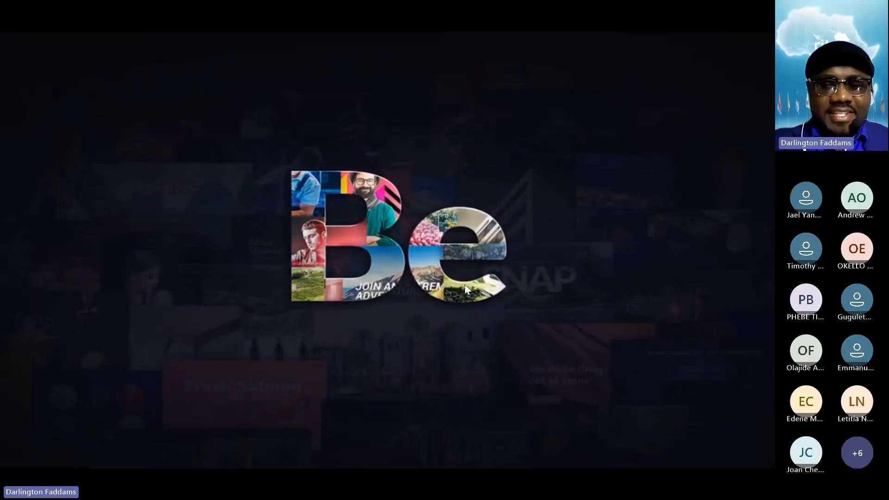
# - Switch to Chrome and examine the Eagle Tech home page's navigation menu, hero slider and introduction section
pyautogui.press('super+d')
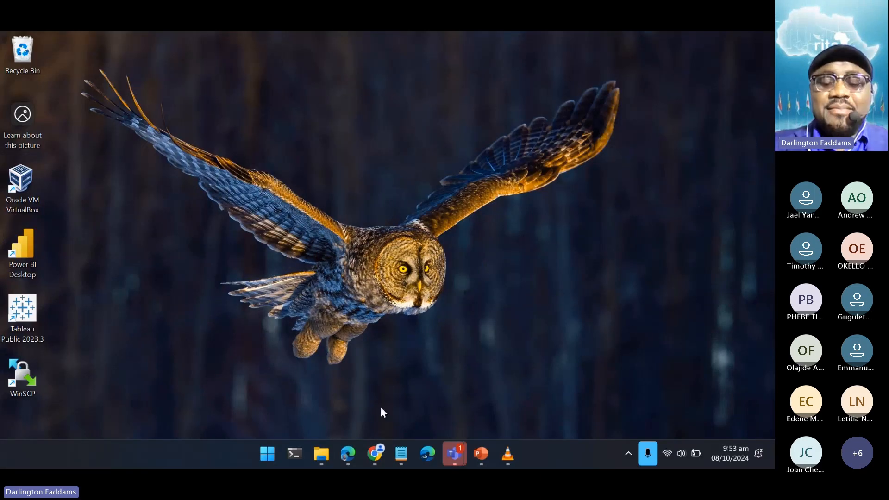
pyautogui.click(379, 456)
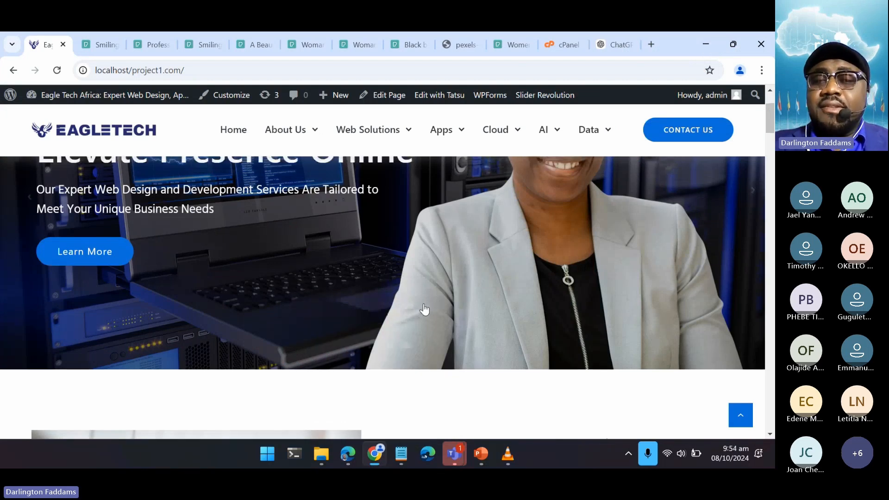
pyautogui.scroll(4, 424, 310)
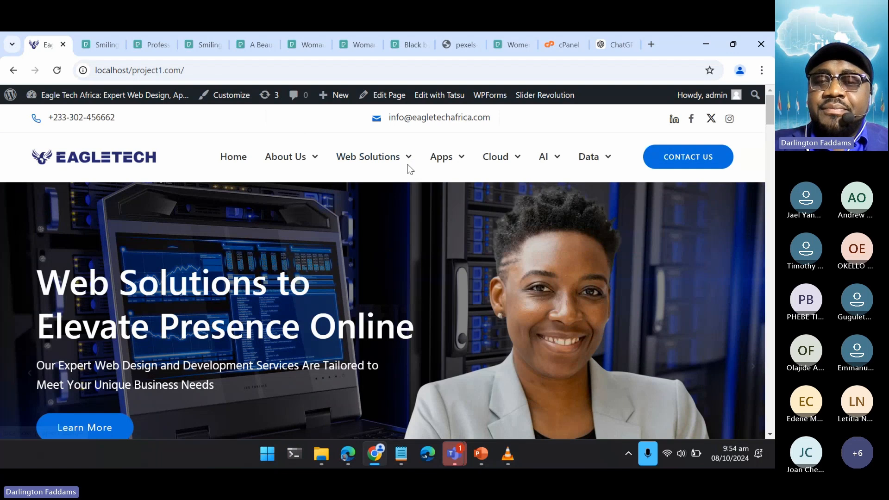
pyautogui.moveTo(399, 176)
pyautogui.moveTo(394, 198)
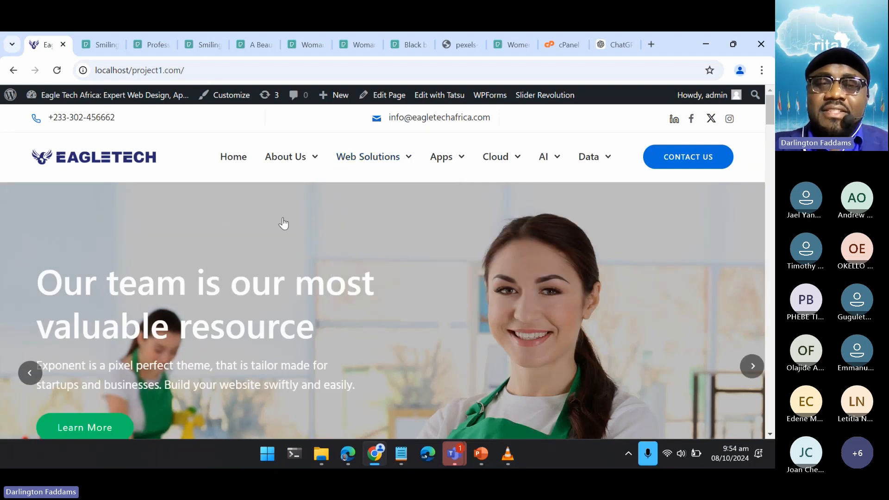
pyautogui.moveTo(369, 175)
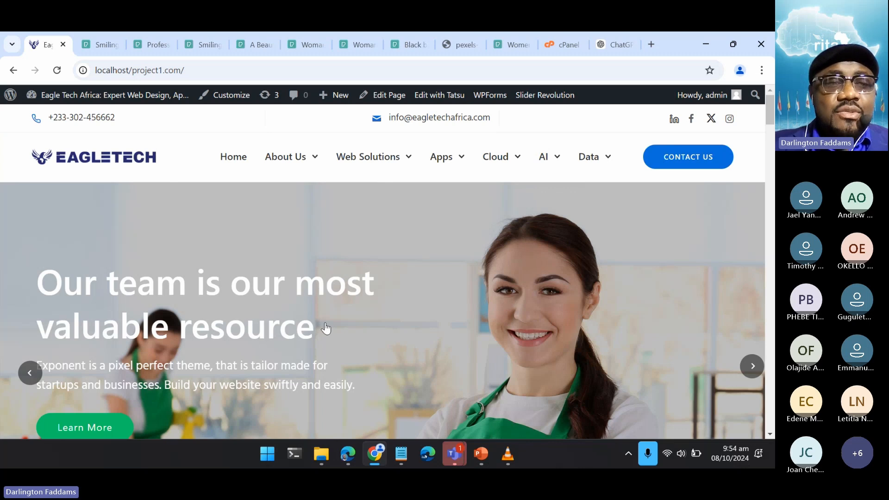
pyautogui.scroll(-10, 326, 328)
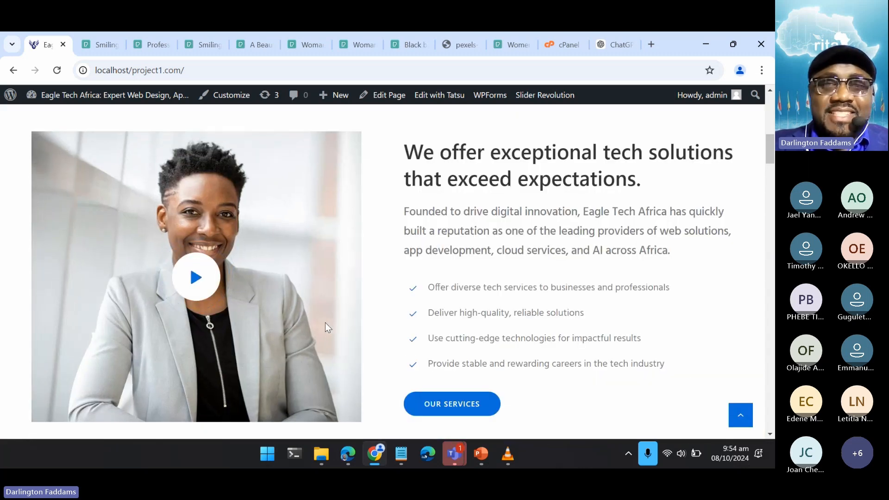
pyautogui.scroll(-2, 325, 322)
pyautogui.scroll(2, 325, 322)
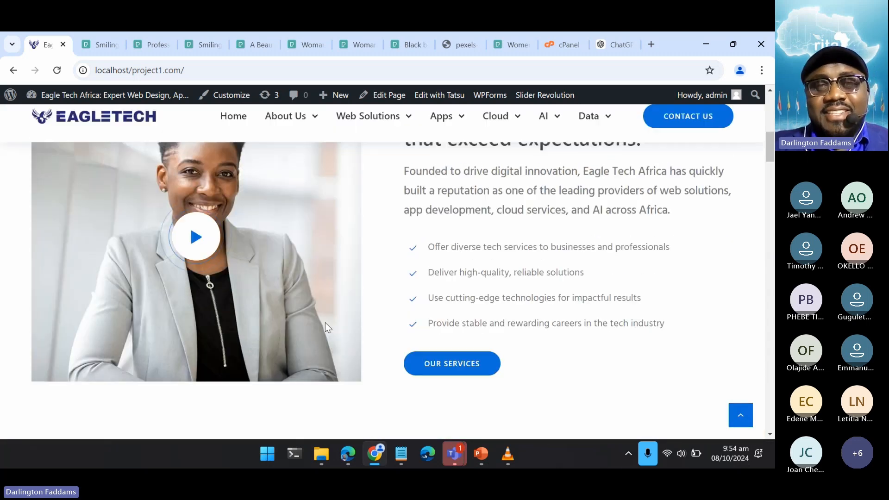
pyautogui.moveTo(442, 130)
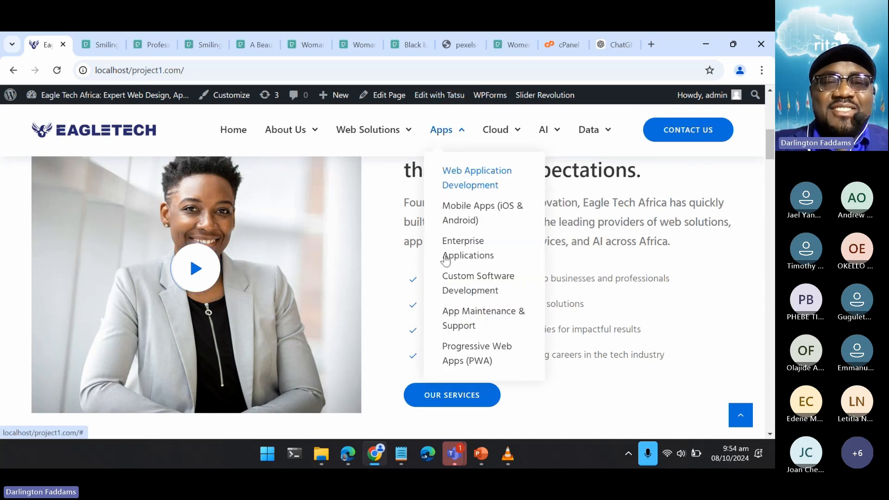
pyautogui.scroll(-1, 360, 326)
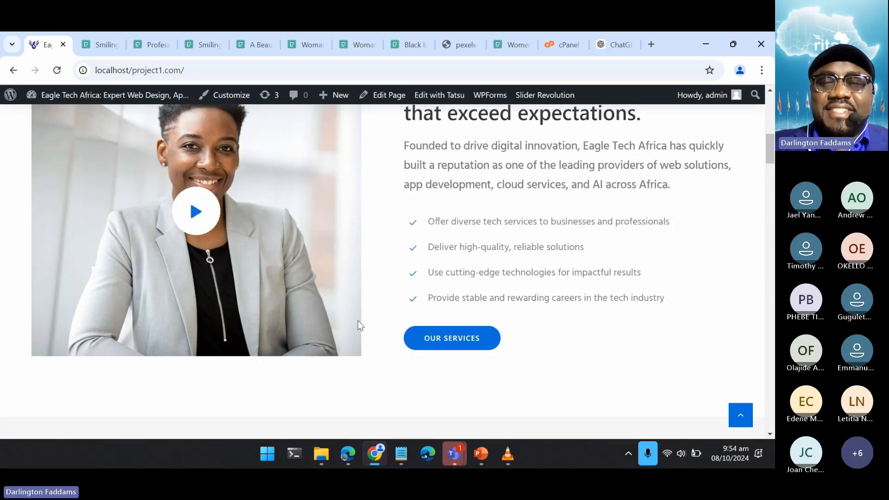
pyautogui.scroll(2, 360, 326)
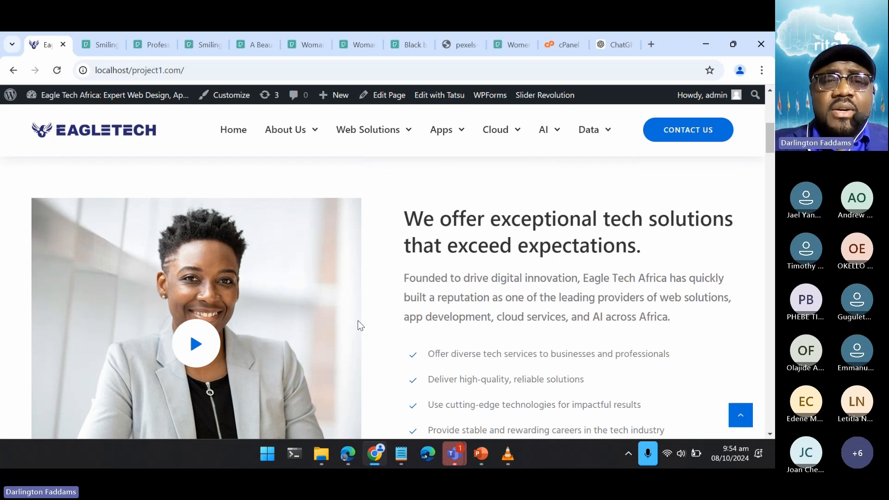
pyautogui.scroll(-1, 359, 326)
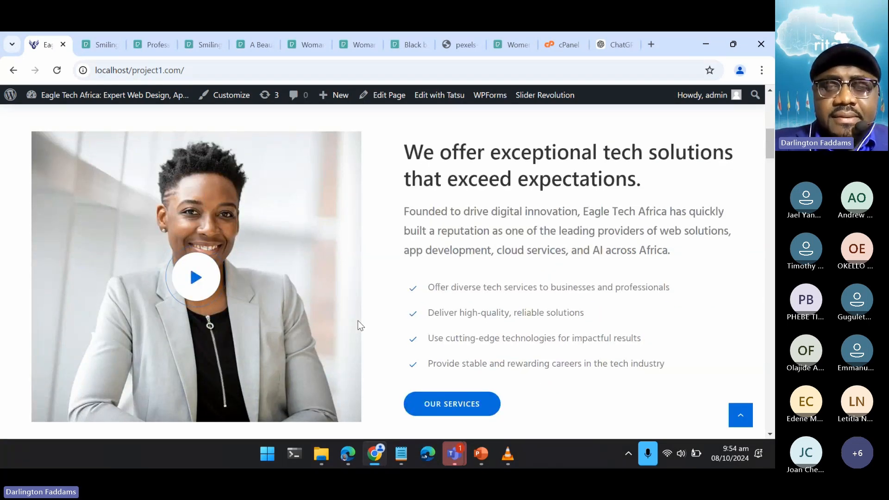
pyautogui.scroll(-1, 360, 326)
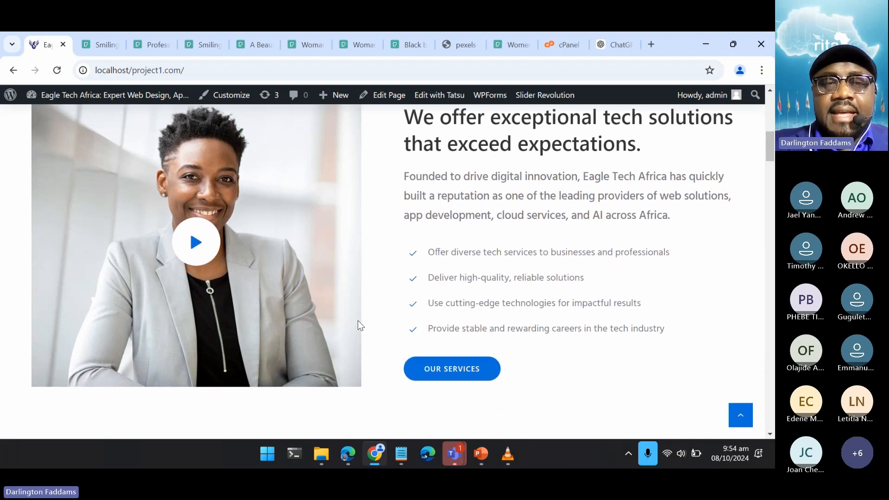
pyautogui.scroll(2, 360, 326)
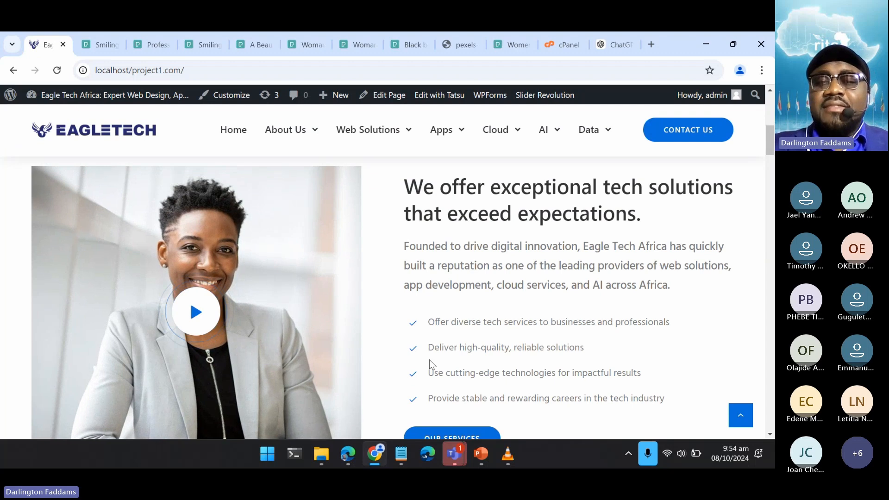
# - Examine the "Let us use our years of experience and advanced procedures." section and its service cards on the home page
pyautogui.scroll(-5, 477, 365)
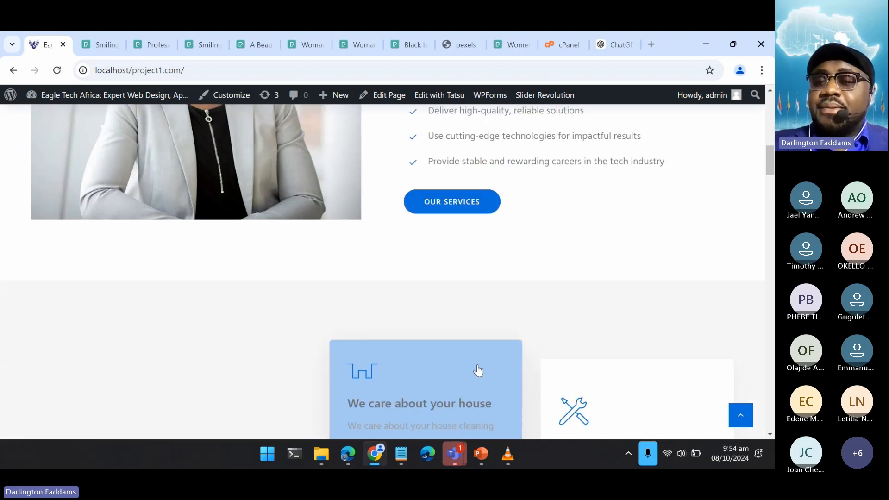
pyautogui.scroll(-6, 476, 365)
pyautogui.scroll(-3, 478, 370)
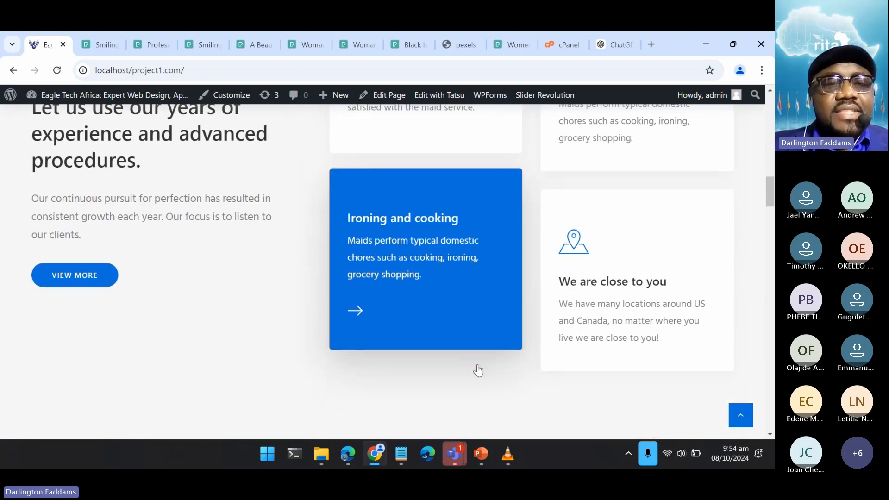
pyautogui.scroll(4, 479, 371)
pyautogui.scroll(1, 478, 370)
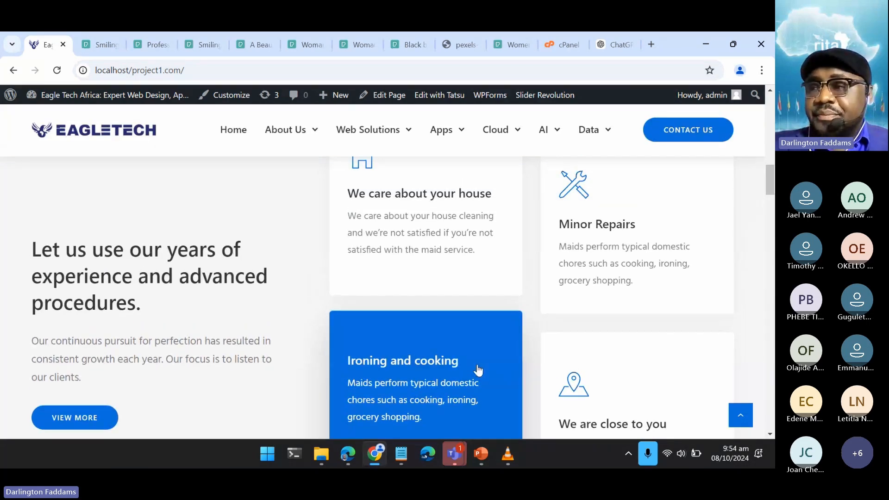
pyautogui.scroll(2, 478, 370)
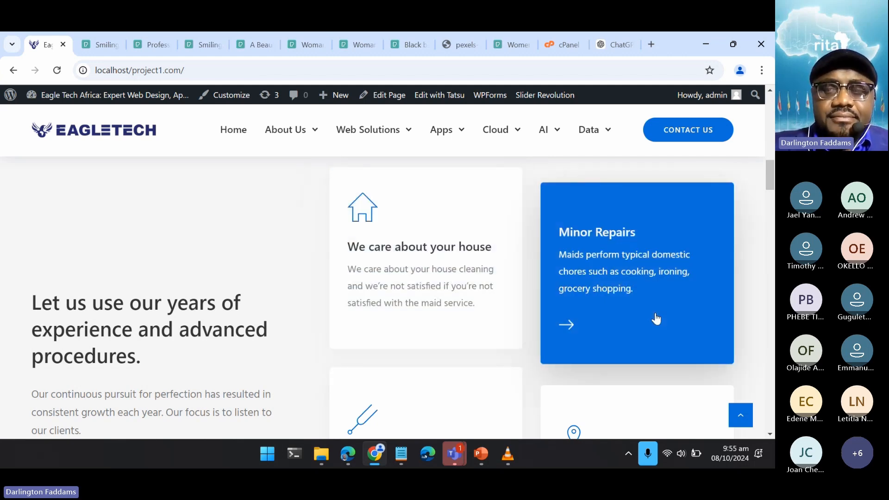
pyautogui.scroll(-2, 218, 332)
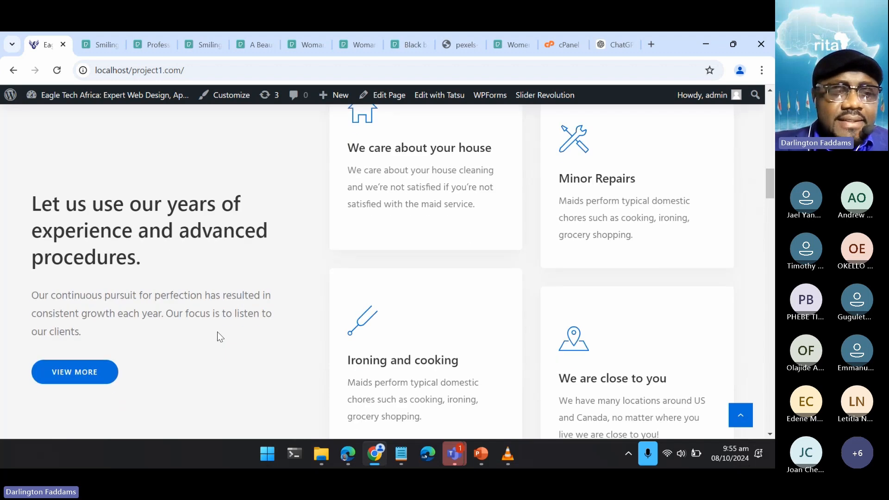
pyautogui.scroll(-2, 218, 332)
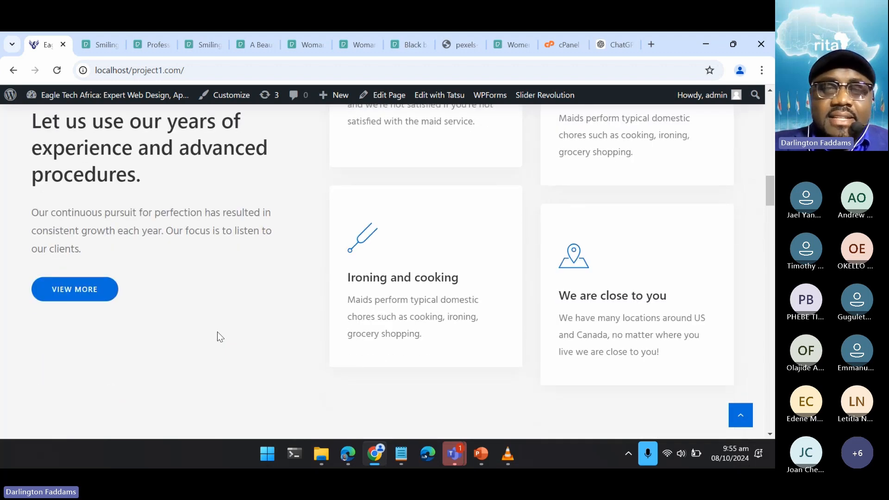
pyautogui.scroll(2, 218, 331)
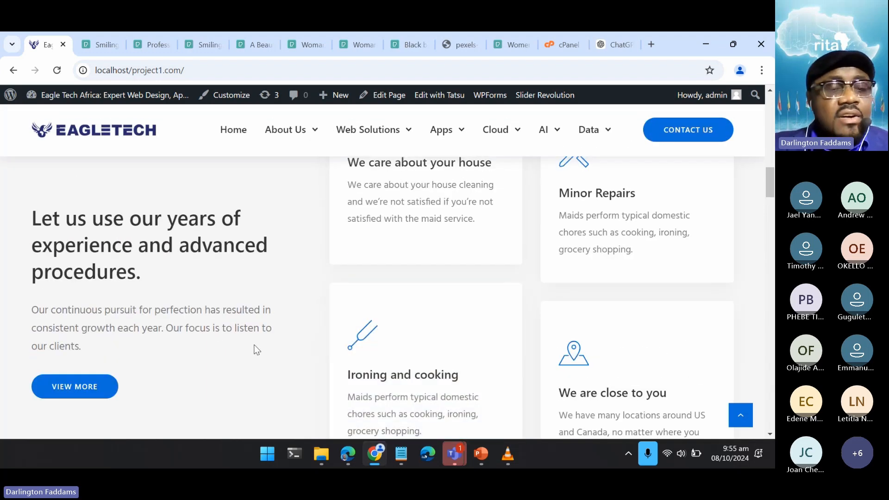
pyautogui.scroll(-1, 257, 349)
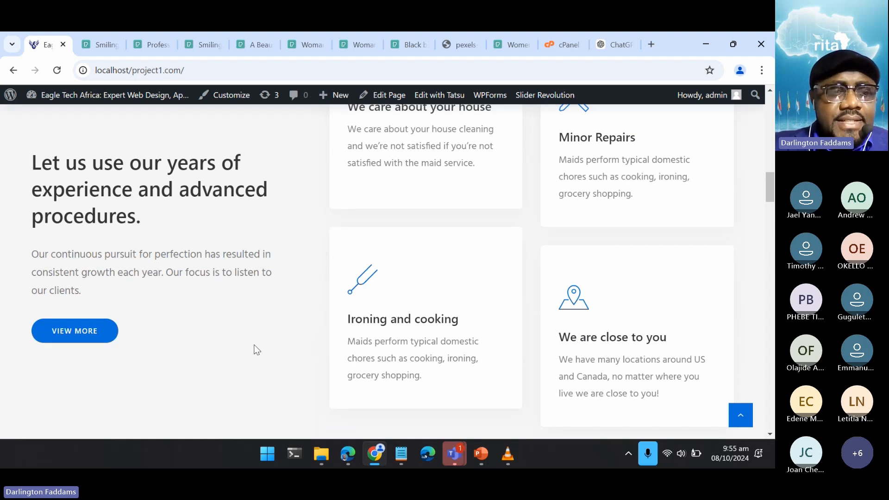
pyautogui.scroll(-2, 257, 349)
pyautogui.scroll(4, 254, 347)
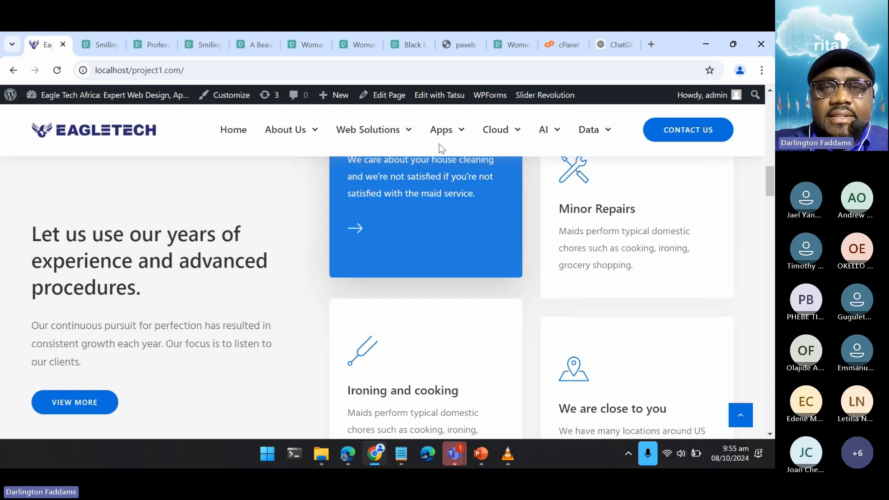
# - Open the home page in the Tatsu editor in a new browser tab and switch to that tab
pyautogui.rightClick(437, 99)
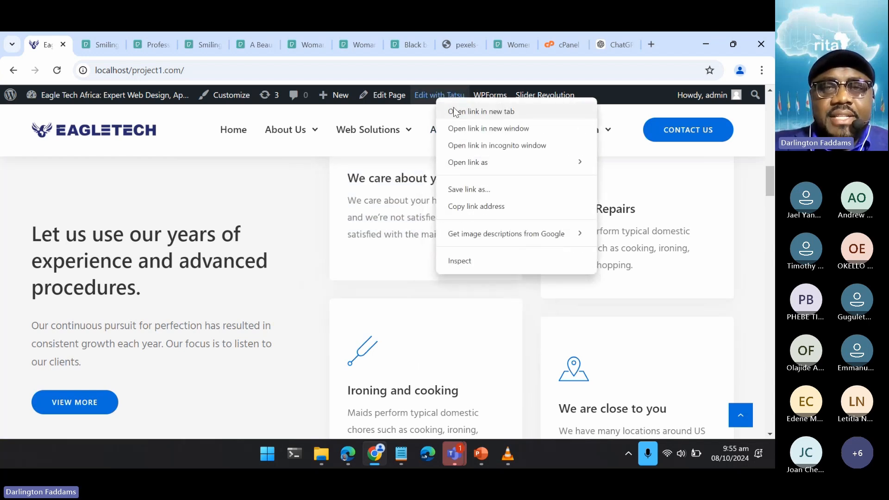
pyautogui.click(454, 109)
pyautogui.click(87, 51)
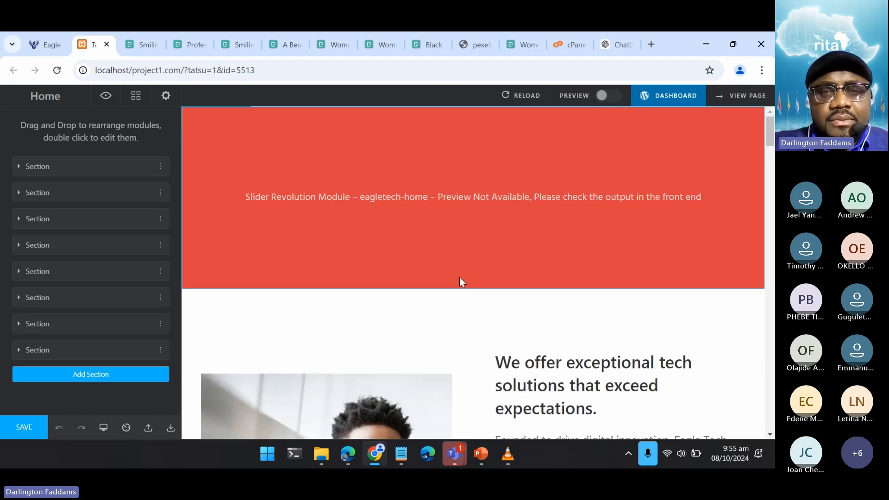
# - Open the "Let us use our years of experience and advanced procedures." text block for editing and show its content as HTML
pyautogui.scroll(-7, 460, 277)
pyautogui.scroll(-5, 459, 277)
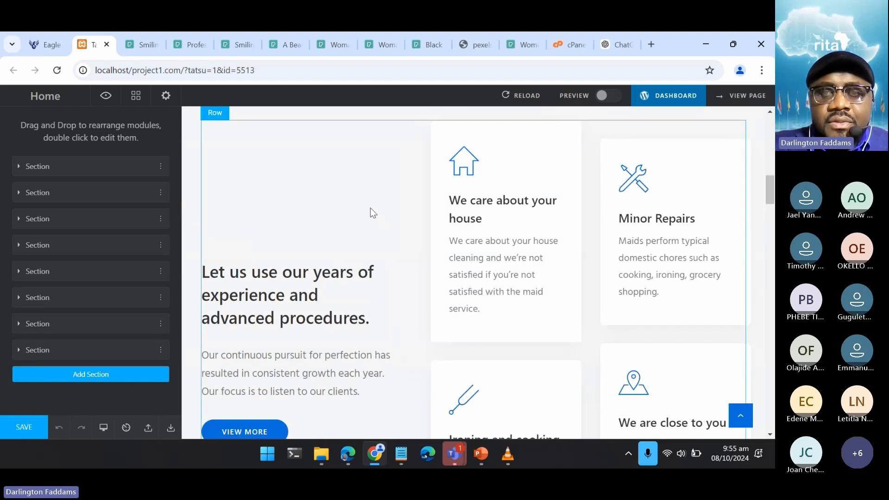
pyautogui.doubleClick(366, 201)
pyautogui.scroll(-1, 366, 201)
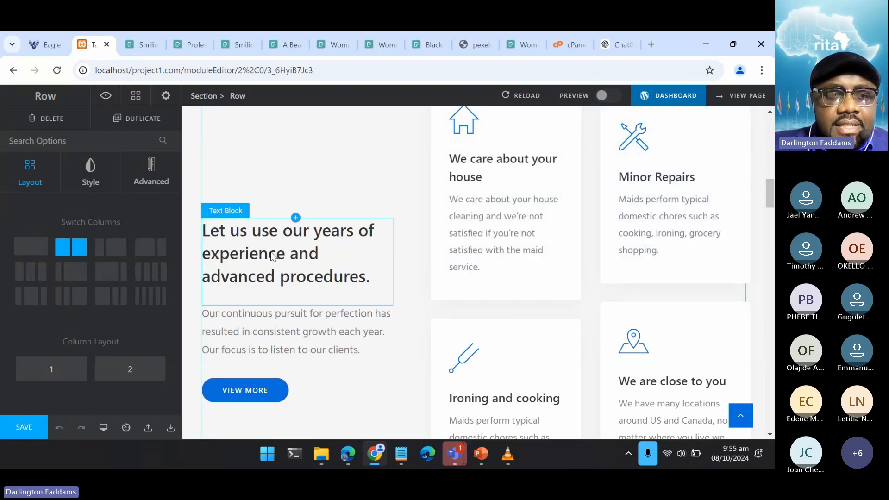
pyautogui.click(262, 244)
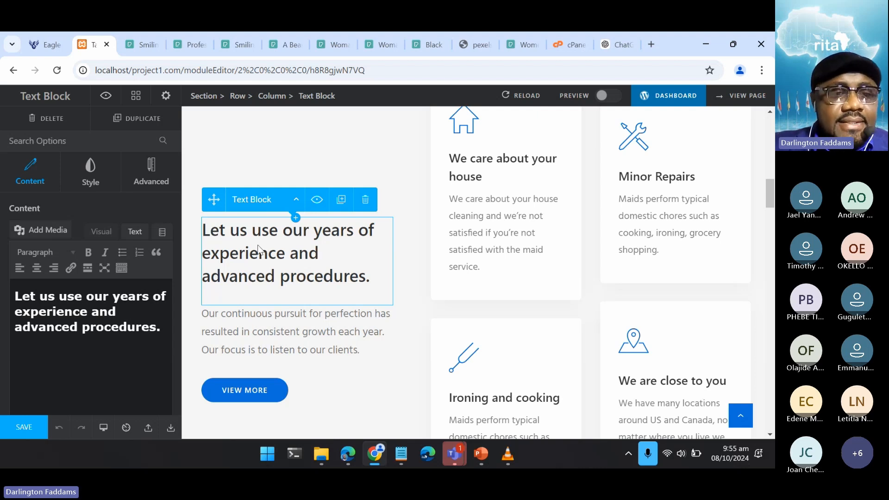
pyautogui.click(135, 234)
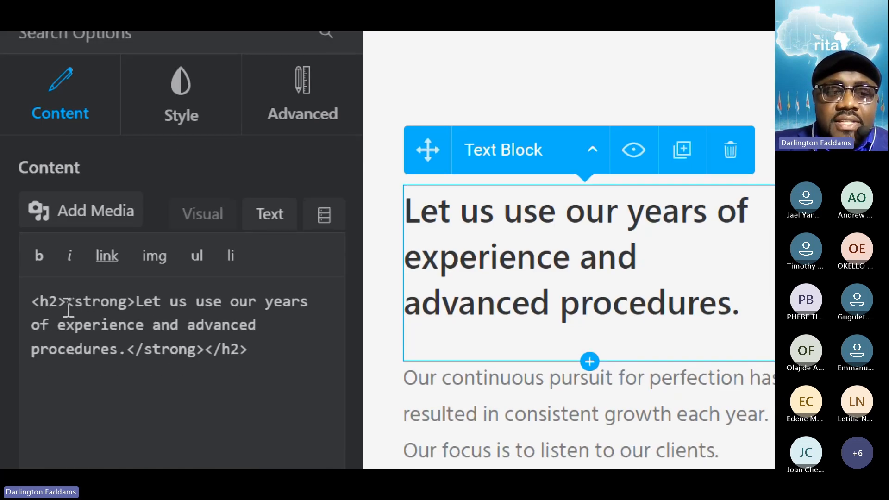
# - Examine the h2 and strong tags around the heading text in the text block's HTML, highlighting the opening strong tag
pyautogui.moveTo(68, 302); pyautogui.dragTo(137, 304)
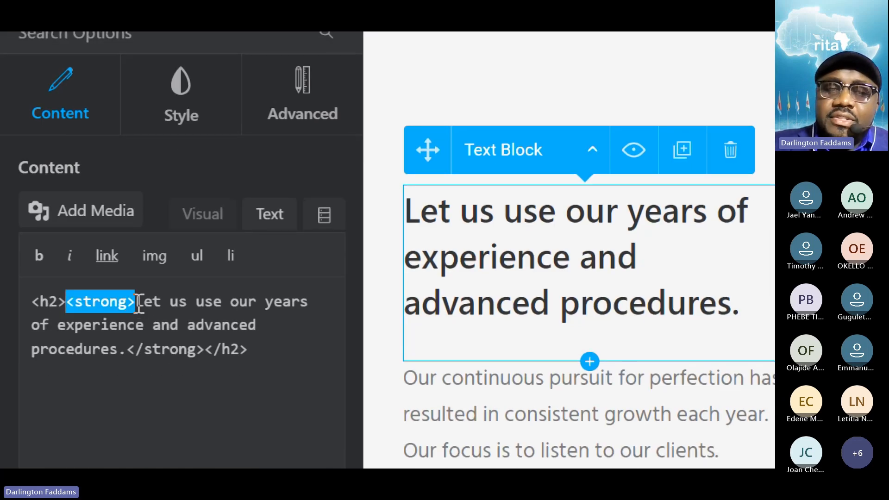
pyautogui.click(139, 303)
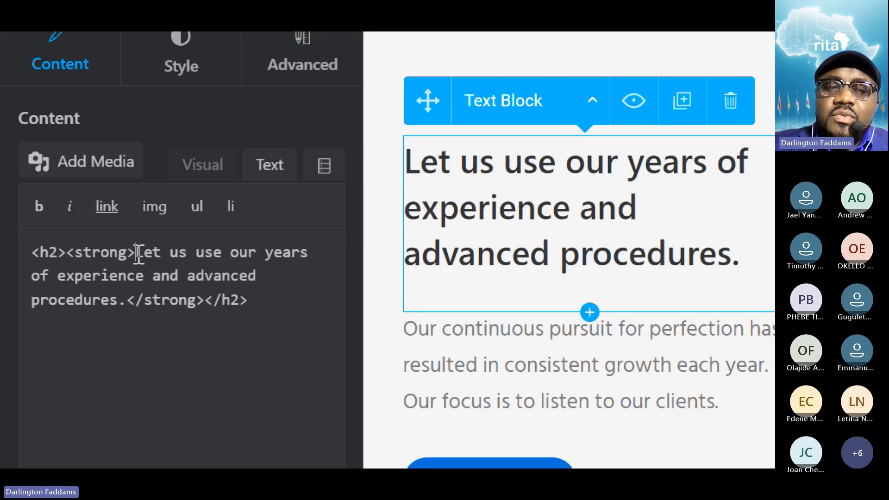
pyautogui.moveTo(139, 254); pyautogui.dragTo(125, 307)
pyautogui.click(112, 260)
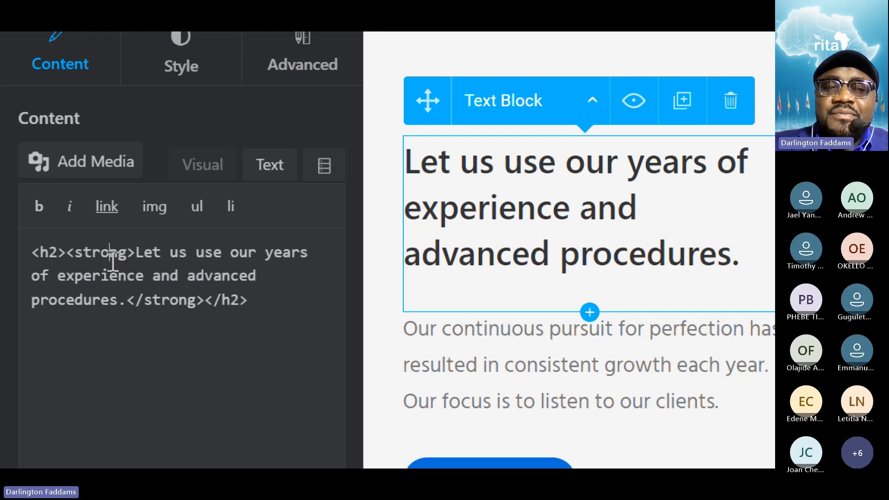
pyautogui.moveTo(135, 254); pyautogui.dragTo(68, 262)
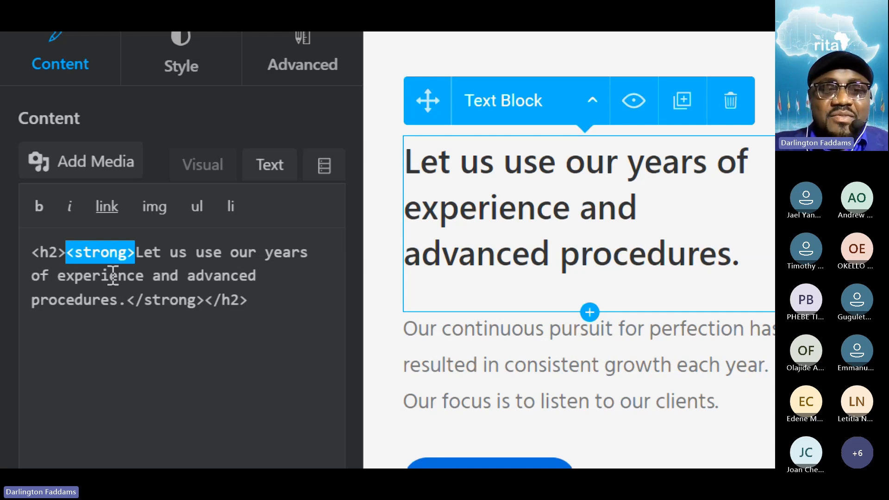
pyautogui.click(44, 255)
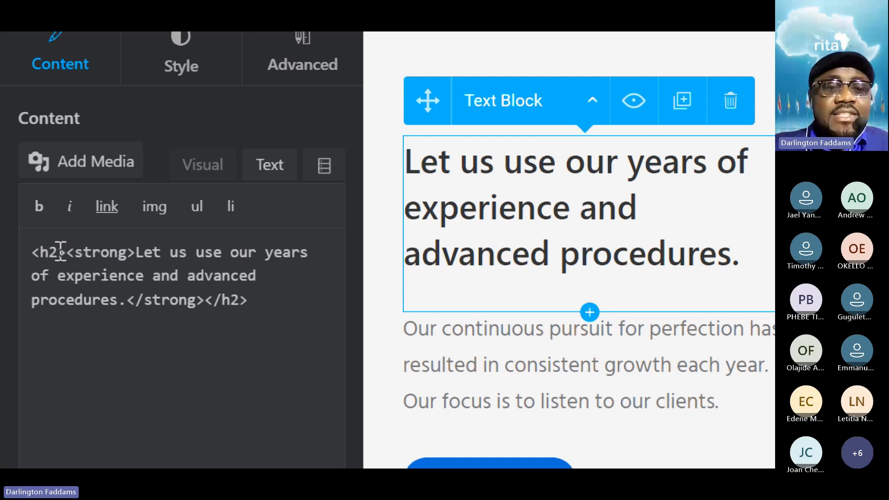
pyautogui.moveTo(67, 252); pyautogui.dragTo(138, 245)
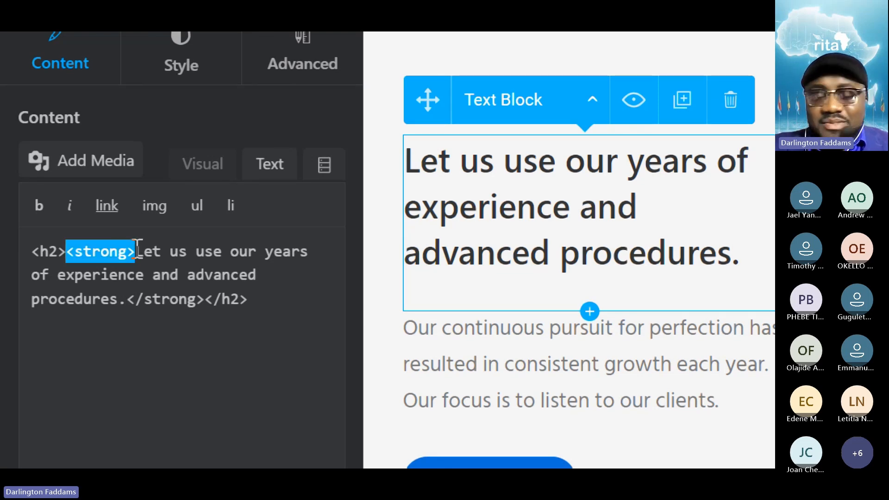
pyautogui.click(154, 250)
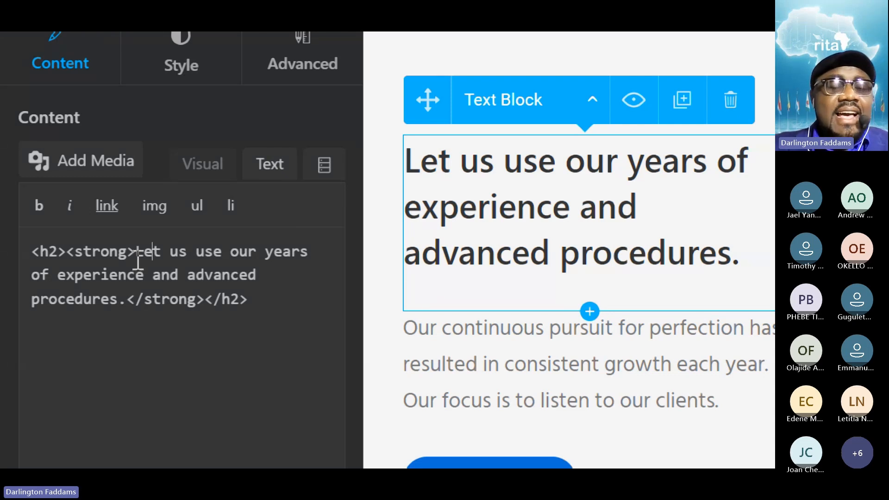
# - Highlight the heading text between the strong tags and compare it with the heading and service cards on the live home page
pyautogui.moveTo(135, 252); pyautogui.dragTo(126, 297)
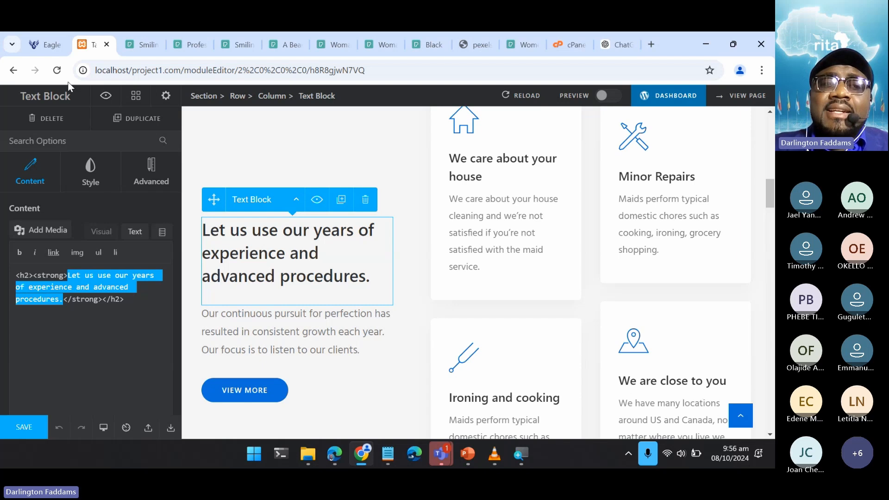
pyautogui.click(40, 37)
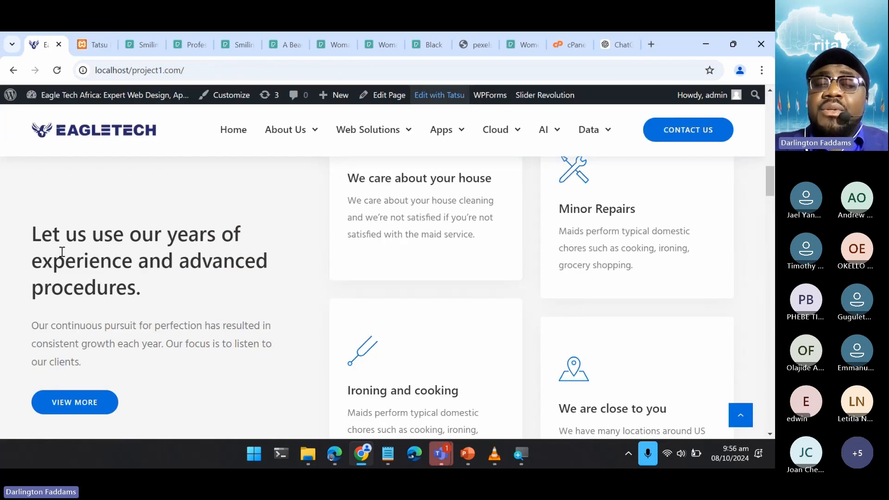
pyautogui.scroll(2, 153, 286)
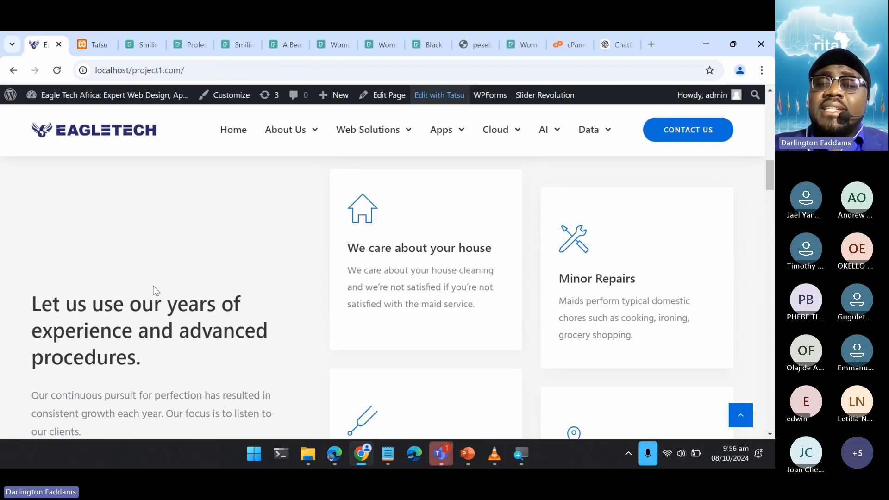
pyautogui.scroll(-1, 155, 291)
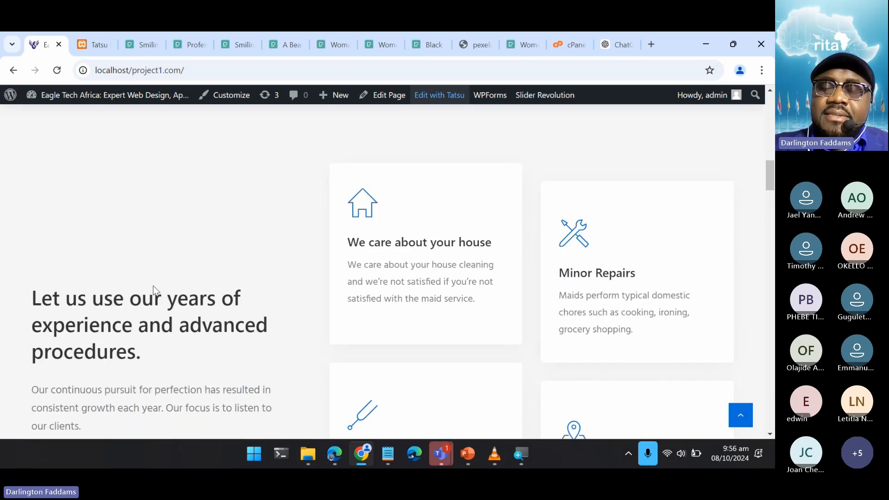
pyautogui.scroll(5, 154, 286)
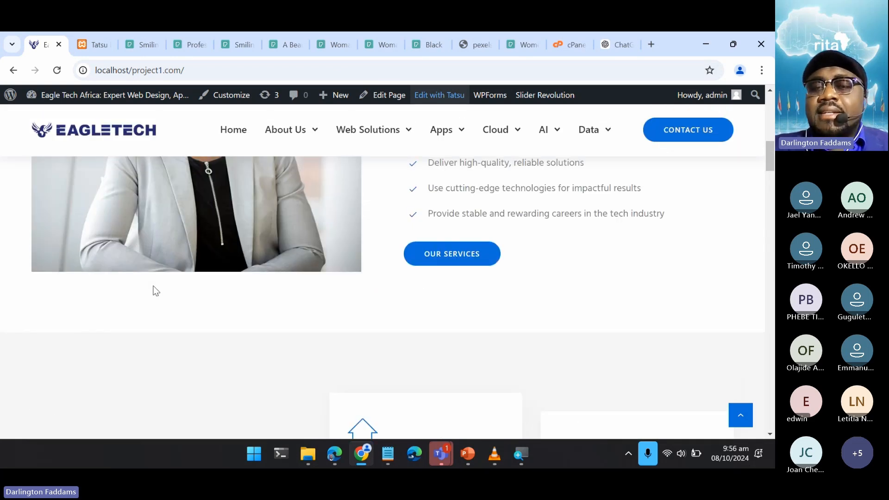
pyautogui.scroll(-5, 154, 286)
pyautogui.scroll(-2, 154, 286)
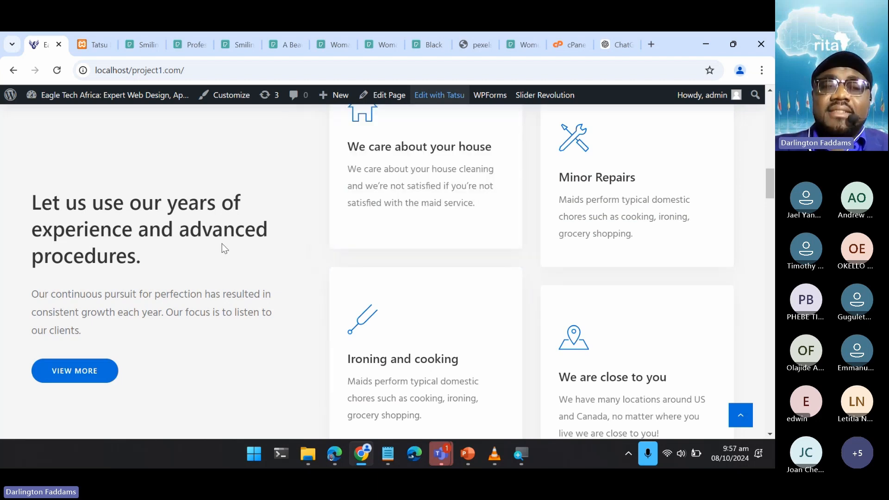
pyautogui.scroll(2, 222, 248)
pyautogui.scroll(3, 222, 245)
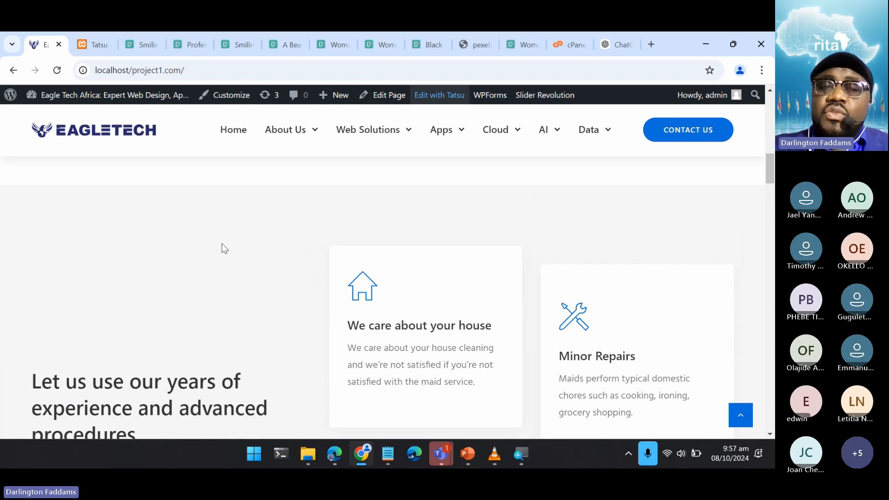
pyautogui.scroll(-3, 588, 293)
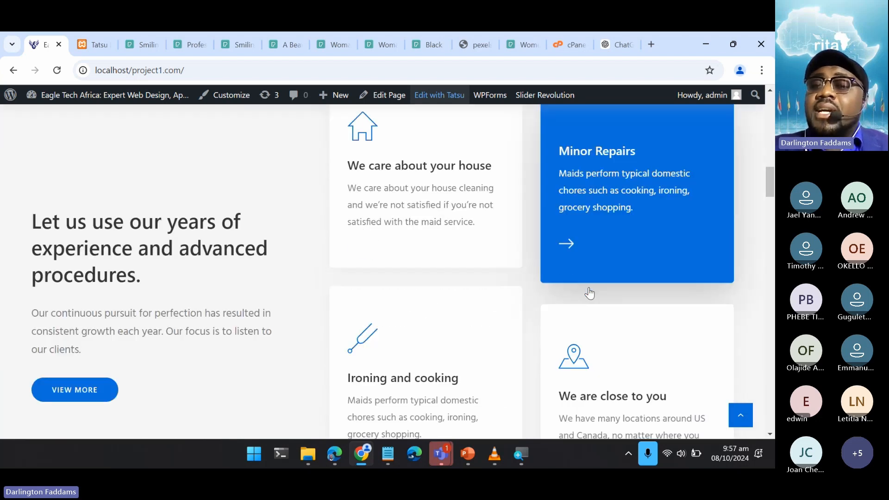
pyautogui.scroll(3, 589, 293)
pyautogui.scroll(-2, 588, 294)
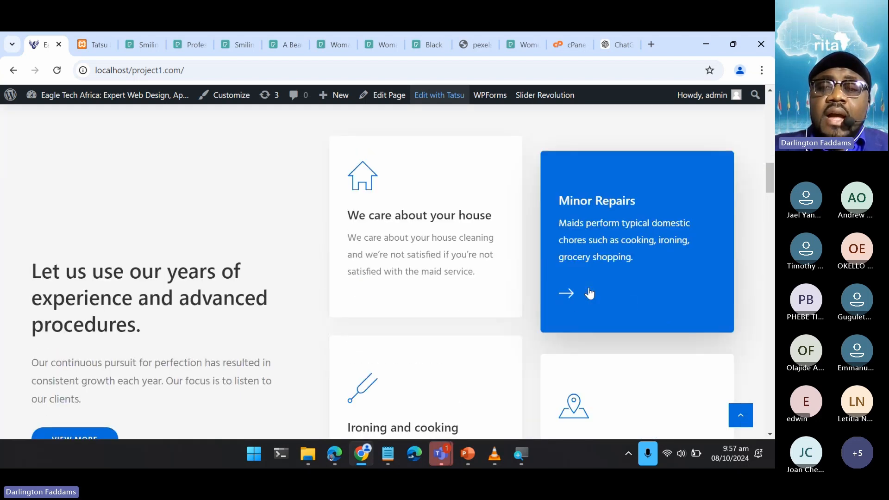
# - Look over the home page's cleaning services, "Why choose us?", statistics counter and pricing sections
pyautogui.scroll(-10, 589, 294)
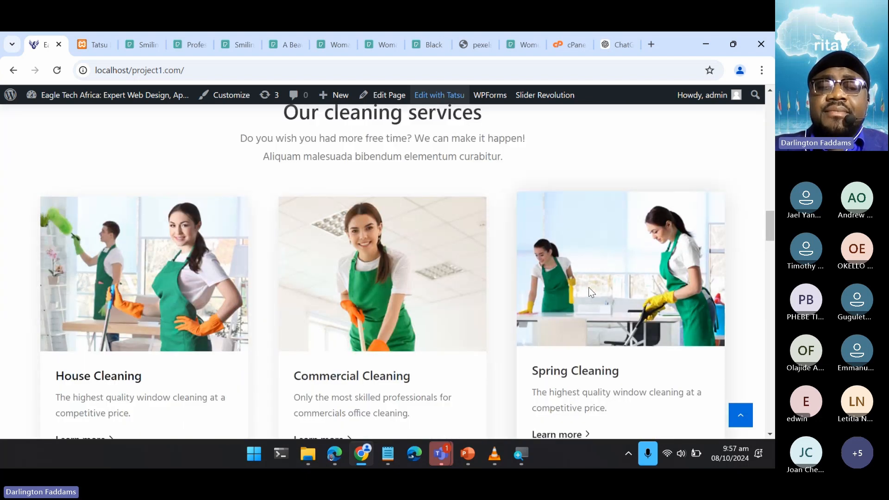
pyautogui.scroll(-6, 591, 291)
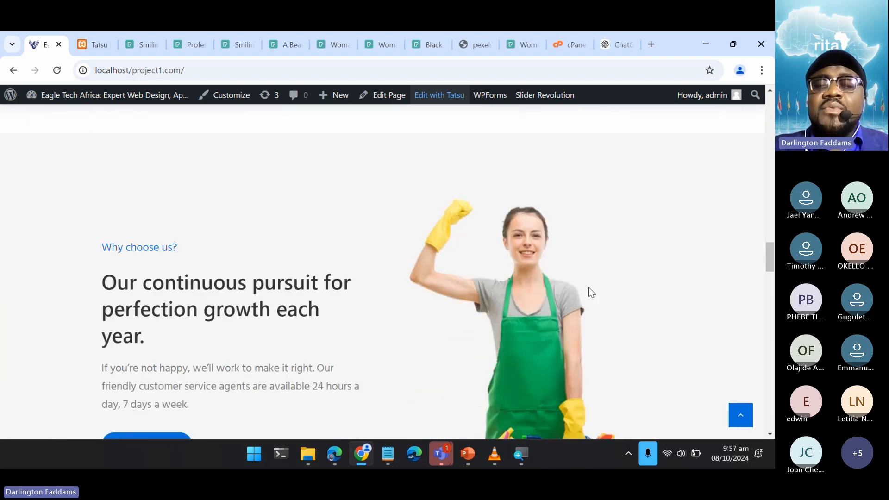
pyautogui.scroll(-7, 592, 293)
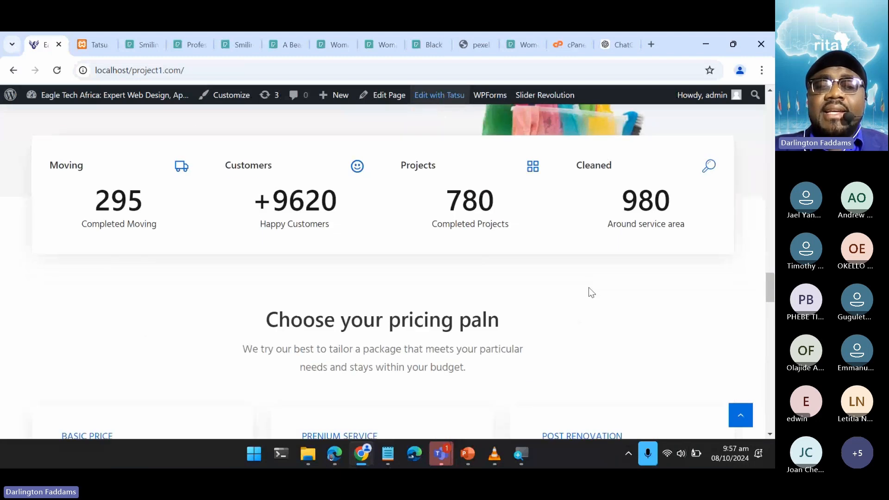
pyautogui.scroll(-5, 591, 293)
pyautogui.scroll(5, 591, 292)
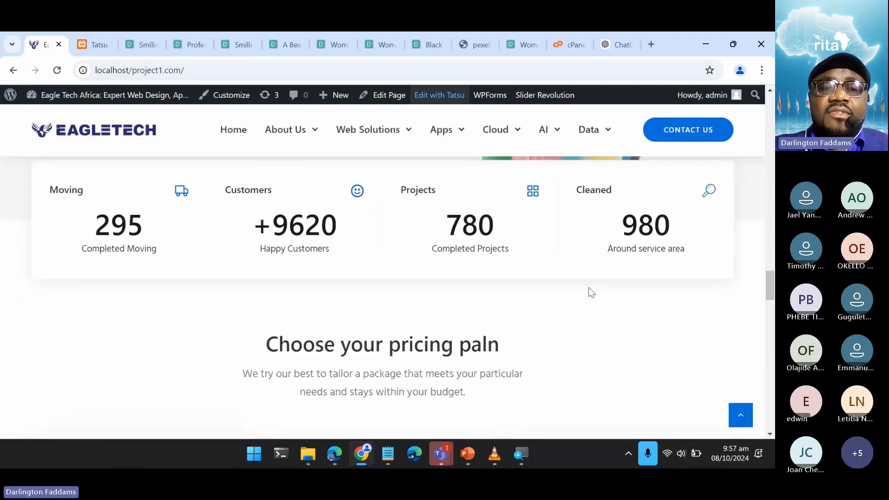
pyautogui.scroll(15, 591, 292)
pyautogui.scroll(-10, 590, 291)
pyautogui.scroll(4, 590, 291)
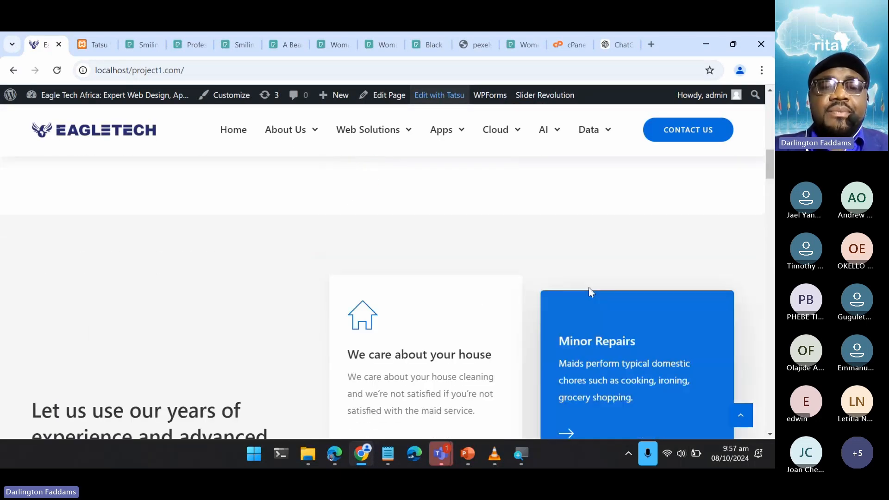
# - Examine the home page's hero slider against the services section and bring up the previous slide
pyautogui.scroll(15, 589, 288)
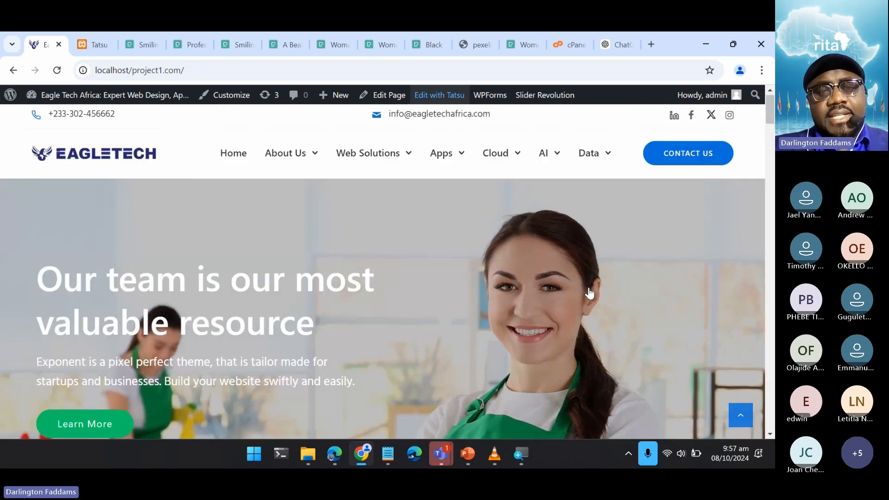
pyautogui.scroll(-10, 589, 288)
pyautogui.scroll(-10, 589, 291)
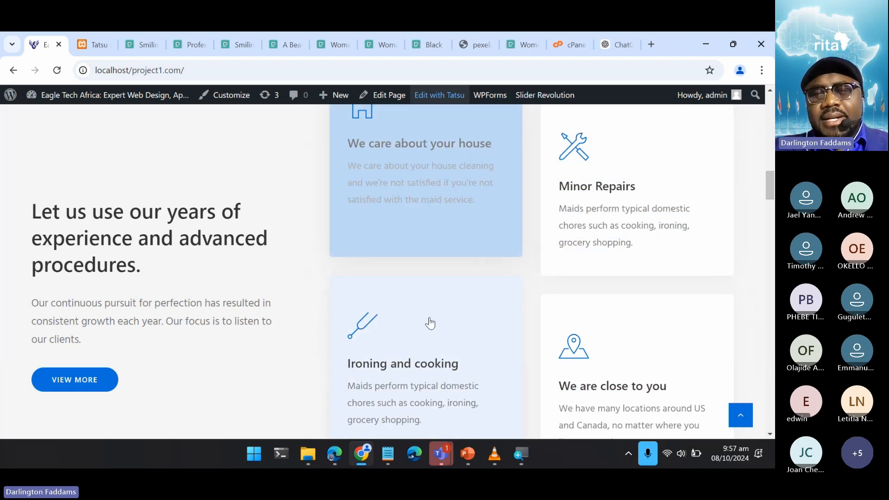
pyautogui.scroll(10, 279, 362)
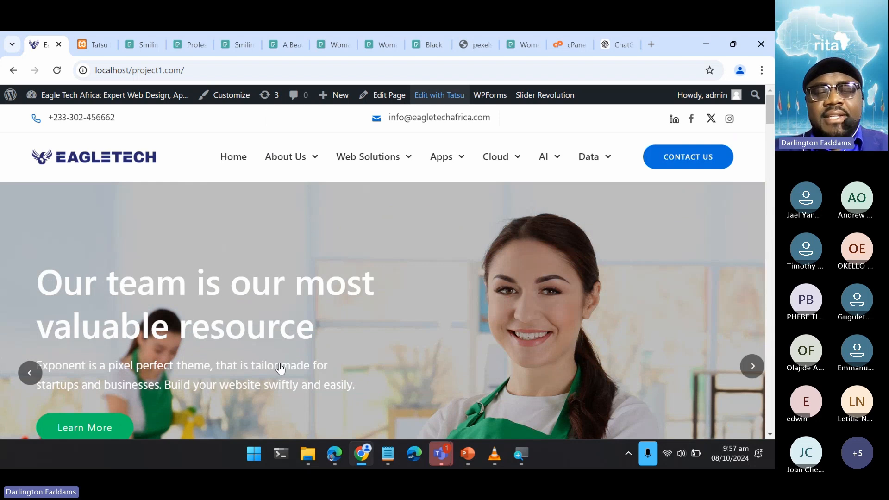
pyautogui.click(29, 373)
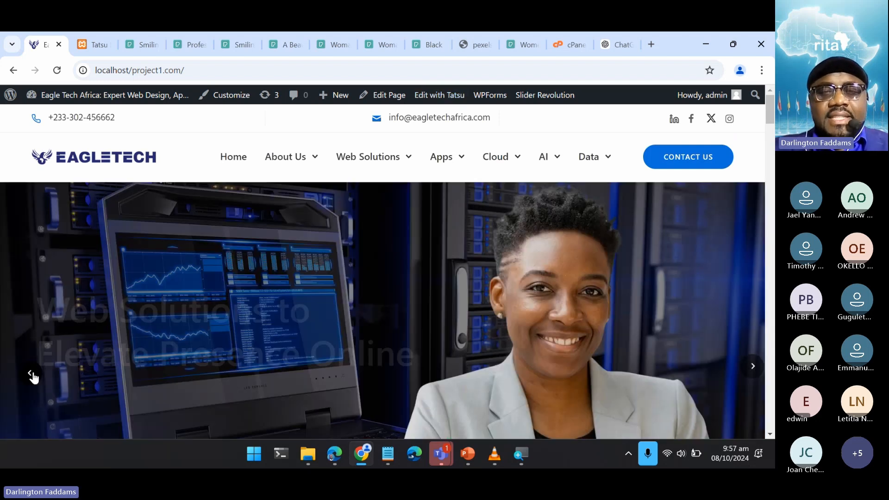
# - Examine the heading, description and four service cards of the "Let us use our years of experience" section for content to replace
pyautogui.scroll(-10, 435, 305)
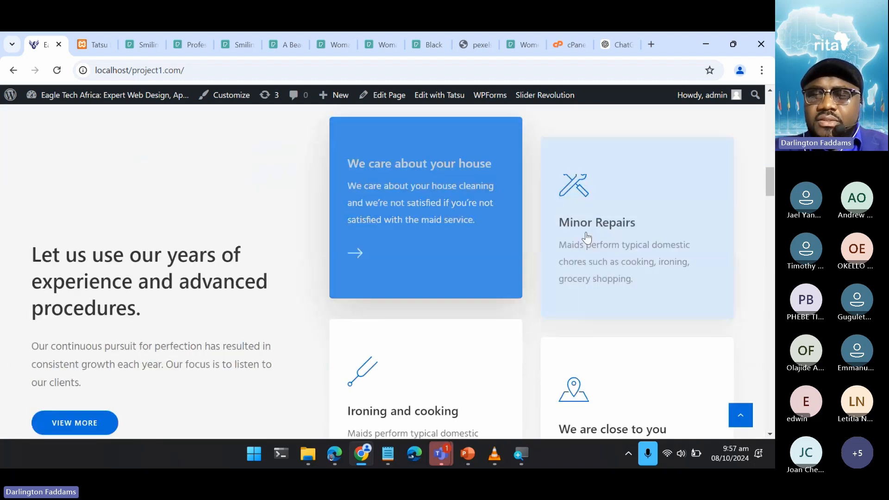
pyautogui.scroll(-1, 447, 277)
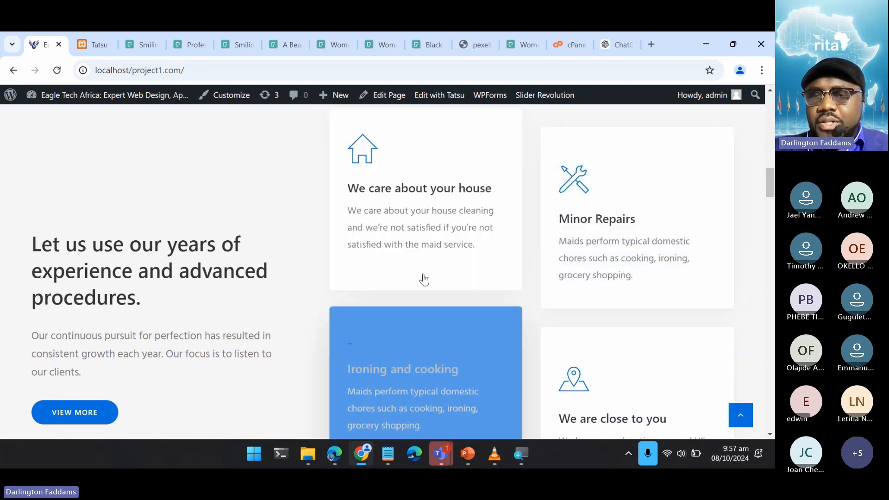
pyautogui.scroll(-3, 222, 359)
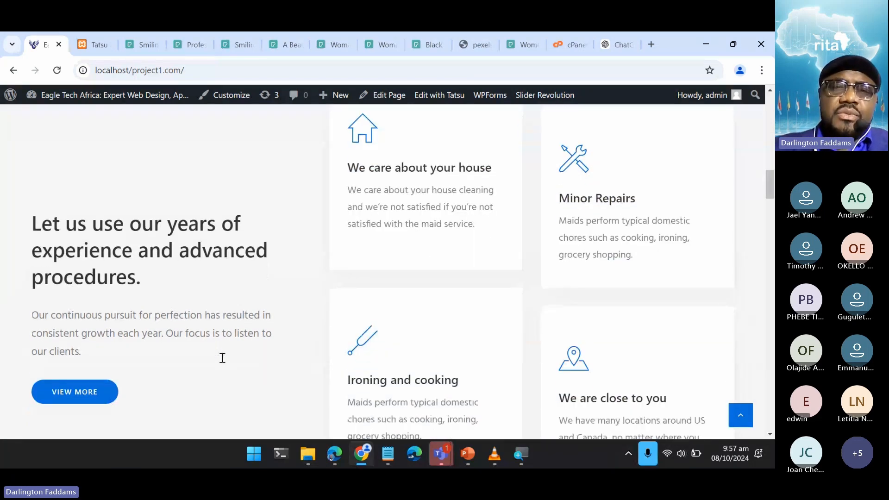
pyautogui.scroll(1, 221, 358)
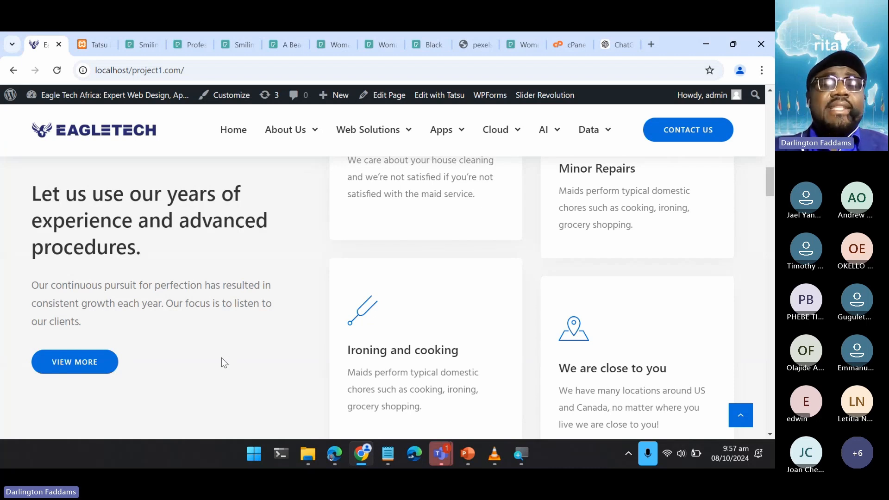
pyautogui.scroll(2, 238, 332)
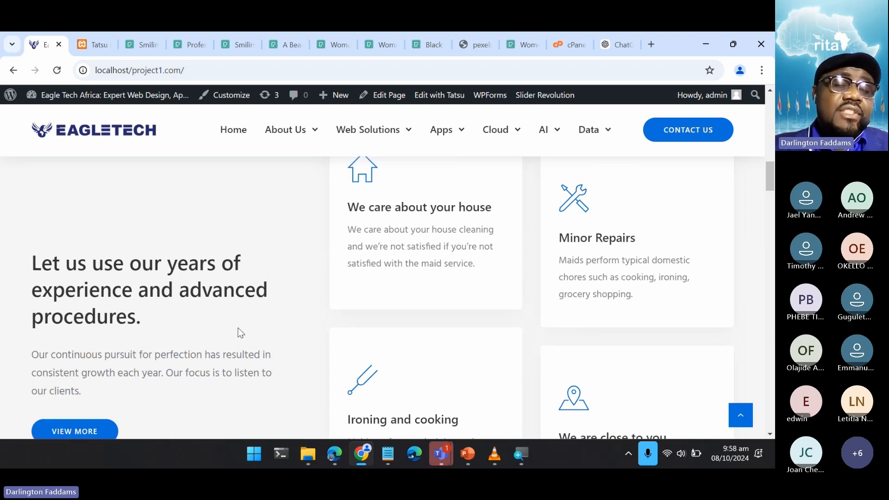
pyautogui.scroll(1, 239, 332)
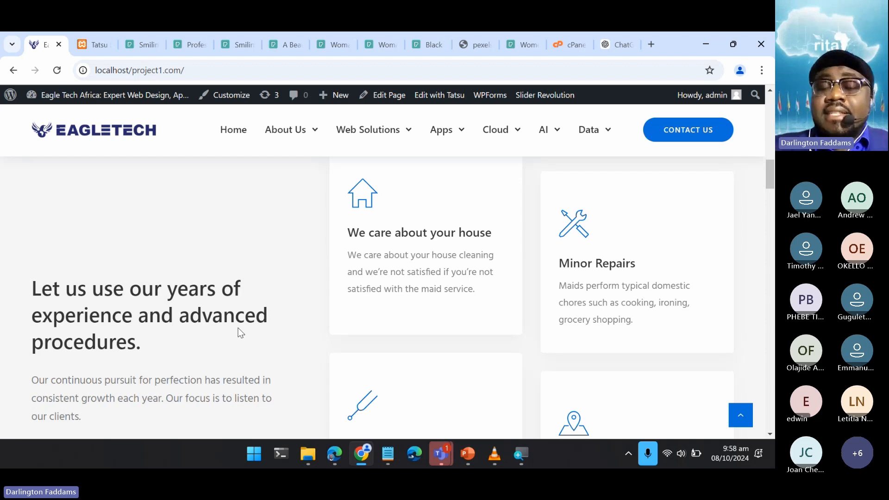
pyautogui.scroll(5, 240, 332)
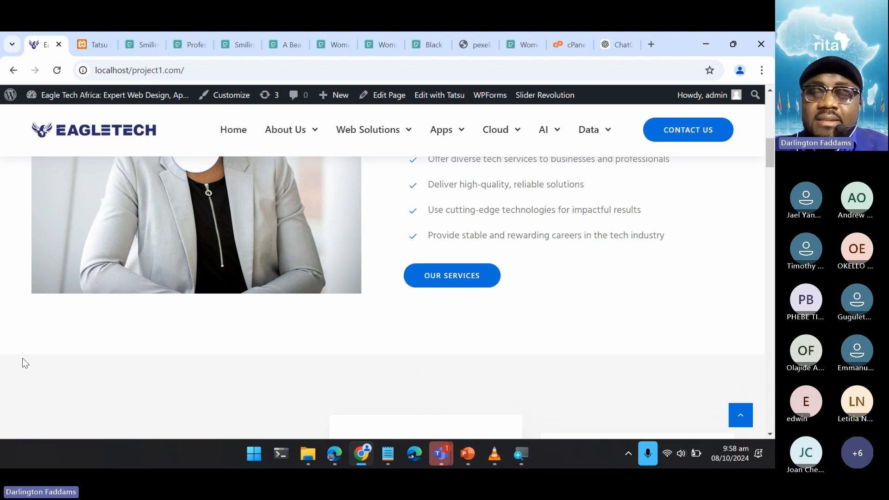
pyautogui.scroll(-2, 650, 363)
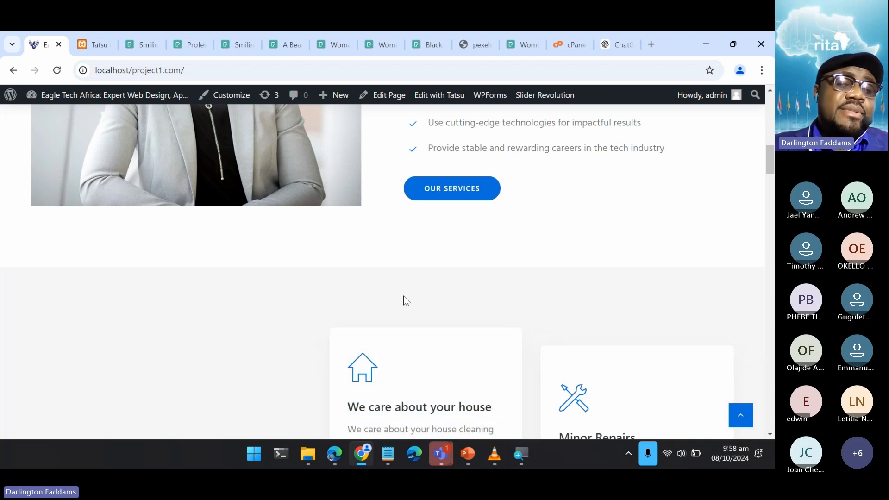
pyautogui.scroll(-2, 403, 301)
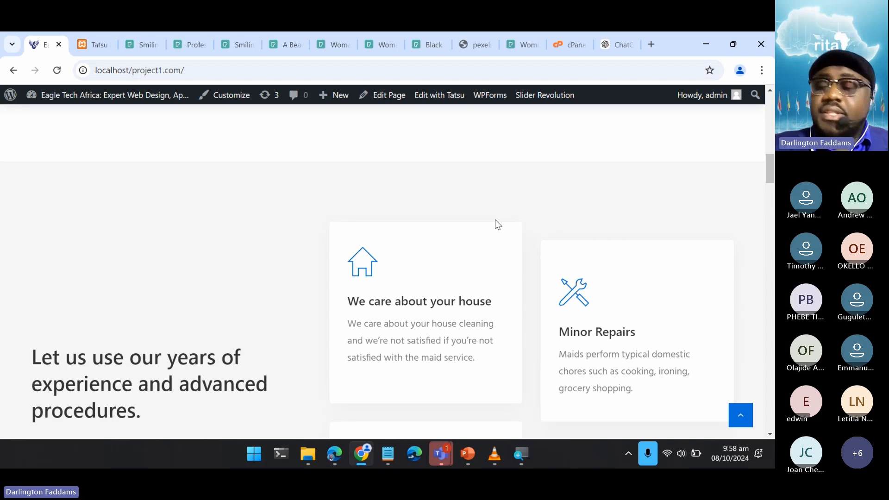
pyautogui.scroll(-2, 494, 222)
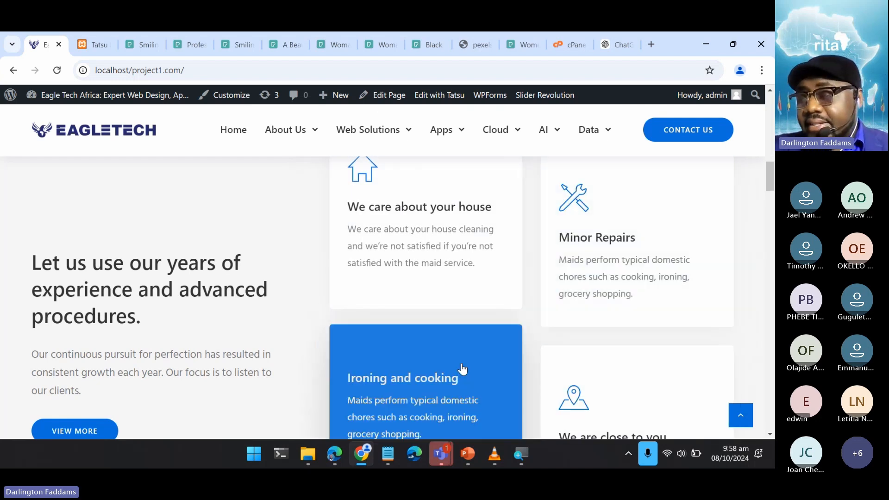
pyautogui.scroll(-12, 228, 343)
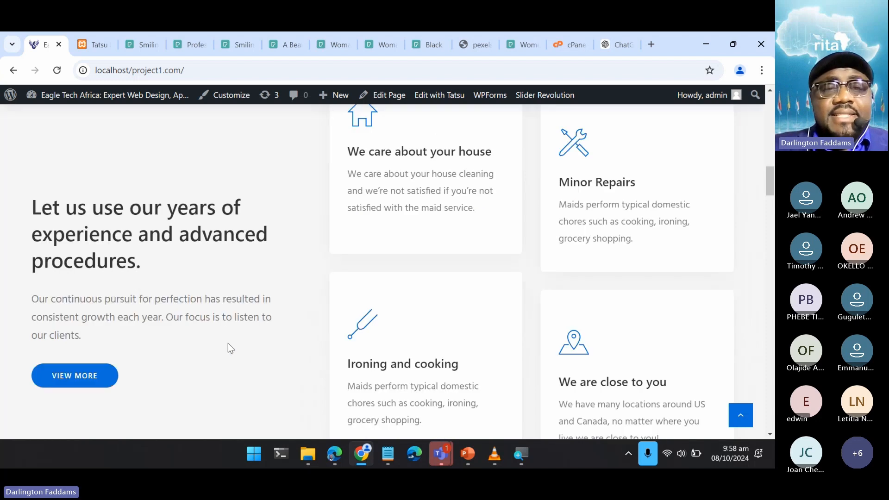
# - Examine the "Our cleaning services" section with its House, Commercial and Spring Cleaning cards, and return to the service cards above it
pyautogui.scroll(-5, 228, 343)
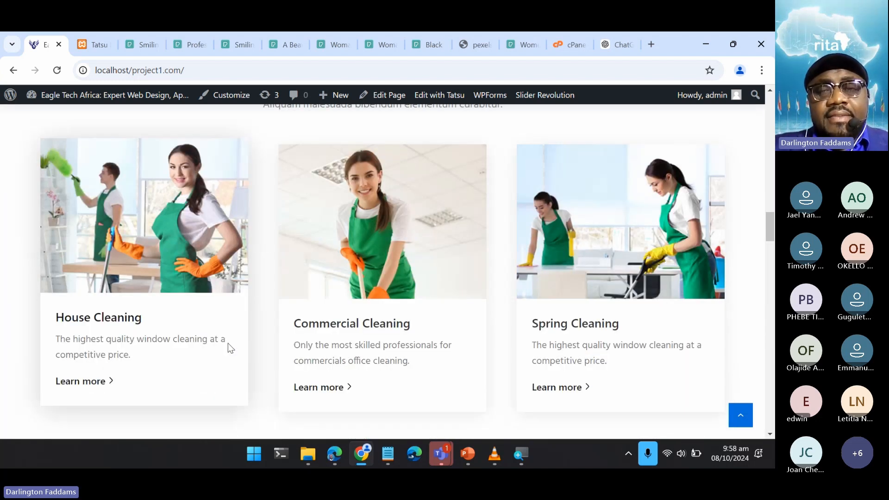
pyautogui.scroll(2, 228, 343)
pyautogui.scroll(2, 228, 343)
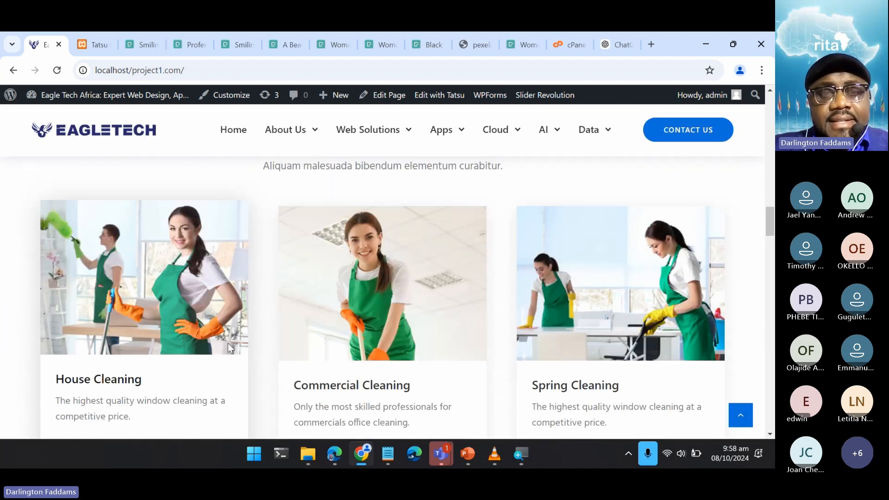
pyautogui.scroll(3, 466, 327)
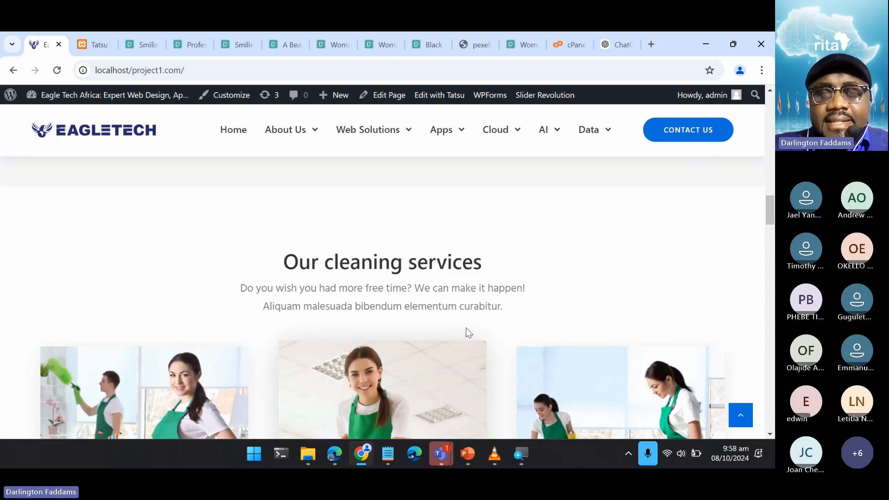
pyautogui.scroll(-3, 466, 327)
pyautogui.scroll(1, 466, 327)
pyautogui.scroll(-1, 466, 327)
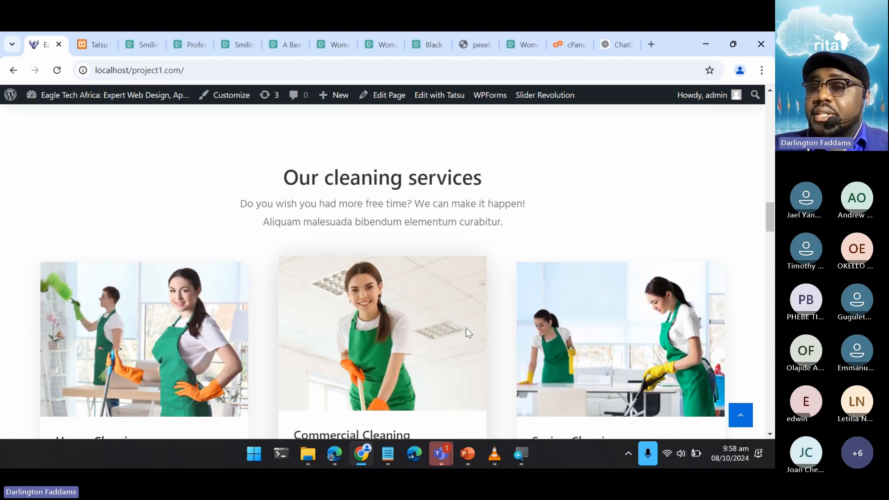
pyautogui.scroll(-2, 671, 338)
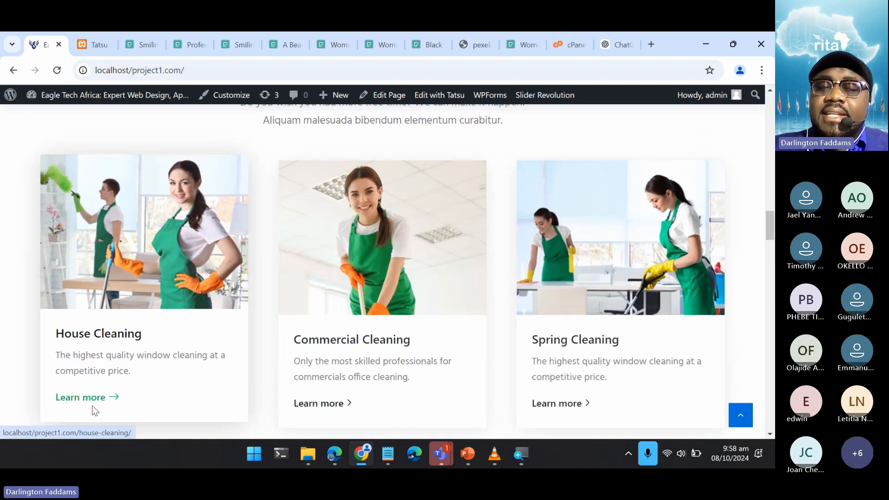
pyautogui.scroll(6, 391, 299)
pyautogui.scroll(4, 392, 306)
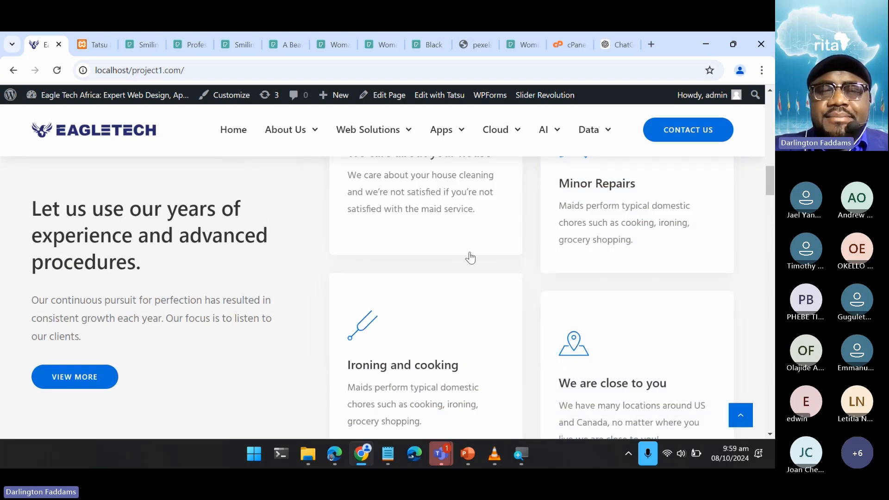
# - Review the "We offer exceptional tech solutions" section against the four service cards and the cleaning services cards below it
pyautogui.scroll(10, 574, 292)
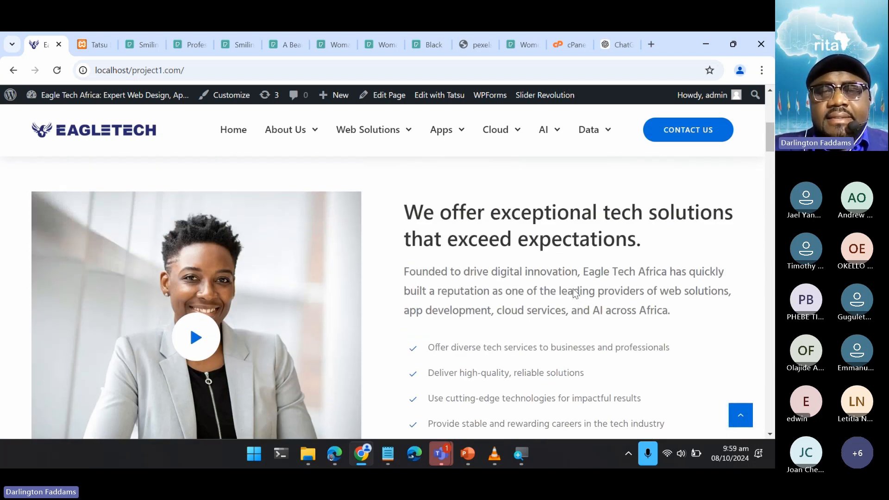
pyautogui.scroll(6, 573, 289)
pyautogui.scroll(-4, 574, 289)
pyautogui.scroll(-10, 573, 292)
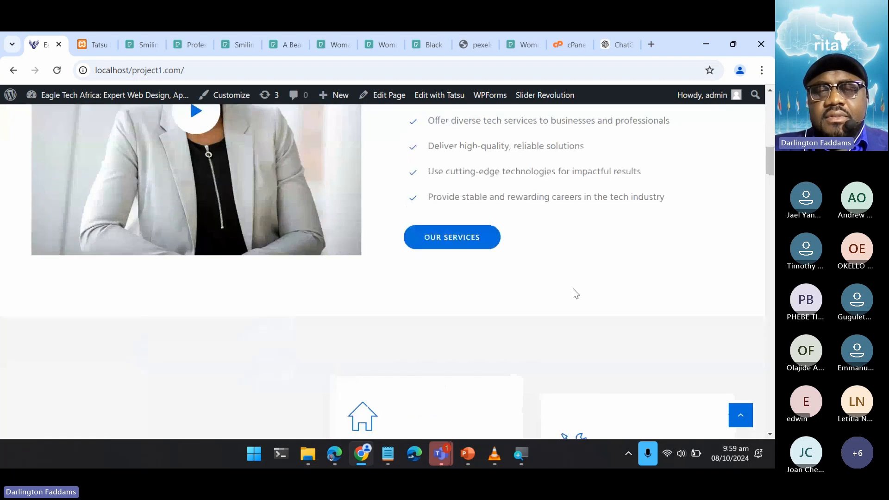
pyautogui.scroll(-10, 574, 294)
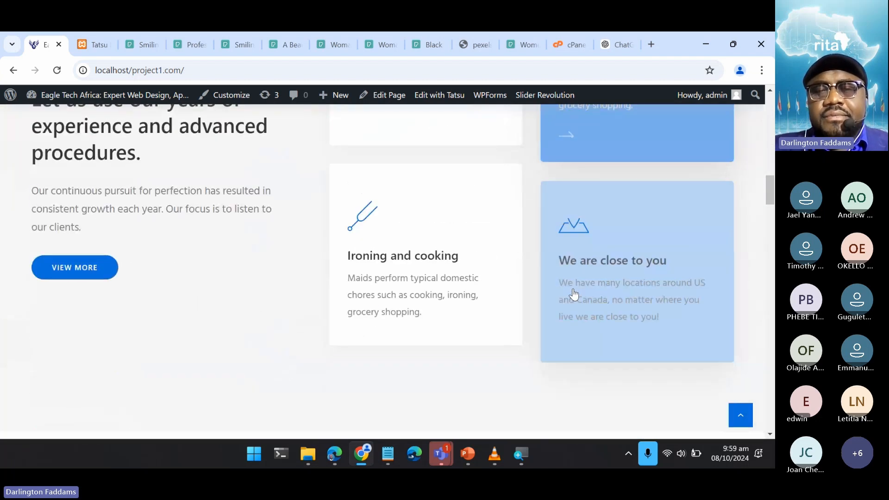
pyautogui.scroll(-5, 573, 288)
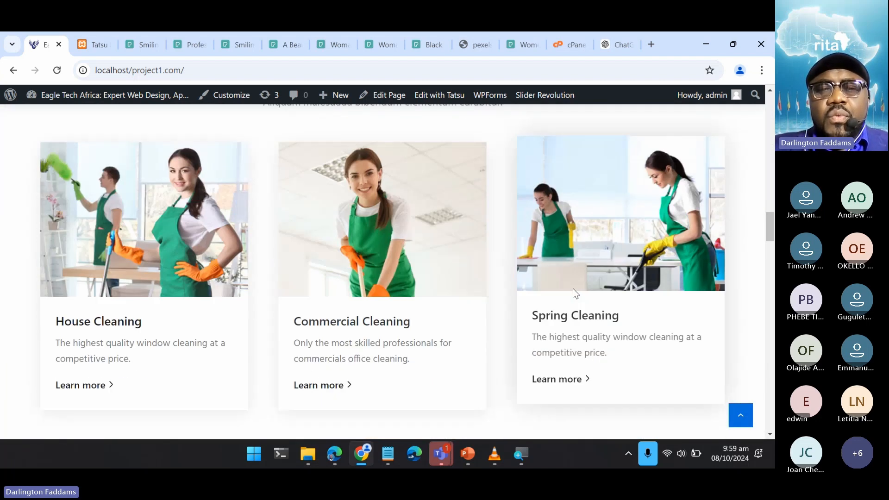
# - Examine the heading, intro text, images, titles and descriptions of the three "Our cleaning services" cards
pyautogui.scroll(2, 573, 288)
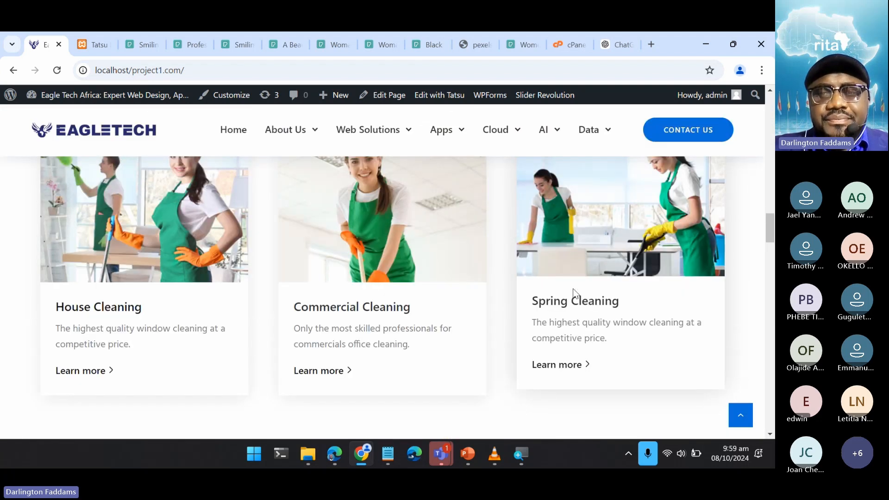
pyautogui.scroll(2, 575, 293)
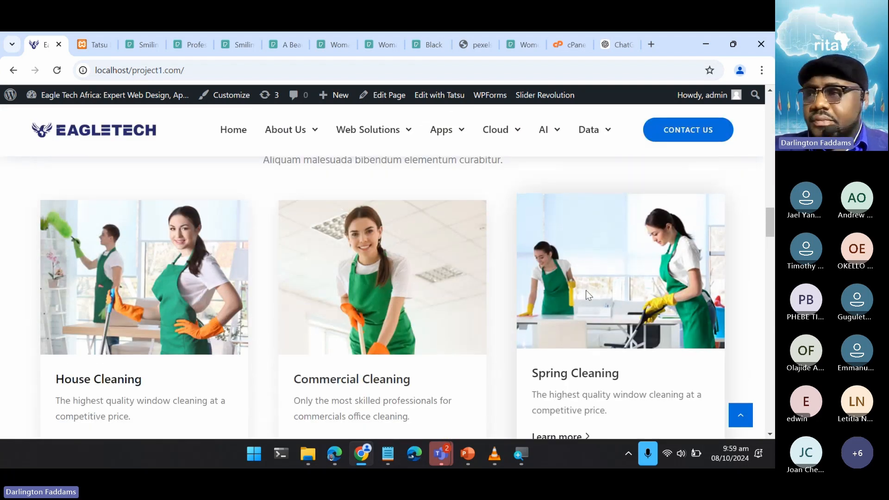
pyautogui.scroll(-3, 585, 290)
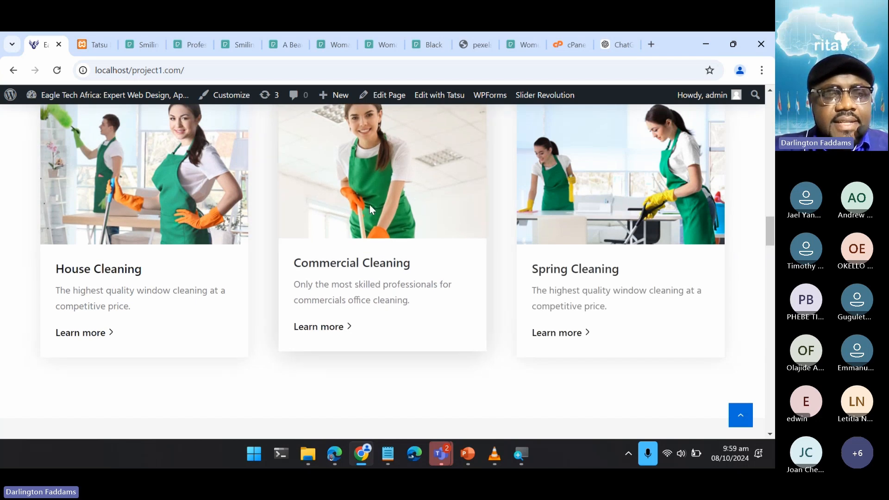
pyautogui.scroll(4, 369, 205)
pyautogui.scroll(-4, 618, 306)
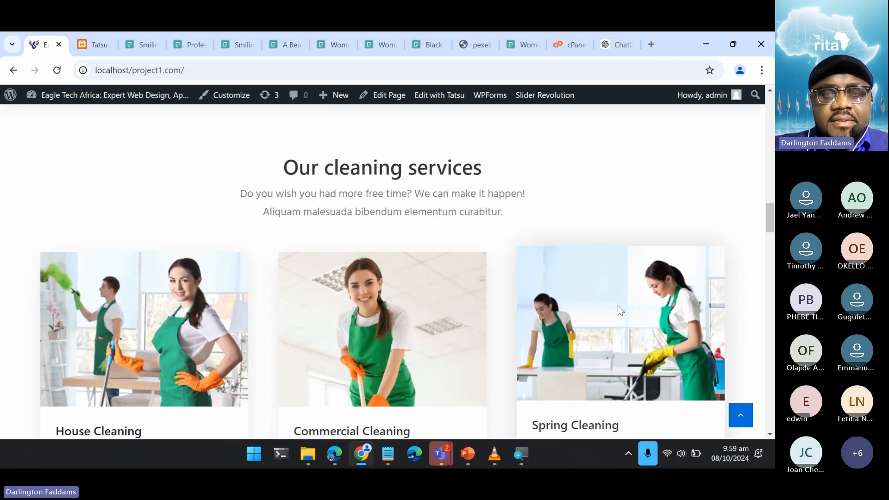
pyautogui.scroll(2, 619, 306)
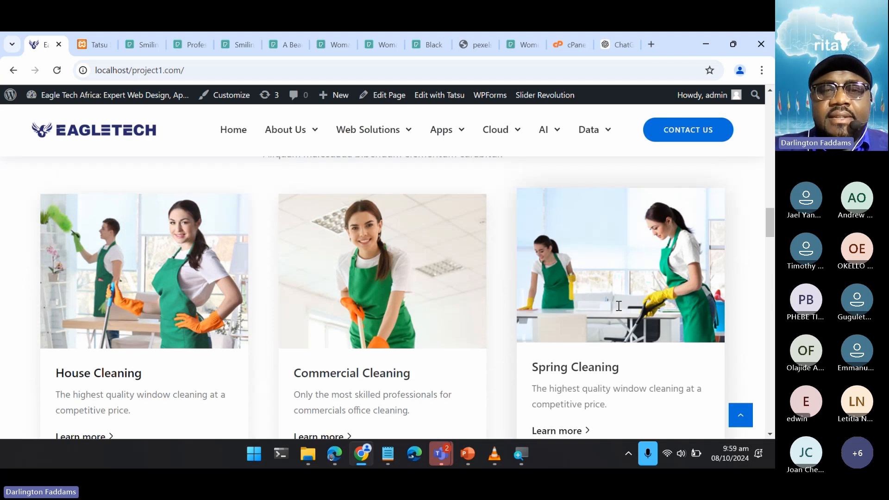
pyautogui.scroll(-3, 619, 306)
pyautogui.scroll(4, 619, 306)
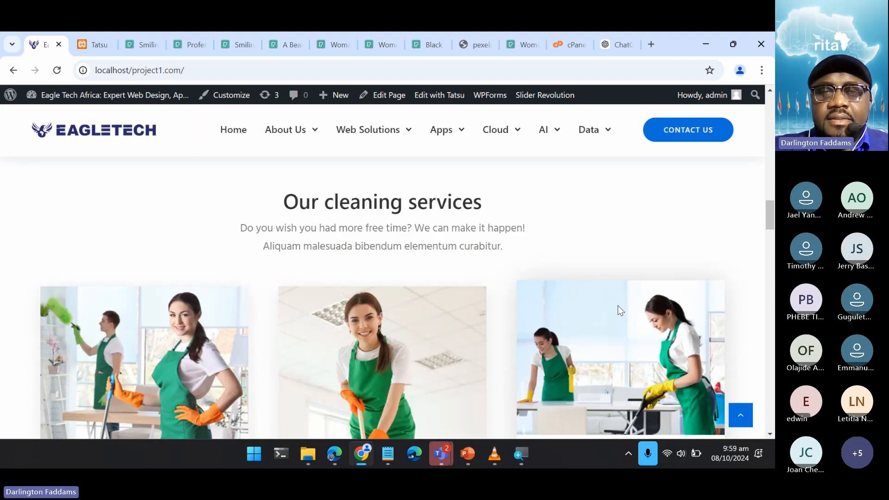
pyautogui.scroll(-3, 618, 305)
pyautogui.scroll(-2, 618, 309)
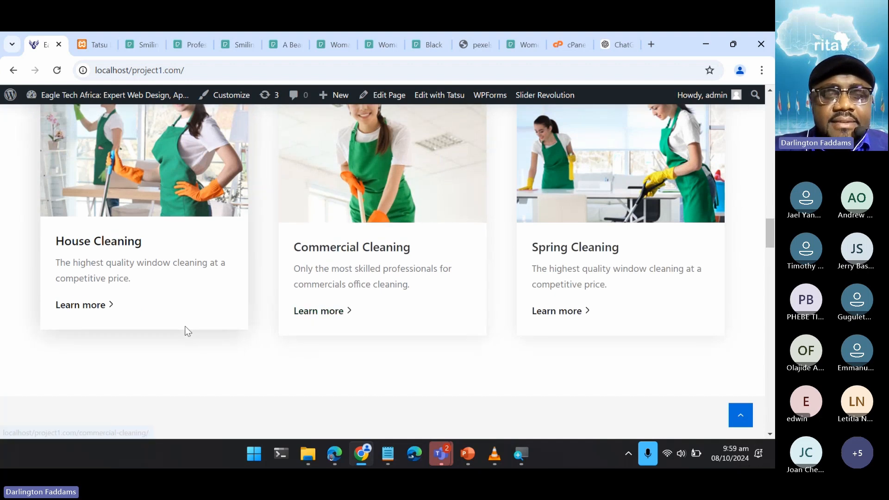
pyautogui.scroll(1, 347, 407)
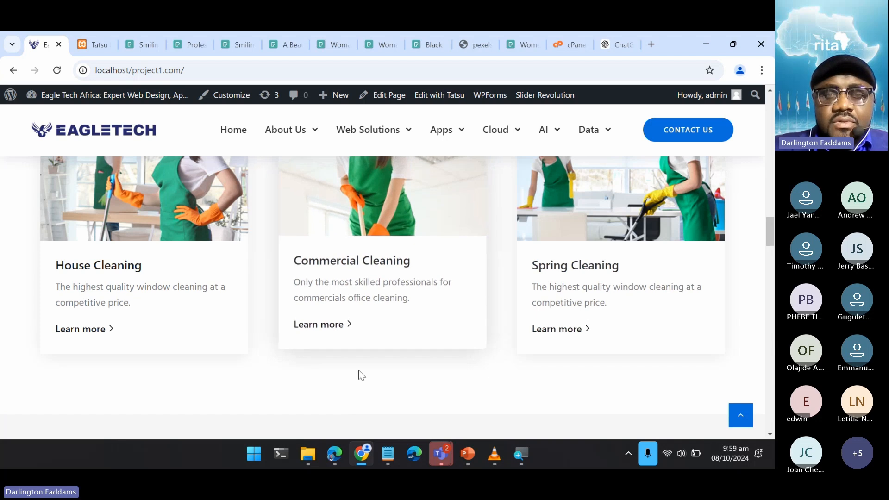
pyautogui.scroll(2, 360, 383)
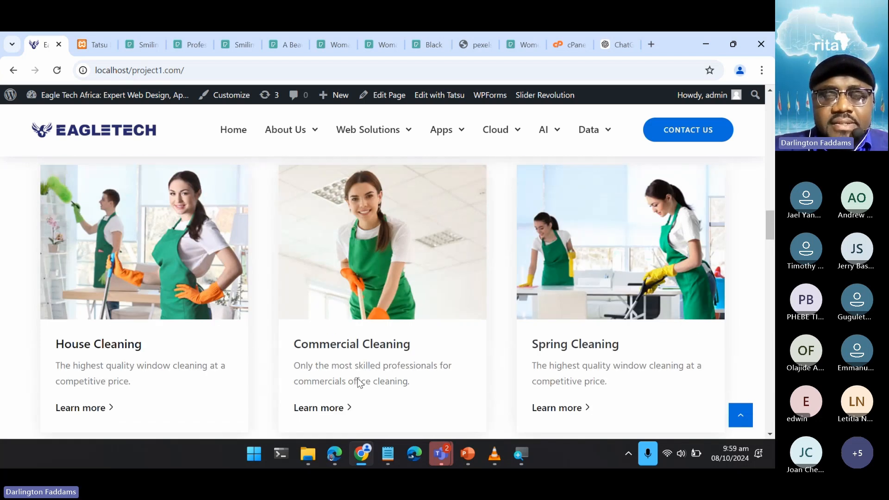
pyautogui.scroll(1, 482, 356)
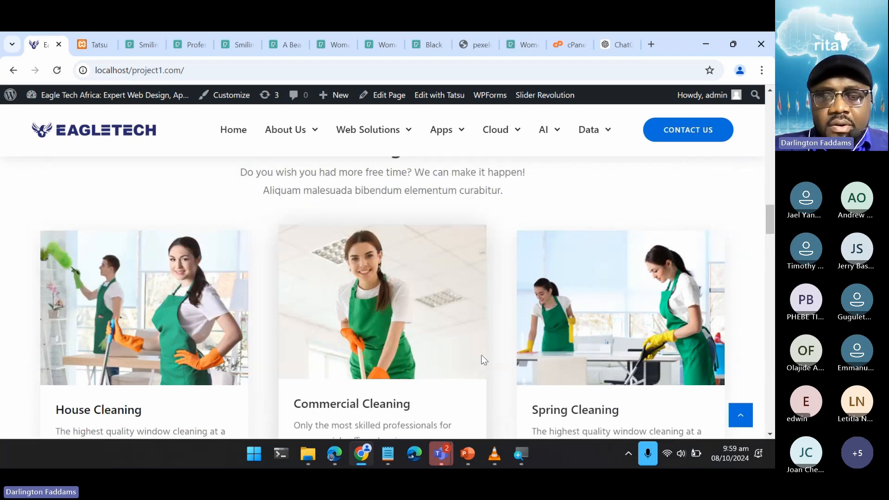
pyautogui.scroll(2, 482, 356)
pyautogui.scroll(-2, 482, 356)
pyautogui.scroll(-2, 482, 356)
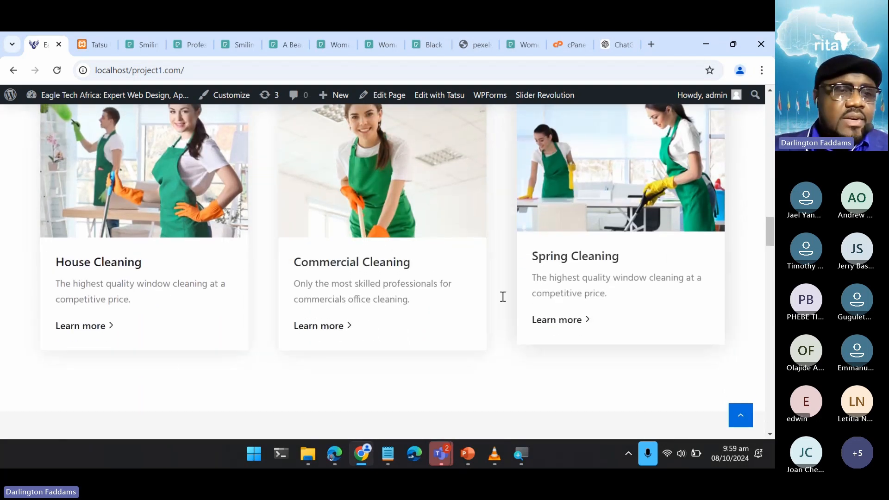
# - Check the start of the "Why choose us?" section and return to the "Let us use our years of experience" service cards
pyautogui.scroll(-2, 573, 389)
pyautogui.scroll(-2, 572, 385)
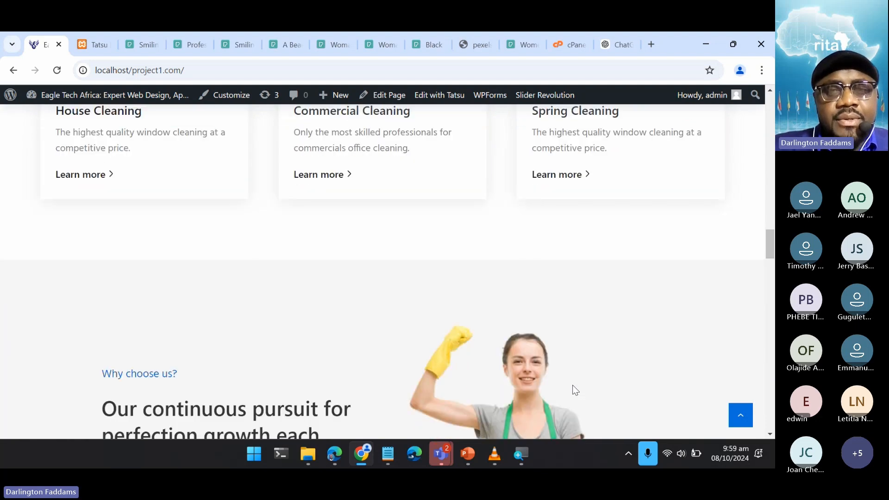
pyautogui.scroll(1, 573, 385)
pyautogui.scroll(10, 572, 385)
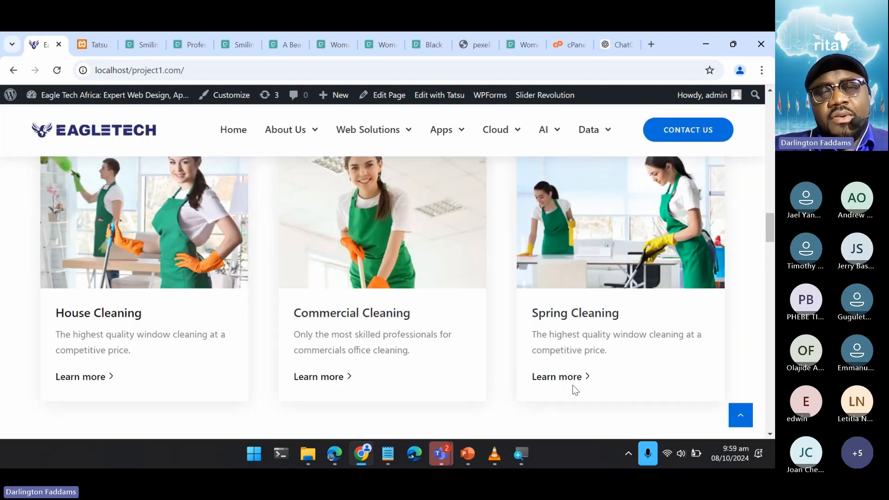
pyautogui.scroll(4, 573, 391)
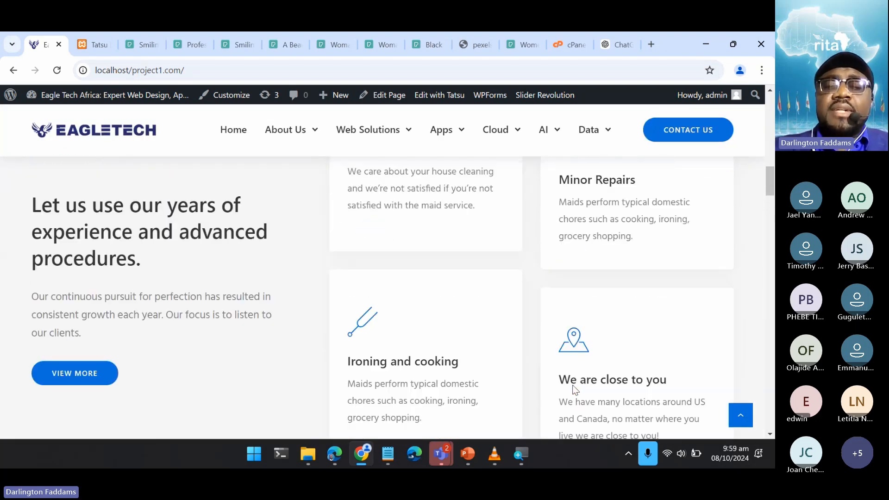
pyautogui.scroll(1, 574, 391)
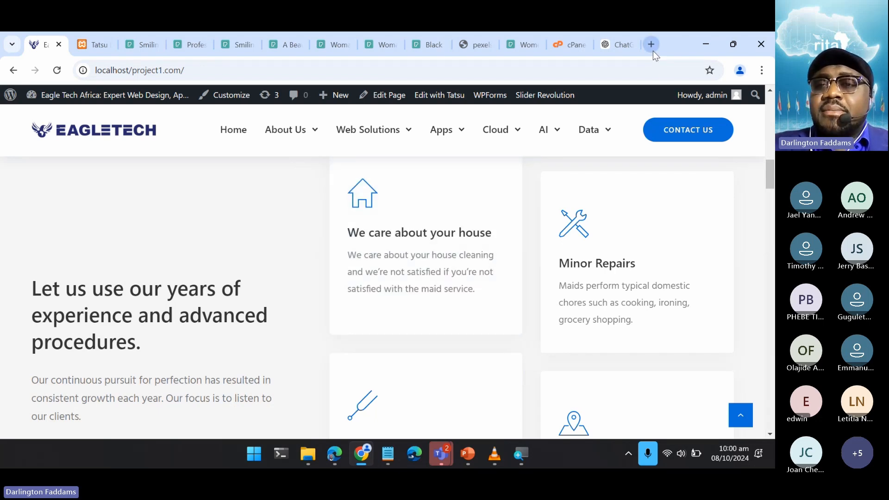
# - Open chatgpt.com in a new browser tab and choose to stay logged out
pyautogui.click(652, 49)
pyautogui.write('chatgpt.com')
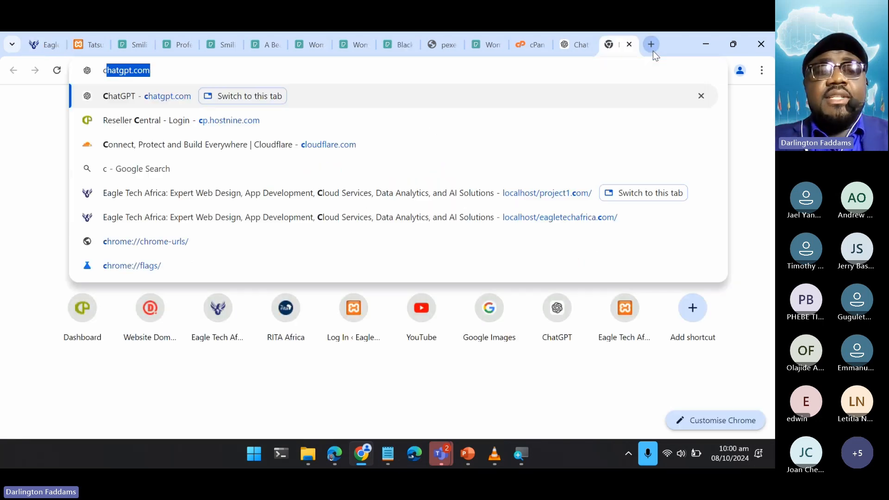
pyautogui.press('Return')
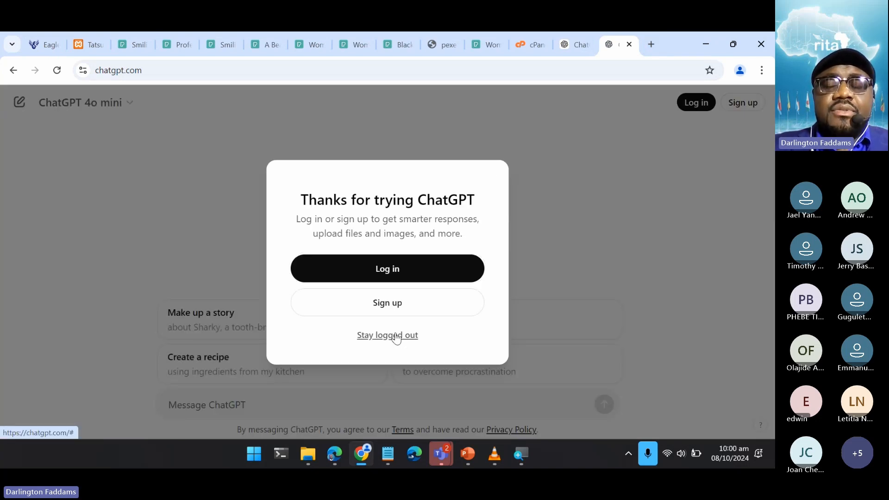
pyautogui.click(396, 336)
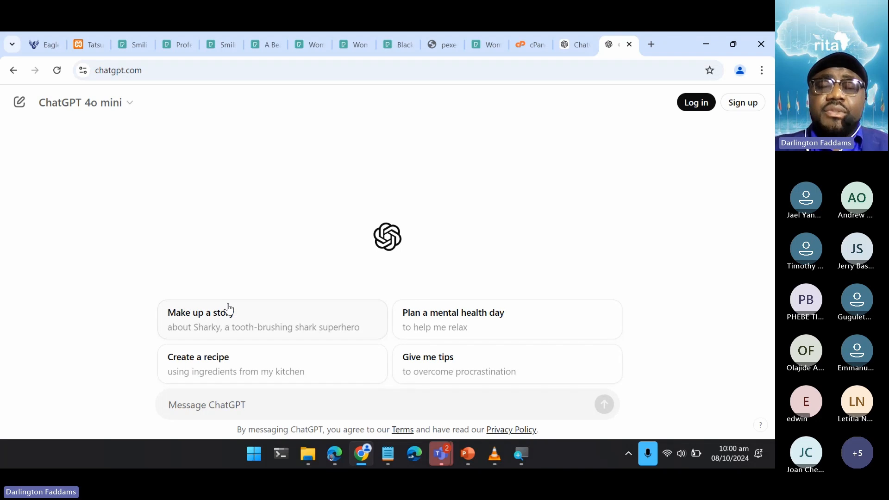
# - Switch to Notepad, bring up ETA Services.txt with its entire services list selected, and return to ChatGPT
pyautogui.moveTo(390, 457)
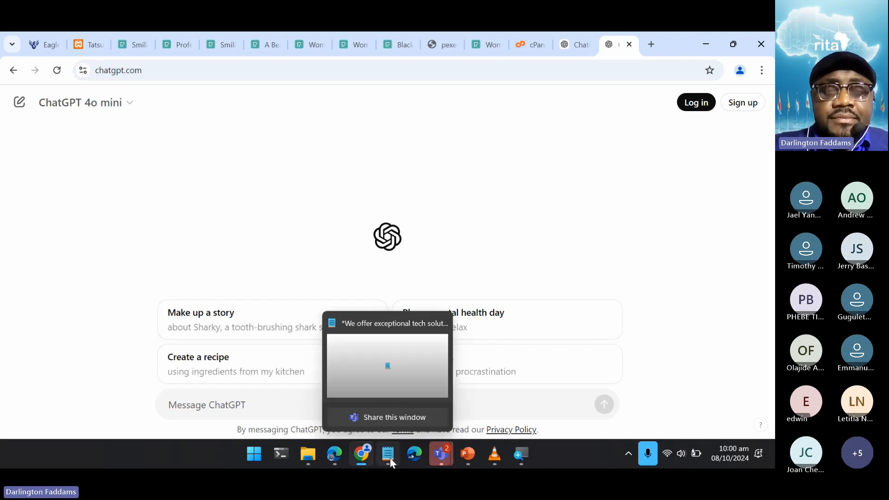
pyautogui.click(370, 371)
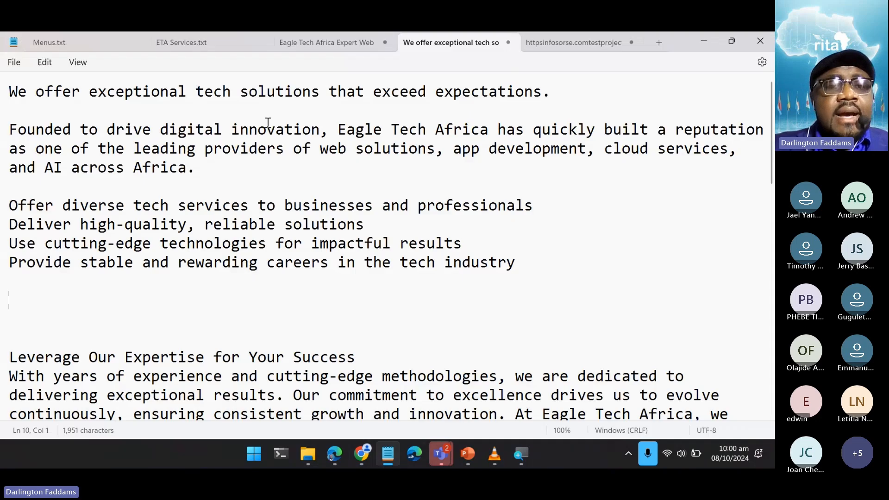
pyautogui.click(202, 43)
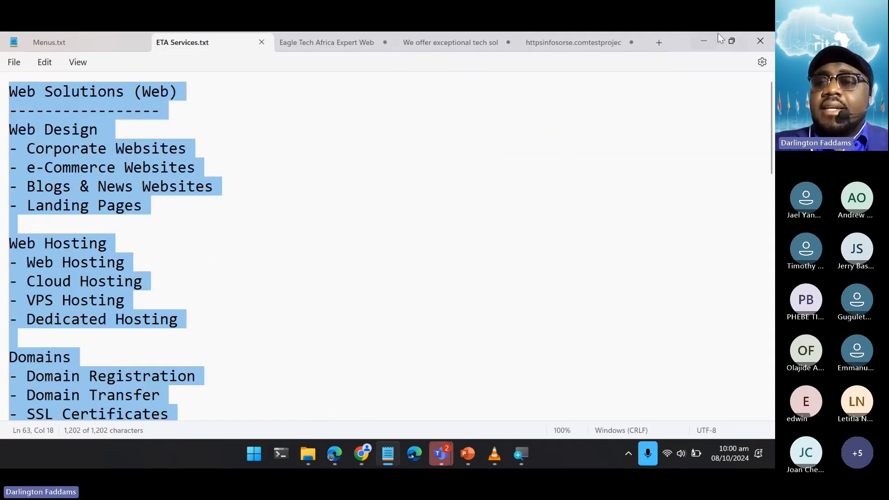
pyautogui.click(704, 41)
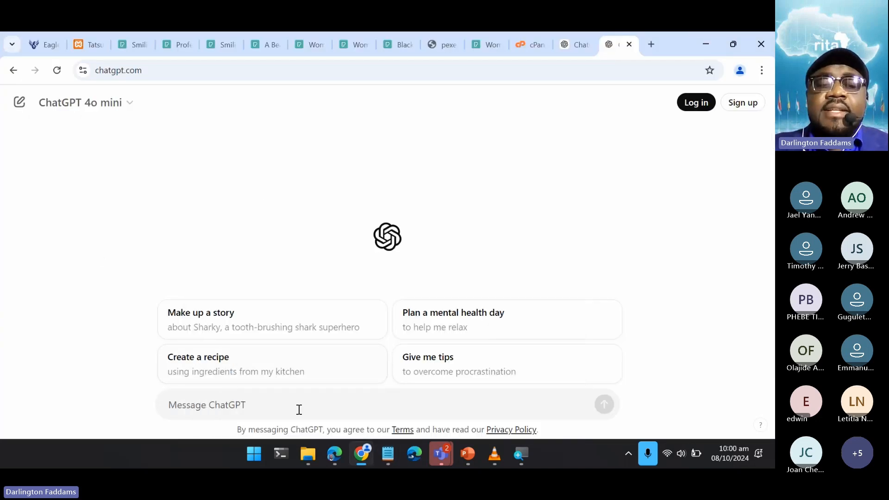
# - Begin the ChatGPT prompt with "I am creating a website for a tech company called Eagle Tech Africa. The following are our services:"
pyautogui.click(253, 403)
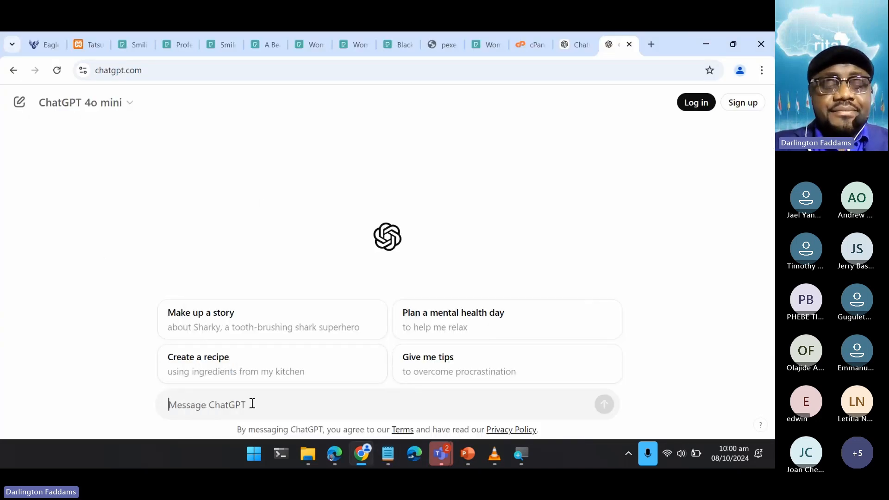
pyautogui.write('I am ')
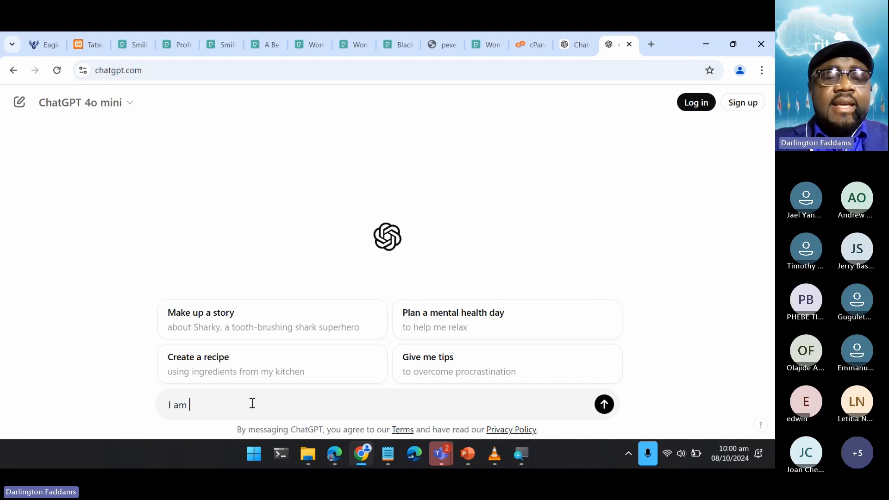
pyautogui.write('creating a website for ')
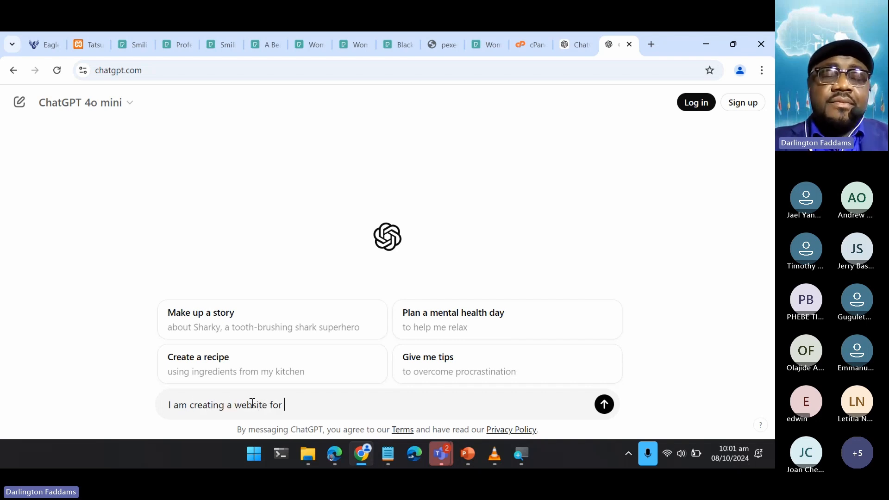
pyautogui.write('a tech company')
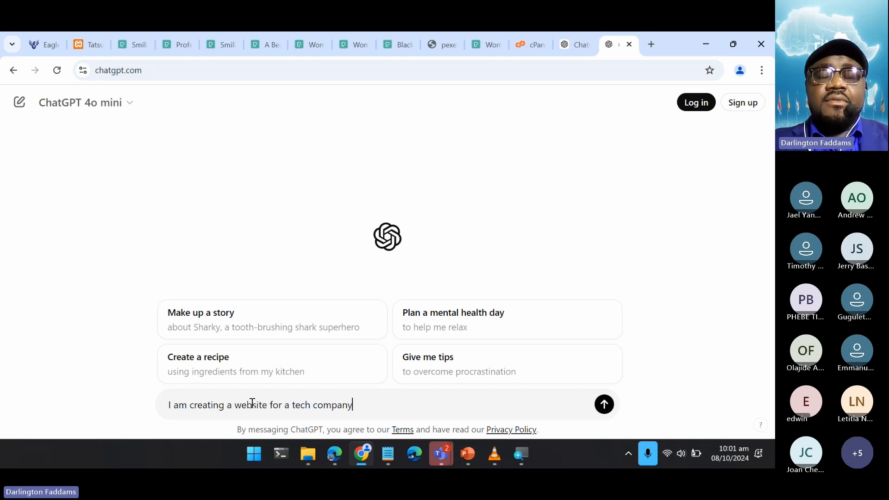
pyautogui.write(' called')
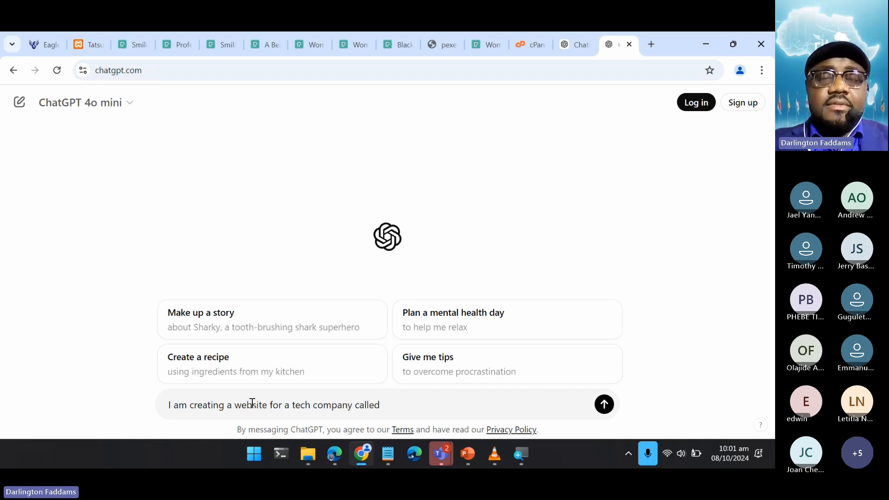
pyautogui.write(' Eagle Tech Africa')
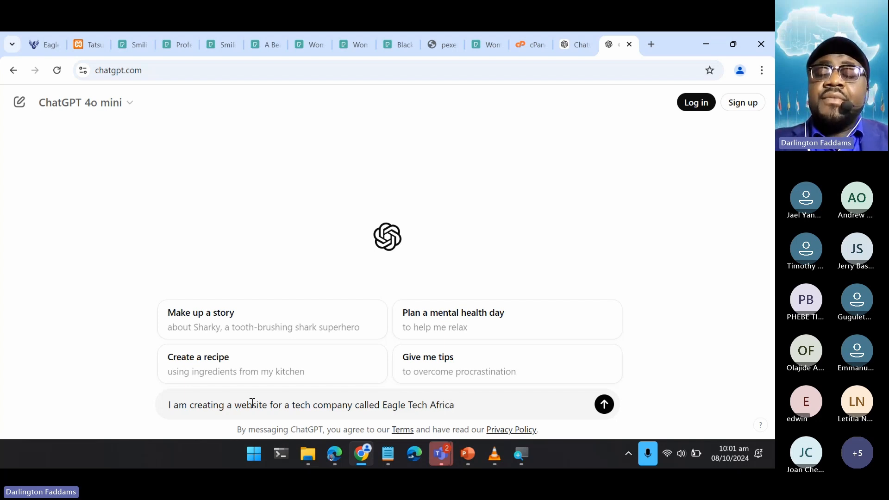
pyautogui.write('.')
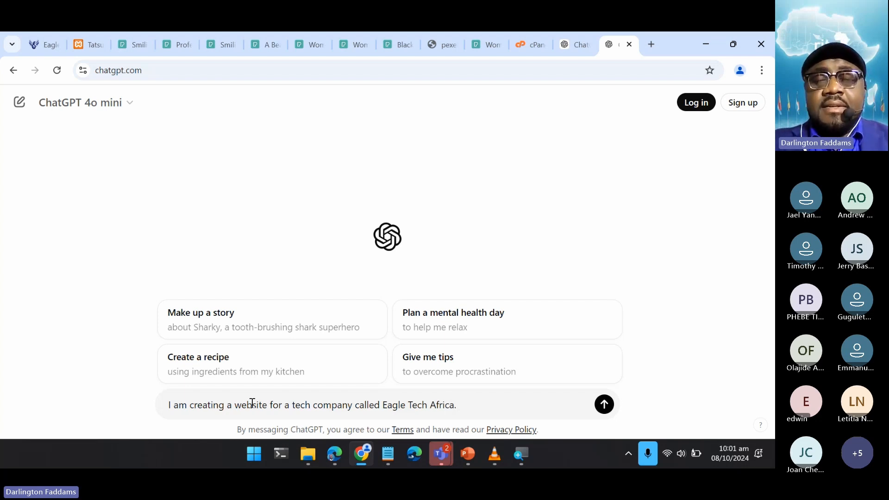
pyautogui.write(' The foll')
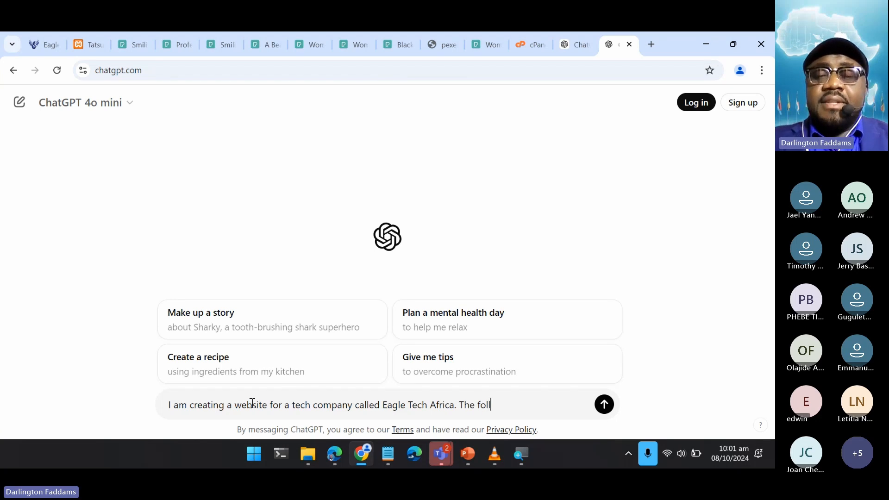
pyautogui.write('owing are our services')
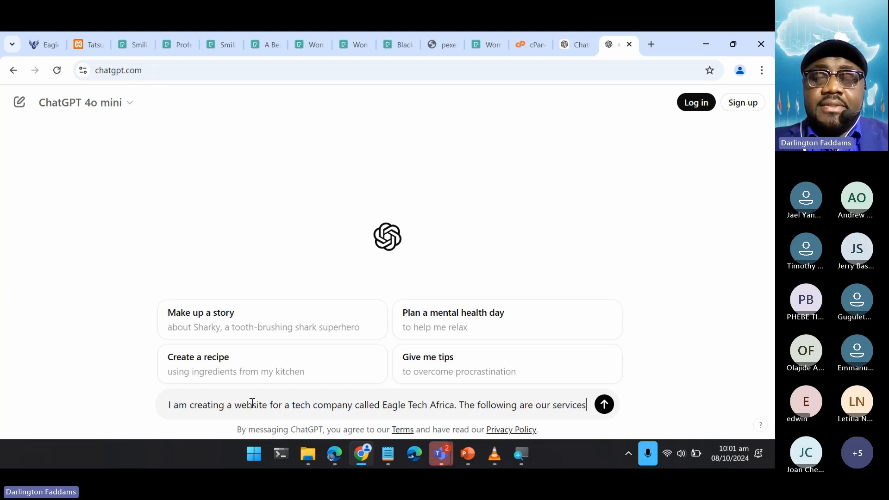
pyautogui.write(':')
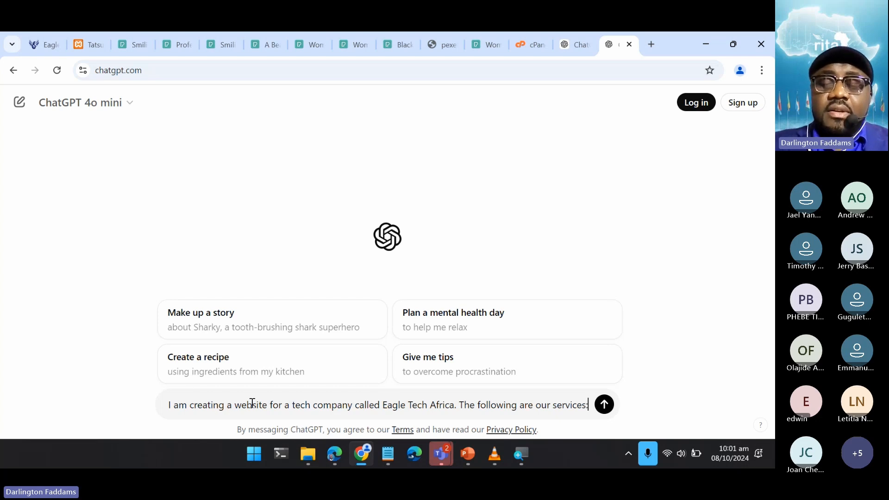
# - Paste the copied Eagle Tech Africa services list below the prompt's opening text and add blank lines after it
pyautogui.hotkey('shift', 'Return')
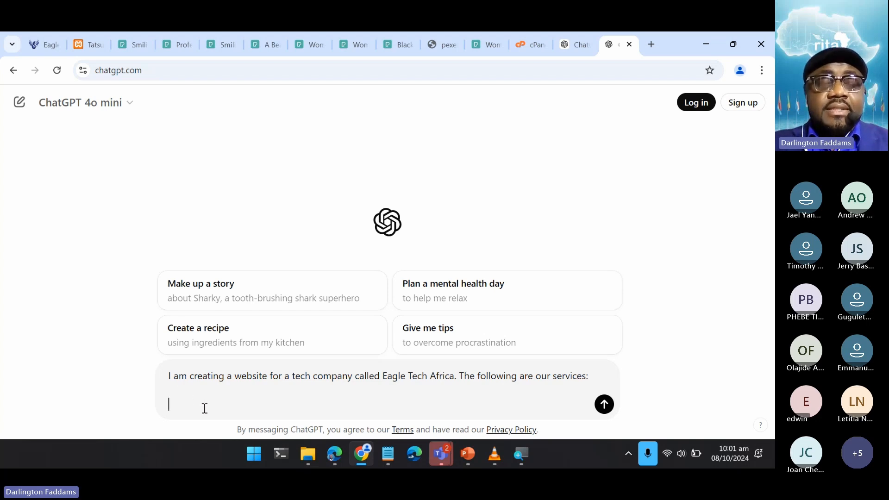
pyautogui.hotkey('ctrl', 'v')
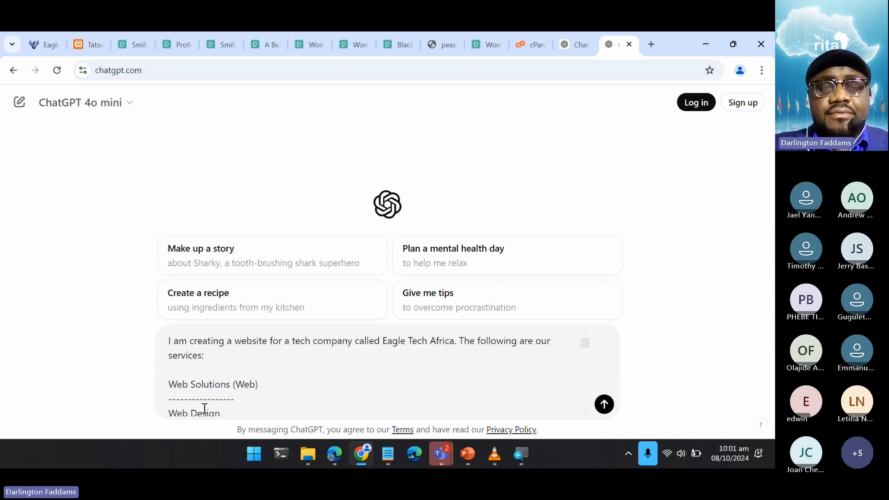
pyautogui.scroll(-15, 224, 406)
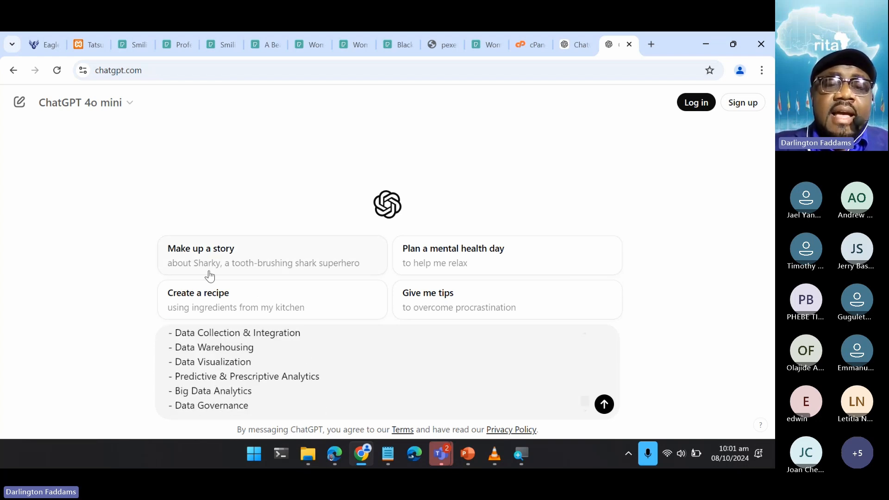
pyautogui.hotkey('shift', 'Return')
pyautogui.hotkey('shift', 'Return')
pyautogui.hotkey('shift', 'Return')
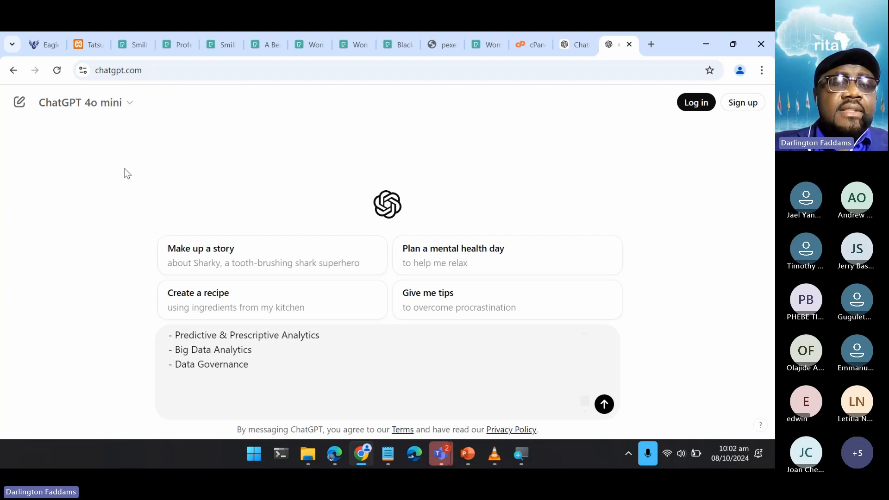
# - On the Eagle Tech Africa home page, copy the "Let us use our years of experience and advanced procedures." heading with its paragraph
pyautogui.click(32, 49)
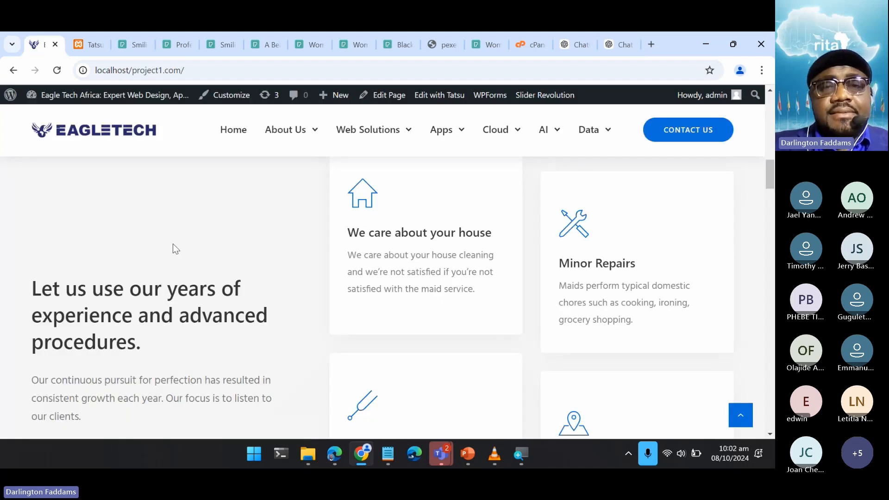
pyautogui.scroll(-3, 173, 243)
pyautogui.scroll(4, 174, 244)
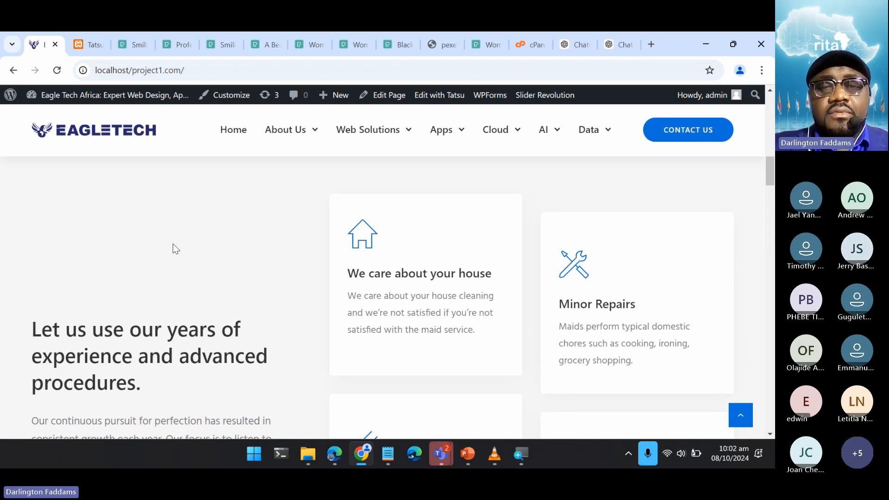
pyautogui.scroll(-3, 173, 245)
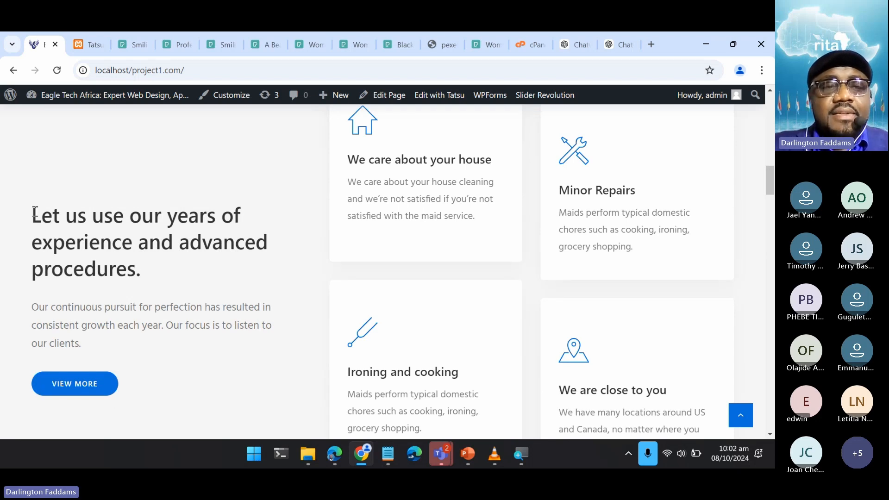
pyautogui.moveTo(34, 212); pyautogui.dragTo(113, 350)
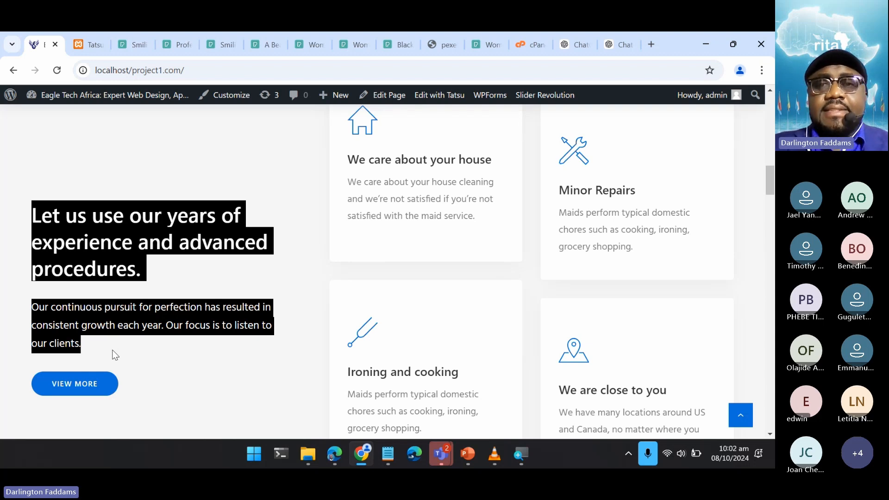
# - Return to ChatGPT and continue the prompt below the services list with "I am currently using a theme for a cleaning company"
pyautogui.click(615, 43)
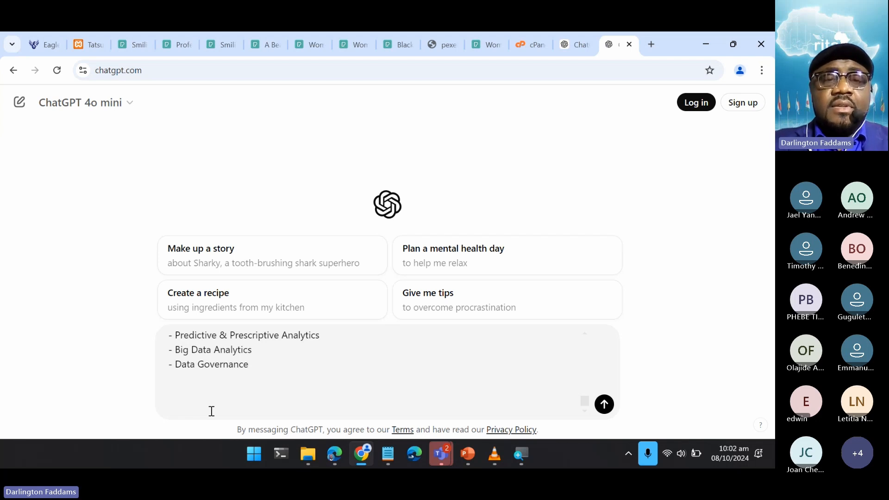
pyautogui.write('I am currently us')
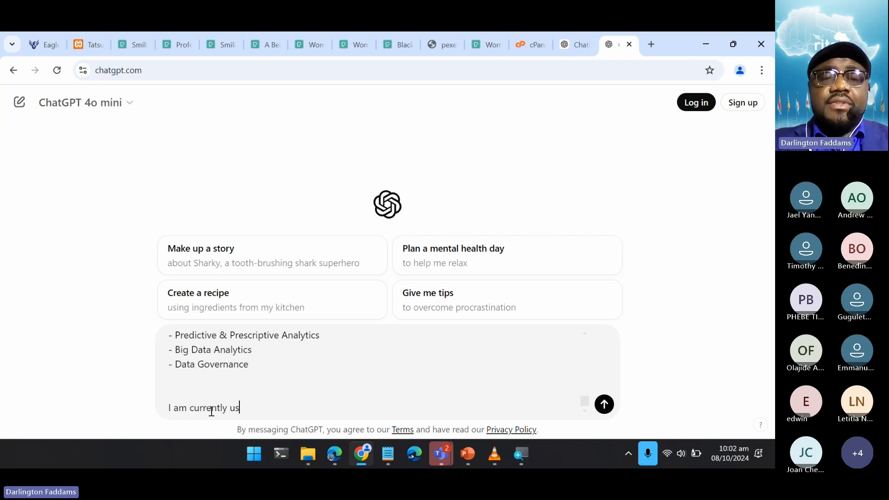
pyautogui.write('ing ')
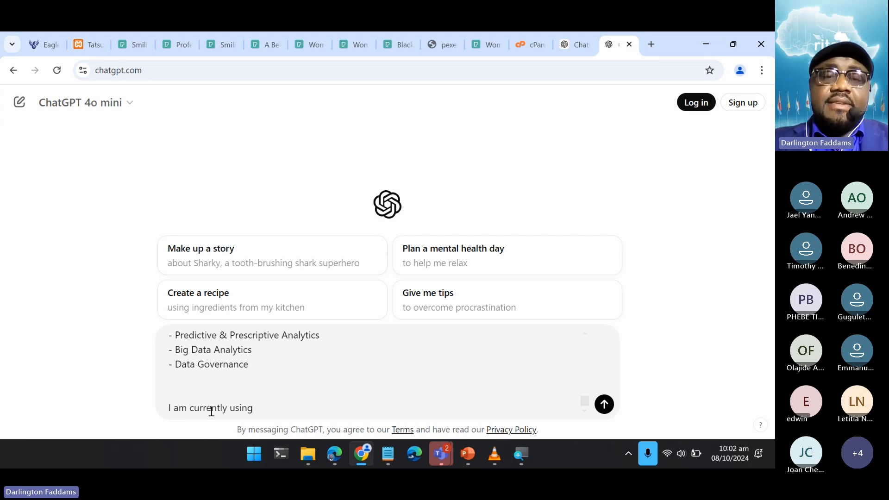
pyautogui.write('a theme ')
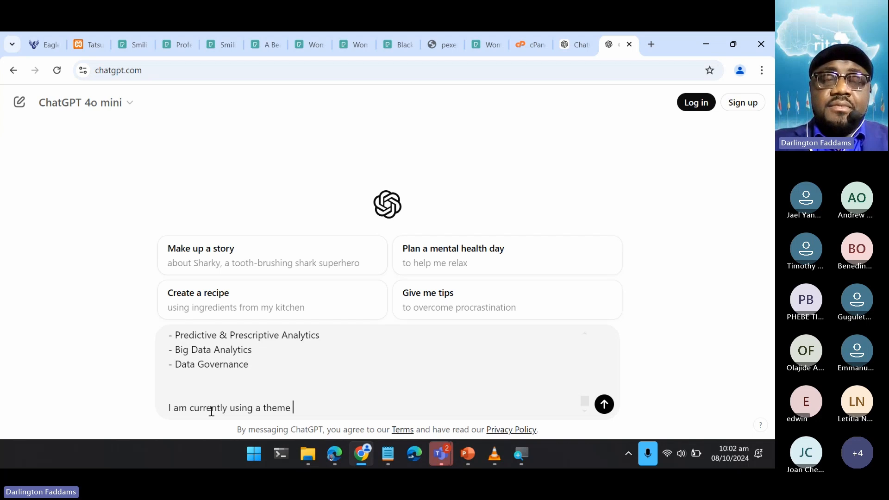
pyautogui.write('for a cleani')
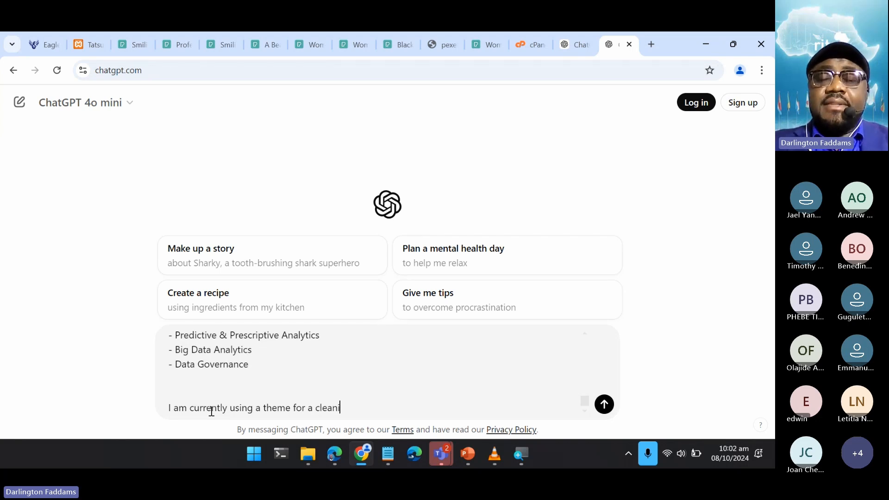
pyautogui.write('ng company')
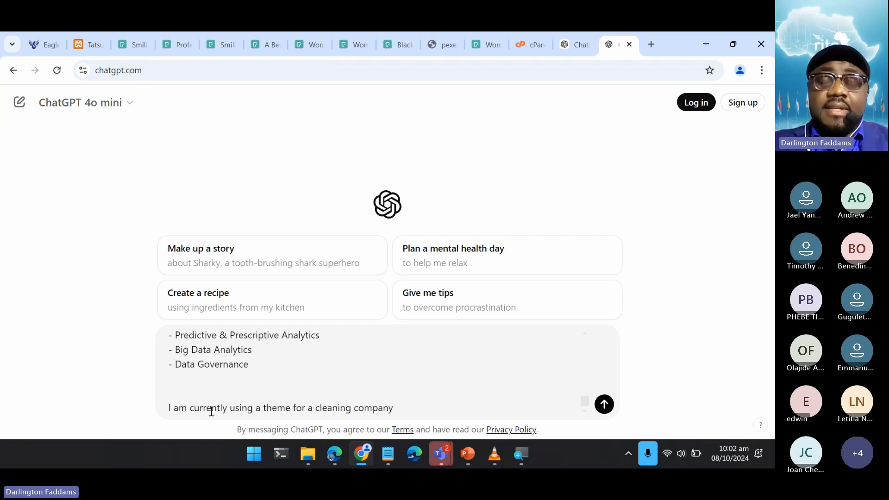
pyautogui.write(' and i want y')
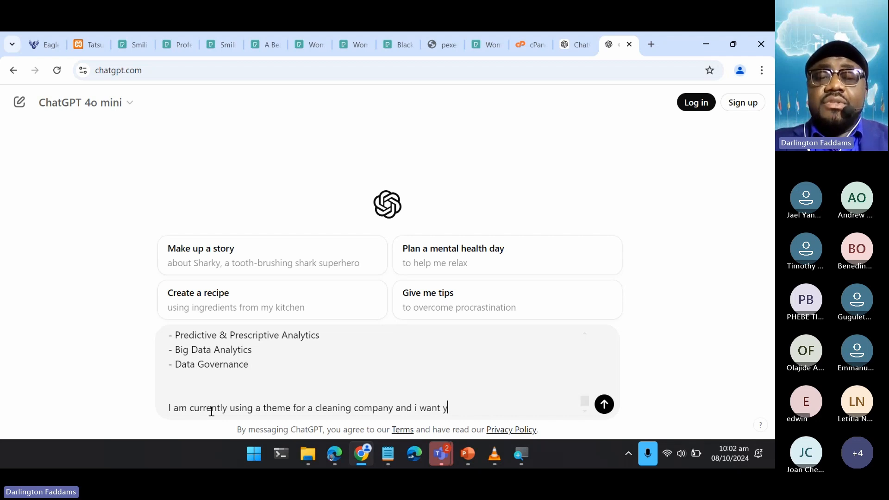
pyautogui.write('ou to custom')
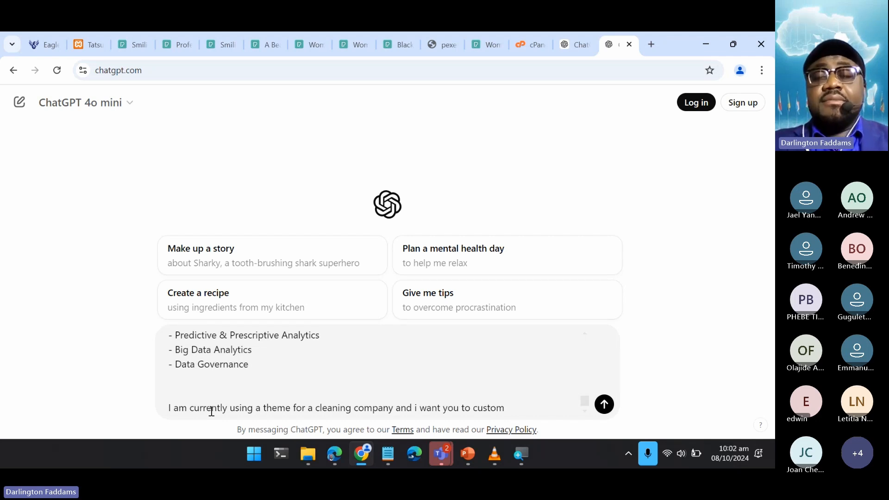
pyautogui.write('ize the text')
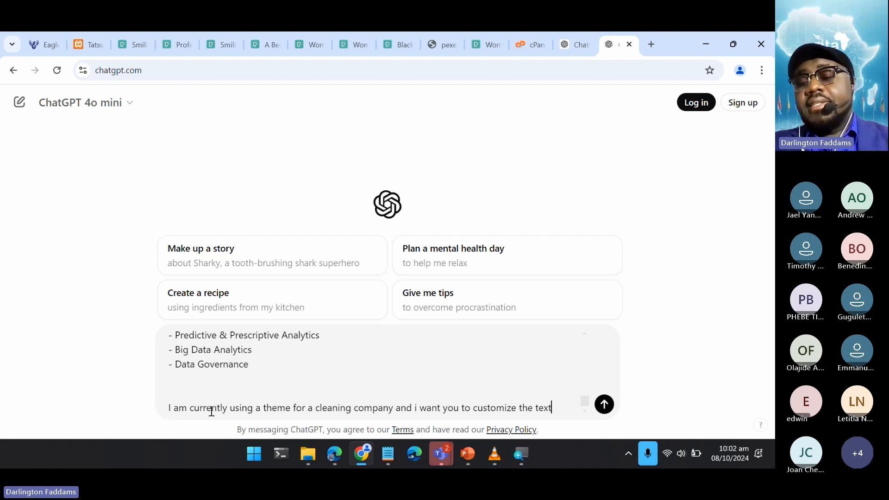
pyautogui.write(' on that t')
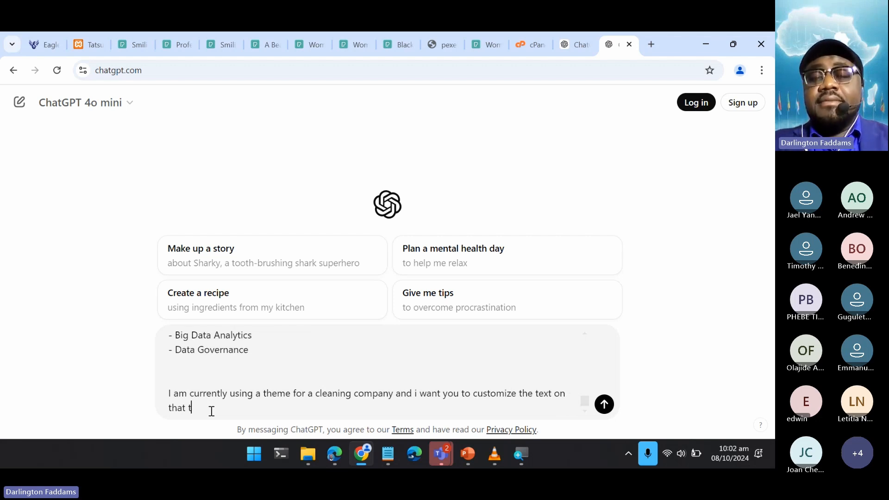
pyautogui.write('heme to')
# - Complete the prompt's sentence with "and i want you to customize the text on that theme to suit Eagle Tech Africa."
pyautogui.write('ui')
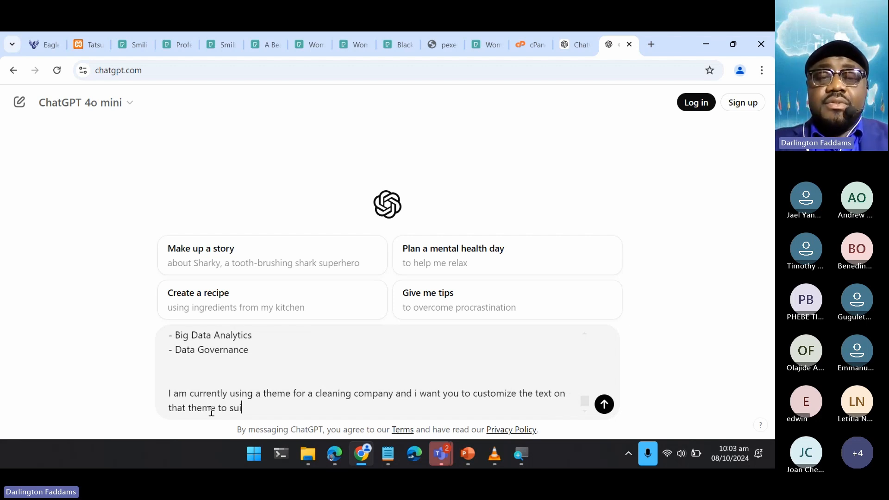
pyautogui.write('t Eagle te')
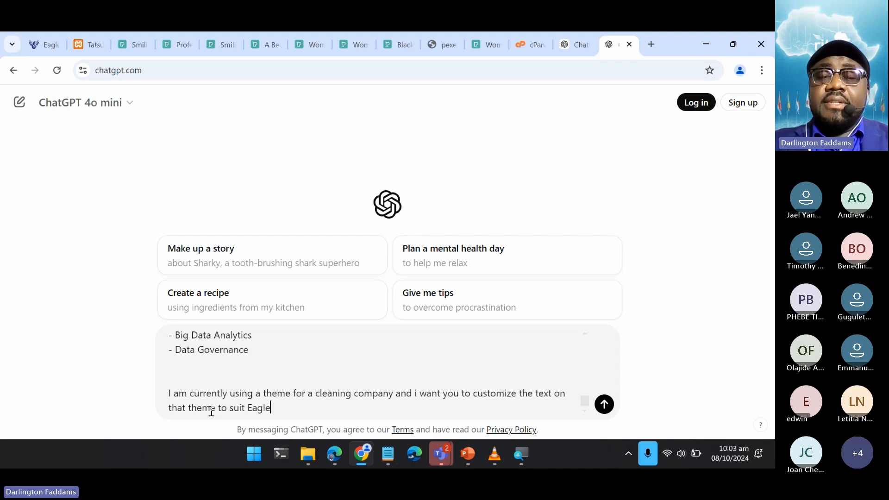
pyautogui.press('BackSpace')
pyautogui.press('BackSpace')
pyautogui.press('BackSpace')
pyautogui.write('Tech ')
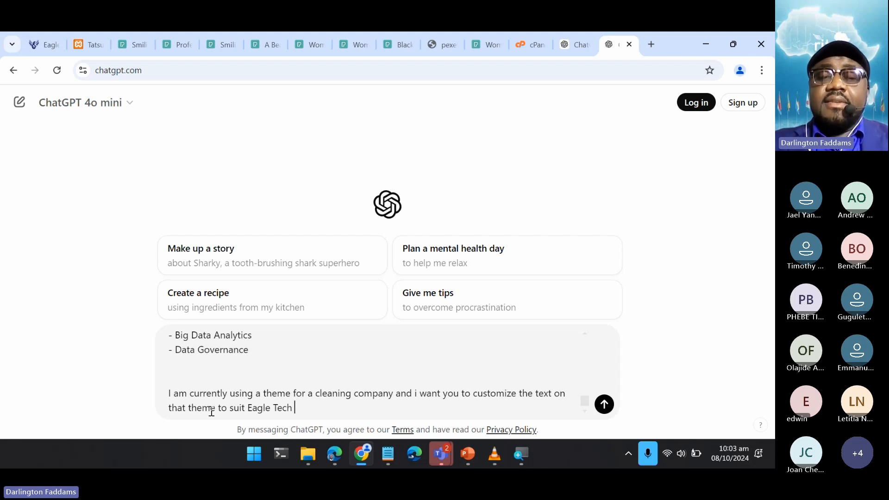
pyautogui.write('Africa. ')
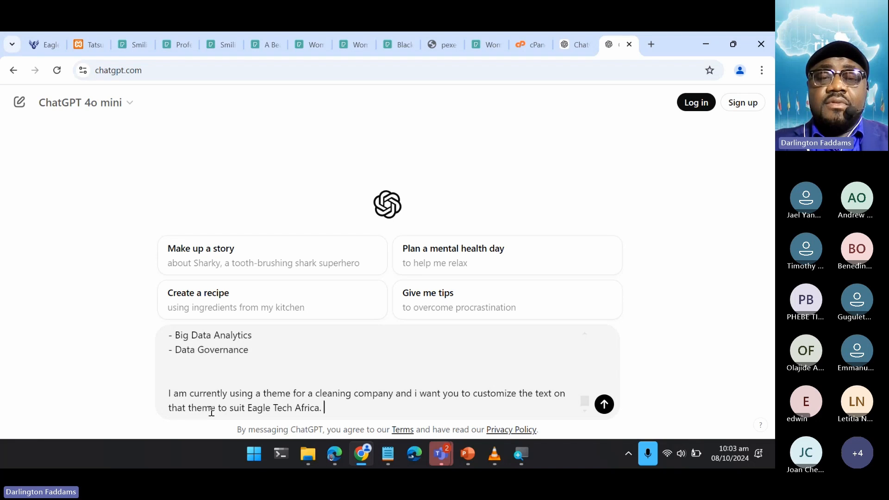
pyautogui.write('Below are the ')
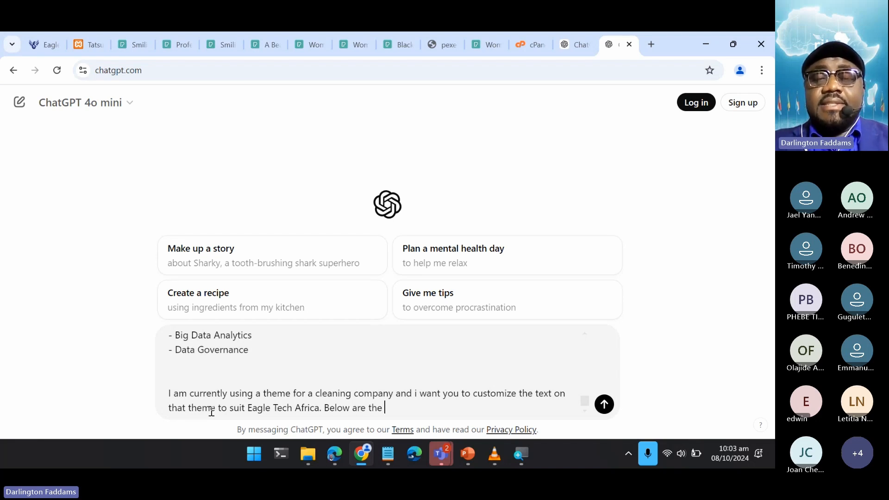
pyautogui.write('text to customize:')
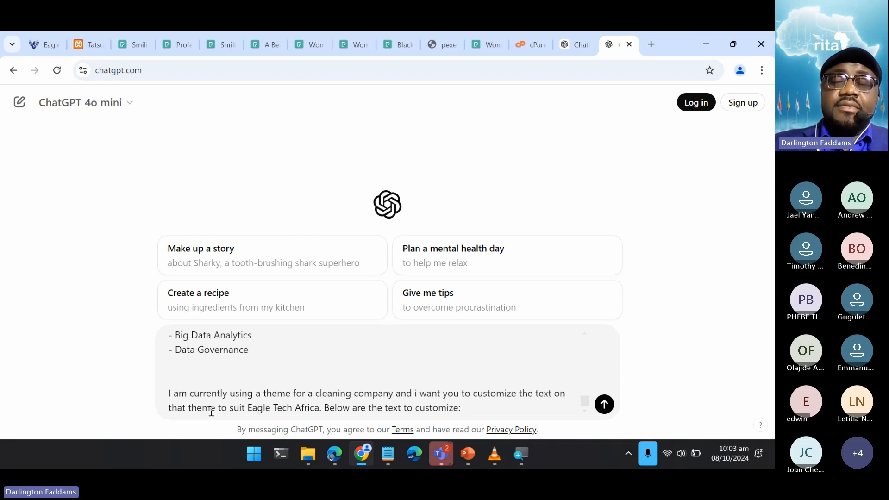
# - Add "Below are the text to customize:" to the prompt and paste the copied heading and paragraph beneath it after a blank line
pyautogui.hotkey('shift', 'Return')
pyautogui.hotkey('shift', 'Return')
pyautogui.hotkey('ctrl', 'v')
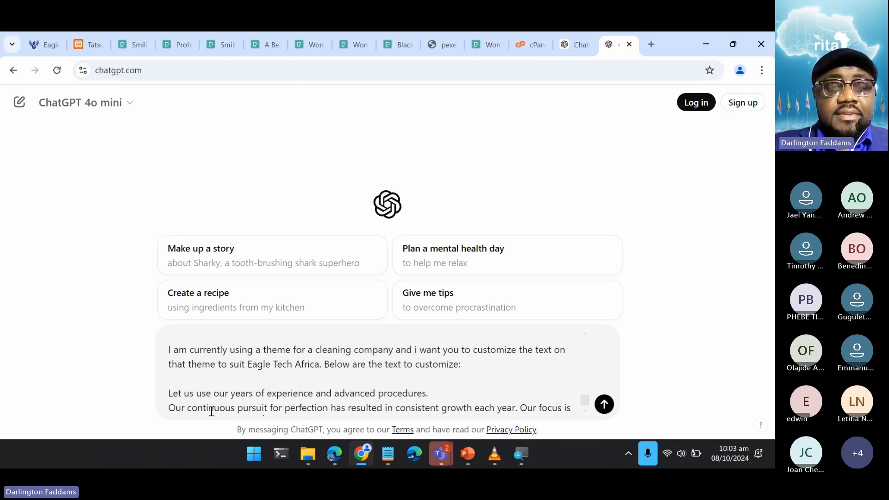
# - Add a blank line below the pasted "Our continuous pursuit for perfection" paragraph in the prompt
pyautogui.scroll(-1, 264, 384)
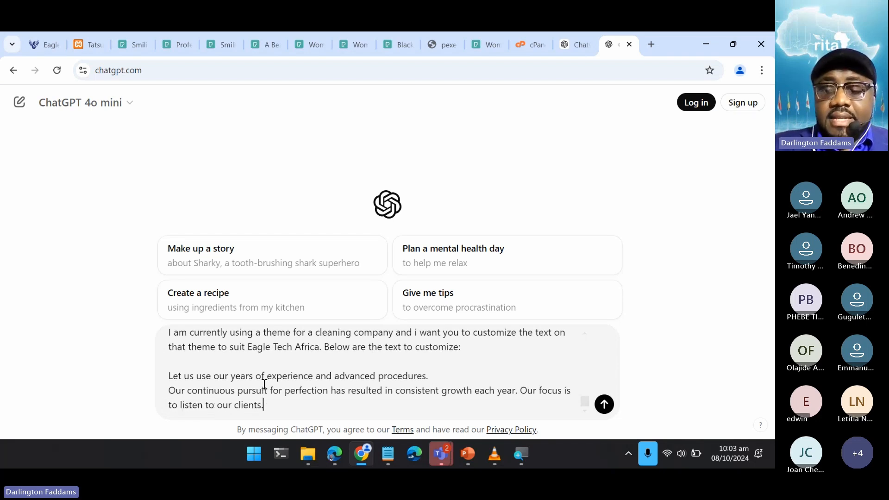
pyautogui.hotkey('shift', 'Return')
pyautogui.hotkey('shift', 'Return')
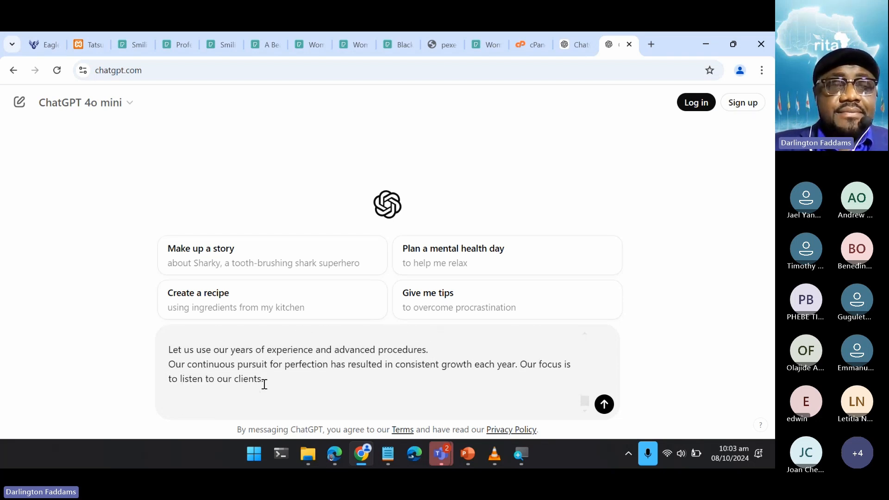
# - On the Eagle Tech Africa home page, copy the headings and text of the four cards from "We care about your house" to "We are close to you"
pyautogui.click(37, 47)
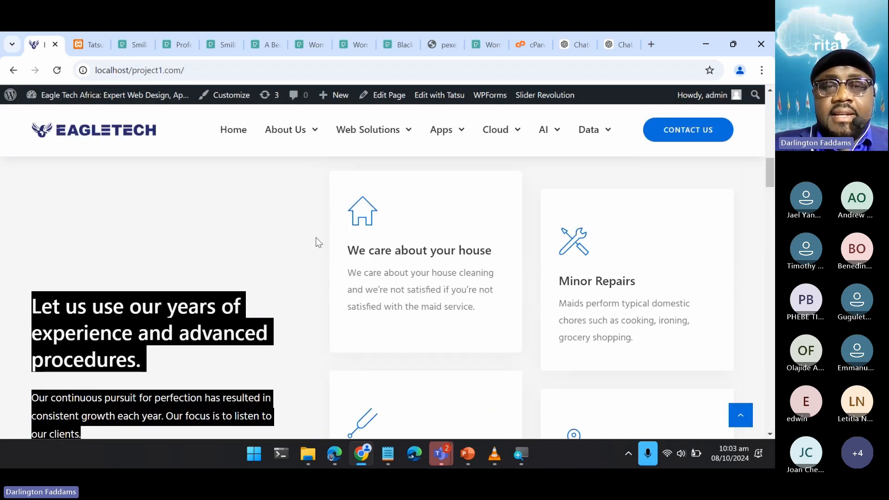
pyautogui.click(316, 237)
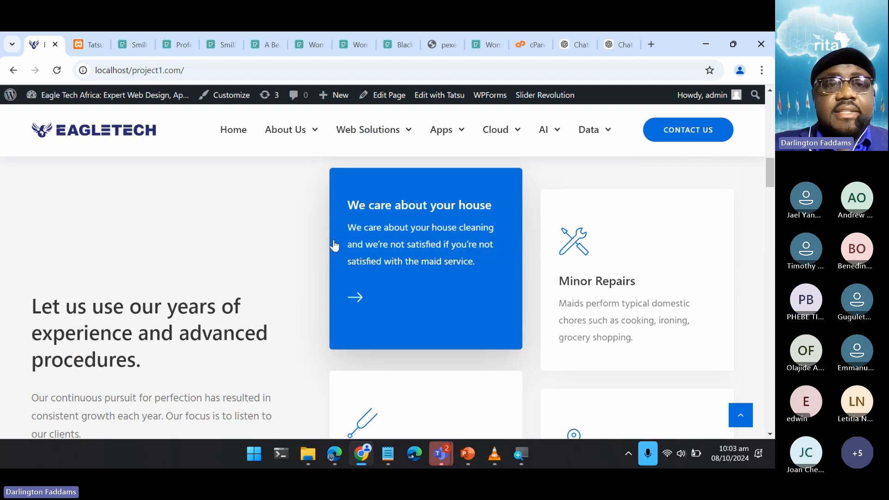
pyautogui.moveTo(311, 223); pyautogui.dragTo(587, 327)
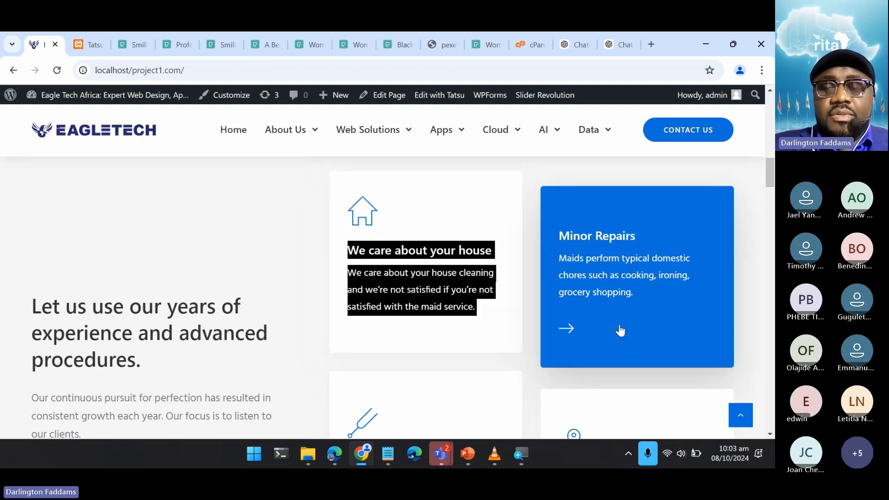
pyautogui.moveTo(713, 343); pyautogui.dragTo(711, 183)
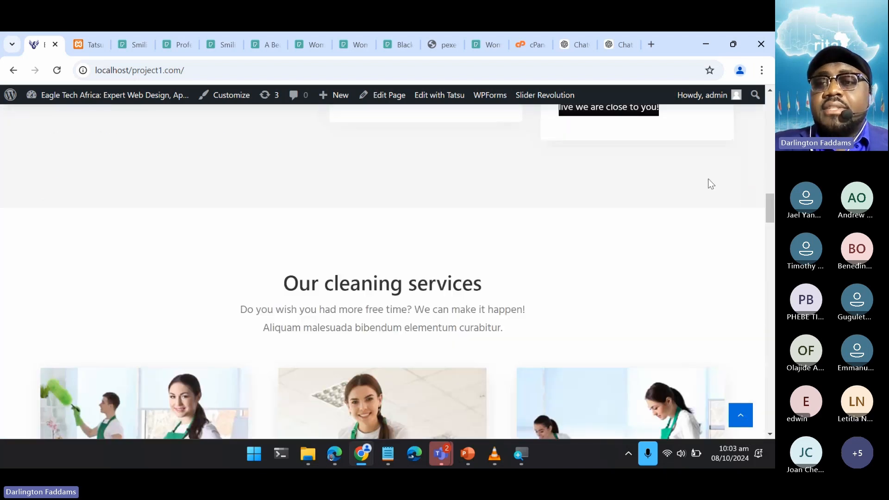
pyautogui.scroll(8, 715, 160)
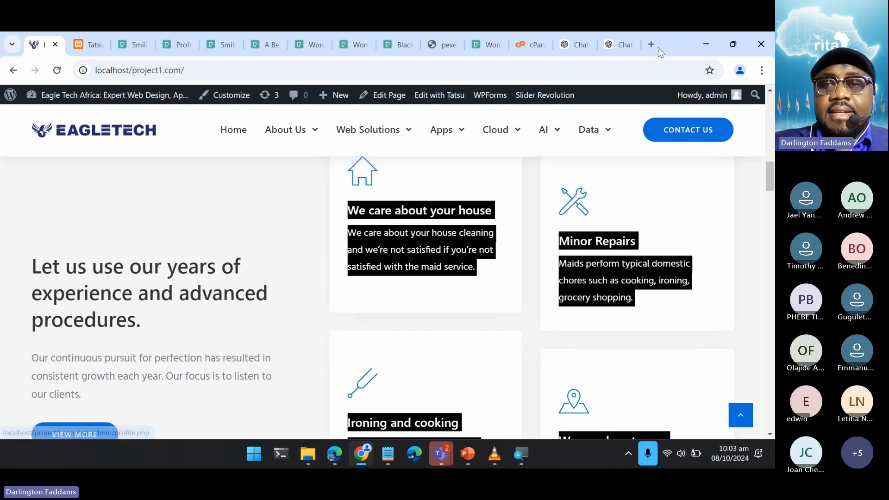
# - Return to the ChatGPT prompt, paste the copied card texts at its end and check them through
pyautogui.click(614, 38)
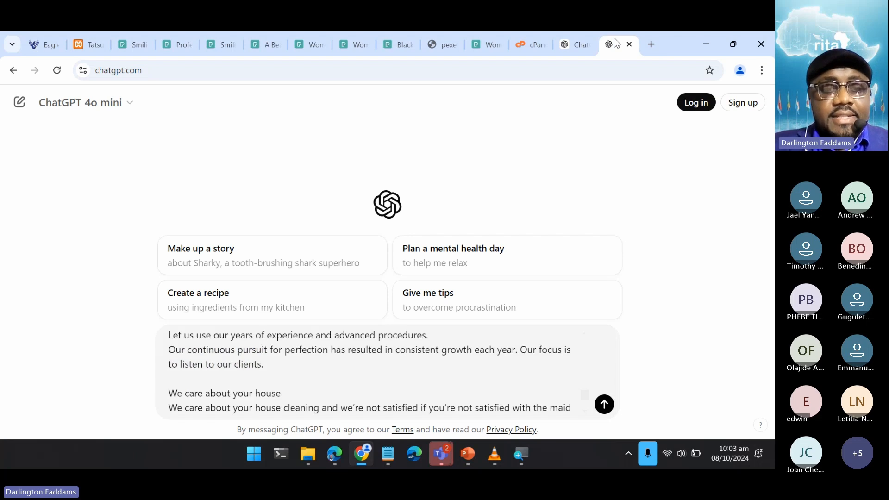
pyautogui.scroll(-2, 311, 385)
pyautogui.scroll(-1, 311, 385)
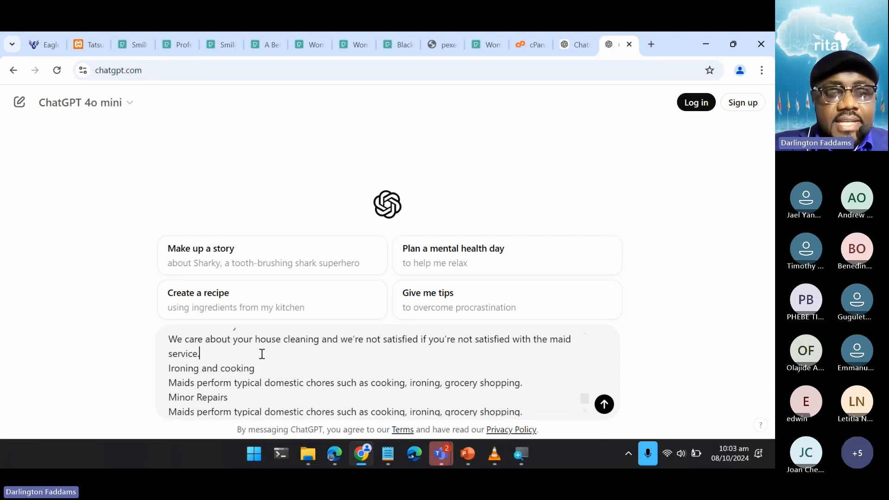
pyautogui.scroll(5, 262, 354)
pyautogui.scroll(-5, 262, 355)
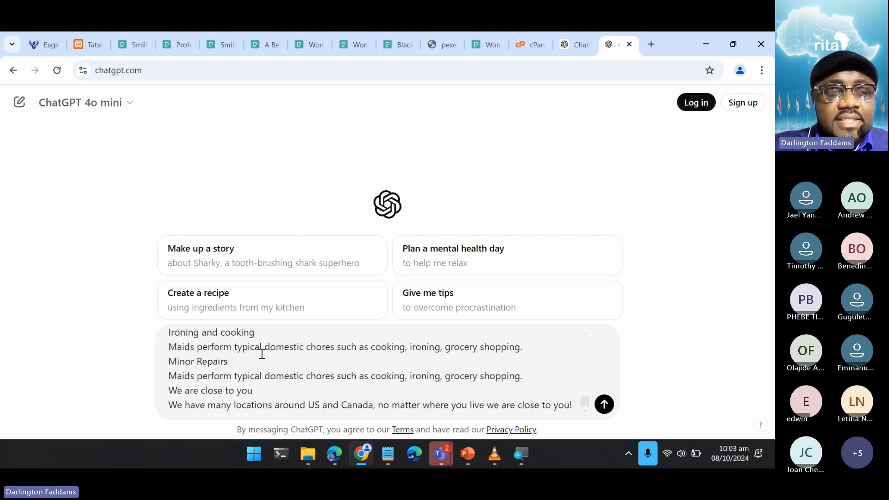
# - Separate the pasted card texts with blank lines before "Minor Repairs", "We are close to you" and "Ironing and cooking"
pyautogui.click(533, 345)
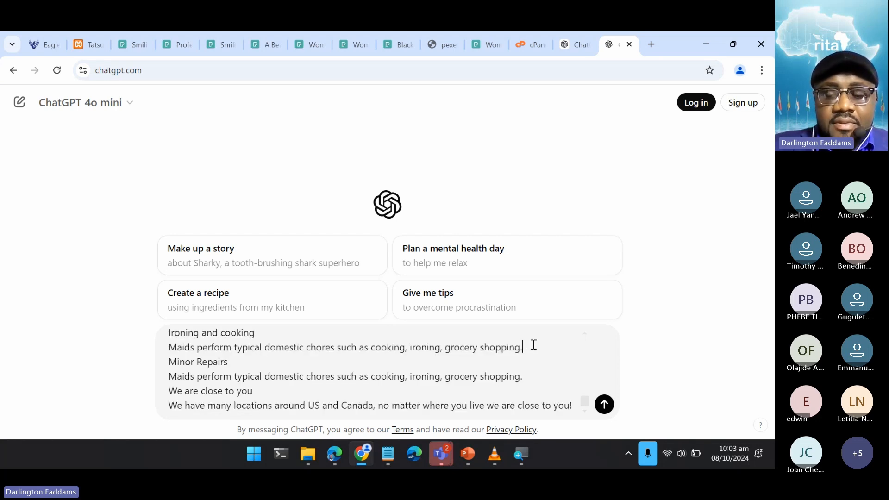
pyautogui.scroll(3, 533, 345)
pyautogui.scroll(-4, 533, 345)
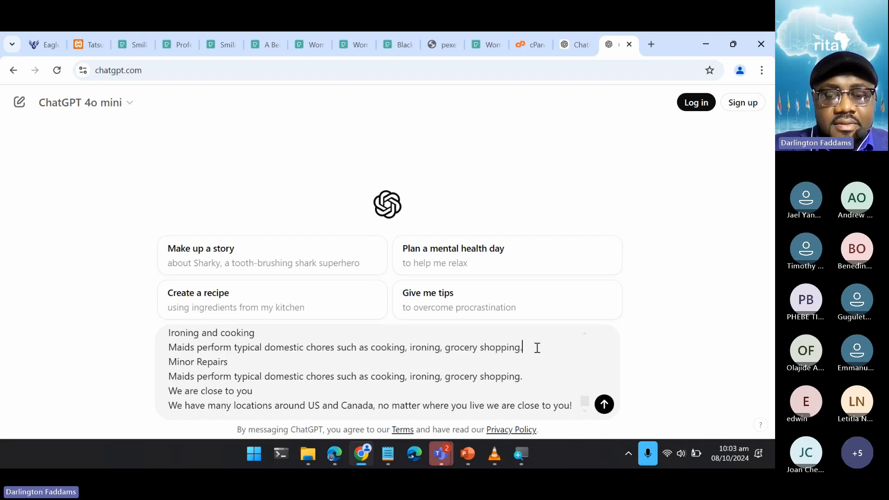
pyautogui.hotkey('shift', 'Return')
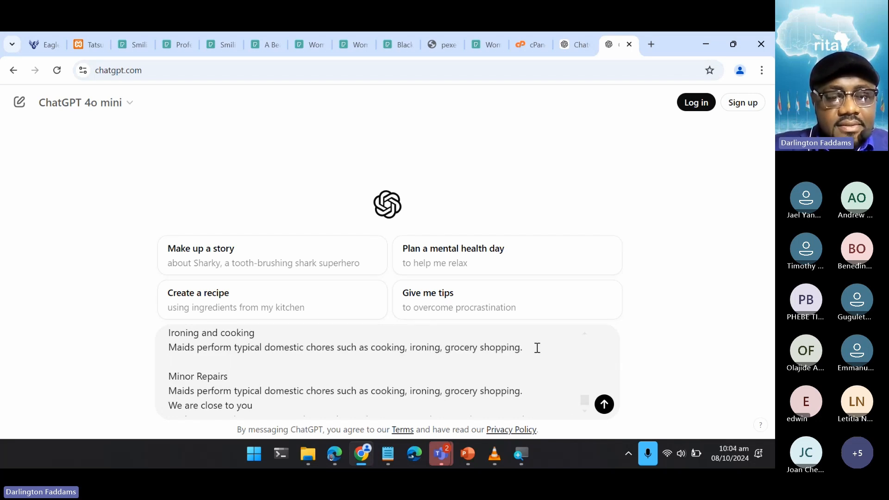
pyautogui.scroll(-1, 537, 348)
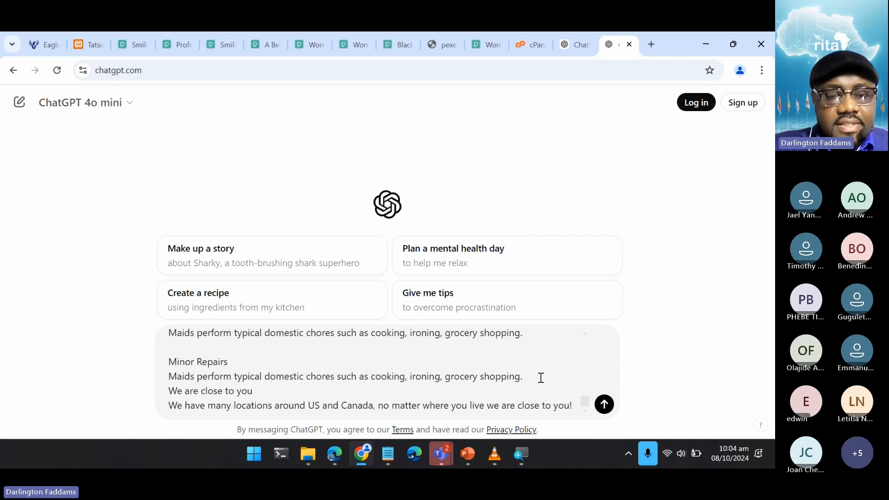
pyautogui.scroll(5, 541, 378)
pyautogui.scroll(-5, 541, 377)
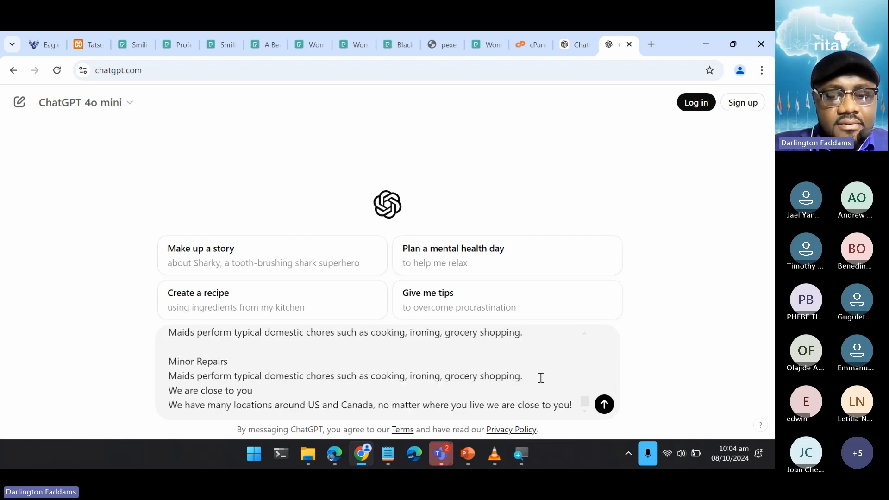
pyautogui.click(546, 377)
pyautogui.press('Return')
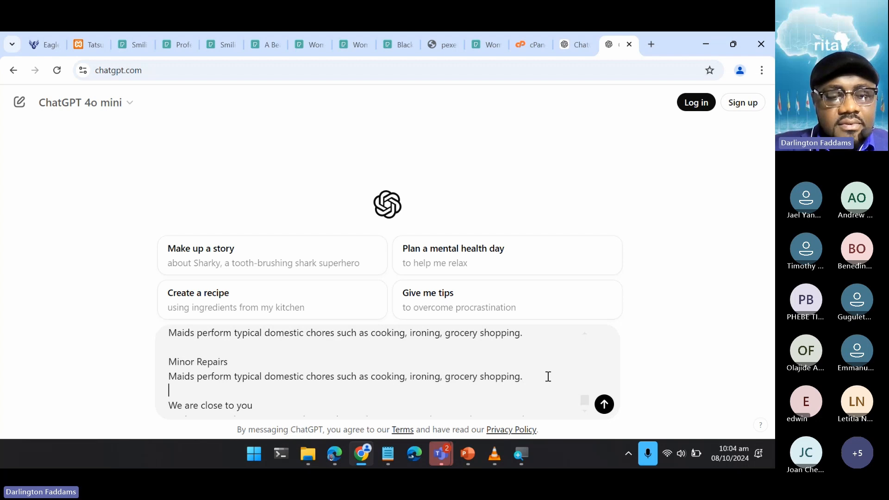
pyautogui.scroll(1, 540, 361)
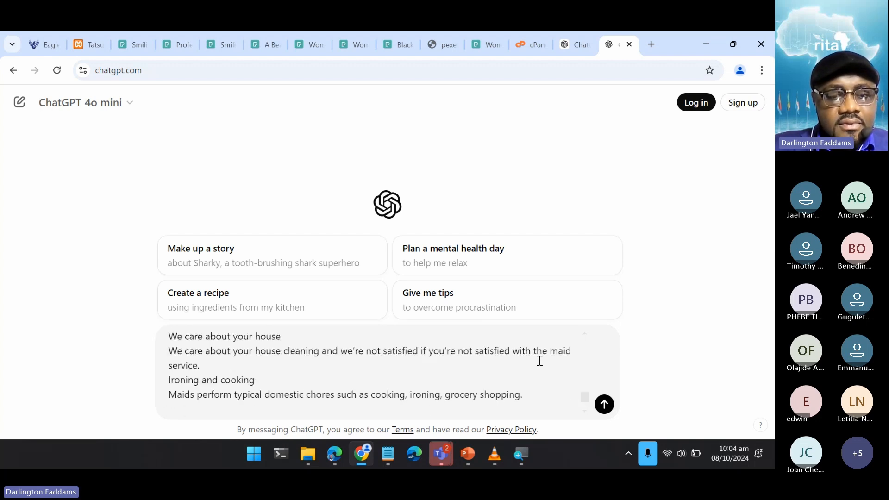
pyautogui.click(475, 367)
pyautogui.press('Return')
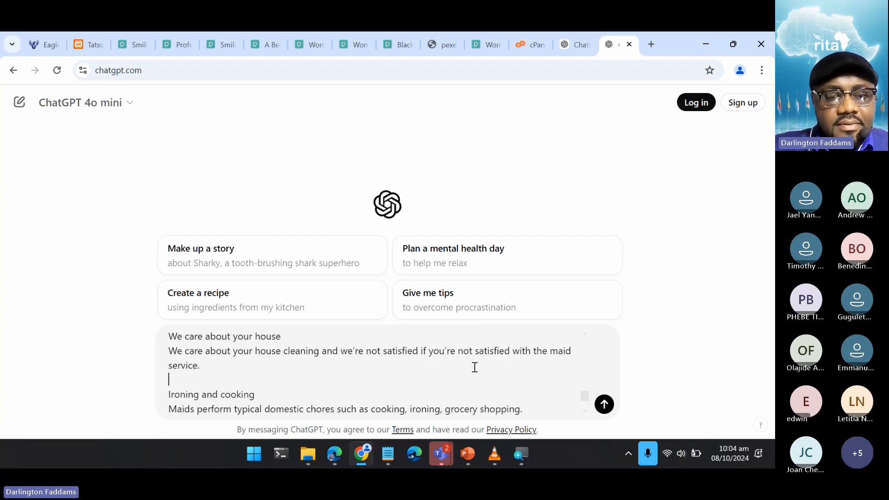
# - Send the completed customization prompt to ChatGPT and read through the rewritten headings and paragraphs
pyautogui.scroll(2, 475, 368)
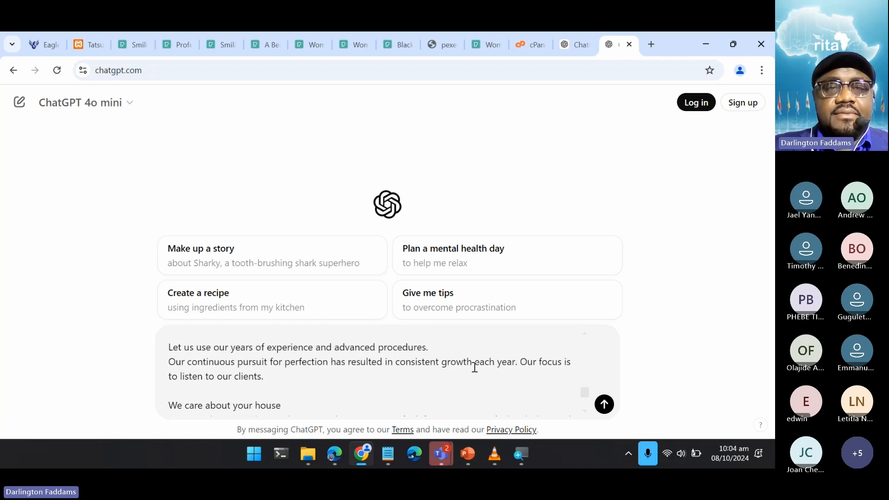
pyautogui.scroll(3, 474, 367)
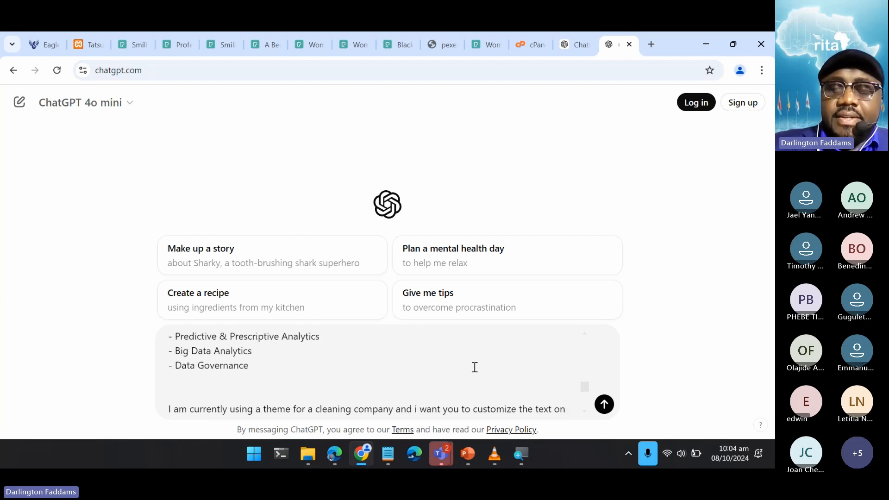
pyautogui.click(608, 413)
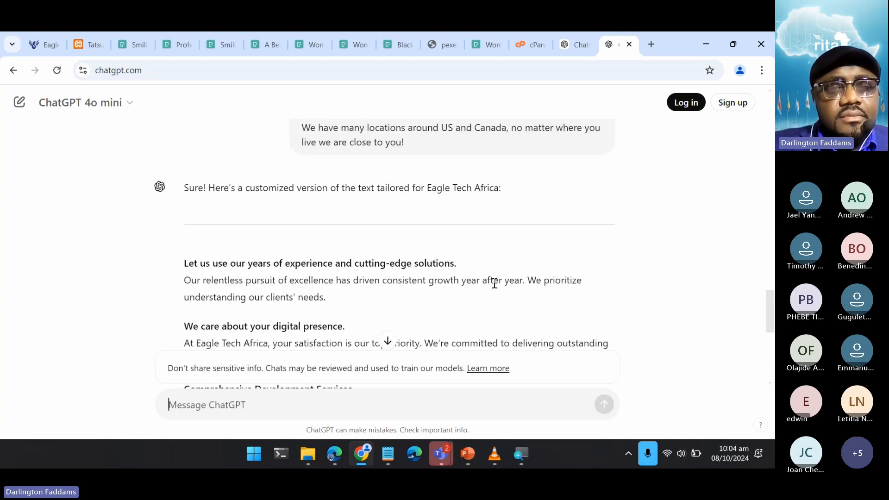
pyautogui.scroll(-3, 494, 283)
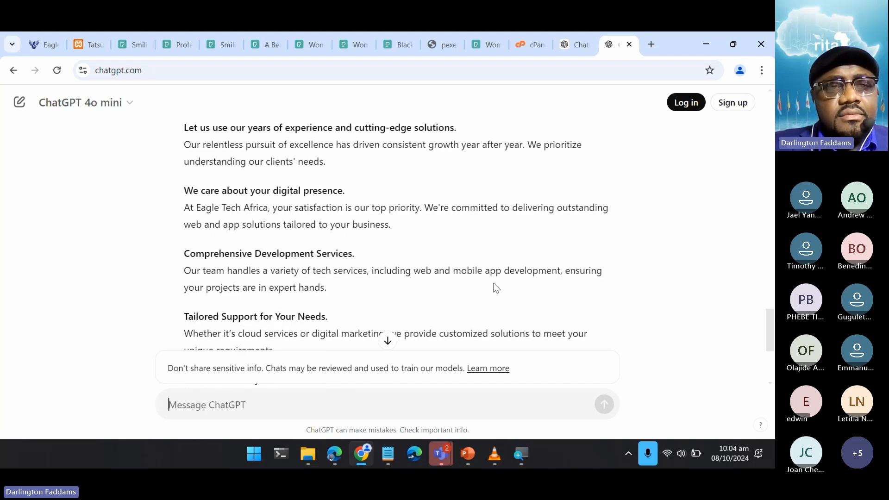
pyautogui.scroll(1, 496, 287)
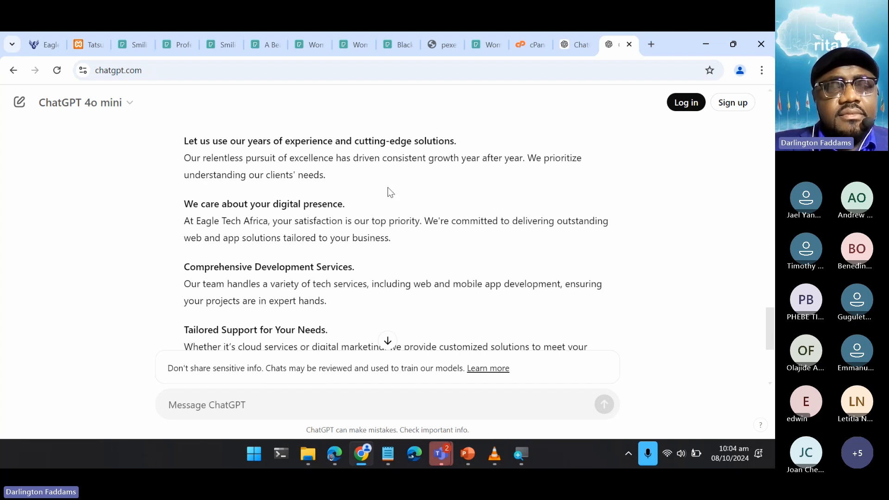
pyautogui.scroll(-1, 354, 255)
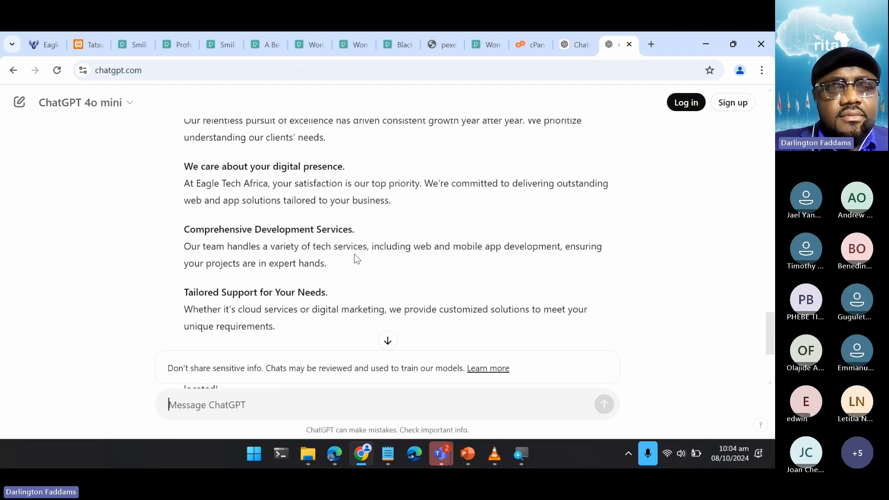
pyautogui.scroll(-2, 354, 254)
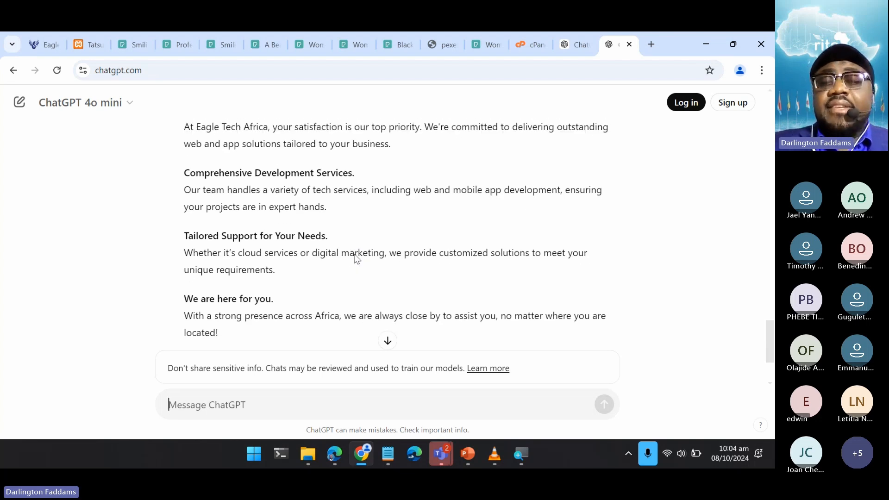
pyautogui.scroll(1, 354, 259)
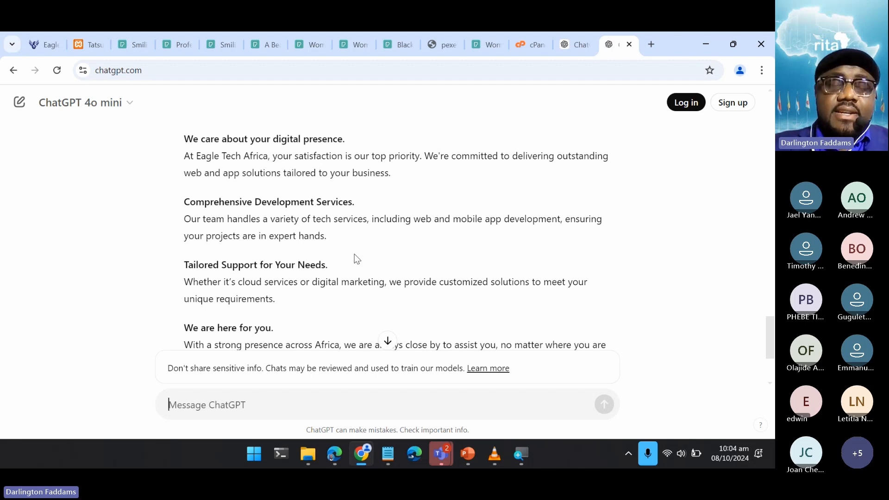
# - Ask ChatGPT to "rewrite it in another way" and look over the new version
pyautogui.write('rewrite')
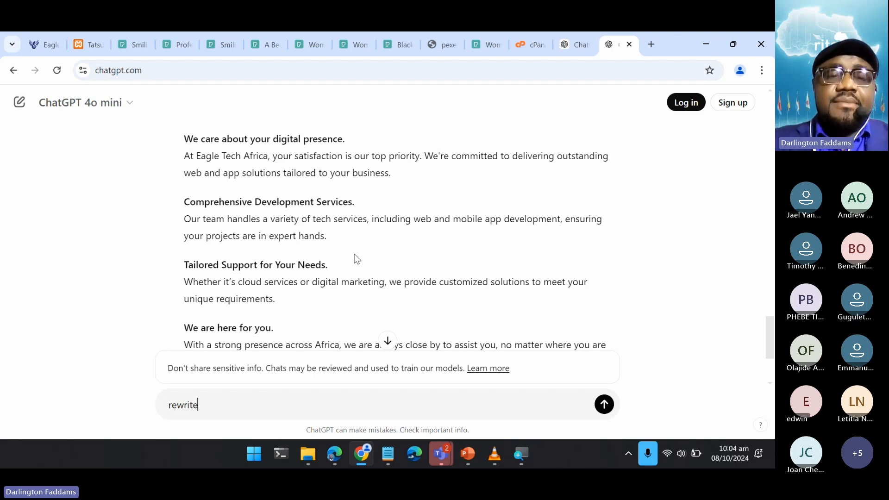
pyautogui.write(' it in another way')
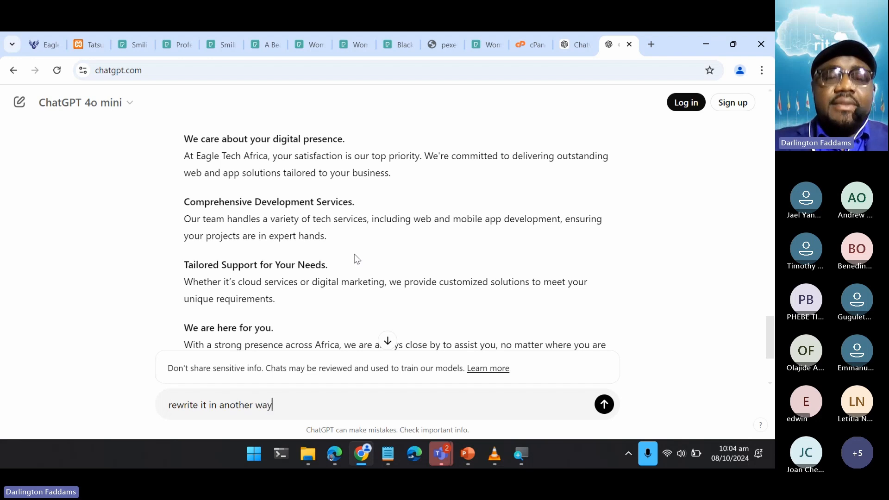
pyautogui.press('Return')
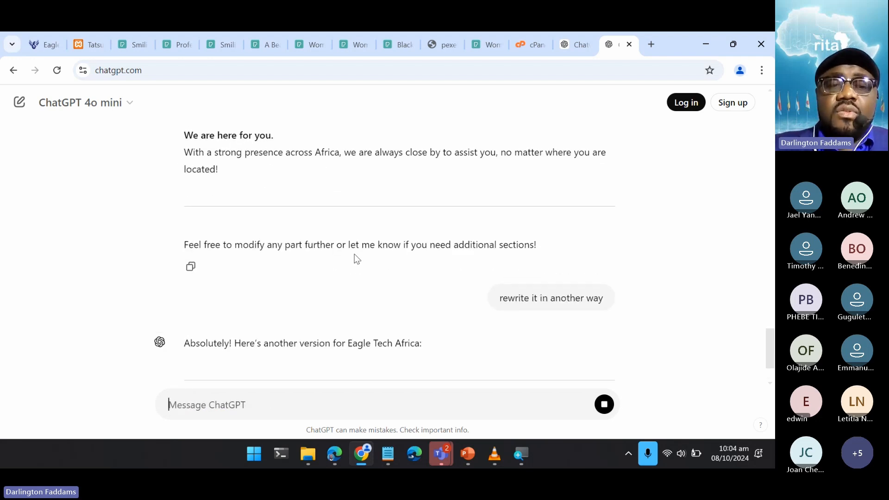
pyautogui.scroll(-2, 355, 257)
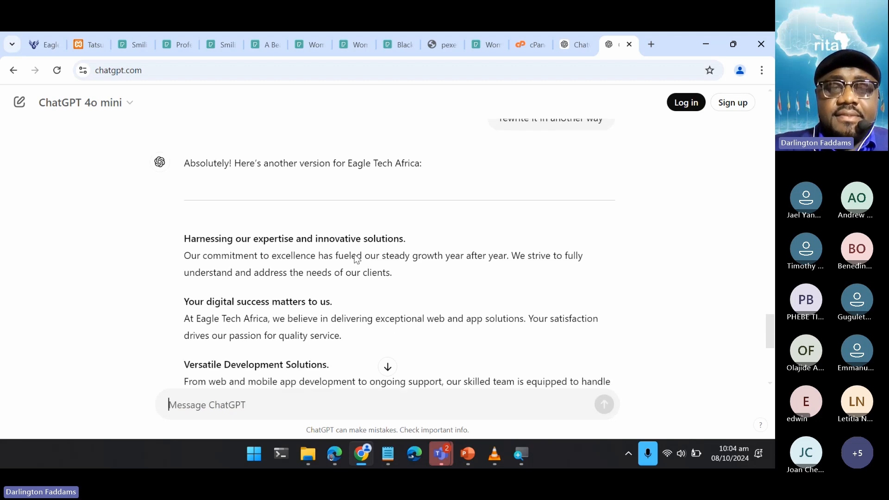
pyautogui.scroll(-2, 356, 258)
pyautogui.scroll(2, 355, 256)
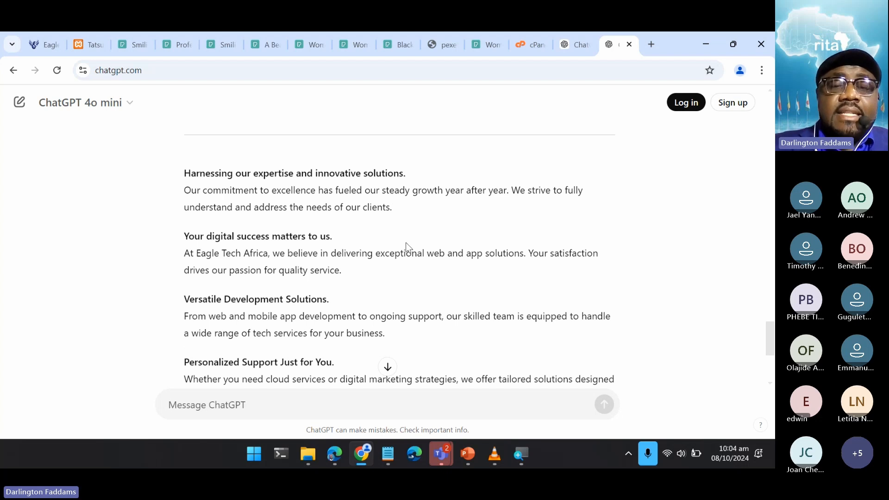
# - Switch to Notepad and read through the prepared website copy in the "We offer exceptional tech solutions" note
pyautogui.moveTo(389, 454)
pyautogui.click(391, 363)
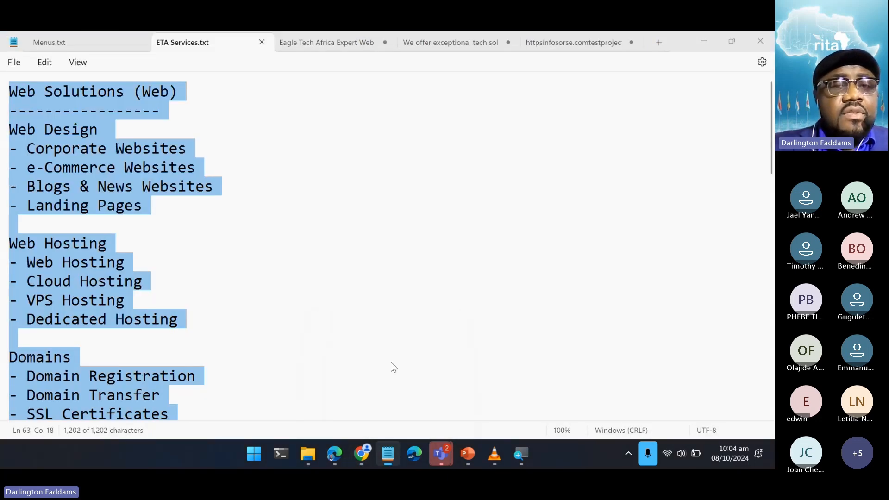
pyautogui.click(568, 43)
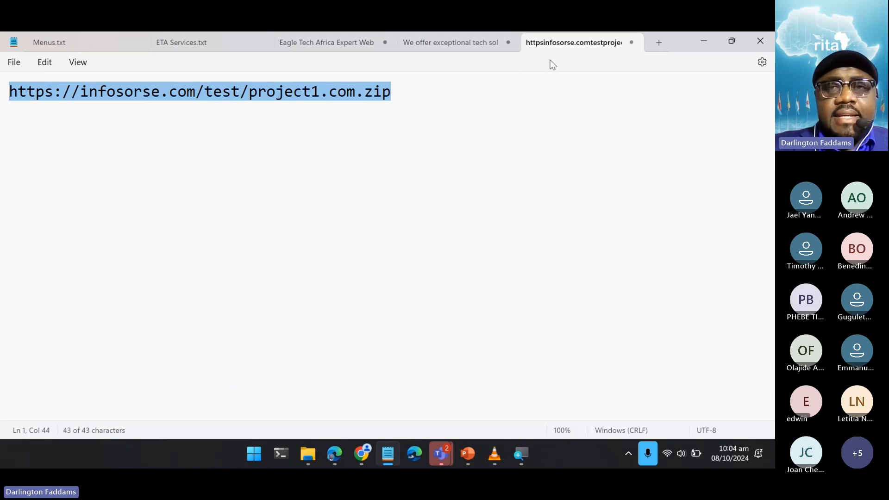
pyautogui.click(486, 48)
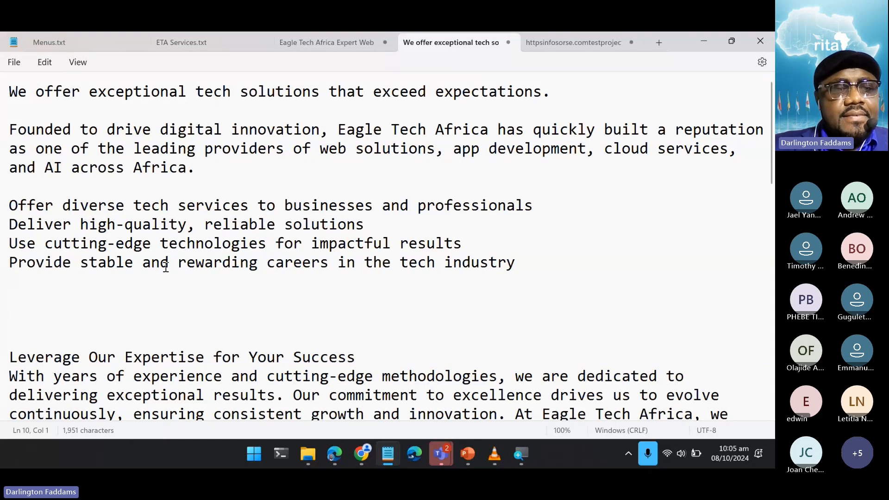
pyautogui.scroll(-2, 107, 296)
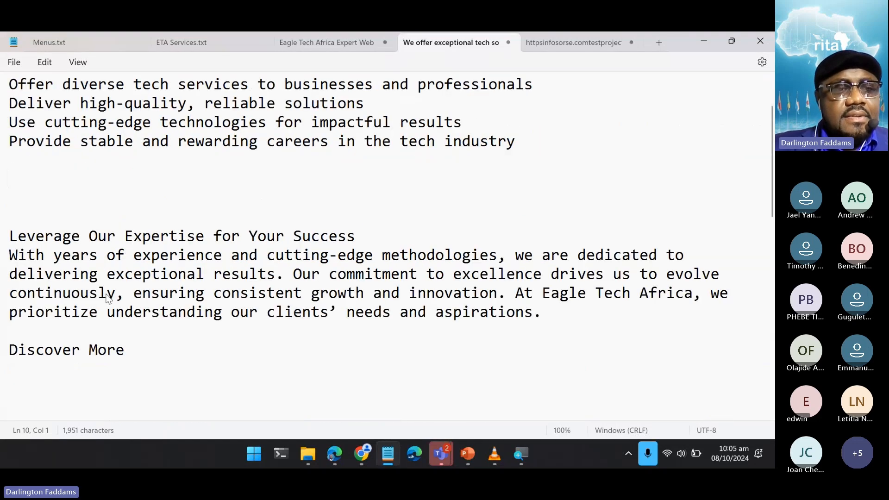
pyautogui.scroll(-2, 108, 298)
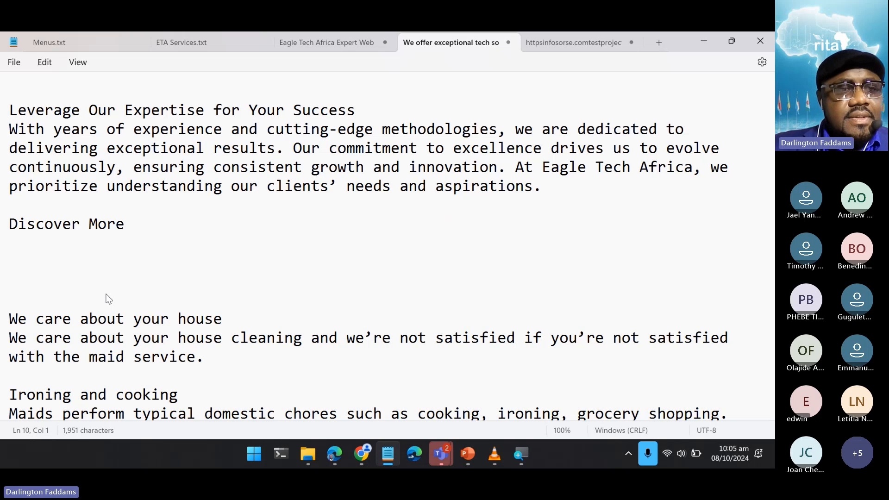
pyautogui.click(106, 296)
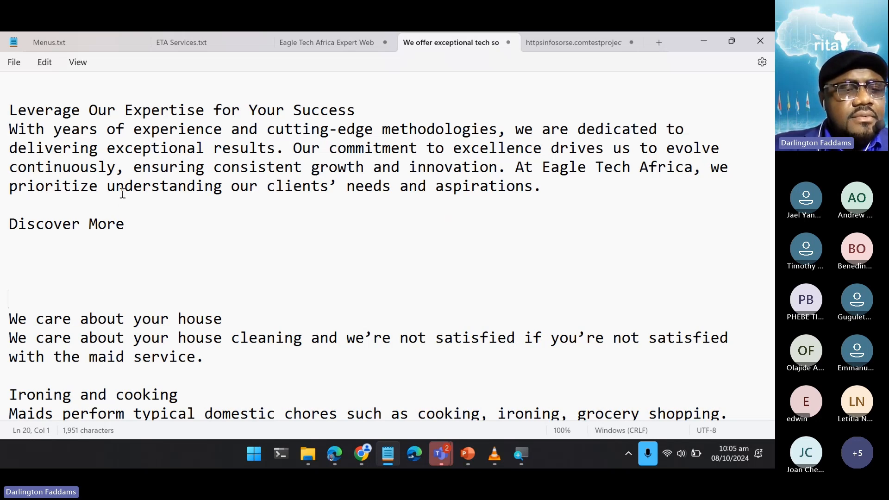
pyautogui.scroll(-5, 123, 193)
pyautogui.scroll(-2, 122, 196)
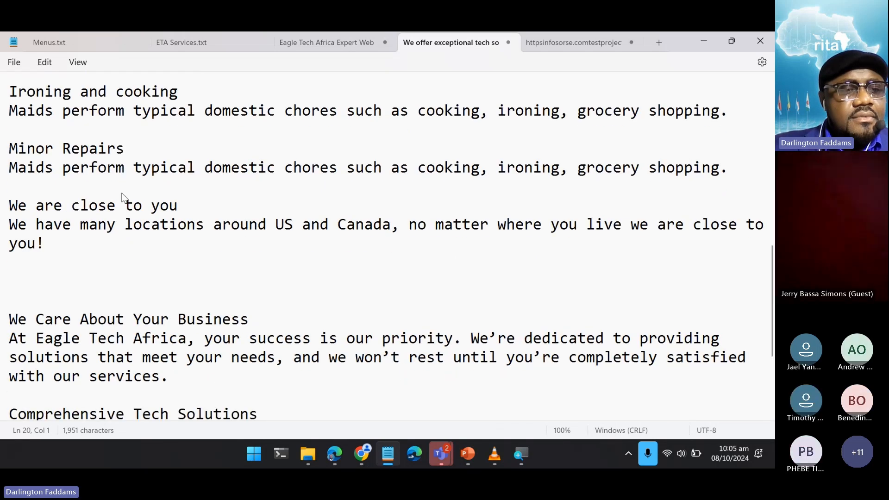
pyautogui.scroll(-2, 124, 197)
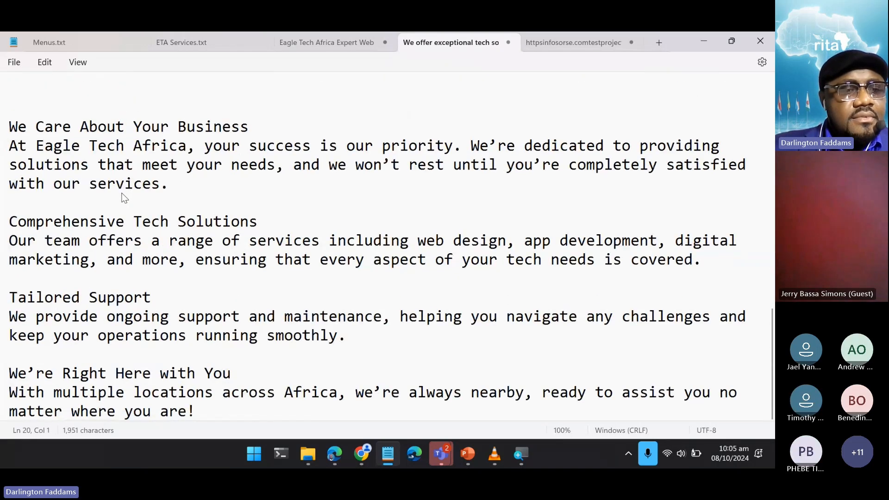
pyautogui.scroll(10, 124, 197)
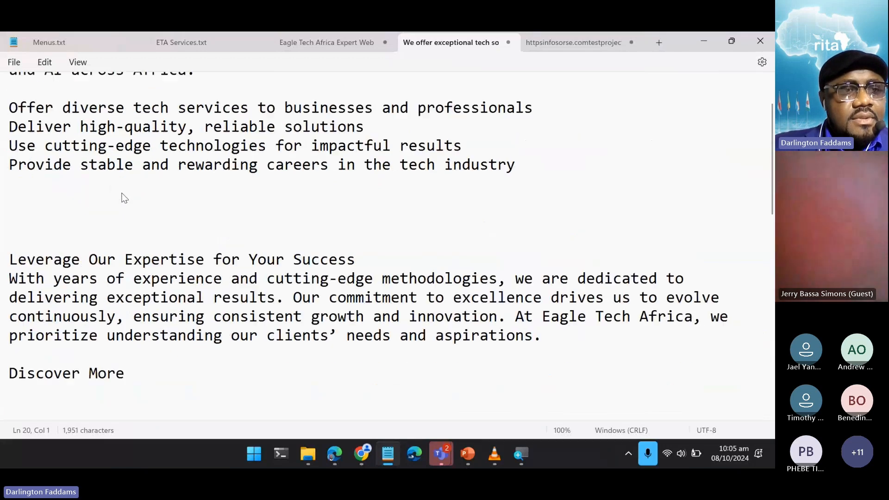
pyautogui.scroll(-8, 122, 196)
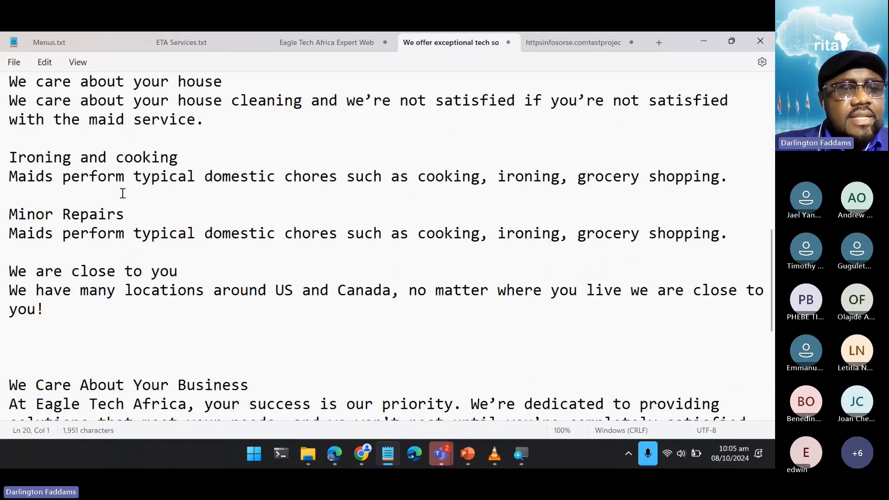
pyautogui.scroll(8, 122, 196)
pyautogui.scroll(-2, 122, 198)
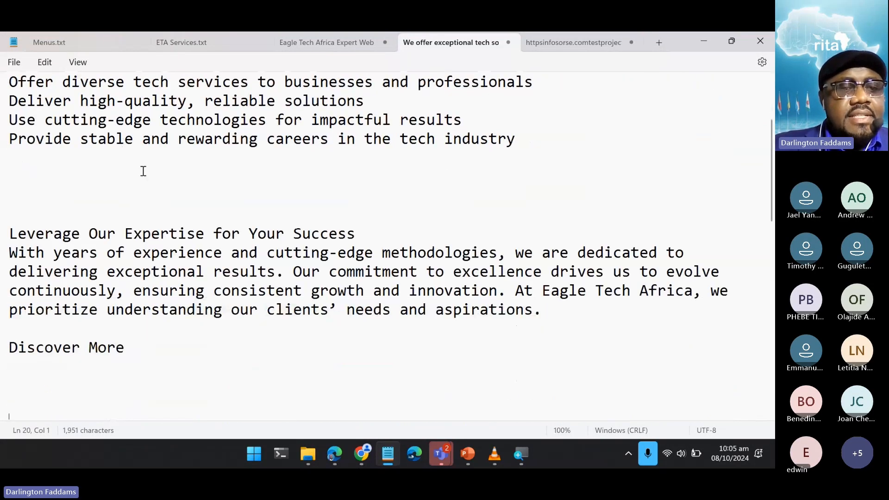
# - Copy the heading "Leverage Our Expertise for Your Success" from the note and return to the Tatsu page editor in Chrome
pyautogui.moveTo(357, 234); pyautogui.dragTo(9, 241)
pyautogui.hotkey('ctrl', 'c')
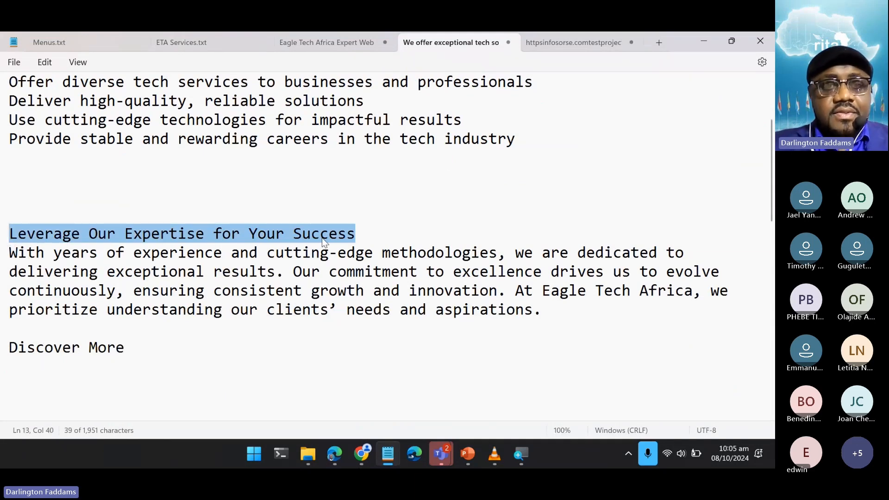
pyautogui.click(703, 37)
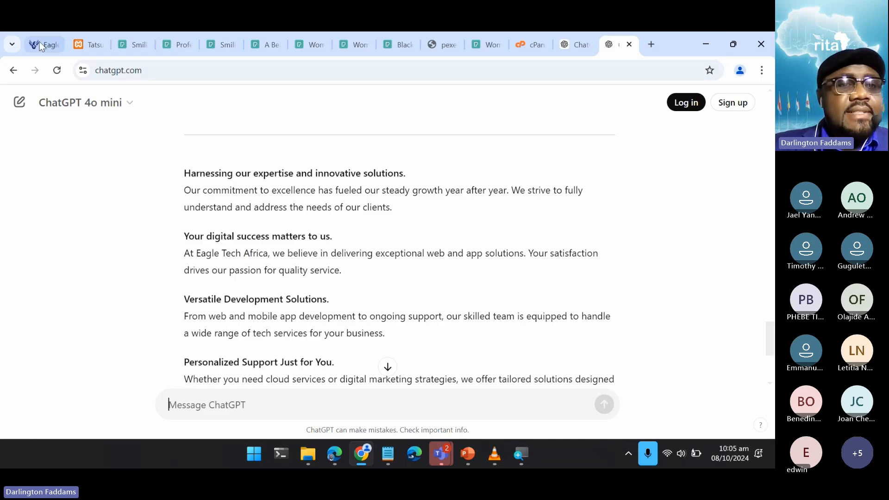
pyautogui.click(86, 44)
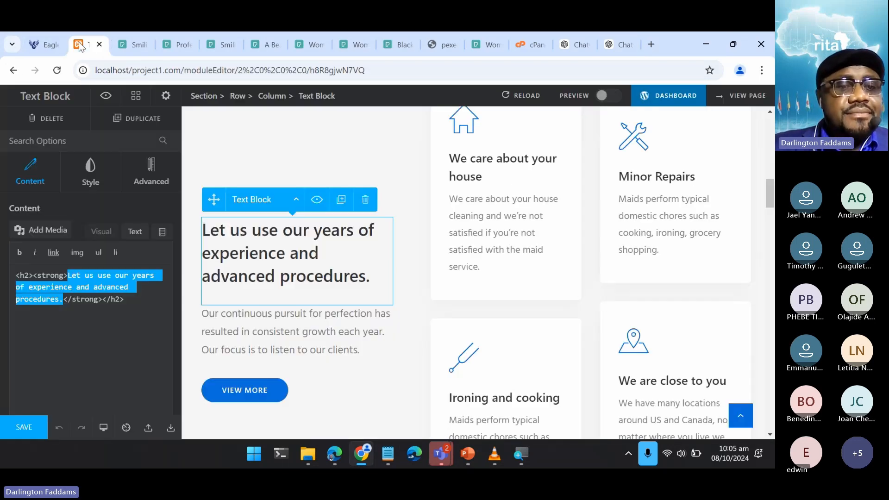
# - Replace the heading text inside the h2 strong tags with "Leverage Our Expertise for Your Success"
pyautogui.click(63, 318)
pyautogui.moveTo(63, 275); pyautogui.dragTo(65, 298)
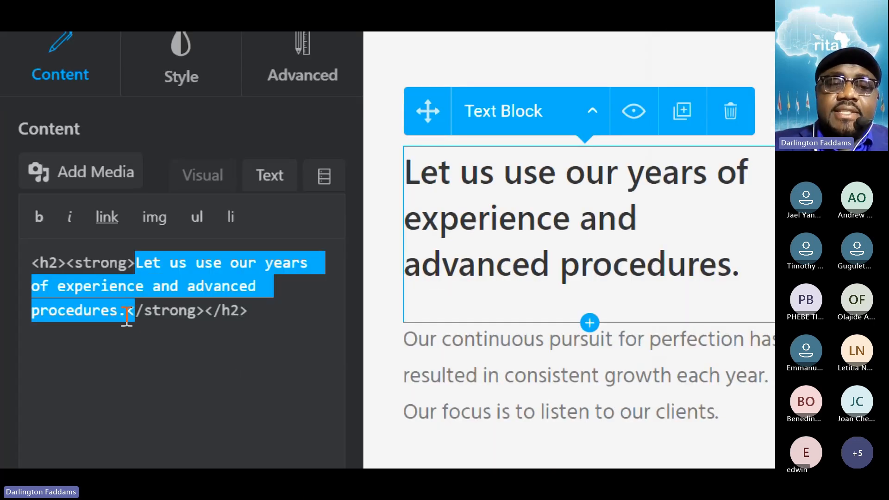
pyautogui.click(128, 315)
pyautogui.moveTo(127, 259); pyautogui.dragTo(139, 213)
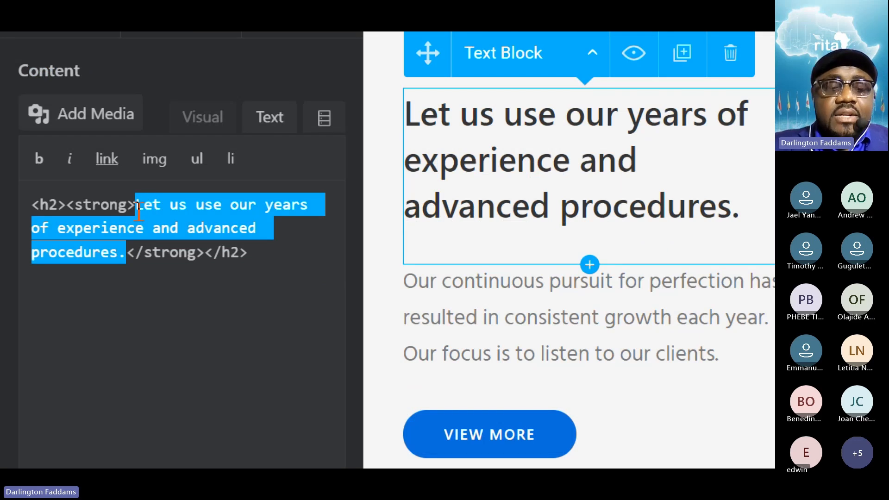
pyautogui.hotkey('ctrl', 'v')
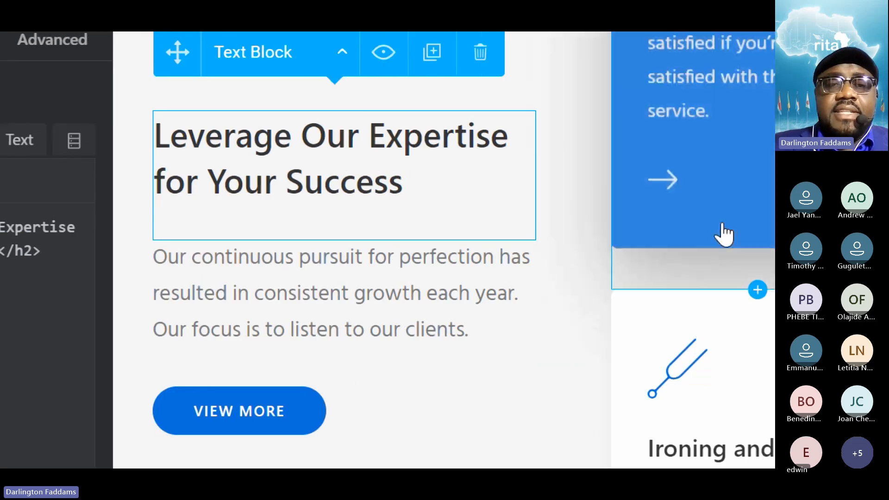
pyautogui.press('super+minus')
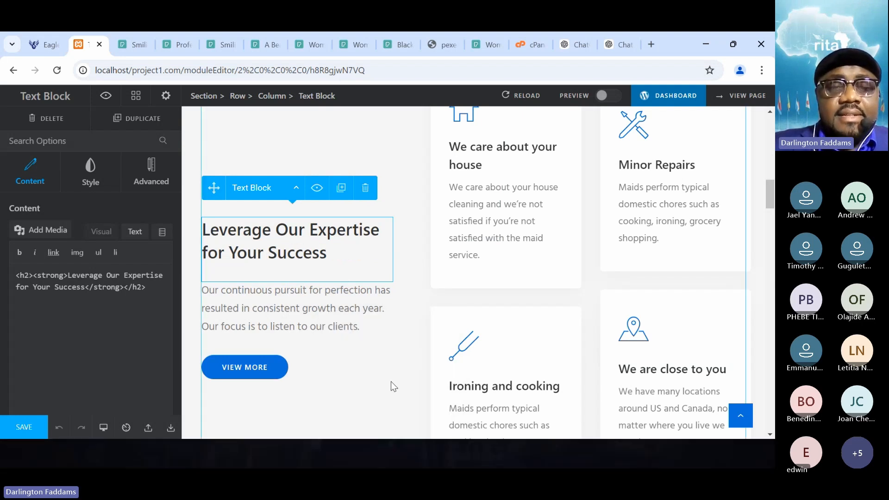
# - Back in Notepad, copy the paragraph starting "With years of experience" up to "needs and aspirations."
pyautogui.moveTo(396, 458)
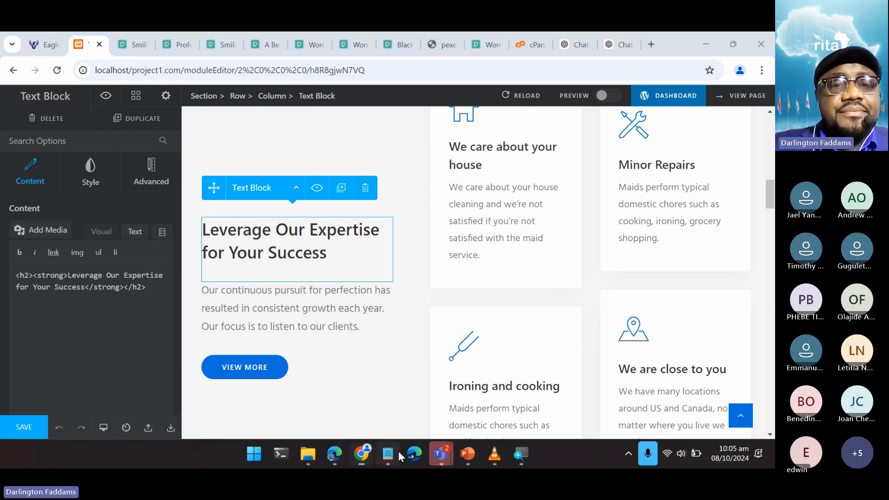
pyautogui.click(397, 452)
pyautogui.click(11, 255)
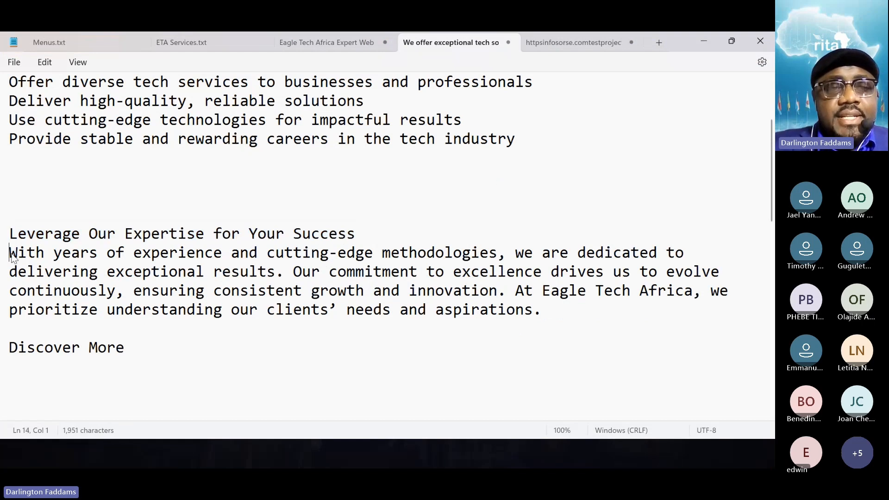
pyautogui.moveTo(11, 255); pyautogui.dragTo(552, 315)
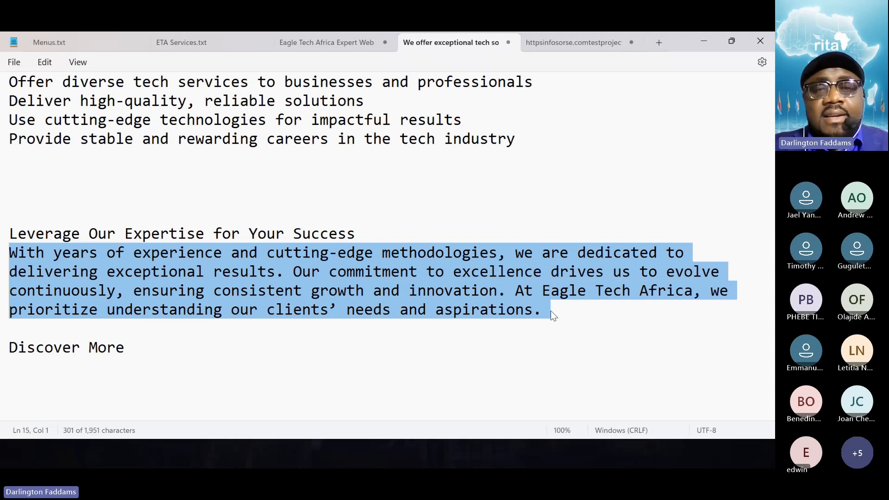
pyautogui.moveTo(551, 310); pyautogui.dragTo(535, 307)
pyautogui.hotkey('ctrl', 'c')
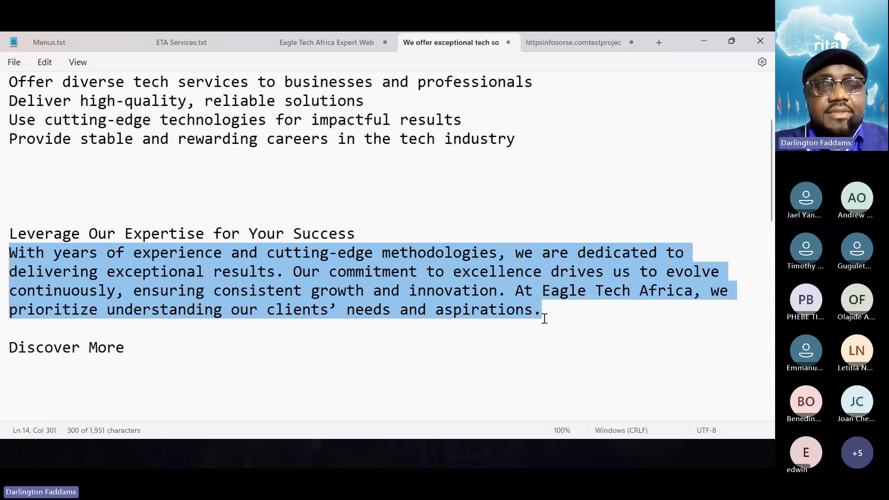
# - In the Chrome page editor, replace the h6 paragraph text below the heading with the copied "With years of experience" paragraph
pyautogui.moveTo(309, 466)
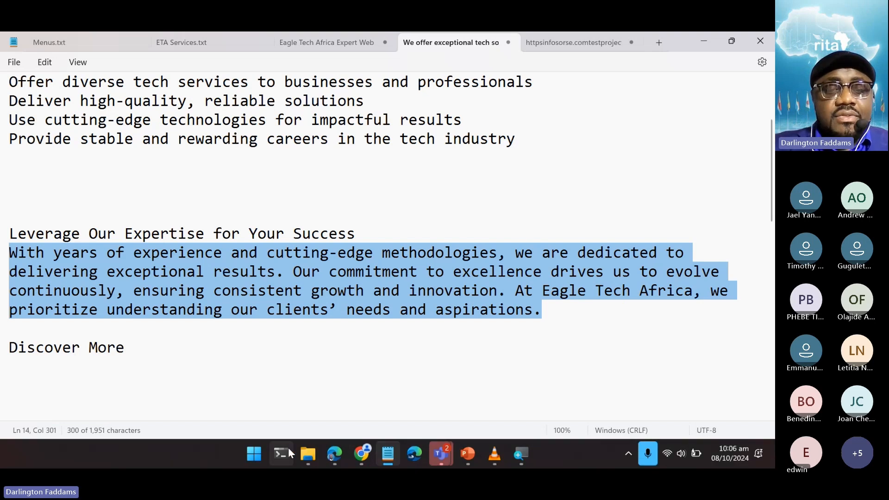
pyautogui.click(362, 455)
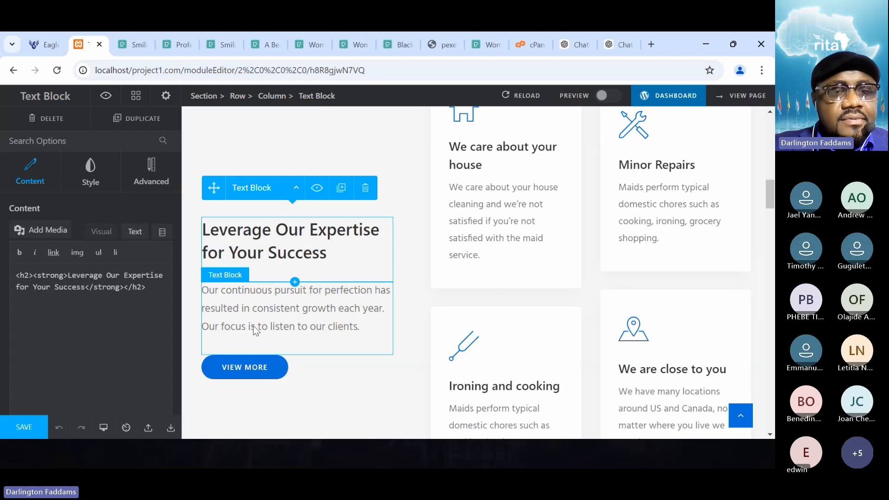
pyautogui.click(244, 316)
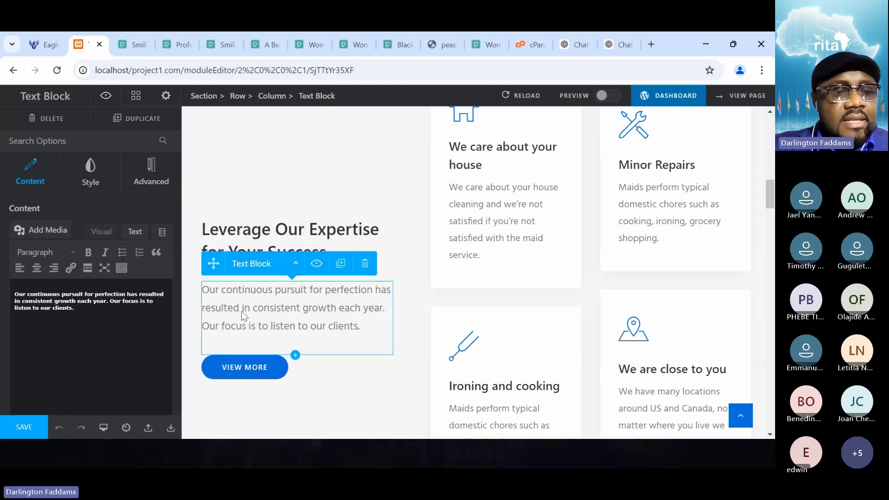
pyautogui.click(134, 232)
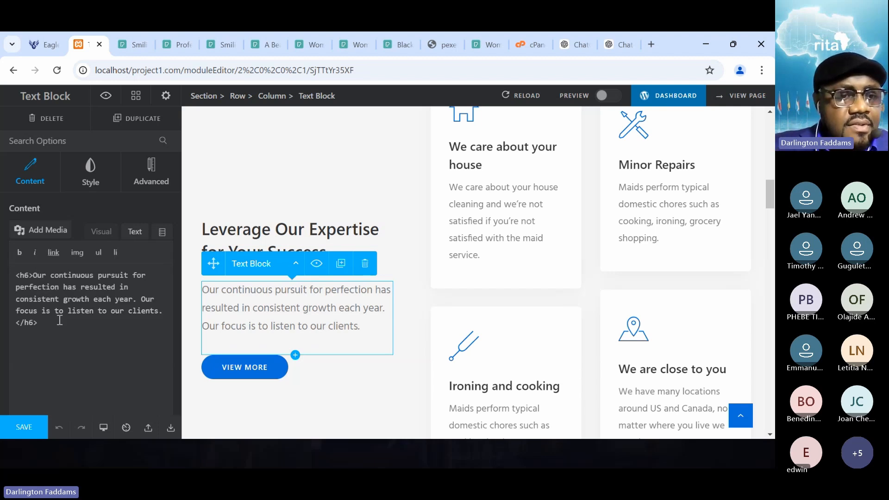
pyautogui.moveTo(163, 310); pyautogui.dragTo(33, 276)
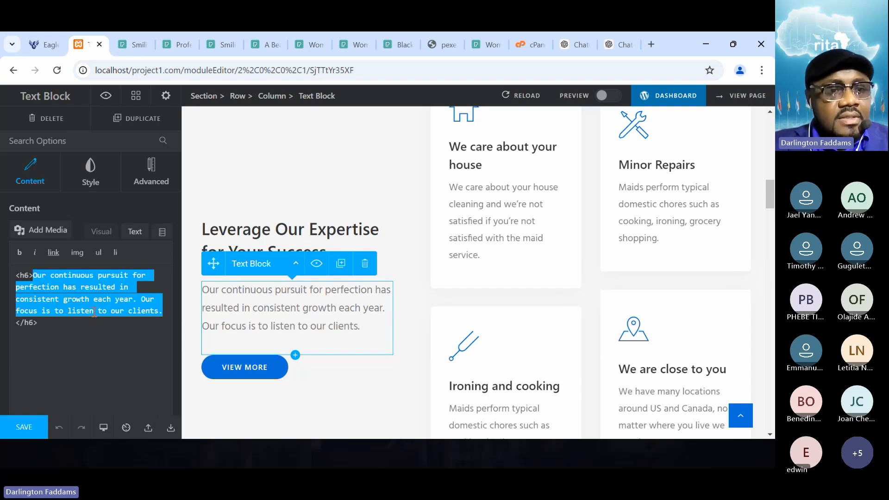
pyautogui.hotkey('ctrl', 'v')
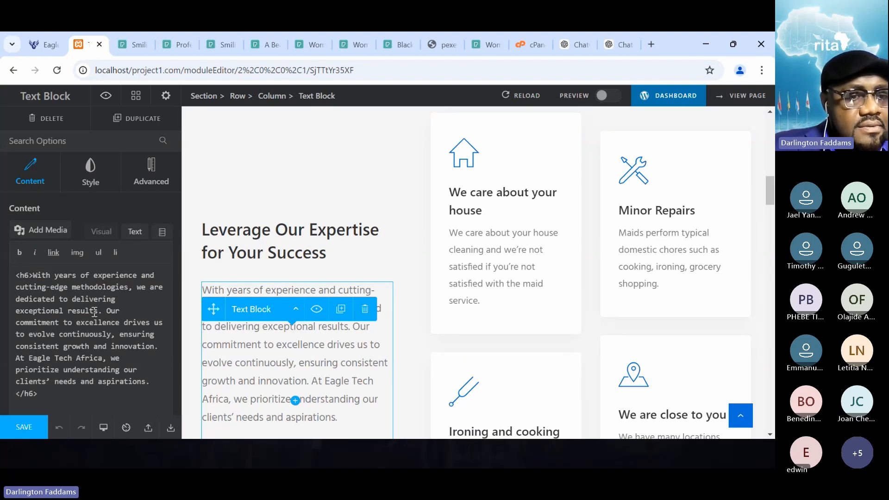
# - Shorten the new paragraph so it ends at "delivering exceptional results.", removing the remaining sentences and trailing space
pyautogui.scroll(-2, 185, 323)
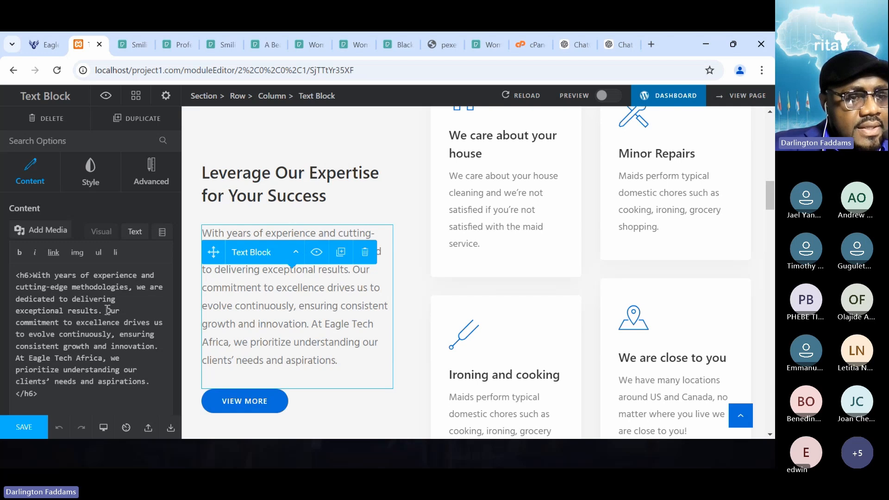
pyautogui.moveTo(107, 311); pyautogui.dragTo(157, 381)
pyautogui.press('BackSpace')
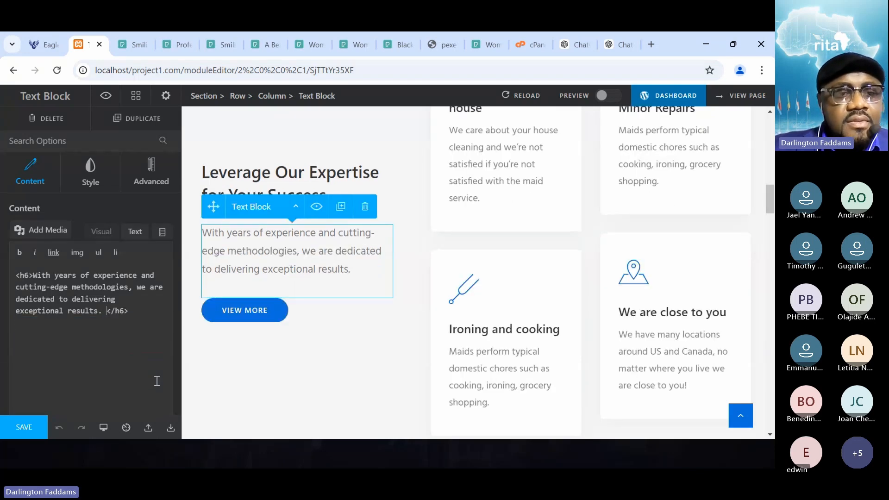
pyautogui.press('BackSpace')
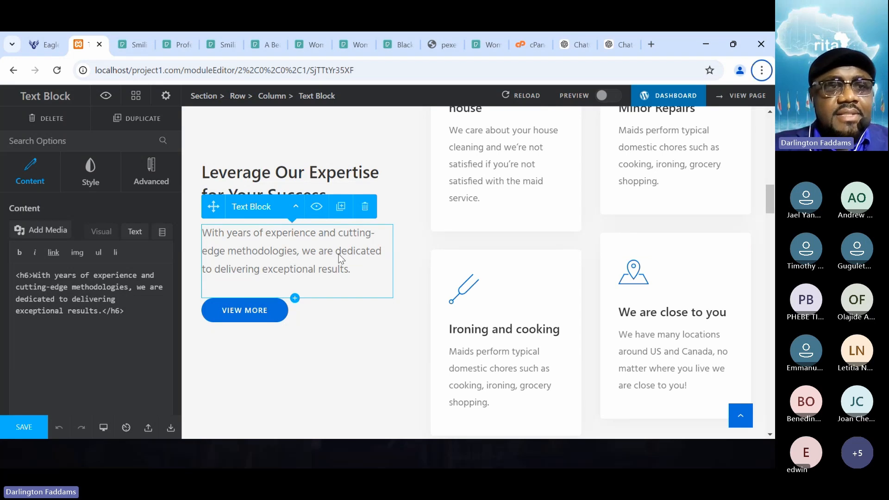
# - Compare the edited section with the original on the live home page and return to the copy note in Notepad
pyautogui.click(37, 46)
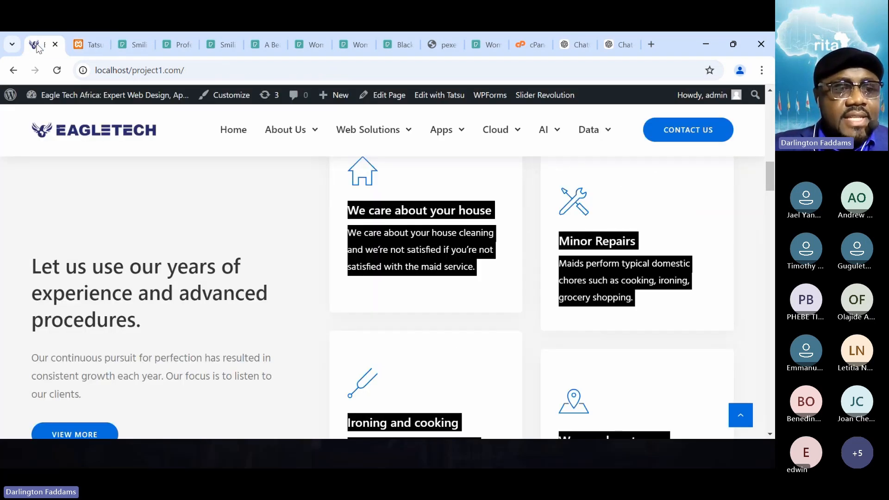
pyautogui.scroll(-2, 101, 331)
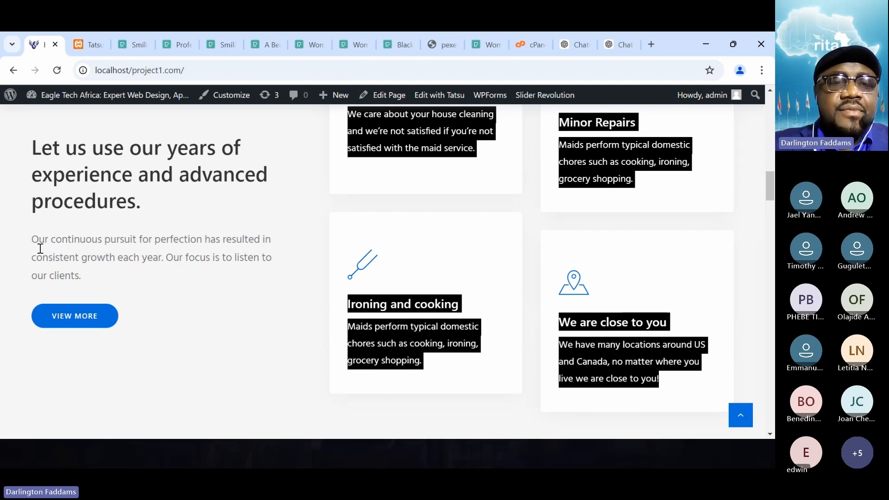
pyautogui.click(80, 45)
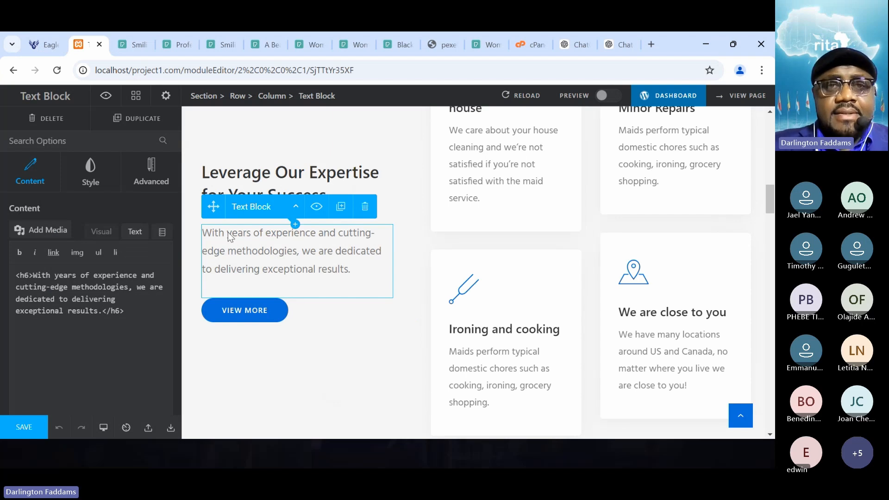
pyautogui.hotkey('alt', 'Tab')
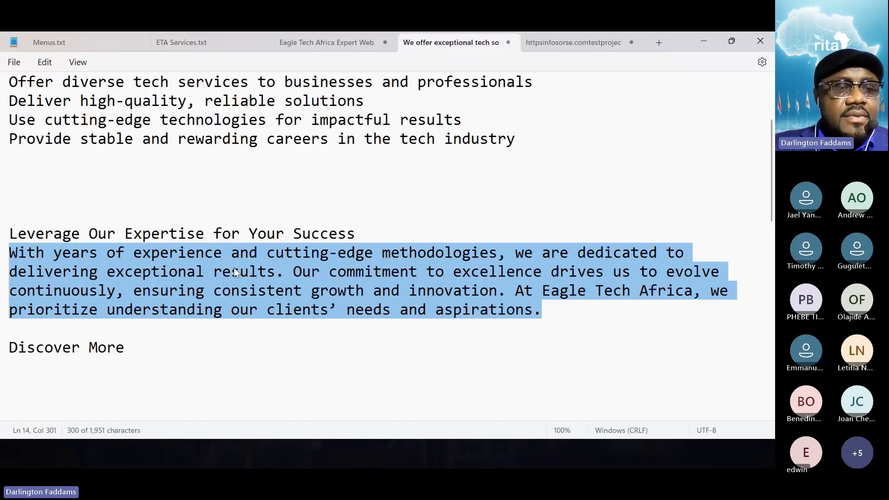
# - Copy the "Discover More" button label from the note, without its trailing line break
pyautogui.click(139, 348)
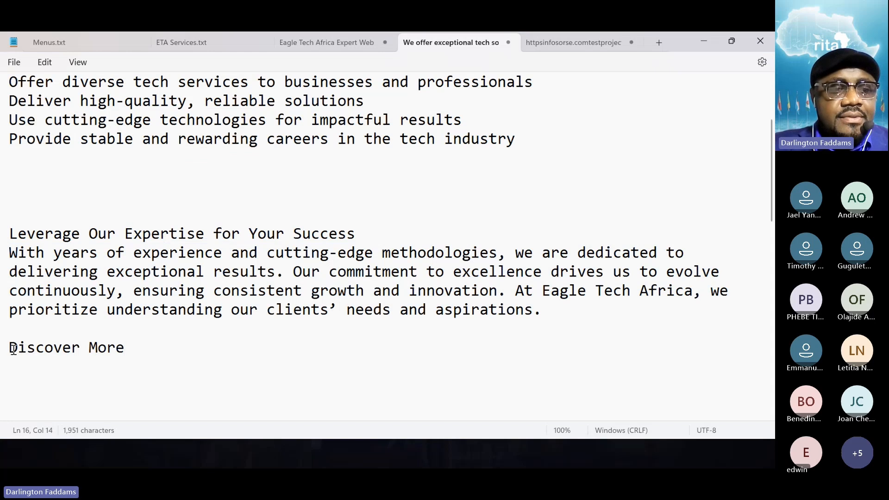
pyautogui.moveTo(9, 349); pyautogui.dragTo(159, 349)
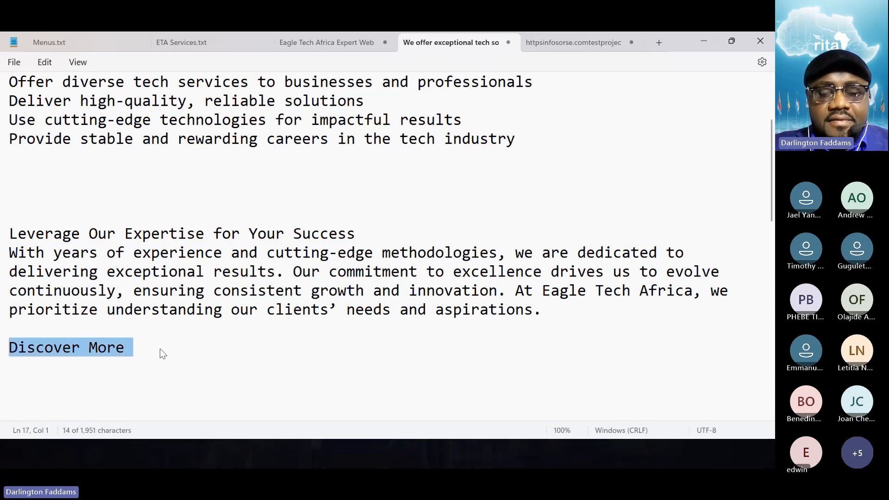
pyautogui.hotkey('shift', 'Left')
# - In the Chrome page editor, set the text of the button below the "Leverage Our Expertise" paragraph to "Discover More" and save the page
pyautogui.hotkey('alt', 'Tab')
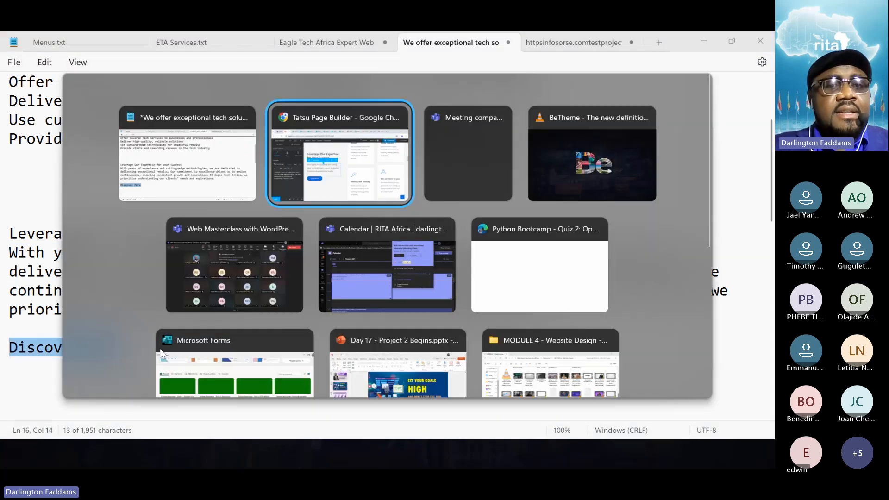
pyautogui.click(244, 310)
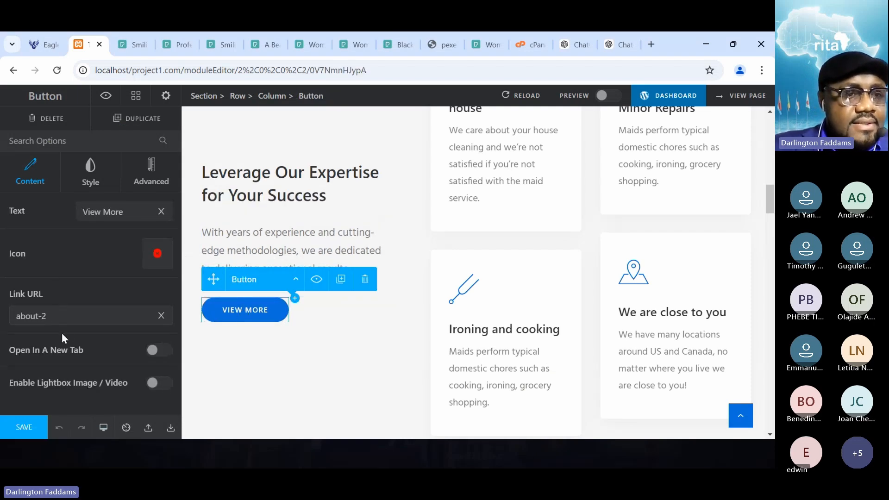
pyautogui.scroll(-1, 62, 332)
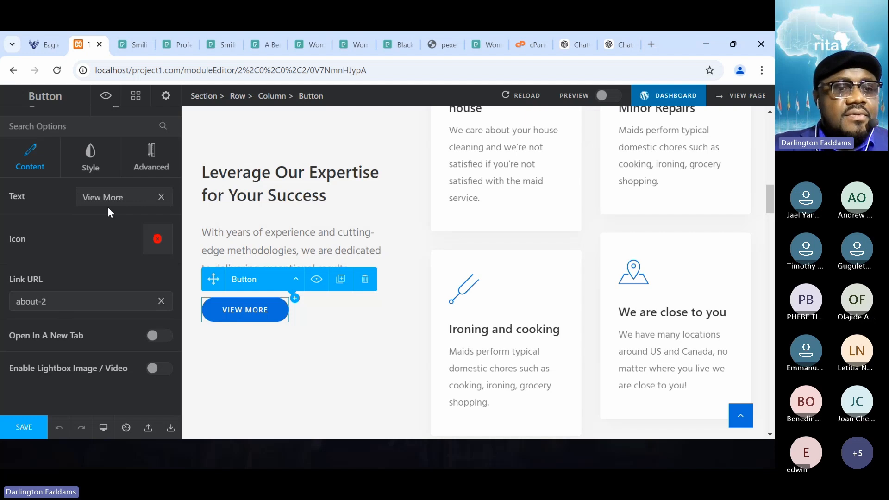
pyautogui.click(120, 197)
pyautogui.hotkey('ctrl', 'a')
pyautogui.write('Discover More')
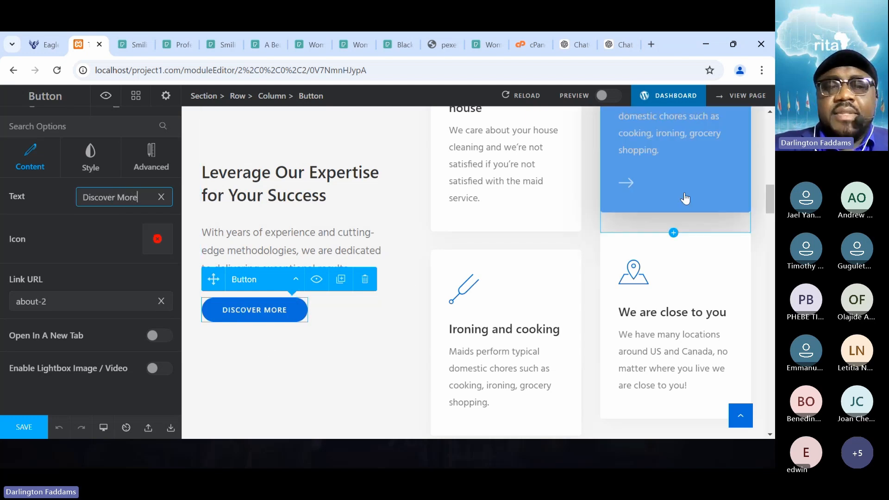
pyautogui.click(20, 430)
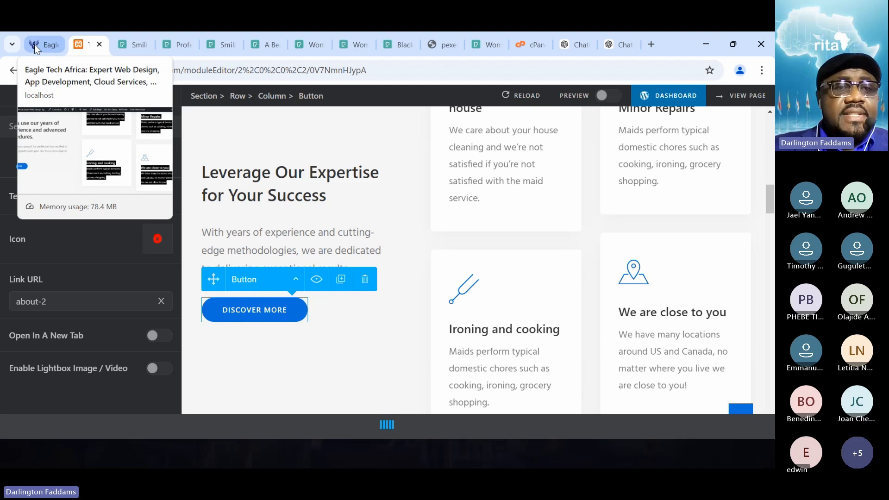
# - Reload the live home page and review the "Leverage Our Expertise for Your Success" section with its service cards
pyautogui.click(34, 44)
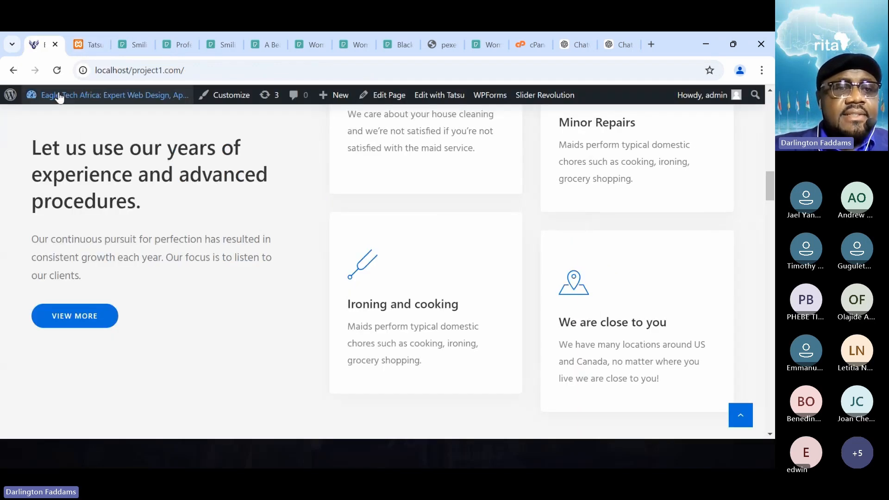
pyautogui.click(56, 70)
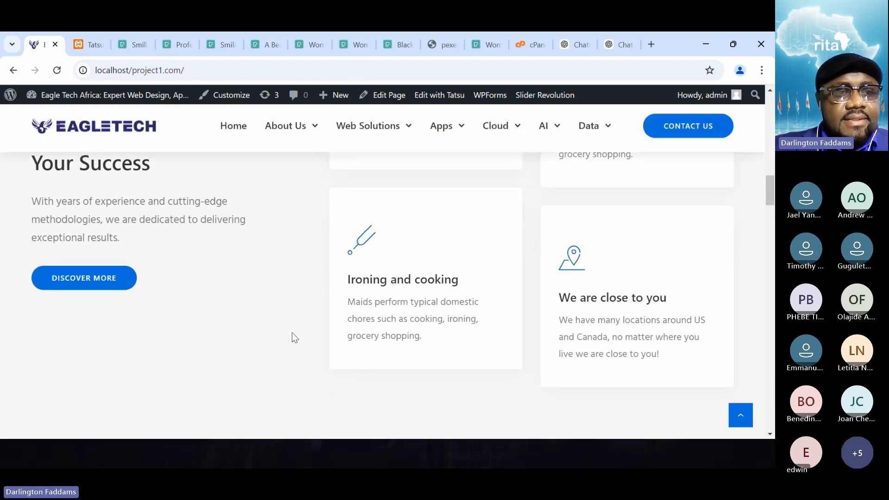
pyautogui.scroll(2, 294, 337)
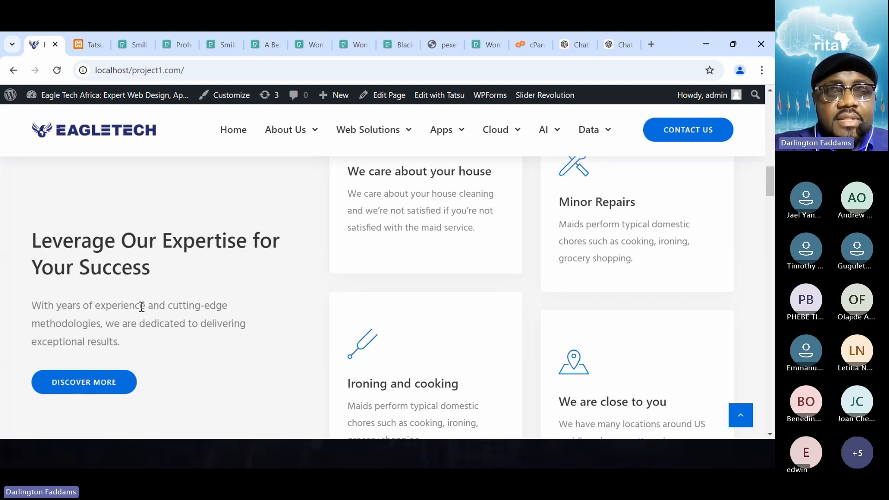
pyautogui.scroll(2, 244, 342)
pyautogui.scroll(3, 242, 335)
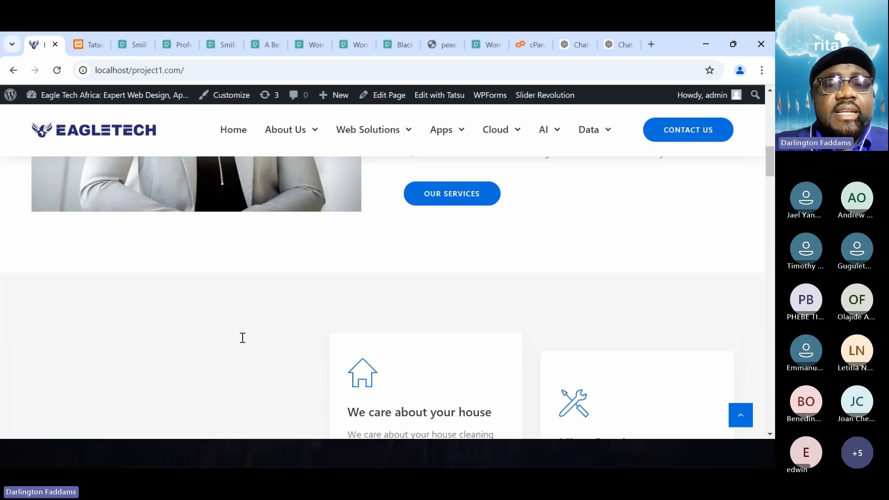
pyautogui.scroll(-5, 242, 338)
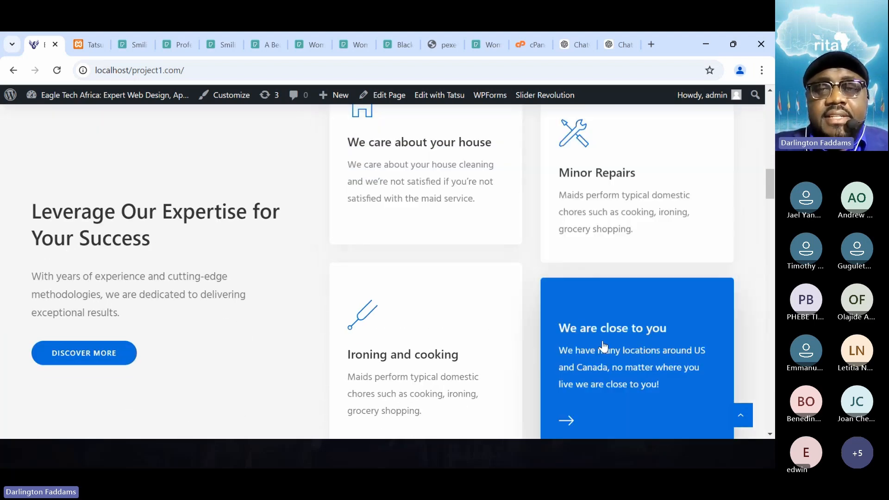
# - Back in the page editor, open the "We care about your house" interactive box for editing, showing its title and content
pyautogui.click(71, 44)
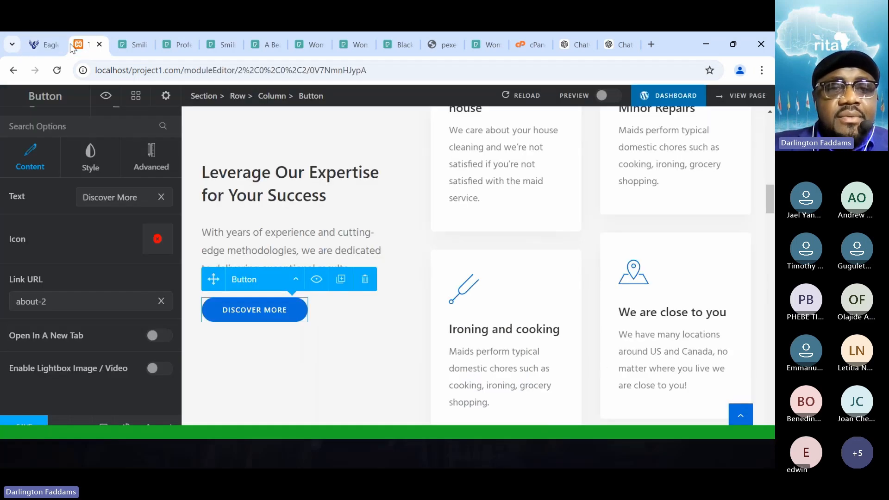
pyautogui.scroll(1, 482, 231)
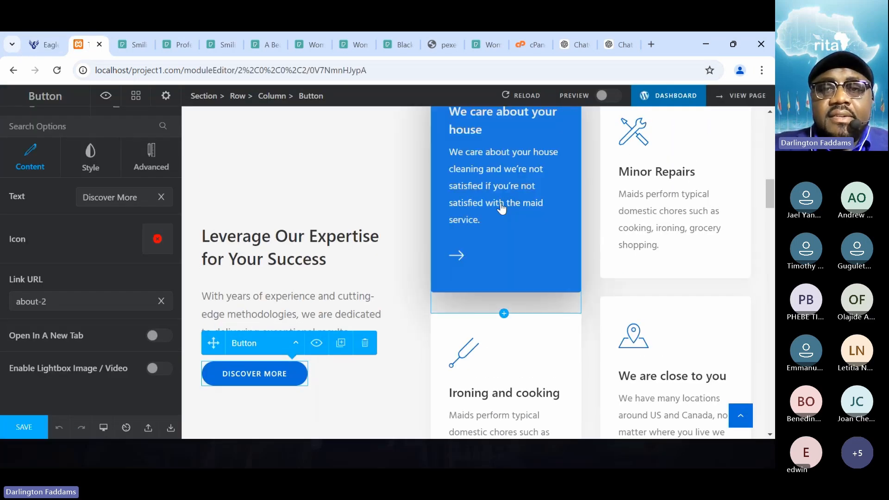
pyautogui.click(502, 208)
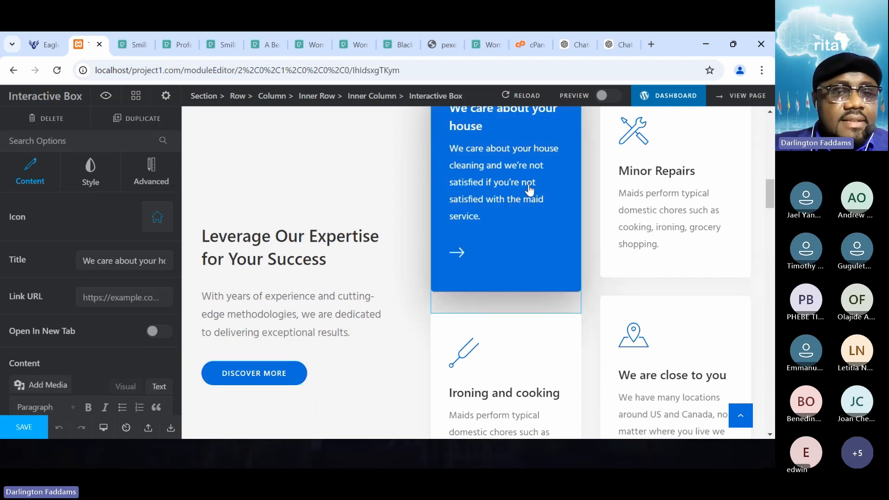
pyautogui.click(105, 260)
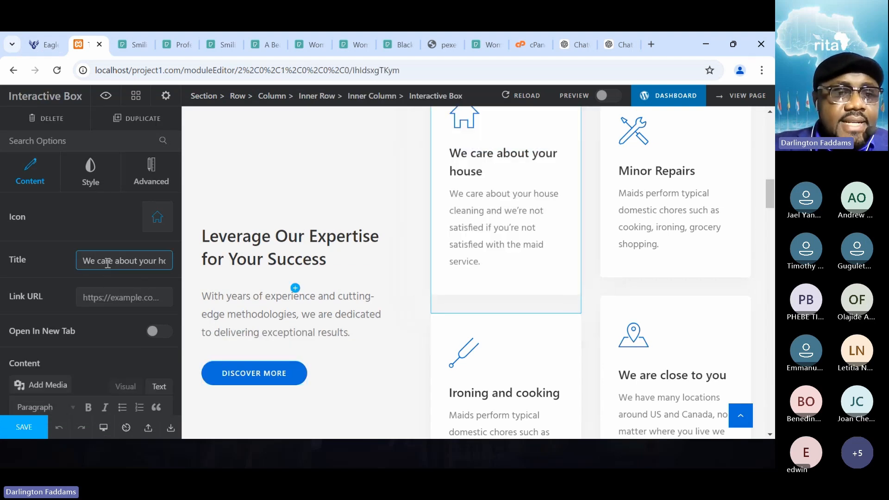
pyautogui.scroll(-3, 106, 263)
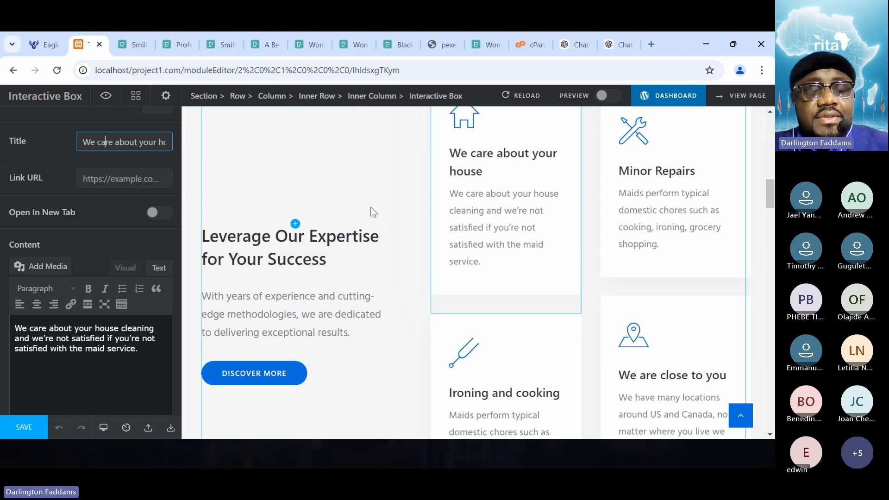
# - Compare the rewritten versions of the service card texts in the ChatGPT conversation
pyautogui.click(604, 46)
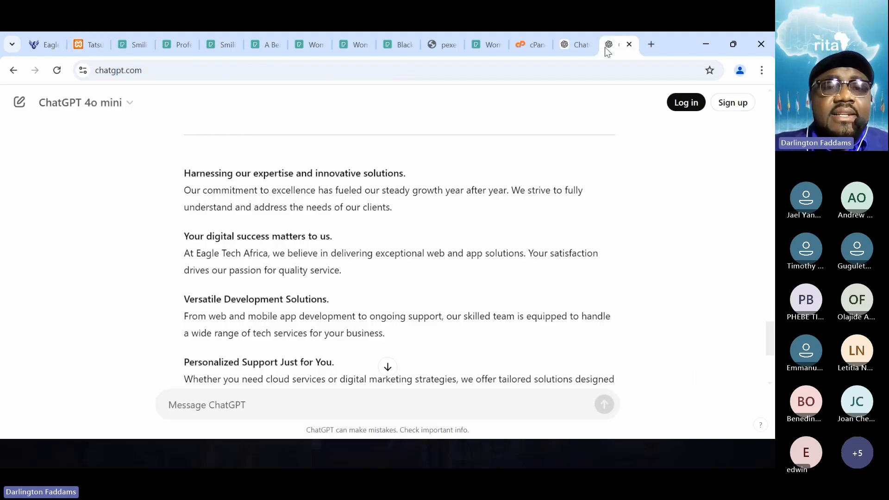
pyautogui.scroll(-2, 421, 268)
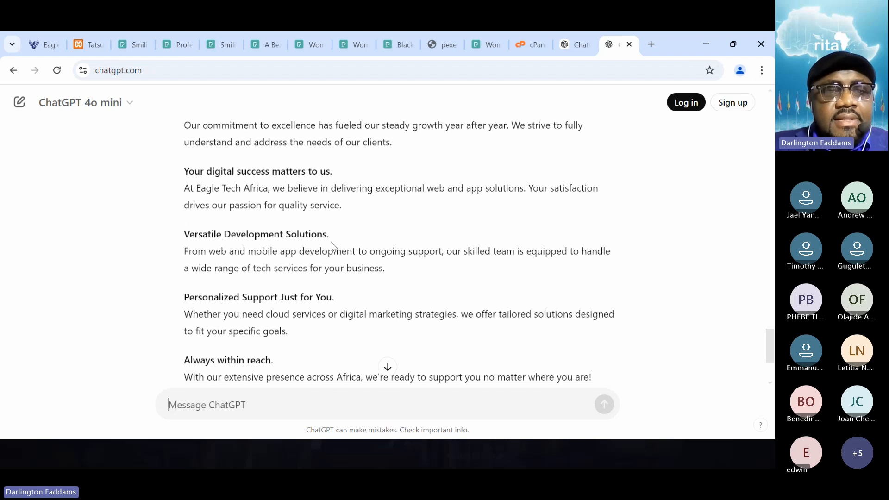
pyautogui.scroll(9, 330, 241)
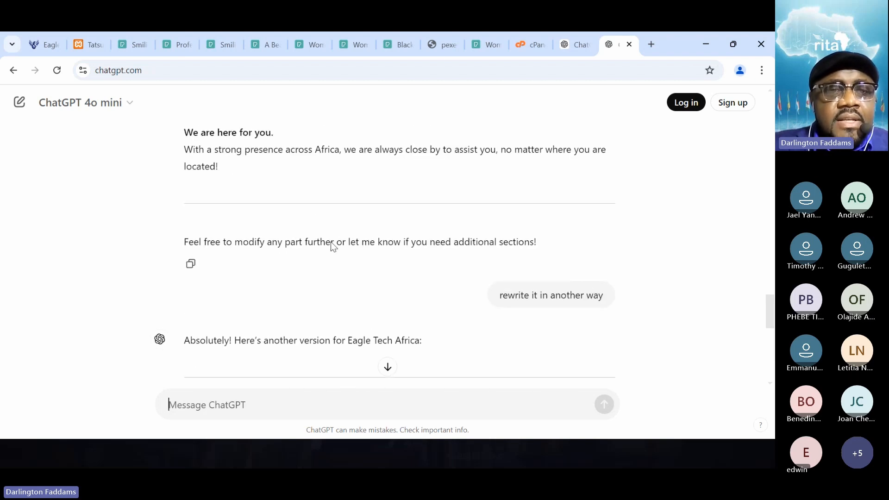
pyautogui.scroll(-4, 331, 242)
pyautogui.scroll(-5, 331, 242)
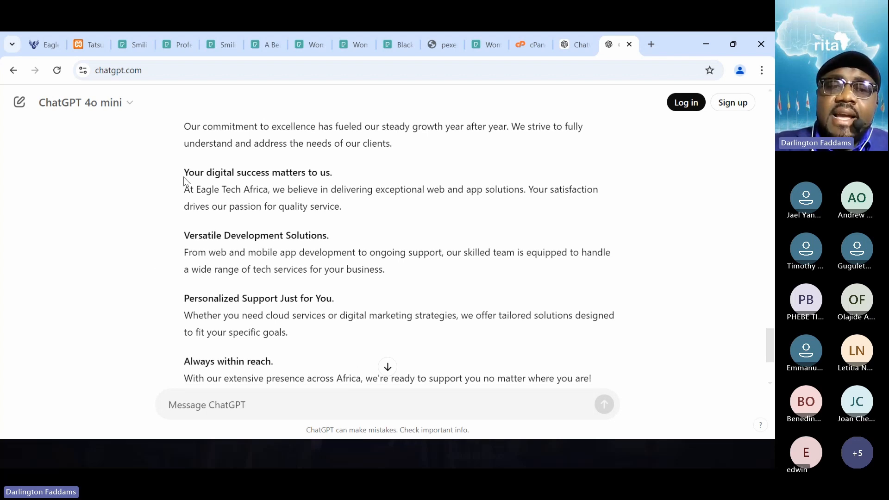
pyautogui.scroll(-15, 308, 264)
pyautogui.scroll(7, 308, 264)
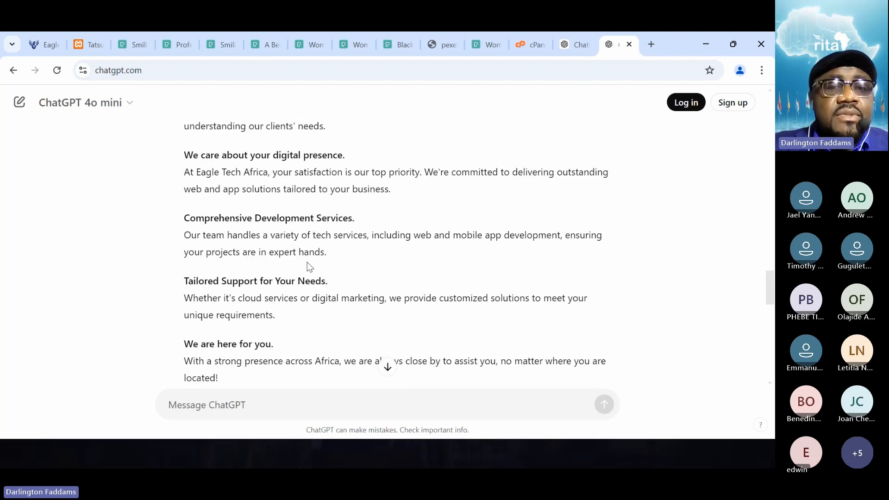
pyautogui.scroll(1, 307, 264)
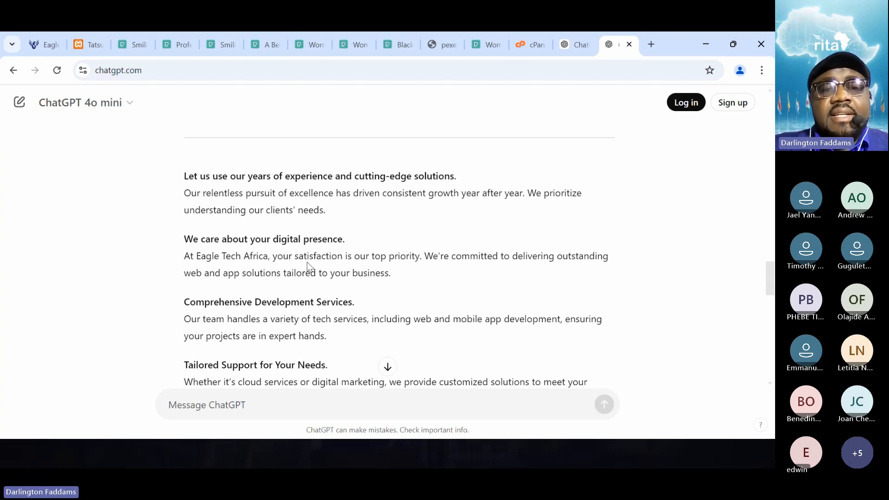
pyautogui.scroll(-1, 308, 264)
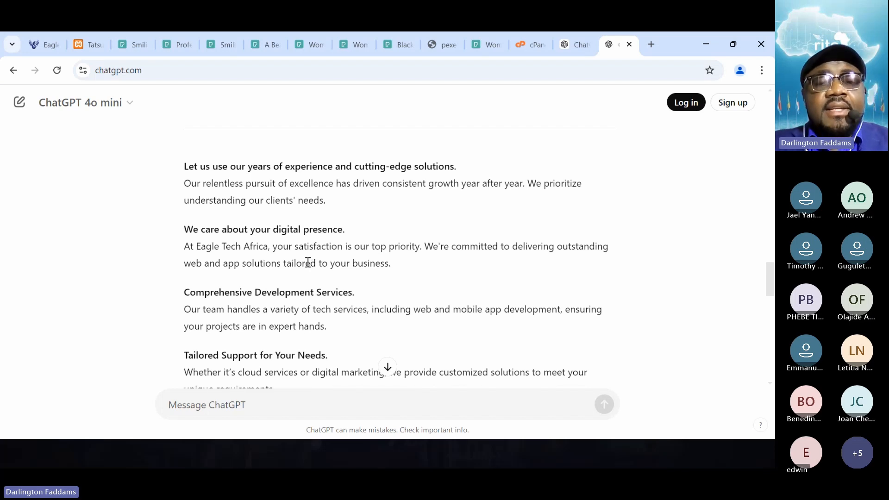
# - In the Notepad copy note, find the rewritten card texts and copy the heading "We Care About Your Business"
pyautogui.hotkey('alt', 'Tab')
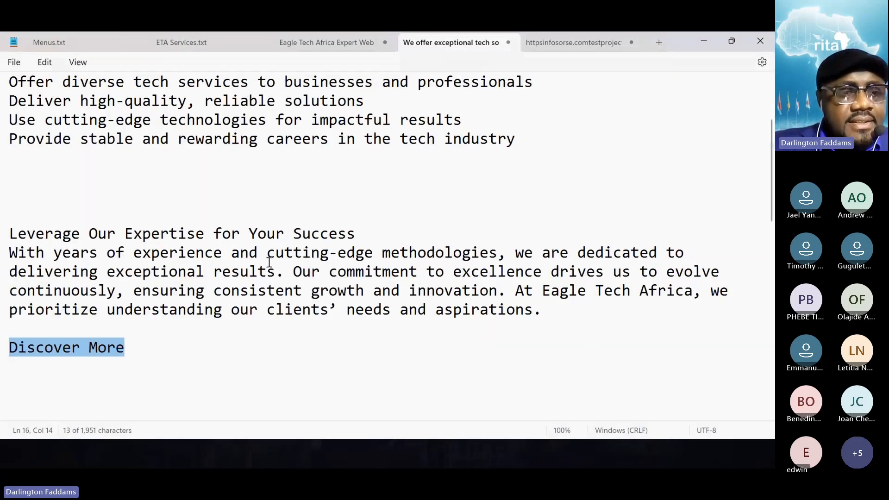
pyautogui.scroll(-4, 271, 267)
pyautogui.scroll(-1, 271, 268)
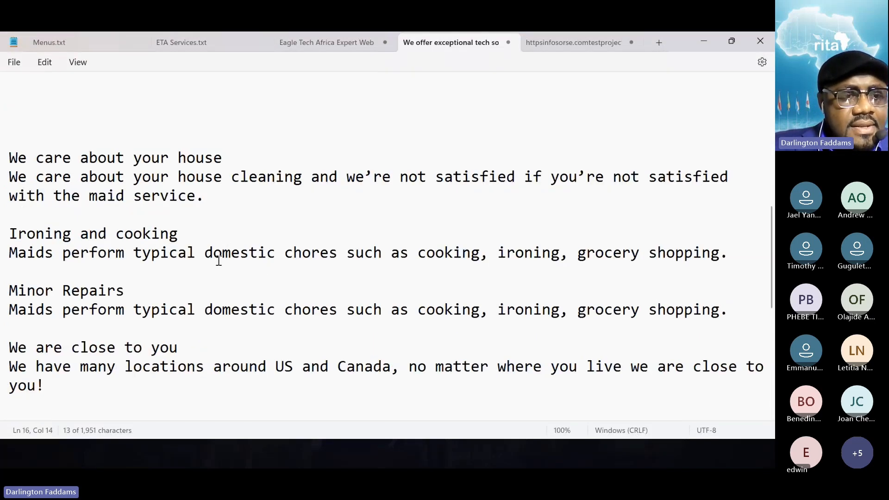
pyautogui.click(132, 388)
pyautogui.scroll(-3, 134, 393)
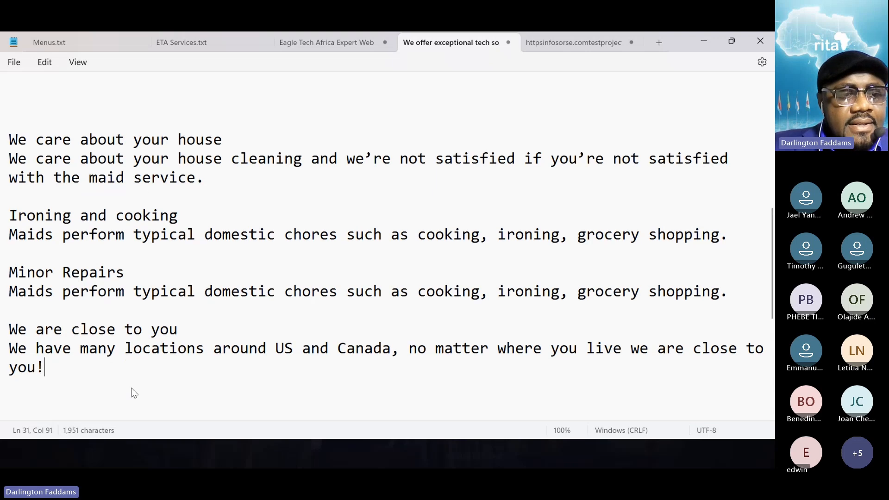
pyautogui.scroll(-3, 134, 393)
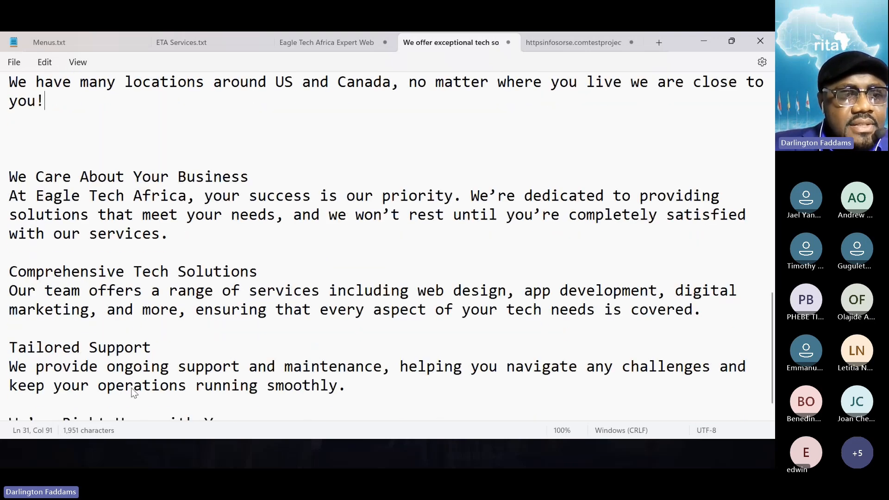
pyautogui.scroll(-2, 134, 392)
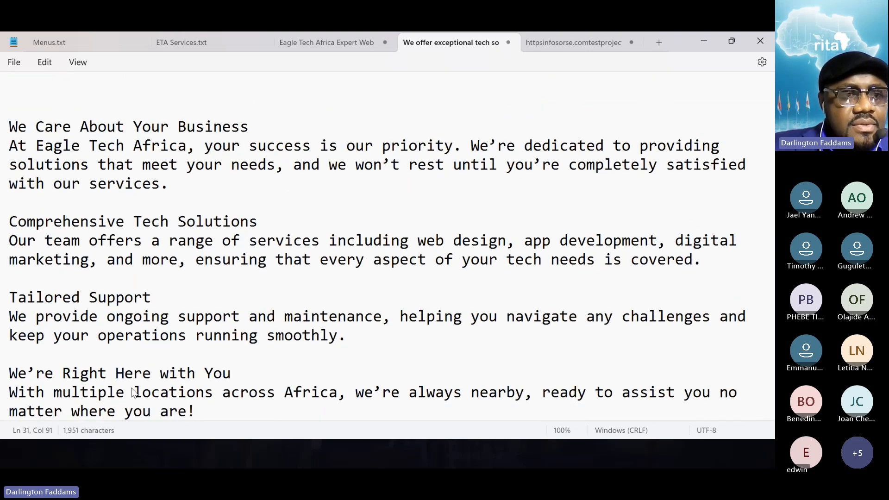
pyautogui.moveTo(257, 135); pyautogui.dragTo(0, 134)
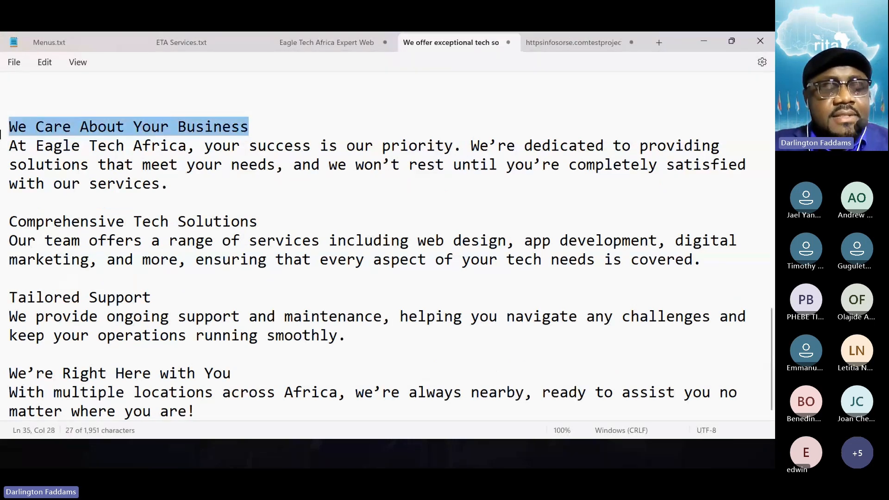
# - Check the alternative card texts in ChatGPT in Chrome once more and return to the open interactive box in the page editor
pyautogui.hotkey('alt', 'Tab')
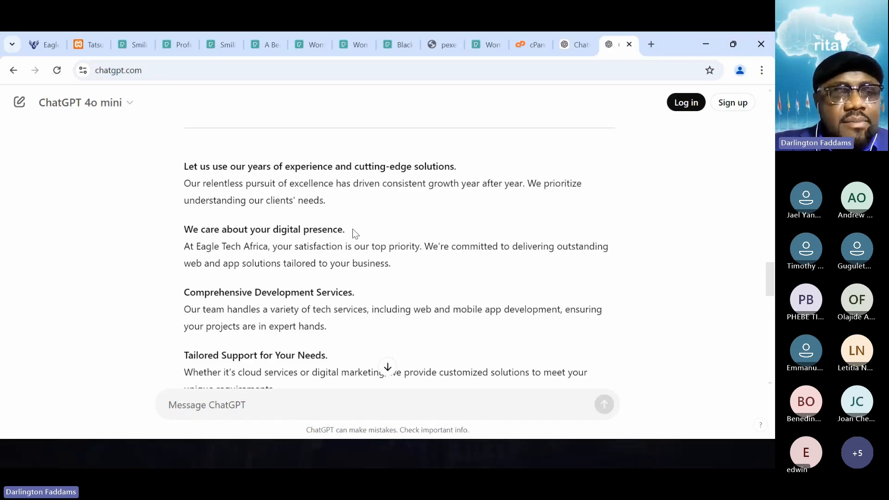
pyautogui.scroll(3, 359, 230)
pyautogui.scroll(-8, 359, 230)
pyautogui.scroll(-4, 359, 230)
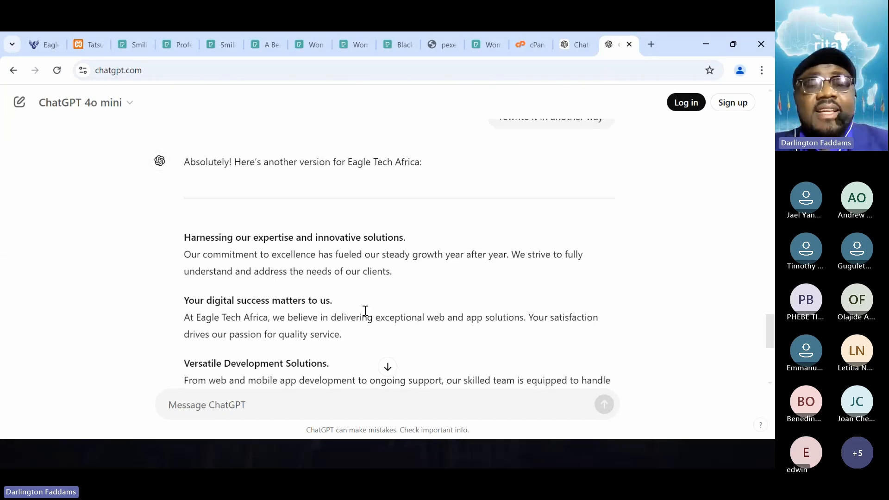
pyautogui.hotkey('alt', 'Tab')
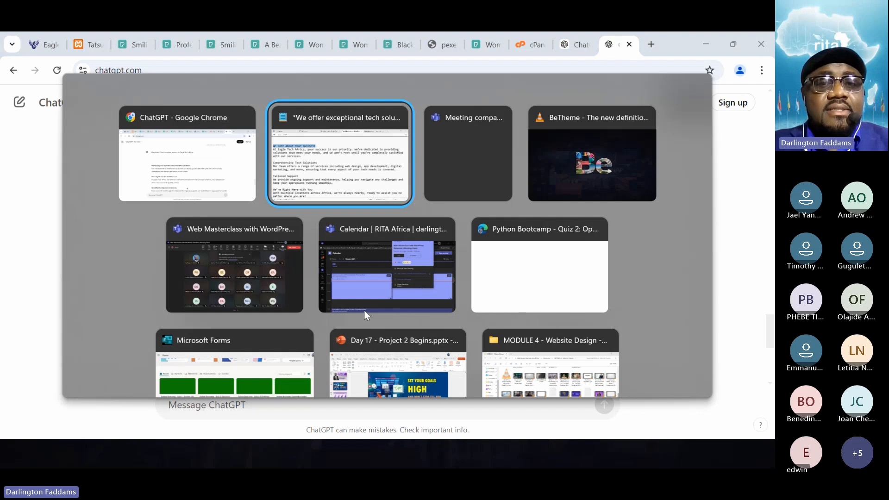
pyautogui.hotkey('alt', 'shift', 'Tab')
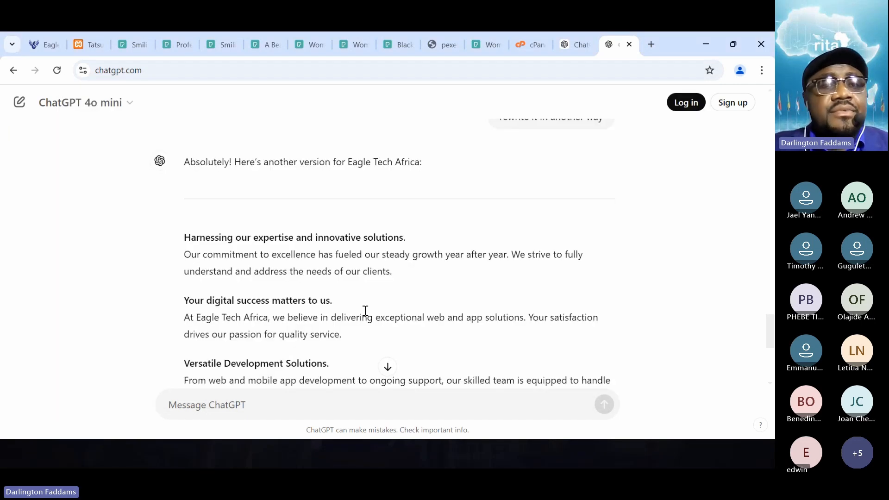
pyautogui.click(87, 45)
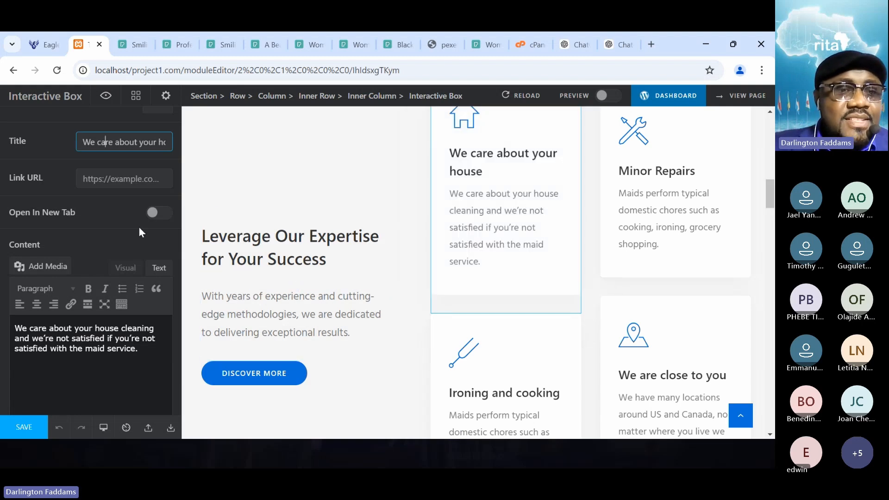
# - Set the box's title to "We Care About Your Business" and copy the paragraph beneath that heading in the Notepad note
pyautogui.moveTo(96, 141); pyautogui.dragTo(221, 148)
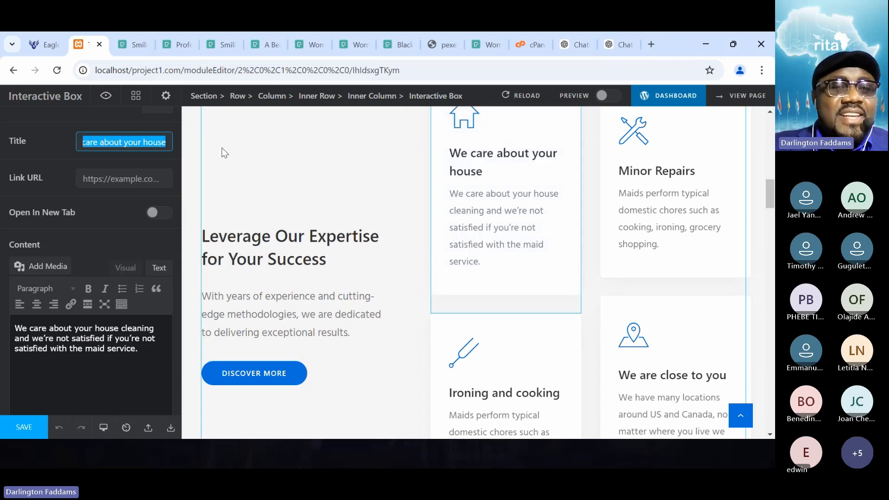
pyautogui.write('We Care About Your Business')
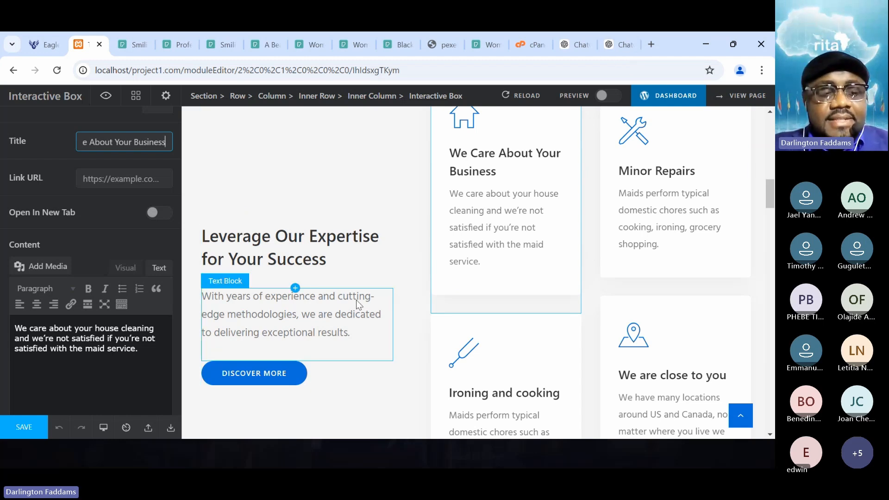
pyautogui.hotkey('alt', 'Tab')
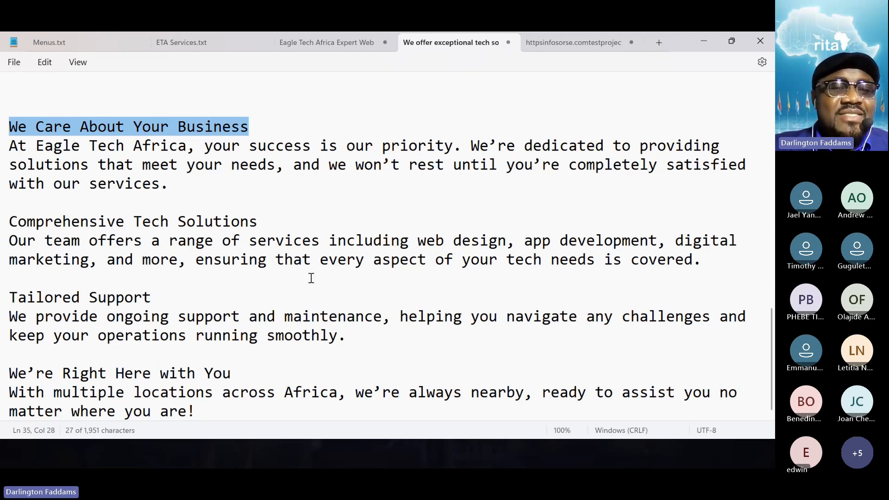
pyautogui.moveTo(178, 184); pyautogui.dragTo(2, 147)
pyautogui.hotkey('ctrl', 'c')
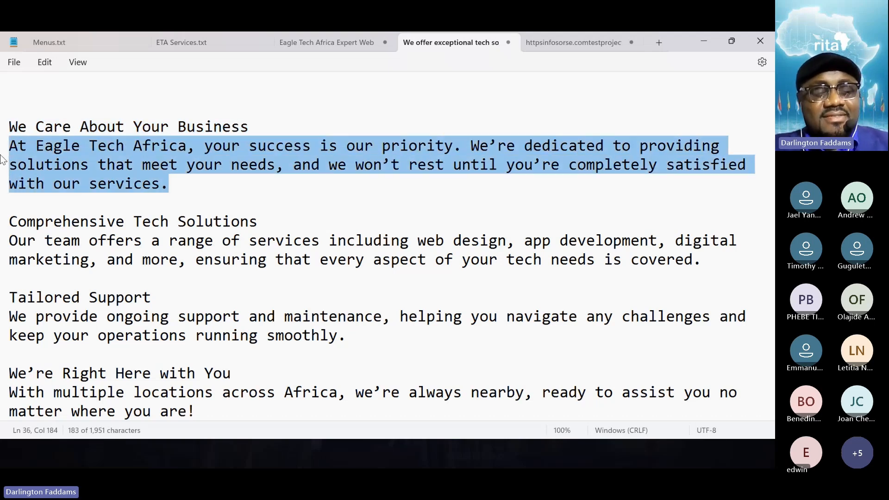
pyautogui.hotkey('alt', 'Tab')
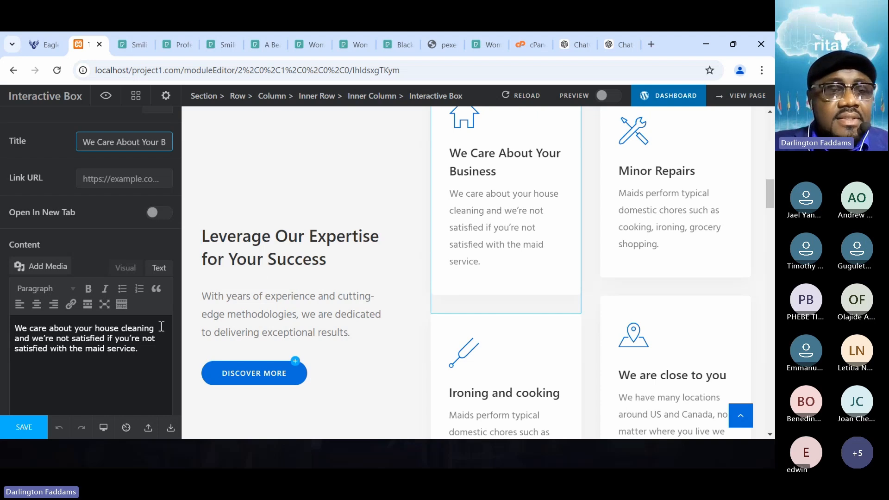
# - Replace the box's content with the copied paragraph, removing its opening sentence "At Eagle Tech Africa, your success is our priority."
pyautogui.click(160, 269)
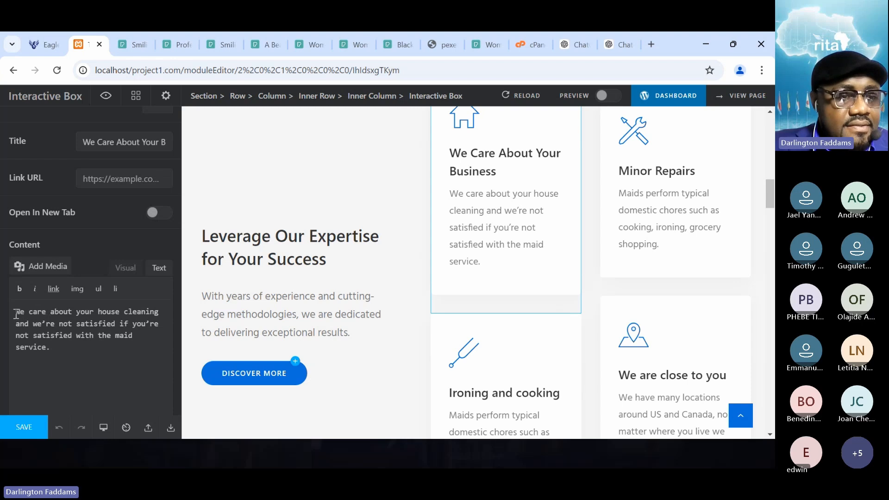
pyautogui.moveTo(16, 312); pyautogui.dragTo(51, 347)
pyautogui.hotkey('ctrl', 'v')
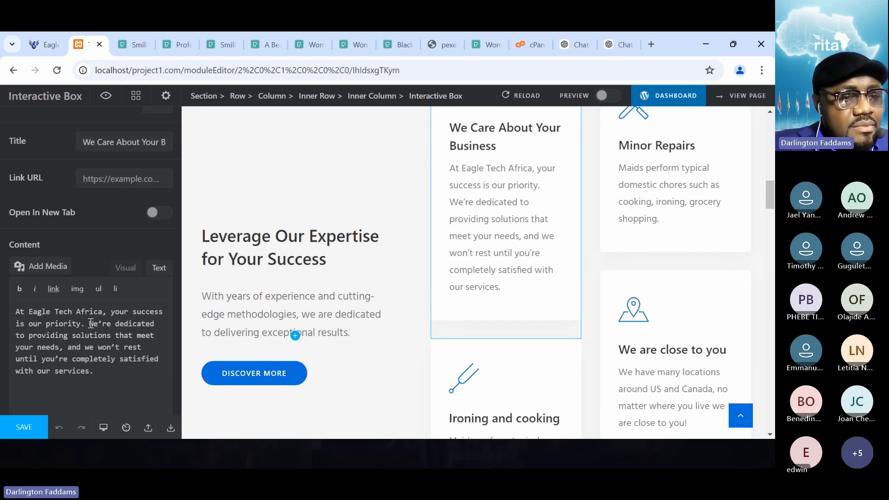
pyautogui.moveTo(89, 324); pyautogui.dragTo(6, 301)
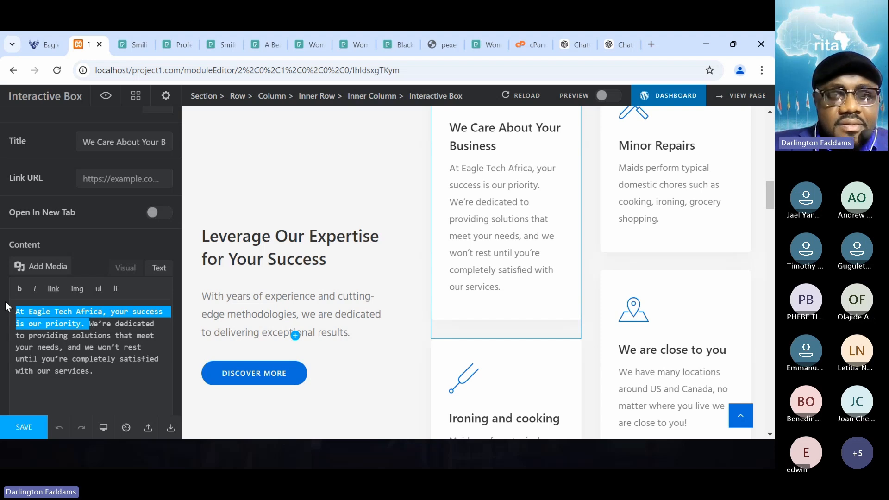
pyautogui.press('BackSpace')
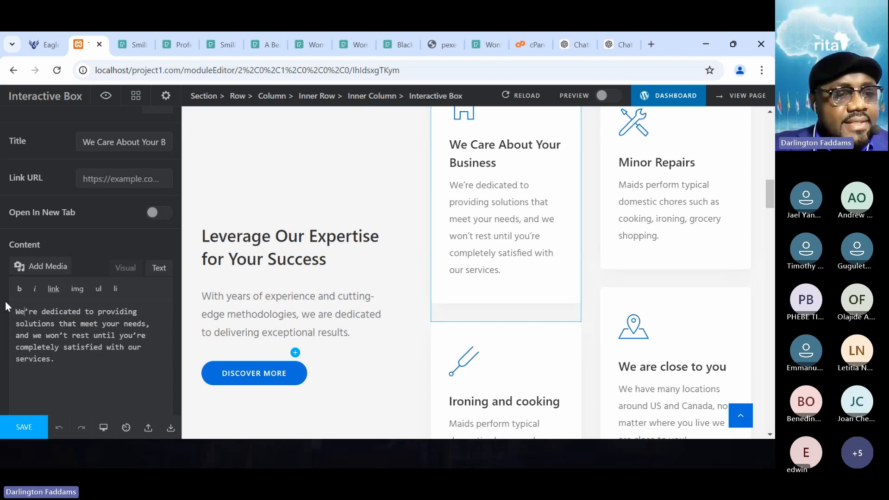
# - Replace the curly apostrophes in "We're", "won't" and "you're" with straight ones in the box's content and save the page
pyautogui.write("'")
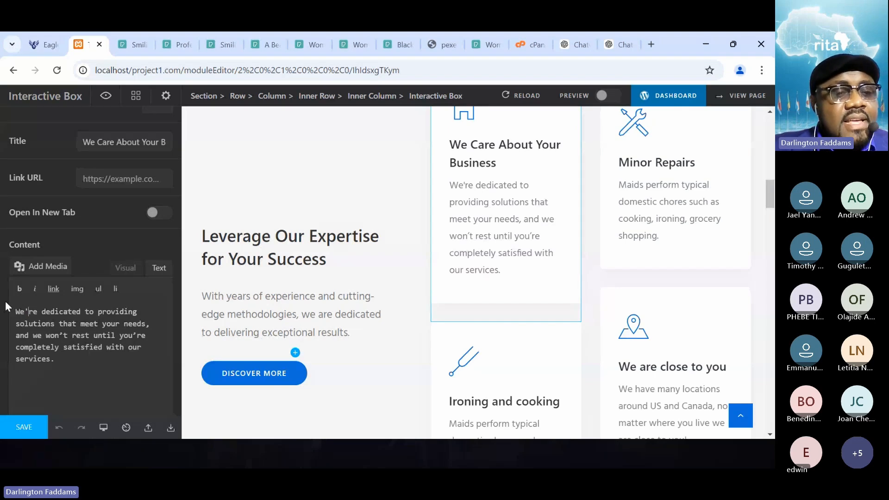
pyautogui.click(65, 338)
pyautogui.hotkey('shift', 'Left')
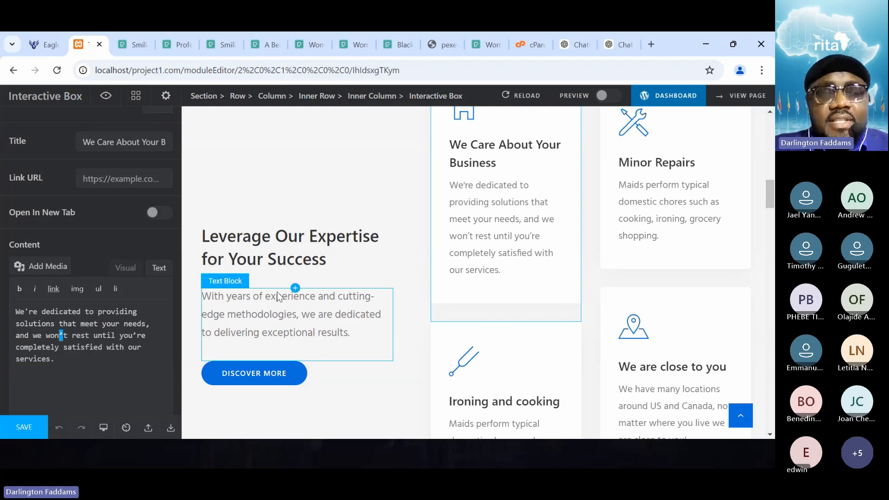
pyautogui.write("'")
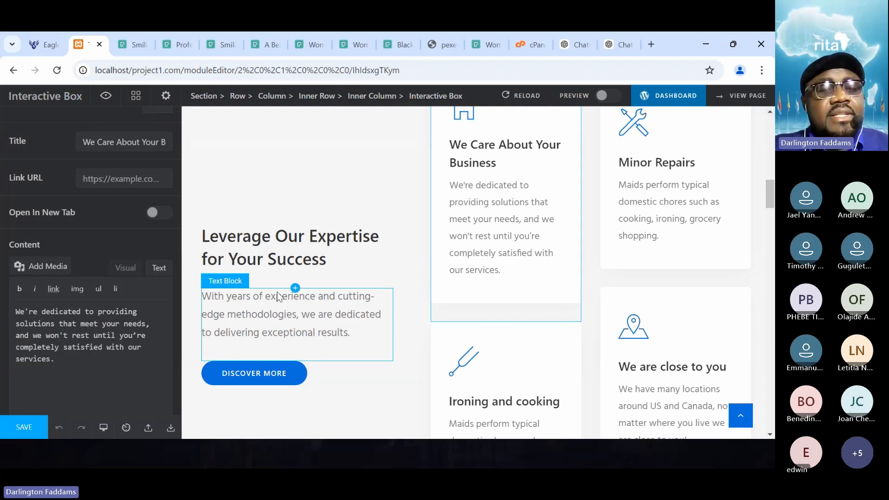
pyautogui.hotkey('shift', 'Left')
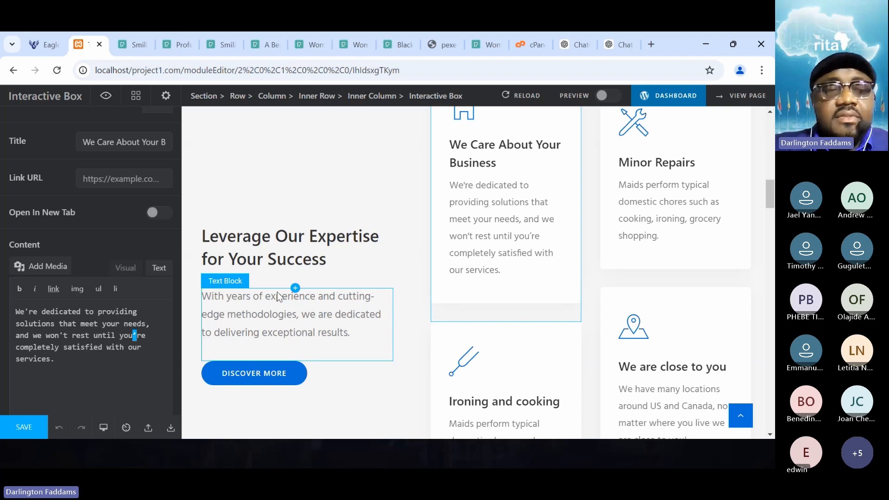
pyautogui.write("'")
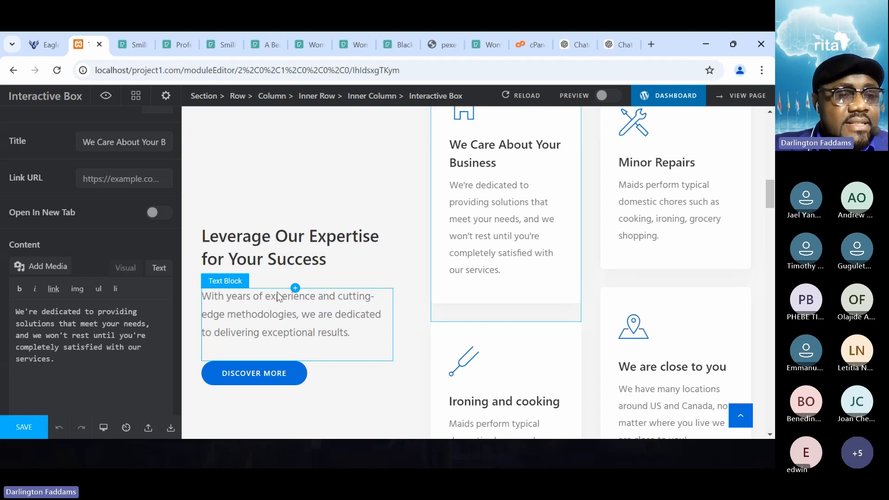
pyautogui.click(23, 434)
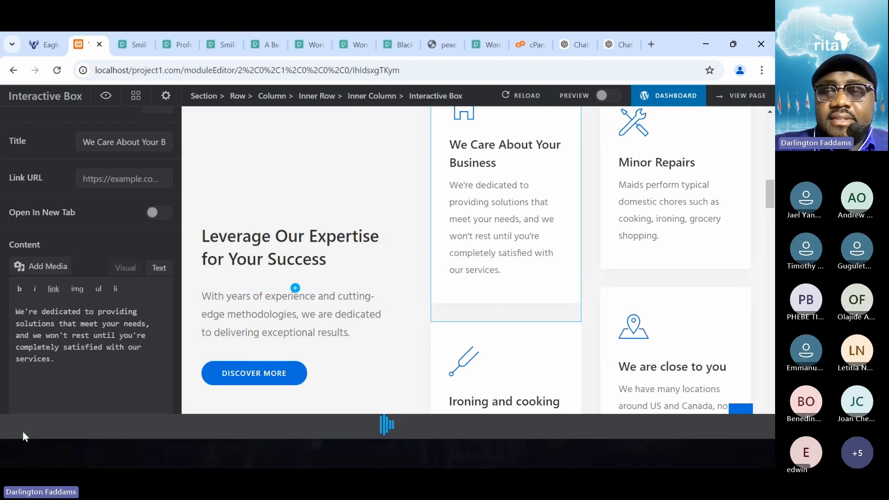
# - Reload the live home page and check the service cards beside "Leverage Our Expertise for Your Success"
pyautogui.click(33, 45)
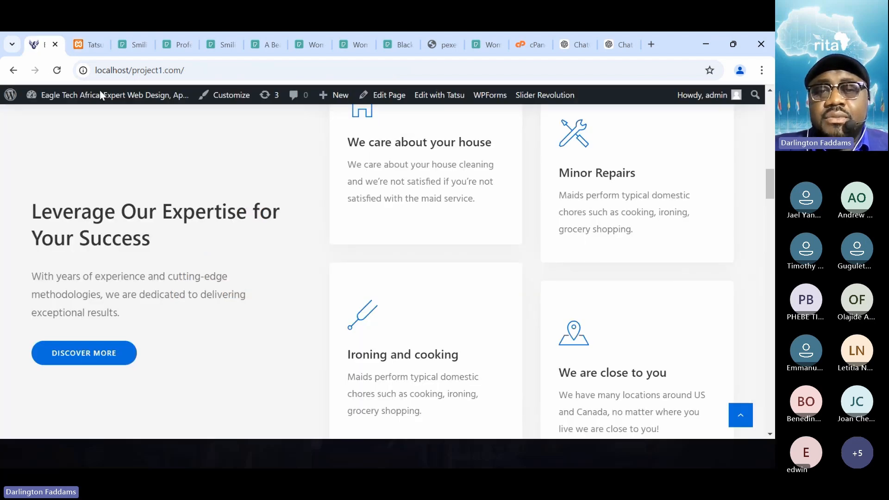
pyautogui.scroll(2, 154, 190)
pyautogui.scroll(-4, 157, 193)
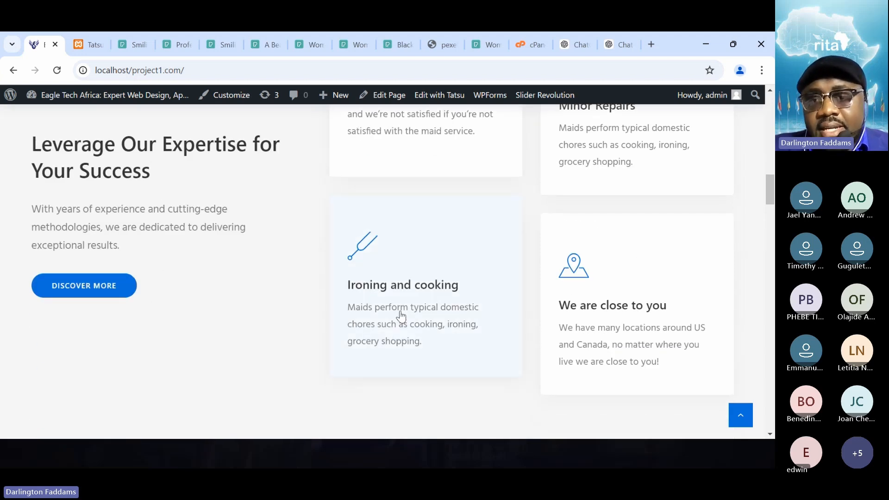
pyautogui.scroll(3, 193, 230)
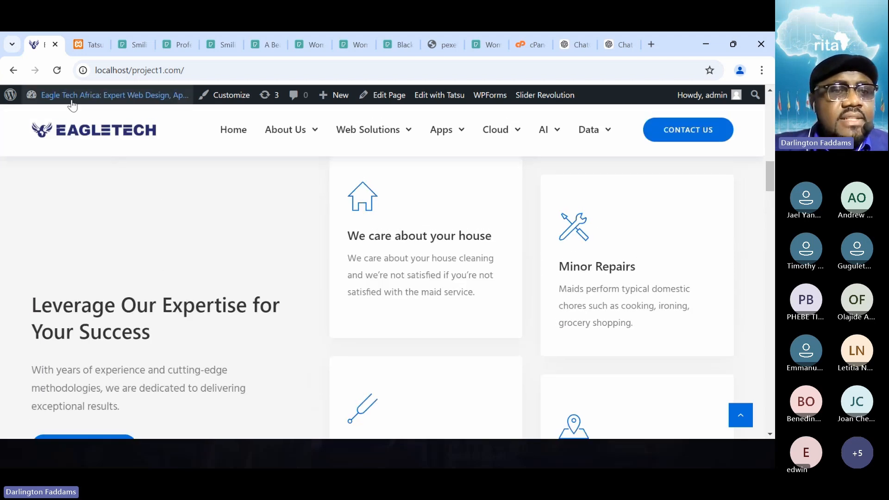
pyautogui.click(58, 72)
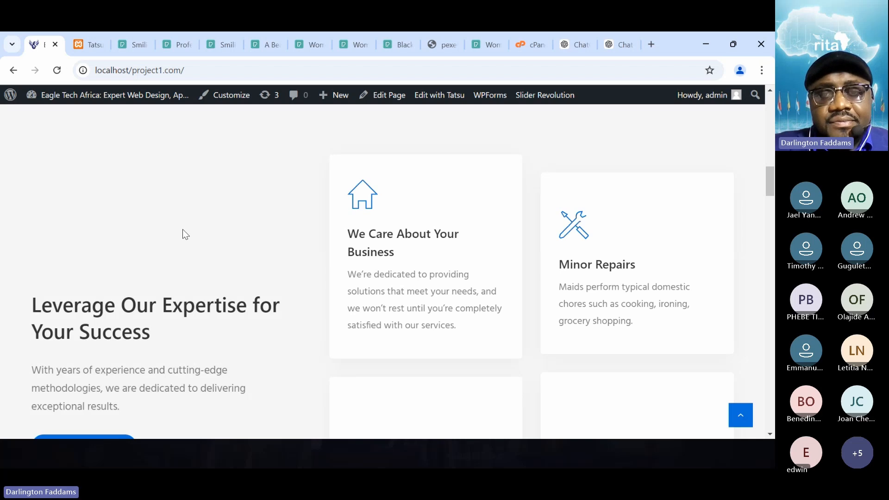
pyautogui.scroll(-4, 231, 325)
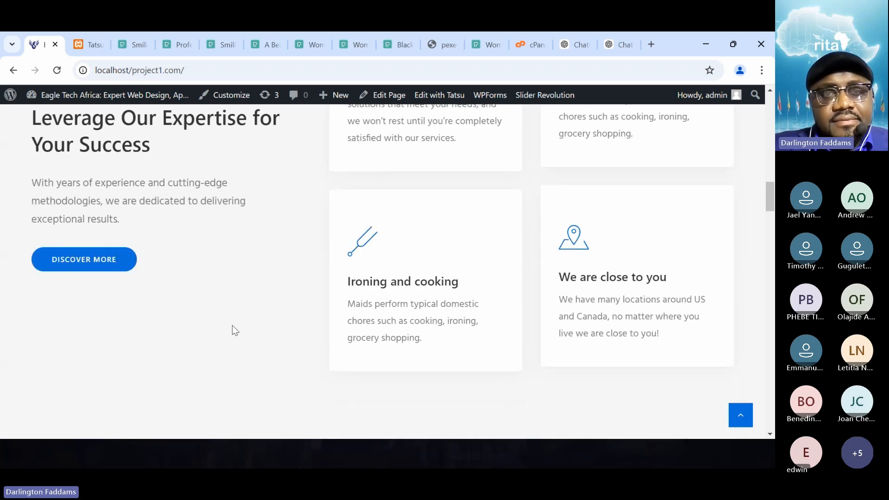
pyautogui.scroll(-2, 232, 325)
pyautogui.scroll(5, 232, 325)
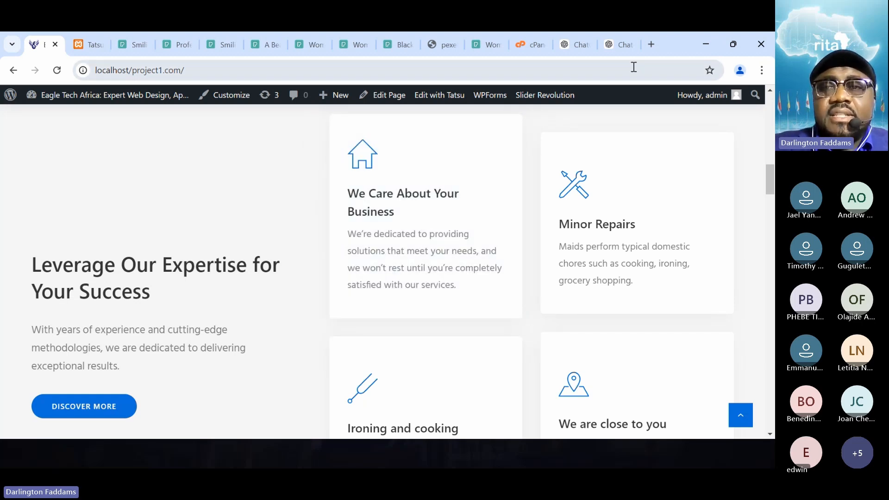
# - Look through the alternative rewritten service card texts in the ChatGPT conversation
pyautogui.click(618, 46)
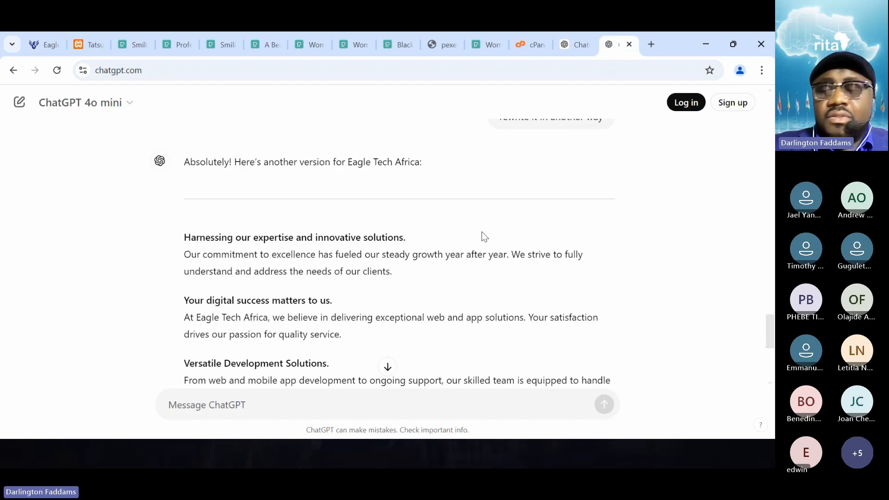
pyautogui.scroll(-10, 483, 233)
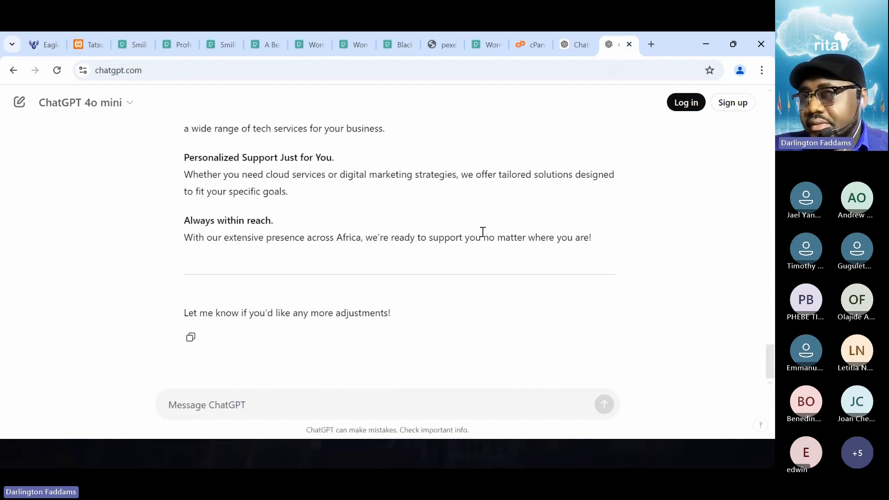
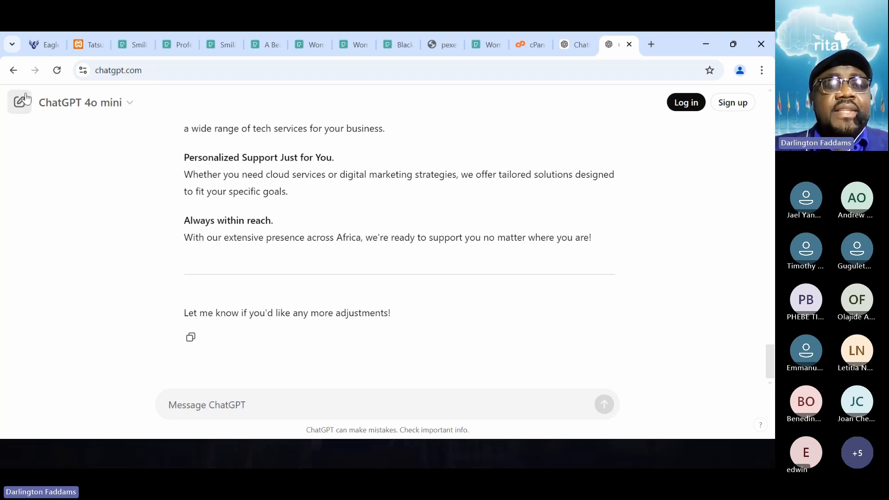
# - Review the service cards beside "Leverage Our Expertise for Your Success" and the cleaning services section on the live home page
pyautogui.click(38, 44)
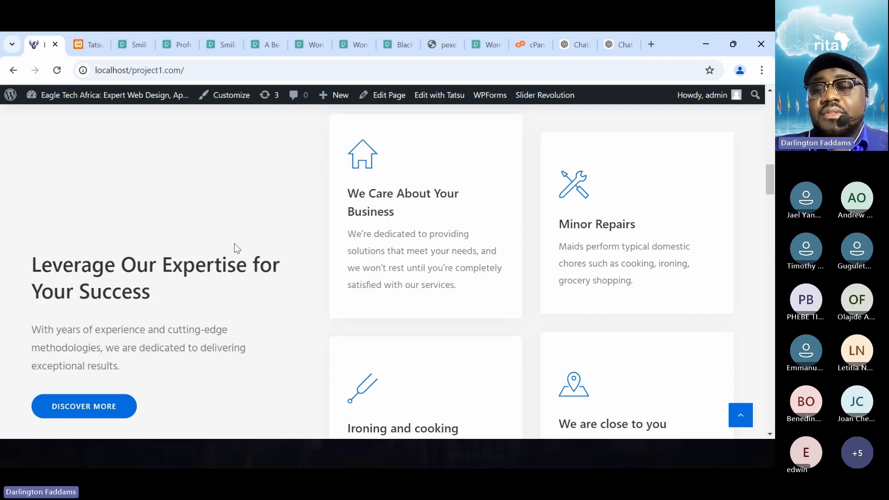
pyautogui.scroll(-10, 234, 244)
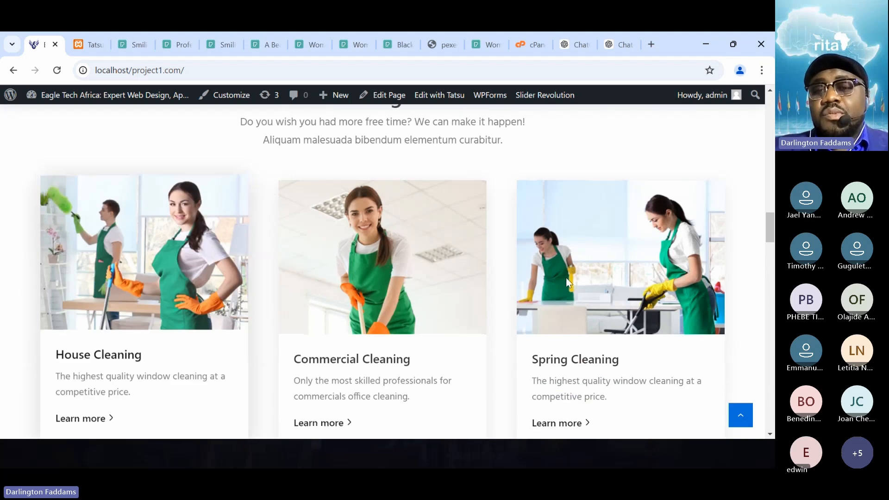
pyautogui.scroll(5, 517, 200)
pyautogui.scroll(1, 518, 202)
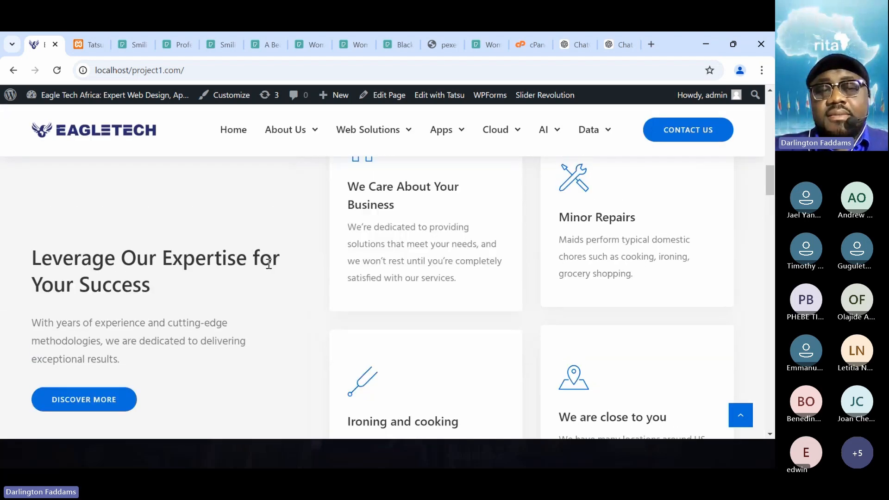
pyautogui.scroll(1, 268, 264)
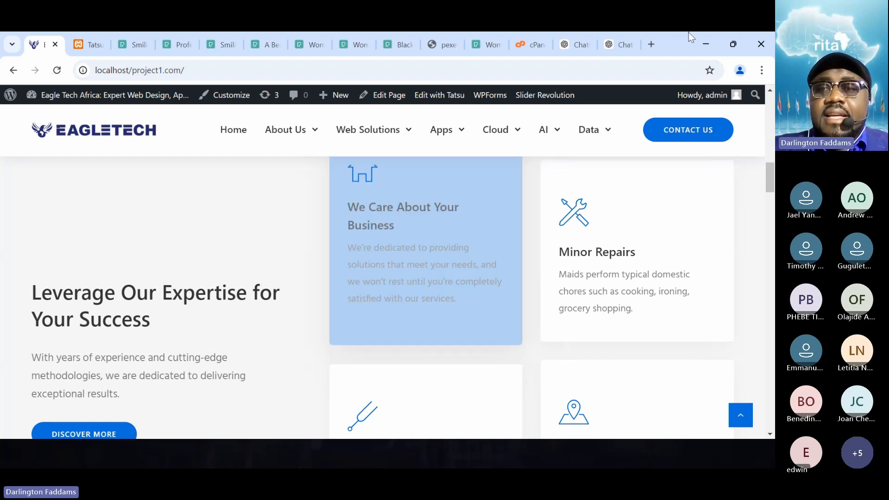
# - Return to the ChatGPT conversation and start a message with "summarize the following:" and a blank line beneath it
pyautogui.click(623, 42)
pyautogui.click(216, 405)
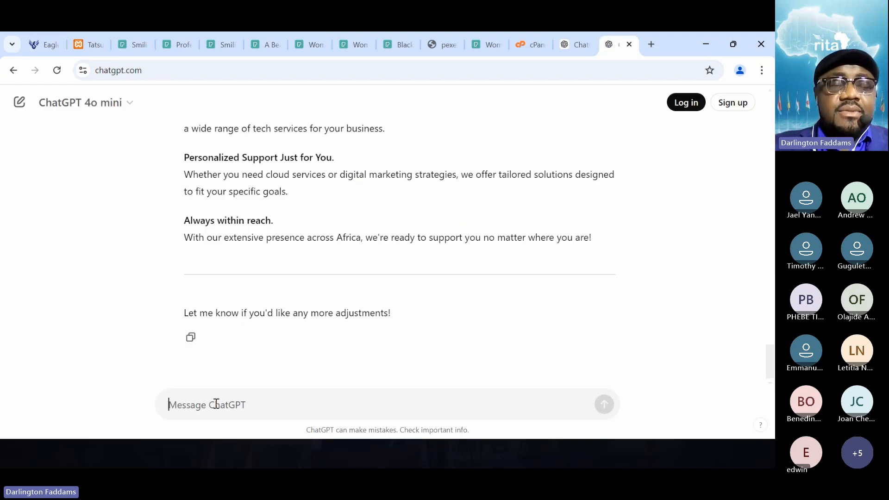
pyautogui.write('summaris')
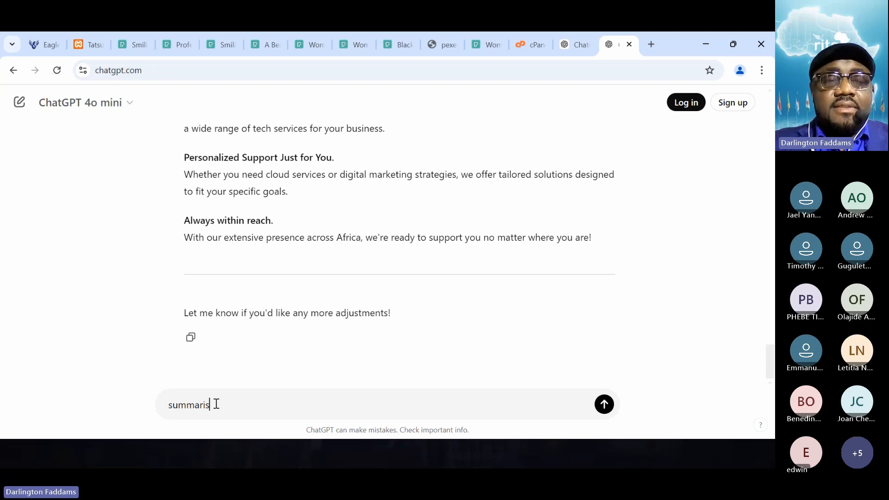
pyautogui.press('BackSpace')
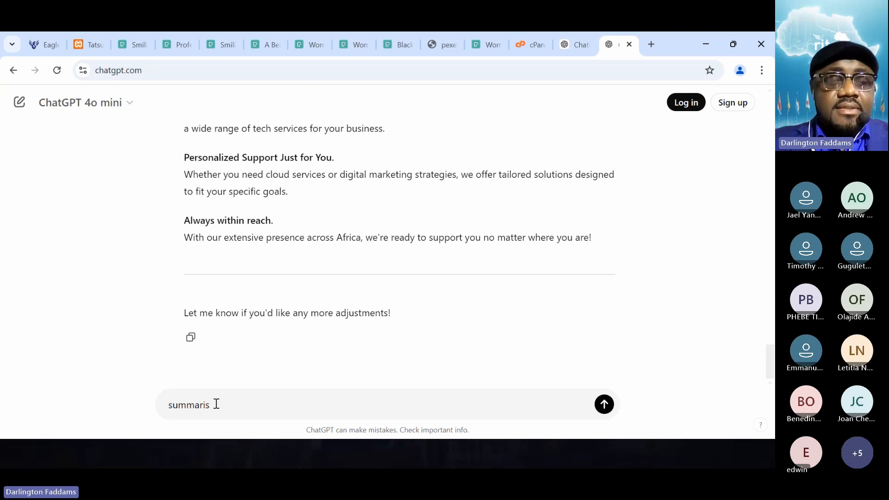
pyautogui.write('ze the following:')
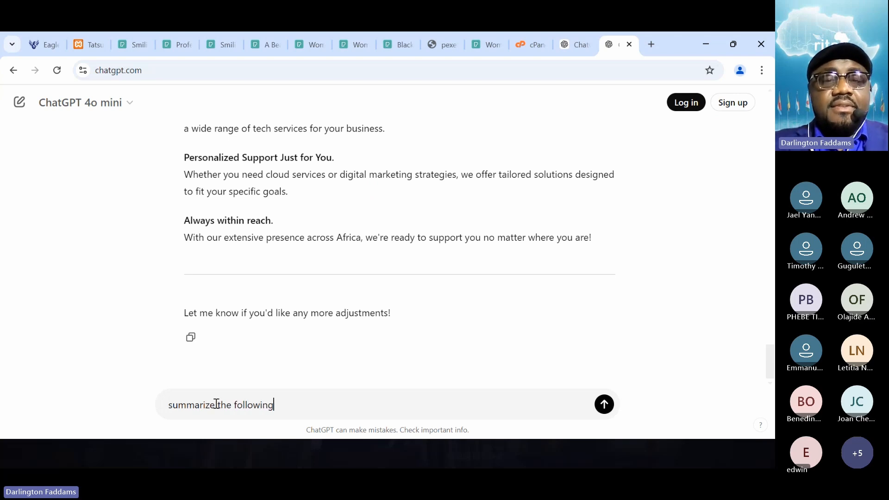
pyautogui.hotkey('shift', 'Return')
pyautogui.hotkey('shift', 'Return')
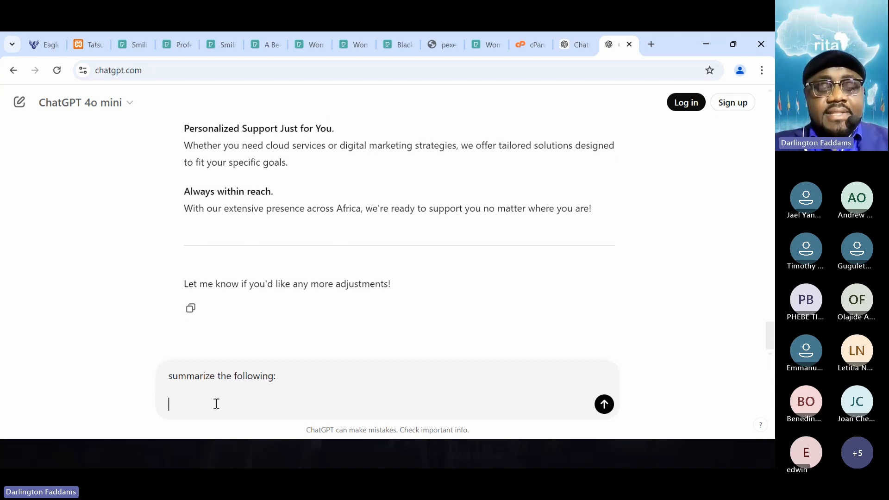
# - Add the copied paragraph to the message, remove "At Eagle Tech Africa, your success is our priority." and send the request
pyautogui.write('At Eagle Tech Africa, your success is our priority. We’re dedicated to providing solutions that meet your needs, and we won’t rest until you’re completely satisfied with our services.')
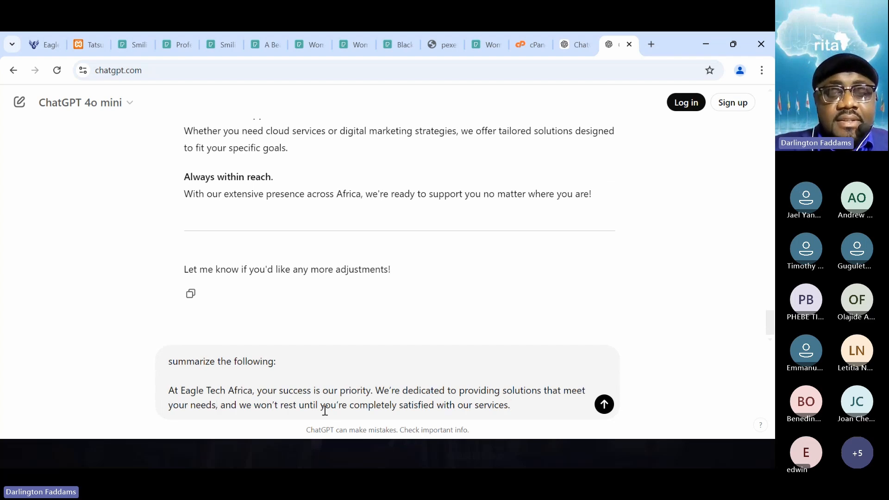
pyautogui.moveTo(377, 391); pyautogui.dragTo(169, 395)
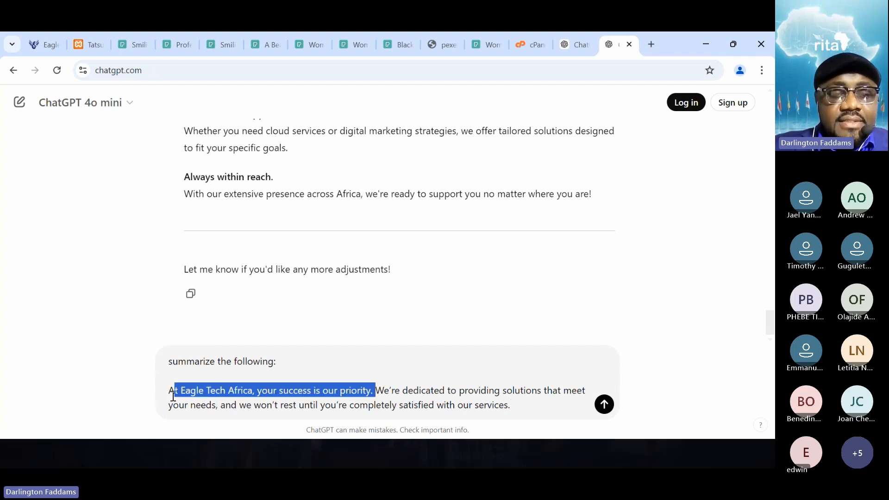
pyautogui.press('BackSpace')
pyautogui.press('Return')
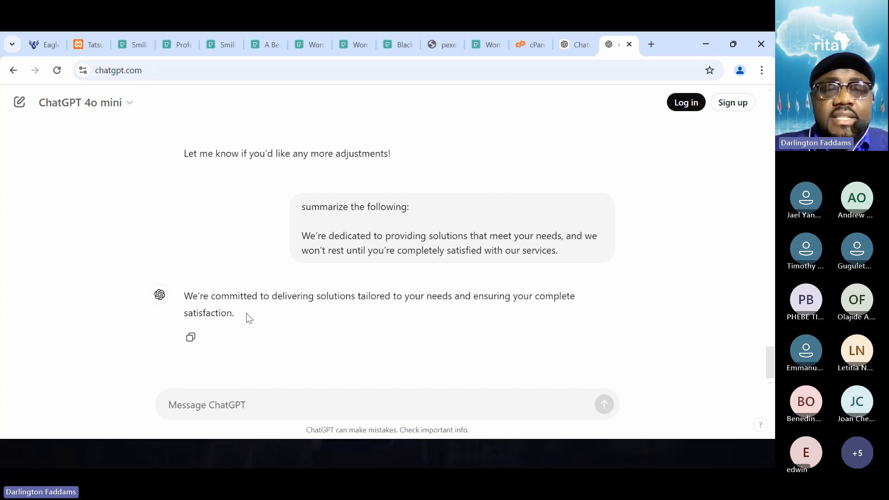
# - Copy ChatGPT's summary sentence beginning "We're committed to delivering solutions tailored to your needs"
pyautogui.moveTo(249, 318); pyautogui.dragTo(184, 296)
pyautogui.hotkey('ctrl', 'c')
pyautogui.rightClick(204, 300)
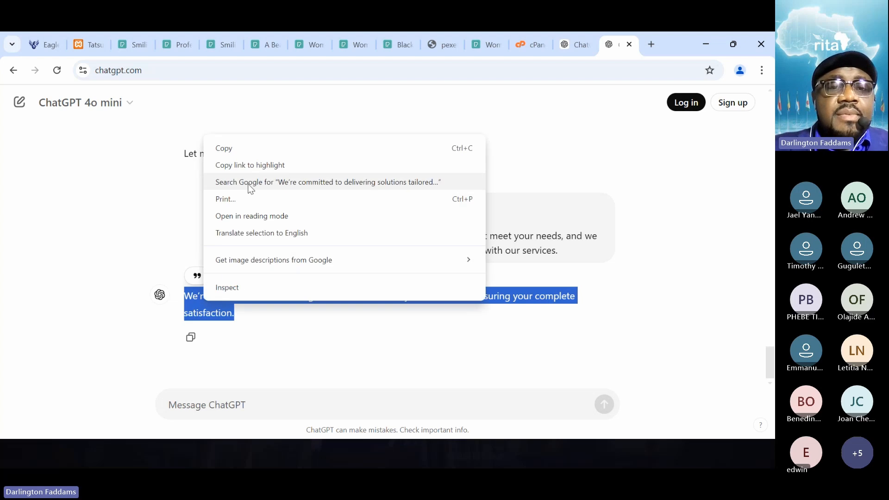
pyautogui.click(228, 148)
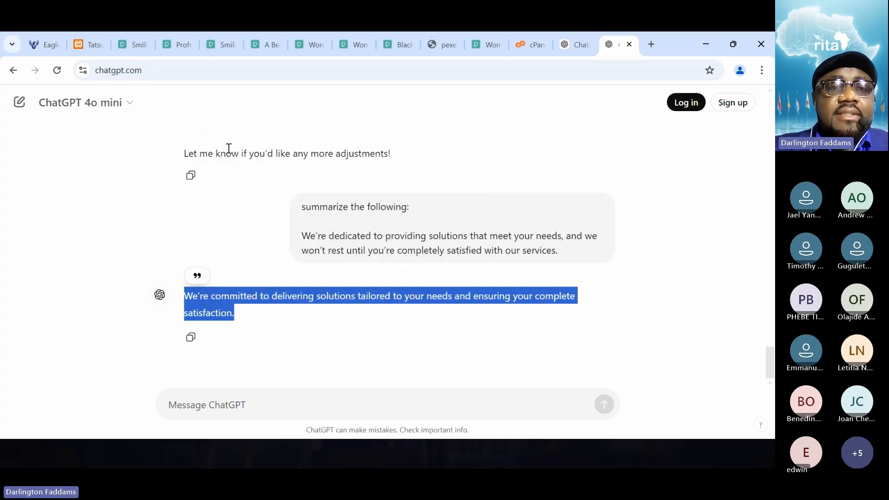
# - In the Tatsu editor, replace the content of the "We Care About Your Business" box with the copied summary and save the page
pyautogui.click(79, 46)
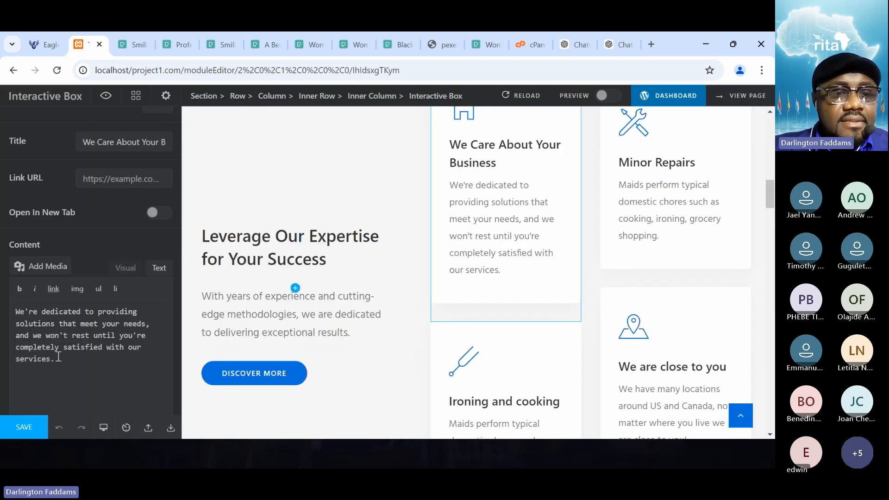
pyautogui.click(123, 272)
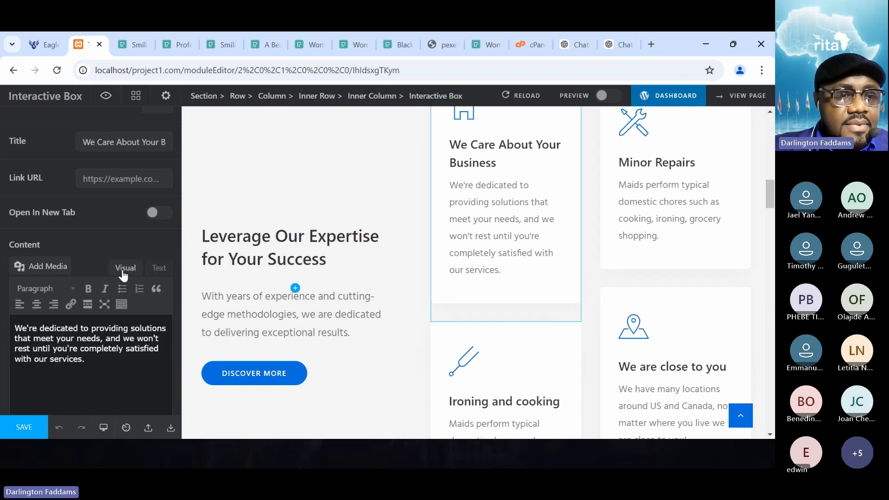
pyautogui.click(155, 269)
pyautogui.hotkey('ctrl', 'a')
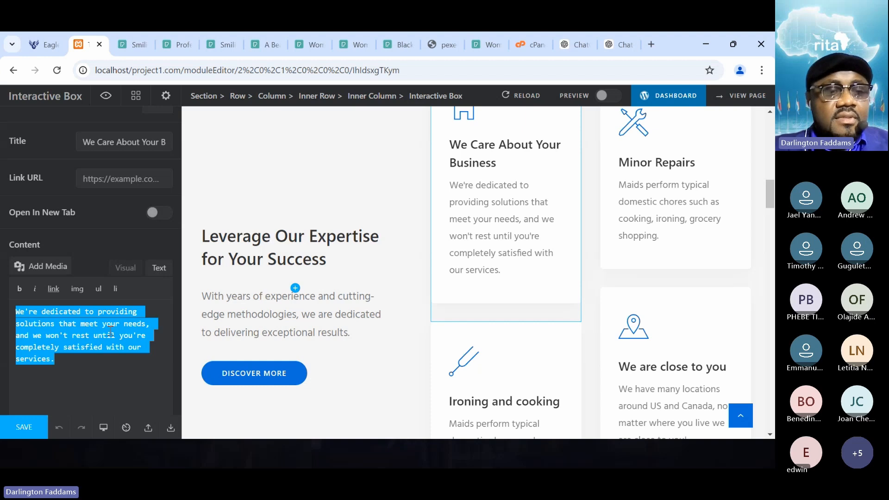
pyautogui.hotkey('ctrl', 'v')
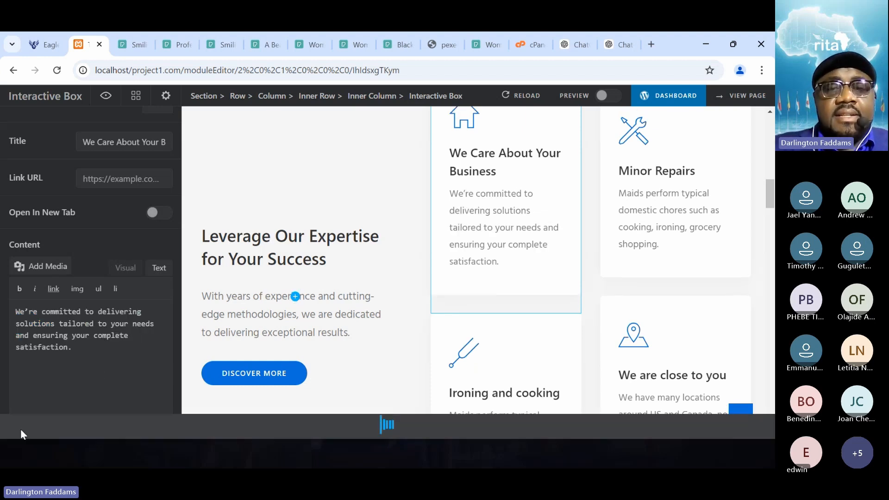
# - Reload the live home page and check the shortened text in the "We Care About Your Business" card
pyautogui.click(33, 46)
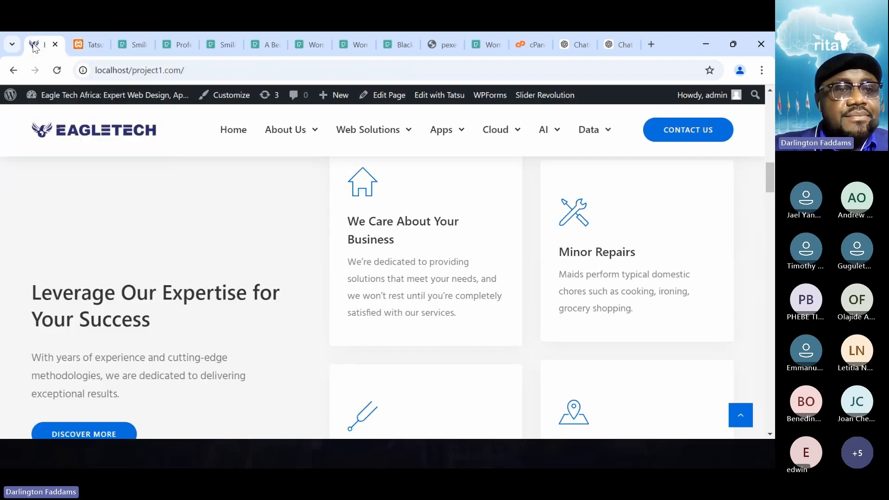
pyautogui.click(59, 73)
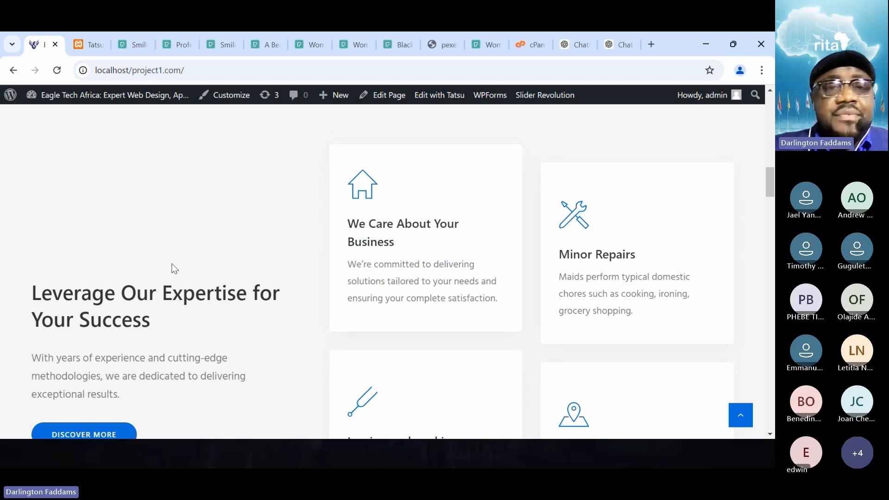
# - Back in the Tatsu editor, open the icon choices for the "We Care About Your Business" box and show All icon sets
pyautogui.click(81, 38)
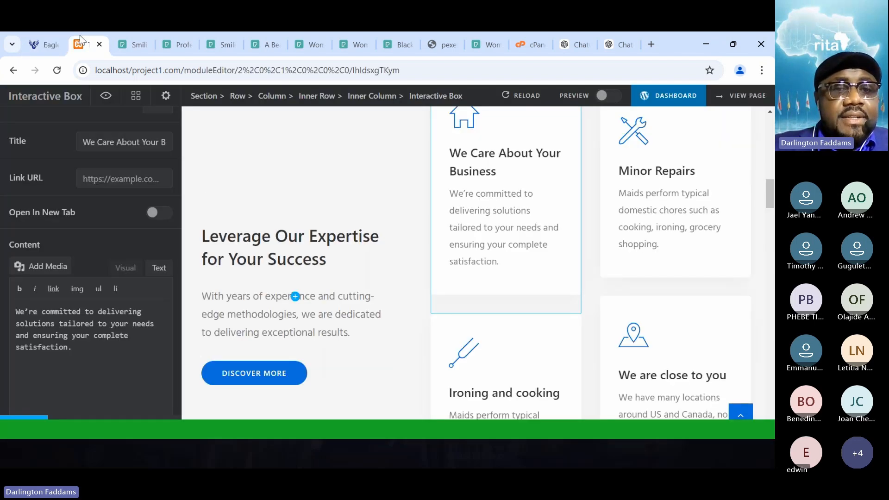
pyautogui.scroll(-3, 67, 357)
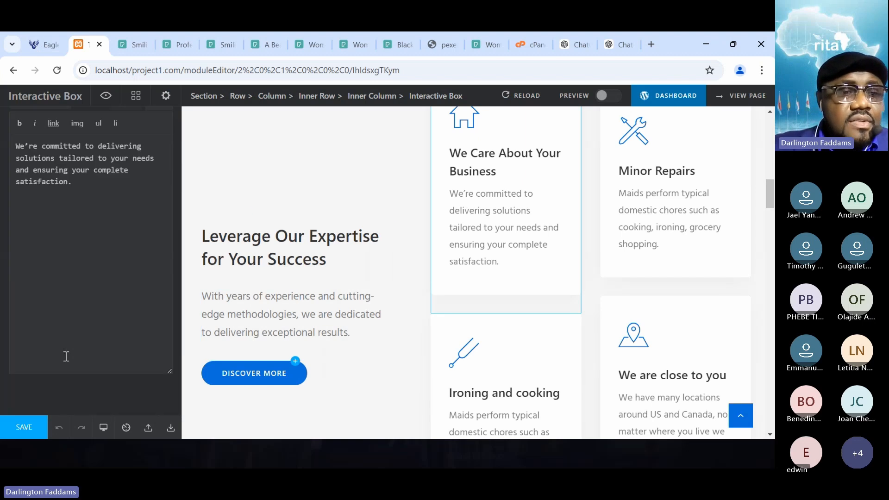
pyautogui.scroll(6, 66, 356)
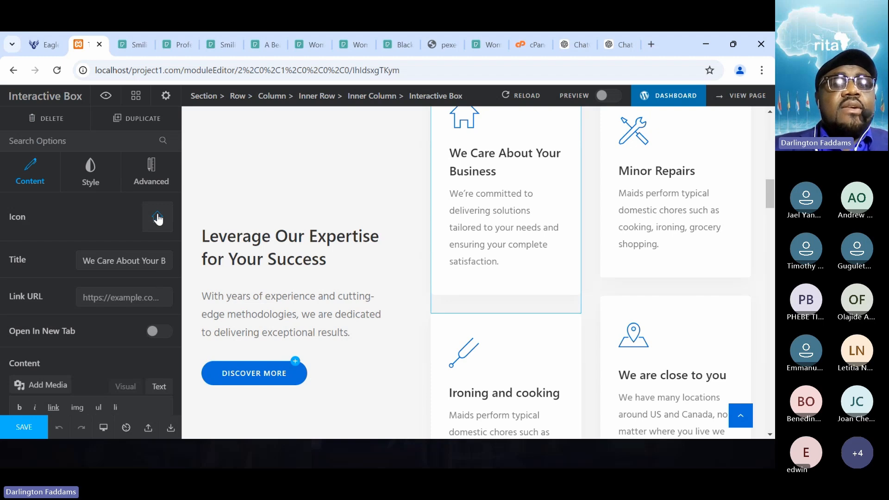
pyautogui.click(158, 218)
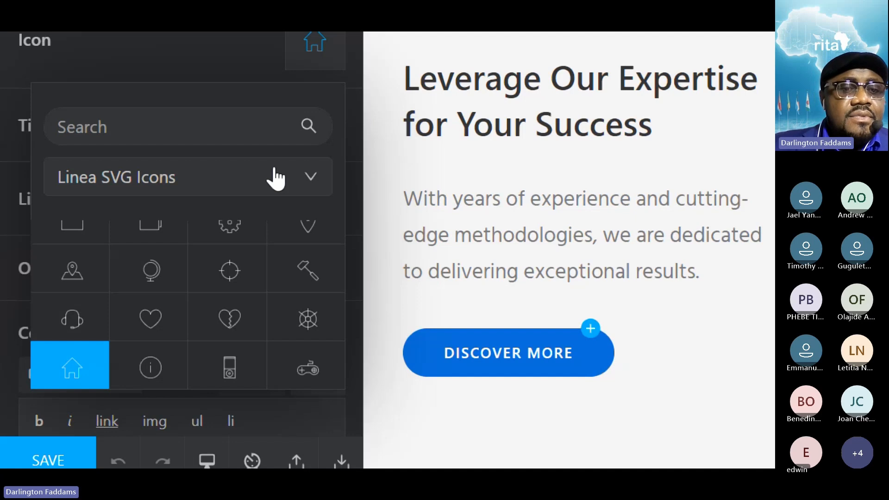
pyautogui.click(187, 227)
pyautogui.click(112, 307)
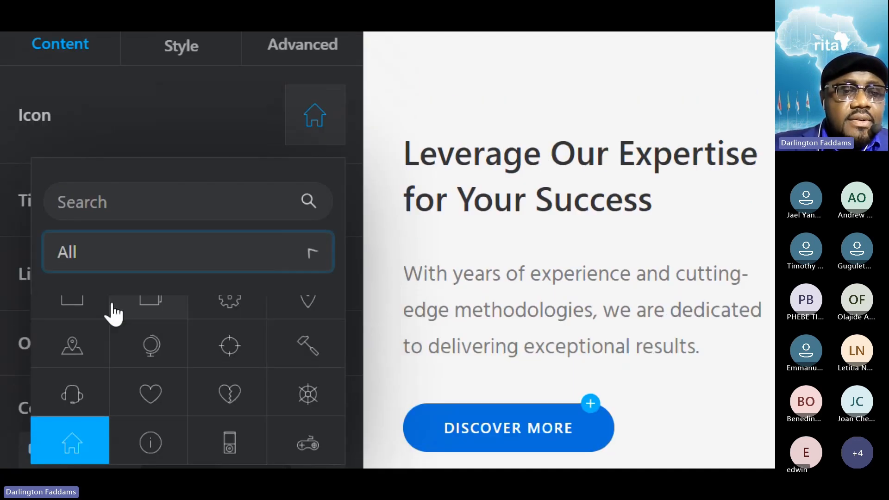
# - Look through all the available icons for one that suits the "We Care About Your Business" box
pyautogui.scroll(-15, 183, 378)
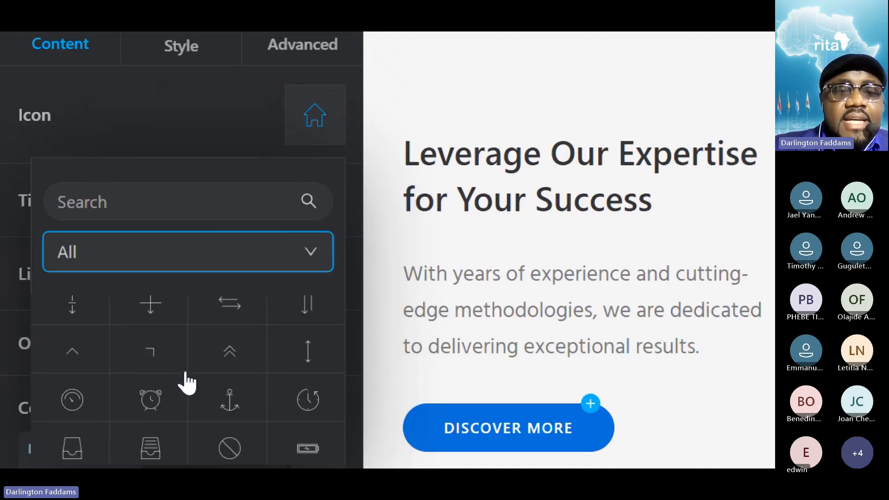
pyautogui.scroll(1, 188, 382)
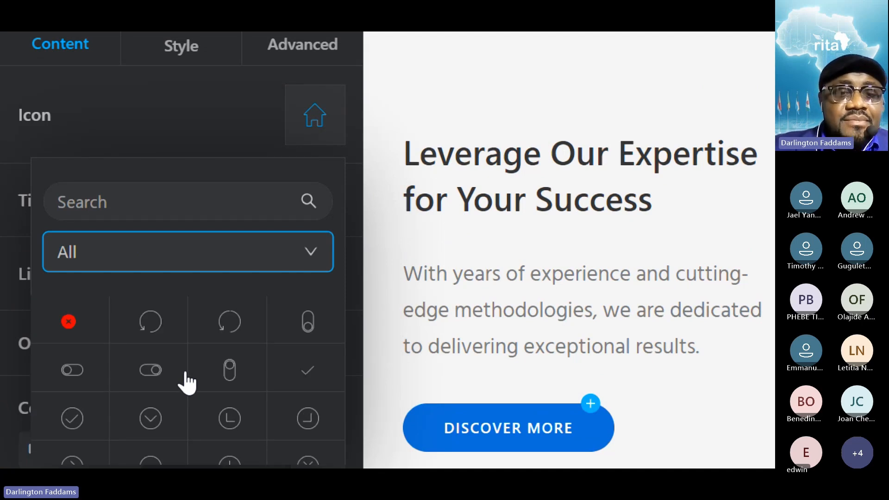
pyautogui.scroll(-1, 188, 382)
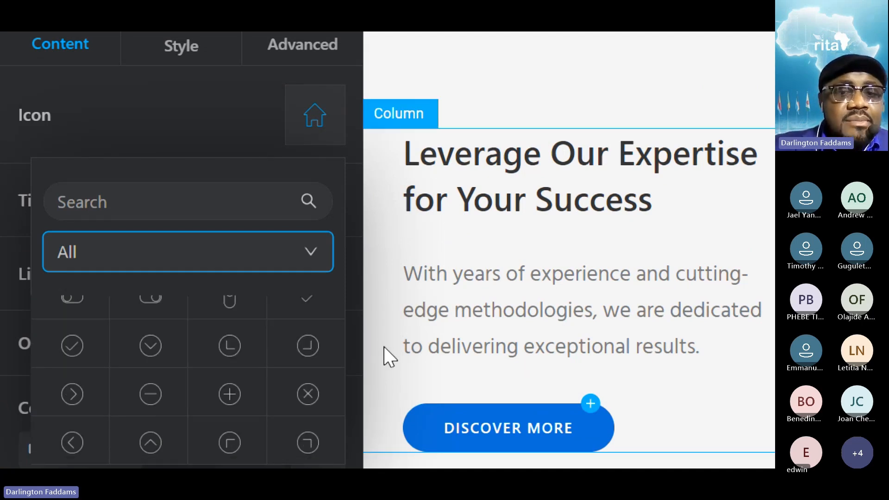
pyautogui.scroll(-3, 391, 371)
pyautogui.scroll(-3, 264, 315)
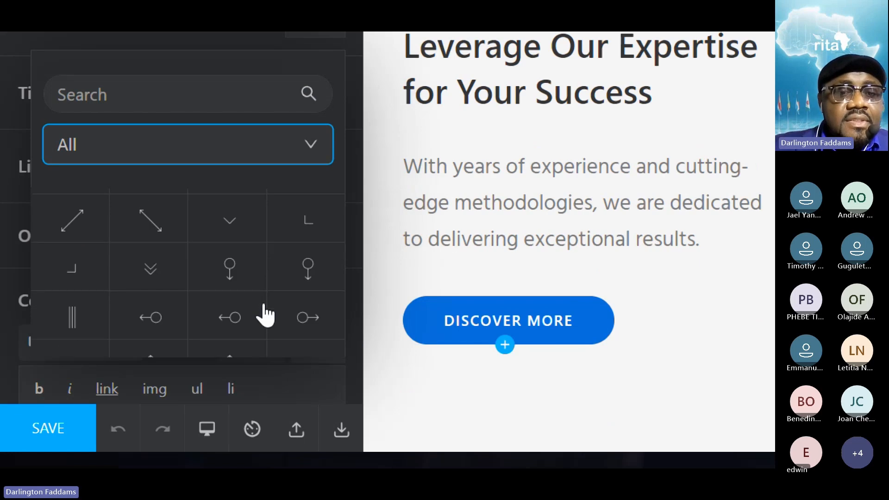
pyautogui.scroll(-10, 265, 316)
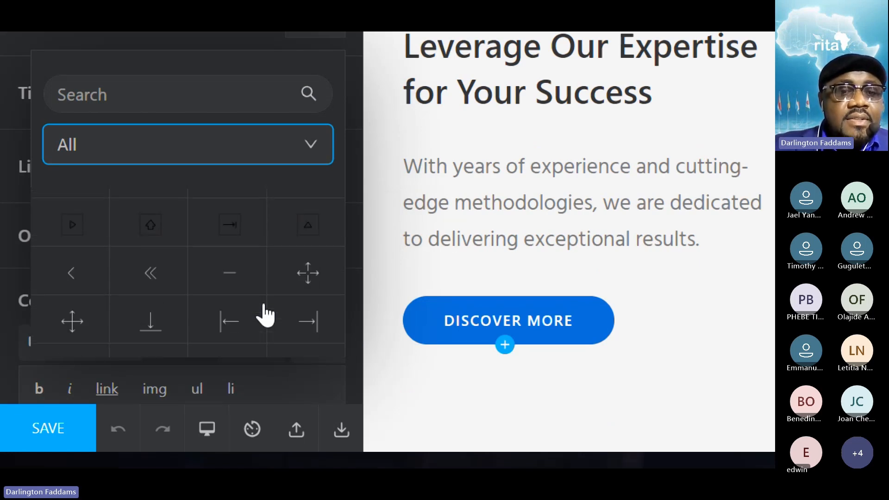
pyautogui.scroll(-10, 265, 316)
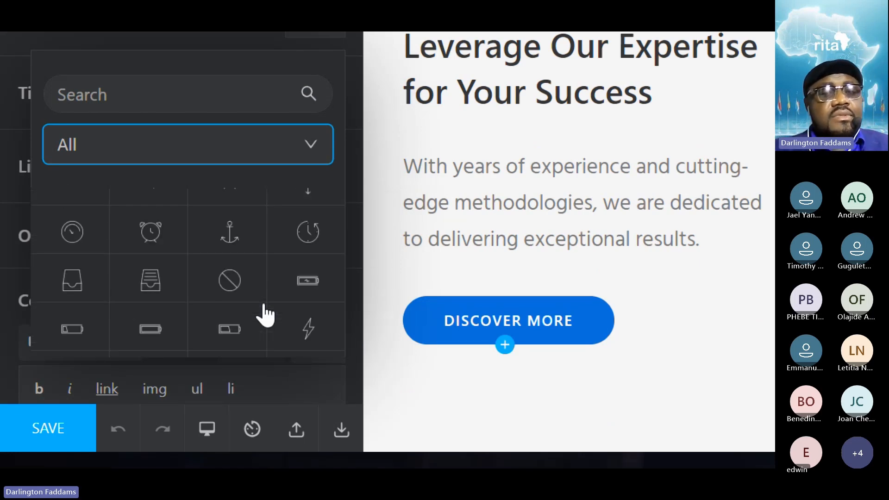
pyautogui.scroll(-10, 265, 317)
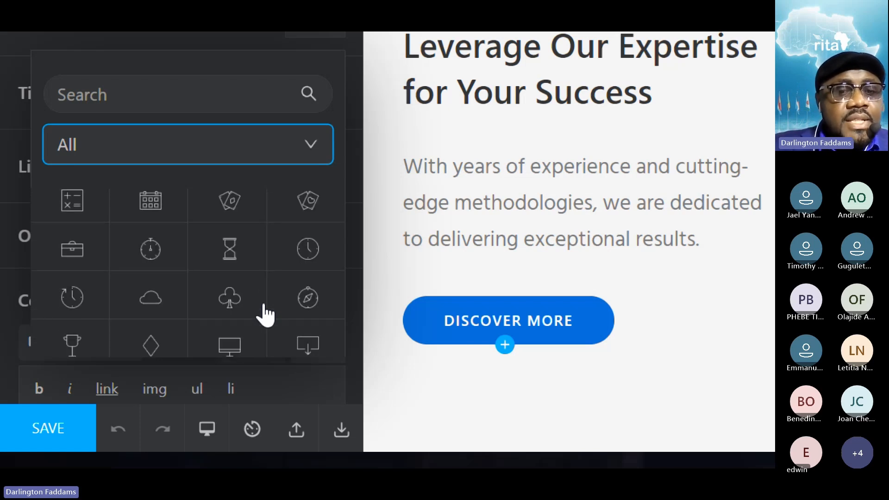
pyautogui.scroll(-10, 265, 316)
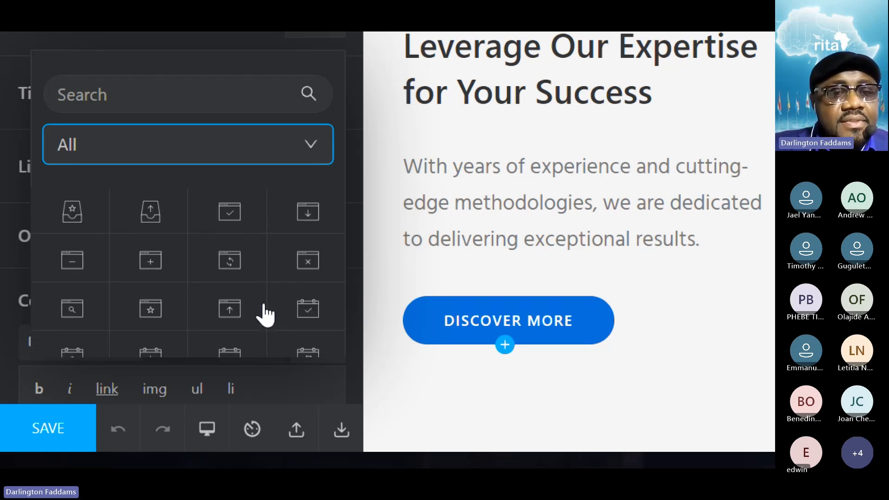
pyautogui.scroll(-10, 266, 316)
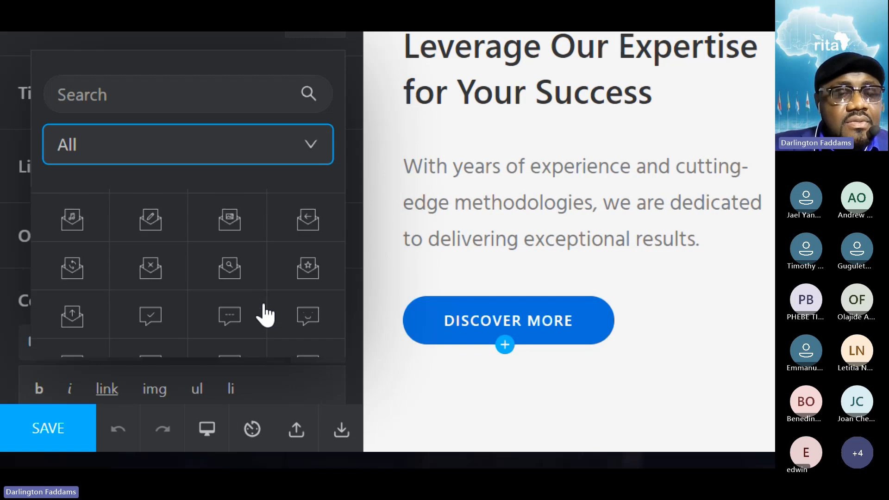
pyautogui.scroll(-10, 266, 316)
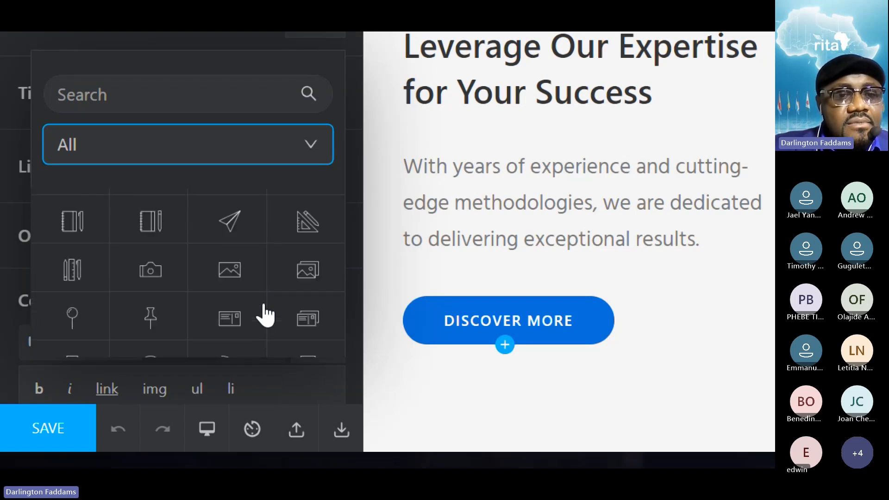
pyautogui.scroll(-3, 266, 316)
pyautogui.scroll(-3, 265, 317)
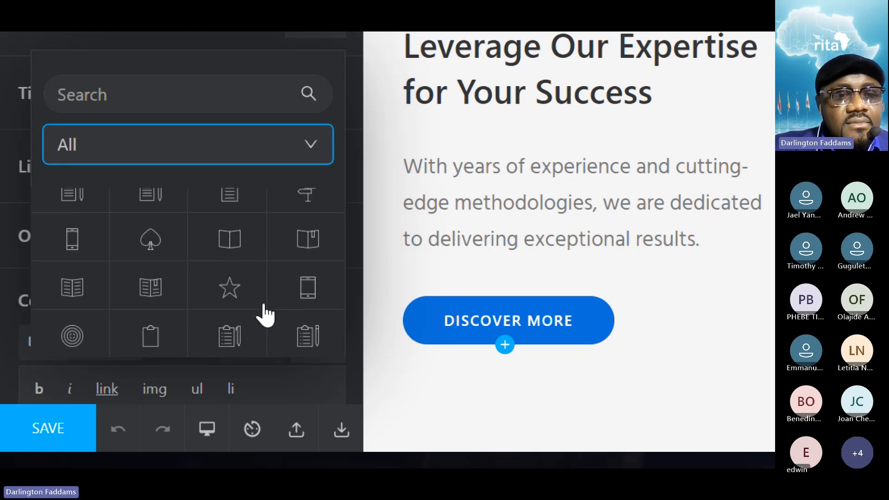
pyautogui.scroll(-10, 266, 316)
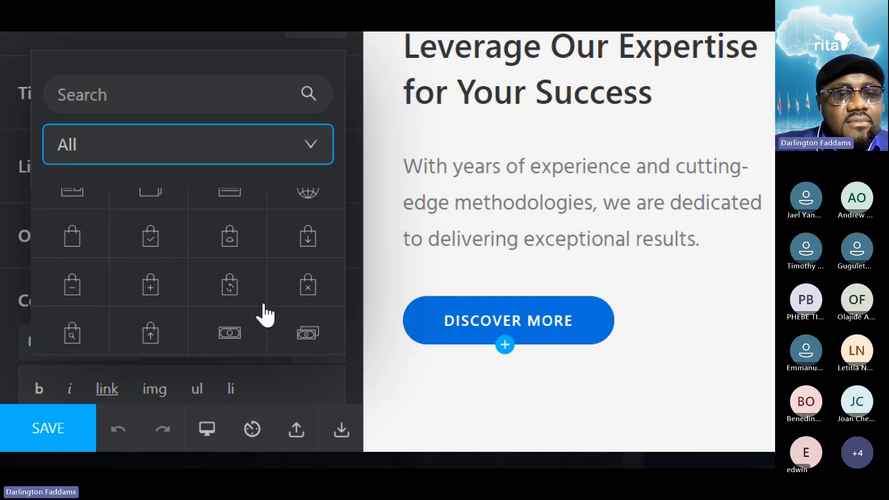
pyautogui.scroll(-10, 266, 316)
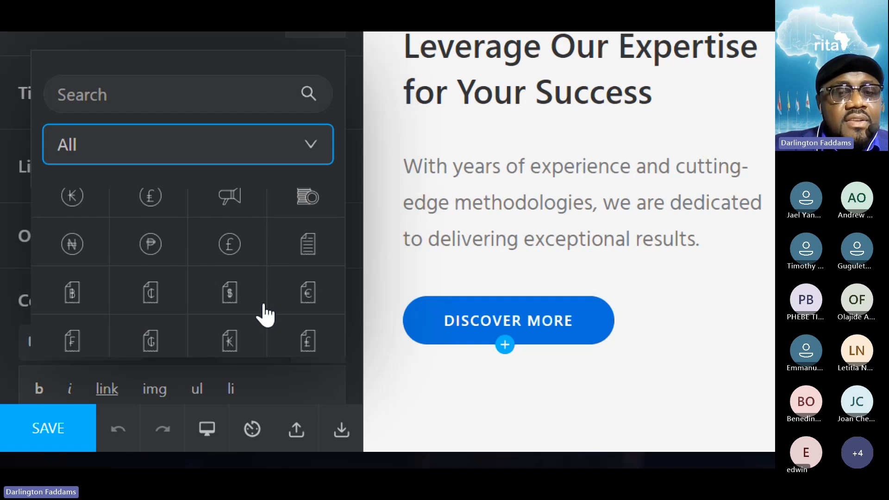
pyautogui.scroll(-10, 265, 316)
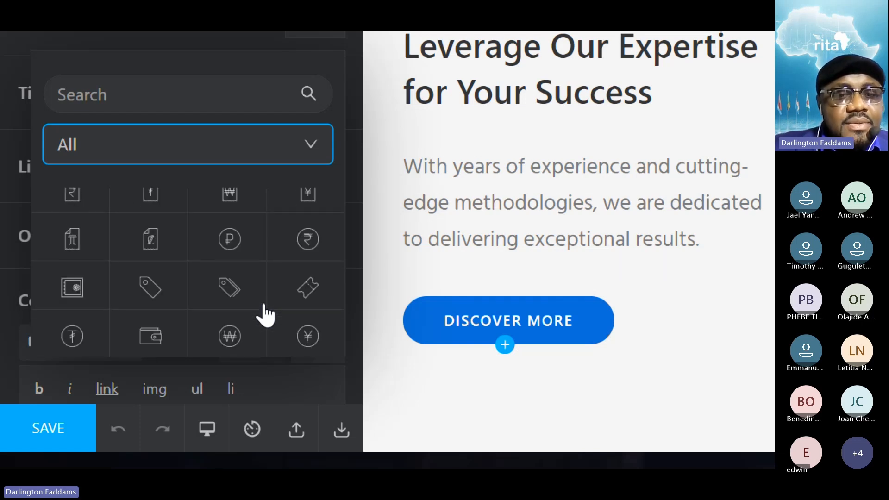
pyautogui.scroll(-10, 265, 316)
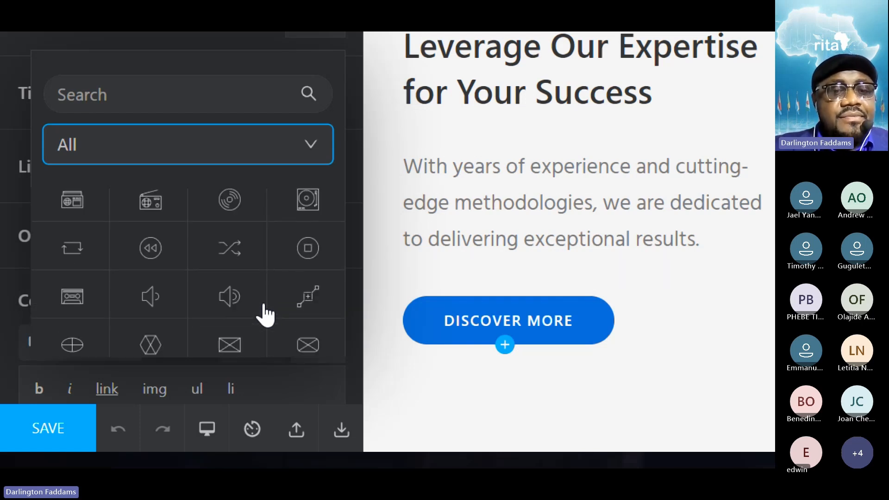
pyautogui.scroll(-10, 266, 316)
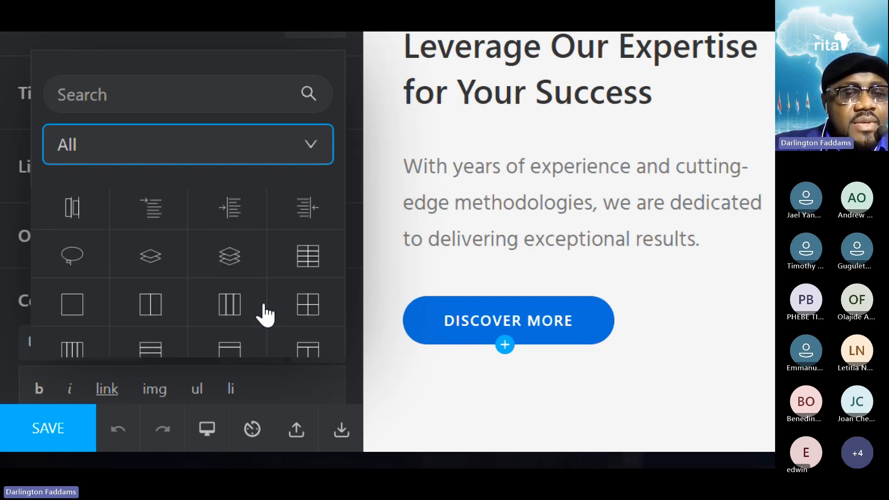
pyautogui.scroll(-10, 265, 316)
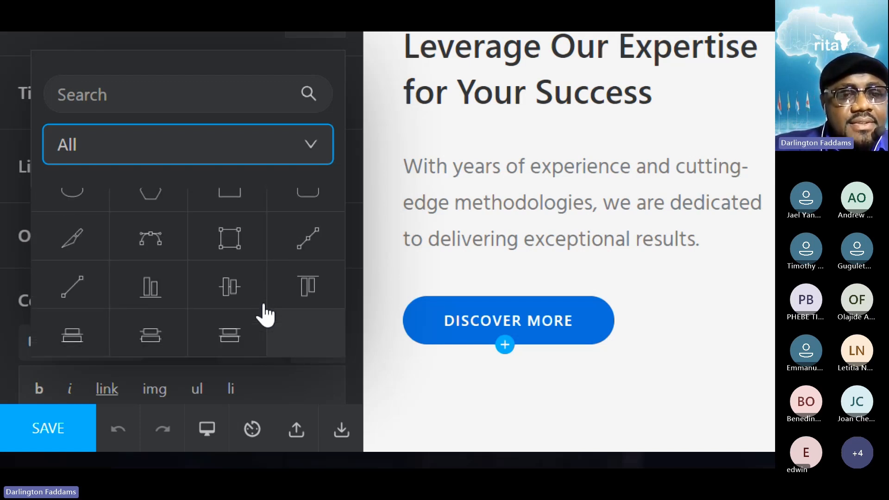
# - Search the icons for "hand", shorten the search to "ha", and try the hammer as the box's icon
pyautogui.click(144, 98)
pyautogui.write('hand')
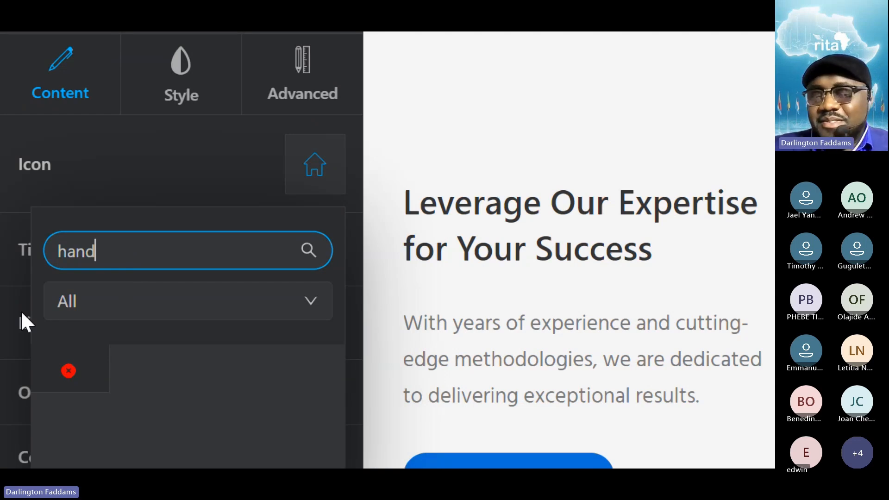
pyautogui.scroll(-3, 228, 461)
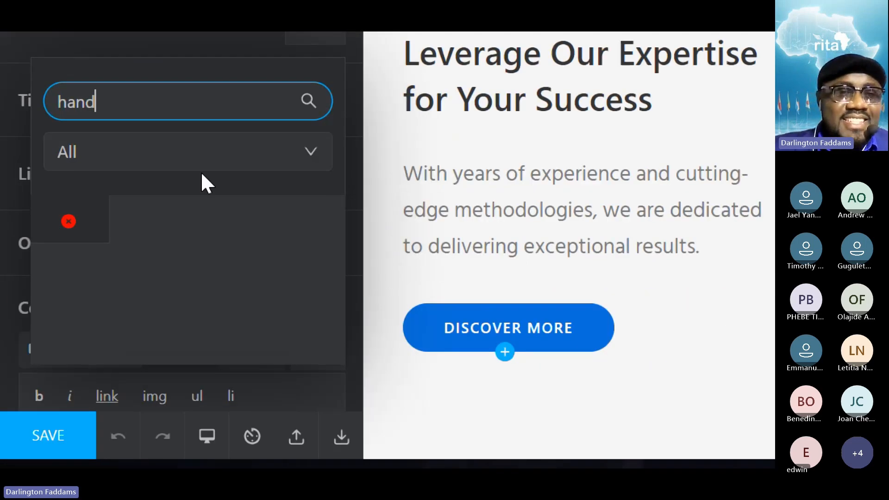
pyautogui.press('BackSpace')
pyautogui.press('BackSpace')
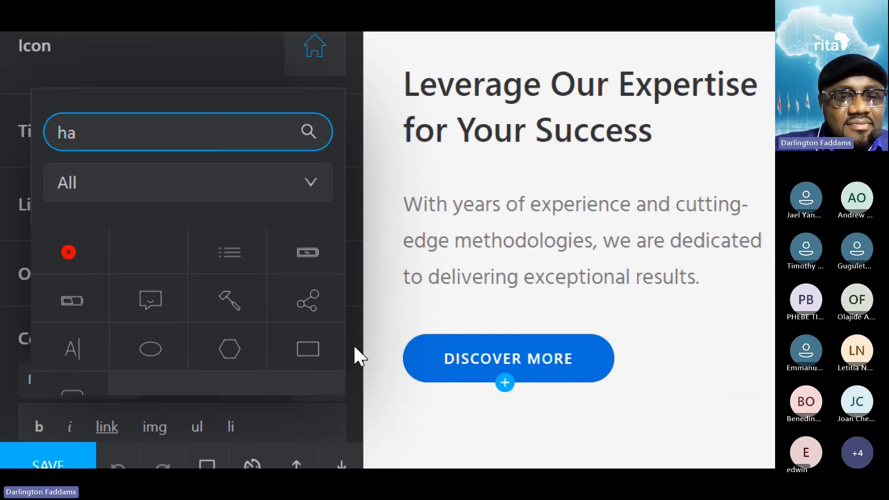
pyautogui.click(217, 311)
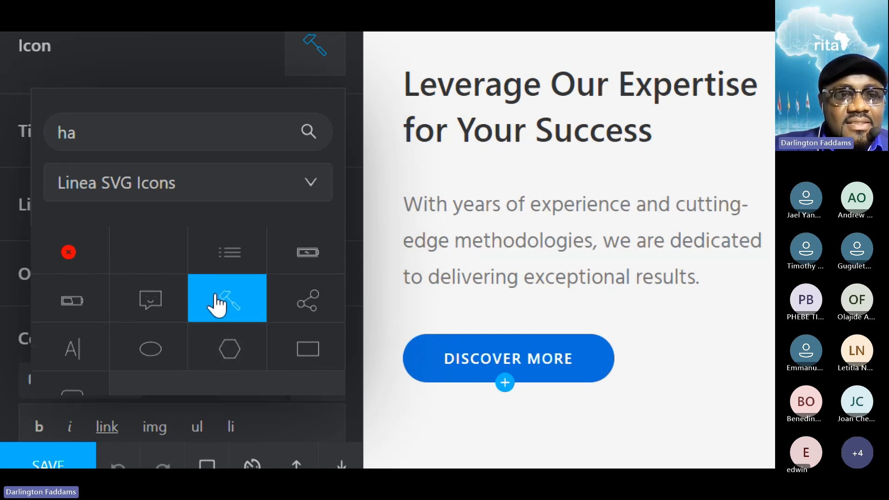
# - Search the icons for "su" and set the overlapping squares as the box's icon
pyautogui.doubleClick(139, 125)
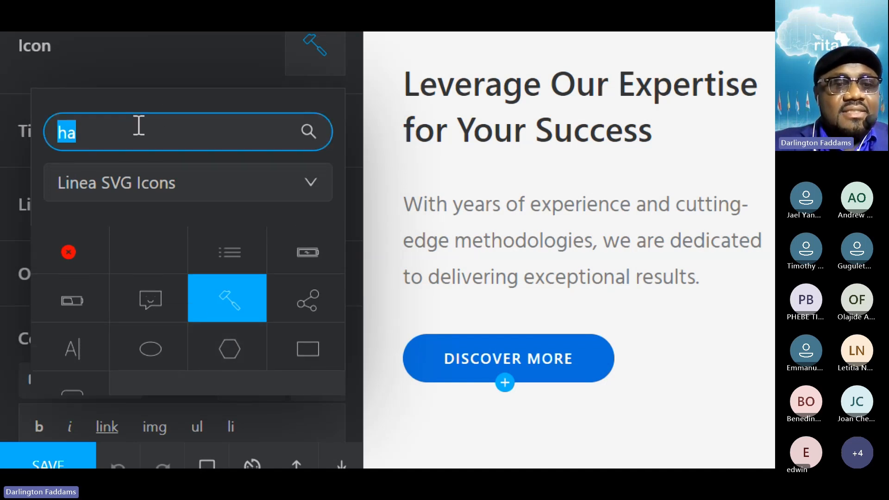
pyautogui.write('su')
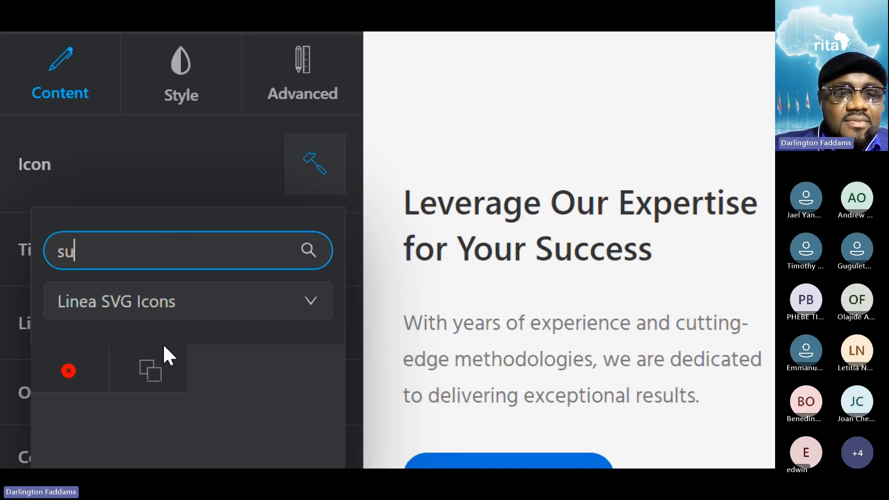
pyautogui.click(150, 381)
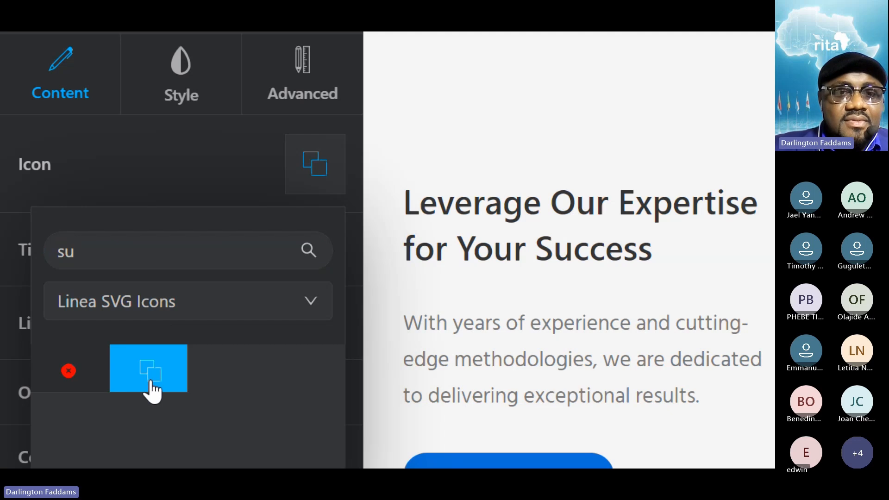
# - Replace the icon search for the "We Care About Your Business" box with "h" and show All icon sets
pyautogui.click(158, 243)
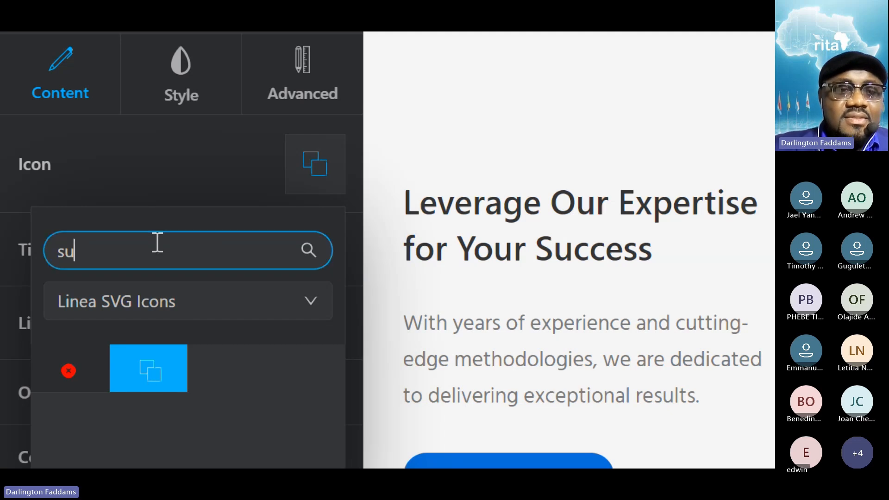
pyautogui.press('BackSpace')
pyautogui.press('BackSpace')
pyautogui.write('h')
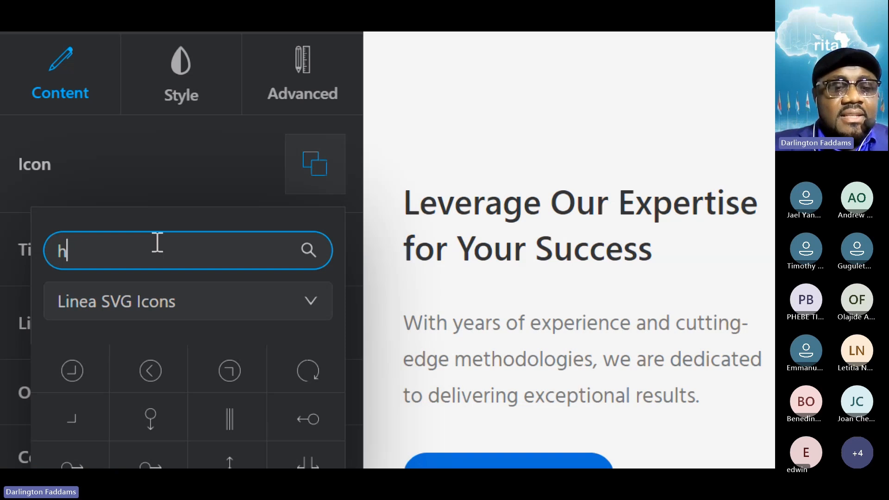
pyautogui.click(311, 256)
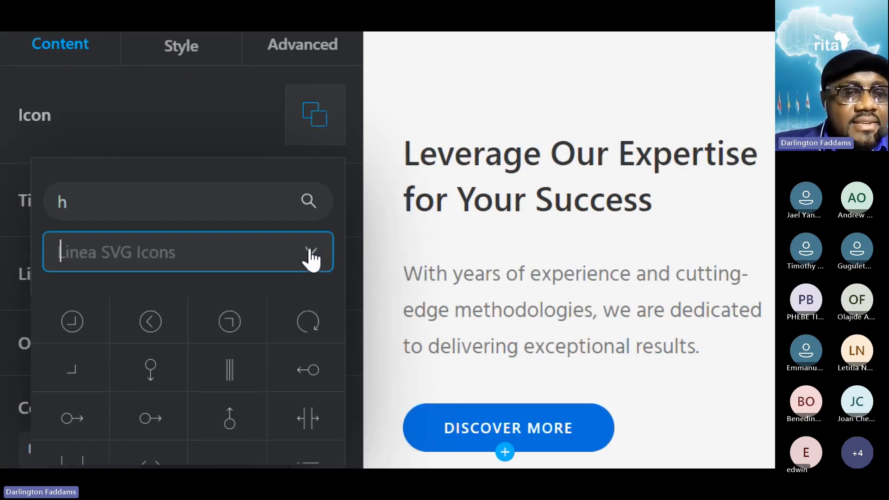
pyautogui.click(225, 303)
# - Look through the icons matching "h" for one that suits the "We Care About Your Business" box
pyautogui.scroll(-5, 230, 447)
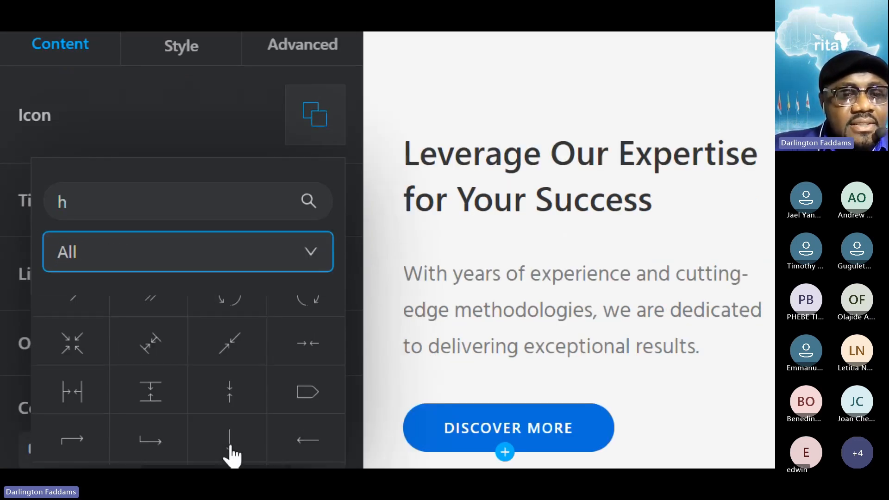
pyautogui.scroll(-10, 231, 456)
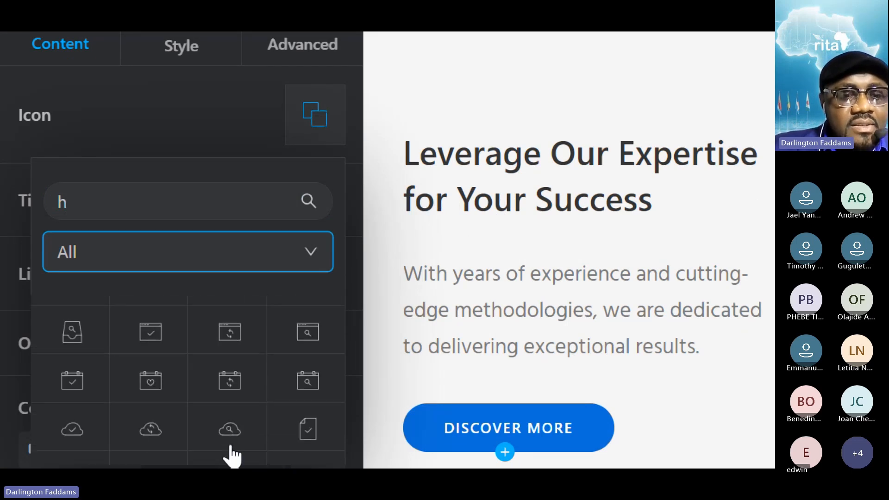
pyautogui.scroll(-3, 293, 347)
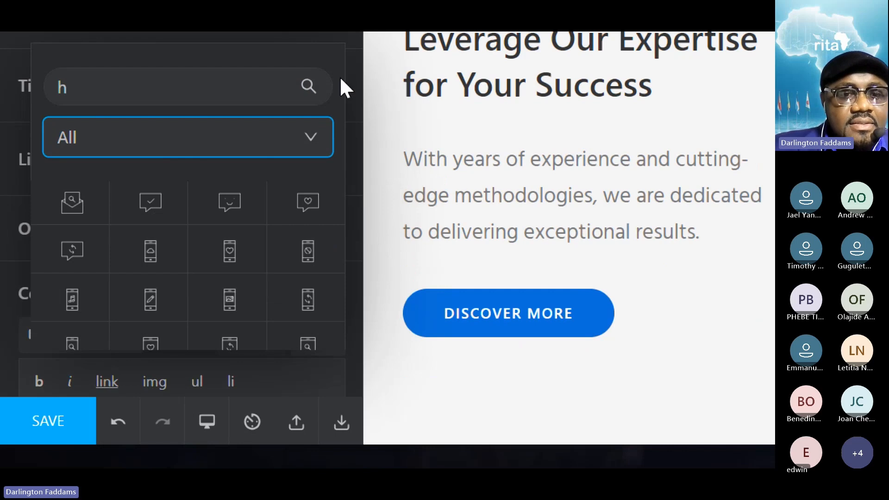
pyautogui.scroll(-2, 301, 297)
pyautogui.scroll(3, 302, 292)
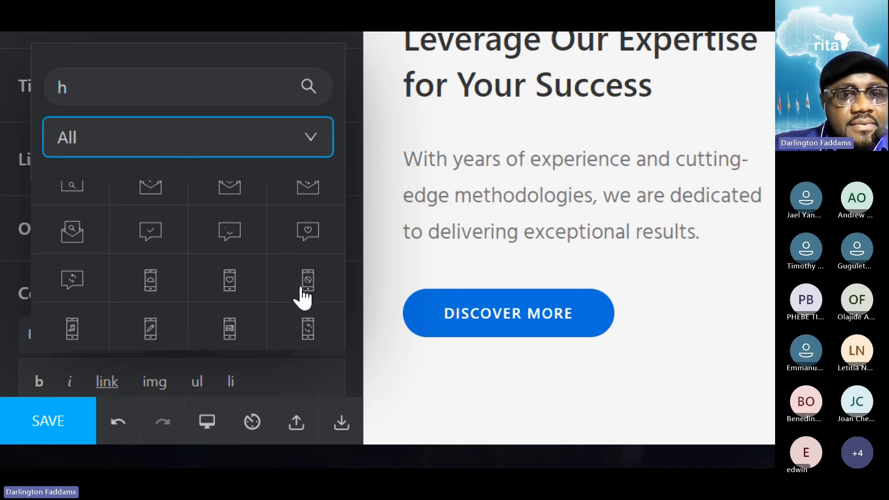
pyautogui.scroll(1, 302, 297)
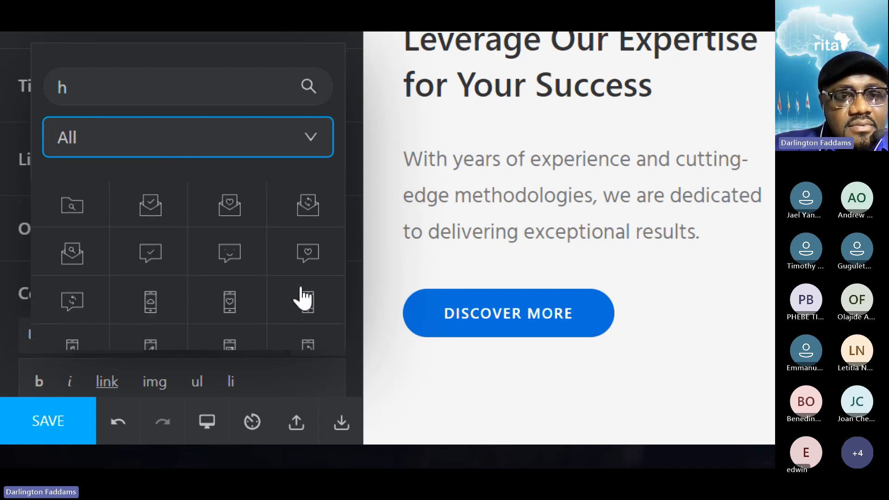
pyautogui.scroll(-1, 303, 299)
pyautogui.scroll(2, 304, 298)
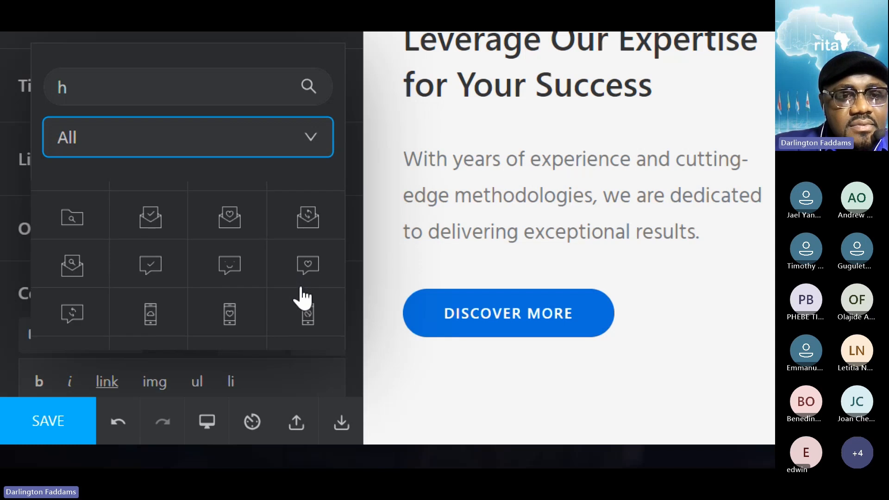
pyautogui.scroll(-4, 302, 299)
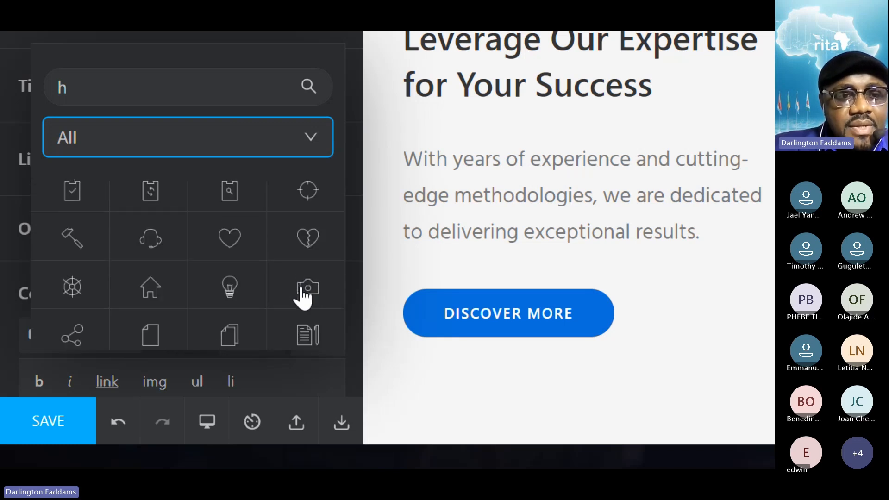
pyautogui.scroll(-1, 302, 296)
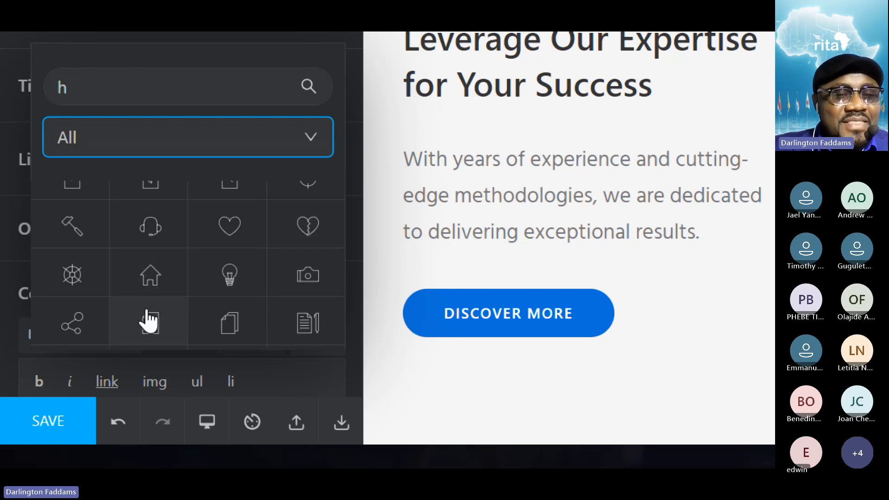
pyautogui.scroll(-2, 147, 319)
pyautogui.scroll(-3, 148, 320)
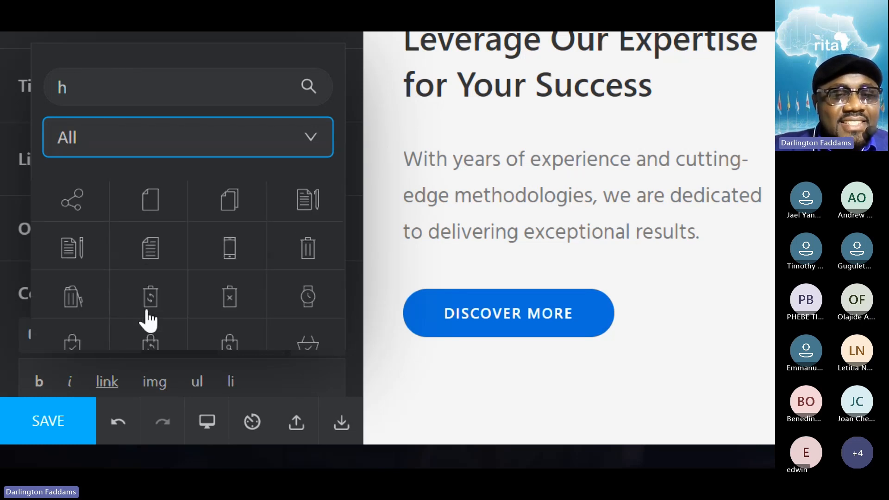
pyautogui.scroll(-2, 148, 319)
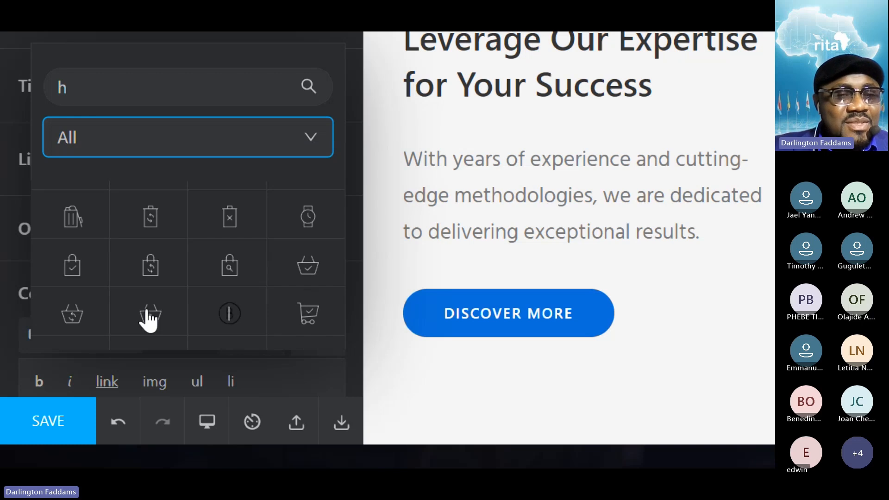
pyautogui.scroll(-3, 148, 320)
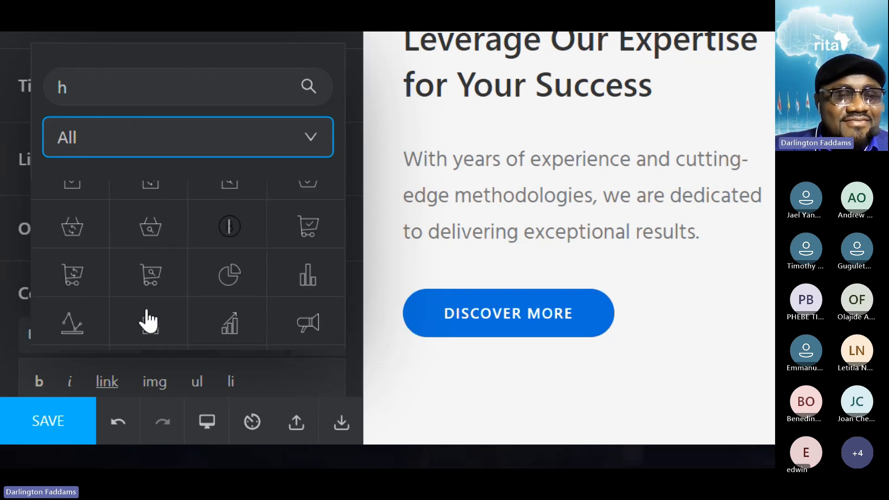
pyautogui.scroll(-2, 148, 319)
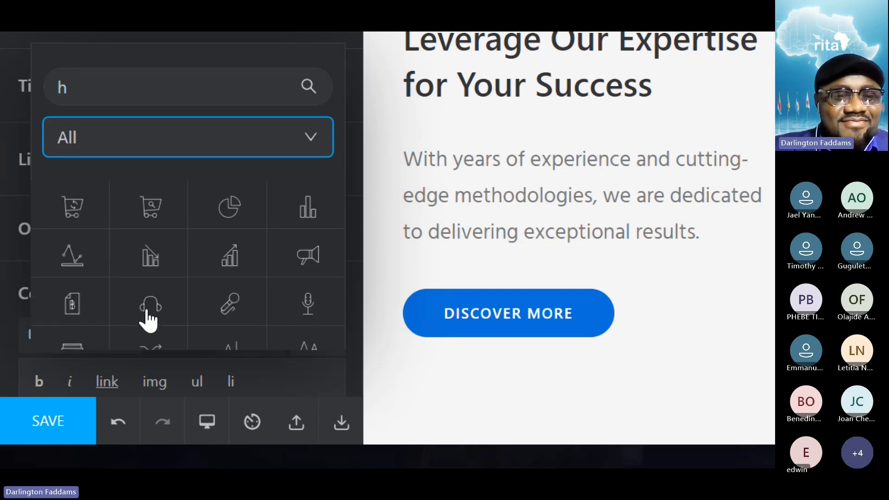
pyautogui.scroll(-4, 148, 319)
pyautogui.scroll(-6, 148, 320)
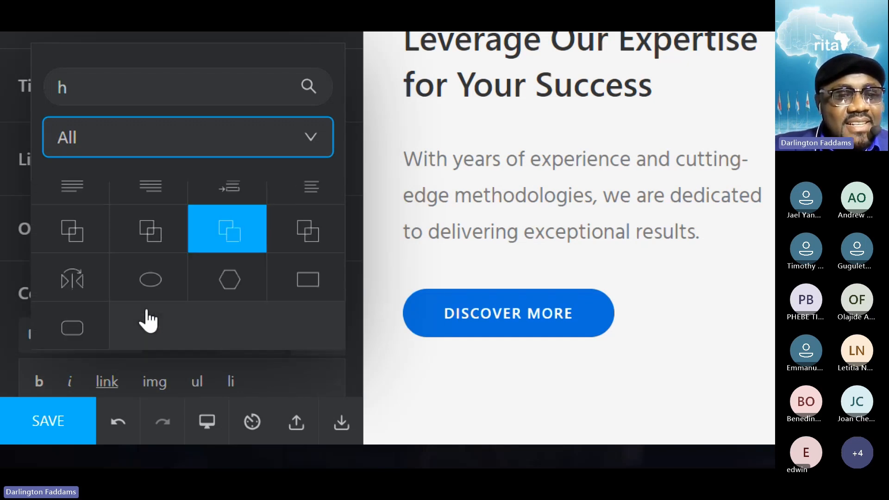
# - Set the rising bar chart with an arrow as the "We Care About Your Business" box's icon and save the page
pyautogui.scroll(3, 148, 319)
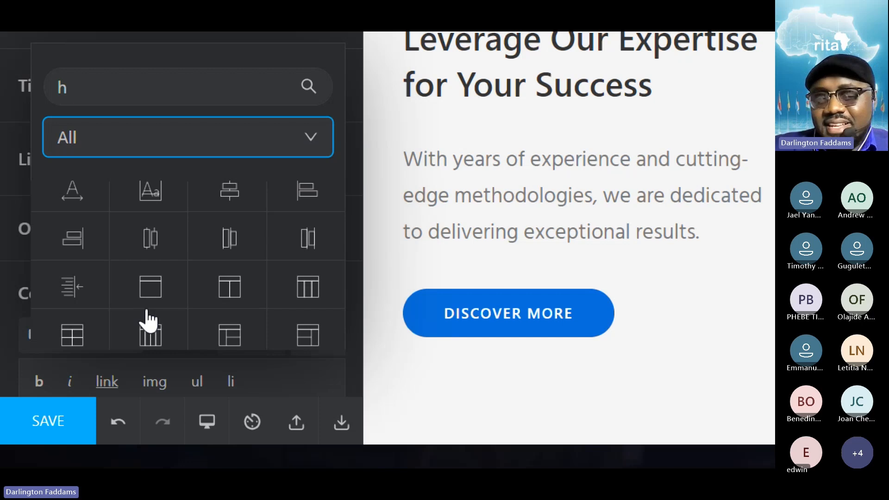
pyautogui.scroll(3, 148, 319)
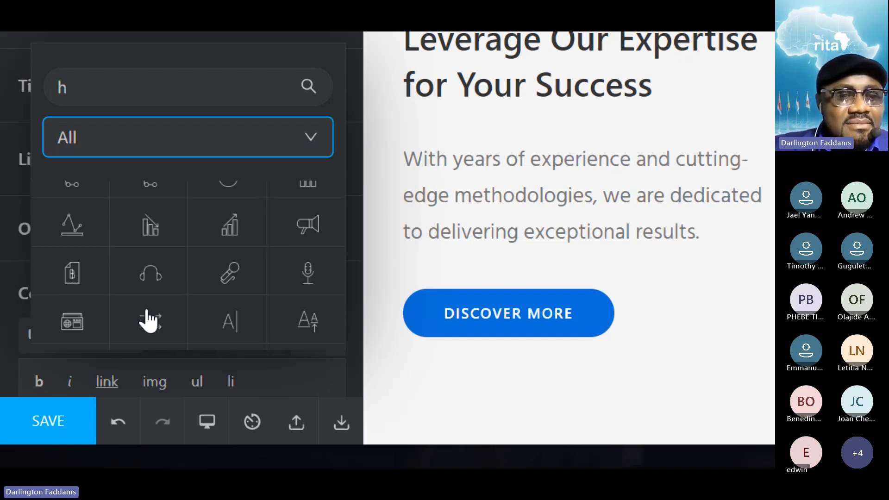
pyautogui.scroll(1, 148, 320)
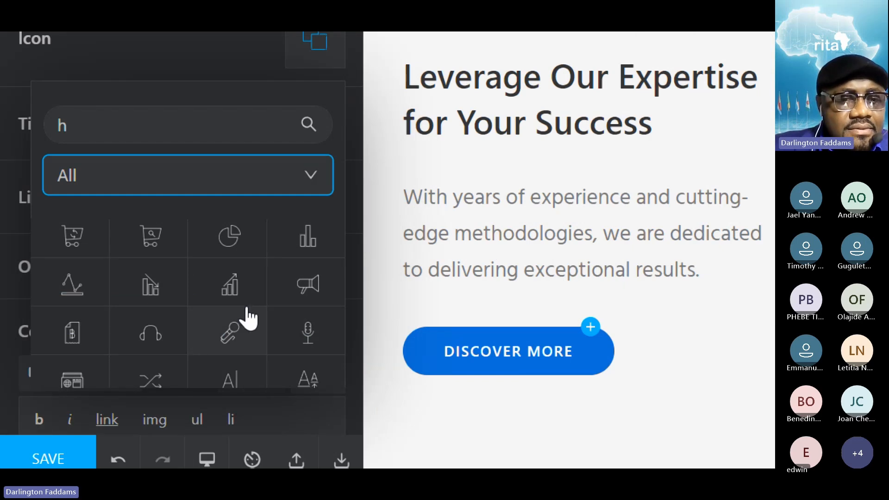
pyautogui.click(230, 290)
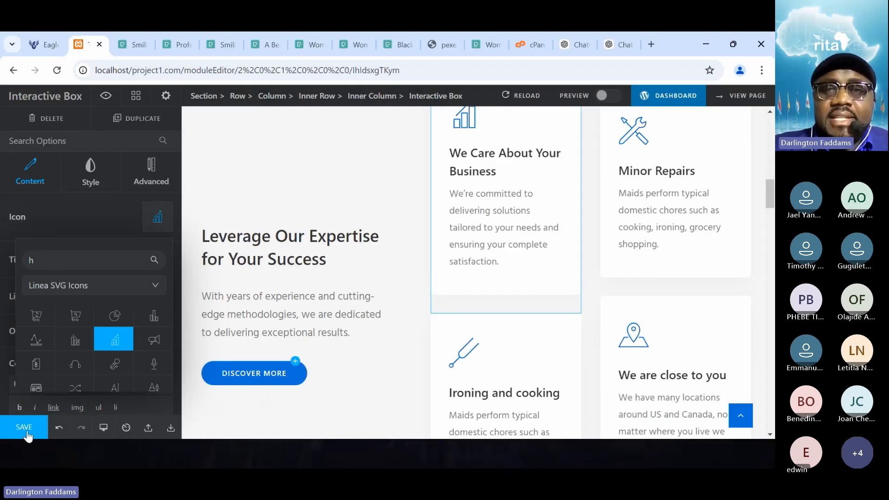
pyautogui.click(24, 428)
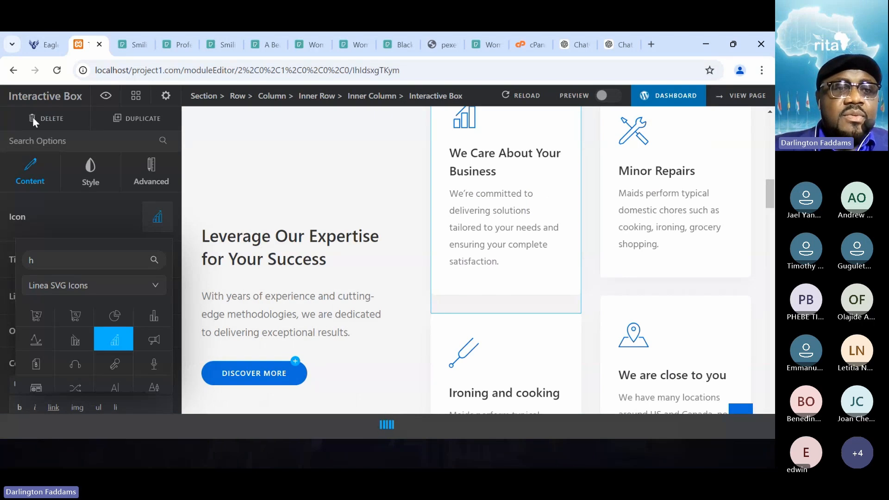
# - Reload the live localhost/project1.com home page and check the "We Care About Your Business" card and its neighbours
pyautogui.click(37, 45)
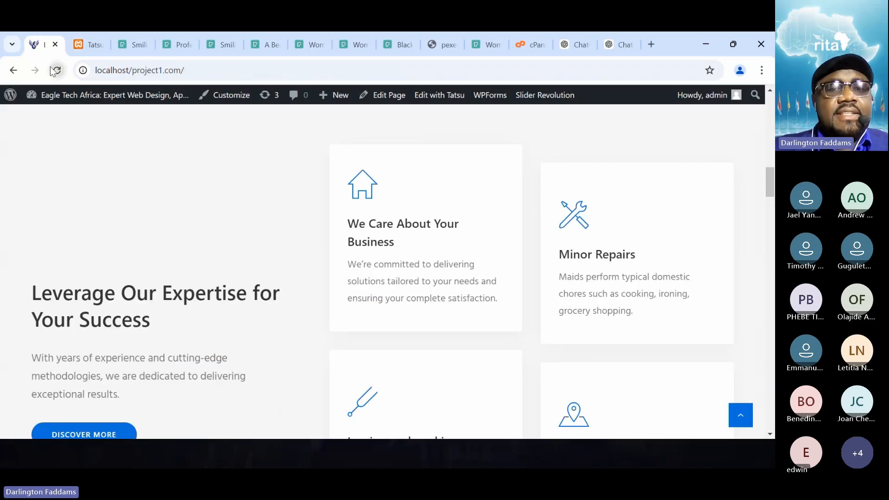
pyautogui.click(57, 70)
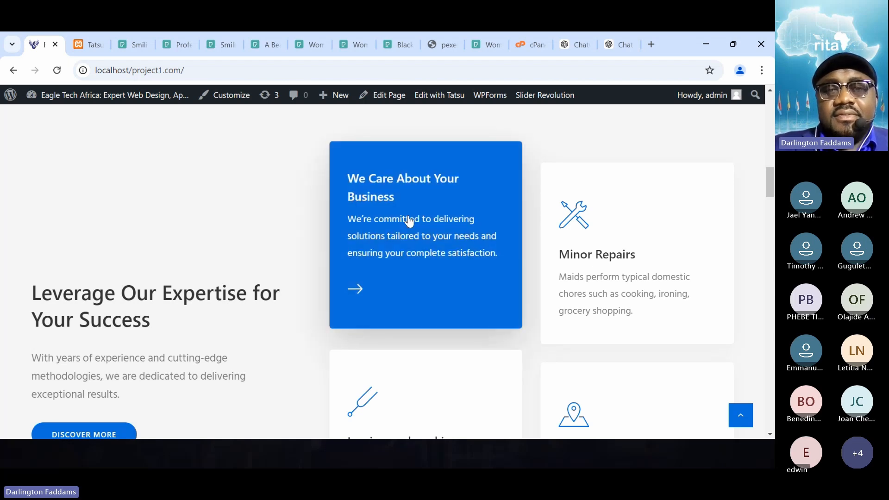
pyautogui.scroll(-1, 246, 242)
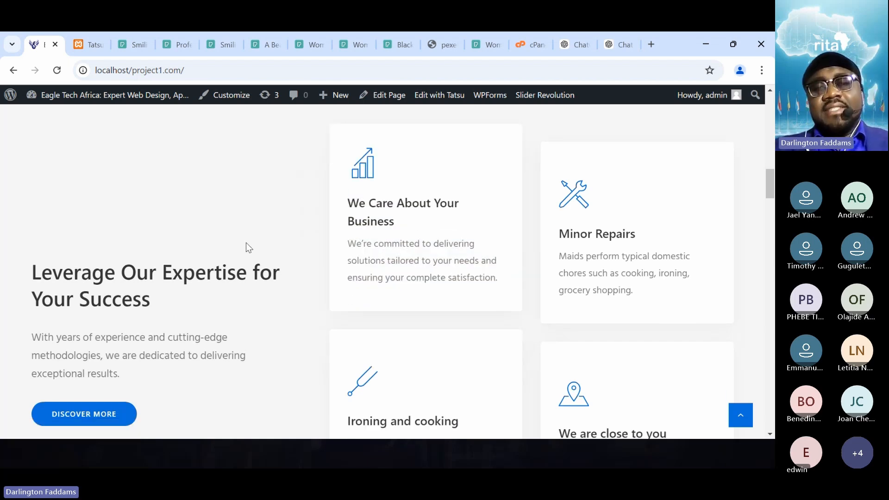
pyautogui.scroll(-1, 246, 243)
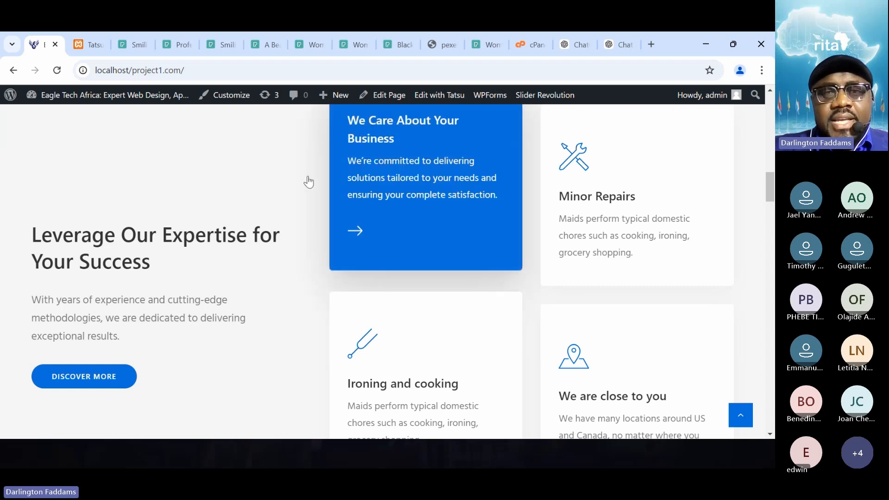
pyautogui.scroll(-2, 184, 222)
pyautogui.scroll(3, 184, 220)
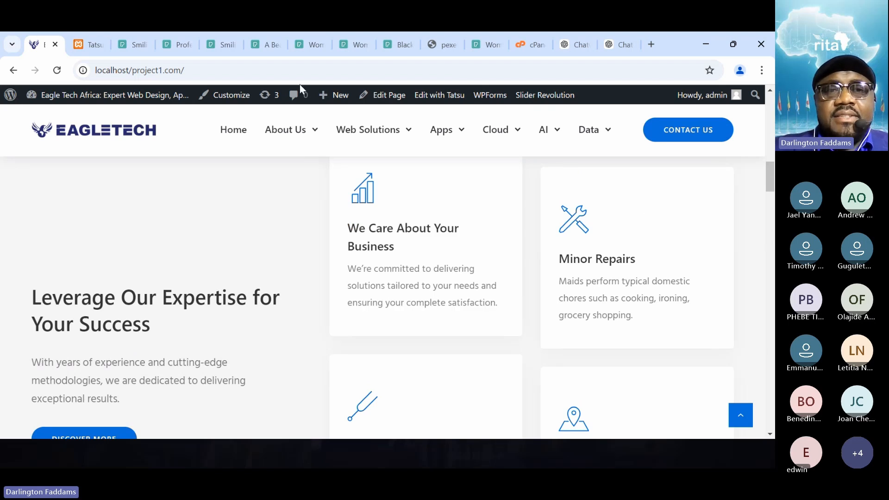
# - Open the original site at localhost/eagletechafrica.com in a new browser tab
pyautogui.click(659, 43)
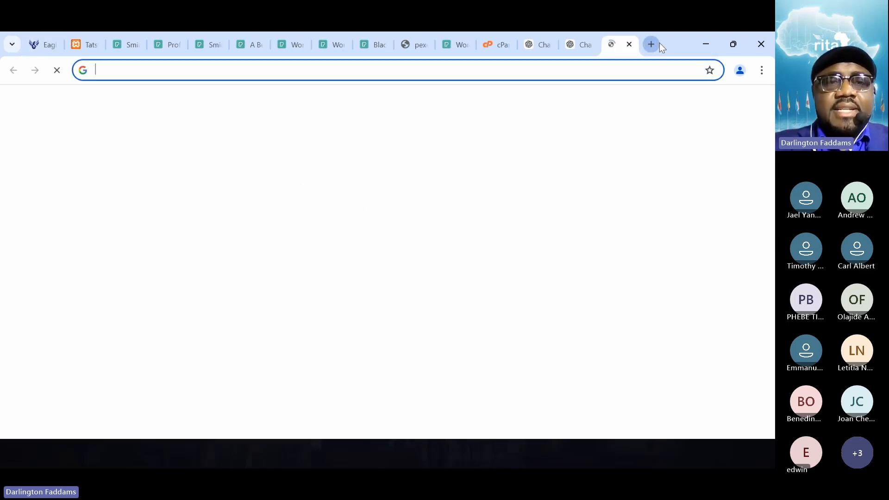
pyautogui.write('localhost/project1.com')
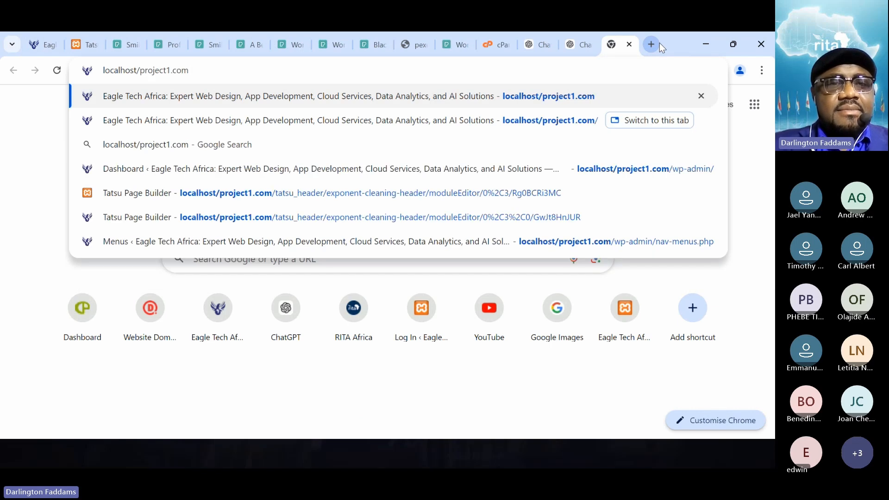
pyautogui.hotkey('ctrl', 'shift', 'Left')
pyautogui.write('e')
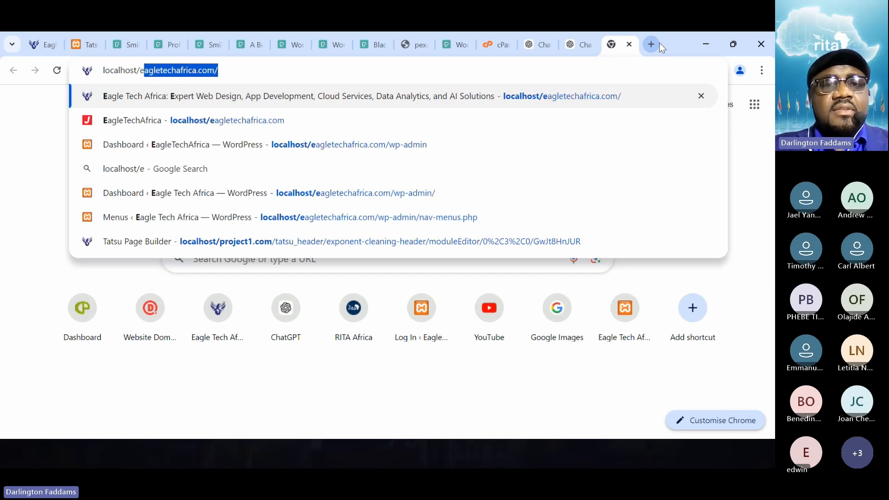
pyautogui.press('Return')
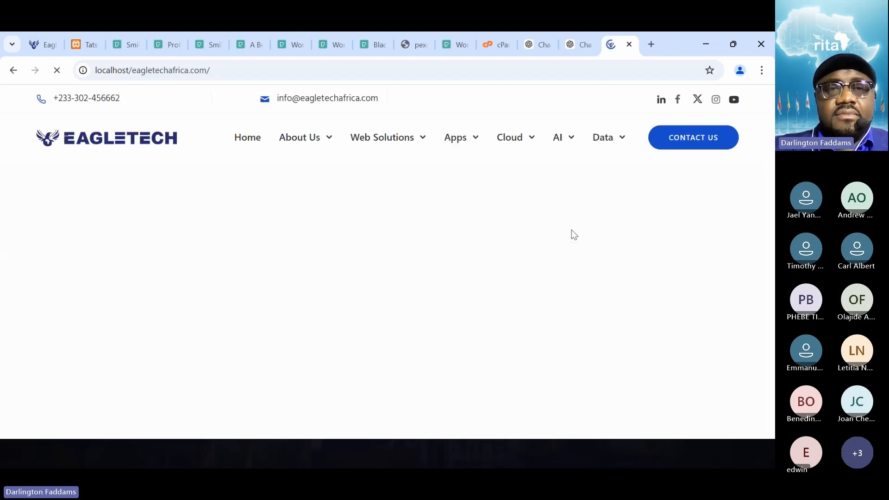
# - Compare the original site's "We care about your house" card section with the customized cards on the project1.com home page
pyautogui.scroll(-15, 572, 230)
pyautogui.scroll(-5, 573, 231)
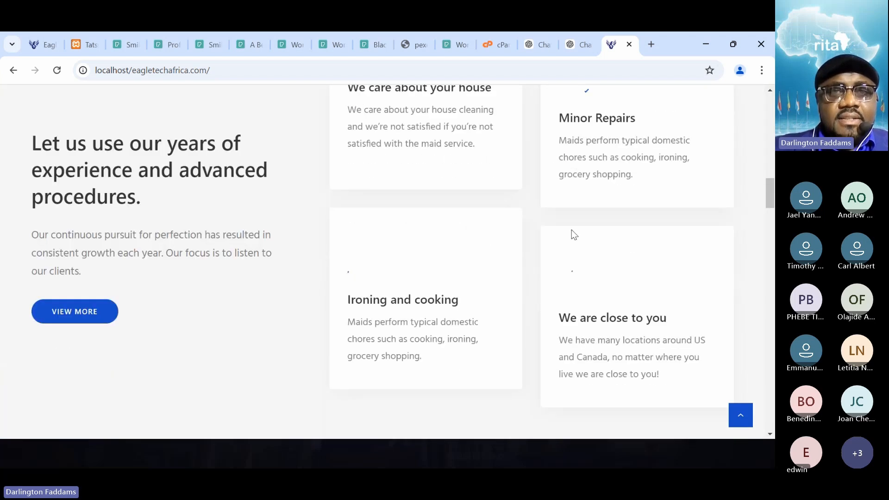
pyautogui.scroll(4, 526, 282)
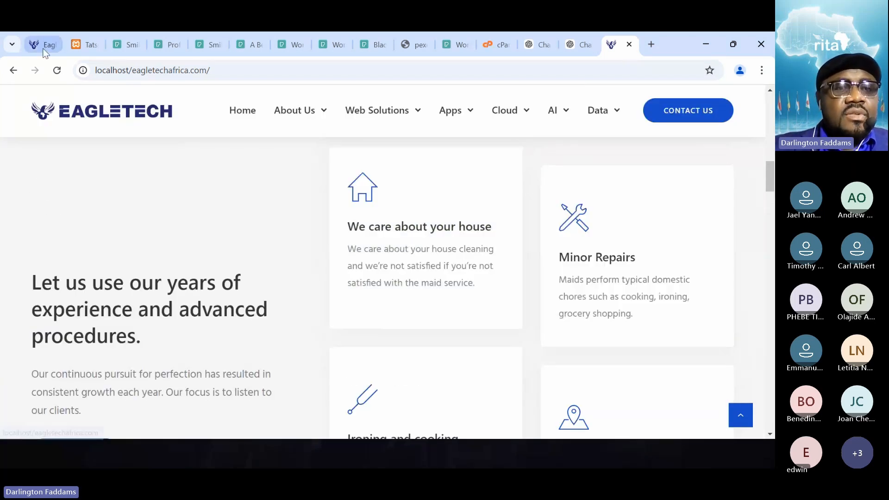
pyautogui.click(44, 50)
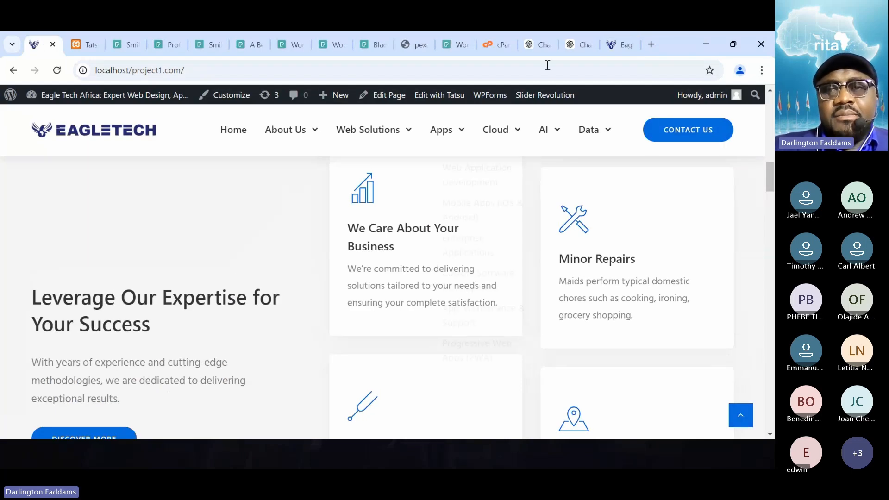
pyautogui.click(616, 46)
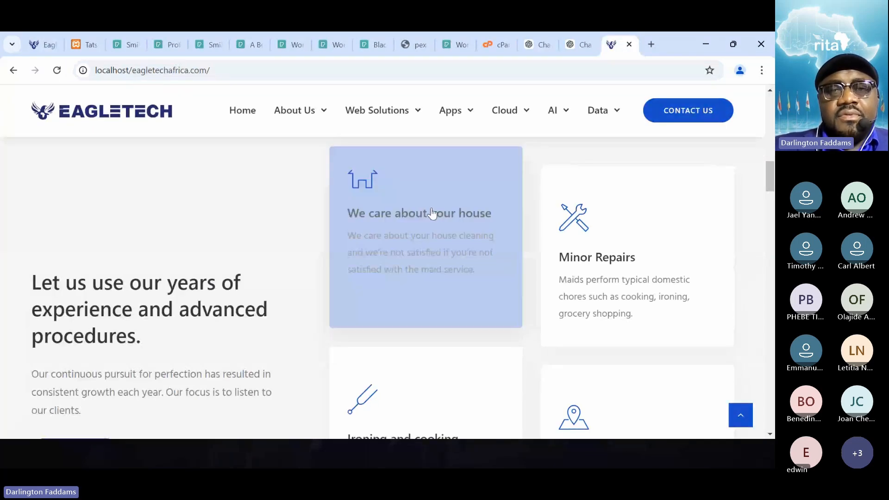
pyautogui.click(34, 45)
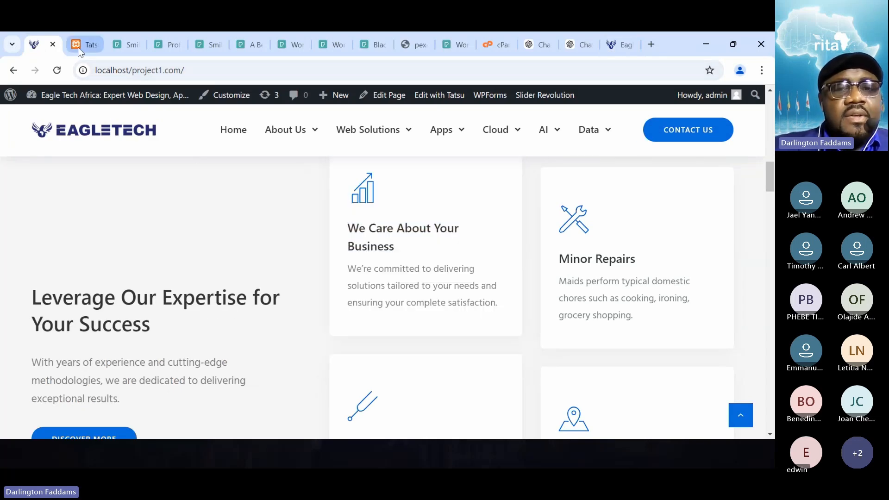
# - Return to the page editor, close the icon picker and lowercase "care" and "about" in the business box's title
pyautogui.click(78, 46)
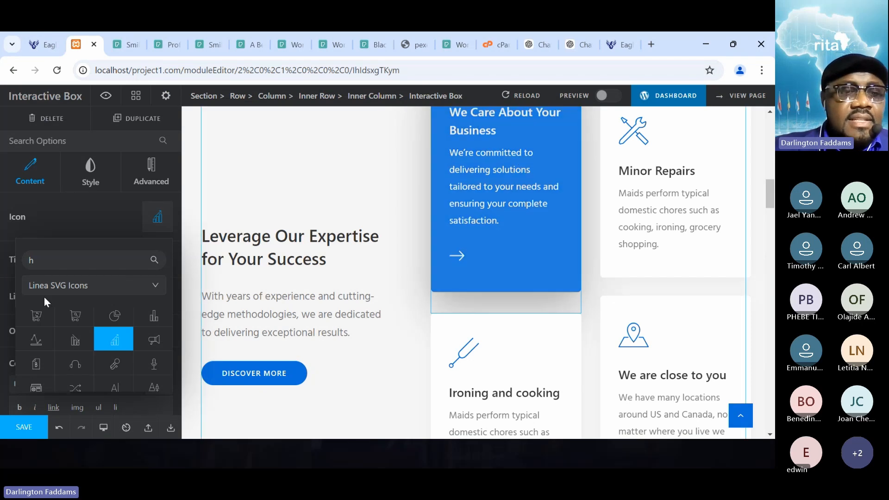
pyautogui.click(62, 223)
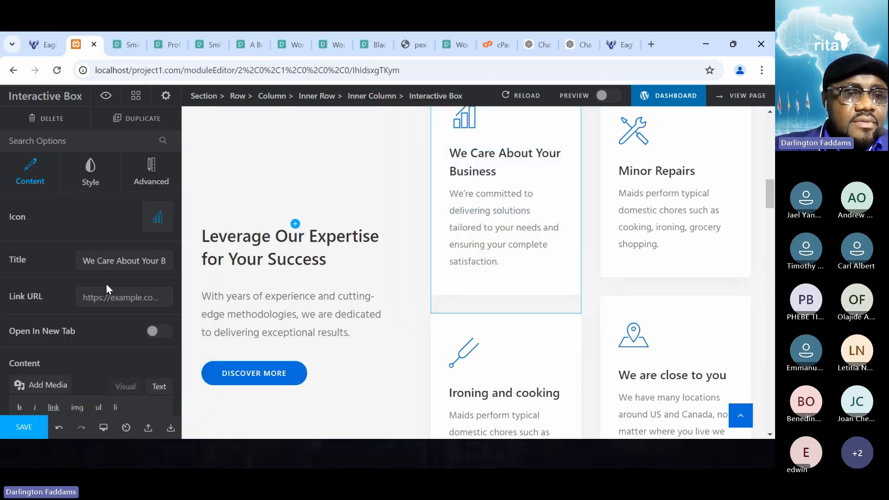
pyautogui.click(106, 261)
pyautogui.hotkey('shift', 'Left')
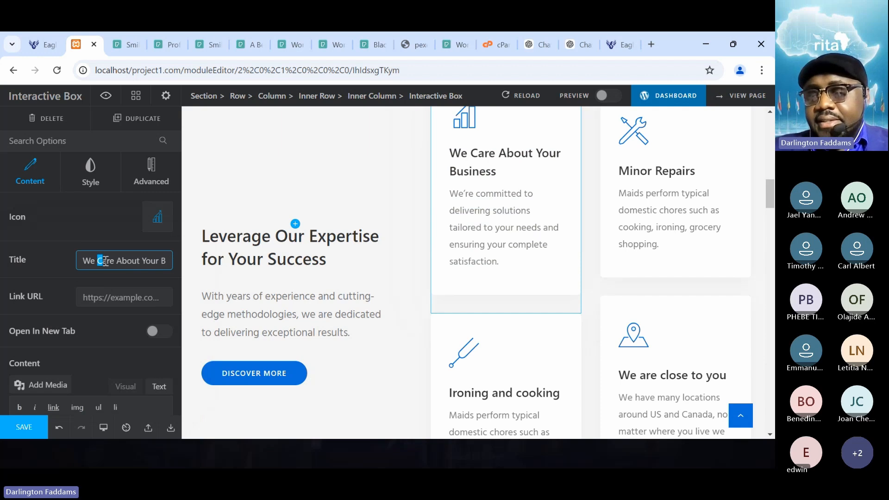
pyautogui.write('c')
pyautogui.press('Right')
pyautogui.press('Right')
pyautogui.press('Right')
pyautogui.press('Right')
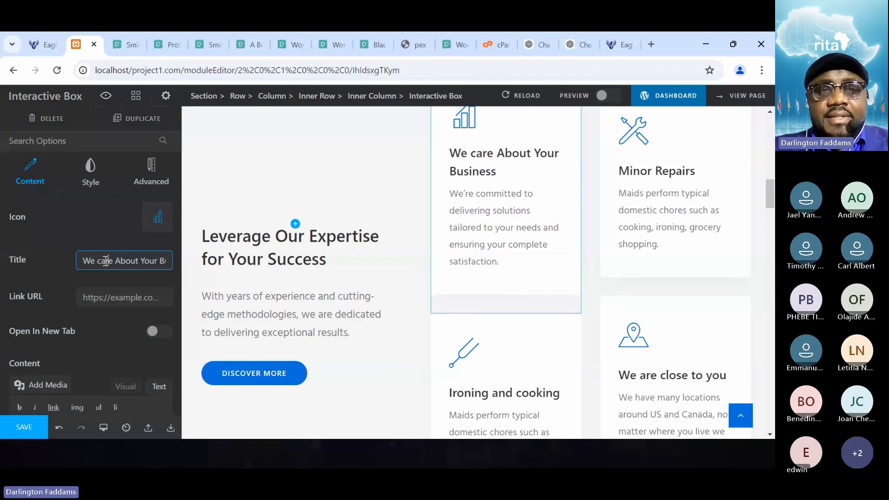
pyautogui.hotkey('shift', 'Right')
pyautogui.write('a')
pyautogui.press('Right')
pyautogui.press('Right')
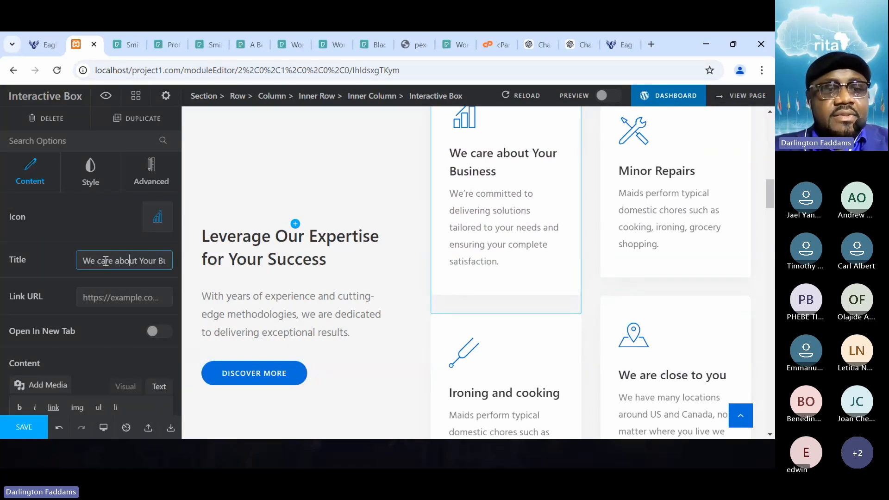
# - Lowercase the rest of the title so it reads "We care about your business", and save the page
pyautogui.hotkey('shift', 'Right')
pyautogui.write('y')
pyautogui.press('Right')
pyautogui.press('Right')
pyautogui.press('Right')
pyautogui.press('Right')
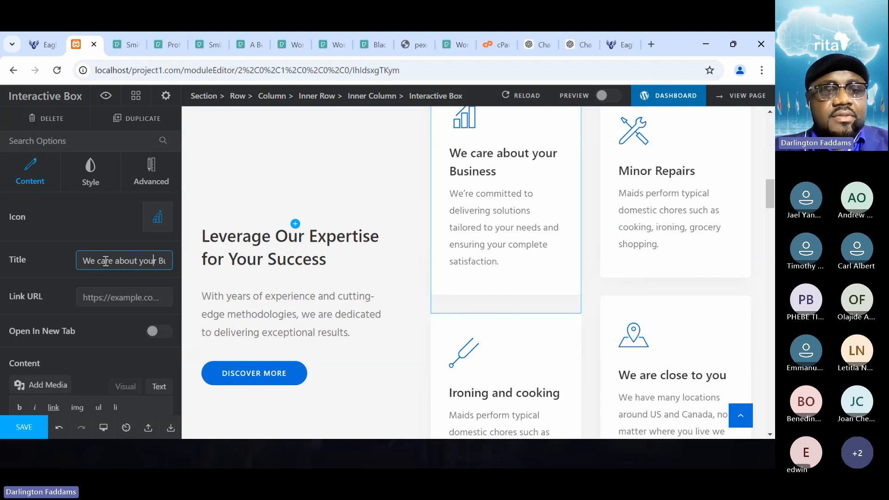
pyautogui.hotkey('shift', 'Right')
pyautogui.write('b')
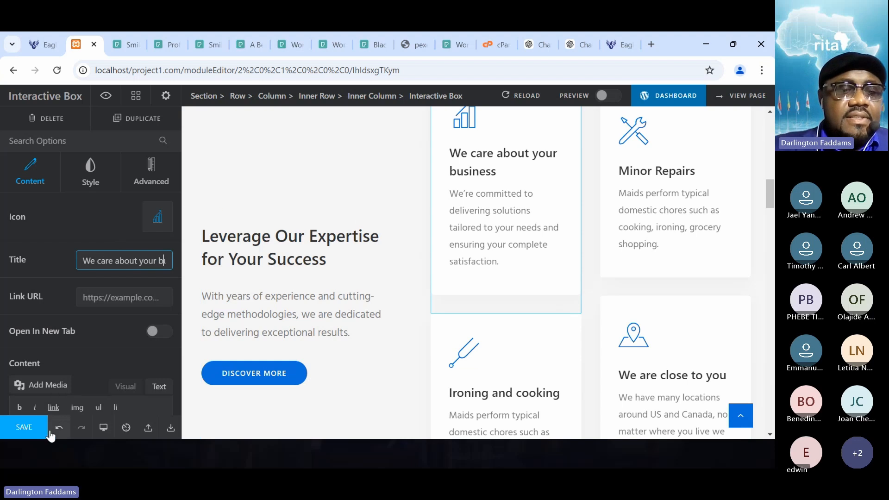
pyautogui.click(31, 431)
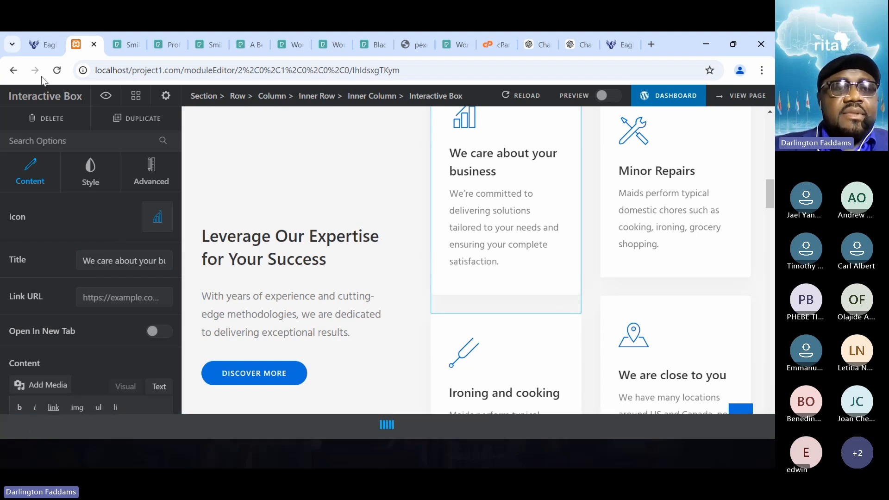
# - Reload the live localhost/project1.com home page and check how the lowercase card title wraps
pyautogui.click(38, 47)
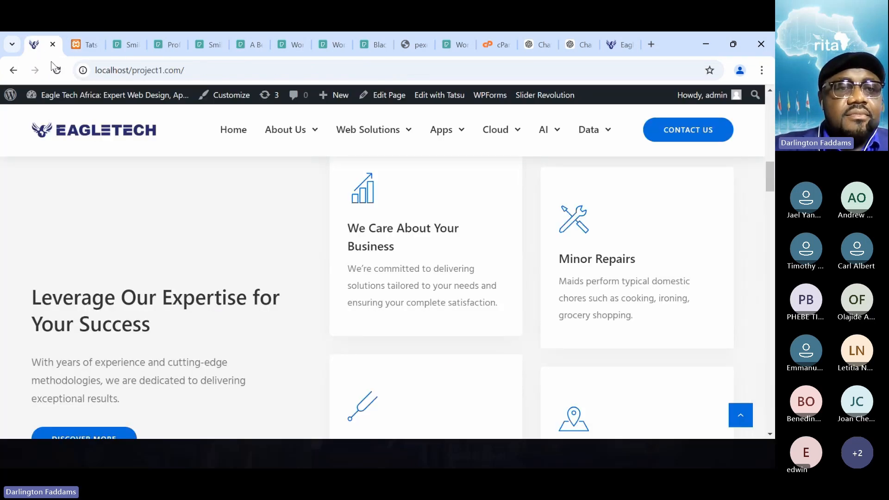
pyautogui.click(85, 44)
pyautogui.click(31, 46)
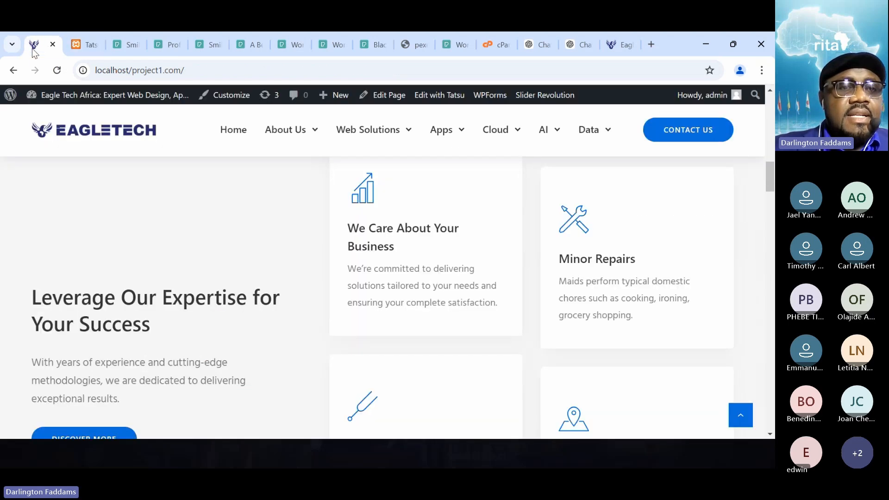
pyautogui.click(56, 71)
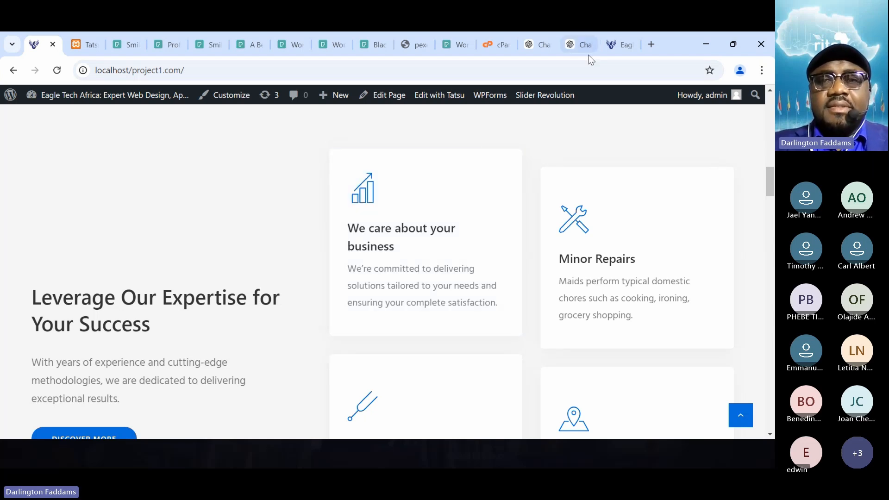
# - Switch to ChatGPT and ask it to shorten the phrase "We Care About Your Business"
pyautogui.click(575, 47)
pyautogui.click(284, 394)
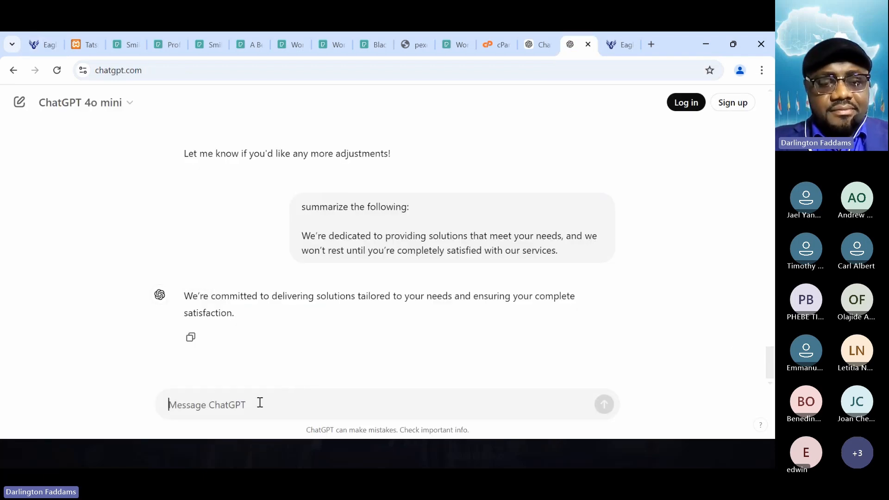
pyautogui.write('please shor')
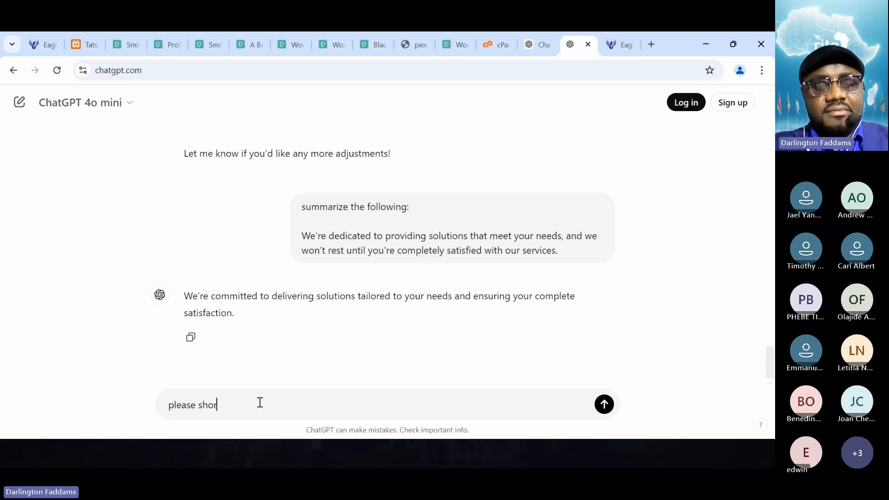
pyautogui.write('ten the following:')
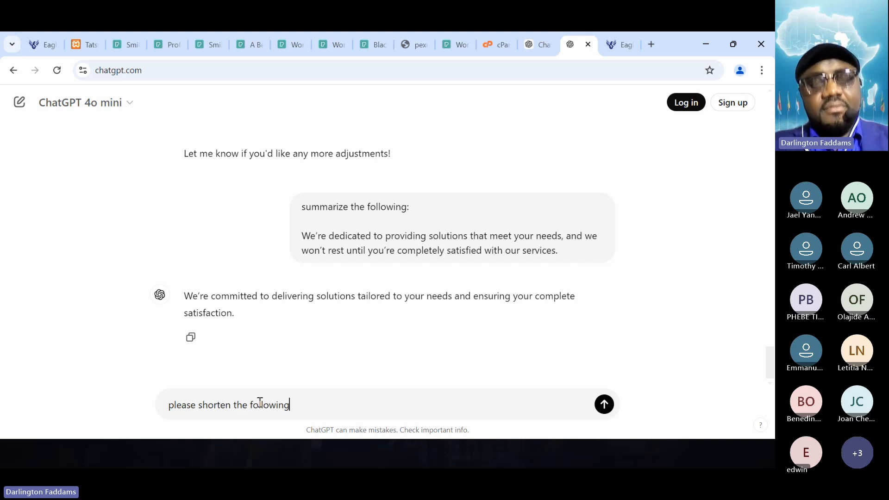
pyautogui.hotkey('shift', 'Return')
pyautogui.hotkey('shift', 'Return')
pyautogui.write('We care')
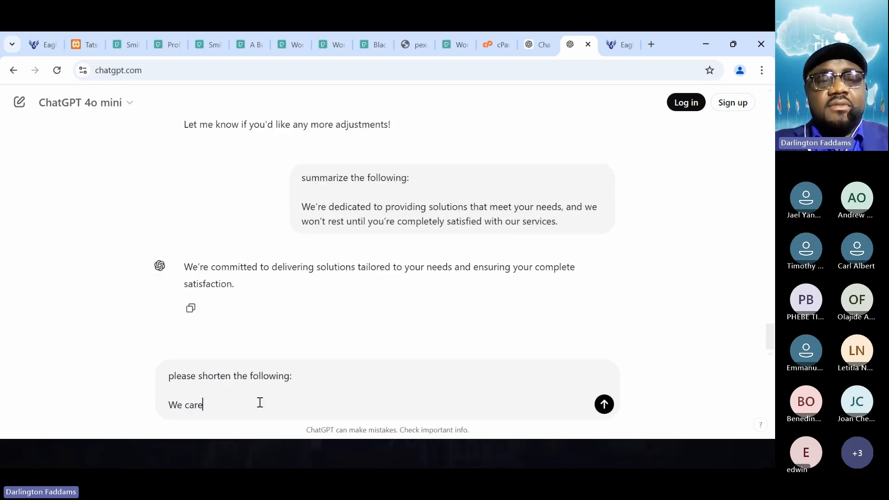
pyautogui.press('BackSpace')
pyautogui.press('BackSpace')
pyautogui.press('BackSpace')
pyautogui.press('BackSpace')
pyautogui.press('BackSpace')
pyautogui.write('Ca')
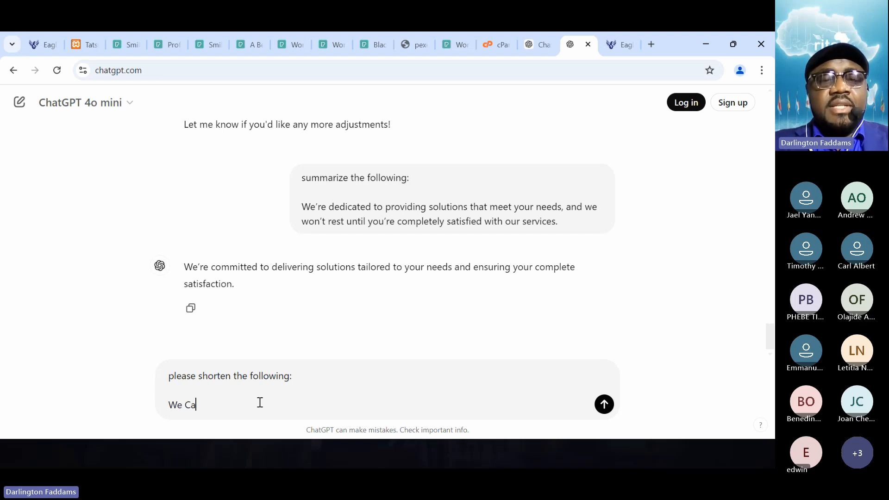
pyautogui.write('re Abbout')
pyautogui.press('BackSpace')
pyautogui.press('BackSpace')
pyautogui.press('BackSpace')
pyautogui.press('BackSpace')
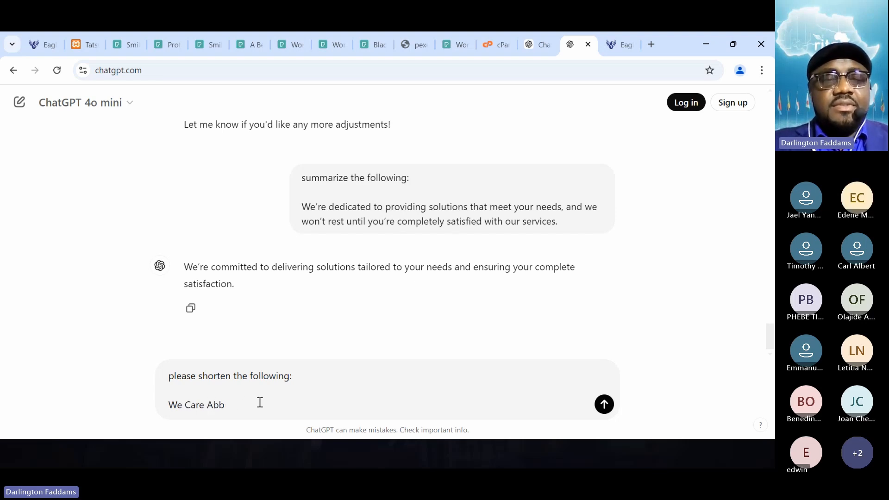
pyautogui.press('BackSpace')
pyautogui.write('out Your Business')
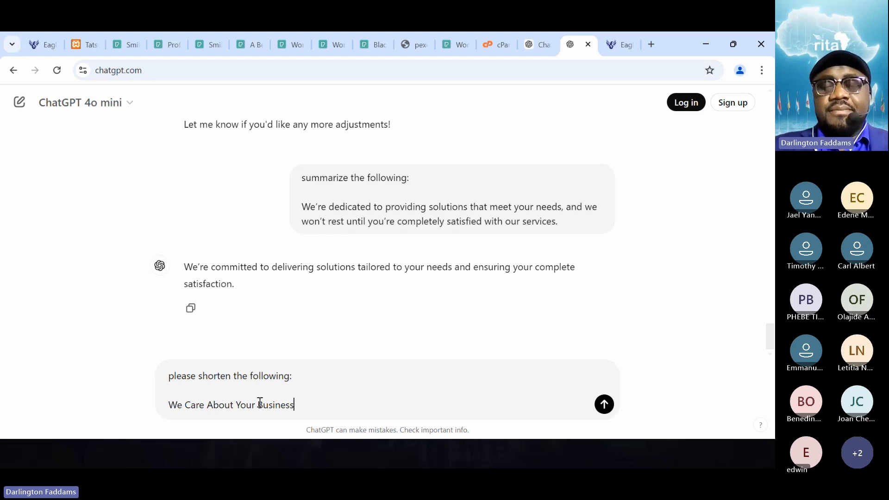
pyautogui.press('Return')
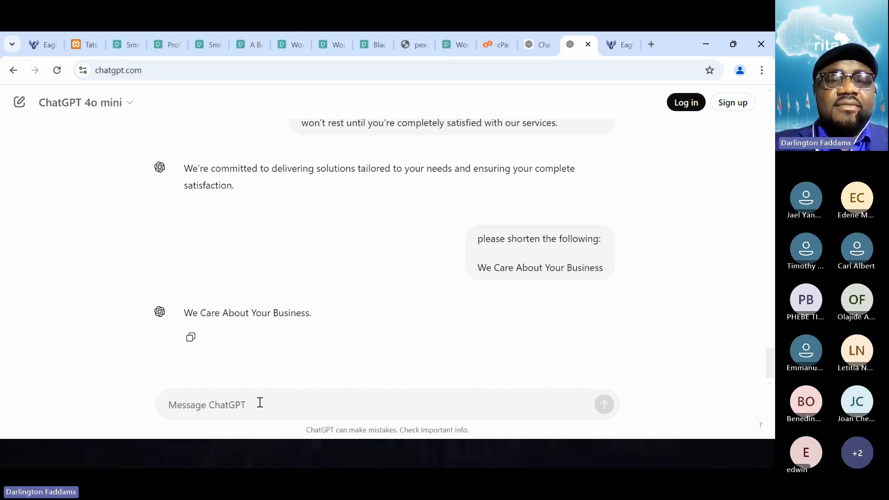
# - Ask ChatGPT to reduce the number of words in the phrase, and follow up with a request to summarize it
pyautogui.write('reduce the number of woer')
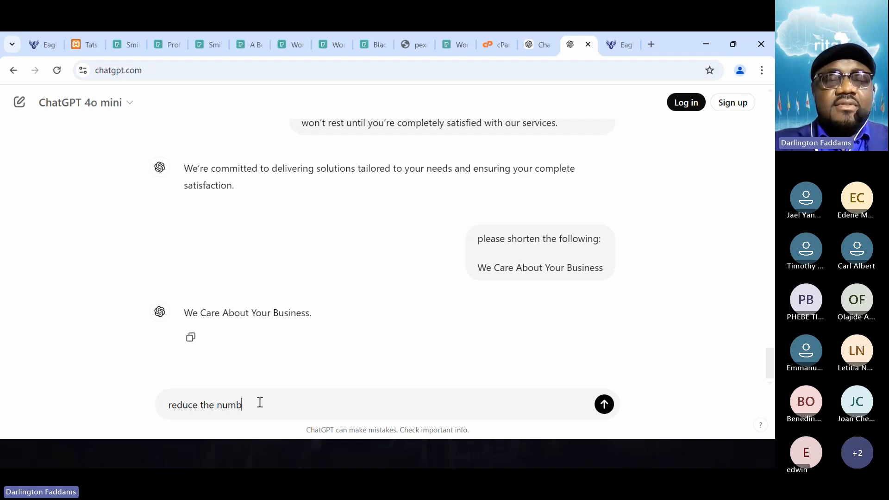
pyautogui.press('BackSpace')
pyautogui.press('BackSpace')
pyautogui.write('rds')
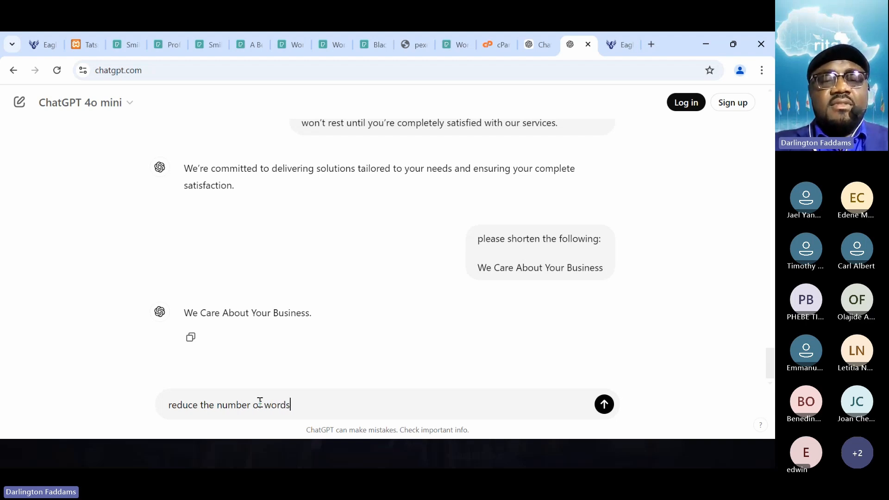
pyautogui.press('Return')
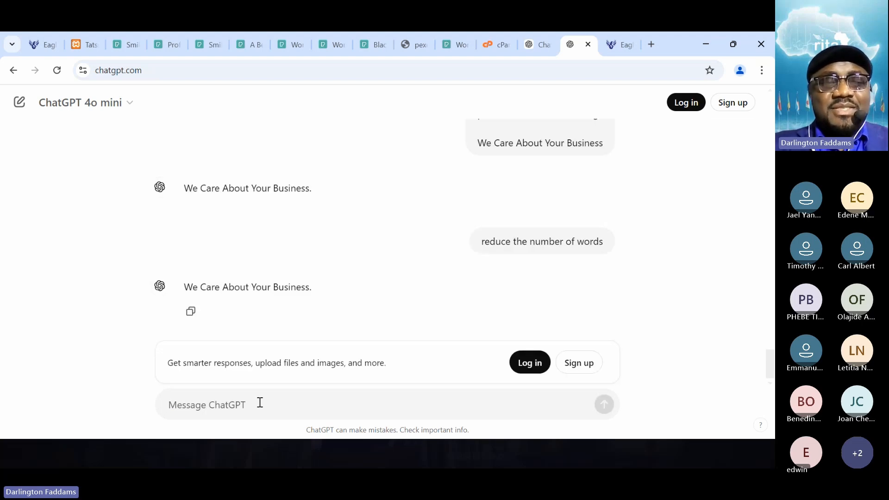
pyautogui.write('summarize it')
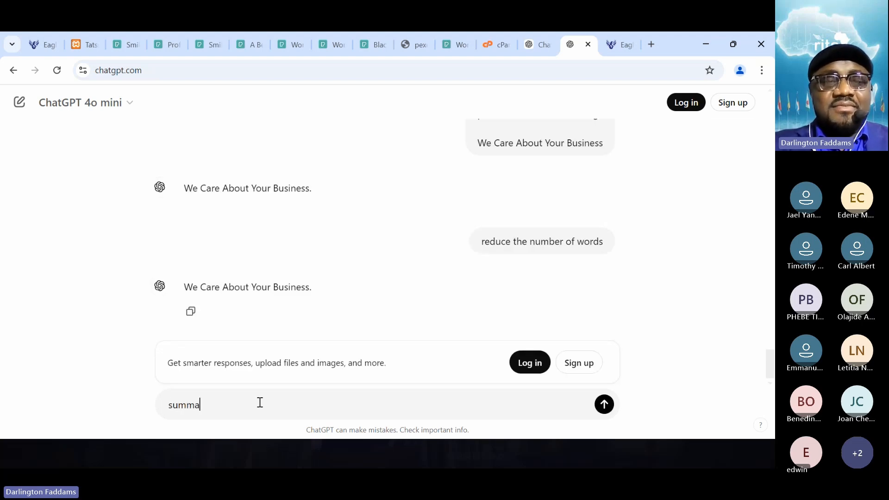
pyautogui.press('Return')
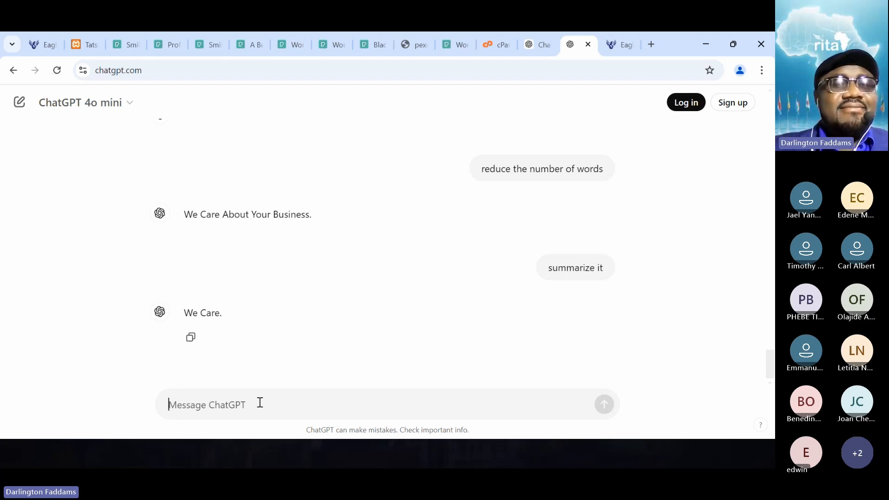
# - Back in the page editor, replace the last word of the box's title with "success" and save the page
pyautogui.click(32, 44)
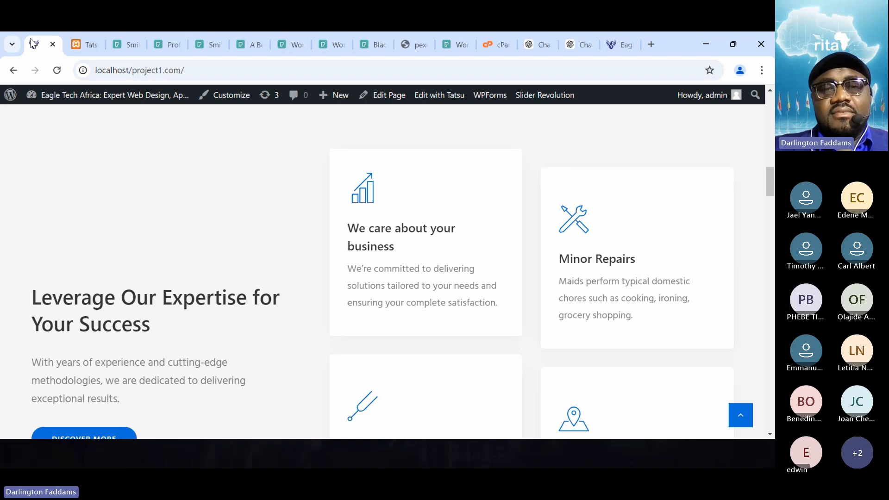
pyautogui.click(79, 39)
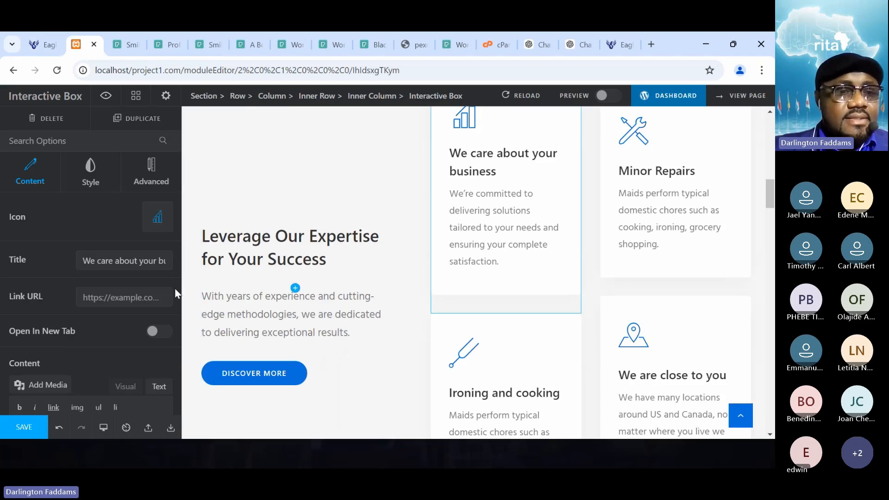
pyautogui.moveTo(137, 261); pyautogui.dragTo(205, 264)
pyautogui.press('Right')
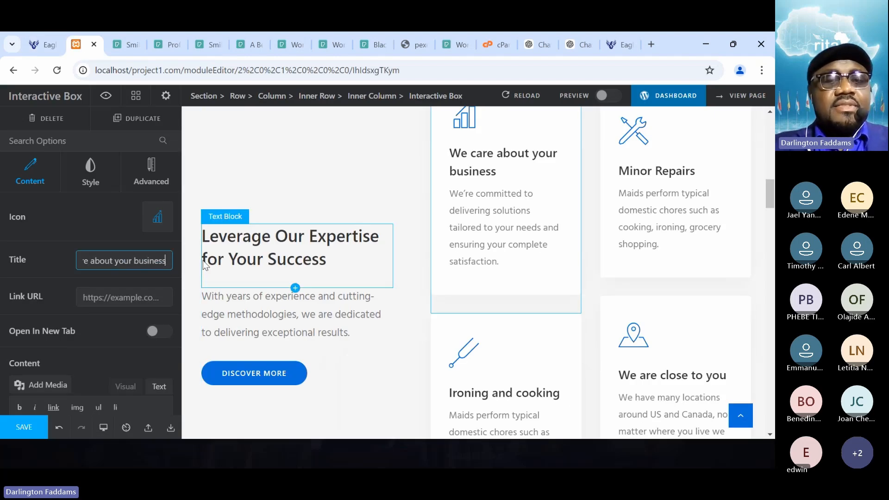
pyautogui.hotkey('ctrl', 'shift', 'Left')
pyautogui.write('success')
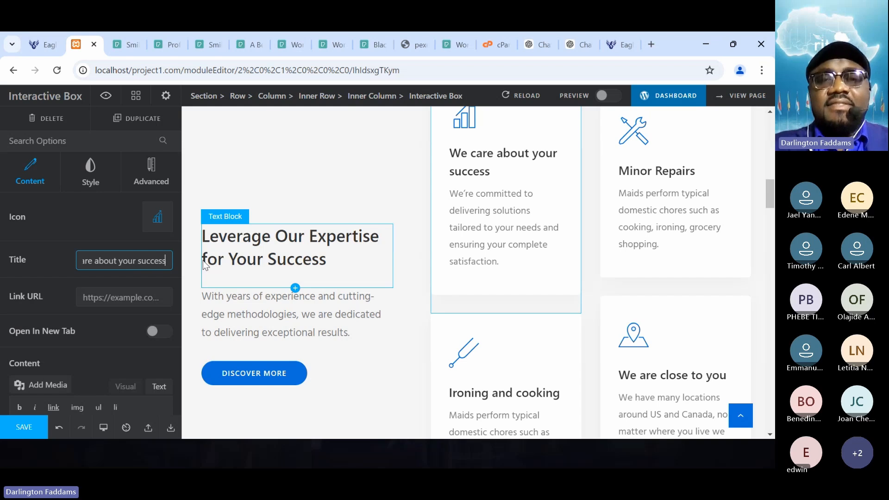
pyautogui.click(22, 426)
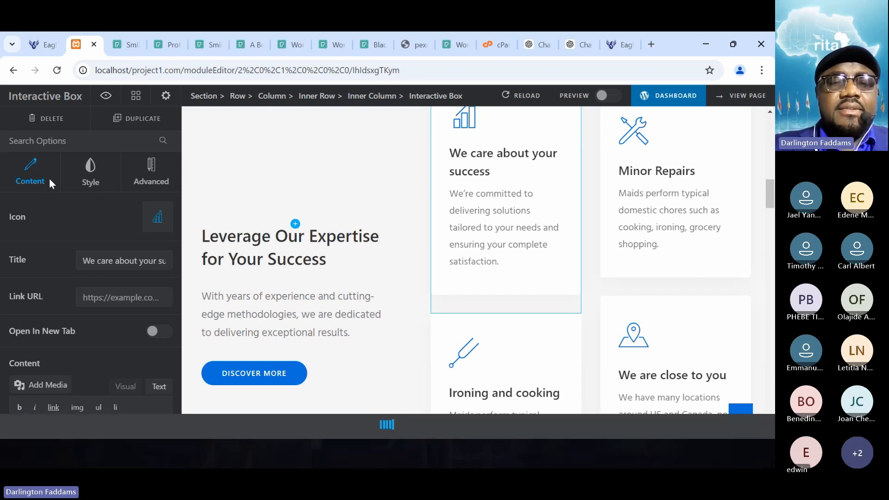
# - Reload the live home page and compare the "We care about your success" card with the other service cards
pyautogui.click(34, 46)
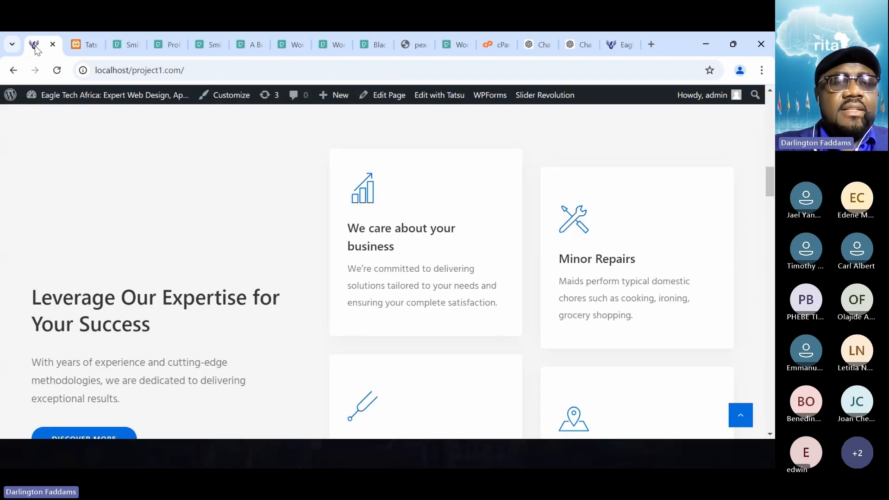
pyautogui.click(57, 70)
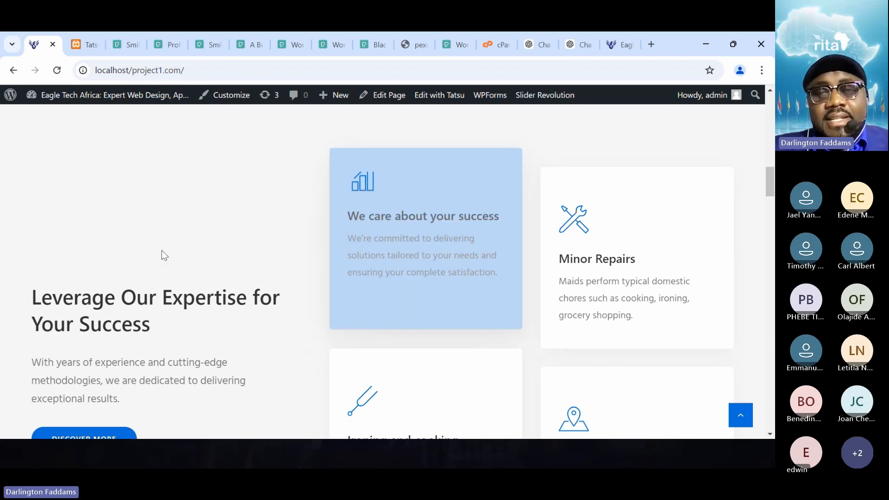
pyautogui.scroll(-3, 163, 255)
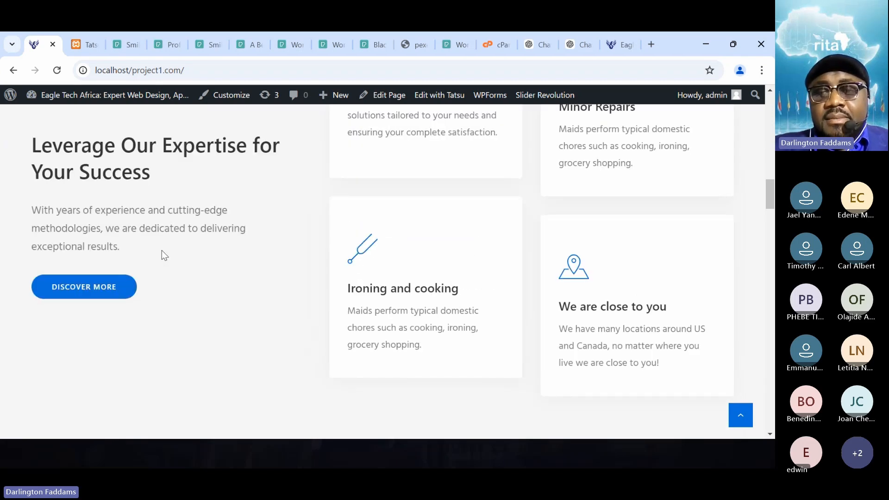
pyautogui.scroll(2, 162, 250)
pyautogui.scroll(2, 162, 250)
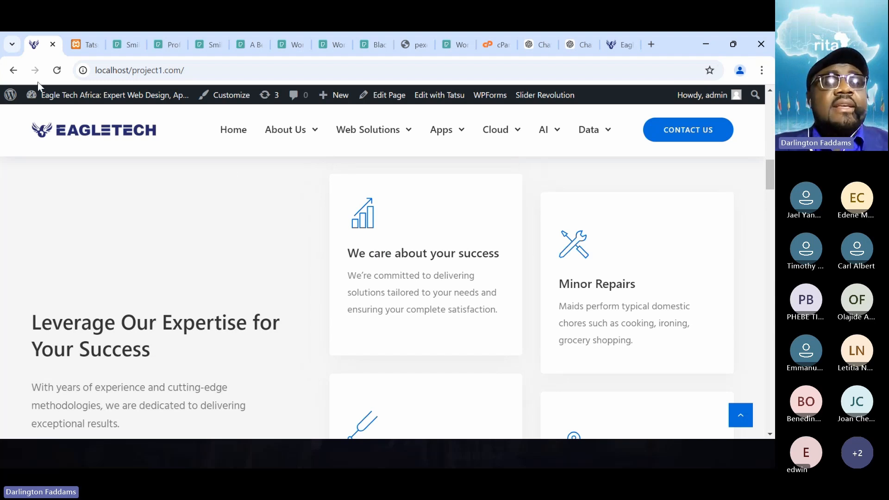
# - In the page editor, change the box's title to "We Care About Your Success", save the page and check it on the reloaded live home page
pyautogui.click(76, 44)
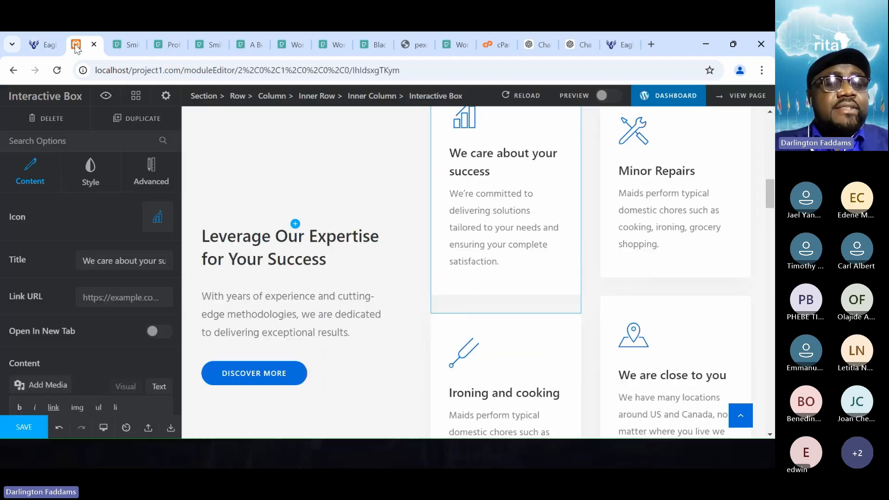
pyautogui.click(102, 268)
pyautogui.hotkey('shift', 'Left')
pyautogui.write('C')
pyautogui.press('Right')
pyautogui.press('Right')
pyautogui.press('Right')
pyautogui.press('Right')
pyautogui.hotkey('shift', 'Right')
pyautogui.write('A')
pyautogui.press('Right')
pyautogui.press('Right')
pyautogui.press('Right')
pyautogui.press('Right')
pyautogui.press('Right')
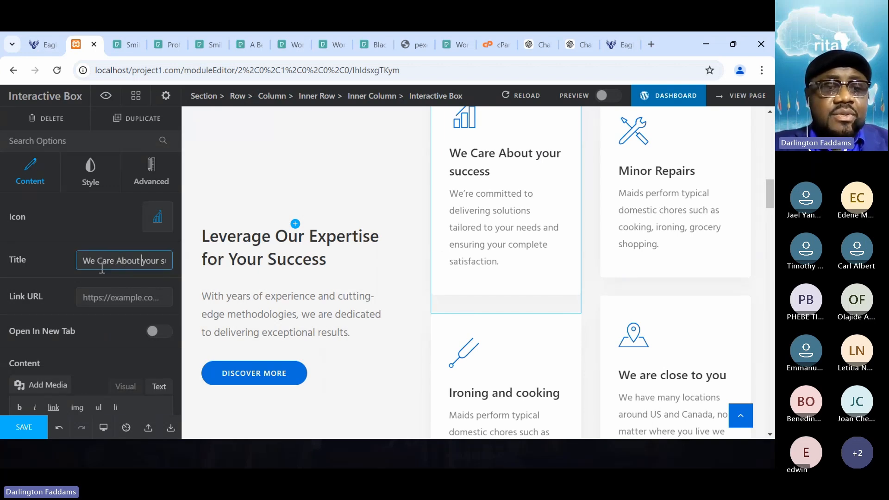
pyautogui.hotkey('shift', 'Right')
pyautogui.write('Y')
pyautogui.hotkey('shift', 'Right')
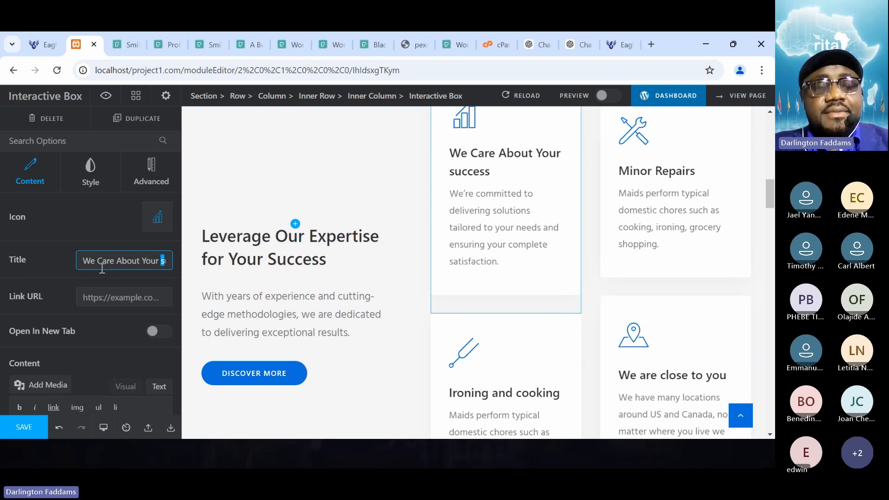
pyautogui.write('S')
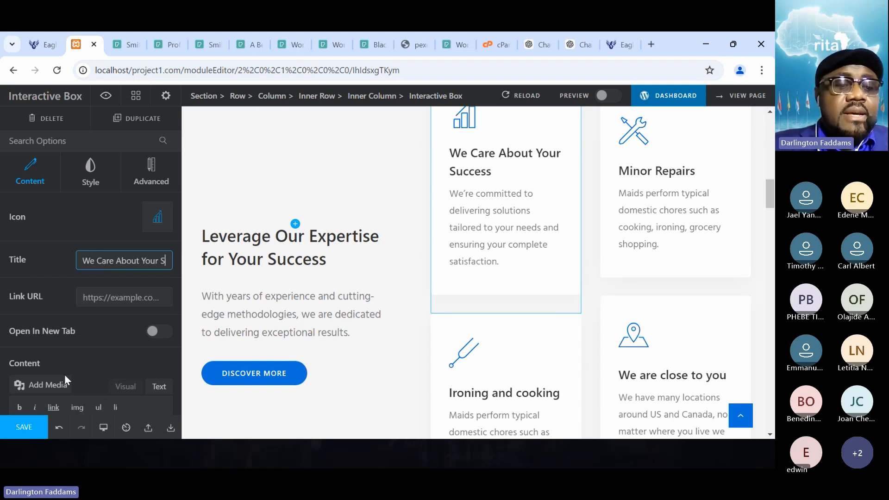
pyautogui.click(25, 431)
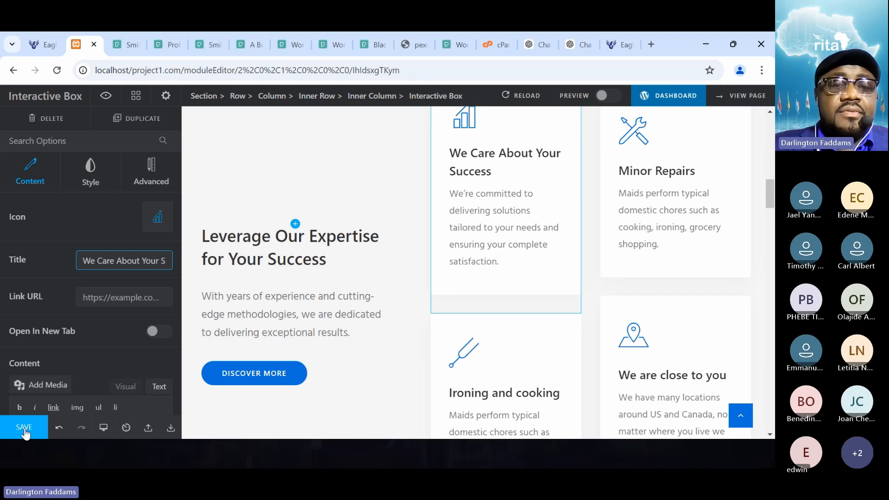
pyautogui.click(35, 49)
pyautogui.click(64, 72)
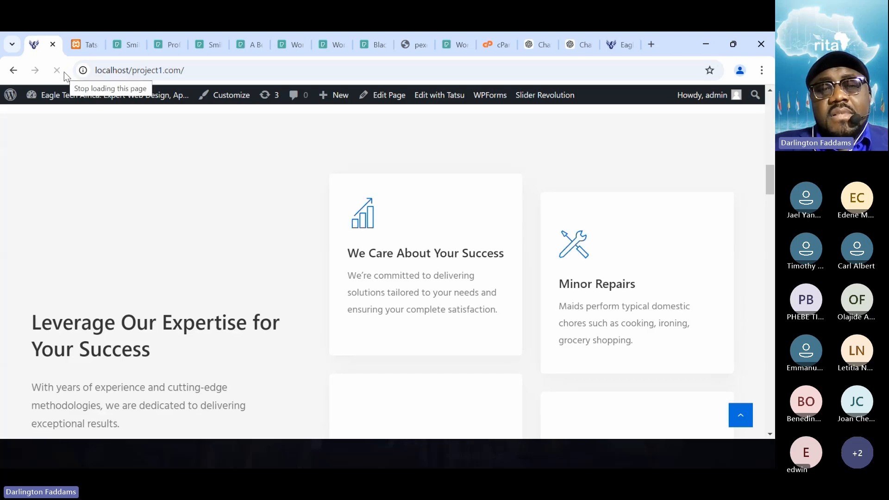
# - Copy the box's title from the editor and ask ChatGPT what the best capitalization is for that text as a heading
pyautogui.click(77, 44)
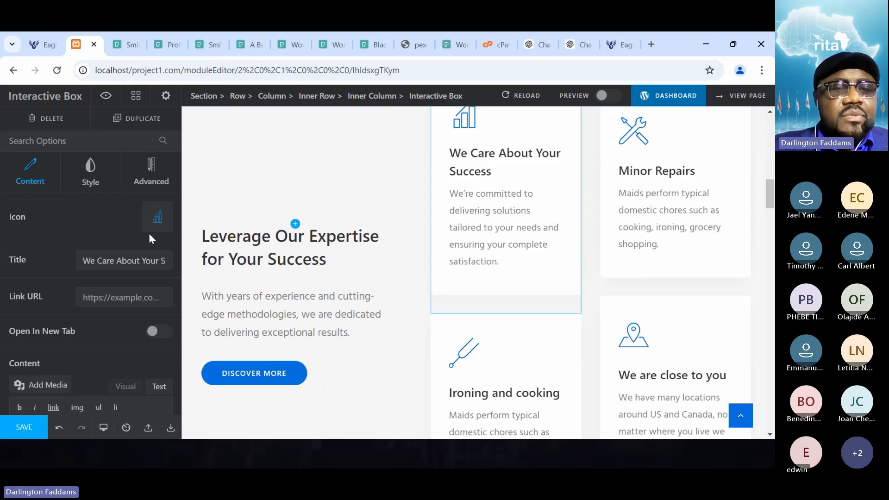
pyautogui.click(116, 256)
pyautogui.hotkey('ctrl', 'a')
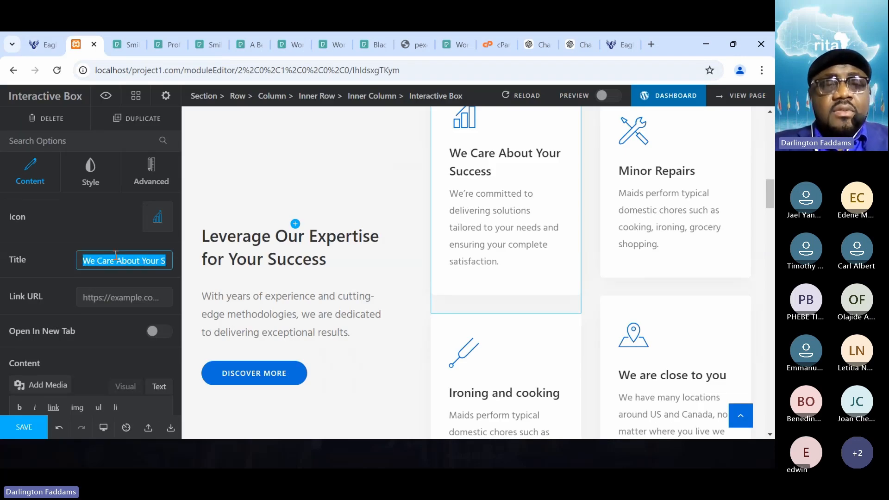
pyautogui.click(579, 45)
pyautogui.write('wha')
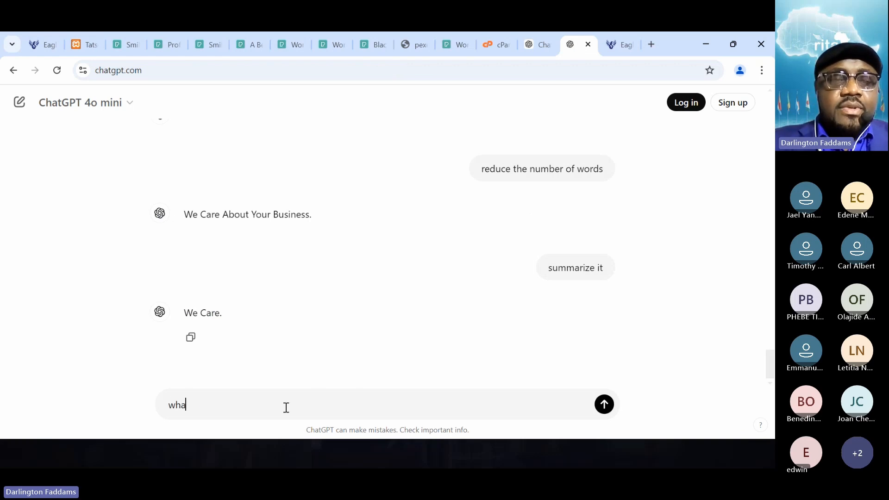
pyautogui.write('t is the best cap')
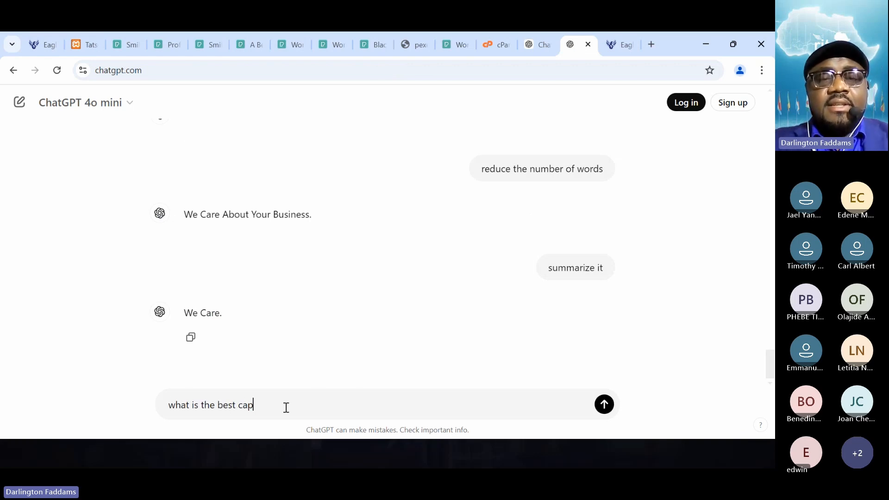
pyautogui.write('italization for ')
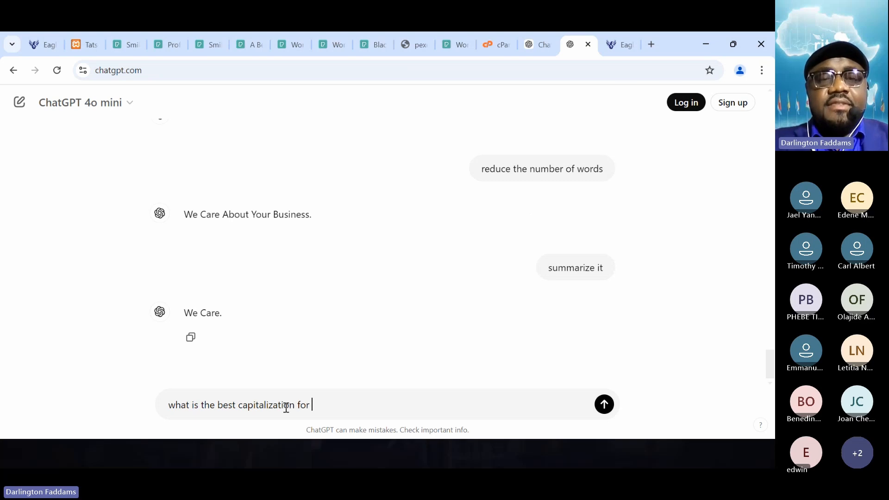
pyautogui.write('the following text as a heading')
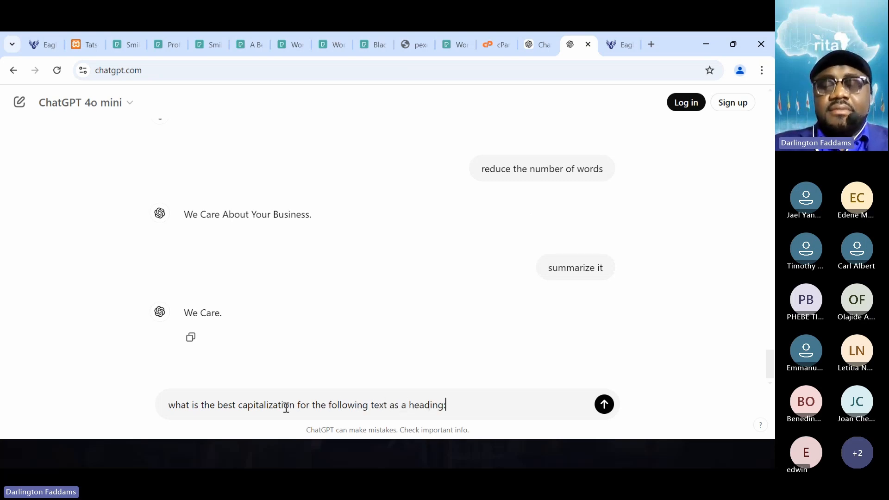
pyautogui.write(':')
pyautogui.hotkey('shift', 'Return')
pyautogui.hotkey('shift', 'Return')
pyautogui.write('We Care About Your Success')
pyautogui.press('Return')
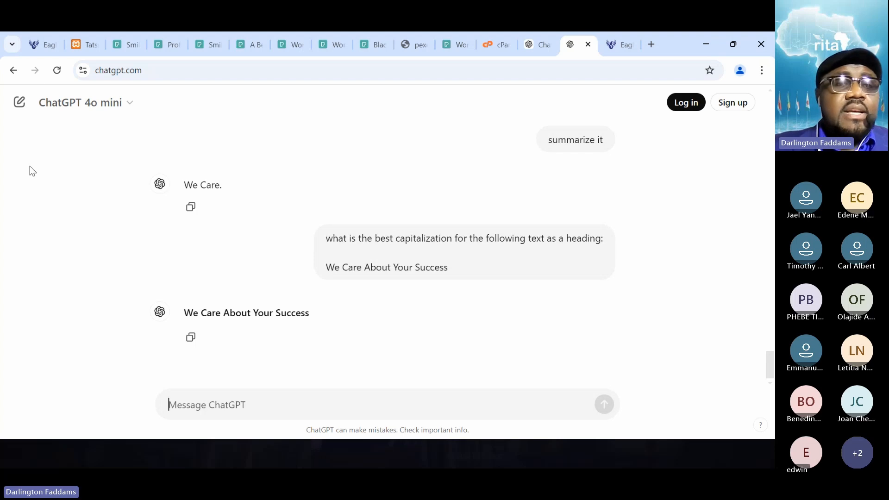
# - Back in the page editor, change the box's title to sentence case, "We care about your success", and save the page
pyautogui.click(43, 48)
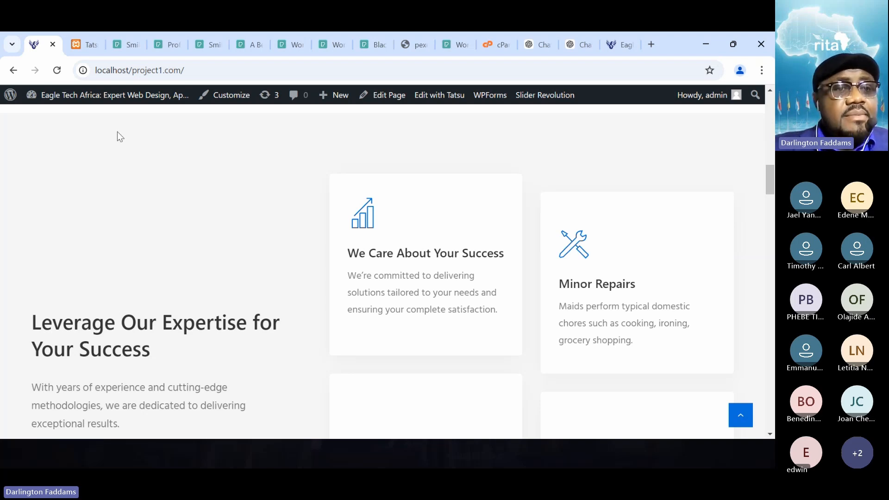
pyautogui.click(75, 45)
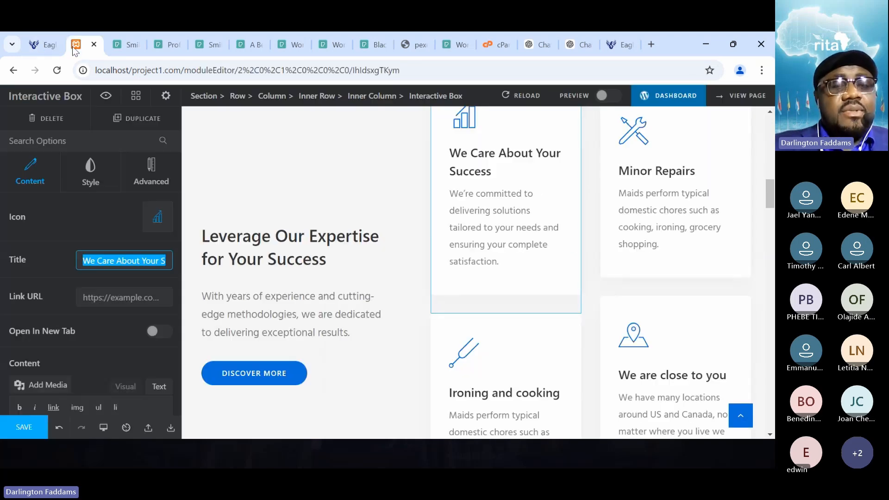
pyautogui.click(103, 260)
pyautogui.hotkey('shift', 'Left')
pyautogui.write('c')
pyautogui.press('Right')
pyautogui.press('Right')
pyautogui.press('Right')
pyautogui.press('Right')
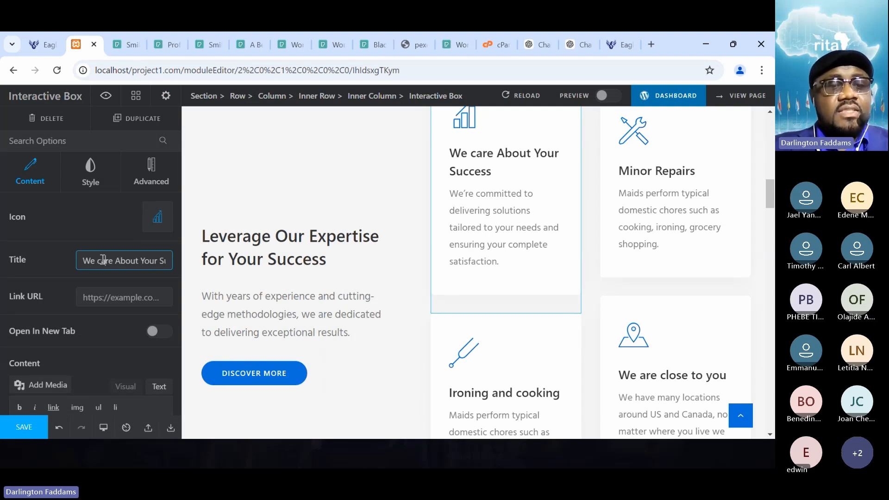
pyautogui.hotkey('shift', 'Right')
pyautogui.write('a')
pyautogui.press('Right')
pyautogui.press('Right')
pyautogui.press('Right')
pyautogui.press('Right')
pyautogui.press('Right')
pyautogui.hotkey('shift', 'Right')
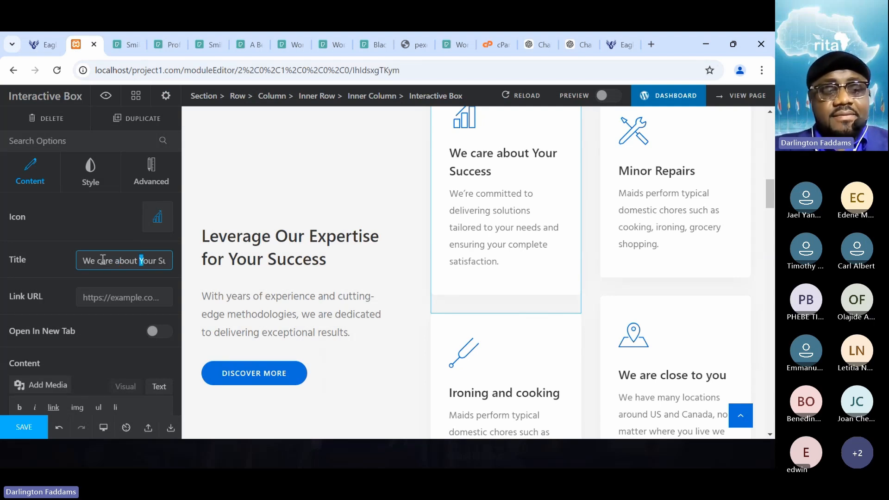
pyautogui.write('y')
pyautogui.press('Right')
pyautogui.press('Right')
pyautogui.press('Right')
pyautogui.press('Right')
pyautogui.hotkey('shift', 'Right')
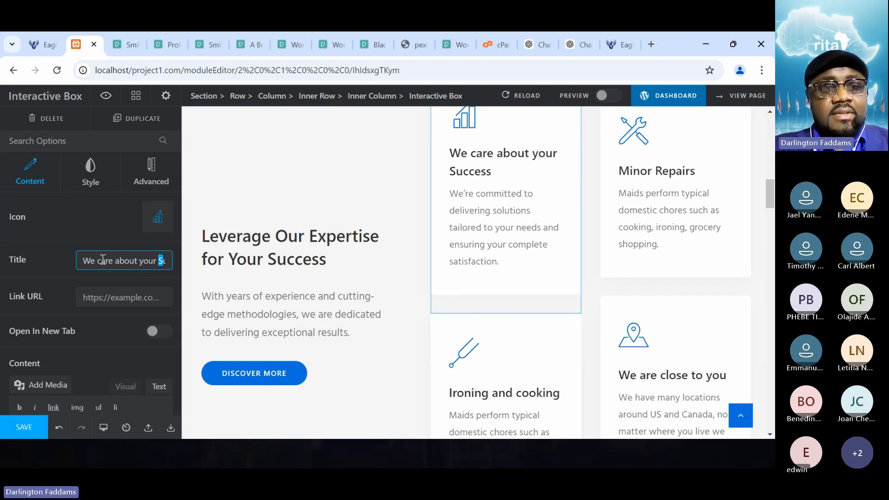
pyautogui.write('s')
pyautogui.click(74, 220)
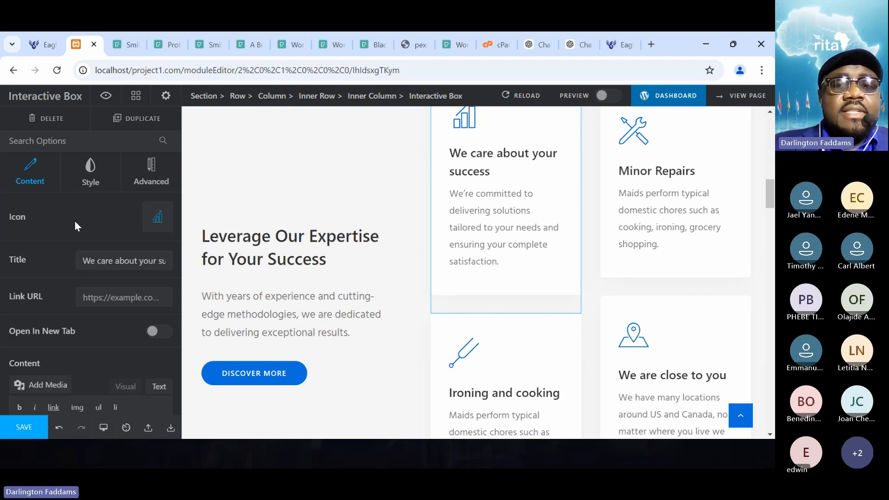
pyautogui.click(20, 425)
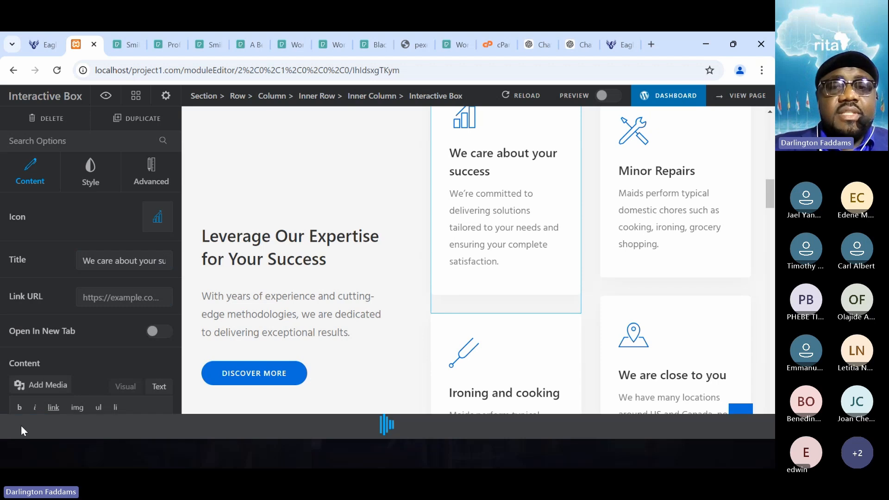
# - Reload the live home page and examine how the first service card's title looks beside the neighbouring cards
pyautogui.click(37, 46)
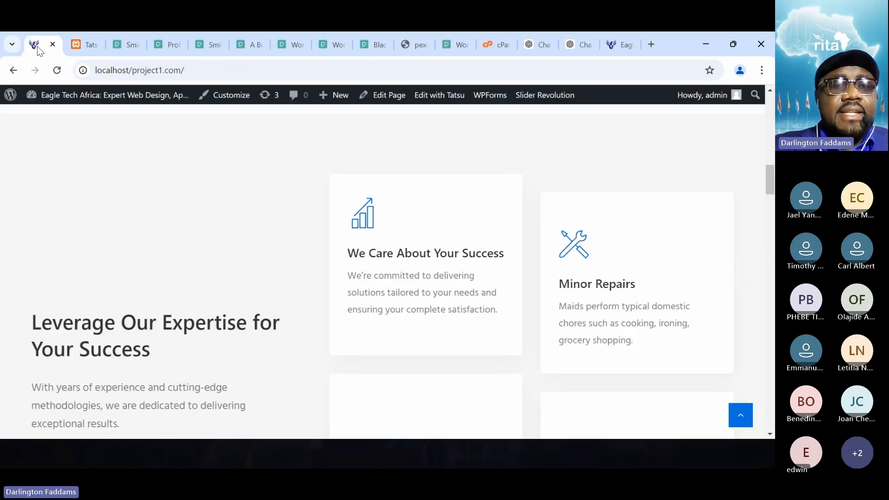
pyautogui.click(58, 71)
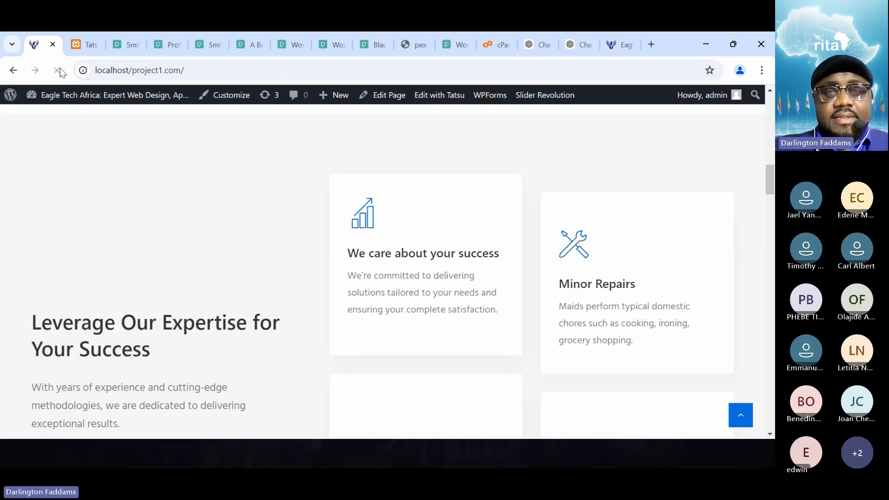
pyautogui.scroll(-3, 340, 297)
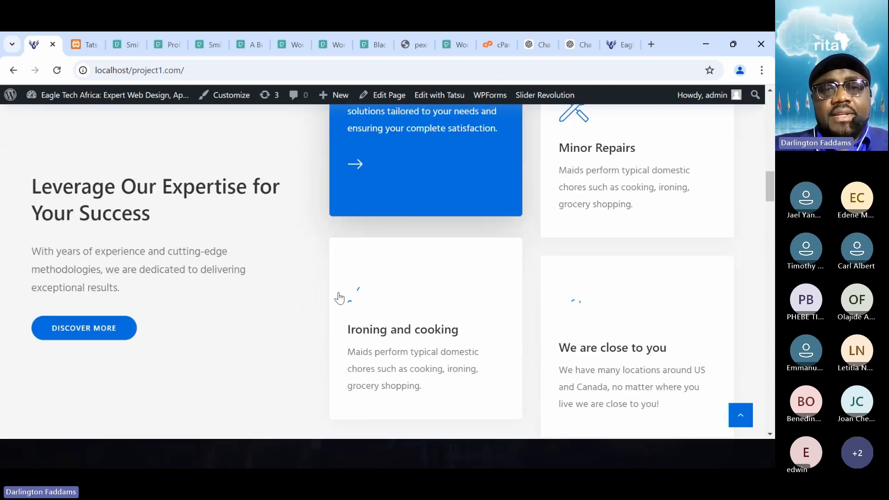
pyautogui.scroll(2, 254, 293)
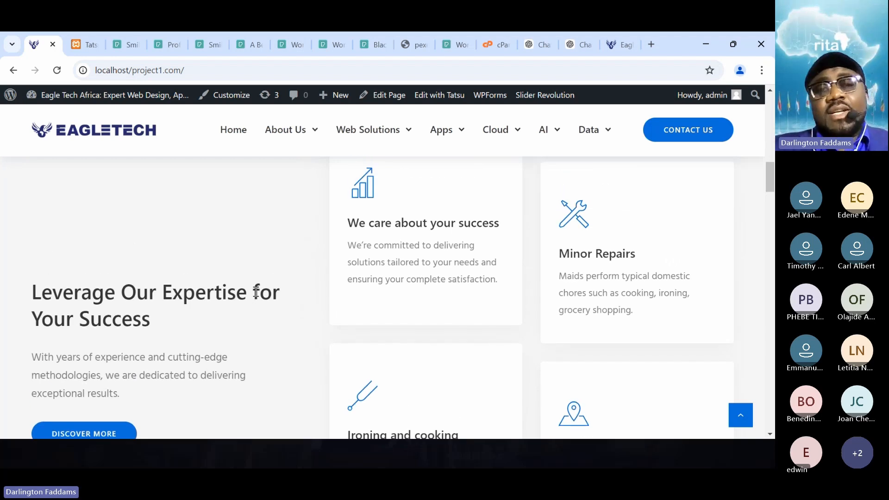
pyautogui.scroll(-3, 255, 291)
pyautogui.scroll(3, 255, 291)
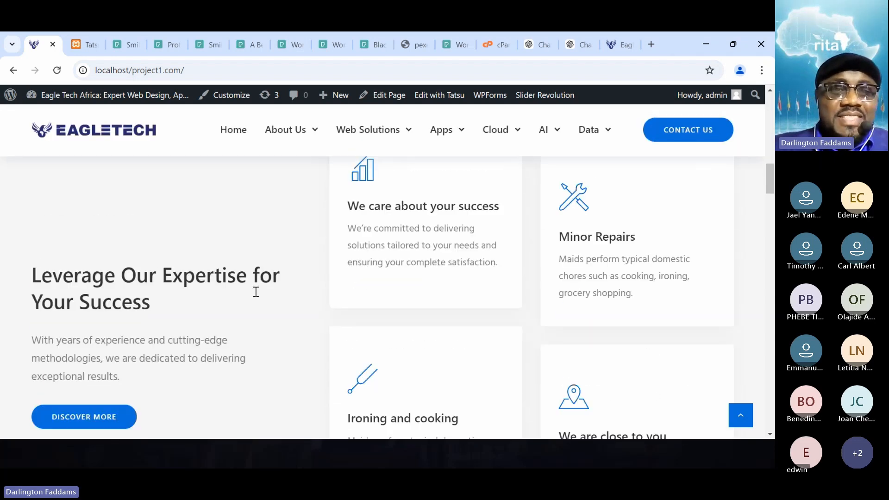
pyautogui.scroll(-1, 256, 292)
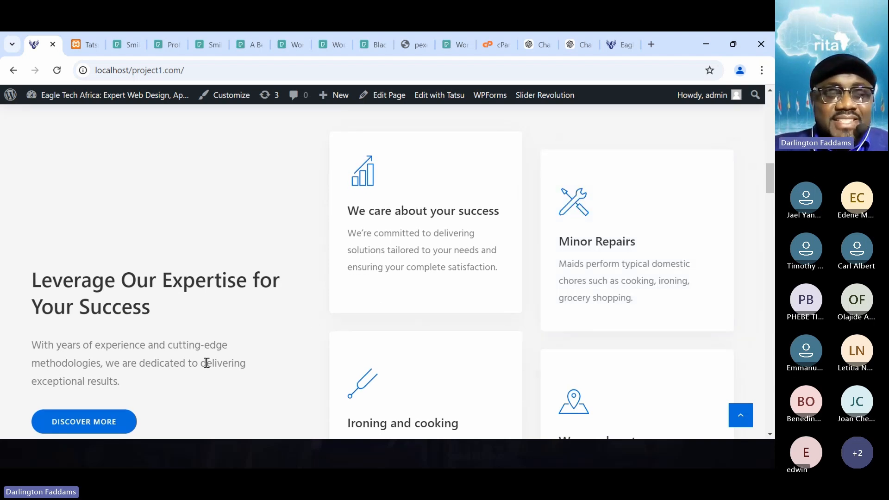
# - Review the "Comprehensive Tech Solutions" copy in Notepad against the earlier service texts in the ChatGPT conversation, and return to Notepad
pyautogui.hotkey('alt', 'Tab')
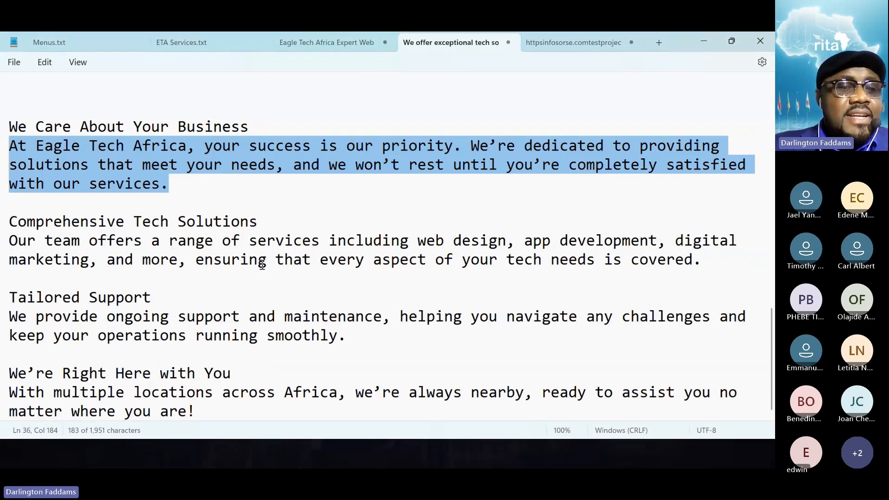
pyautogui.click(269, 213)
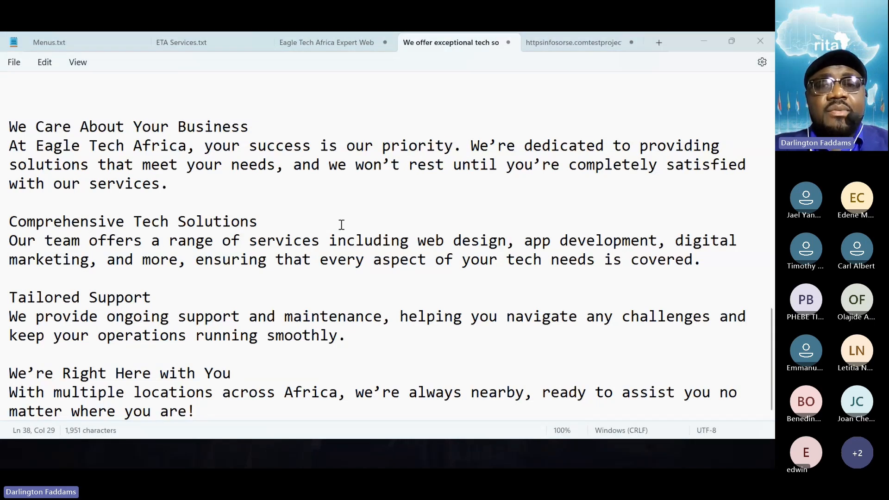
pyautogui.hotkey('alt', 'Tab')
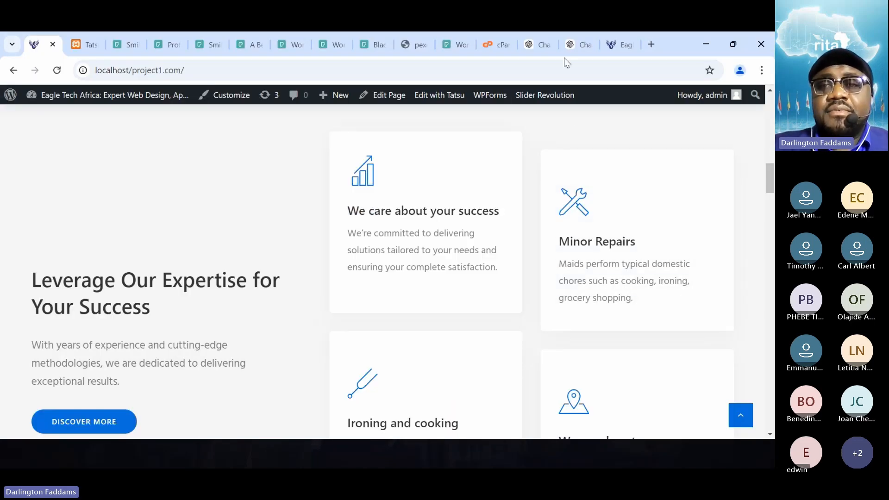
pyautogui.click(576, 45)
pyautogui.scroll(15, 496, 232)
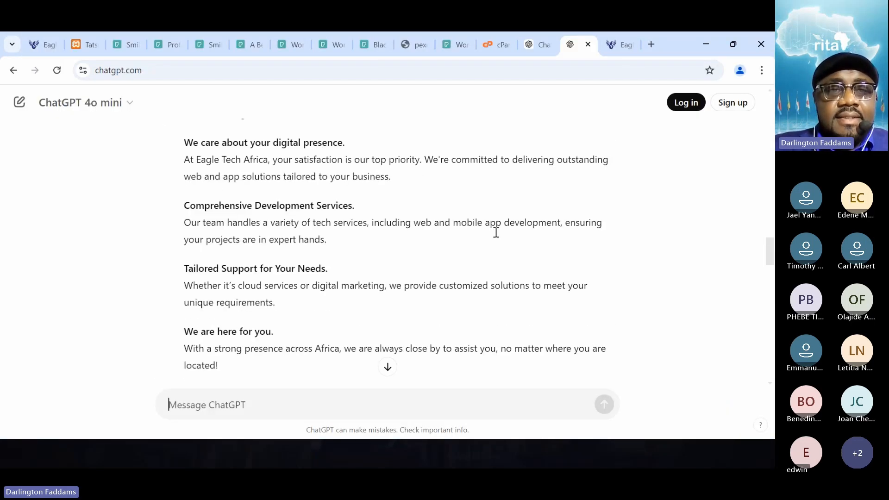
pyautogui.scroll(5, 495, 232)
pyautogui.scroll(-3, 496, 233)
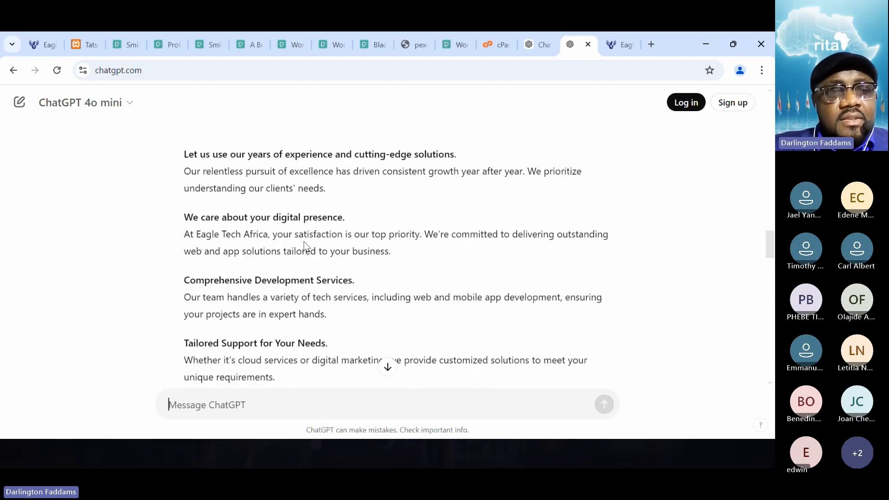
pyautogui.scroll(-1, 272, 280)
pyautogui.scroll(-1, 272, 280)
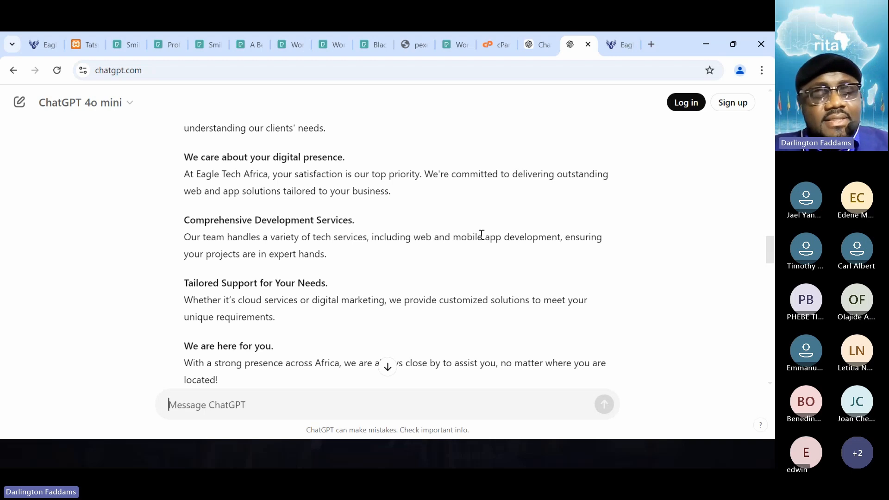
pyautogui.scroll(-5, 482, 234)
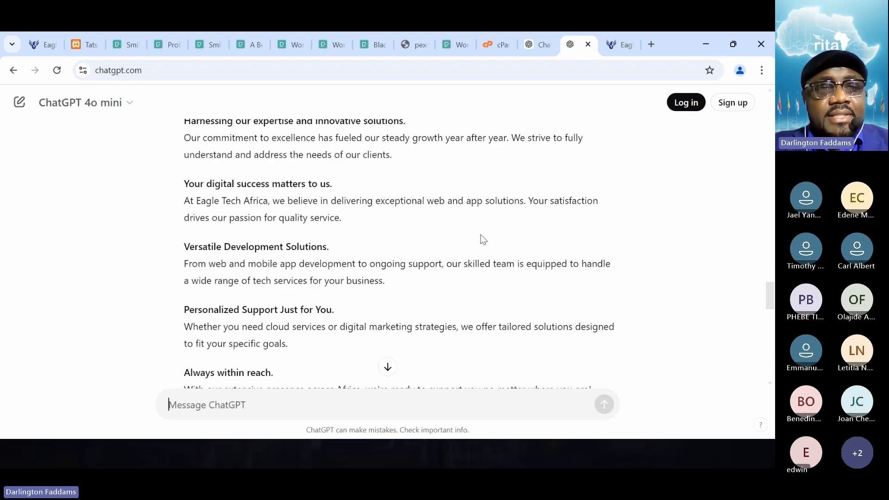
pyautogui.scroll(-1, 482, 240)
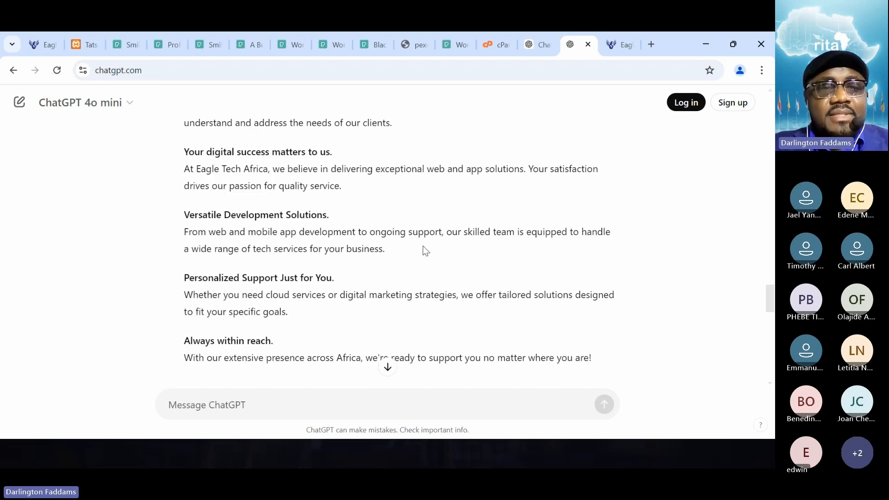
pyautogui.hotkey('alt', 'Tab')
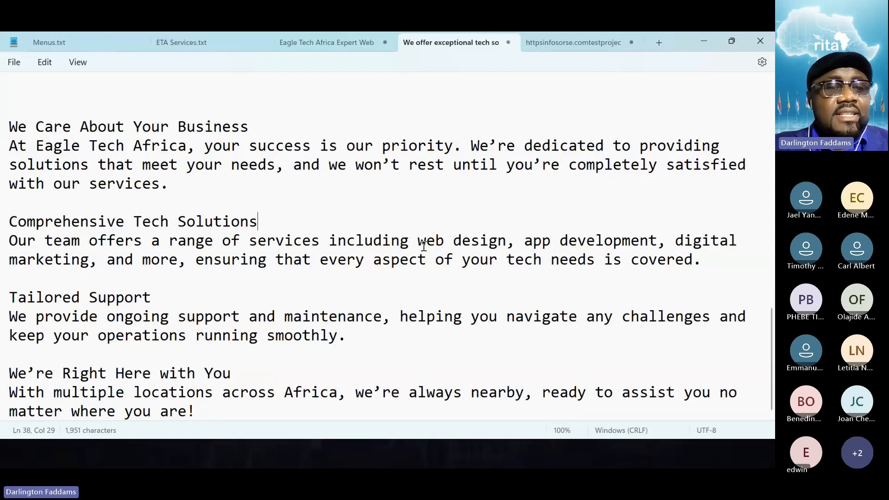
# - Copy "Comprehensive Tech Solutions" from Notepad, replace the Minor Repairs box's title with it, save, and reload the live home page
pyautogui.moveTo(256, 224); pyautogui.dragTo(1, 228)
pyautogui.hotkey('ctrl', 'c')
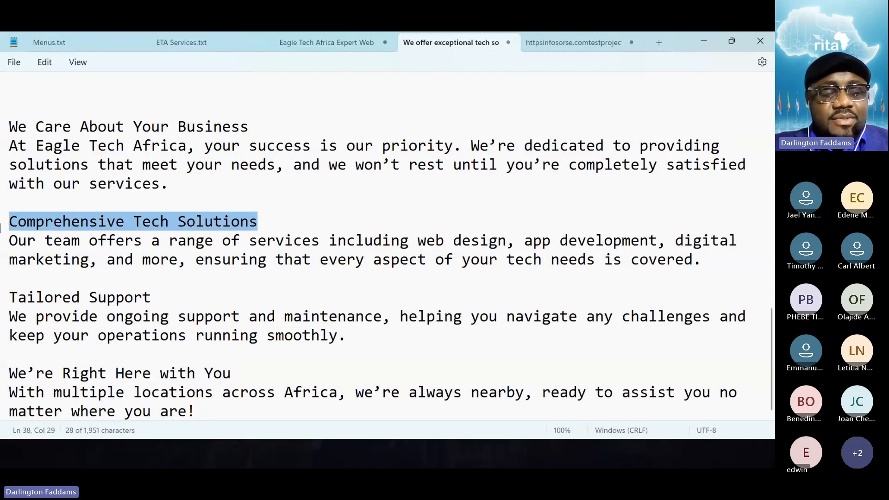
pyautogui.hotkey('alt', 'Tab')
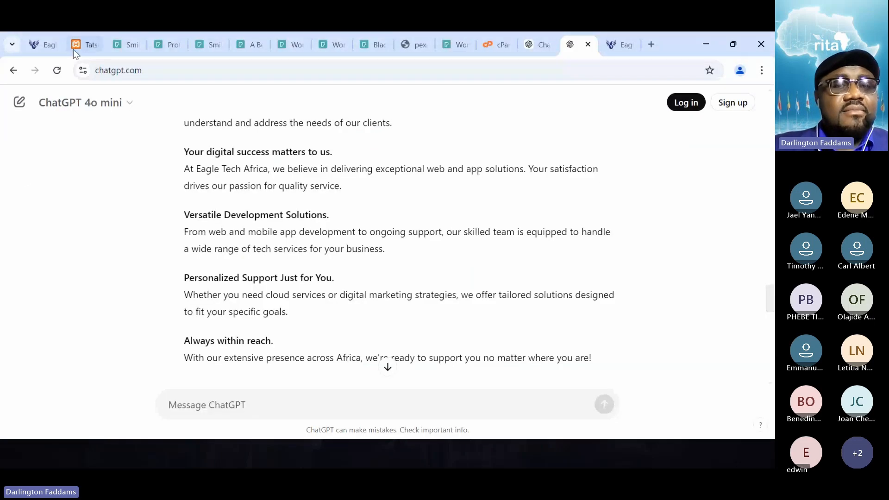
pyautogui.click(74, 50)
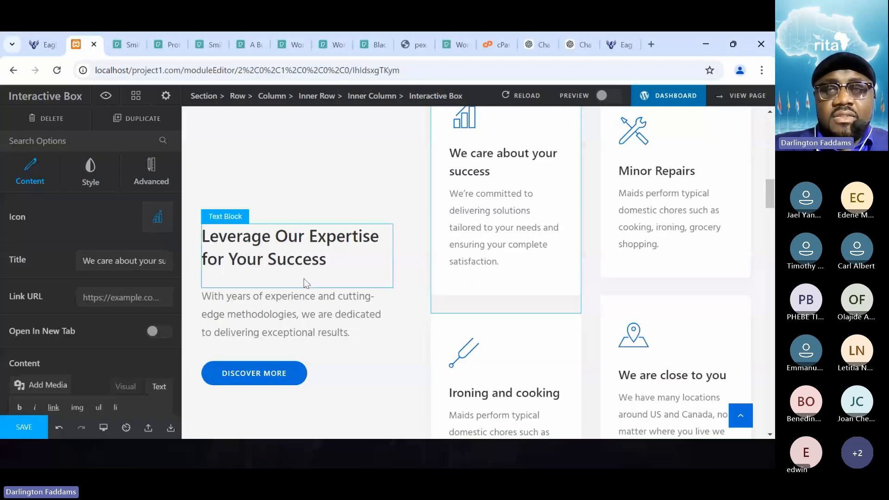
pyautogui.click(680, 246)
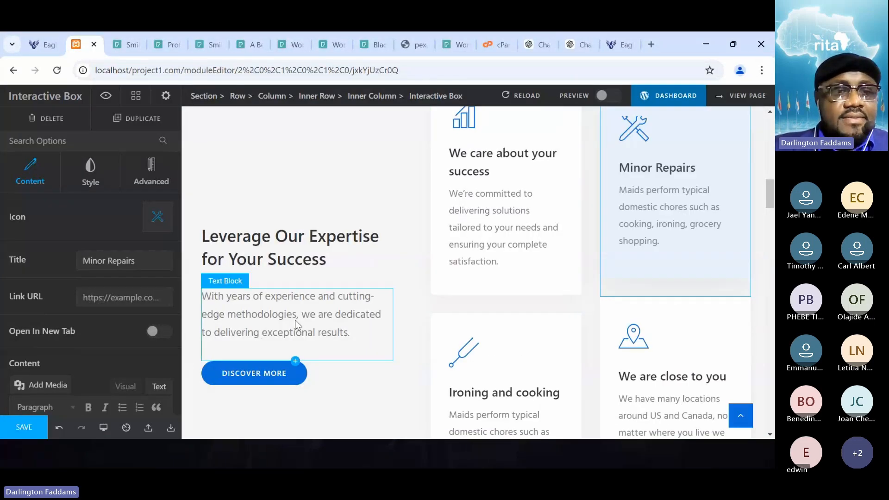
pyautogui.moveTo(143, 252); pyautogui.dragTo(23, 257)
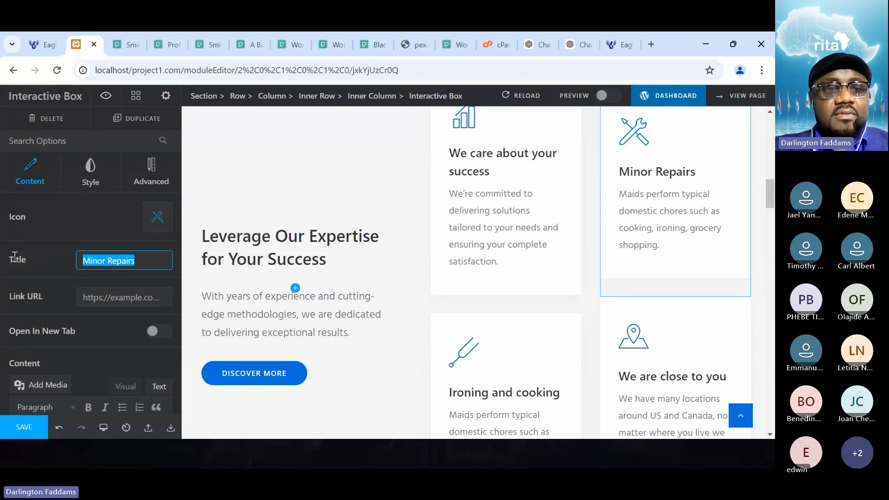
pyautogui.hotkey('ctrl', 'v')
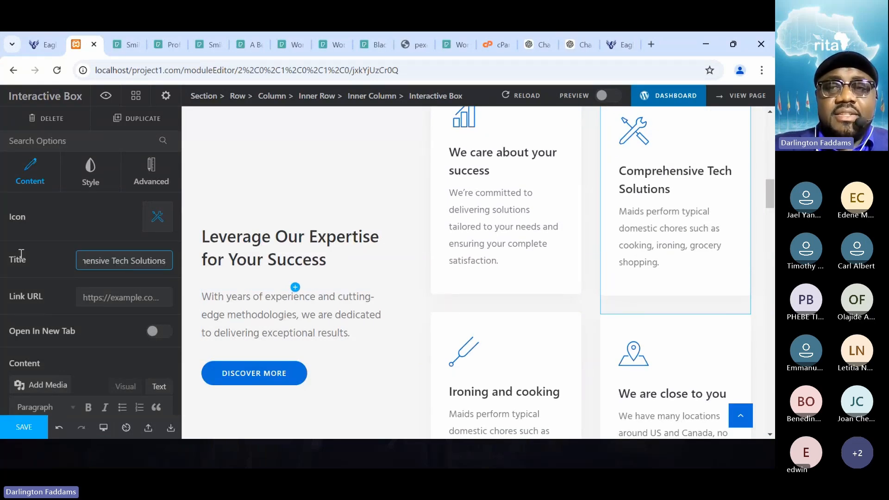
pyautogui.click(23, 433)
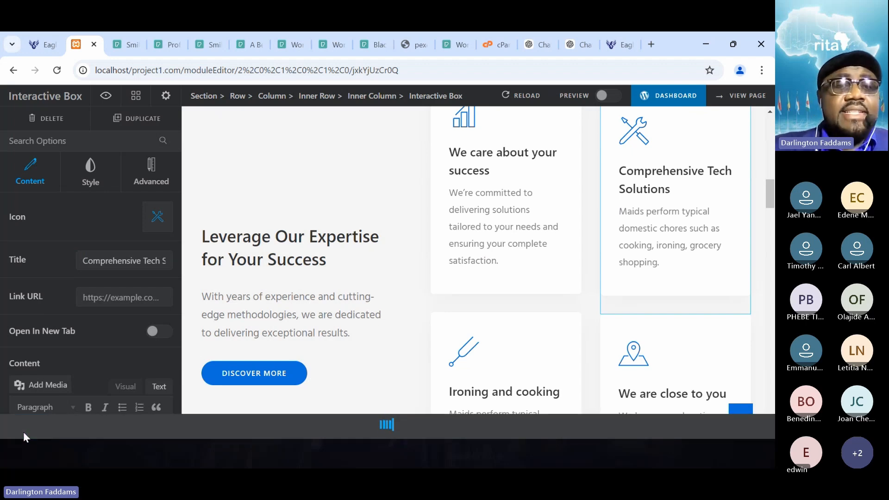
pyautogui.click(42, 45)
pyautogui.click(58, 71)
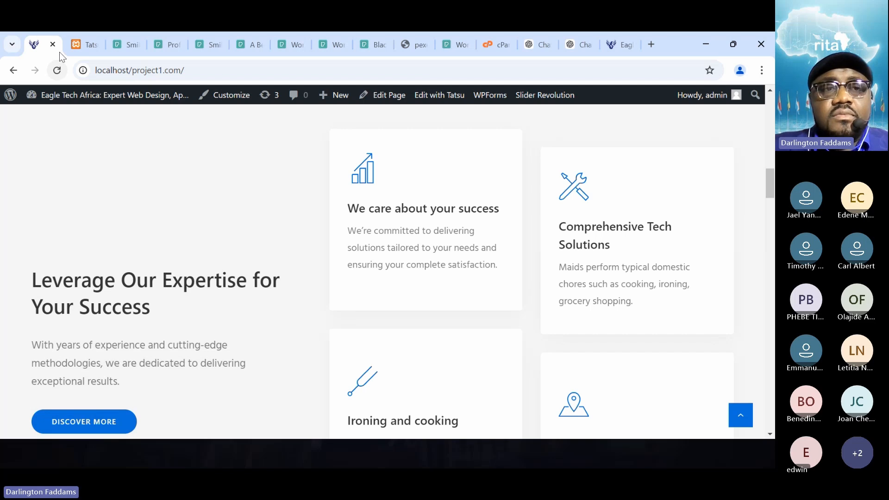
# - Back in the page editor, shorten the box's title by replacing "Tech" with "I.T", giving "Comprehensive I.T Solutions"
pyautogui.click(78, 44)
pyautogui.click(147, 266)
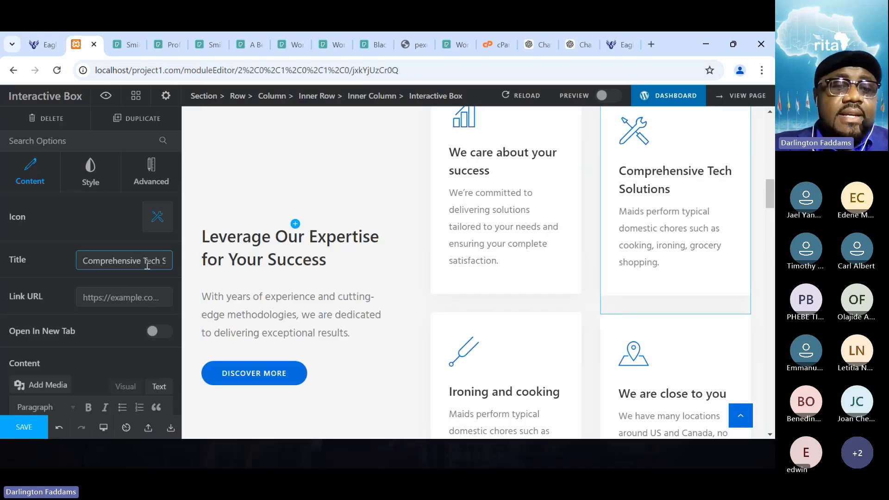
pyautogui.doubleClick(147, 261)
pyautogui.write('I')
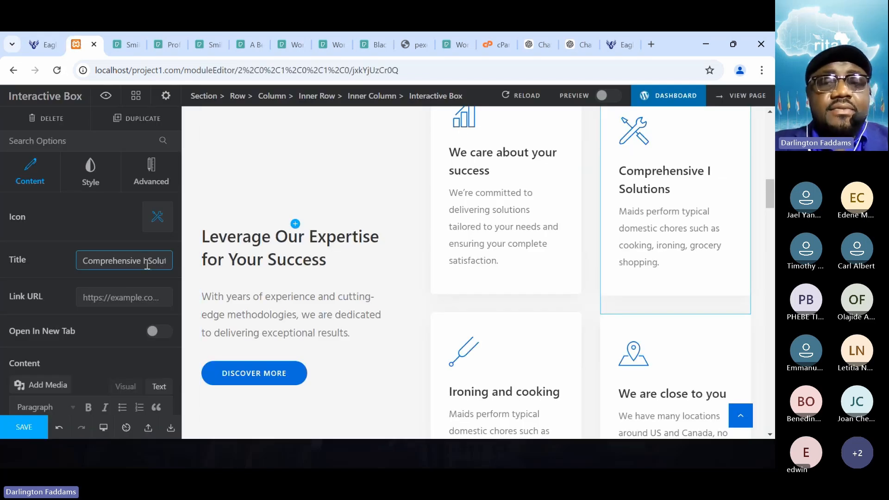
pyautogui.write('.')
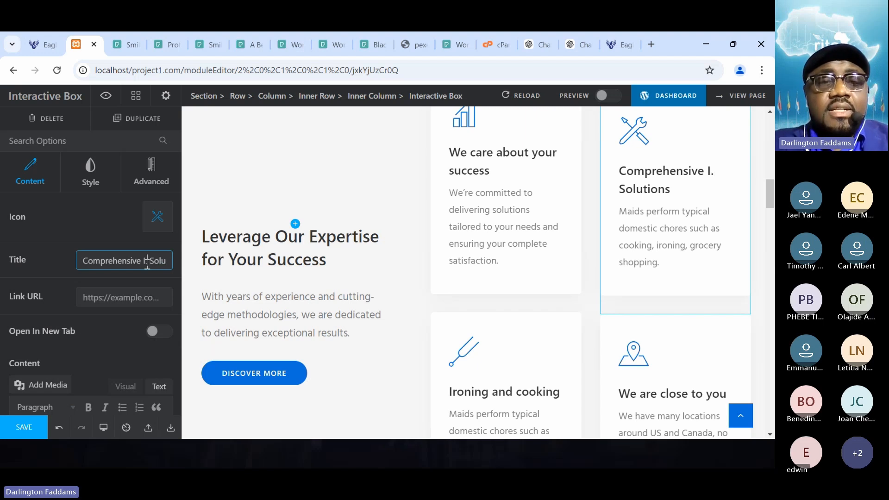
pyautogui.write('T')
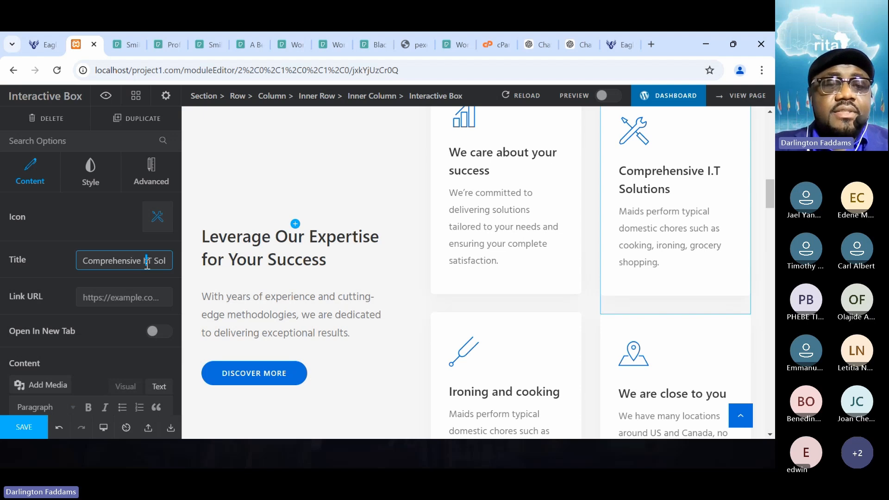
# - Copy the box's full title and ask ChatGPT what the best way is to write it as a heading
pyautogui.hotkey('ctrl', 'a')
pyautogui.hotkey('ctrl', 'c')
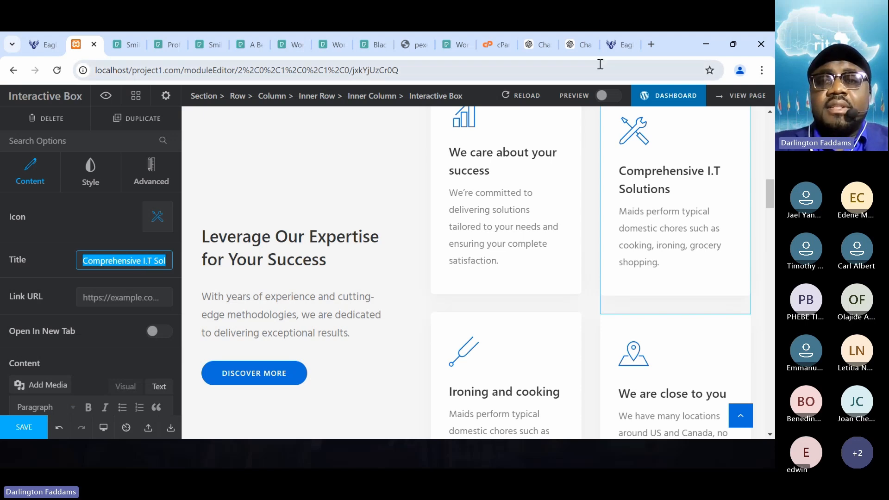
pyautogui.click(570, 45)
pyautogui.write('what i')
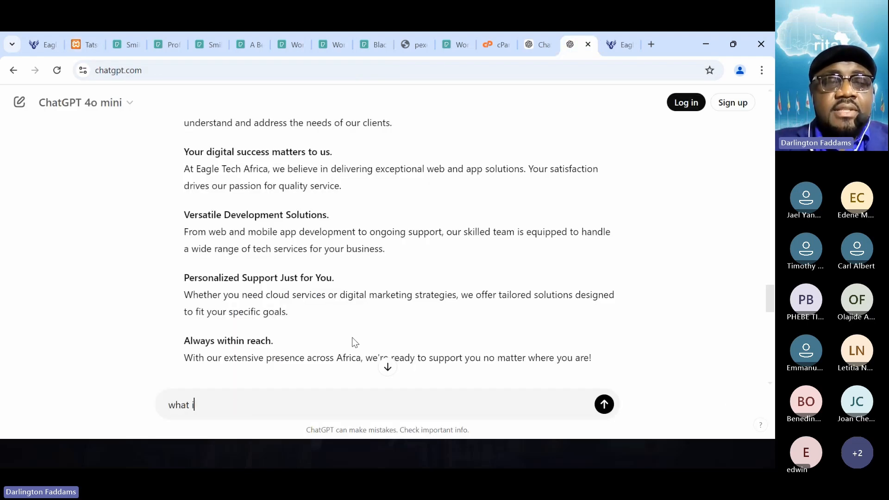
pyautogui.write('s the best way to')
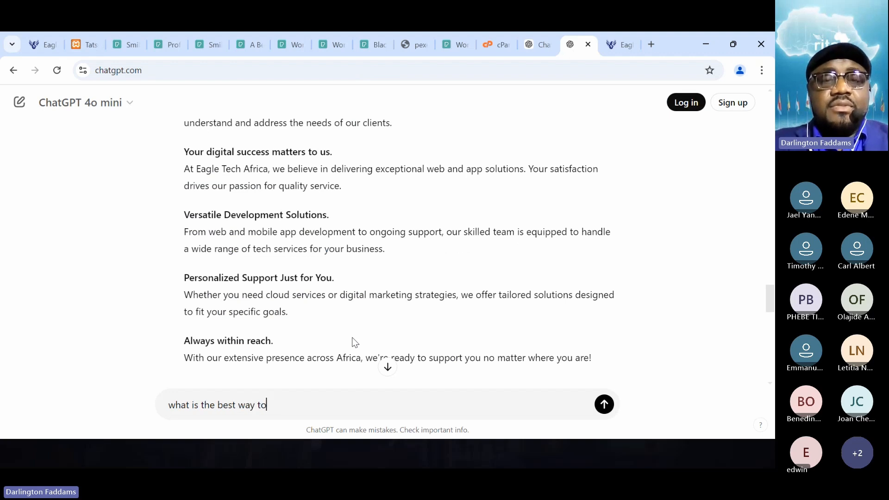
pyautogui.write(' write the followi')
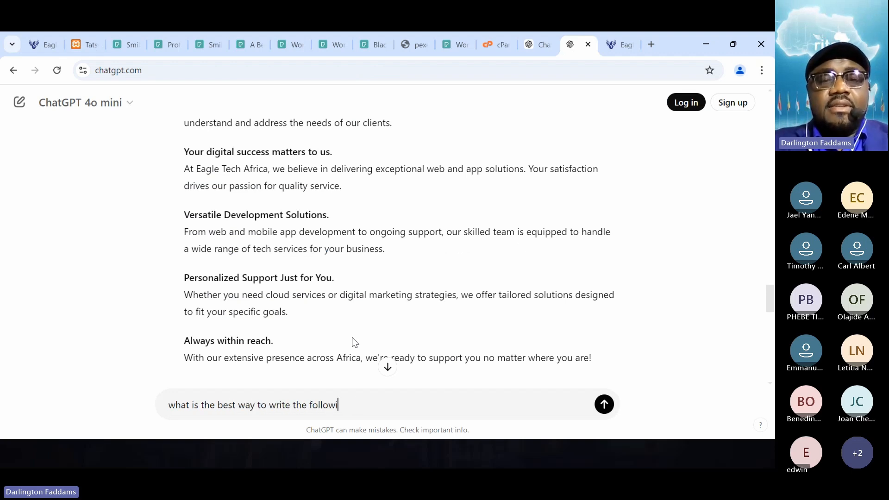
pyautogui.write('ng as a heading:')
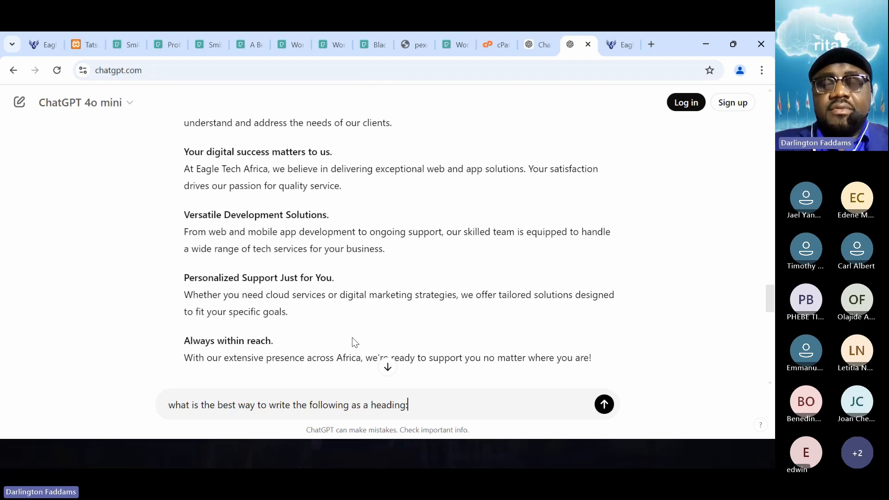
pyautogui.hotkey('shift', 'Return')
pyautogui.hotkey('shift', 'Return')
pyautogui.hotkey('ctrl', 'v')
pyautogui.press('Return')
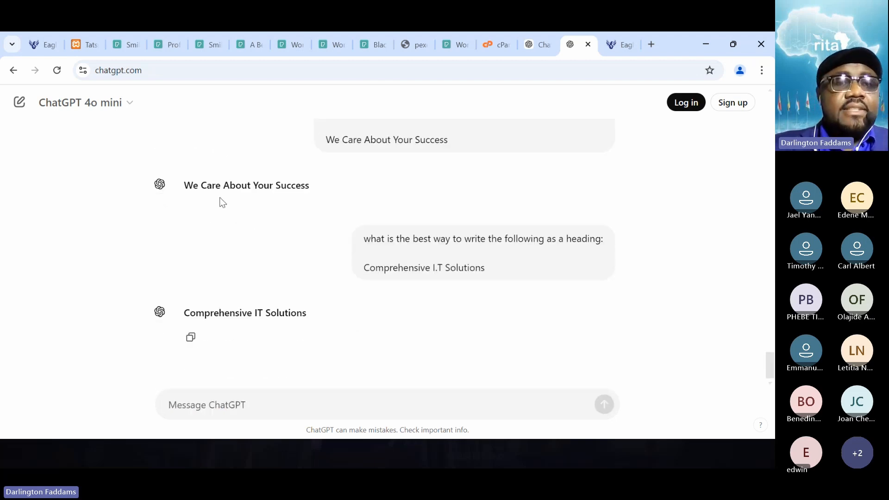
# - Back in the page editor, correct the box's title to "Comprehensive IT Solutions" and save the page
pyautogui.click(83, 45)
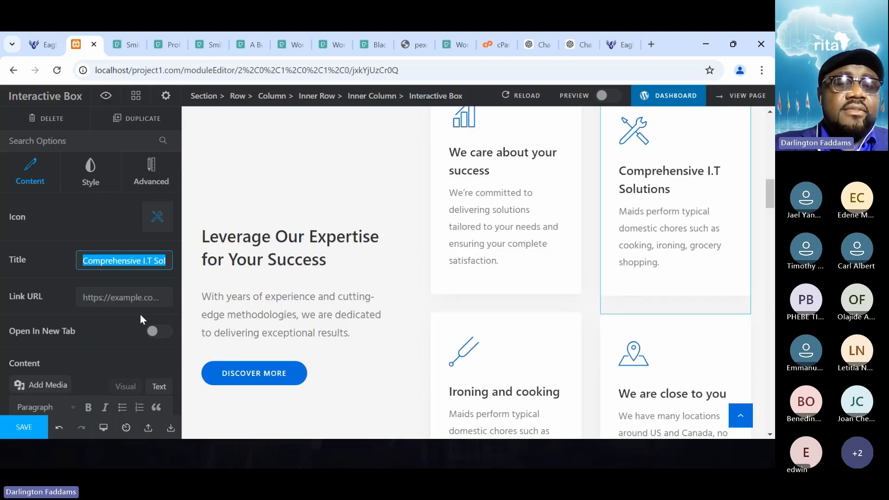
pyautogui.click(150, 262)
pyautogui.press('BackSpace')
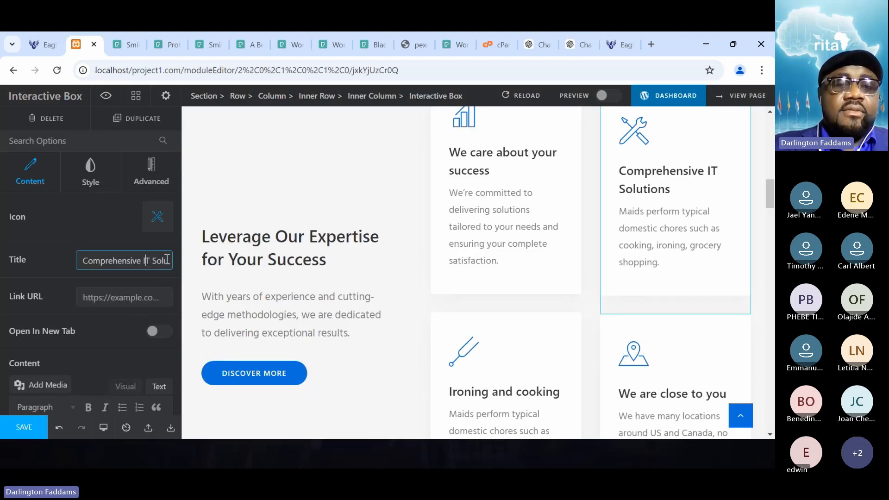
pyautogui.click(31, 421)
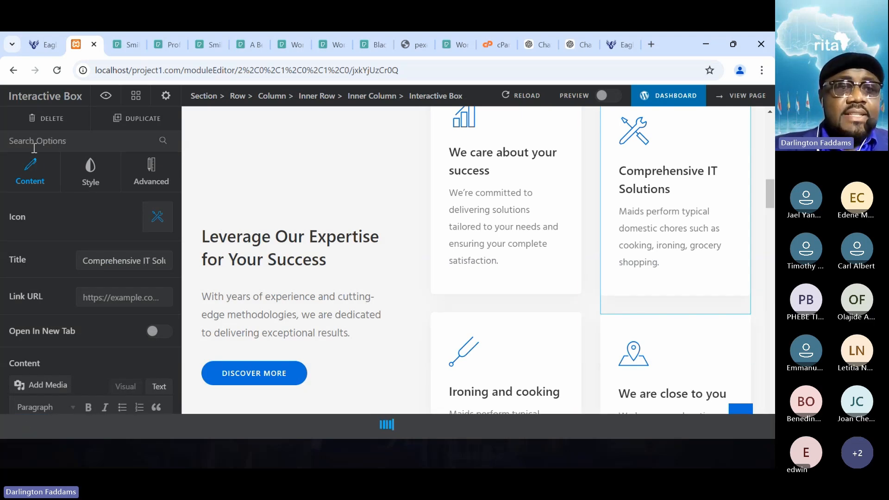
# - Reload the live home page and examine how the second service card's title fits, rechecking ChatGPT's heading suggestion
pyautogui.click(38, 48)
pyautogui.click(57, 70)
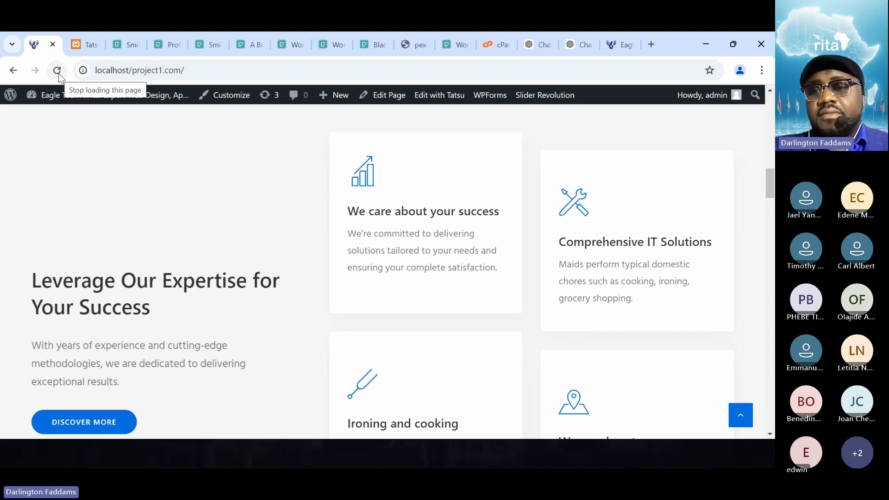
pyautogui.scroll(-3, 65, 98)
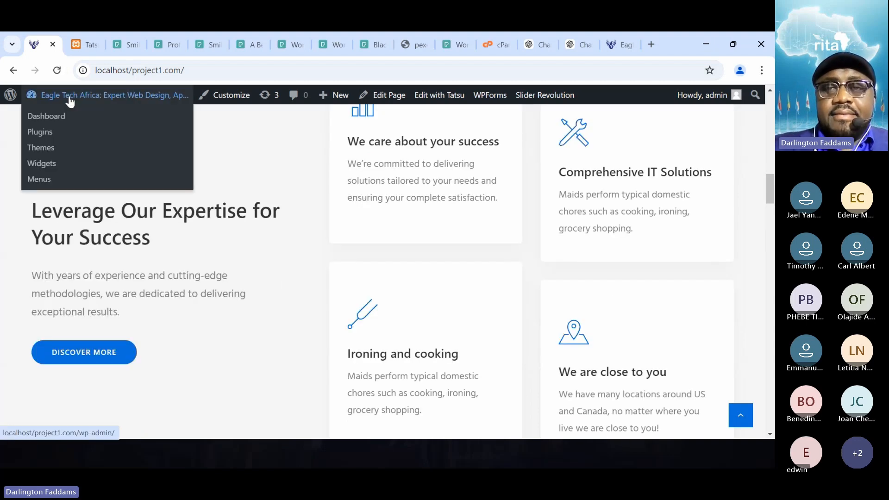
pyautogui.scroll(3, 229, 257)
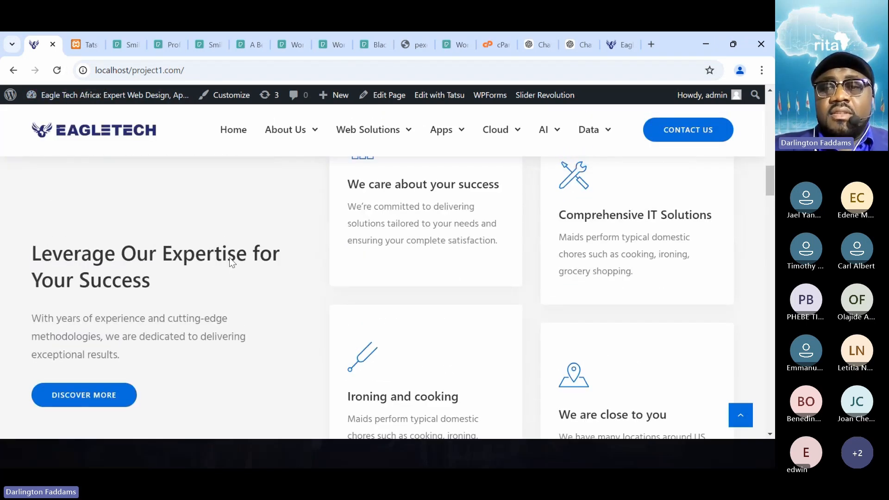
pyautogui.click(572, 46)
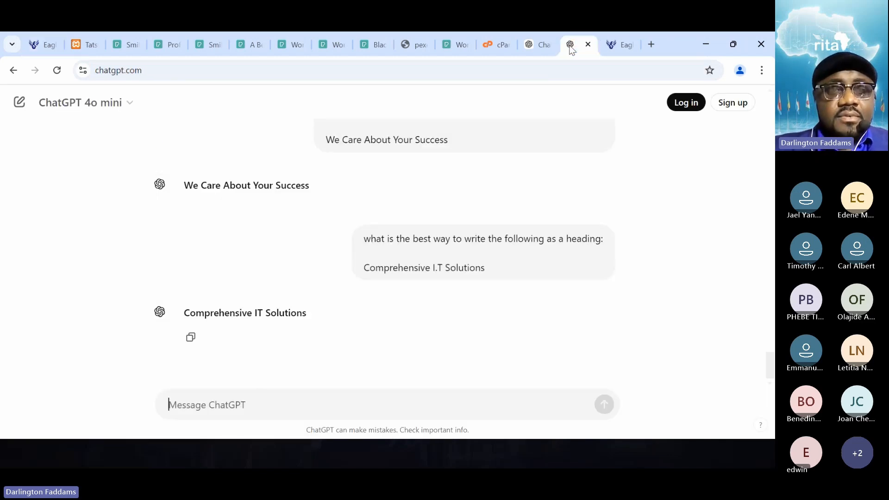
pyautogui.click(41, 39)
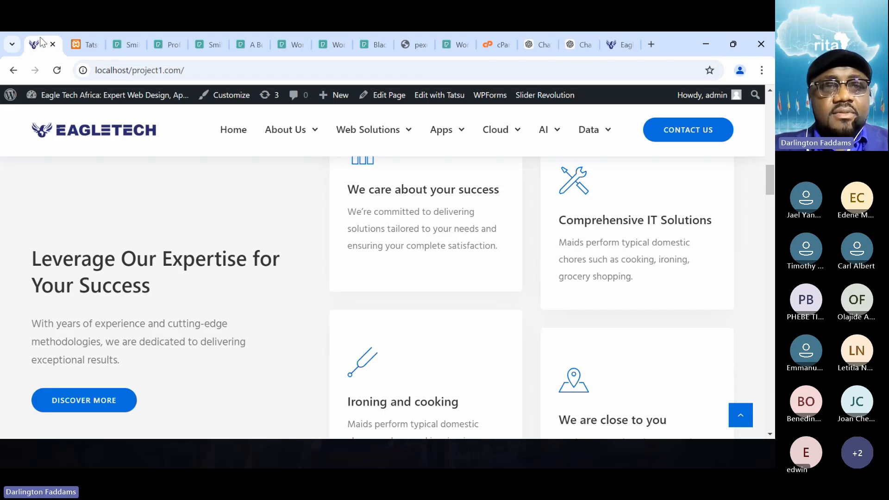
# - Copy the description under "Comprehensive Tech Solutions" from Notepad and replace the Comprehensive IT Solutions box's placeholder content with it in the page editor
pyautogui.hotkey('alt', 'Tab')
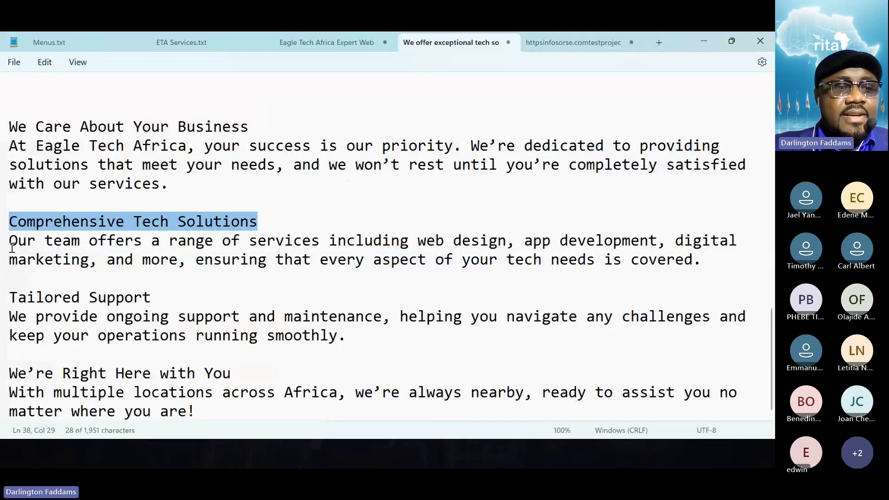
pyautogui.click(10, 247)
pyautogui.moveTo(10, 249); pyautogui.dragTo(579, 268)
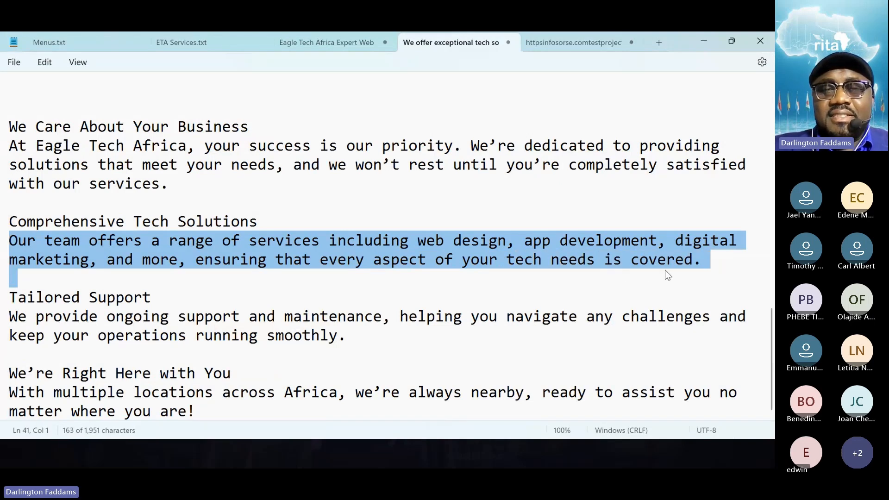
pyautogui.moveTo(703, 268); pyautogui.dragTo(698, 265)
pyautogui.hotkey('ctrl', 'c')
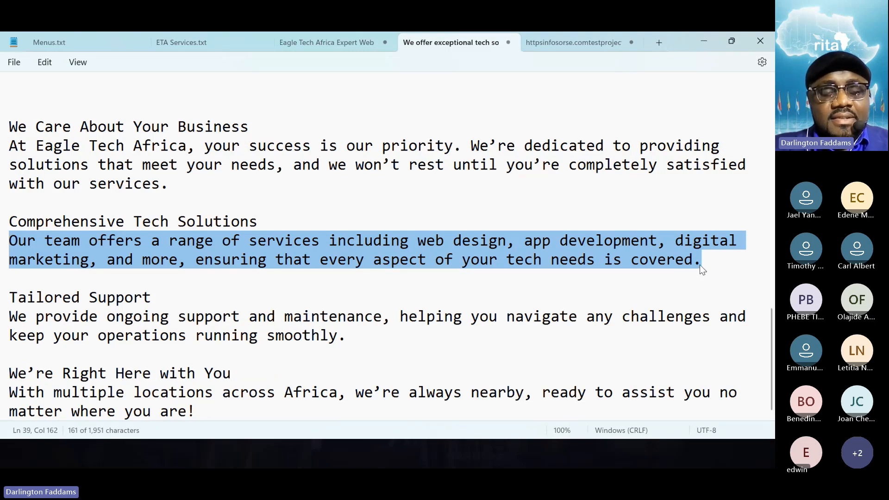
pyautogui.hotkey('alt', 'Tab')
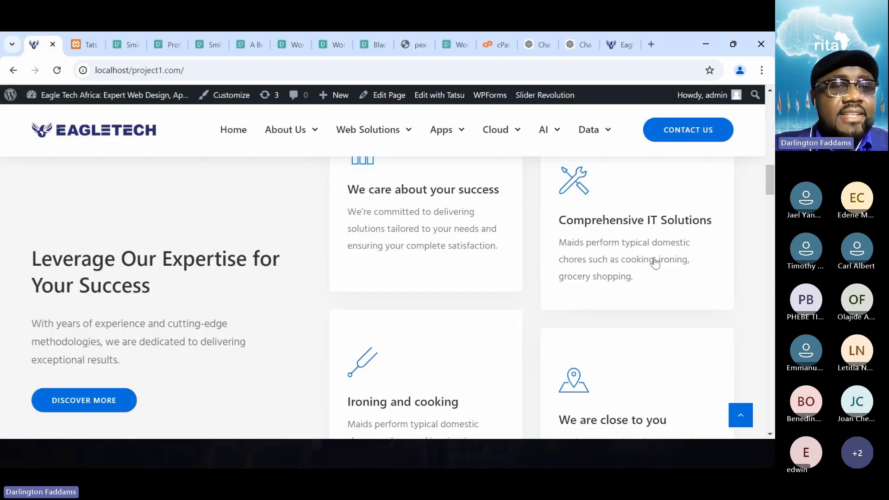
pyautogui.click(85, 44)
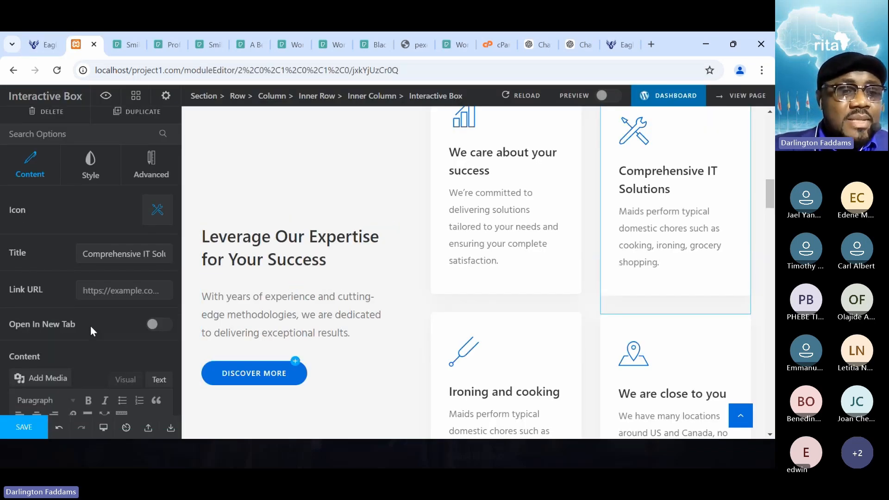
pyautogui.scroll(-3, 91, 326)
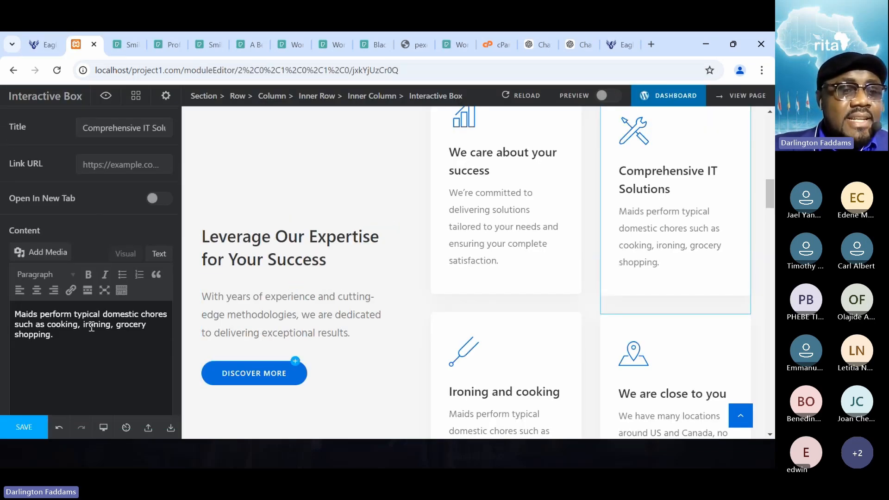
pyautogui.click(159, 253)
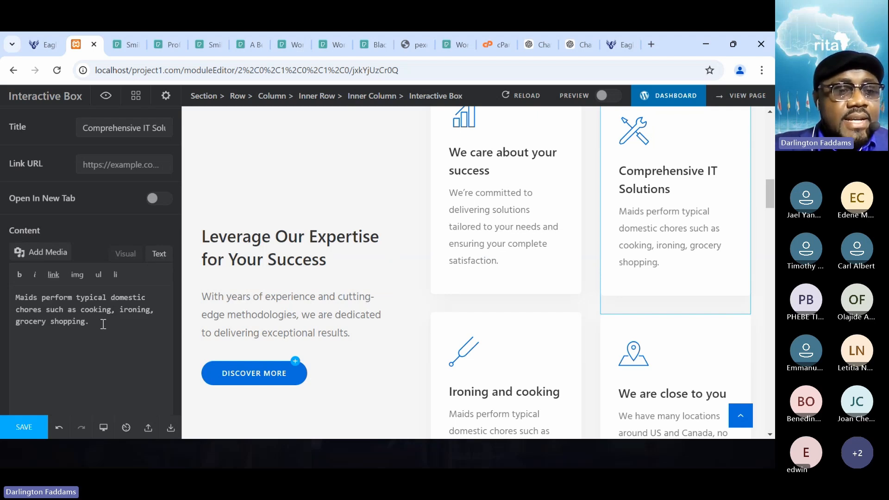
pyautogui.moveTo(105, 328); pyautogui.dragTo(2, 257)
pyautogui.hotkey('ctrl', 'v')
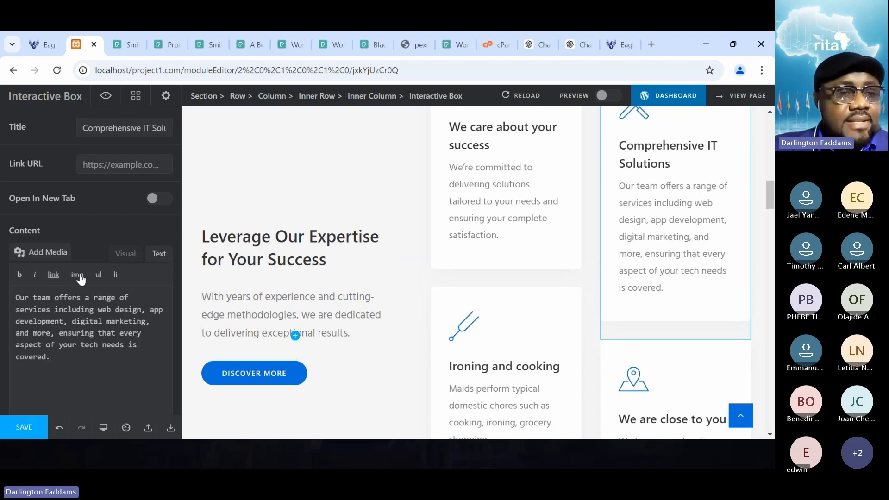
# - Remove "including web design, app development, digital marketing, and more," from the Comprehensive IT Solutions content, save, and reload the live home page
pyautogui.click(62, 310)
pyautogui.hotkey('shift', 'Down')
pyautogui.hotkey('shift', 'Down')
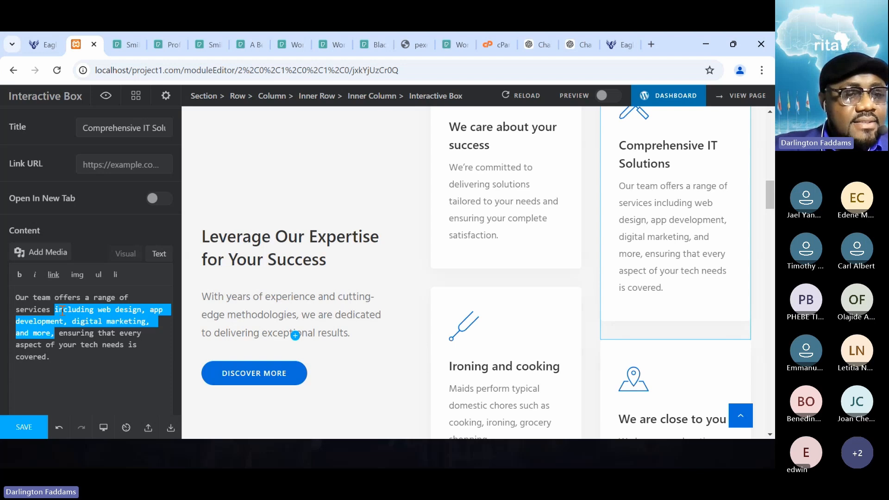
pyautogui.press('BackSpace')
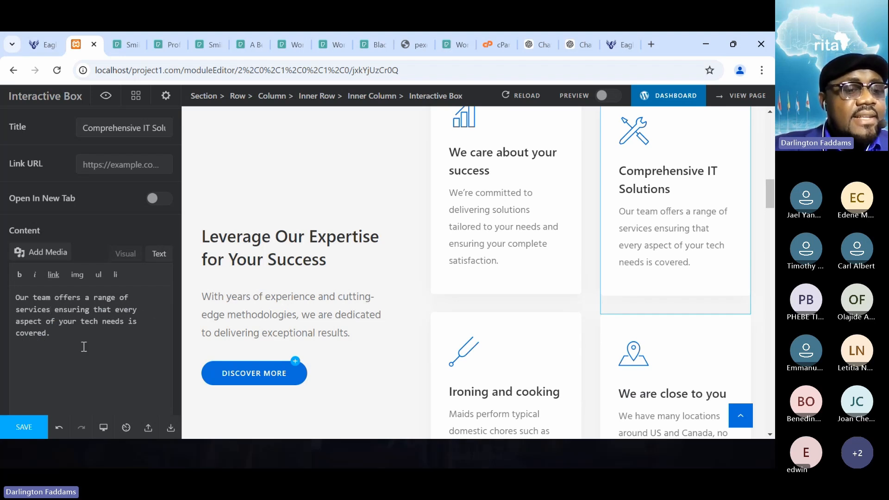
pyautogui.click(24, 427)
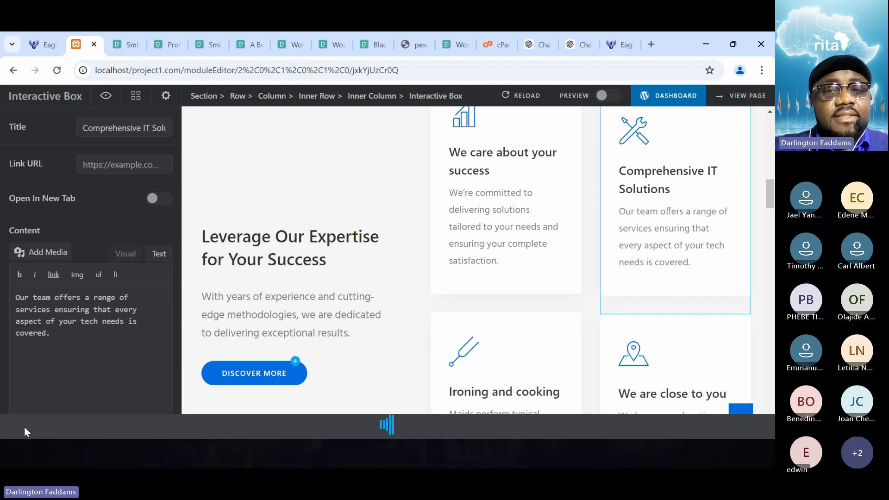
pyautogui.click(37, 41)
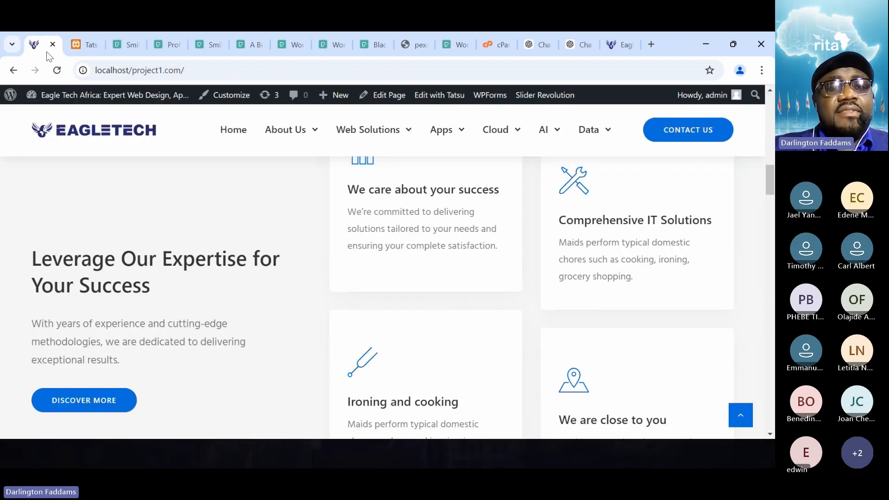
pyautogui.click(57, 71)
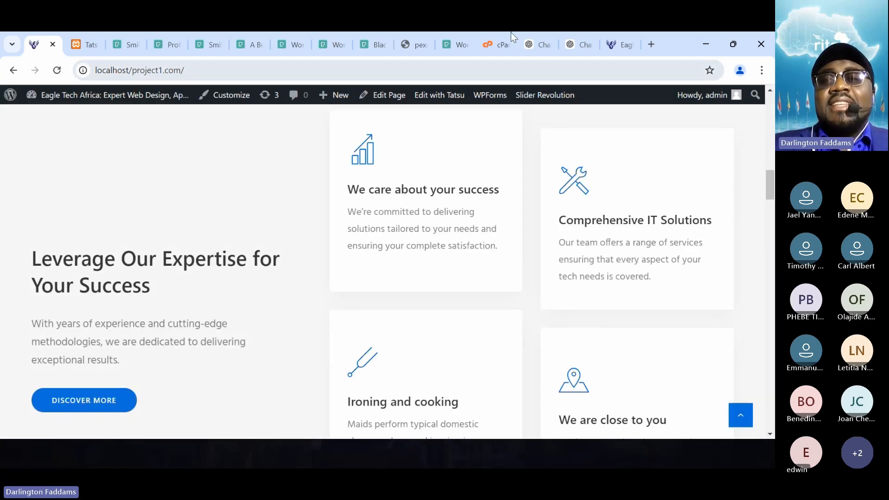
# - In ChatGPT, ask for a grammar check of the full original Comprehensive IT Solutions description
pyautogui.click(570, 43)
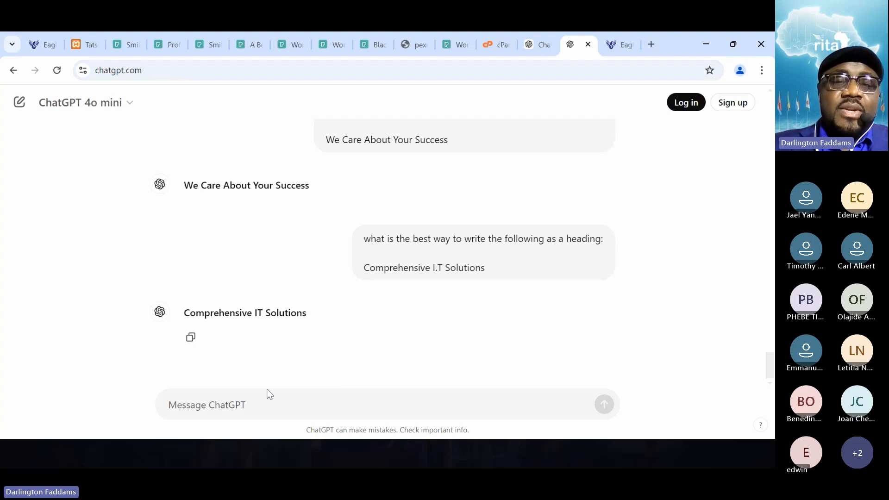
pyautogui.click(219, 404)
pyautogui.write('check the fo')
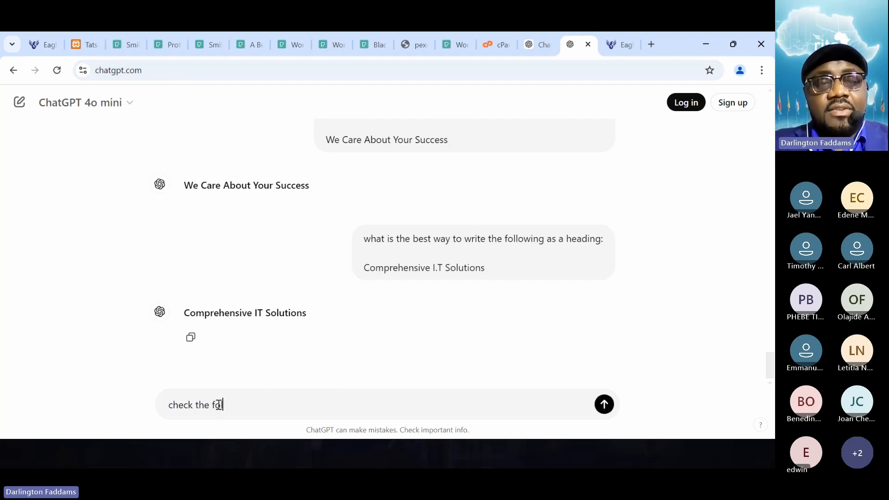
pyautogui.write('llowing for grammar ')
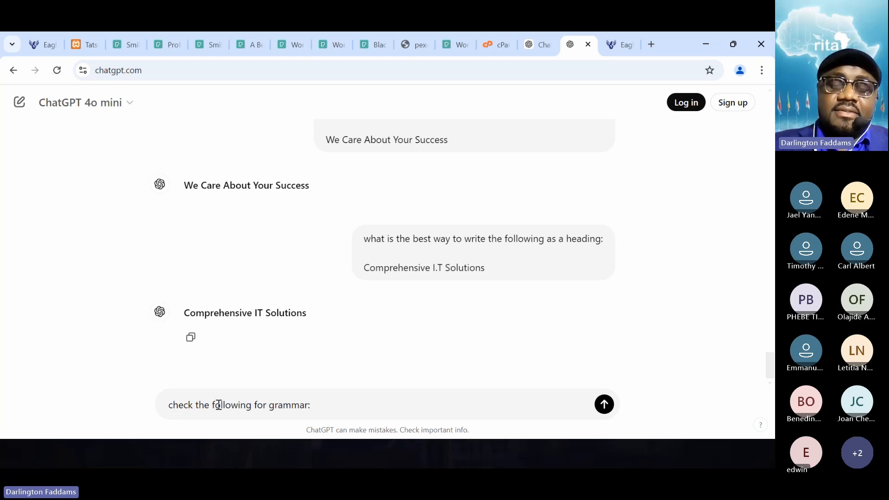
pyautogui.write(':')
pyautogui.hotkey('shift', 'Return')
pyautogui.write('Our team offers a range of services including web design, app development, digital marketing, and more, ensuring that every aspect of your tech needs is covered.')
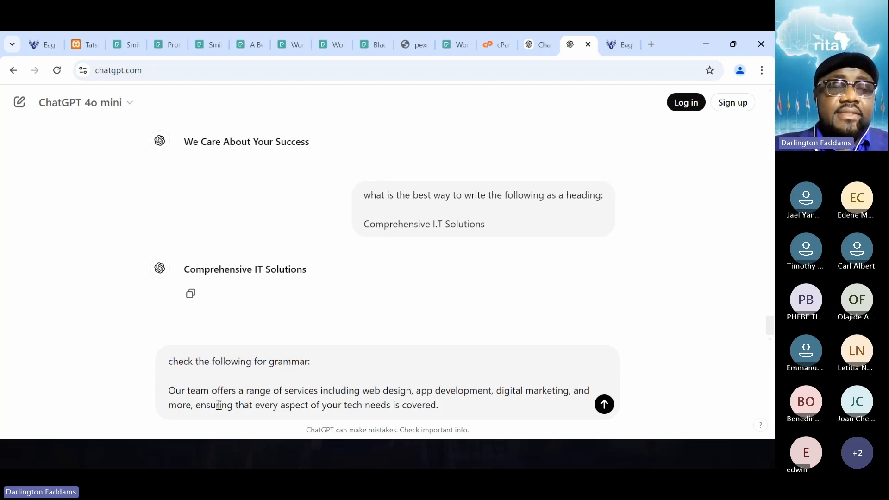
pyautogui.press('Return')
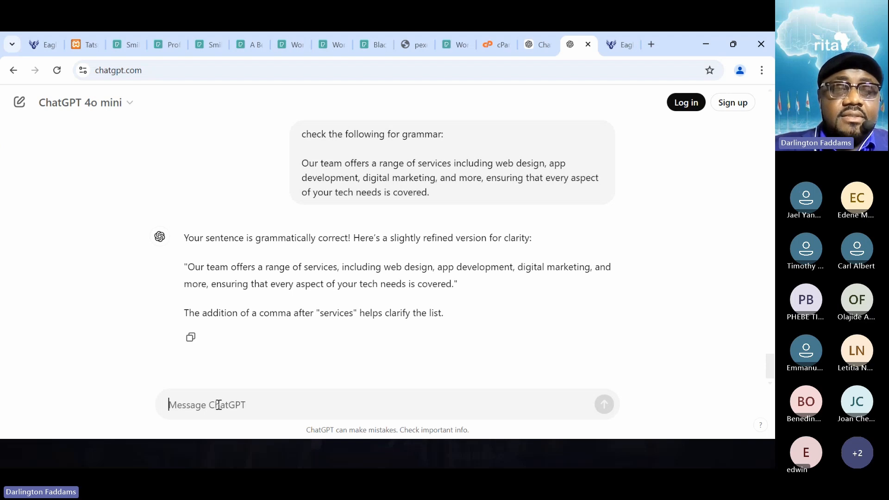
# - Ask ChatGPT to also check the shortened sentence "Our team offers a range of services ensuring that every aspect of your tech needs is covered."
pyautogui.write('check the fo')
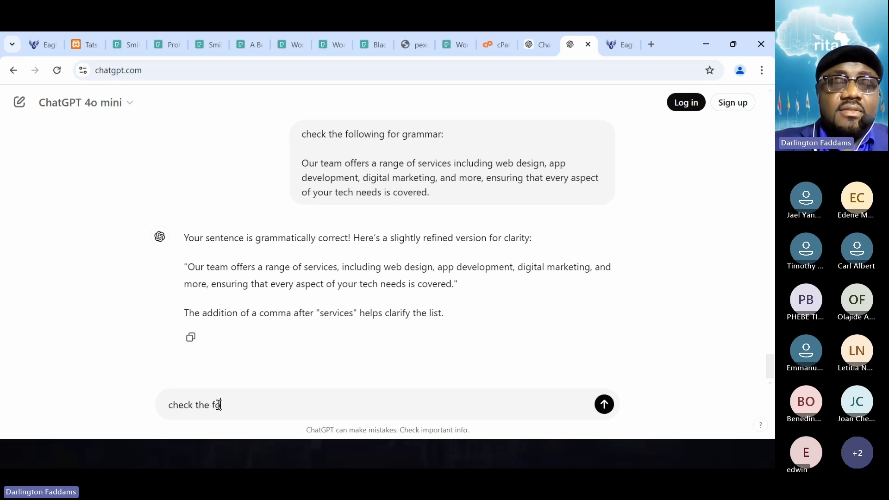
pyautogui.write('llowing as well:')
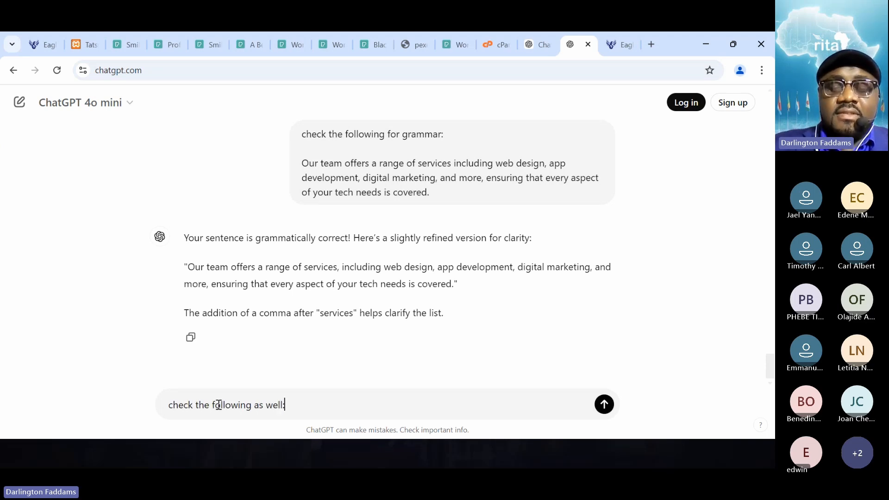
pyautogui.hotkey('shift', 'Return')
pyautogui.hotkey('shift', 'Return')
pyautogui.write('Our team offers a range of services including web design, app development, digital marketing, and more, ensuring that every aspect of your tech needs is covered.')
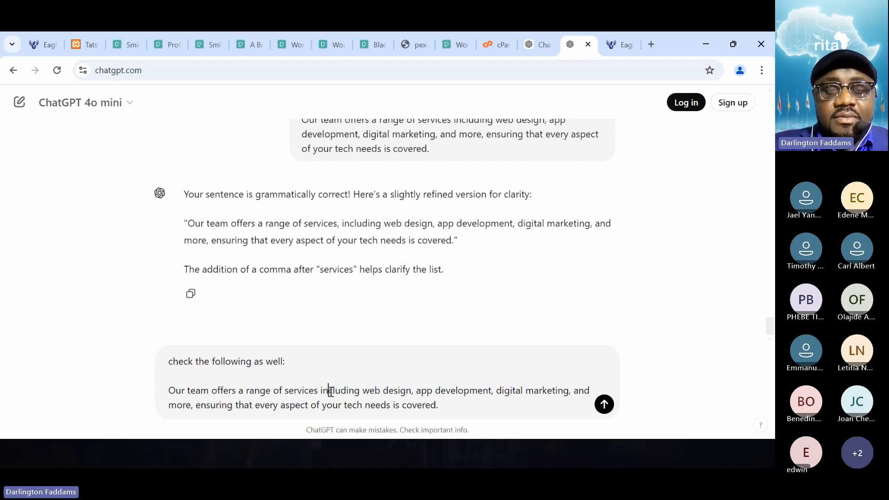
pyautogui.hotkey('ctrl', 'shift', 'Right')
pyautogui.hotkey('ctrl', 'shift', 'Right')
pyautogui.hotkey('ctrl', 'shift', 'Right')
pyautogui.hotkey('ctrl', 'shift', 'Right')
pyautogui.hotkey('ctrl', 'shift', 'Right')
pyautogui.hotkey('ctrl', 'shift', 'Right')
pyautogui.hotkey('ctrl', 'shift', 'Right')
pyautogui.hotkey('ctrl', 'shift', 'Right')
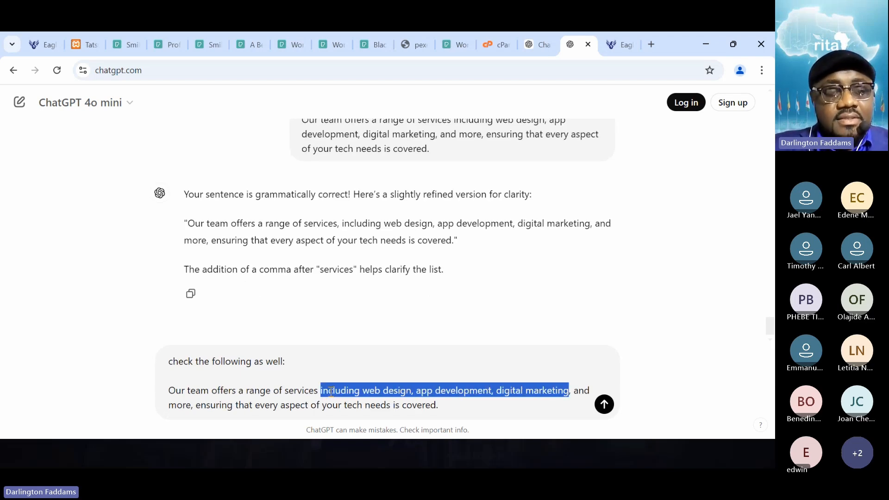
pyautogui.hotkey('ctrl', 'shift', 'Right')
pyautogui.hotkey('ctrl', 'shift', 'Right')
pyautogui.press('BackSpace')
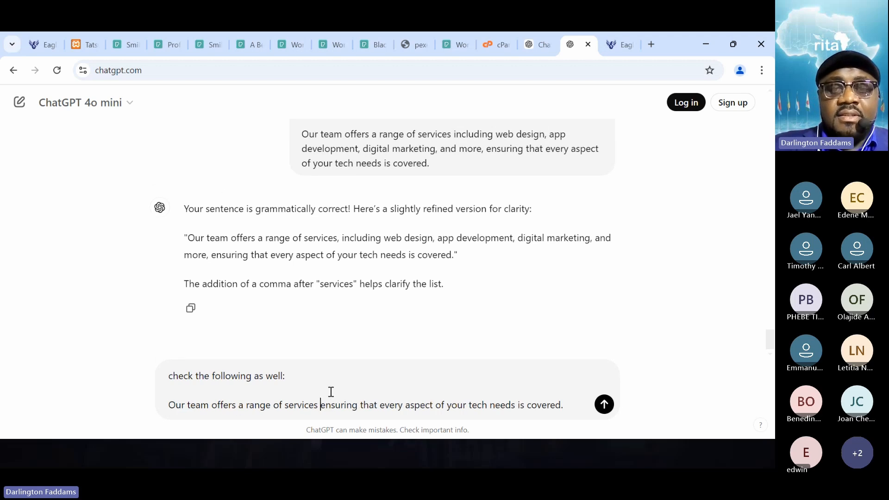
pyautogui.press('Return')
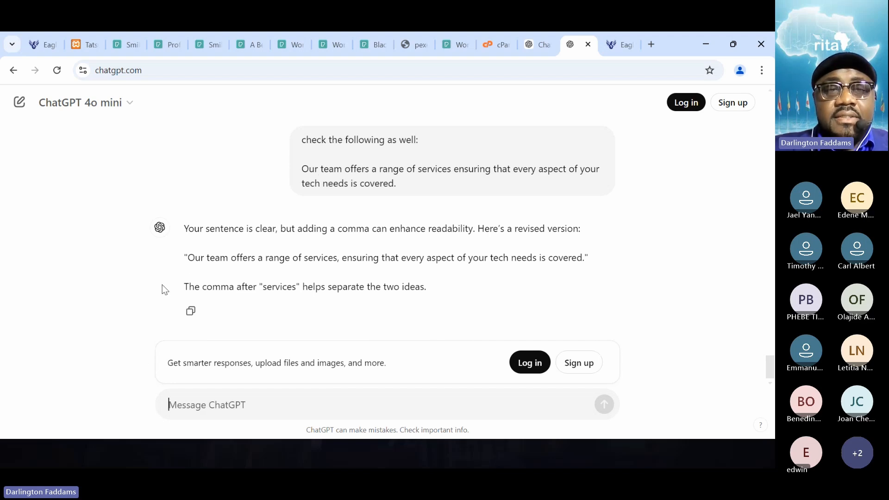
# - Copy ChatGPT's revised sentence with the comma after "services" and replace the Comprehensive IT Solutions box's content with it in the page editor
pyautogui.moveTo(189, 258); pyautogui.dragTo(586, 260)
pyautogui.hotkey('ctrl', 'c')
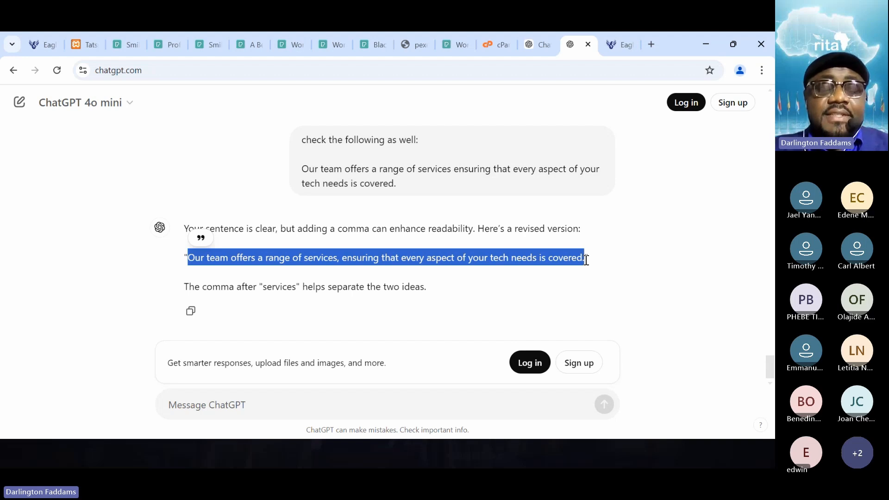
pyautogui.click(73, 45)
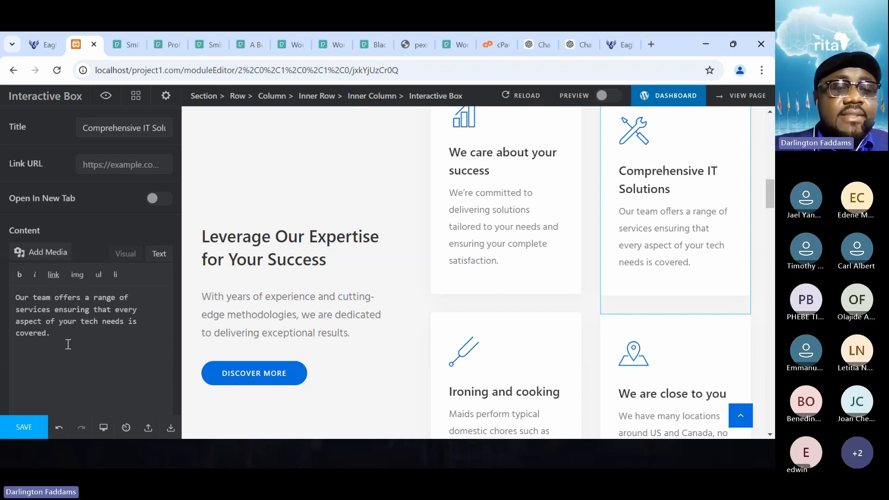
pyautogui.moveTo(65, 339); pyautogui.dragTo(15, 297)
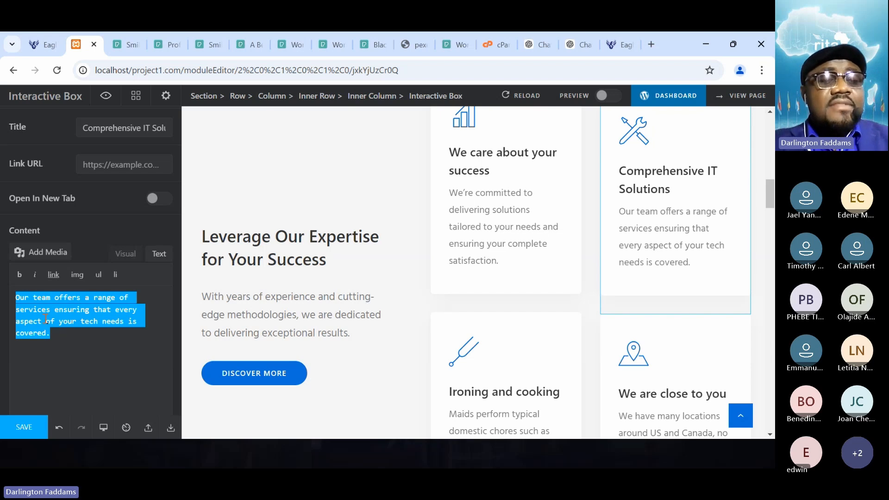
pyautogui.hotkey('ctrl', 'v')
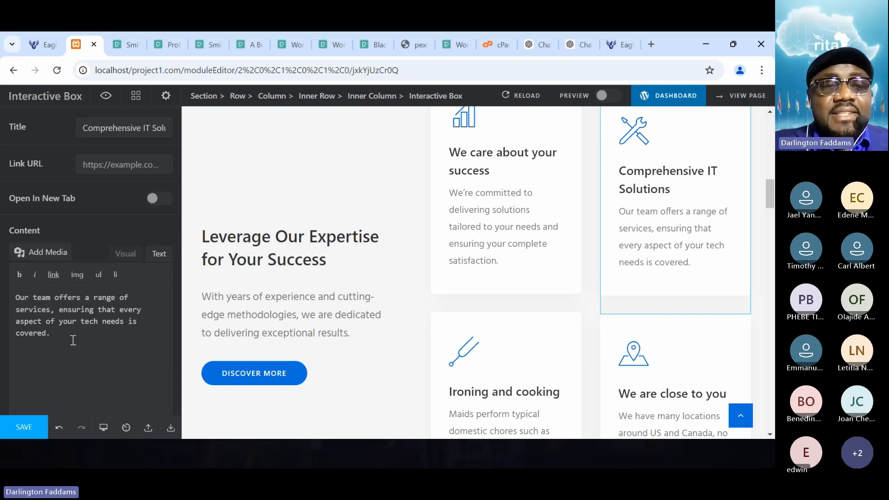
# - Look through the Linea SVG Icons set for the Comprehensive IT Solutions box, checking which icon suits the card
pyautogui.scroll(3, 73, 341)
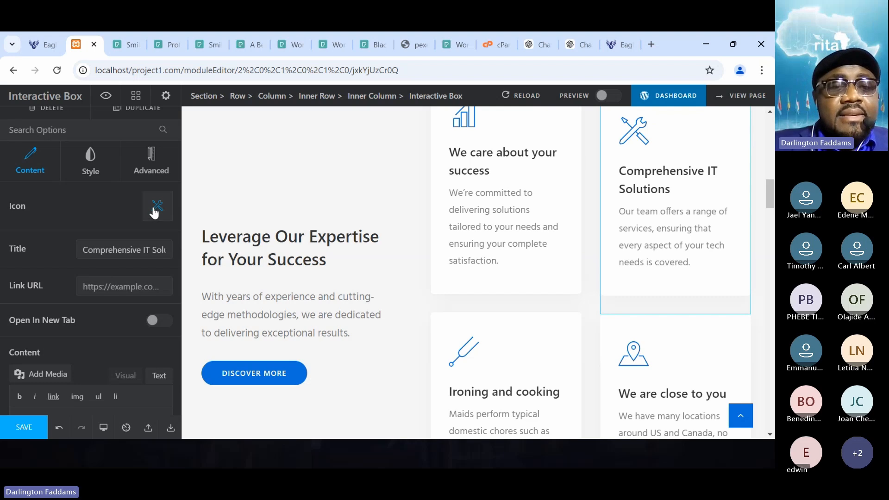
pyautogui.click(156, 212)
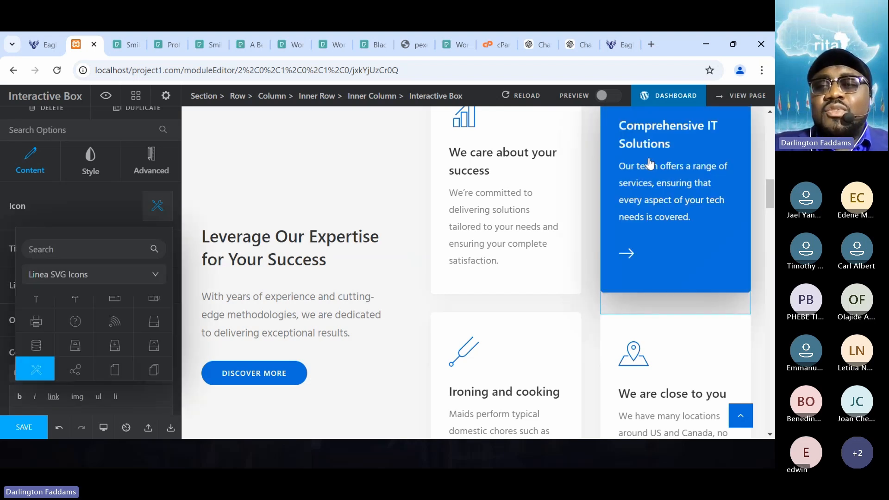
pyautogui.scroll(2, 648, 194)
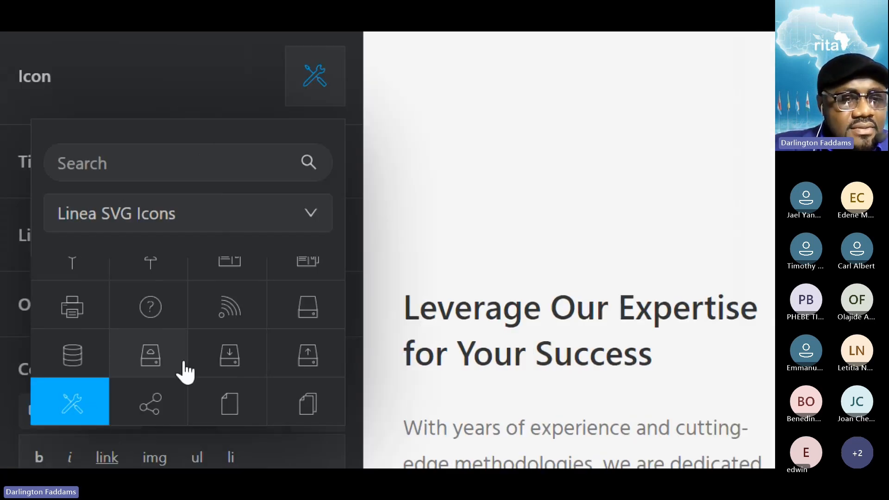
pyautogui.scroll(3, 185, 373)
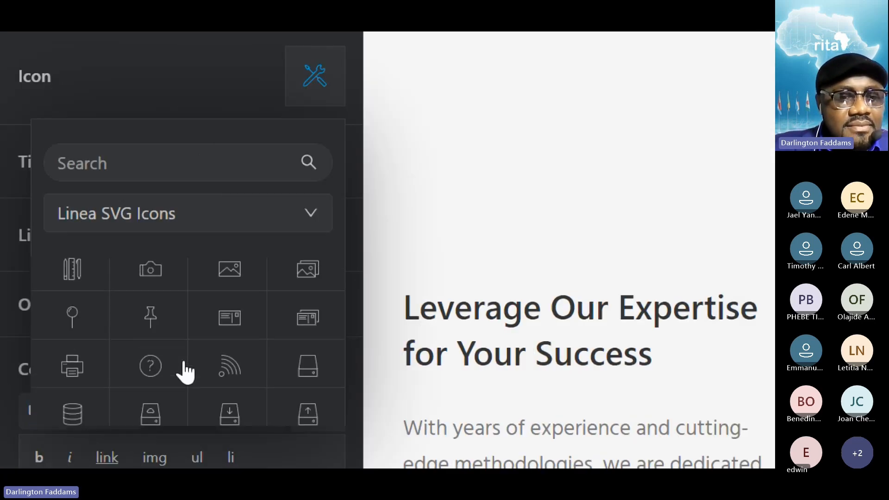
pyautogui.scroll(5, 186, 372)
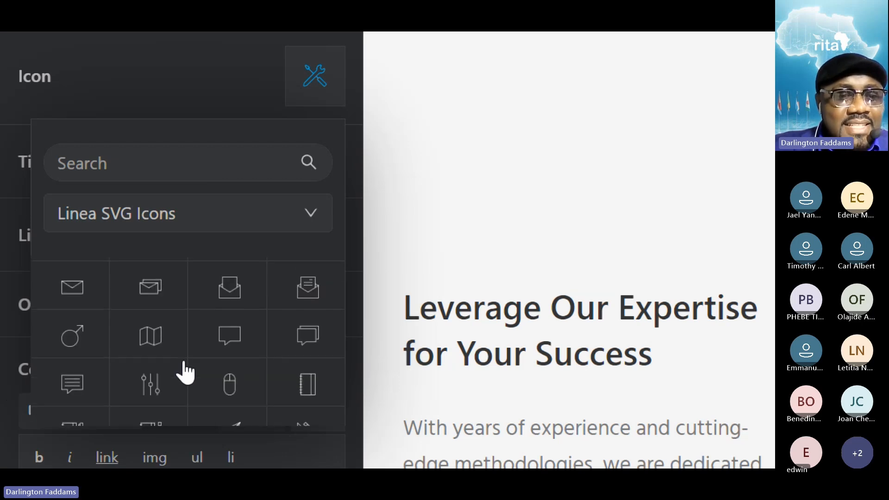
pyautogui.scroll(10, 185, 372)
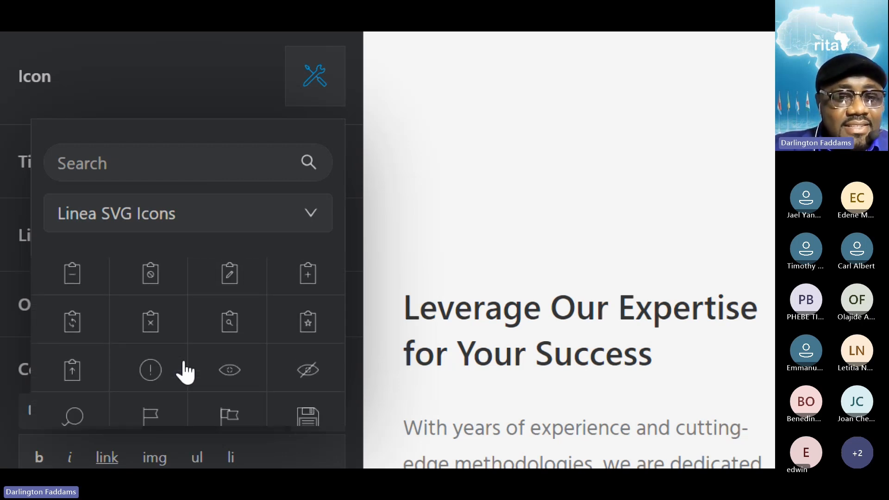
pyautogui.scroll(10, 185, 372)
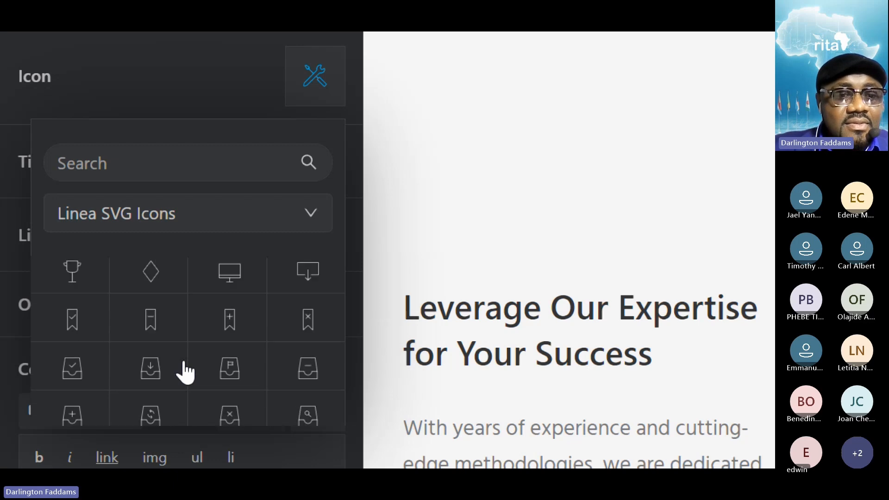
pyautogui.scroll(8, 186, 373)
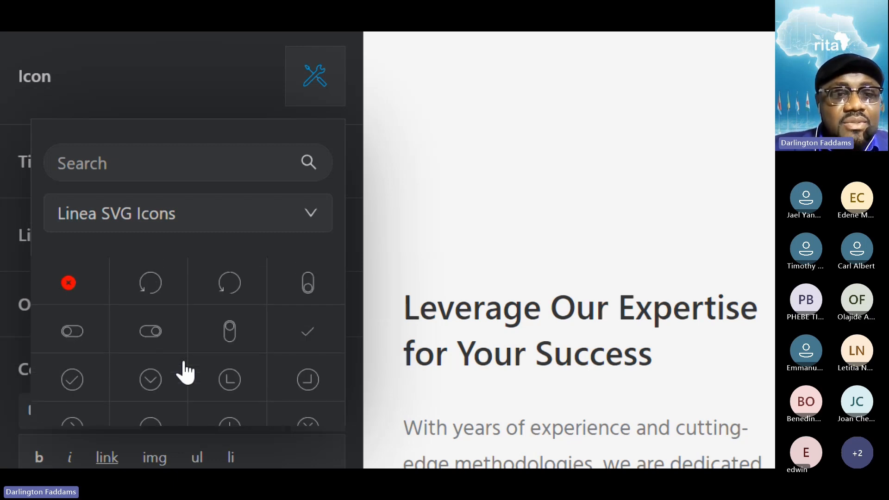
pyautogui.scroll(-4, 186, 373)
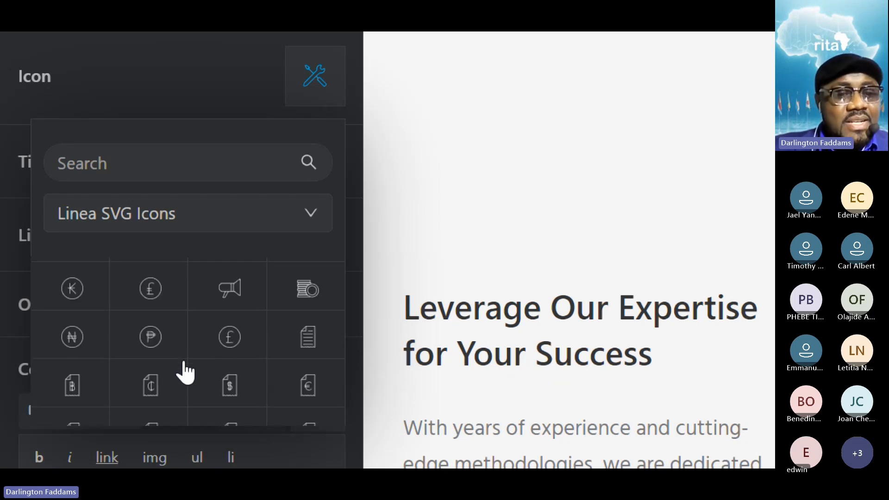
pyautogui.scroll(-10, 185, 373)
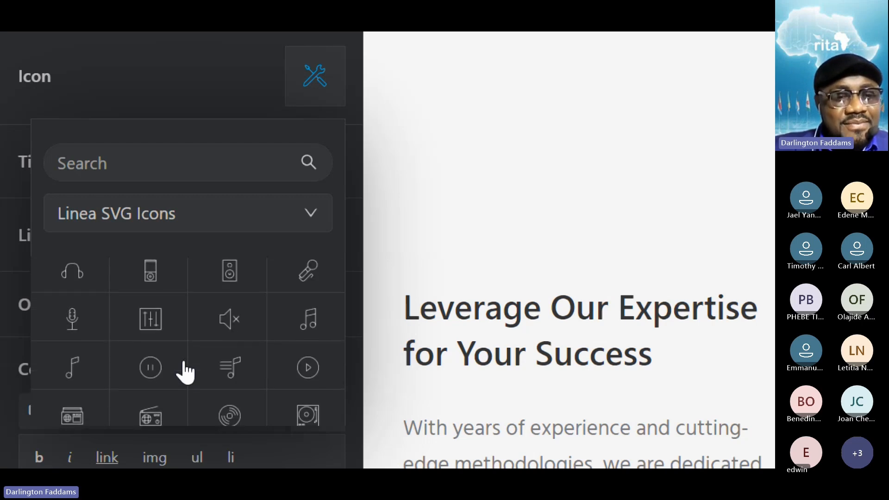
pyautogui.scroll(-2, 185, 373)
pyautogui.scroll(-2, 185, 372)
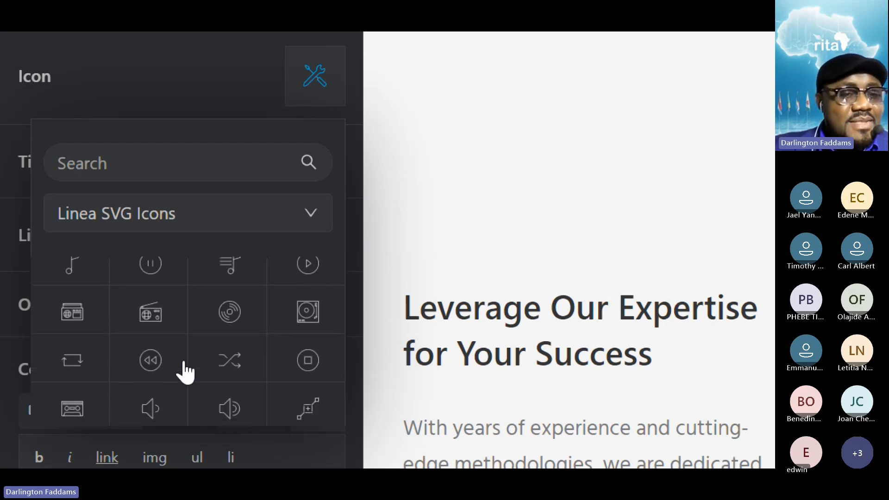
pyautogui.scroll(-5, 186, 373)
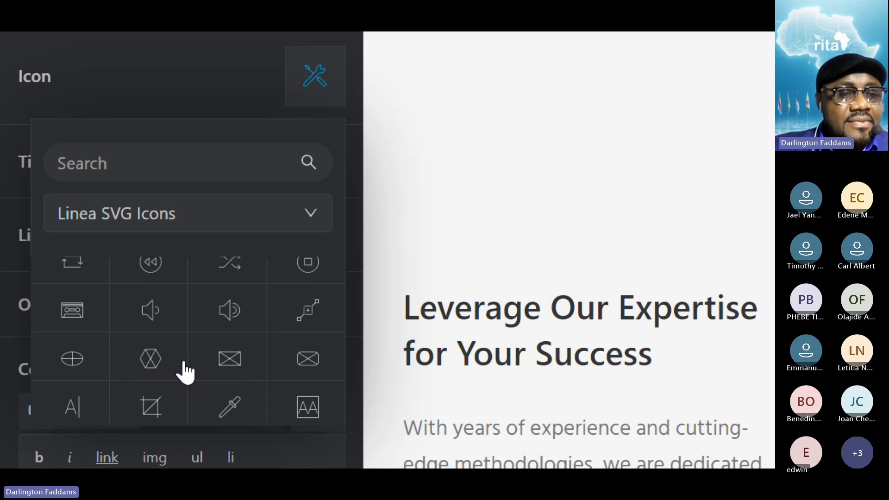
pyautogui.scroll(-10, 185, 373)
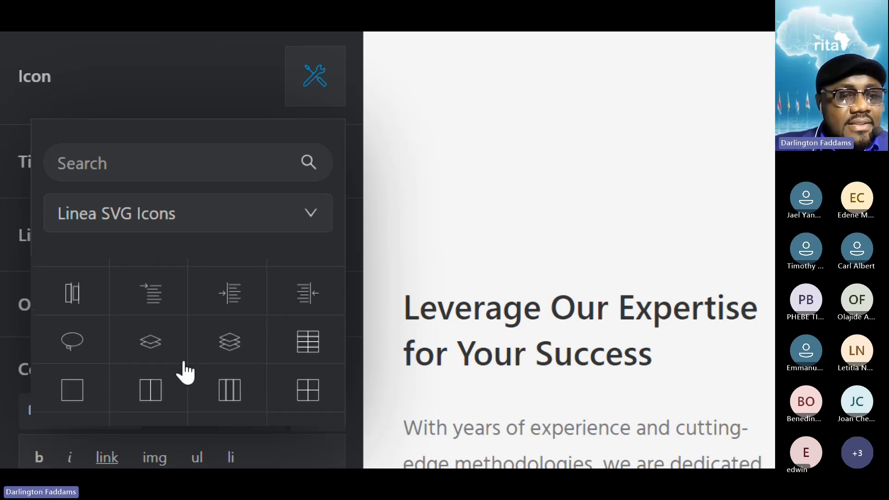
pyautogui.scroll(-1, 185, 373)
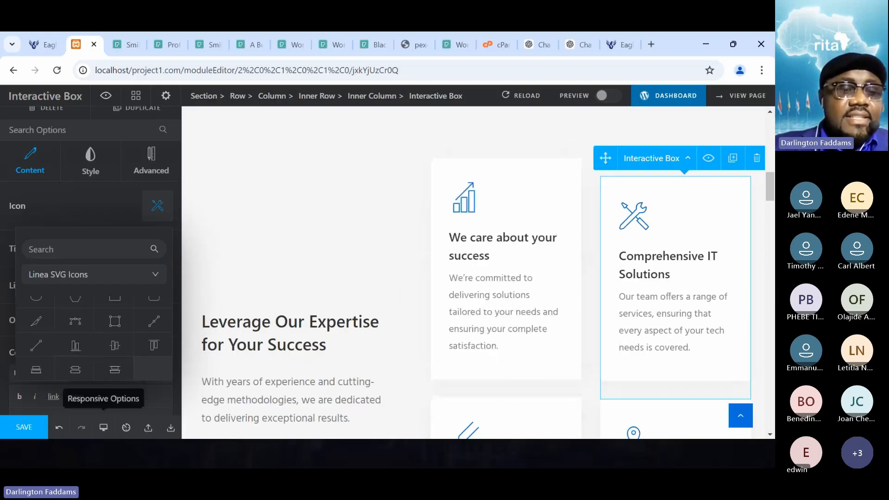
# - Save the page with the revised Comprehensive IT Solutions description and its existing tools icon
pyautogui.click(18, 431)
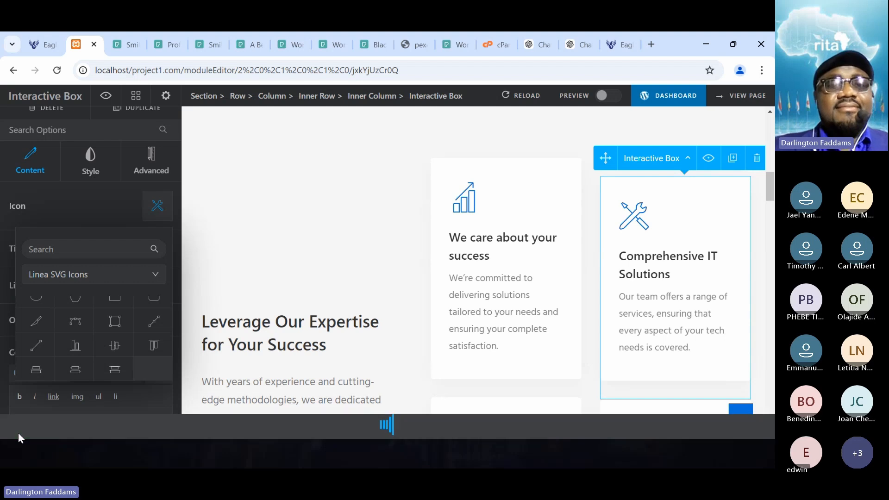
# - Reload the live home page and check the updated Comprehensive IT Solutions card and the two service cards below it
pyautogui.click(35, 46)
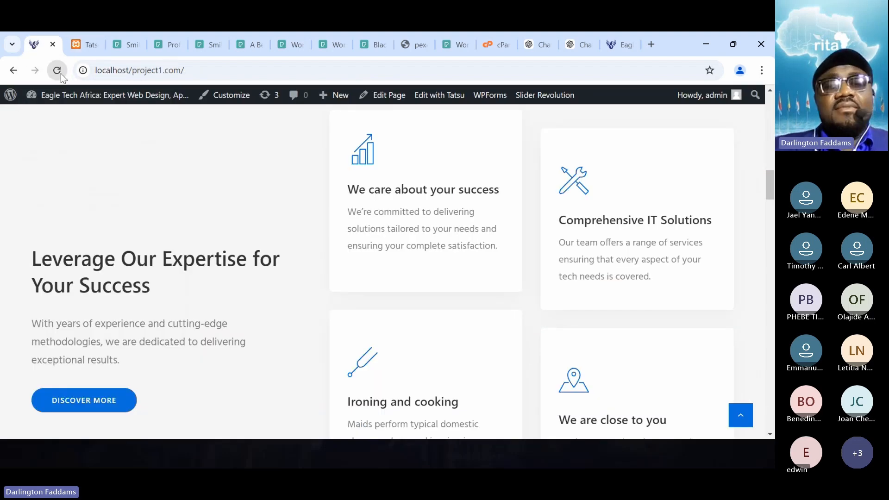
pyautogui.click(60, 73)
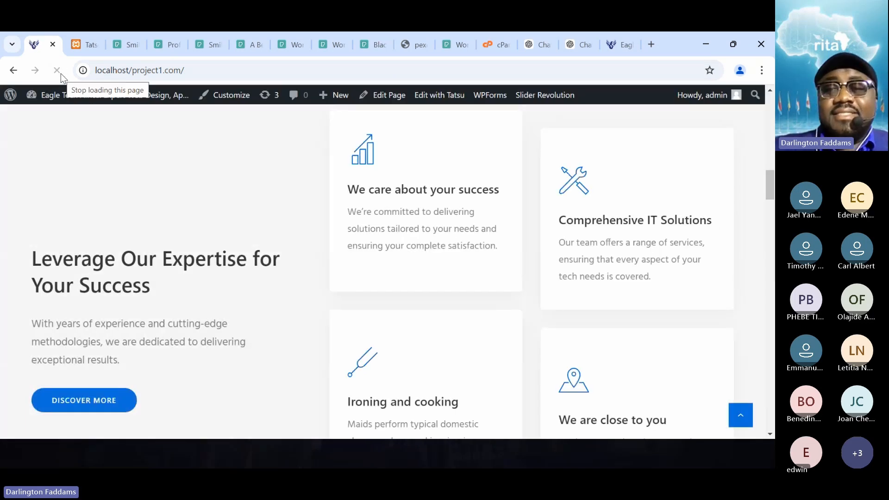
pyautogui.scroll(3, 195, 239)
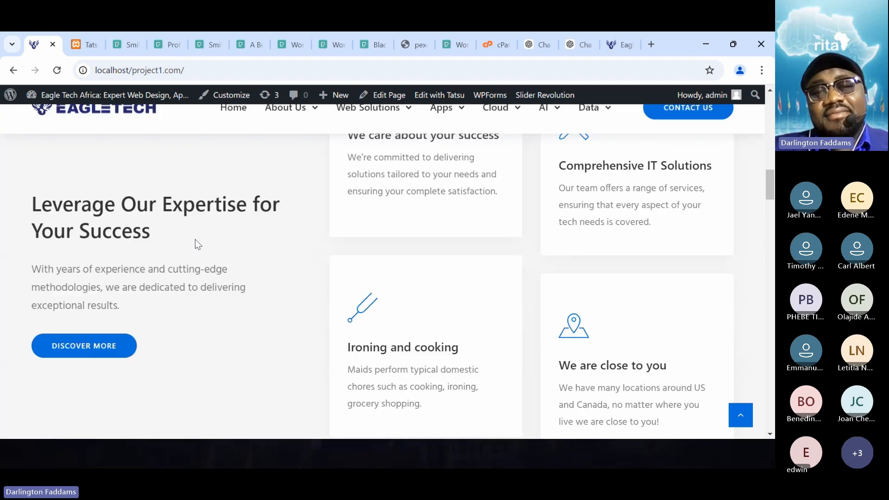
pyautogui.scroll(-3, 196, 240)
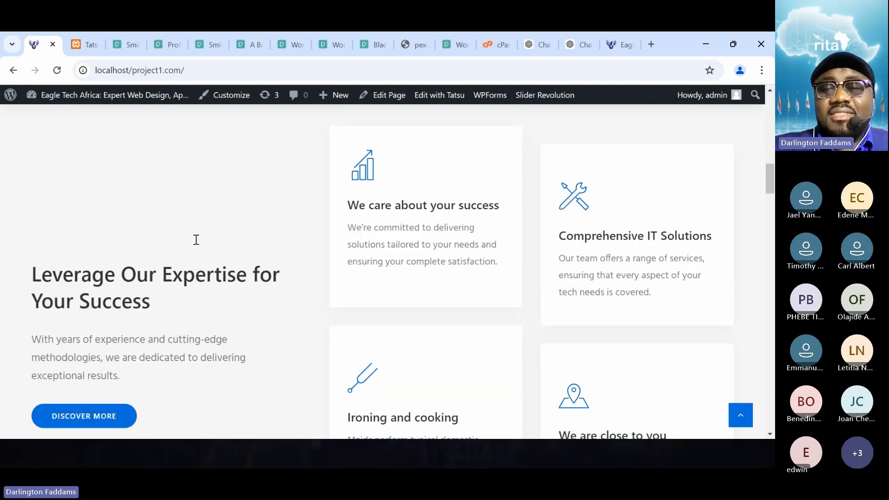
pyautogui.scroll(-4, 195, 241)
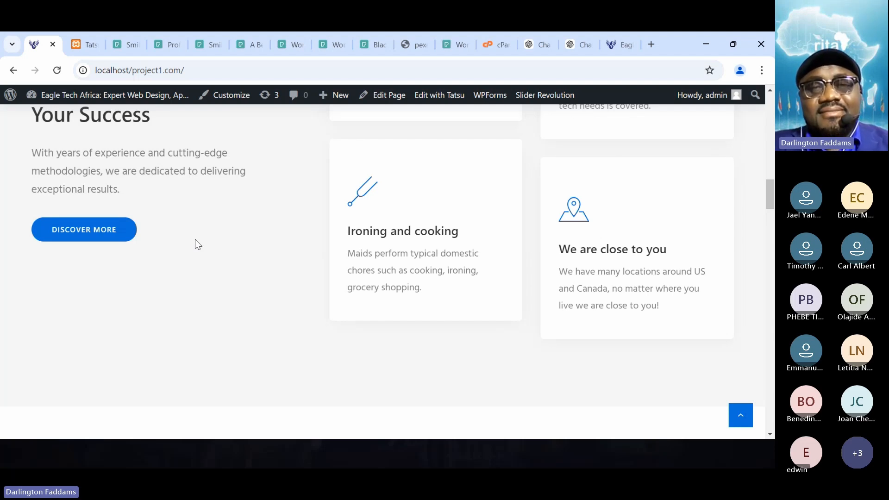
# - Copy the heading "Tailored Support" from the Notepad notes and replace the "Ironing and cooking" box's title with it in the page editor
pyautogui.hotkey('alt', 'Tab')
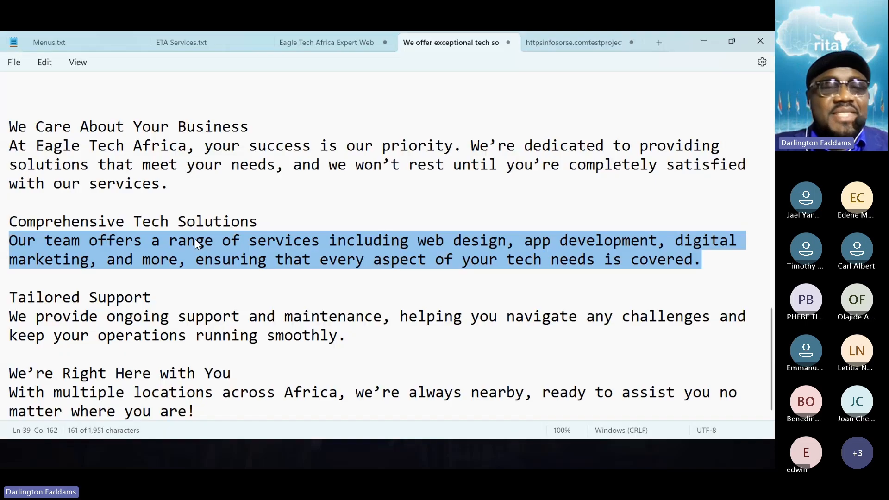
pyautogui.moveTo(163, 298); pyautogui.dragTo(4, 306)
pyautogui.hotkey('ctrl', 'c')
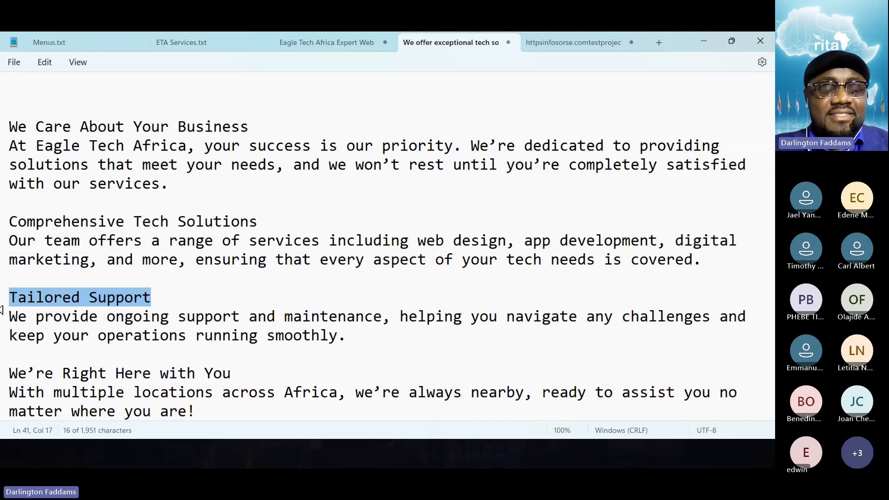
pyautogui.hotkey('alt', 'Tab')
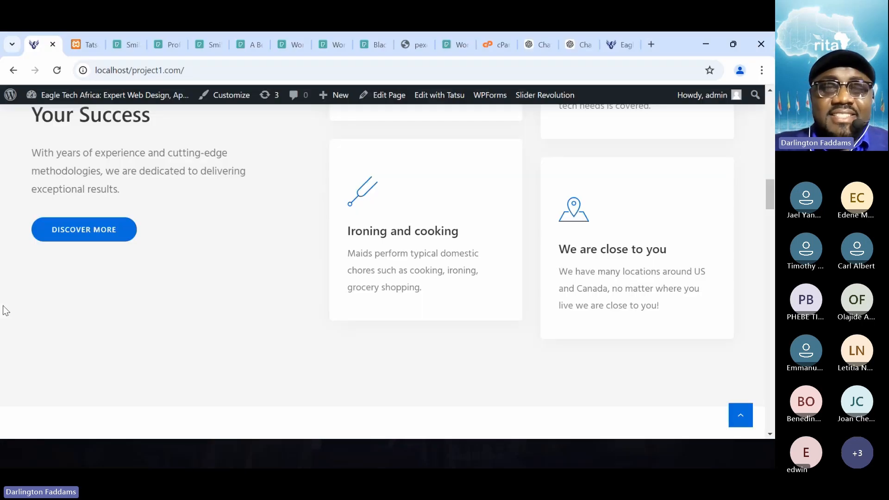
pyautogui.click(77, 37)
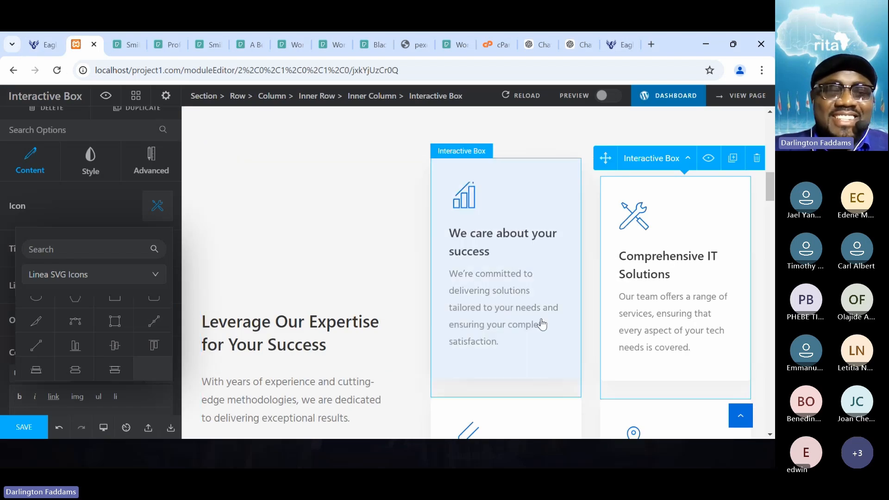
pyautogui.scroll(-4, 539, 329)
pyautogui.click(482, 347)
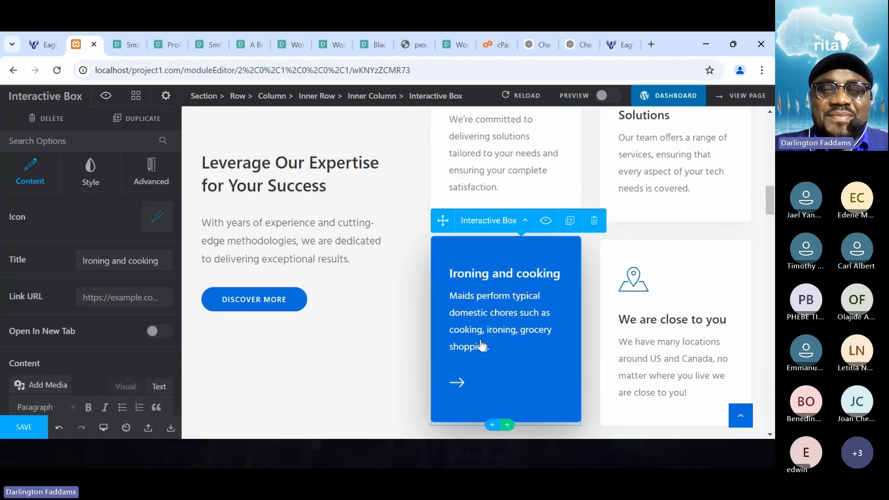
pyautogui.tripleClick(144, 262)
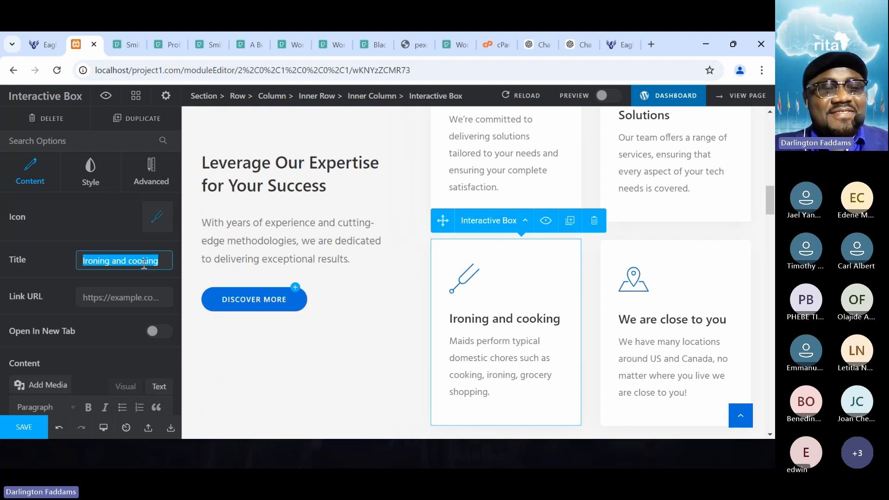
pyautogui.hotkey('ctrl', 'v')
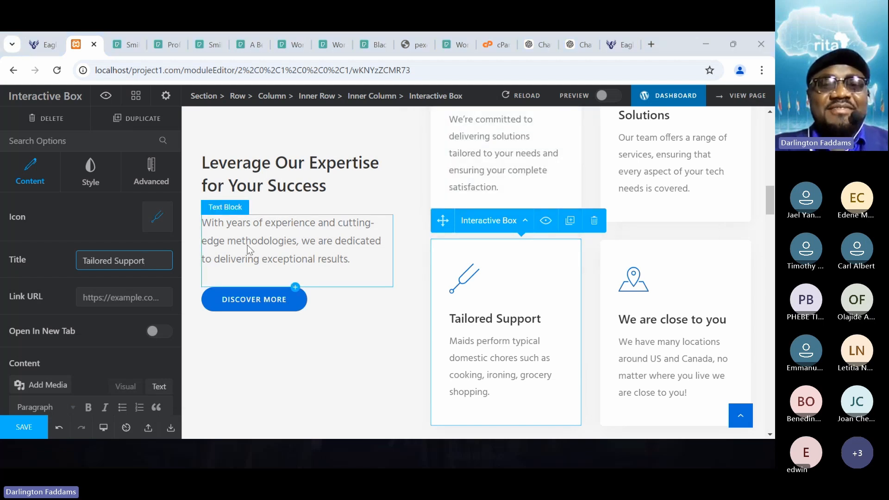
# - Copy the Tailored Support paragraph from the notes and send it to ChatGPT with the request "summarize the following:"
pyautogui.hotkey('alt', 'Tab')
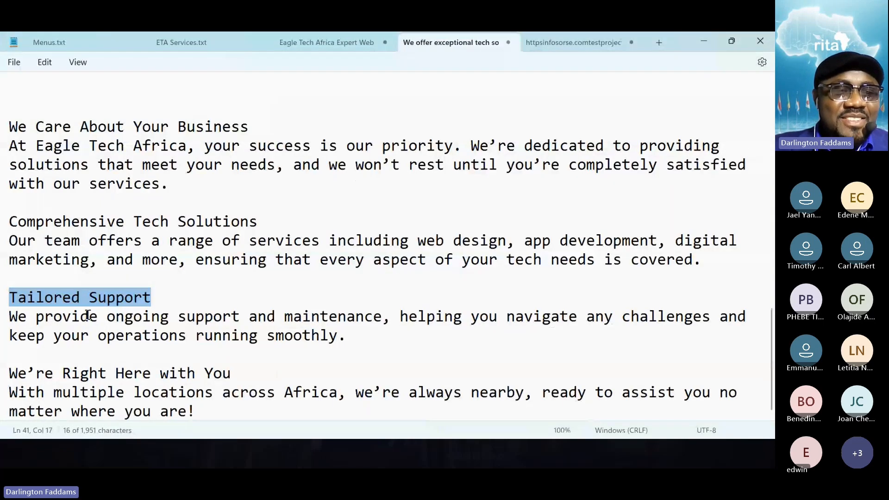
pyautogui.click(348, 334)
pyautogui.moveTo(348, 334); pyautogui.dragTo(4, 323)
pyautogui.hotkey('ctrl', 'c')
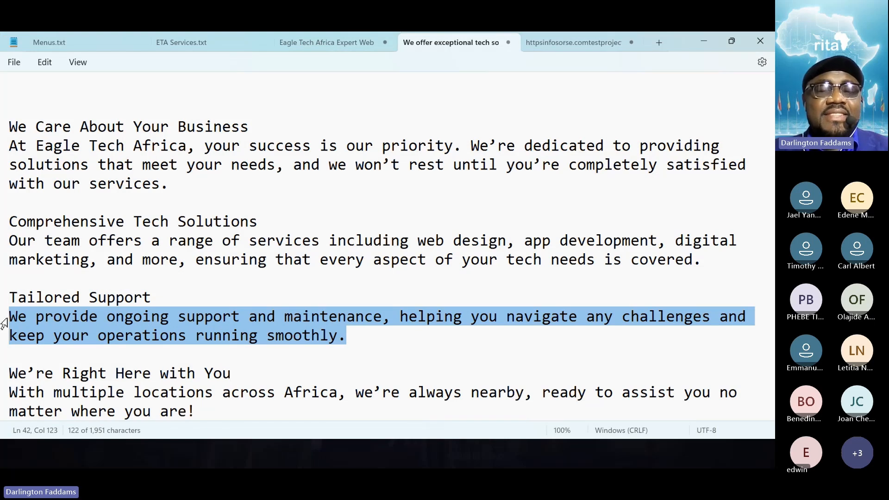
pyautogui.hotkey('alt', 'Tab')
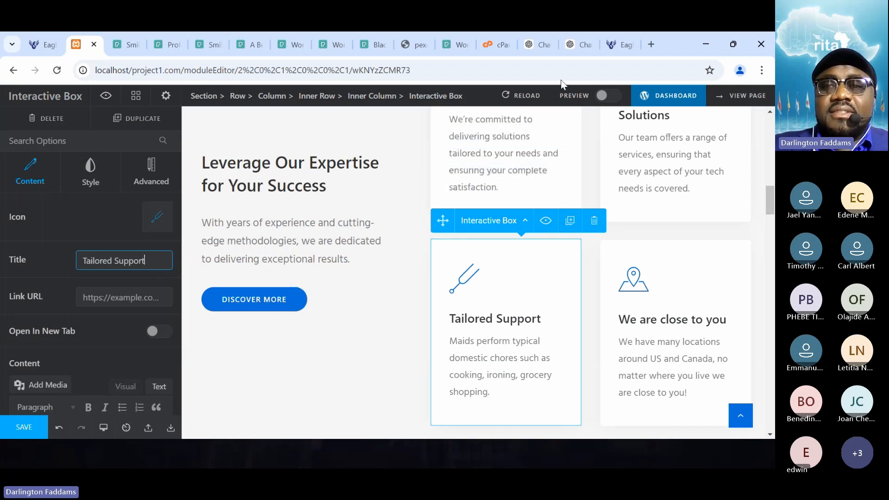
pyautogui.click(575, 44)
pyautogui.click(208, 402)
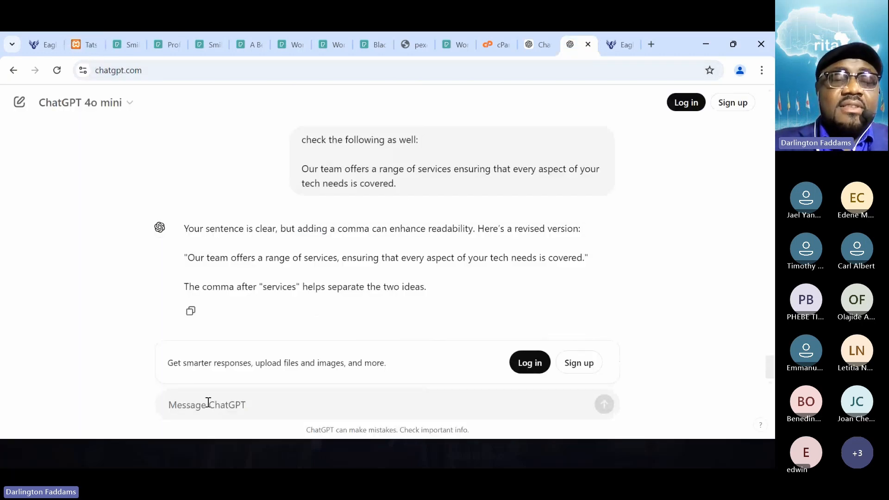
pyautogui.write('summarize')
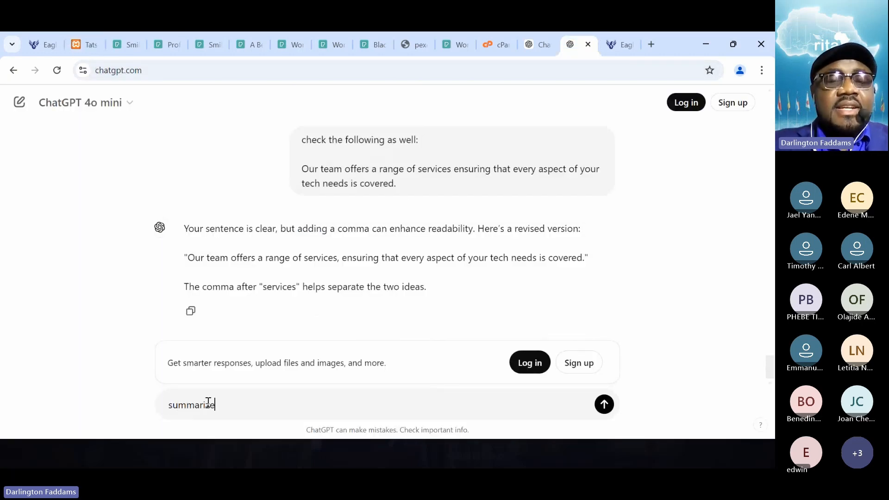
pyautogui.write(' the following')
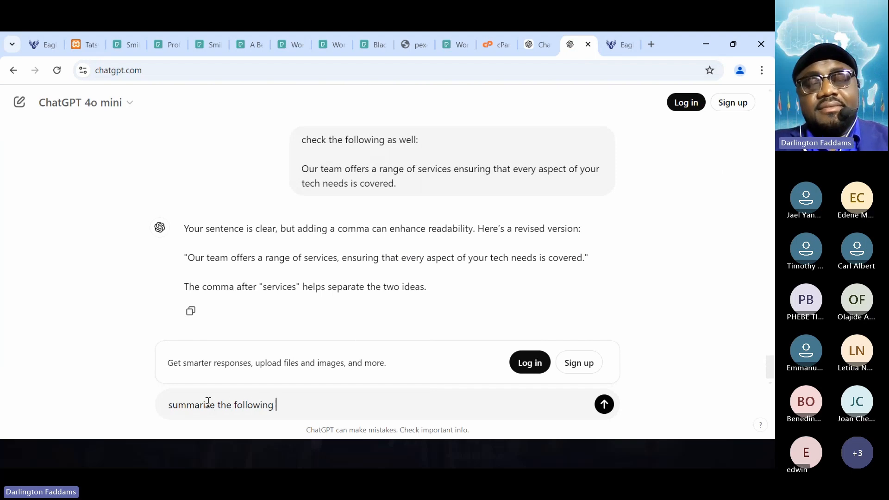
pyautogui.write(':')
pyautogui.hotkey('shift', 'Return')
pyautogui.hotkey('shift', 'Return')
pyautogui.hotkey('ctrl', 'v')
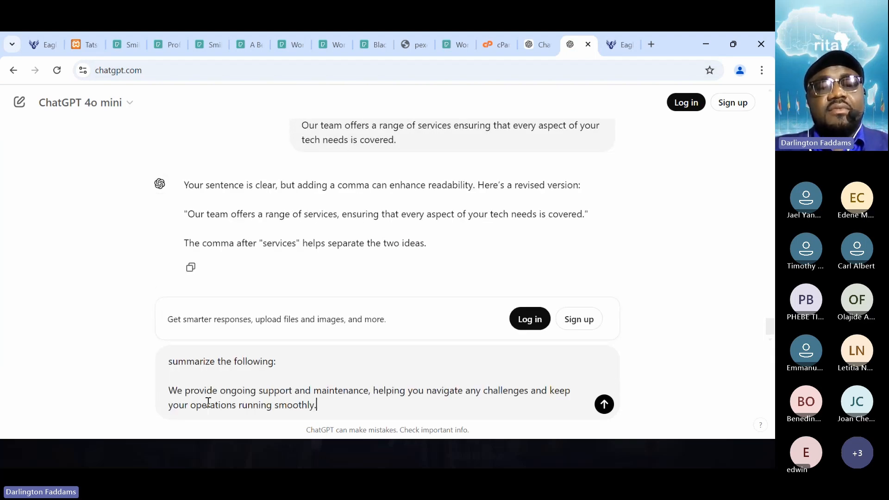
pyautogui.press('Return')
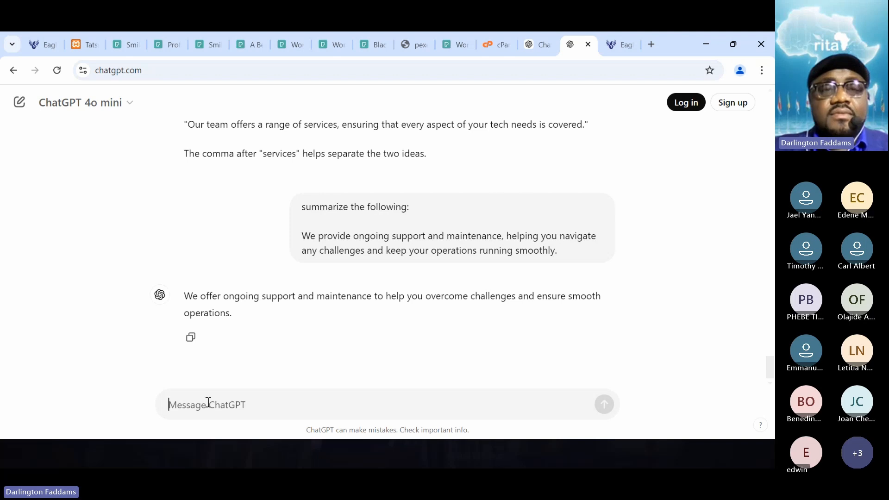
# - Ask ChatGPT to "reduce the number of words" in its summary
pyautogui.write('red')
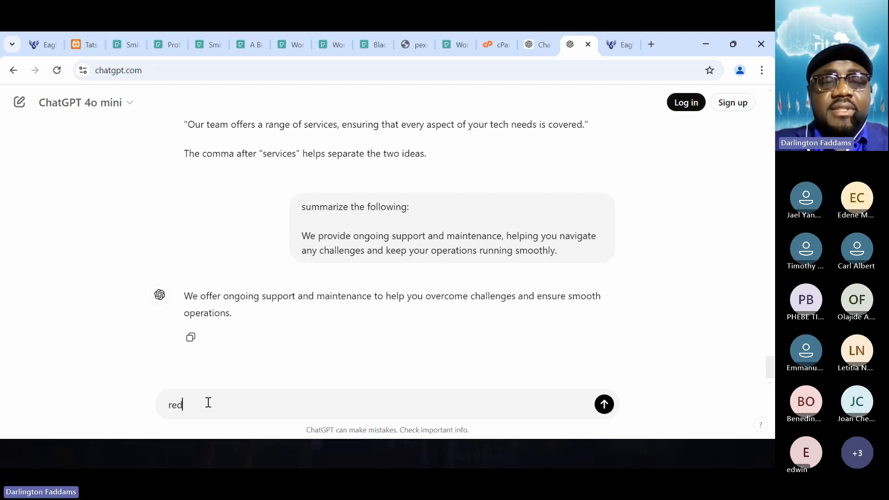
pyautogui.write('uce the number of words')
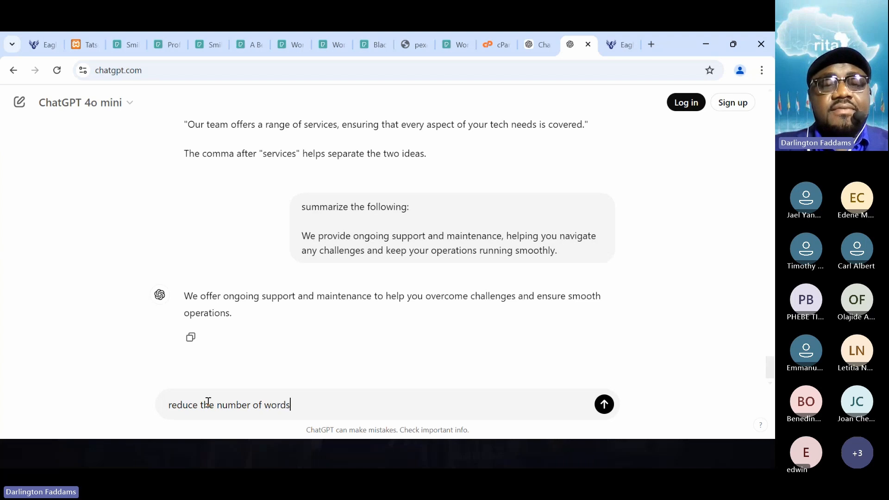
pyautogui.press('Return')
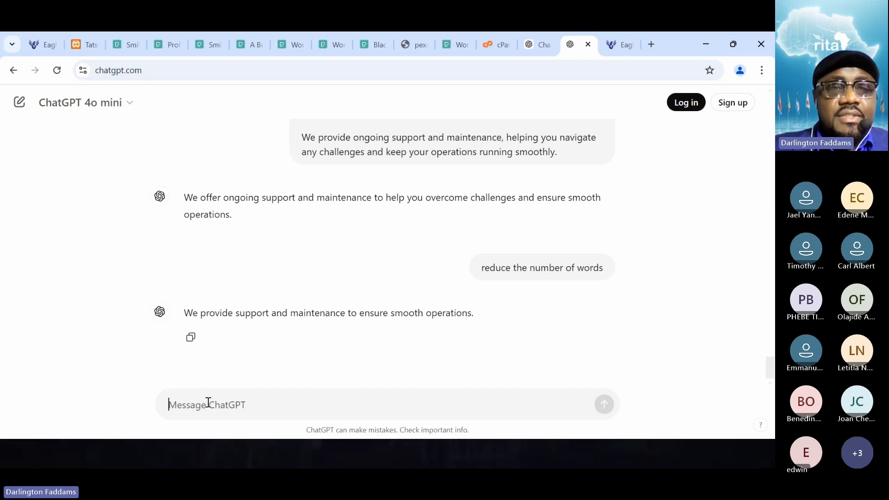
# - Replace the Tailored Support box's content in the page editor with ChatGPT's sentence "We provide support and maintenance to ensure smooth operations."
pyautogui.moveTo(186, 312); pyautogui.dragTo(537, 323)
pyautogui.hotkey('ctrl', 'c')
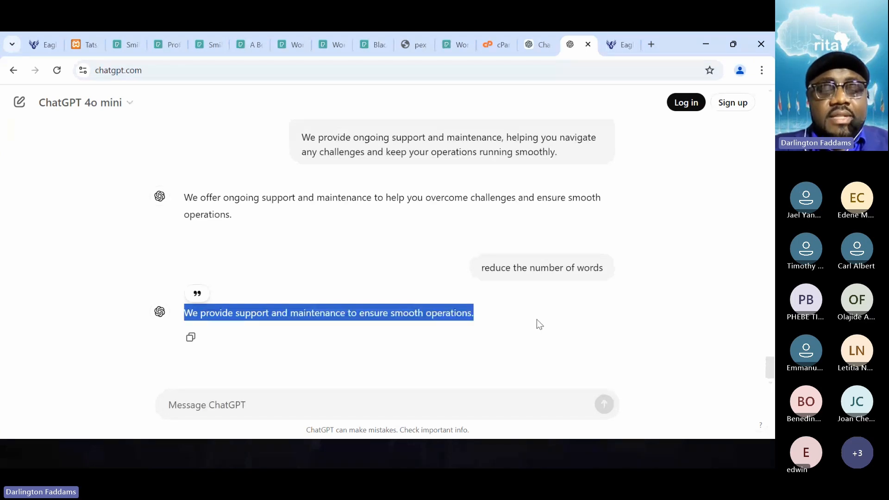
pyautogui.click(74, 46)
pyautogui.scroll(-1, 97, 321)
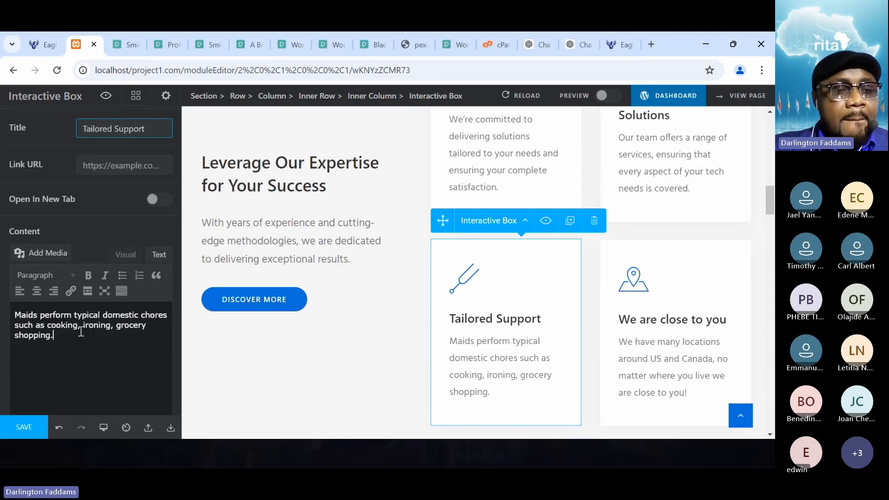
pyautogui.moveTo(79, 333); pyautogui.dragTo(2, 320)
pyautogui.hotkey('ctrl', 'v')
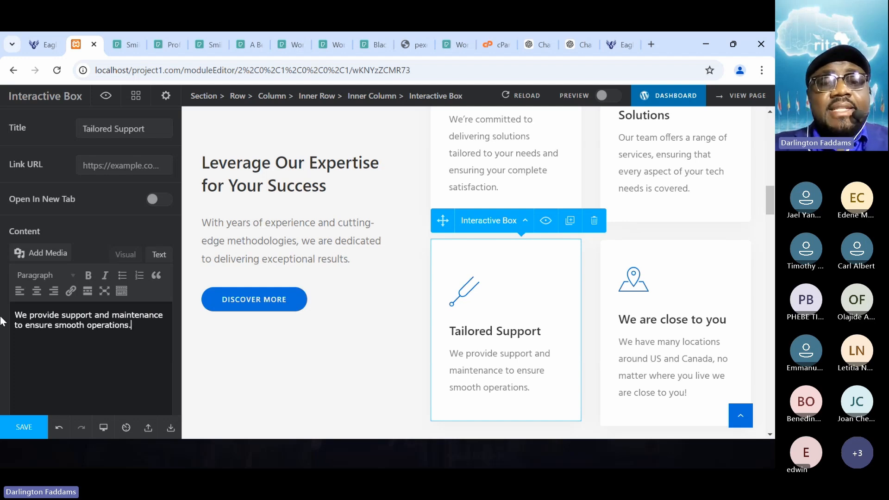
# - Add the shortened sentence "We provide support and maintenance to ensure smooth operations." below the Tailored Support paragraph in the Notepad notes
pyautogui.hotkey('alt', 'Tab')
pyautogui.click(377, 330)
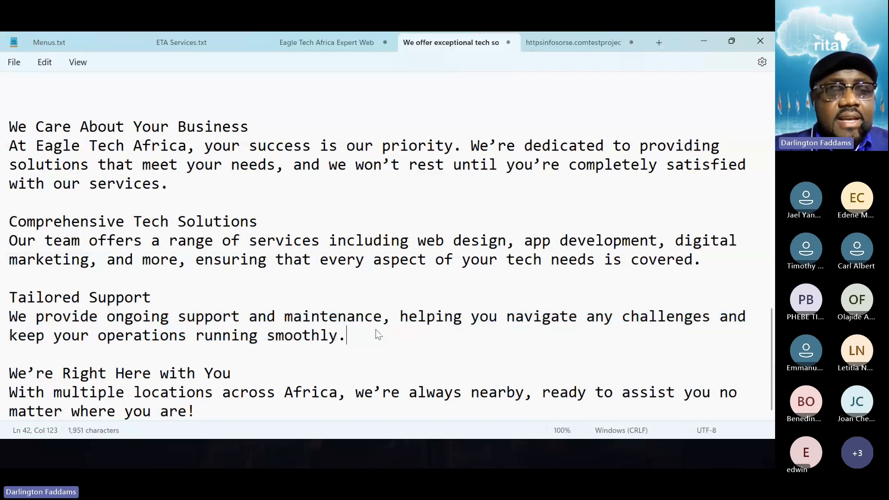
pyautogui.press('Return')
pyautogui.press('Return')
pyautogui.hotkey('ctrl', 'v')
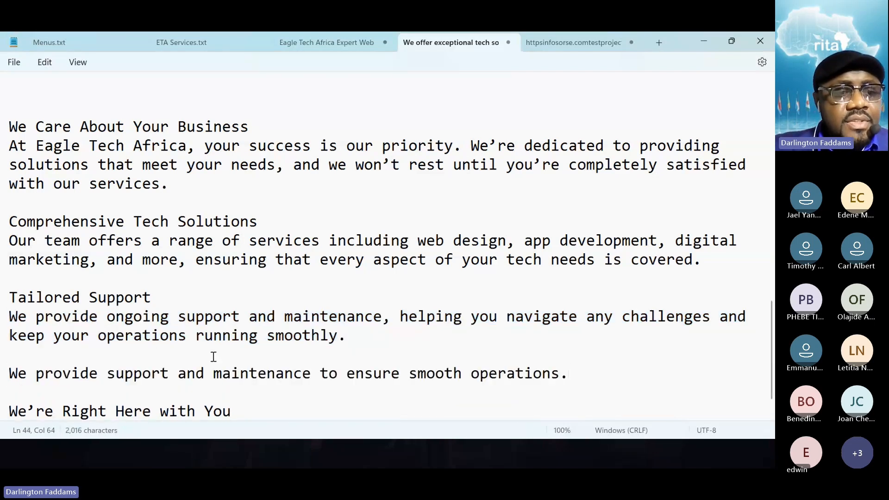
# - Copy the word "ongoing" from the notes and insert it before "support" in the Tailored Support box's content
pyautogui.doubleClick(128, 319)
pyautogui.hotkey('ctrl', 'c')
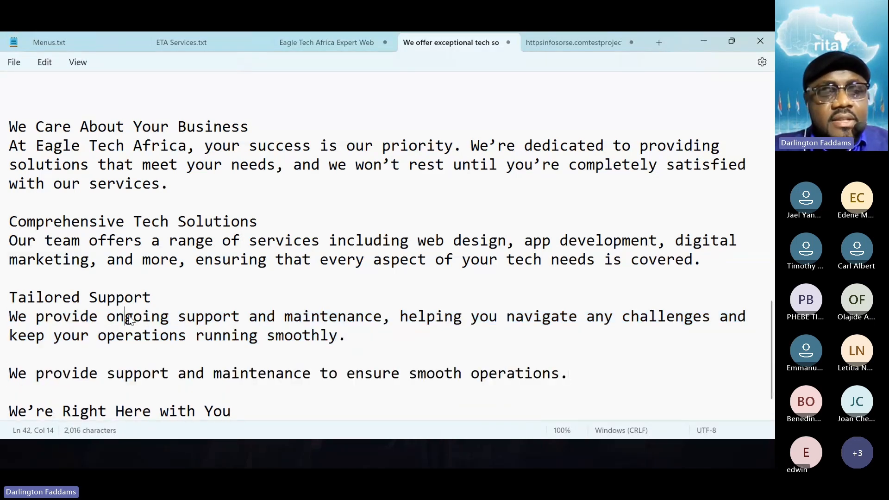
pyautogui.hotkey('alt', 'Tab')
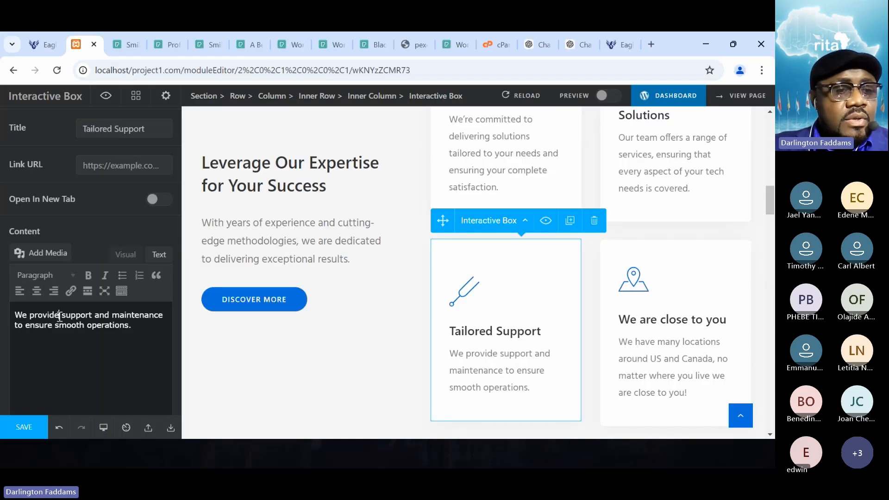
pyautogui.click(59, 316)
pyautogui.hotkey('ctrl', 'v')
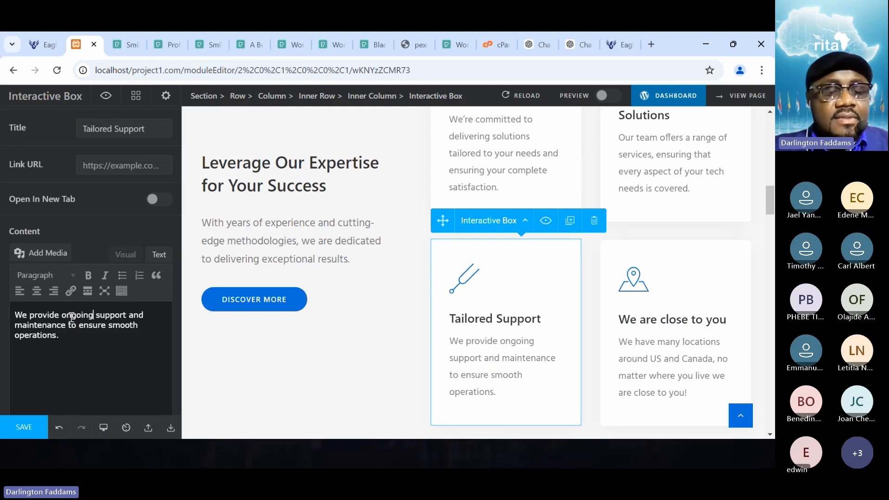
pyautogui.hotkey('alt', 'Tab')
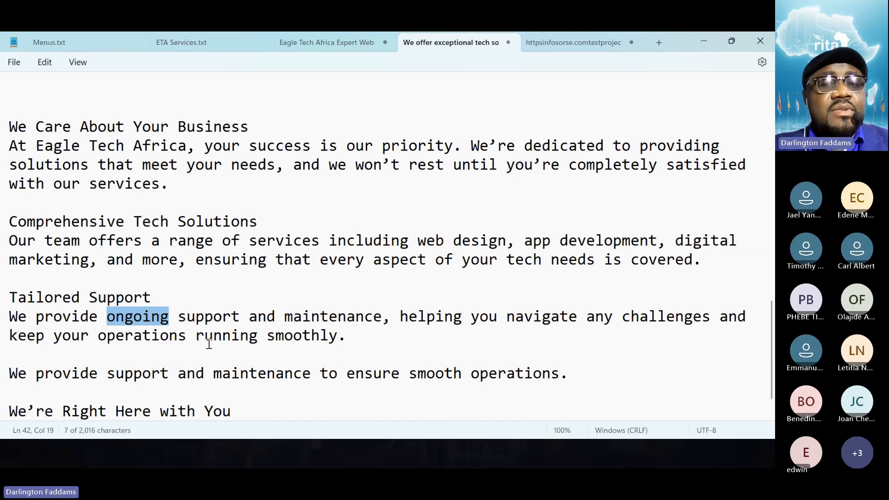
pyautogui.hotkey('alt', 'Tab')
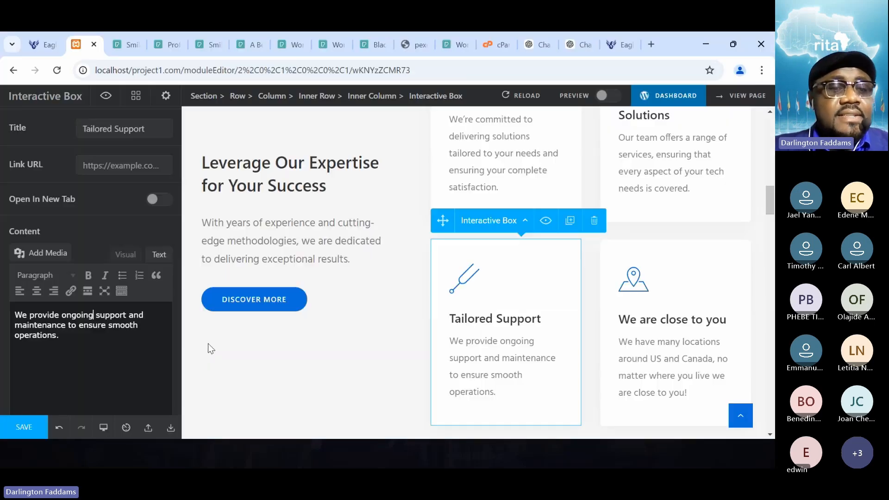
# - Save the page and reload the live home page to check the Tailored Support card
pyautogui.click(13, 429)
pyautogui.click(36, 42)
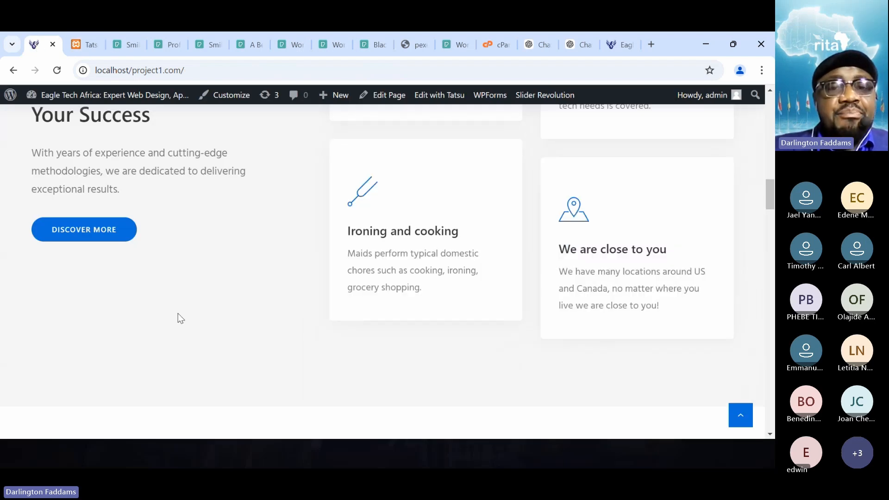
pyautogui.click(57, 70)
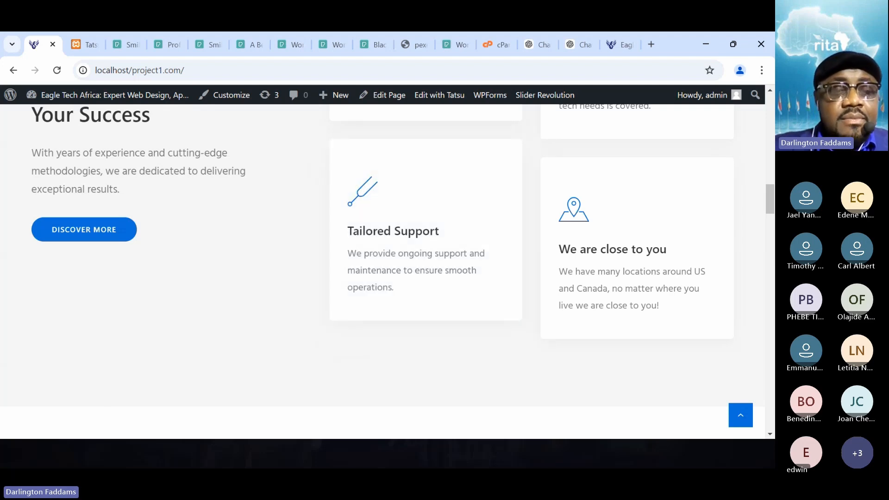
# - Delete the longer paragraph under the Tailored Support heading in the Notepad notes, keeping the shortened sentence
pyautogui.hotkey('alt', 'Tab')
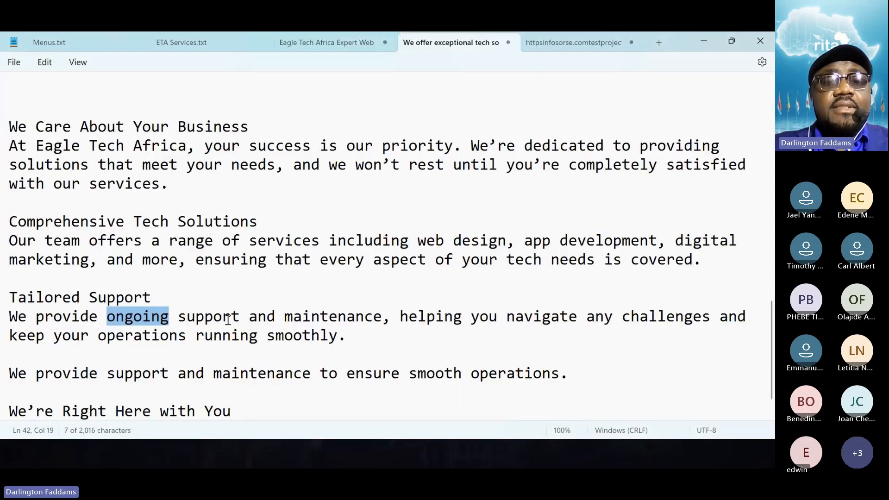
pyautogui.moveTo(382, 342); pyautogui.dragTo(3, 319)
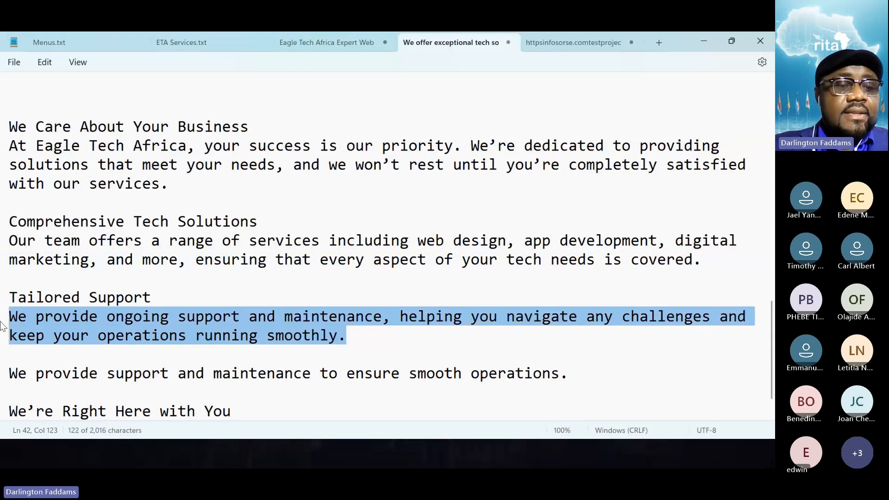
pyautogui.press('BackSpace')
pyautogui.press('BackSpace')
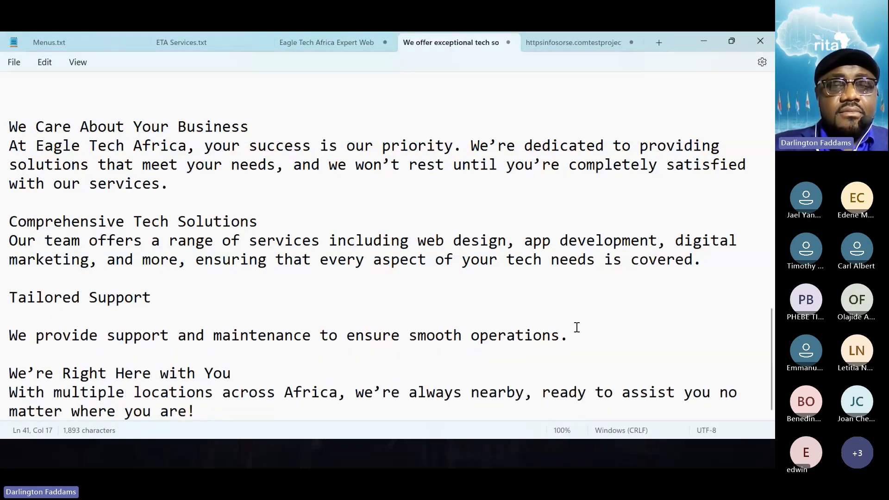
# - Copy the Tailored Support heading with its shortened sentence from the notes and switch to the ChatGPT conversation
pyautogui.moveTo(571, 337); pyautogui.dragTo(1, 298)
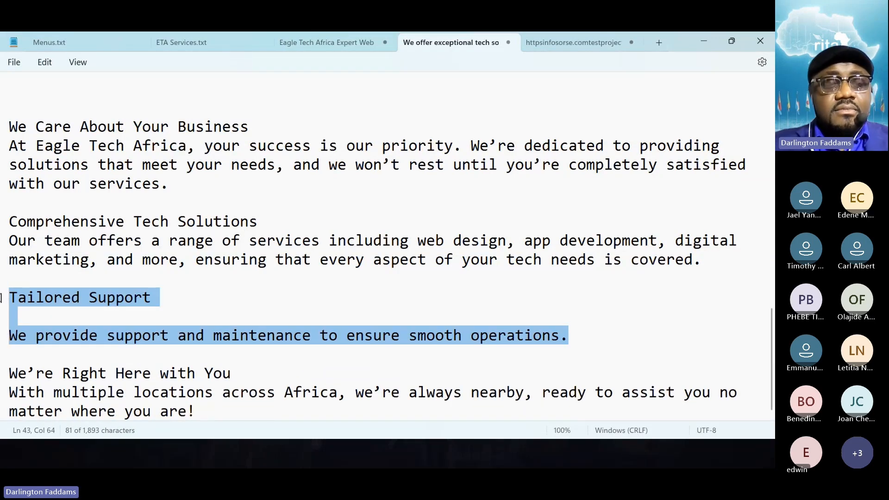
pyautogui.hotkey('alt', 'Tab')
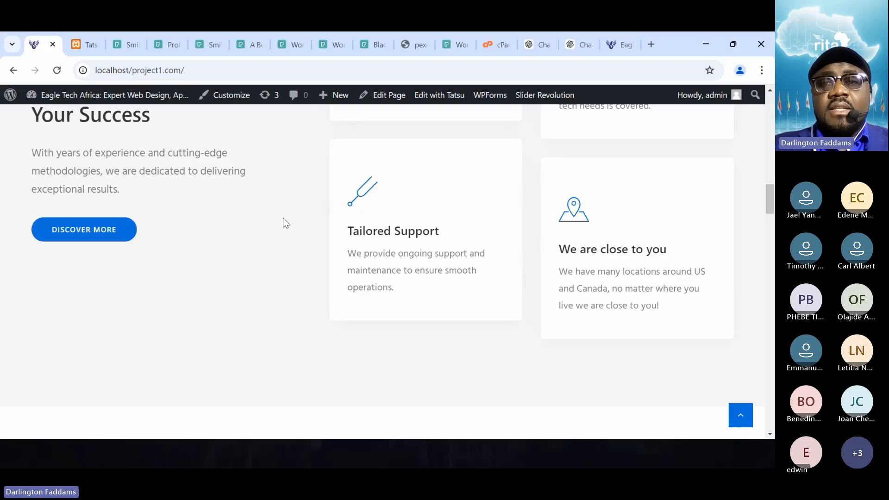
pyautogui.click(579, 44)
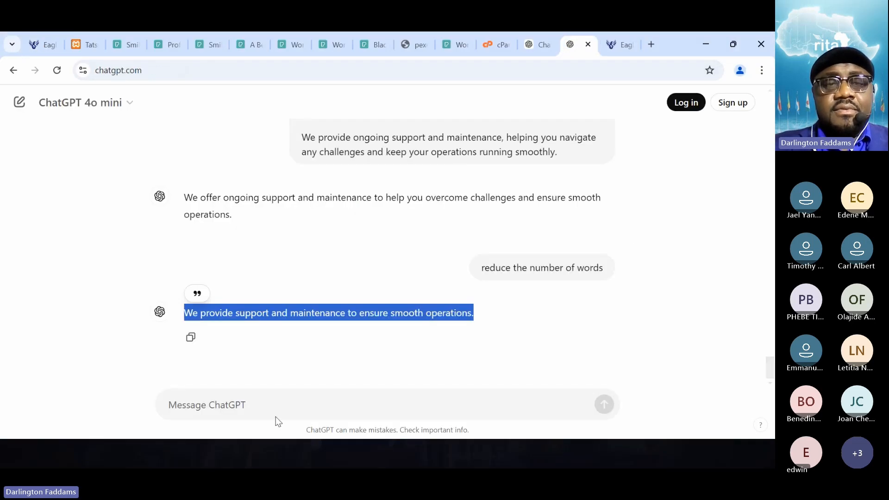
# - Ask ChatGPT "is the heading right for the following text?", adding the copied Tailored Support heading and sentence below the question
pyautogui.click(256, 401)
pyautogui.write('is the h')
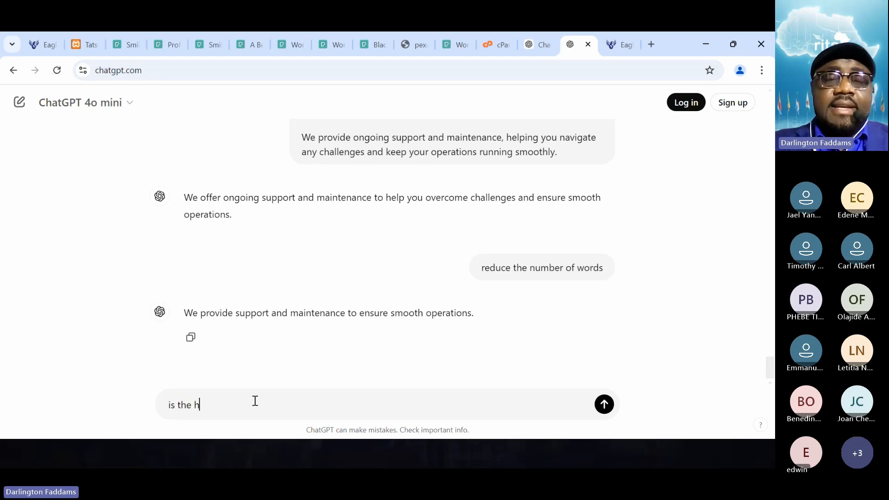
pyautogui.write('eading')
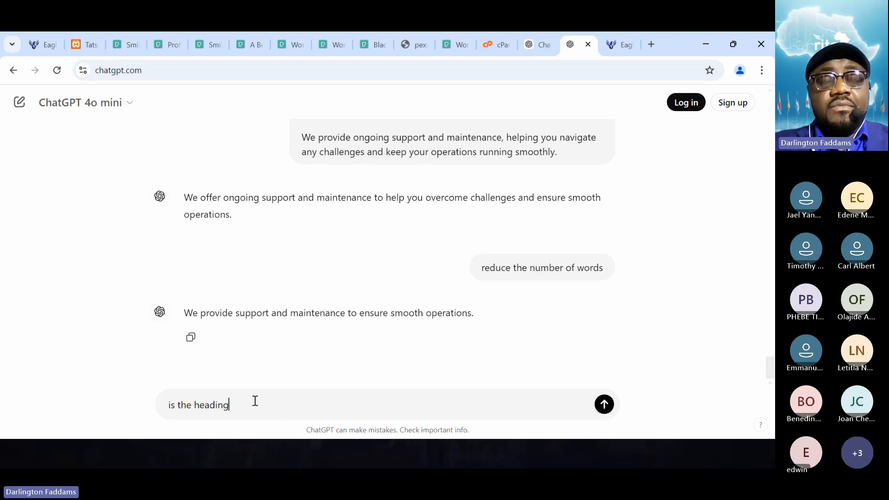
pyautogui.write(' r')
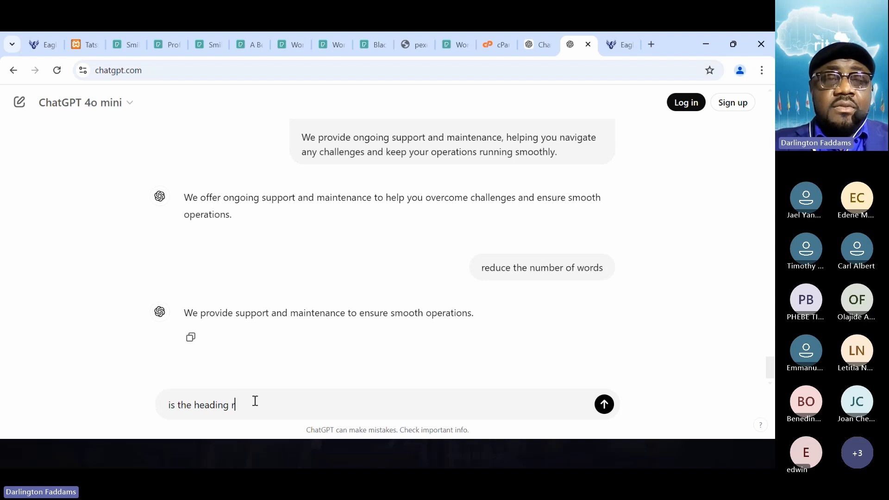
pyautogui.write('ight for t')
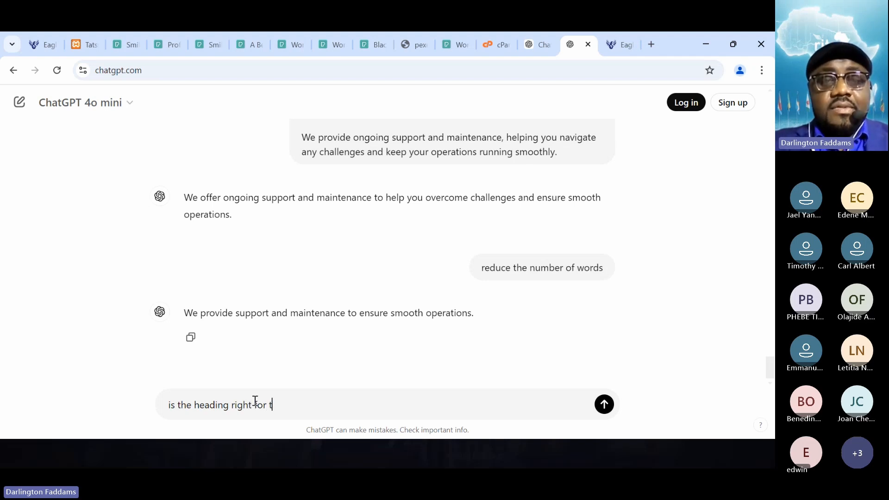
pyautogui.write('he tex')
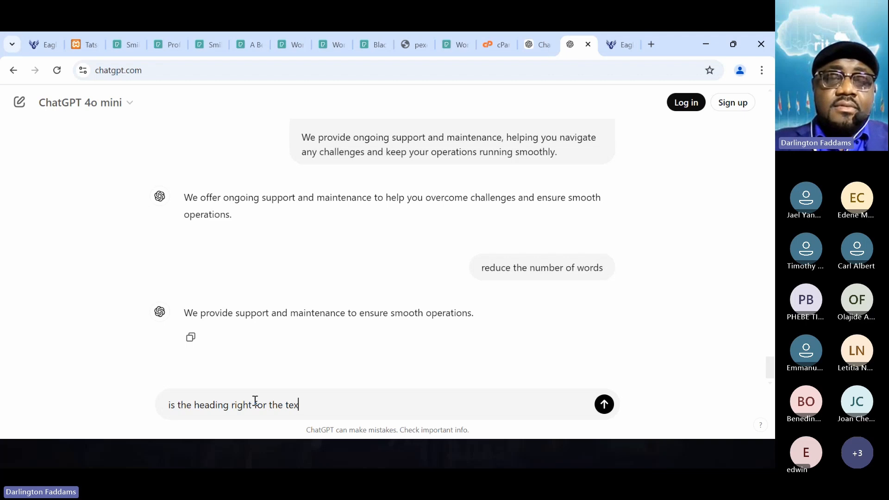
pyautogui.press('BackSpace')
pyautogui.press('BackSpace')
pyautogui.press('BackSpace')
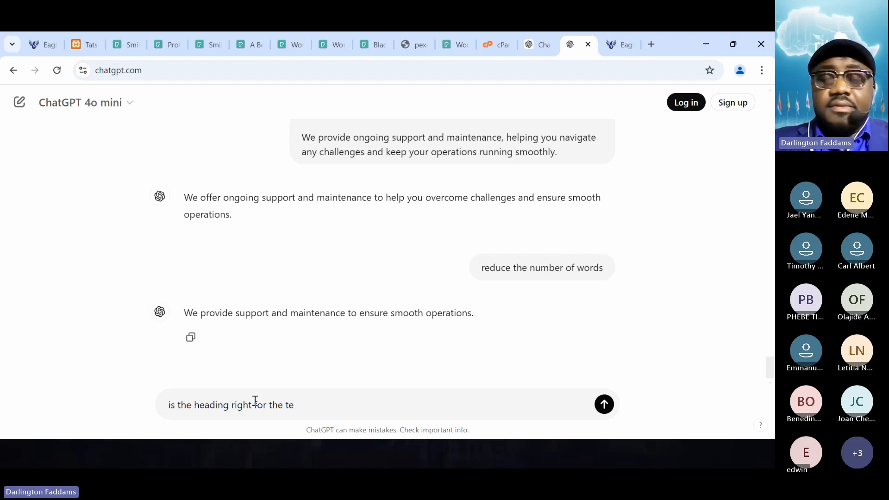
pyautogui.write('following text')
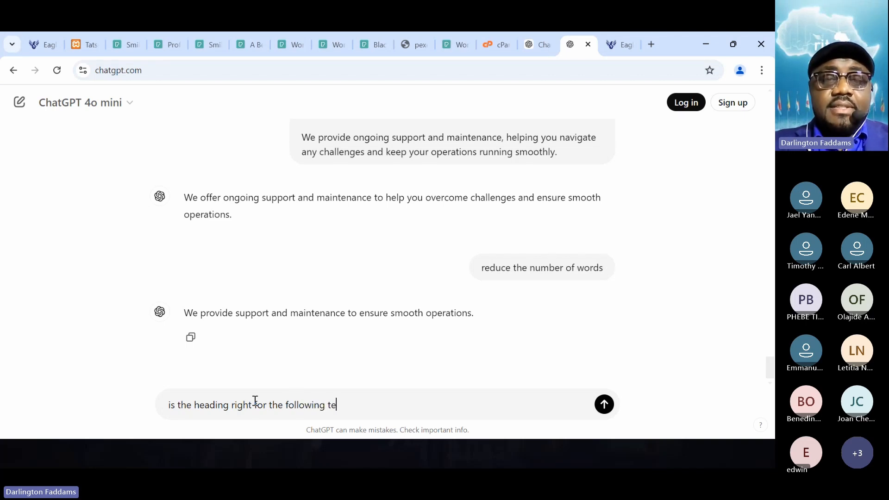
pyautogui.write('?')
pyautogui.hotkey('shift', 'Return')
pyautogui.hotkey('shift', 'Return')
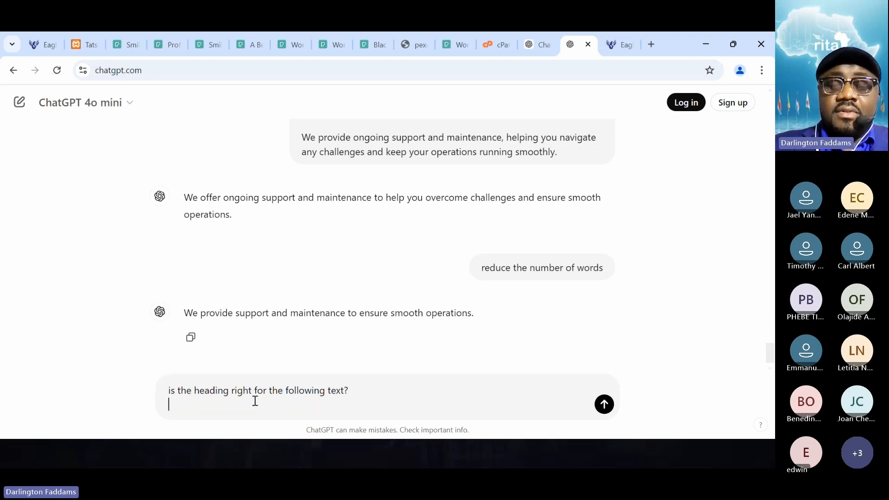
pyautogui.write('Tailored Support We provide support and maintenance to ensure smooth operations.')
pyautogui.press('Return')
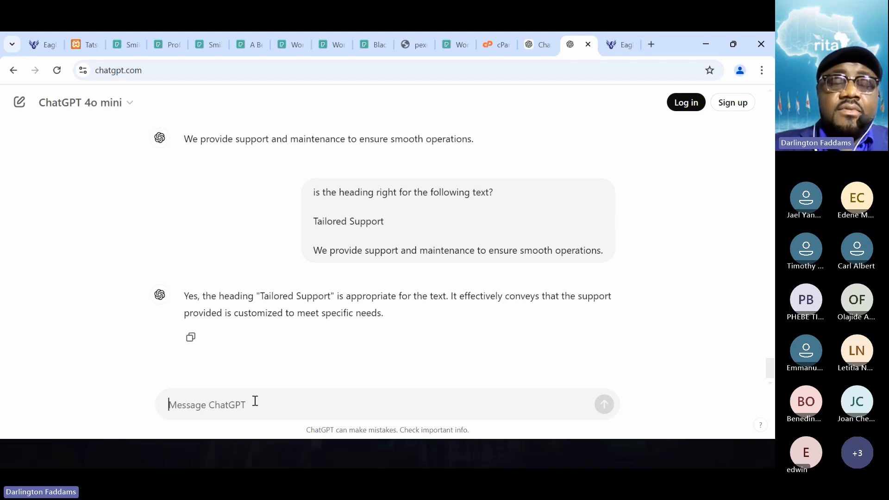
# - Ask ChatGPT about the Tailored Support heading: "could it be written in a better way?"
pyautogui.write('could it be writ')
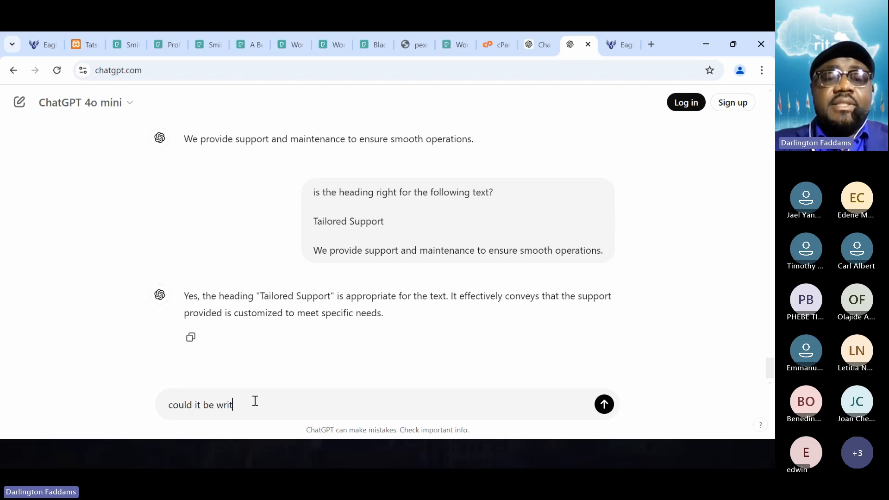
pyautogui.write('ten in a better')
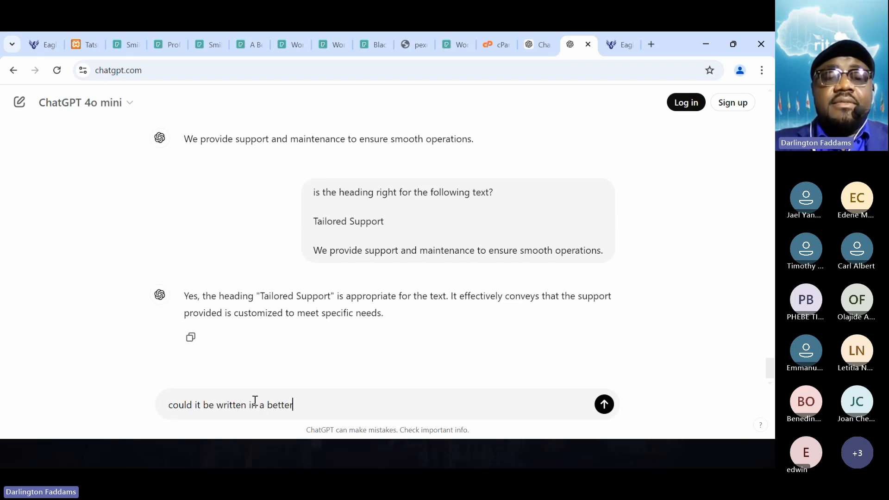
pyautogui.write(' way?')
pyautogui.press('Return')
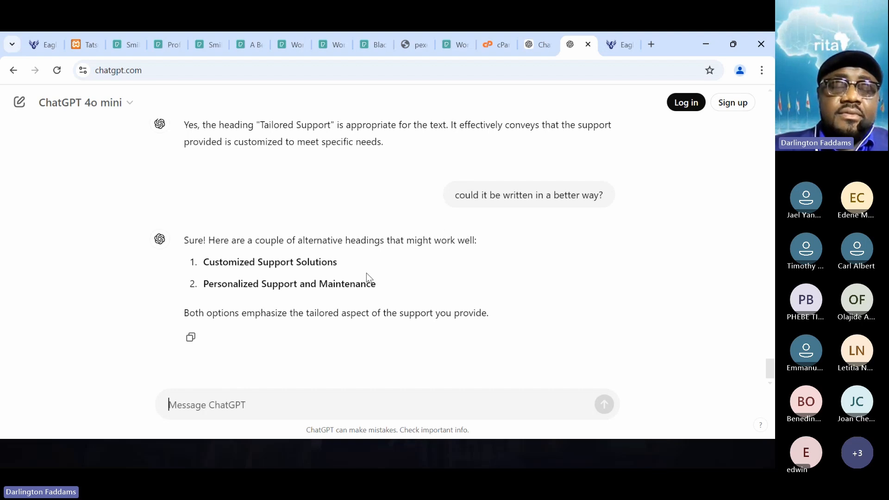
# - Propose an alternative heading to ChatGPT with the message "how about On-going Support"
pyautogui.write('how about On')
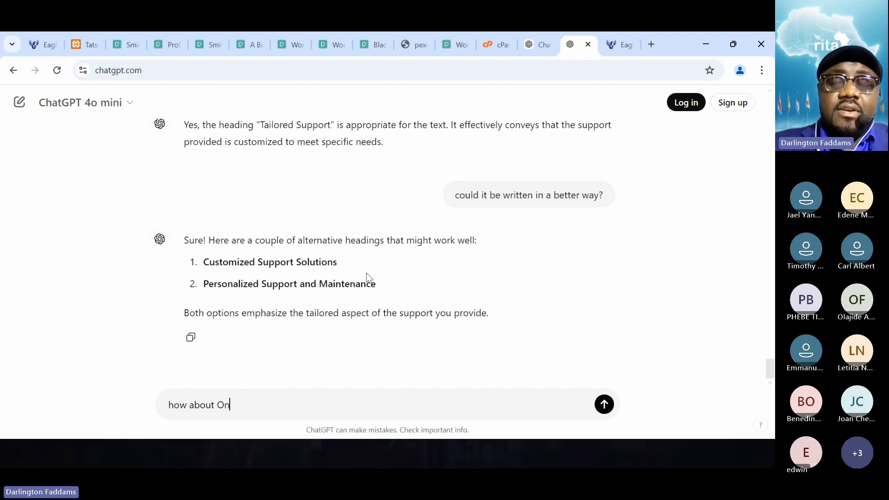
pyautogui.write('-going Support')
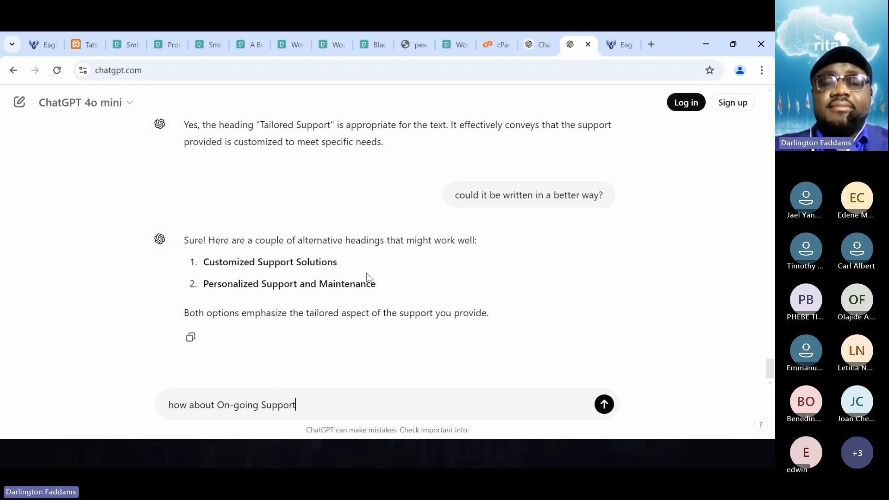
pyautogui.press('Return')
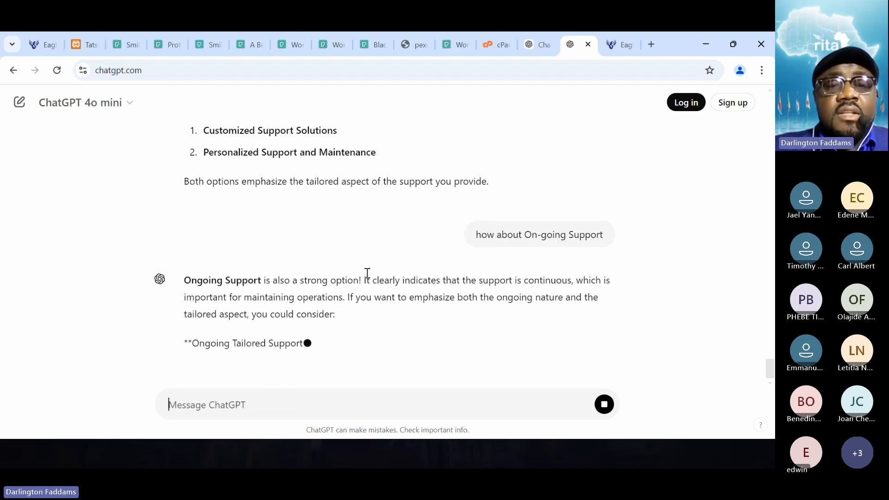
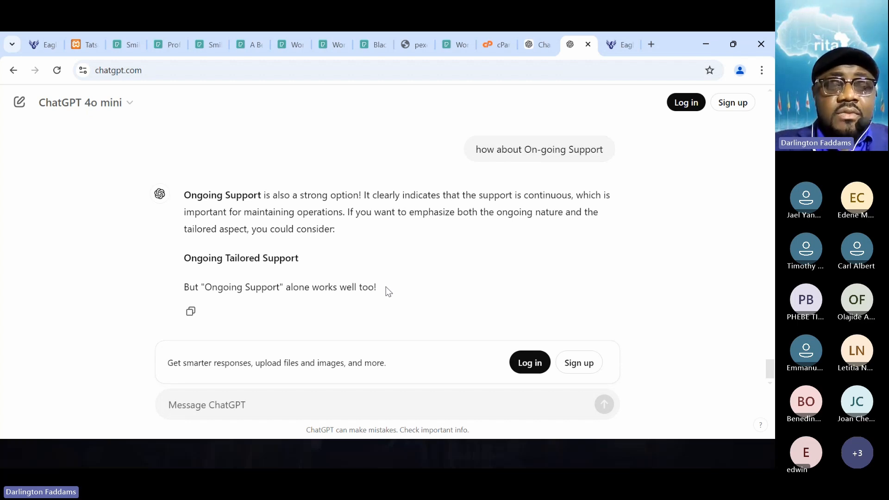
# - Ask ChatGPT for its preferred heading with the message "what would you choose"
pyautogui.write('what would y')
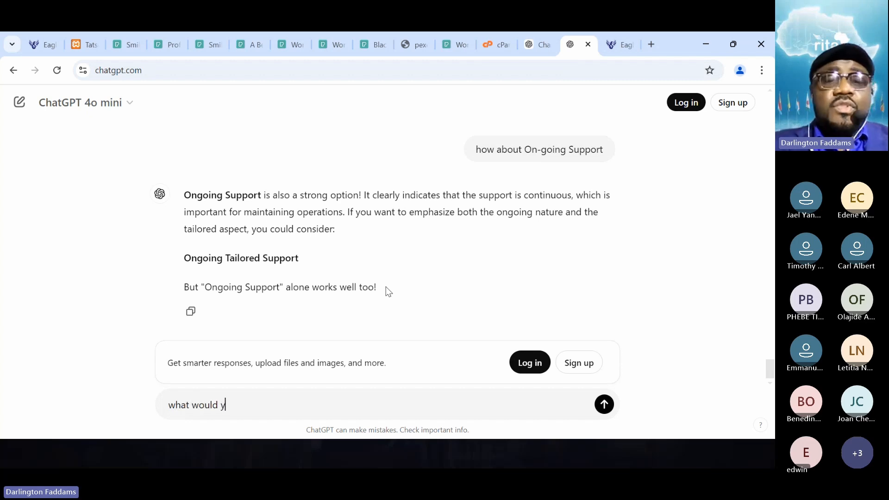
pyautogui.write('ou choose')
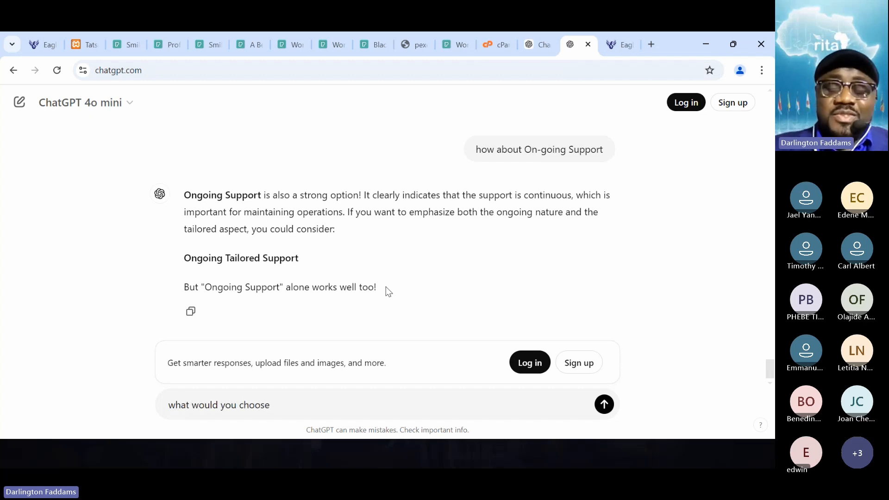
pyautogui.press('Return')
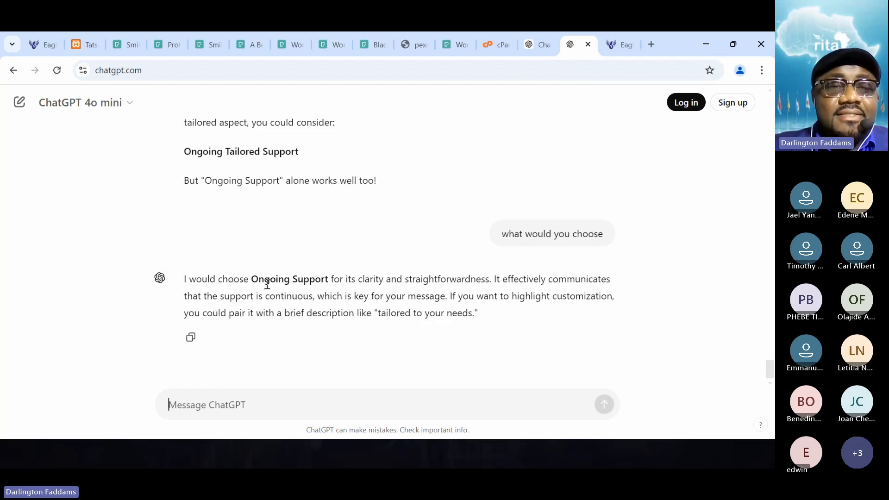
# - Copy "Ongoing Support" from ChatGPT's reply, make it the title of the Tailored Support card in the Tatsu editor, and save
pyautogui.moveTo(252, 282); pyautogui.dragTo(327, 285)
pyautogui.hotkey('ctrl', 'c')
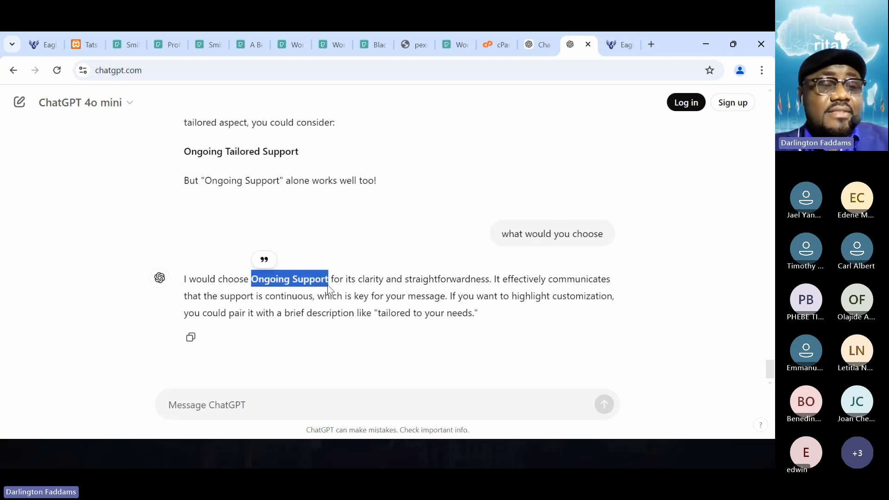
pyautogui.click(86, 33)
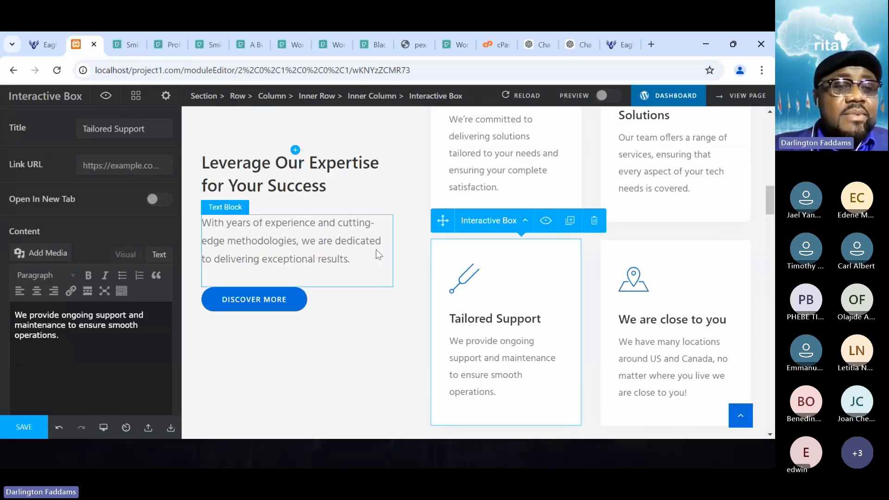
pyautogui.click(118, 131)
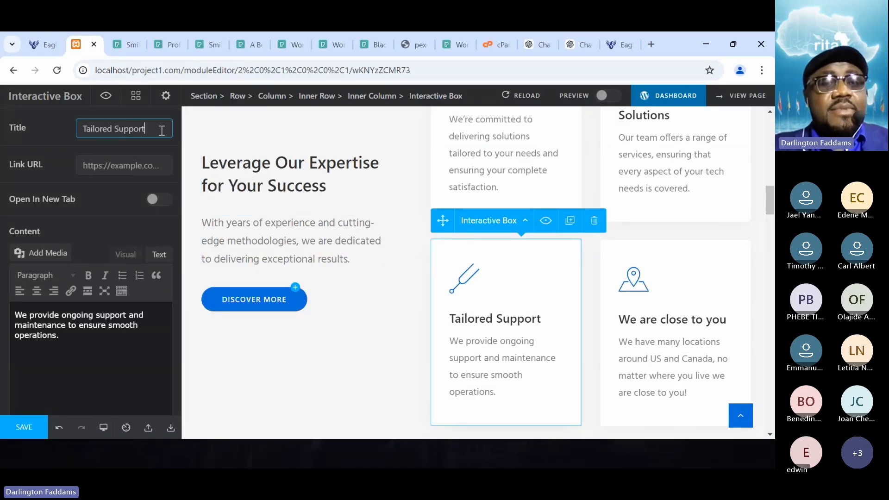
pyautogui.moveTo(163, 130); pyautogui.dragTo(18, 135)
pyautogui.hotkey('ctrl', 'v')
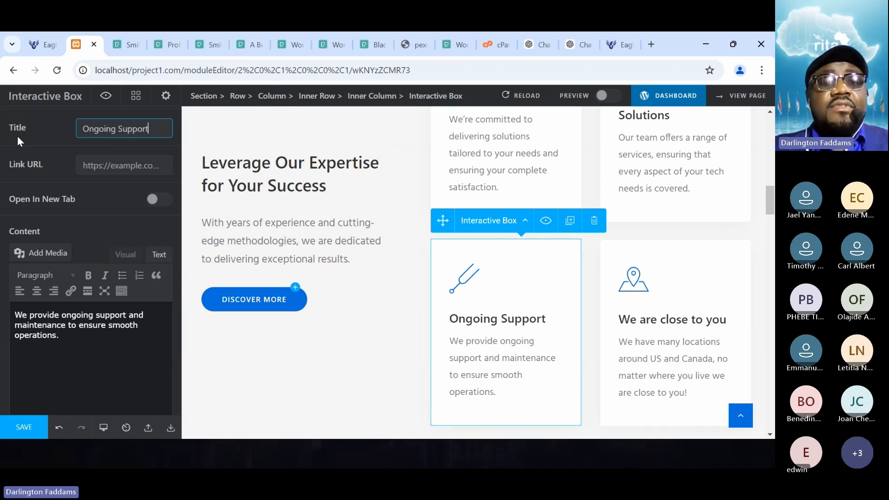
pyautogui.click(75, 363)
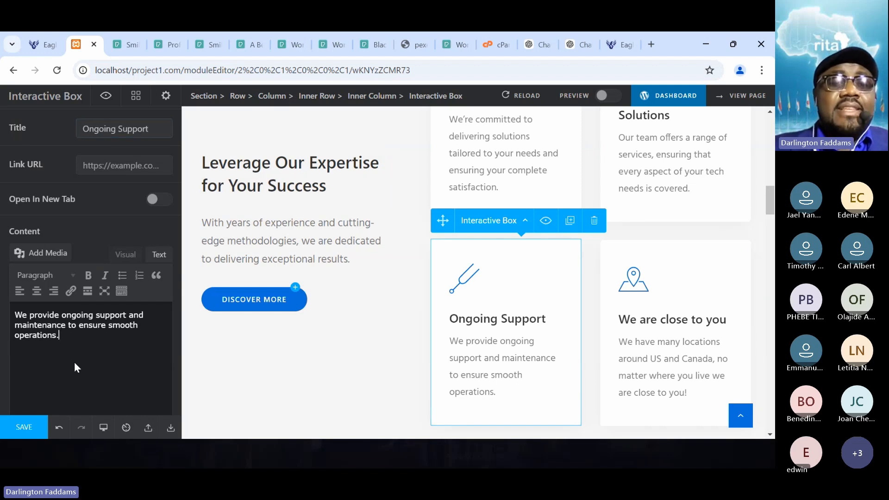
pyautogui.click(29, 427)
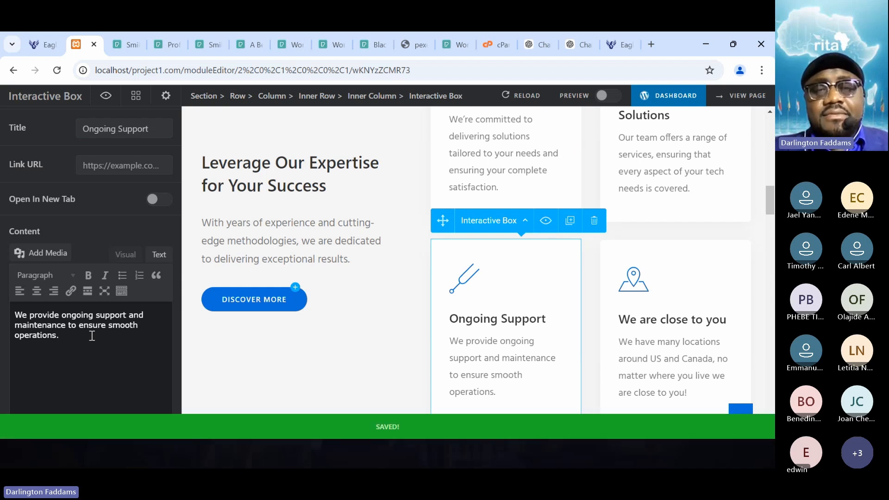
# - Reload the Eagle Tech Africa home page and check the renamed support card alongside the other service cards
pyautogui.click(38, 48)
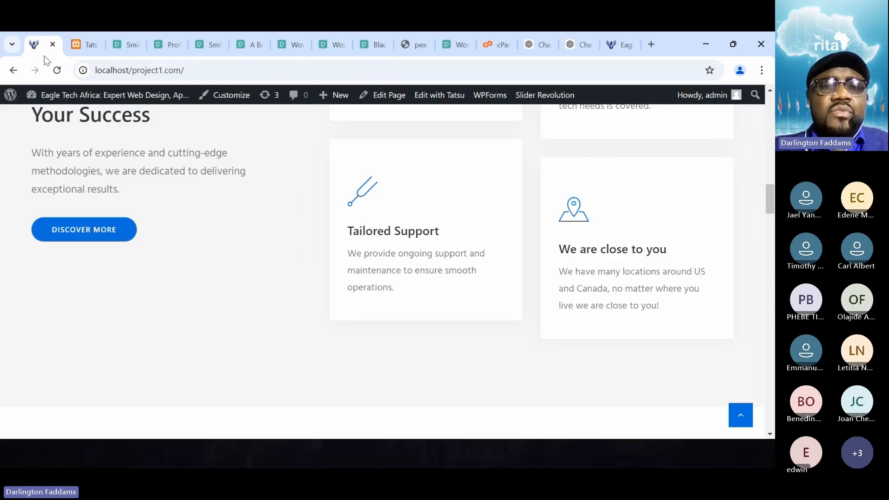
pyautogui.click(58, 77)
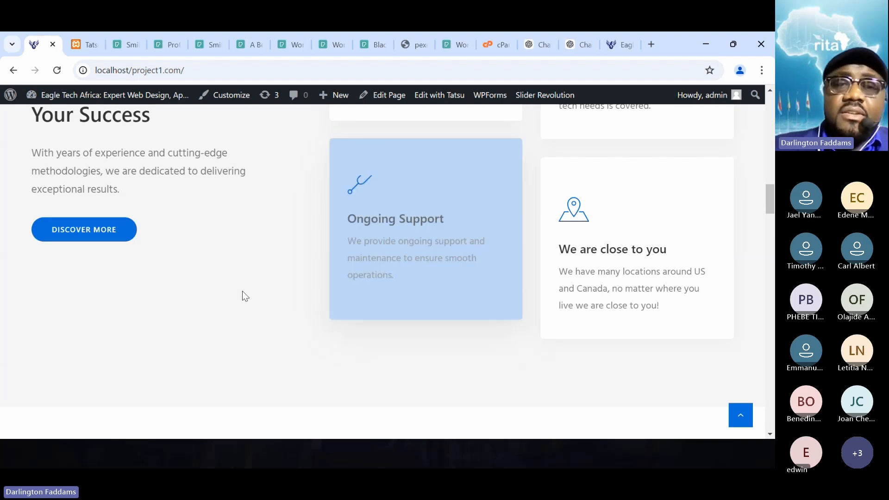
pyautogui.scroll(5, 243, 292)
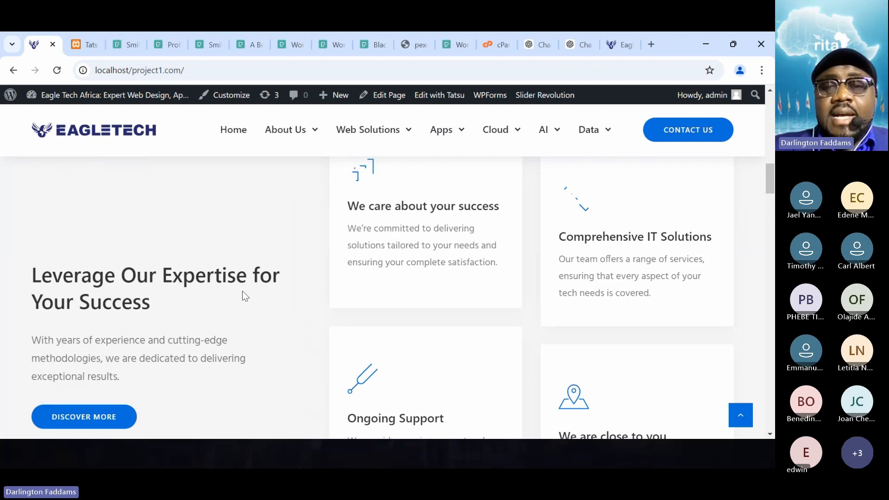
pyautogui.scroll(-5, 243, 295)
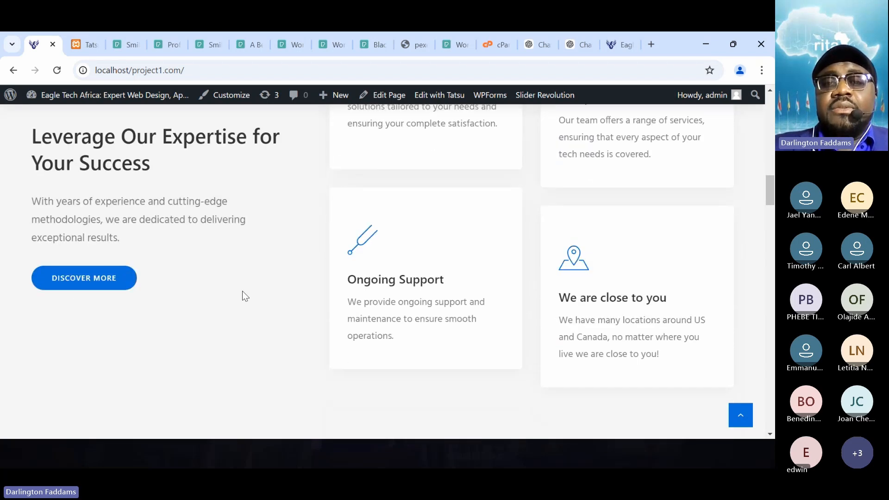
# - Return to the Tatsu editor and change the Ongoing Support card's icon to the headphones from Linea SVG Icons
pyautogui.click(75, 48)
pyautogui.scroll(3, 64, 255)
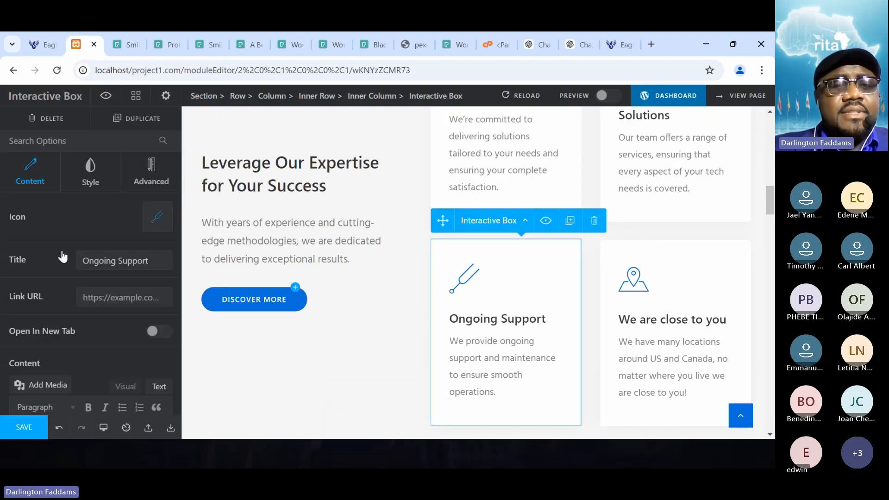
pyautogui.click(158, 220)
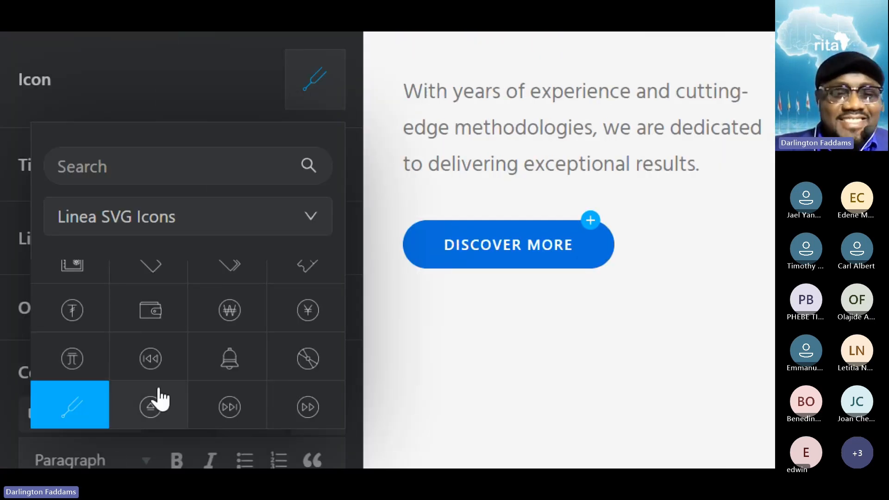
pyautogui.scroll(-2, 159, 398)
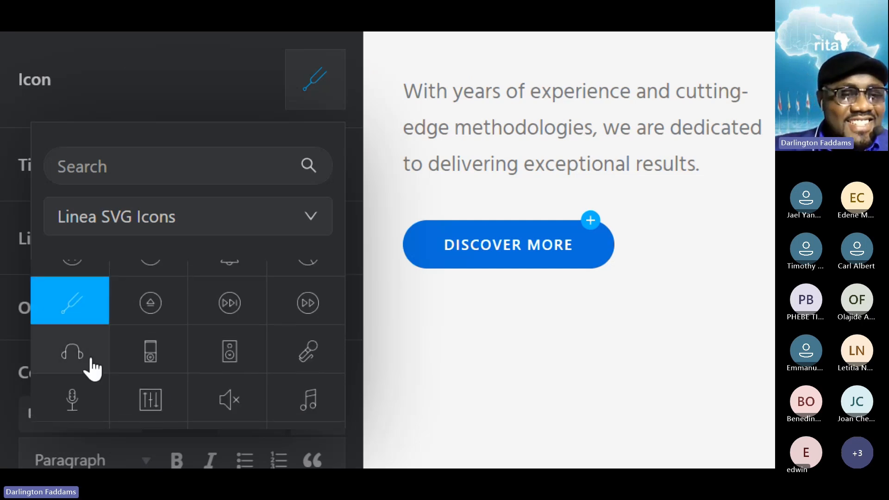
pyautogui.click(54, 348)
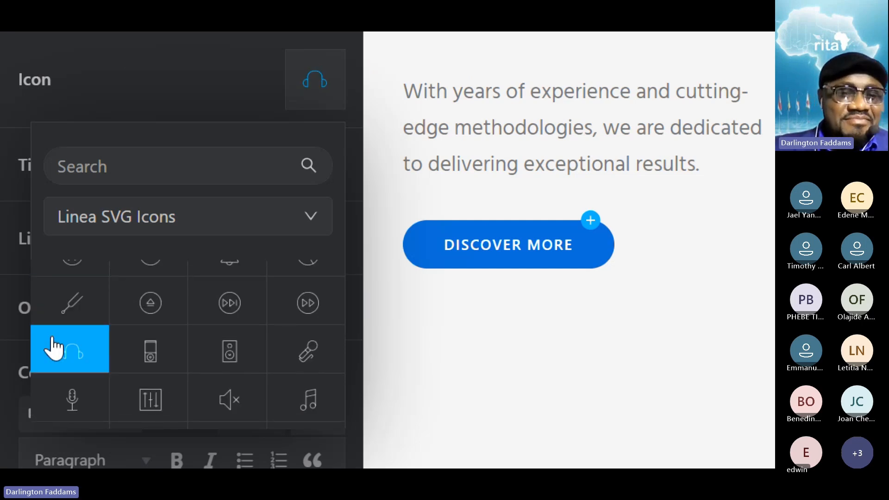
# - Look through the Linea SVG Icons for a better support symbol and set the card's icon to the headset with microphone
pyautogui.scroll(-2, 54, 348)
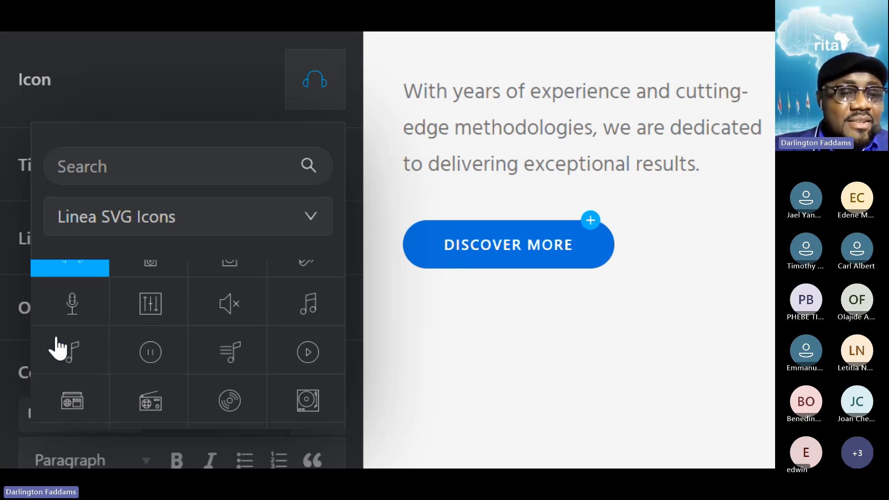
pyautogui.scroll(-3, 218, 411)
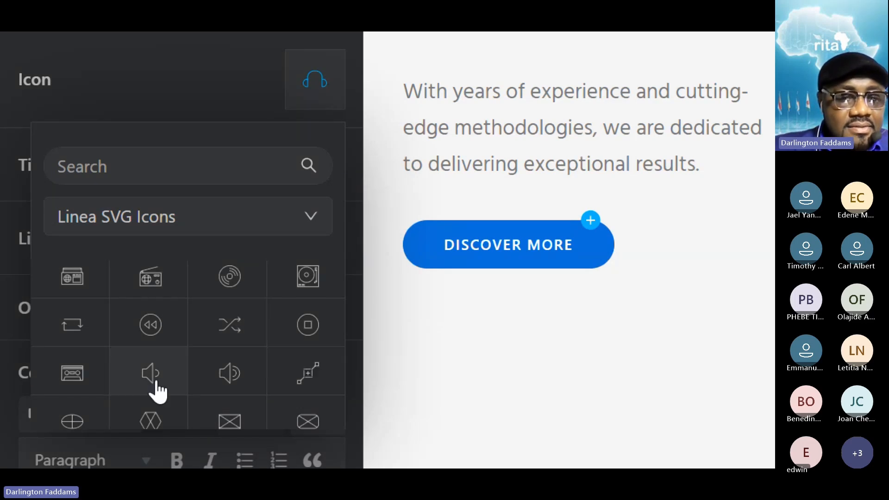
pyautogui.scroll(-3, 155, 387)
pyautogui.scroll(-10, 148, 402)
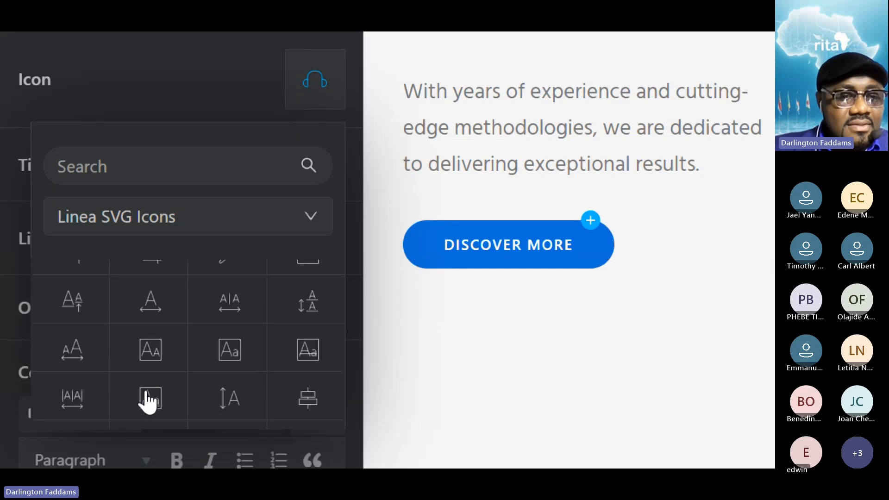
pyautogui.scroll(-3, 148, 402)
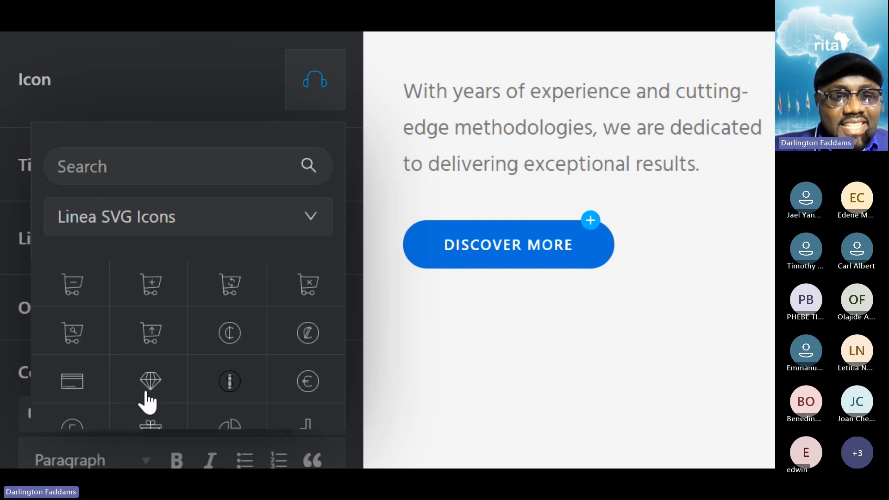
pyautogui.scroll(-10, 148, 401)
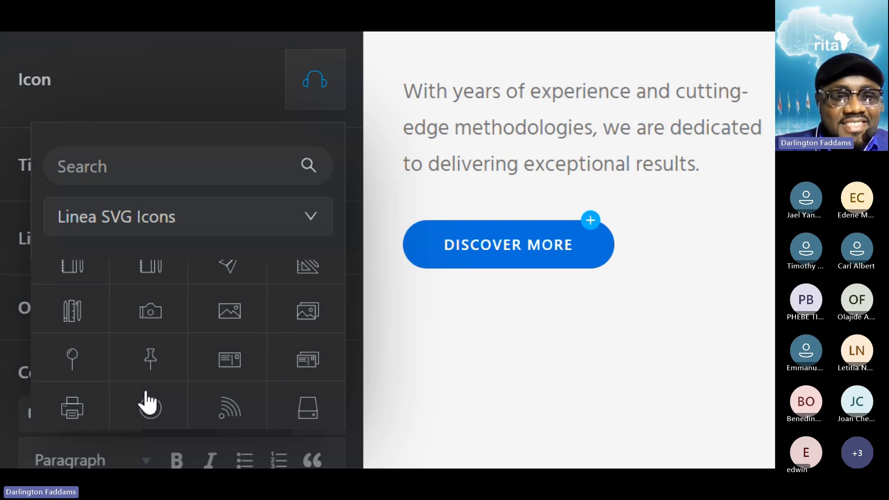
pyautogui.scroll(3, 148, 400)
pyautogui.scroll(8, 148, 401)
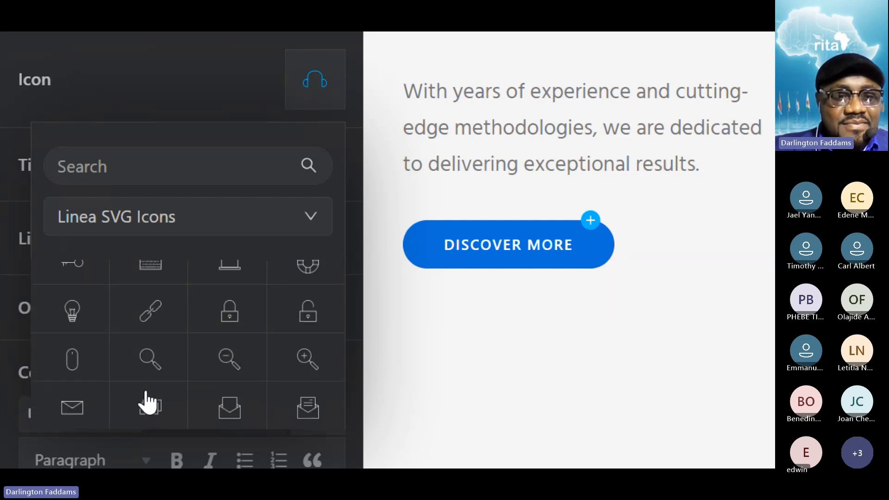
pyautogui.scroll(1, 148, 401)
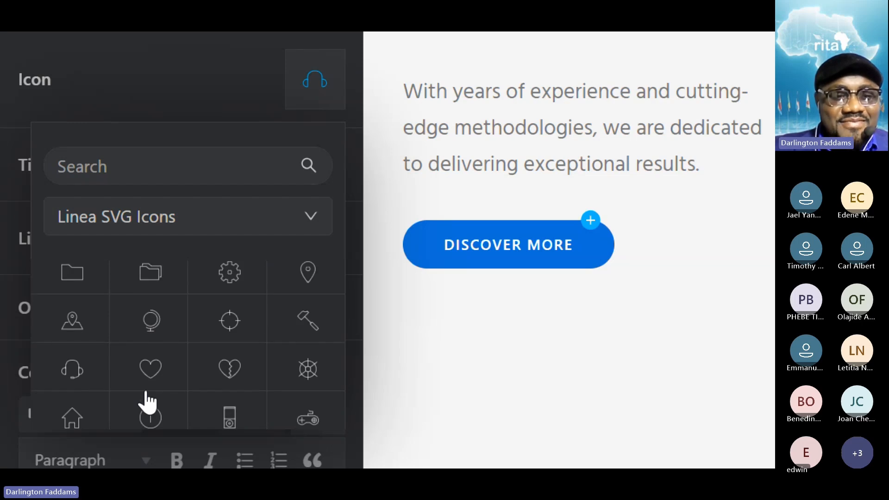
pyautogui.click(48, 369)
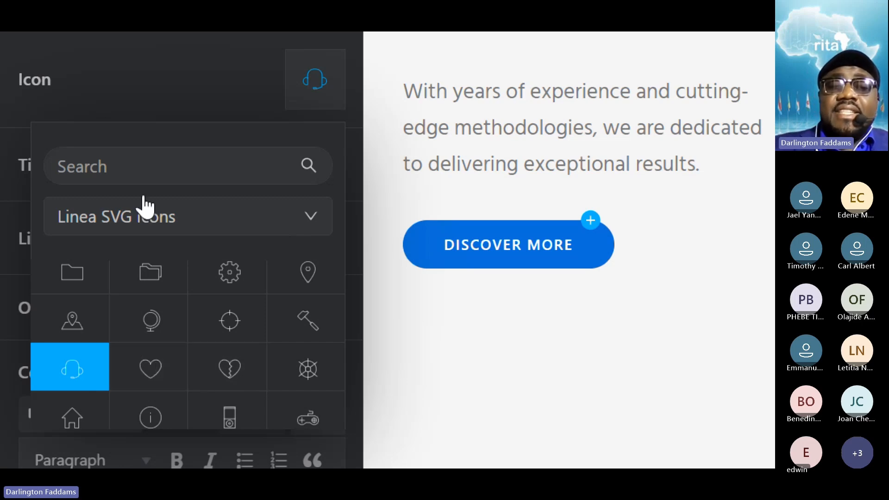
# - Check which icon sets the icon picker offers and close the picker
pyautogui.click(119, 232)
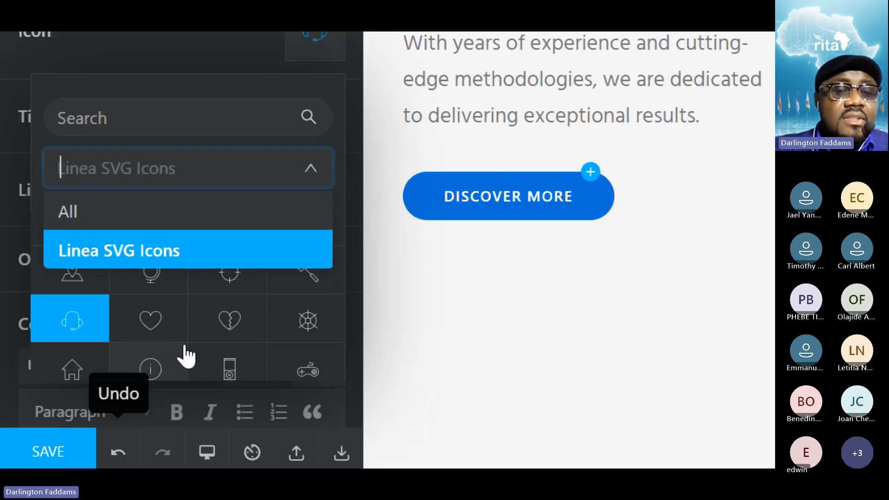
pyautogui.scroll(-3, 185, 356)
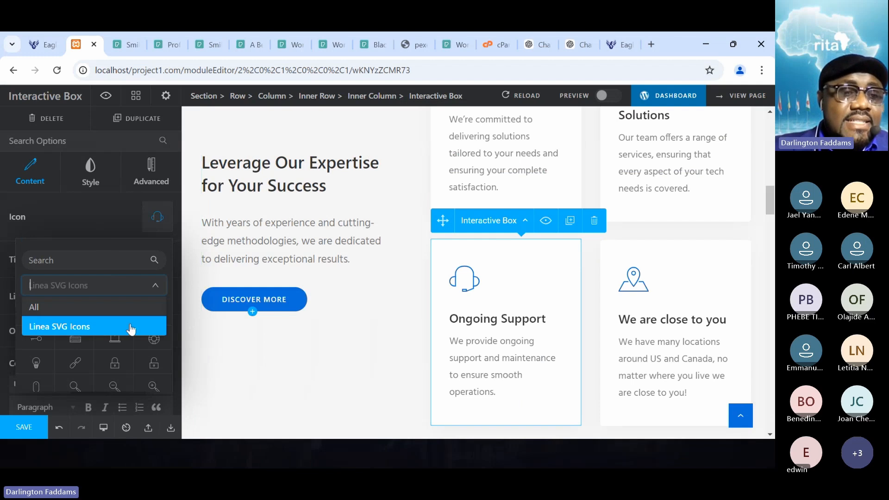
pyautogui.click(89, 227)
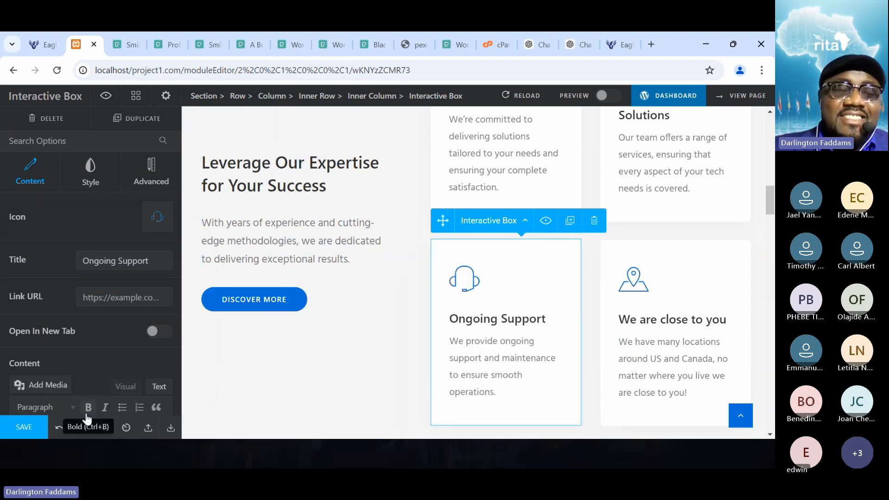
# - Save the support card's icon change and review the service cards on the reloaded home page
pyautogui.click(25, 427)
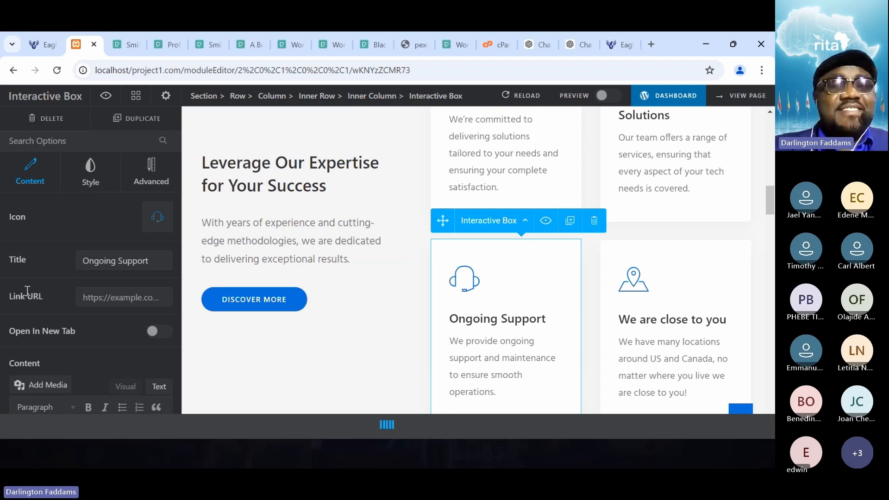
pyautogui.click(38, 47)
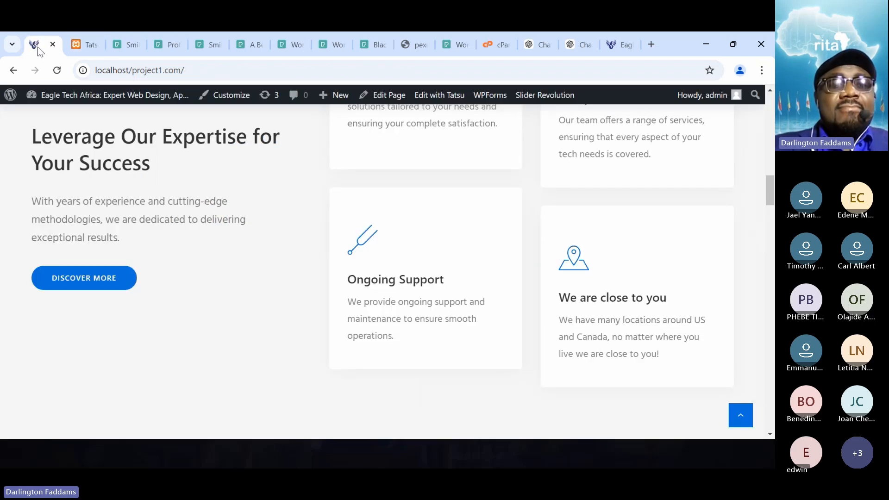
pyautogui.click(57, 70)
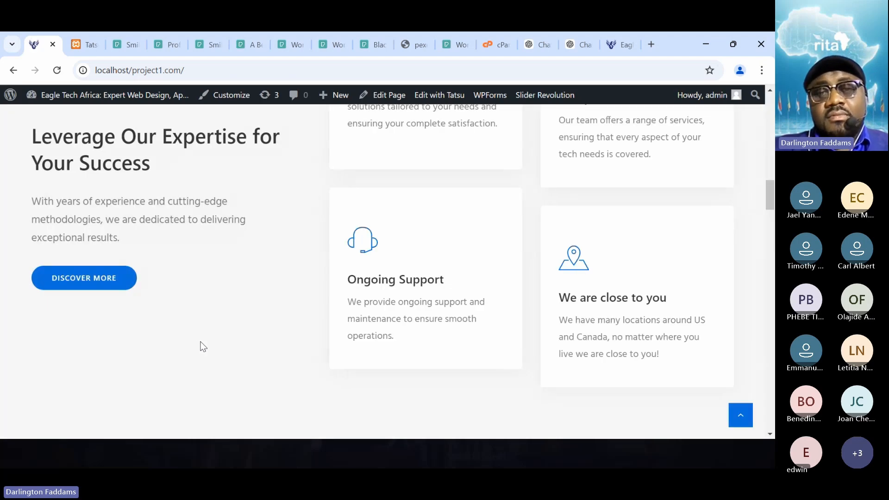
pyautogui.scroll(3, 202, 346)
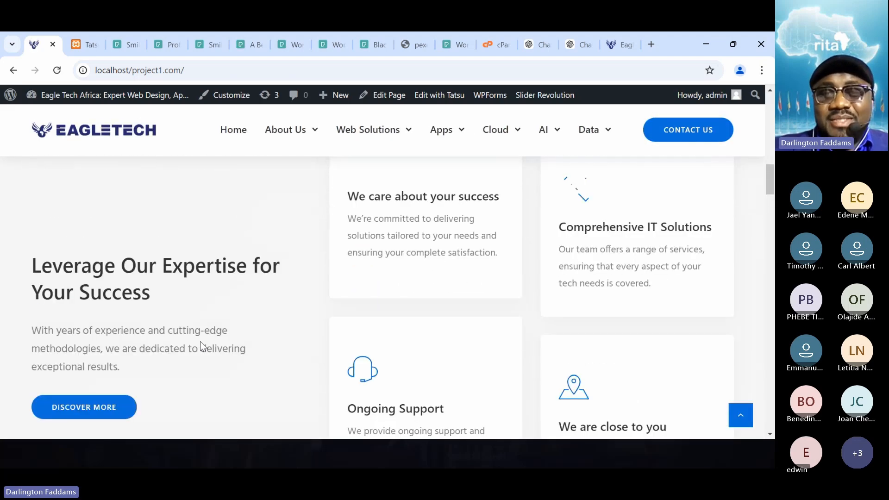
pyautogui.scroll(-2, 202, 346)
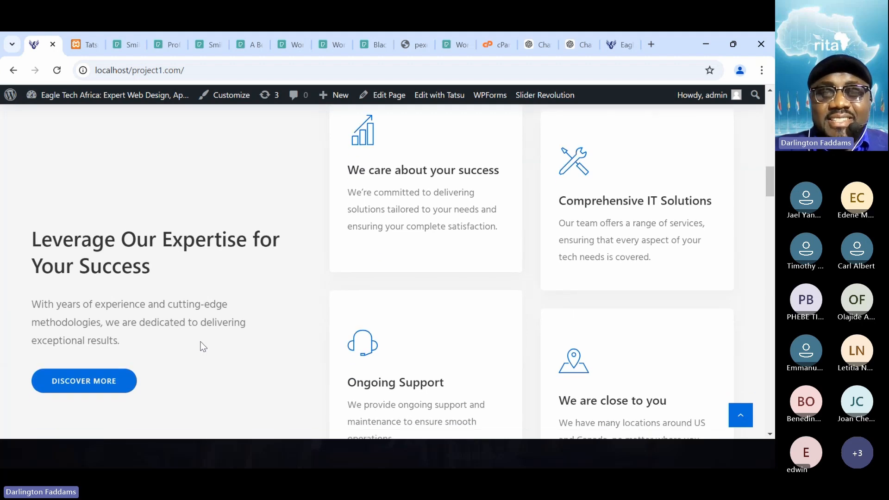
pyautogui.scroll(-3, 203, 347)
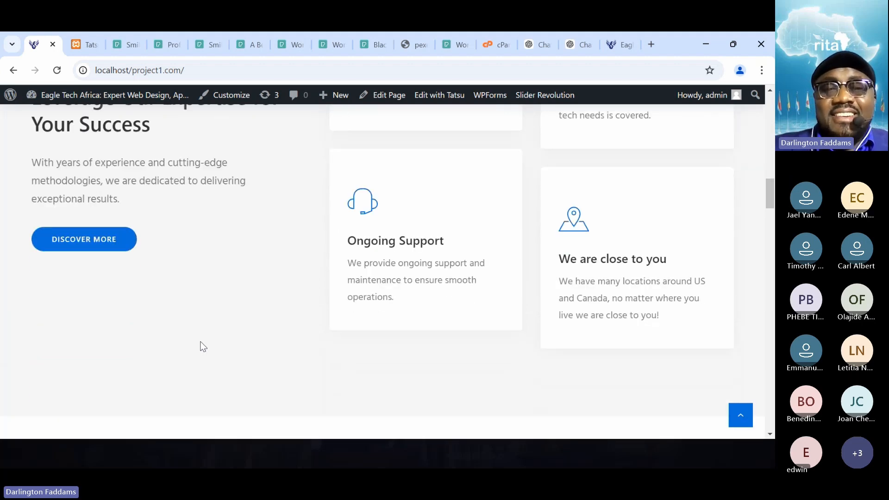
# - Compare the location card on the home page with the prepared "We're Right Here with You" text in Notepad
pyautogui.hotkey('alt', 'Tab')
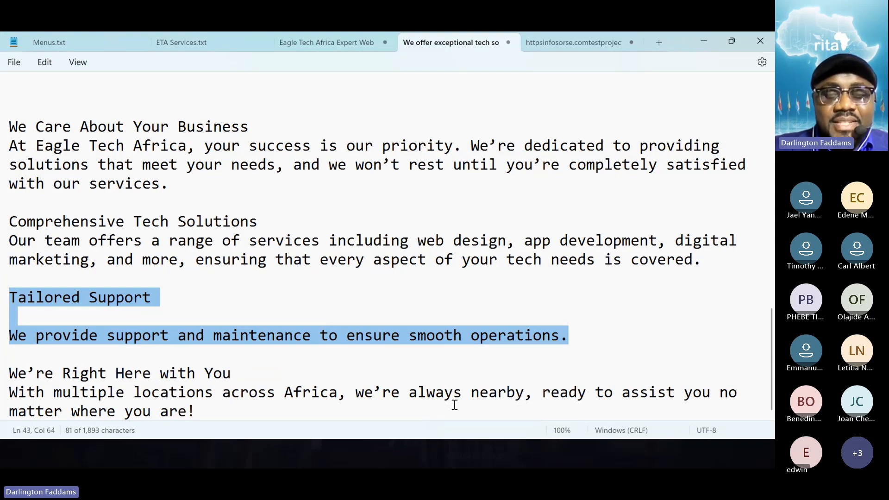
pyautogui.click(553, 405)
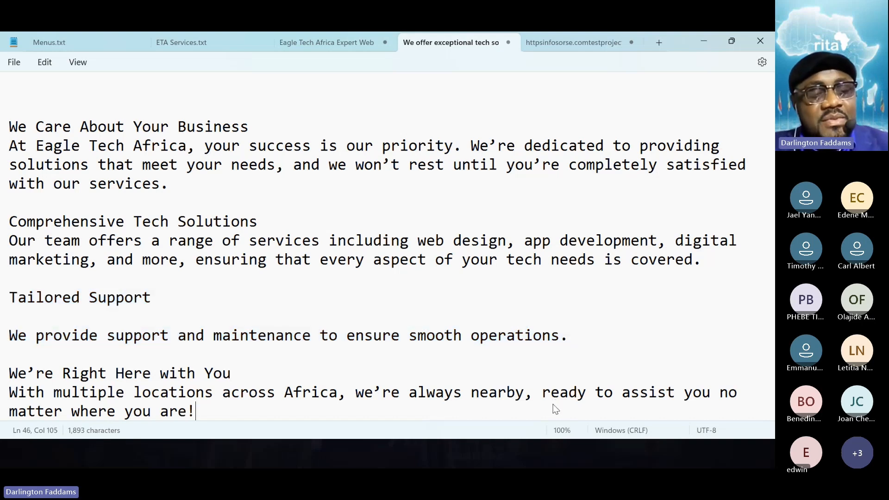
pyautogui.hotkey('alt', 'Tab')
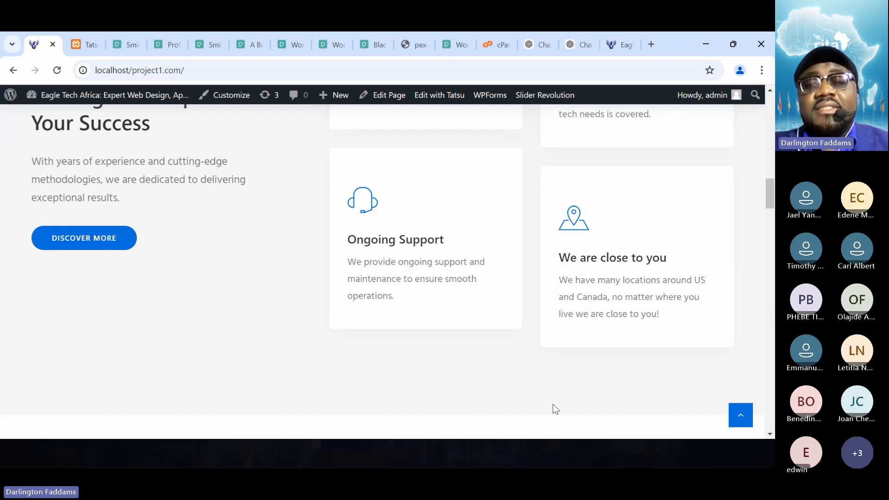
# - Copy the "We're Right Here with You" heading and its paragraph from the Notepad notes and return to the browser
pyautogui.hotkey('alt', 'Tab')
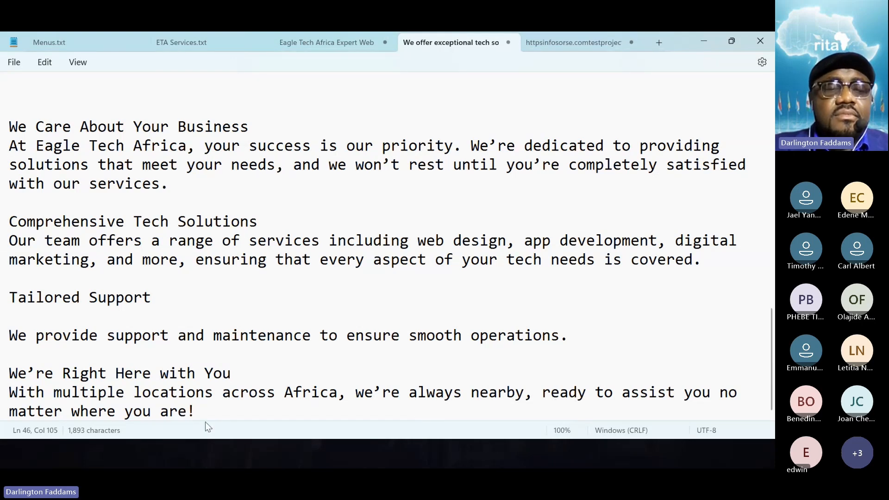
pyautogui.moveTo(197, 411); pyautogui.dragTo(2, 378)
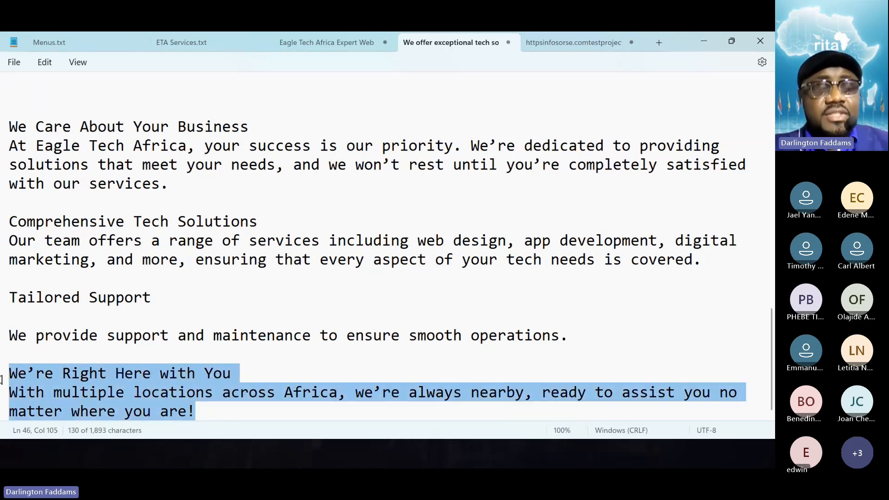
pyautogui.hotkey('alt', 'Tab')
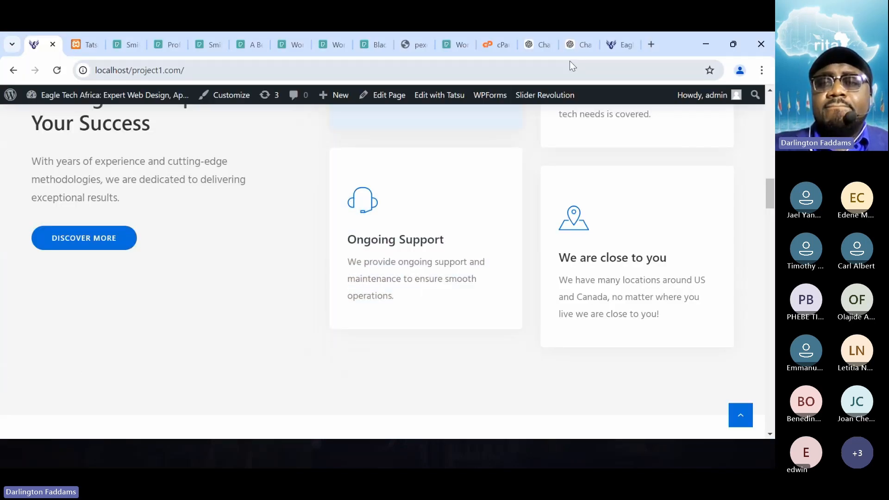
# - In the ChatGPT conversation, begin the message "rewrite the following to suggest that we are always ready to assist you"
pyautogui.click(574, 45)
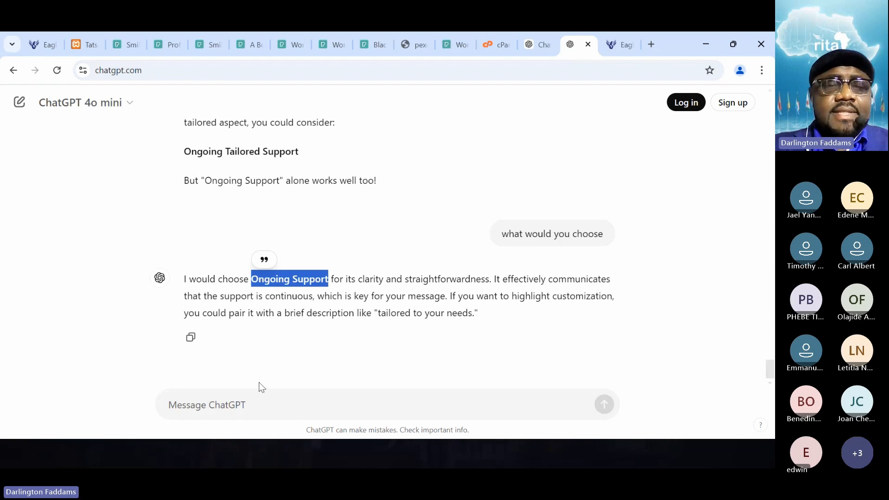
pyautogui.click(229, 398)
pyautogui.write('rewrite t')
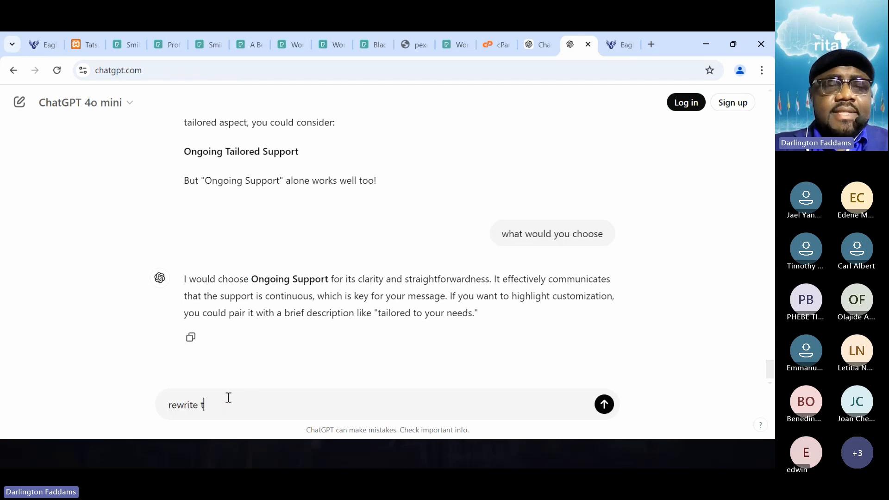
pyautogui.write('he following ')
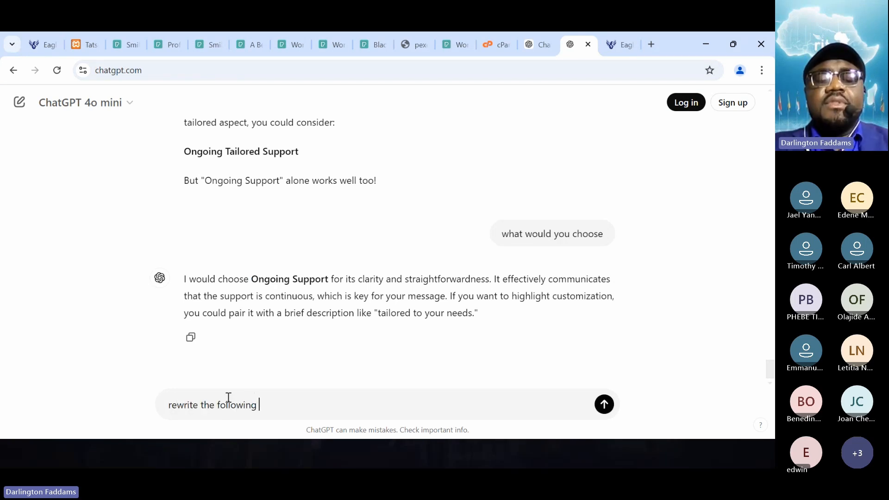
pyautogui.write('to suggest that')
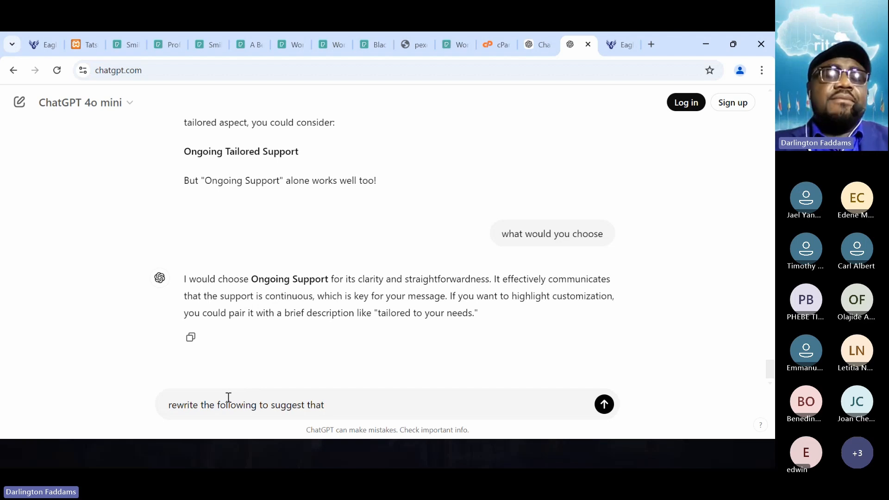
pyautogui.write(' are')
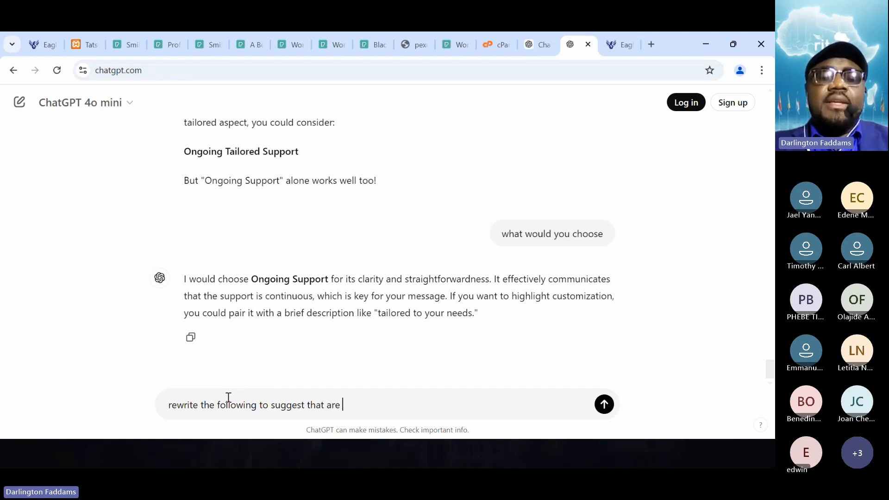
pyautogui.press('BackSpace')
pyautogui.press('BackSpace')
pyautogui.press('BackSpace')
pyautogui.press('BackSpace')
pyautogui.write('we are')
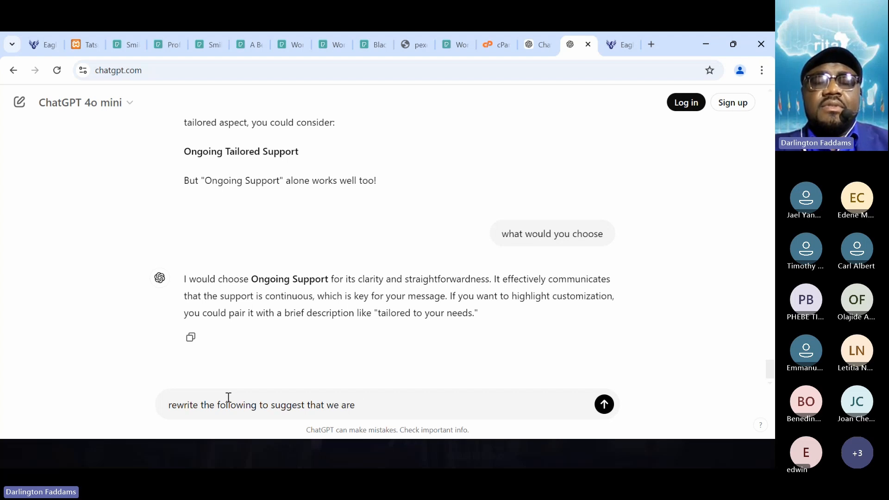
pyautogui.write(' always ready ')
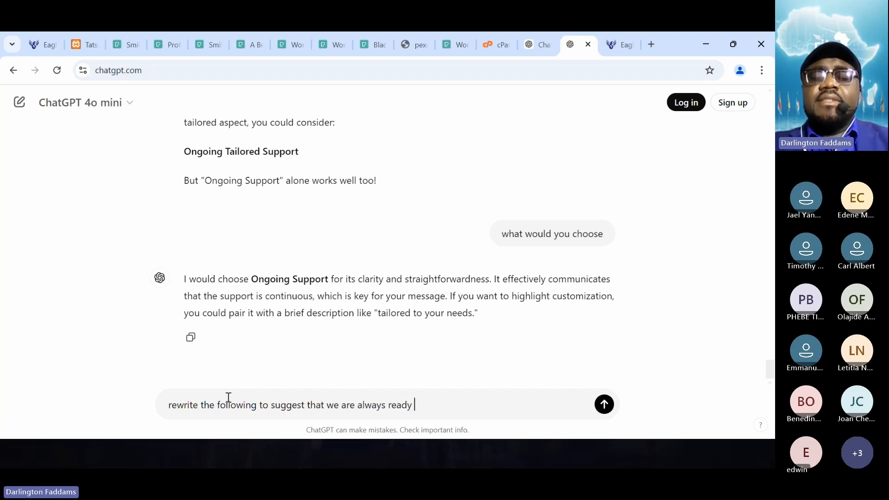
pyautogui.write('to')
pyautogui.write(' ass')
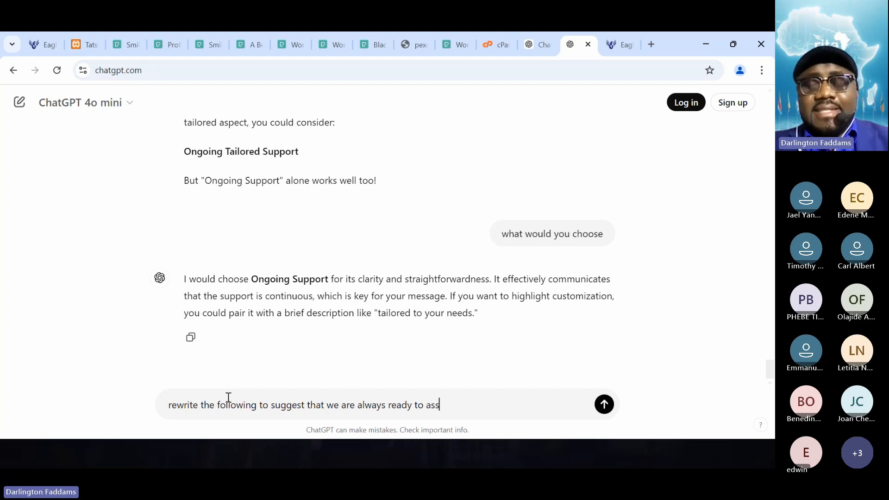
pyautogui.write('ist you')
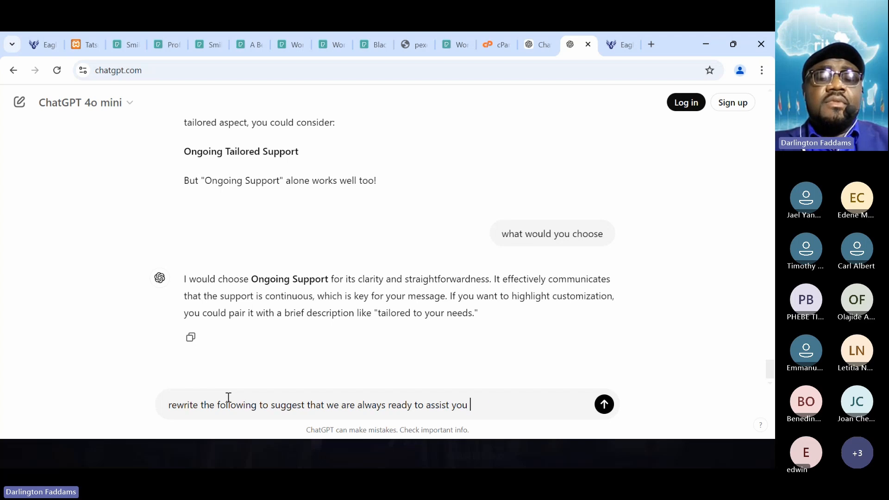
pyautogui.write(' and ready to respon')
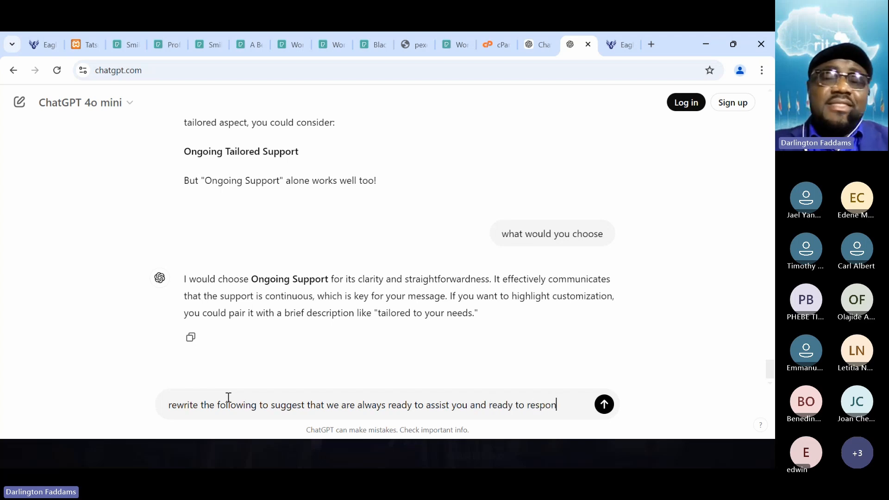
# - Continue the message with "and ready to respond to your needs, other than suggesting our location:"
pyautogui.press('BackSpace')
pyautogui.write('nd to hyou')
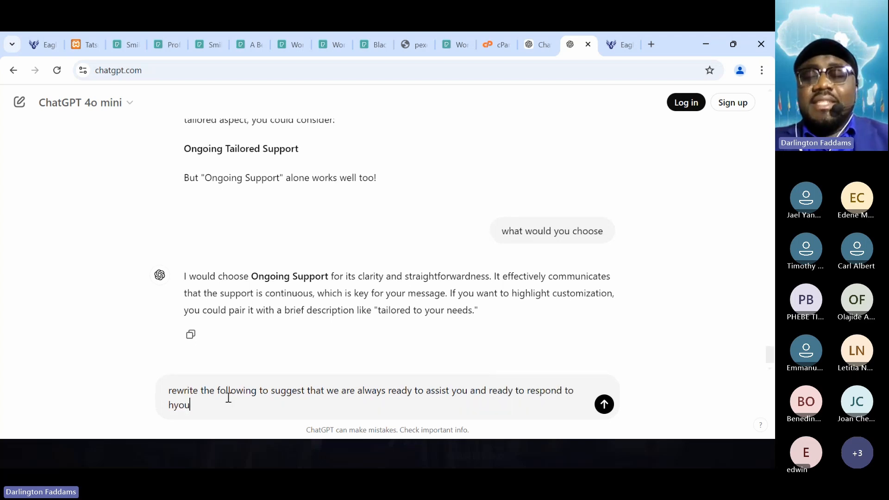
pyautogui.press('BackSpace')
pyautogui.press('BackSpace')
pyautogui.press('BackSpace')
pyautogui.press('BackSpace')
pyautogui.write('your nee')
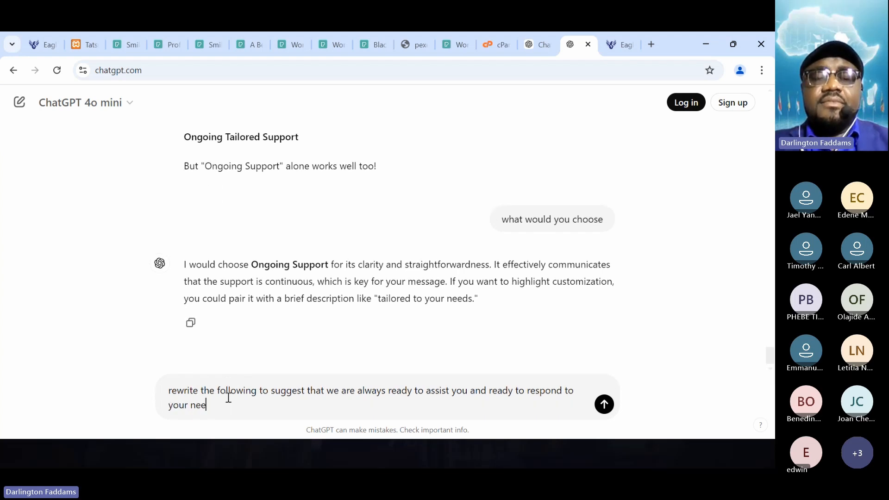
pyautogui.write('ds,')
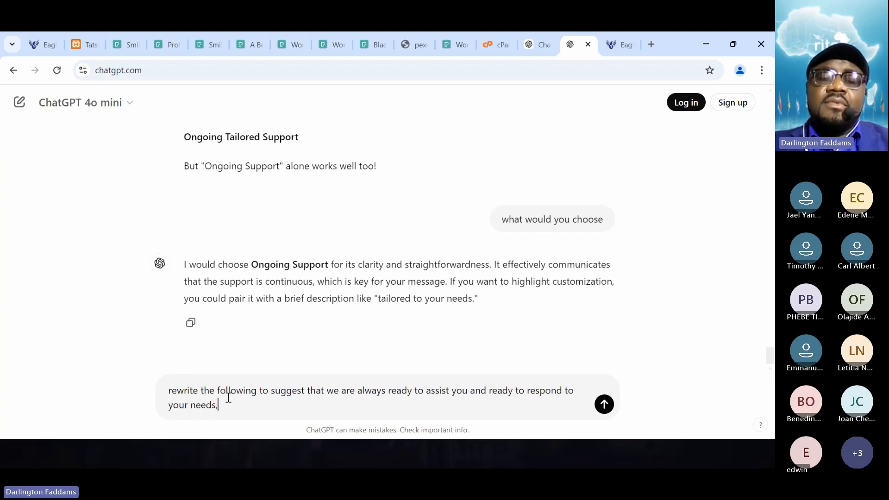
pyautogui.write(' other than ')
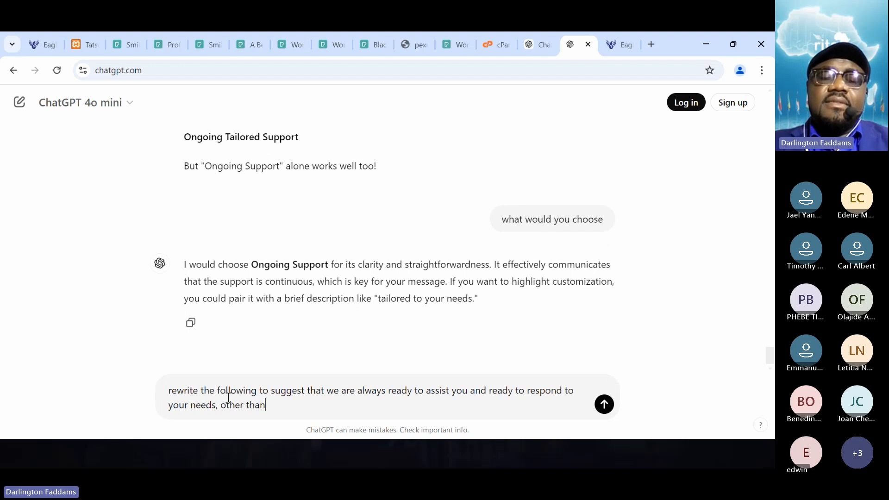
pyautogui.write('sugges')
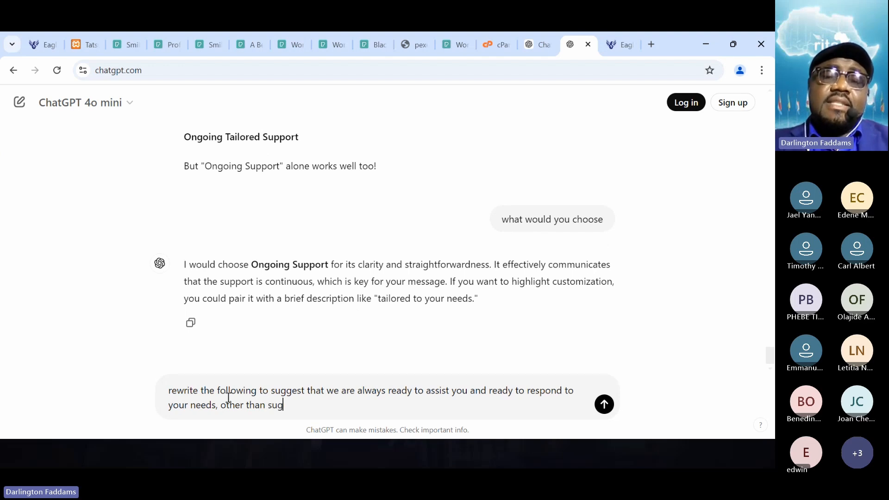
pyautogui.write('a')
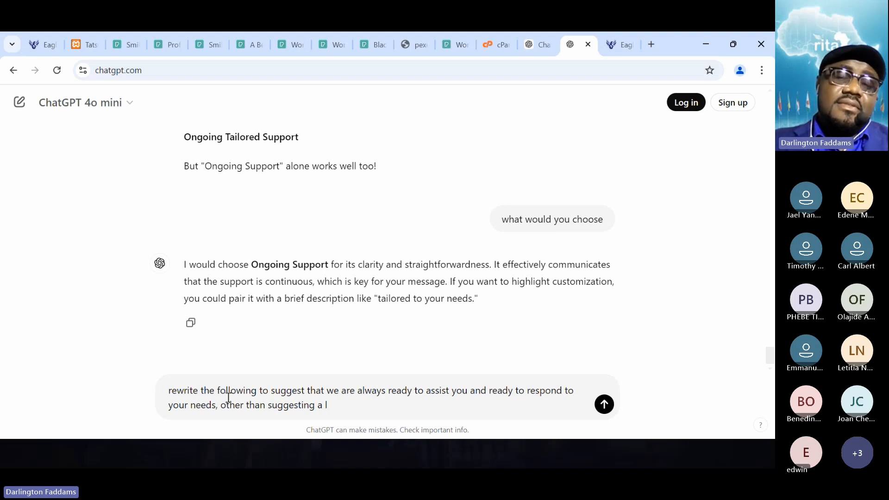
pyautogui.press('BackSpace')
pyautogui.press('BackSpace')
pyautogui.write('our location:')
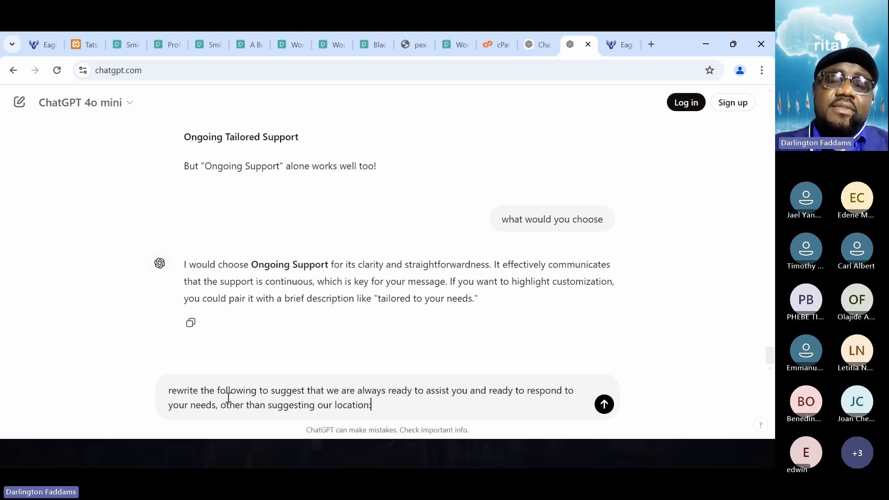
# - Add the copied "We're Right Here with You" text below the request and send it to ChatGPT
pyautogui.hotkey('shift', 'Return')
pyautogui.write('We’re Right Here with You With multiple locations across Africa, we’re always nearby, ready to assist you no matter where you are!')
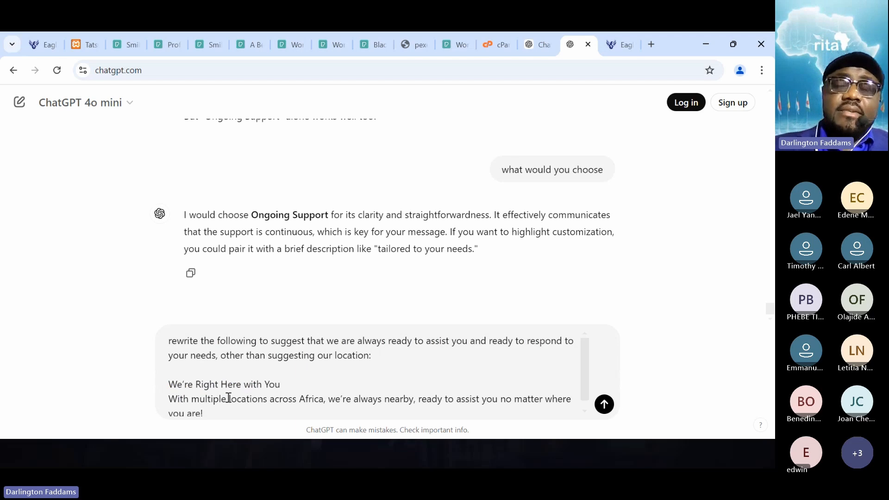
pyautogui.press('Return')
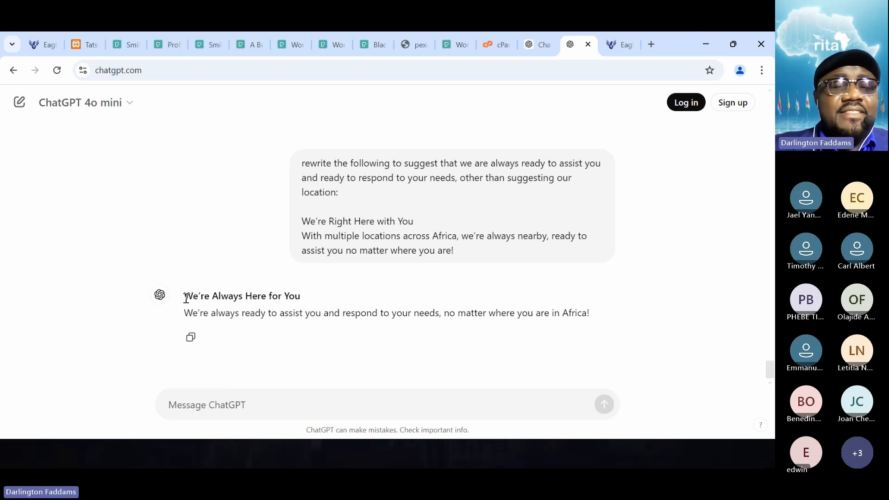
# - Replace the "We are close to you" card's title in the Tatsu editor with ChatGPT's heading "We're Always Here for You"
pyautogui.moveTo(185, 298); pyautogui.dragTo(303, 304)
pyautogui.hotkey('ctrl', 'c')
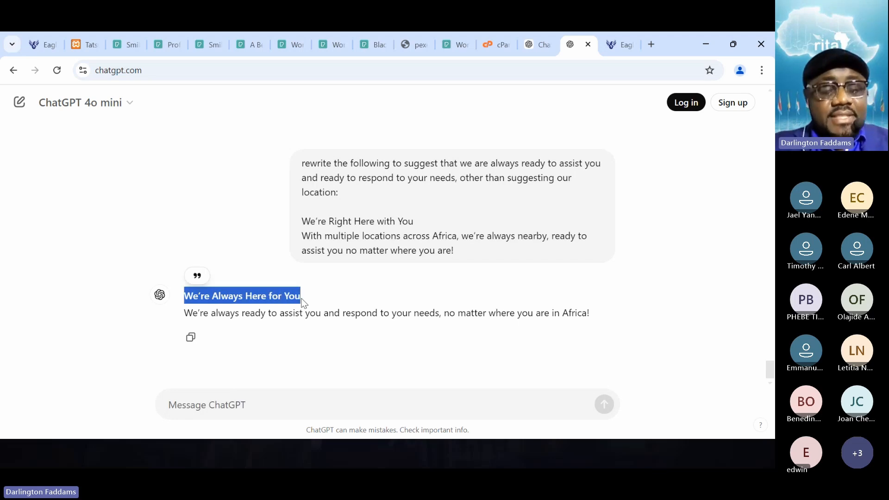
pyautogui.click(76, 48)
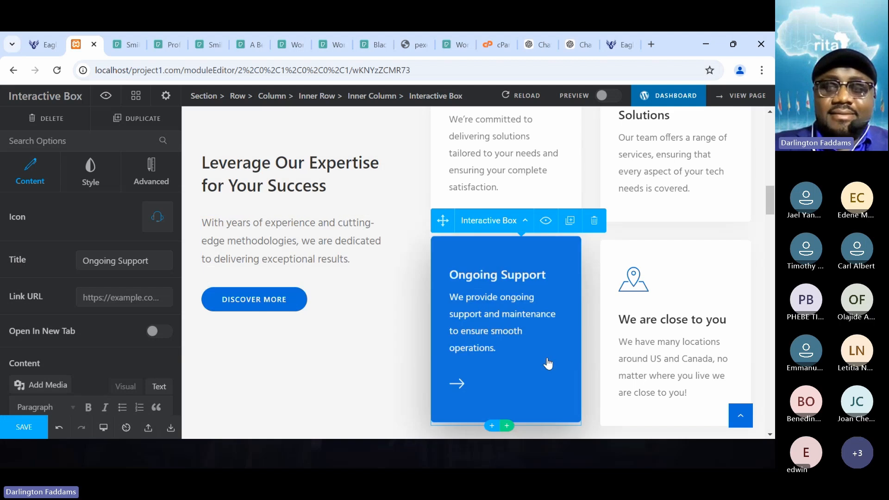
pyautogui.click(698, 334)
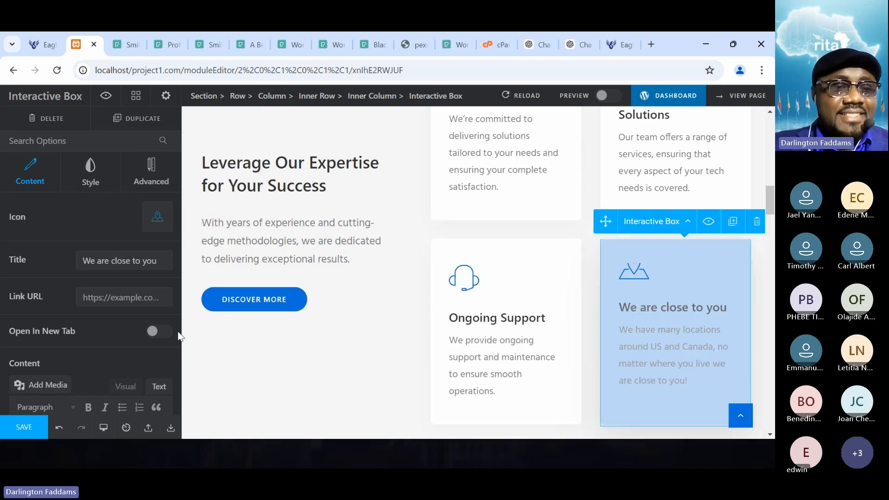
pyautogui.click(106, 265)
pyautogui.tripleClick(107, 265)
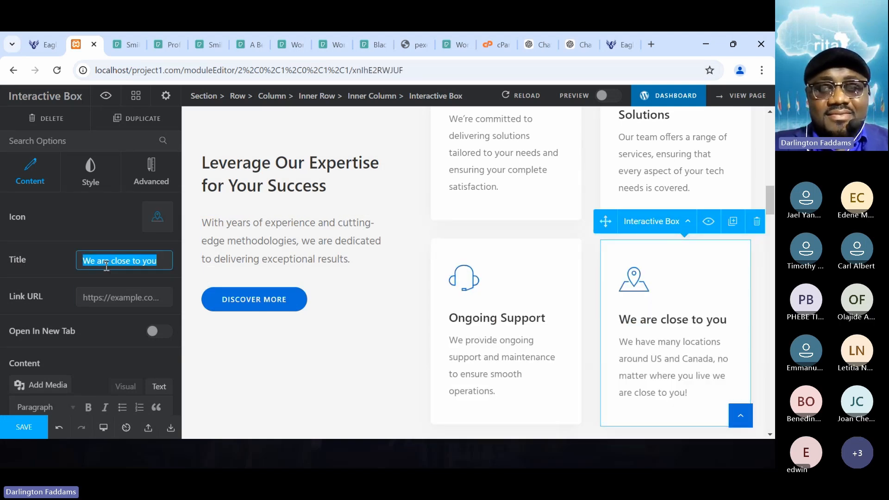
pyautogui.hotkey('ctrl', 'v')
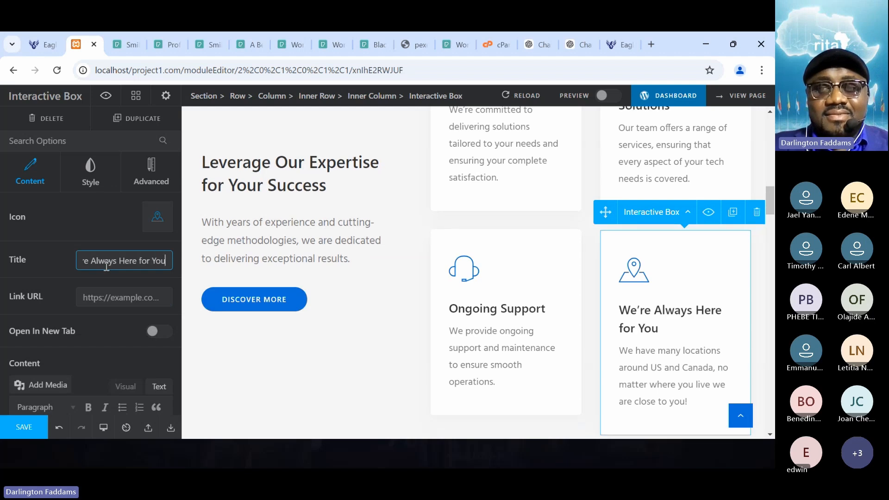
# - Save the card's title change and check it on the reloaded home page
pyautogui.click(25, 432)
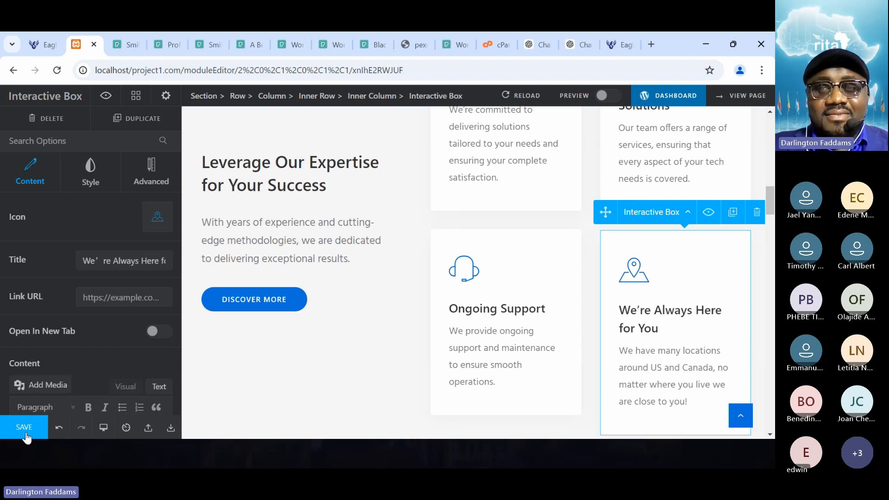
pyautogui.click(31, 51)
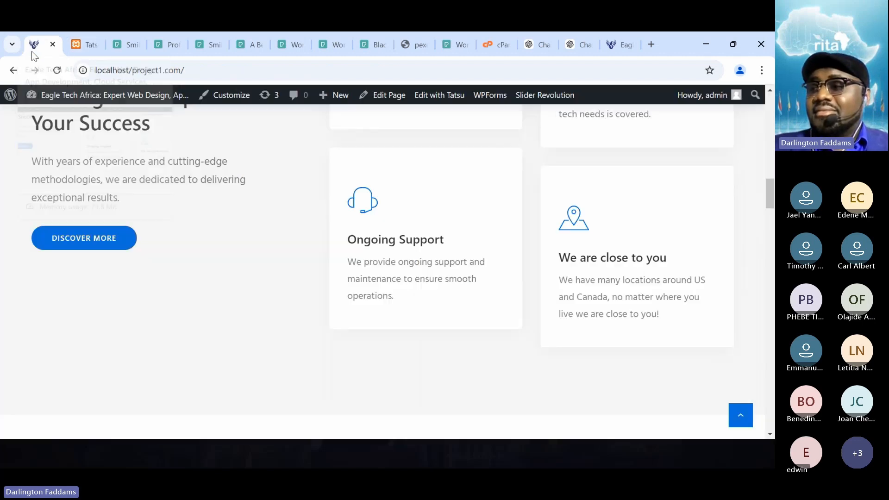
pyautogui.click(62, 72)
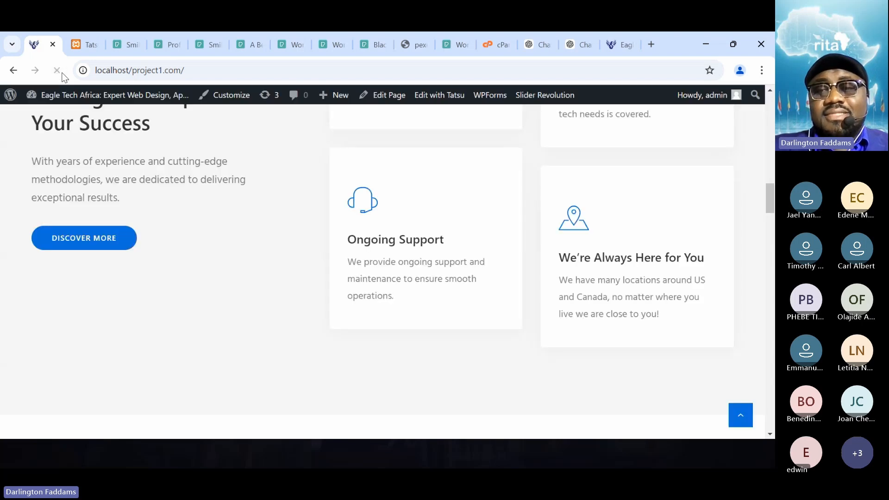
pyautogui.moveTo(184, 105)
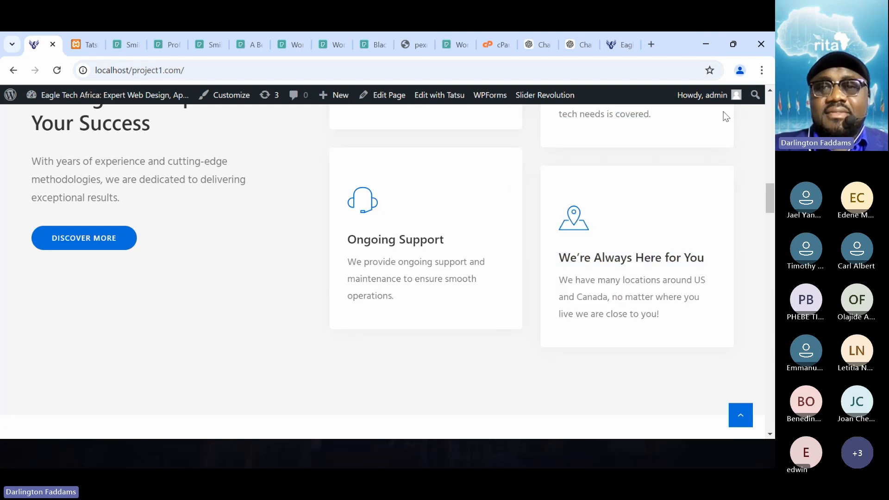
# - Copy ChatGPT's "We're always ready to assist you" sentence and start a new message reading "change this to something like:"
pyautogui.click(574, 46)
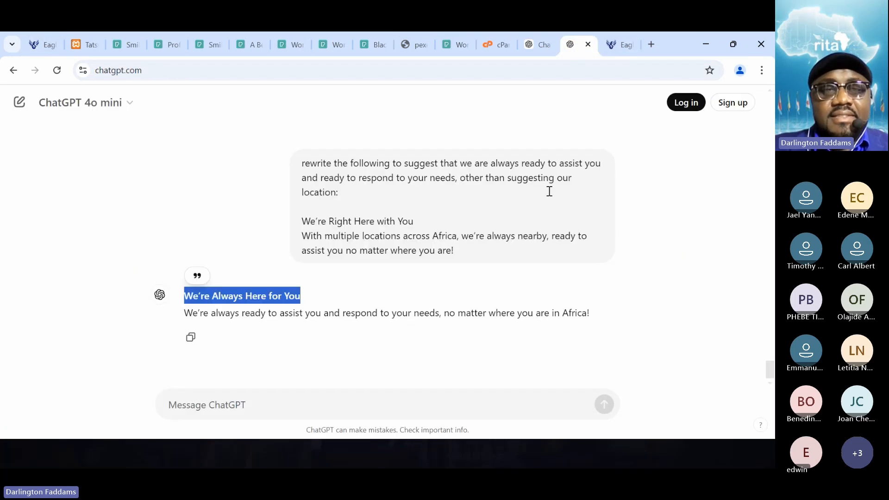
pyautogui.click(336, 317)
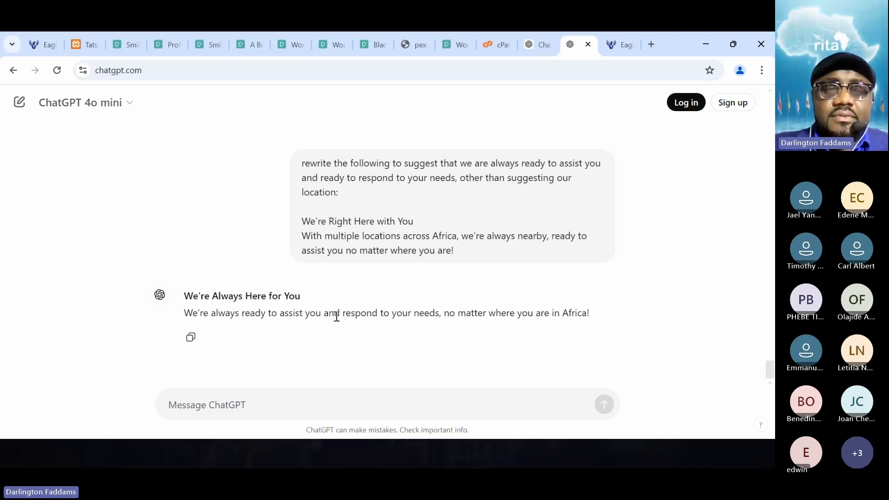
pyautogui.tripleClick(337, 318)
pyautogui.hotkey('ctrl', 'c')
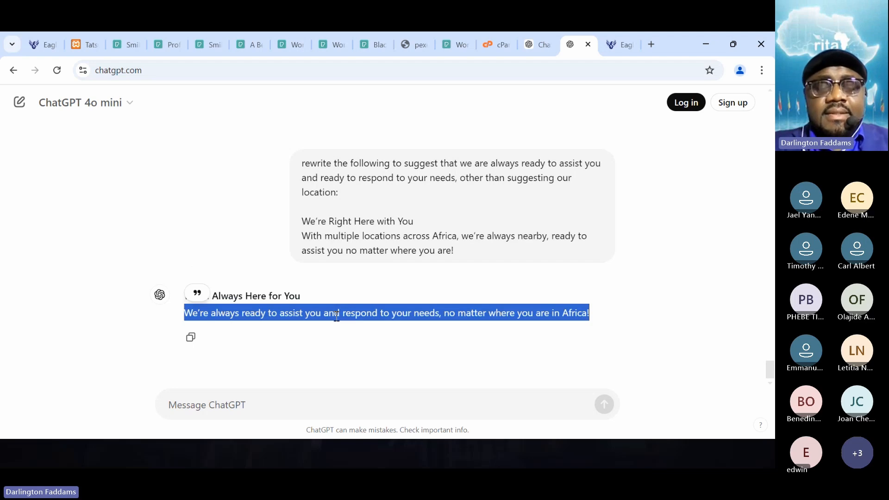
pyautogui.click(296, 406)
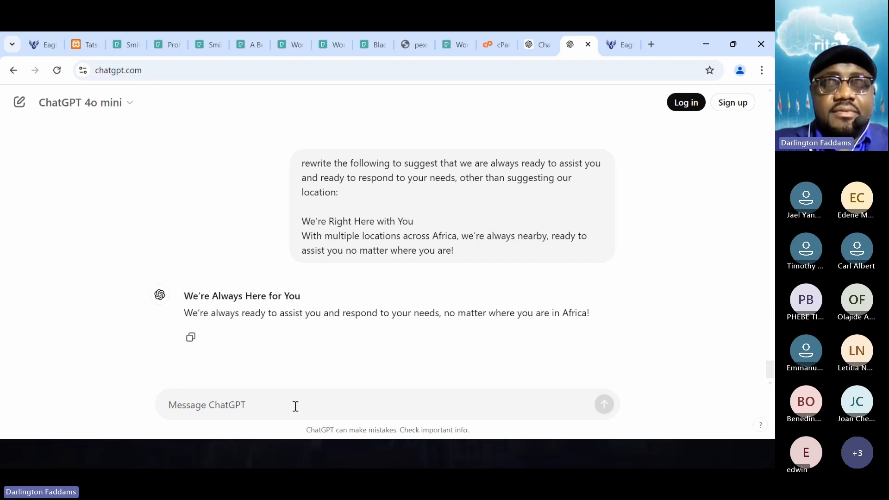
pyautogui.write('change')
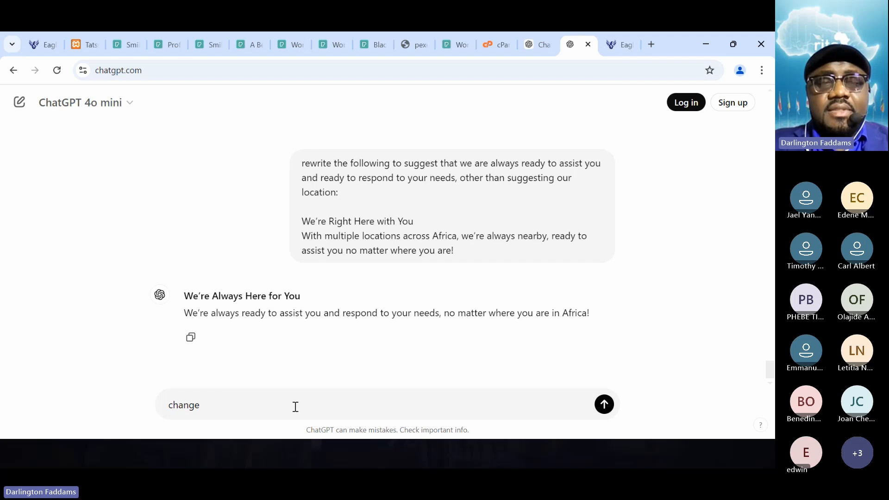
pyautogui.write(' this to:')
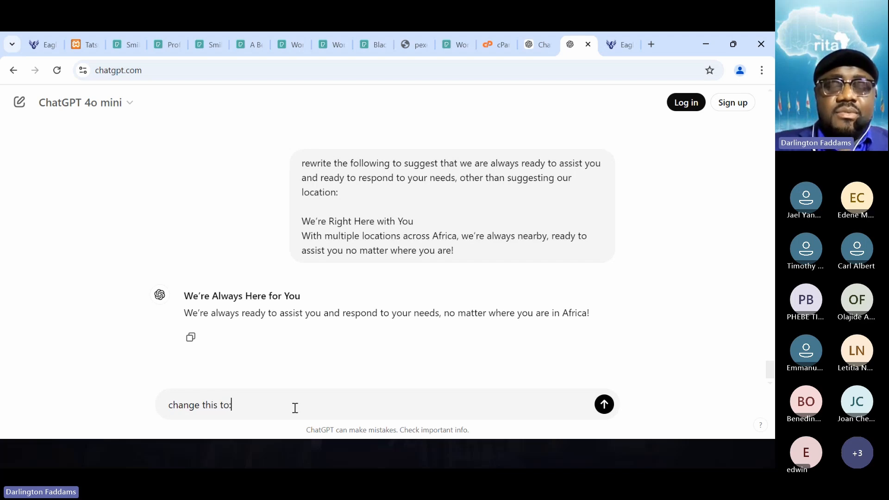
pyautogui.press('BackSpace')
pyautogui.write('so')
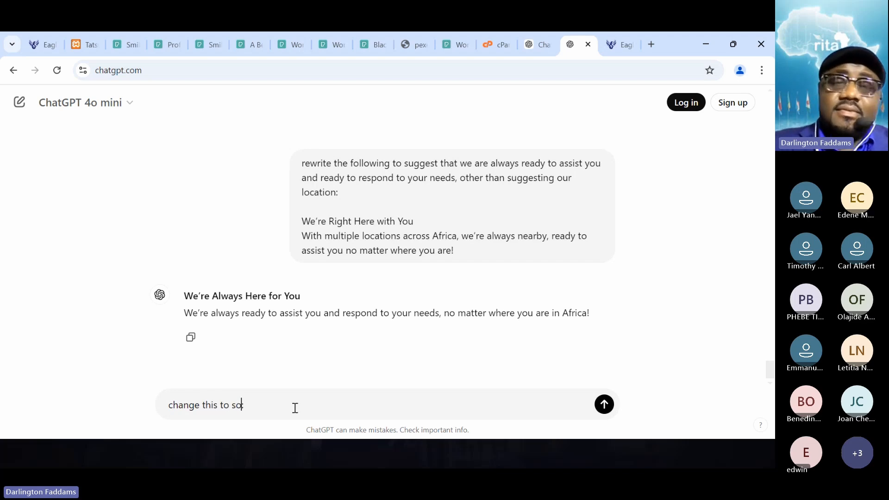
pyautogui.write('mething lik')
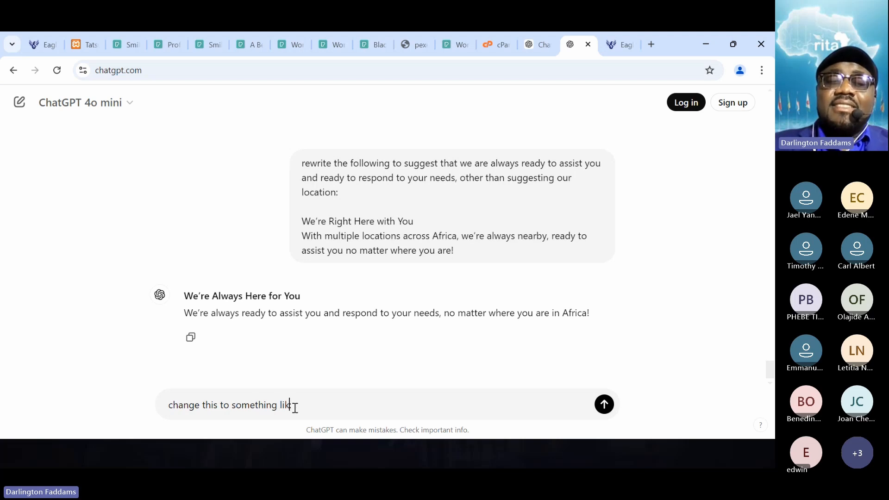
pyautogui.write('e:')
# - Add the copied sentence below the request, separated by a blank line
pyautogui.hotkey('shift', 'Return')
pyautogui.hotkey('shift', 'Return')
pyautogui.hotkey('ctrl', 'v')
pyautogui.hotkey('shift', 'Return')
pyautogui.hotkey('shift', 'Return')
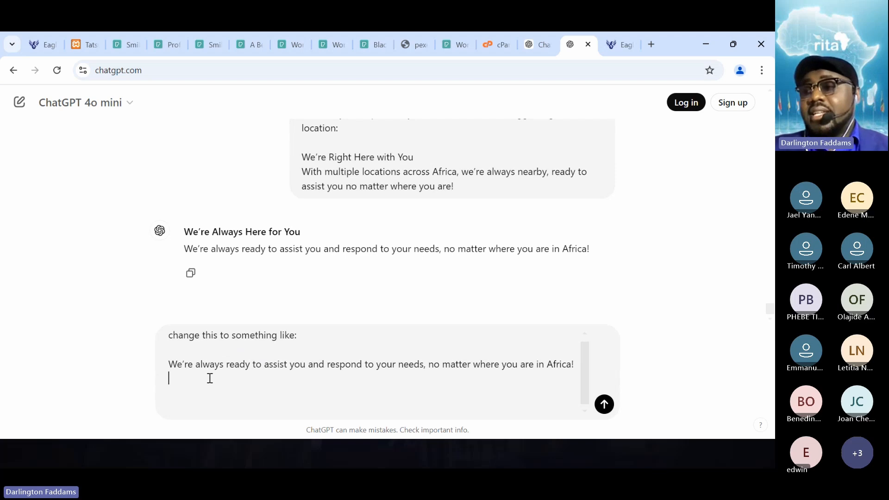
# - Remove "assist you and" from the sentence in the draft message
pyautogui.click(236, 363)
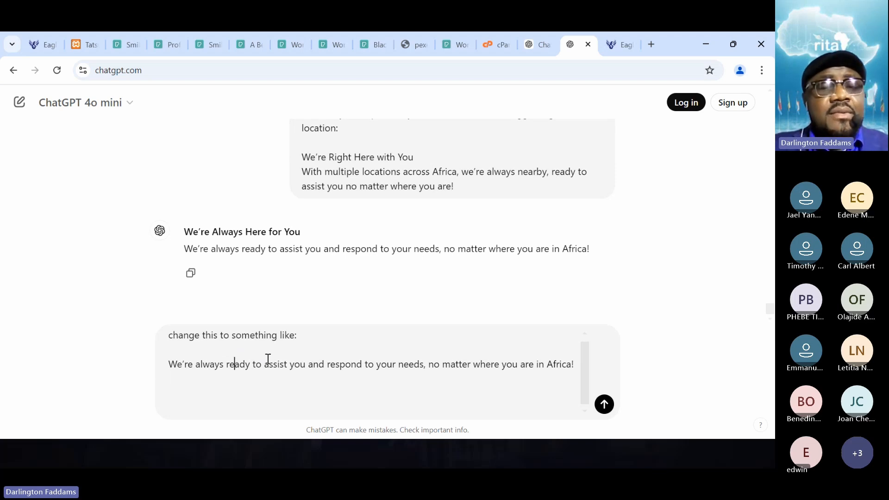
pyautogui.hotkey('ctrl', 'Right')
pyautogui.hotkey('ctrl', 'Right')
pyautogui.hotkey('ctrl', 'Right')
pyautogui.hotkey('ctrl', 'Left')
pyautogui.hotkey('ctrl', 'Left')
pyautogui.hotkey('ctrl', 'Left')
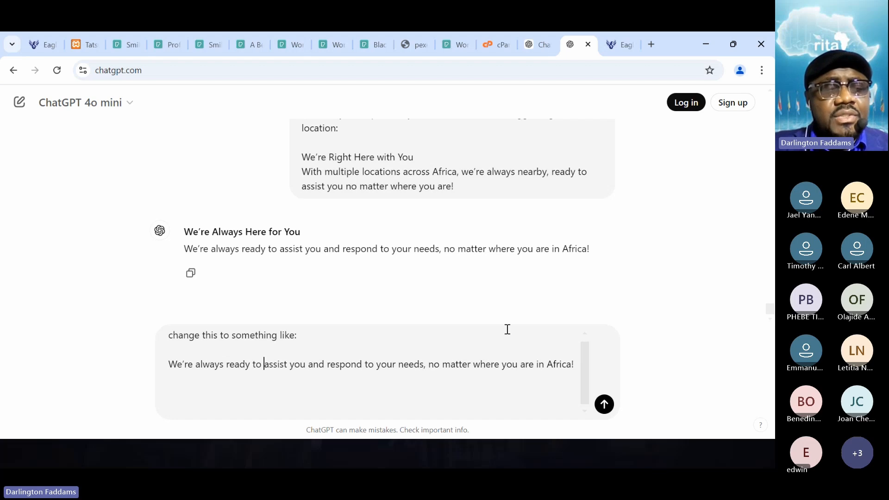
pyautogui.hotkey('ctrl', 'shift', 'Right')
pyautogui.hotkey('ctrl', 'shift', 'Right')
pyautogui.hotkey('ctrl', 'shift', 'Right')
pyautogui.press('BackSpace')
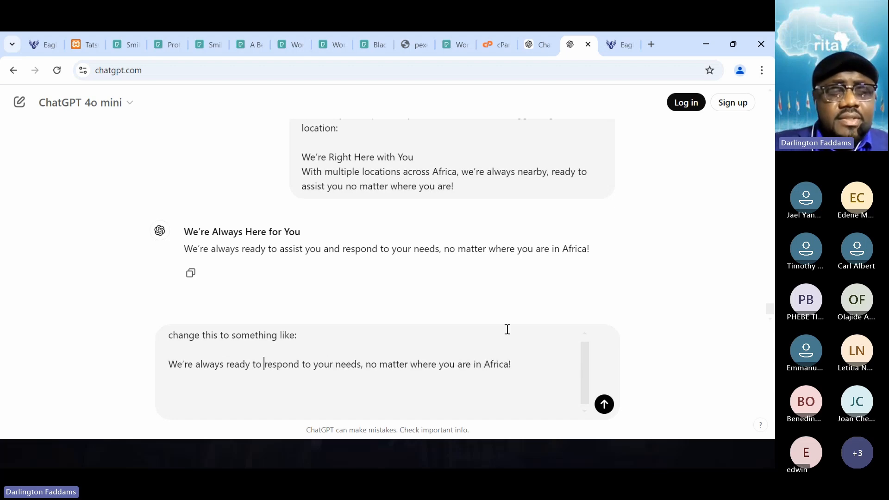
# - Replace "no matter where you are in Africa" in the draft sentence with "whenever you call"
pyautogui.hotkey('ctrl', 'Right')
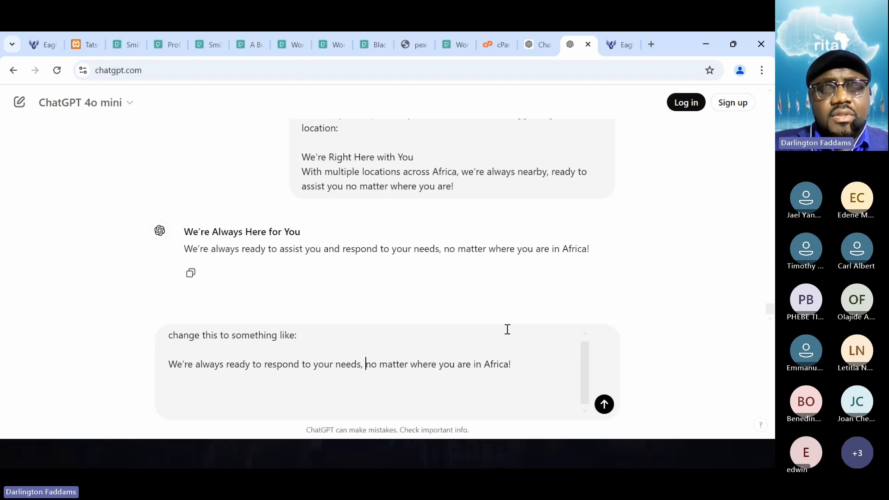
pyautogui.hotkey('ctrl', 'shift', 'Right')
pyautogui.hotkey('ctrl', 'shift', 'Right')
pyautogui.hotkey('ctrl', 'shift', 'Right')
pyautogui.hotkey('ctrl', 'shift', 'Right')
pyautogui.hotkey('ctrl', 'shift', 'Right')
pyautogui.hotkey('ctrl', 'shift', 'Right')
pyautogui.hotkey('ctrl', 'shift', 'Right')
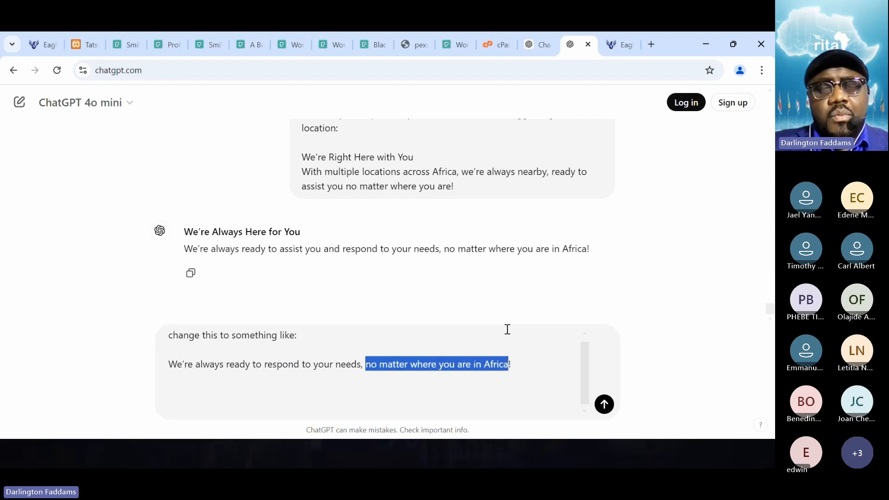
pyautogui.write('whenever you')
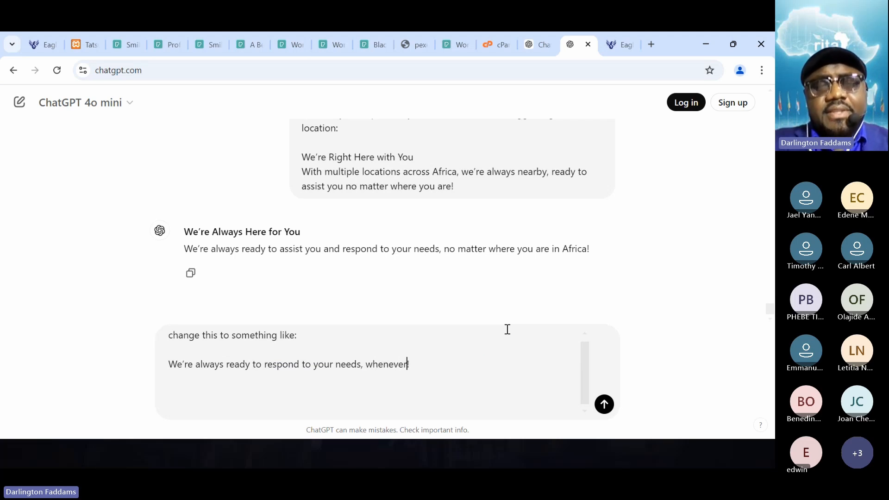
pyautogui.write(' call!')
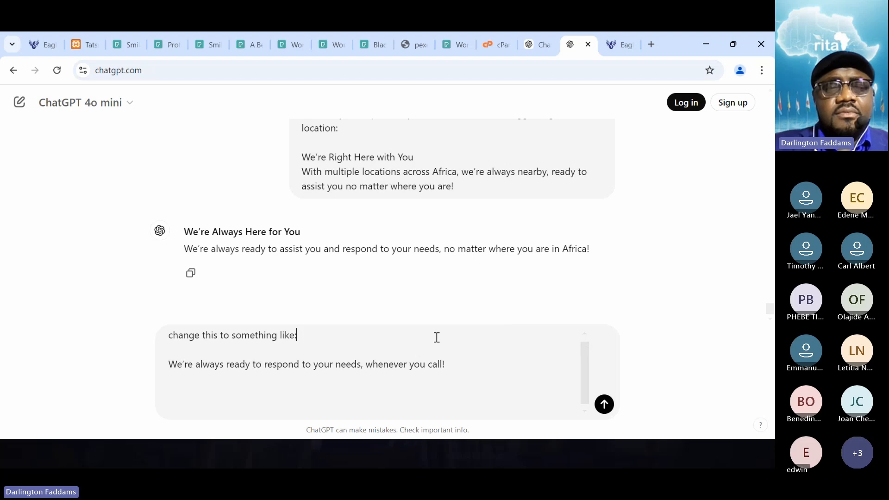
# - Extend the request line with ". Use your own words" and send the message to ChatGPT
pyautogui.write('. Use ')
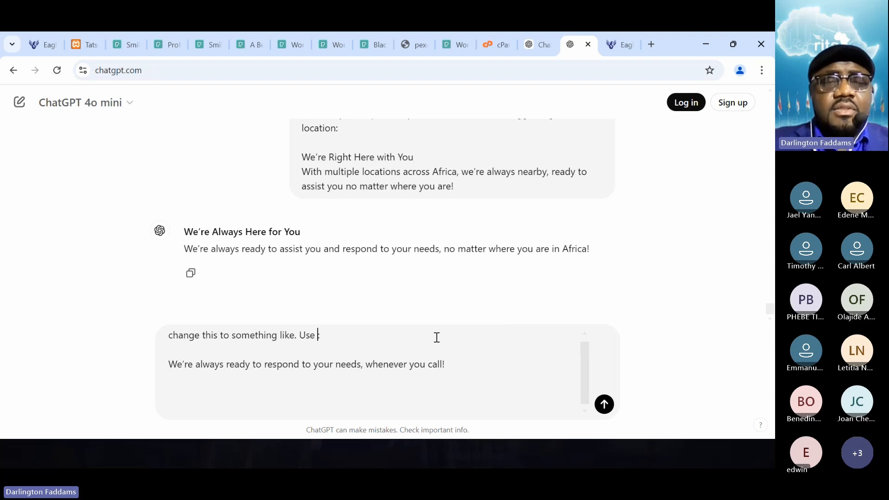
pyautogui.write('your own words')
pyautogui.press('Return')
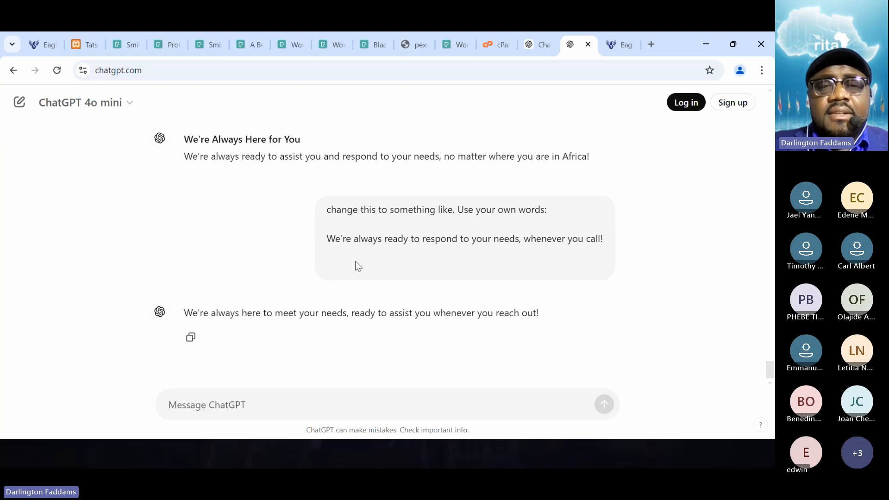
# - Ask ChatGPT to "check this for grammar:" with the copied sentence "We're always ready to respond to your needs, whenever you call!"
pyautogui.tripleClick(336, 244)
pyautogui.hotkey('ctrl', 'c')
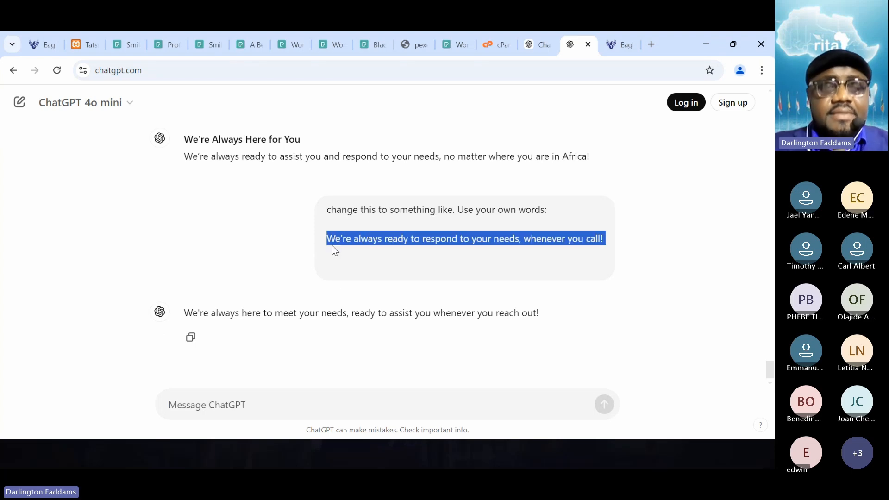
pyautogui.click(276, 404)
pyautogui.write('check this ')
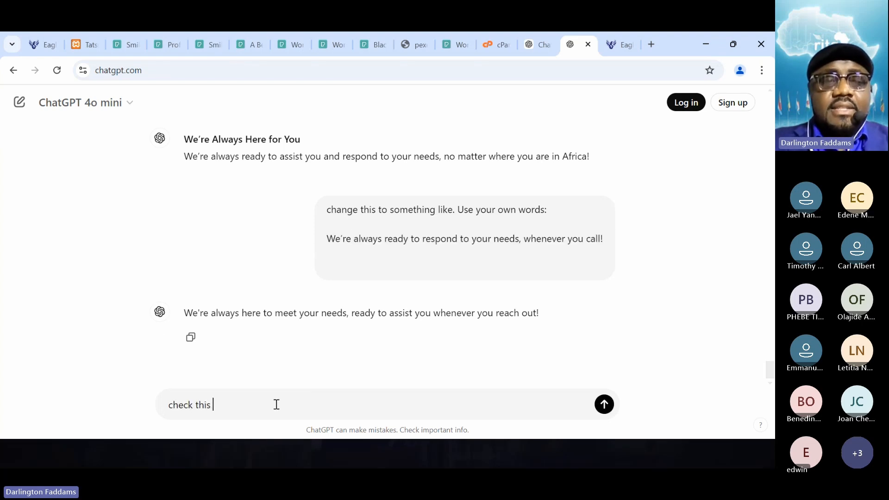
pyautogui.write('for grammar:')
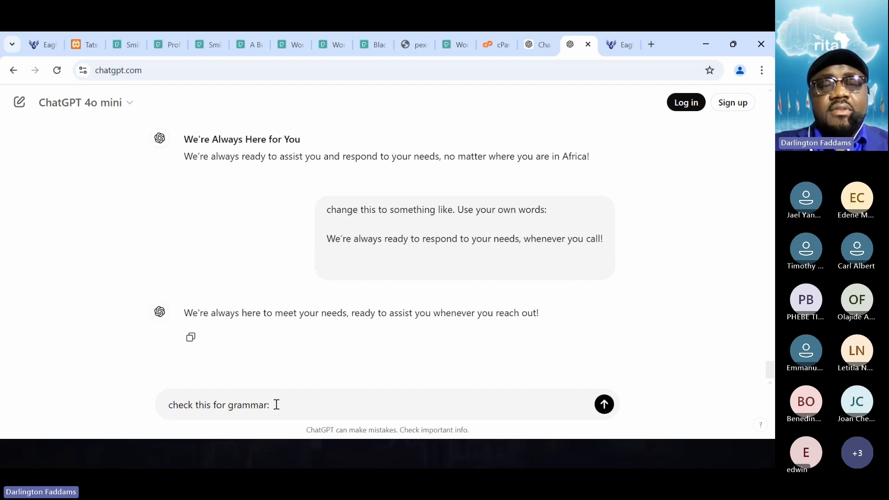
pyautogui.hotkey('shift', 'Return')
pyautogui.hotkey('shift', 'Return')
pyautogui.hotkey('ctrl', 'v')
pyautogui.press('Return')
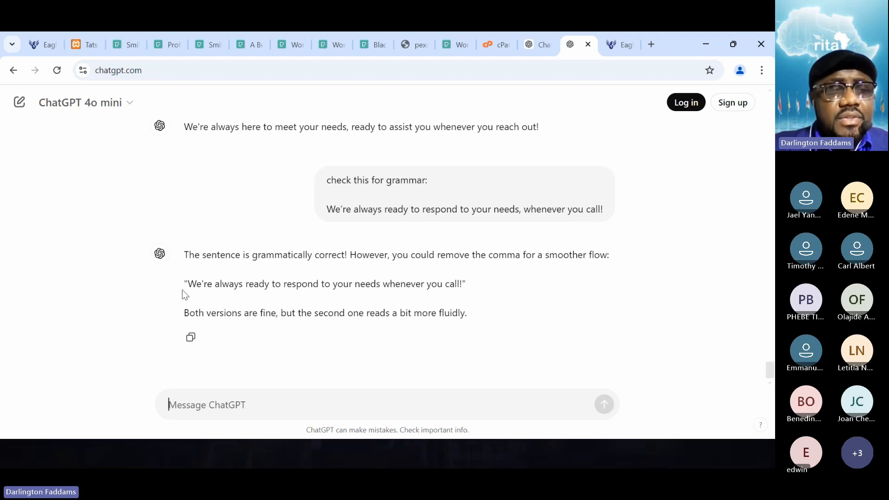
# - Replace the "We're Always Here for You" card's content in Tatsu with ChatGPT's "We're always ready to respond to your needs whenever you call!"
pyautogui.moveTo(190, 282); pyautogui.dragTo(461, 289)
pyautogui.hotkey('ctrl', 'c')
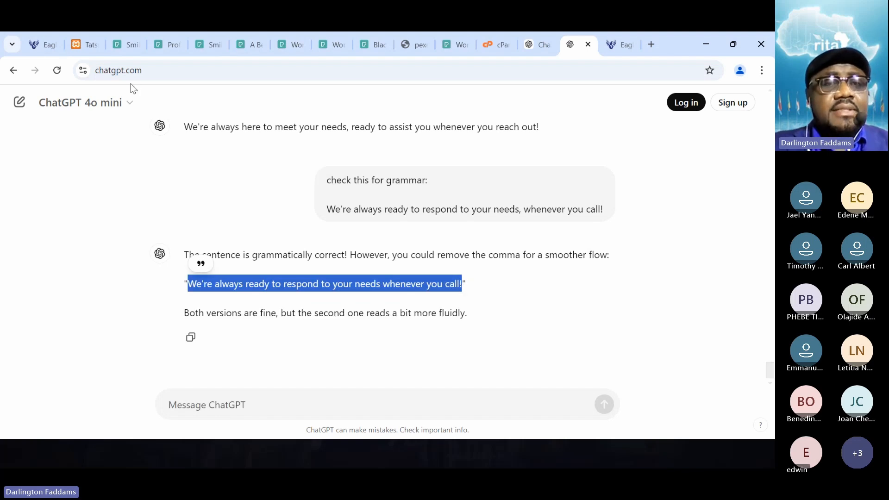
pyautogui.click(84, 45)
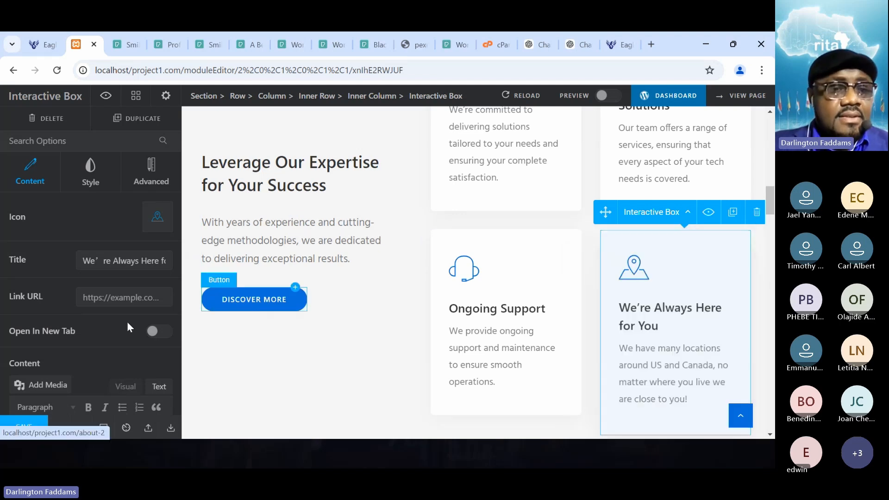
pyautogui.scroll(-3, 138, 256)
pyautogui.click(159, 251)
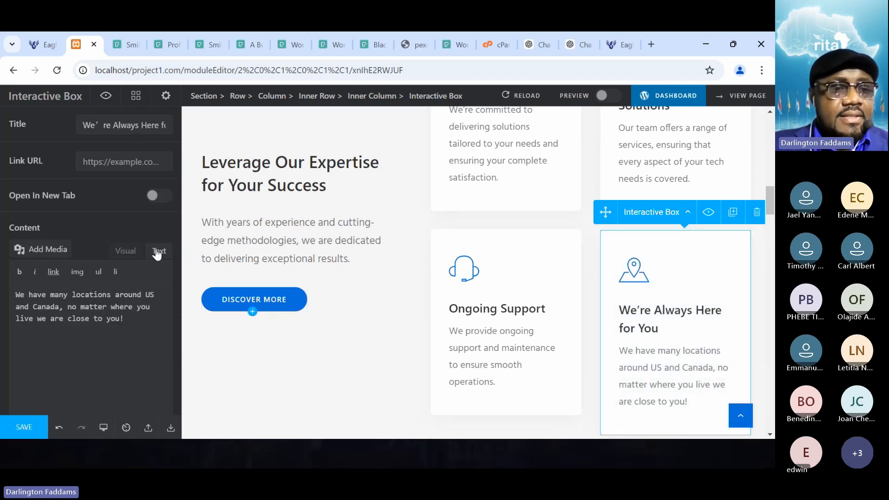
pyautogui.click(126, 321)
pyautogui.hotkey('ctrl', 'a')
pyautogui.hotkey('ctrl', 'v')
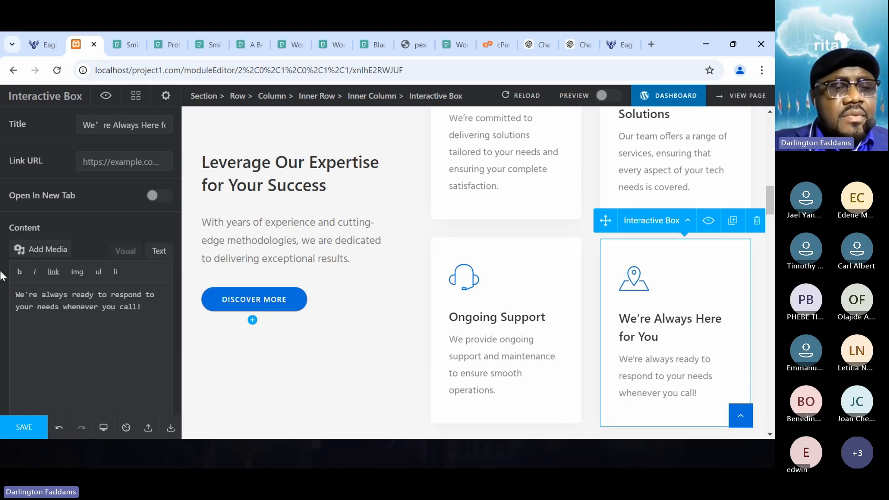
# - Edit the card's content to read "We're always ready assist you and respond to your needs whenever you call!"
pyautogui.click(97, 295)
pyautogui.write('assist you')
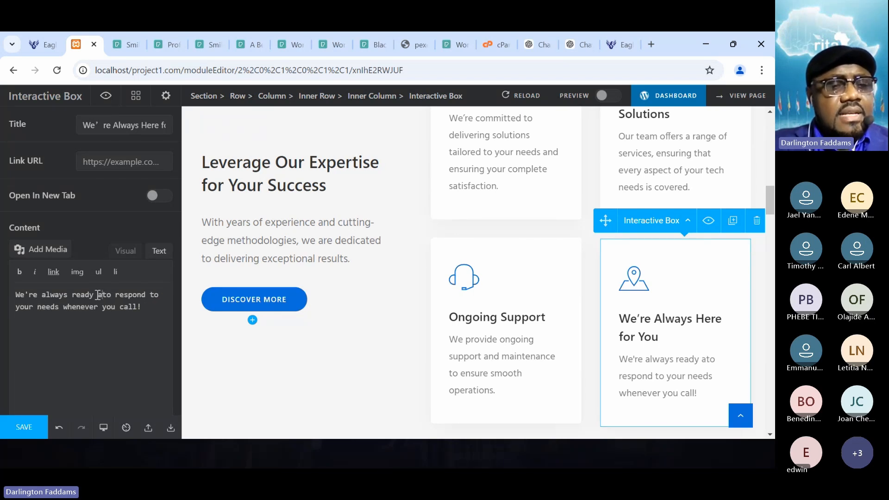
pyautogui.write(' and')
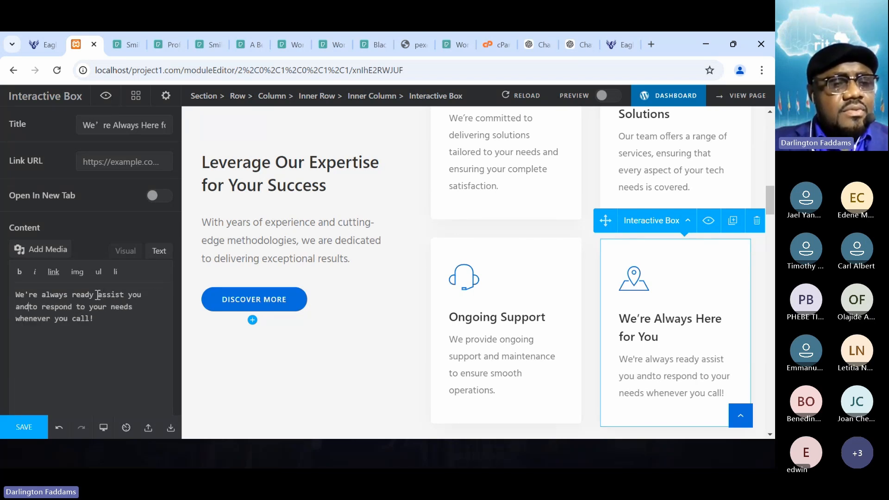
pyautogui.press('Delete')
pyautogui.press('Delete')
pyautogui.press('Delete')
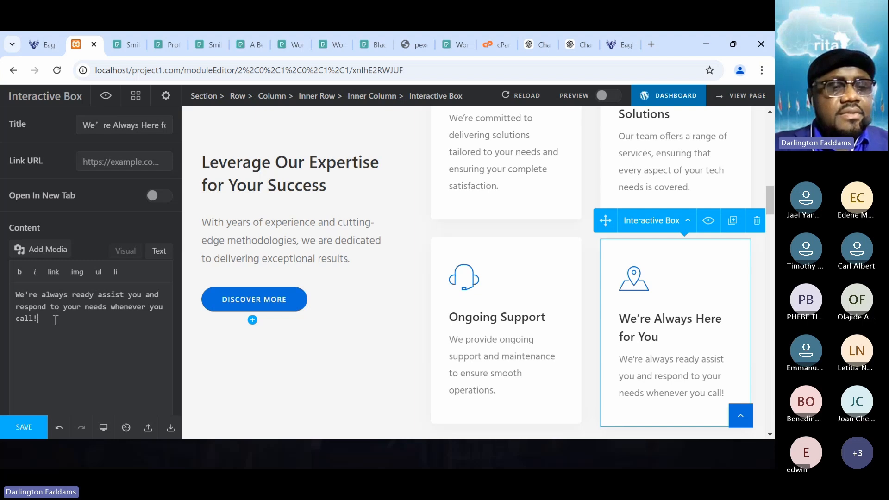
# - Copy the card's edited sentence and send it to ChatGPT below the question "how about this?"
pyautogui.moveTo(56, 321); pyautogui.dragTo(1, 252)
pyautogui.hotkey('ctrl', 'c')
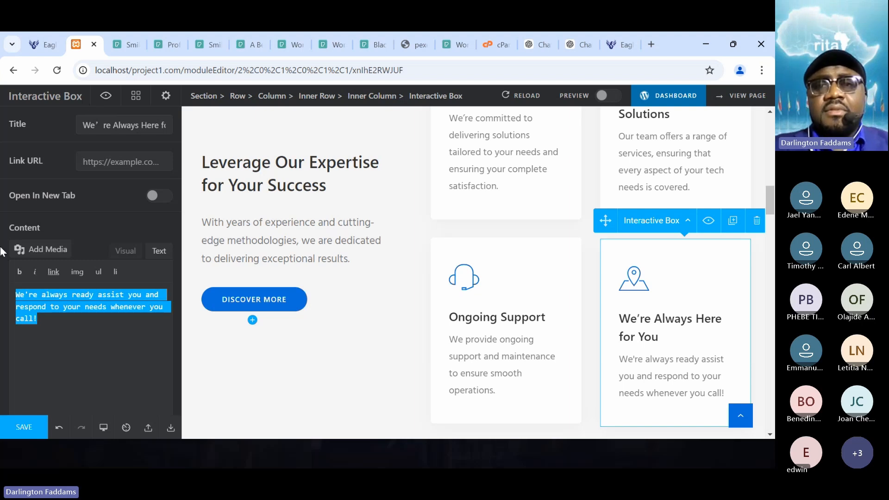
pyautogui.click(581, 45)
pyautogui.click(262, 402)
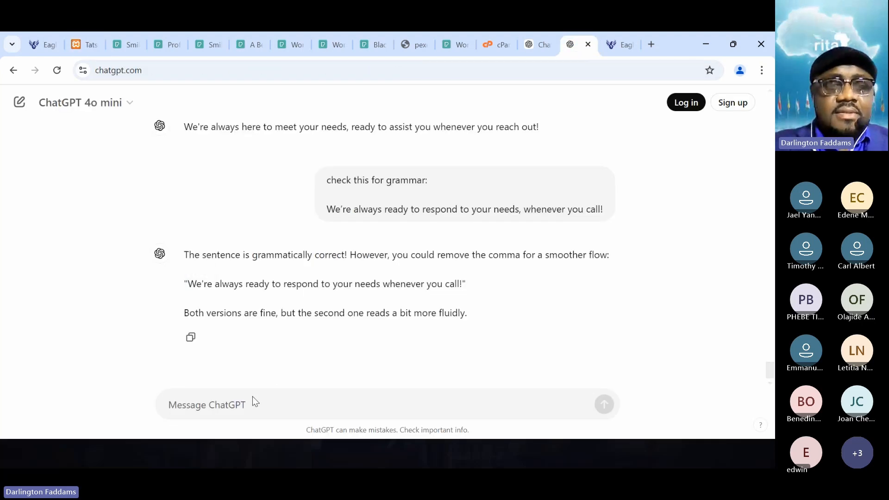
pyautogui.write('how about th')
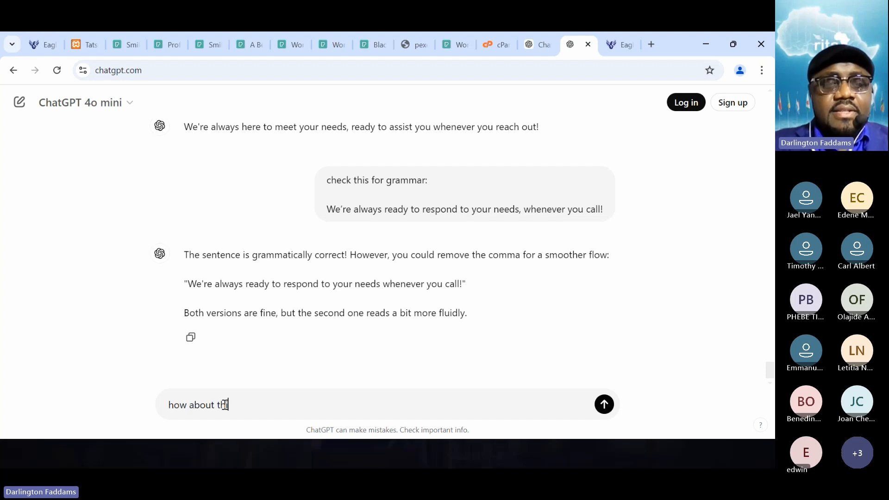
pyautogui.write('is:')
pyautogui.hotkey('shift', 'Return')
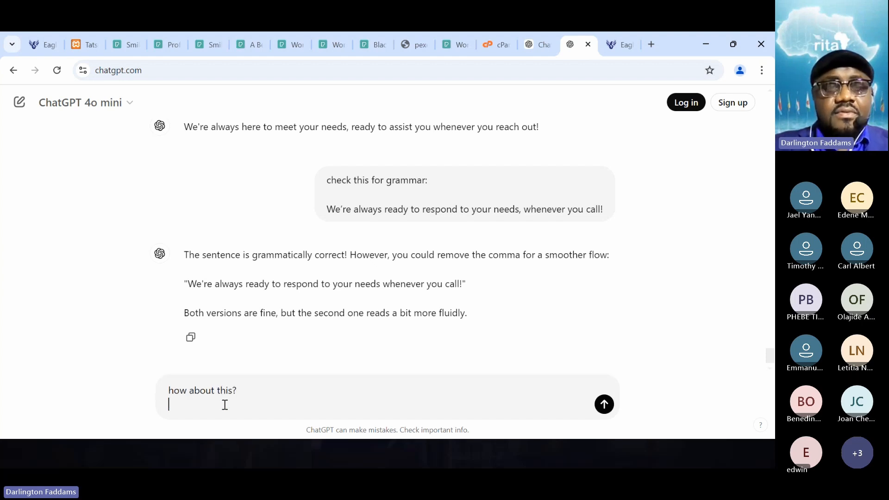
pyautogui.hotkey('shift', 'Return')
pyautogui.hotkey('ctrl', 'v')
pyautogui.press('Return')
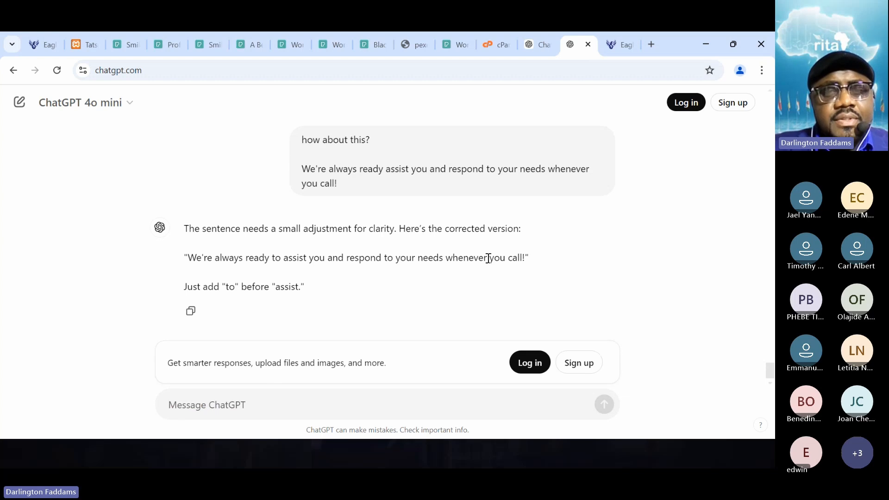
# - Replace the "We're Always Here for You" card's content in Tatsu with ChatGPT's corrected "We're always ready to assist you" sentence, save, and reload the home page
pyautogui.moveTo(526, 258); pyautogui.dragTo(192, 258)
pyautogui.hotkey('ctrl', 'c')
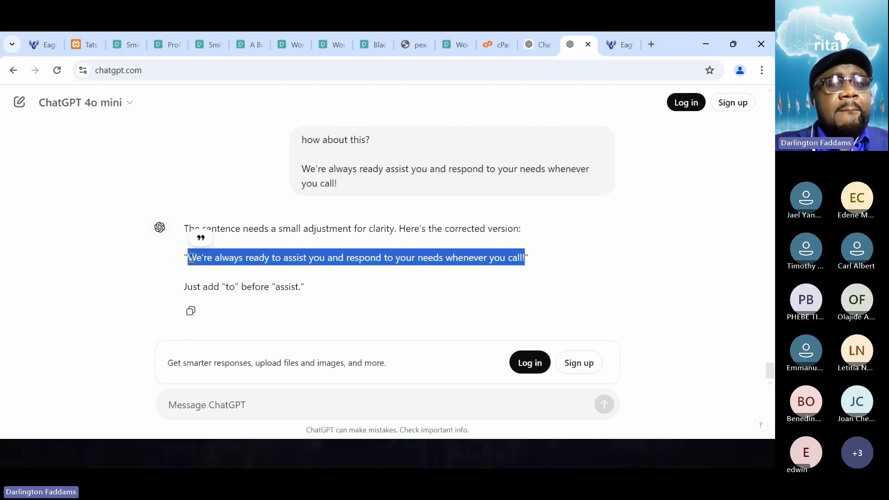
pyautogui.click(77, 41)
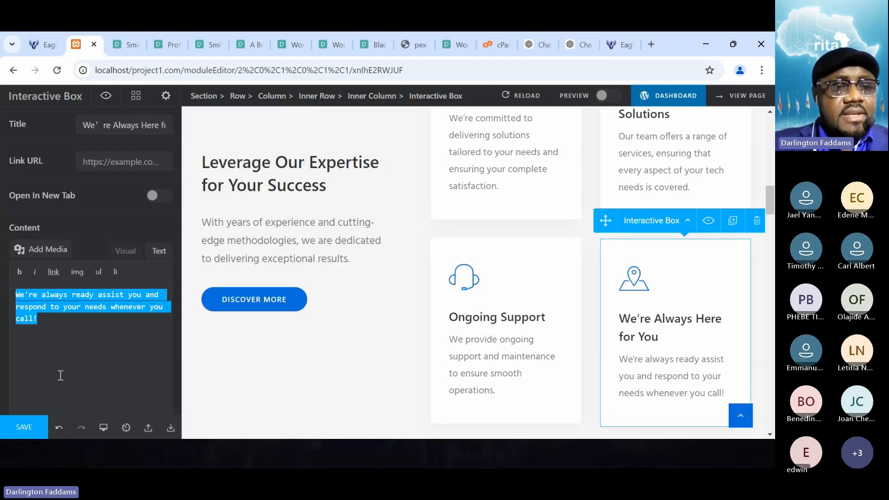
pyautogui.hotkey('ctrl', 'v')
pyautogui.click(23, 424)
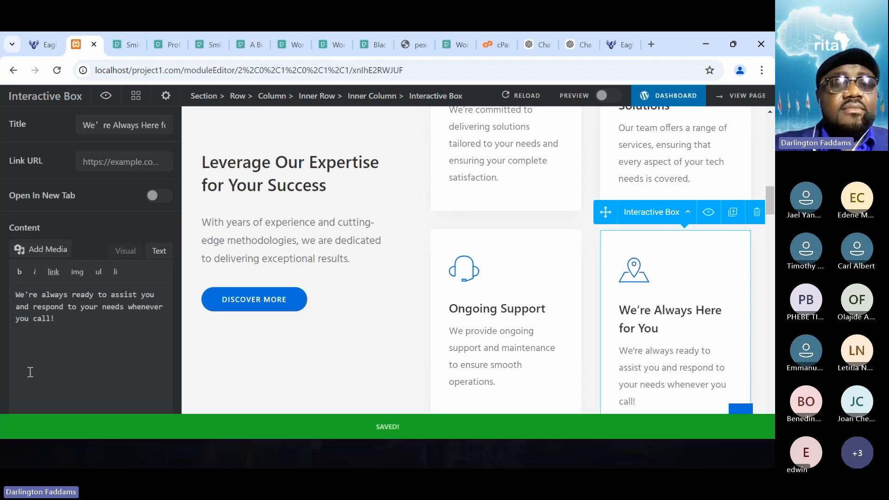
pyautogui.click(38, 44)
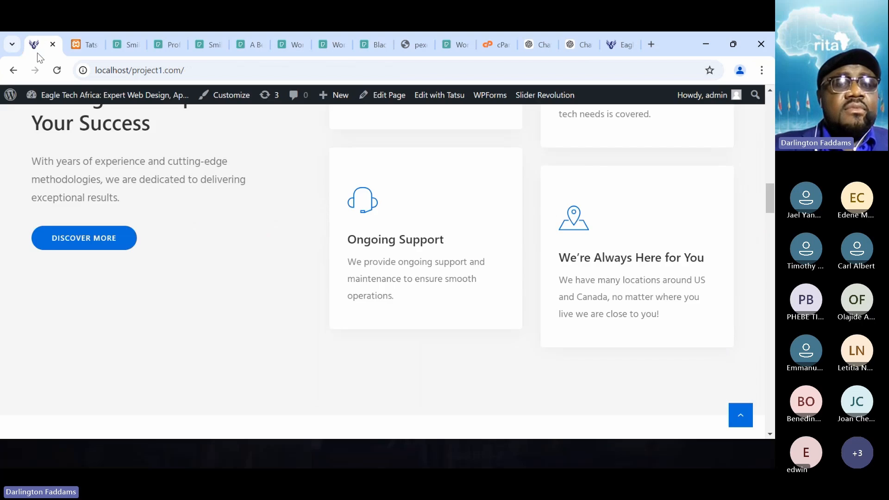
pyautogui.click(57, 71)
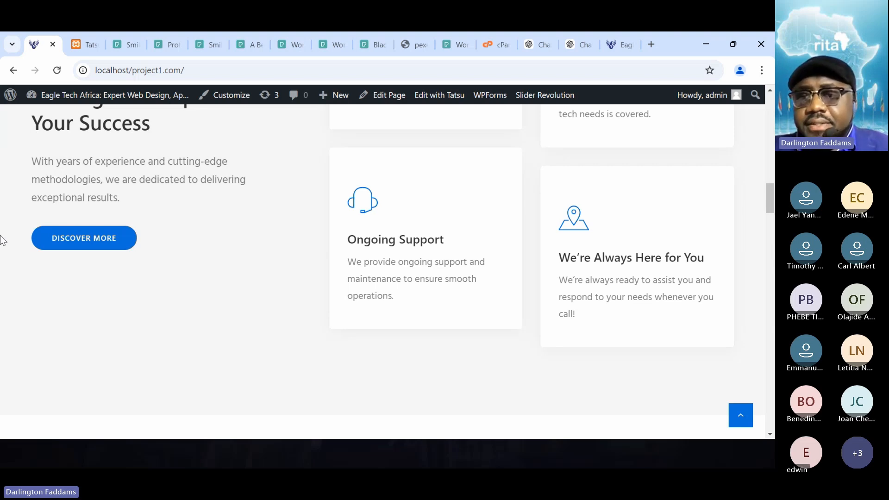
# - Ask ChatGPT to "add two words to increase the number of words used" in the corrected card sentence
pyautogui.click(587, 32)
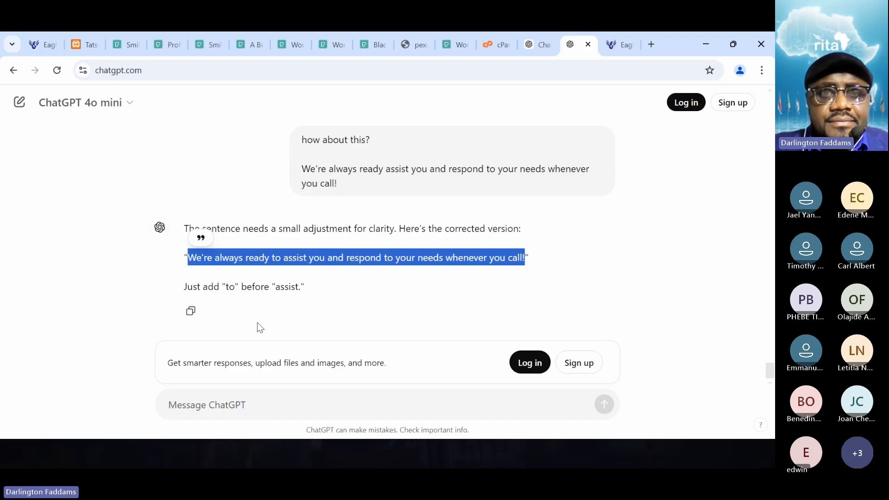
pyautogui.click(223, 401)
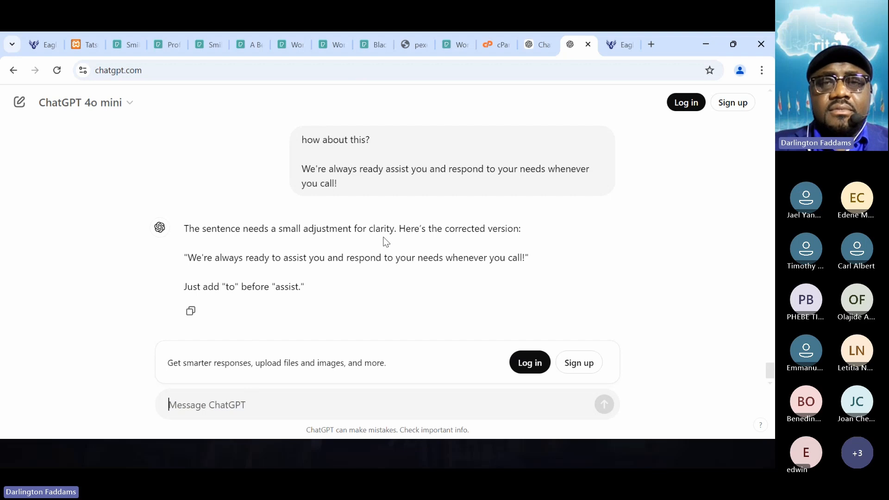
pyautogui.scroll(5, 386, 242)
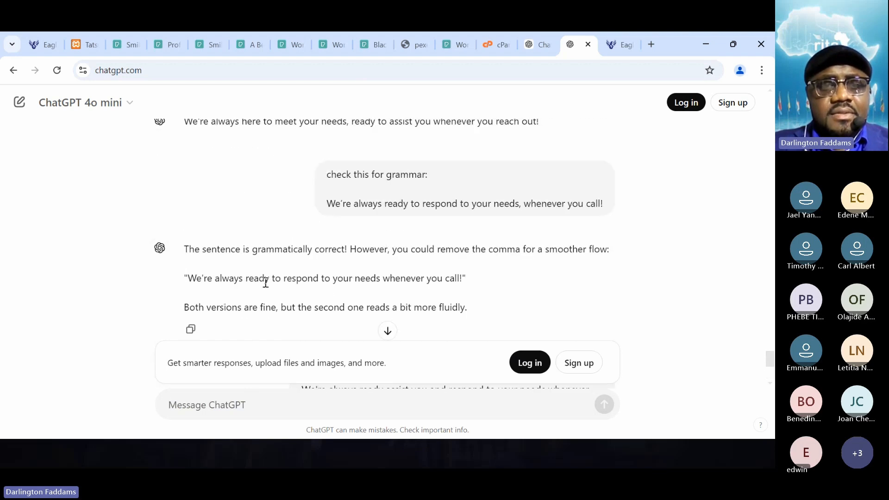
pyautogui.scroll(3, 410, 291)
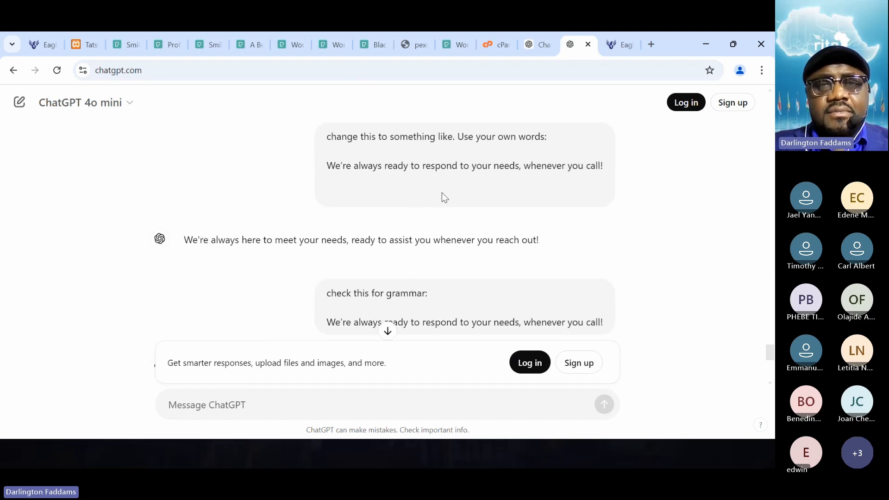
pyautogui.scroll(3, 442, 194)
pyautogui.scroll(1, 444, 198)
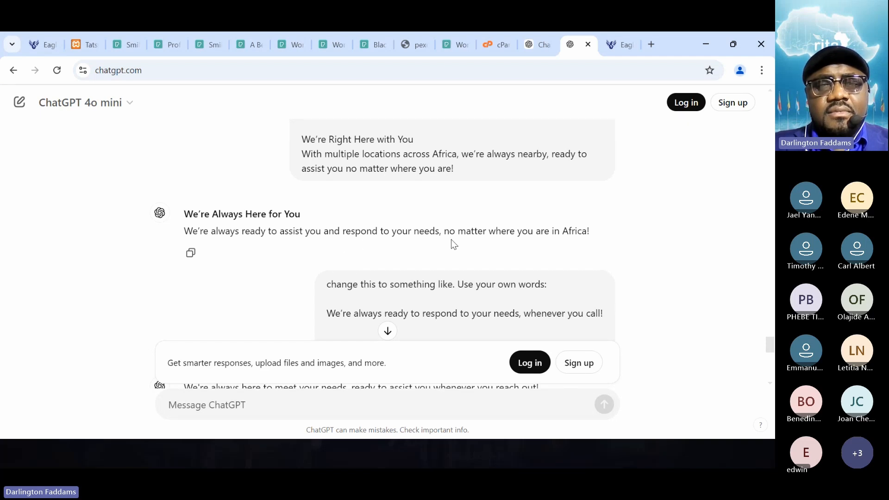
pyautogui.scroll(-8, 451, 239)
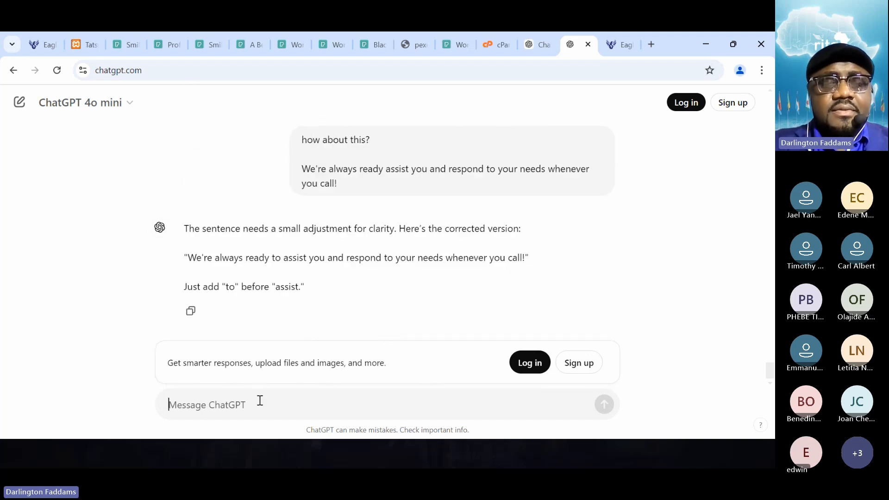
pyautogui.write('add')
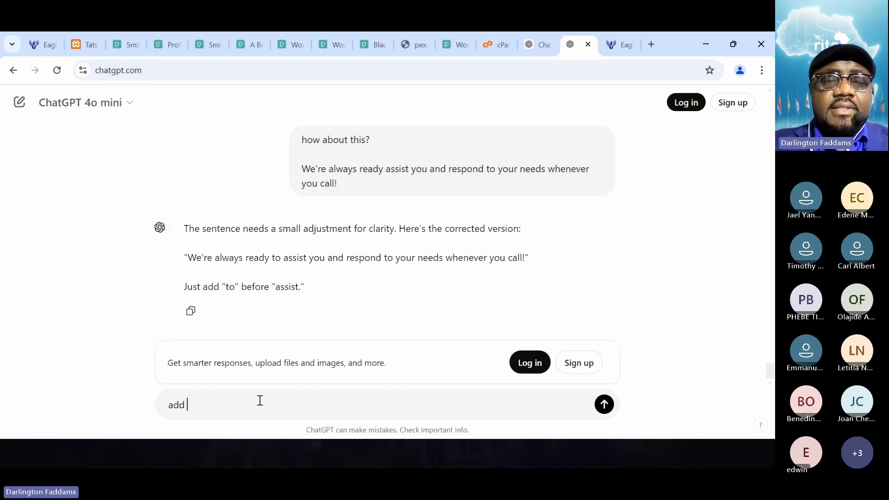
pyautogui.write(' two')
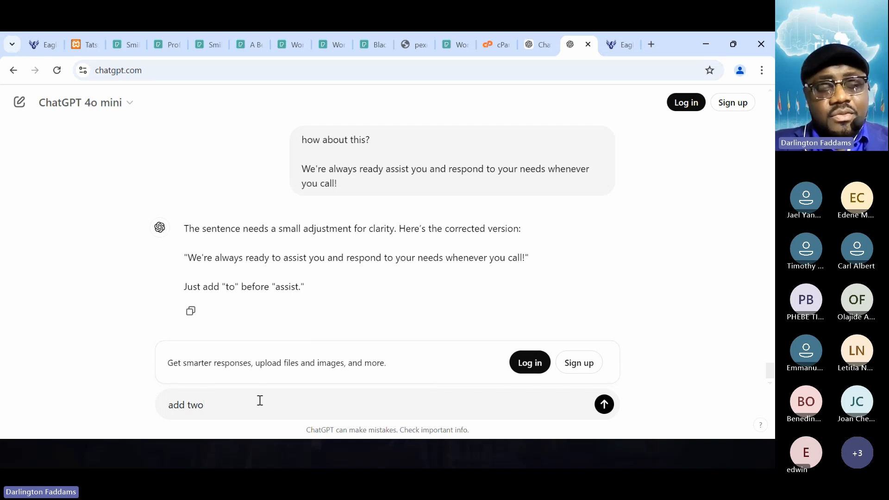
pyautogui.write(' words')
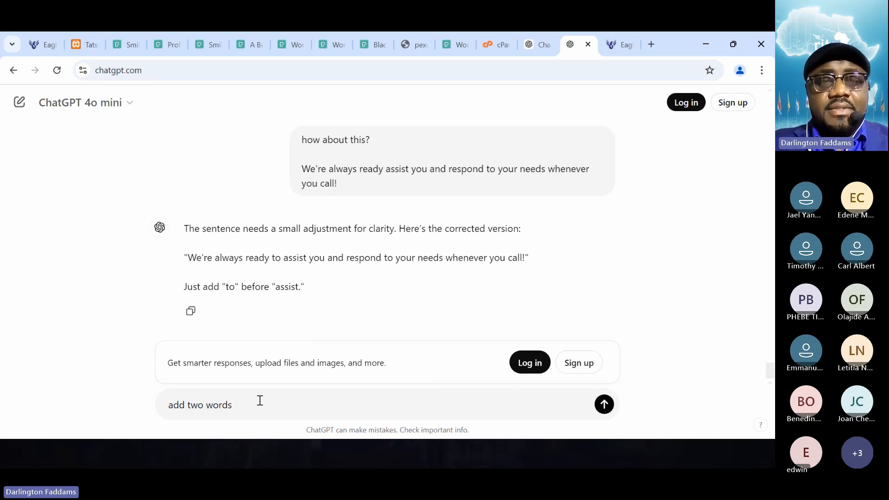
pyautogui.write(' to i')
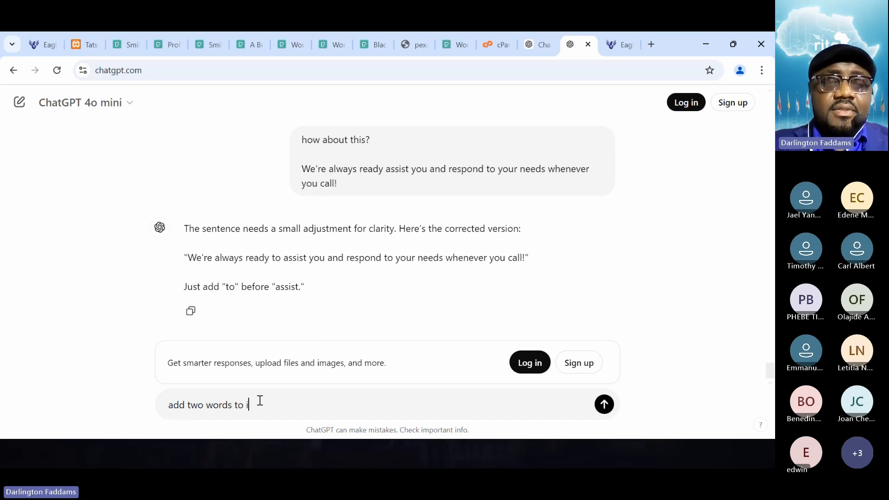
pyautogui.write('ncrea')
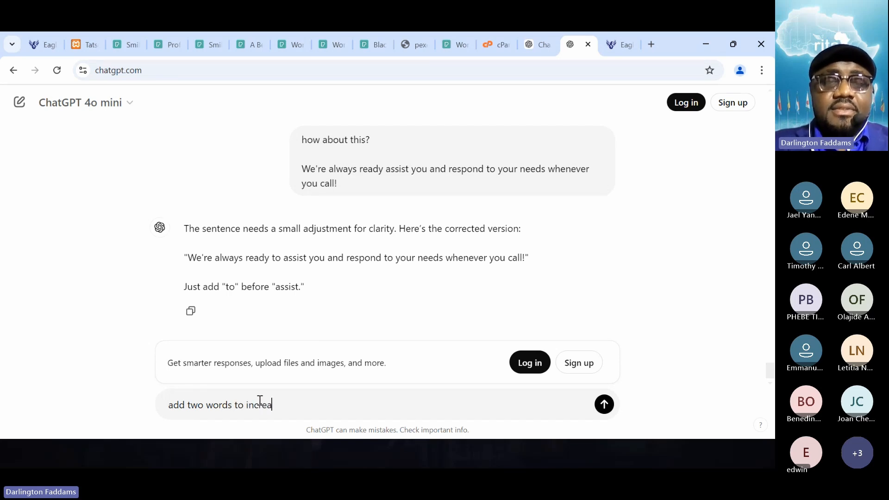
pyautogui.write('se the number of words used')
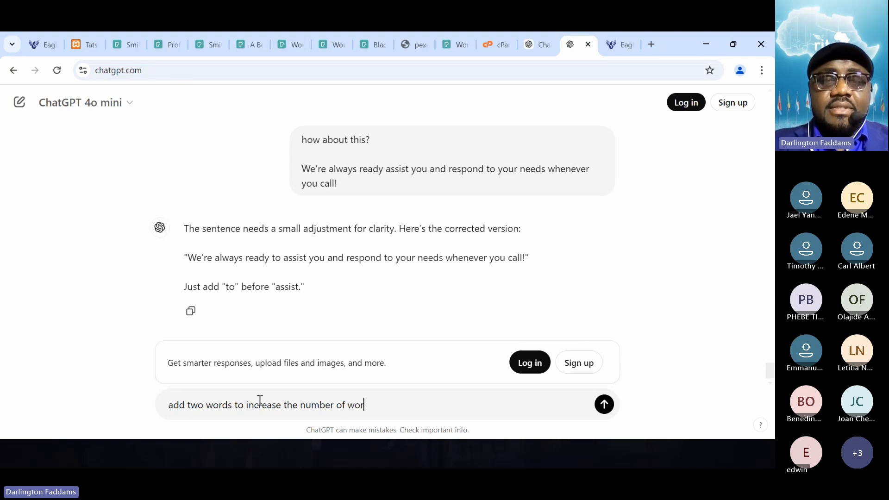
pyautogui.press('Return')
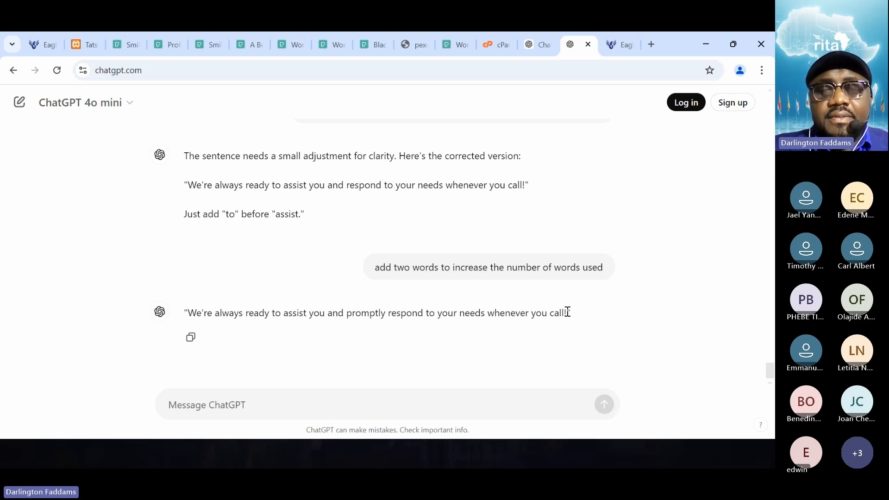
# - Replace the card's content in Tatsu with "We're always ready to assist you and promptly respond to your needs whenever you call!" and save
pyautogui.moveTo(568, 312); pyautogui.dragTo(191, 319)
pyautogui.hotkey('ctrl', 'c')
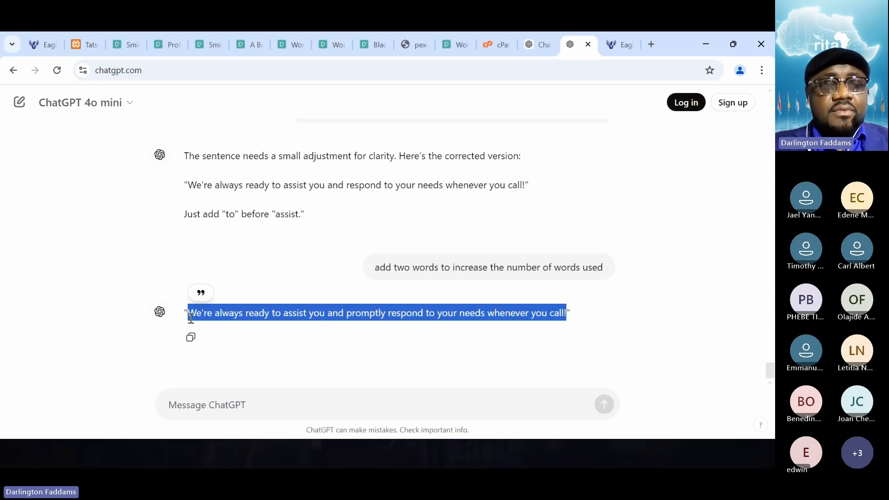
pyautogui.click(86, 45)
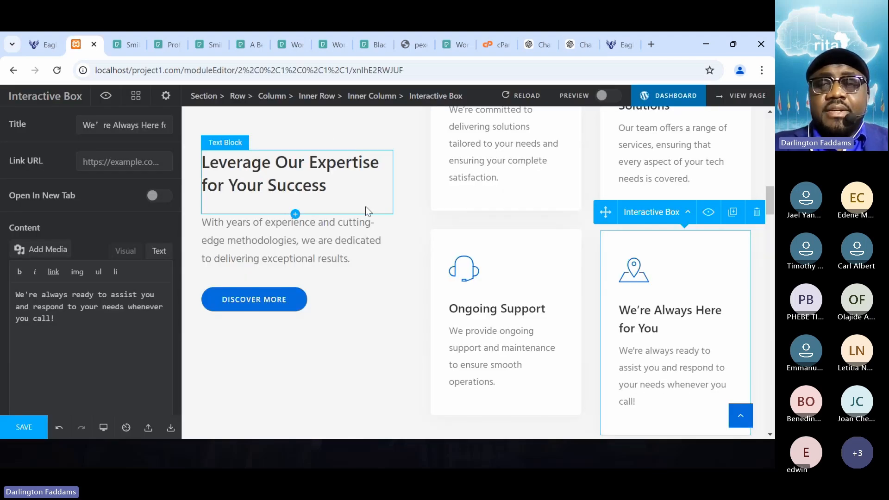
pyautogui.tripleClick(54, 327)
pyautogui.hotkey('ctrl', 'v')
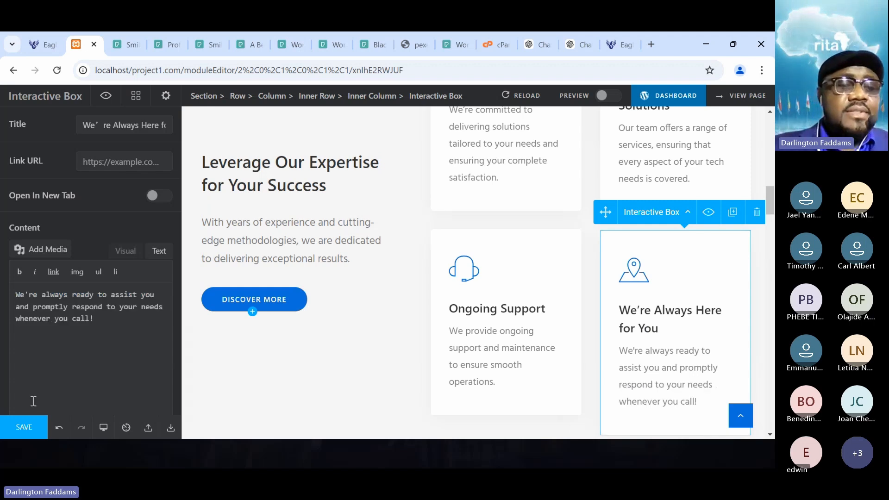
pyautogui.click(21, 429)
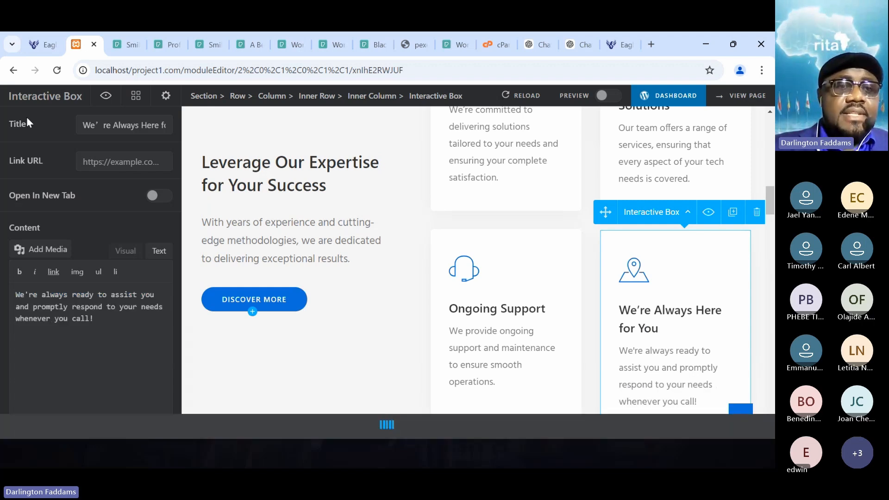
# - Reload the home page and review the "We're Always Here for You" card's text alongside the neighbouring service cards
pyautogui.moveTo(38, 45)
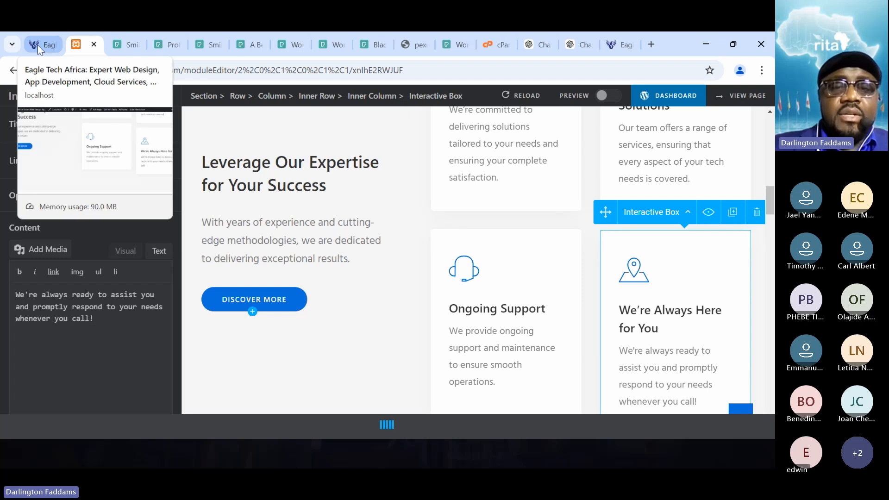
pyautogui.click(37, 45)
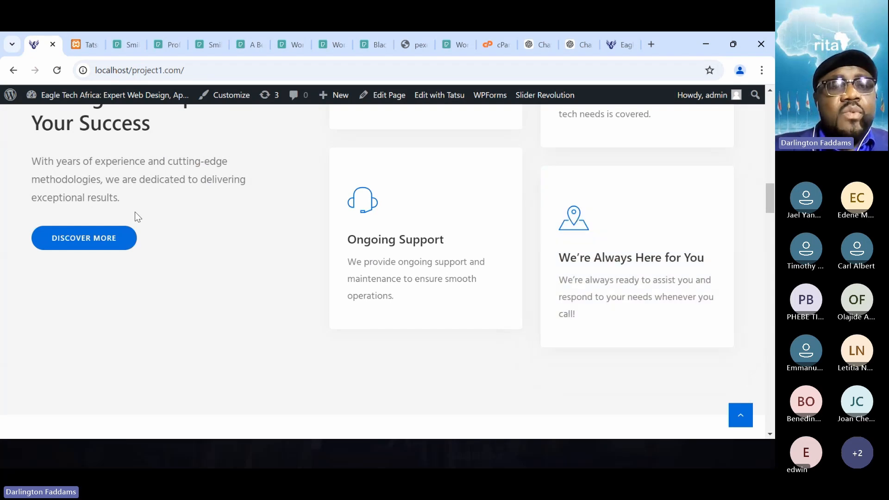
pyautogui.click(57, 70)
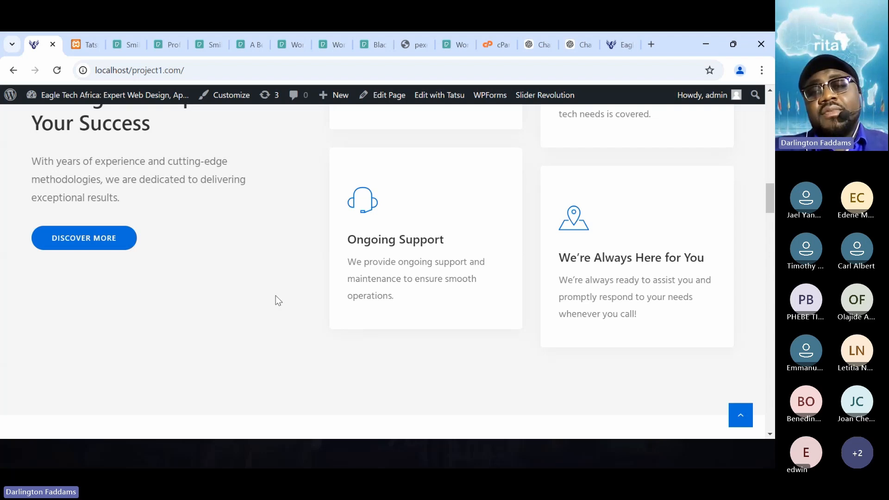
pyautogui.scroll(1, 247, 280)
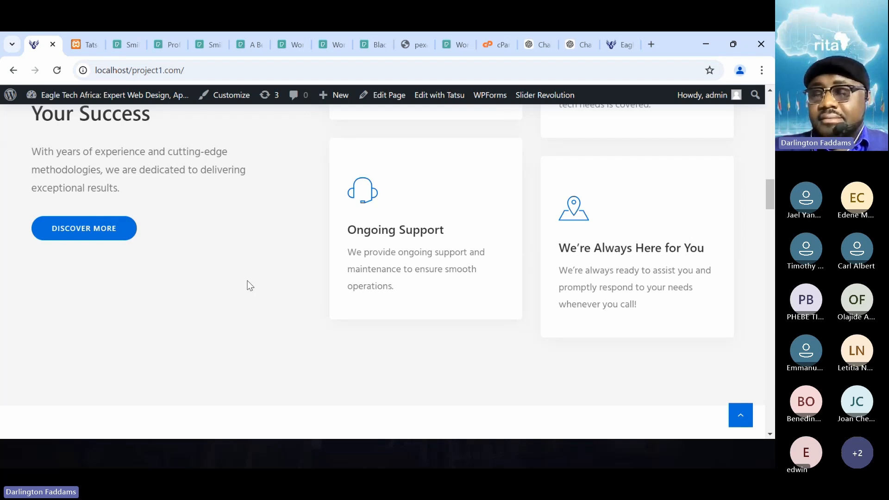
pyautogui.scroll(3, 248, 280)
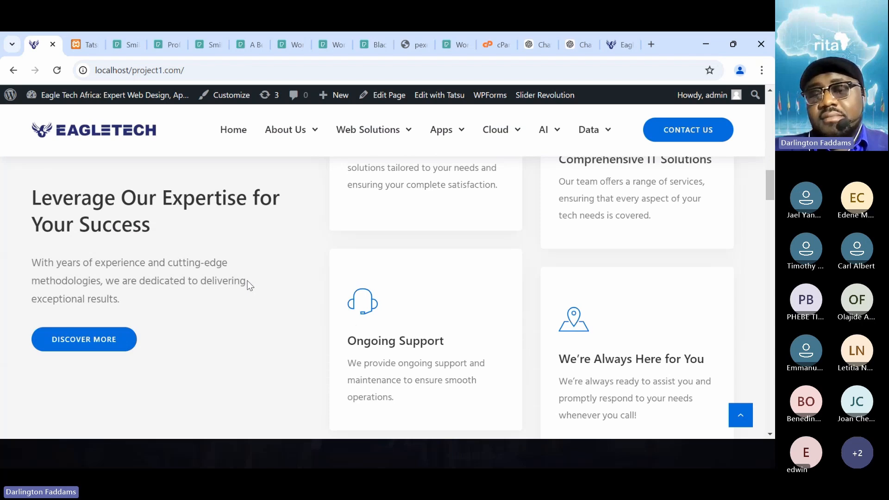
pyautogui.scroll(-2, 247, 281)
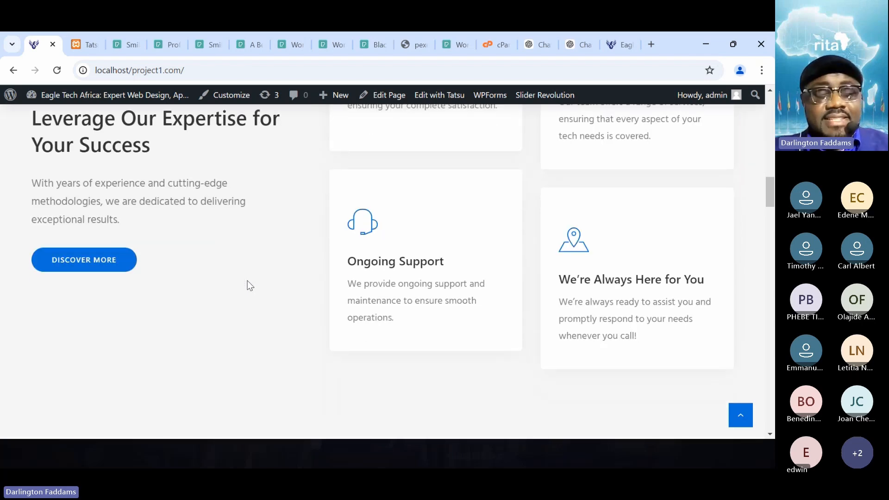
pyautogui.hotkey('alt', 'Tab')
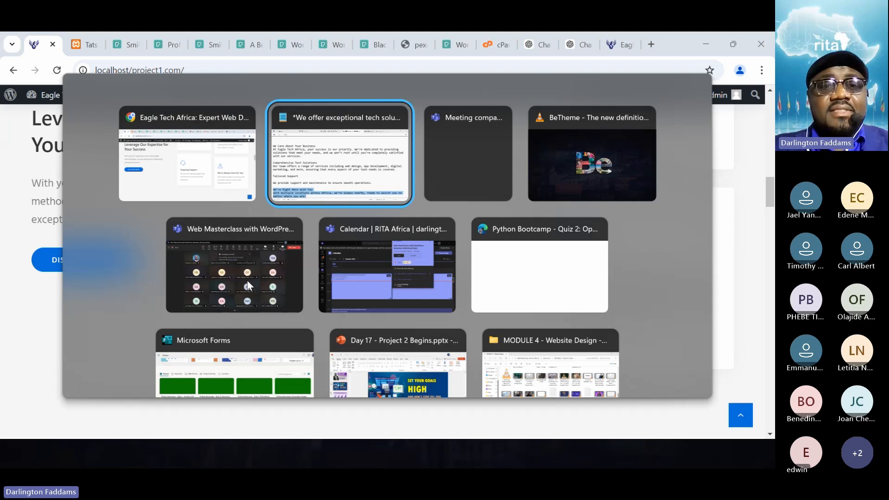
pyautogui.hotkey('alt', 'shift', 'Tab')
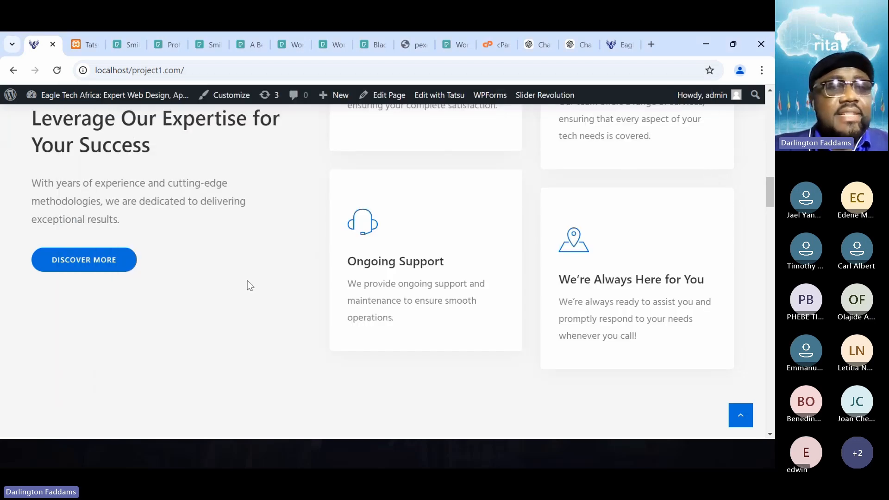
# - Switch to the Tatsu editor and examine the Linea SVG icon set for a new "We're Always Here for You" card icon
pyautogui.click(76, 45)
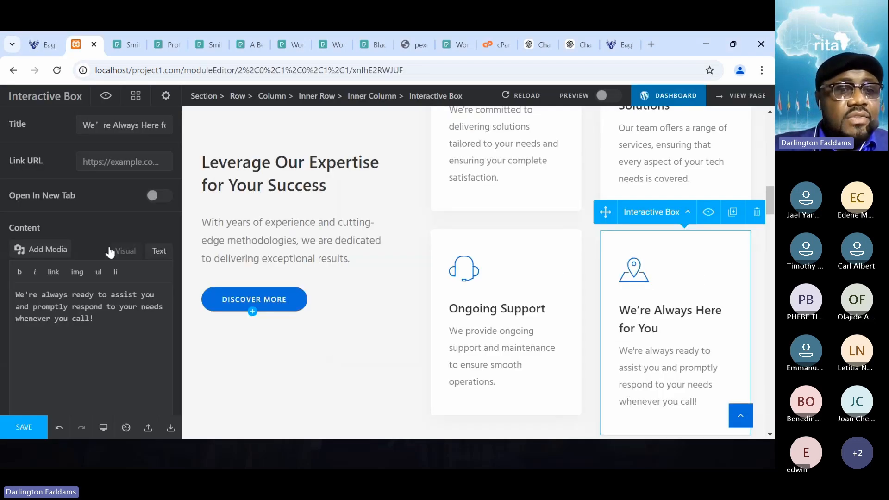
pyautogui.scroll(3, 110, 253)
pyautogui.click(158, 221)
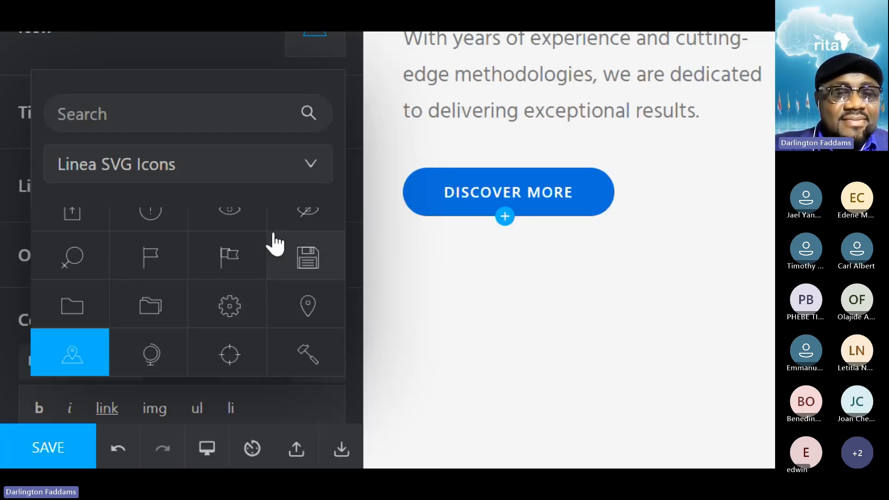
pyautogui.scroll(1, 232, 320)
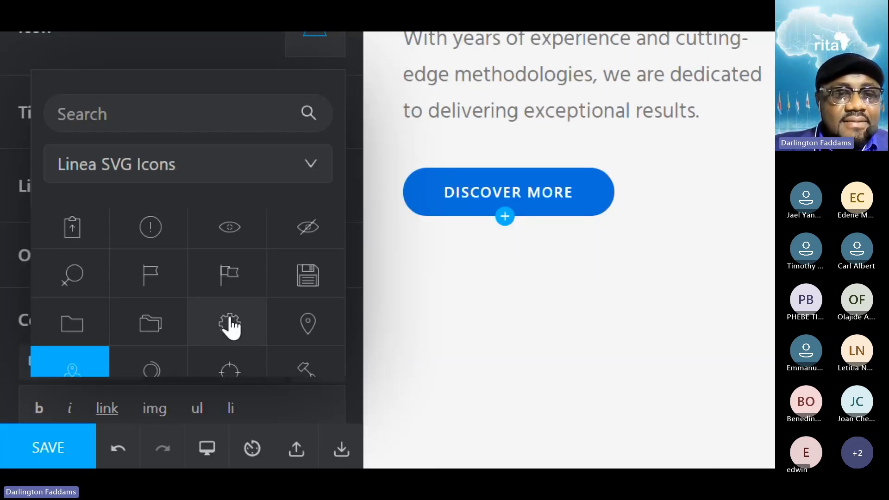
pyautogui.scroll(-5, 230, 318)
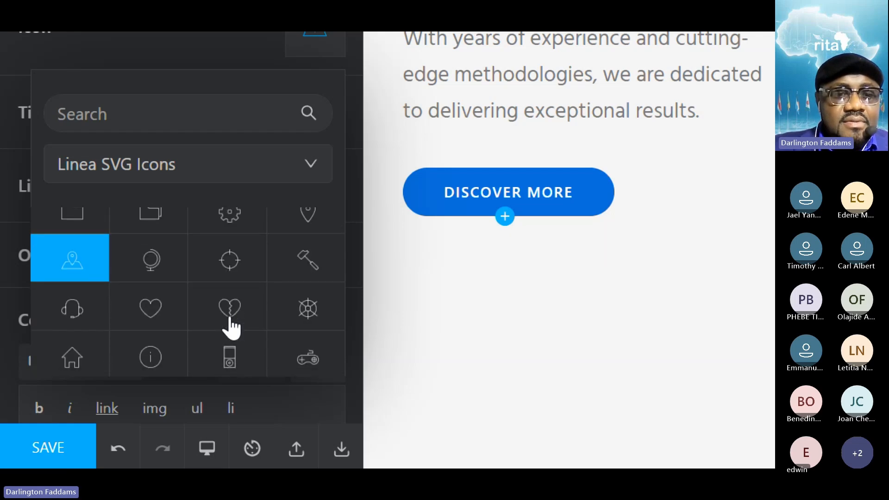
pyautogui.scroll(-4, 232, 328)
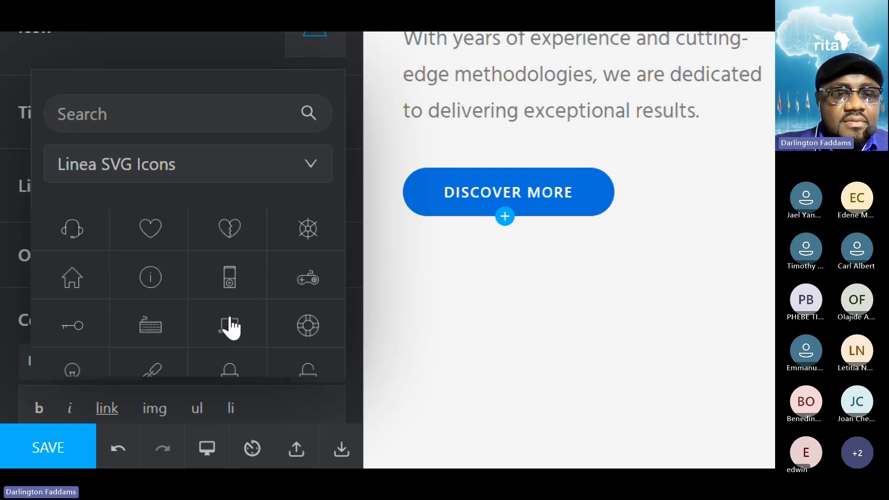
pyautogui.scroll(-3, 230, 327)
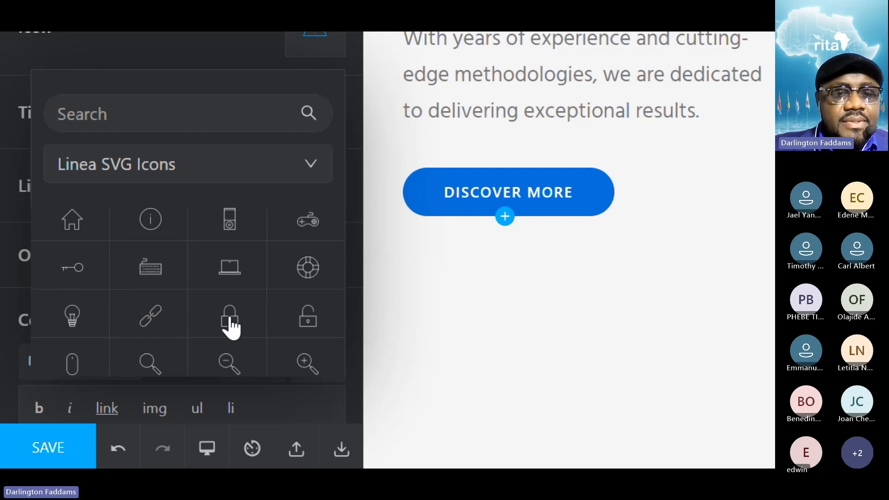
pyautogui.scroll(-2, 232, 328)
pyautogui.scroll(-7, 231, 328)
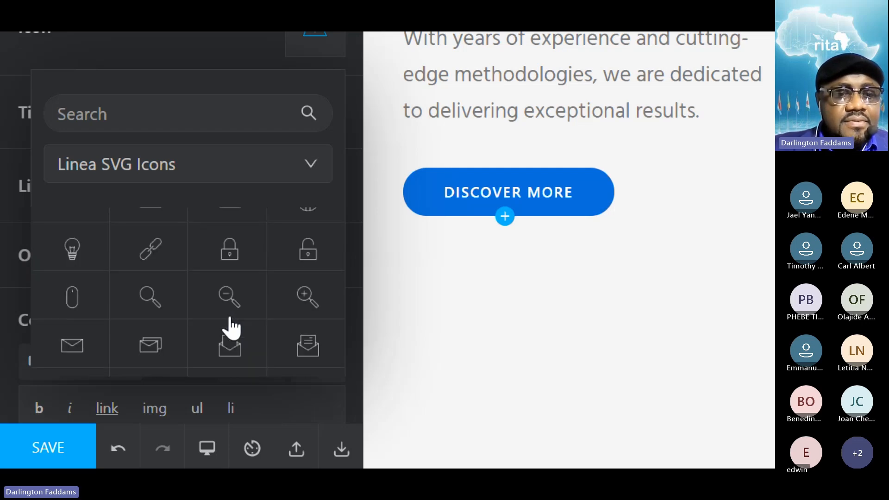
pyautogui.scroll(-8, 230, 327)
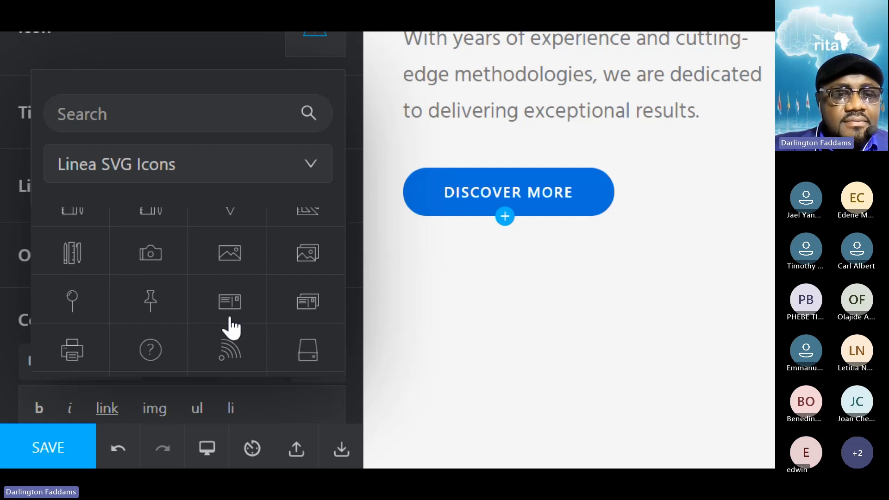
pyautogui.scroll(-1, 231, 327)
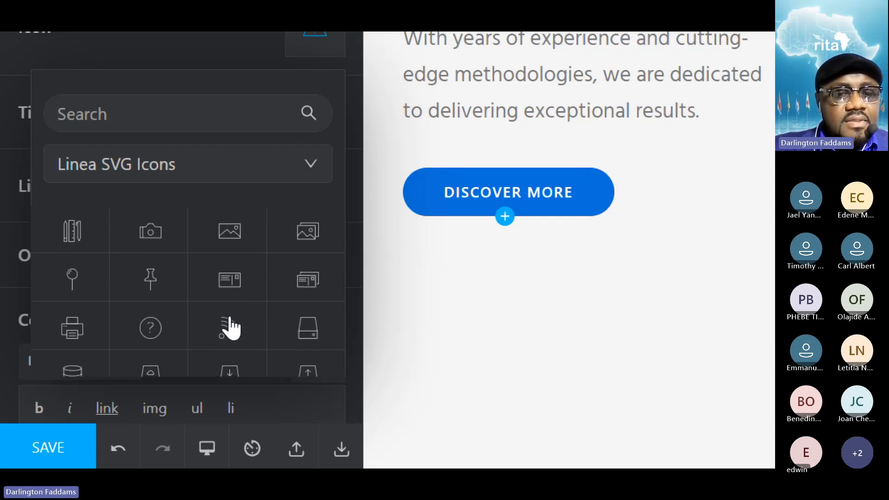
pyautogui.scroll(-3, 230, 327)
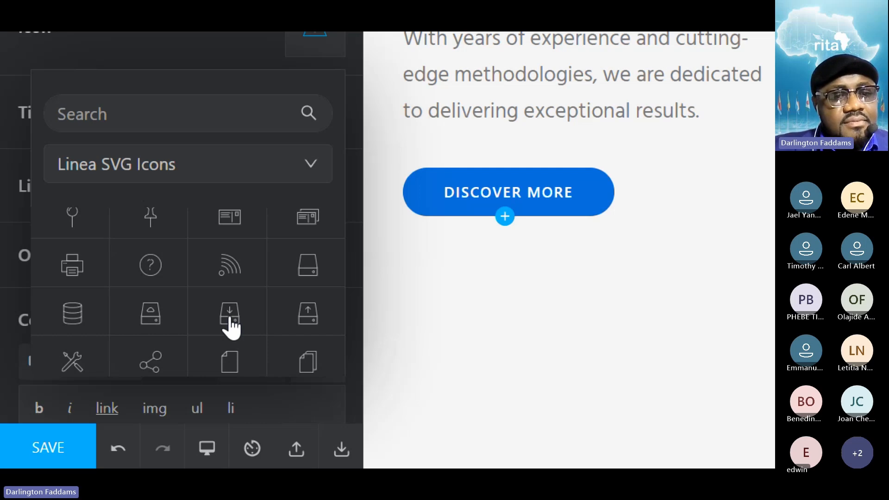
pyautogui.scroll(-3, 231, 327)
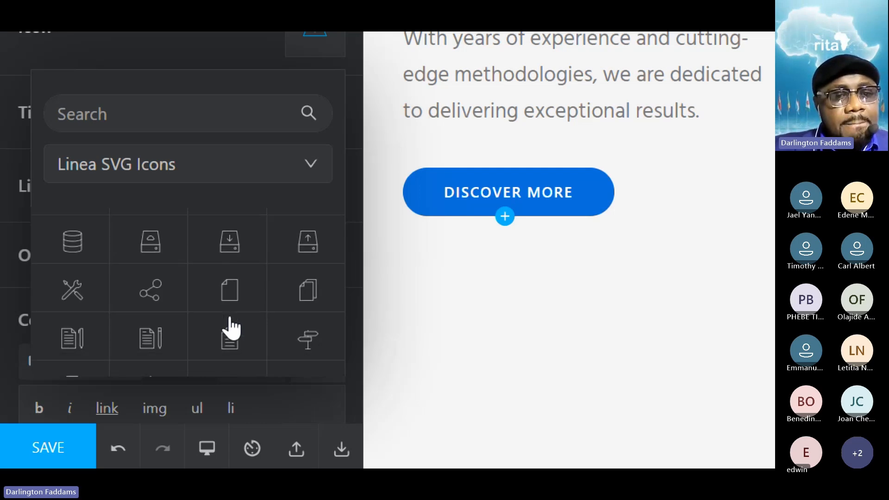
pyautogui.scroll(-2, 232, 328)
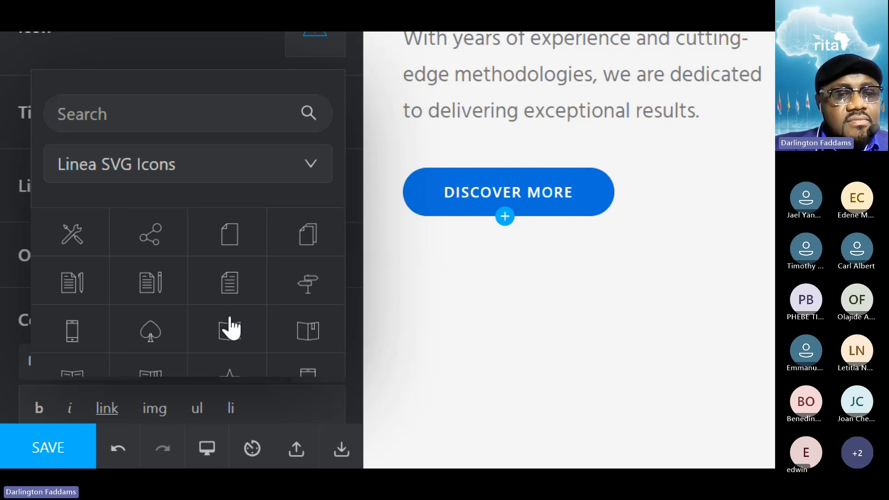
pyautogui.scroll(-8, 230, 328)
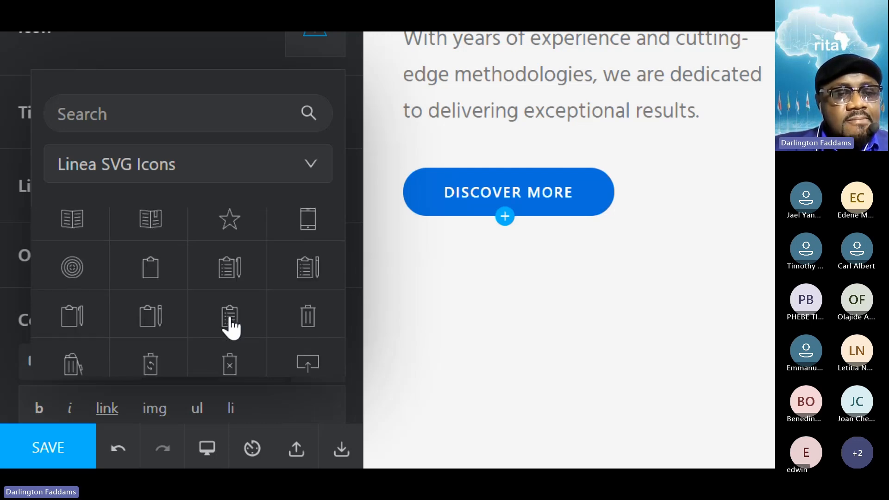
pyautogui.scroll(-2, 230, 328)
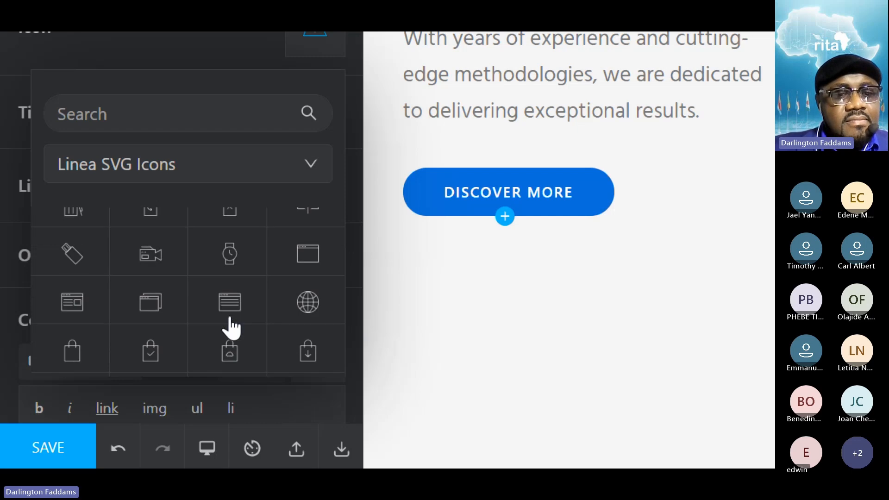
pyautogui.scroll(-7, 232, 328)
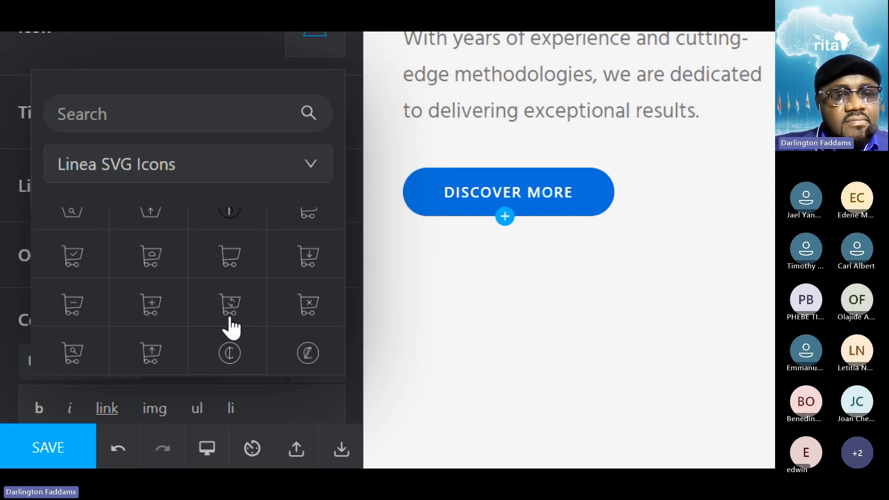
pyautogui.scroll(-2, 232, 328)
pyautogui.scroll(-5, 231, 328)
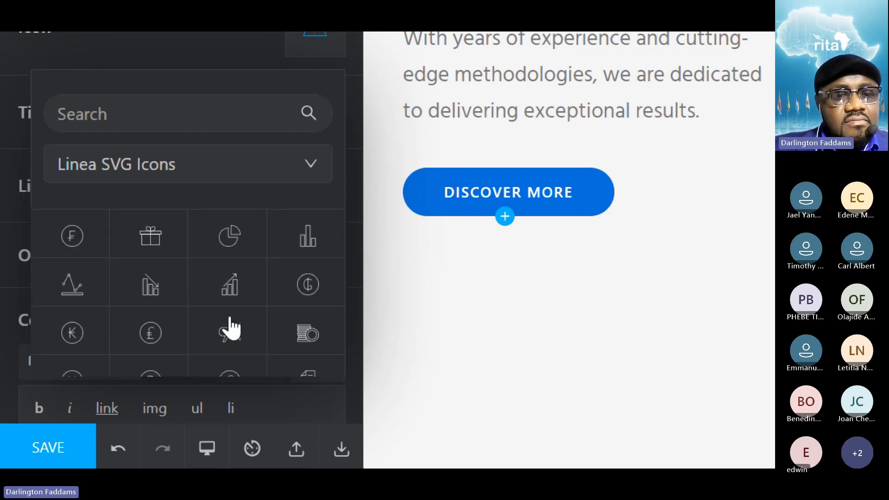
pyautogui.scroll(-2, 231, 328)
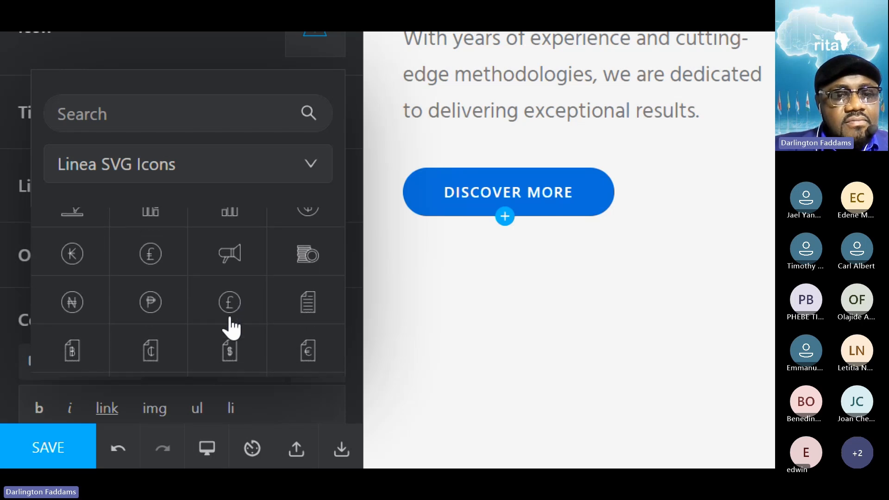
pyautogui.scroll(-5, 231, 328)
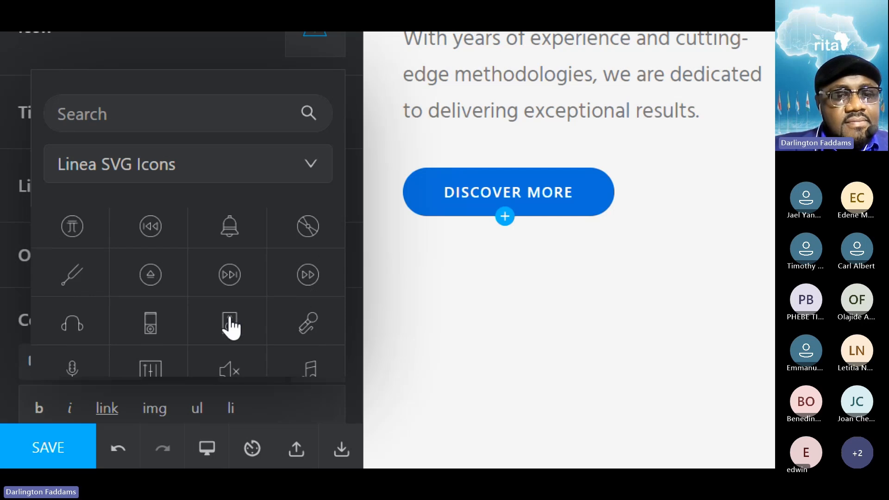
pyautogui.scroll(-2, 231, 328)
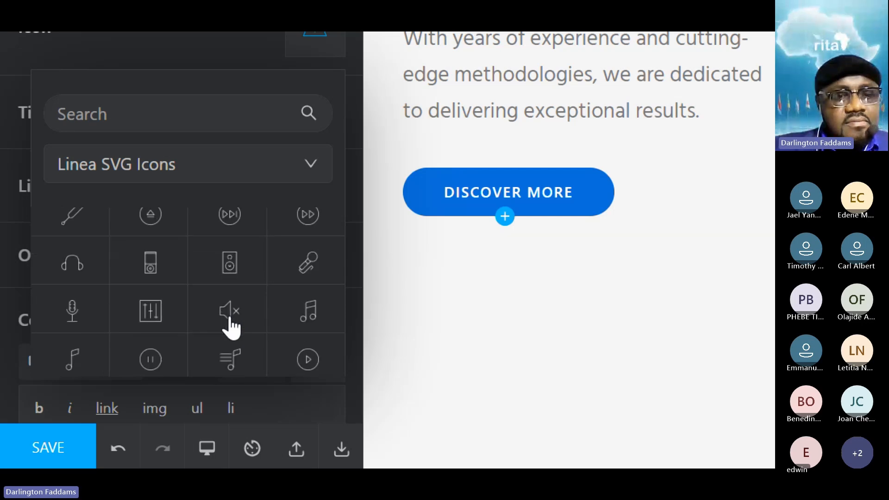
pyautogui.scroll(-1, 231, 327)
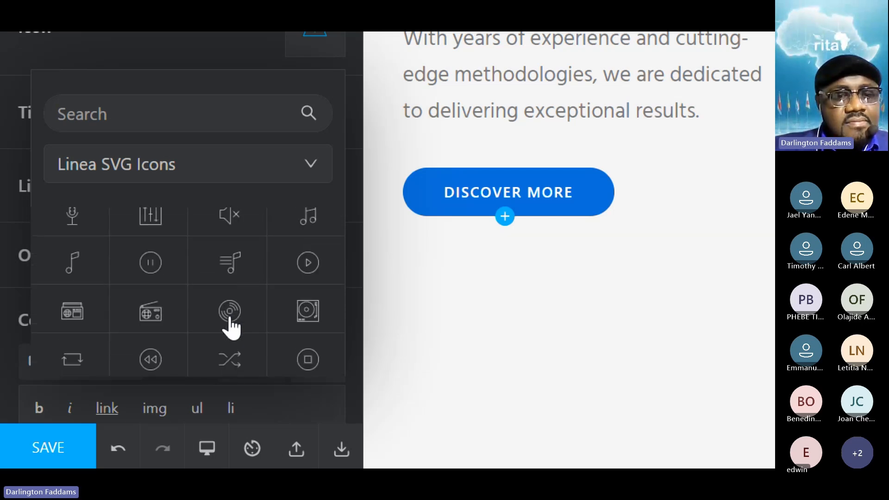
pyautogui.scroll(-1, 231, 328)
pyautogui.scroll(-4, 231, 328)
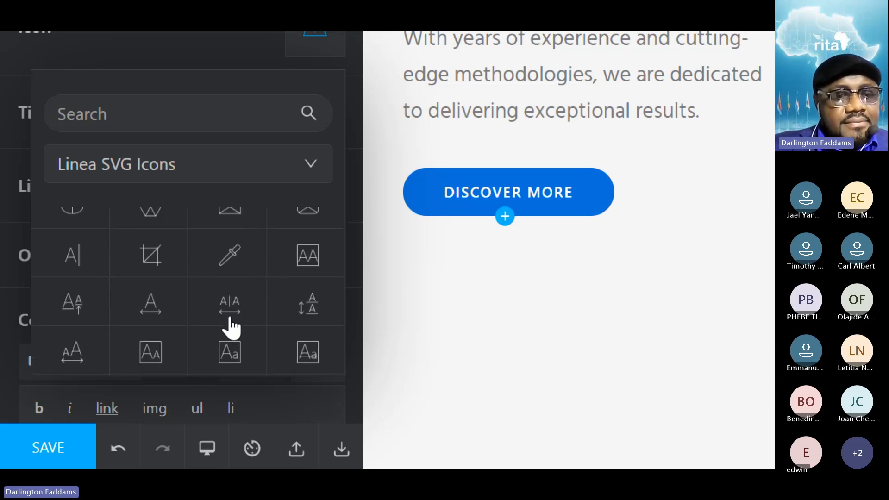
pyautogui.scroll(-10, 231, 328)
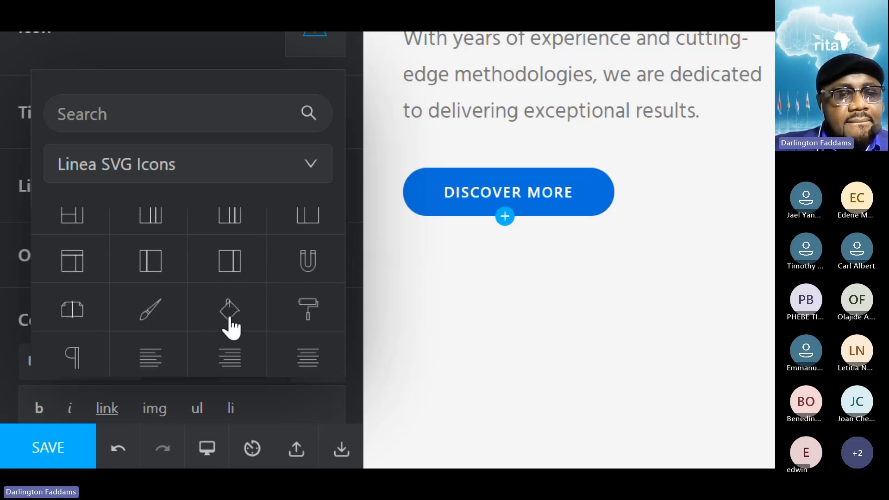
pyautogui.scroll(-2, 231, 328)
pyautogui.scroll(-3, 232, 328)
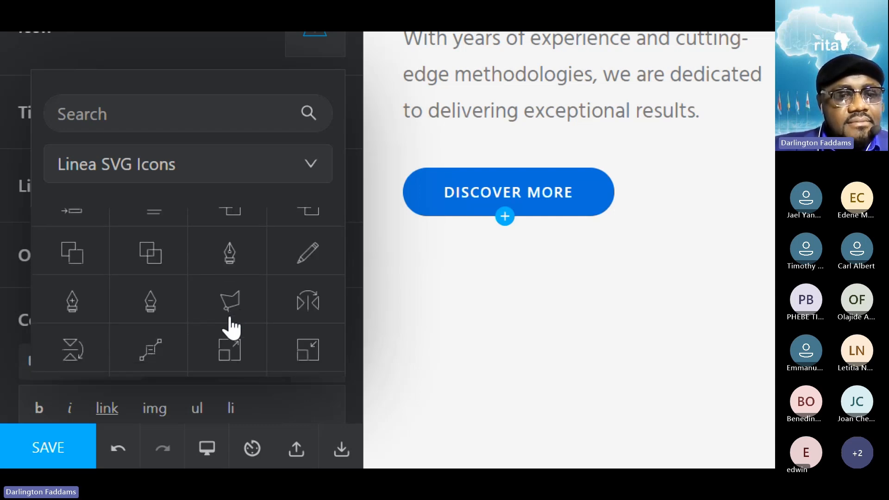
pyautogui.scroll(-6, 231, 327)
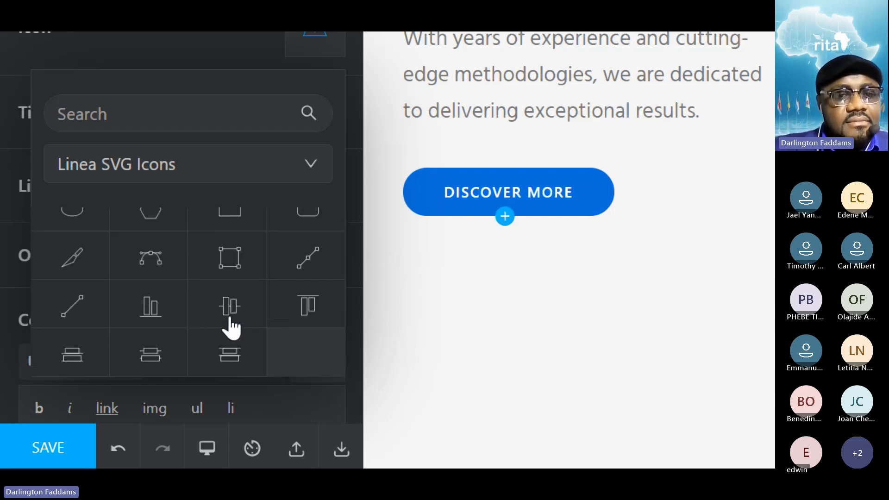
# - Set the "We're Always Here for You" card's icon to the Linea SVG icon with four diagonal arrows pointing inward
pyautogui.scroll(3, 231, 328)
pyautogui.scroll(5, 231, 328)
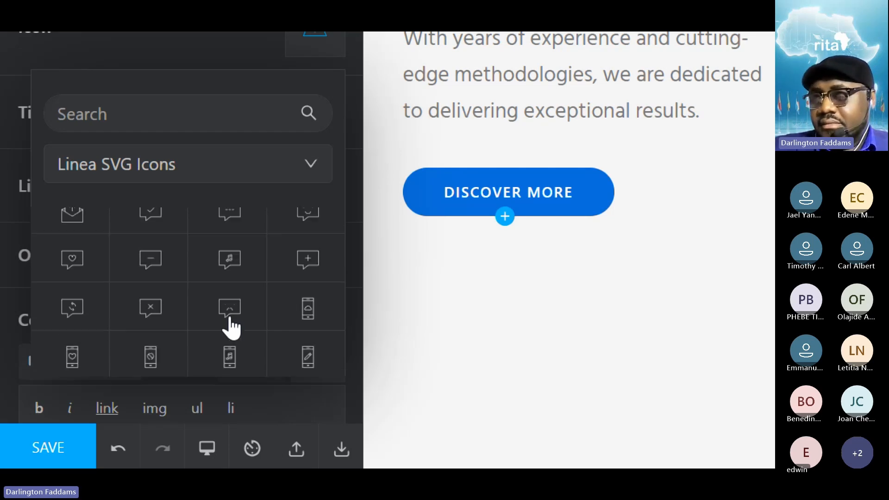
pyautogui.scroll(10, 232, 328)
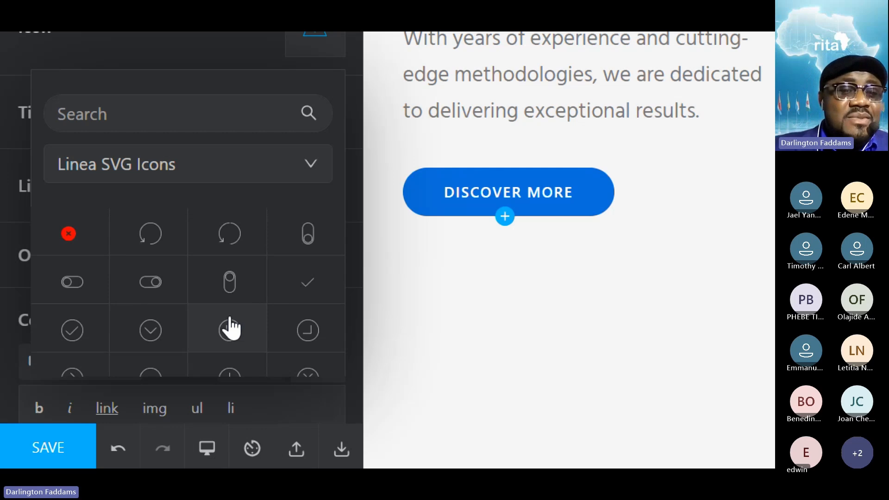
pyautogui.scroll(-4, 231, 328)
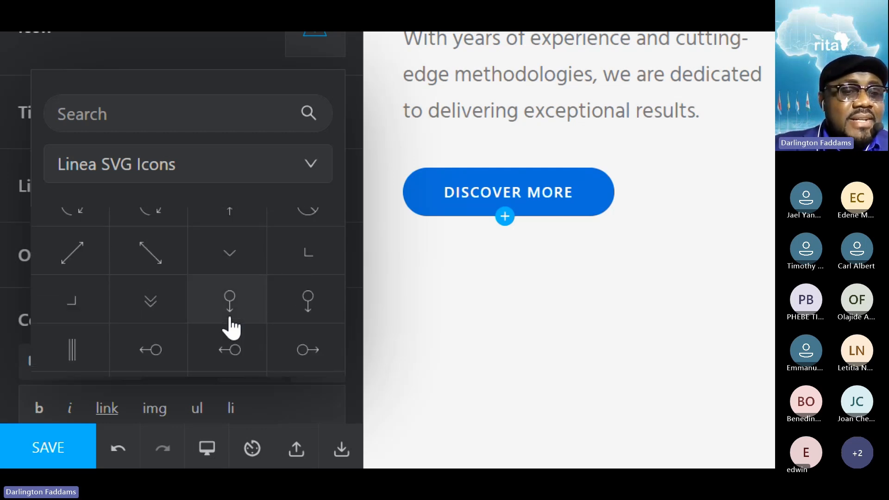
pyautogui.scroll(-4, 231, 328)
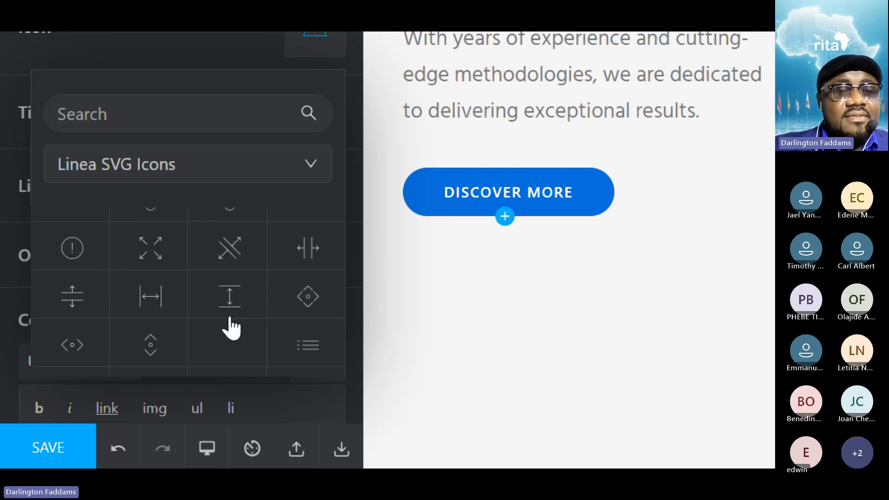
pyautogui.scroll(-1, 231, 328)
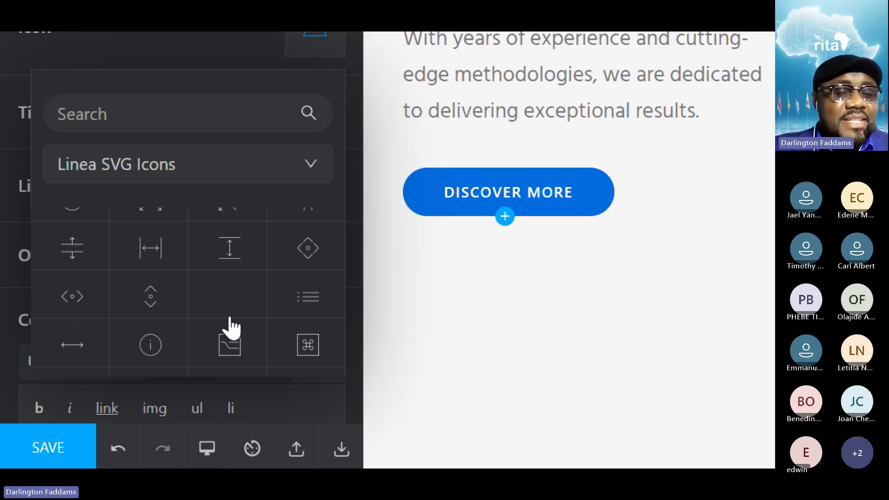
pyautogui.scroll(-2, 231, 328)
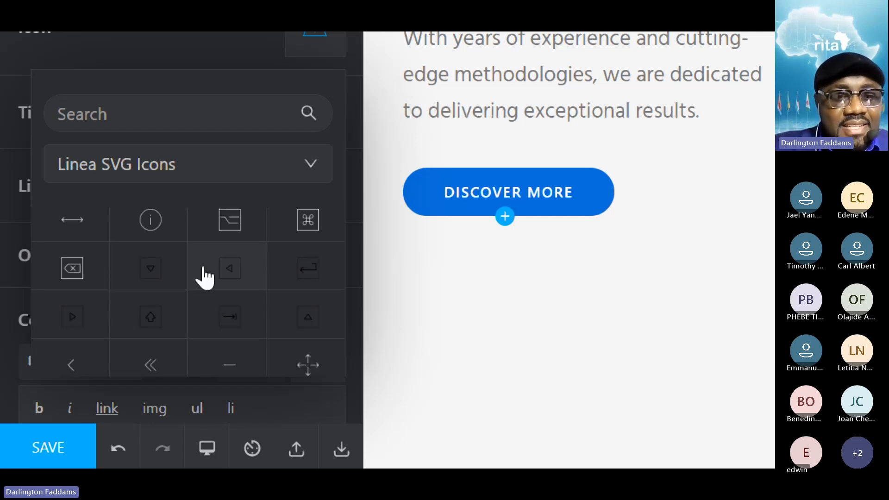
pyautogui.scroll(-3, 259, 324)
pyautogui.scroll(-2, 256, 346)
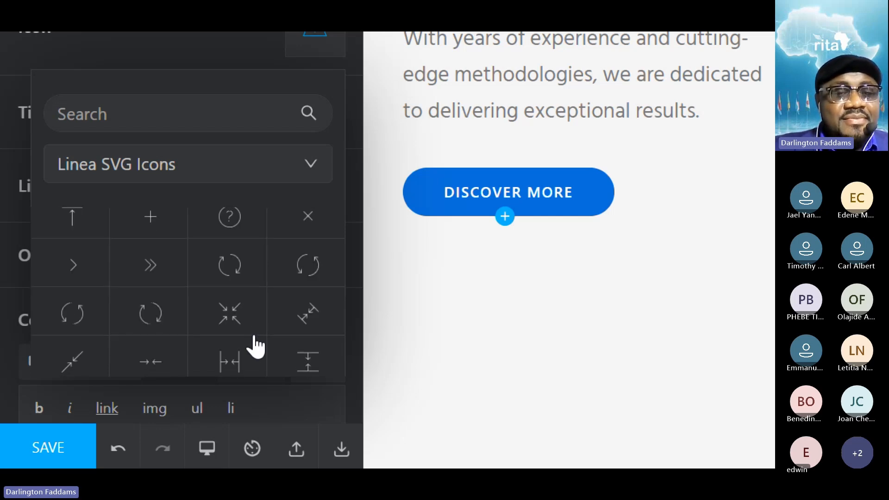
pyautogui.scroll(-2, 256, 346)
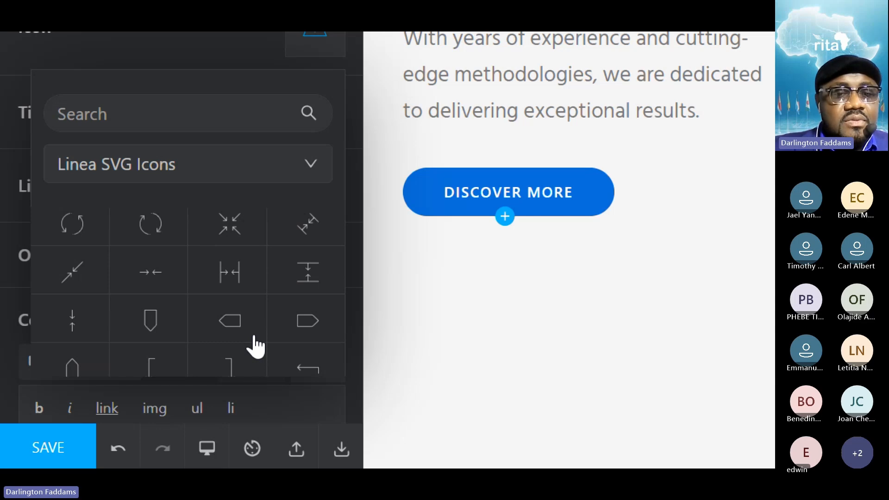
pyautogui.click(244, 240)
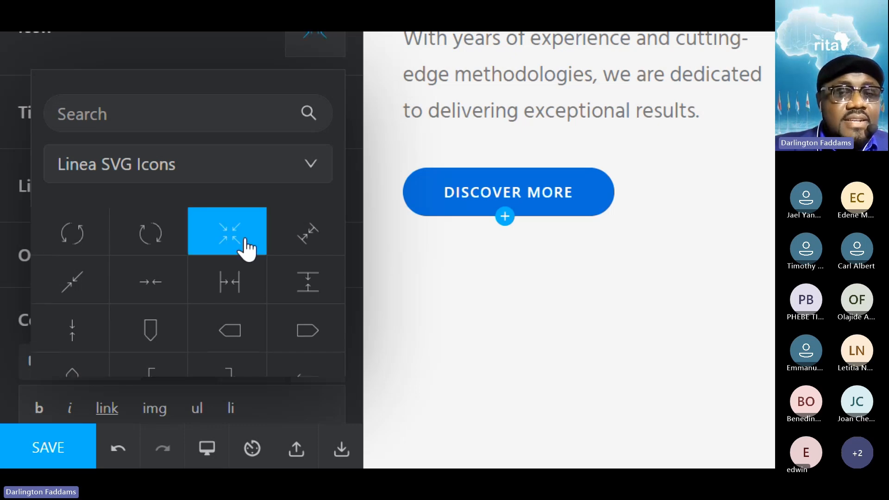
# - Try the Linea SVG stopwatch icon and the plain clock icon on the "We're Always Here for You" card
pyautogui.scroll(-8, 225, 299)
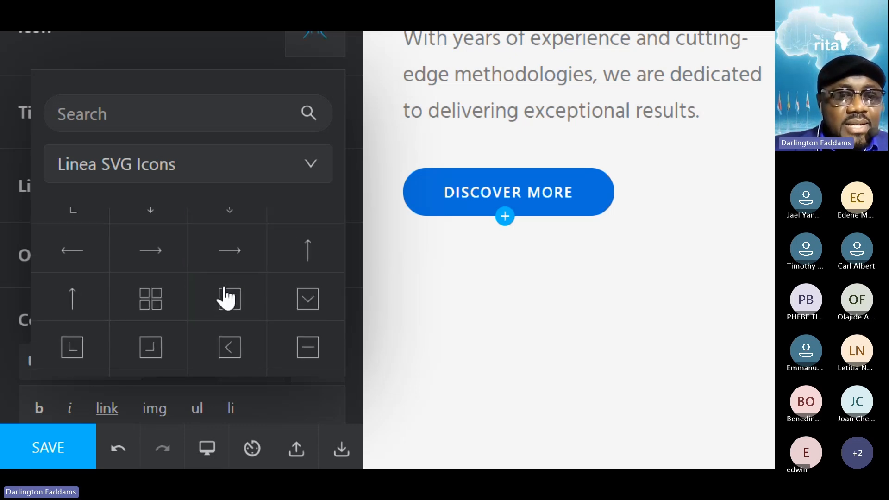
pyautogui.scroll(-5, 226, 298)
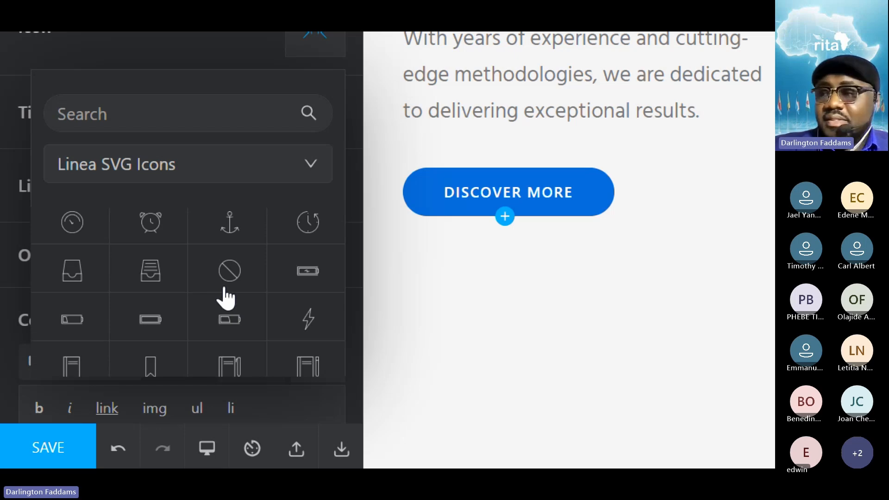
pyautogui.scroll(1, 226, 298)
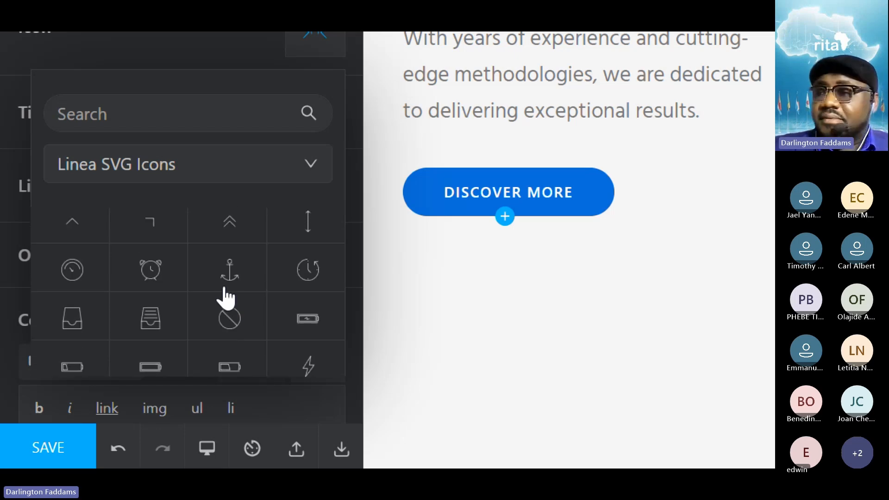
pyautogui.scroll(-5, 225, 299)
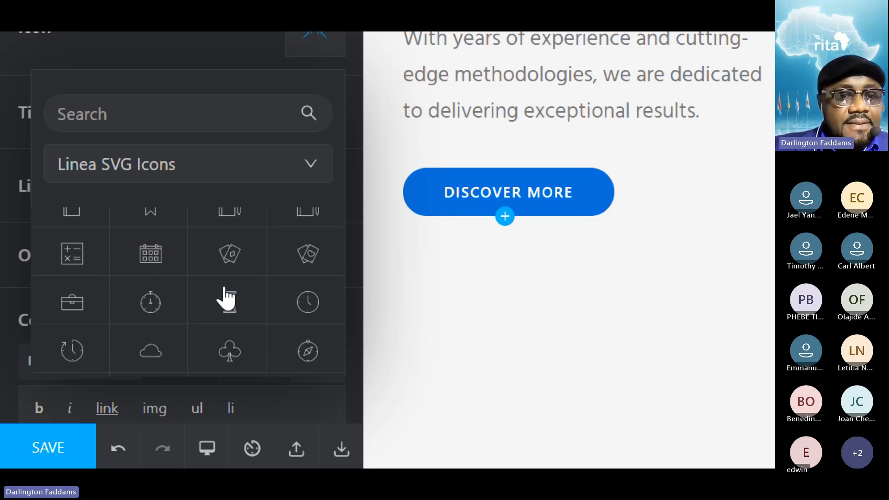
pyautogui.scroll(-2, 226, 299)
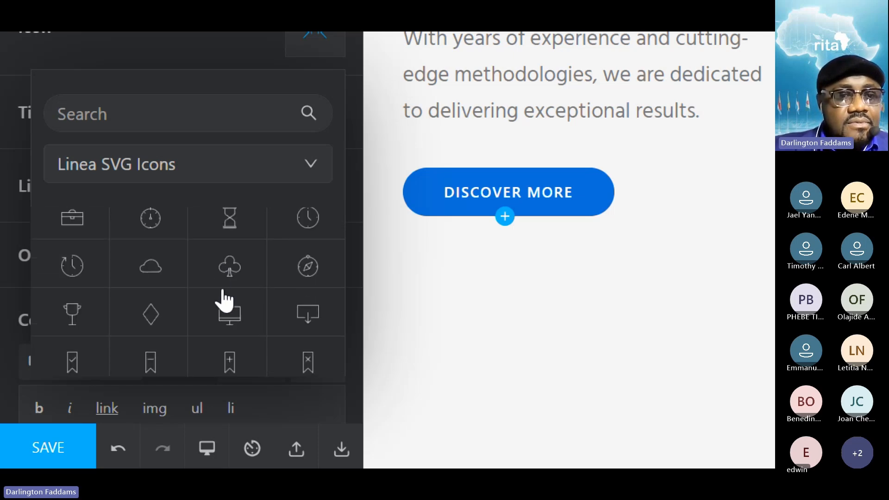
pyautogui.scroll(2, 199, 324)
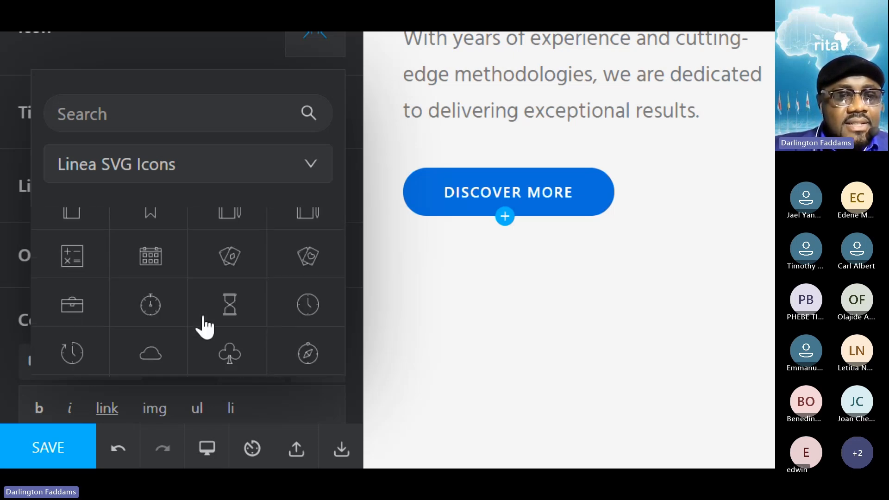
pyautogui.click(147, 319)
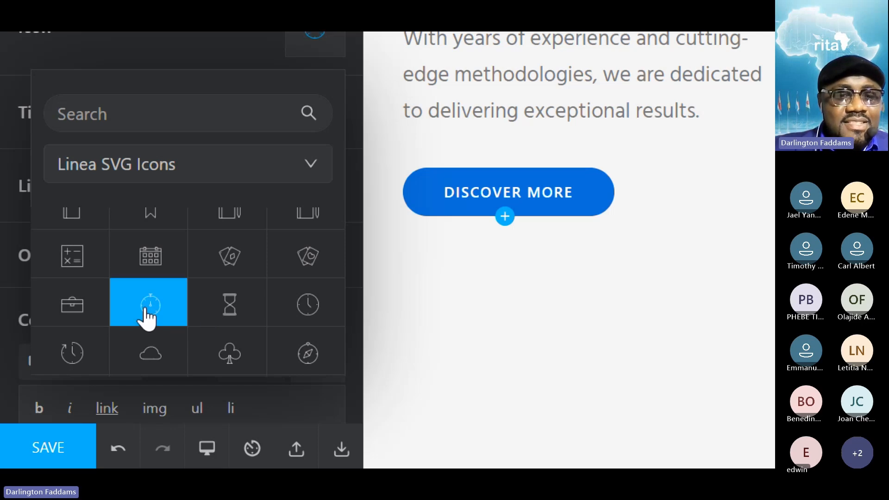
pyautogui.click(329, 300)
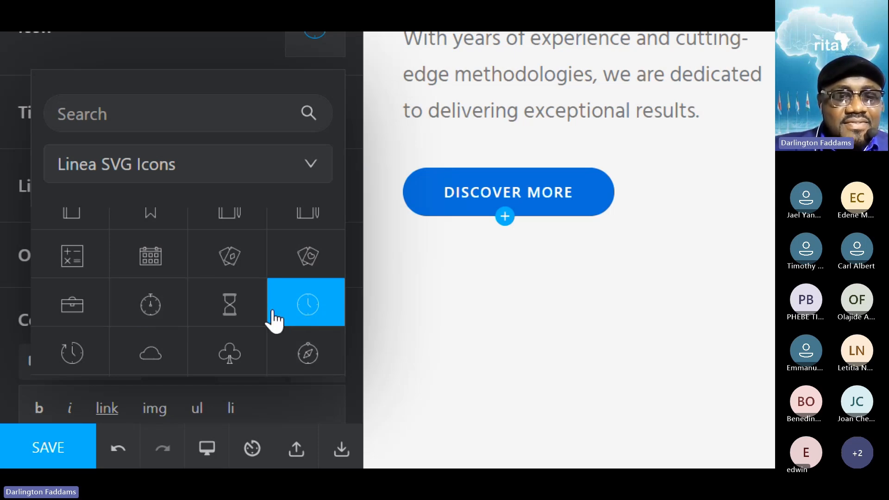
# - Set the "We're Always Here for You" card's icon to the Linea SVG clock with a circular arrow and save the page
pyautogui.scroll(-2, 306, 319)
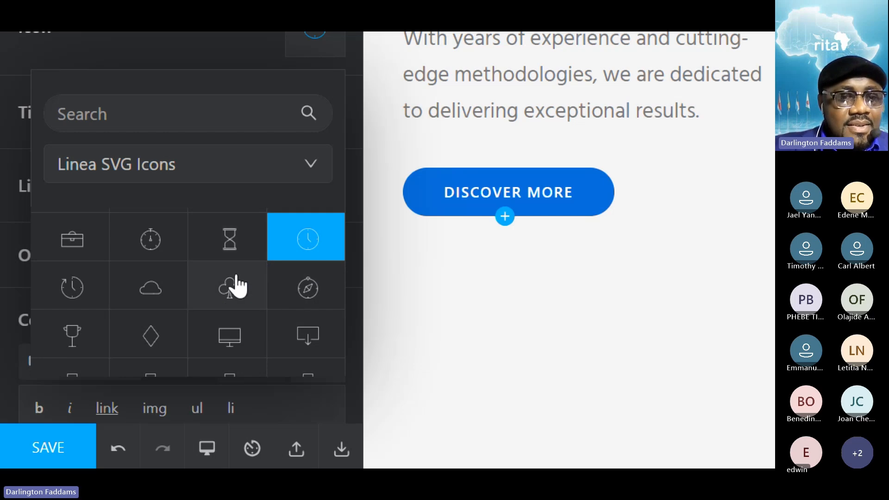
pyautogui.scroll(-2, 175, 347)
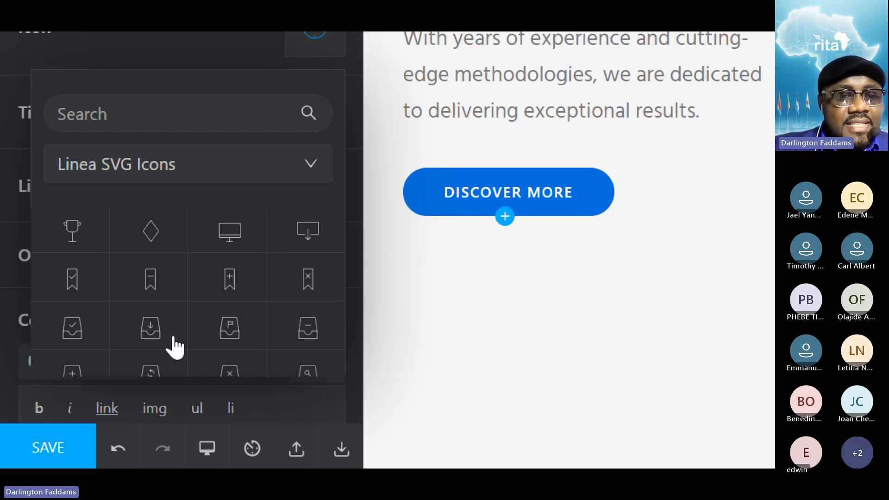
pyautogui.scroll(-5, 175, 347)
pyautogui.scroll(-10, 174, 347)
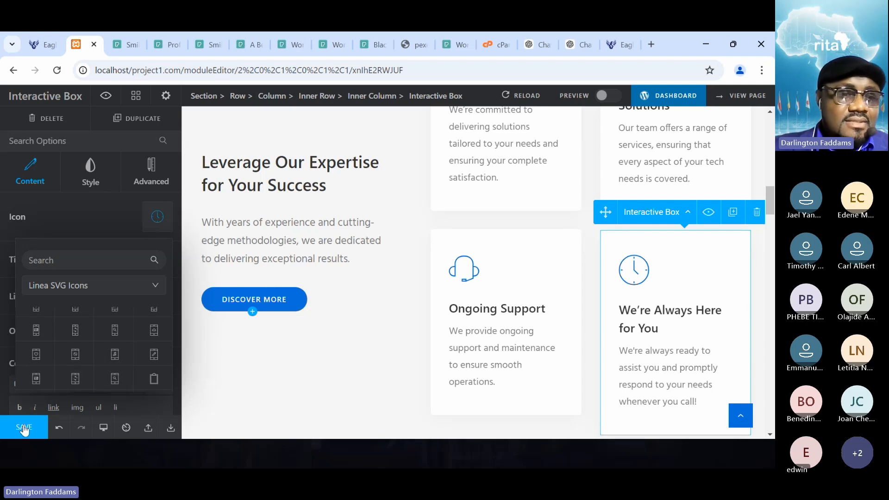
pyautogui.scroll(-3, 74, 351)
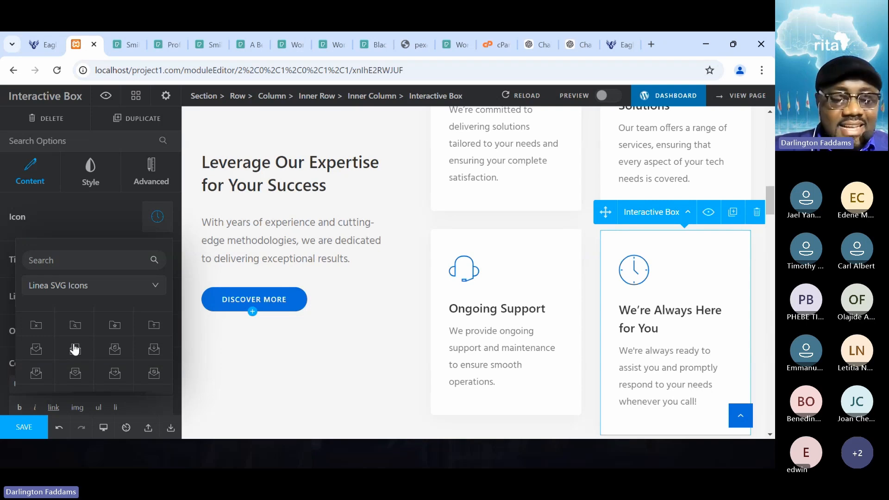
pyautogui.press('super+plus')
pyautogui.scroll(1, 74, 350)
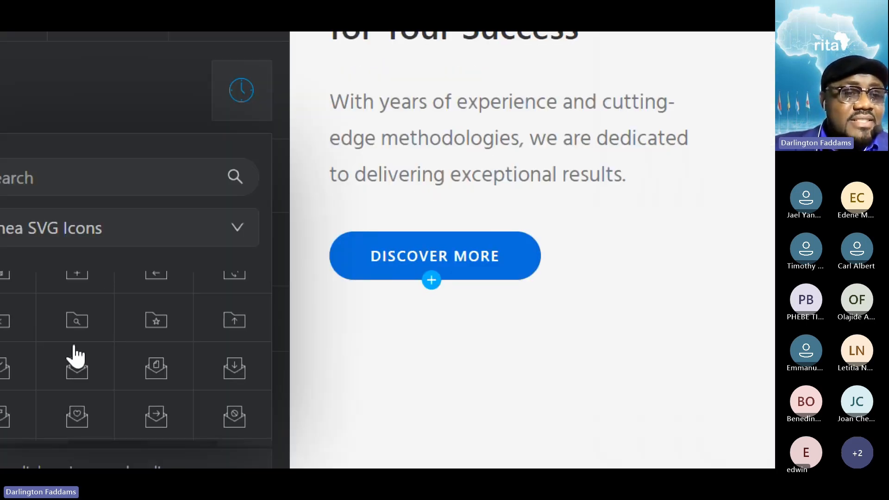
pyautogui.scroll(-5, 222, 330)
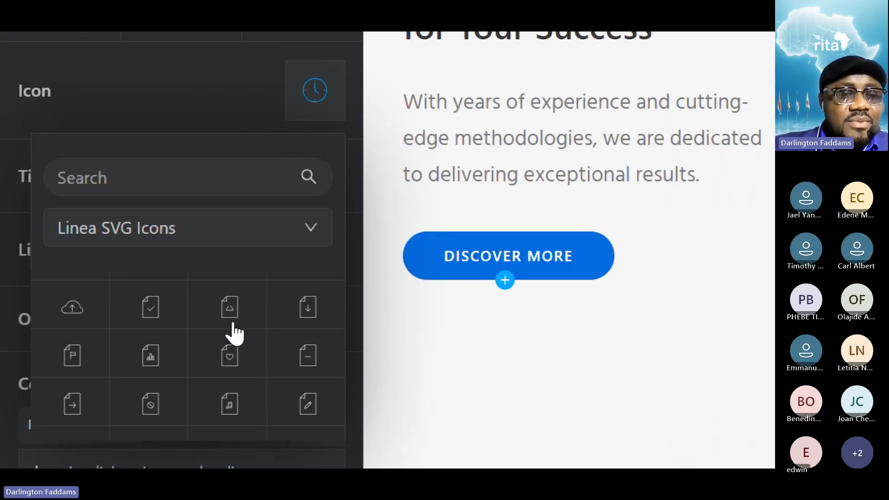
pyautogui.scroll(5, 234, 332)
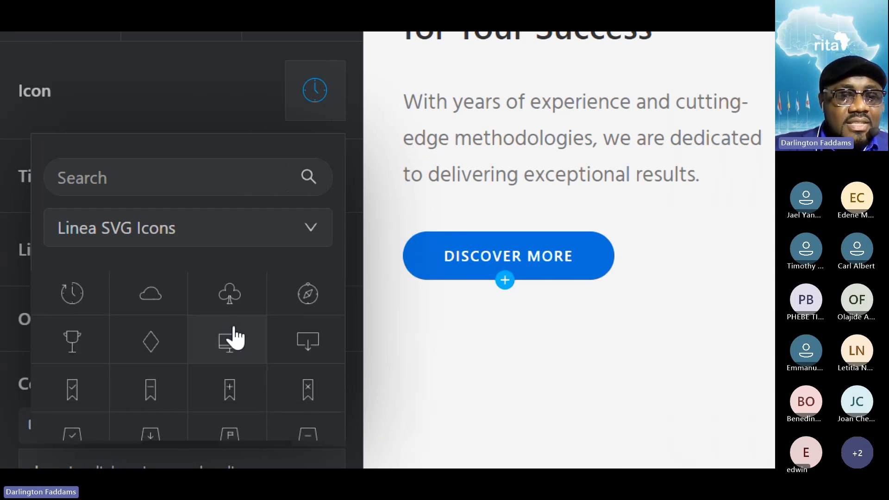
pyautogui.click(74, 302)
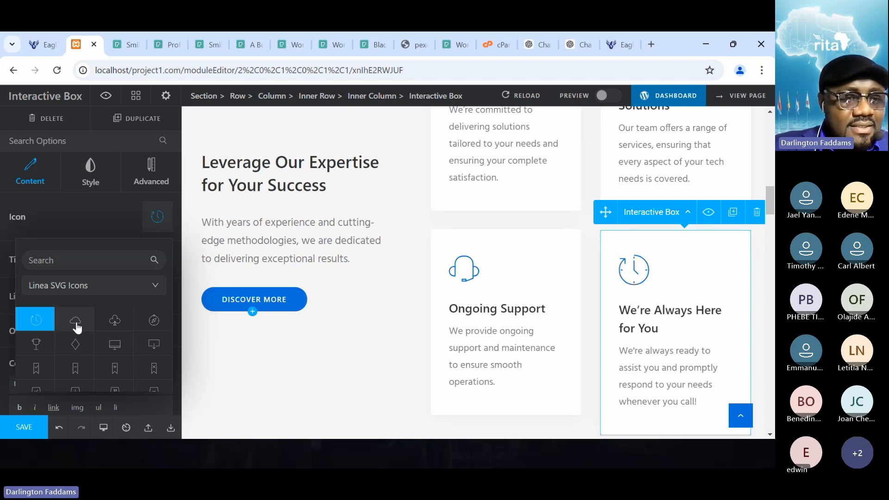
pyautogui.click(70, 260)
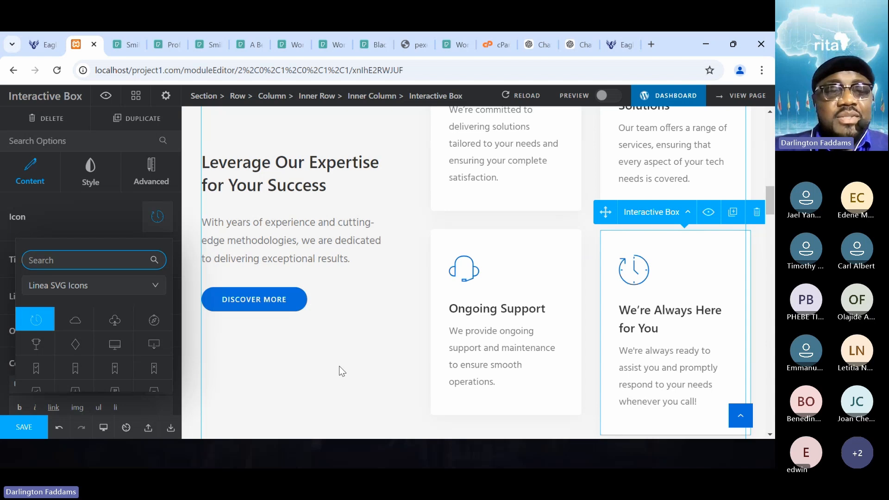
pyautogui.click(41, 429)
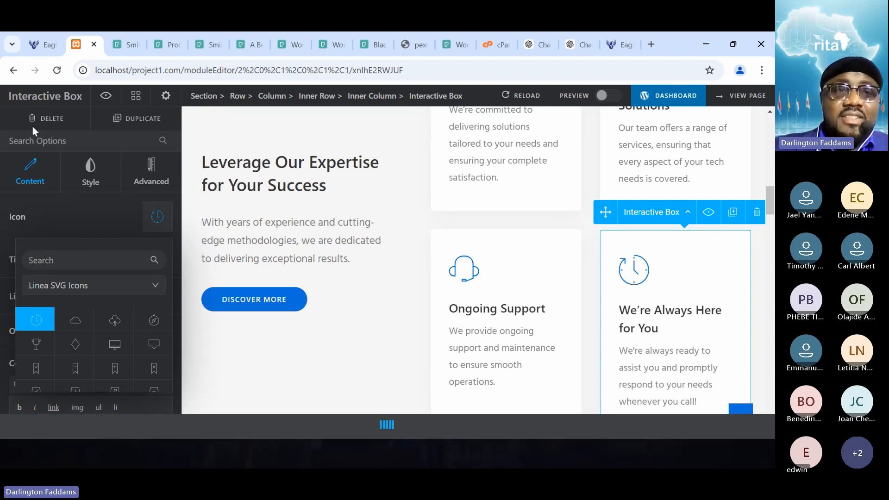
# - Reload the live home page and review the new "We're Always Here for You" icon alongside the other three service cards
pyautogui.click(34, 47)
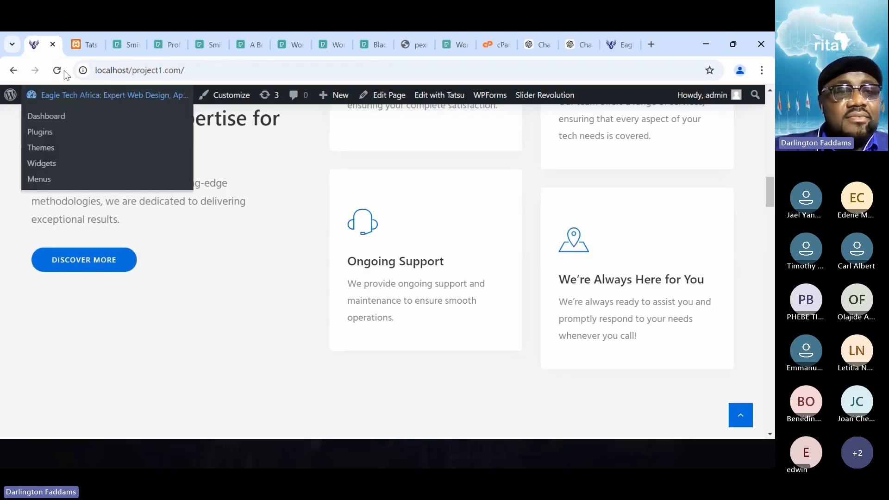
pyautogui.click(59, 70)
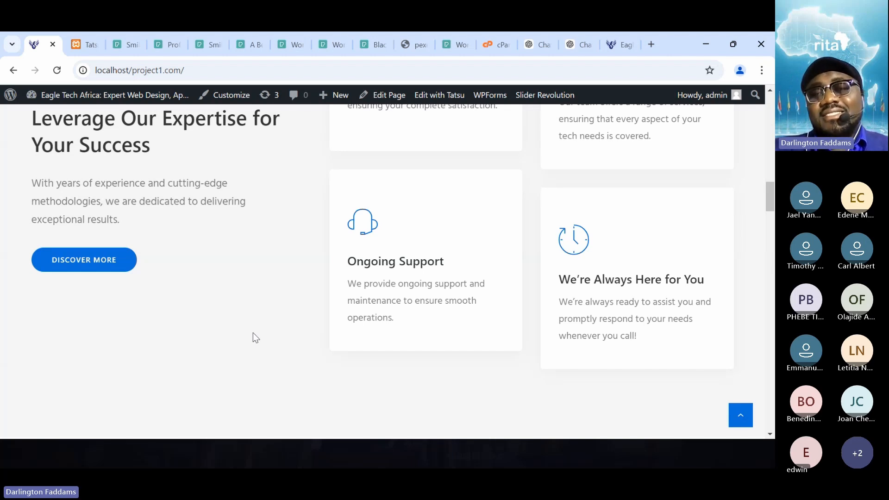
pyautogui.scroll(4, 253, 333)
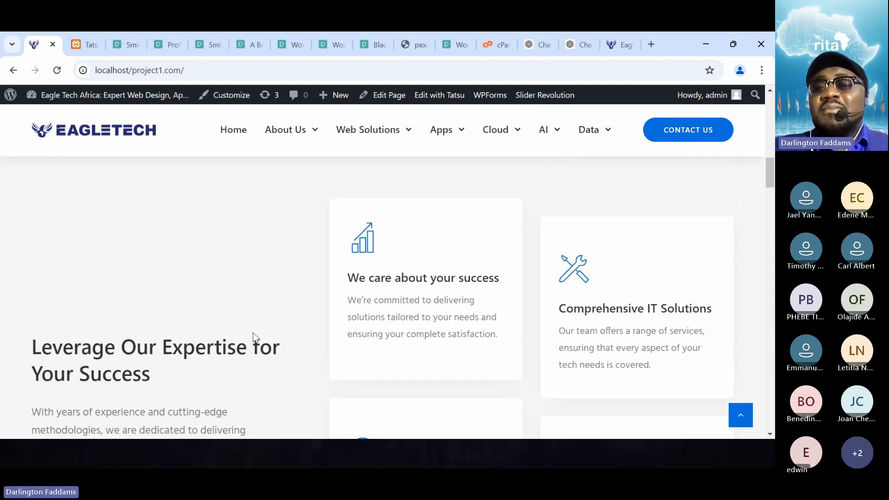
pyautogui.scroll(-2, 253, 333)
pyautogui.scroll(-1, 252, 332)
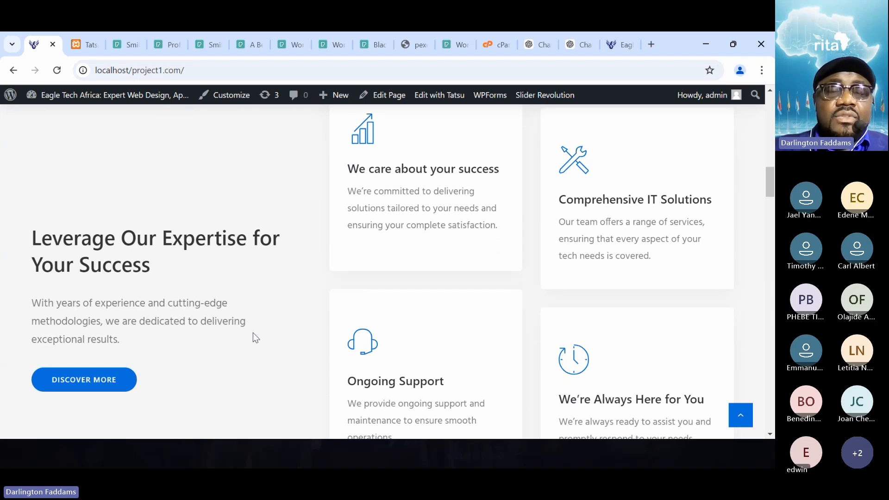
# - Switch to Microsoft Edge and open the site at localhost/project1.com
pyautogui.moveTo(277, 466)
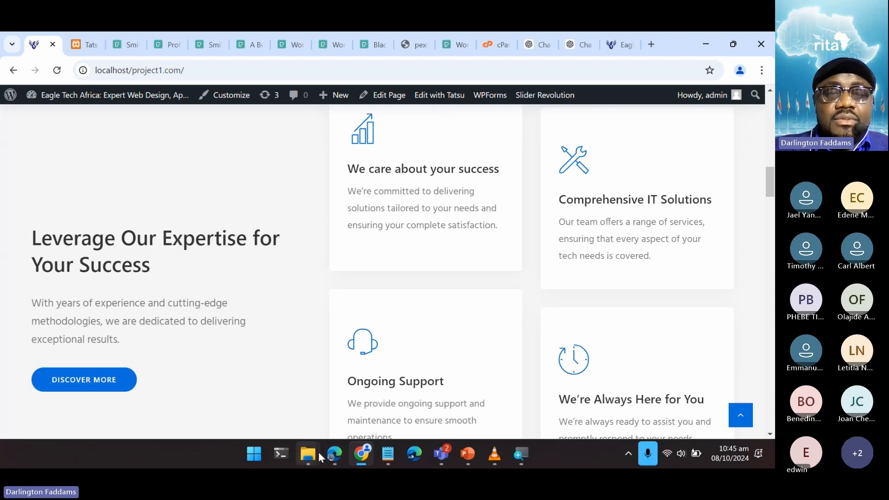
pyautogui.moveTo(329, 454)
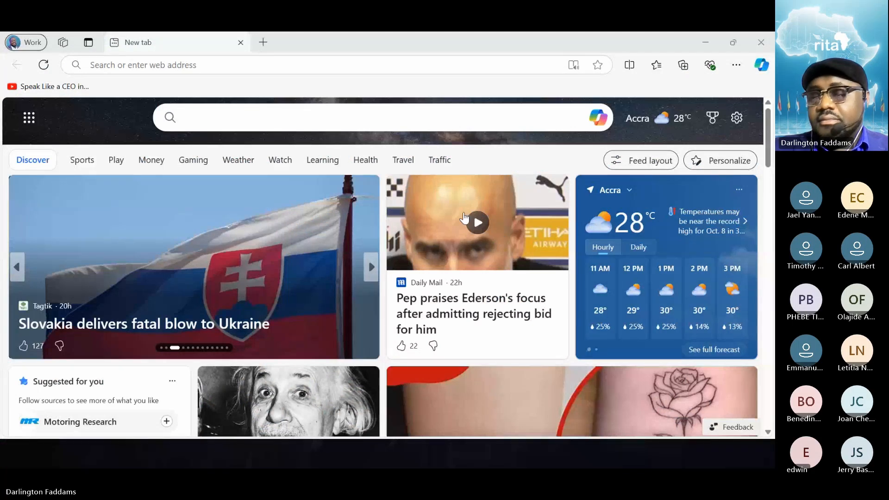
pyautogui.click(148, 66)
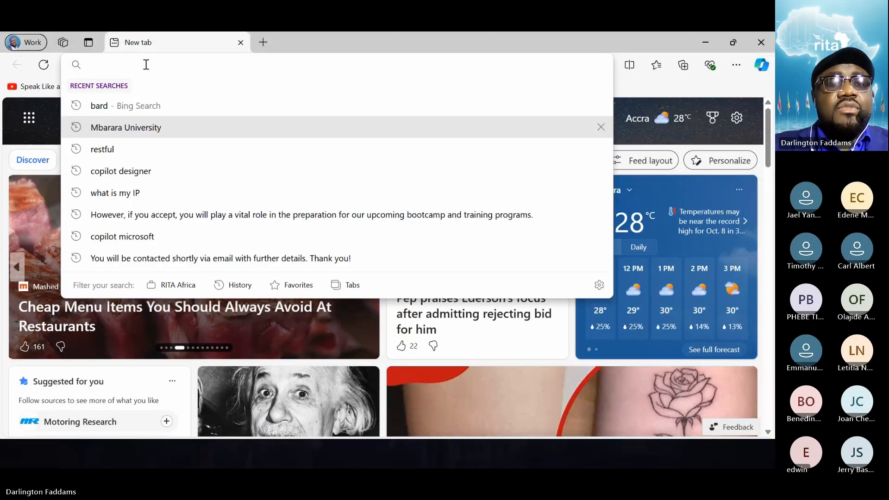
pyautogui.write('localhos')
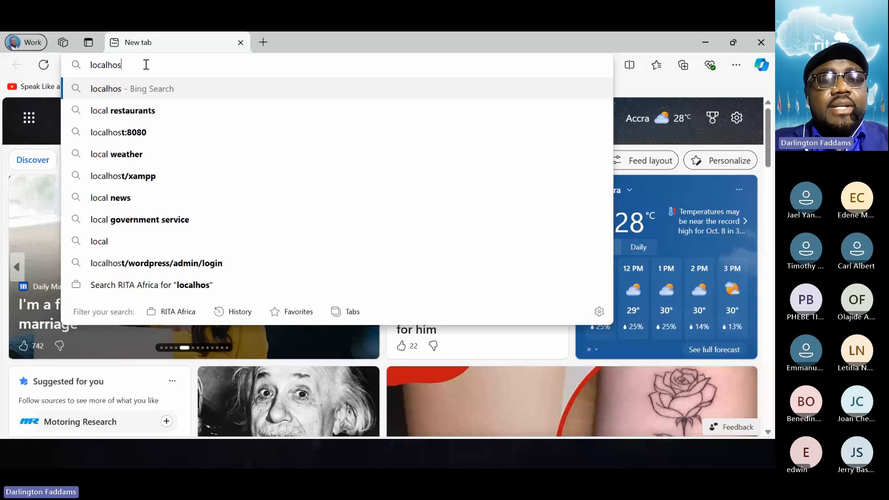
pyautogui.write('t/projec')
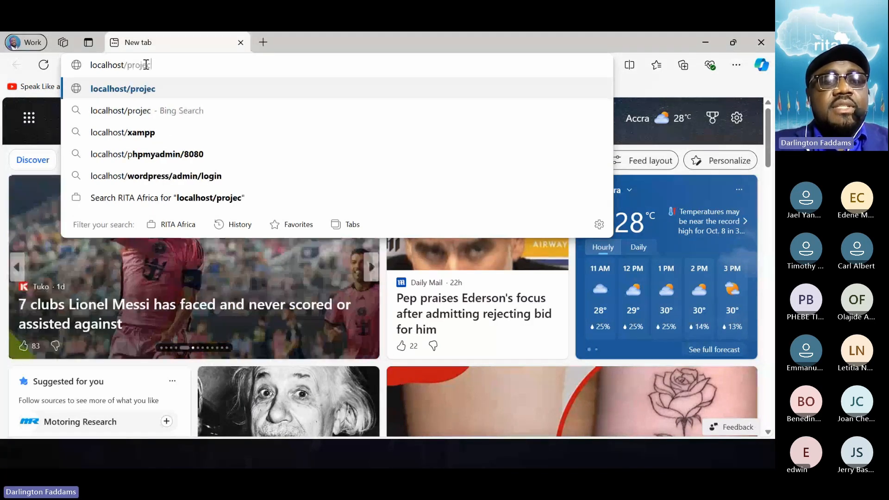
pyautogui.write('t1.com')
pyautogui.press('Return')
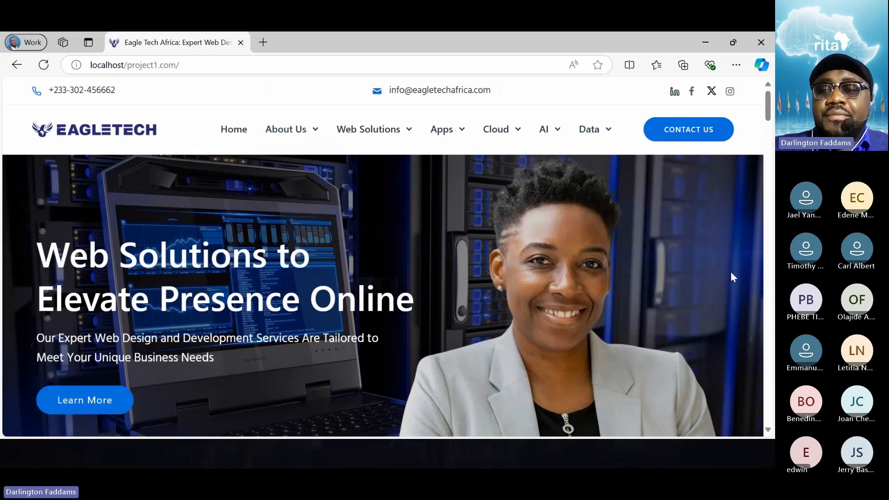
# - Examine the home page as a visitor sees it, from the hero banner to the four service cards beside "Leverage Our Expertise for Your Success"
pyautogui.scroll(-3, 417, 431)
pyautogui.scroll(-4, 417, 431)
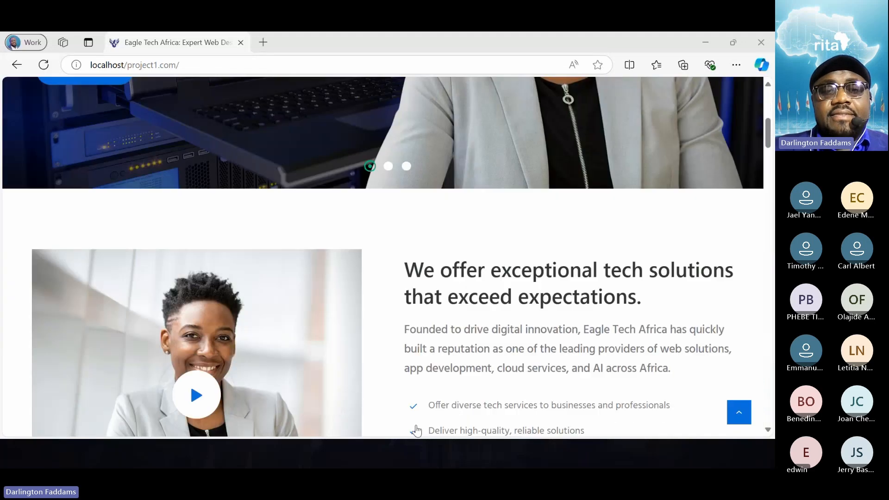
pyautogui.scroll(-12, 417, 431)
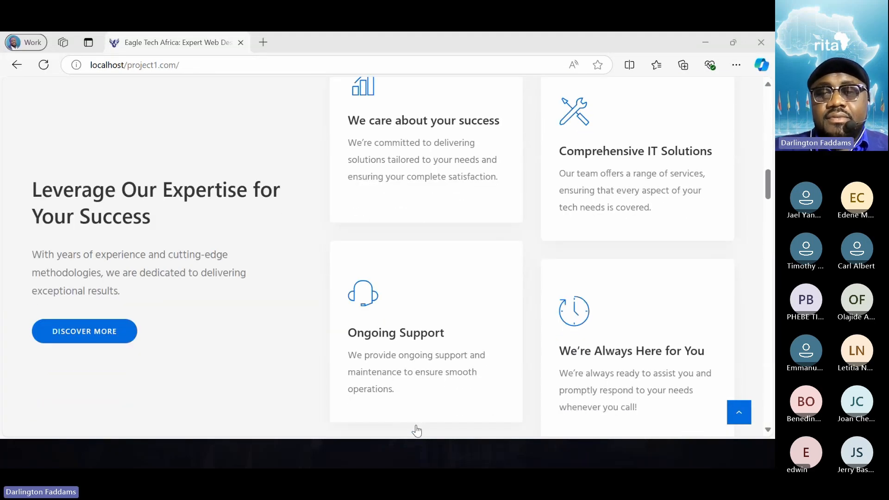
pyautogui.scroll(-2, 416, 431)
pyautogui.scroll(2, 416, 431)
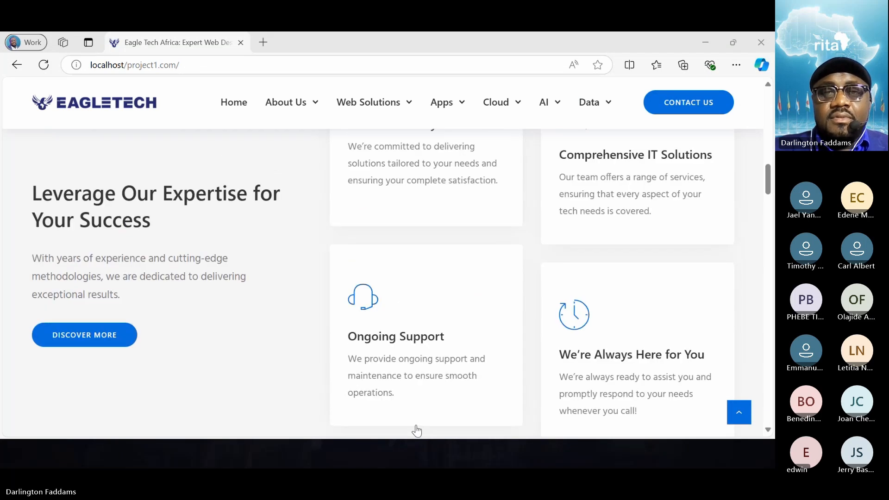
pyautogui.scroll(5, 310, 301)
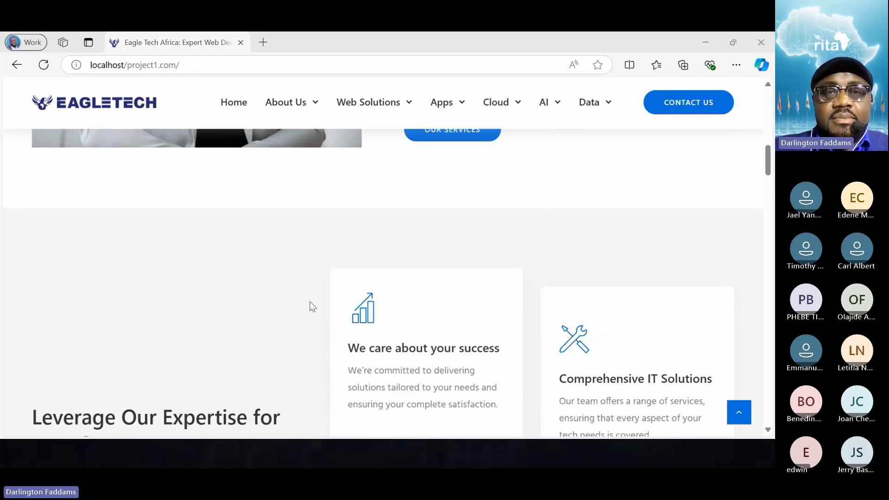
pyautogui.scroll(8, 310, 301)
pyautogui.scroll(-9, 309, 301)
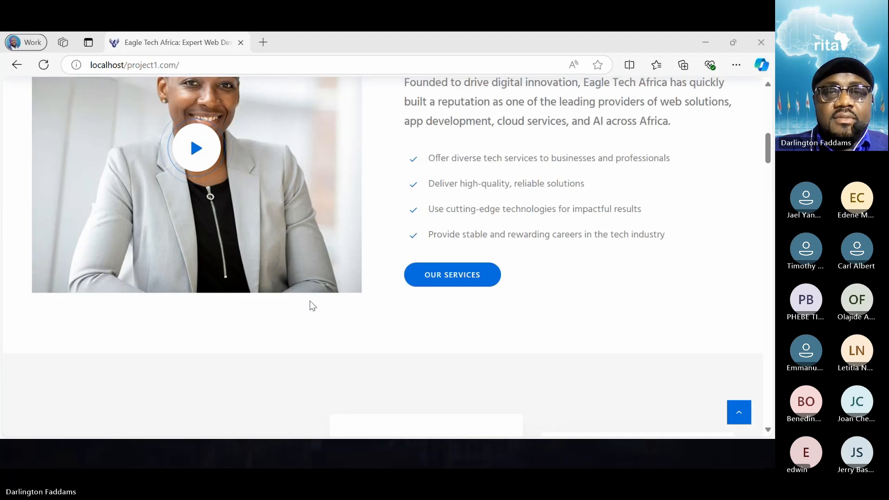
pyautogui.scroll(-2, 310, 301)
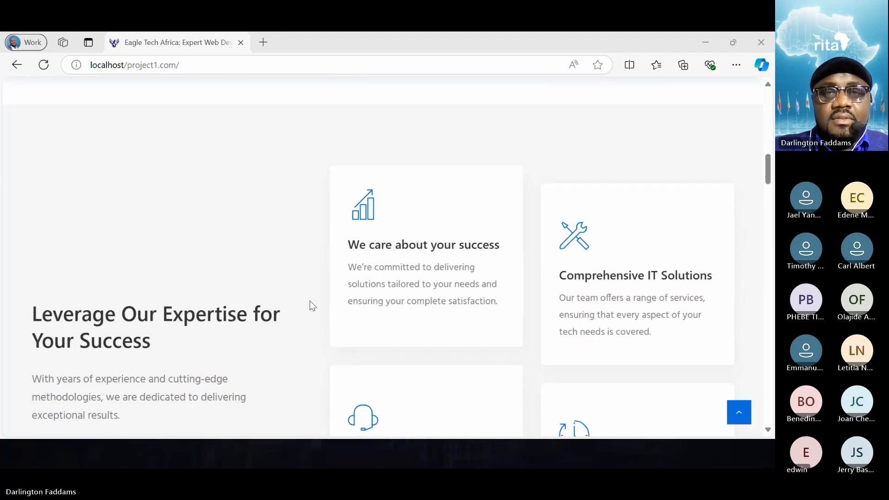
pyautogui.scroll(-2, 310, 301)
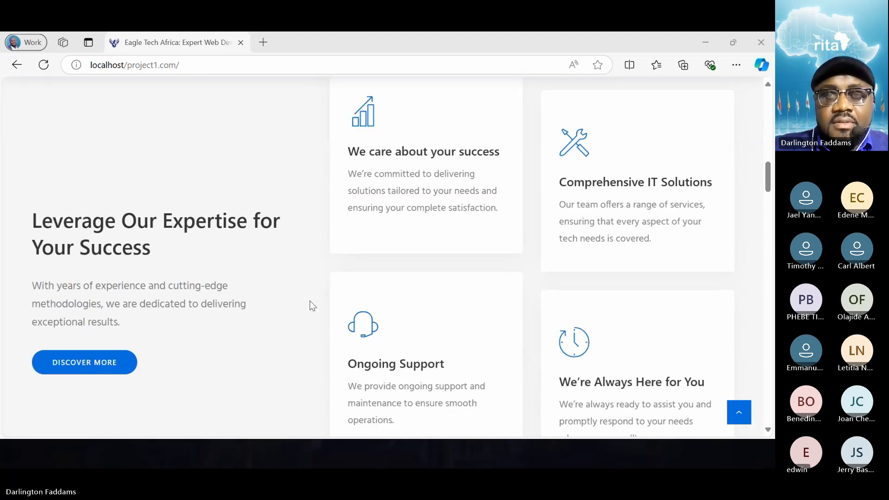
# - Capture a screenshot of the "Leverage Our Expertise for Your Success" section with its four service cards
pyautogui.scroll(-1, 310, 301)
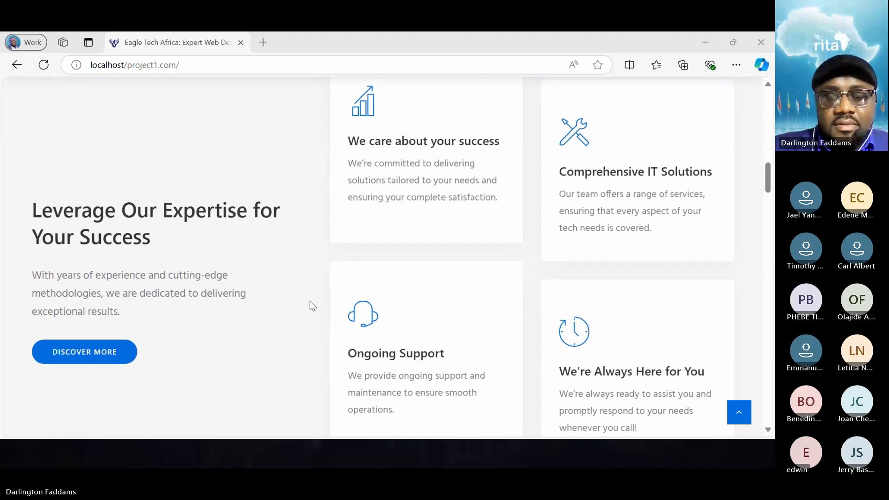
pyautogui.scroll(2, 310, 306)
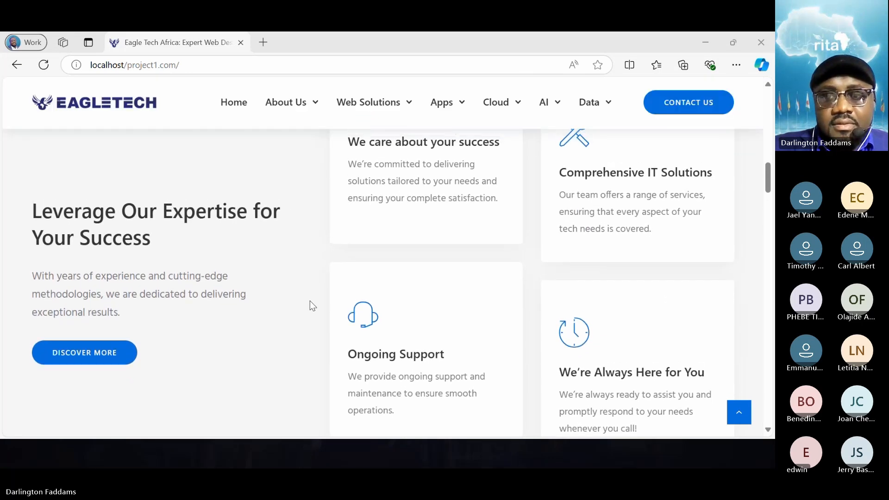
pyautogui.scroll(-1, 304, 298)
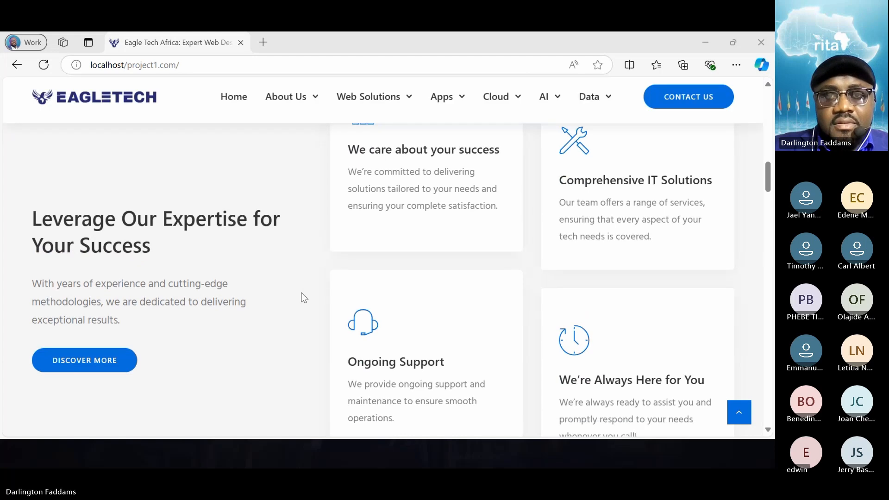
pyautogui.scroll(1, 304, 298)
pyautogui.scroll(-1, 304, 297)
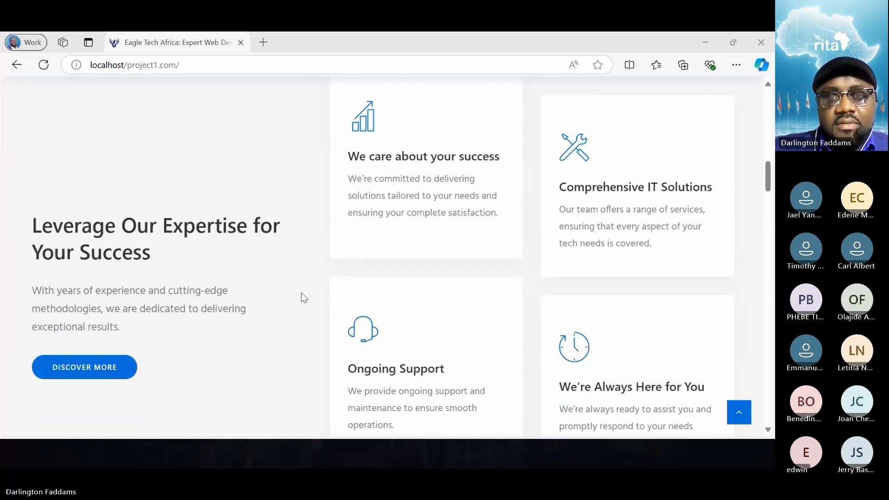
pyautogui.press('super+shift+s')
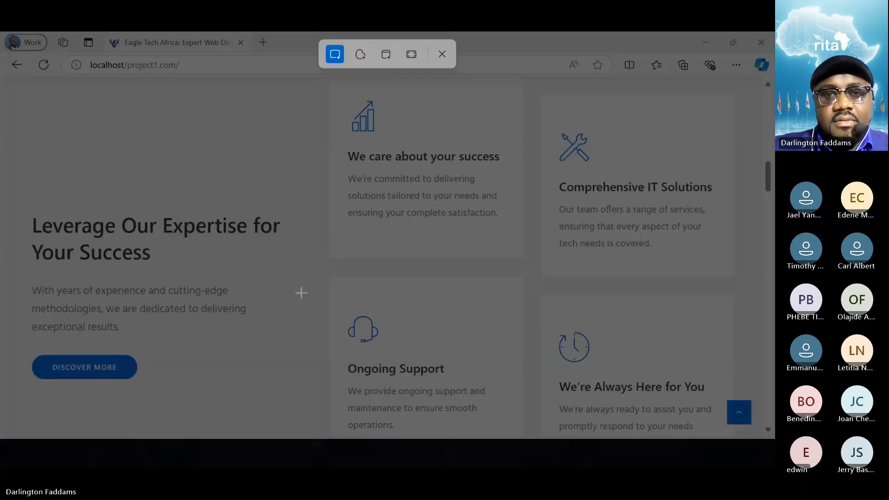
pyautogui.press('Escape')
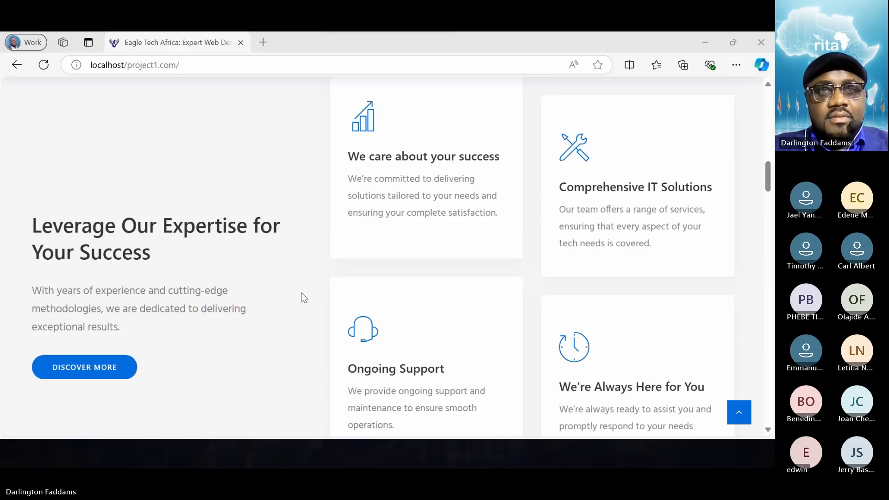
pyautogui.scroll(-1, 302, 297)
pyautogui.scroll(-1, 305, 297)
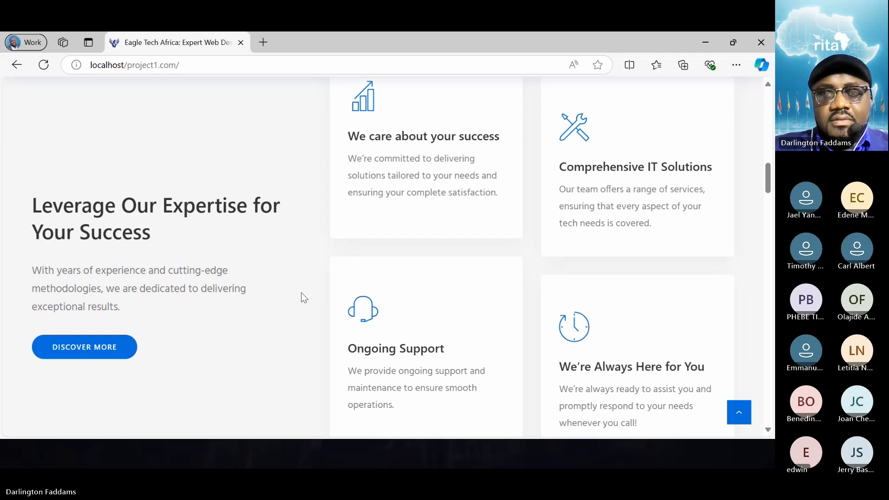
pyautogui.press('super+shift+s')
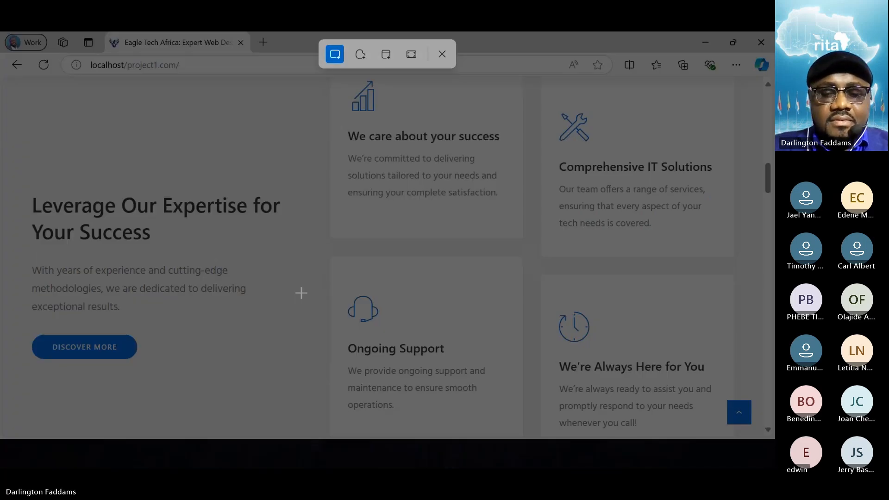
pyautogui.press('Escape')
pyautogui.press('super+shift+s')
pyautogui.press('Escape')
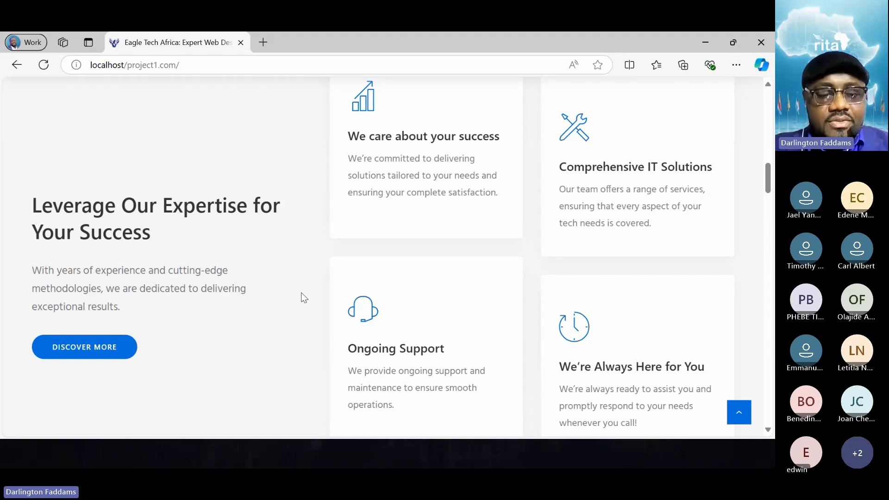
# - Switch to the Microsoft Teams meeting and post the service cards screenshot in the meeting chat
pyautogui.hotkey('alt', 'Tab')
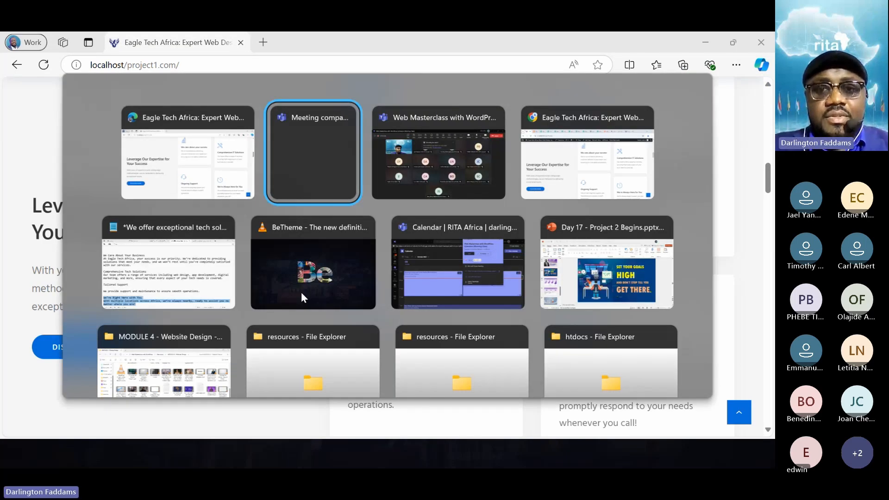
pyautogui.hotkey('alt', 'Tab')
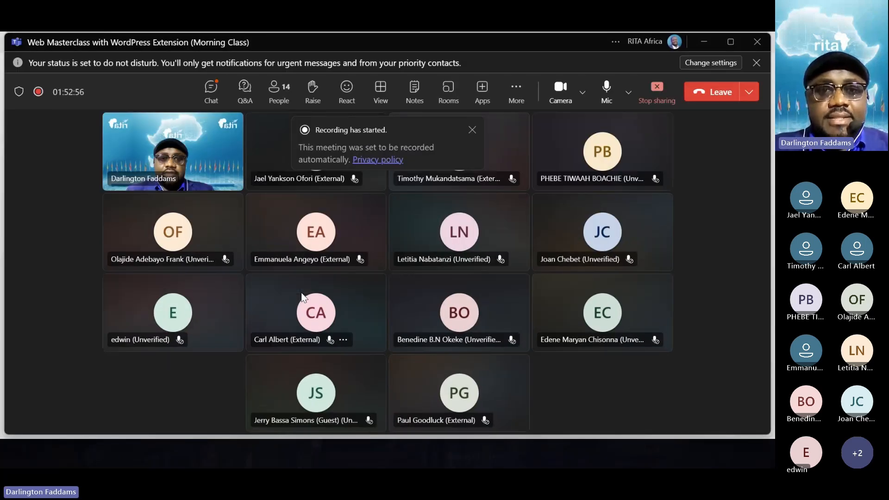
pyautogui.click(203, 97)
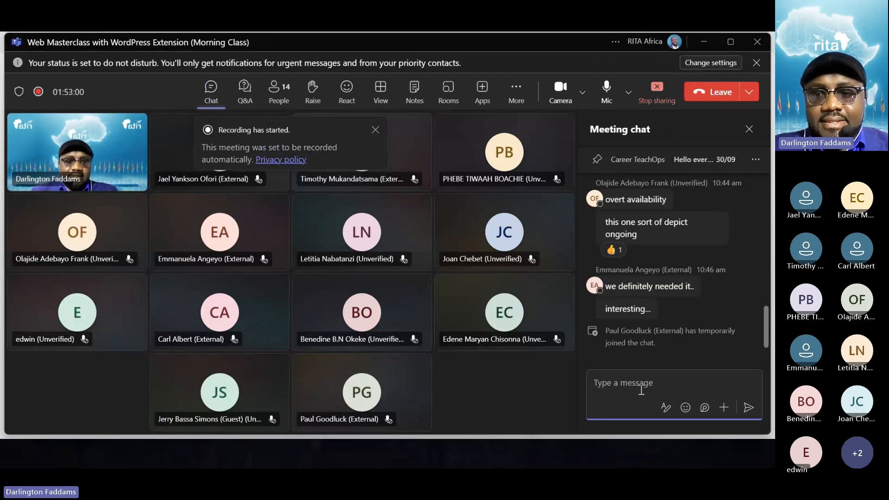
pyautogui.click(641, 390)
pyautogui.hotkey('ctrl', 'v')
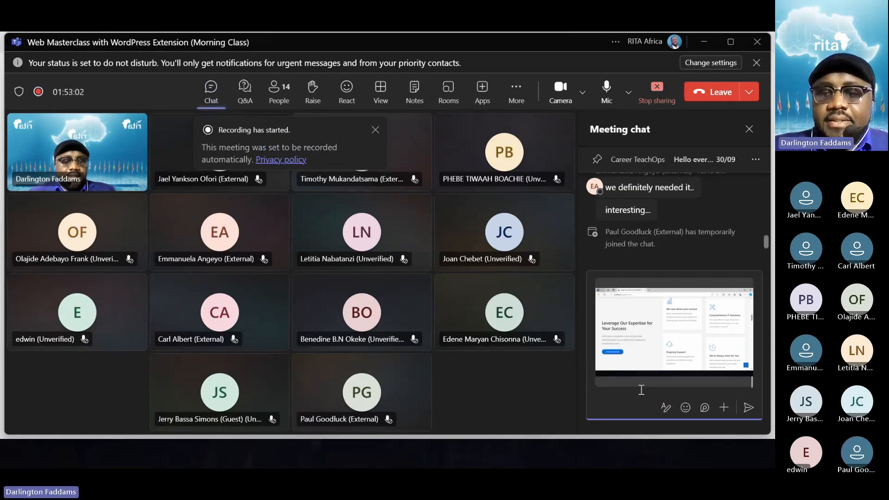
pyautogui.press('Return')
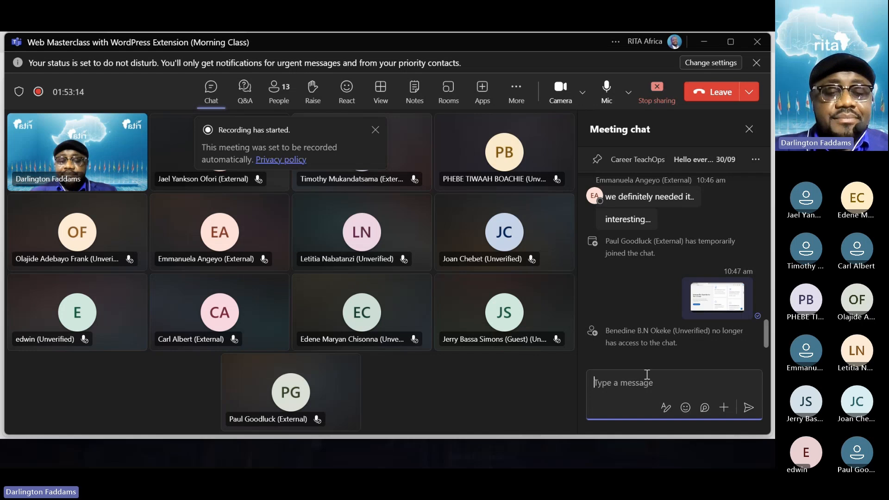
# - Capture the home page's "We offer exceptional tech solutions that exceed expectations." section in Edge and post the screenshot in the Teams meeting chat
pyautogui.hotkey('alt', 'Tab')
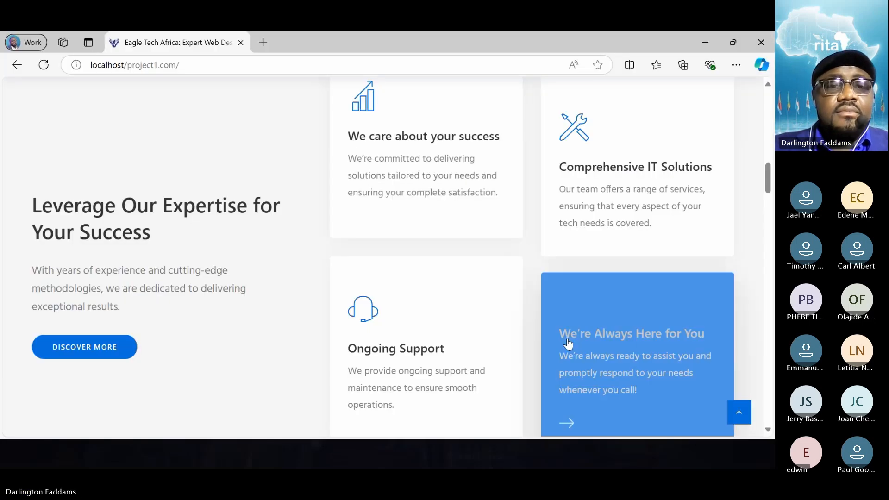
pyautogui.scroll(10, 347, 277)
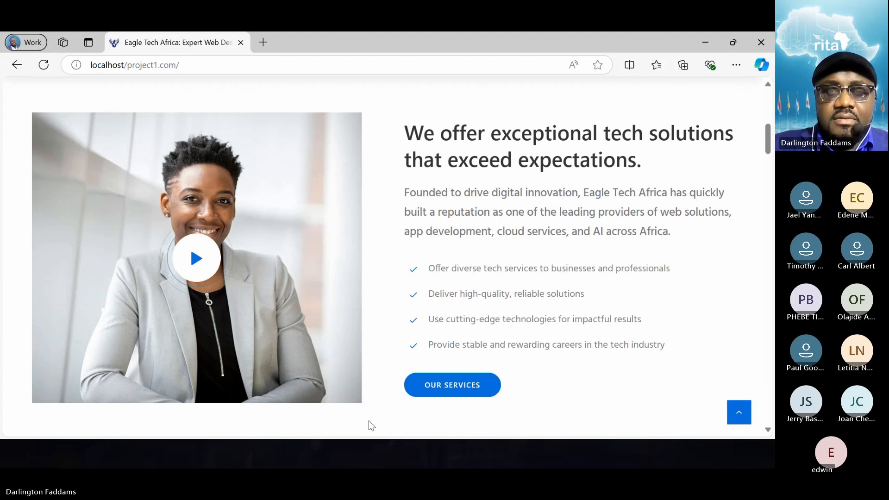
pyautogui.hotkey('alt', 'Tab')
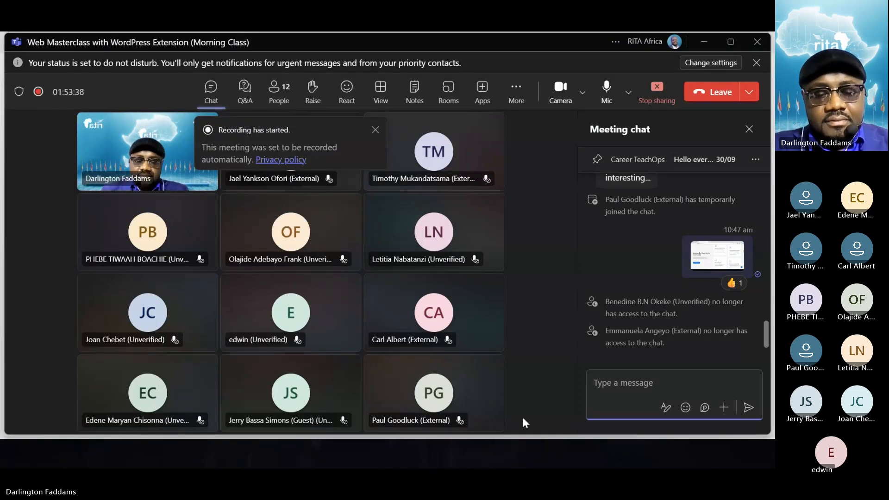
pyautogui.hotkey('ctrl', 'v')
pyautogui.press('Return')
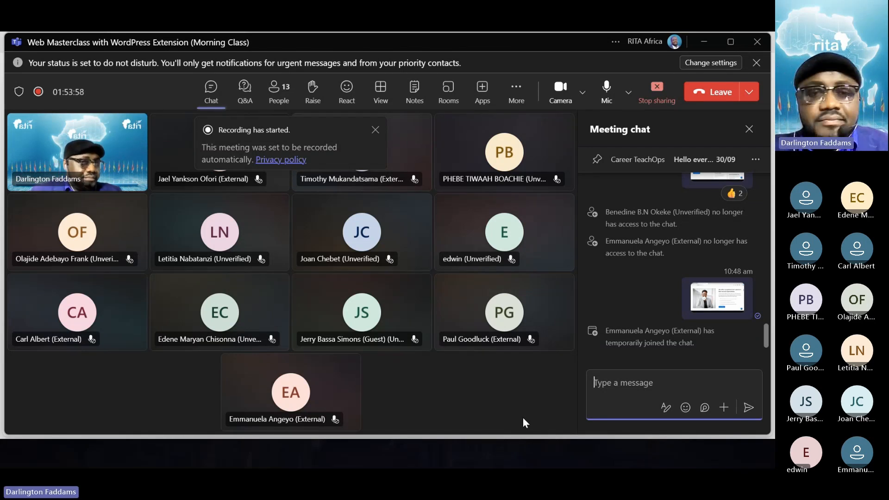
# - Return to Microsoft Edge and review the "We offer exceptional tech solutions" section and the four service cards beneath it
pyautogui.hotkey('alt', 'Tab')
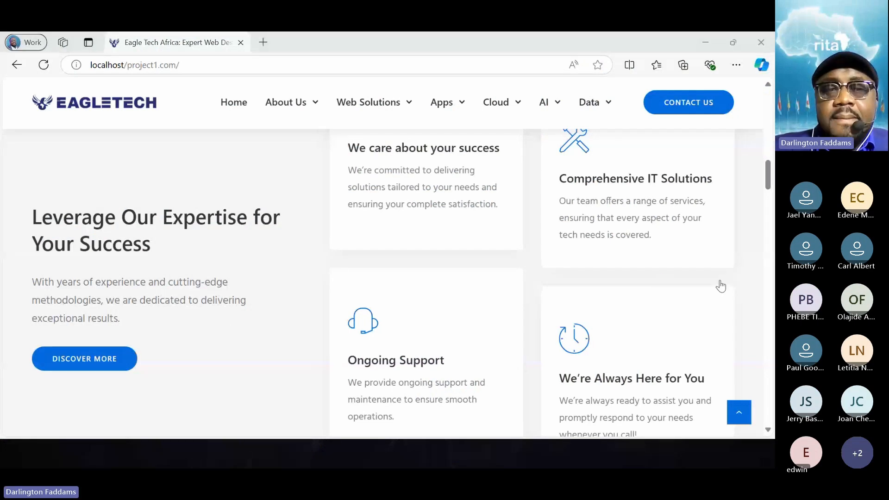
pyautogui.scroll(3, 239, 339)
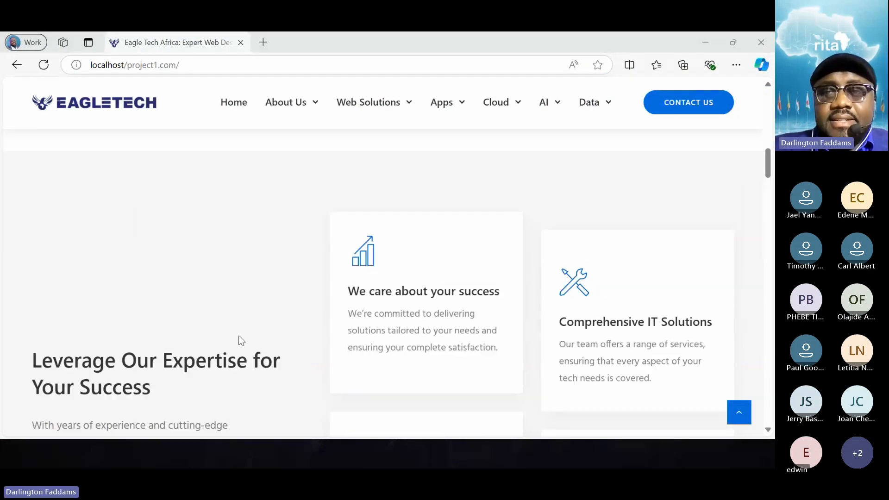
pyautogui.scroll(-2, 240, 340)
pyautogui.scroll(-1, 239, 340)
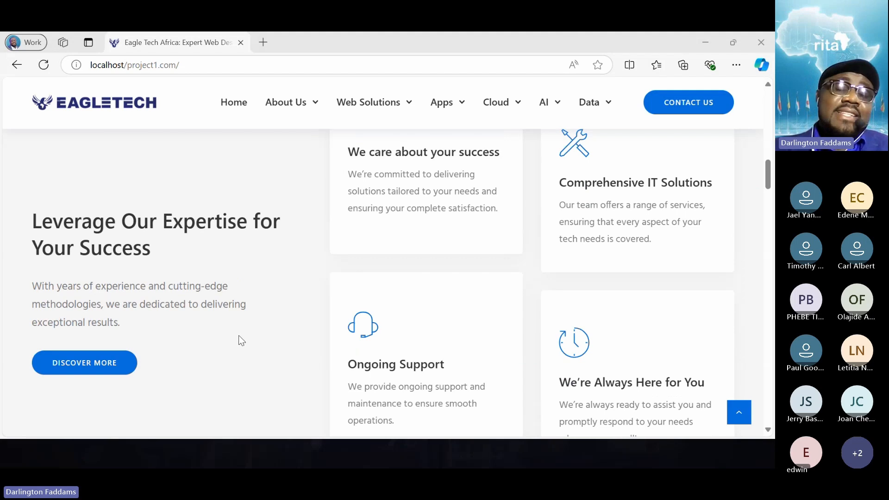
pyautogui.scroll(7, 239, 337)
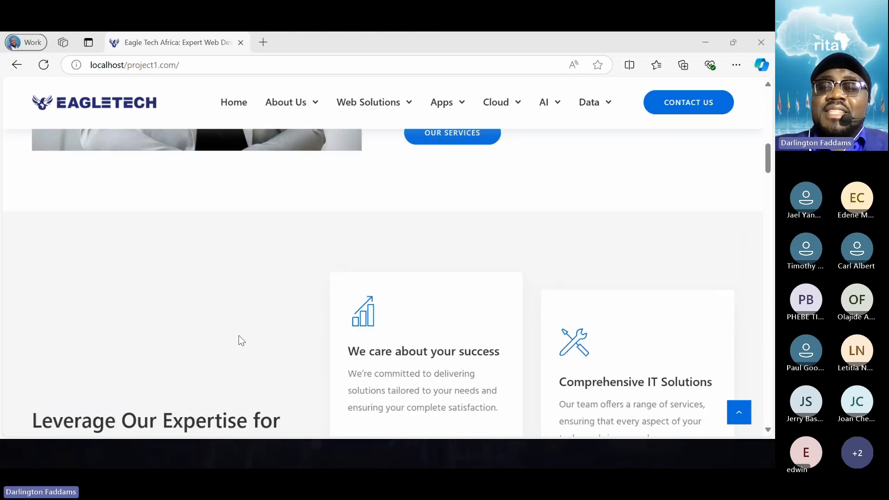
pyautogui.scroll(2, 239, 337)
pyautogui.scroll(-3, 239, 337)
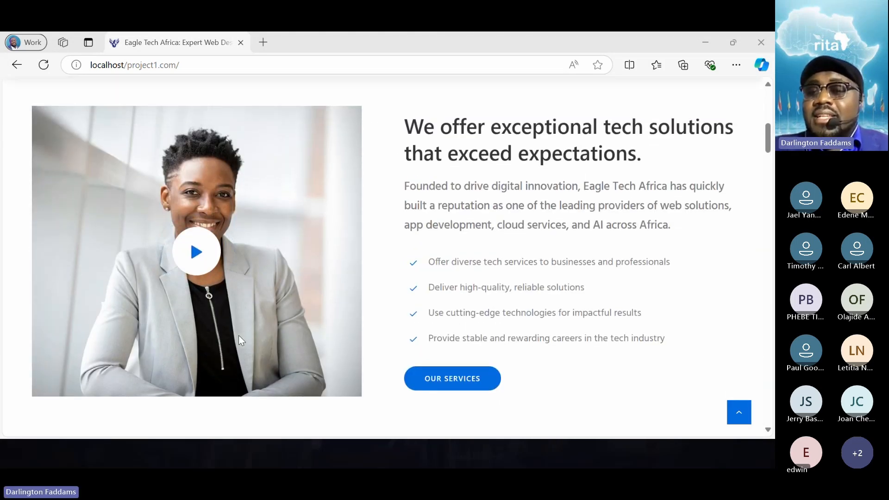
pyautogui.scroll(-4, 239, 341)
pyautogui.scroll(-2, 238, 335)
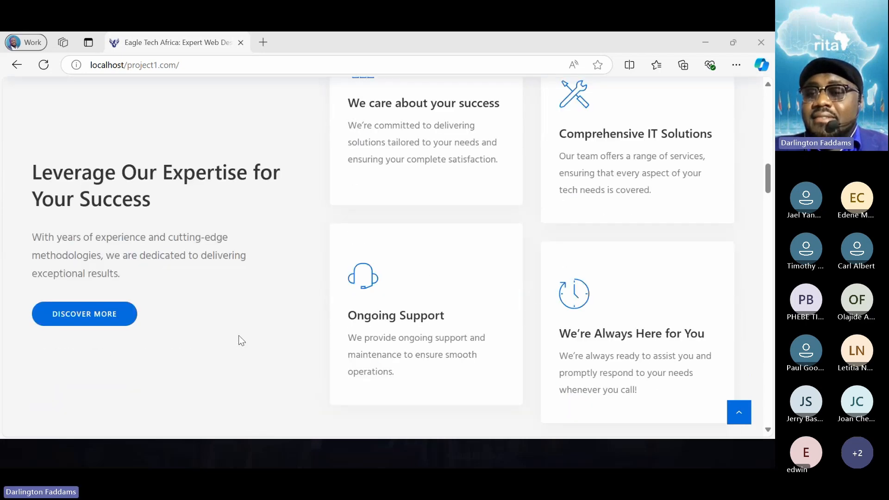
pyautogui.scroll(1, 238, 335)
pyautogui.scroll(-1, 238, 335)
pyautogui.scroll(1, 239, 336)
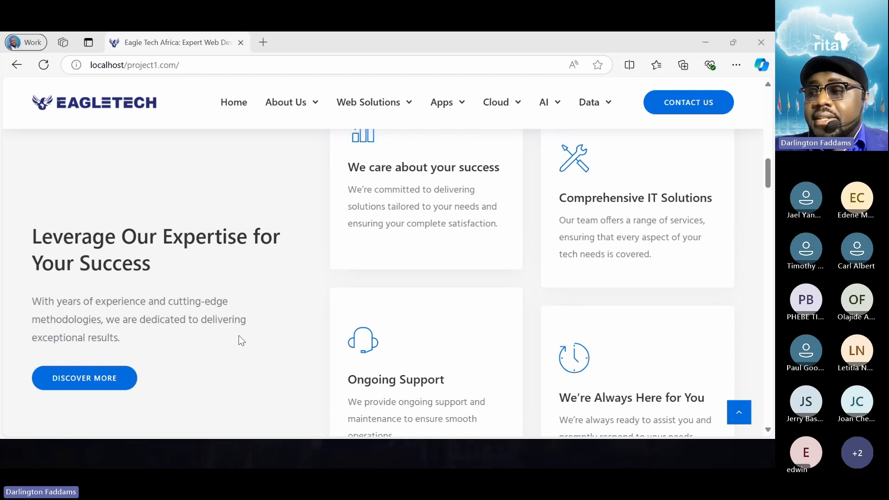
# - Compare the four service cards with the "Our cleaning services" section below, including its House, Commercial and Spring Cleaning cards
pyautogui.scroll(-5, 238, 335)
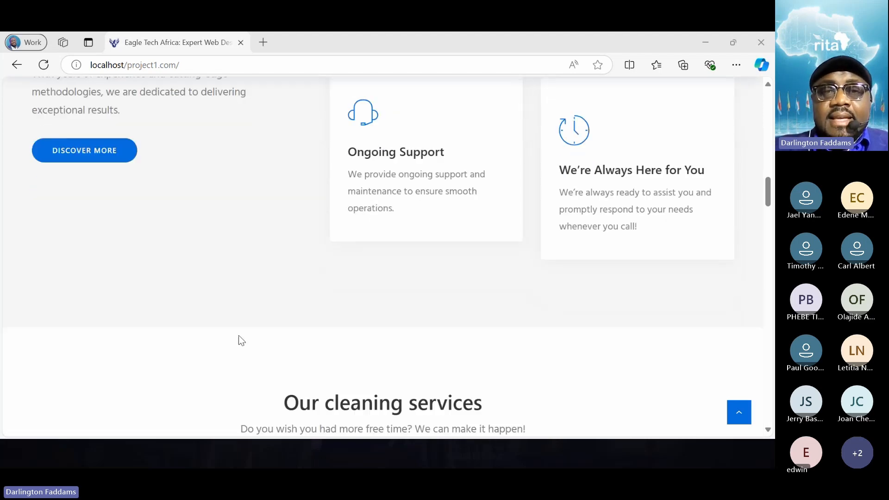
pyautogui.scroll(-7, 238, 336)
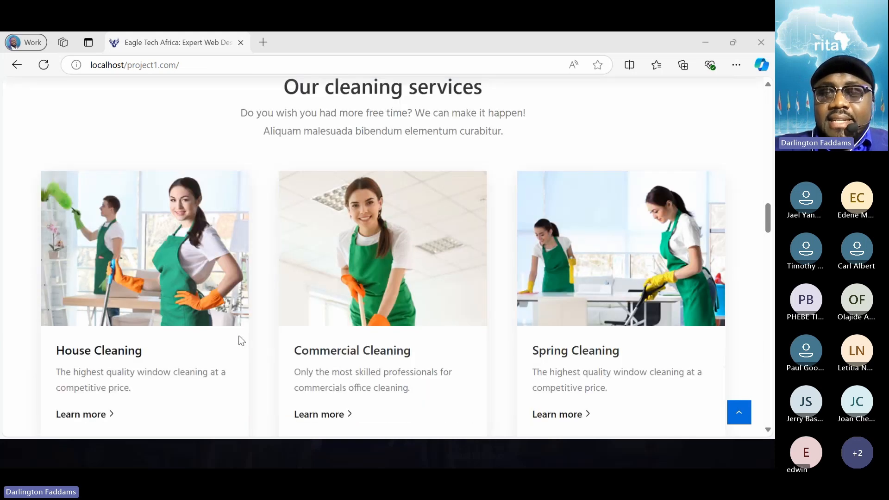
pyautogui.scroll(10, 239, 336)
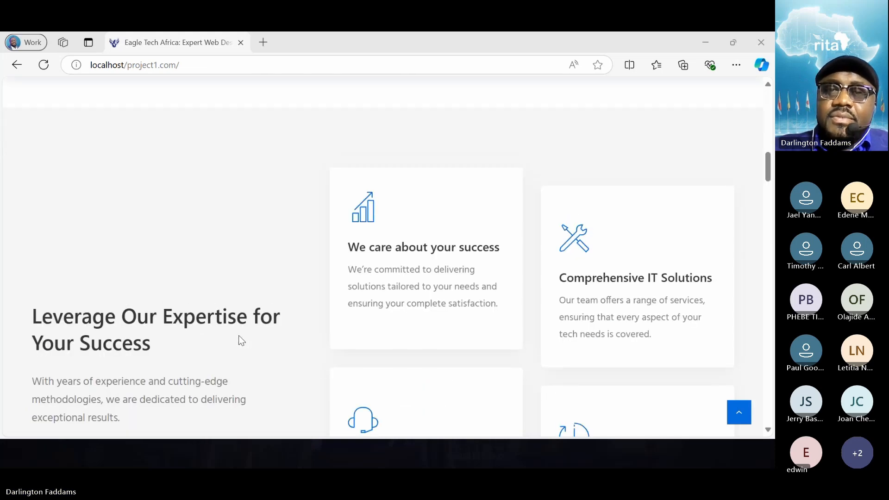
pyautogui.scroll(-1, 238, 335)
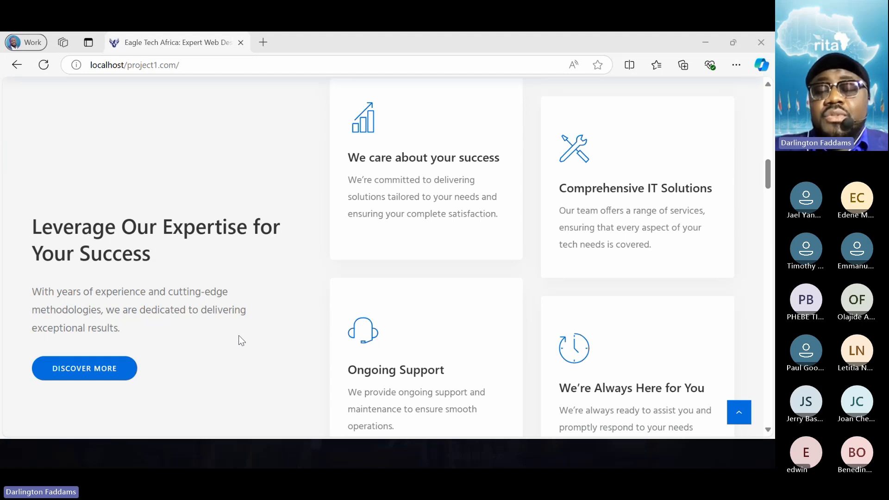
pyautogui.scroll(-1, 240, 340)
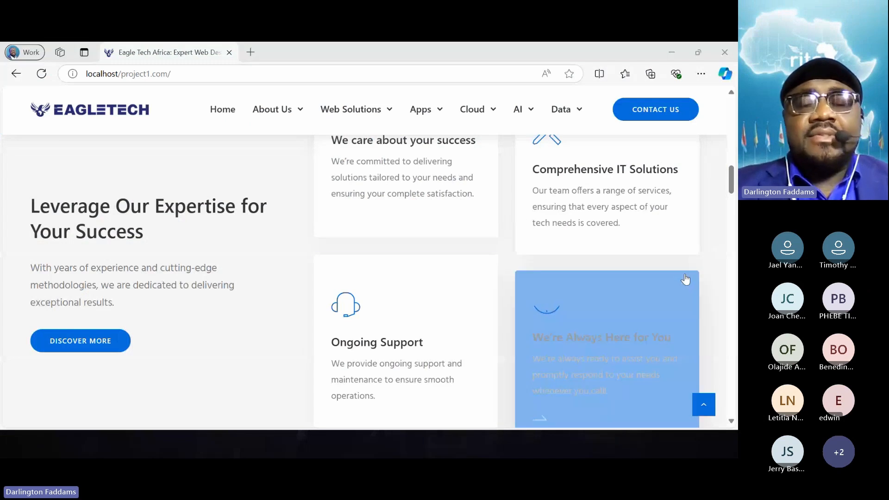
pyautogui.scroll(2, 244, 304)
pyautogui.scroll(-5, 264, 312)
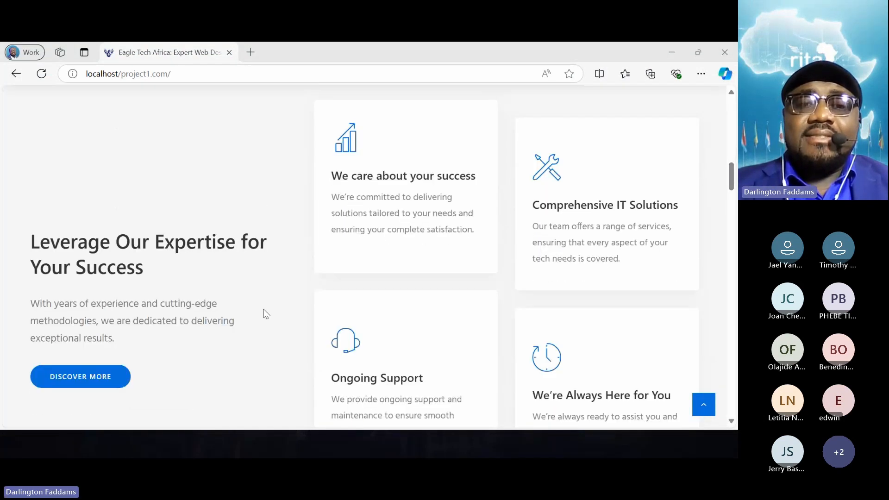
pyautogui.scroll(-3, 265, 314)
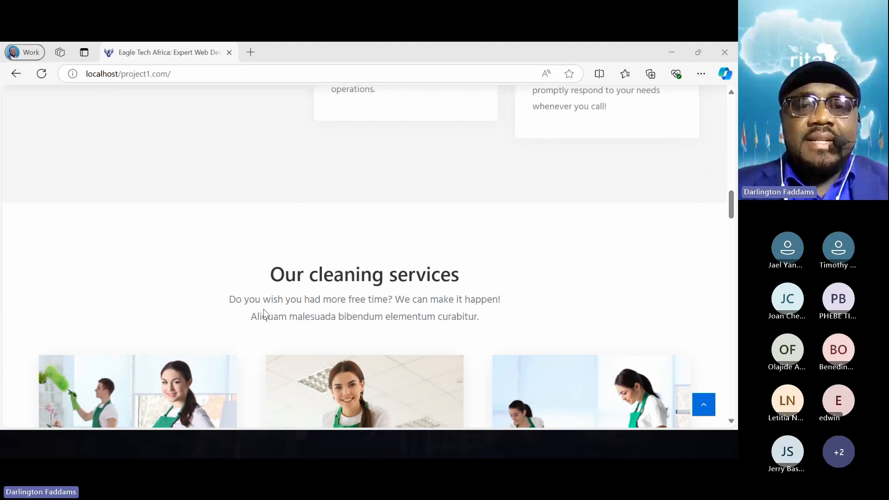
pyautogui.scroll(-2, 266, 314)
pyautogui.scroll(-1, 266, 314)
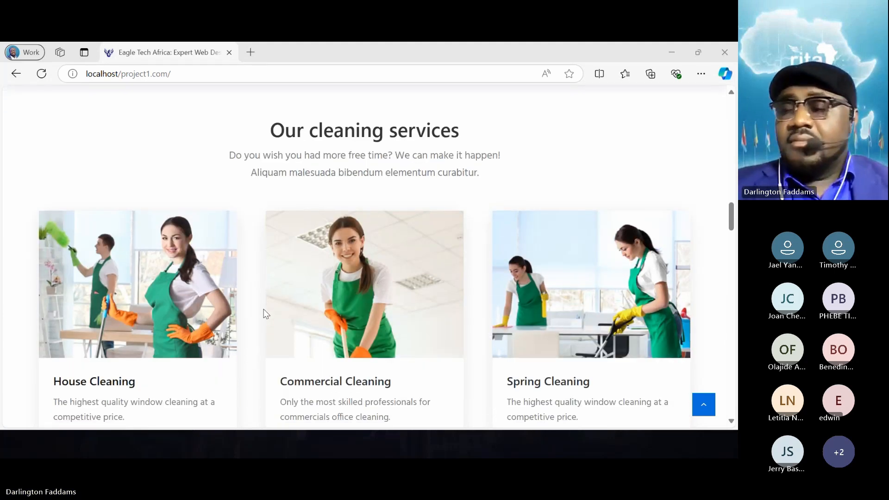
pyautogui.scroll(-2, 267, 314)
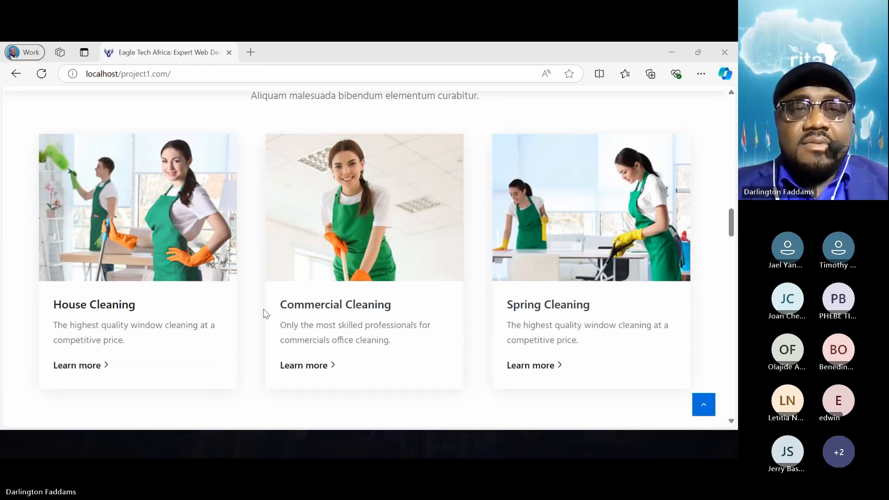
pyautogui.scroll(3, 266, 314)
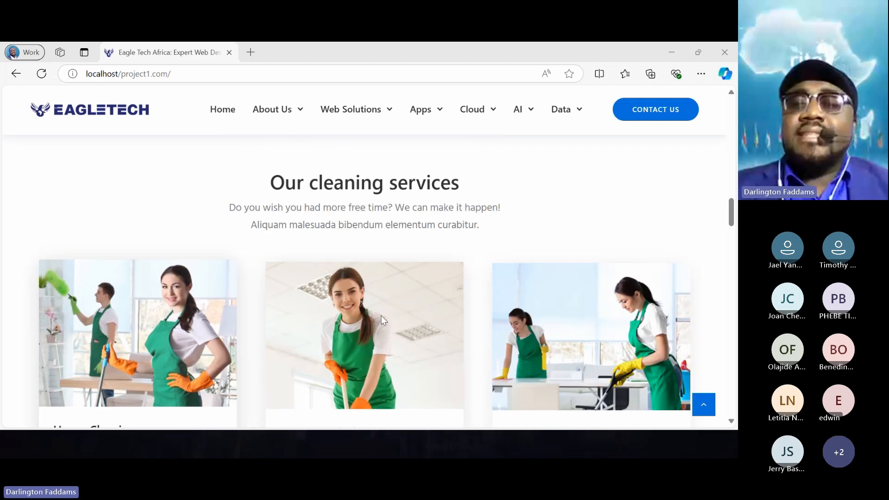
# - Review the "Our cleaning services" section's heading, intro text and the images and descriptions of its House, Commercial and Spring Cleaning cards
pyautogui.scroll(-2, 193, 338)
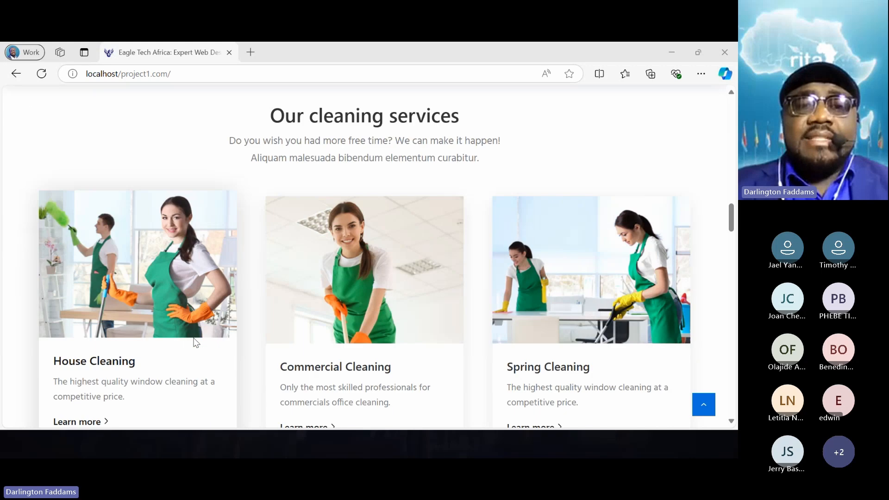
pyautogui.scroll(-1, 193, 338)
pyautogui.scroll(1, 194, 338)
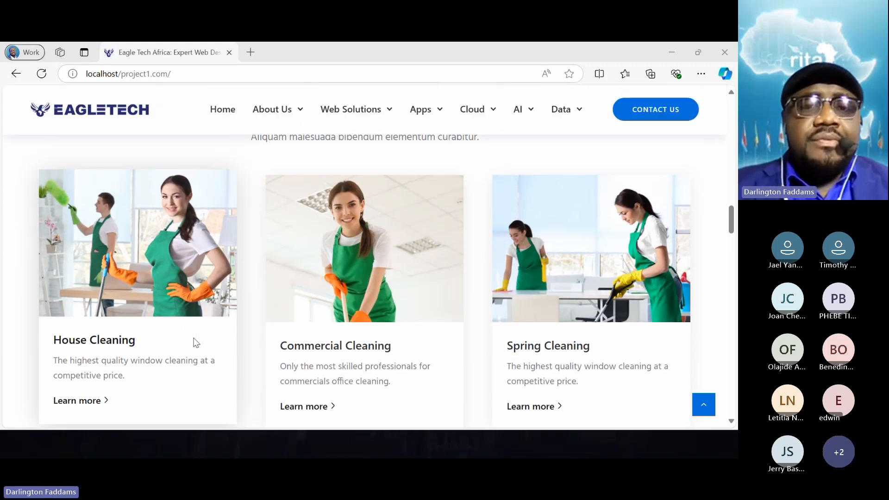
pyautogui.scroll(1, 193, 343)
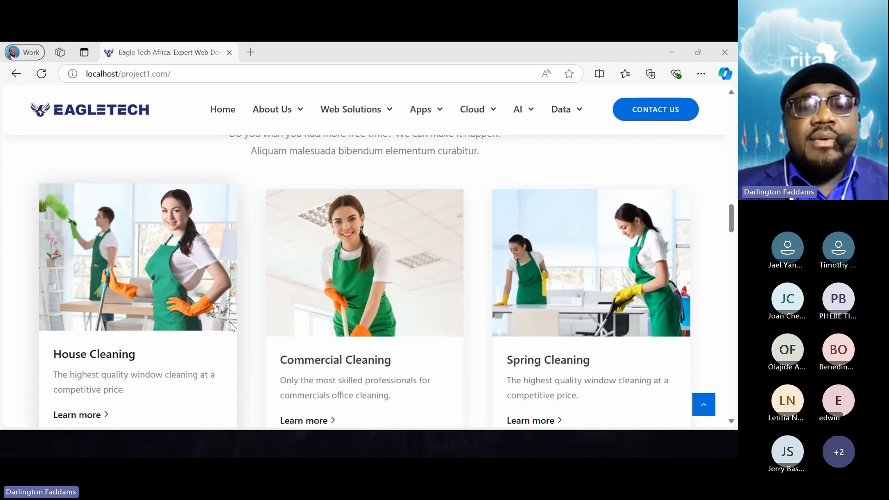
pyautogui.scroll(2, 193, 339)
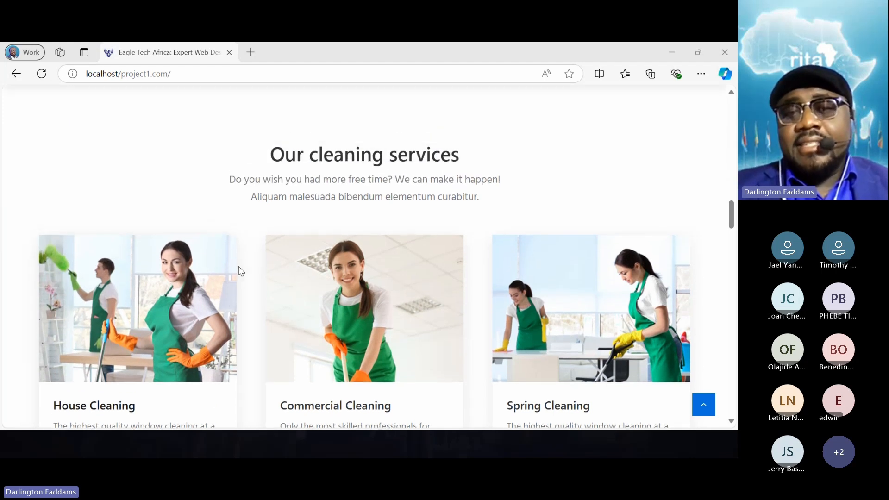
pyautogui.scroll(2, 238, 267)
pyautogui.scroll(-2, 238, 266)
pyautogui.scroll(-3, 238, 271)
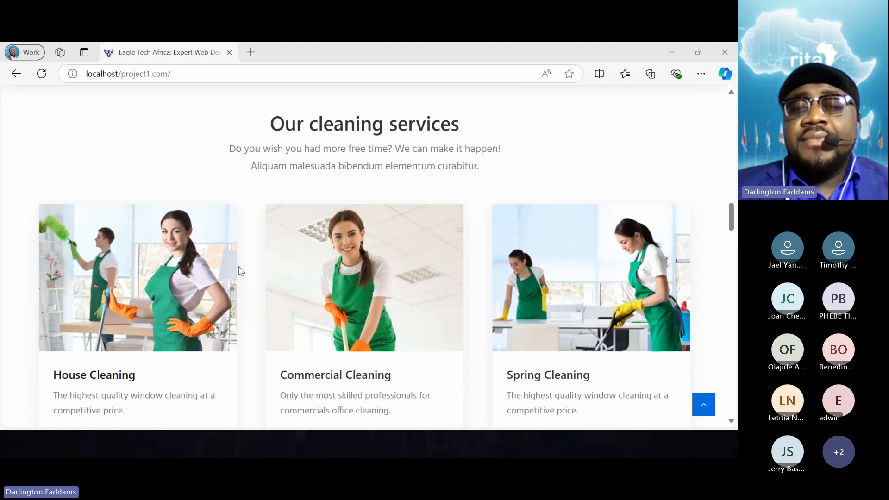
pyautogui.scroll(2, 239, 270)
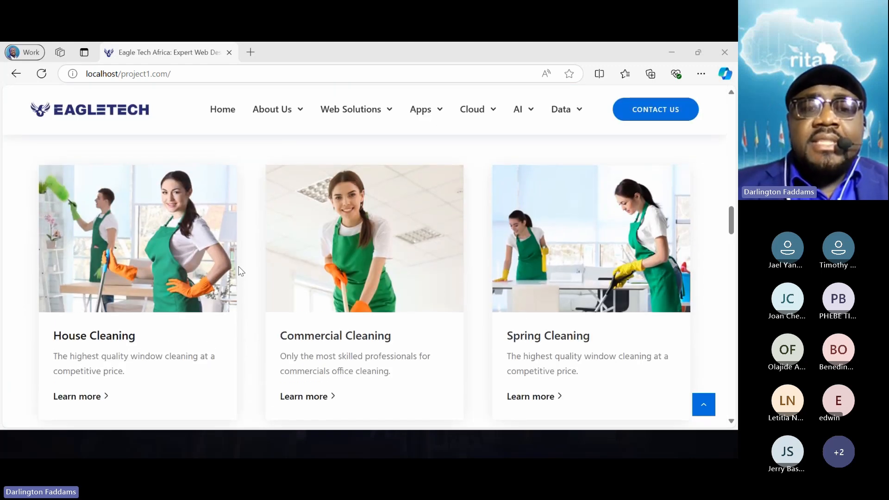
pyautogui.scroll(-2, 240, 271)
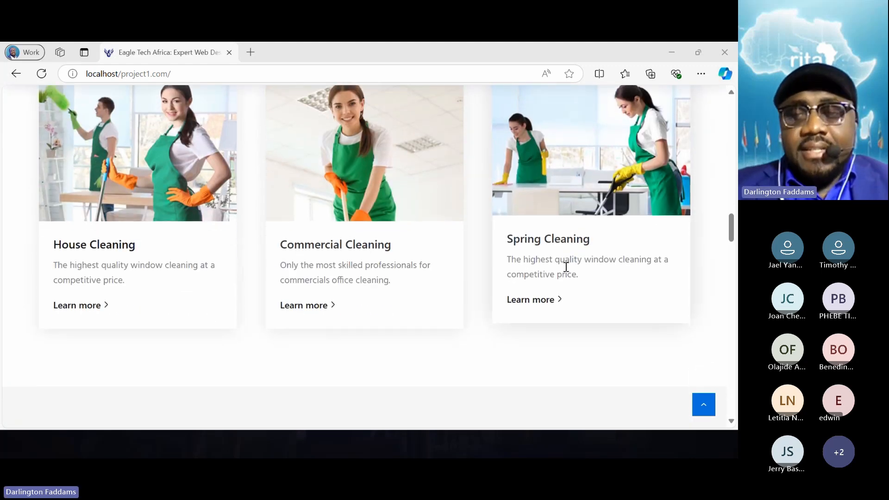
pyautogui.scroll(-3, 651, 274)
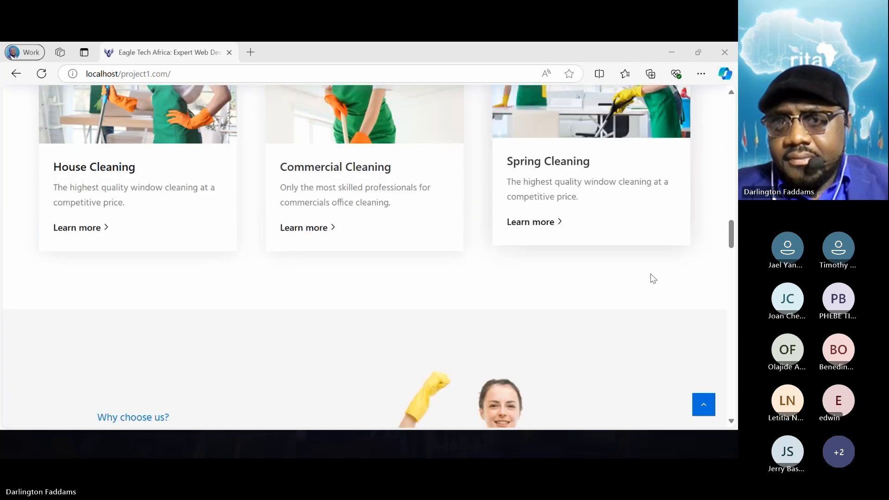
pyautogui.scroll(2, 651, 274)
pyautogui.scroll(3, 651, 277)
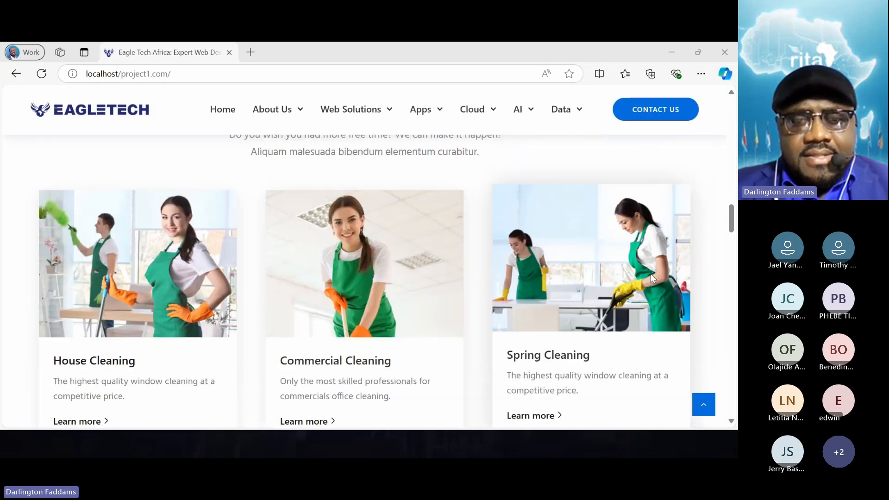
pyautogui.scroll(-3, 651, 277)
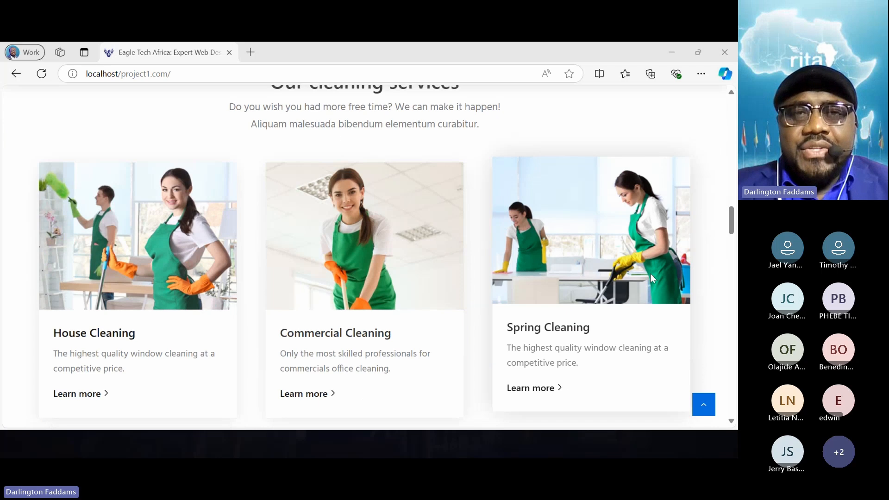
# - Check the service categories in the site's navigation, including Cloud and Data submenus, against the three cleaning service cards
pyautogui.scroll(4, 651, 277)
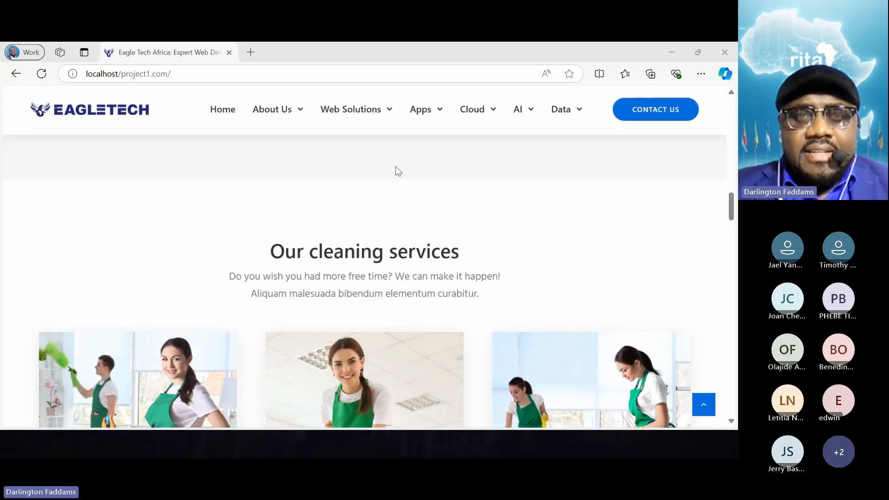
pyautogui.moveTo(360, 120)
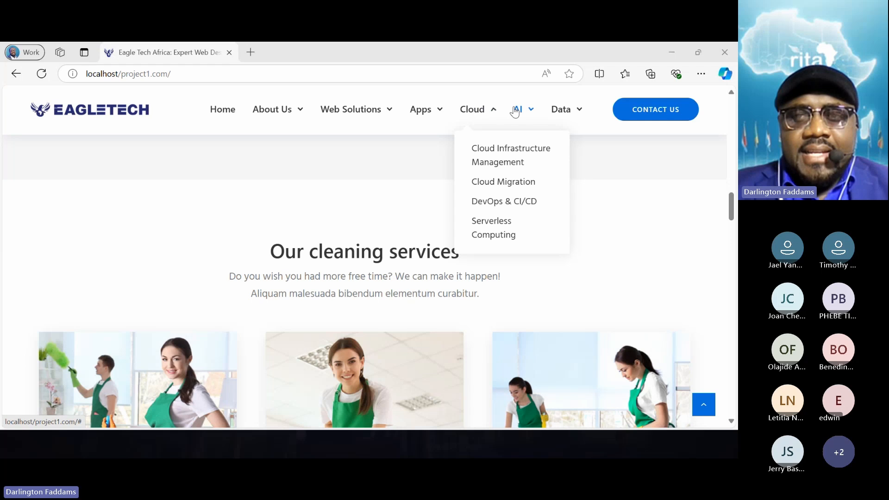
pyautogui.moveTo(560, 113)
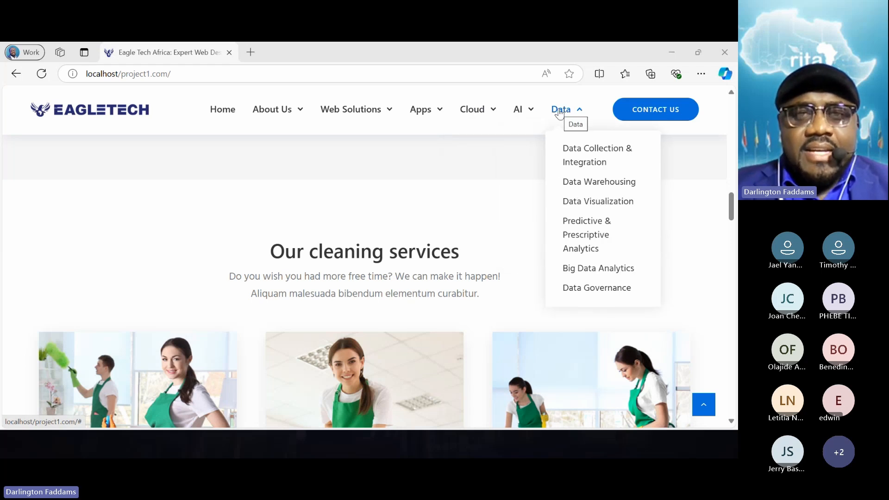
pyautogui.scroll(-6, 297, 179)
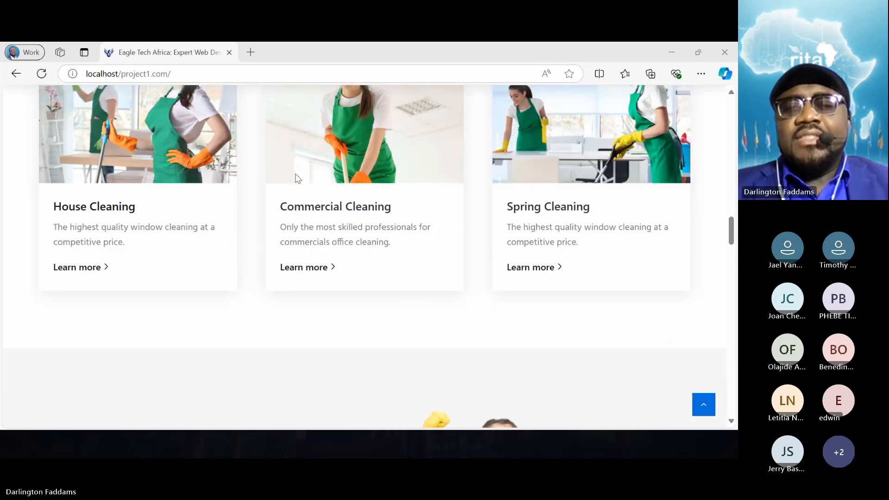
pyautogui.scroll(3, 298, 179)
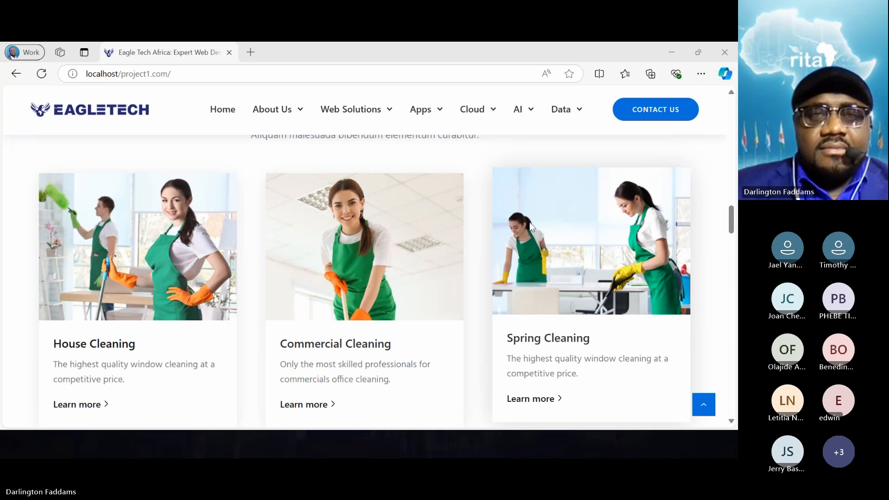
pyautogui.scroll(-1, 530, 224)
pyautogui.scroll(1, 530, 224)
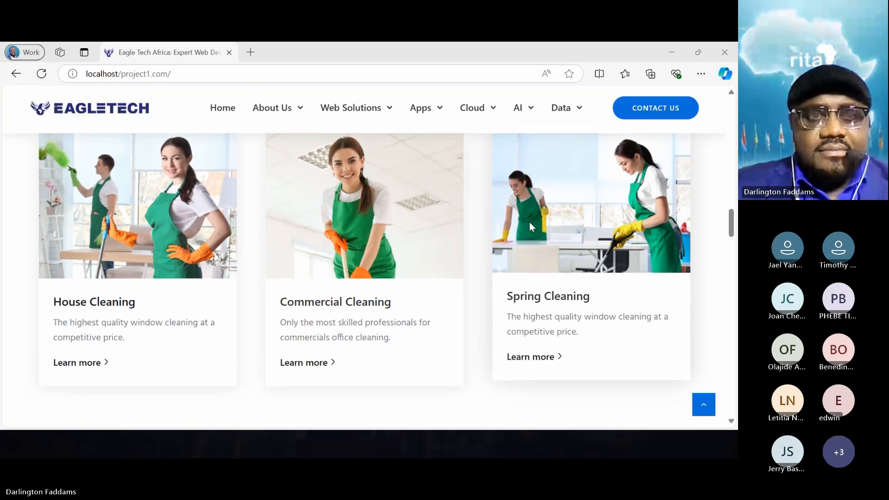
pyautogui.scroll(1, 532, 227)
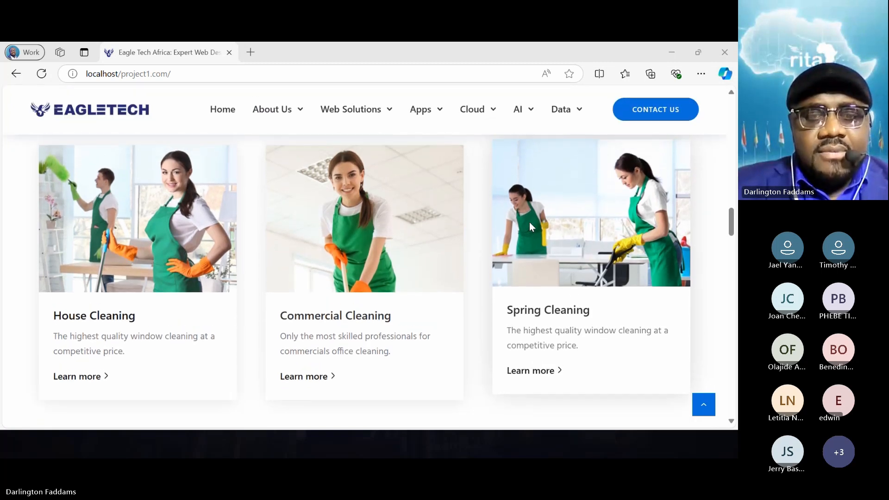
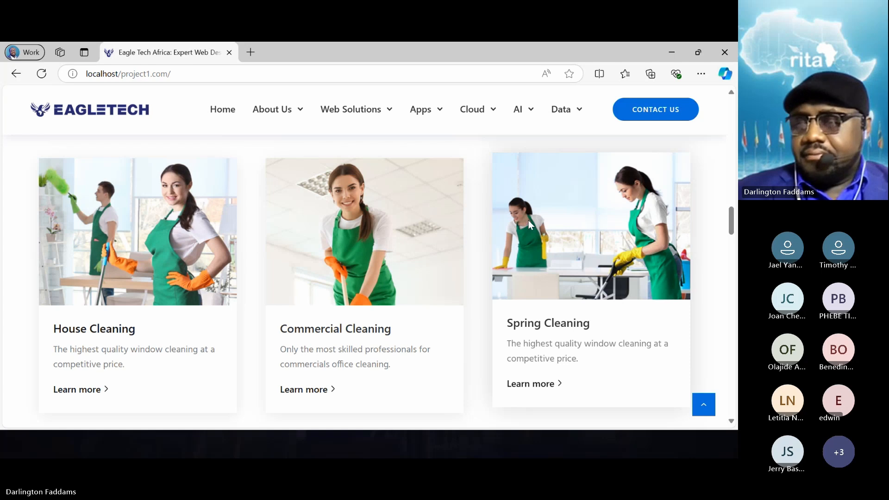
# - Review each slide of the home page's hero slider, comparing the tech-themed slide with the remaining cleaning-themed slides
pyautogui.scroll(15, 528, 201)
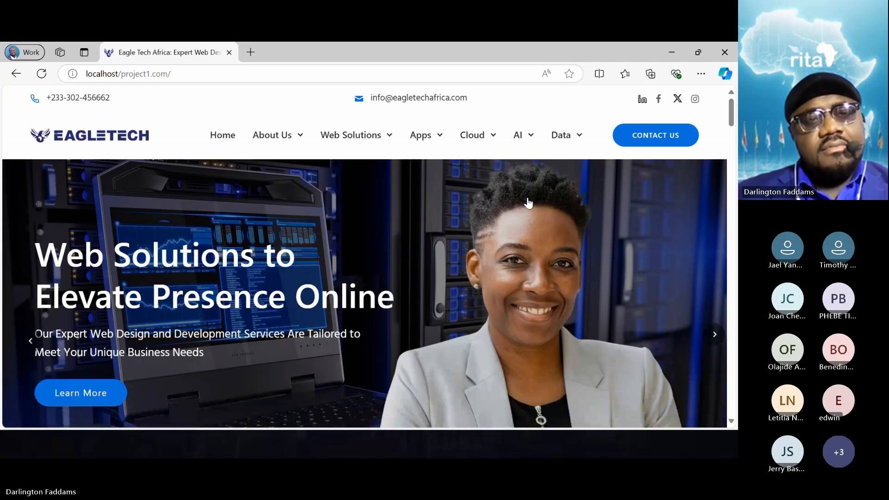
pyautogui.click(716, 333)
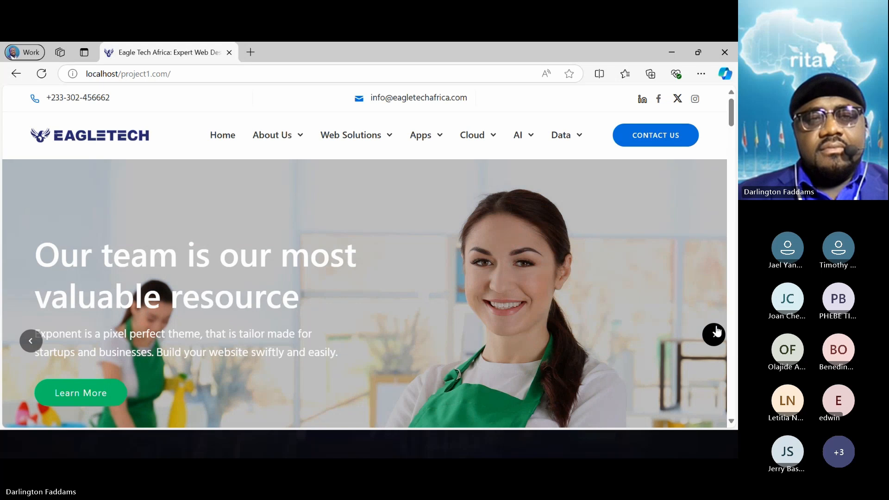
pyautogui.click(716, 332)
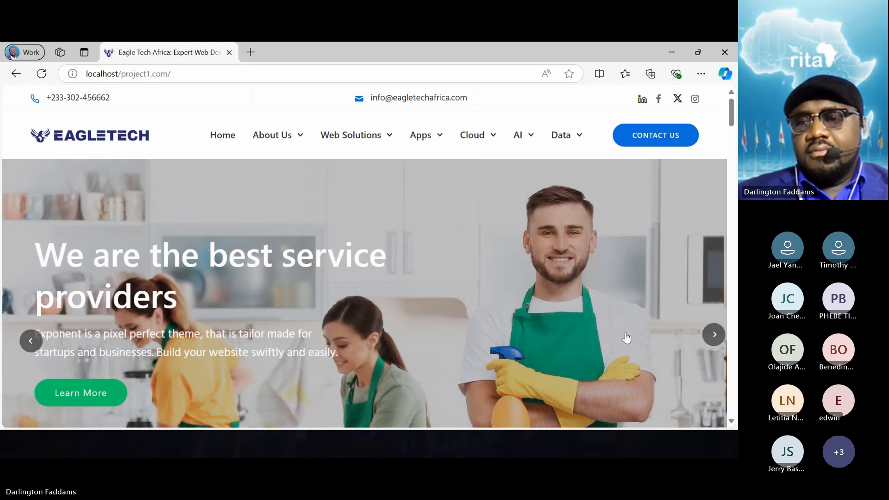
pyautogui.click(715, 334)
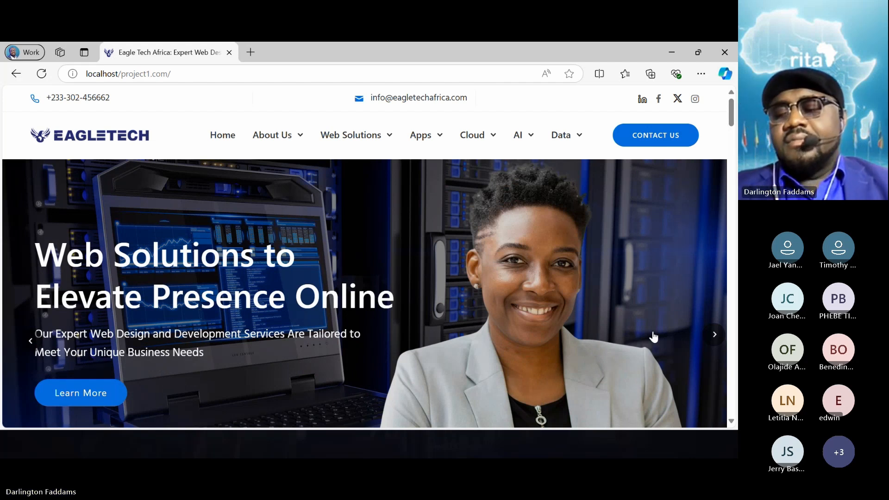
# - Examine the "Our cleaning services" section's heading, intro text and three image cards, down to the start of the "Why choose us?" section
pyautogui.scroll(-15, 653, 337)
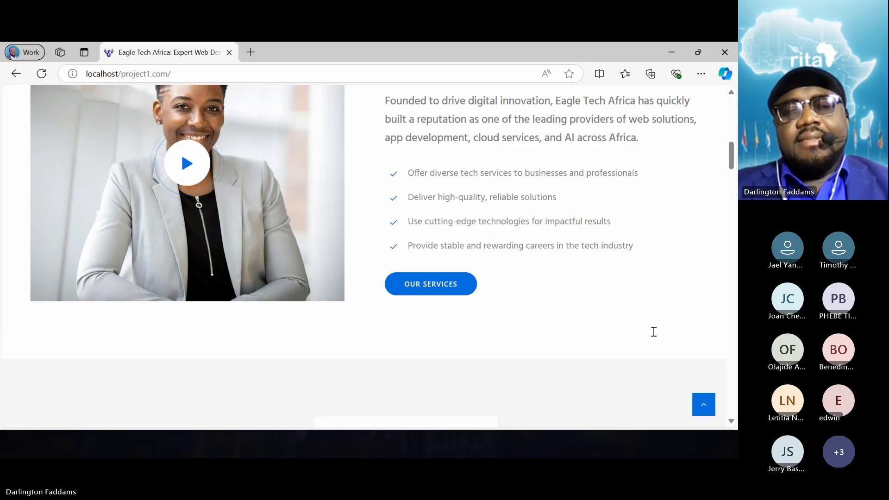
pyautogui.scroll(-12, 654, 337)
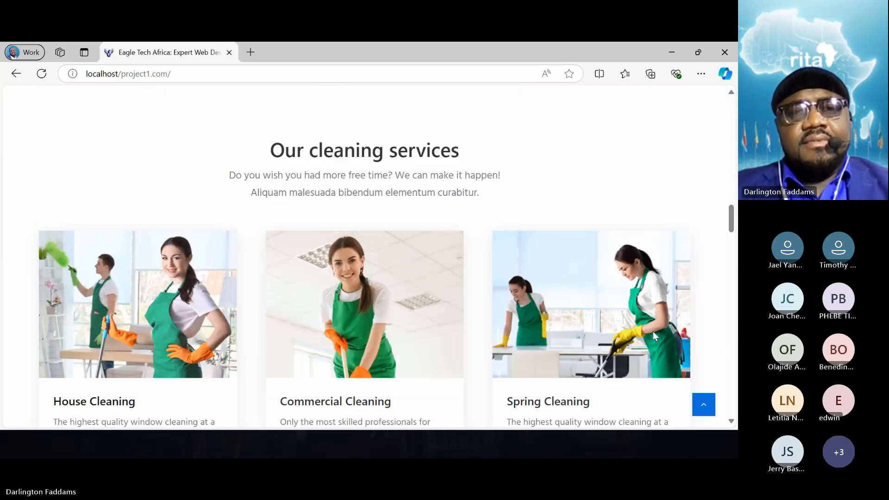
pyautogui.scroll(2, 655, 336)
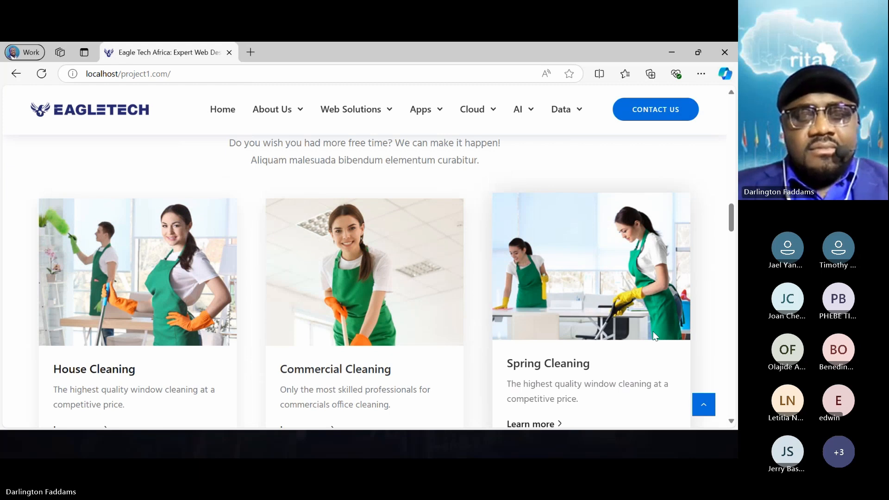
pyautogui.scroll(-2, 655, 337)
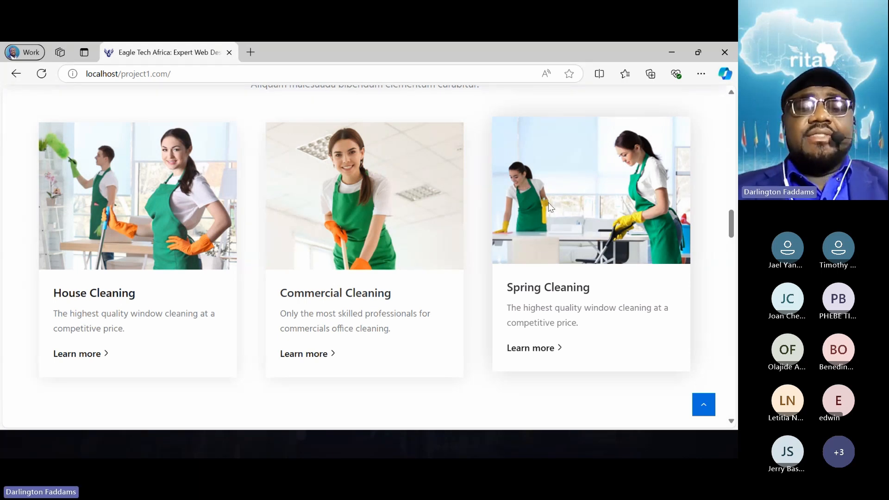
pyautogui.scroll(-2, 550, 207)
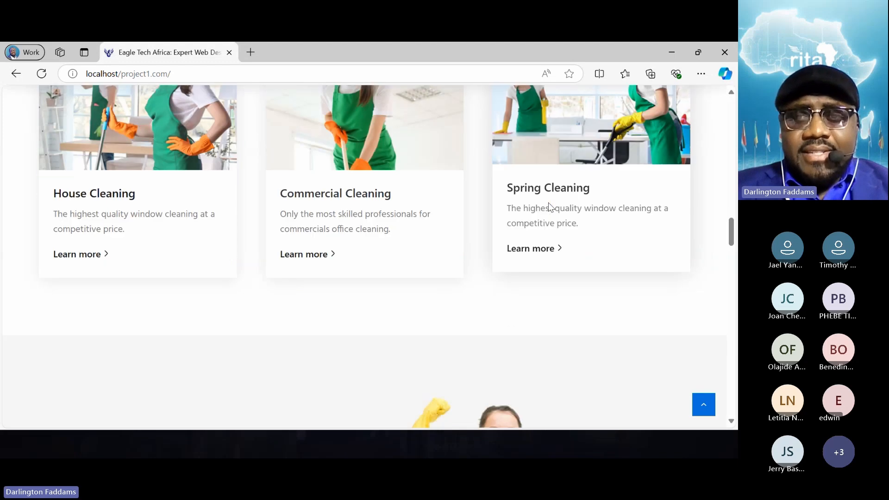
pyautogui.scroll(5, 551, 207)
pyautogui.scroll(1, 551, 207)
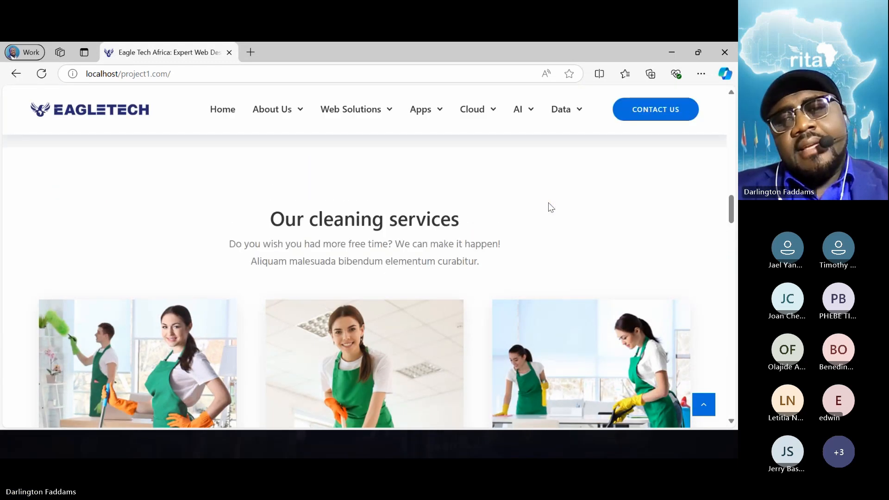
pyautogui.scroll(-3, 551, 207)
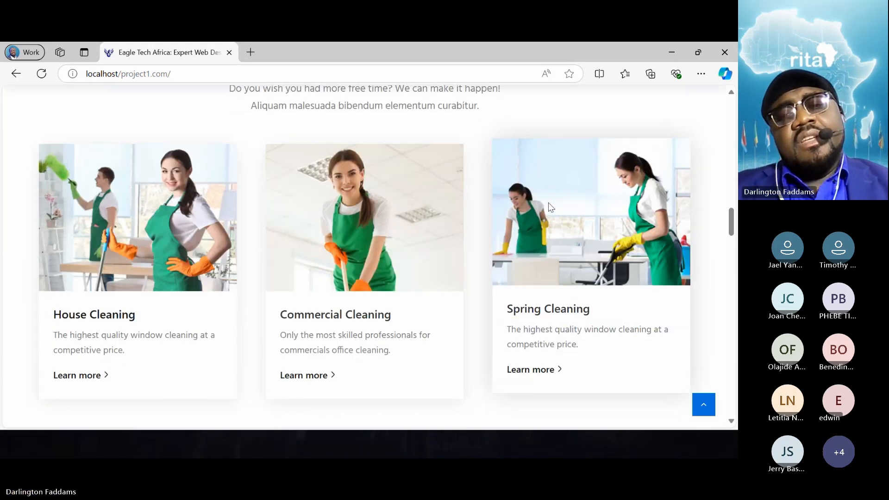
pyautogui.scroll(-3, 550, 207)
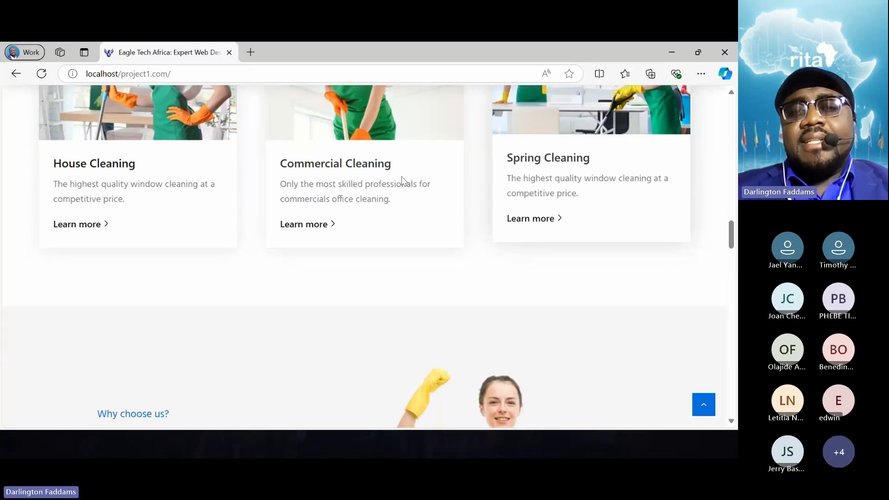
pyautogui.scroll(7, 445, 342)
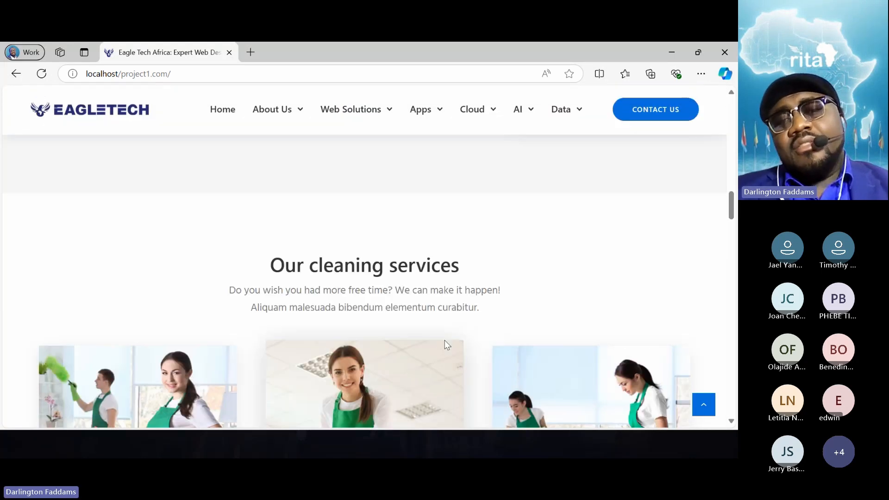
pyautogui.scroll(-4, 444, 342)
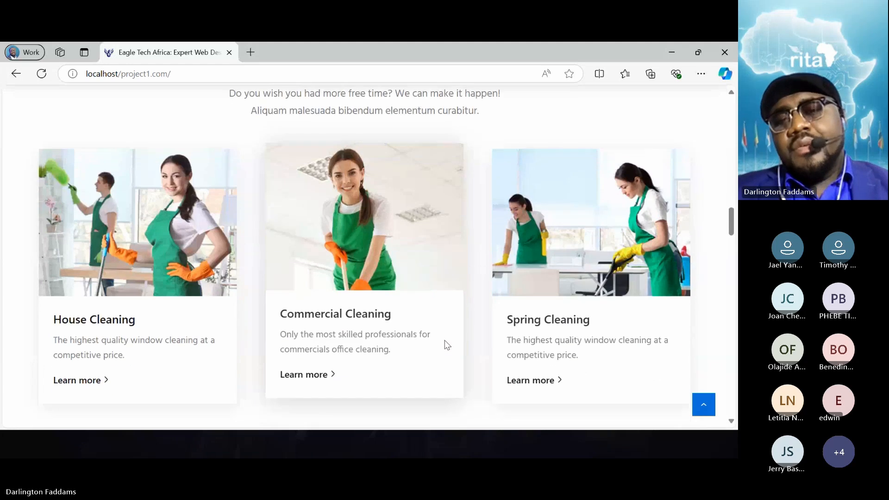
# - Compare the "Leverage Our Expertise for Your Success" cards with the layout of the three cleaning service cards below them
pyautogui.scroll(1, 445, 343)
pyautogui.scroll(-4, 444, 343)
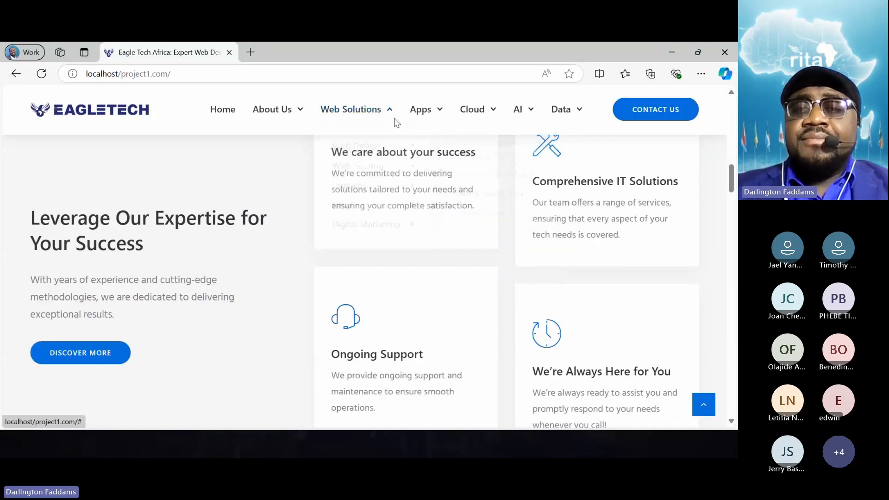
pyautogui.scroll(-5, 273, 244)
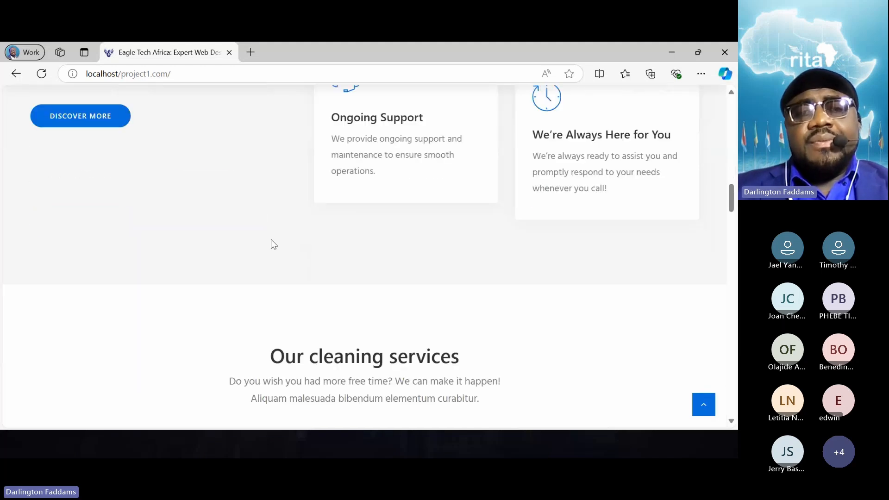
pyautogui.scroll(-10, 273, 244)
pyautogui.scroll(6, 274, 244)
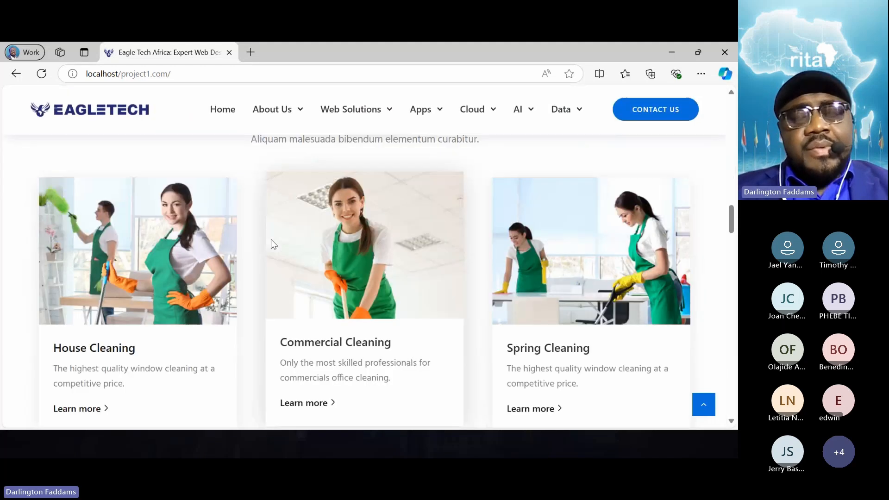
pyautogui.scroll(1, 272, 243)
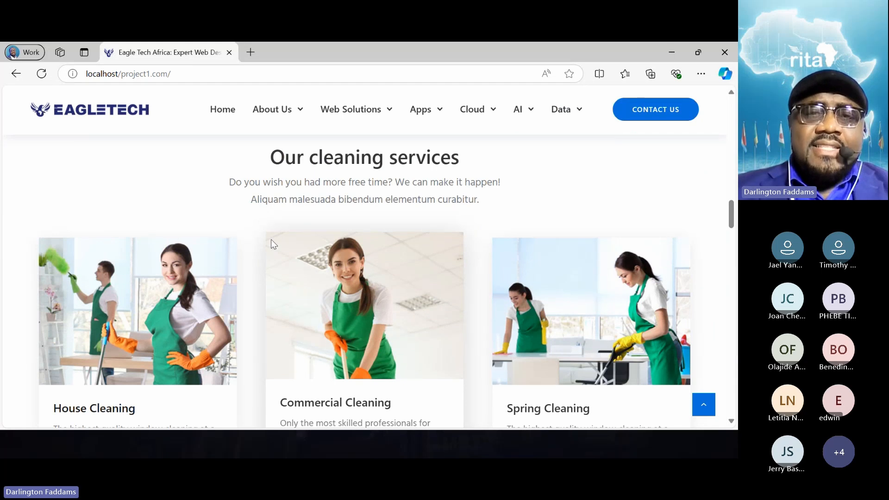
pyautogui.scroll(-2, 271, 240)
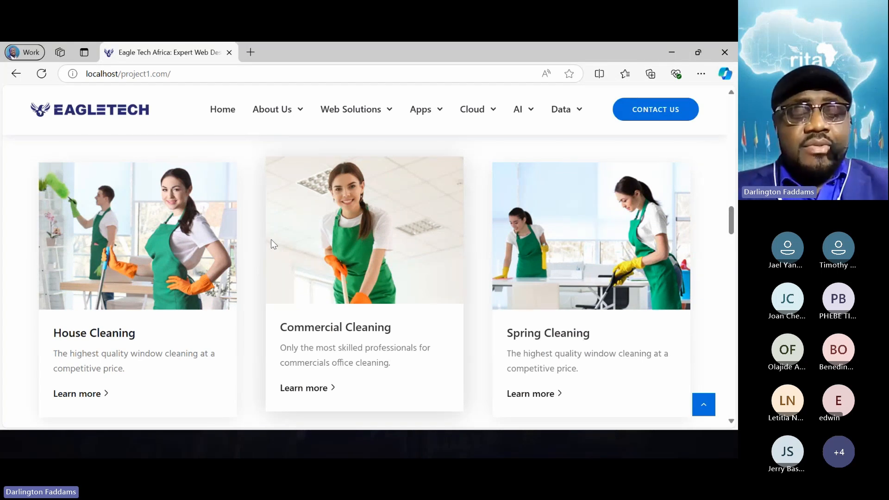
# - Switch to the ChatGPT conversation in Chrome and begin a new prompt with "I have a section that"
pyautogui.click(673, 59)
pyautogui.click(549, 60)
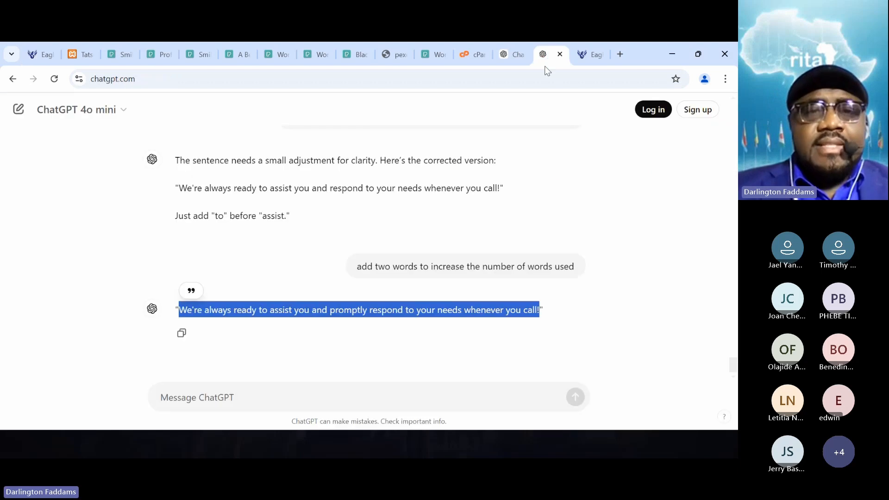
pyautogui.click(235, 407)
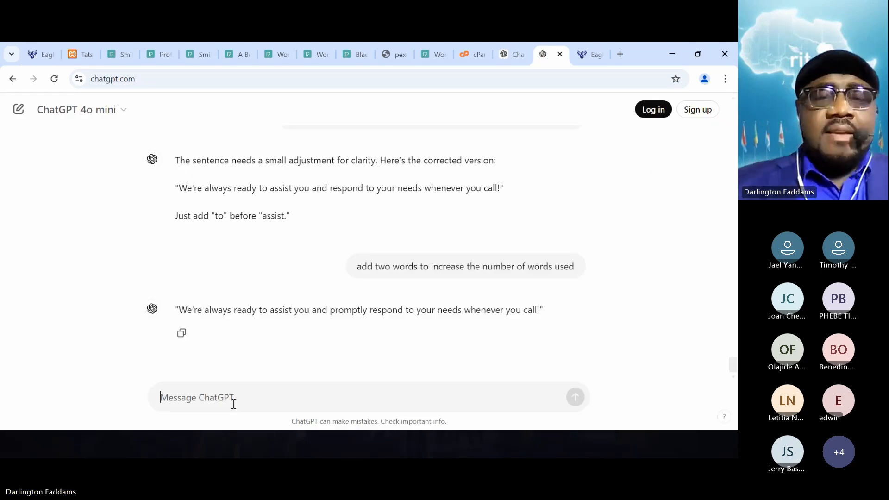
pyautogui.write('i HAVE')
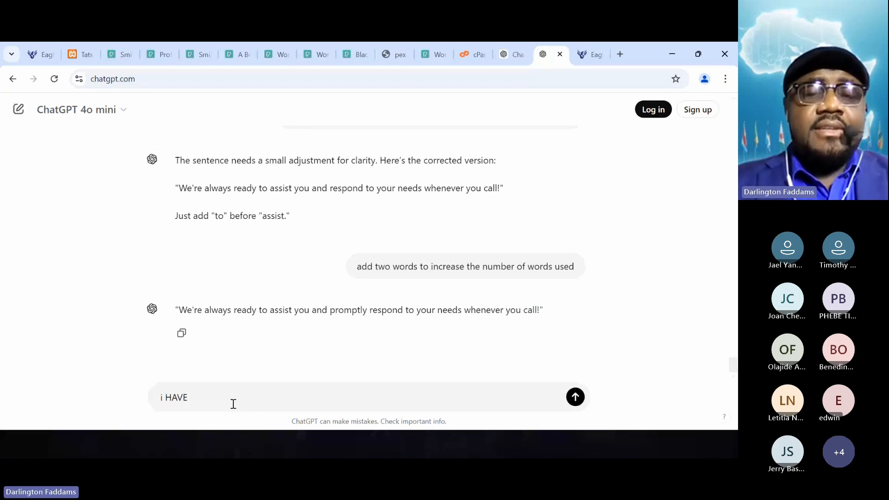
pyautogui.press('BackSpace')
pyautogui.press('BackSpace')
pyautogui.press('BackSpace')
pyautogui.press('BackSpace')
pyautogui.press('BackSpace')
pyautogui.press('BackSpace')
pyautogui.press('BackSpace')
pyautogui.write('I have ')
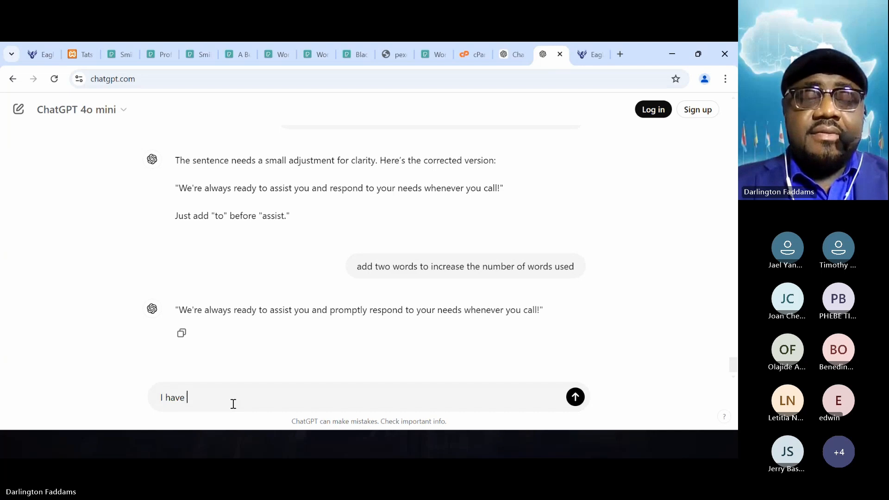
pyautogui.write('a section that')
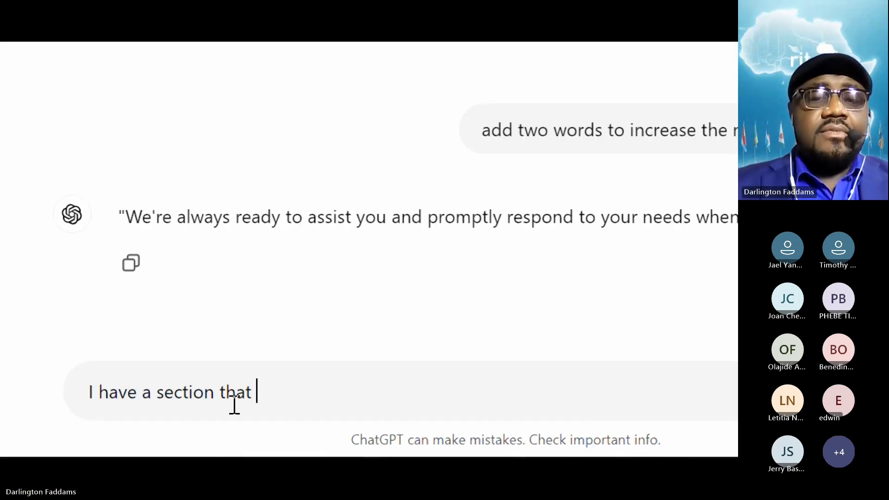
pyautogui.write(' contain')
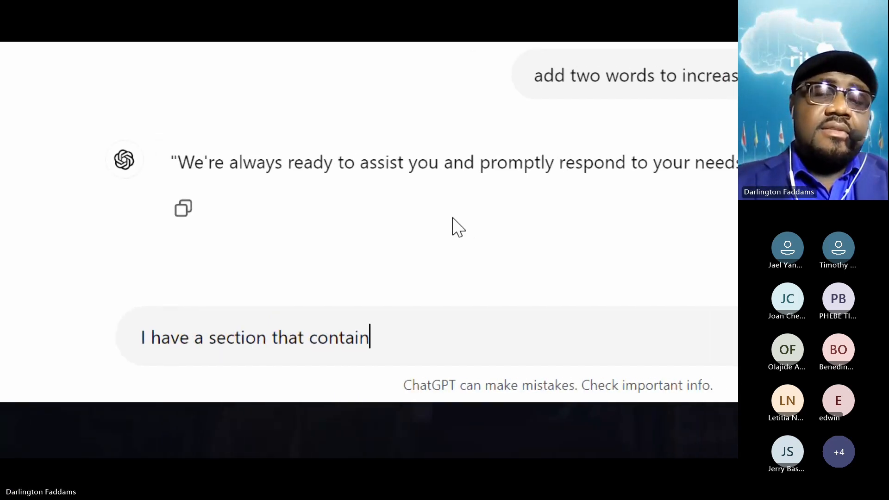
# - Continue the ChatGPT prompt by describing the section's layout as "is made up of 3 columns"
pyautogui.press('BackSpace')
pyautogui.press('BackSpace')
pyautogui.press('BackSpace')
pyautogui.press('BackSpace')
pyautogui.press('BackSpace')
pyautogui.press('BackSpace')
pyautogui.press('BackSpace')
pyautogui.write('is ')
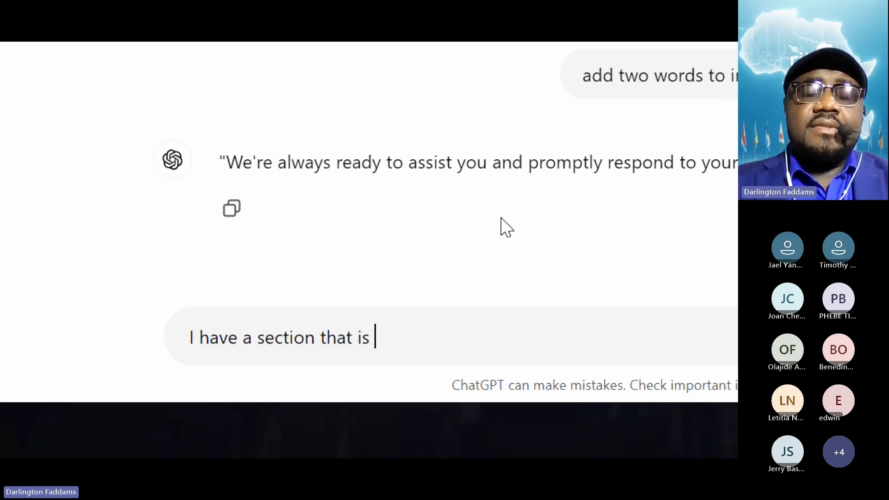
pyautogui.write('made of')
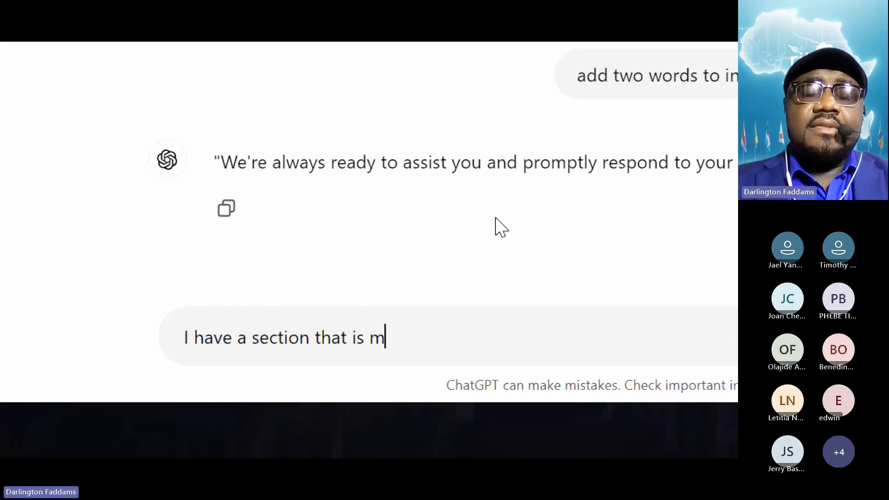
pyautogui.press('BackSpace')
pyautogui.press('BackSpace')
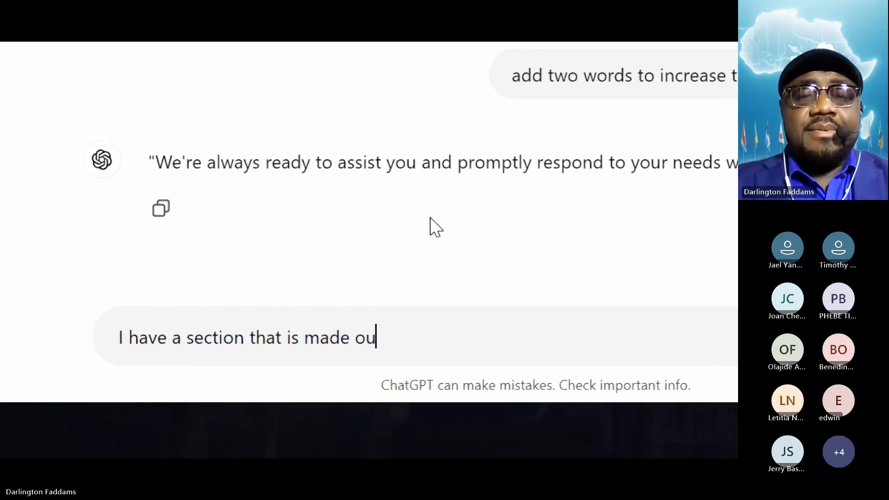
pyautogui.write('up of 3 columns')
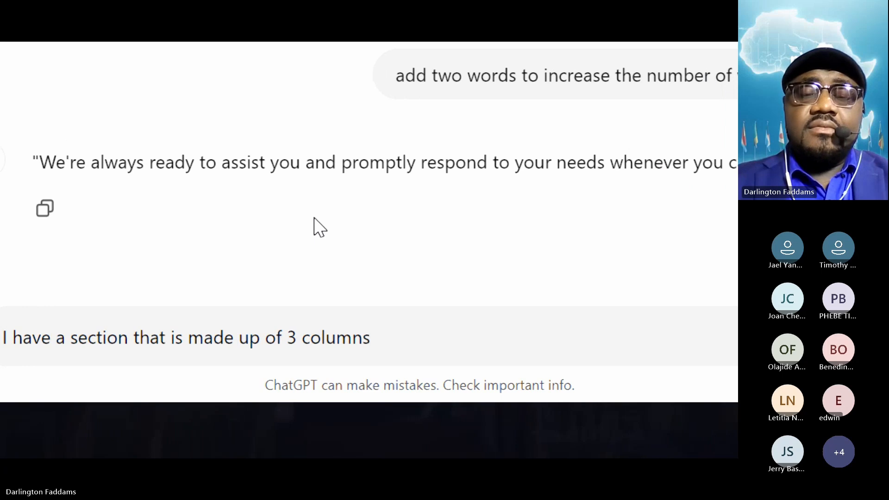
pyautogui.write(' with')
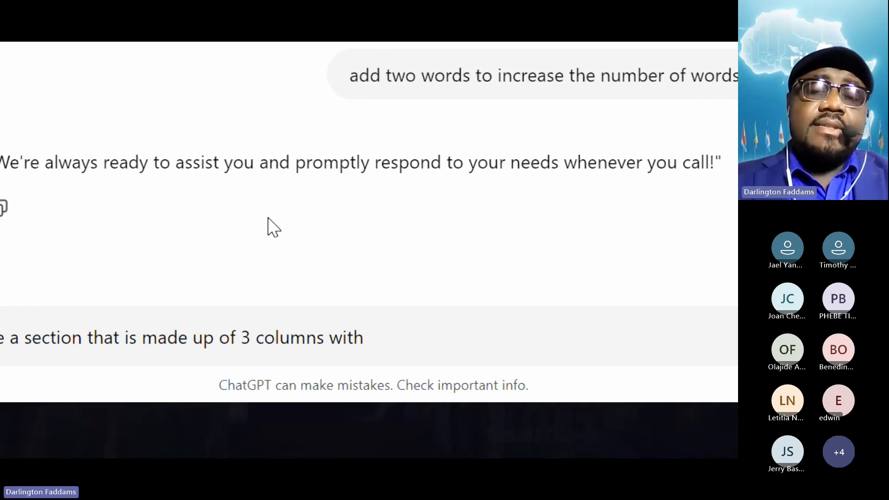
# - Extend the ChatGPT prompt's description of the 3 columns with ", each with an image"
pyautogui.press('BackSpace')
pyautogui.press('BackSpace')
pyautogui.press('BackSpace')
pyautogui.press('BackSpace')
pyautogui.press('BackSpace')
pyautogui.write(', ')
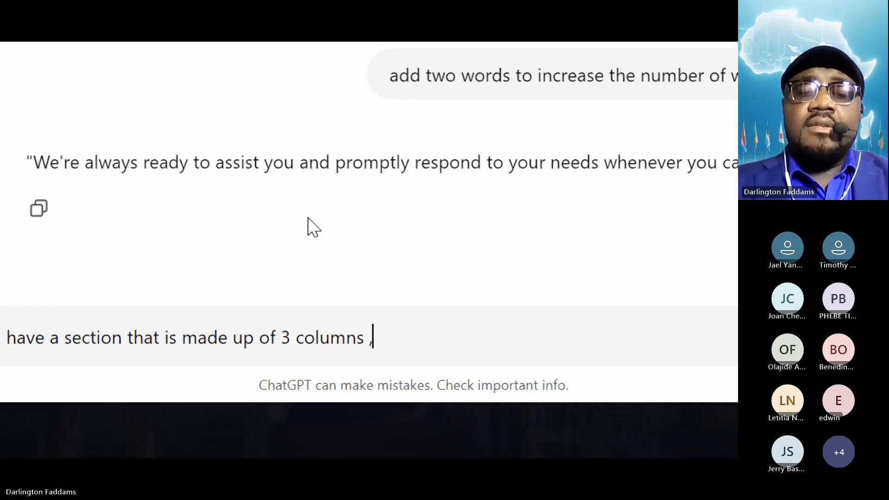
pyautogui.write('each with an ')
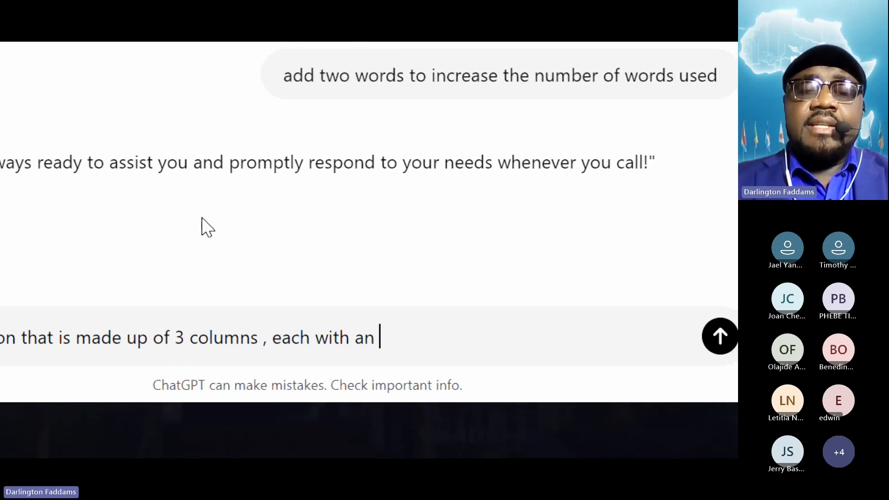
pyautogui.write('image')
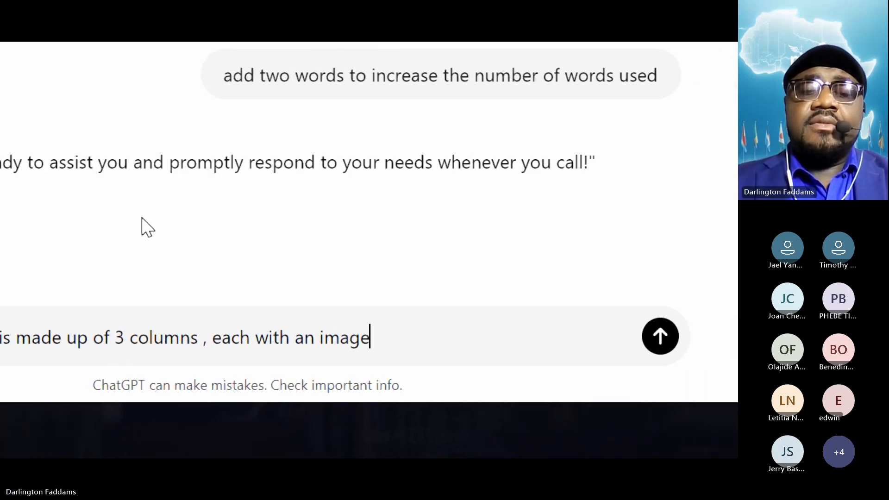
pyautogui.write(', a d')
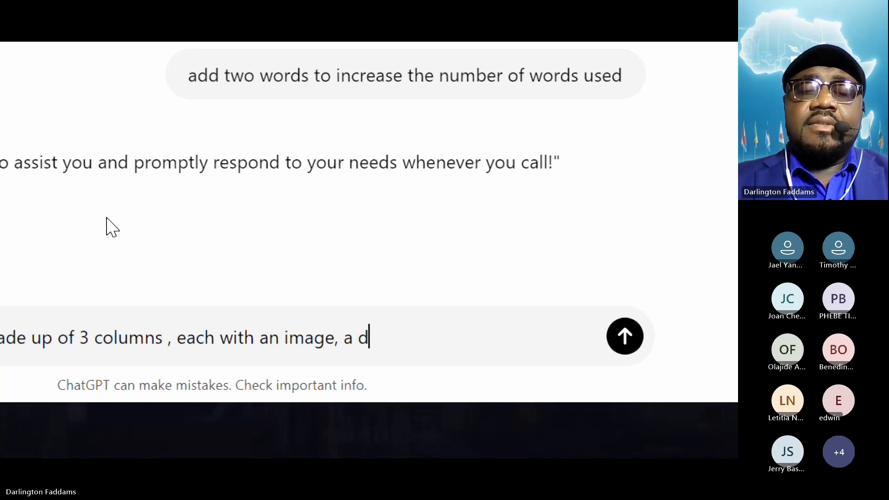
pyautogui.write('eadign, d')
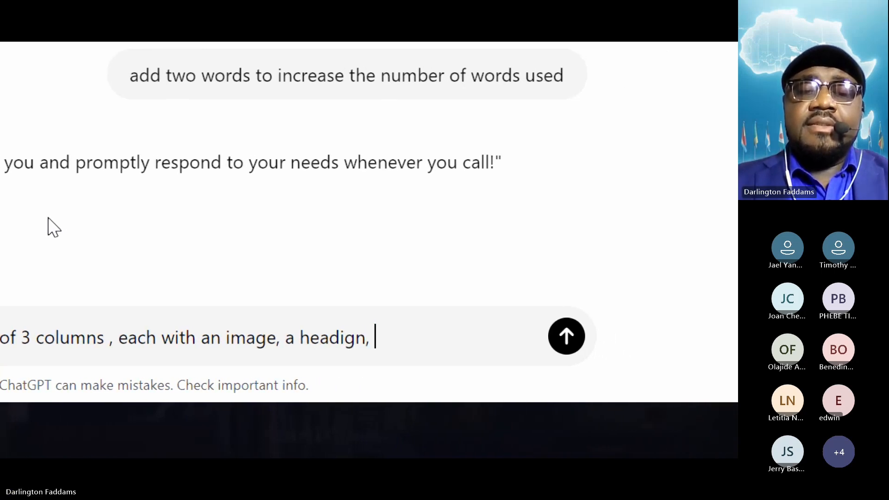
# - Complete the list of column elements in the prompt with ", a heading, description and a button"
pyautogui.press('BackSpace')
pyautogui.press('BackSpace')
pyautogui.press('BackSpace')
pyautogui.press('BackSpace')
pyautogui.press('BackSpace')
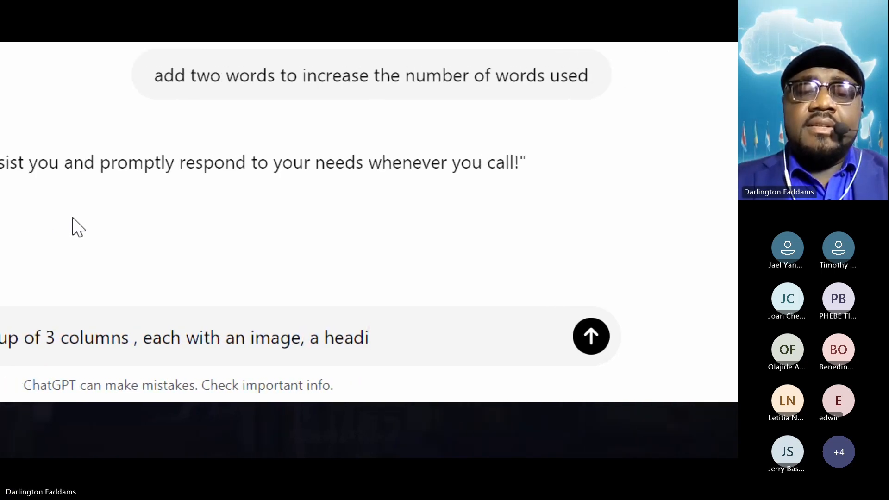
pyautogui.write('ng, desc')
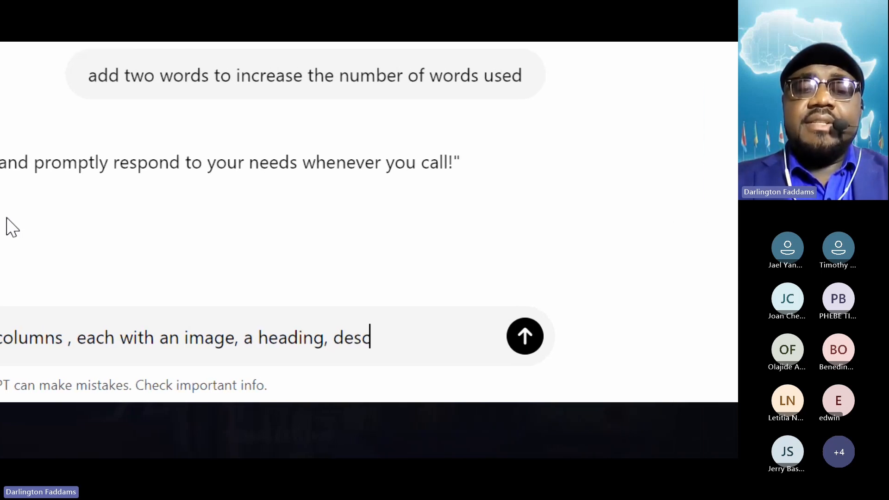
pyautogui.write('ription and ')
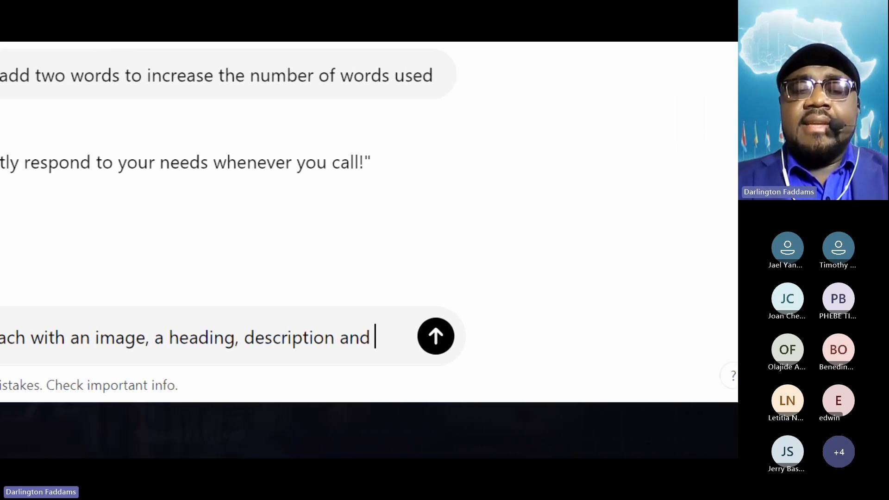
pyautogui.write('a button')
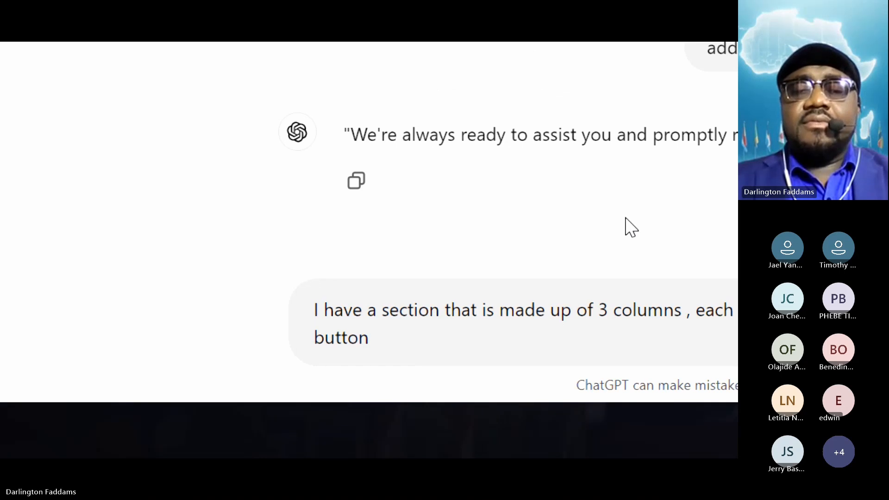
pyautogui.write('. ')
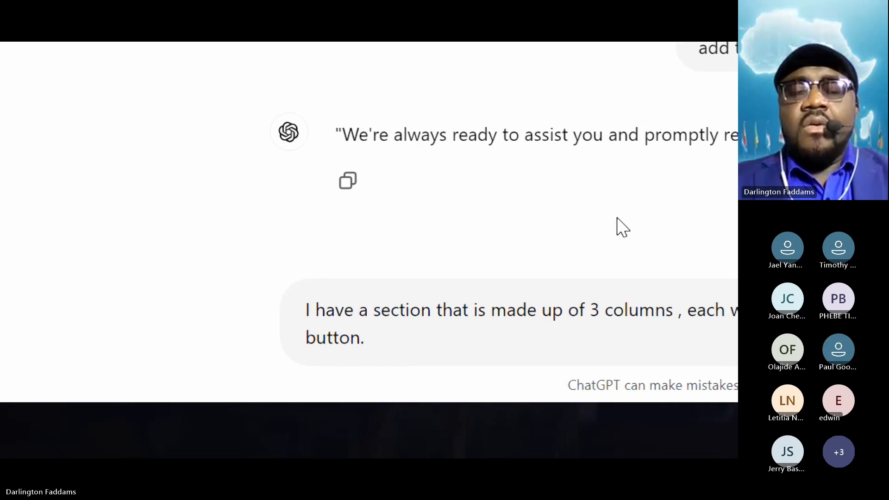
pyautogui.write('what ')
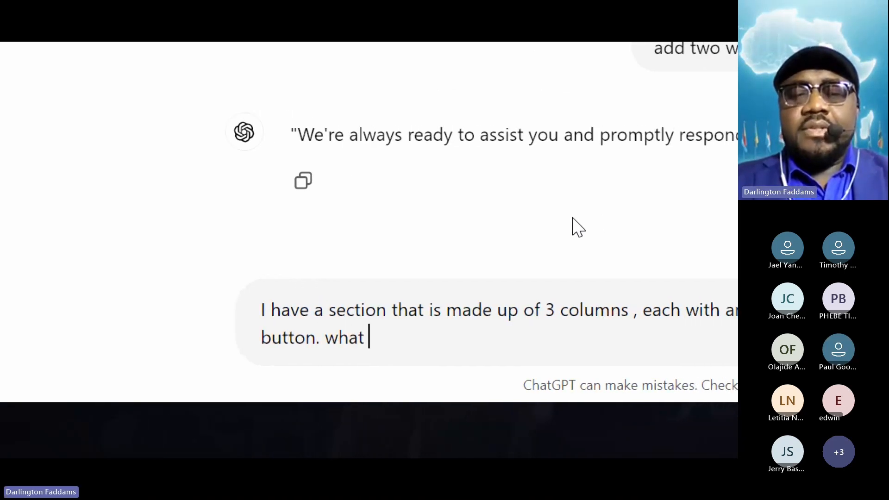
pyautogui.write('do you think i can')
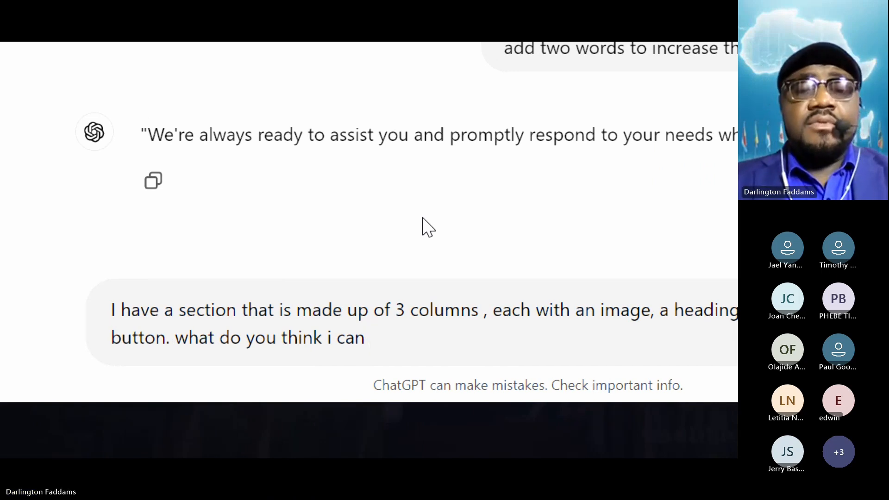
# - Add the question "what do you think i can use that section for" to the prompt
pyautogui.write('use that ')
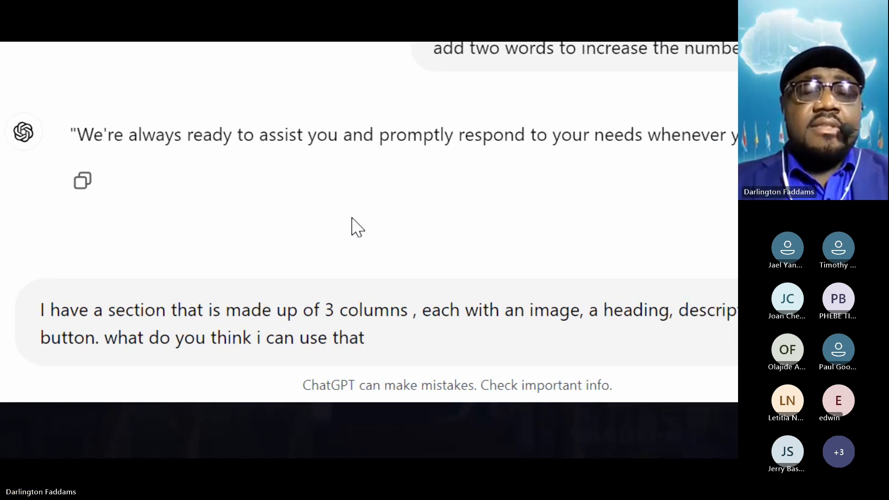
pyautogui.write('section for ')
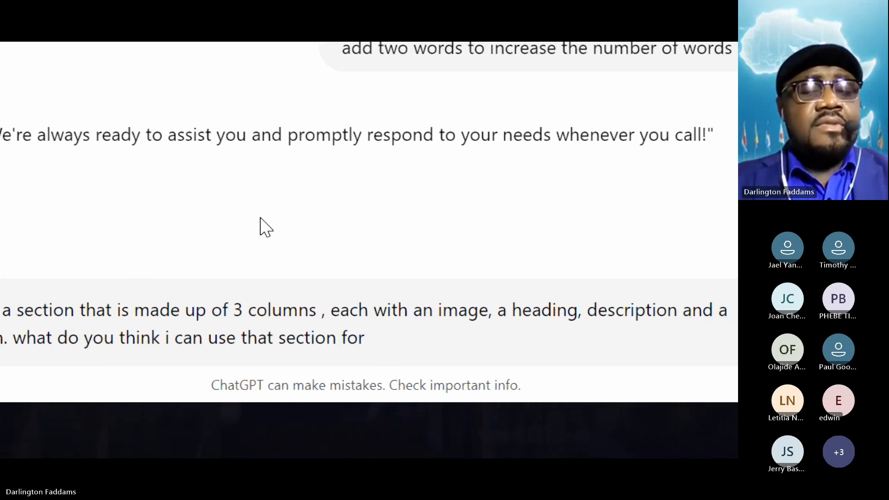
pyautogui.write('in related tot he ')
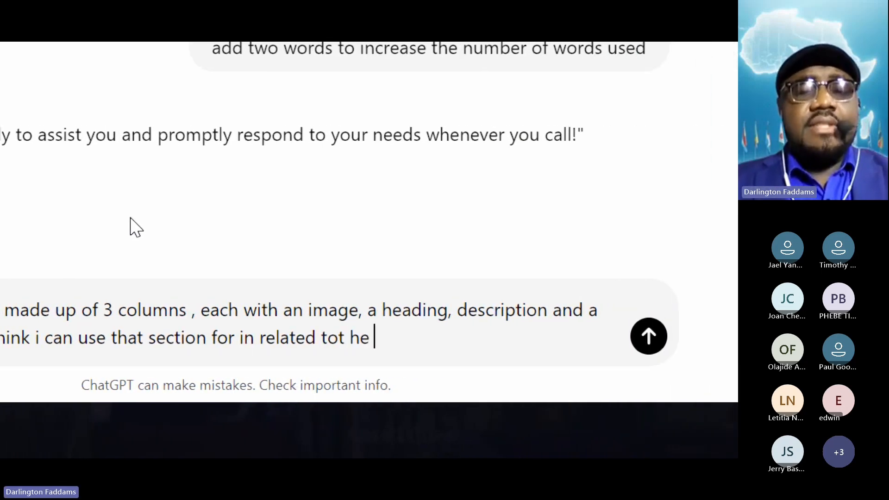
pyautogui.write('ser')
# - Finish the question with "in related to the services of Eagle Tech Africa?" and submit the prompt
pyautogui.press('BackSpace')
pyautogui.press('BackSpace')
pyautogui.press('BackSpace')
pyautogui.press('BackSpace')
pyautogui.press('BackSpace')
pyautogui.press('BackSpace')
pyautogui.write('t')
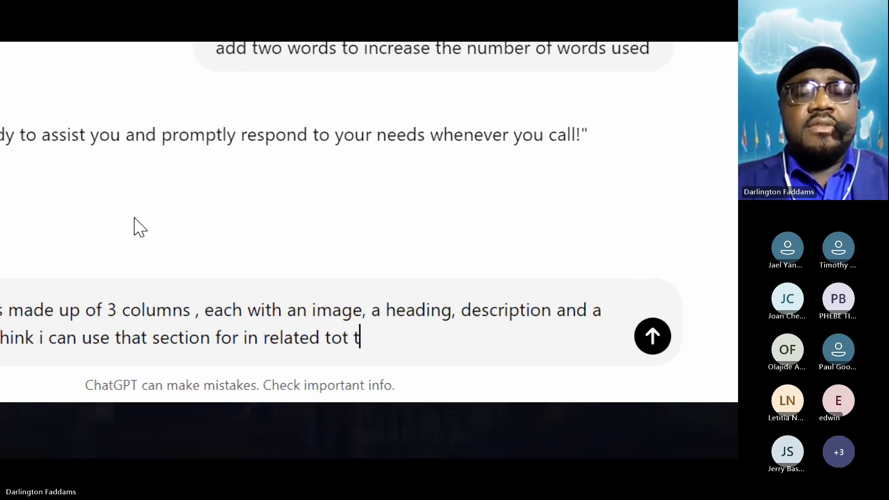
pyautogui.press('BackSpace')
pyautogui.write('he service')
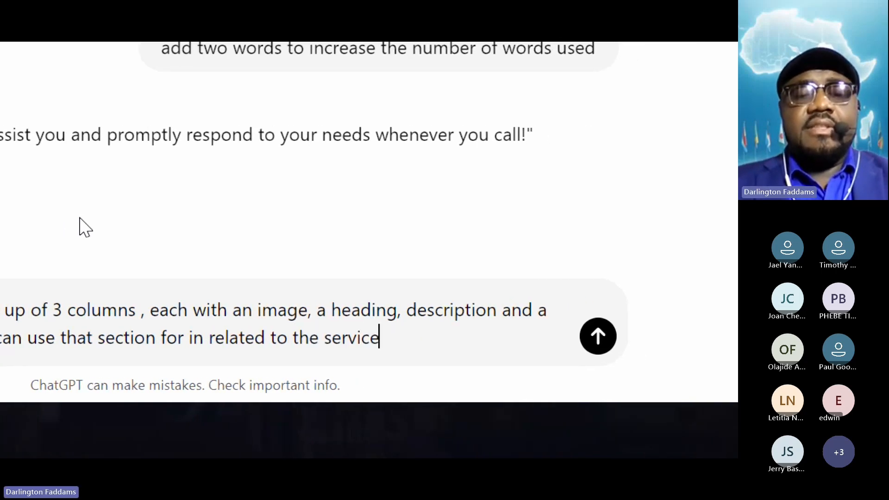
pyautogui.write('s of Eagle Tech Africa?')
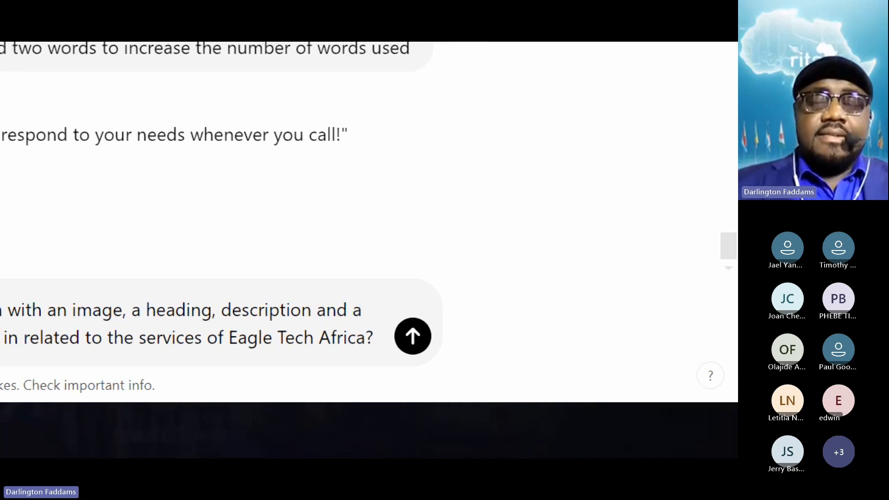
pyautogui.press('Return')
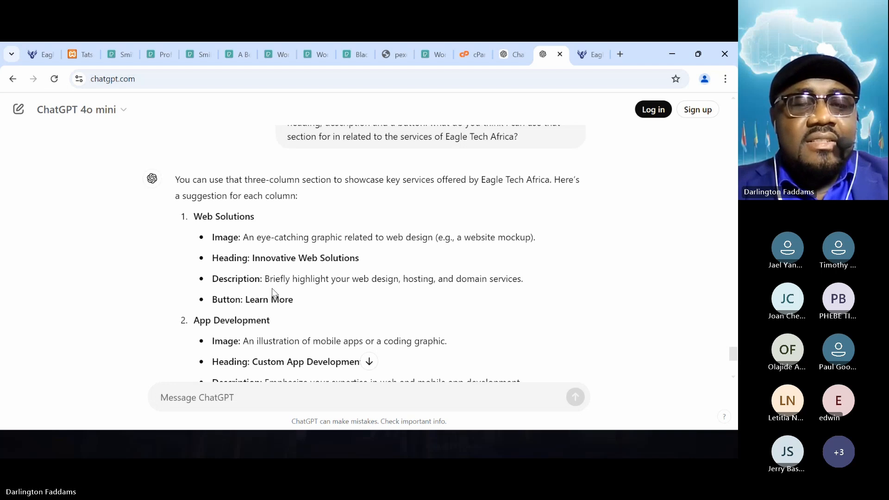
# - Read ChatGPT's suggested image, heading, description and button for each of the three columns
pyautogui.scroll(-3, 300, 303)
pyautogui.doubleClick(299, 299)
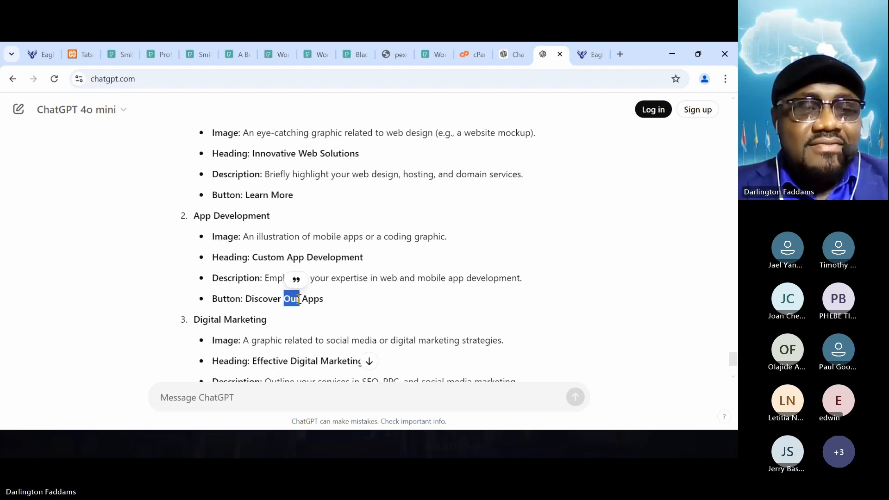
pyautogui.scroll(-3, 297, 297)
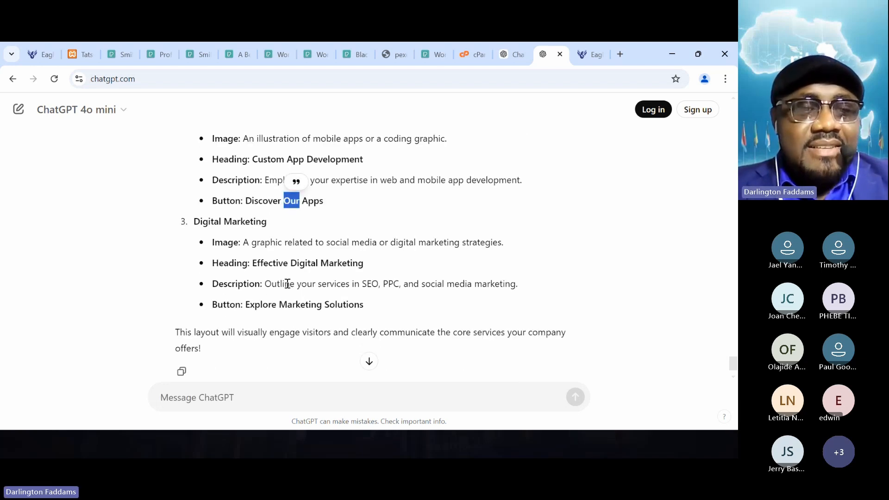
pyautogui.scroll(1, 288, 283)
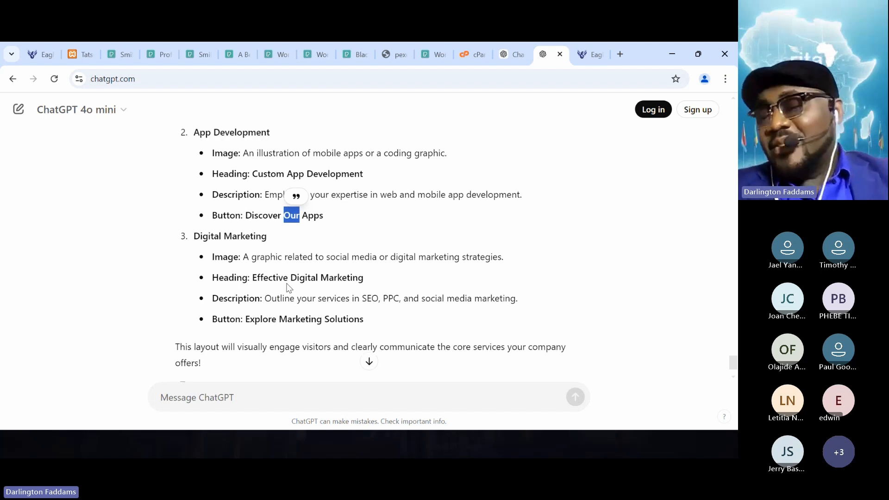
pyautogui.scroll(3, 289, 288)
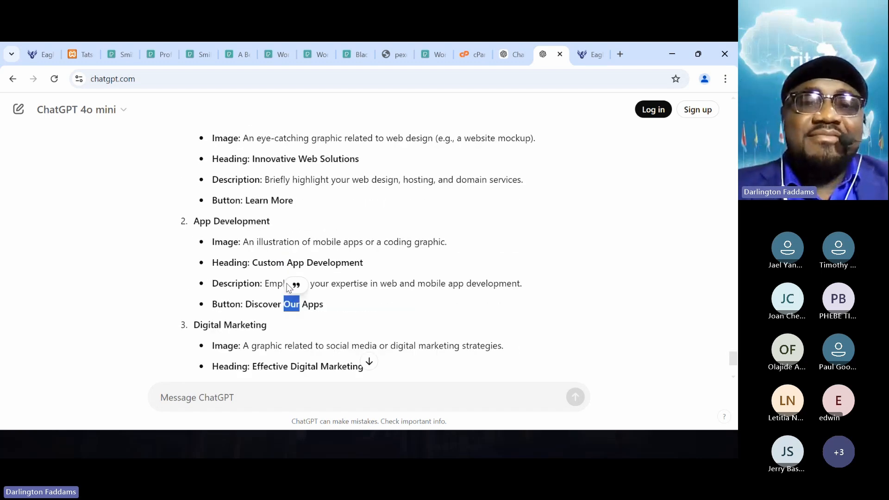
pyautogui.scroll(2, 288, 285)
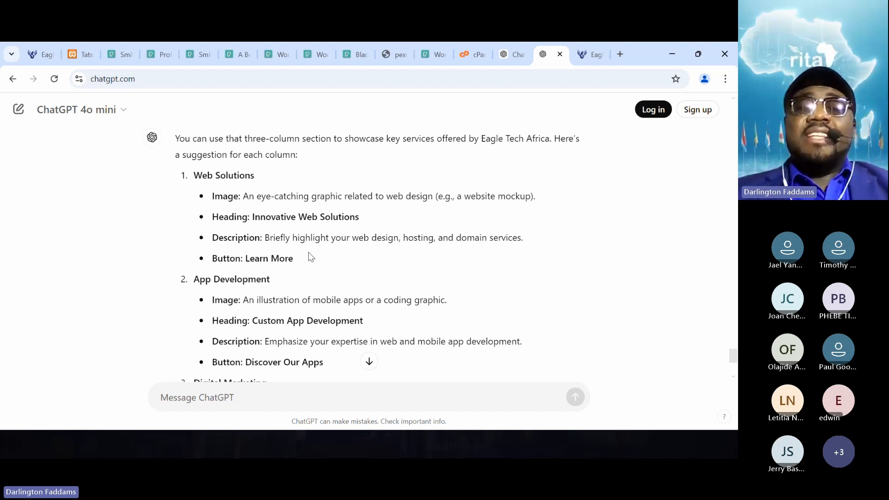
pyautogui.scroll(-1, 310, 257)
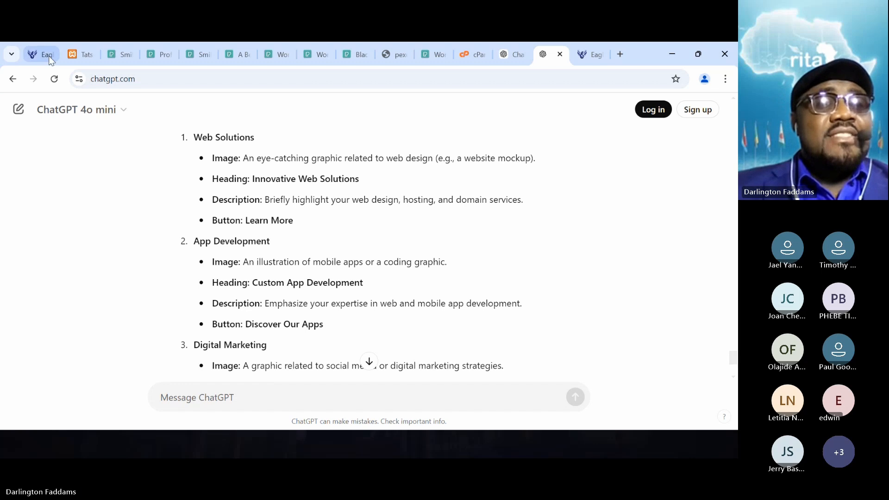
# - Check the three cleaning service cards on the localhost home page against the suggested column content, and return to the ChatGPT reply
pyautogui.click(34, 55)
pyautogui.scroll(-10, 218, 356)
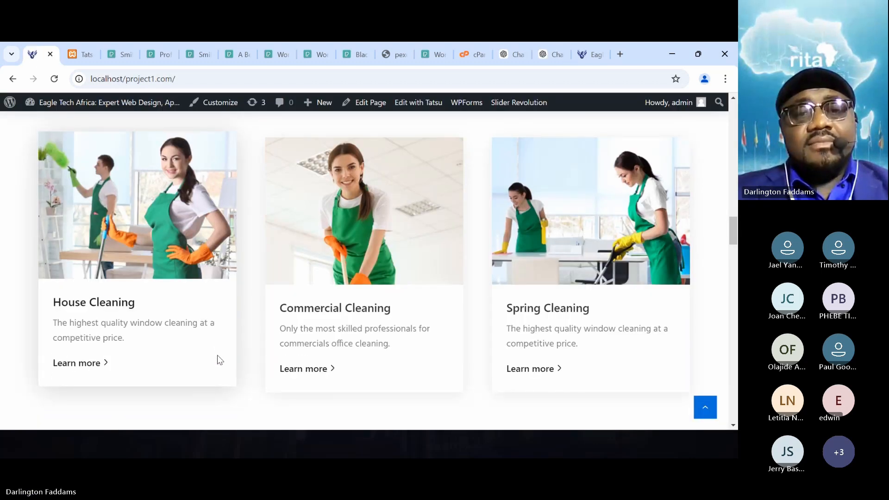
pyautogui.scroll(3, 219, 359)
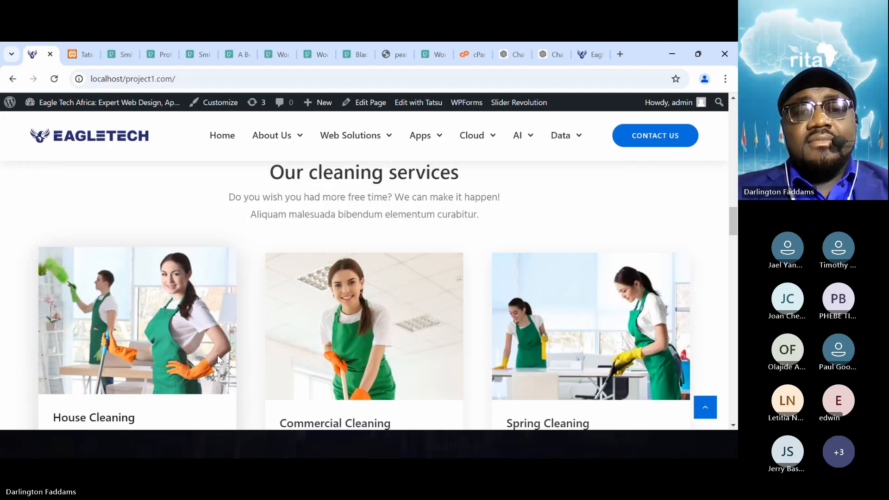
pyautogui.scroll(-2, 218, 355)
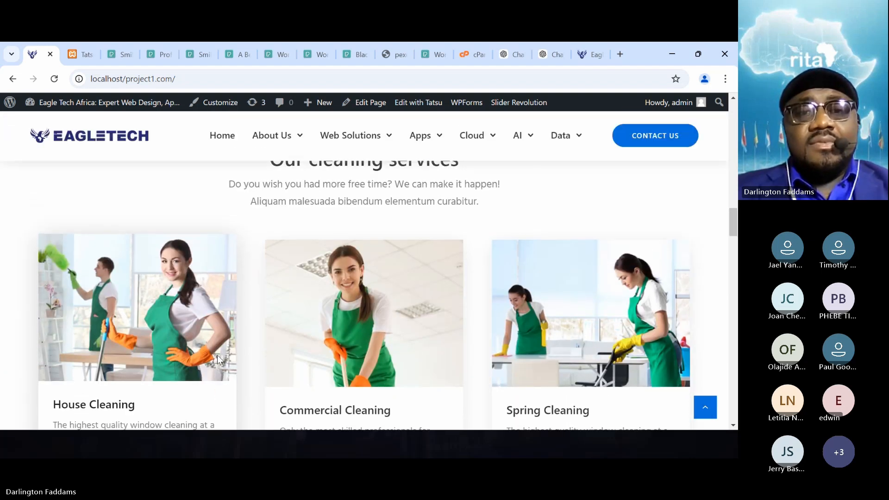
pyautogui.scroll(1, 217, 355)
pyautogui.scroll(-3, 219, 359)
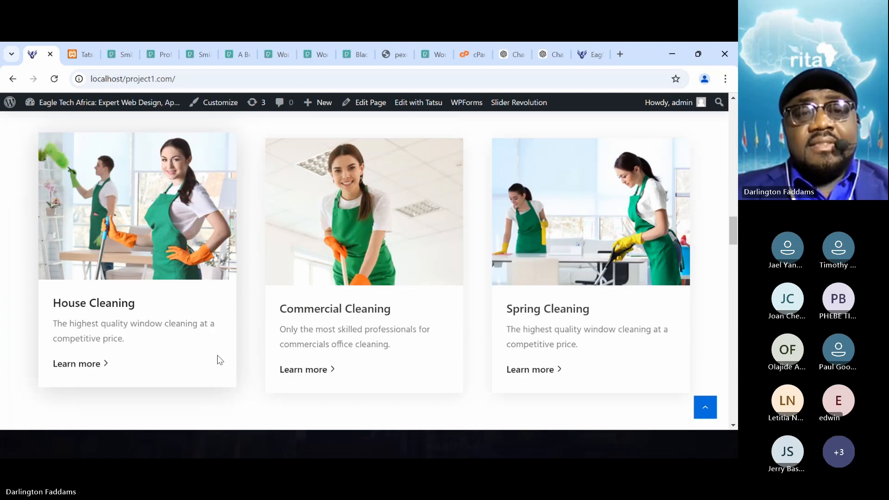
pyautogui.scroll(1, 220, 360)
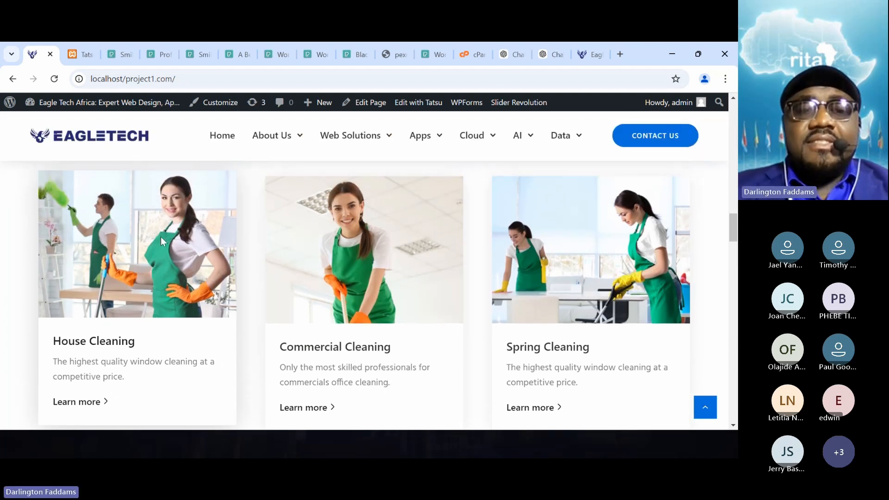
pyautogui.scroll(3, 231, 279)
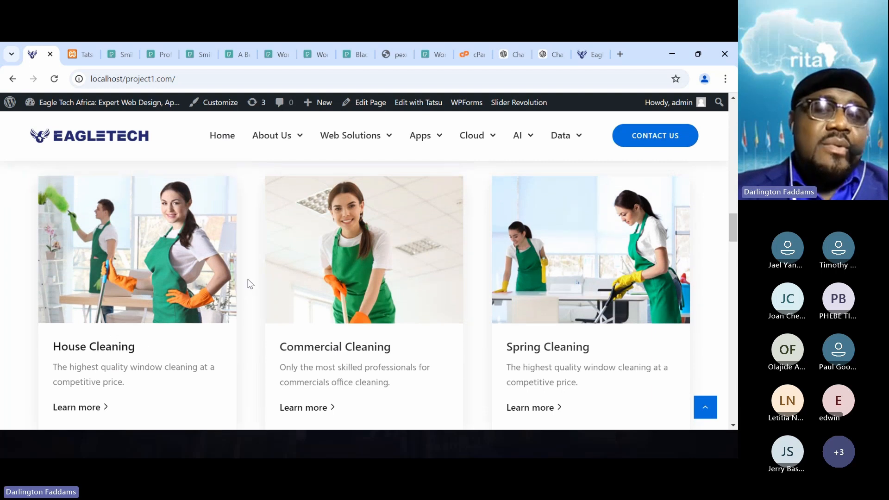
pyautogui.scroll(-3, 242, 299)
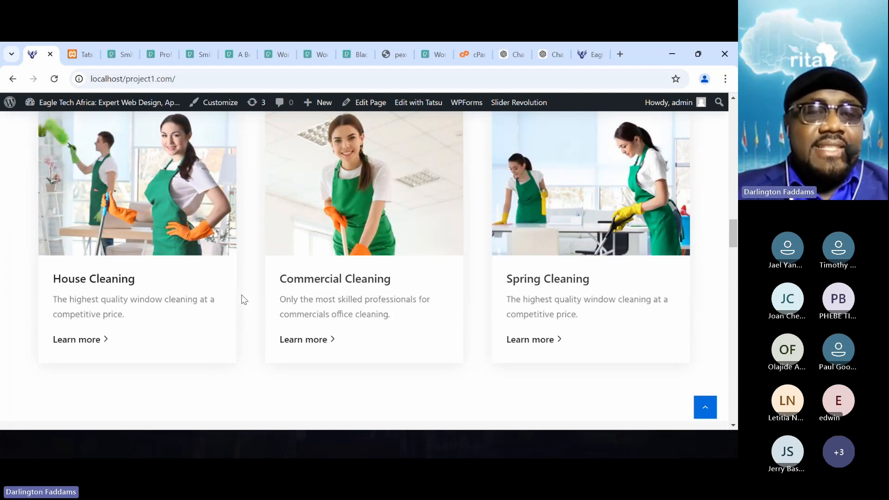
pyautogui.scroll(1, 244, 299)
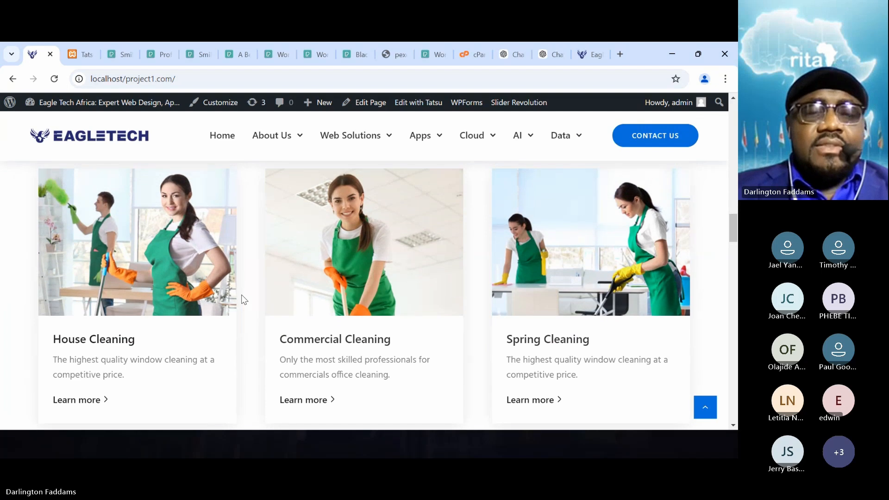
pyautogui.click(548, 53)
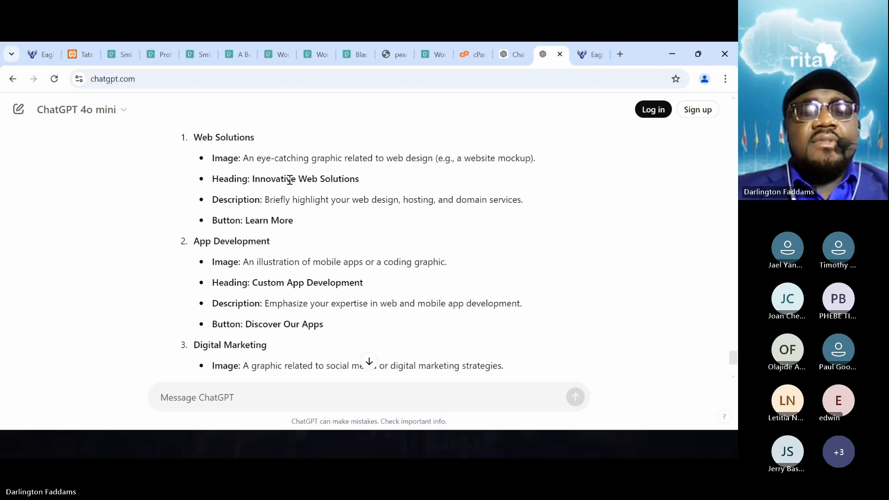
# - Replace the House Cleaning card's heading with "Innovative Web Solutions" copied from ChatGPT's reply, keeping the h5 tags
pyautogui.moveTo(250, 179); pyautogui.dragTo(359, 181)
pyautogui.hotkey('ctrl', 'c')
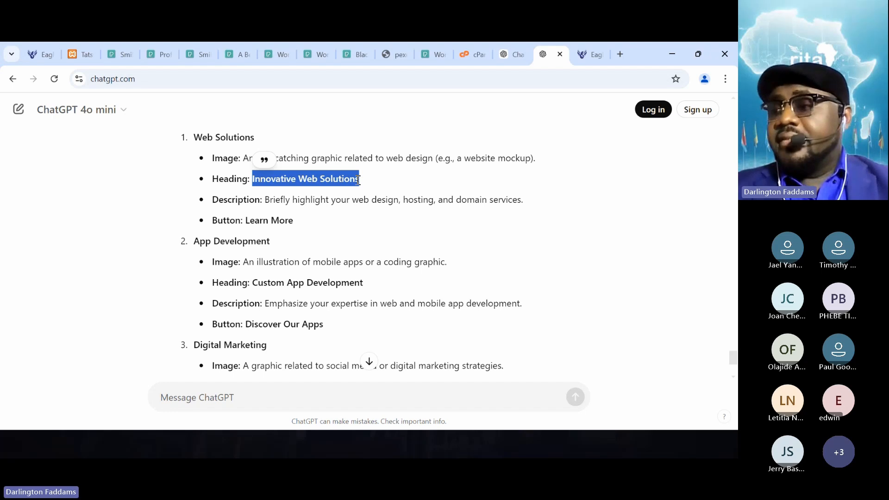
pyautogui.click(74, 54)
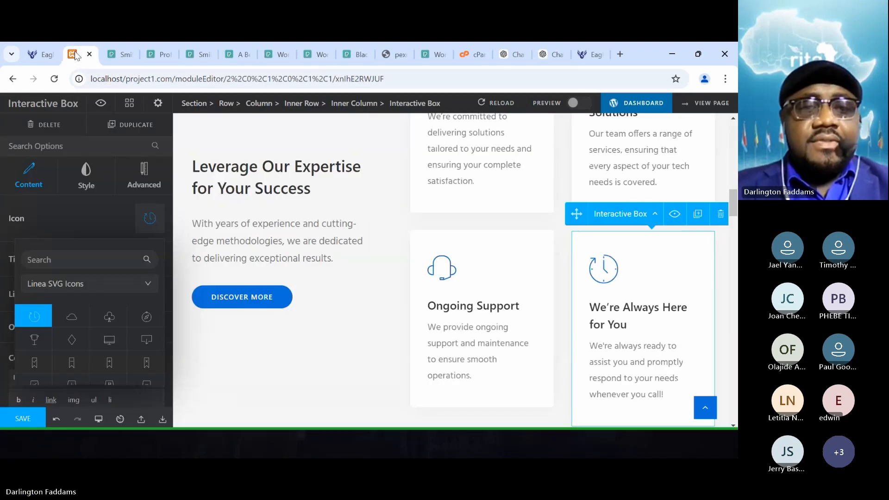
pyautogui.scroll(-10, 276, 272)
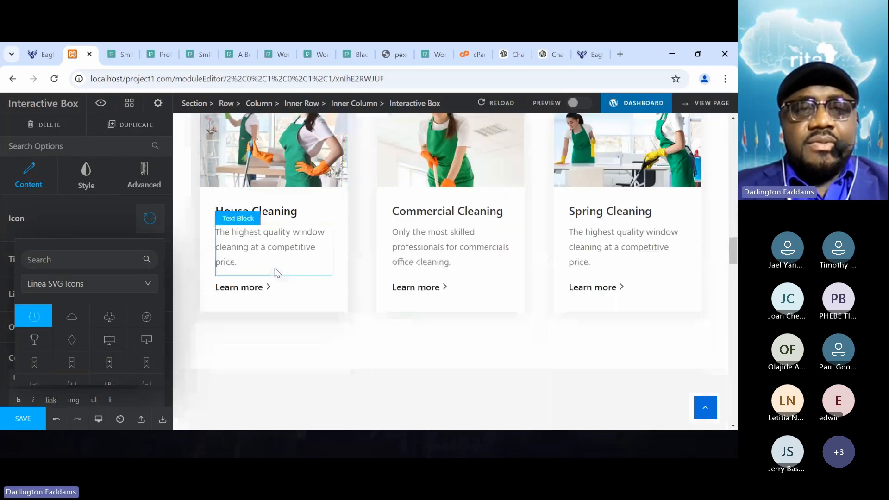
pyautogui.click(289, 210)
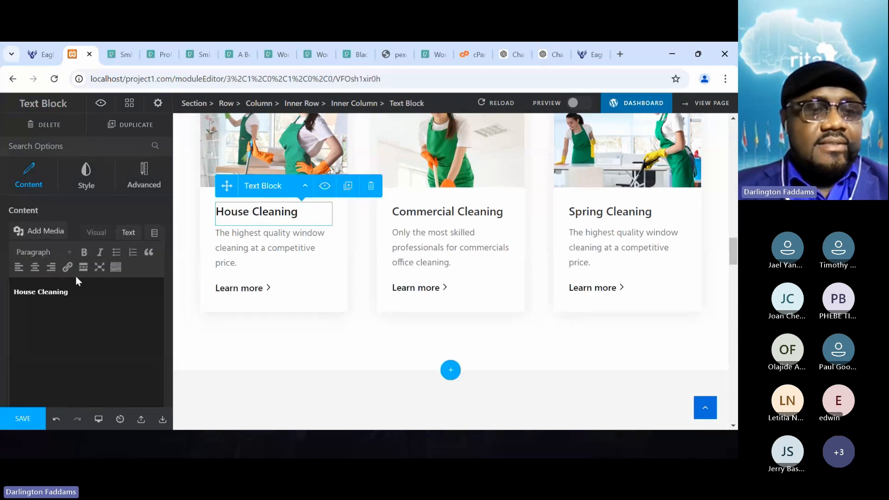
pyautogui.click(129, 232)
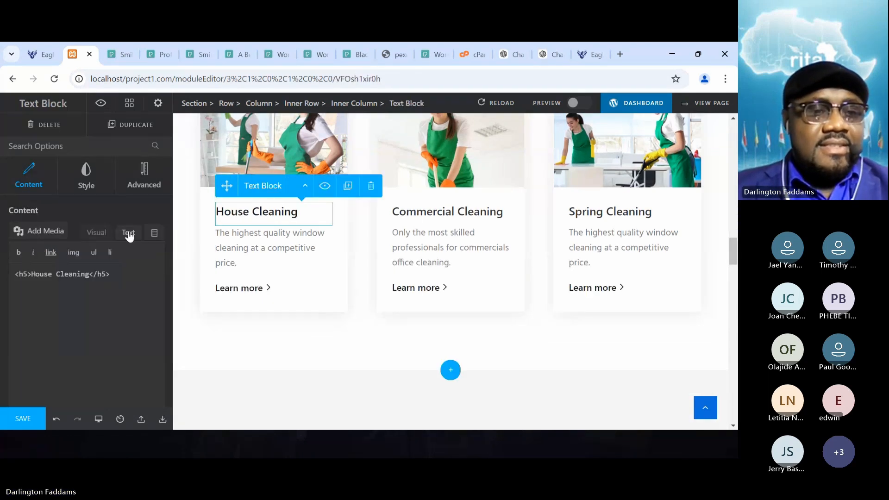
pyautogui.moveTo(31, 275); pyautogui.dragTo(91, 277)
pyautogui.hotkey('ctrl', 'v')
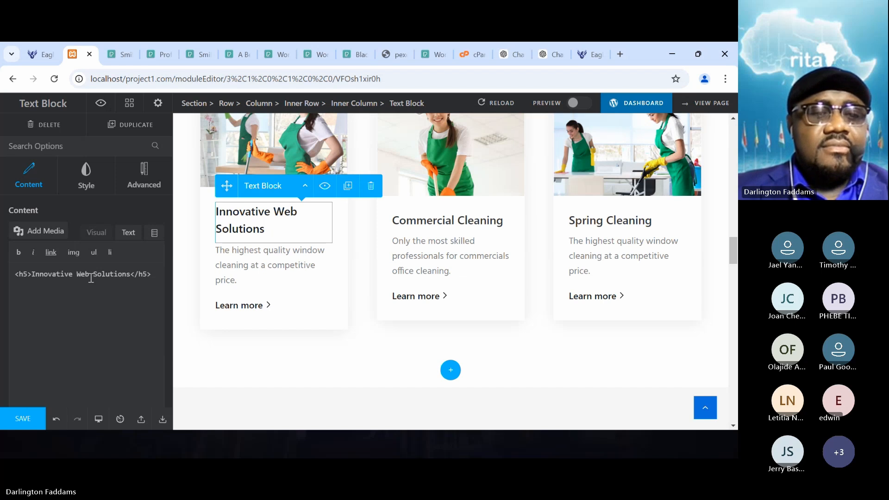
# - Save the page edits and reload the localhost home page to check the first card's heading
pyautogui.click(20, 423)
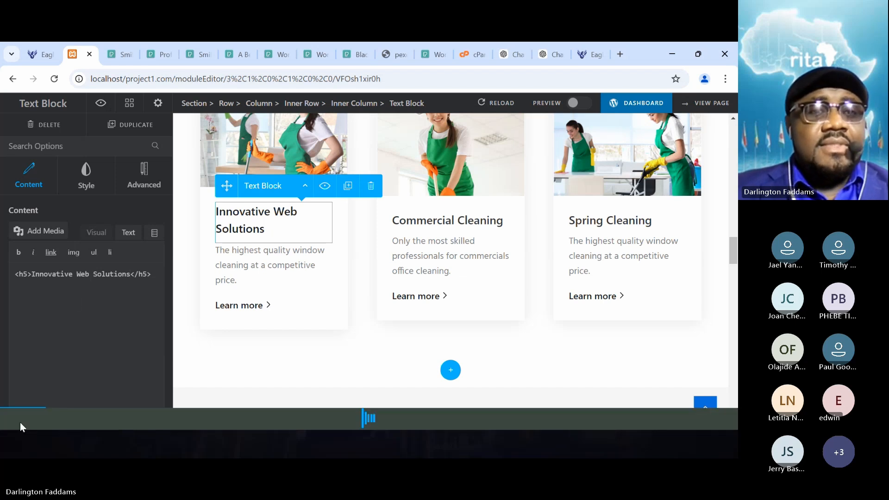
pyautogui.click(35, 43)
pyautogui.click(50, 83)
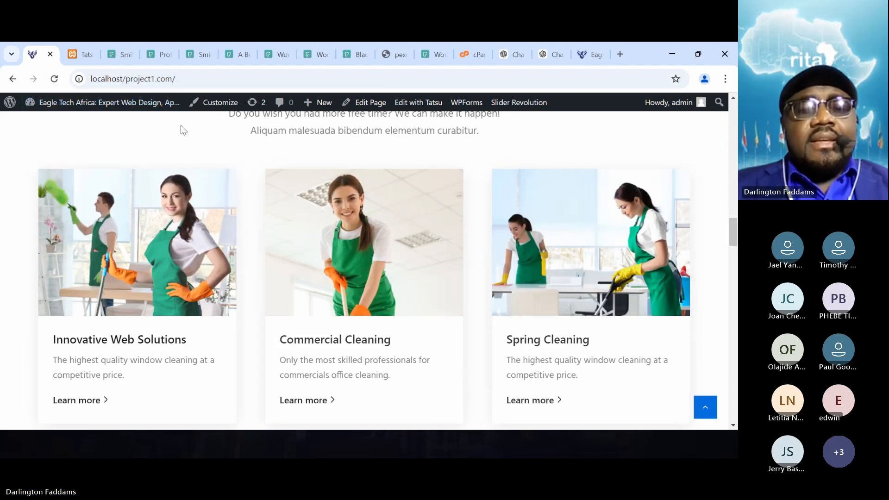
# - Compare ChatGPT's Web Solutions suggestion with the first service card on the home page, and return to ChatGPT
pyautogui.click(547, 52)
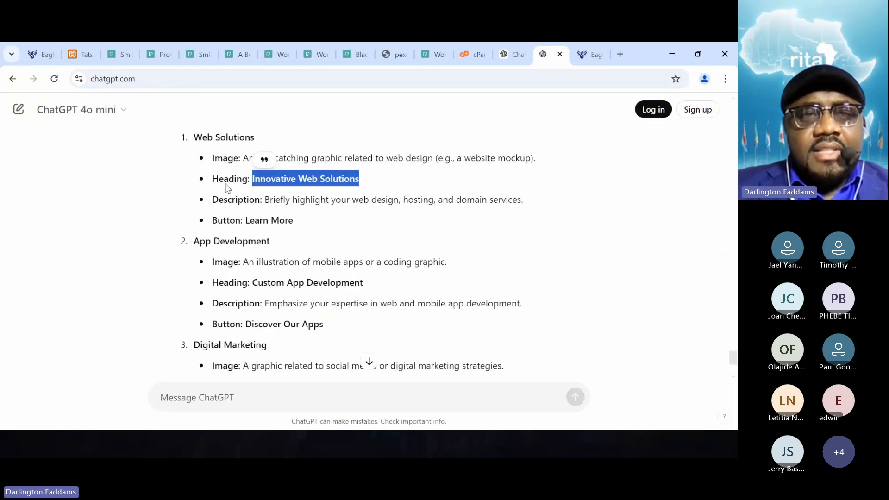
pyautogui.moveTo(195, 137); pyautogui.dragTo(304, 217)
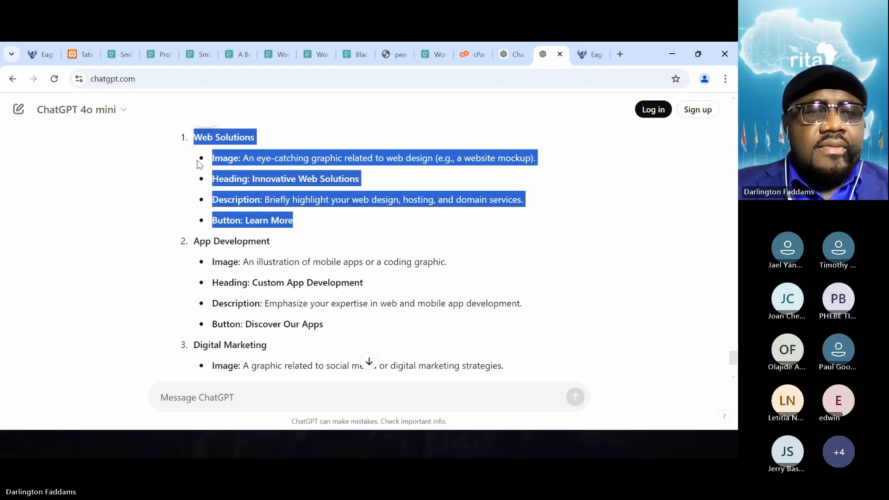
pyautogui.click(41, 54)
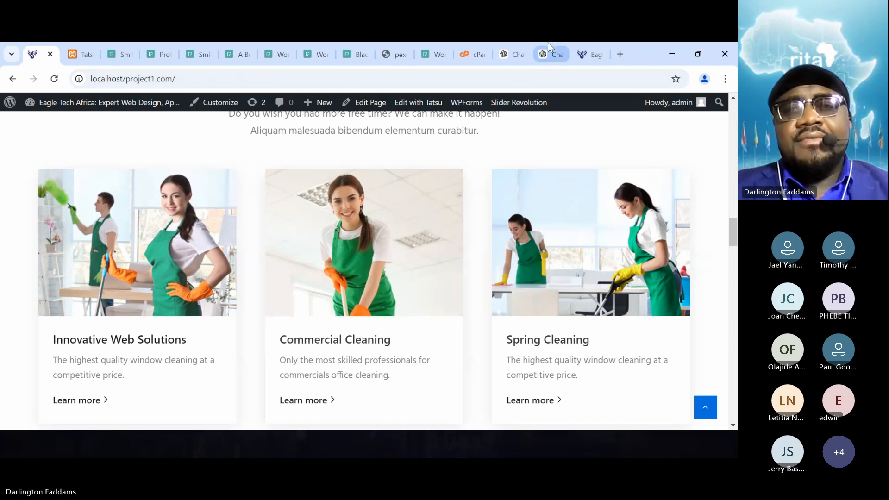
pyautogui.click(550, 54)
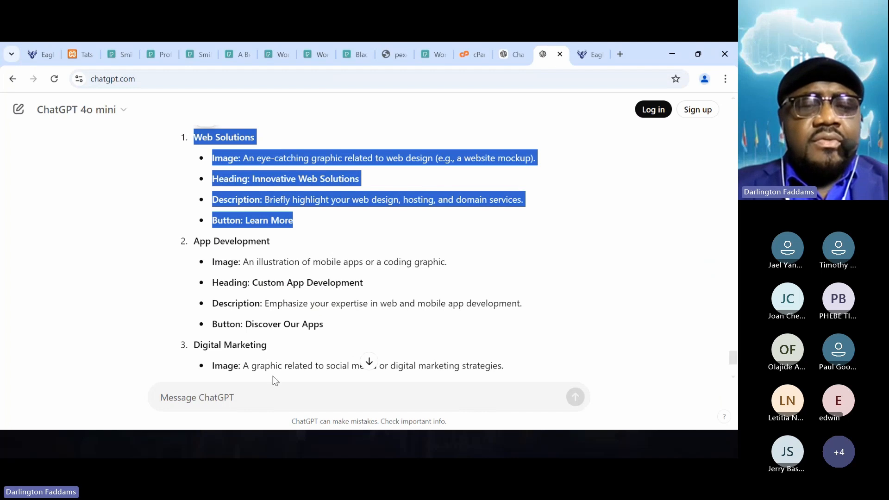
# - Submit the ChatGPT prompt "write a short description with only 10 words for each of the services"
pyautogui.click(250, 403)
pyautogui.write('write a s')
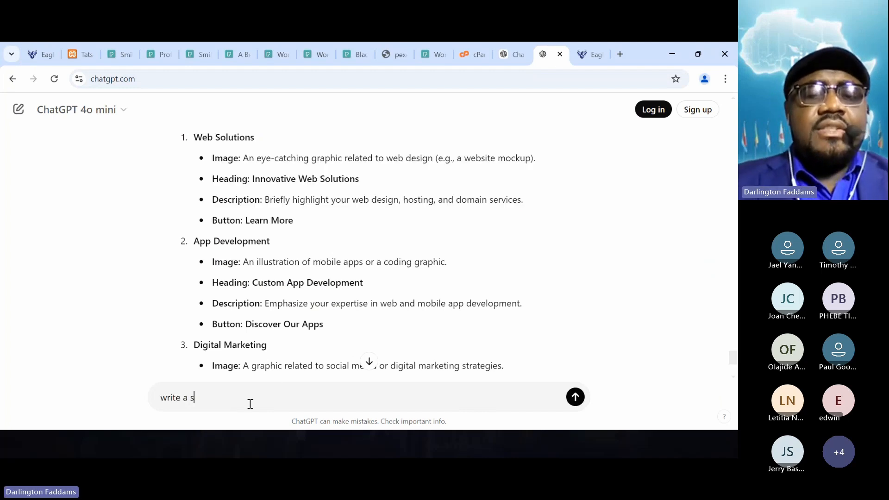
pyautogui.write('hort descript with only')
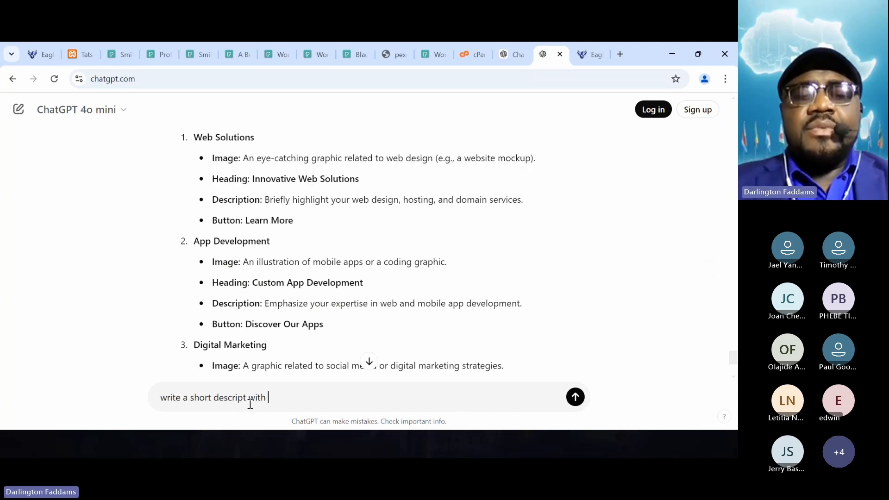
pyautogui.press('BackSpace')
pyautogui.press('BackSpace')
pyautogui.press('BackSpace')
pyautogui.press('BackSpace')
pyautogui.press('BackSpace')
pyautogui.press('BackSpace')
pyautogui.press('BackSpace')
pyautogui.press('BackSpace')
pyautogui.press('BackSpace')
pyautogui.press('BackSpace')
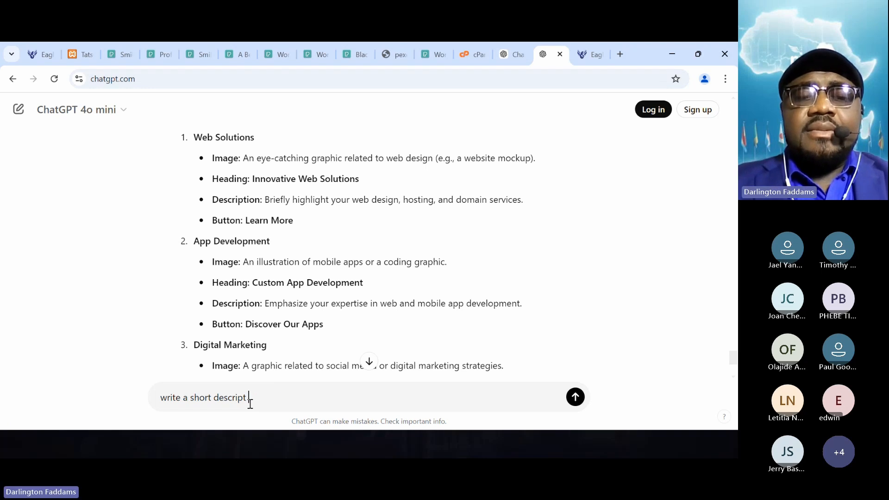
pyautogui.write('ion with only')
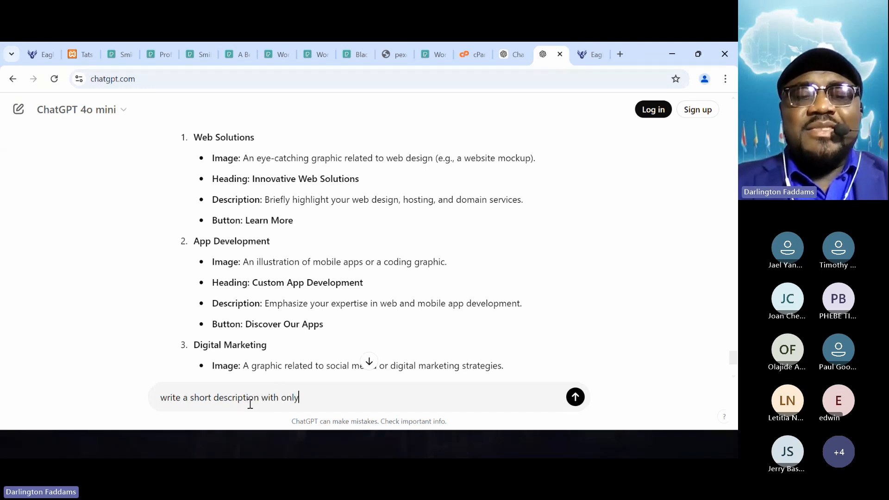
pyautogui.write(' 10 words fo')
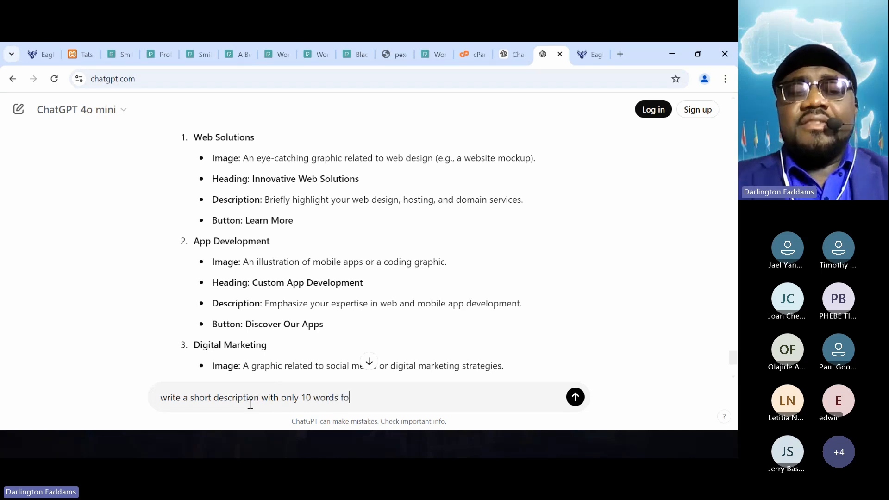
pyautogui.write('r each of the services')
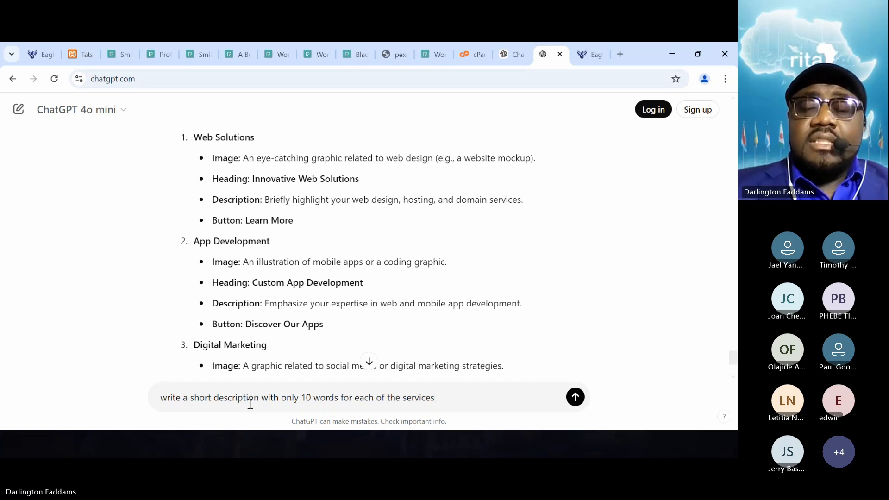
pyautogui.press('Return')
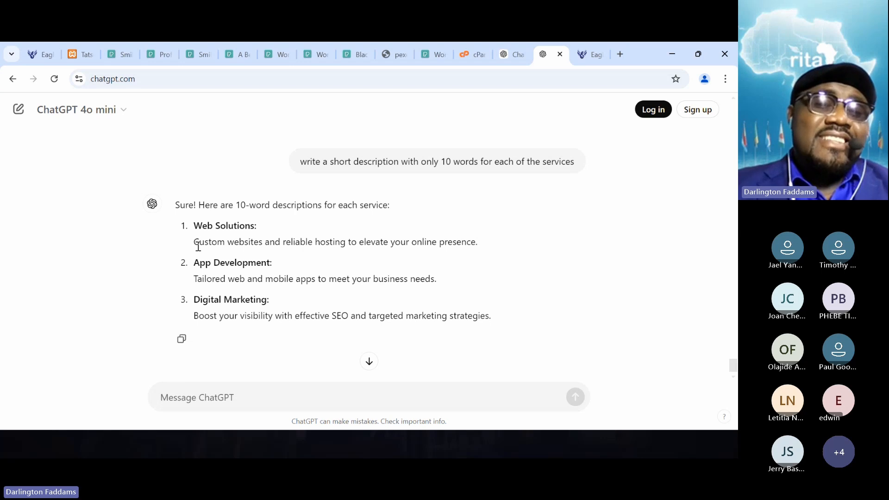
# - Replace the first card's description with ChatGPT's "Custom websites and reliable hosting to elevate your online presence."
pyautogui.moveTo(194, 243); pyautogui.dragTo(491, 247)
pyautogui.hotkey('ctrl', 'c')
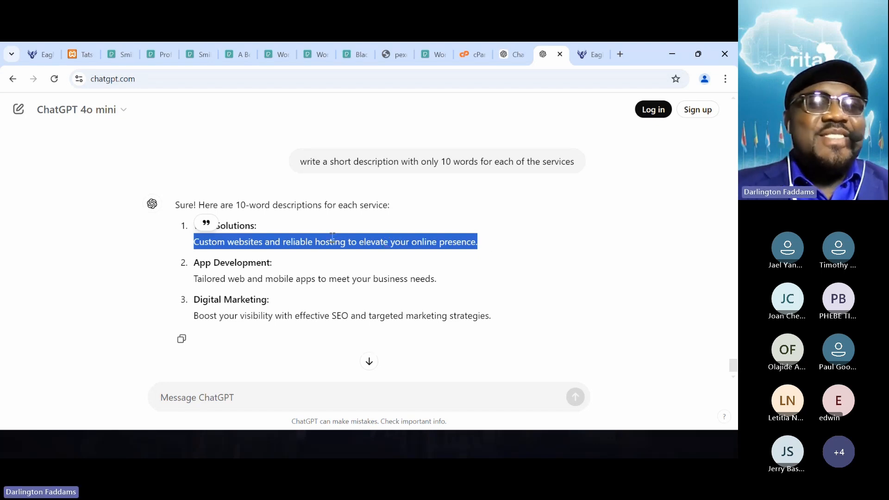
pyautogui.click(72, 56)
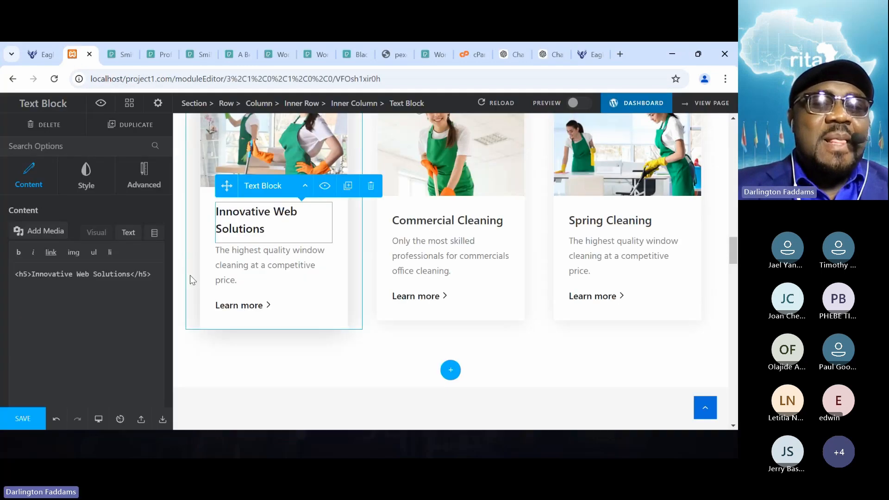
pyautogui.click(232, 264)
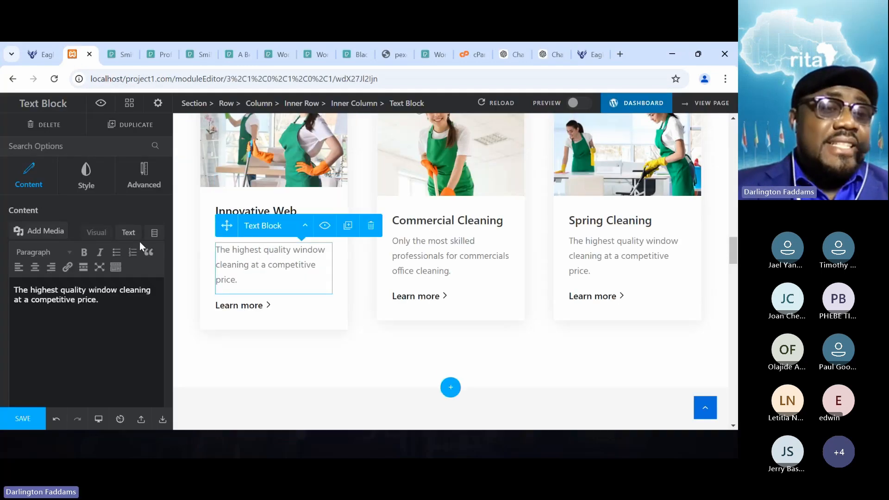
pyautogui.click(128, 233)
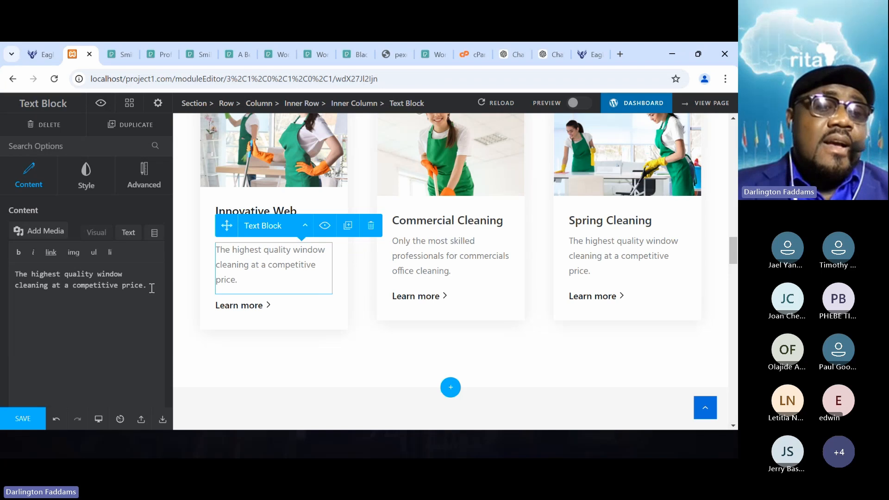
pyautogui.moveTo(151, 288); pyautogui.dragTo(3, 268)
pyautogui.hotkey('ctrl', 'v')
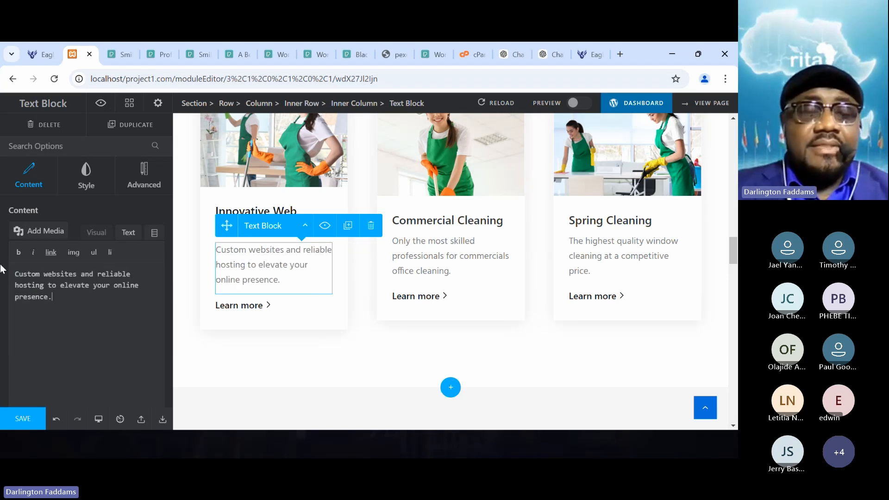
# - Set the link URL of the first card's "Learn more" link to # and save the page
pyautogui.click(237, 308)
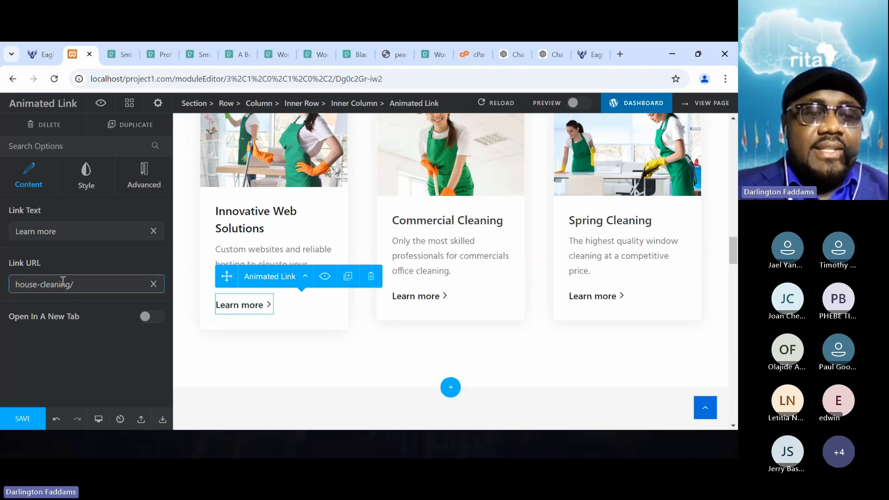
pyautogui.moveTo(83, 283); pyautogui.dragTo(0, 277)
pyautogui.write('#')
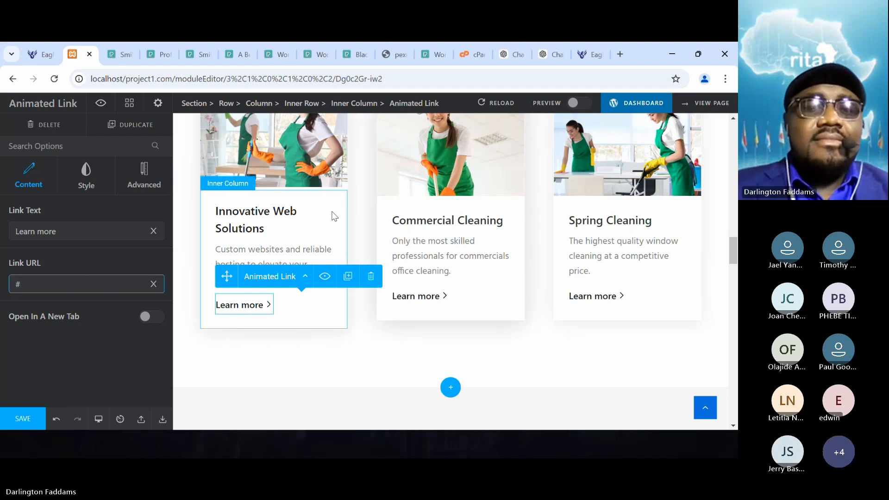
pyautogui.click(18, 423)
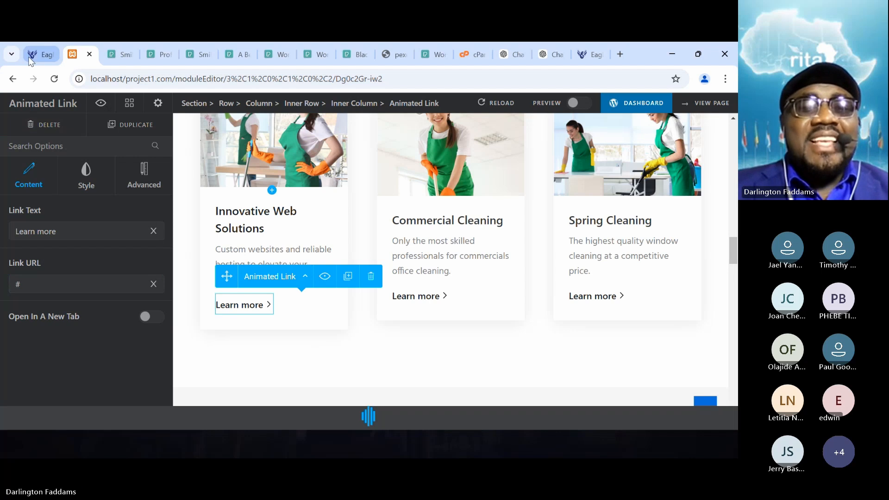
# - Reload the localhost home page and check the first service card's text alongside the other two cards
pyautogui.moveTo(28, 56)
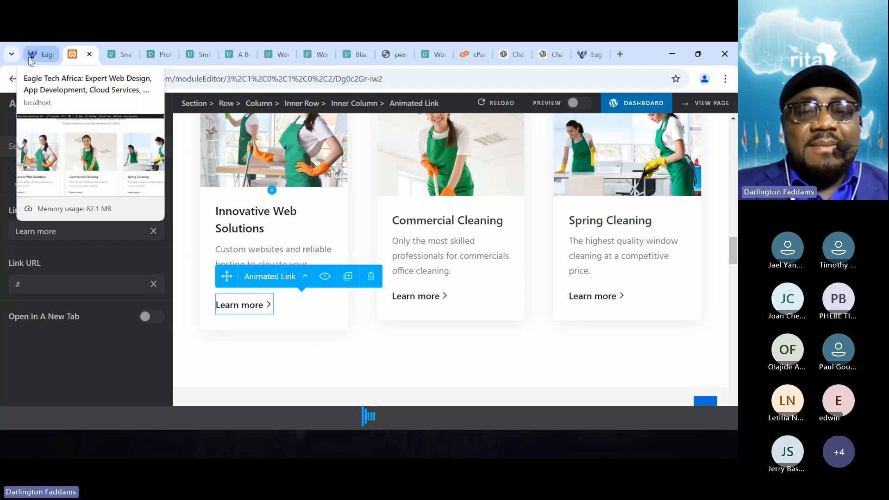
pyautogui.click(29, 57)
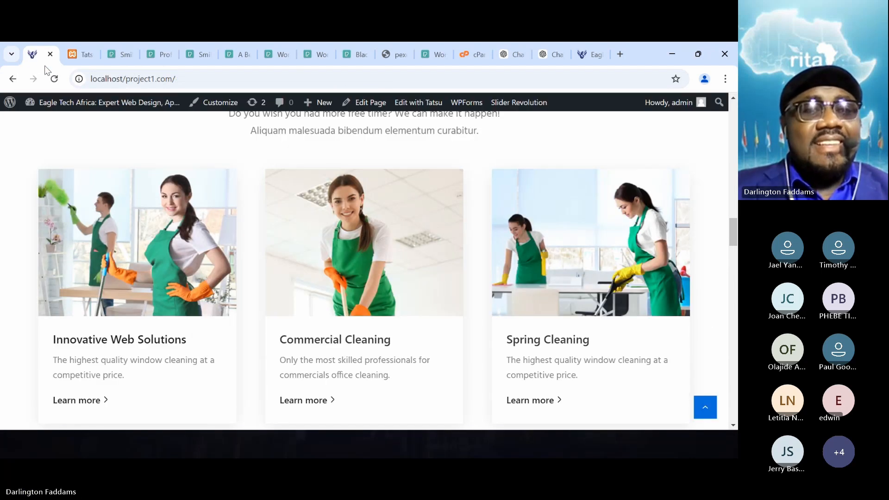
pyautogui.click(58, 80)
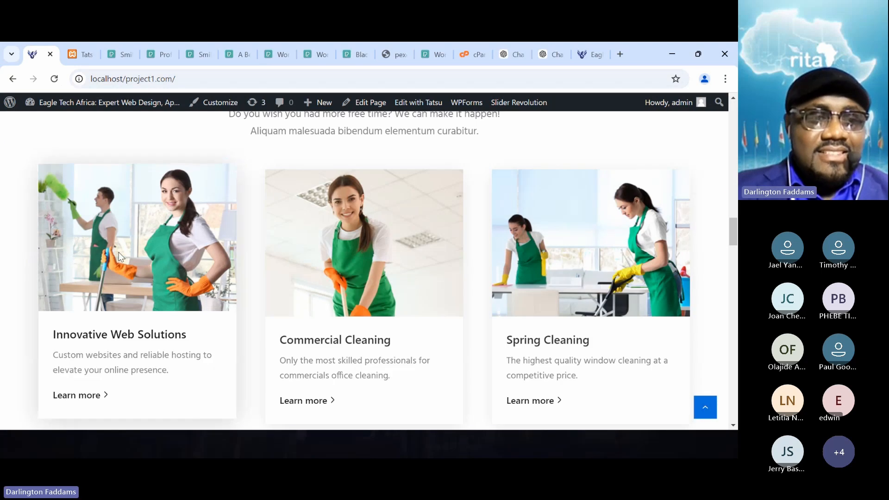
pyautogui.scroll(-2, 118, 252)
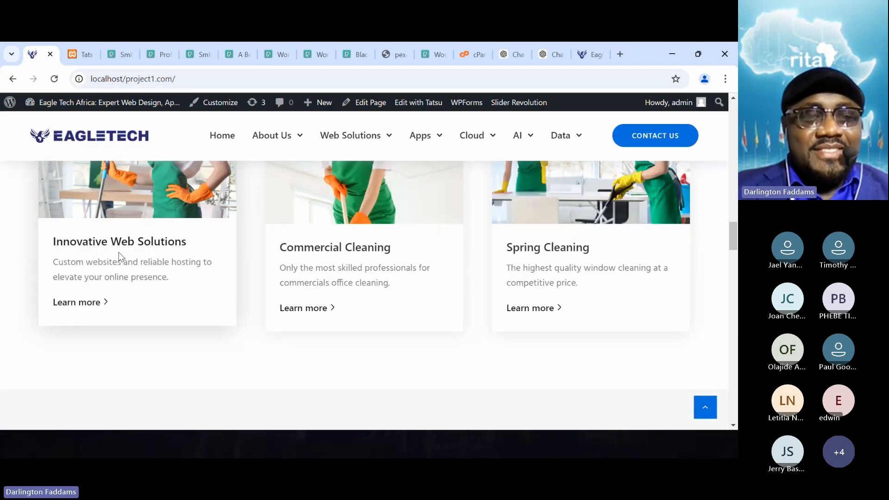
pyautogui.scroll(2, 2, 281)
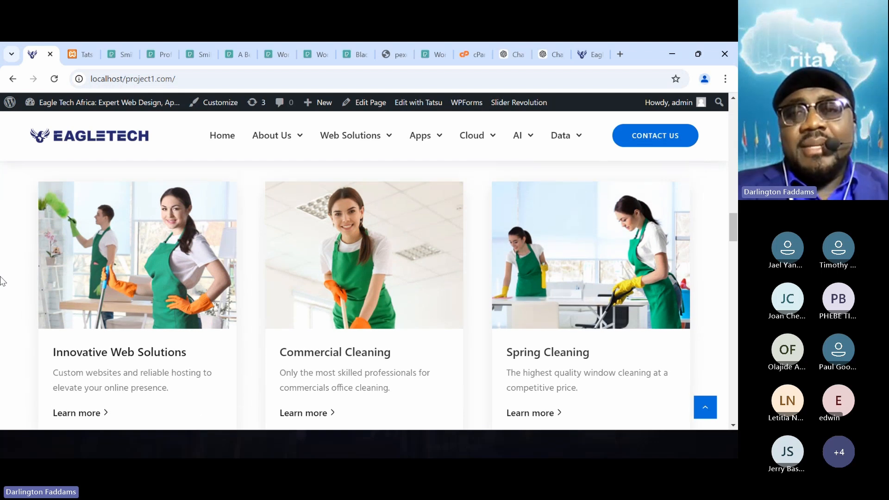
# - Go back to ChatGPT's three-column suggestions and select "web design" in the image idea for Web Solutions
pyautogui.click(551, 54)
pyautogui.scroll(6, 379, 272)
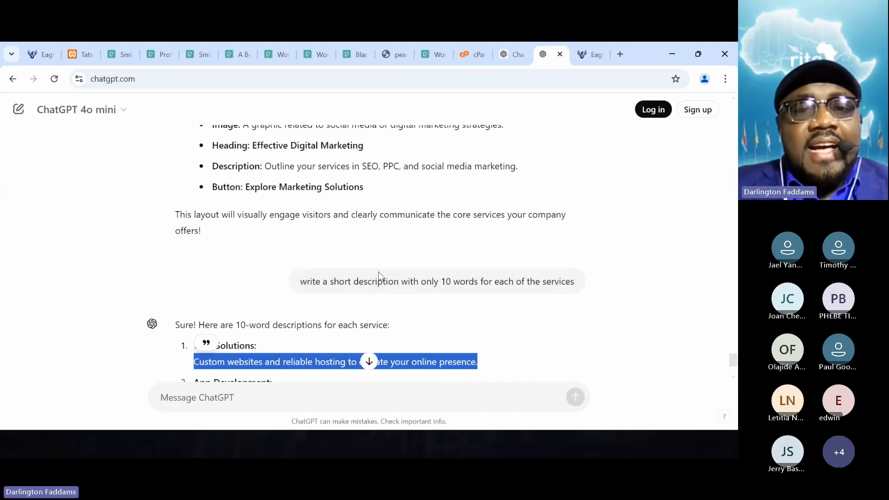
pyautogui.scroll(3, 379, 271)
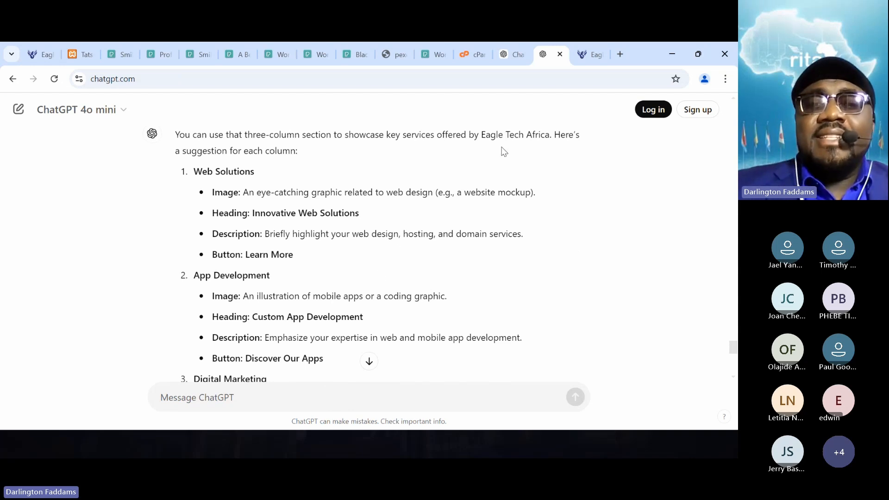
pyautogui.moveTo(433, 192); pyautogui.dragTo(389, 197)
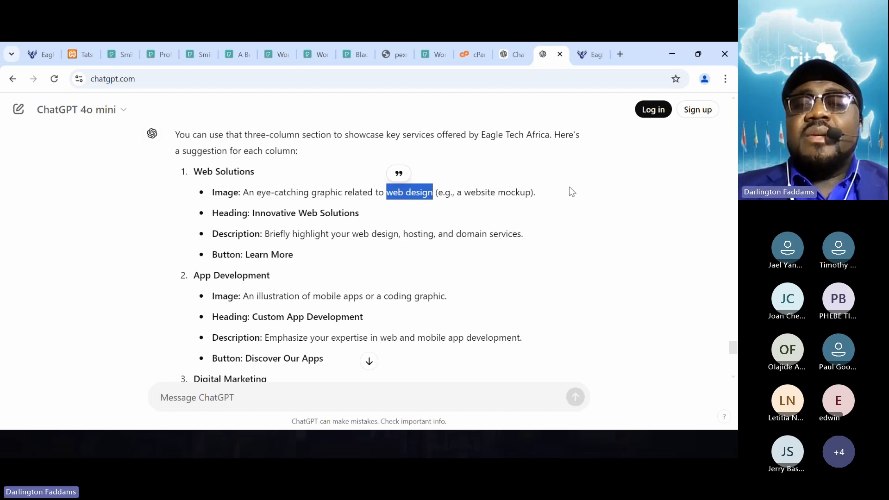
# - Open Google Images at images.google.com in a new tab and search for "web design"
pyautogui.click(628, 51)
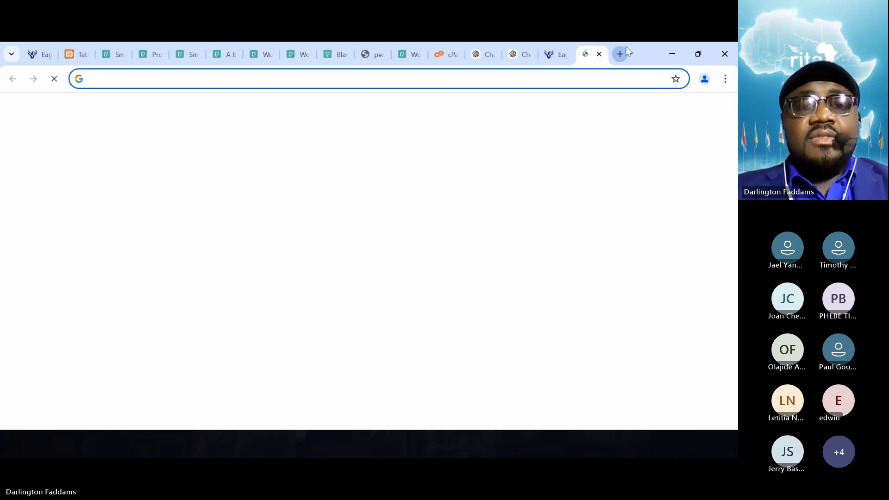
pyautogui.write('images.google.com')
pyautogui.press('Return')
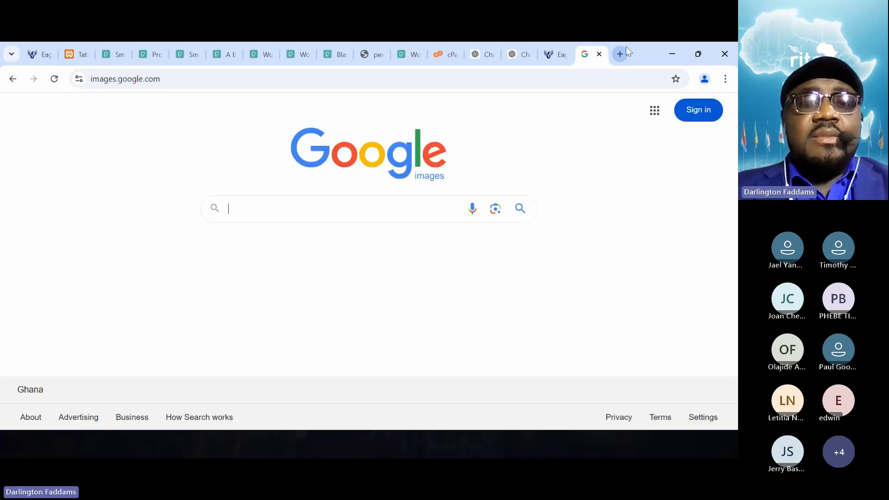
pyautogui.click(266, 212)
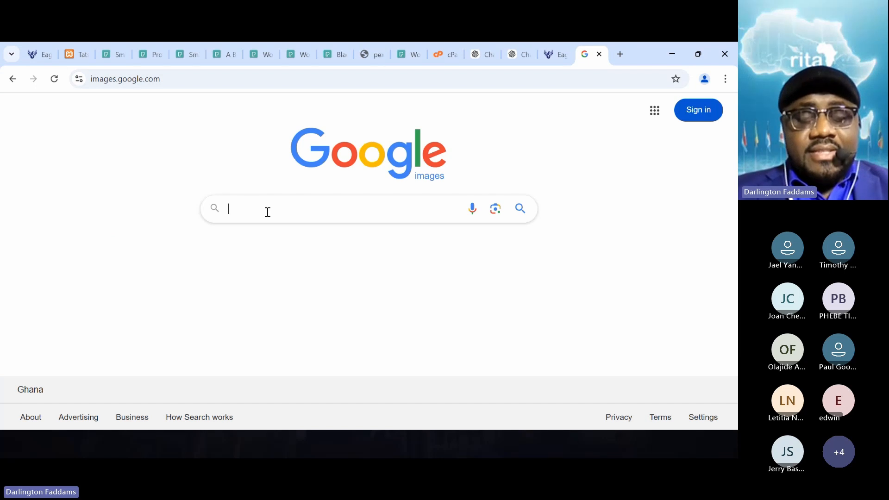
pyautogui.write('web design')
pyautogui.press('Return')
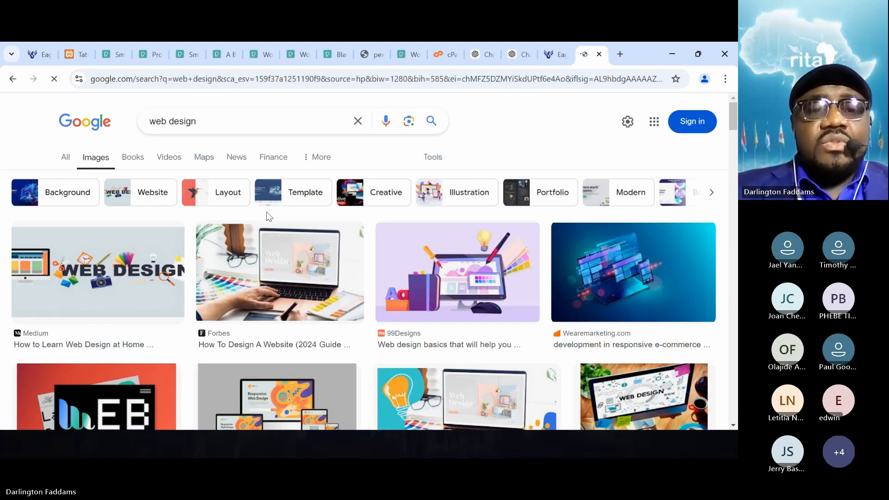
# - Find the Designs Valley "Web Design vs. Digital Marketing" picture in the results and open its full-size image in a new tab
pyautogui.scroll(-3, 339, 320)
pyautogui.scroll(-4, 341, 323)
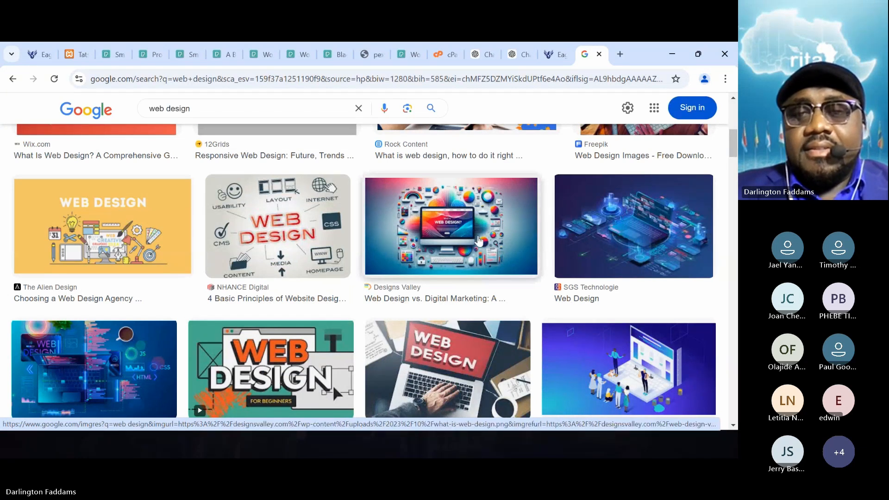
pyautogui.click(479, 241)
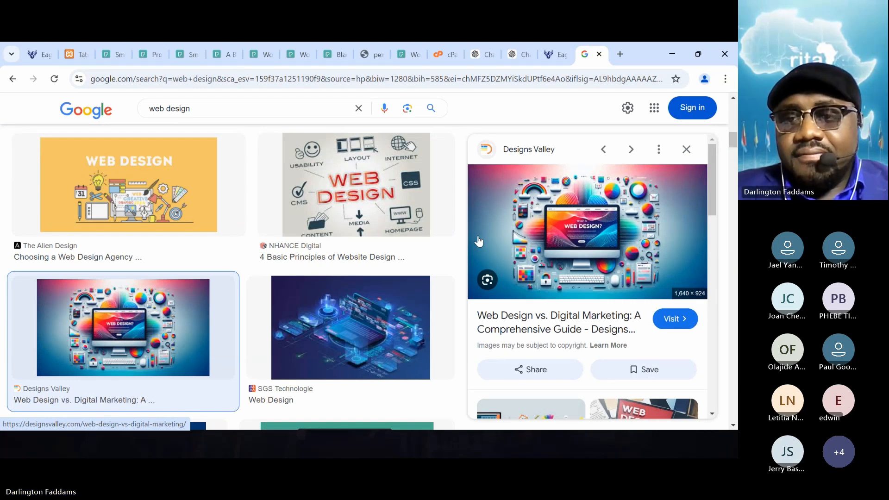
pyautogui.rightClick(577, 219)
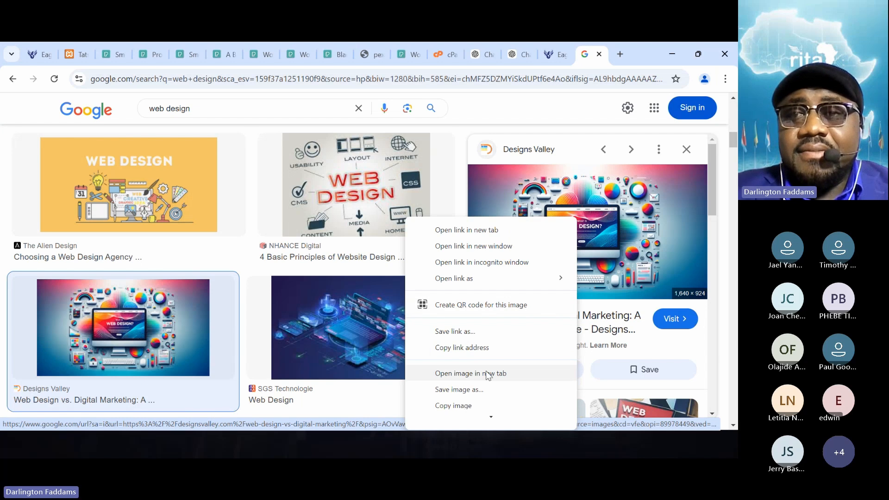
pyautogui.click(470, 373)
pyautogui.click(586, 54)
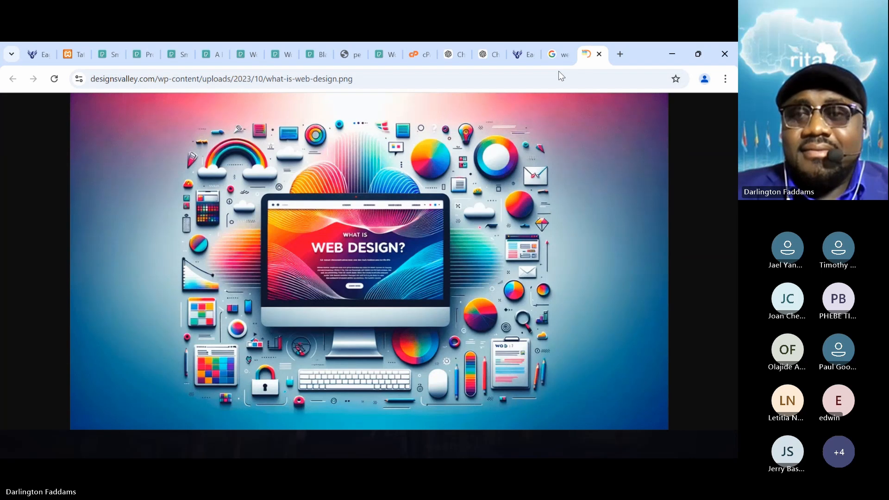
# - Return to the web design image results and preview Think Expand's "Website Homepage/Landing Page Design" device mockup
pyautogui.click(558, 55)
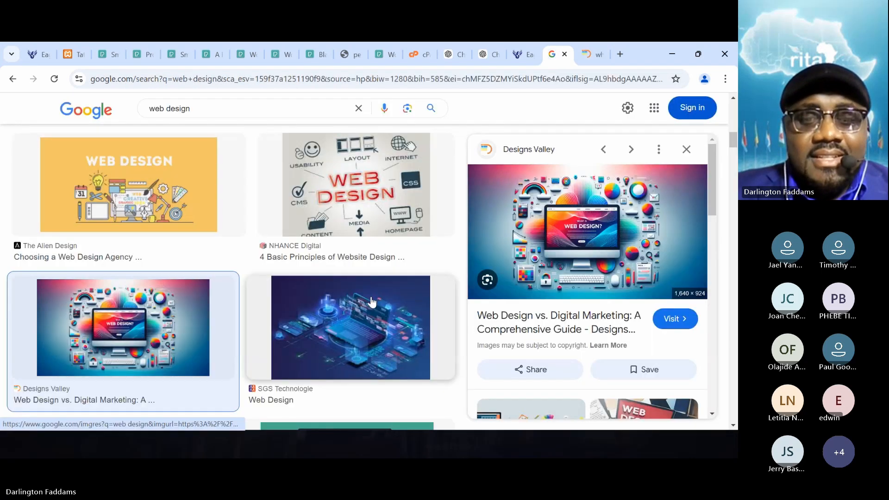
pyautogui.scroll(-3, 408, 327)
pyautogui.scroll(-4, 372, 302)
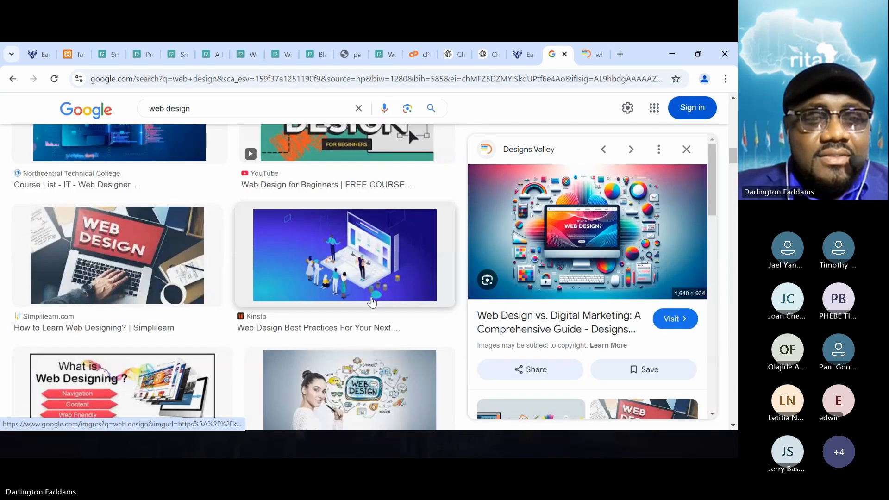
pyautogui.scroll(-3, 372, 302)
pyautogui.scroll(-7, 371, 302)
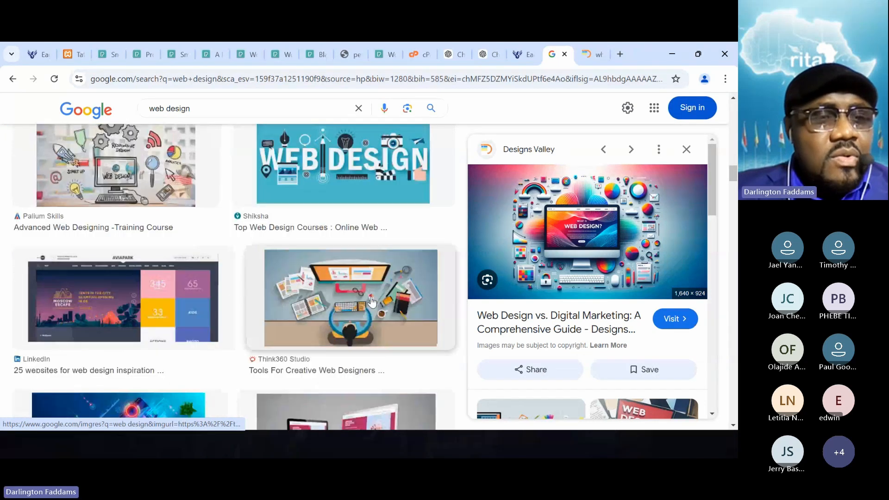
pyautogui.scroll(-2, 371, 299)
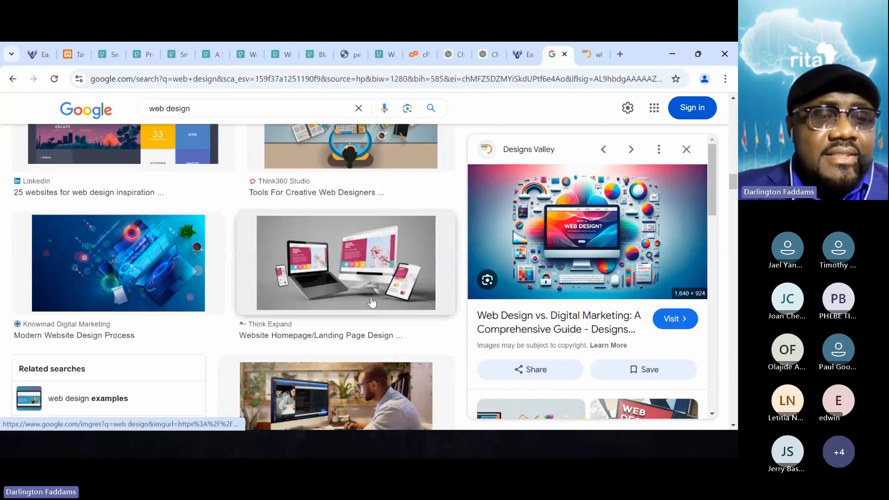
pyautogui.scroll(-2, 372, 302)
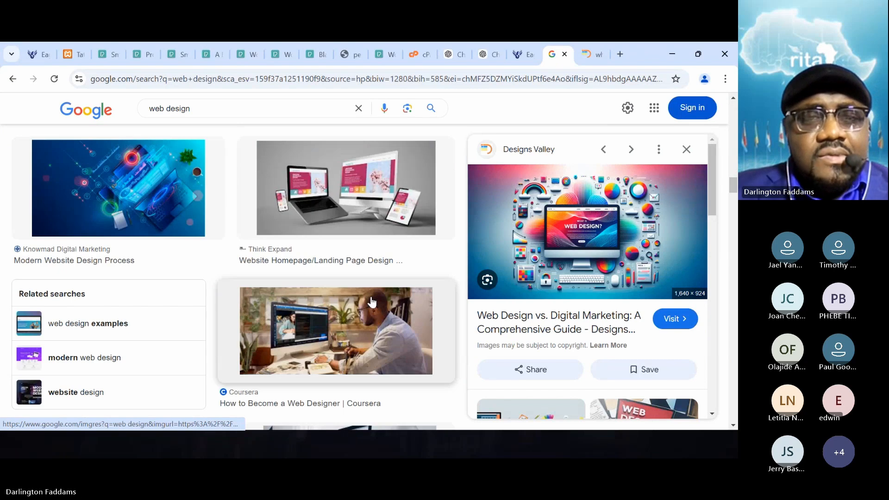
pyautogui.click(366, 238)
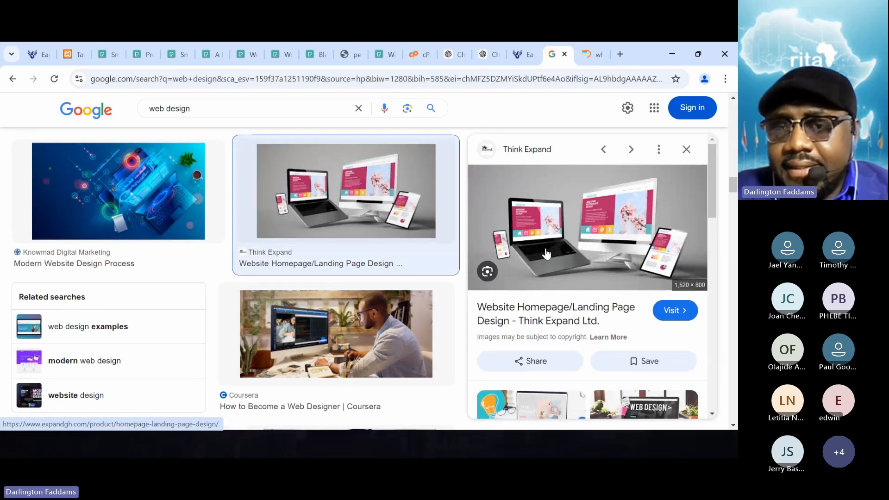
# - Browse the pictures related to the Think Expand mockup, and open the mockup's full-size image in a new tab
pyautogui.scroll(-5, 575, 258)
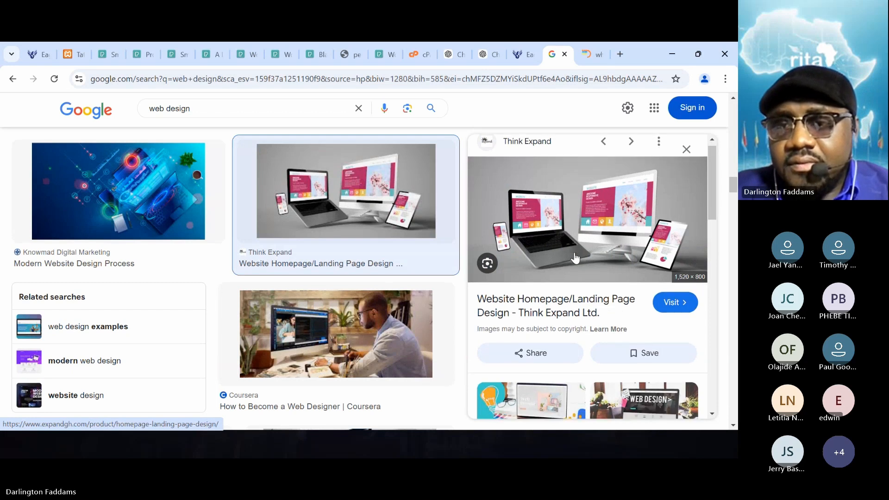
pyautogui.scroll(-4, 576, 258)
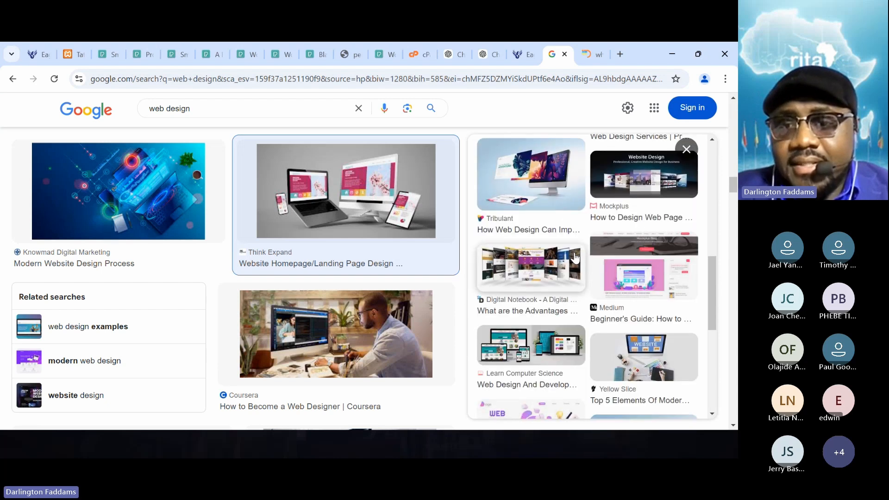
pyautogui.scroll(-2, 575, 258)
pyautogui.scroll(-4, 576, 258)
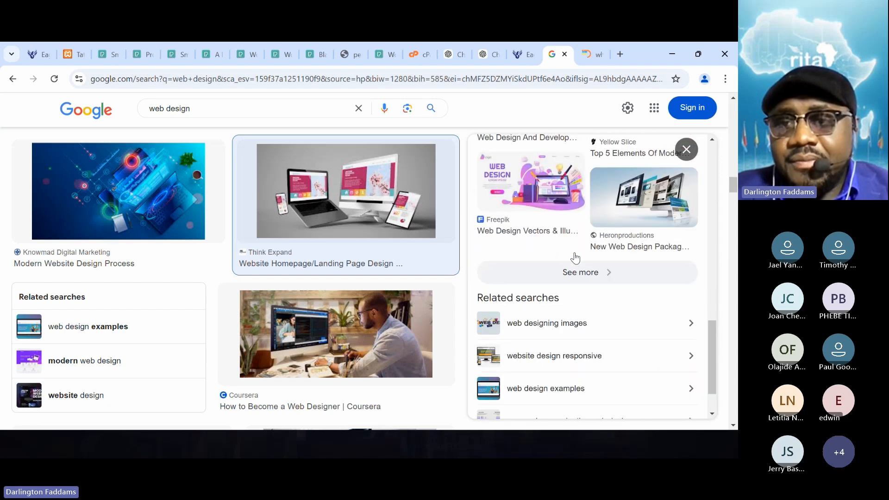
pyautogui.scroll(3, 576, 258)
pyautogui.scroll(6, 575, 258)
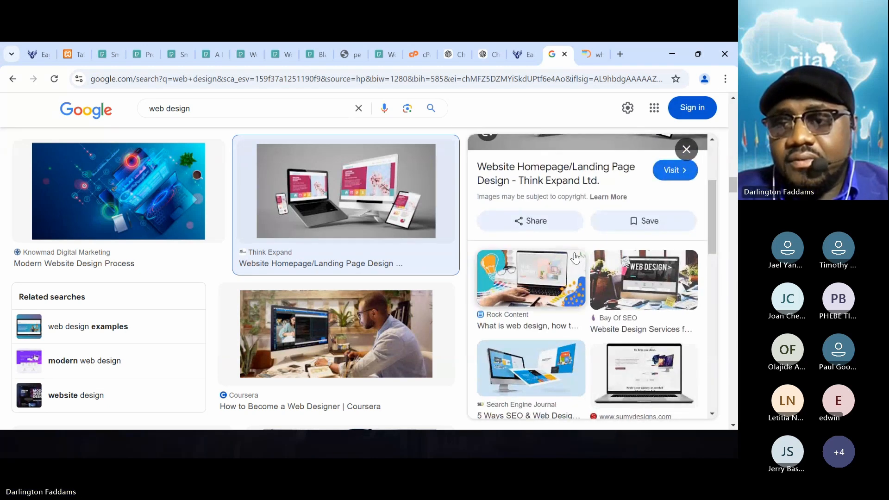
pyautogui.scroll(3, 576, 258)
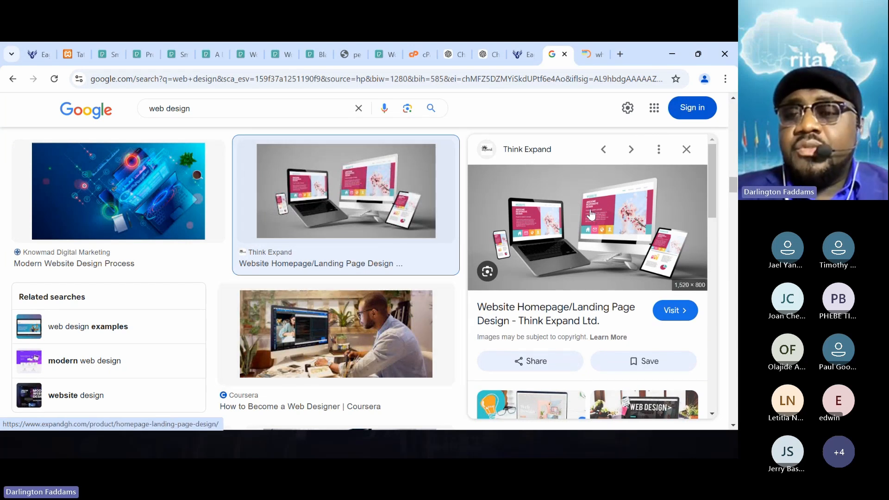
pyautogui.rightClick(562, 214)
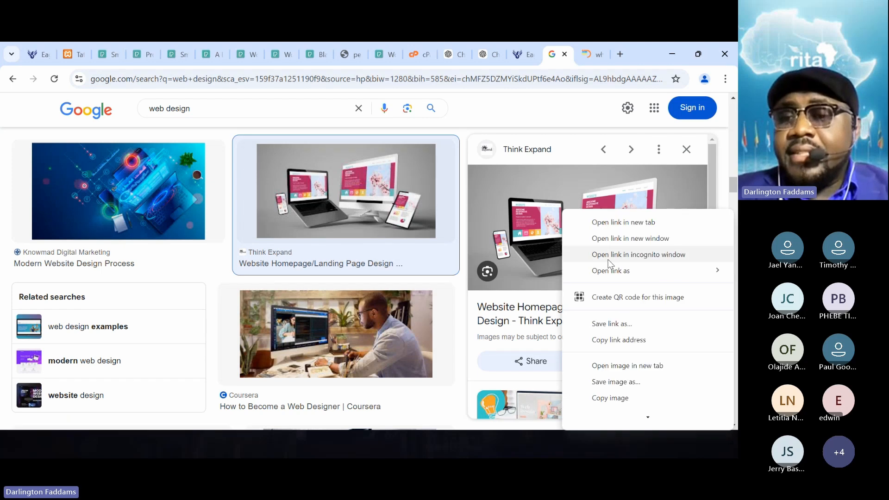
pyautogui.click(625, 366)
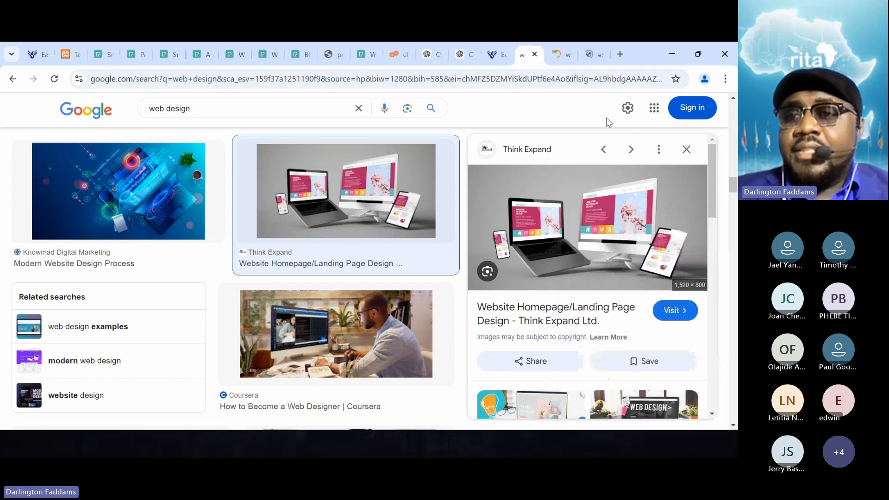
pyautogui.click(592, 53)
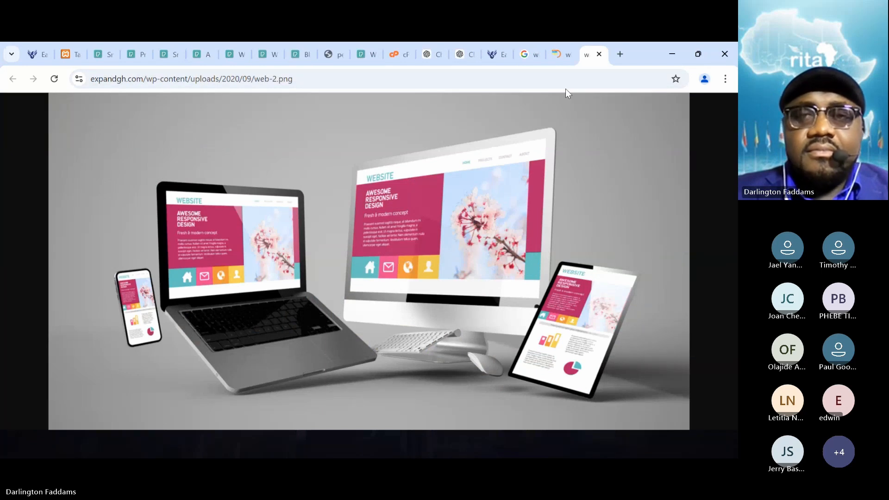
# - Compare the full-size Designs Valley illustration with the Think Expand device mockup as candidates for the first card's image
pyautogui.click(564, 56)
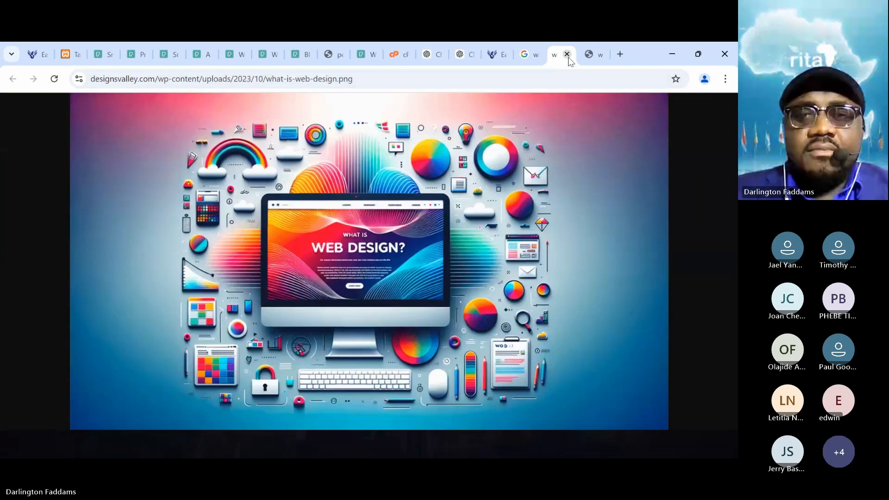
pyautogui.click(581, 56)
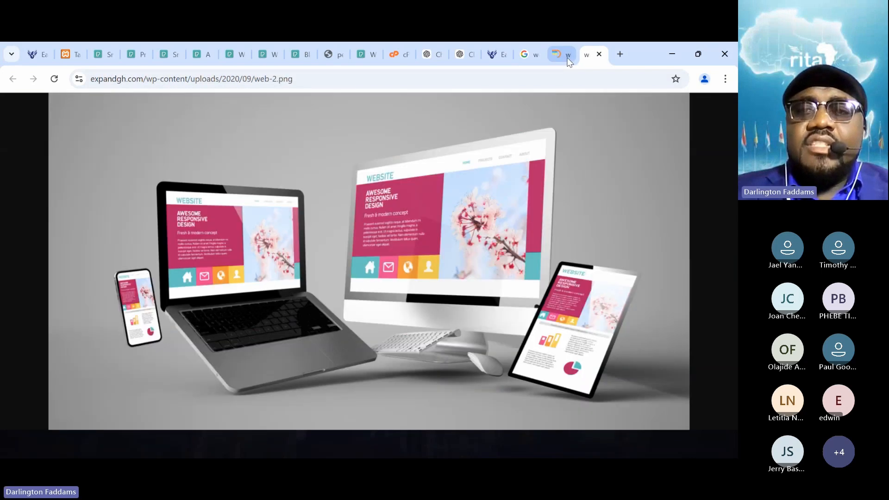
pyautogui.click(565, 54)
pyautogui.click(581, 56)
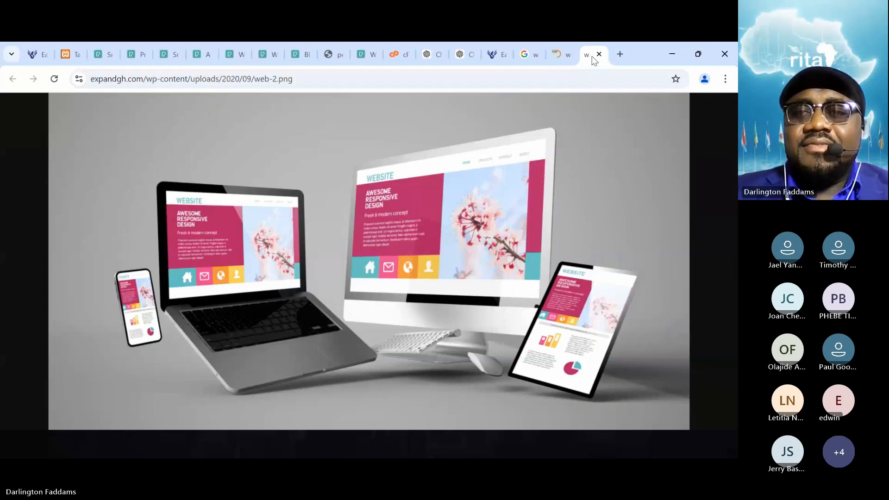
pyautogui.click(563, 60)
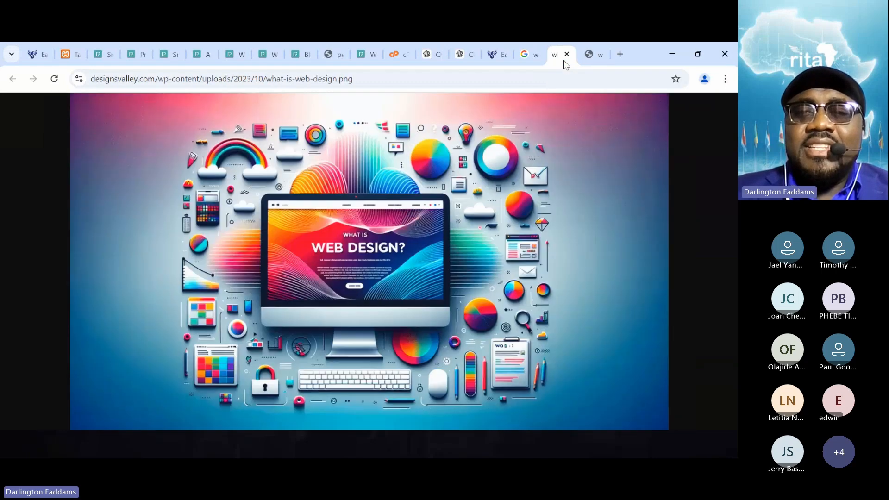
pyautogui.click(585, 61)
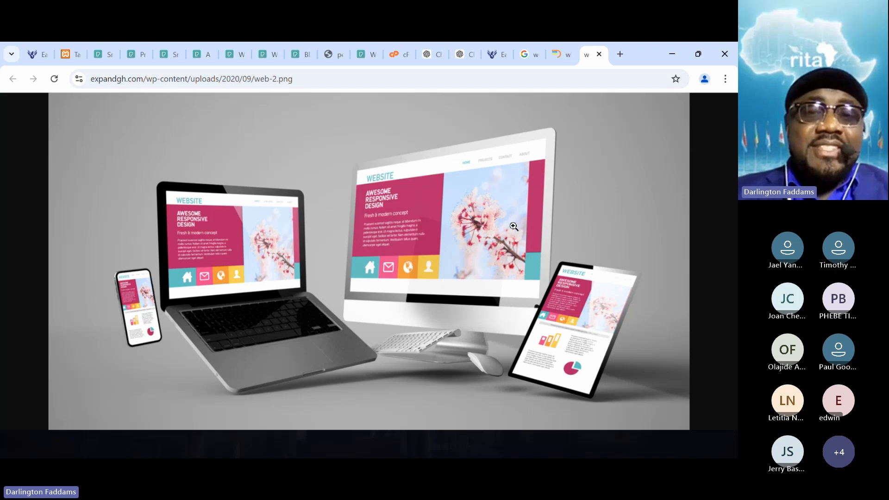
# - Check the three service card images on the localhost home page to judge which web design picture suits the first card
pyautogui.click(26, 59)
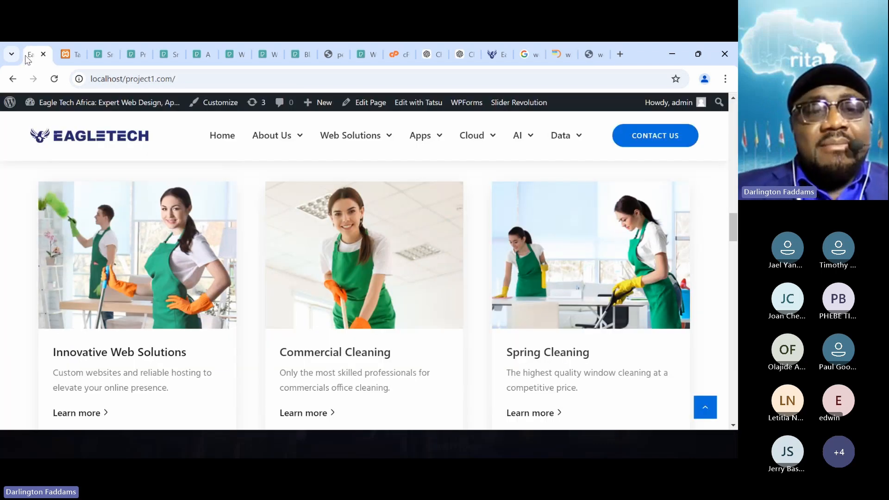
pyautogui.scroll(2, 11, 280)
pyautogui.scroll(7, 10, 281)
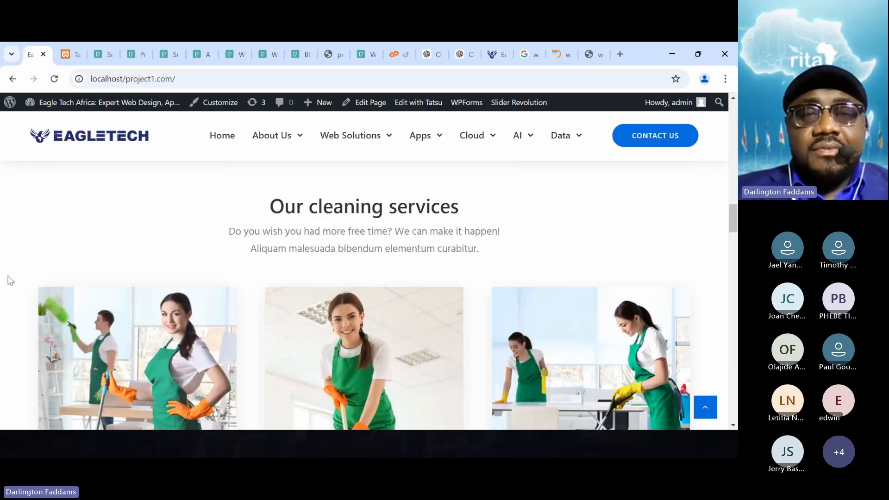
pyautogui.scroll(-6, 11, 280)
pyautogui.scroll(-3, 10, 280)
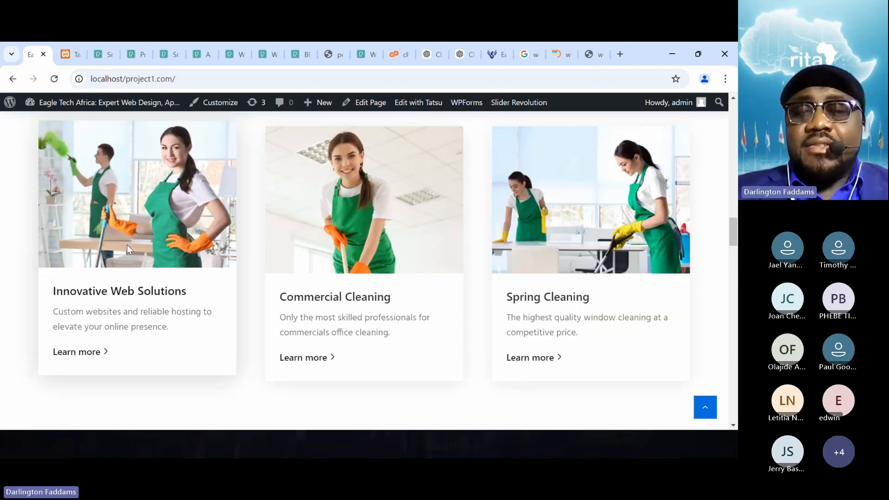
# - Return to the web design image results and examine the pictures related to the Think Expand mockup for another card image candidate
pyautogui.click(595, 51)
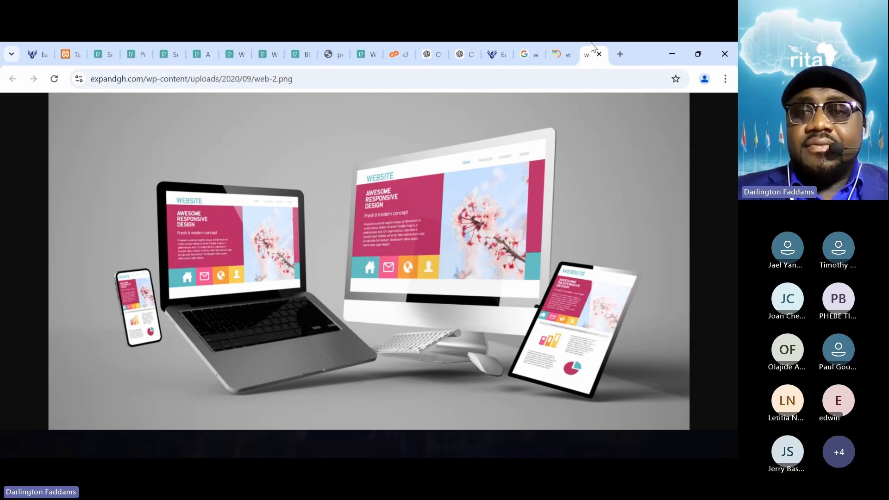
pyautogui.click(523, 44)
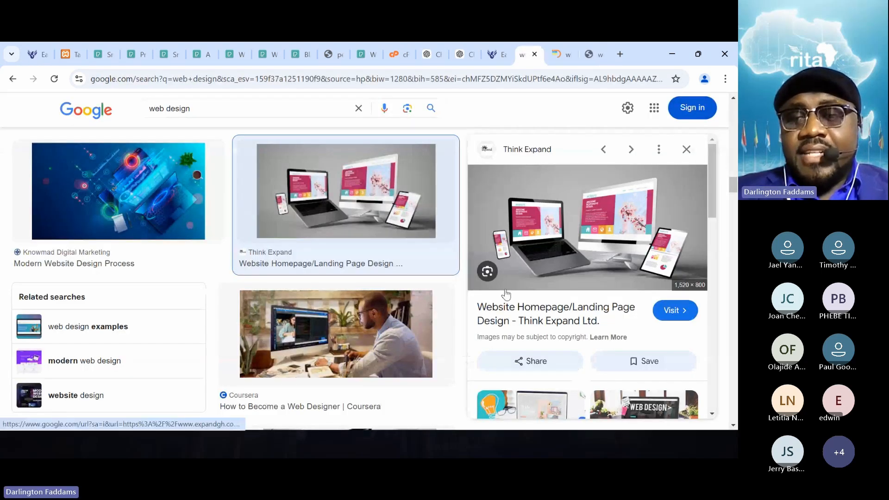
pyautogui.scroll(-5, 506, 293)
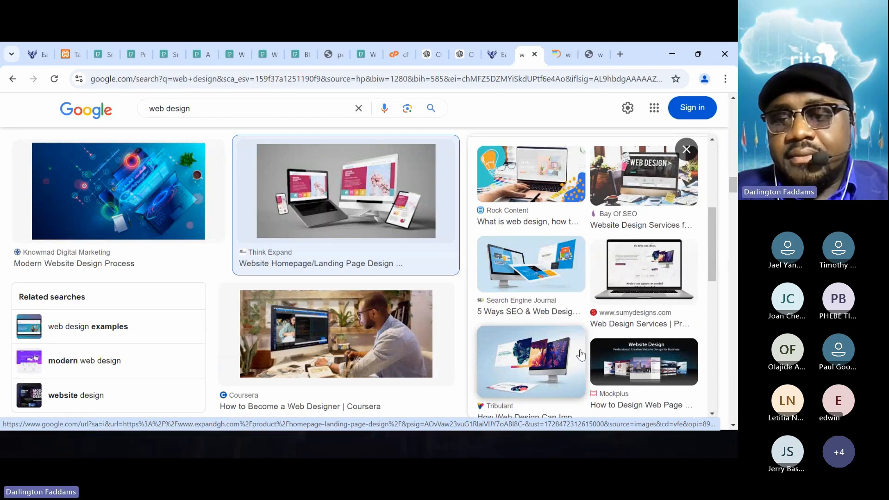
pyautogui.scroll(-3, 581, 355)
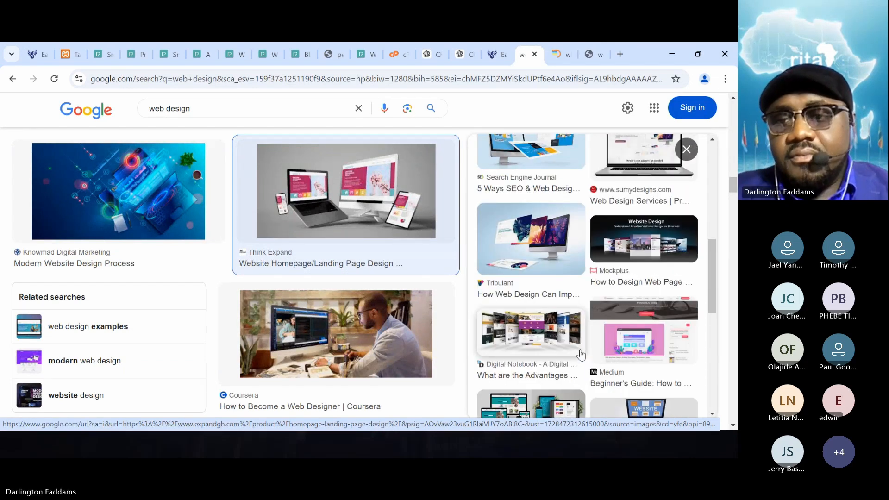
pyautogui.scroll(-2, 581, 355)
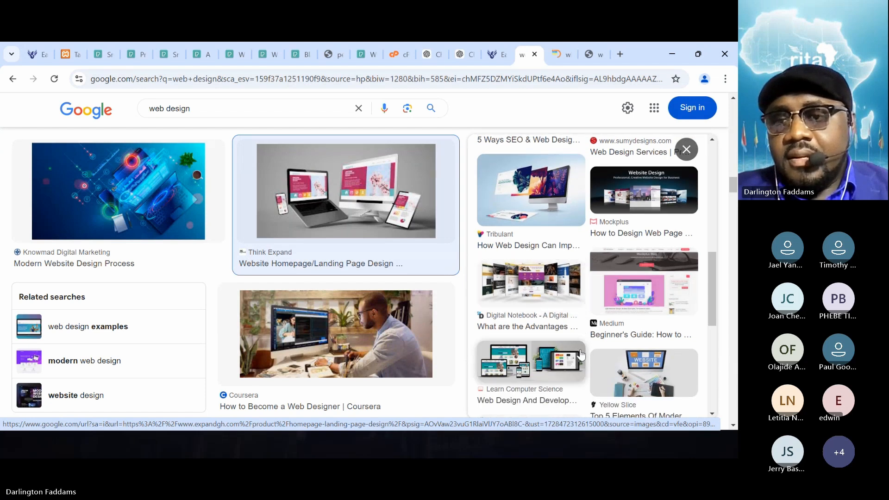
pyautogui.scroll(-3, 581, 355)
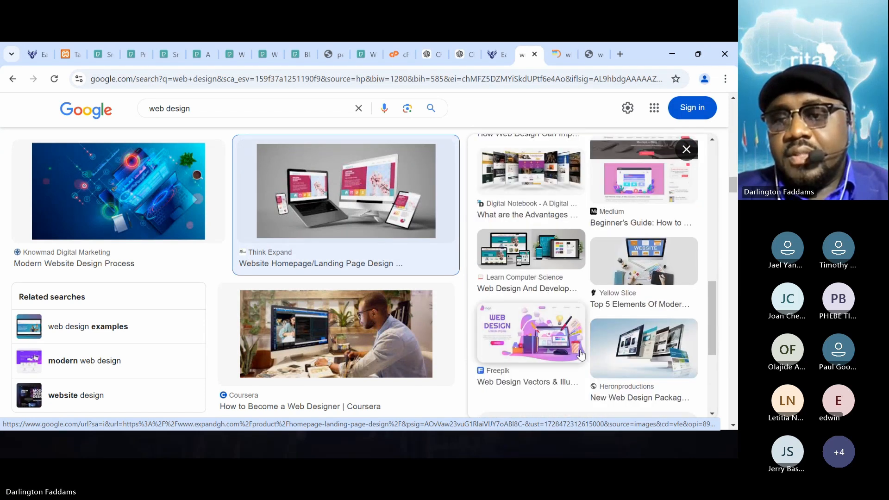
pyautogui.scroll(-3, 581, 355)
pyautogui.scroll(-3, 582, 354)
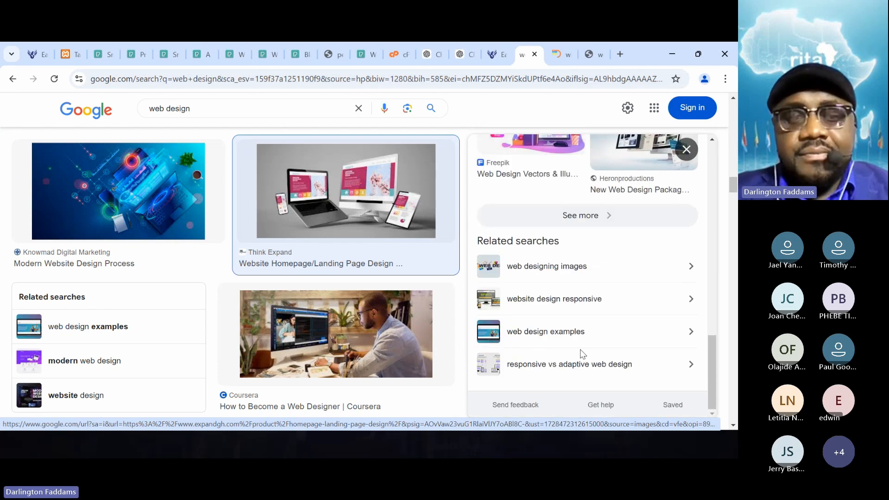
pyautogui.scroll(6, 582, 354)
pyautogui.scroll(3, 581, 355)
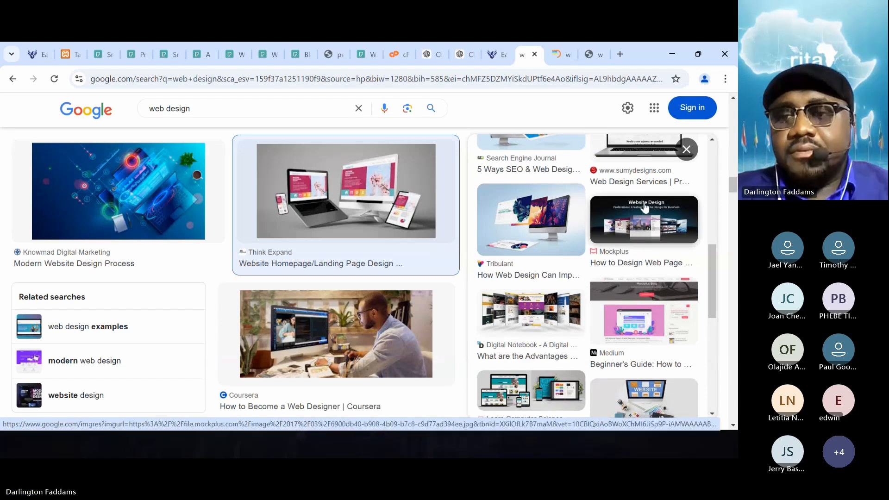
# - Preview Mockplus's "How to Design Web Page in Simple 7 Steps" picture and open its image in a new tab
pyautogui.click(645, 208)
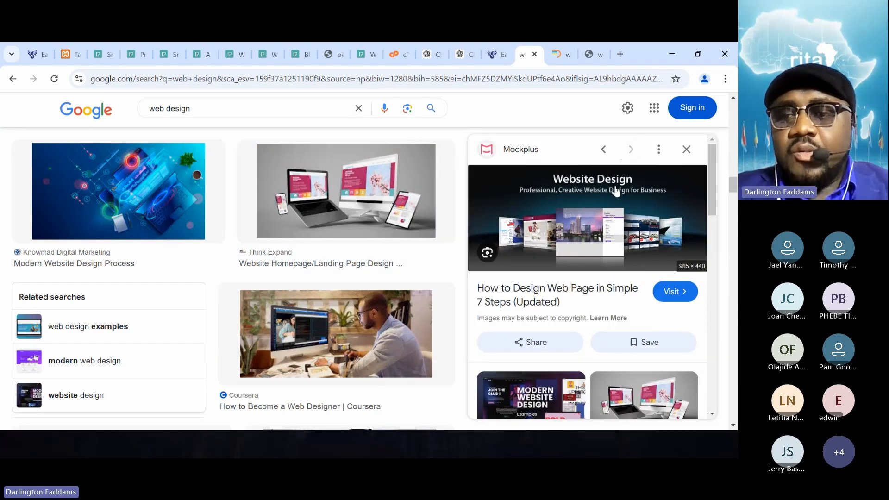
pyautogui.rightClick(598, 226)
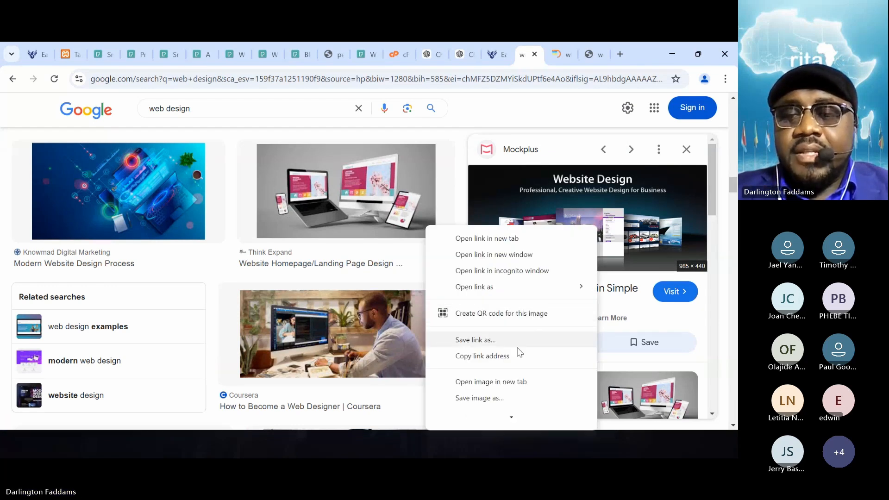
pyautogui.click(507, 381)
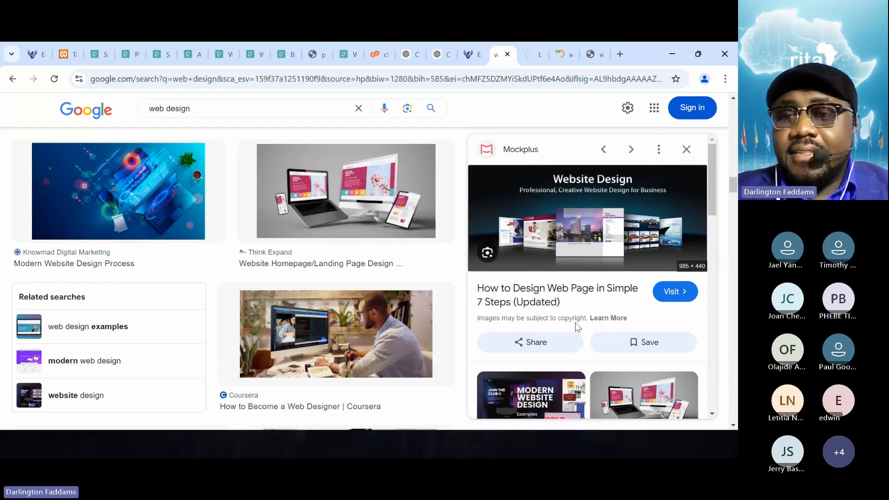
# - Examine the pictures related to the Mockplus image and the neighbouring web design results for a further candidate
pyautogui.scroll(-4, 577, 327)
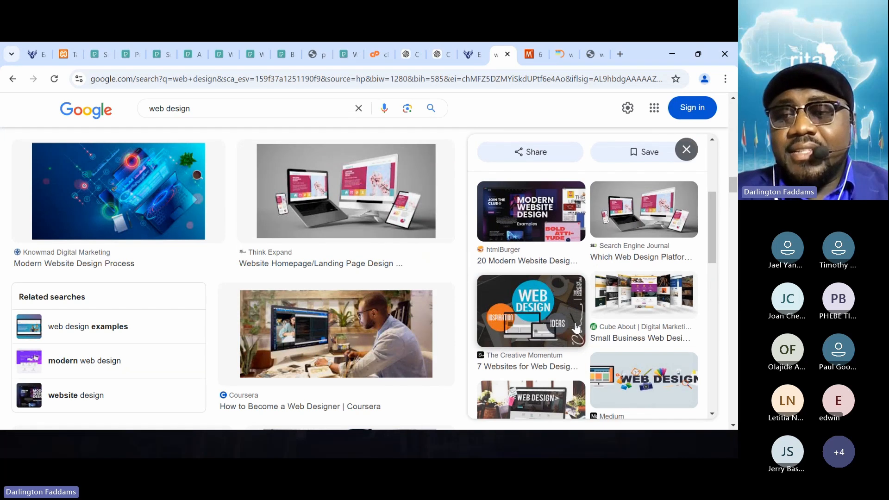
pyautogui.scroll(-4, 577, 327)
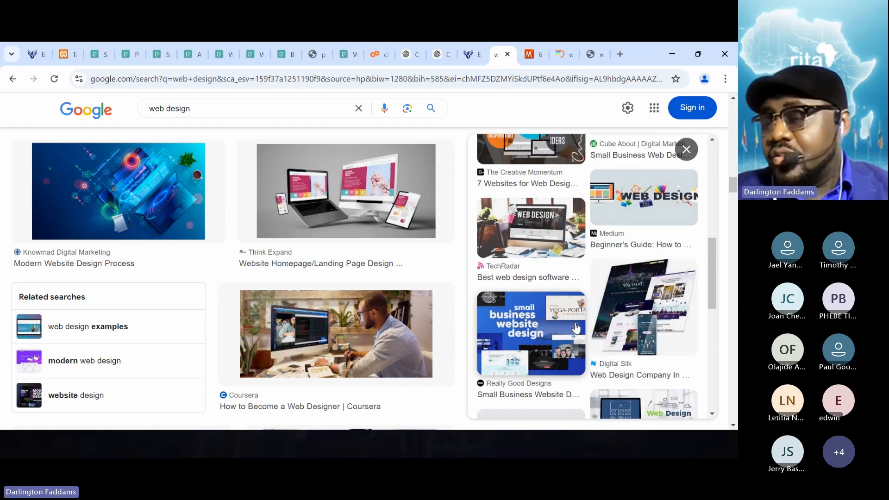
pyautogui.scroll(-2, 576, 328)
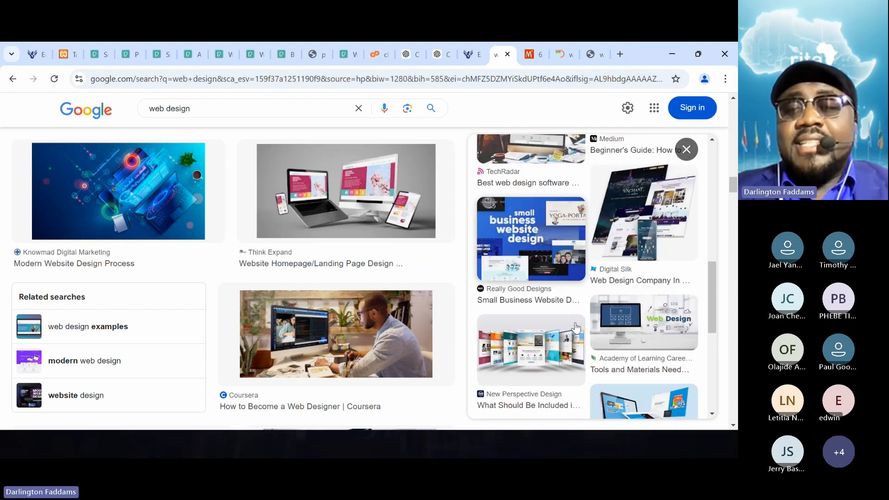
pyautogui.scroll(-5, 576, 327)
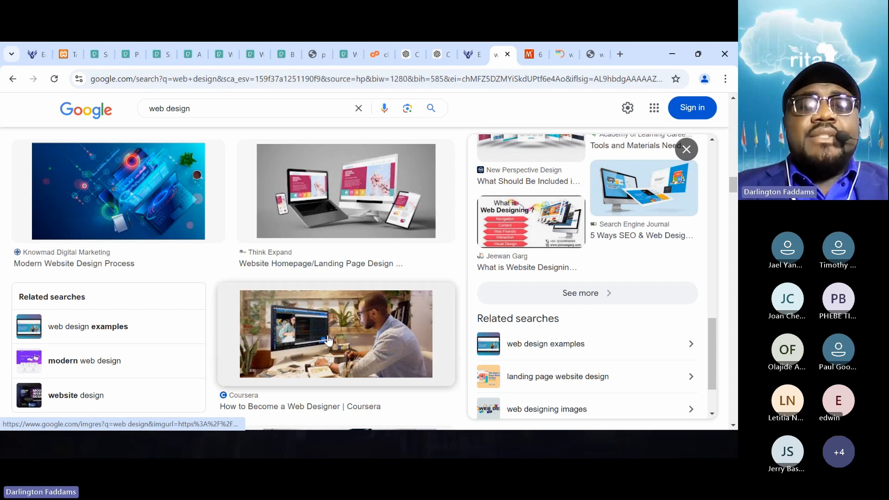
pyautogui.scroll(-5, 328, 341)
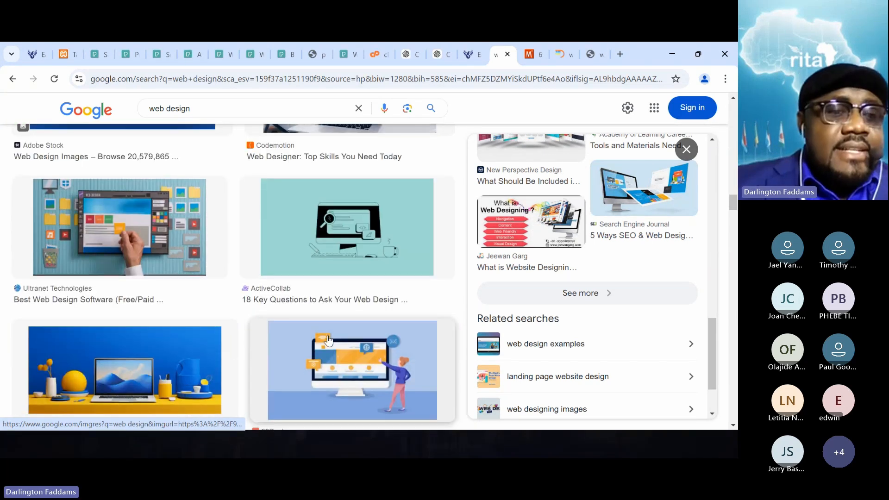
pyautogui.scroll(-1, 328, 341)
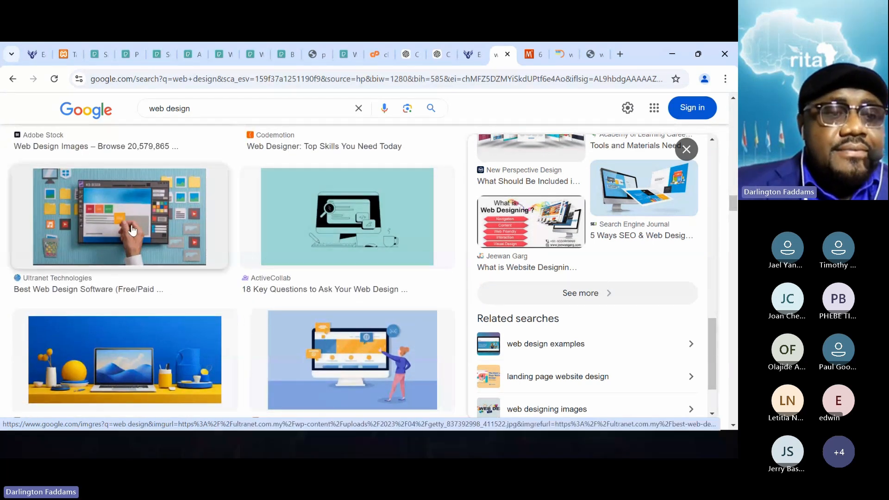
# - Preview Ultranet Technologies' "Best Web Design Software (Free/Paid)" picture and look through its related images
pyautogui.click(133, 231)
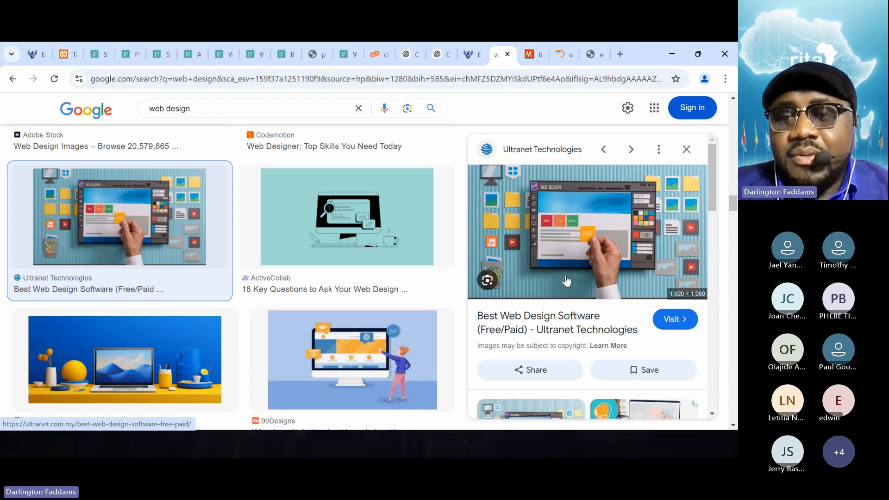
pyautogui.scroll(-3, 565, 280)
pyautogui.scroll(-3, 566, 281)
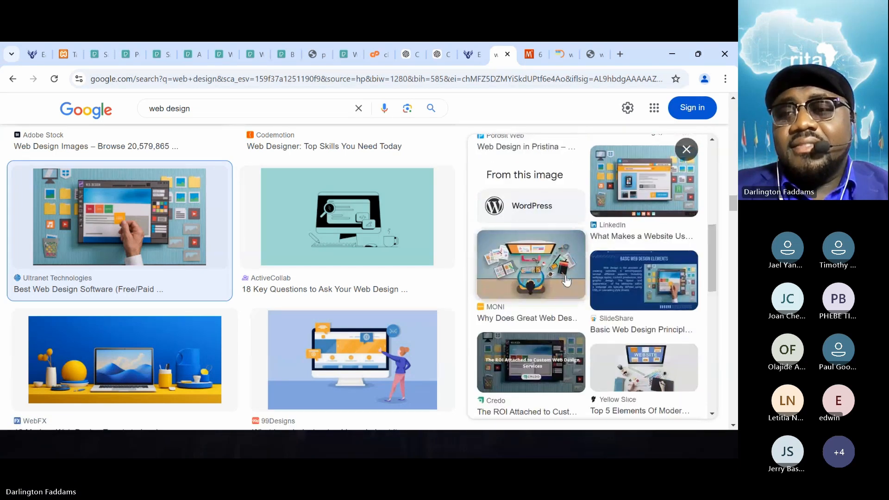
pyautogui.scroll(-3, 566, 281)
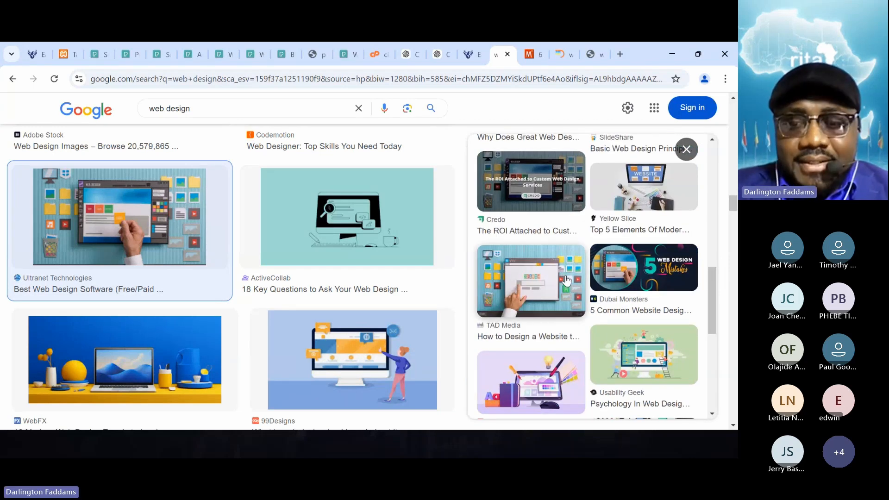
pyautogui.scroll(-2, 566, 281)
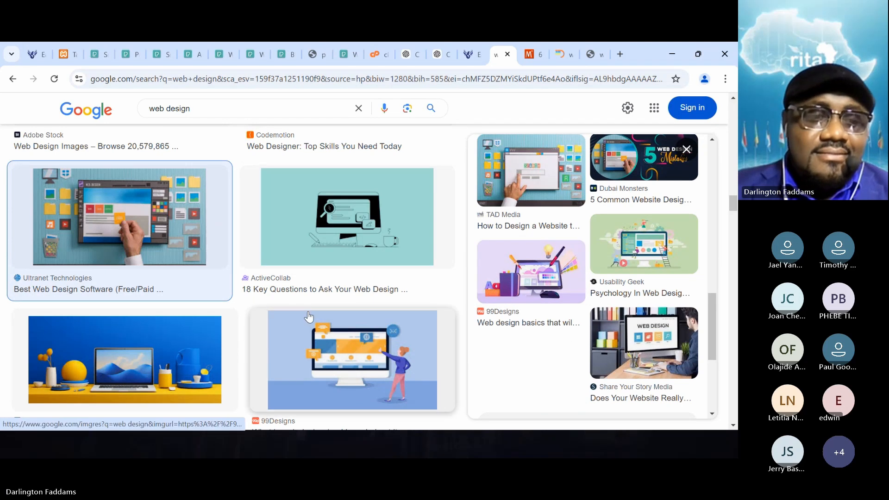
# - Look through the remaining web design image results for another picture suitable for the web solutions card
pyautogui.scroll(-8, 309, 316)
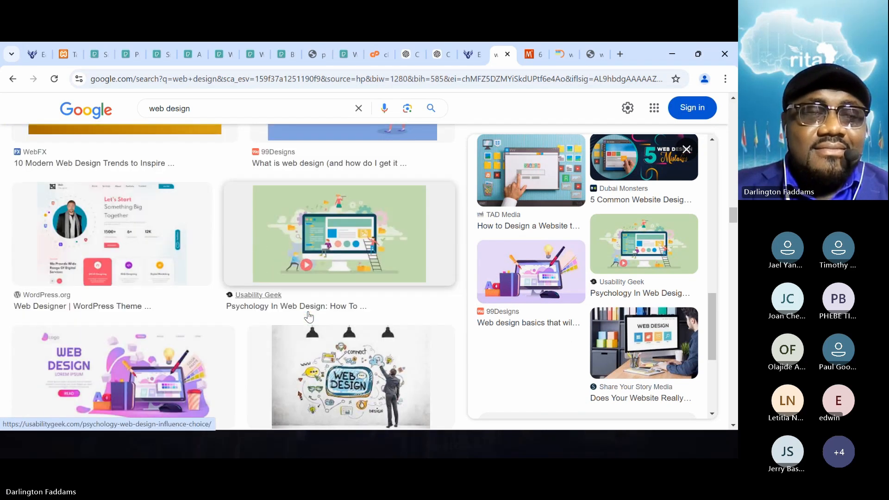
pyautogui.scroll(-4, 309, 316)
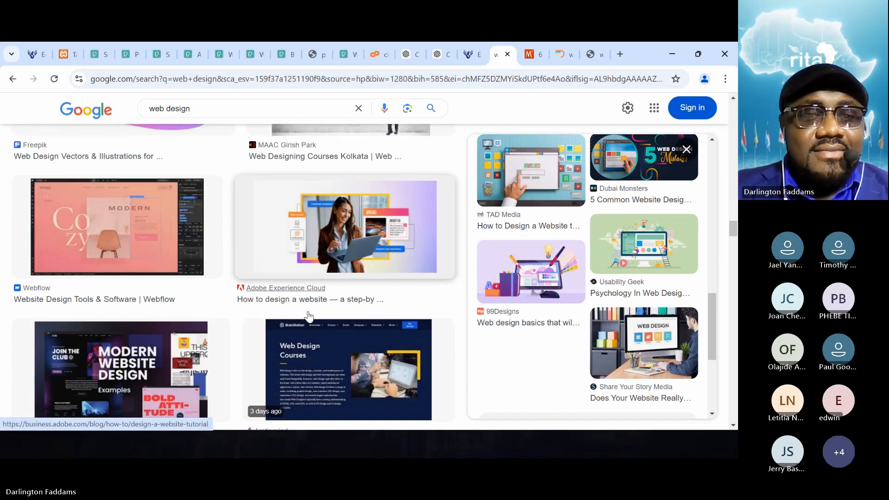
pyautogui.scroll(-6, 308, 315)
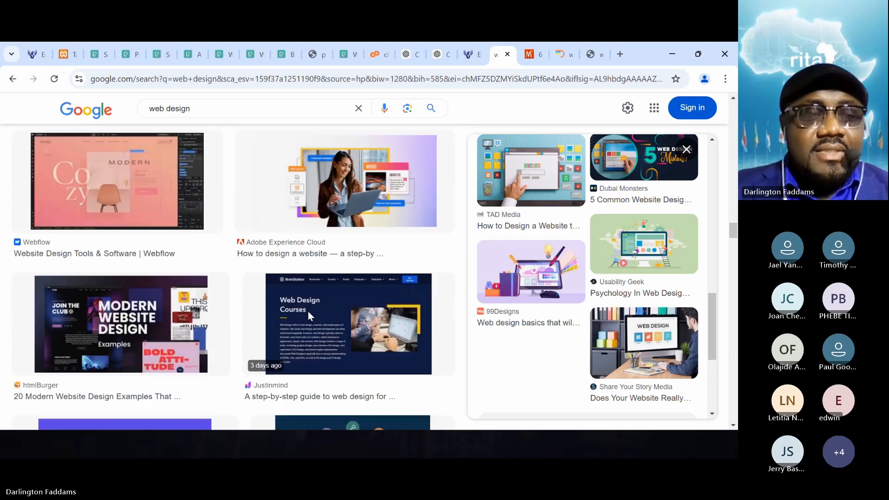
pyautogui.scroll(-2, 308, 317)
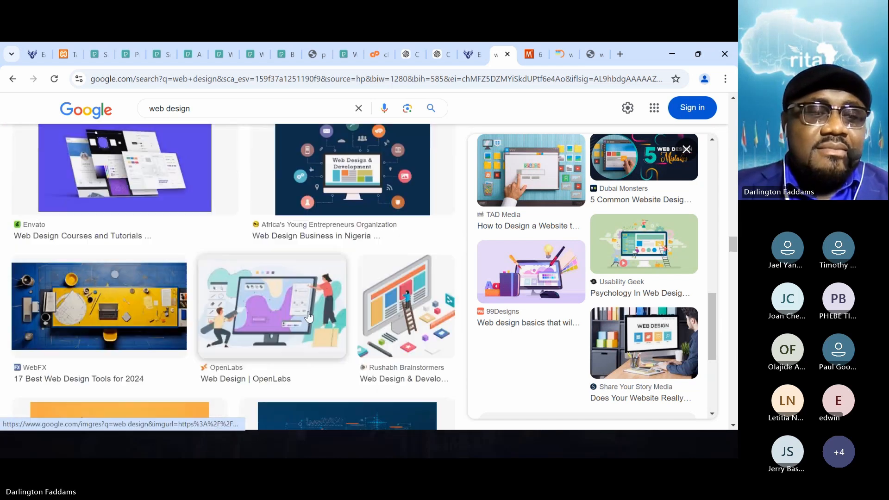
pyautogui.scroll(-2, 308, 316)
pyautogui.scroll(-8, 308, 313)
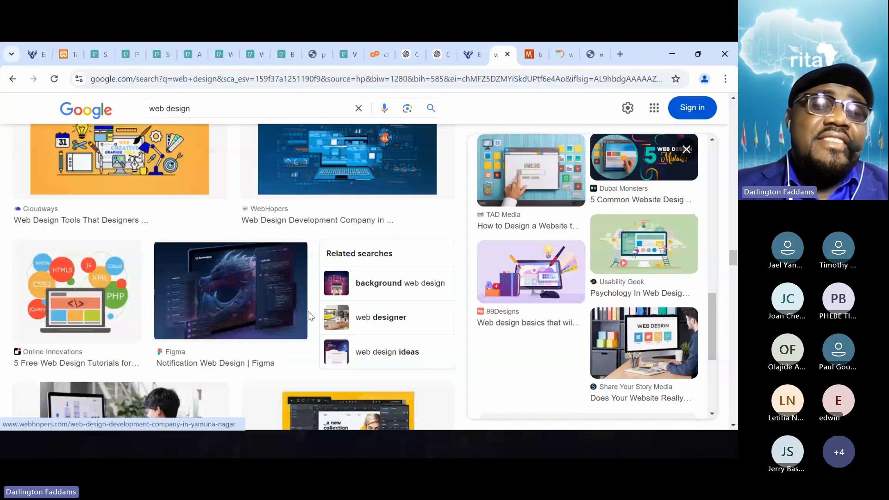
pyautogui.scroll(-2, 309, 316)
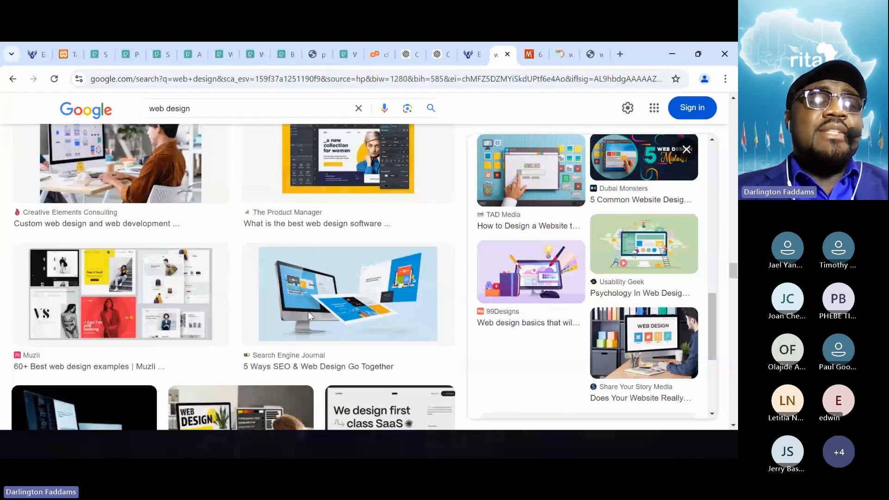
pyautogui.scroll(-10, 309, 317)
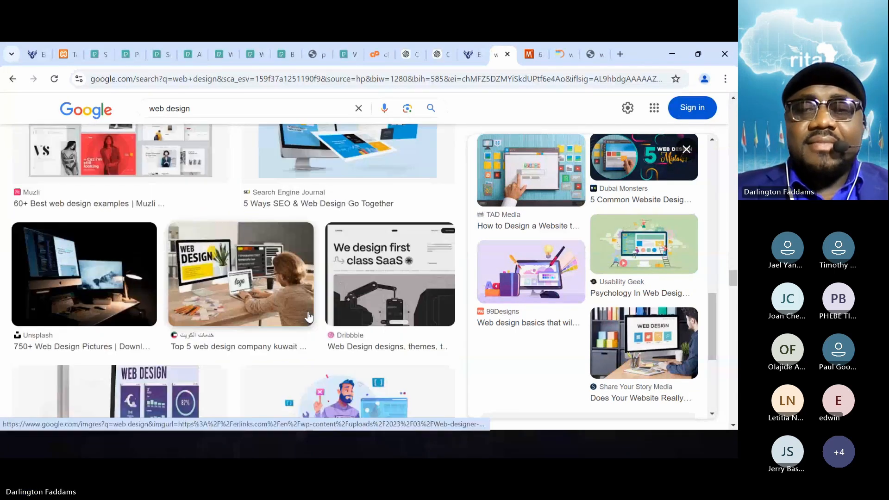
pyautogui.scroll(-6, 309, 318)
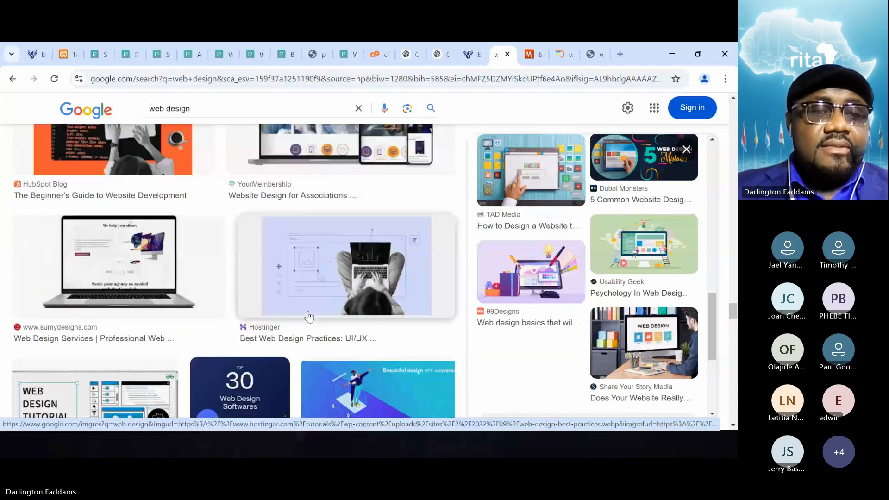
pyautogui.scroll(1, 309, 317)
pyautogui.scroll(-7, 309, 318)
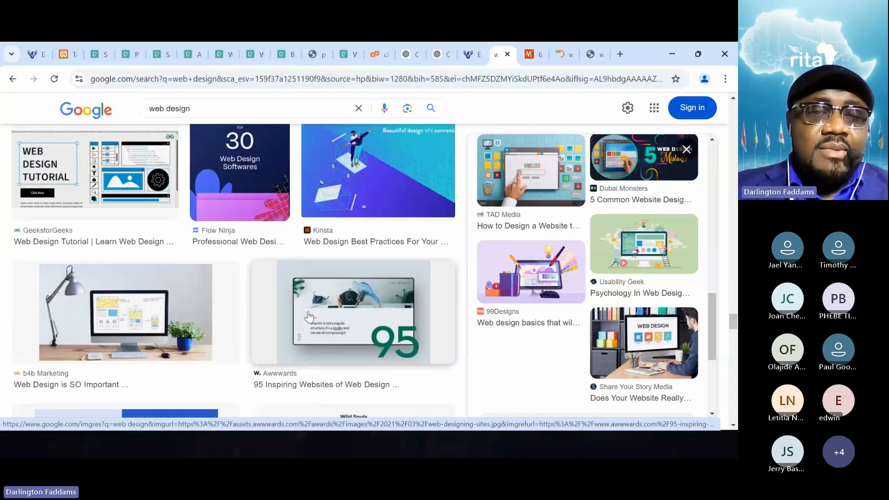
pyautogui.scroll(-7, 308, 316)
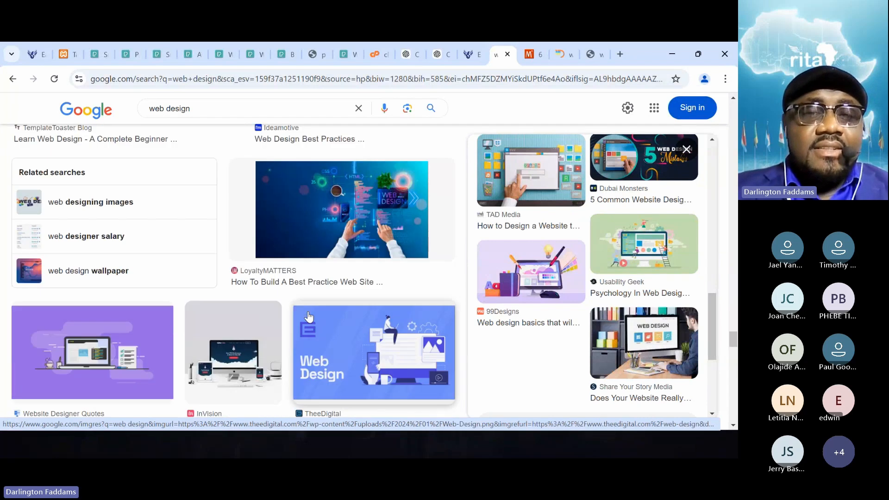
pyautogui.scroll(-7, 309, 317)
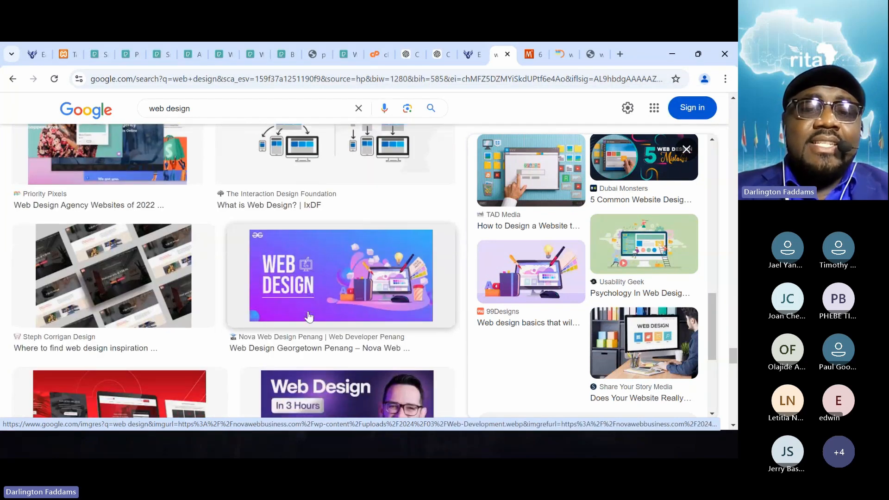
pyautogui.scroll(-5, 309, 318)
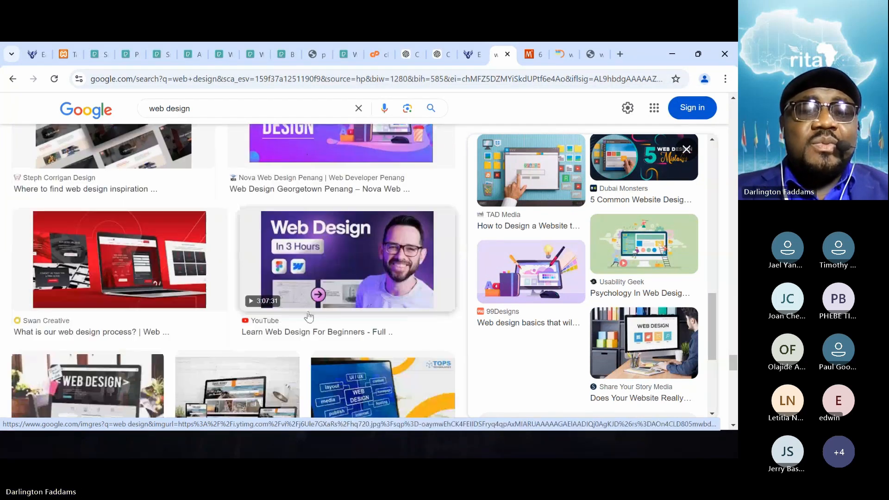
pyautogui.scroll(3, 309, 317)
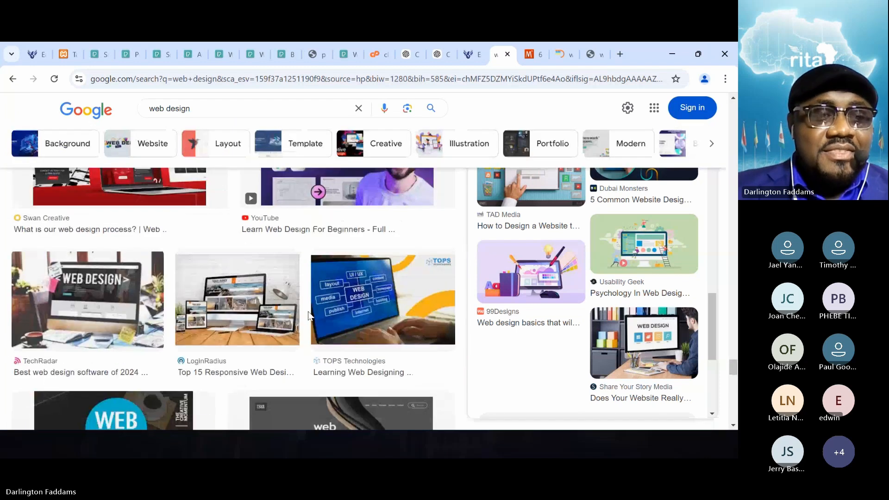
pyautogui.scroll(-9, 308, 317)
pyautogui.scroll(-8, 309, 317)
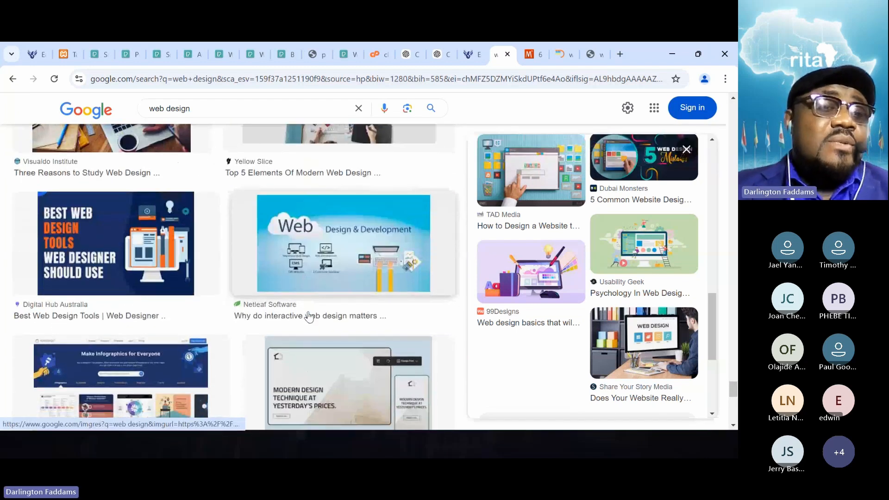
pyautogui.scroll(3, 308, 317)
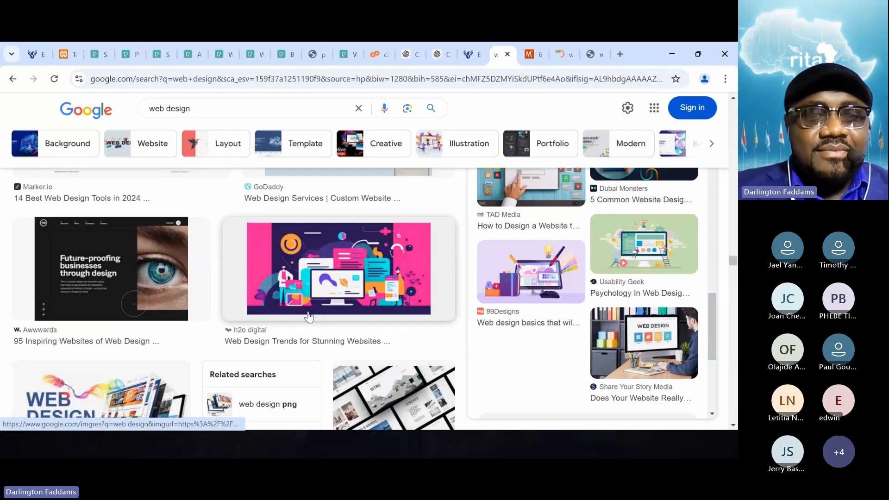
pyautogui.scroll(-10, 309, 317)
pyautogui.scroll(-10, 309, 317)
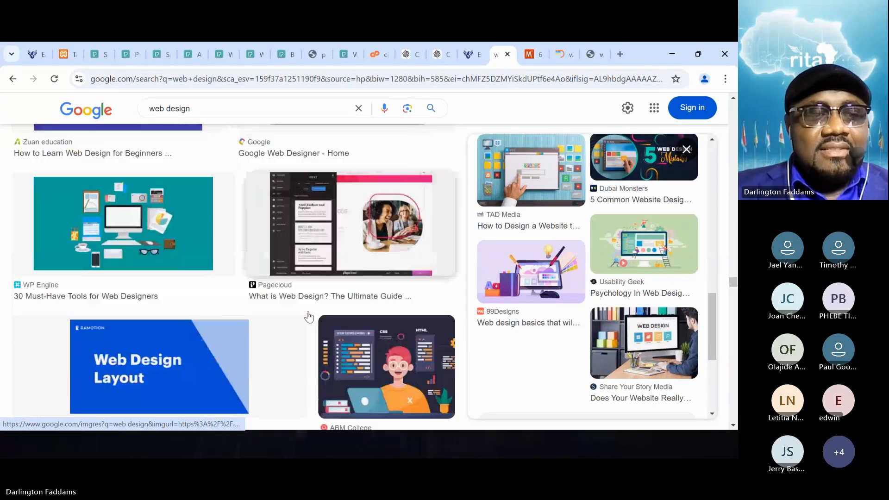
pyautogui.scroll(2, 307, 311)
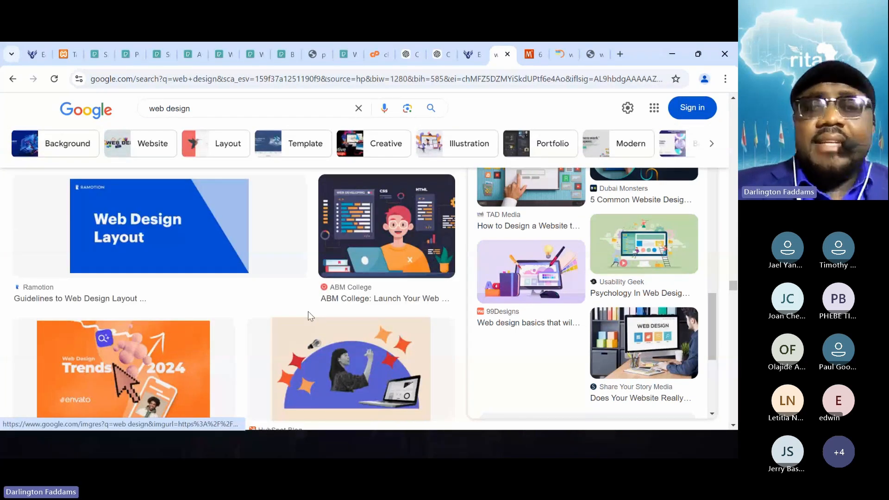
# - Compare the already opened Mockplus, Designs Valley and Expand web design images as candidates for the card
pyautogui.click(534, 55)
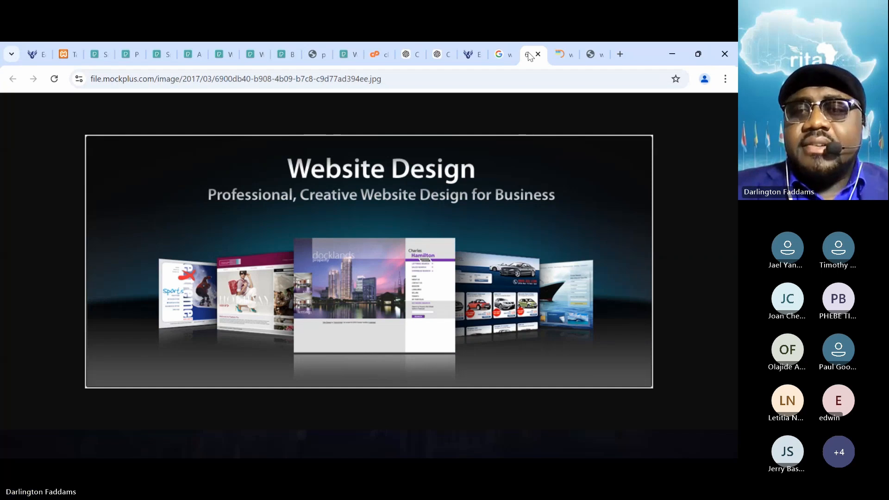
pyautogui.click(560, 56)
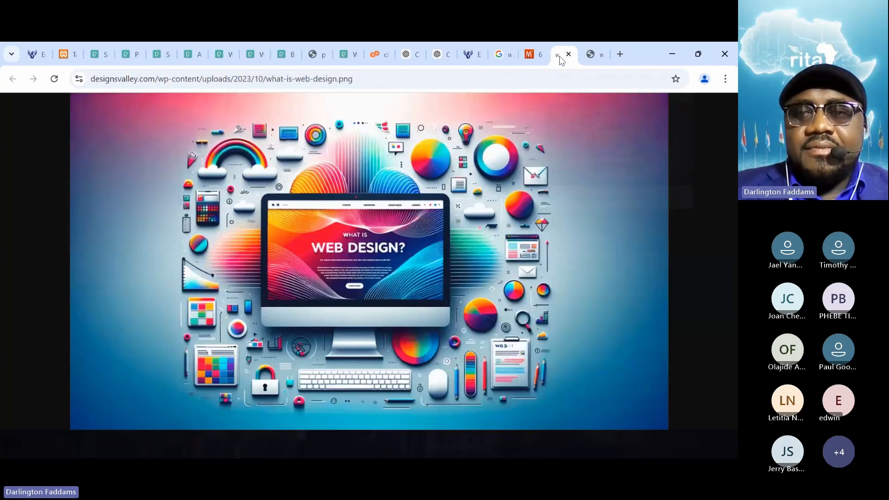
pyautogui.click(593, 56)
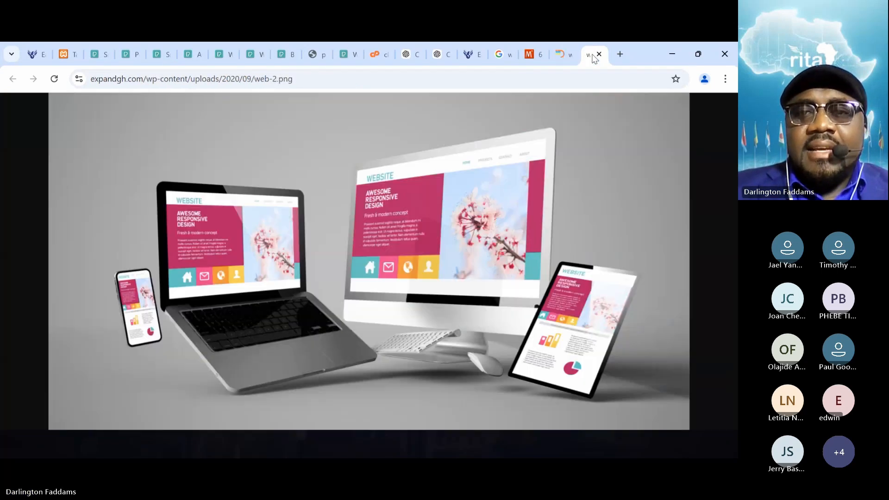
# - Return to the image results and search for "website mockup" pictures instead
pyautogui.click(499, 54)
pyautogui.doubleClick(216, 113)
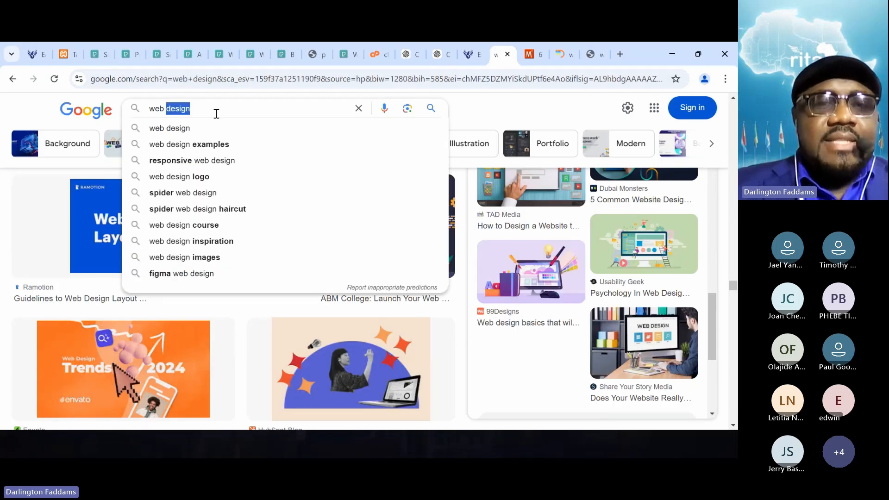
pyautogui.press('BackSpace')
pyautogui.press('BackSpace')
pyautogui.write('site mockup')
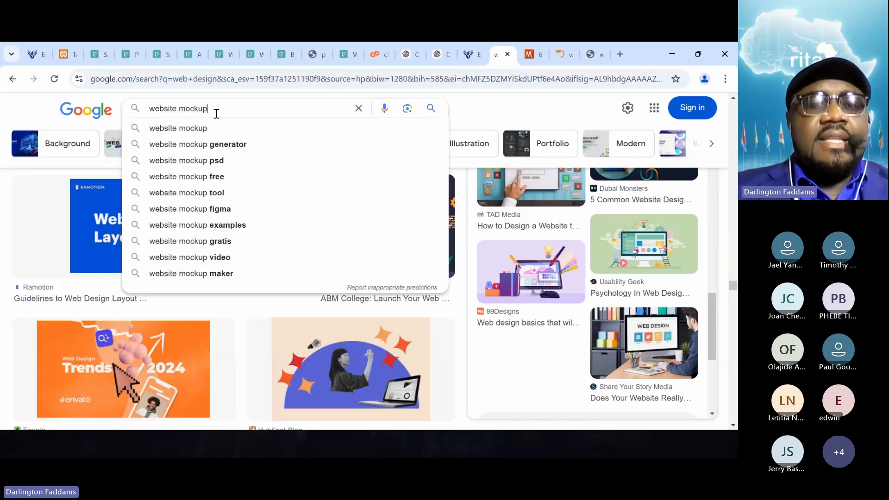
pyautogui.press('Return')
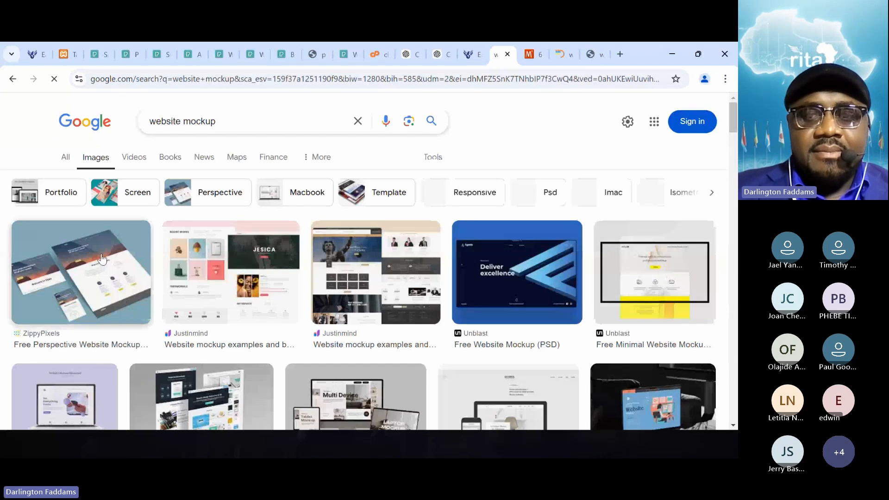
# - Browse the website mockup results and preview Good Mockups' "Free Full Preview Website Presentation Mockup PSD" picture
pyautogui.scroll(-5, 102, 258)
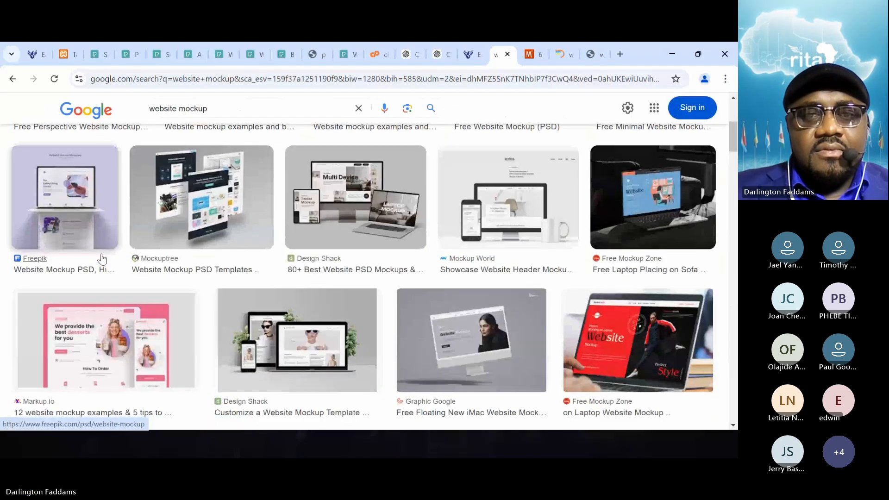
pyautogui.scroll(-4, 103, 258)
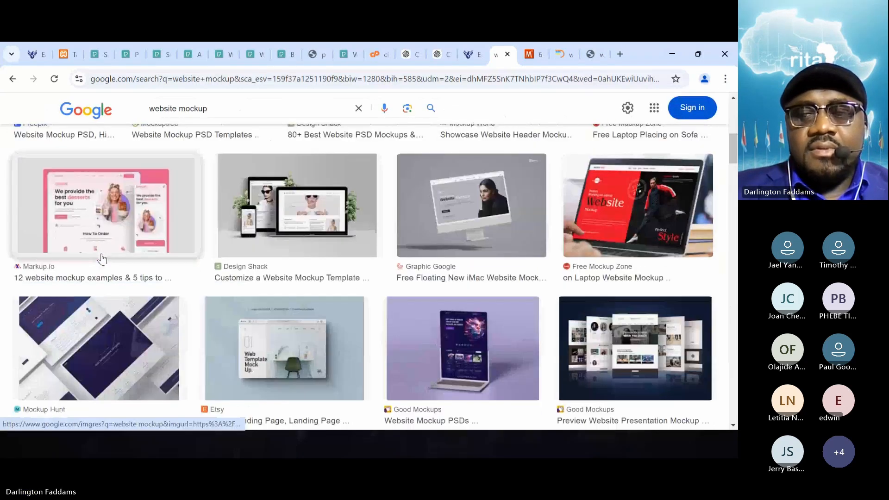
pyautogui.scroll(-2, 103, 258)
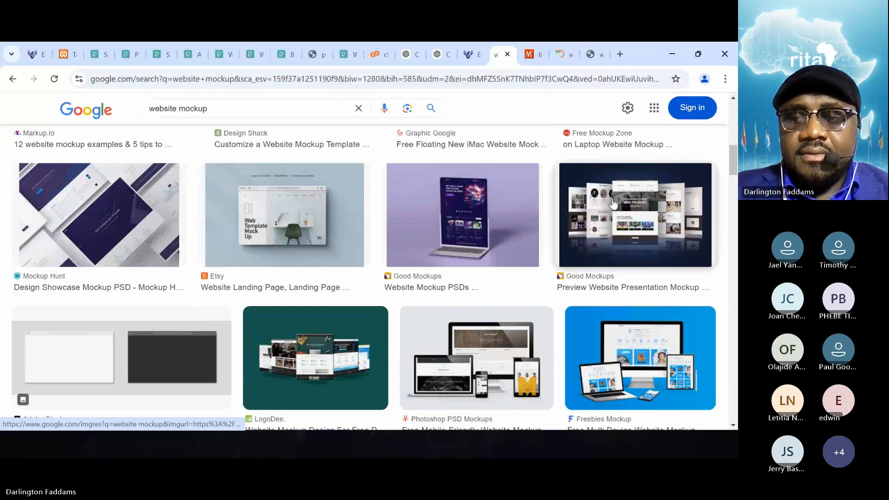
pyautogui.click(630, 202)
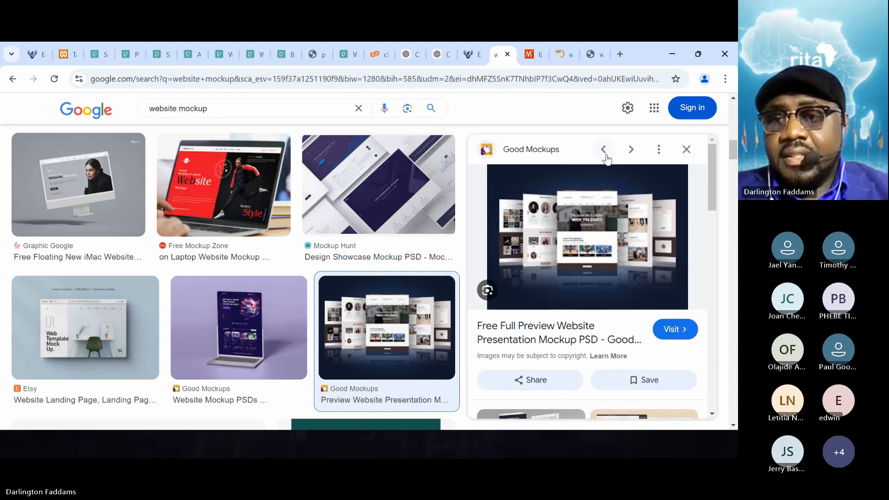
pyautogui.rightClick(582, 224)
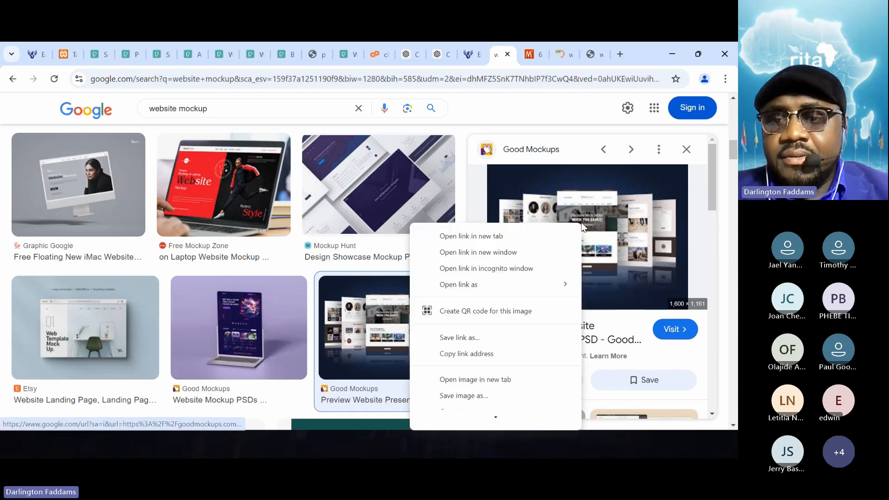
pyautogui.click(499, 379)
pyautogui.click(501, 57)
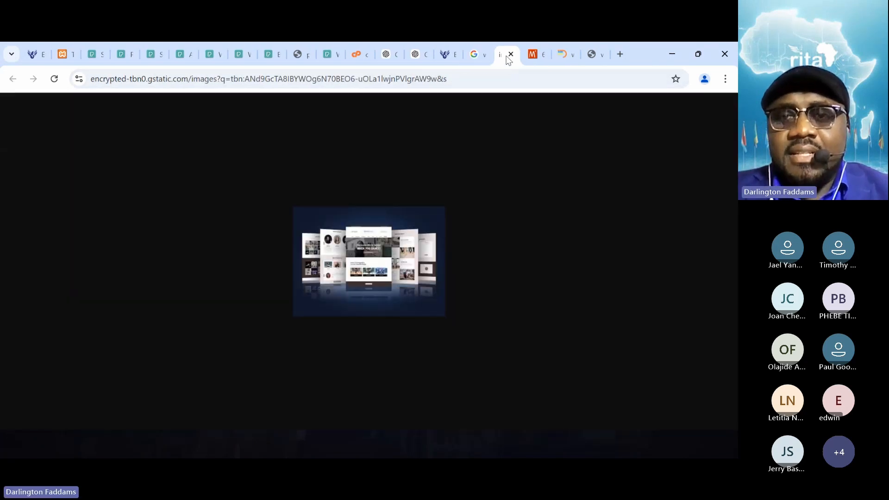
pyautogui.click(510, 55)
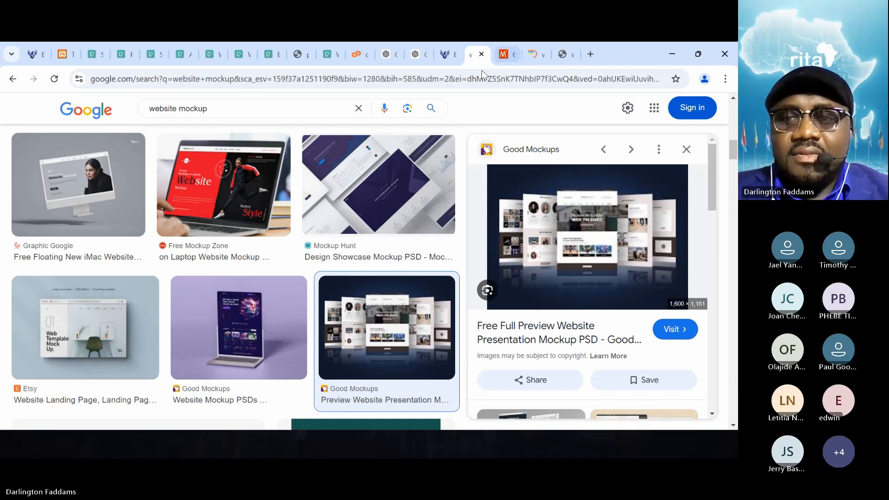
# - Open the mockup's full-size image from its Good Mockups source page in a new tab, and return to the home page's service cards
pyautogui.click(556, 230)
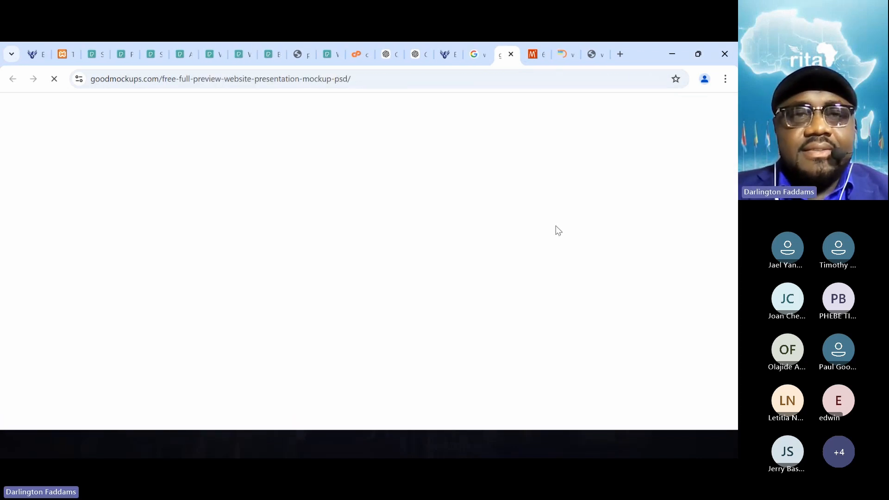
pyautogui.scroll(-5, 401, 319)
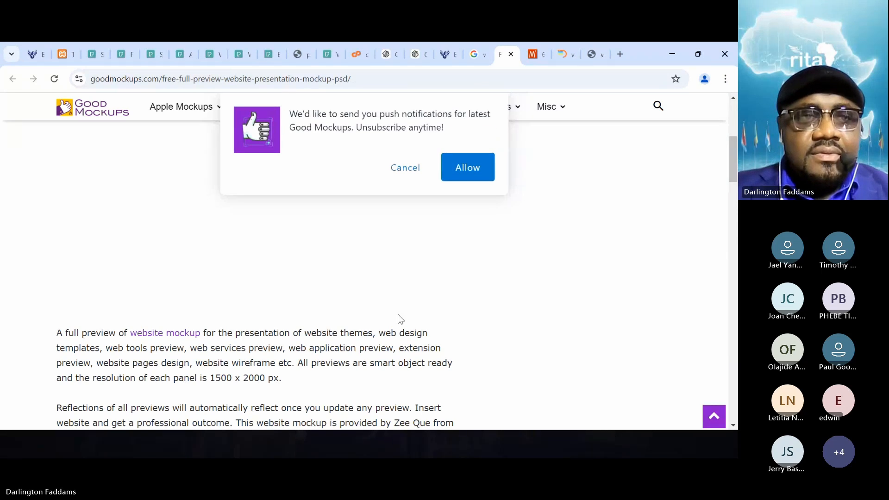
pyautogui.scroll(-5, 401, 319)
pyautogui.rightClick(272, 284)
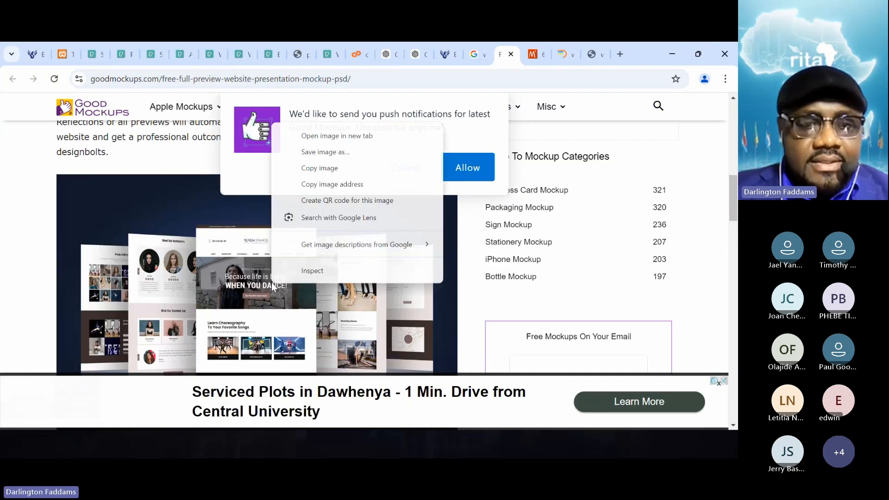
pyautogui.click(350, 135)
pyautogui.click(507, 46)
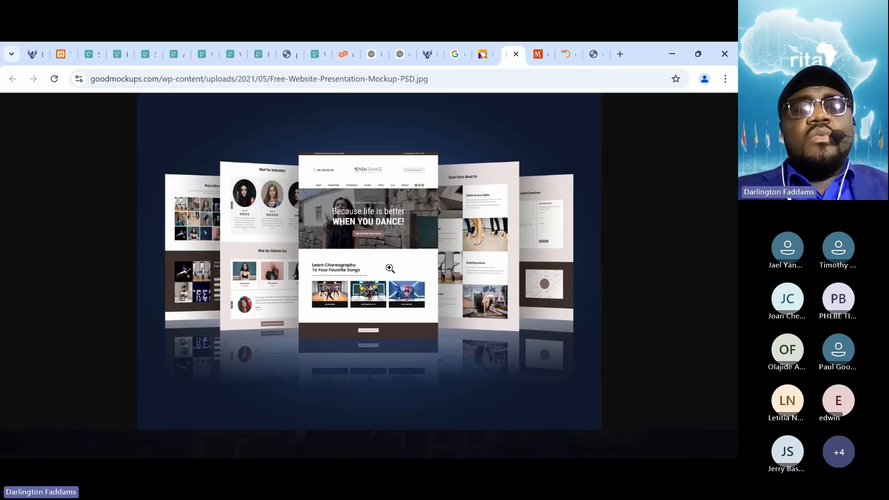
pyautogui.click(30, 54)
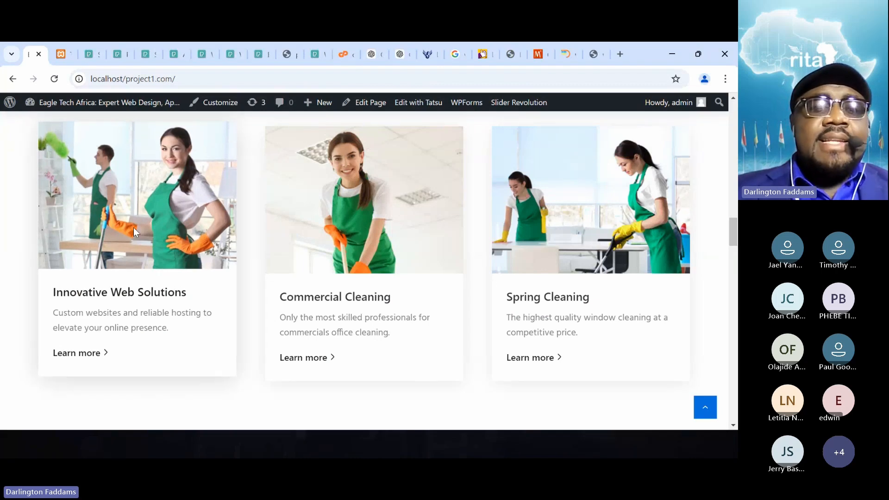
# - Open the Innovative Web Solutions card's picture in its own tab and save it as exponent-cleaning-company-service-box-2.jpg in the resources folder
pyautogui.scroll(1, 93, 235)
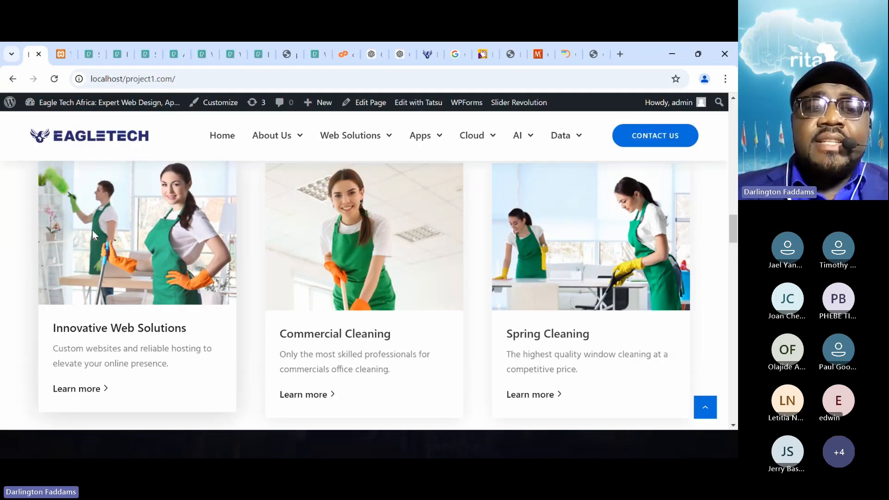
pyautogui.rightClick(114, 207)
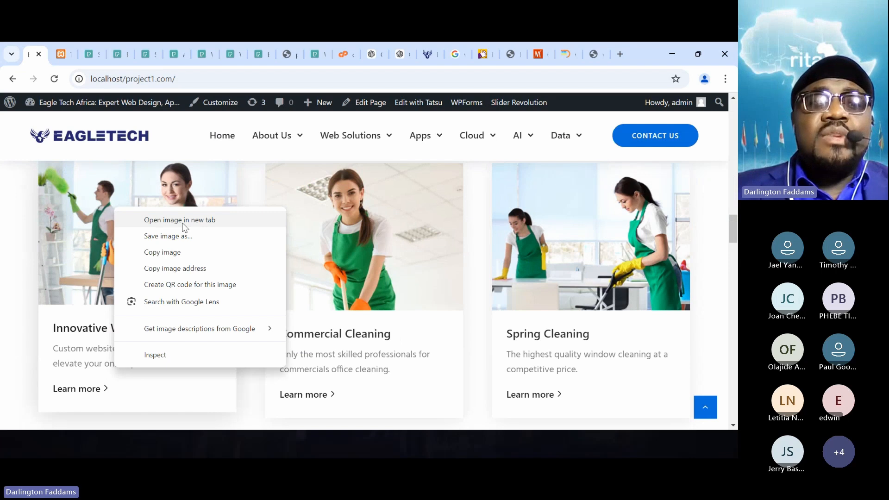
pyautogui.click(184, 221)
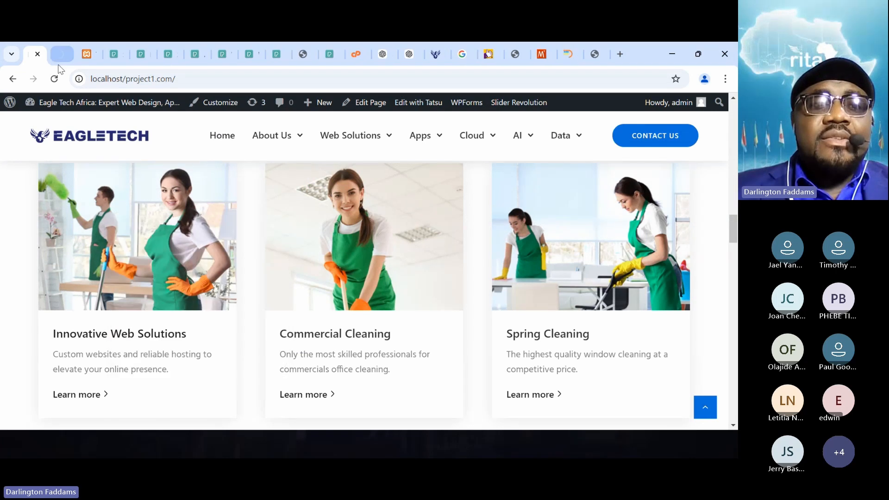
pyautogui.click(55, 56)
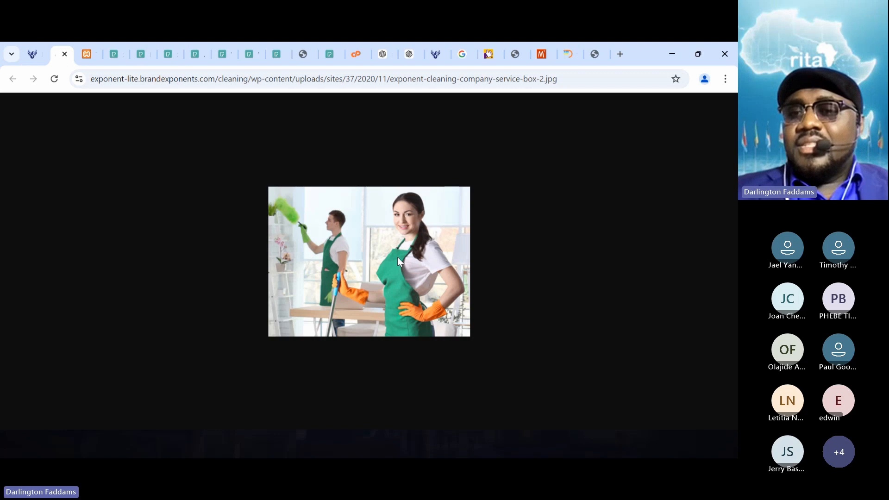
pyautogui.rightClick(375, 250)
pyautogui.click(407, 273)
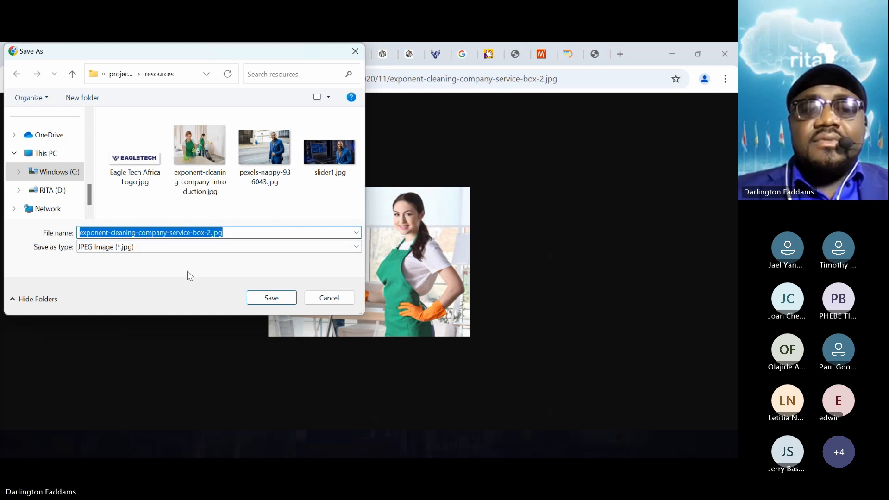
pyautogui.click(272, 297)
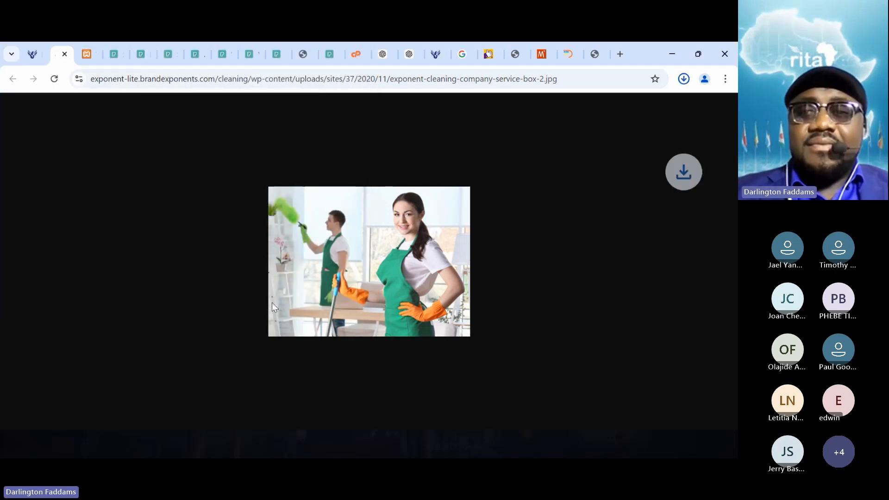
# - Show the downloaded exponent-cleaning-company-service-box-2.jpg in its folder and open it with Adobe Photoshop CC 2019
pyautogui.click(684, 81)
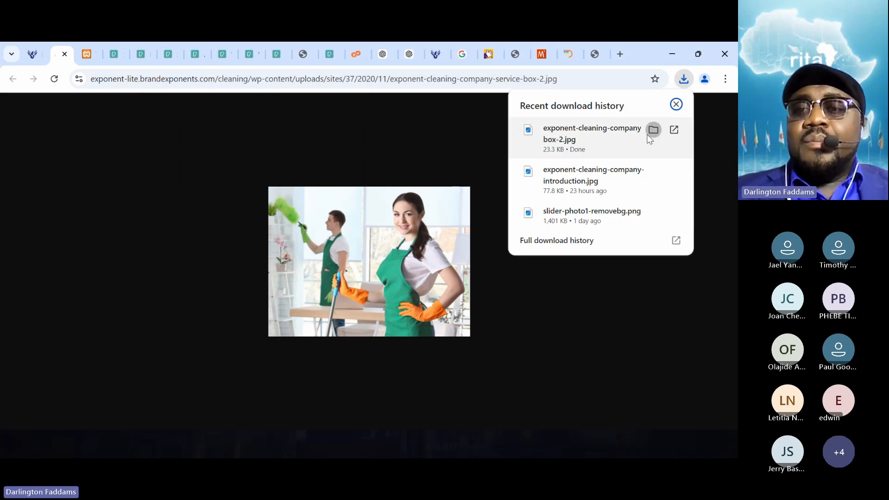
pyautogui.click(652, 130)
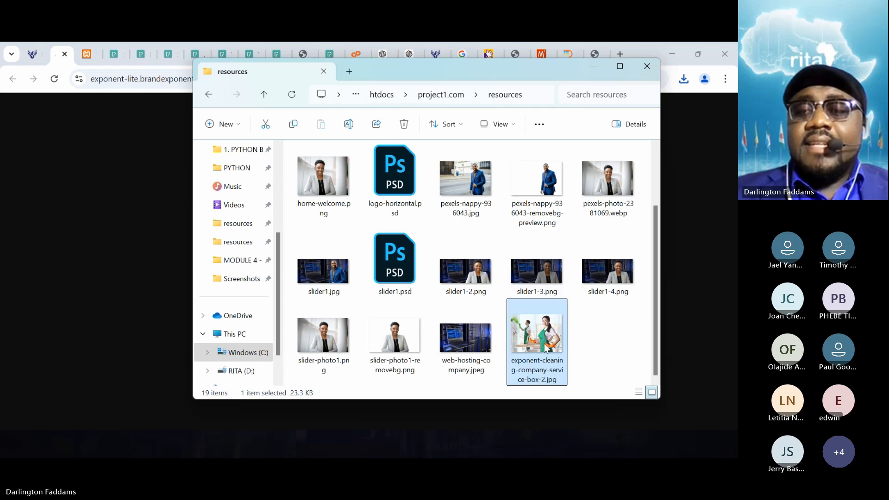
pyautogui.rightClick(546, 347)
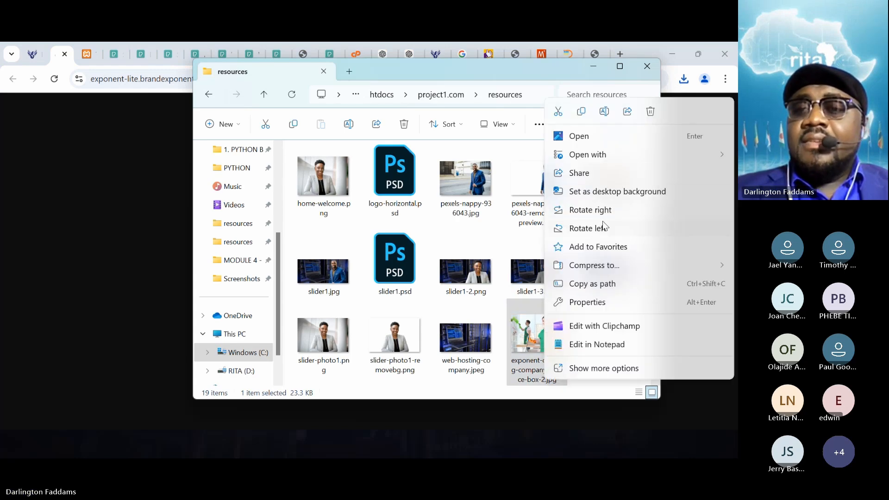
pyautogui.moveTo(604, 159)
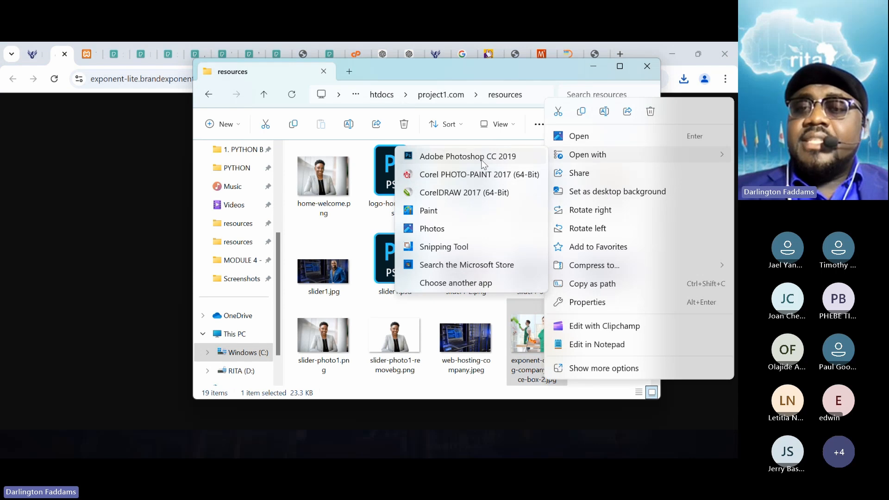
pyautogui.click(481, 157)
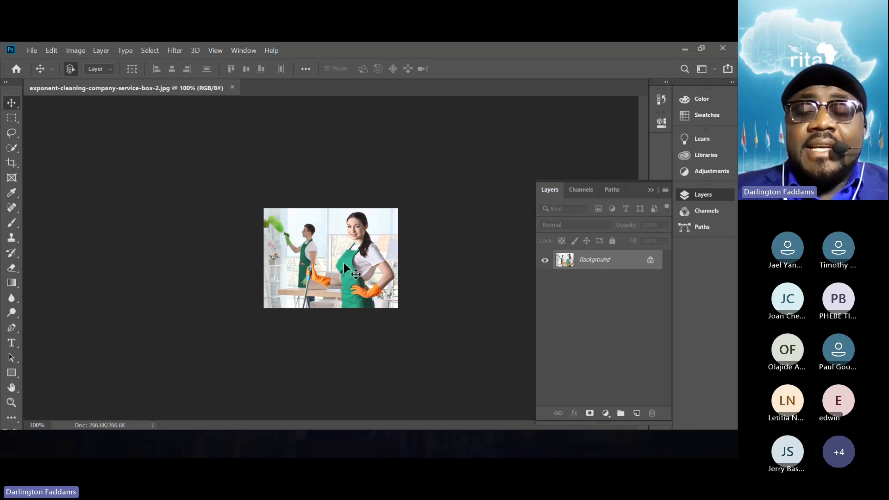
# - Unlock the background layer, add a new empty layer, and delete the original cleaning picture layer
pyautogui.click(650, 262)
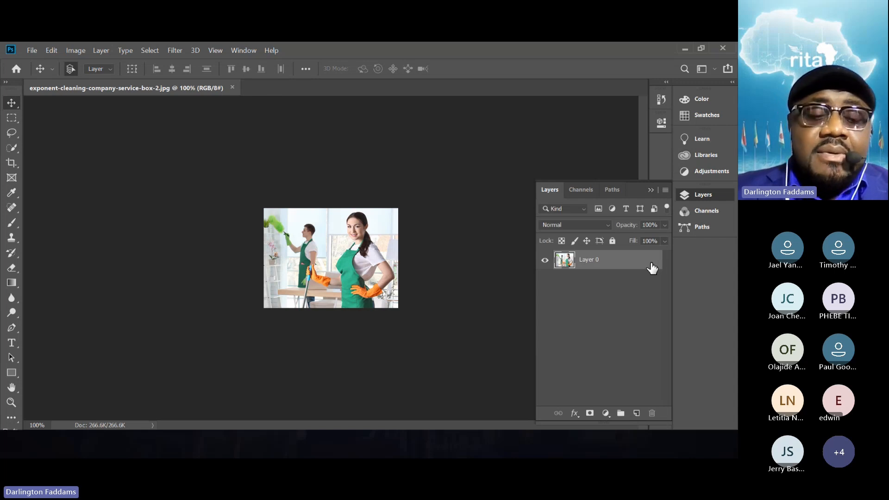
pyautogui.click(487, 245)
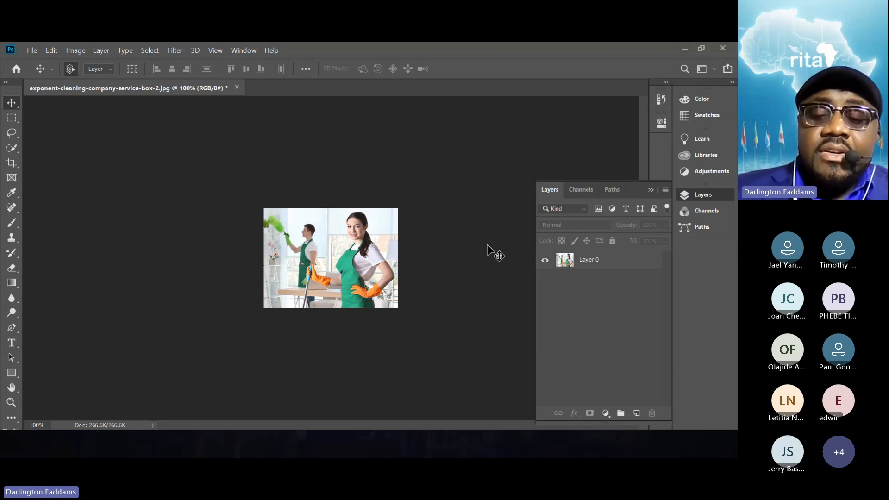
pyautogui.hotkey('ctrl', '0')
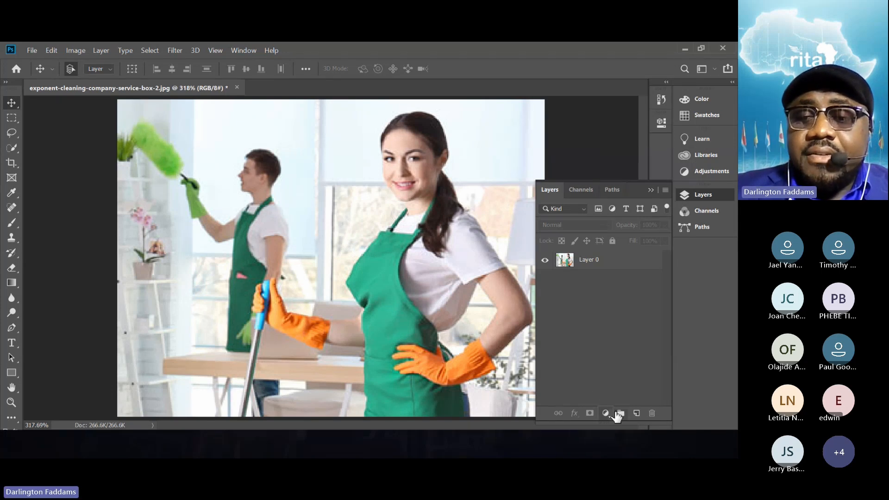
pyautogui.click(636, 413)
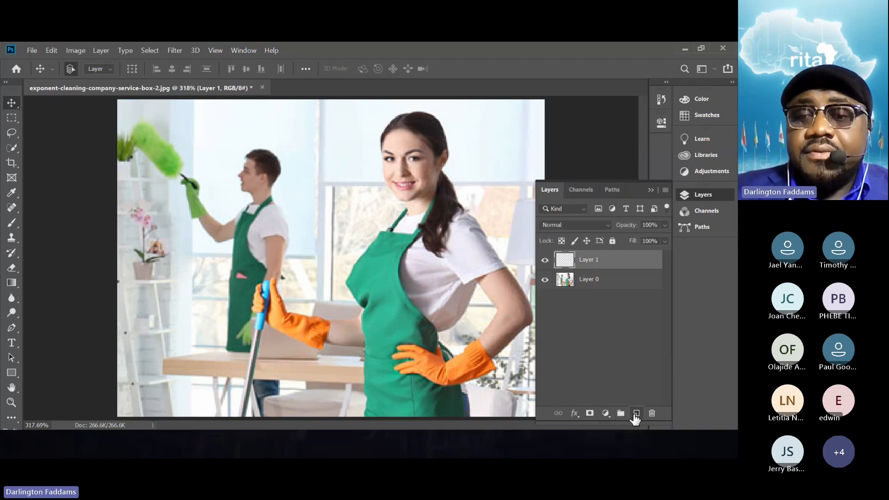
pyautogui.click(636, 283)
pyautogui.click(651, 414)
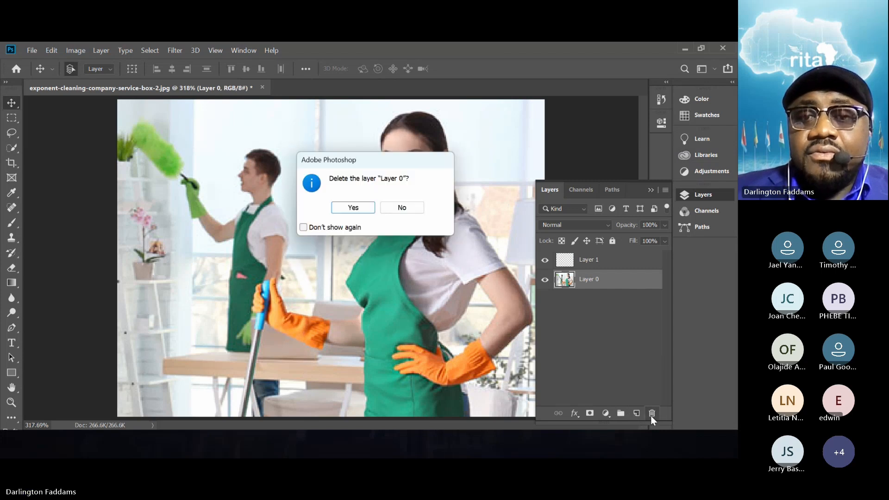
pyautogui.click(354, 209)
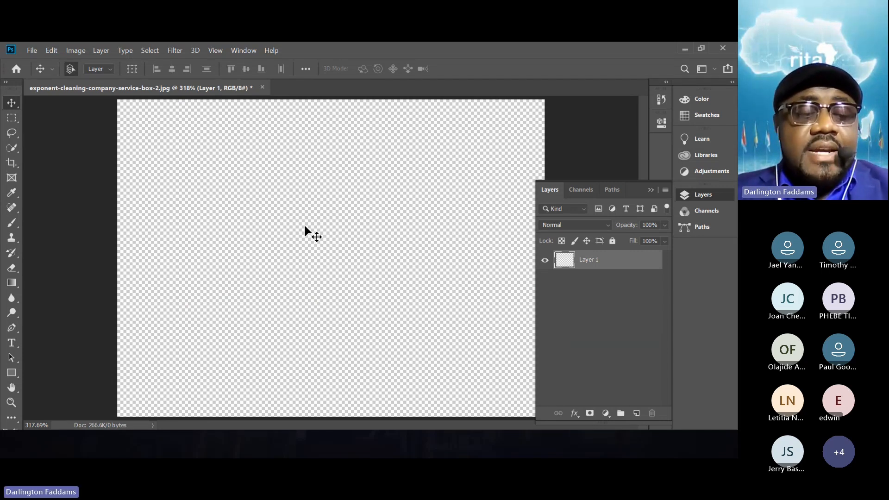
pyautogui.hotkey('ctrl', '1')
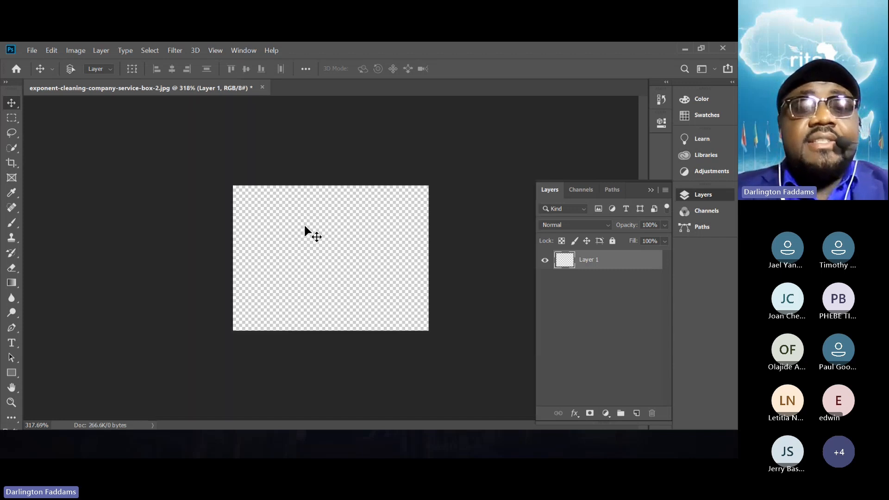
# - Switch to Chrome and save the full-size Good Mockups image as Free-Website-Presentation-Mockup-PSD.jpg in the resources folder
pyautogui.hotkey('alt', 'Tab')
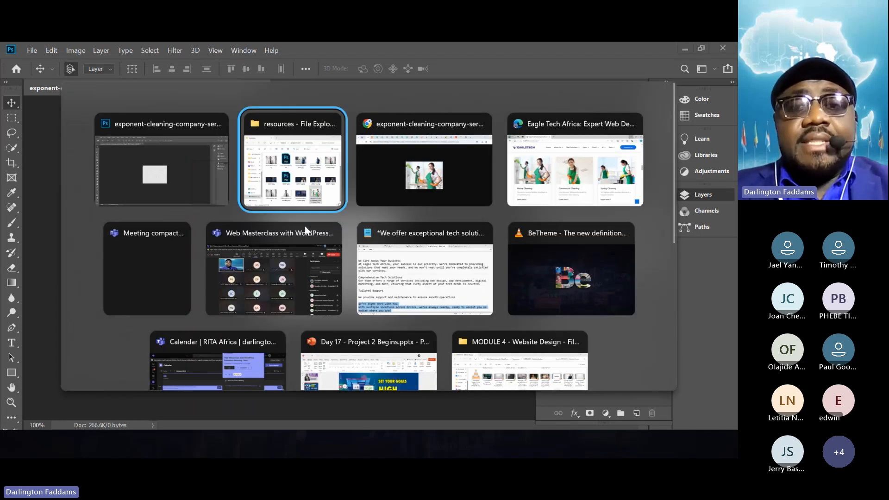
pyautogui.hotkey('alt', 'Tab')
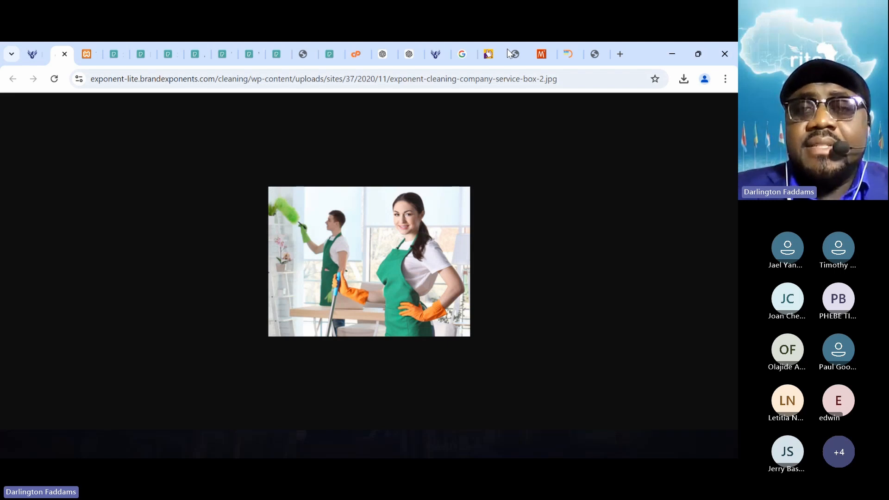
pyautogui.click(482, 56)
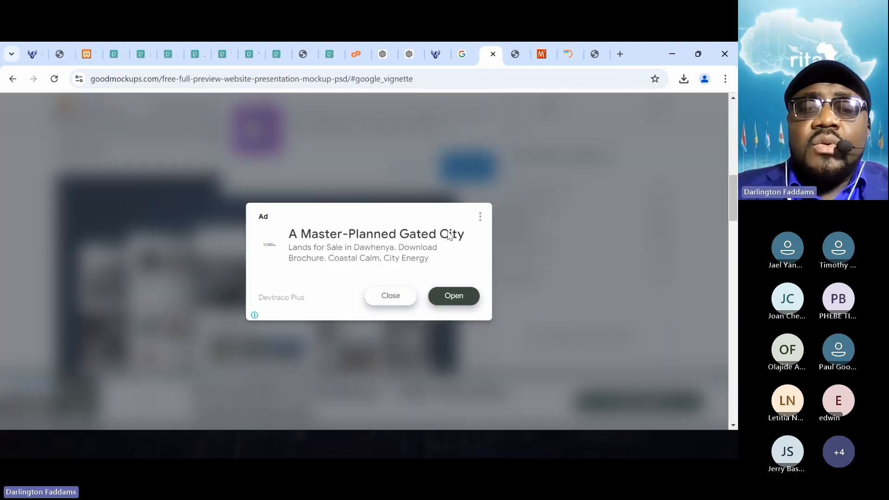
pyautogui.click(401, 302)
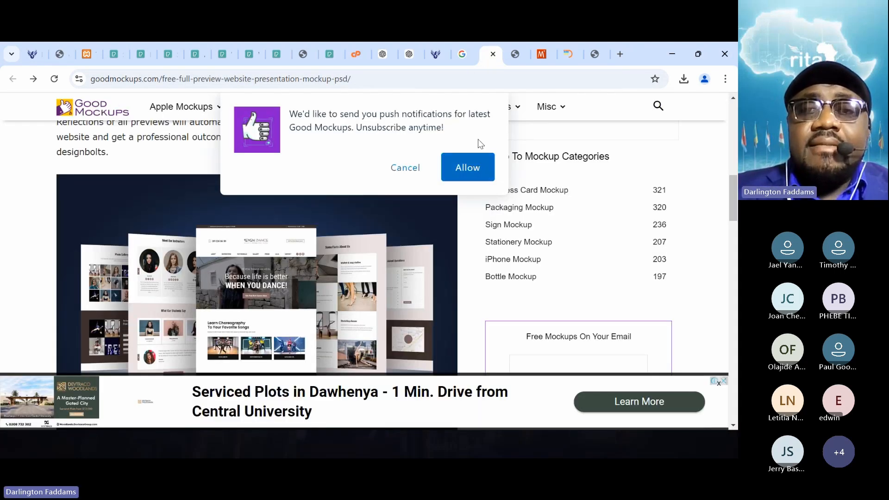
pyautogui.click(516, 55)
pyautogui.rightClick(438, 191)
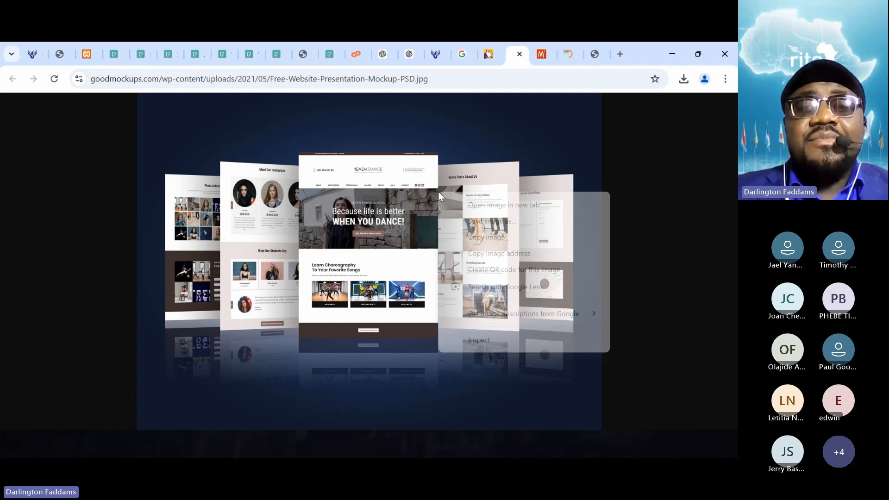
pyautogui.click(472, 221)
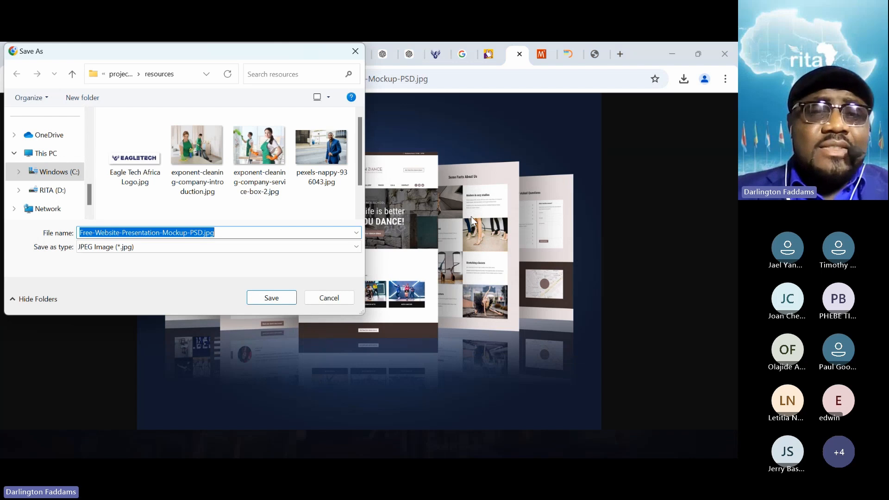
pyautogui.click(272, 297)
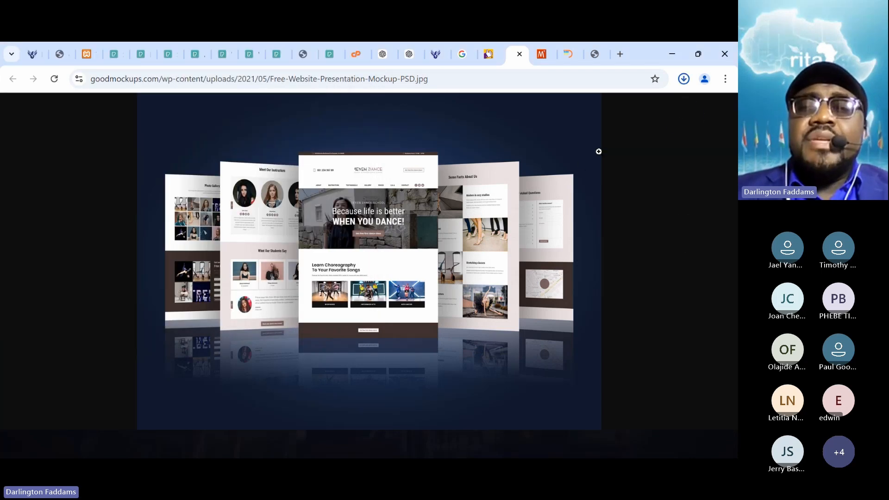
# - Show the downloaded Free-Website-Presentation-Mockup-PSD.jpg in its folder and open it with Adobe Photoshop CC 2019
pyautogui.click(685, 83)
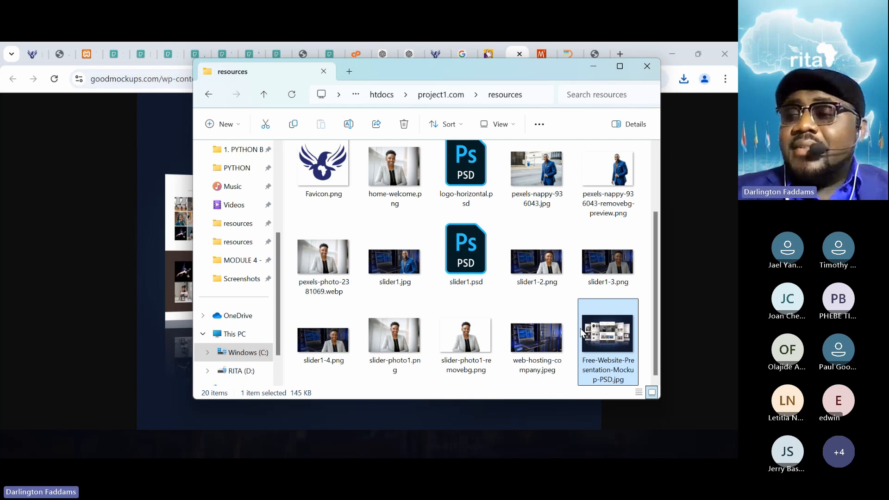
pyautogui.rightClick(582, 333)
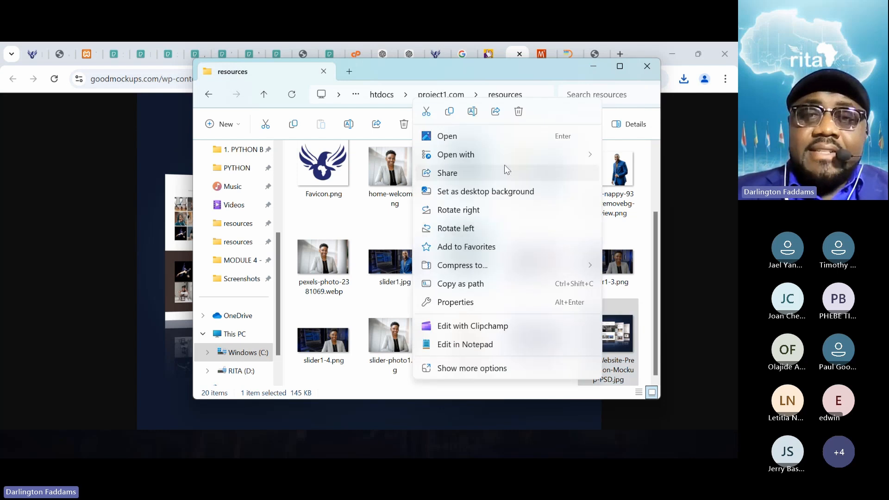
pyautogui.moveTo(501, 157)
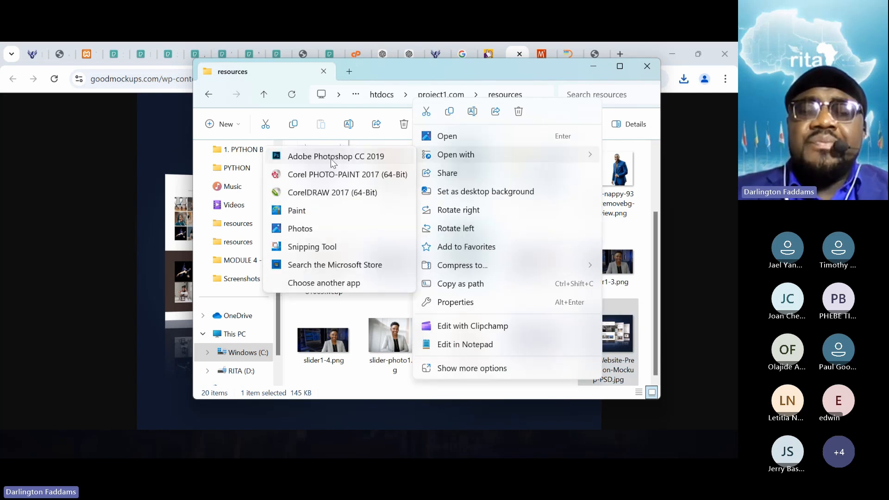
pyautogui.click(331, 160)
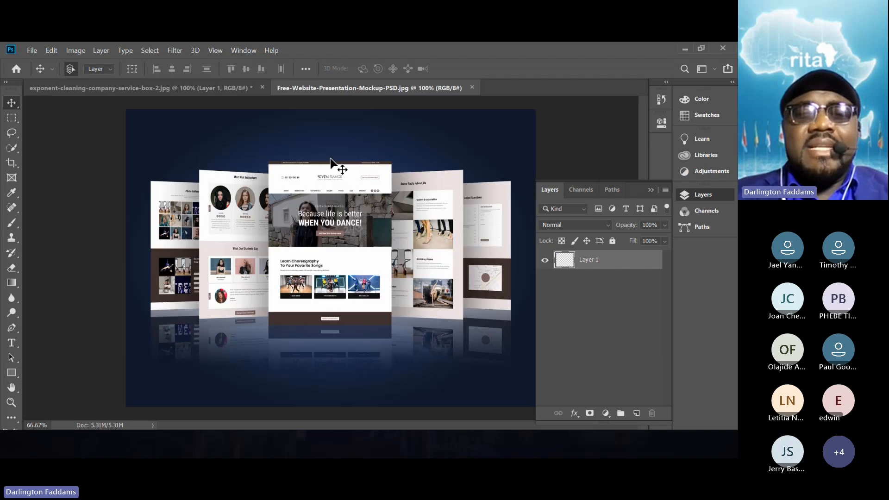
# - Bring the mockup picture into the exponent-cleaning-company-service-box-2.jpg document as a new layer and shift it on the canvas
pyautogui.click(204, 89)
pyautogui.moveTo(203, 88); pyautogui.dragTo(278, 190)
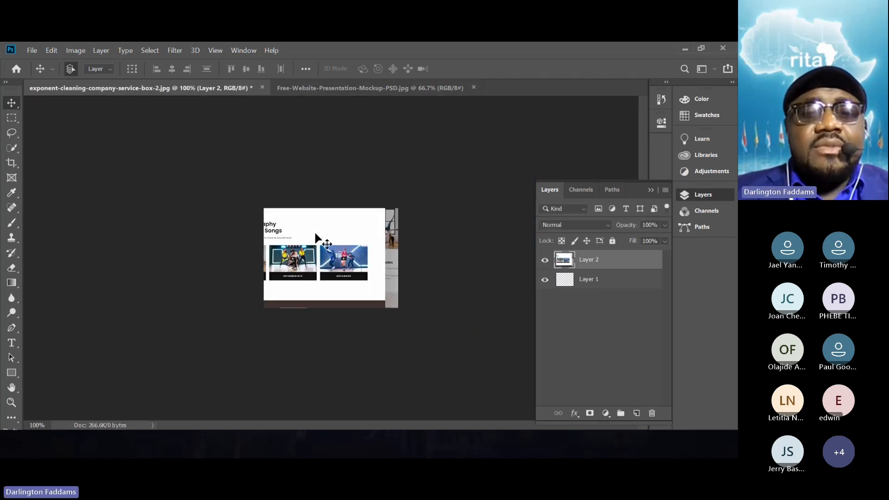
pyautogui.moveTo(321, 244); pyautogui.dragTo(456, 376)
# - Free-transform the mockup layer, scaling it proportionally to about 30% and shifting it over the canvas
pyautogui.hotkey('ctrl', 't')
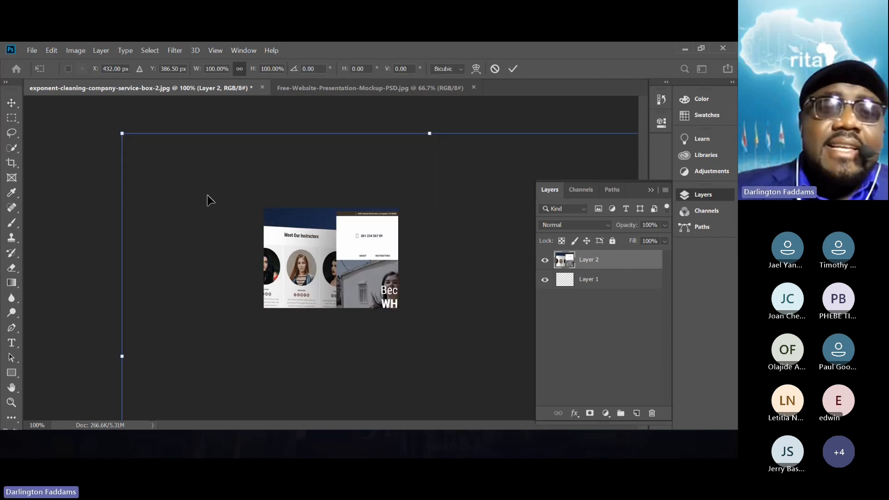
pyautogui.moveTo(122, 133); pyautogui.dragTo(328, 282)
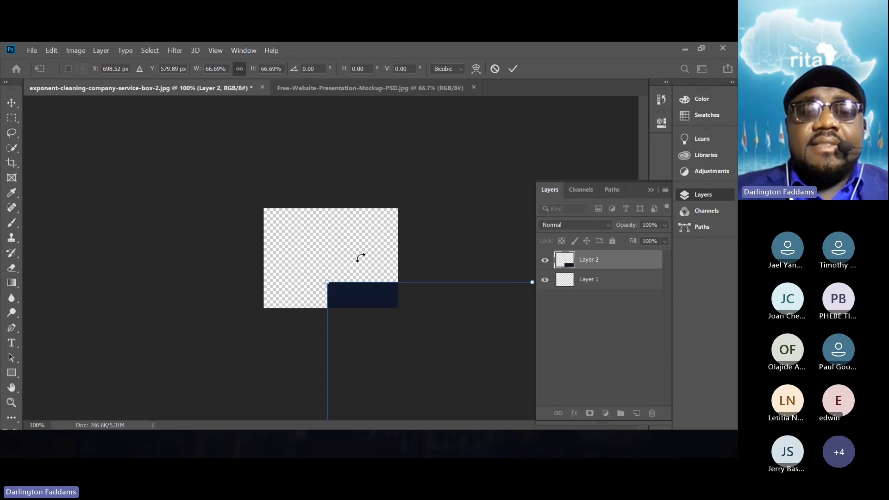
pyautogui.moveTo(402, 329); pyautogui.dragTo(207, 179)
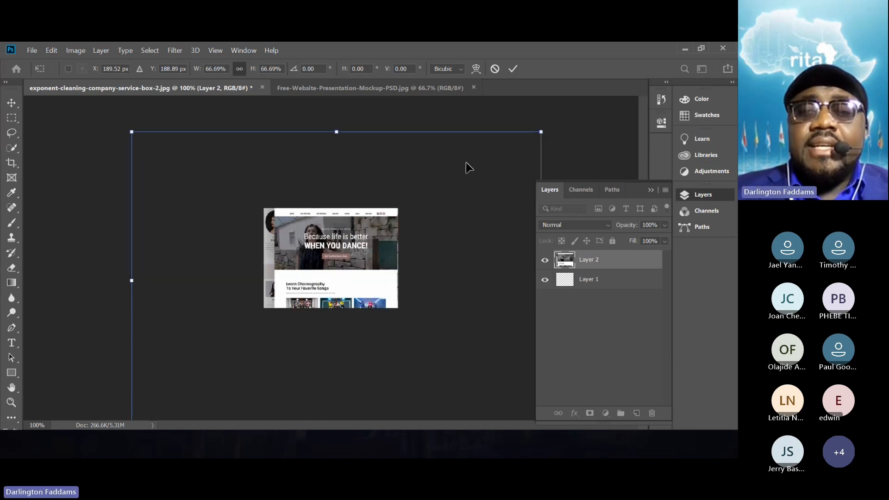
pyautogui.moveTo(540, 131); pyautogui.dragTo(395, 235)
pyautogui.moveTo(352, 279); pyautogui.dragTo(433, 181)
pyautogui.moveTo(479, 138); pyautogui.dragTo(403, 202)
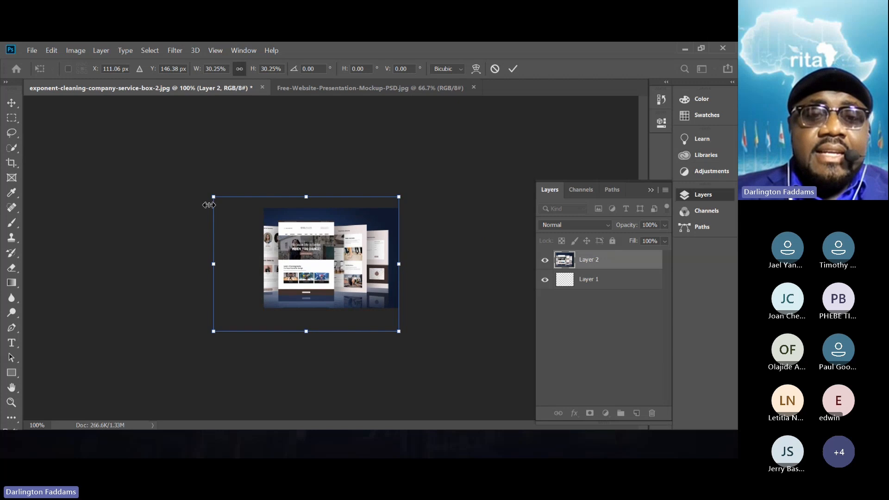
# - Scale the mockup layer further to about 22.57% and align it with the canvas's top, left and bottom edges
pyautogui.moveTo(247, 203); pyautogui.dragTo(245, 198)
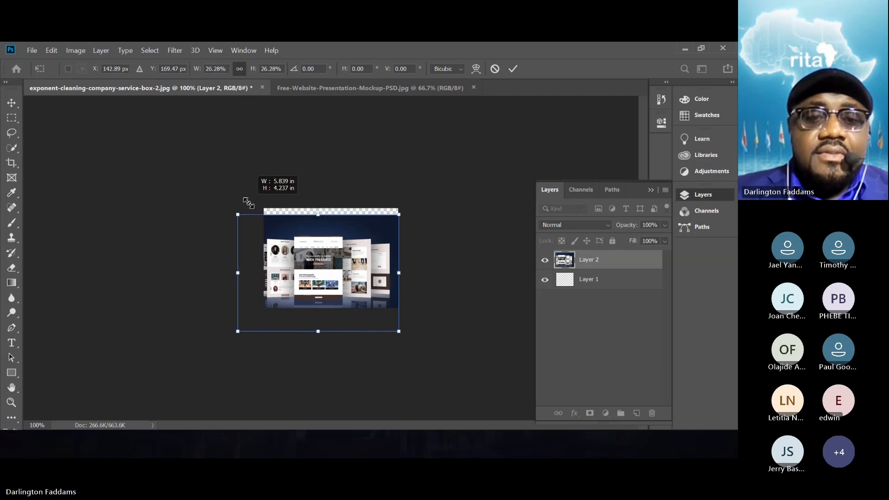
pyautogui.moveTo(294, 278); pyautogui.dragTo(321, 263)
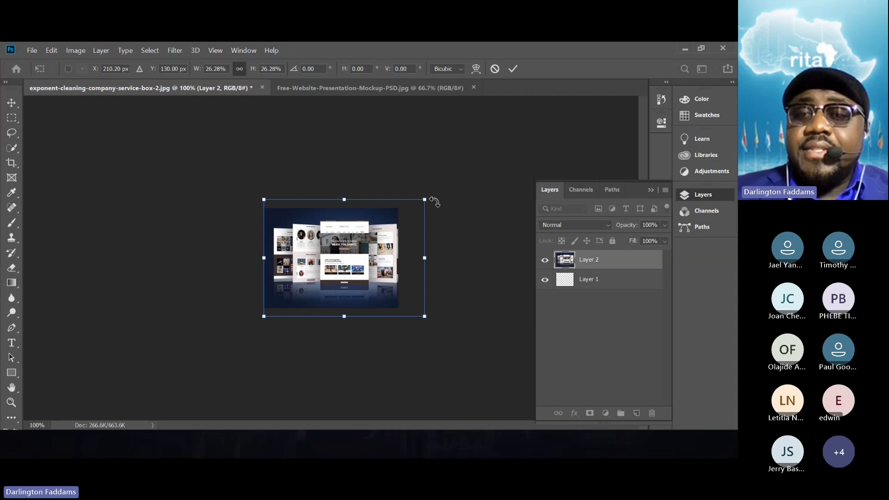
pyautogui.moveTo(426, 199); pyautogui.dragTo(413, 205)
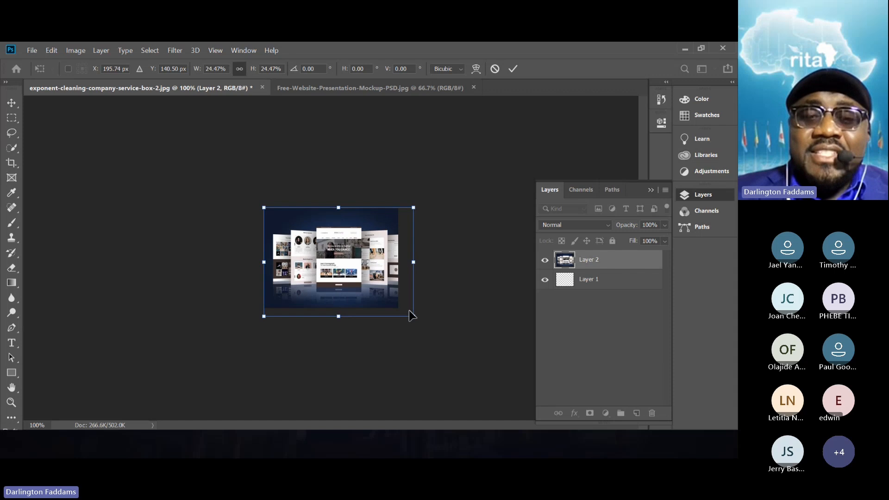
pyautogui.moveTo(415, 319); pyautogui.dragTo(403, 311)
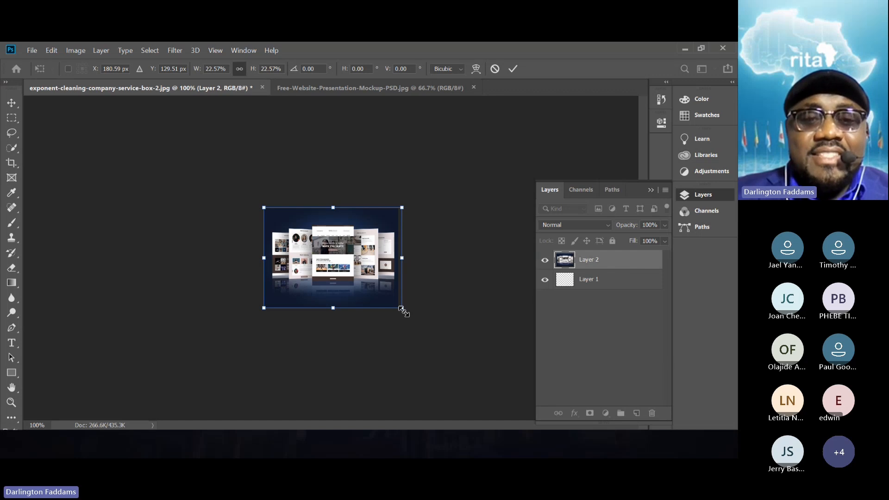
# - Nudge the mockup layer left to centre it across the canvas and apply the transformation
pyautogui.press('Left')
pyautogui.press('Left')
pyautogui.press('Left')
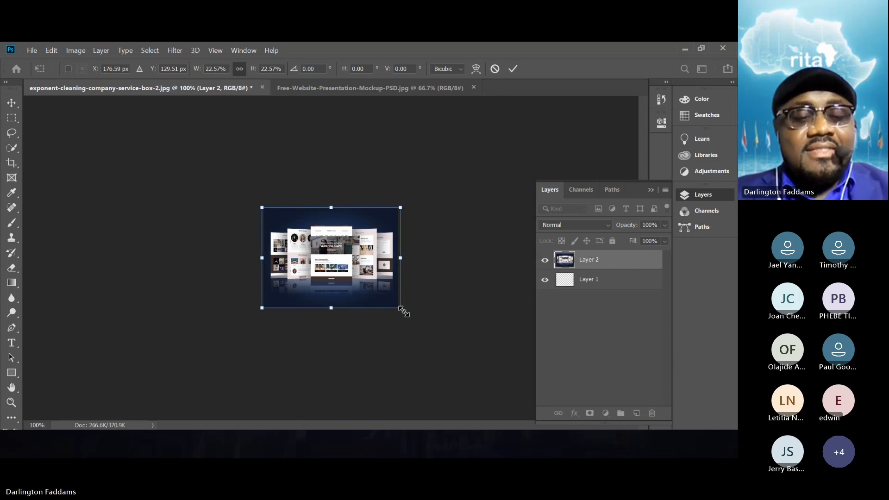
pyautogui.hotkey('ctrl', '0')
pyautogui.press('Left')
pyautogui.press('Left')
pyautogui.press('Left')
pyautogui.press('Left')
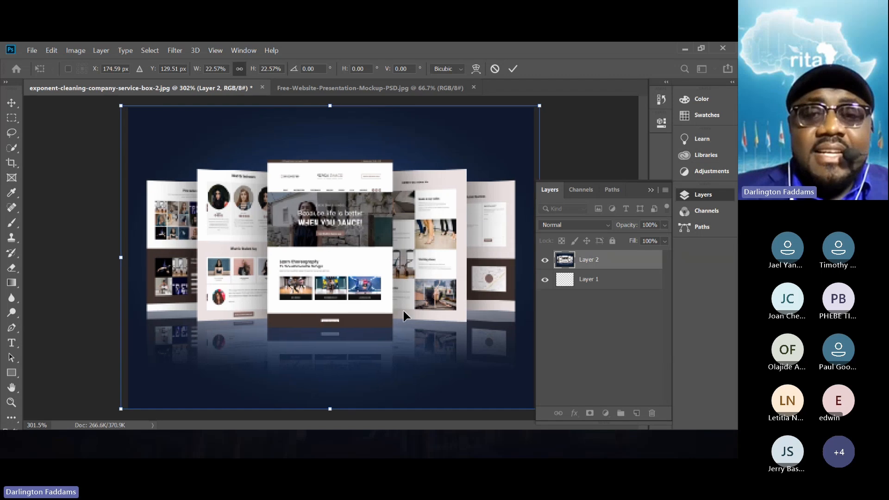
pyautogui.press('Right')
pyautogui.press('Right')
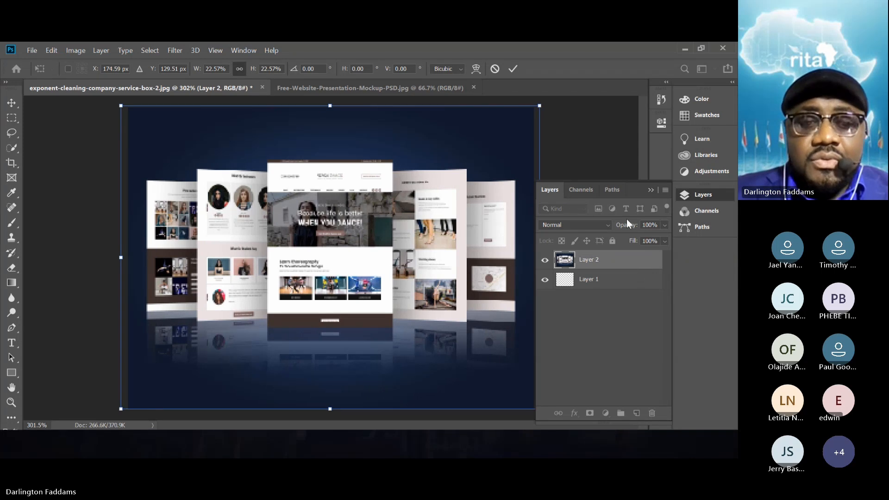
pyautogui.click(690, 195)
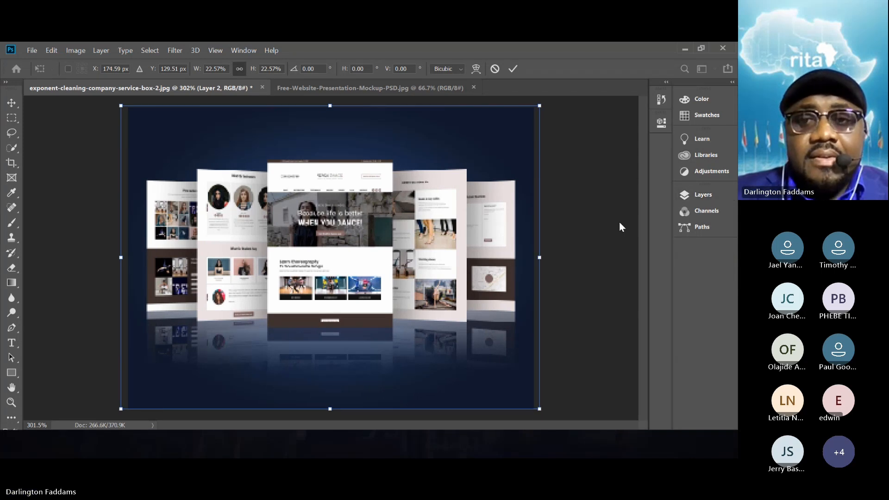
pyautogui.click(513, 69)
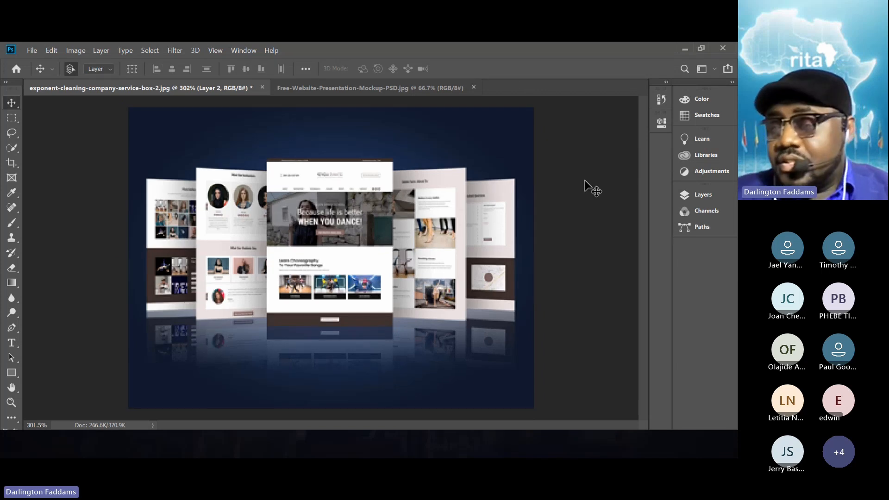
pyautogui.hotkey('ctrl', '1')
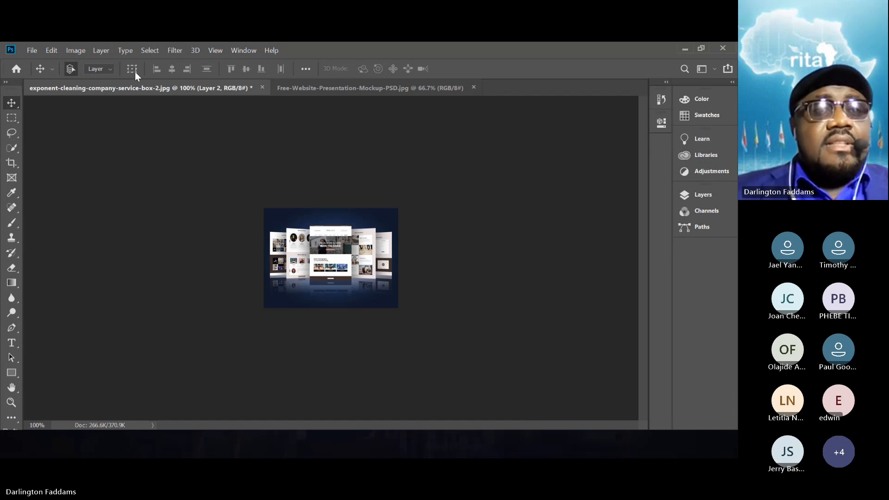
# - Start saving the document under a new name in the resources folder, with PNG as the file format
pyautogui.click(28, 50)
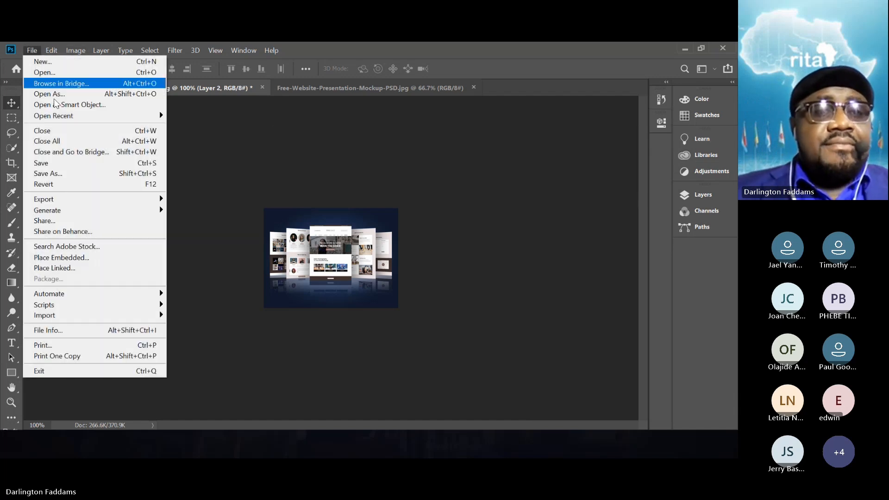
pyautogui.click(61, 173)
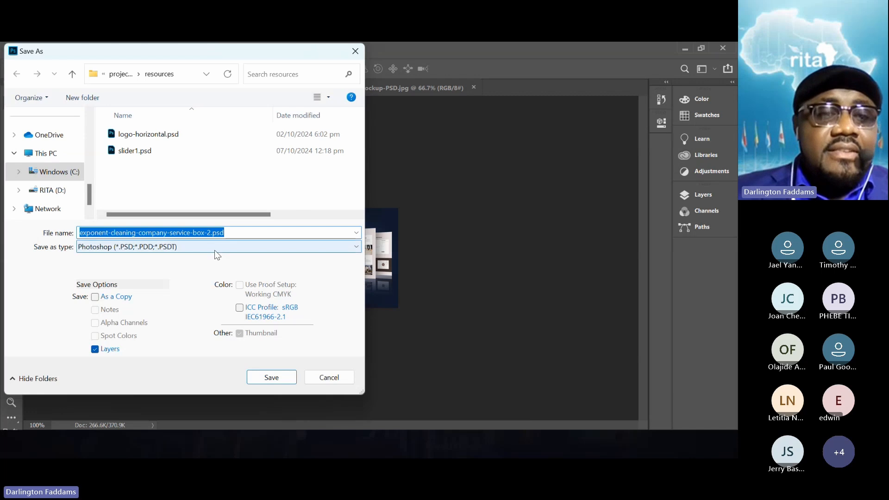
pyautogui.click(215, 250)
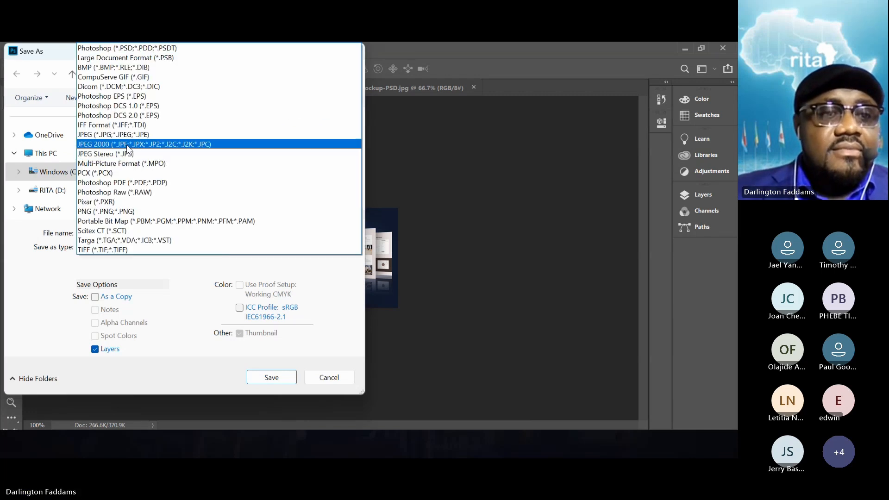
pyautogui.click(129, 211)
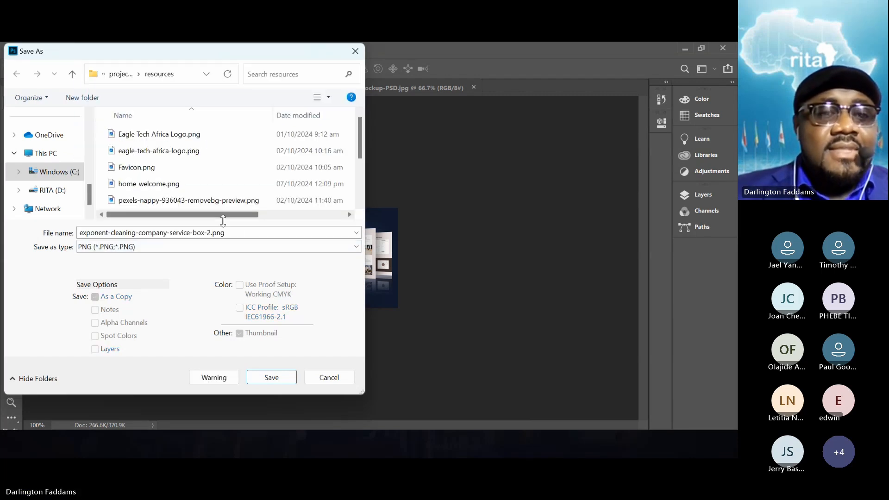
# - Name the file web-solutions-home-featured.png and save it with the large file size (fastest saving) PNG option
pyautogui.doubleClick(246, 233)
pyautogui.press('Home')
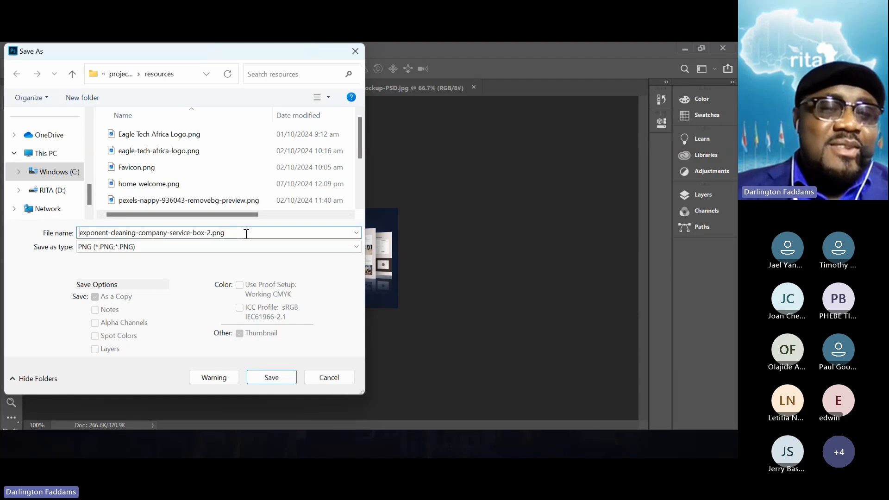
pyautogui.press('End')
pyautogui.hotkey('ctrl', 'shift', 'Left')
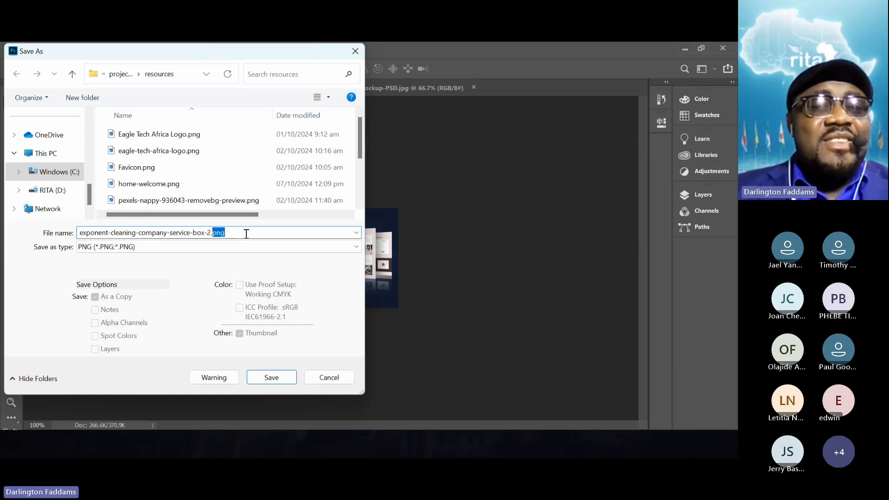
pyautogui.press('Left')
pyautogui.hotkey('shift', 'Left')
pyautogui.hotkey('ctrl', 'shift', 'Left')
pyautogui.hotkey('ctrl', 'shift', 'Left')
pyautogui.hotkey('ctrl', 'shift', 'Left')
pyautogui.hotkey('ctrl', 'shift', 'Left')
pyautogui.hotkey('ctrl', 'shift', 'Left')
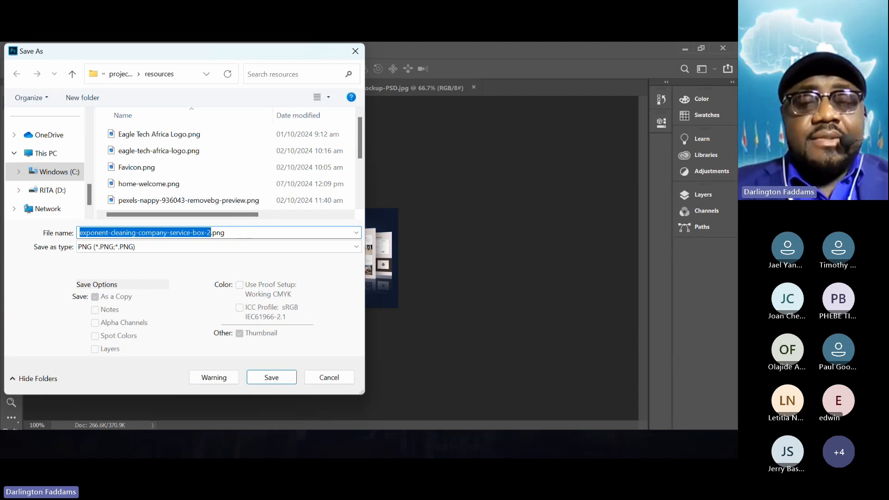
pyautogui.write('FEATUR')
pyautogui.press('BackSpace')
pyautogui.press('BackSpace')
pyautogui.press('BackSpace')
pyautogui.press('BackSpace')
pyautogui.press('BackSpace')
pyautogui.press('BackSpace')
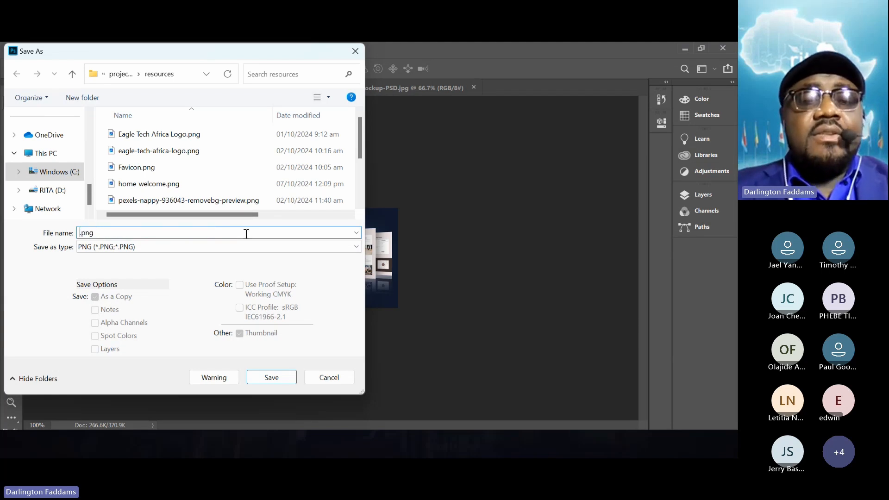
pyautogui.write('web')
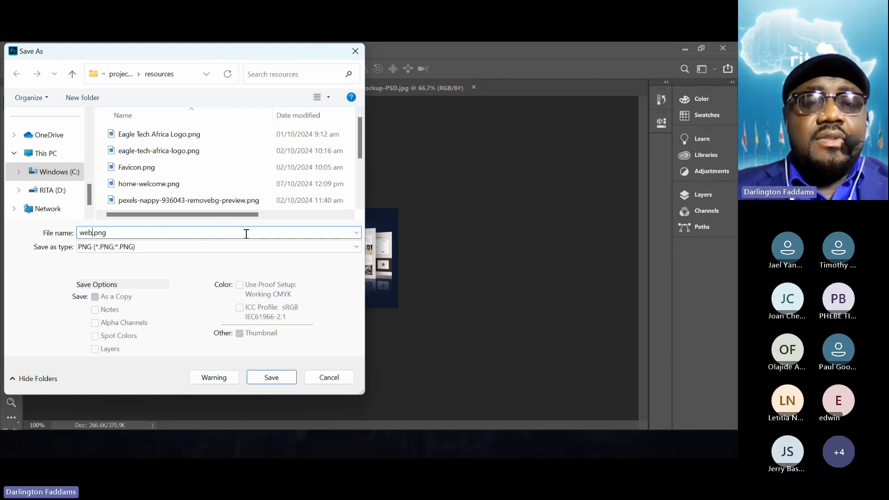
pyautogui.write('-solutions')
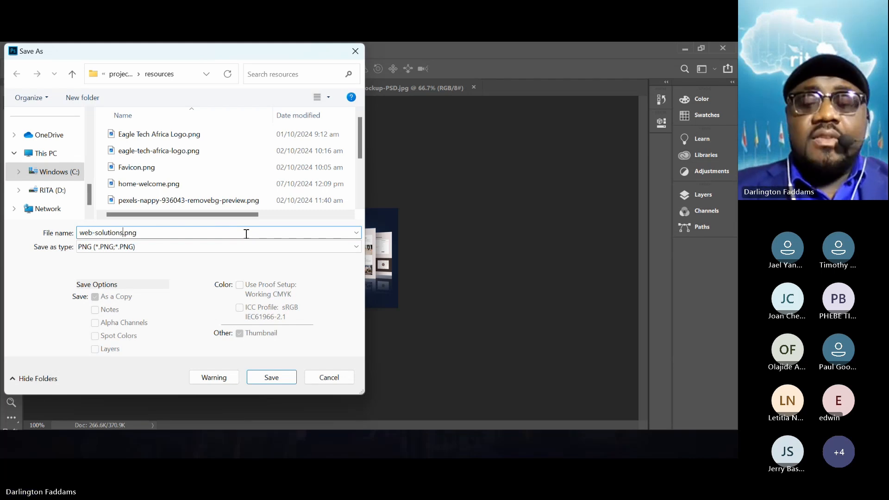
pyautogui.write('-')
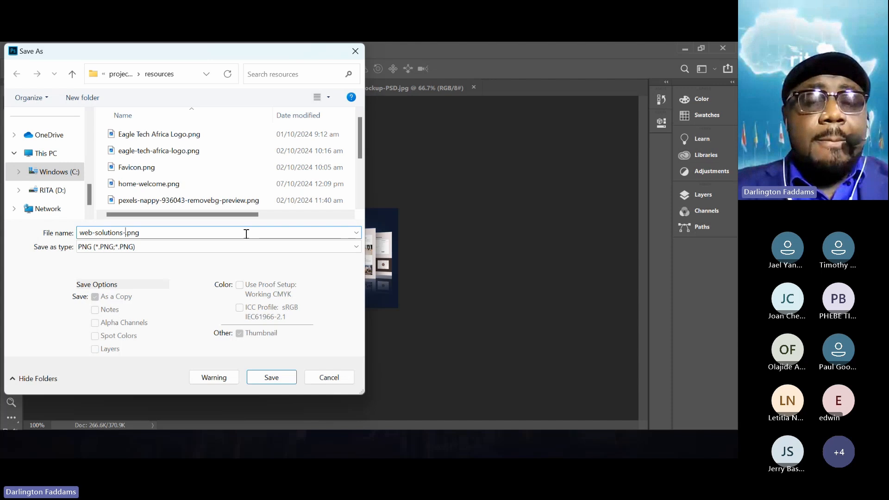
pyautogui.write('home-feature')
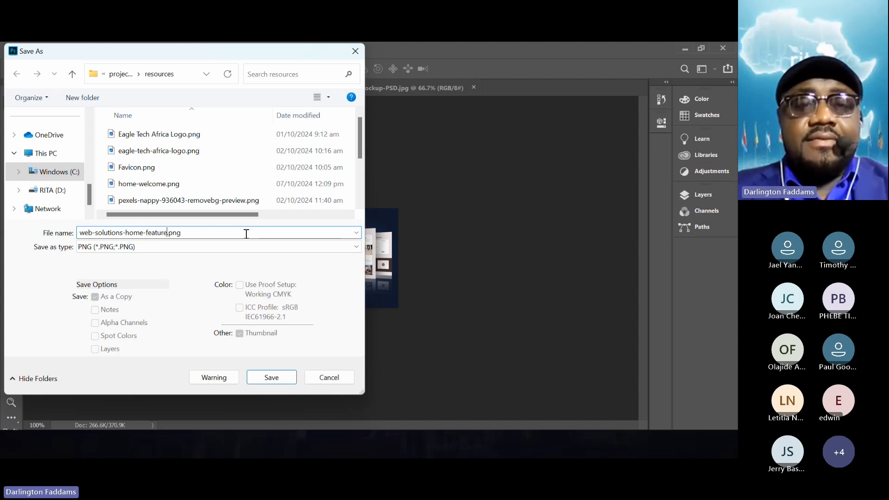
pyautogui.write('d')
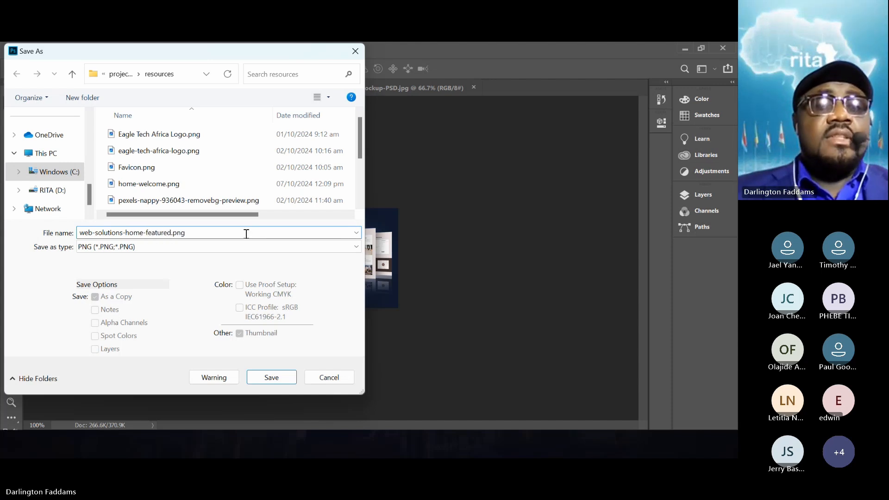
pyautogui.click(271, 377)
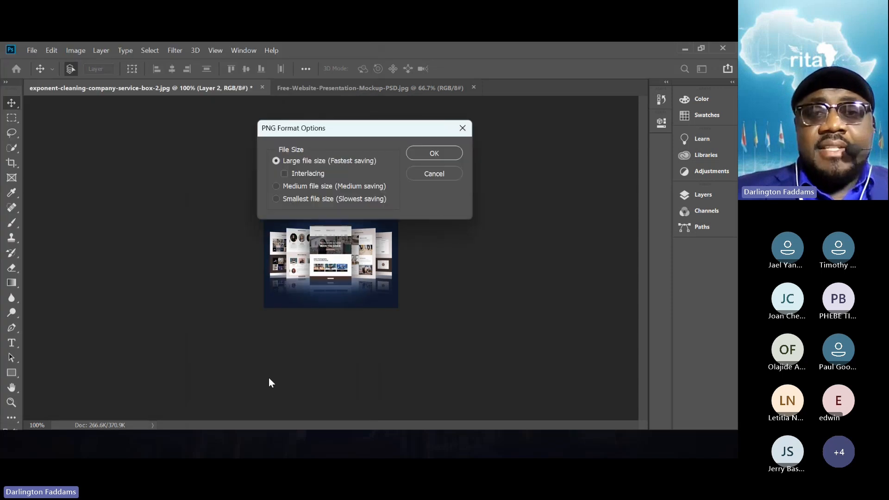
pyautogui.click(434, 154)
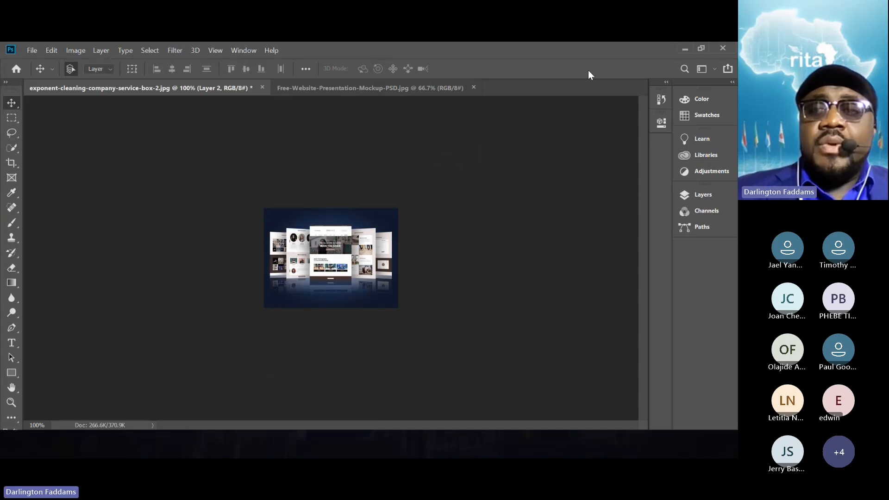
# - Return to the page editor in Chrome and remove the cleaning picture from the Innovative Web Solutions card
pyautogui.click(684, 48)
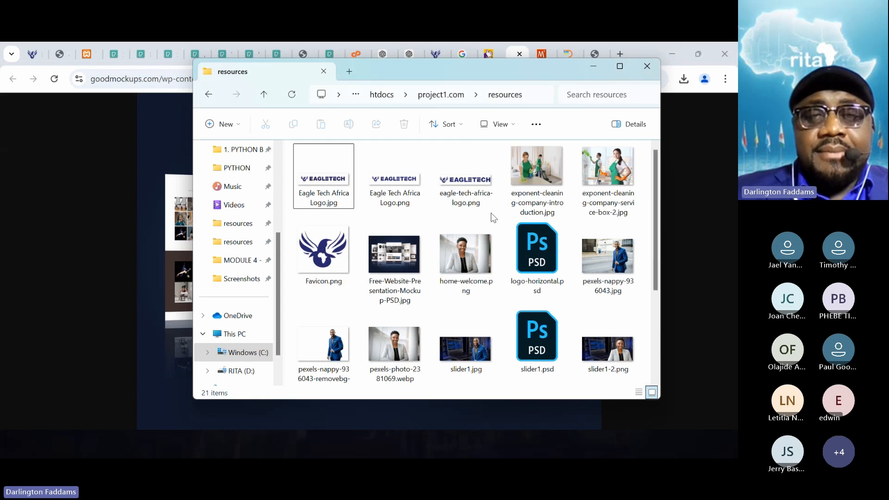
pyautogui.click(49, 201)
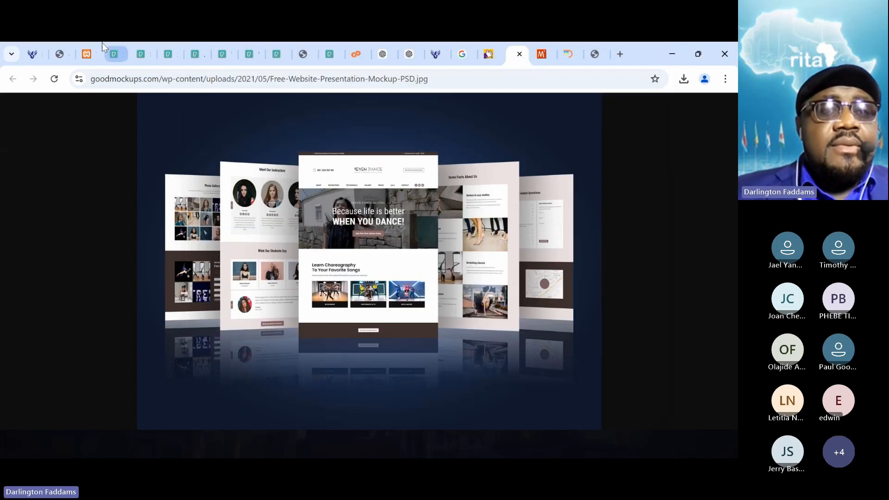
pyautogui.click(86, 53)
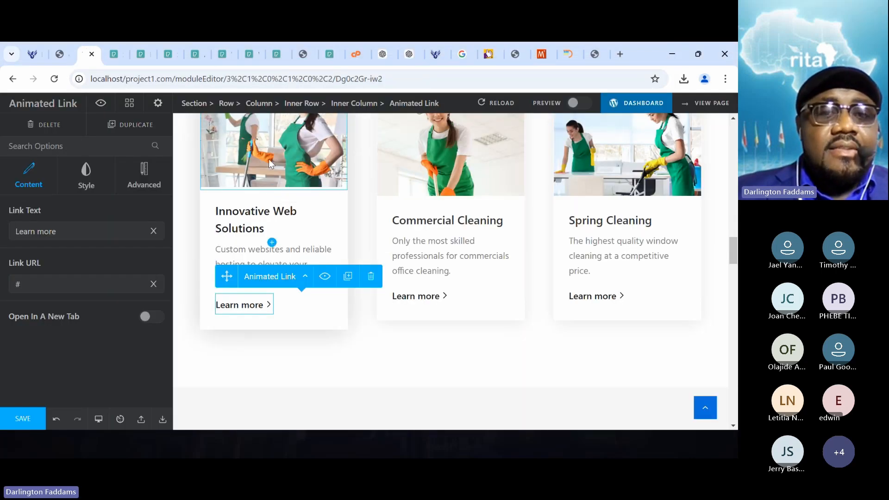
pyautogui.click(279, 145)
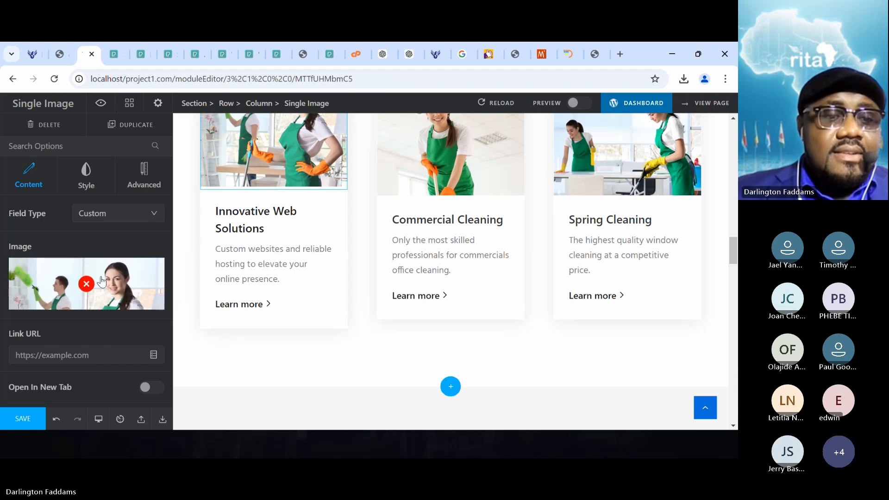
pyautogui.click(86, 284)
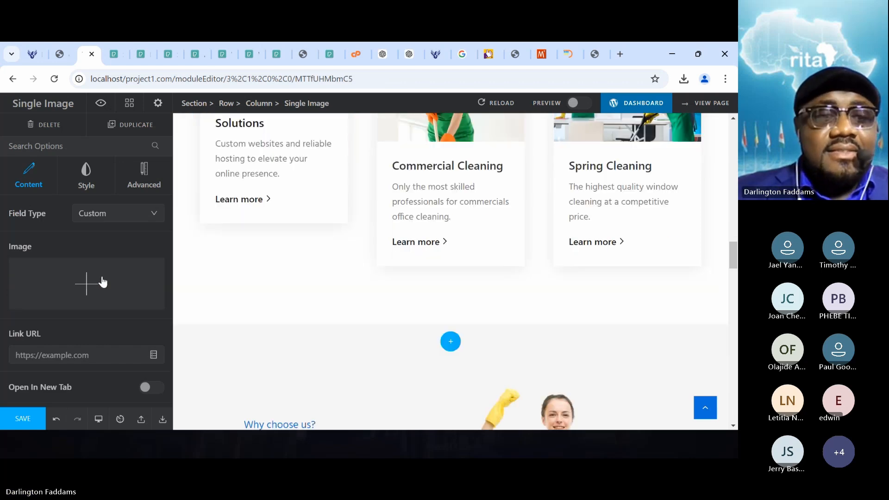
# - Upload web-solutions-home-featured.png from the resources folder, set it as the Innovative Web Solutions card's image and save the page
pyautogui.click(120, 289)
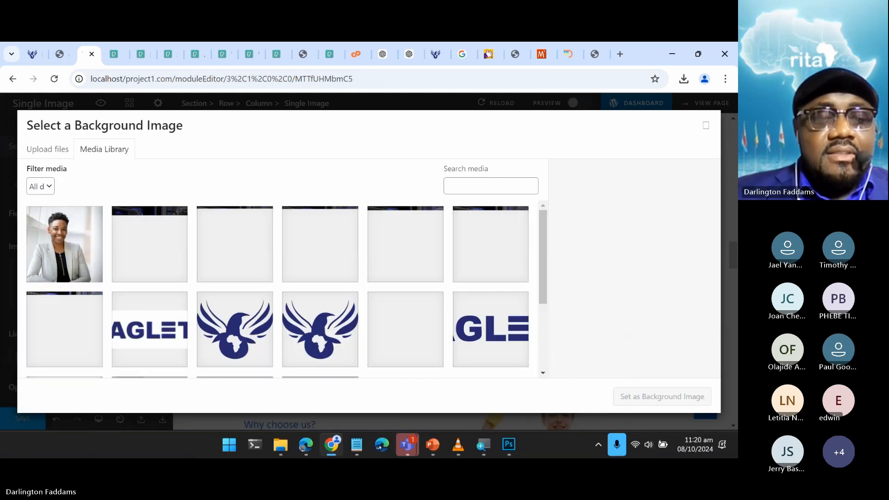
pyautogui.moveTo(285, 445)
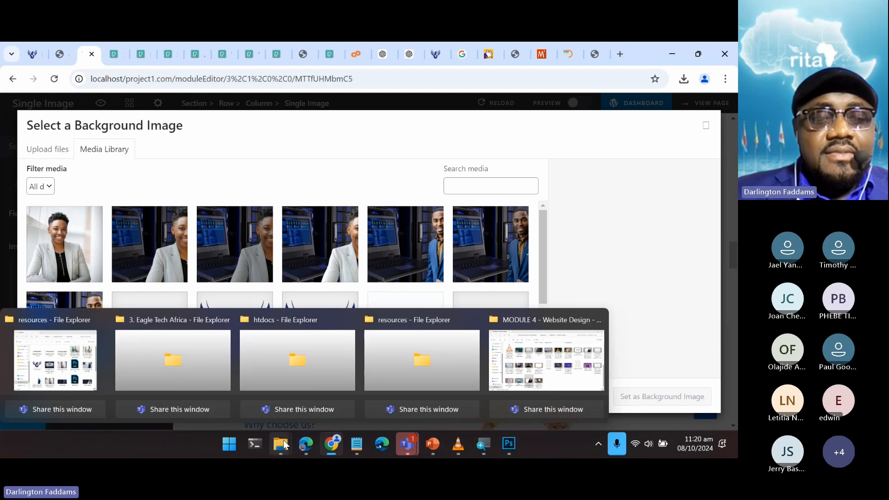
pyautogui.click(89, 371)
pyautogui.scroll(-5, 482, 283)
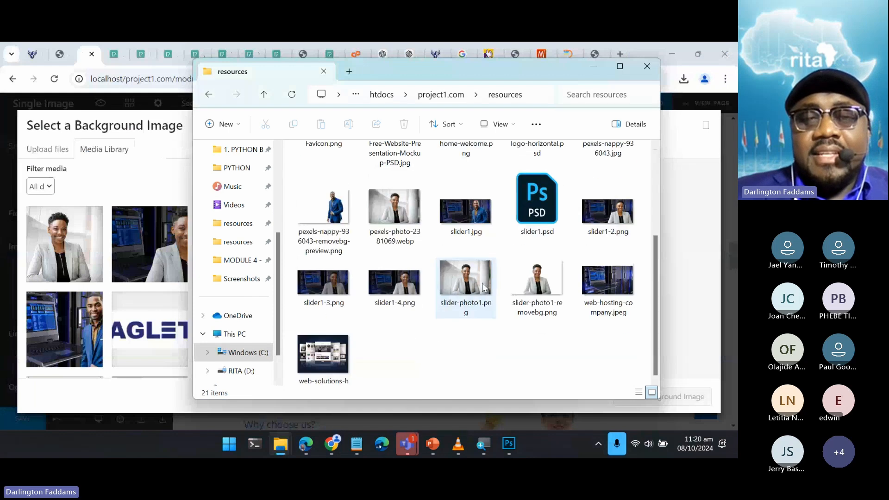
pyautogui.moveTo(322, 335); pyautogui.dragTo(138, 280)
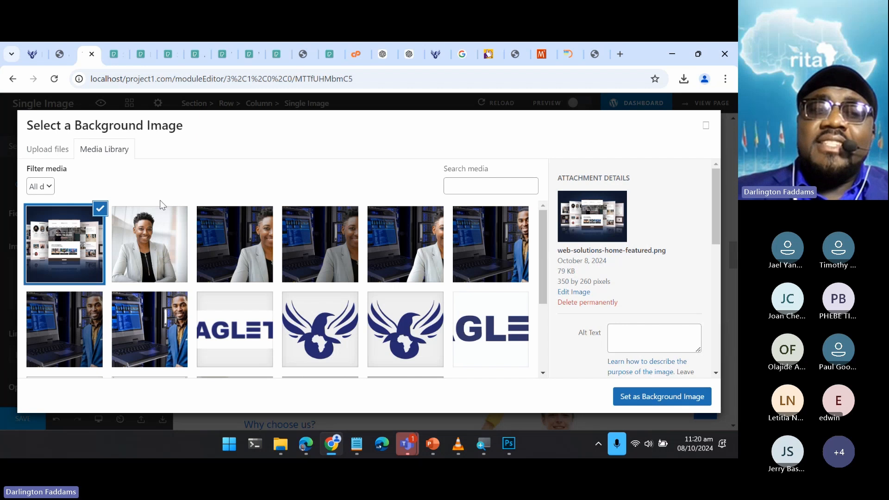
pyautogui.click(681, 391)
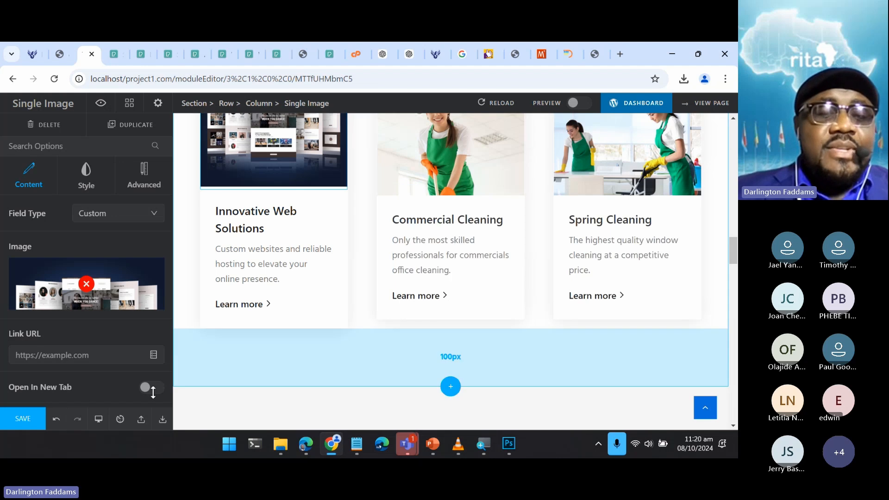
pyautogui.click(35, 418)
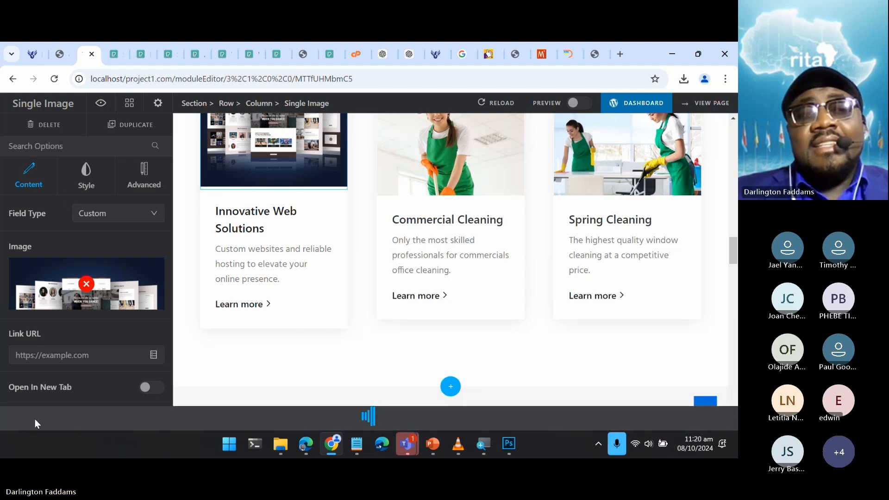
# - Switch to Edge and reload the home page to check the Innovative Web Solutions card's picture
pyautogui.click(33, 67)
pyautogui.scroll(1, 24, 233)
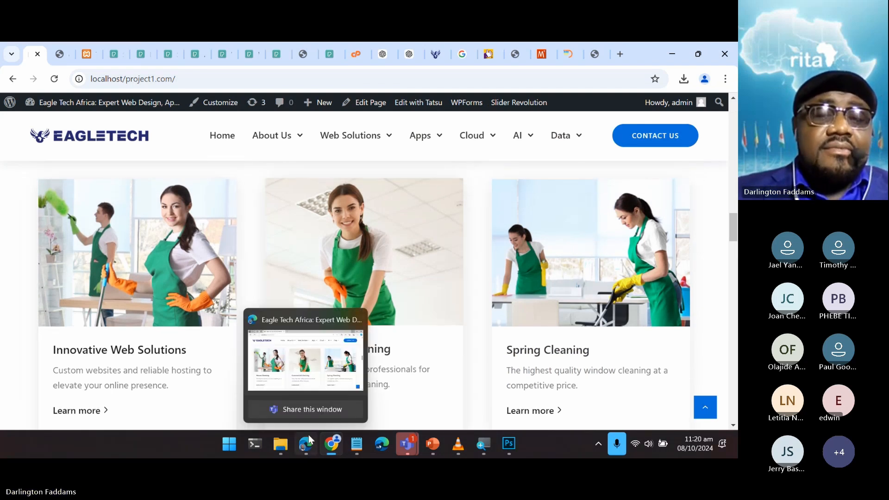
pyautogui.click(309, 438)
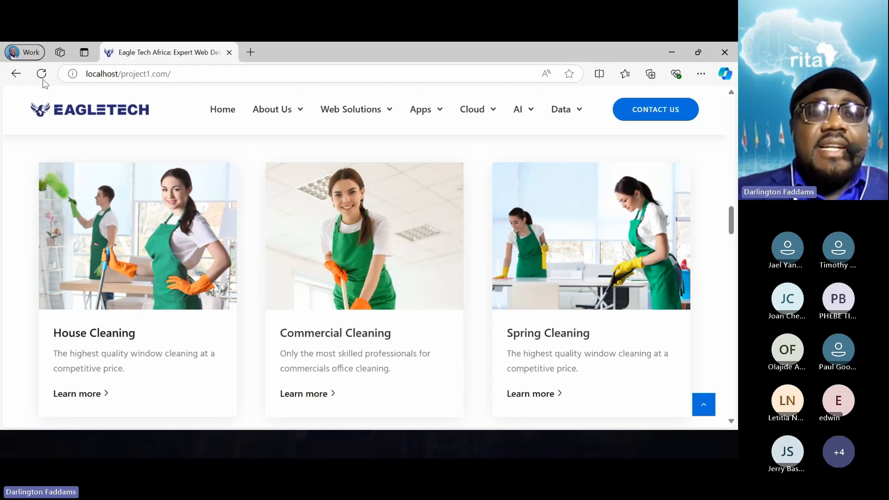
pyautogui.click(42, 76)
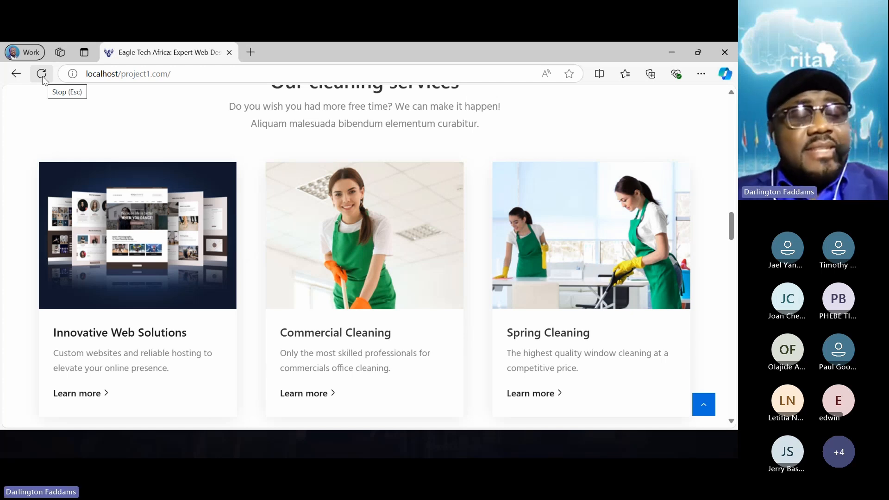
# - Switch back to Chrome and open pexels.com in a new browser tab
pyautogui.hotkey('alt', 'Tab')
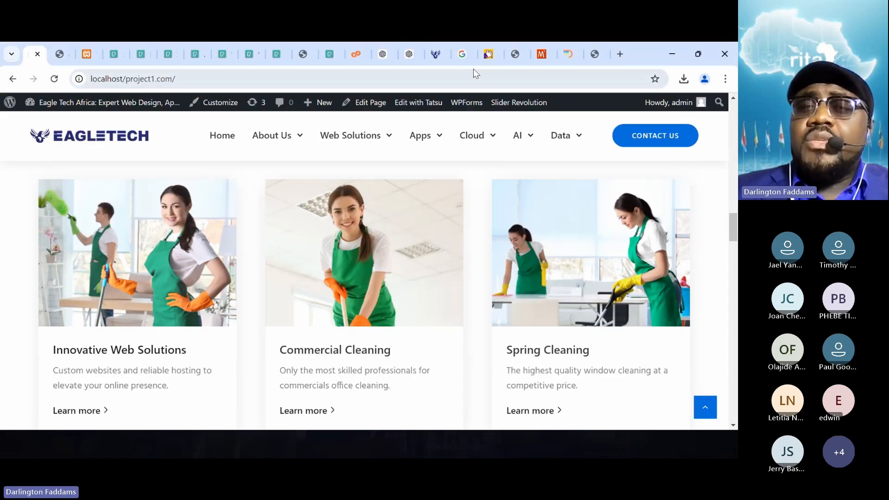
pyautogui.click(459, 59)
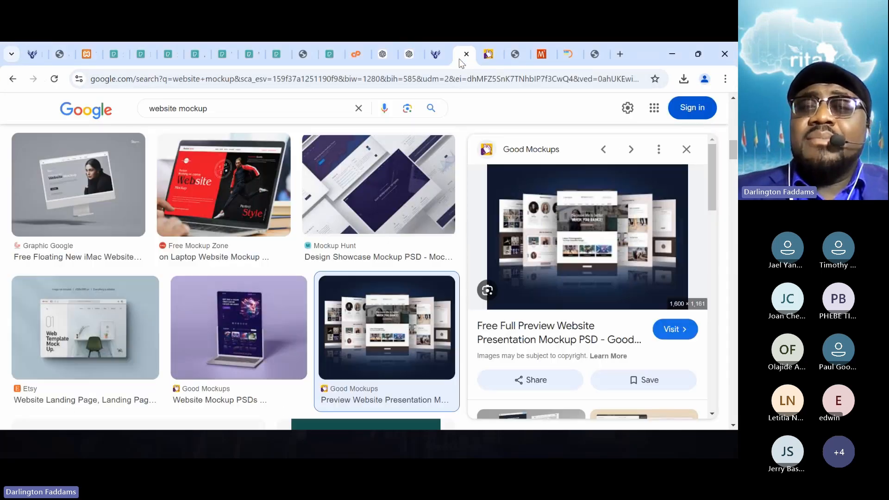
pyautogui.click(220, 113)
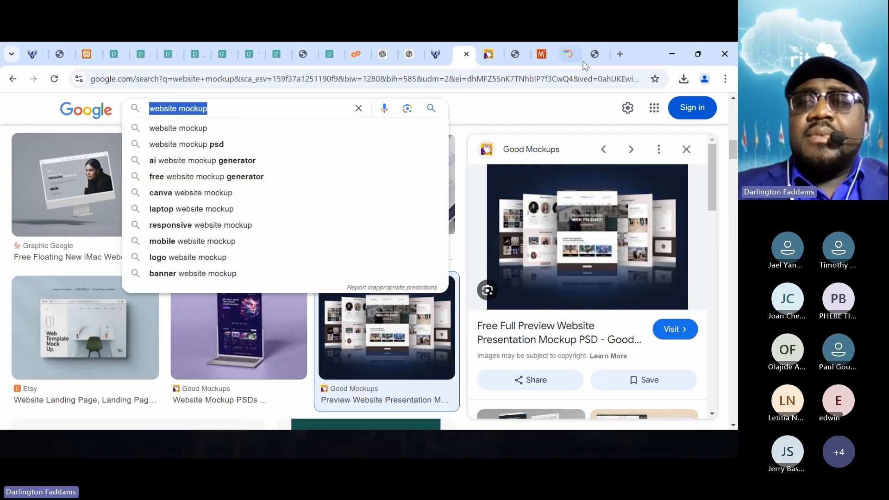
pyautogui.click(620, 52)
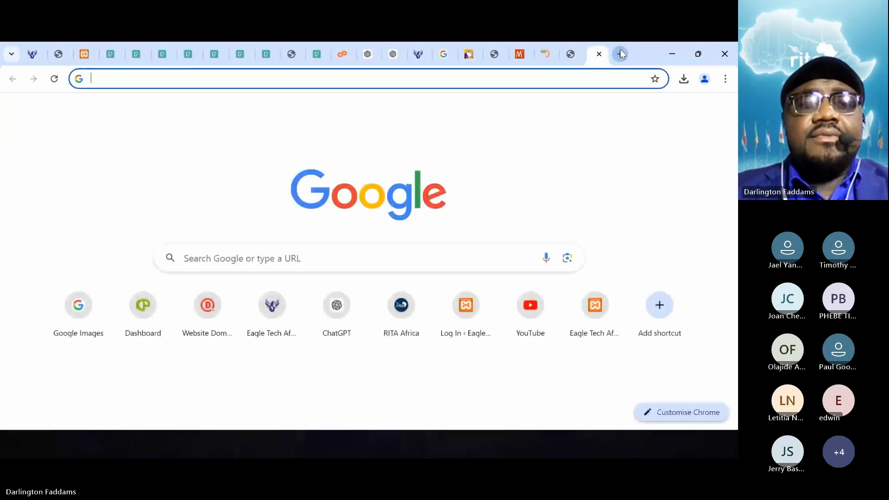
pyautogui.click(621, 53)
pyautogui.write('pex')
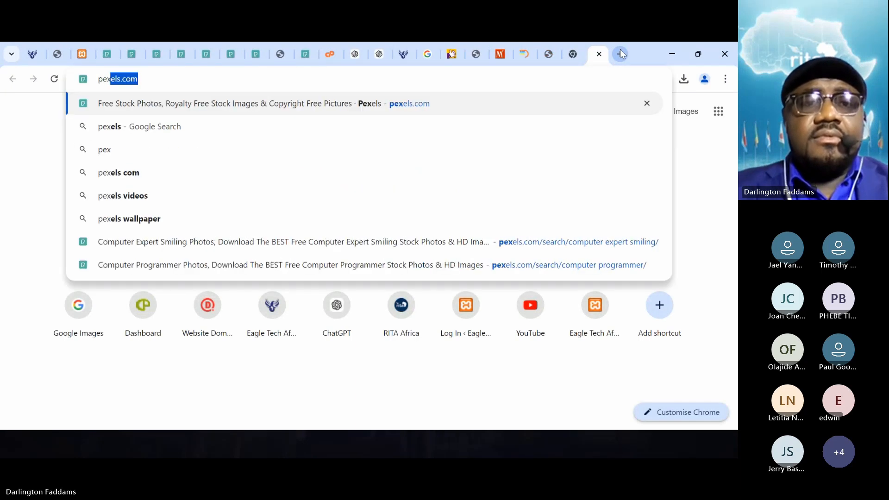
pyautogui.press('Return')
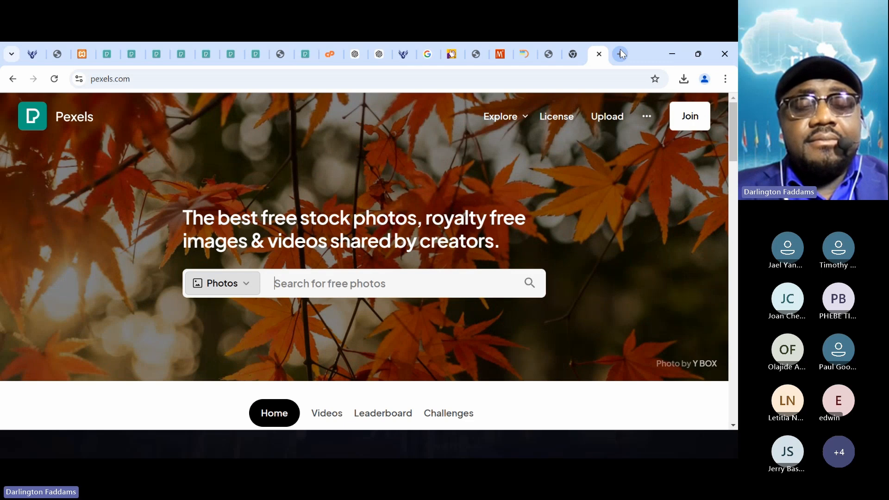
# - Search the Pexels photos for "black computer programmer" and look through the results
pyautogui.write('blac')
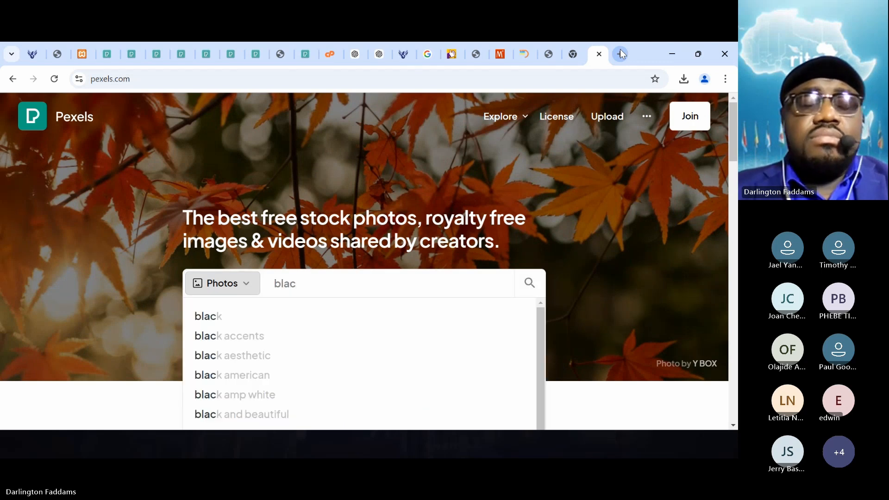
pyautogui.write('k')
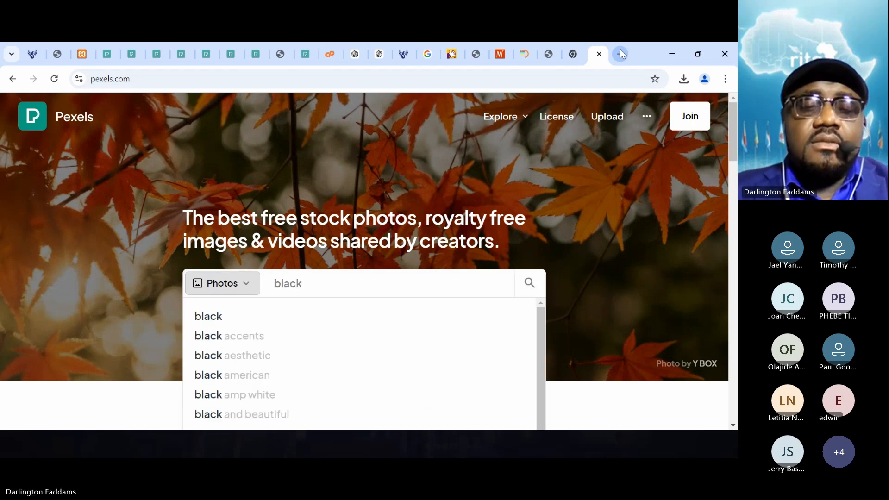
pyautogui.write(' website')
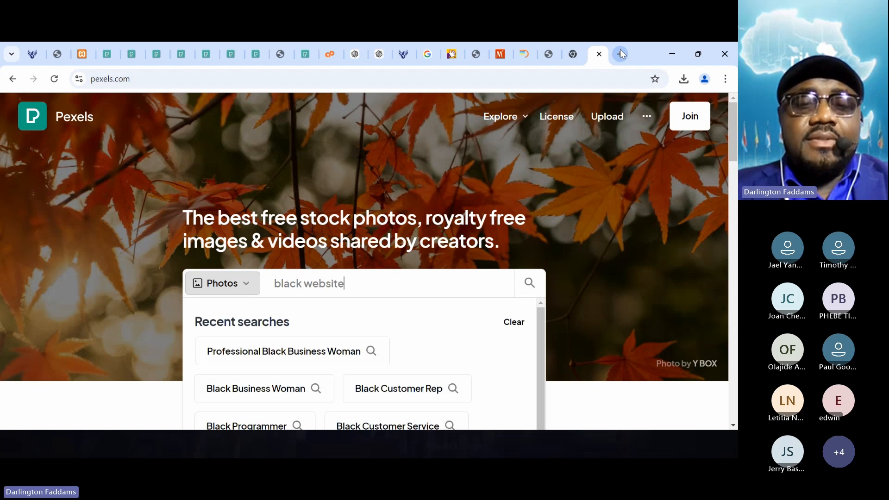
pyautogui.press('BackSpace')
pyautogui.press('BackSpace')
pyautogui.press('BackSpace')
pyautogui.press('BackSpace')
pyautogui.press('BackSpace')
pyautogui.press('BackSpace')
pyautogui.press('BackSpace')
pyautogui.press('BackSpace')
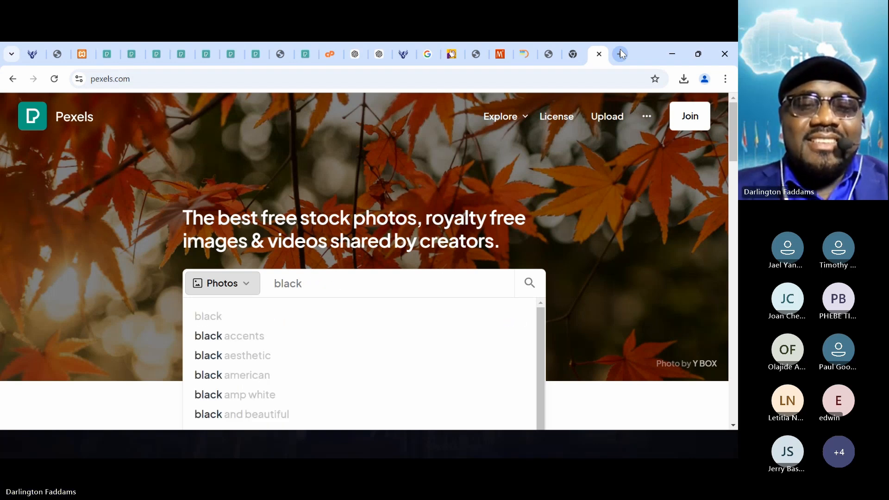
pyautogui.write('computer')
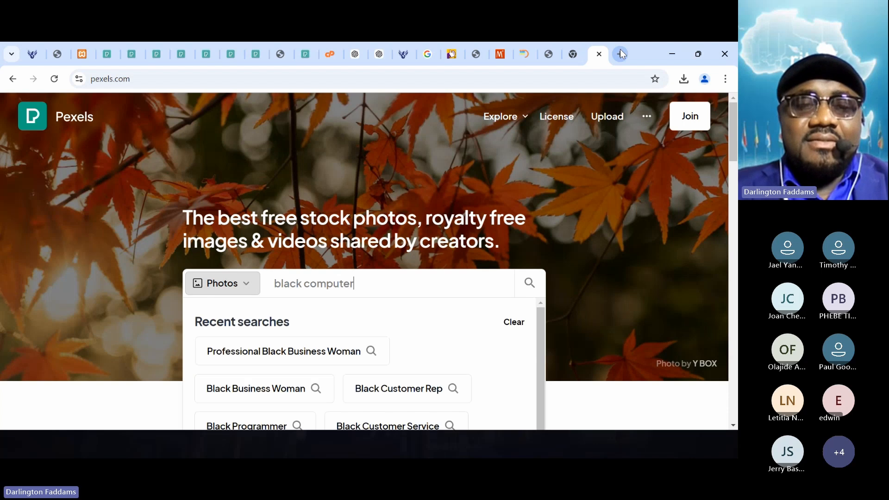
pyautogui.write(' programmer')
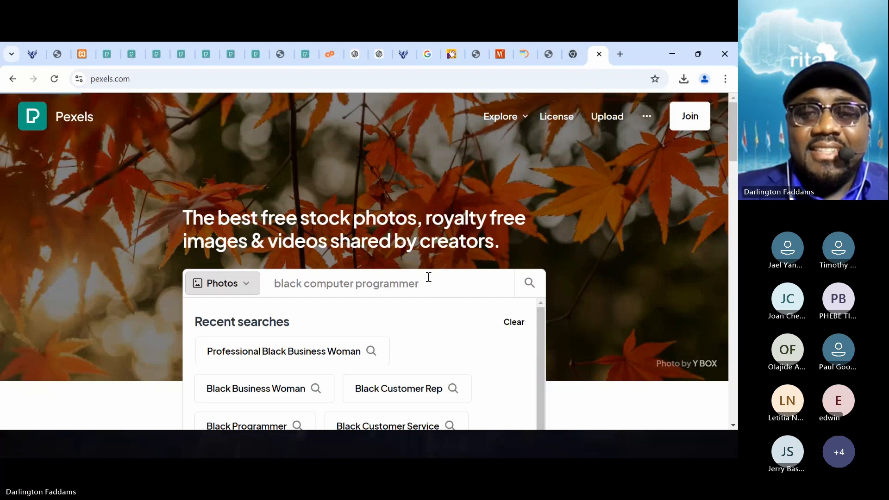
pyautogui.press('Return')
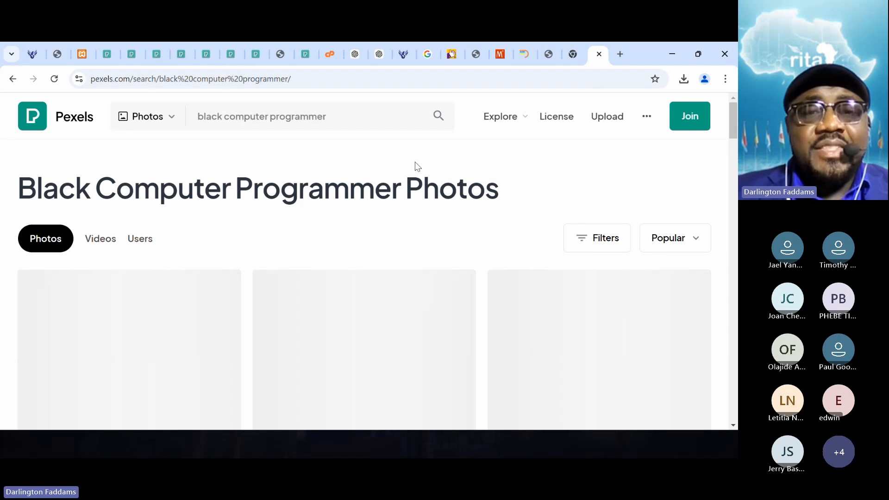
pyautogui.scroll(-2, 325, 216)
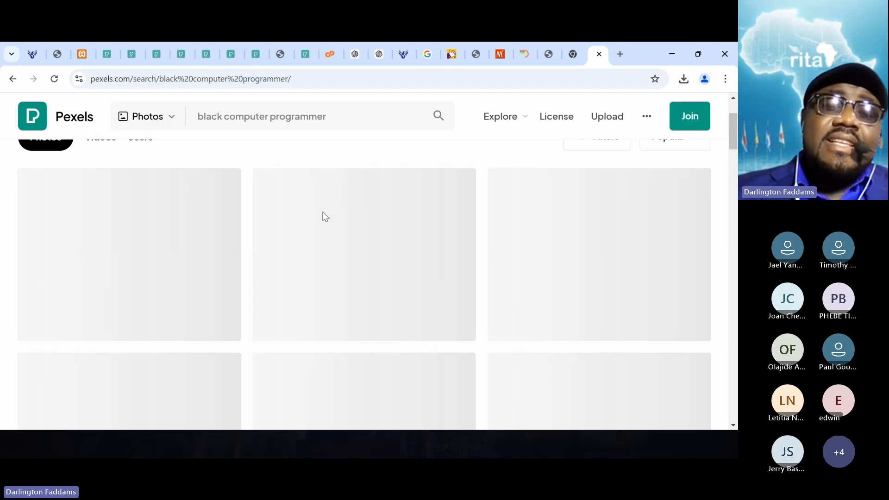
pyautogui.scroll(2, 325, 217)
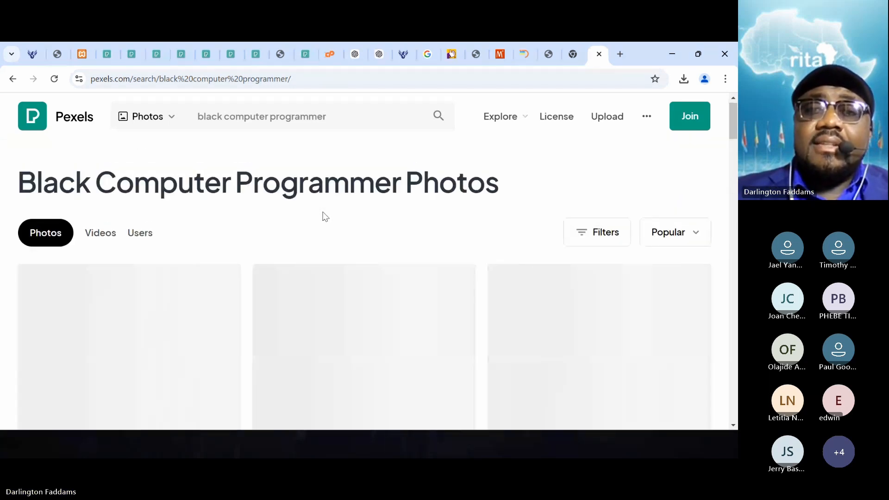
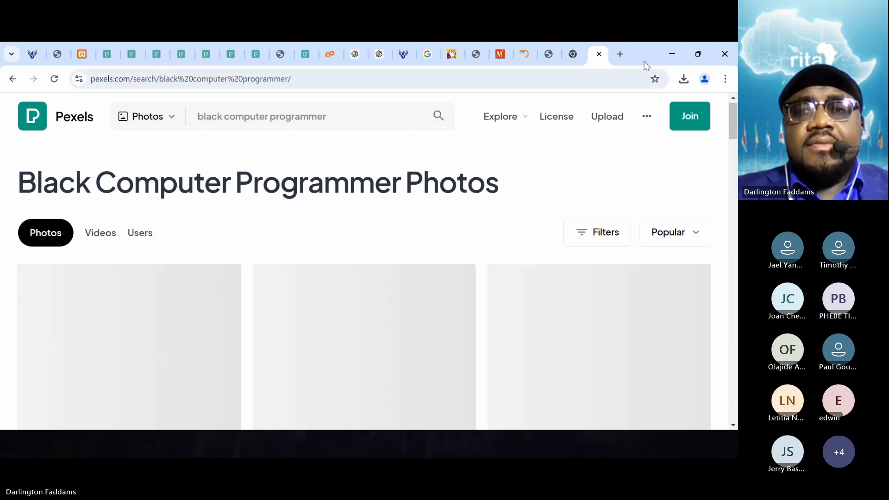
# - Open Google Images at images.google.com in a new browser tab
pyautogui.click(621, 55)
pyautogui.write('images.google.com')
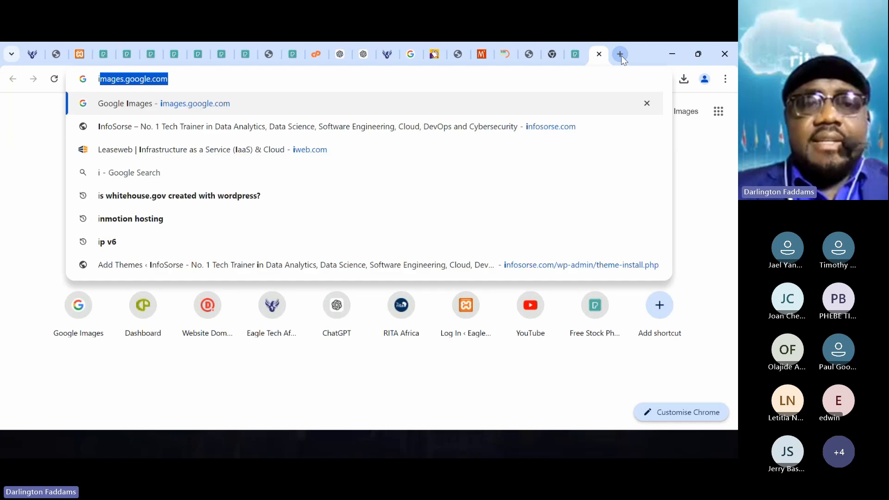
pyautogui.press('Return')
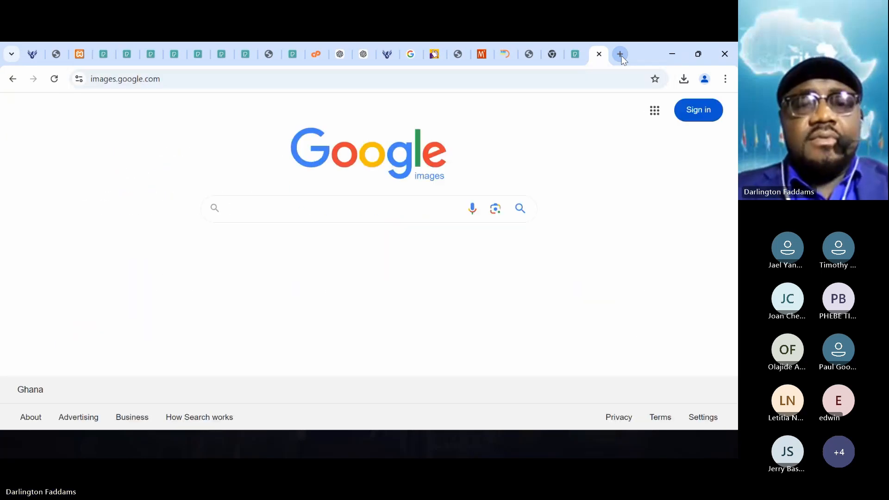
# - Search Google Images for "black website designer" and look through the results
pyautogui.write('black web')
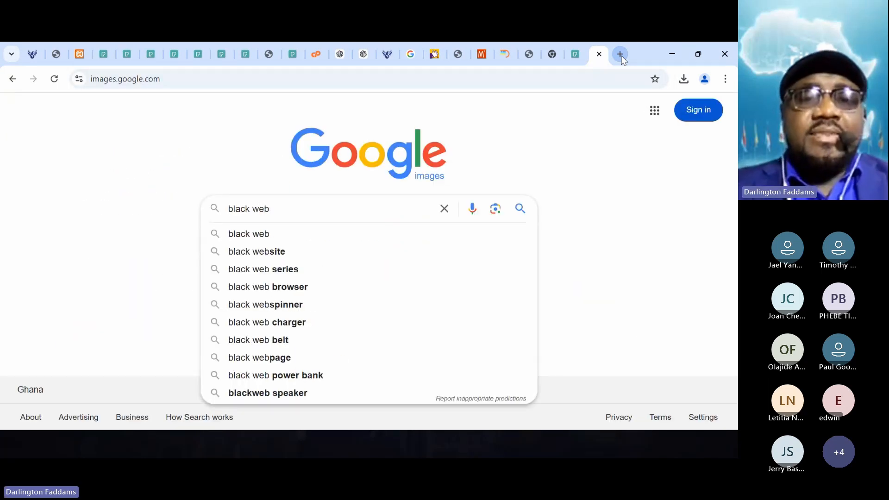
pyautogui.write('site designer')
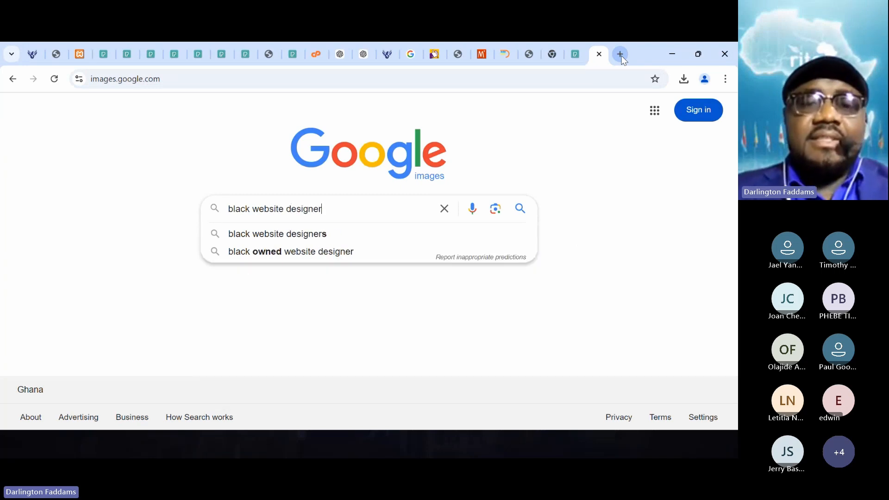
pyautogui.press('Return')
pyautogui.scroll(-4, 408, 222)
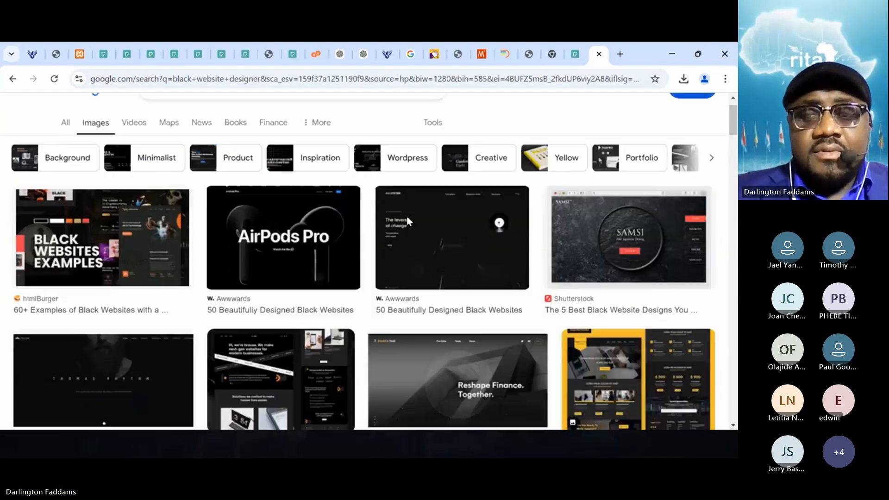
pyautogui.scroll(-10, 407, 222)
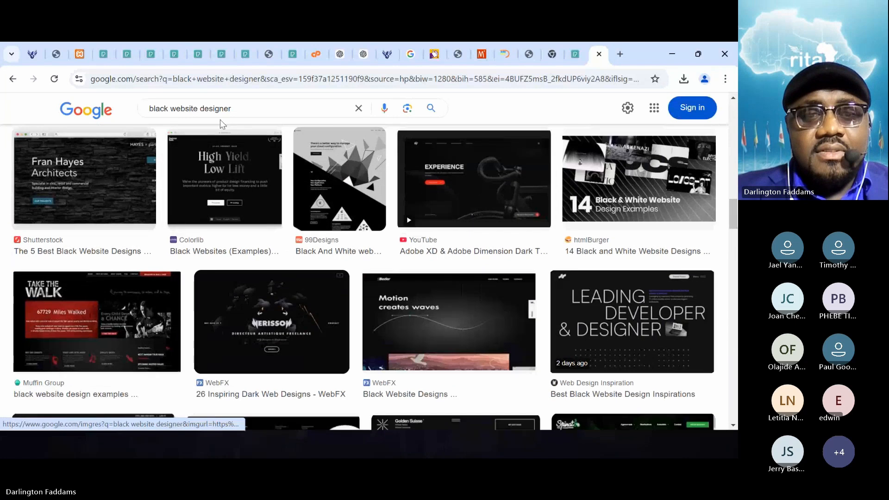
# - Replace the image search query with "african american programmer" and run the search
pyautogui.tripleClick(226, 110)
pyautogui.write('african am')
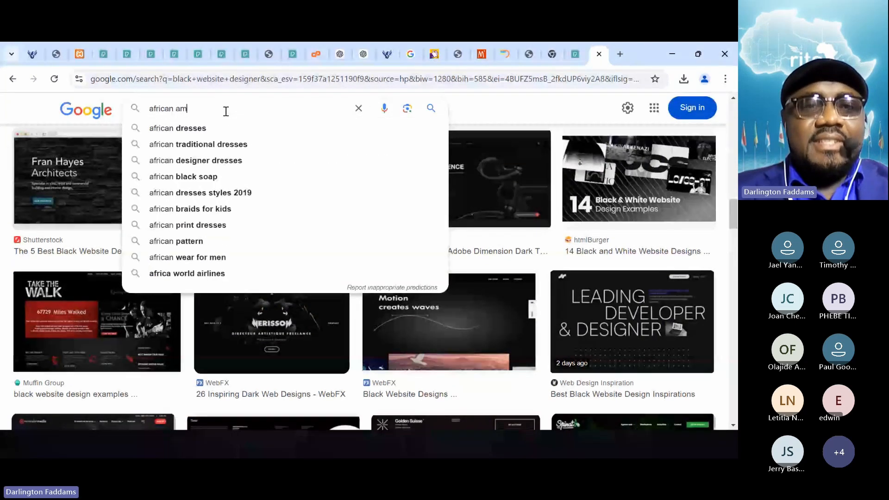
pyautogui.write('erican')
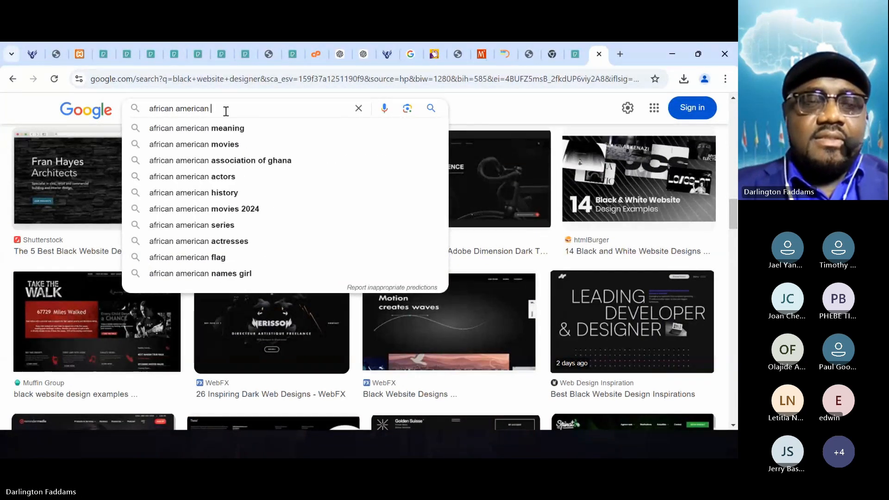
pyautogui.write(' pro')
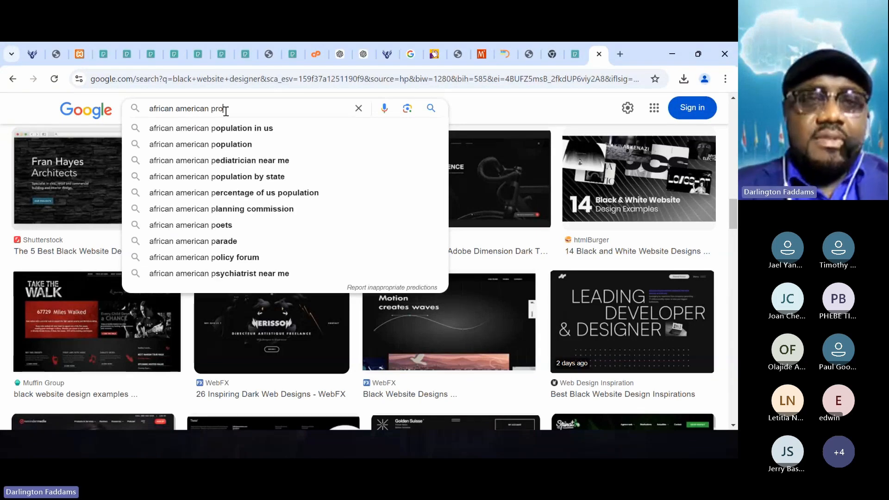
pyautogui.write('grammer')
pyautogui.press('Return')
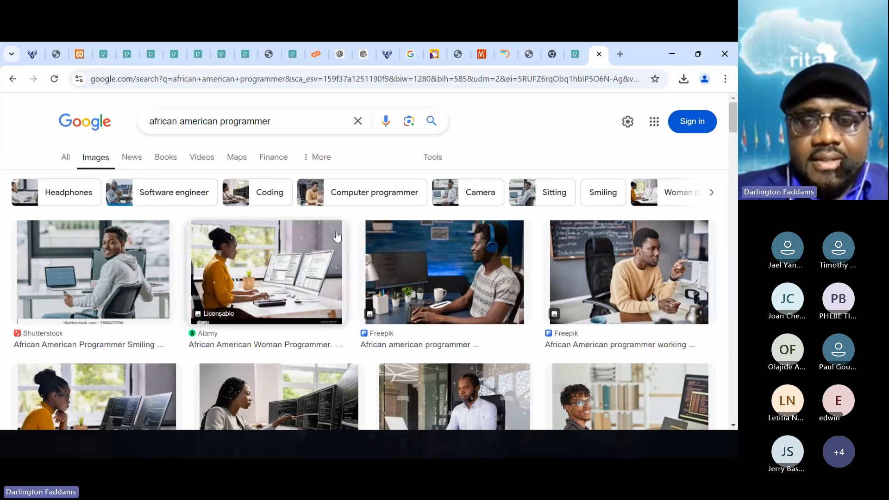
# - Compare the previews of Freepik's photo of the programmer with headphones and Shutterstock's photo of the smiling programmer
pyautogui.click(437, 264)
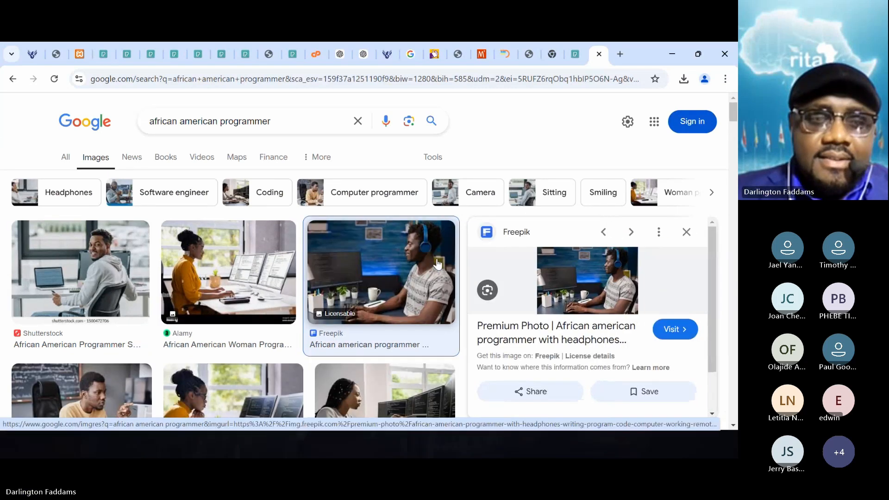
pyautogui.click(61, 278)
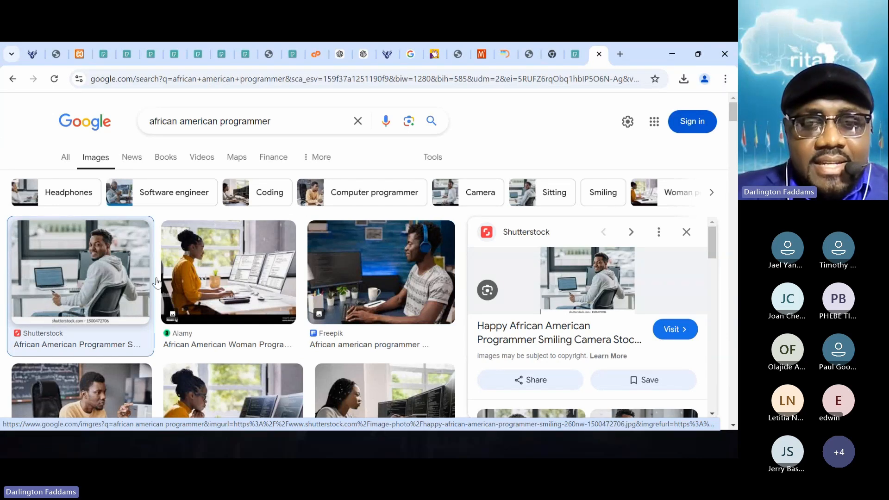
pyautogui.click(359, 273)
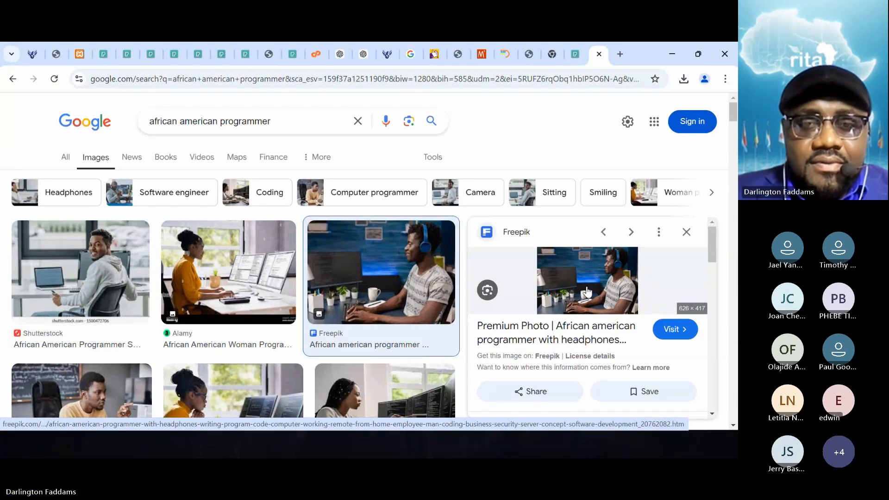
# - Find the Pngtree photo of the smiling woman programmer in a beige sweater and open its image in a new tab
pyautogui.scroll(-3, 394, 304)
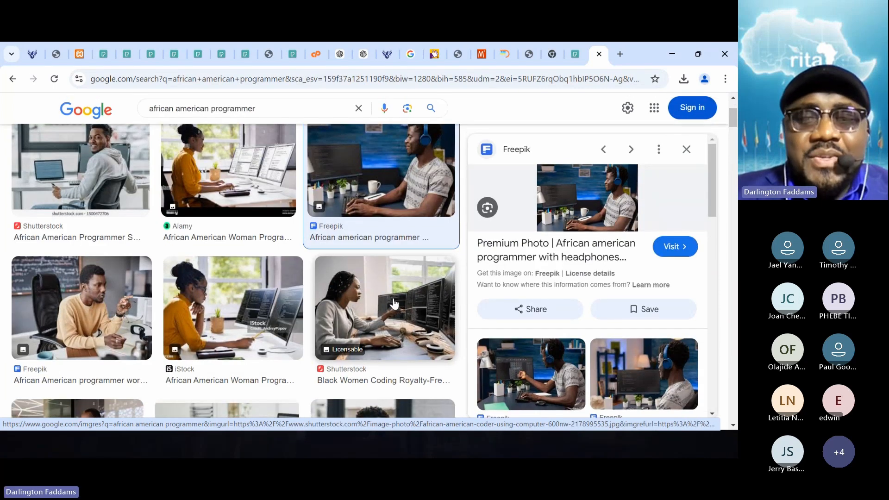
pyautogui.scroll(-3, 394, 303)
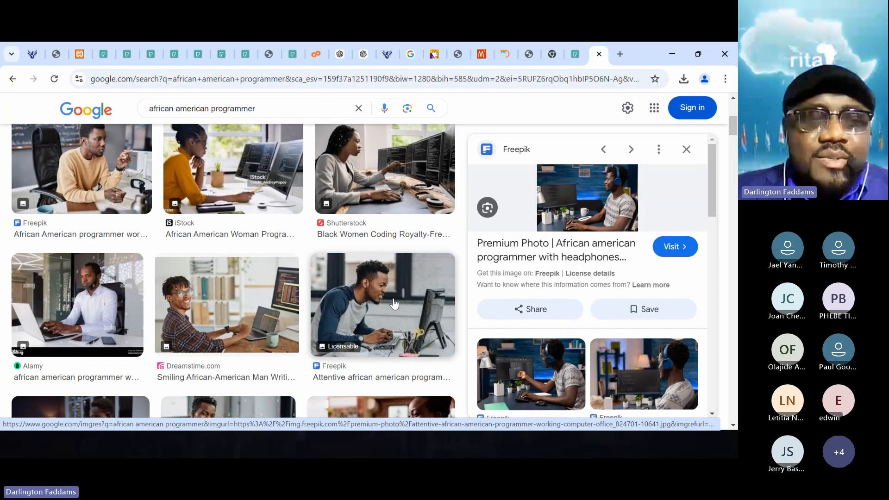
pyautogui.scroll(-4, 394, 304)
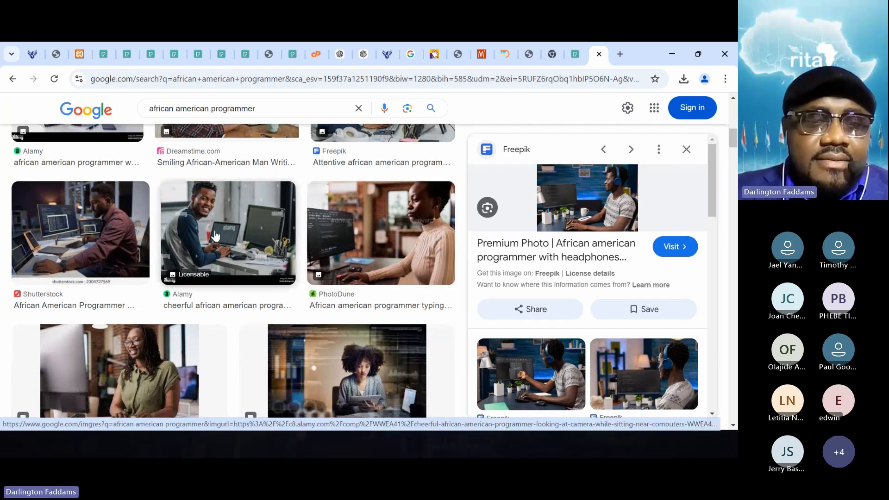
pyautogui.scroll(-1, 215, 236)
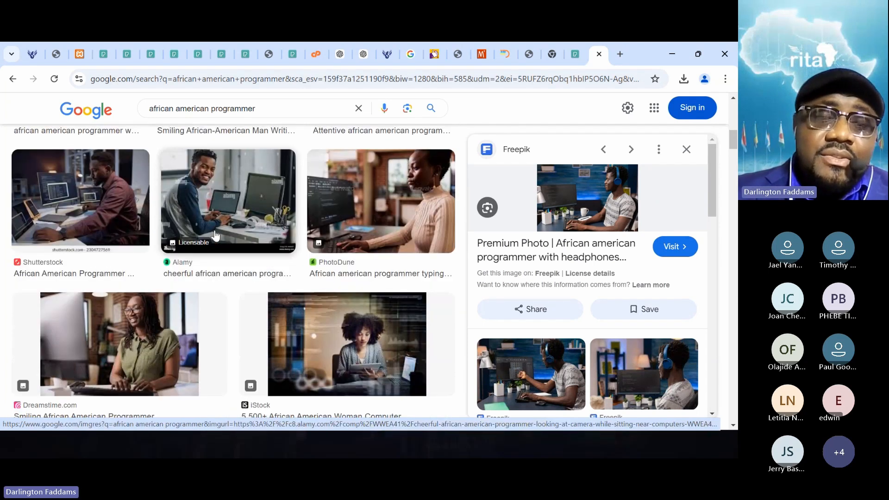
pyautogui.scroll(-3, 215, 236)
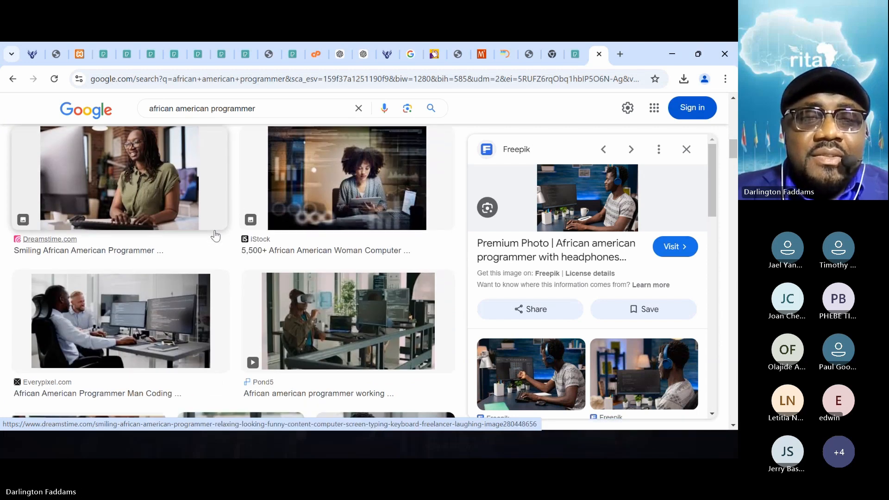
pyautogui.scroll(-3, 216, 236)
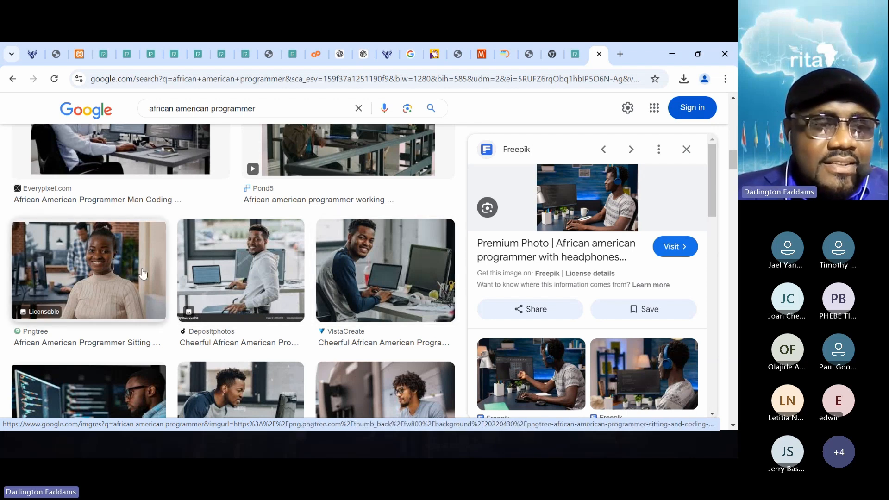
pyautogui.click(97, 259)
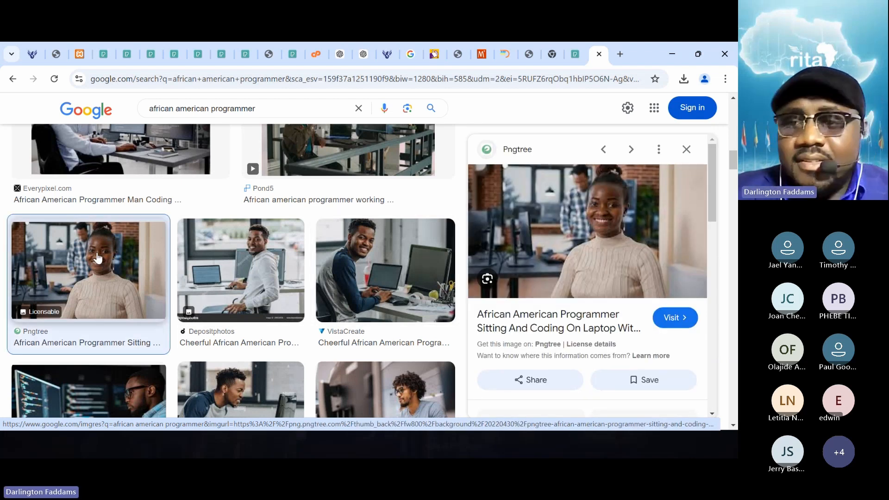
pyautogui.rightClick(566, 241)
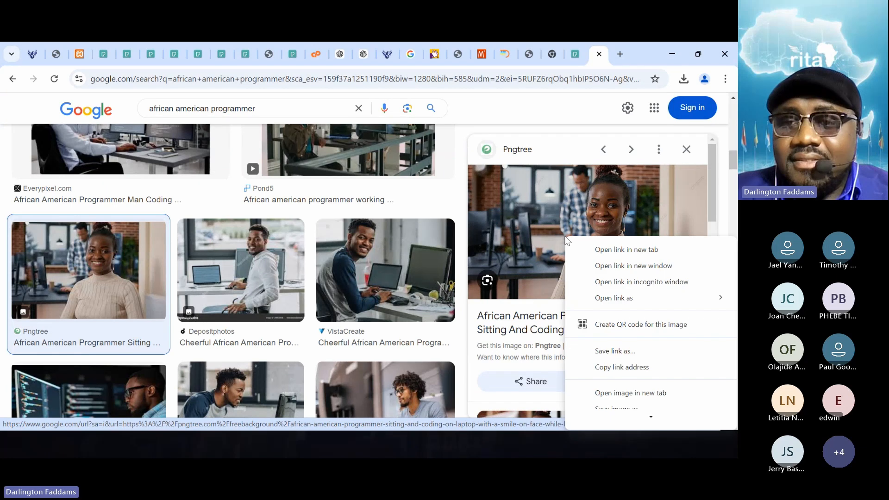
pyautogui.click(630, 388)
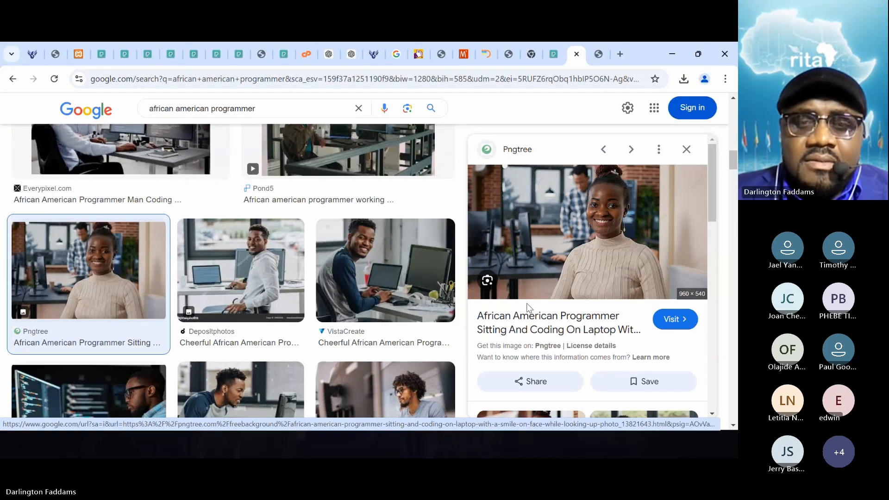
# - Preview the VistaCreate photo of the cheerful programmer looking at the camera beside his laptop
pyautogui.scroll(-3, 341, 332)
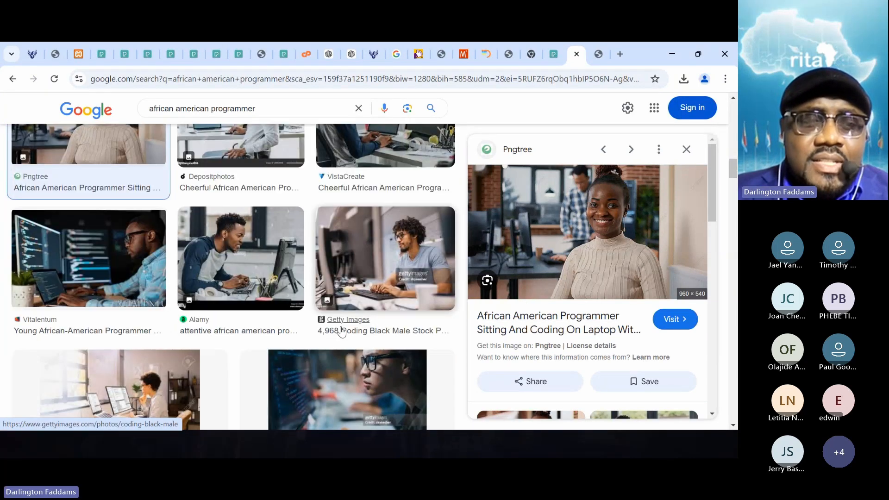
pyautogui.scroll(-2, 342, 331)
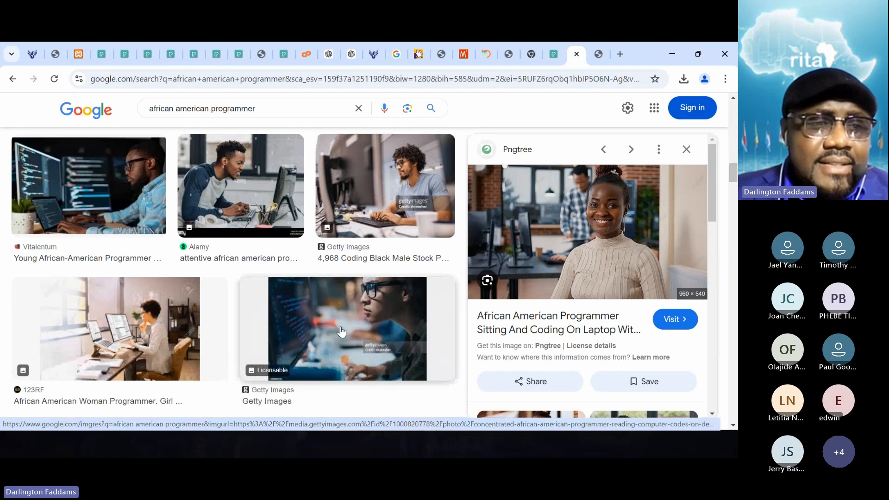
pyautogui.scroll(1, 341, 331)
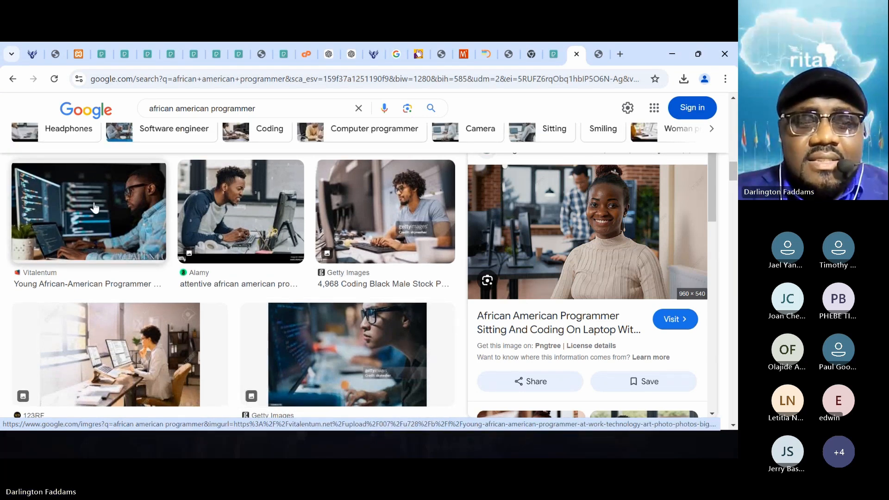
pyautogui.scroll(1, 173, 243)
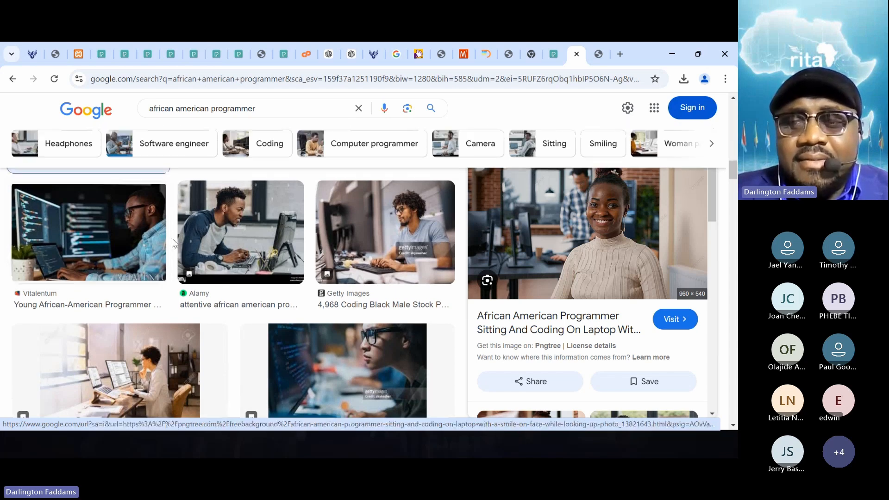
pyautogui.scroll(5, 172, 243)
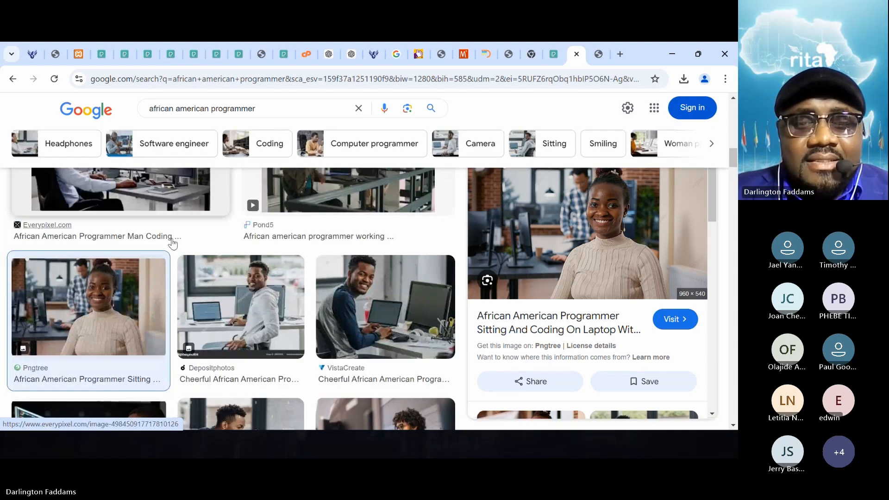
pyautogui.click(345, 292)
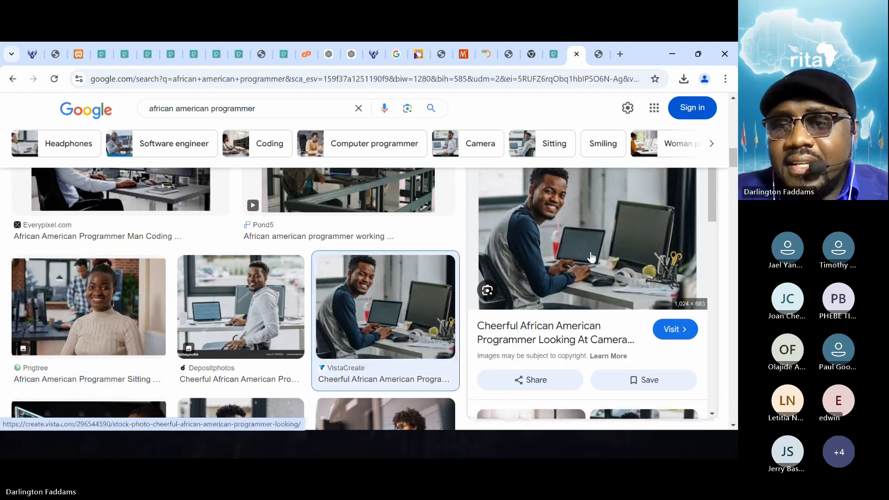
# - Examine the related images of the VistaCreate photo and further search results for other suitable programmer photos
pyautogui.scroll(-4, 592, 257)
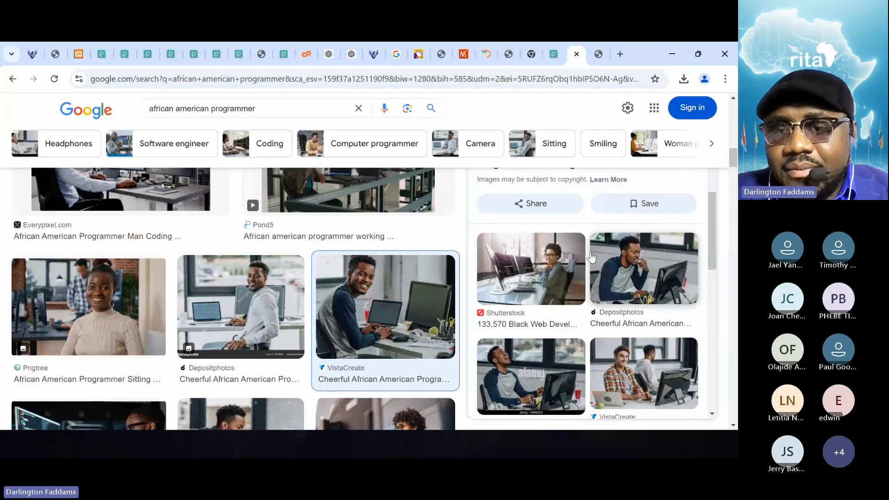
pyautogui.scroll(-4, 591, 257)
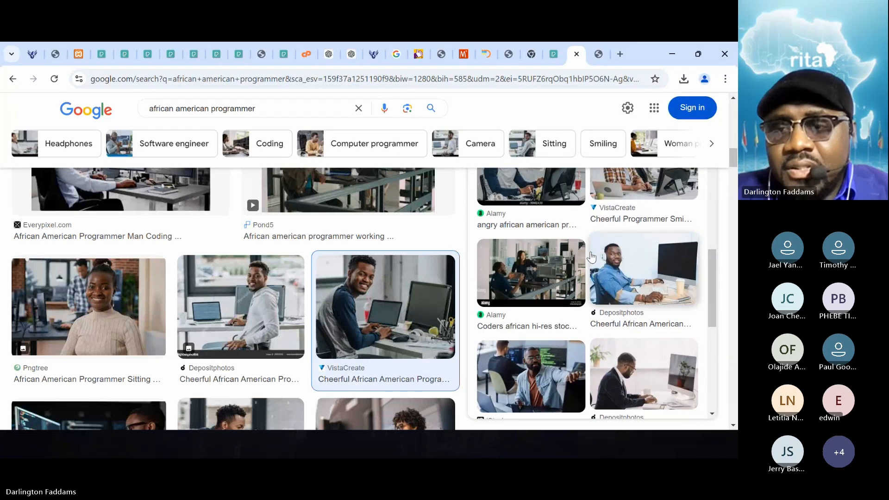
pyautogui.scroll(-3, 591, 257)
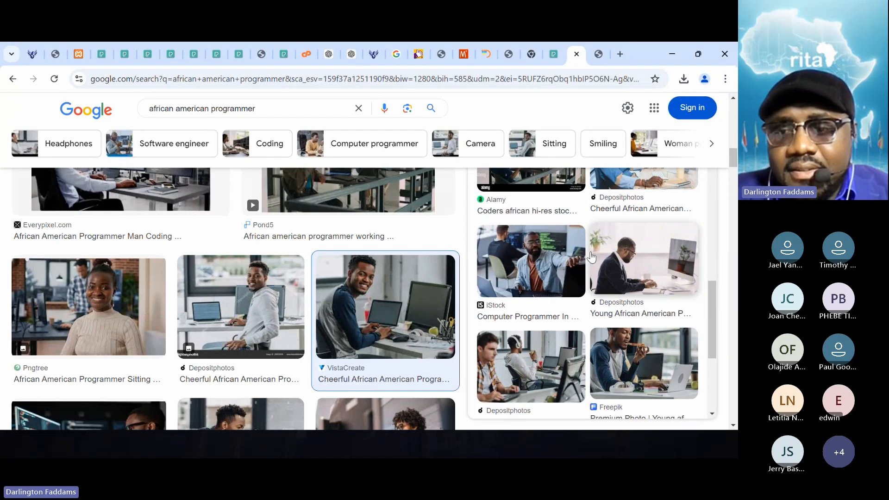
pyautogui.scroll(-1, 586, 255)
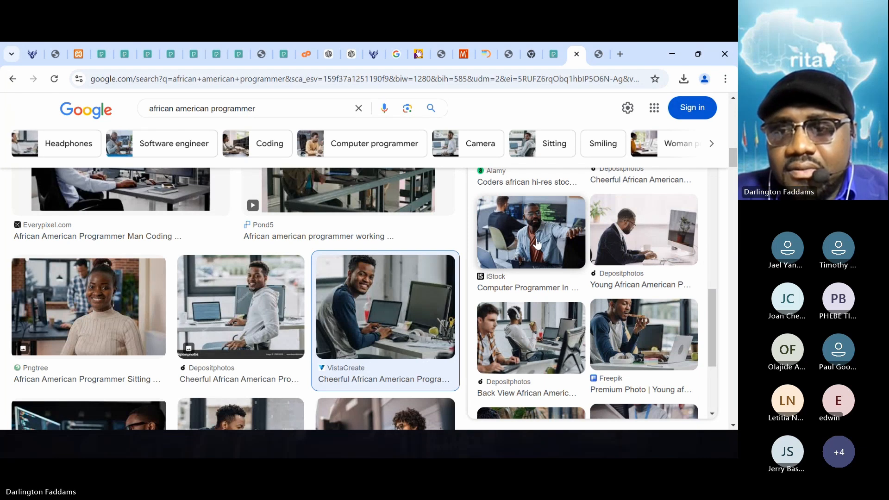
pyautogui.scroll(-3, 537, 244)
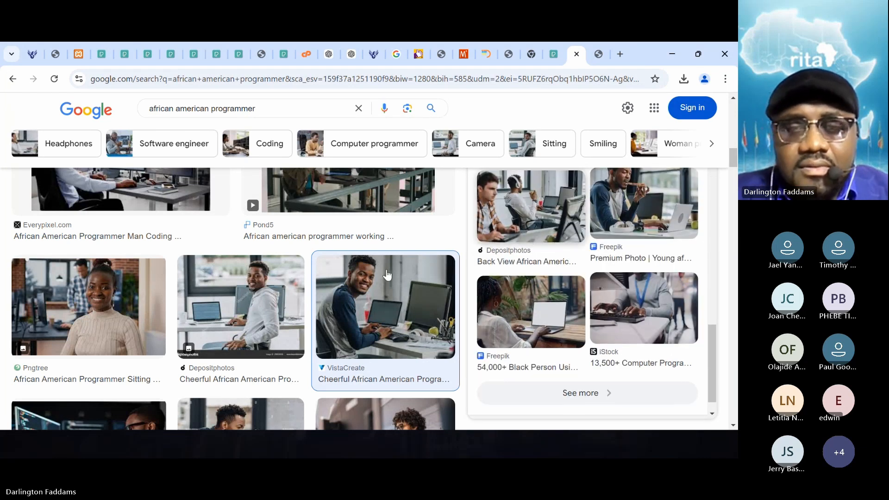
pyautogui.scroll(-5, 318, 288)
pyautogui.scroll(-5, 318, 288)
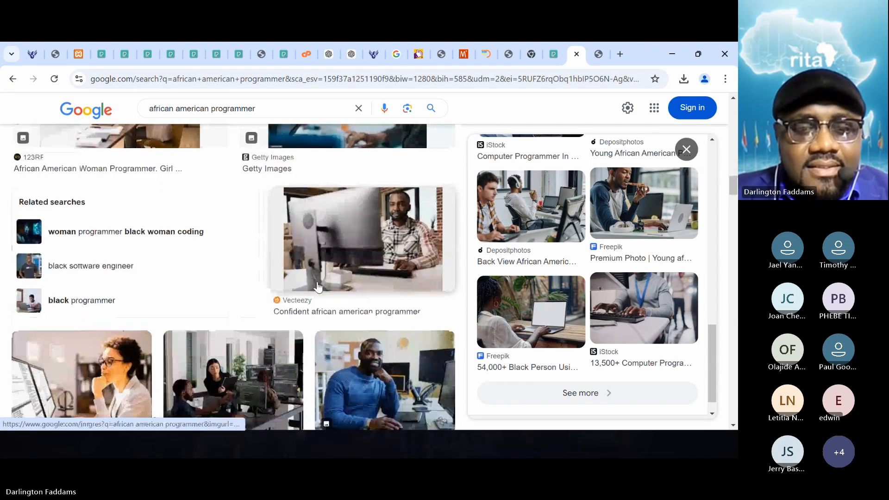
pyautogui.scroll(4, 318, 287)
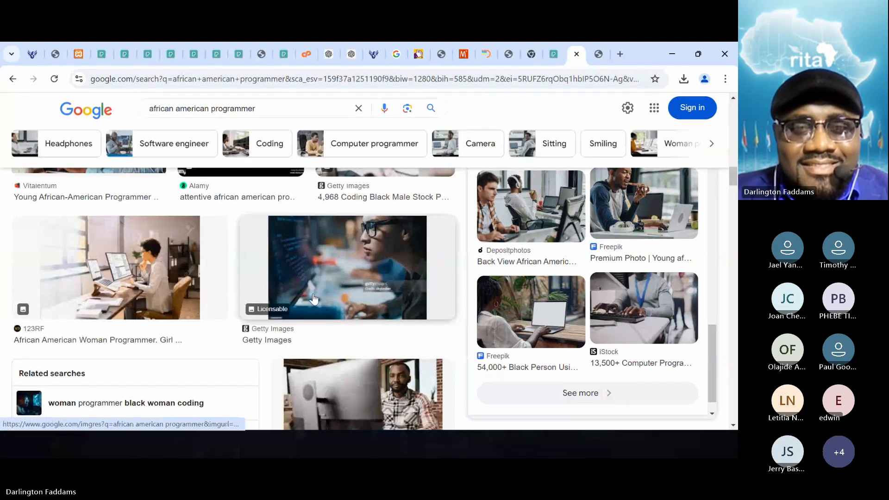
# - Preview the 123RF photo of the smiling computer programmer in a blue sweater
pyautogui.scroll(-3, 317, 263)
pyautogui.scroll(-3, 317, 263)
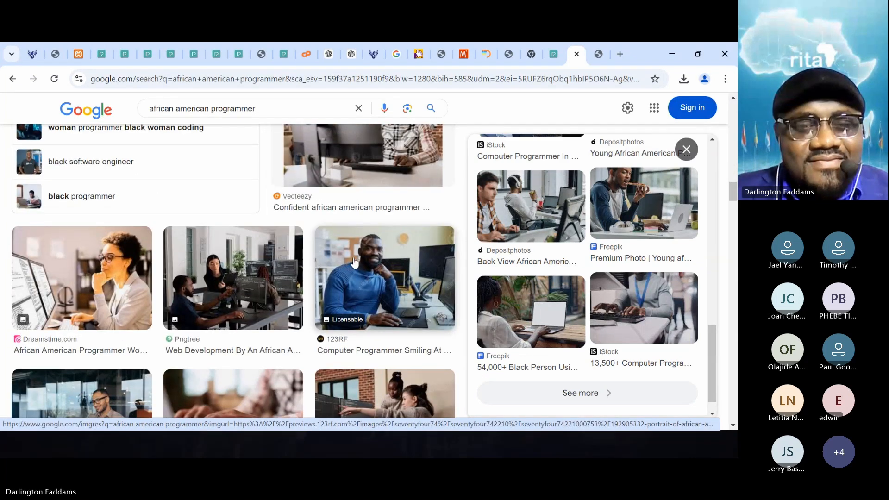
pyautogui.click(365, 269)
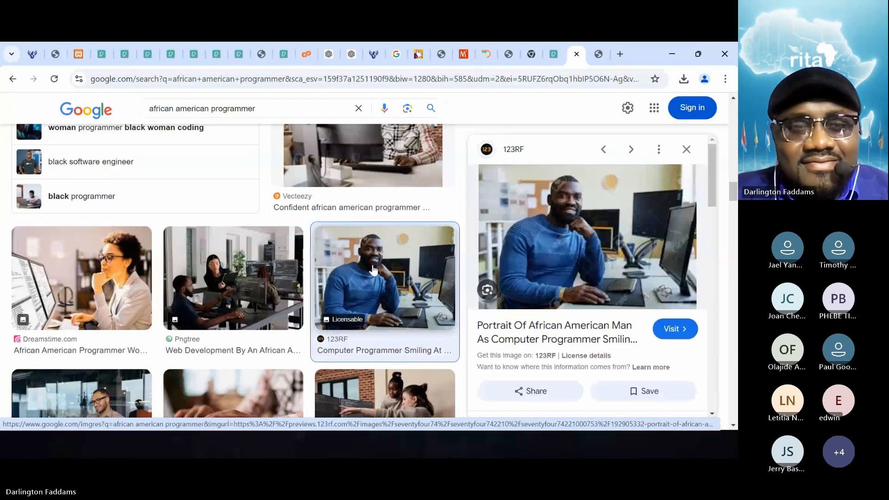
# - Find the Airtasker photo of the programmer working at a monitor and laptop and open its source page
pyautogui.scroll(-3, 194, 304)
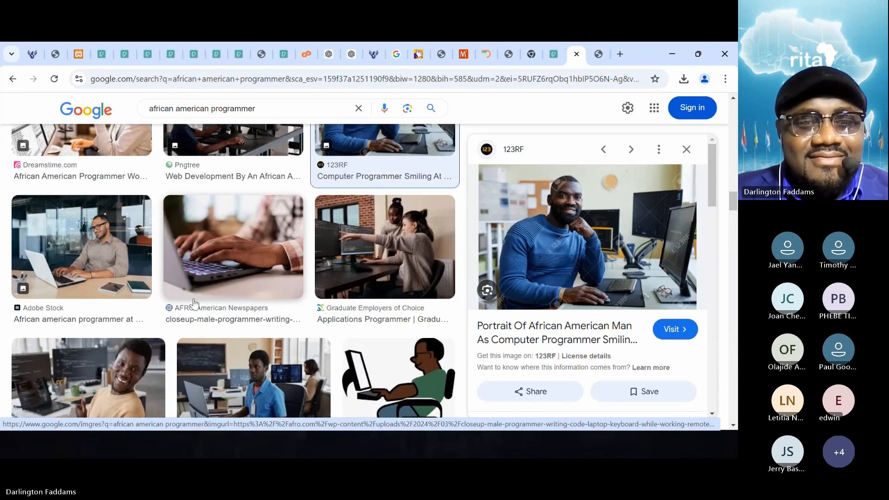
pyautogui.scroll(-2, 194, 304)
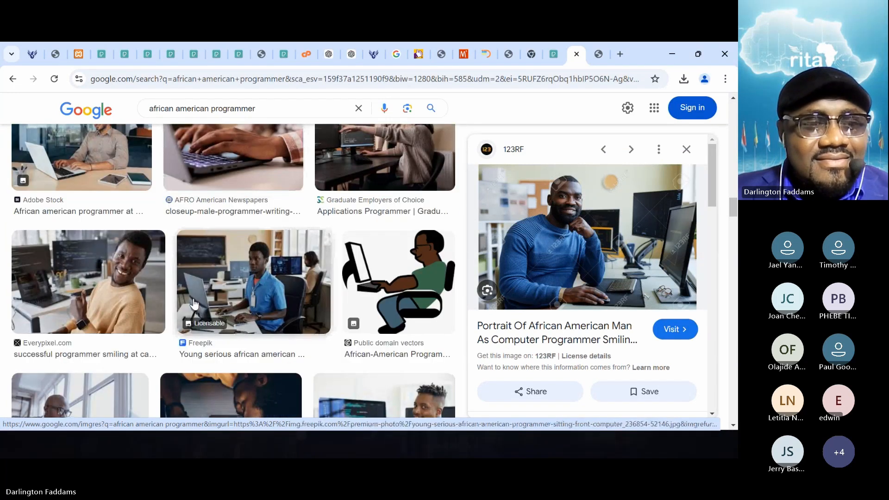
pyautogui.scroll(-2, 195, 303)
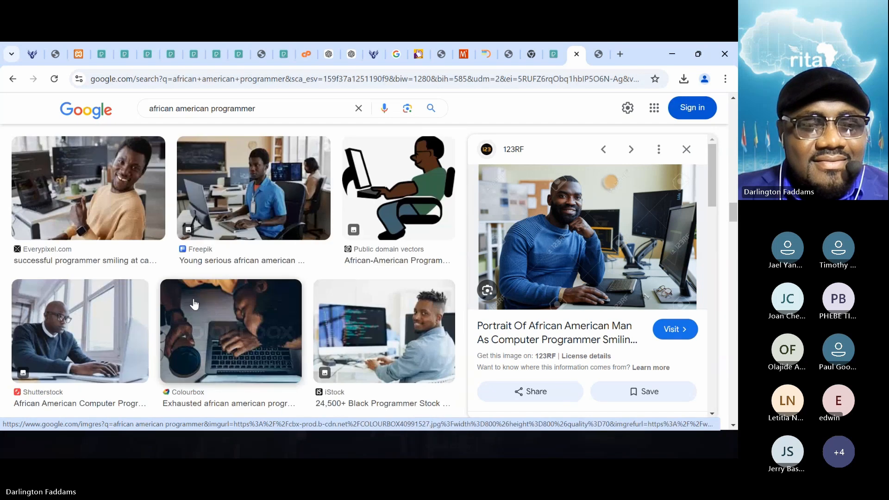
pyautogui.scroll(-3, 195, 304)
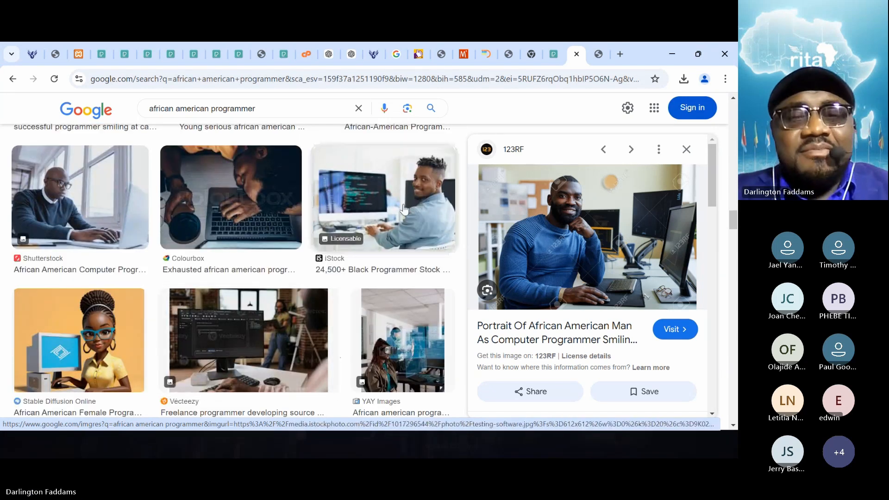
pyautogui.scroll(-6, 260, 364)
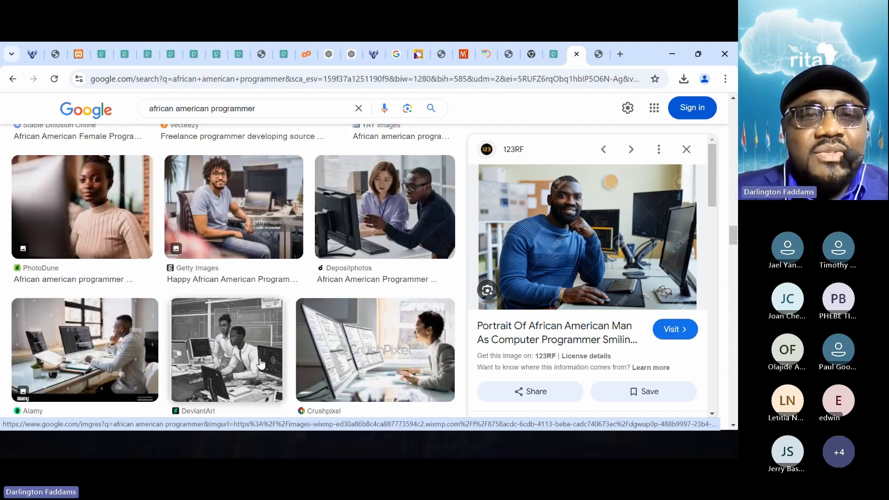
pyautogui.scroll(-2, 260, 365)
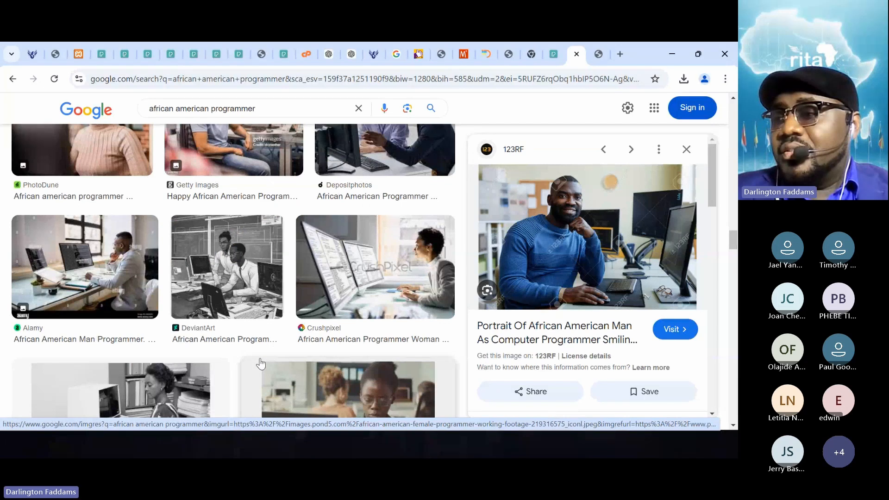
pyautogui.scroll(-9, 261, 365)
pyautogui.scroll(-1, 260, 357)
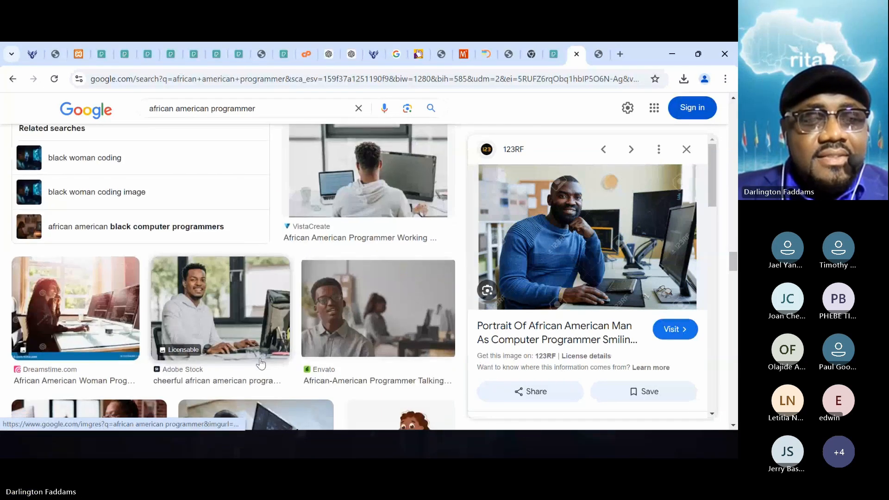
pyautogui.scroll(-3, 261, 363)
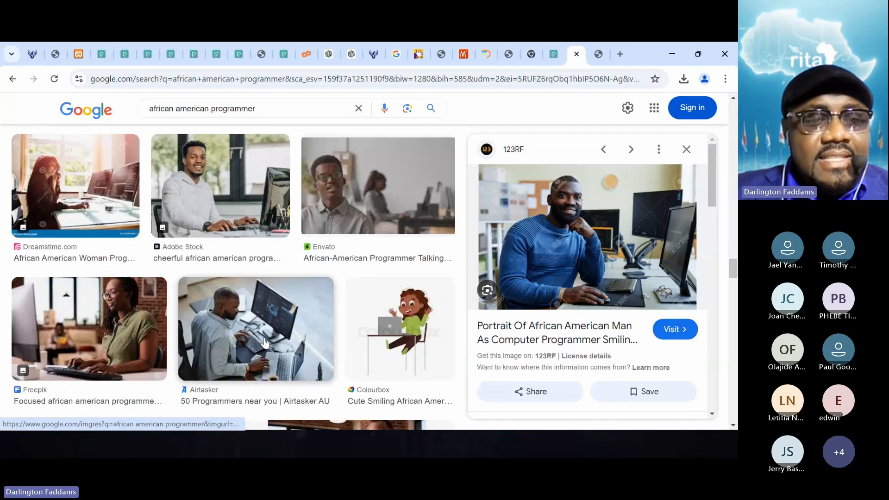
pyautogui.click(267, 341)
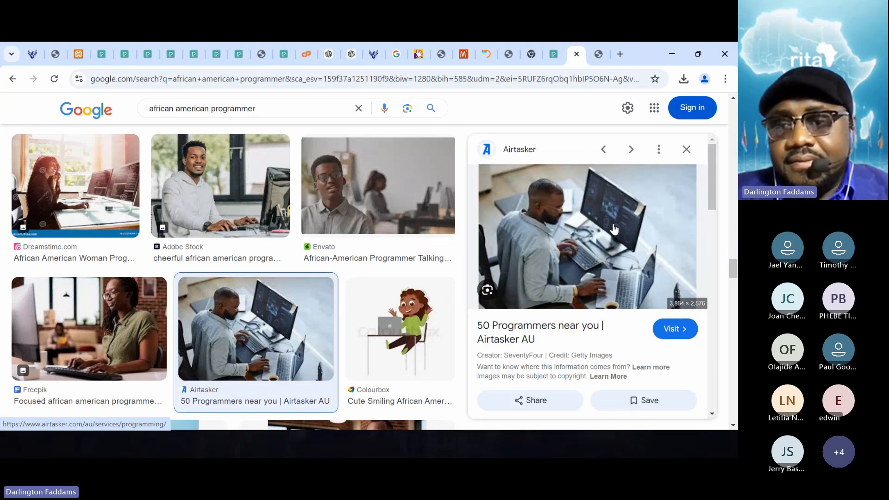
pyautogui.click(586, 227)
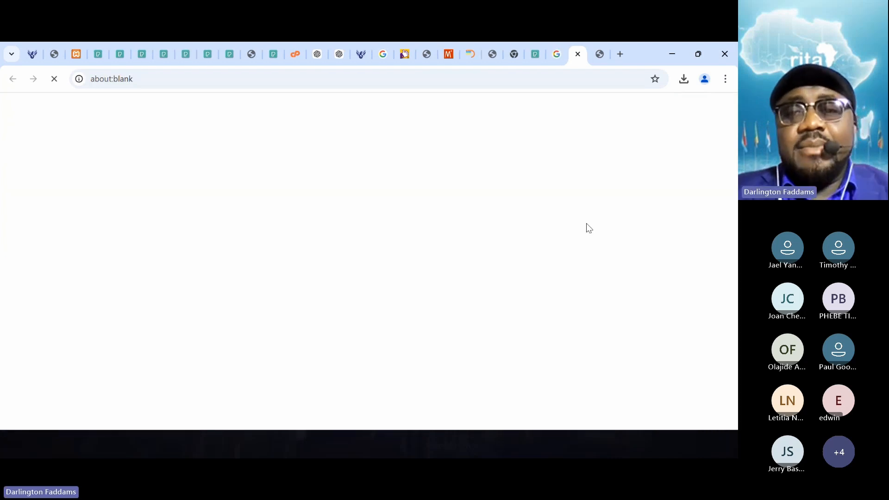
# - Open the Airtasker page's hero photo of the programmer in a new tab and switch to that tab
pyautogui.scroll(-5, 410, 303)
pyautogui.scroll(-3, 410, 303)
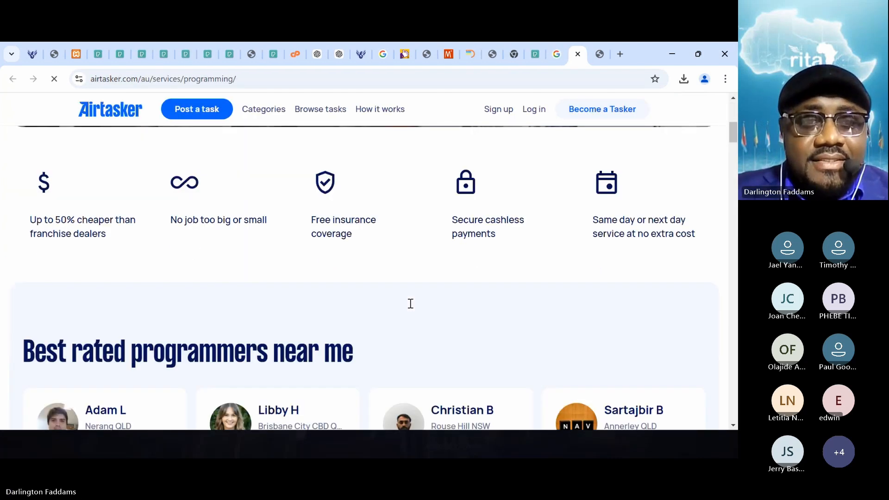
pyautogui.scroll(8, 410, 310)
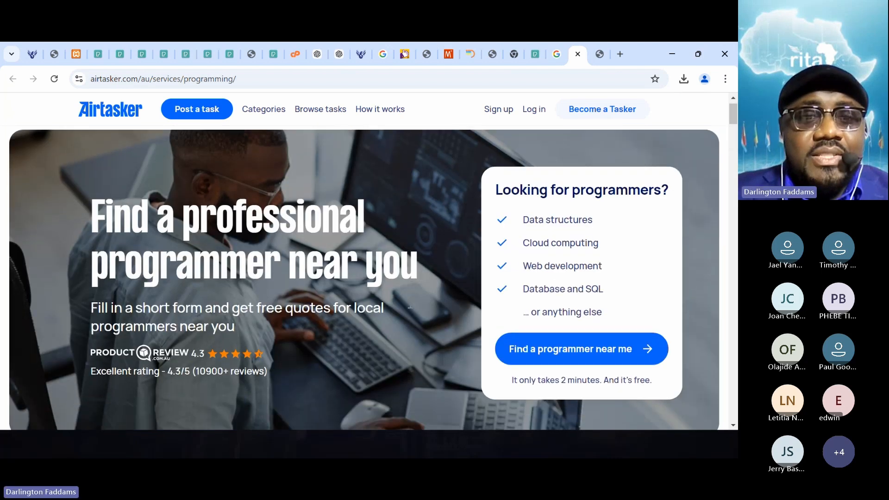
pyautogui.rightClick(435, 183)
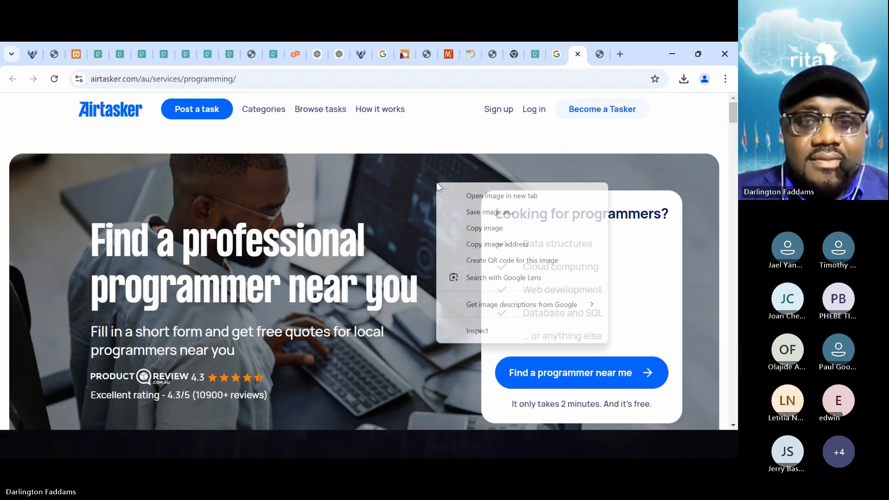
pyautogui.click(474, 197)
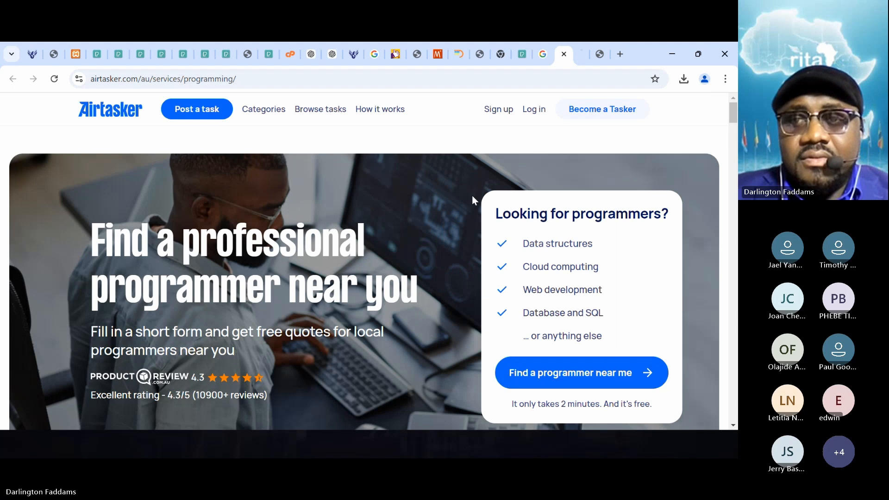
pyautogui.click(578, 54)
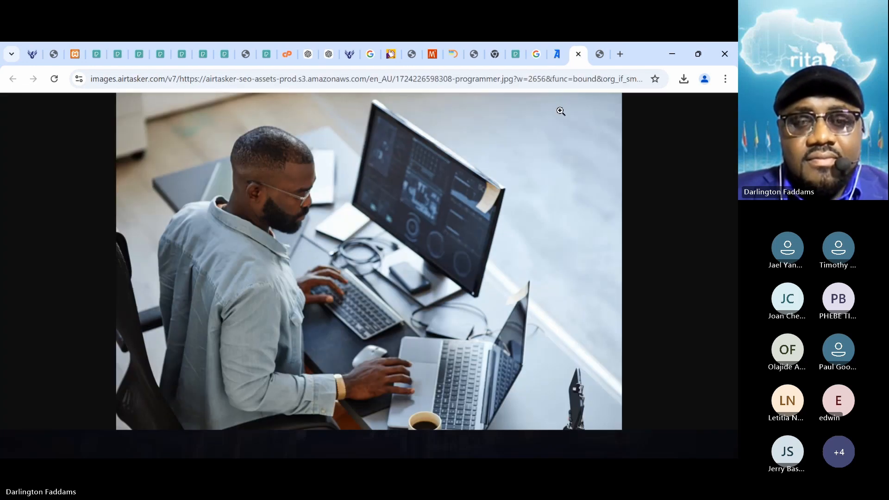
pyautogui.rightClick(440, 176)
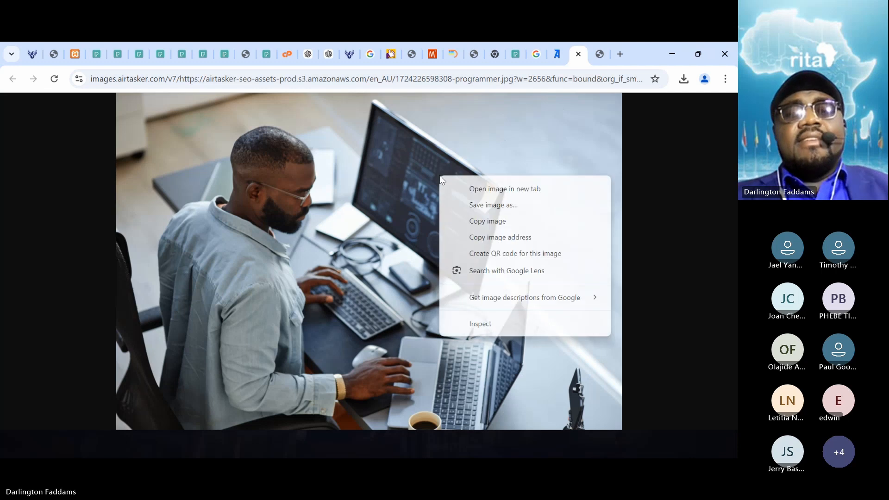
pyautogui.click(464, 203)
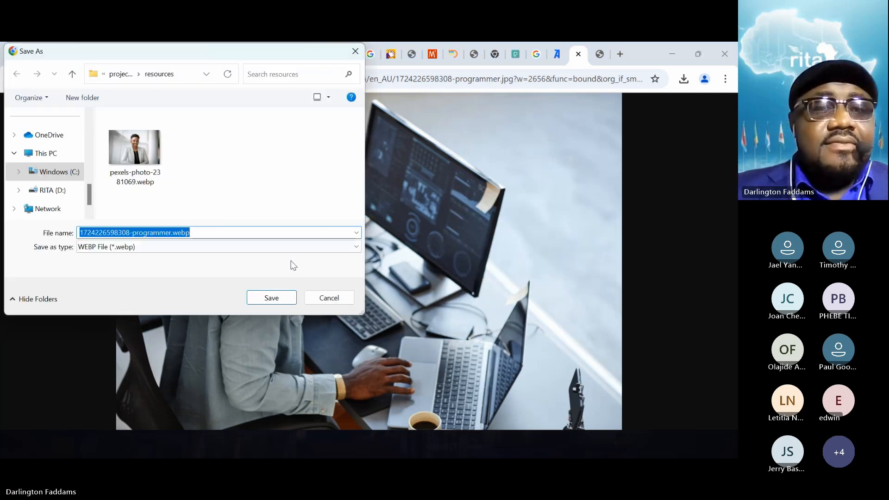
pyautogui.click(335, 297)
# - Copy the full-size programmer photo and switch to the exponent-cleaning-company-service-box-2.jpg document in Photoshop
pyautogui.rightClick(379, 216)
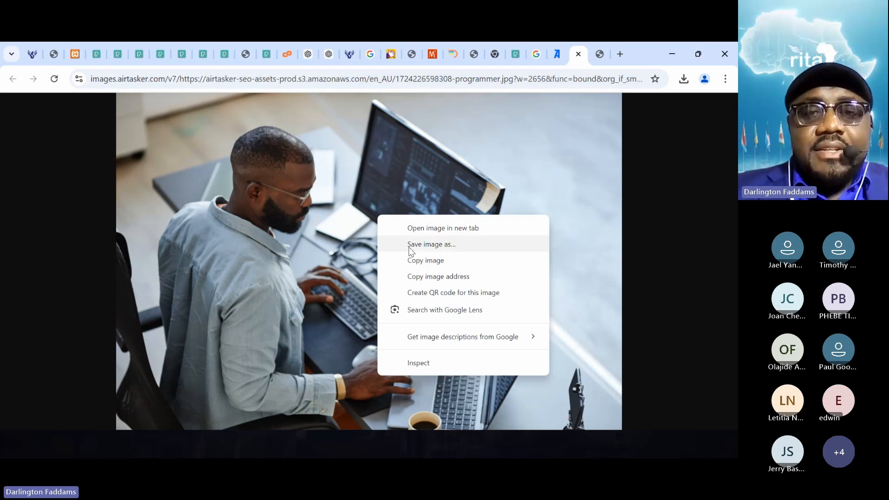
pyautogui.click(413, 260)
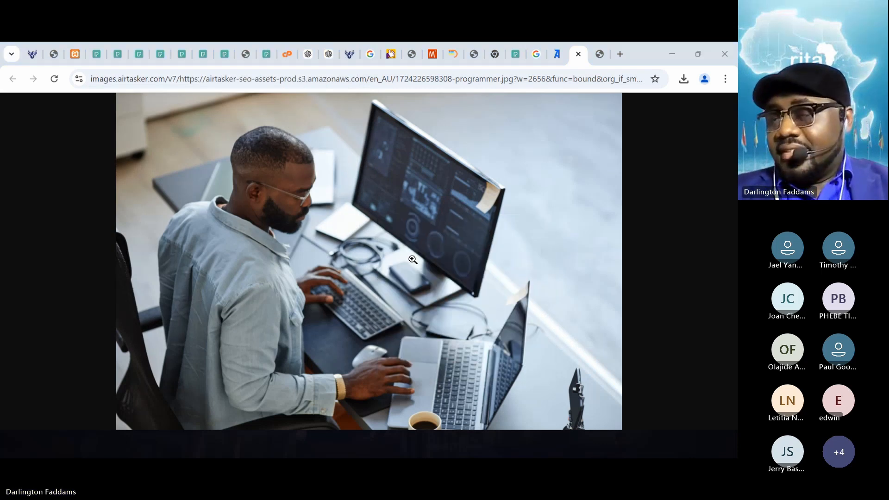
pyautogui.hotkey('alt', 'Tab')
pyautogui.hotkey('alt', 'Tab')
pyautogui.hotkey('alt', 'Tab')
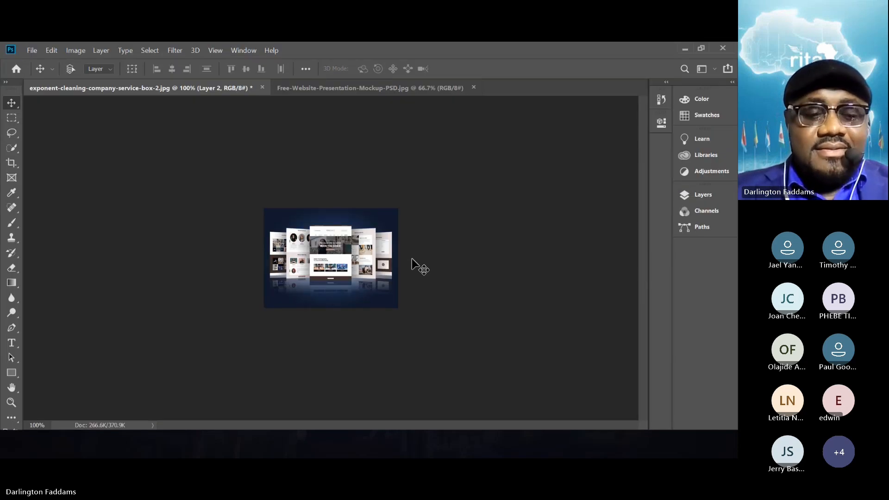
# - Hide Layer 2 with the website mockup and paste the copied programmer photo into the document
pyautogui.hotkey('ctrl', '0')
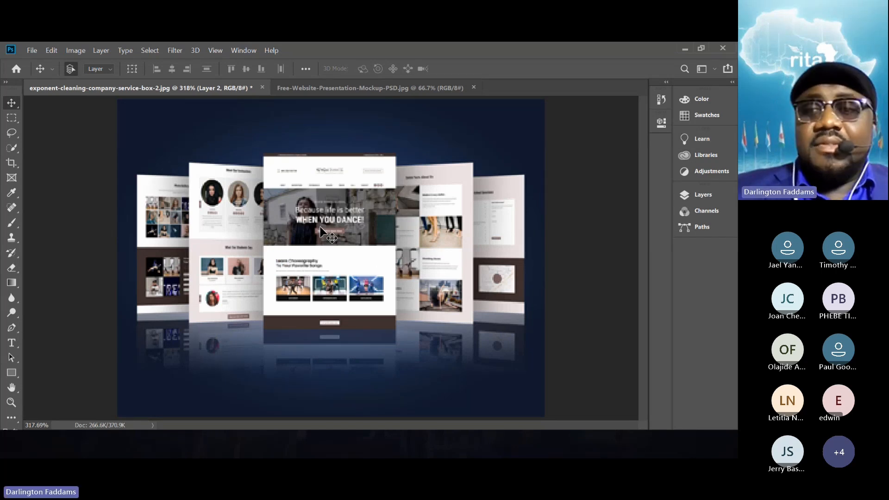
pyautogui.click(693, 195)
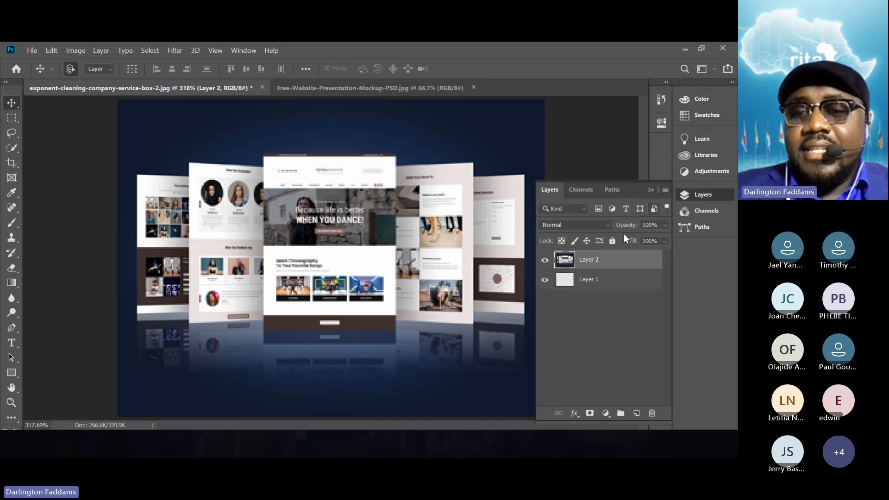
pyautogui.click(545, 260)
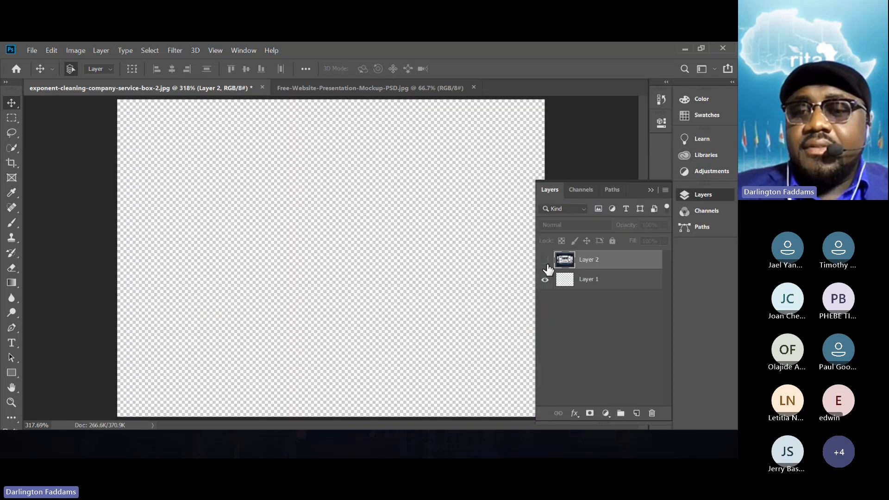
pyautogui.click(691, 195)
pyautogui.hotkey('ctrl', 'v')
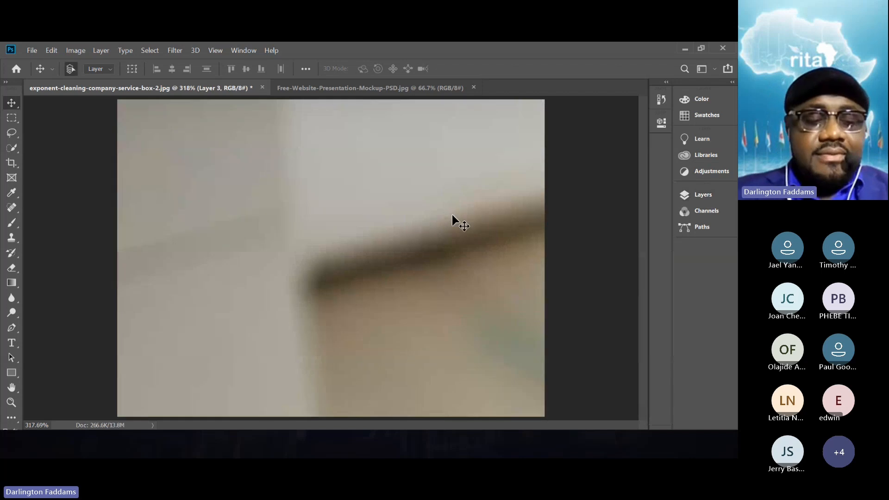
# - Scale the pasted programmer photo down proportionally to about 15.8% so the man and his monitor fit the small canvas
pyautogui.hotkey('ctrl', '1')
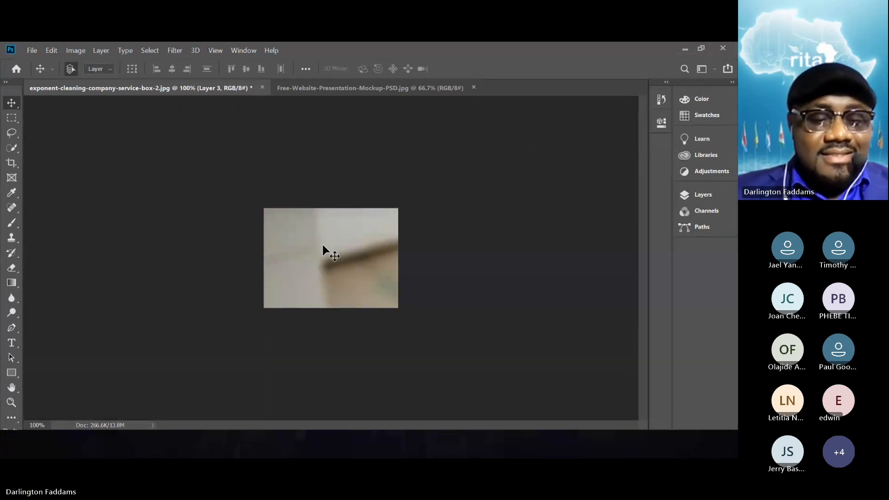
pyautogui.press('ctrl')
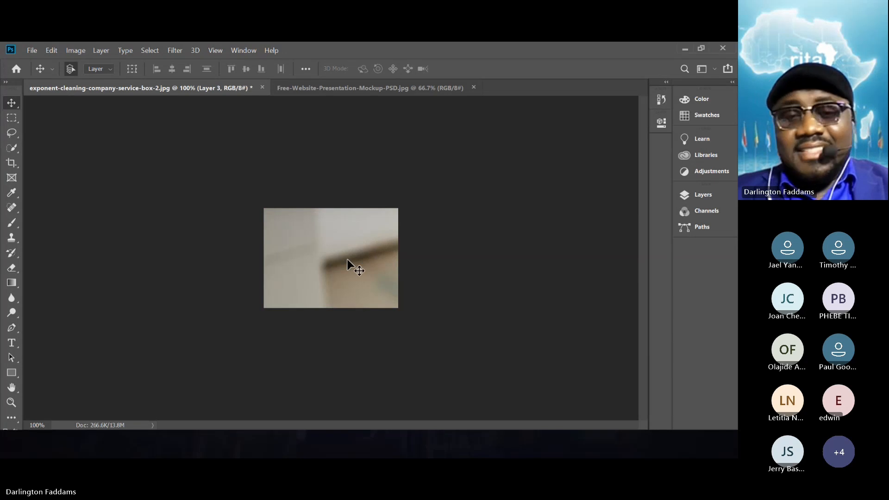
pyautogui.moveTo(347, 264); pyautogui.dragTo(297, 240)
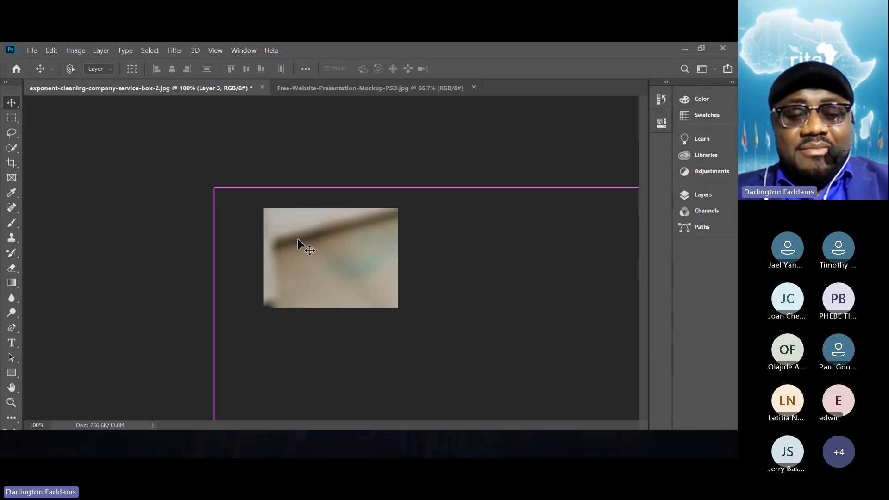
pyautogui.hotkey('ctrl', 't')
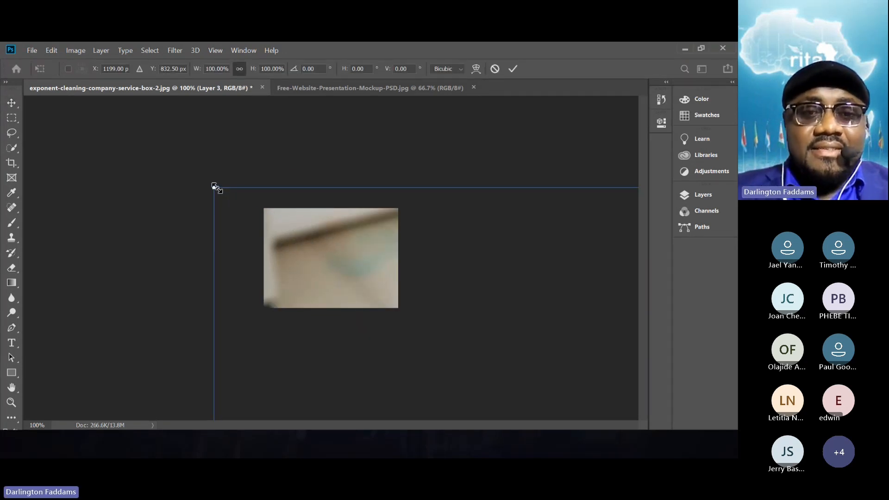
pyautogui.moveTo(216, 189); pyautogui.dragTo(363, 261)
pyautogui.moveTo(402, 329); pyautogui.dragTo(176, 190)
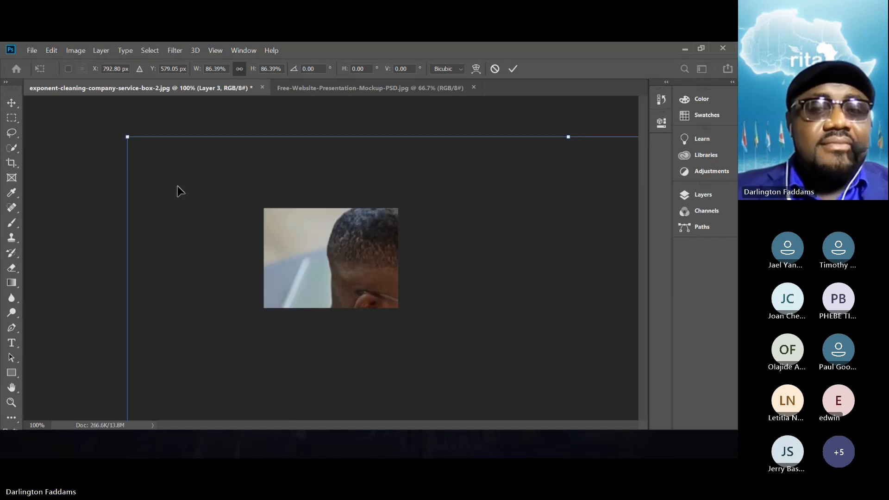
pyautogui.moveTo(129, 138); pyautogui.dragTo(368, 259)
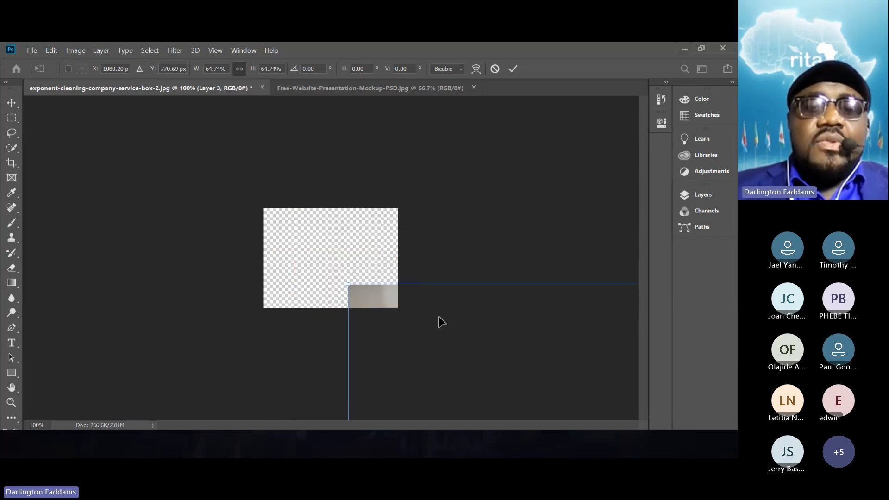
pyautogui.moveTo(446, 331); pyautogui.dragTo(220, 175)
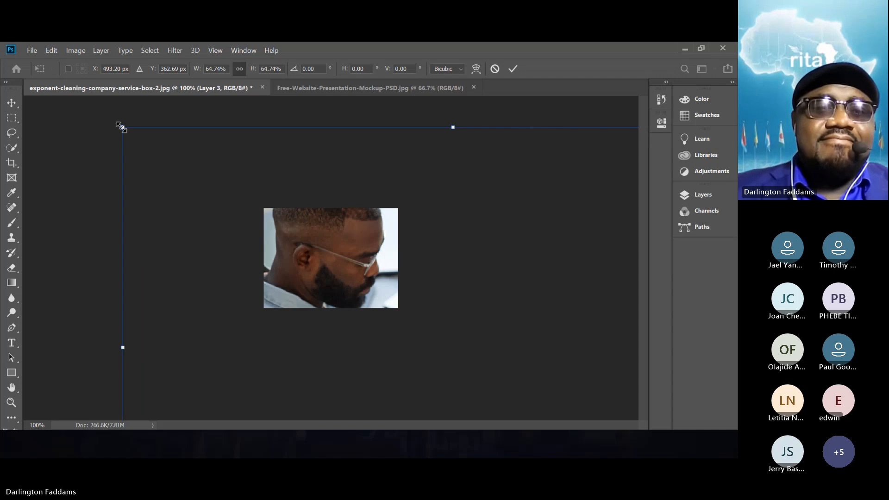
pyautogui.moveTo(119, 126); pyautogui.dragTo(397, 310)
pyautogui.moveTo(485, 343); pyautogui.dragTo(221, 180)
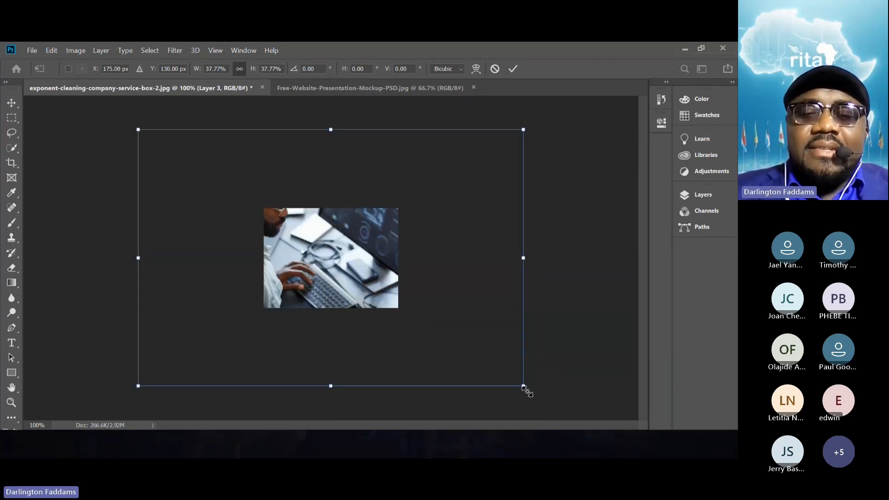
pyautogui.moveTo(524, 387); pyautogui.dragTo(411, 309)
pyautogui.moveTo(134, 124); pyautogui.dragTo(255, 186)
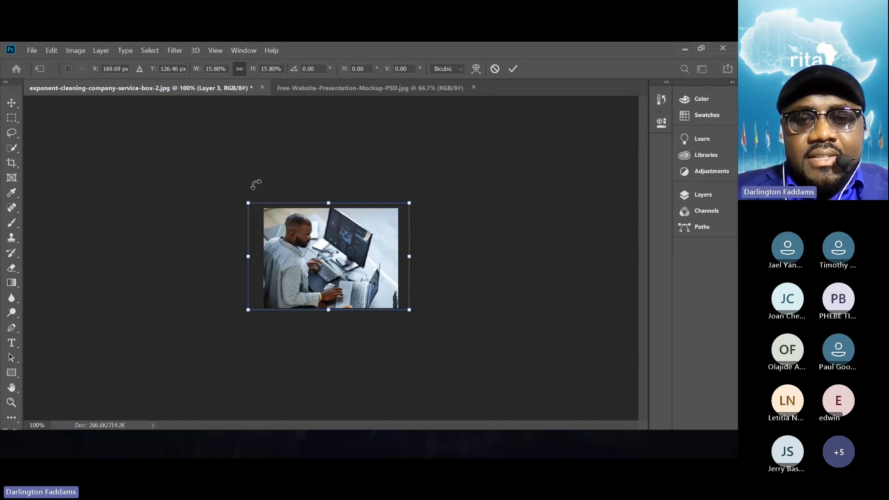
# - Nudge the scaled photo to about X 206.69 px, Y 138.46 px so it covers the canvas, and apply the transform
pyautogui.press('Right')
pyautogui.press('Right')
pyautogui.press('Right')
pyautogui.press('Down')
pyautogui.press('Down')
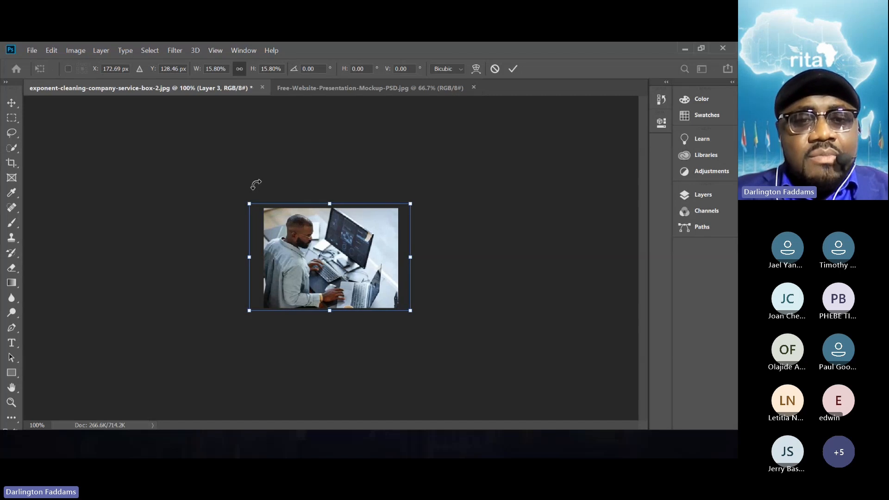
pyautogui.press('Right')
pyautogui.press('Right')
pyautogui.press('Right')
pyautogui.press('Right')
pyautogui.press('Right')
pyautogui.press('Right')
pyautogui.press('Right')
pyautogui.press('Right')
pyautogui.press('Right')
pyautogui.press('Right')
pyautogui.press('Right')
pyautogui.press('Right')
pyautogui.press('Right')
pyautogui.press('Right')
pyautogui.press('Right')
pyautogui.press('Right')
pyautogui.press('Right')
pyautogui.press('Right')
pyautogui.press('Right')
pyautogui.press('Right')
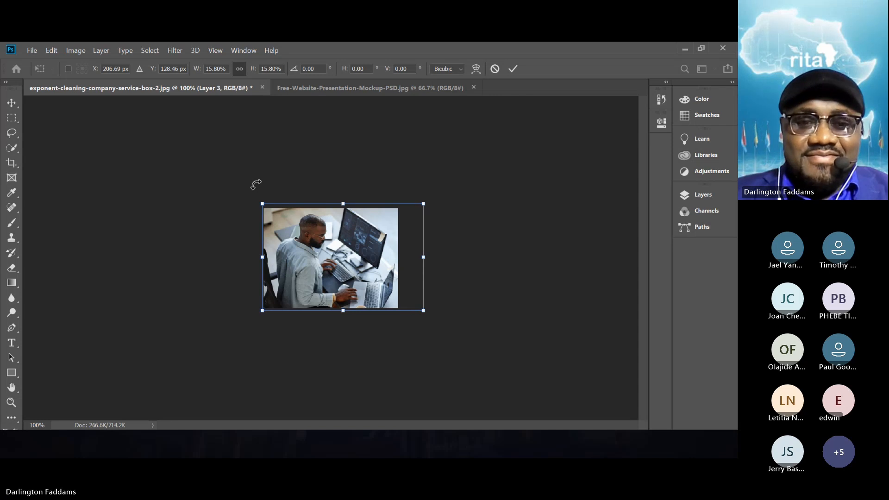
pyautogui.press('Down')
pyautogui.press('Down')
pyautogui.press('Down')
pyautogui.press('Down')
pyautogui.press('Down')
pyautogui.press('Down')
pyautogui.press('Down')
pyautogui.press('Down')
pyautogui.press('Down')
pyautogui.press('Down')
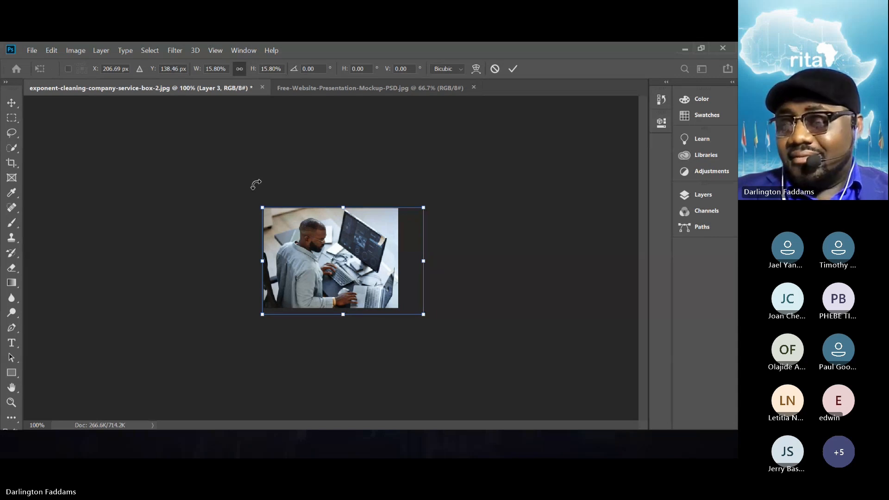
pyautogui.press('Return')
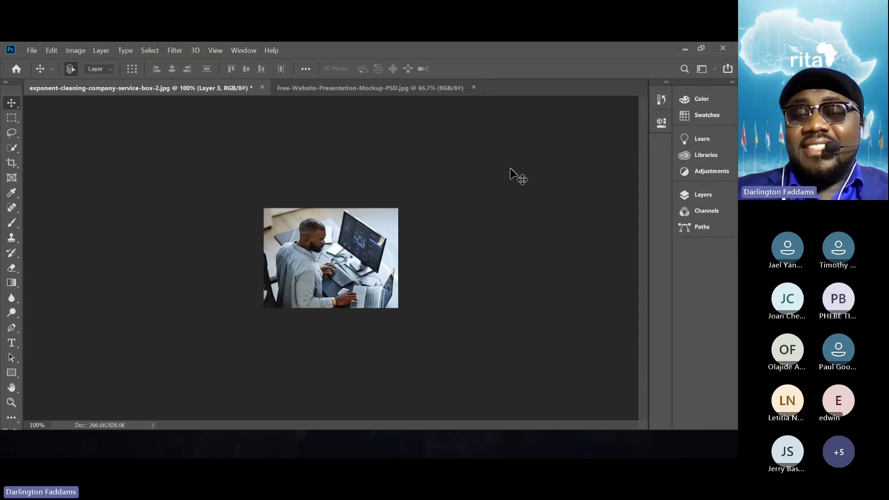
# - Add a Vibrance adjustment layer above Layer 3 with vibrance set to +50
pyautogui.click(704, 192)
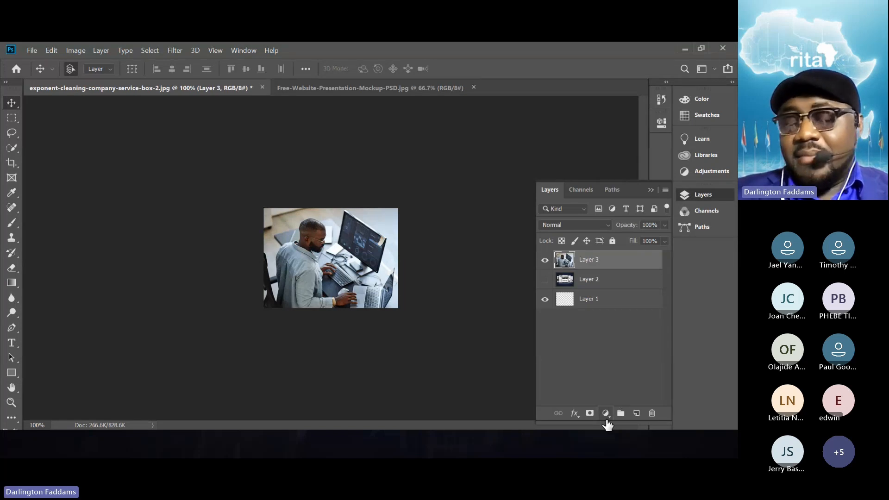
pyautogui.click(606, 418)
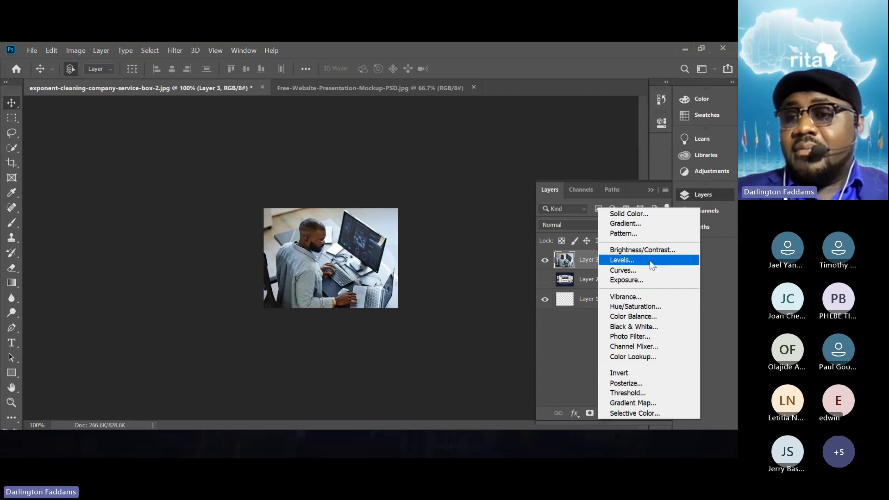
pyautogui.click(647, 302)
pyautogui.click(560, 166)
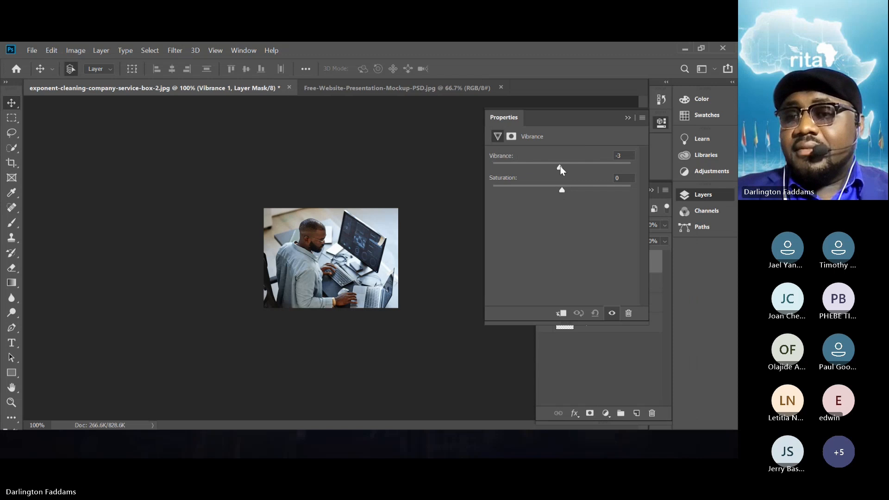
pyautogui.moveTo(560, 166); pyautogui.dragTo(578, 167)
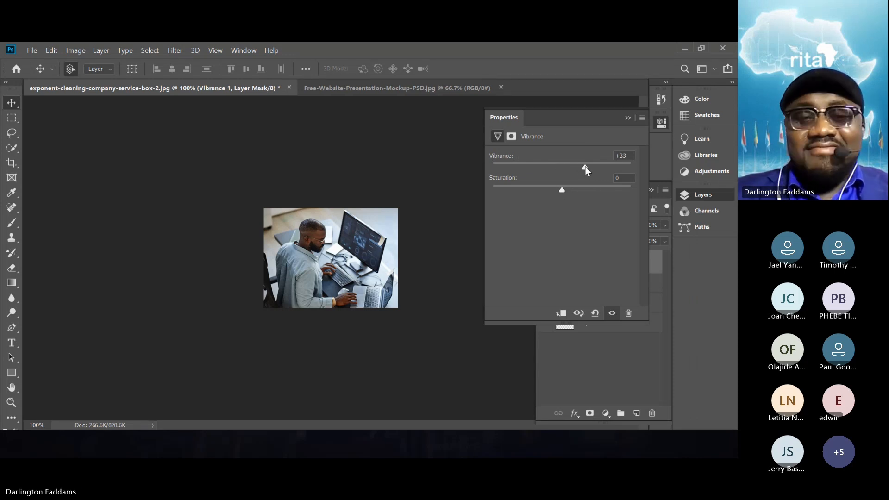
pyautogui.moveTo(582, 167); pyautogui.dragTo(596, 167)
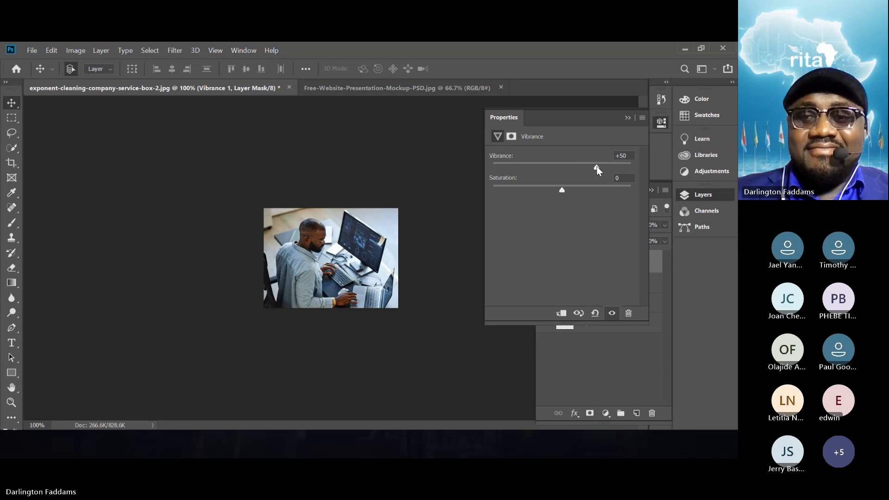
pyautogui.click(628, 119)
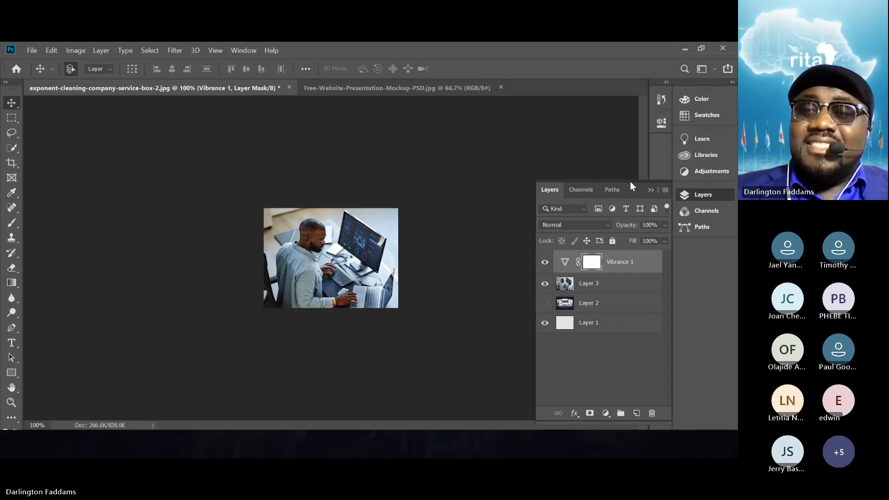
pyautogui.click(653, 193)
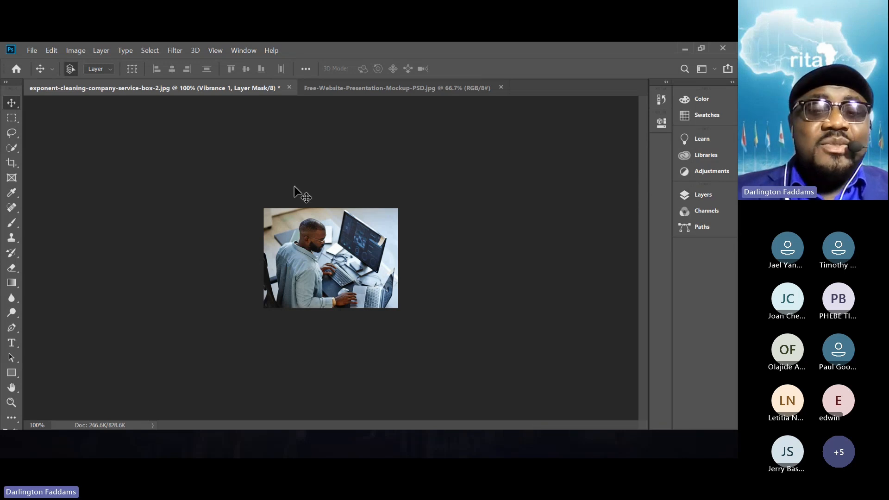
# - Start saving the document under a new name in the resources folder with PNG as the file format
pyautogui.click(32, 50)
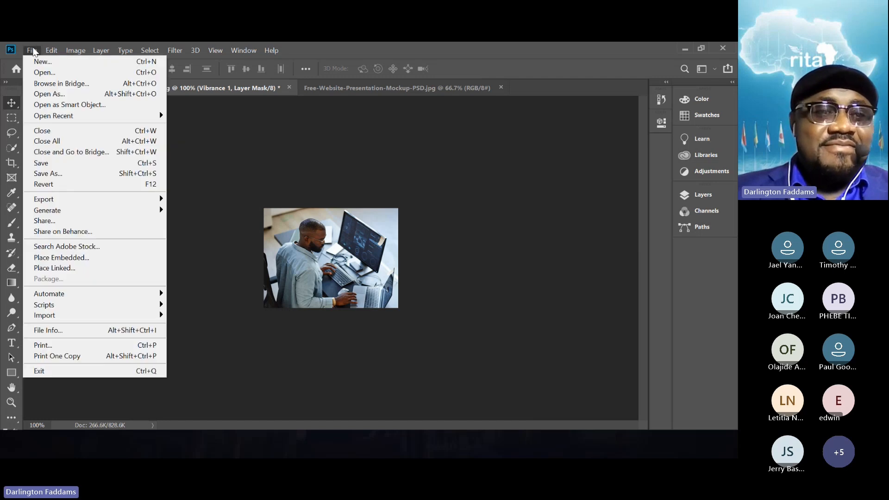
pyautogui.click(56, 174)
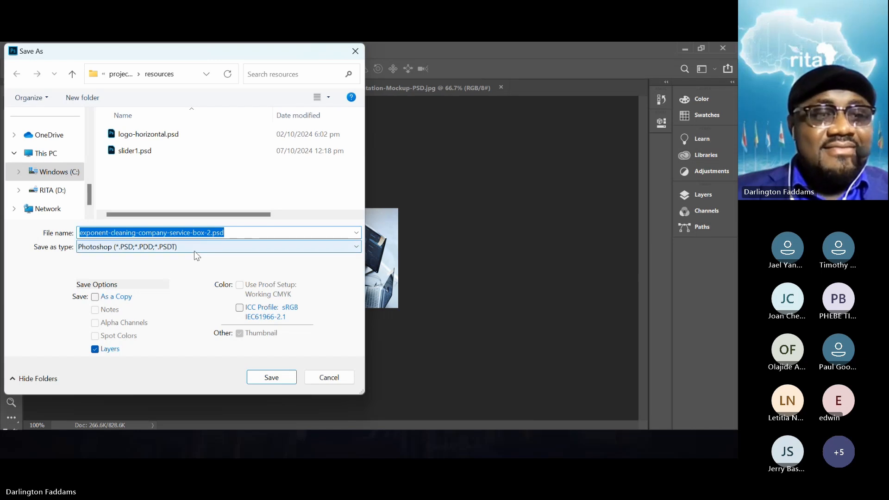
pyautogui.click(194, 252)
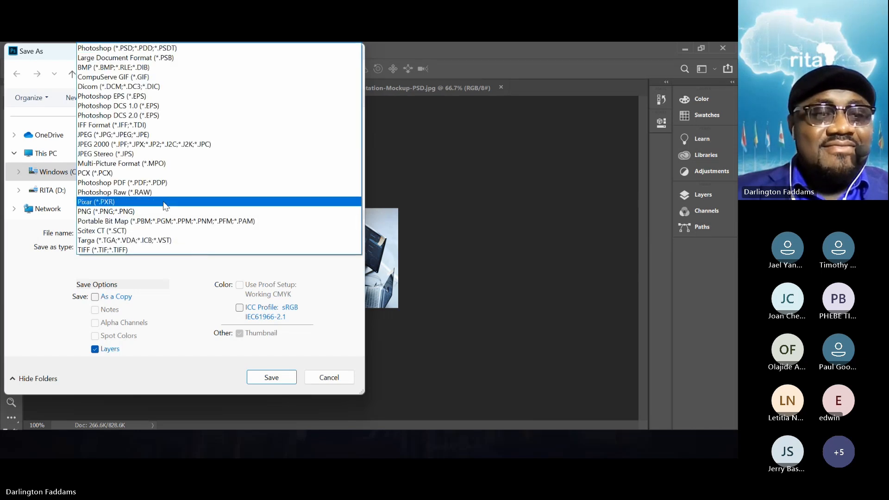
pyautogui.click(135, 213)
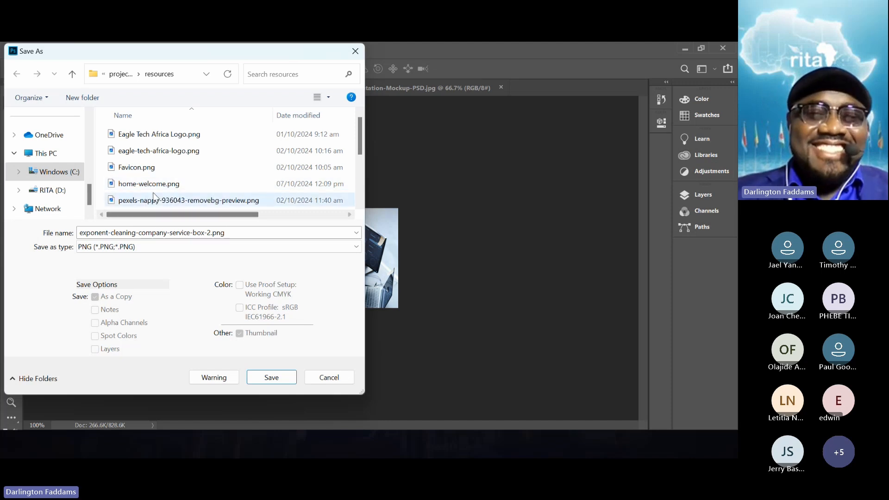
# - Name the file web-solutions-home-featured-2.png, based on the existing web-solutions-home-featured.png, and save it with the large file size option
pyautogui.click(170, 163)
pyautogui.scroll(-2, 172, 166)
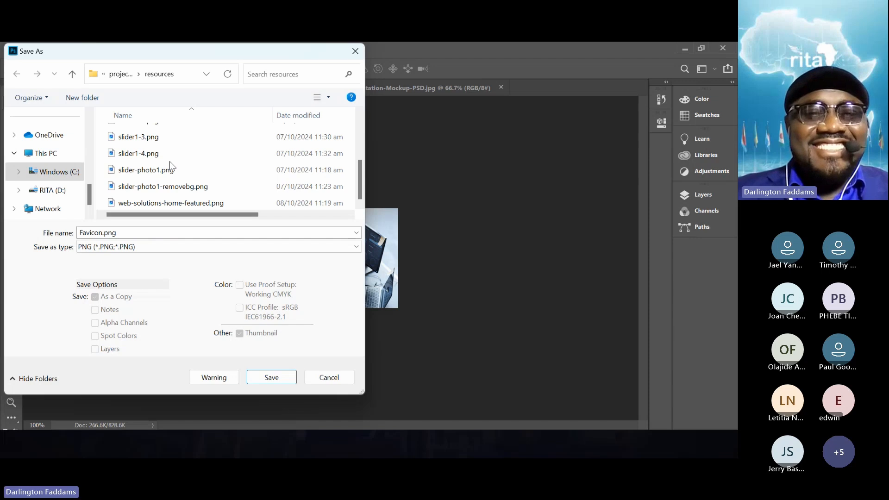
pyautogui.click(190, 202)
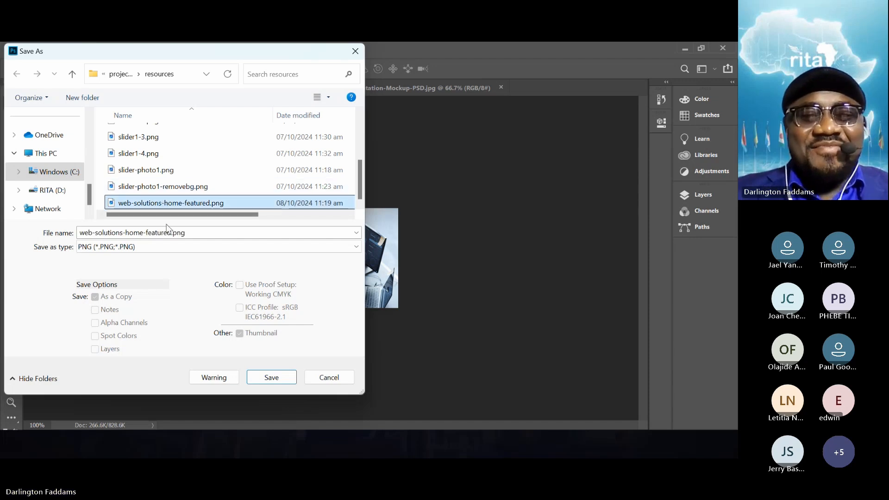
pyautogui.click(194, 234)
pyautogui.click(196, 233)
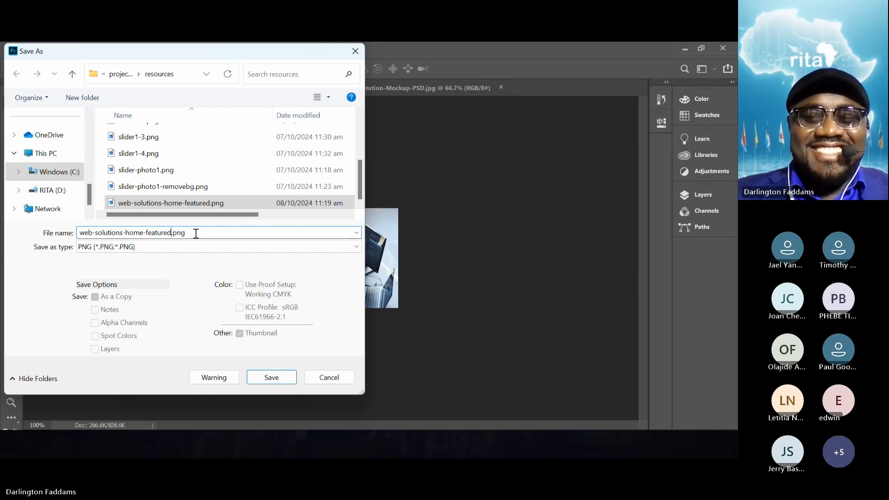
pyautogui.write('-')
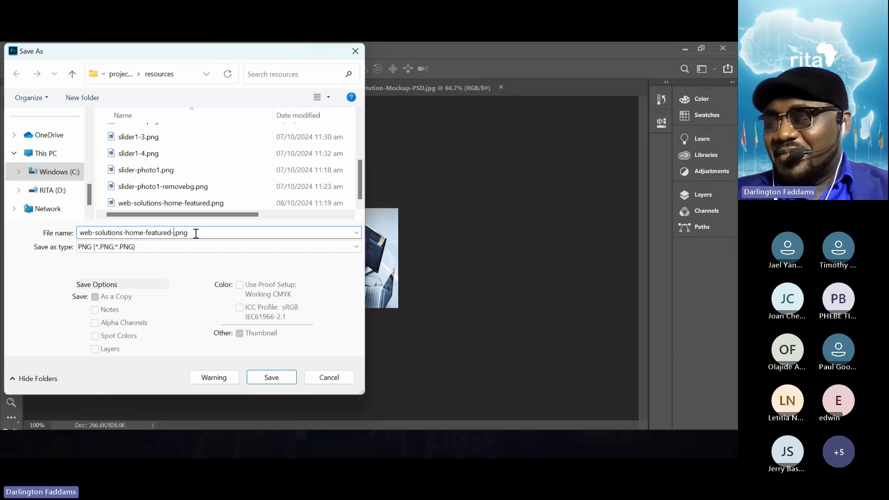
pyautogui.write('1')
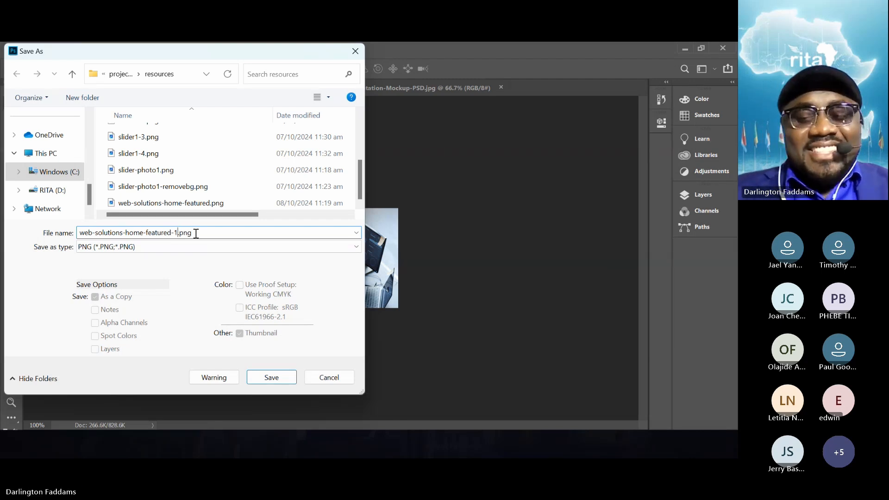
pyautogui.press('BackSpace')
pyautogui.write('2')
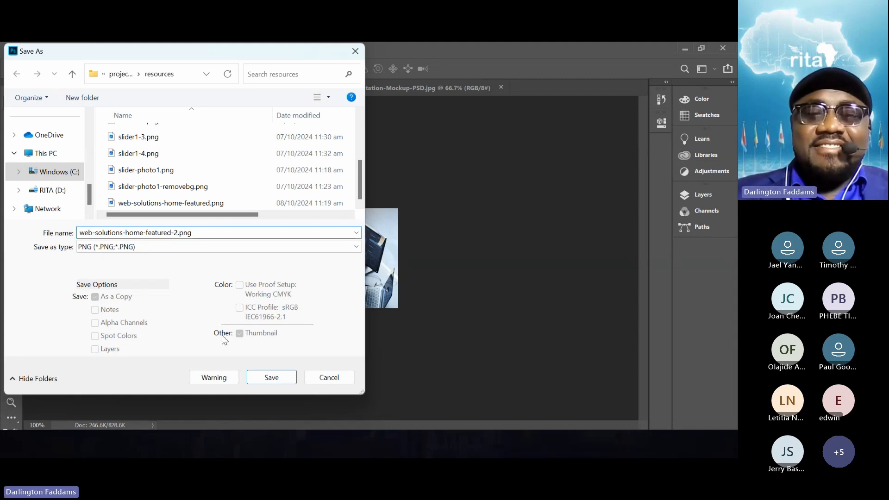
pyautogui.click(272, 382)
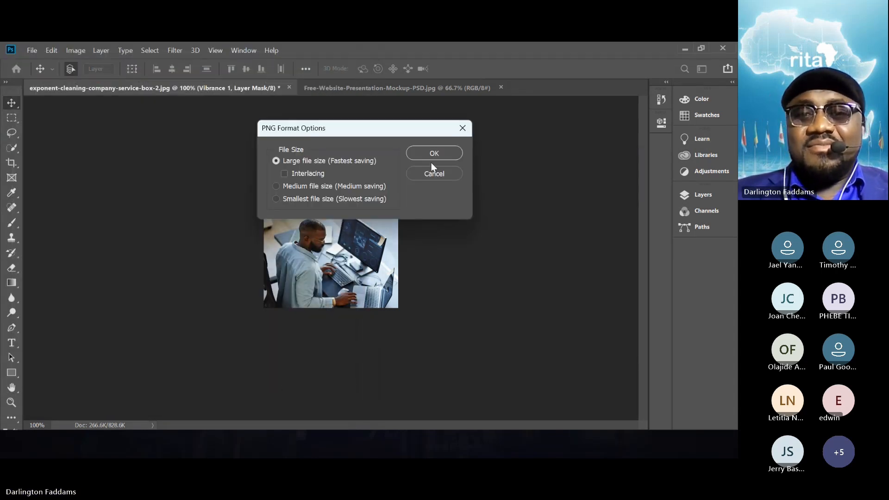
pyautogui.click(435, 154)
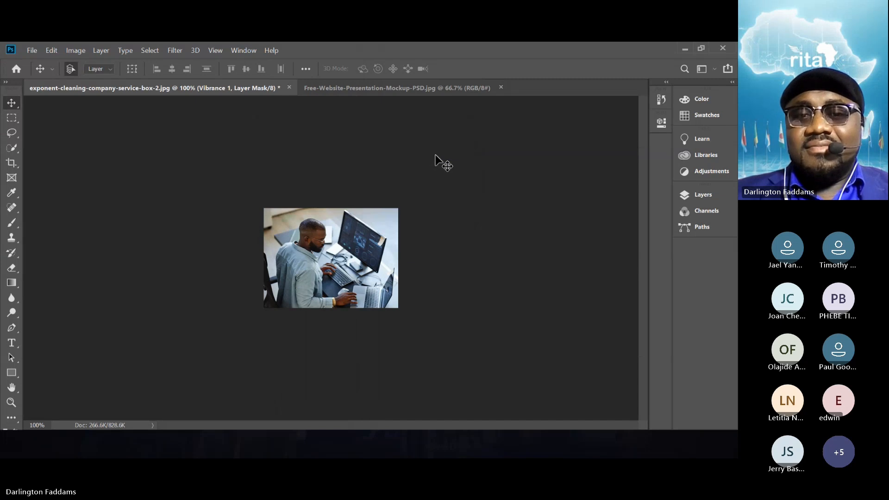
# - Switch to the localhost/project1.com page editor in the browser and remove the mockup image from the Innovative Web Solutions box
pyautogui.click(685, 53)
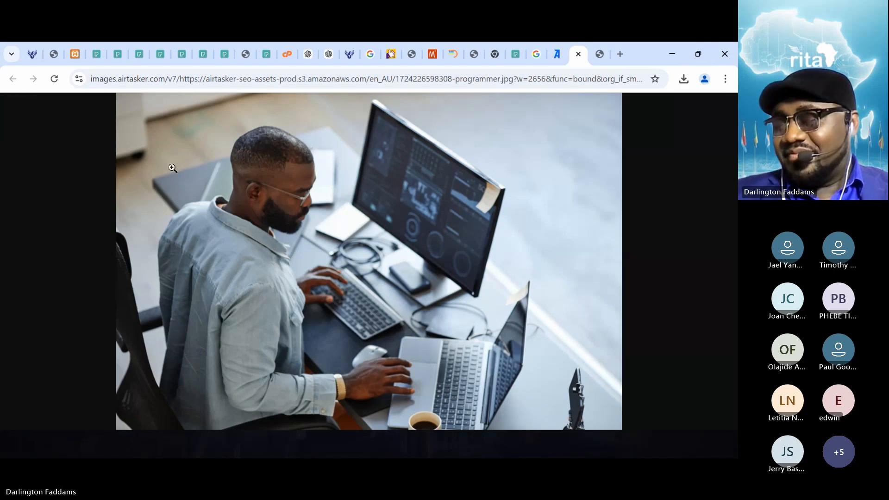
pyautogui.click(72, 56)
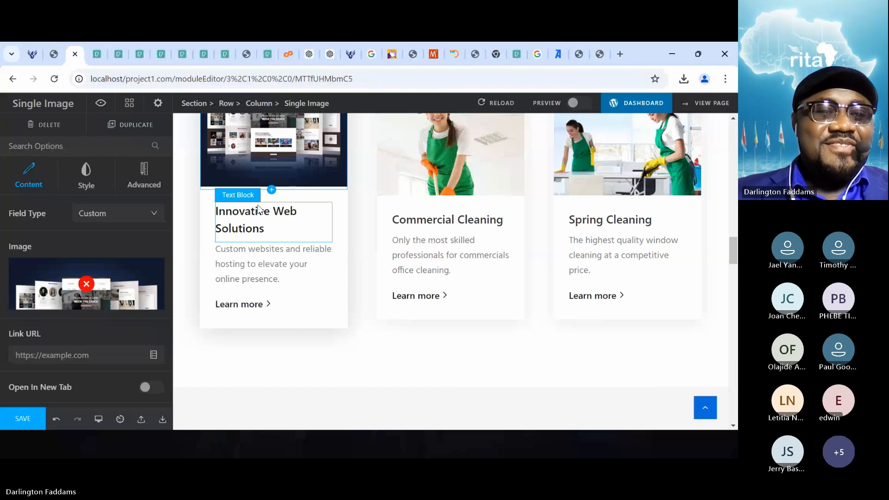
pyautogui.click(87, 286)
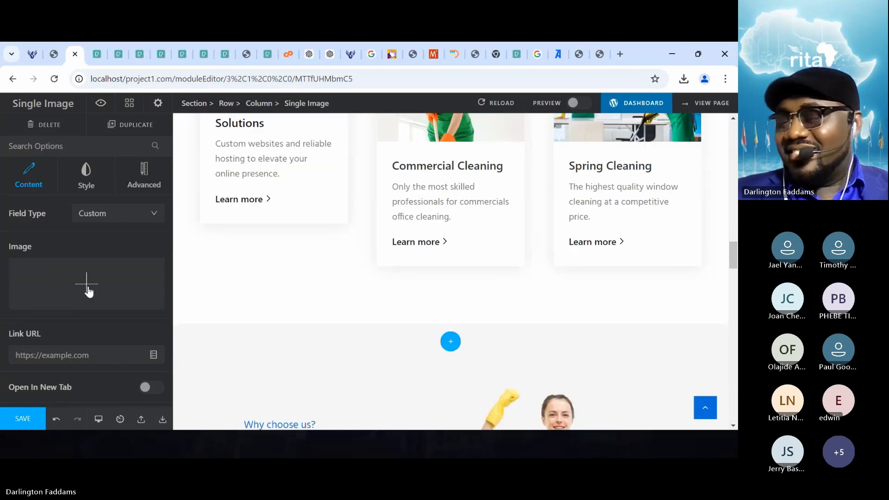
# - Upload web-solutions-home-featured-2.png from the resources folder as the Innovative Web Solutions box image and save the page
pyautogui.click(88, 288)
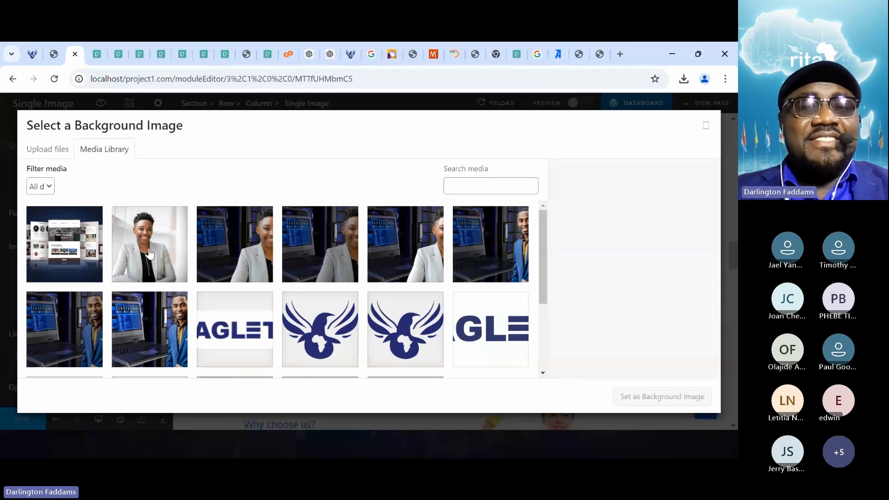
pyautogui.hotkey('alt', 'Tab')
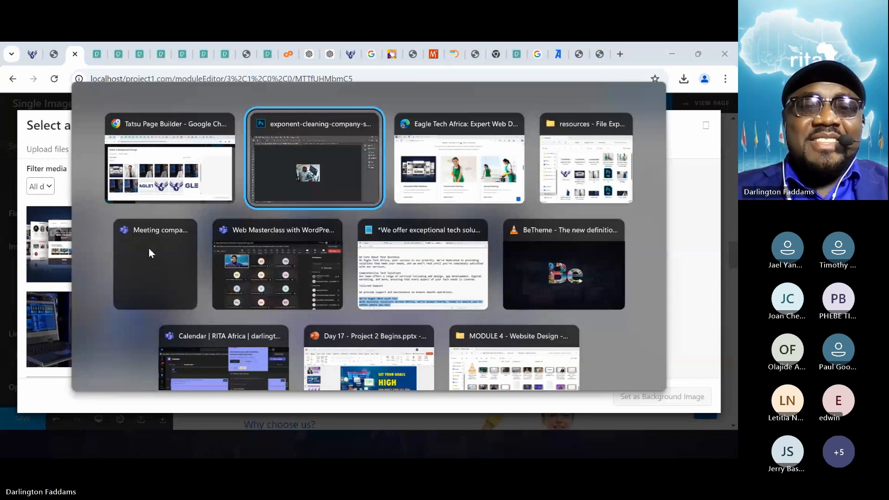
pyautogui.hotkey('alt', 'Tab')
pyautogui.hotkey('alt', 'Tab')
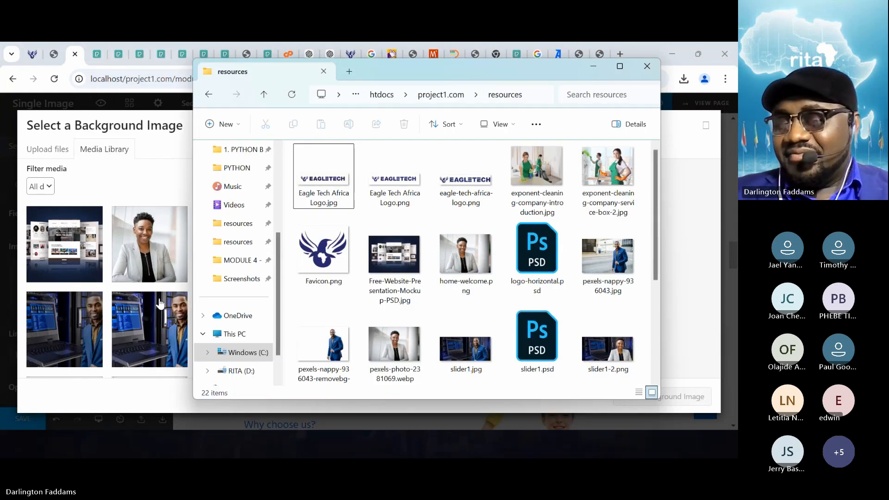
pyautogui.scroll(-3, 360, 290)
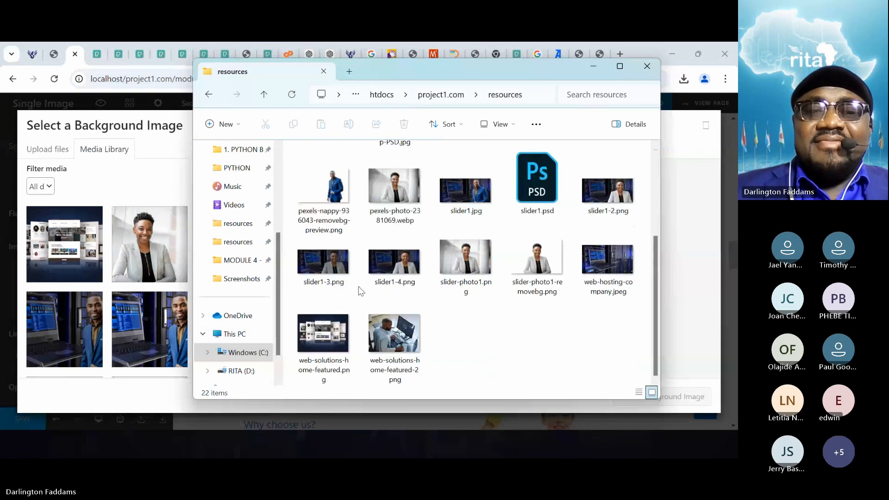
pyautogui.moveTo(404, 351); pyautogui.dragTo(101, 279)
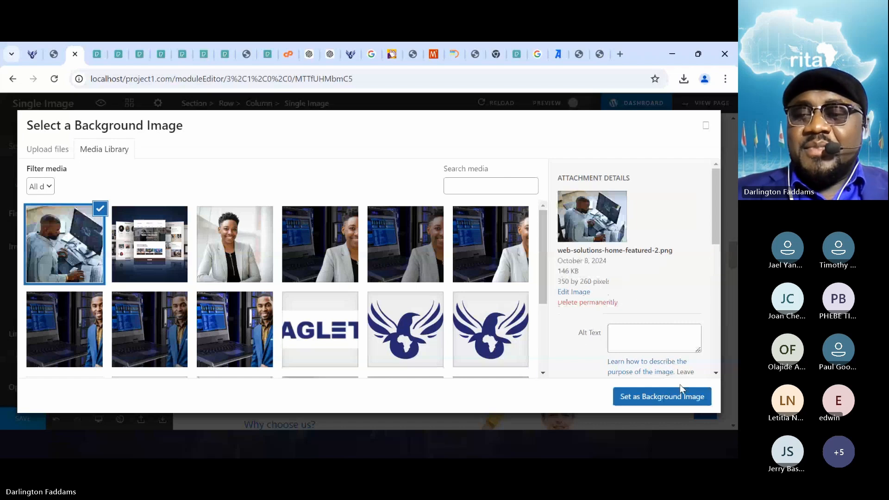
pyautogui.click(672, 399)
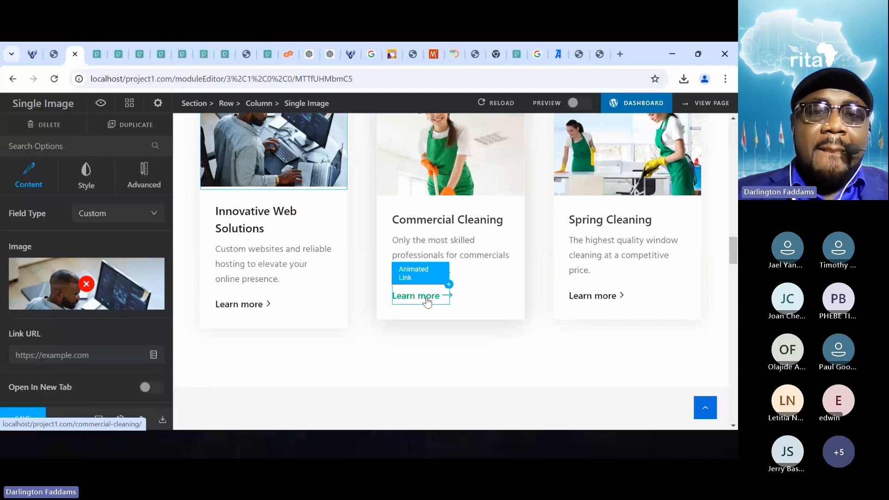
pyautogui.click(3, 420)
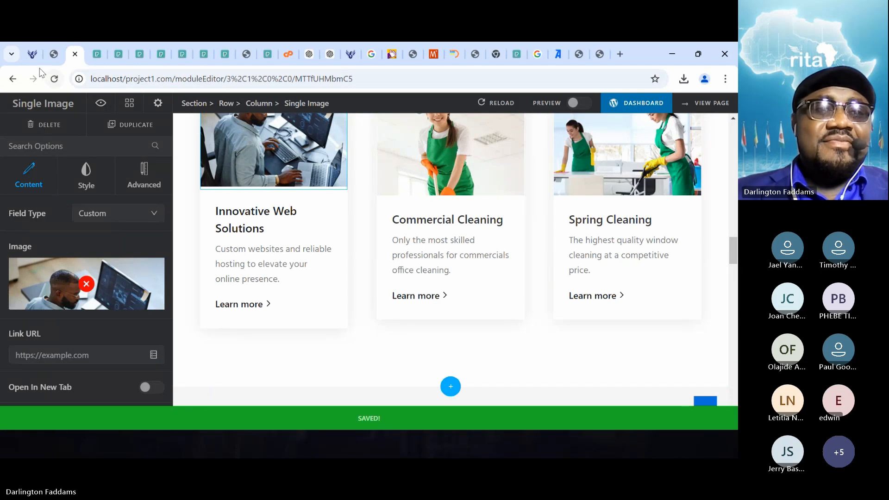
# - Close the exponent-cleaning-company-service-box-2.jpg tab and reload the live home page to examine the service box images
pyautogui.click(52, 61)
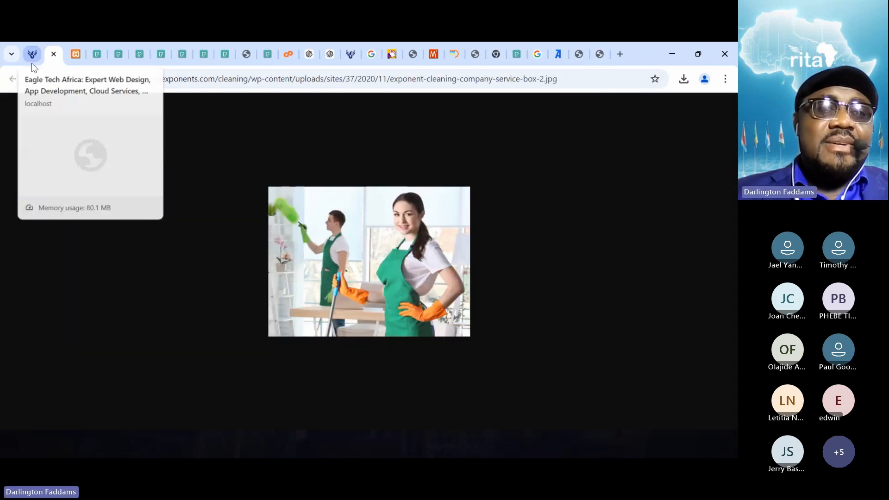
pyautogui.click(52, 55)
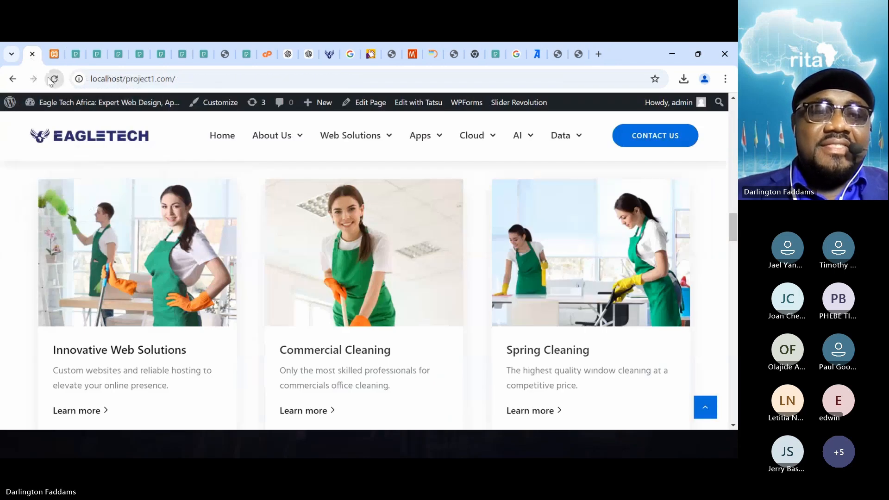
pyautogui.click(54, 79)
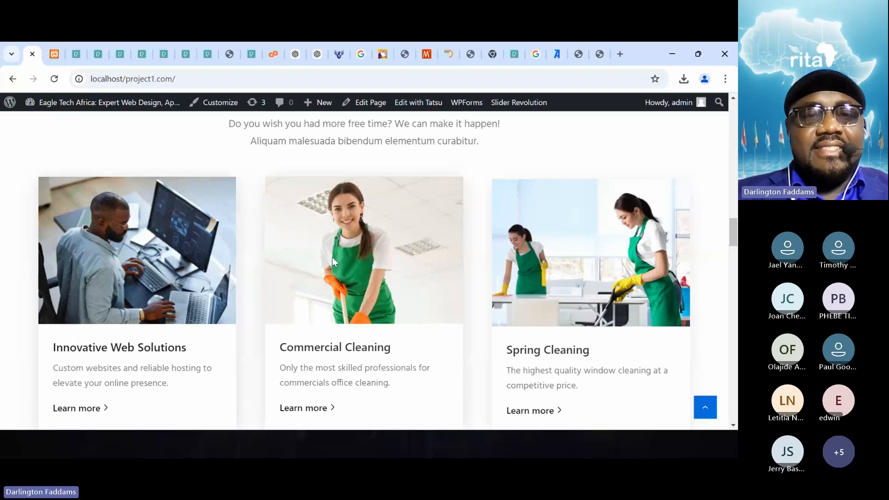
pyautogui.scroll(-1, 332, 258)
pyautogui.scroll(-3, 332, 257)
pyautogui.scroll(3, 331, 257)
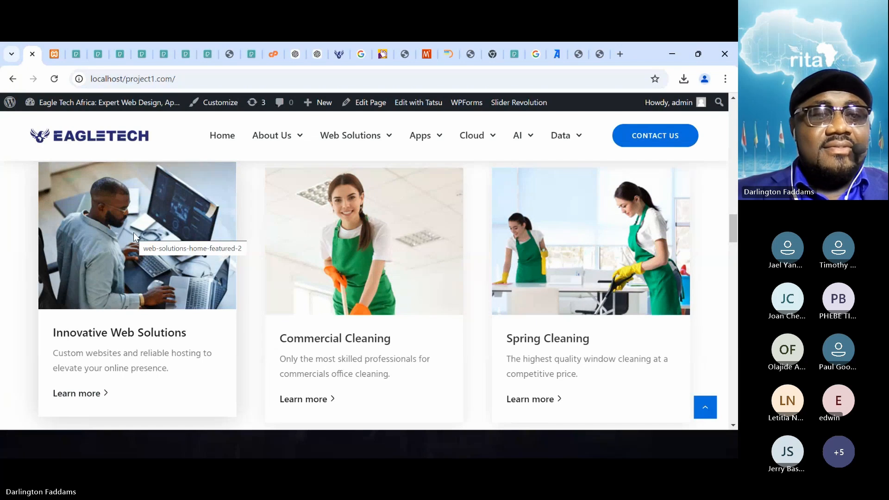
pyautogui.scroll(1, 133, 233)
pyautogui.scroll(-1, 134, 232)
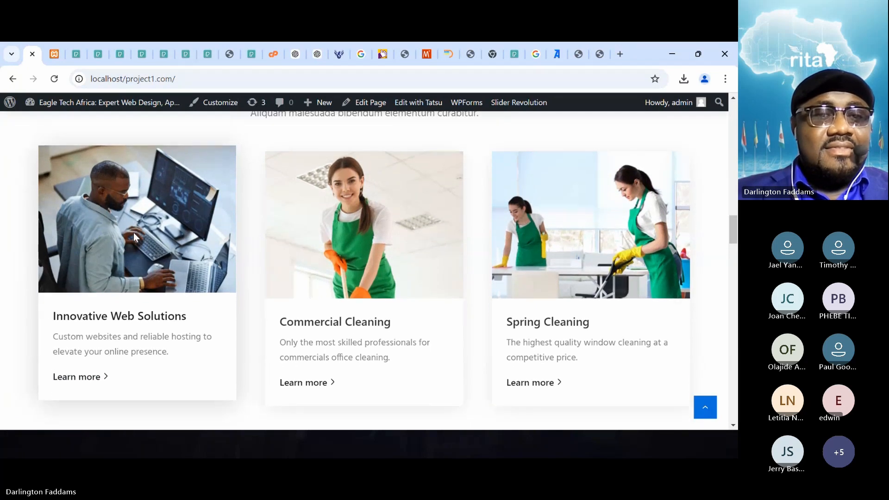
pyautogui.scroll(1, 134, 232)
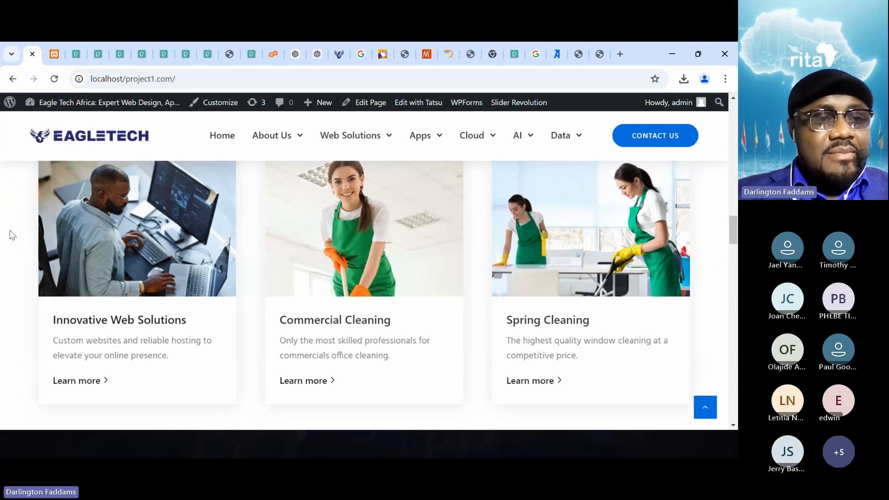
pyautogui.scroll(-1, 13, 234)
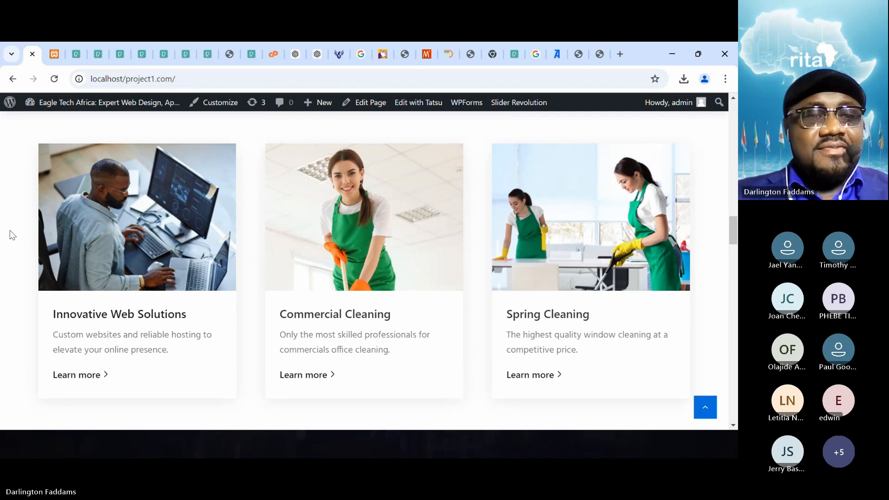
# - Switch to the localhost/project1.com home page in Microsoft Edge and reload it
pyautogui.hotkey('alt', 'Tab')
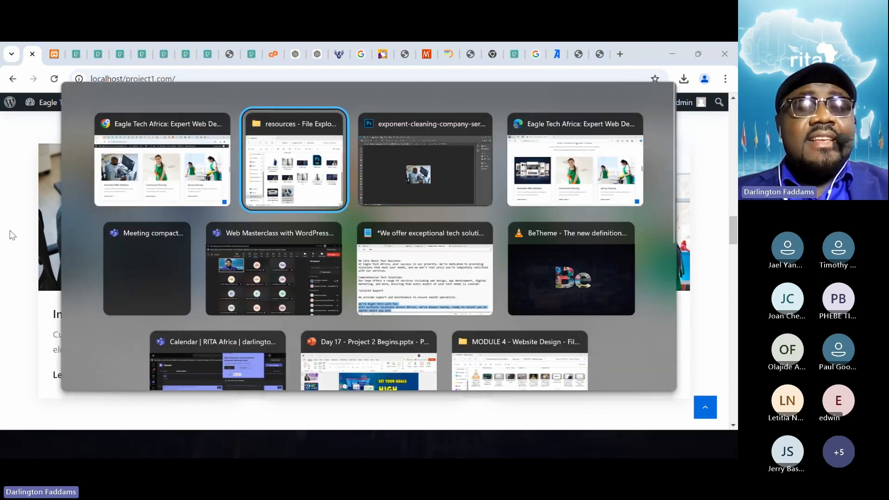
pyautogui.hotkey('alt', 'Tab')
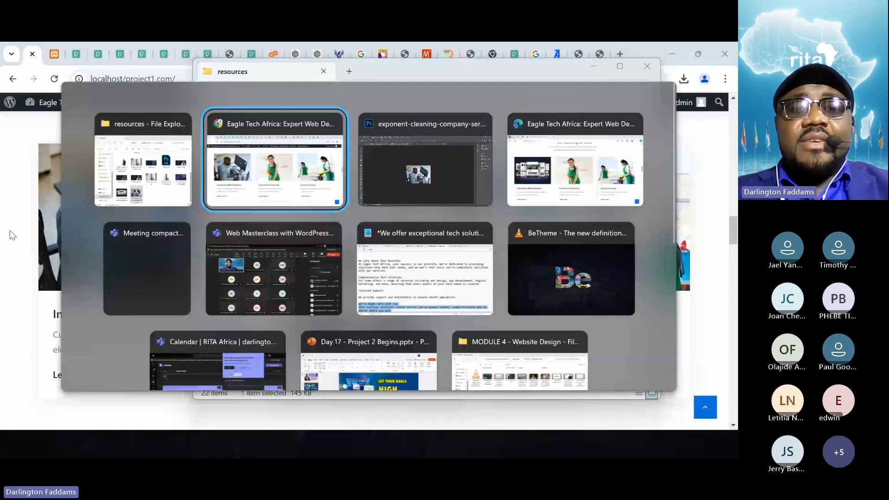
pyautogui.hotkey('alt', 'Tab')
pyautogui.hotkey('alt', 'Tab')
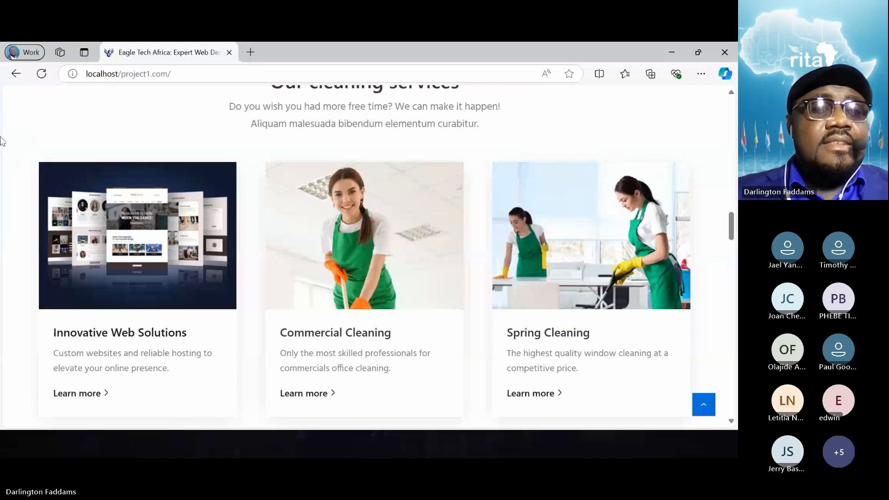
pyautogui.click(42, 80)
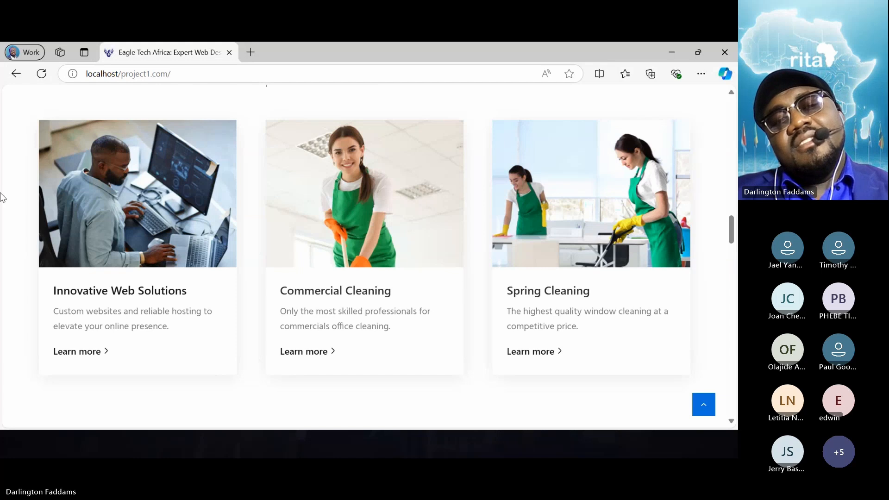
# - Examine how the programmer photo fits beside the Commercial Cleaning and Spring Cleaning boxes and with the sections above
pyautogui.scroll(6, 2, 198)
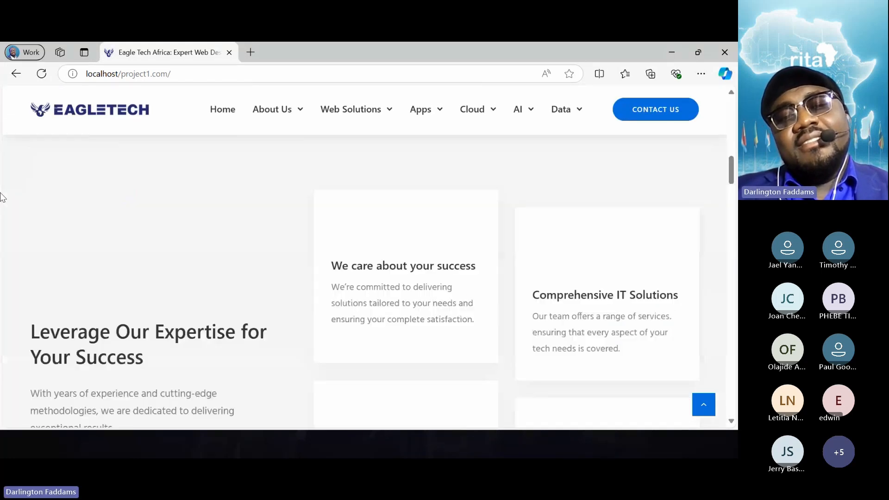
pyautogui.scroll(9, 2, 197)
pyautogui.scroll(-9, 2, 198)
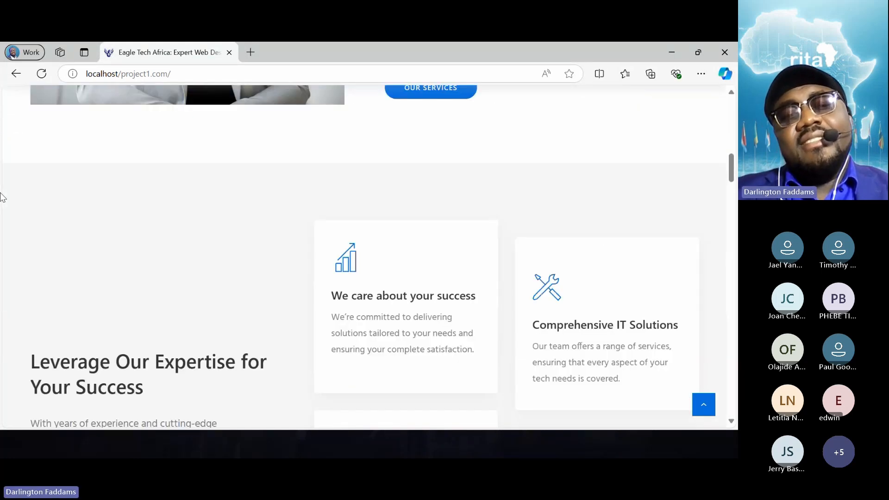
pyautogui.scroll(-5, 2, 198)
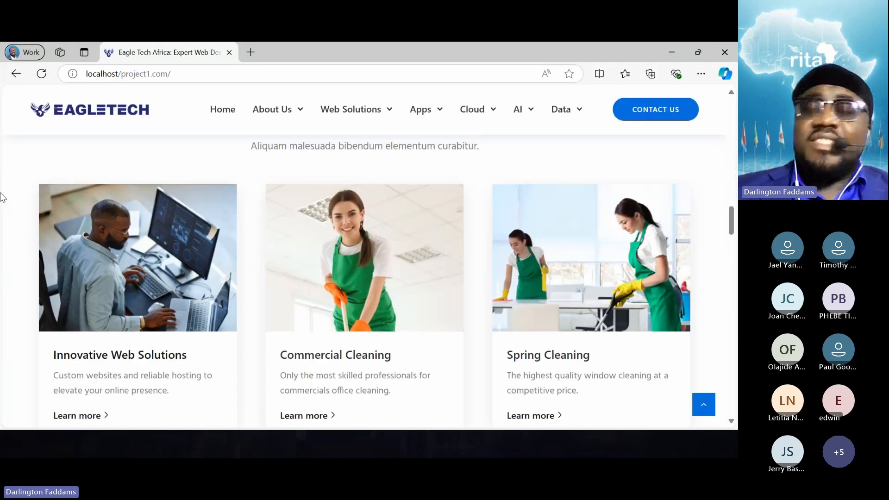
pyautogui.scroll(-1, 2, 198)
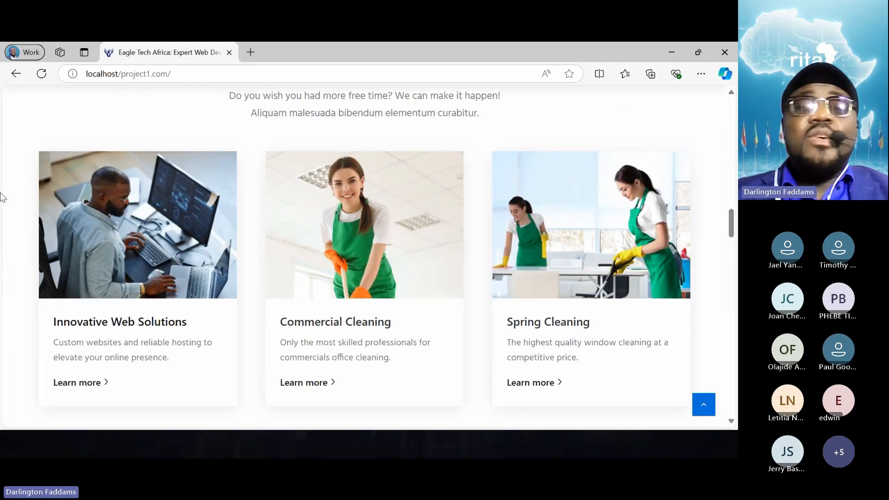
pyautogui.scroll(-2, 2, 198)
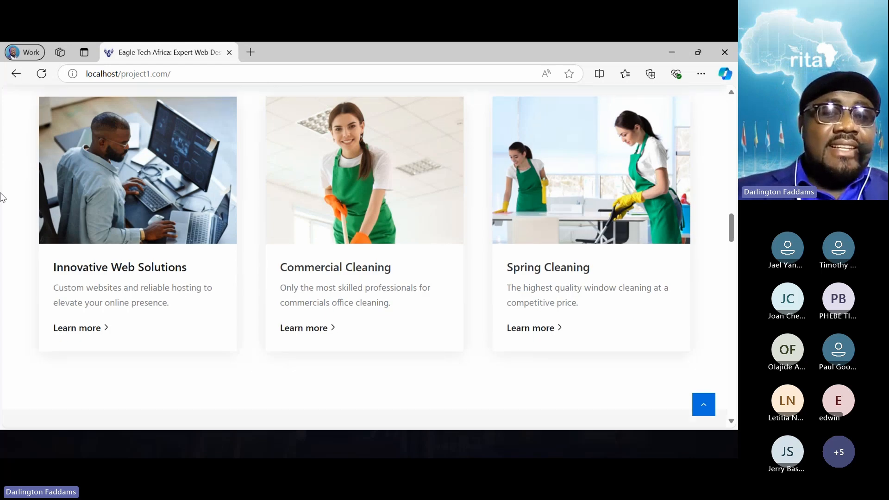
pyautogui.scroll(1, 2, 198)
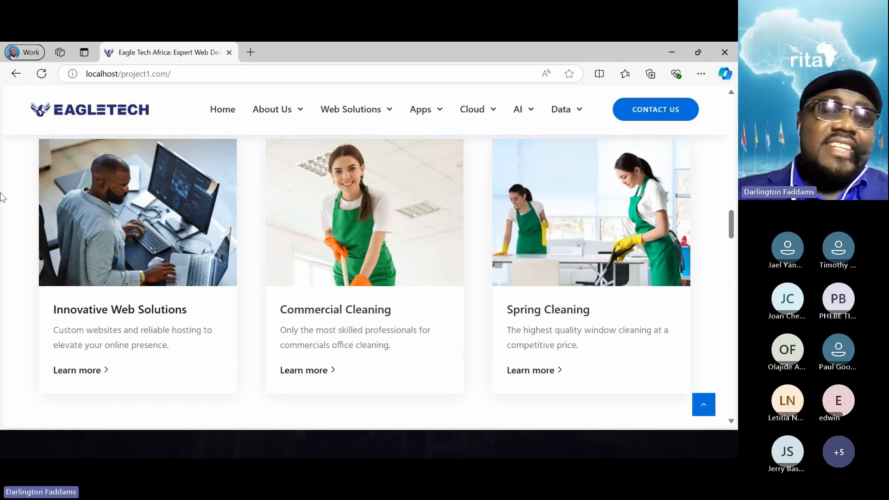
pyautogui.scroll(2, 1, 197)
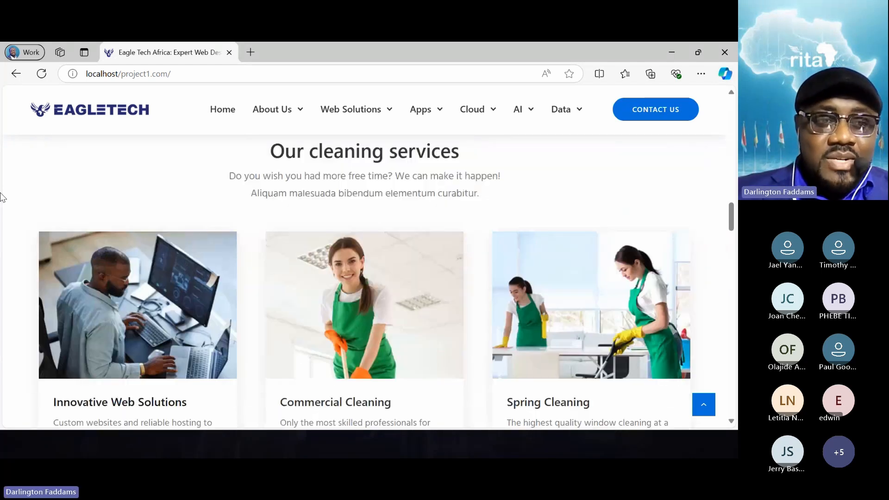
pyautogui.scroll(-3, 1, 197)
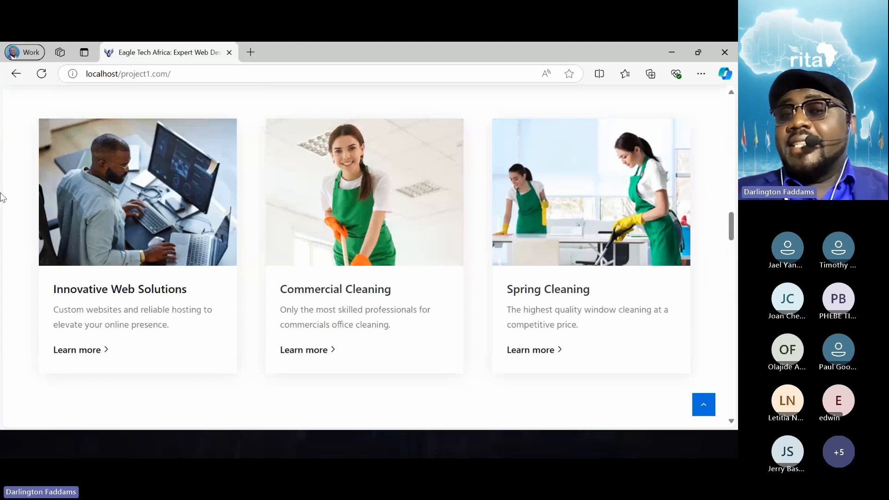
pyautogui.scroll(1, 2, 197)
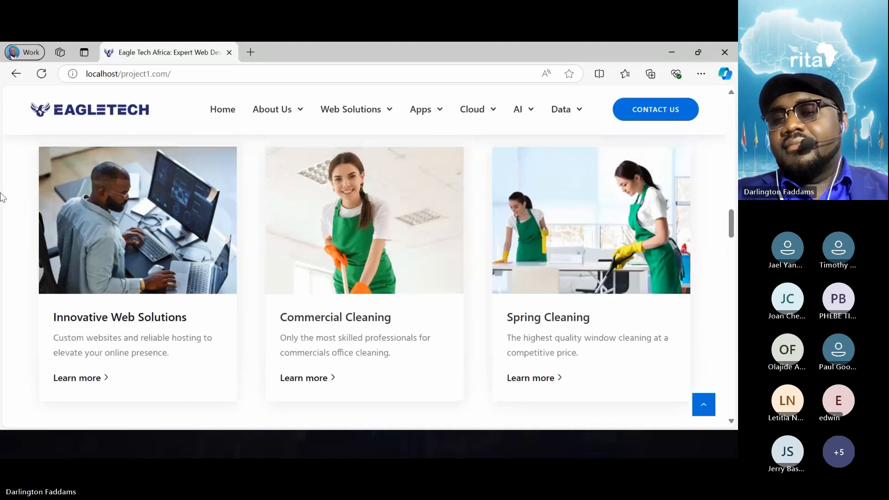
pyautogui.scroll(-1, 1, 197)
pyautogui.scroll(1, 1, 198)
pyautogui.scroll(1, 2, 197)
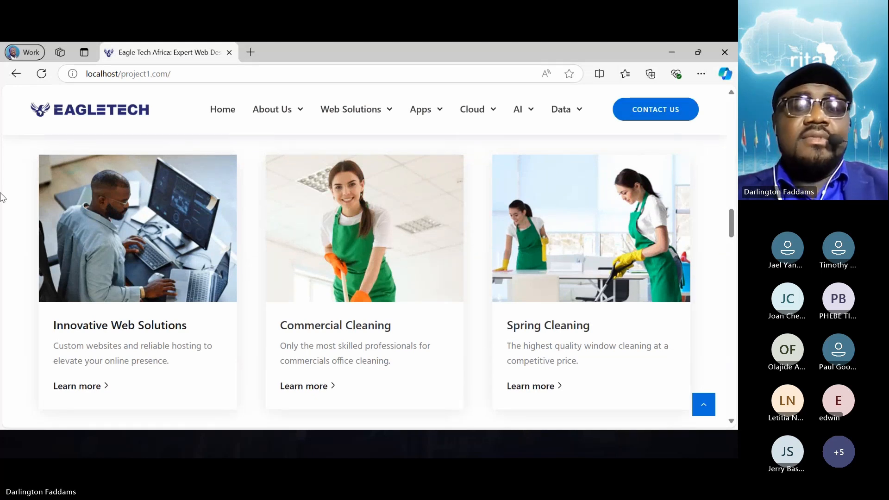
# - Switch back to the page editor in Chrome, replace the Innovative Web Solutions image with web-solutions-home-featured.png, and save the page
pyautogui.hotkey('alt', 'Tab')
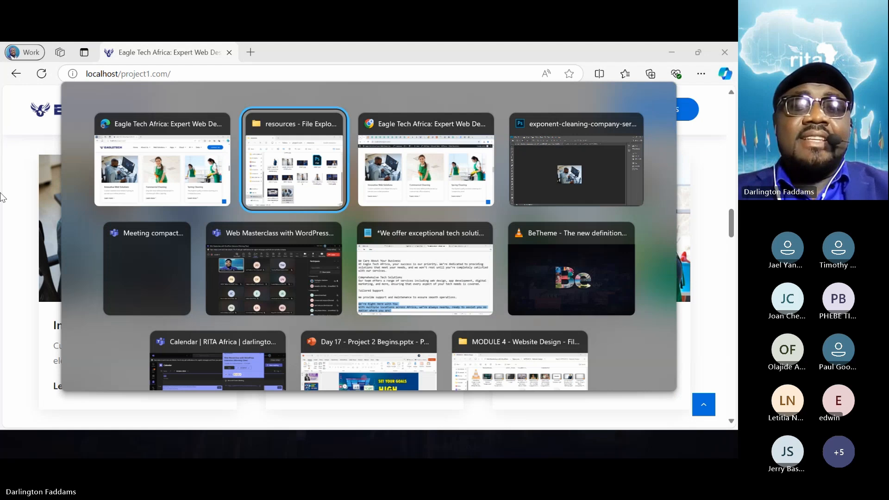
pyautogui.hotkey('alt', 'Tab')
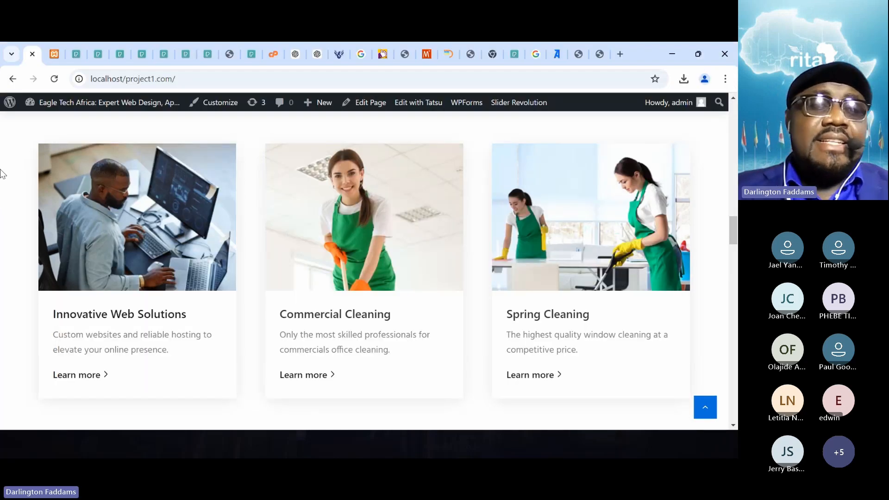
pyautogui.click(51, 54)
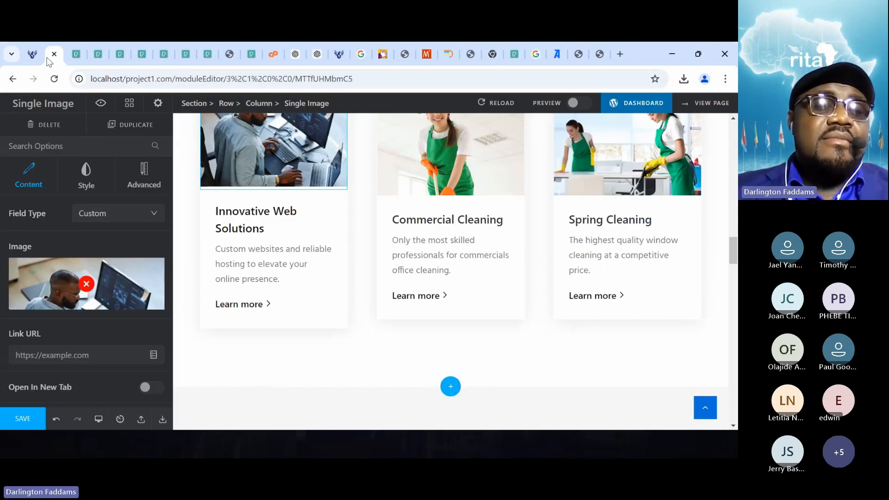
pyautogui.click(60, 283)
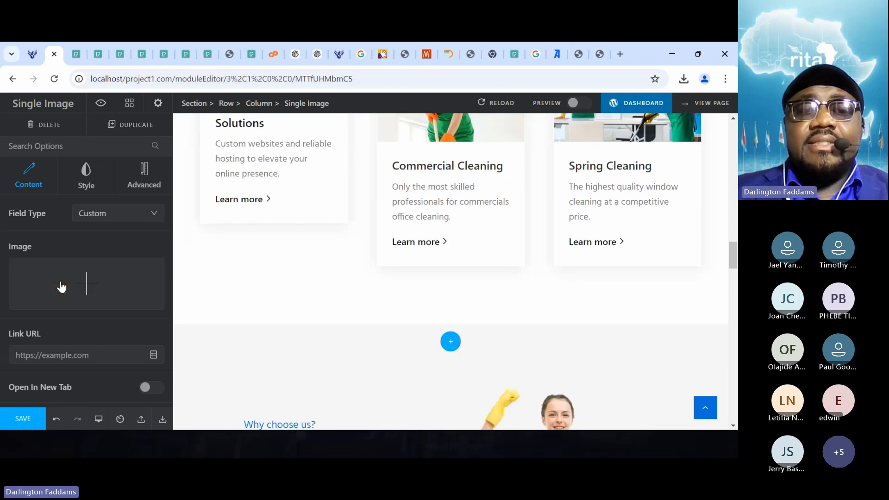
pyautogui.click(60, 287)
pyautogui.click(136, 263)
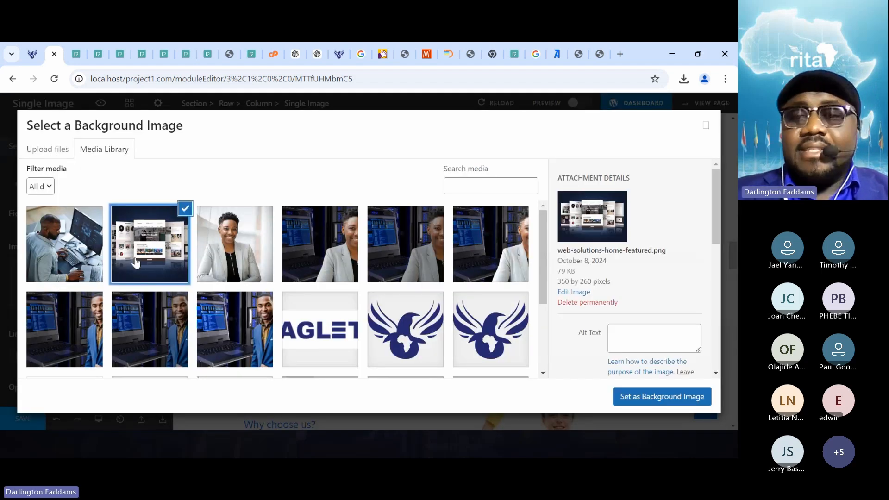
pyautogui.click(635, 394)
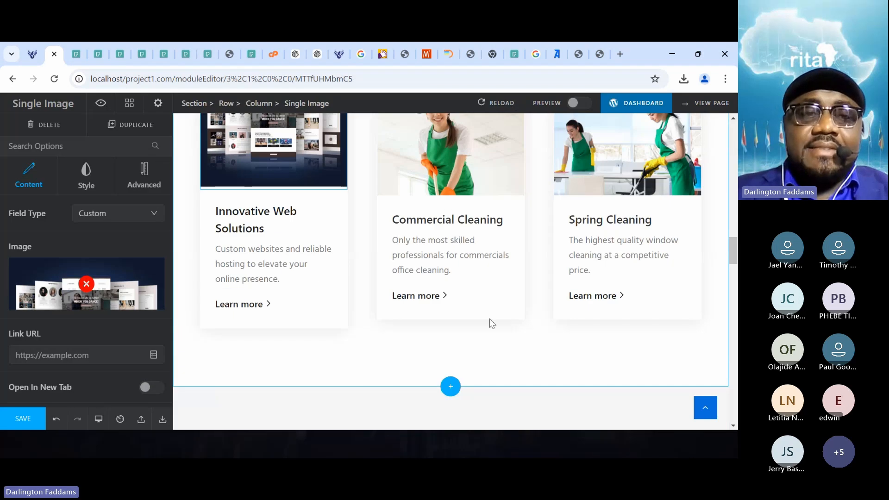
pyautogui.click(34, 419)
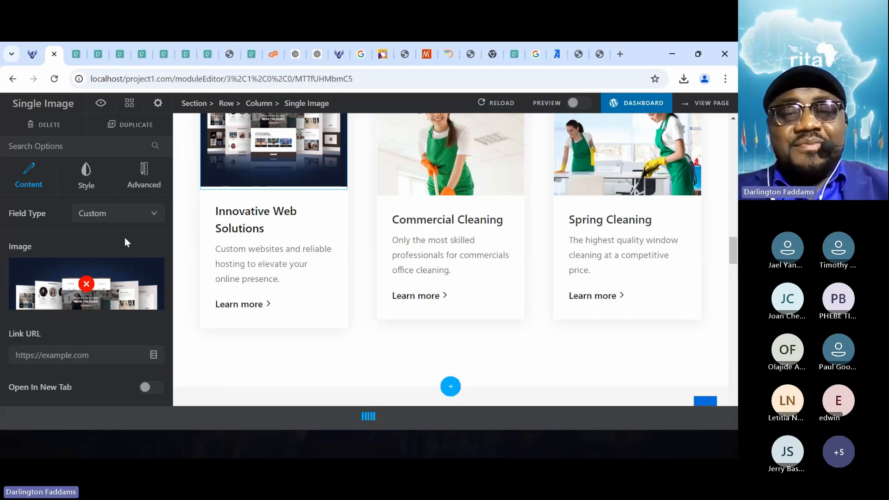
# - Switch to the live home page in Microsoft Edge and reload it to check the Innovative Web Solutions image beside the cleaning boxes
pyautogui.hotkey('alt', 'Tab')
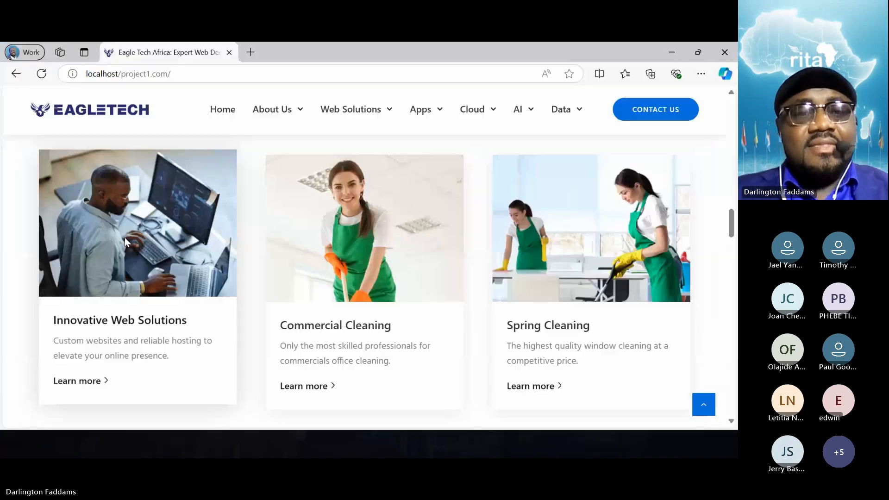
pyautogui.click(43, 77)
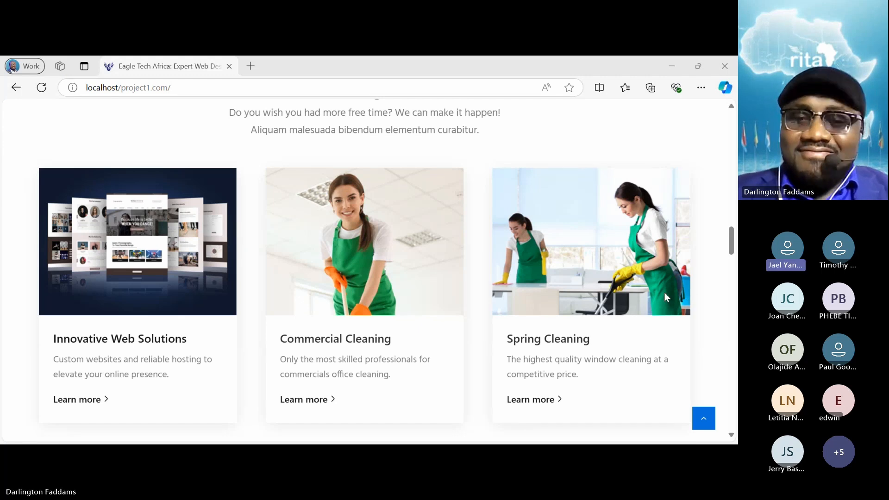
pyautogui.click(673, 338)
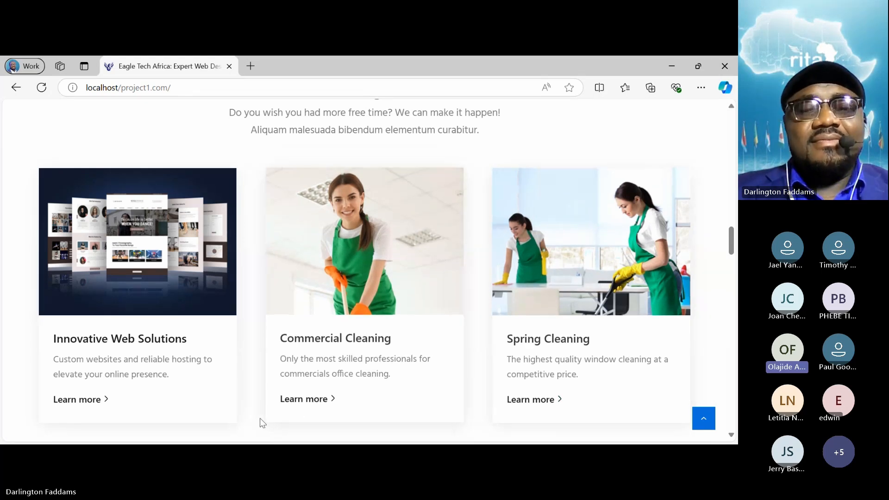
pyautogui.scroll(-1, 259, 419)
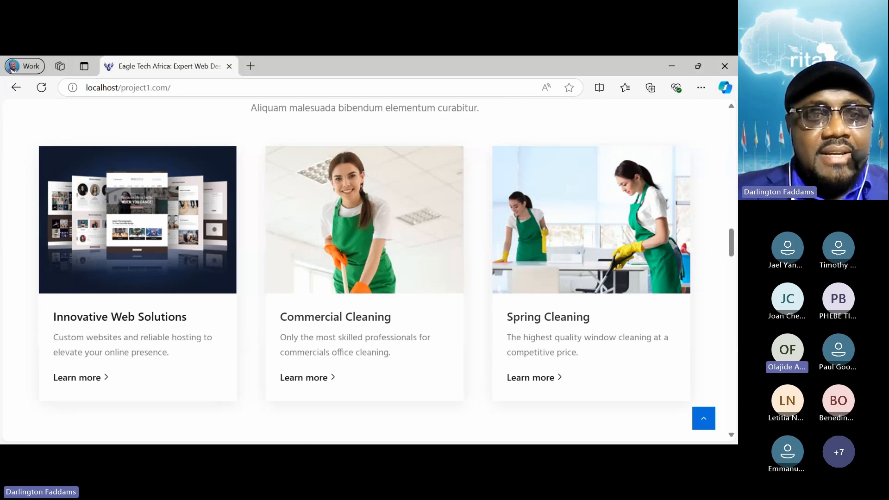
# - Reload the live home page for each new image version and check the Innovative Web Solutions box's picture, title and description
pyautogui.click(42, 88)
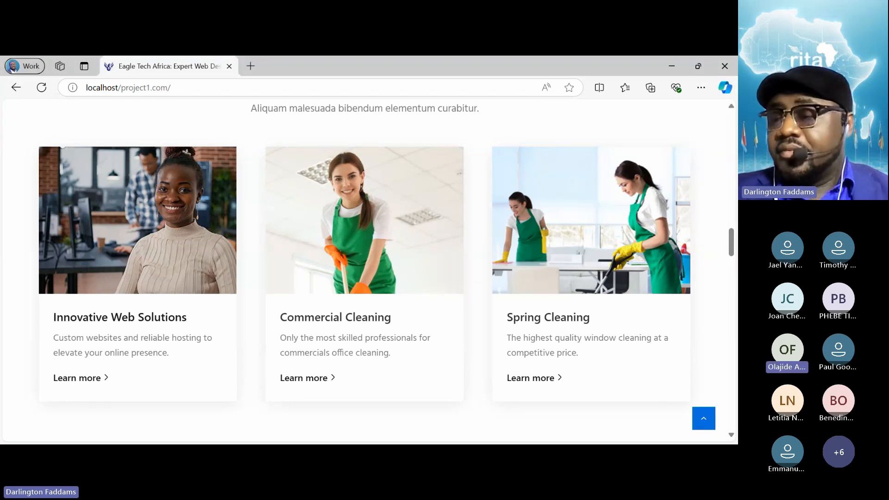
pyautogui.click(42, 87)
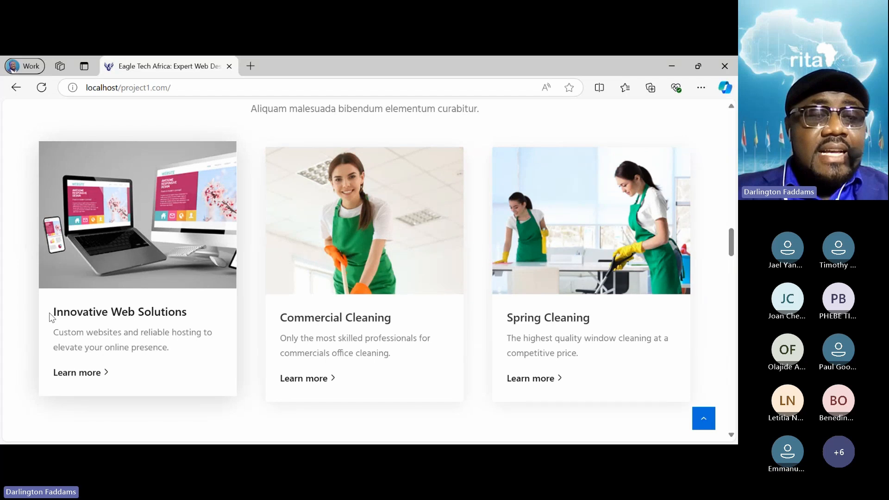
pyautogui.moveTo(53, 311); pyautogui.dragTo(165, 367)
pyautogui.click(164, 366)
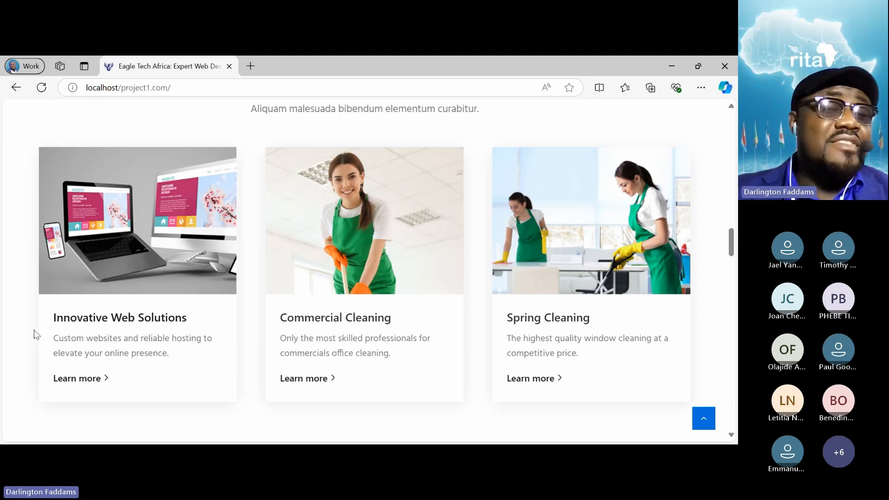
# - Examine how the laptop and monitor image fits with the hero banner, the sections above and the neighbouring service boxes
pyautogui.scroll(15, 34, 293)
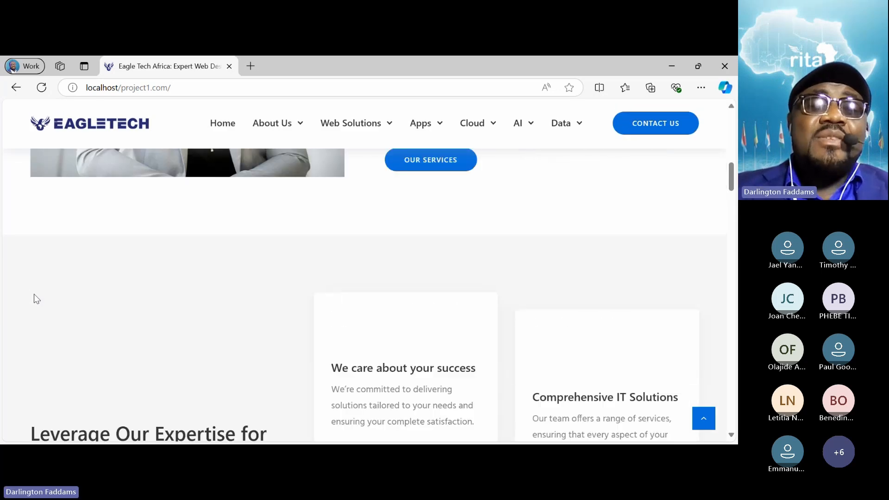
pyautogui.scroll(10, 34, 295)
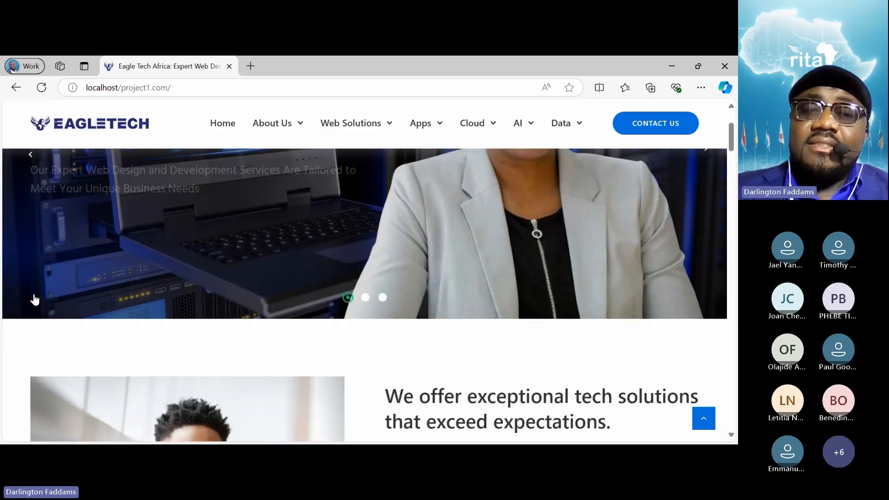
pyautogui.scroll(-15, 35, 300)
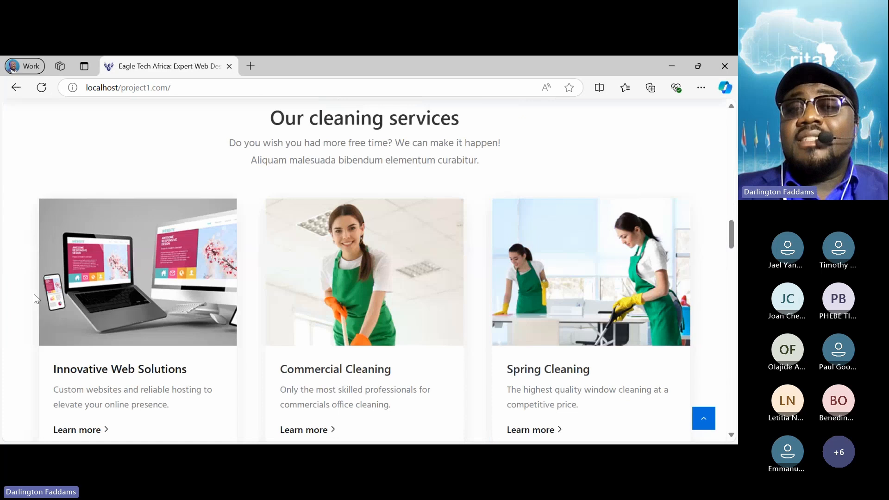
pyautogui.scroll(-3, 35, 294)
pyautogui.scroll(2, 34, 294)
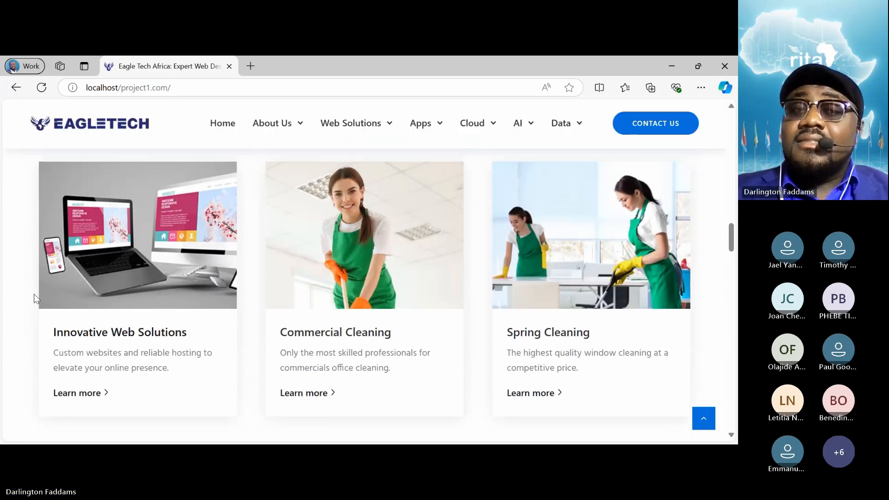
pyautogui.scroll(-1, 35, 294)
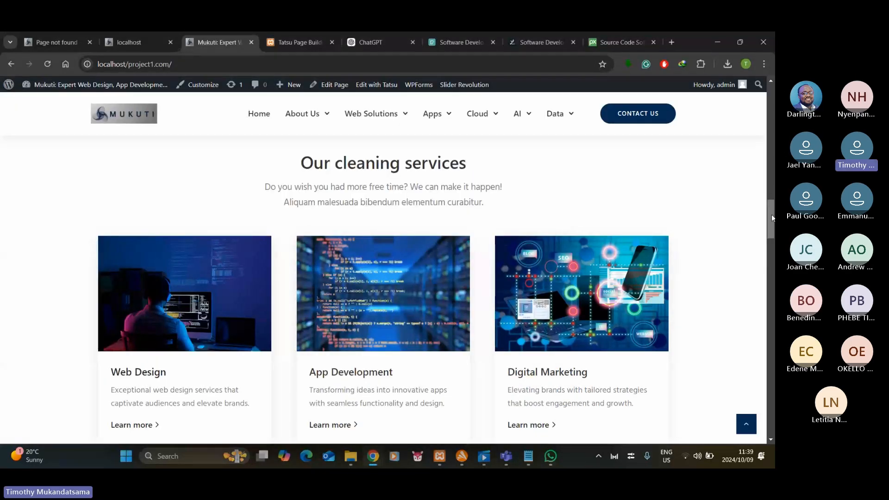
pyautogui.moveTo(771, 214); pyautogui.dragTo(771, 226)
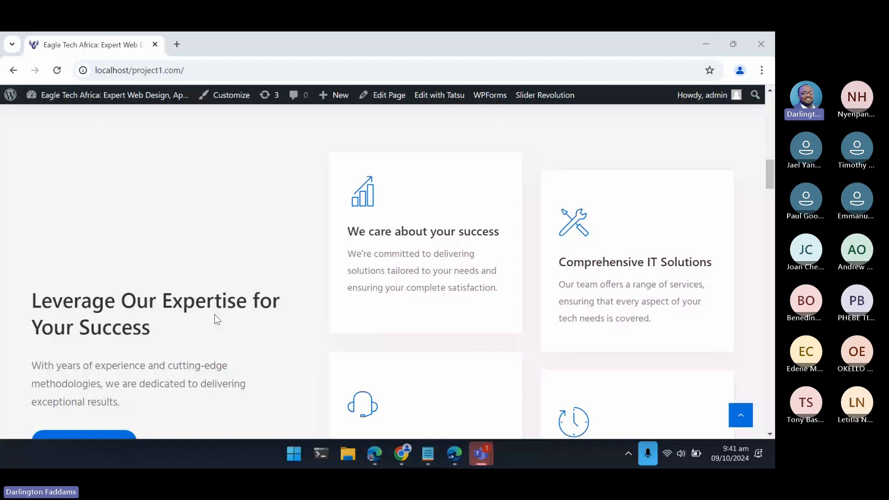
# - Examine the Eagle Tech home page from the Leverage Our Expertise section down to the three service boxes
pyautogui.scroll(-2, 215, 315)
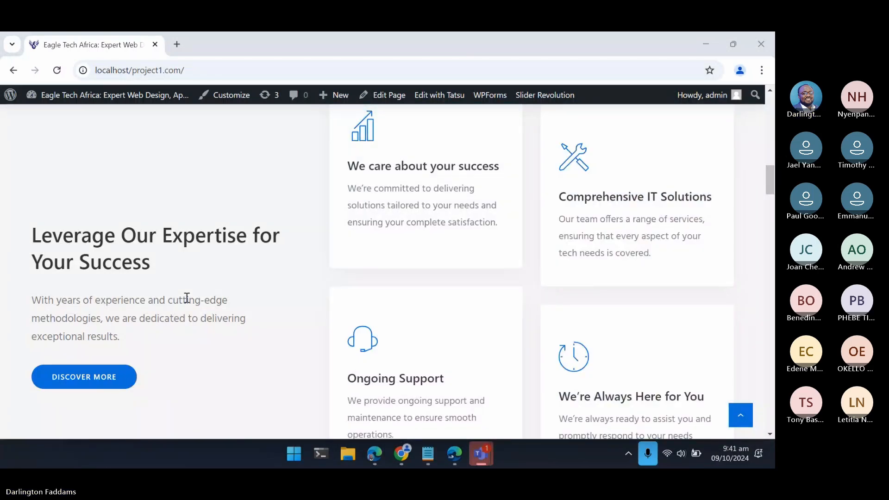
pyautogui.scroll(-1, 186, 298)
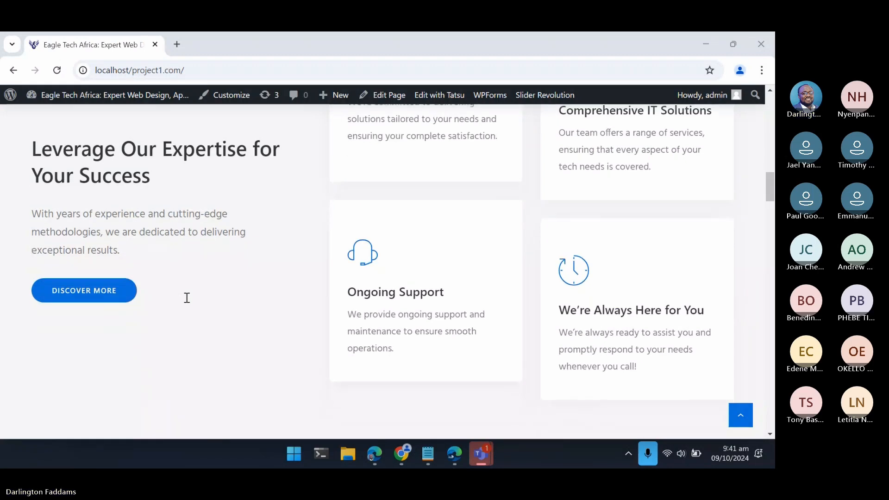
pyautogui.scroll(3, 186, 297)
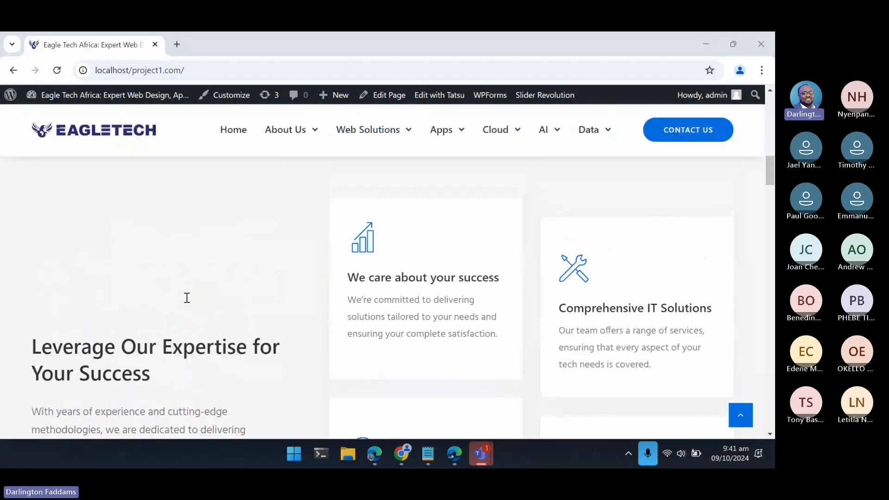
pyautogui.scroll(-2, 187, 298)
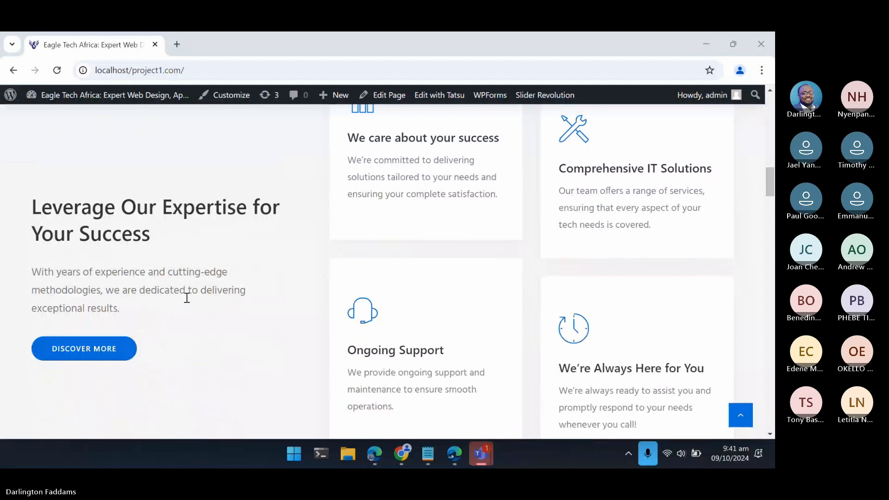
pyautogui.scroll(-8, 186, 298)
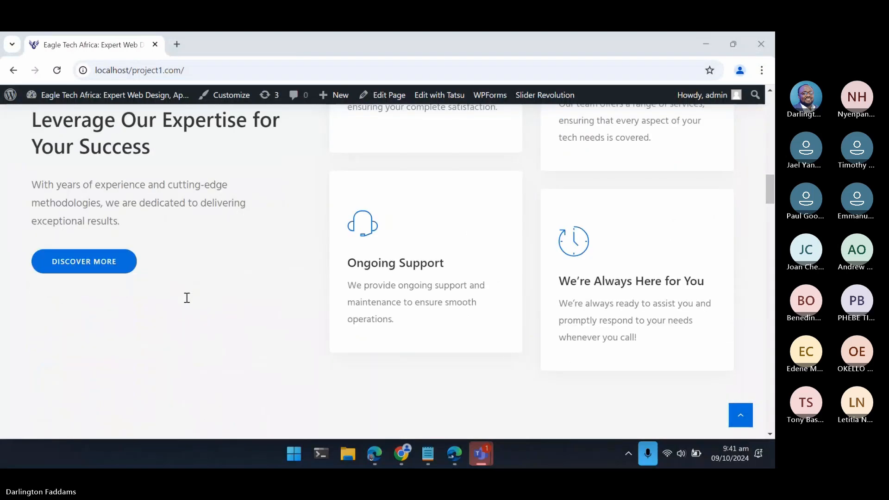
pyautogui.scroll(-2, 187, 298)
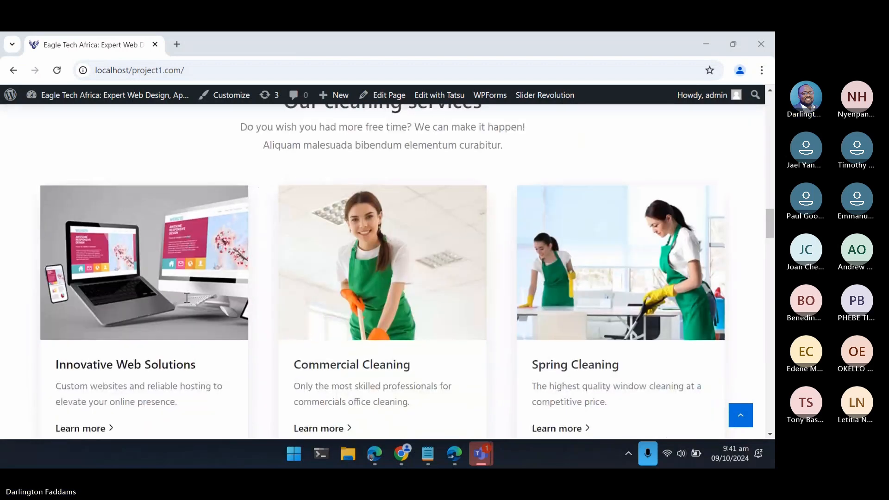
pyautogui.scroll(1, 187, 298)
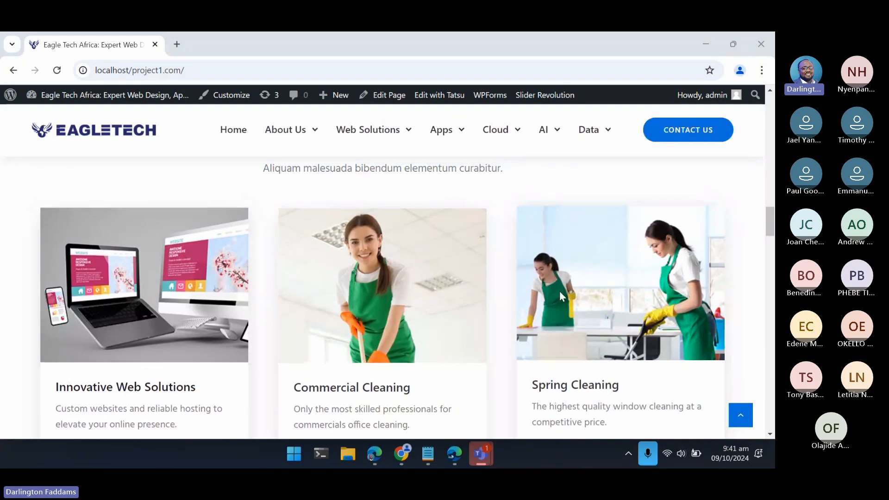
pyautogui.scroll(-2, 223, 328)
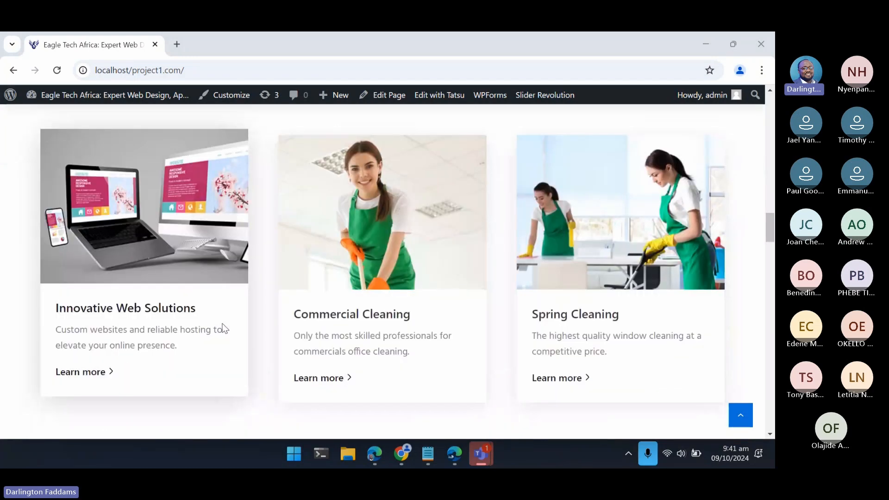
pyautogui.scroll(4, 224, 328)
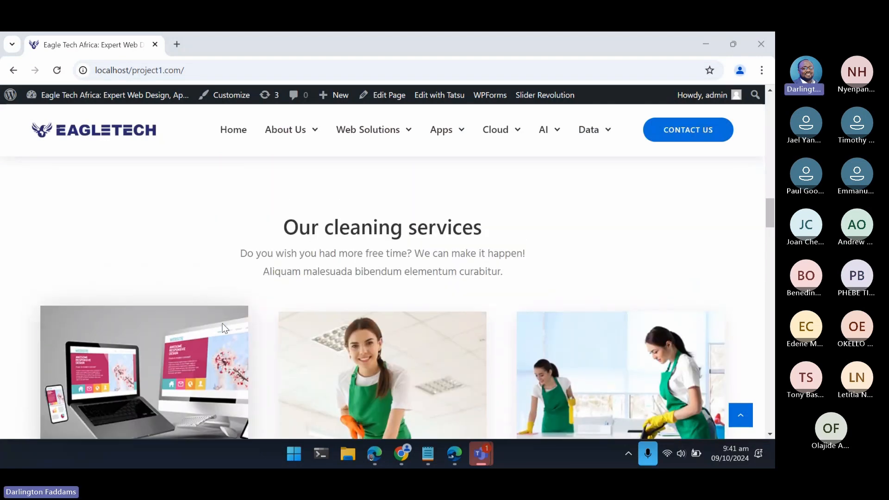
# - Examine the Our cleaning services heading and the two-line description beneath it for wording left from the cleaning template
pyautogui.moveTo(282, 227); pyautogui.dragTo(543, 274)
pyautogui.click(544, 275)
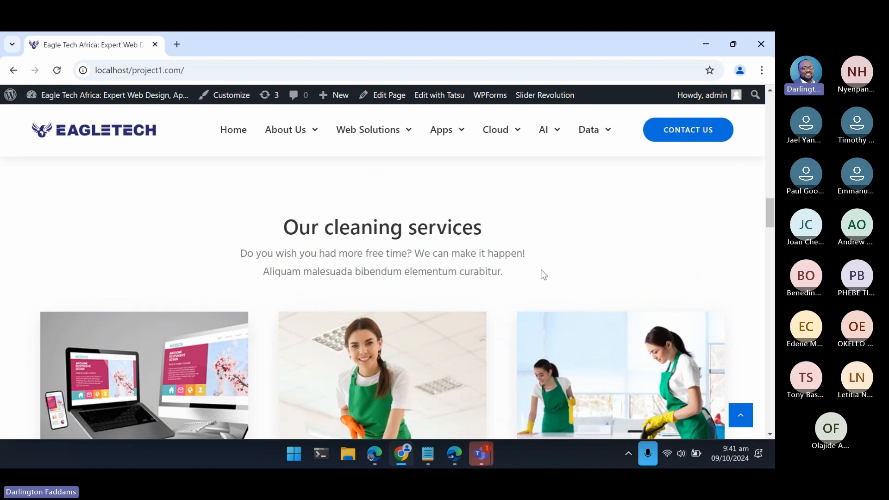
pyautogui.scroll(-5, 544, 274)
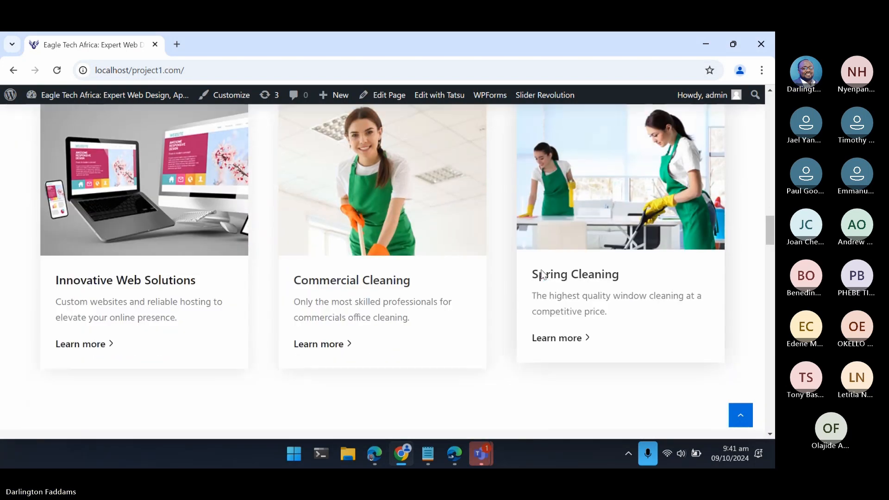
pyautogui.scroll(3, 544, 275)
pyautogui.scroll(1, 544, 274)
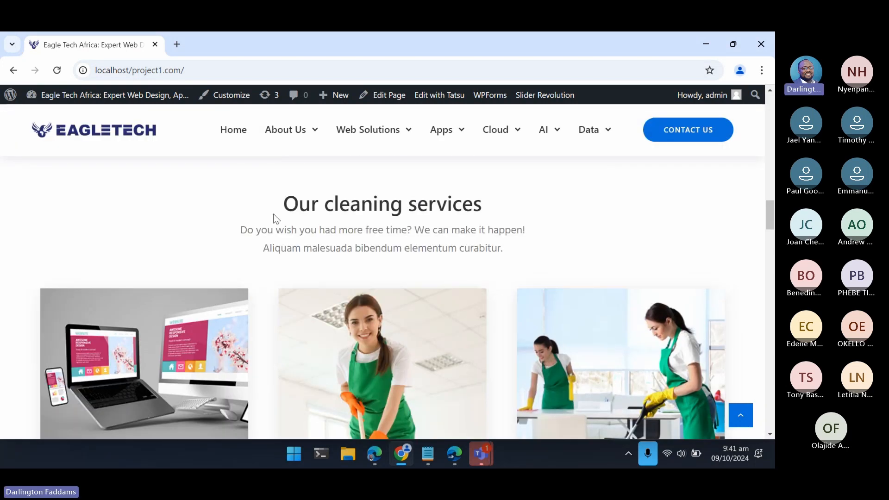
pyautogui.moveTo(293, 214); pyautogui.dragTo(511, 252)
pyautogui.click(511, 252)
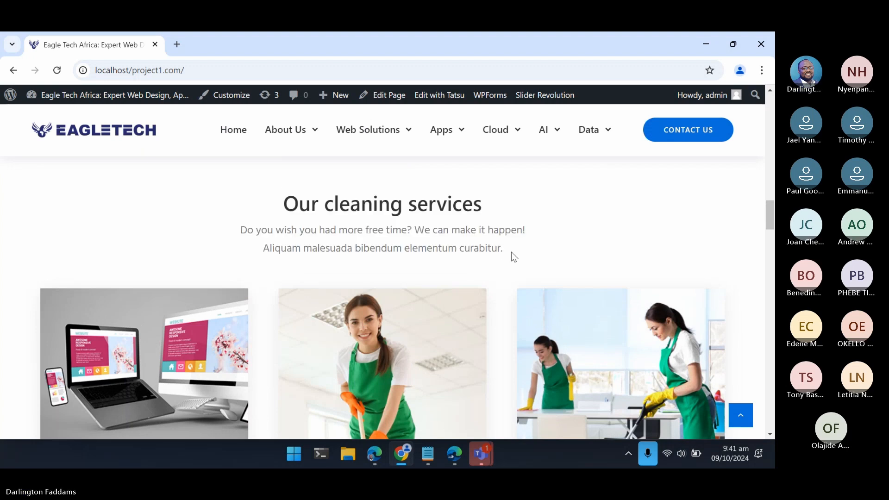
pyautogui.scroll(2, 511, 252)
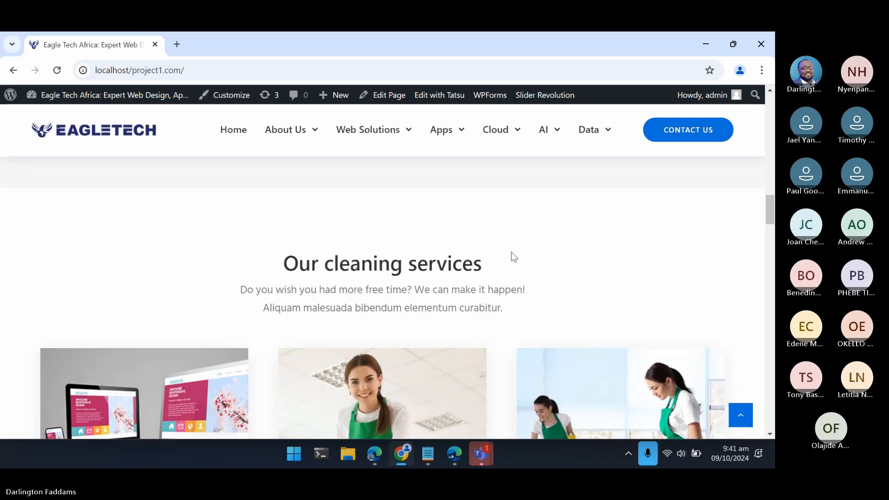
pyautogui.scroll(-2, 511, 252)
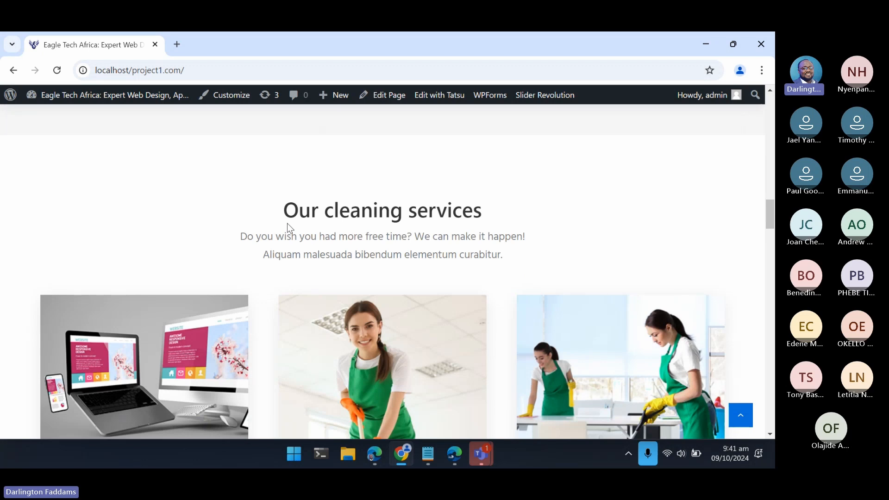
# - Review the Our cleaning services title together with the Innovative Web Solutions, Commercial Cleaning and Spring Cleaning boxes below it
pyautogui.moveTo(286, 209); pyautogui.dragTo(487, 221)
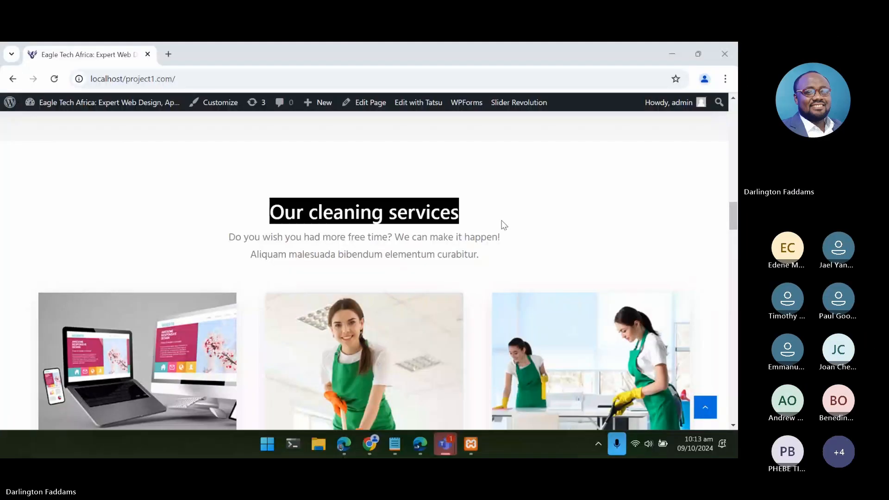
pyautogui.click(504, 225)
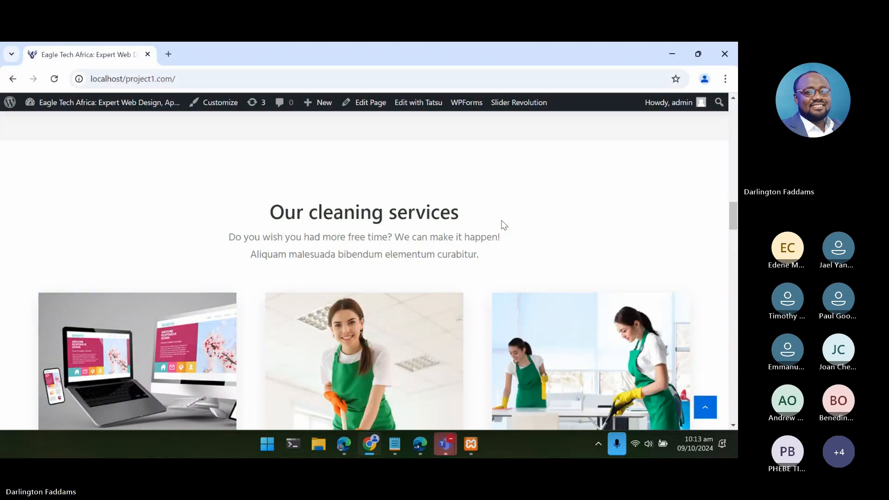
pyautogui.scroll(-3, 503, 224)
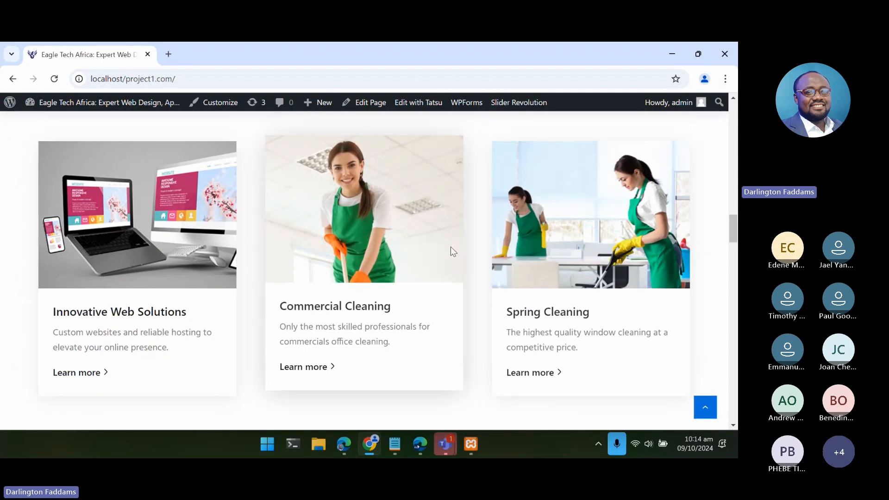
pyautogui.scroll(3, 453, 251)
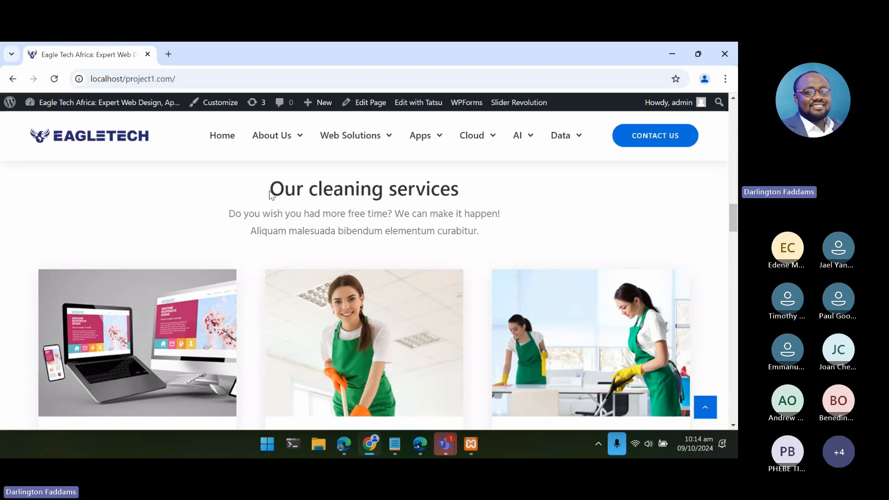
pyautogui.moveTo(270, 194); pyautogui.dragTo(472, 192)
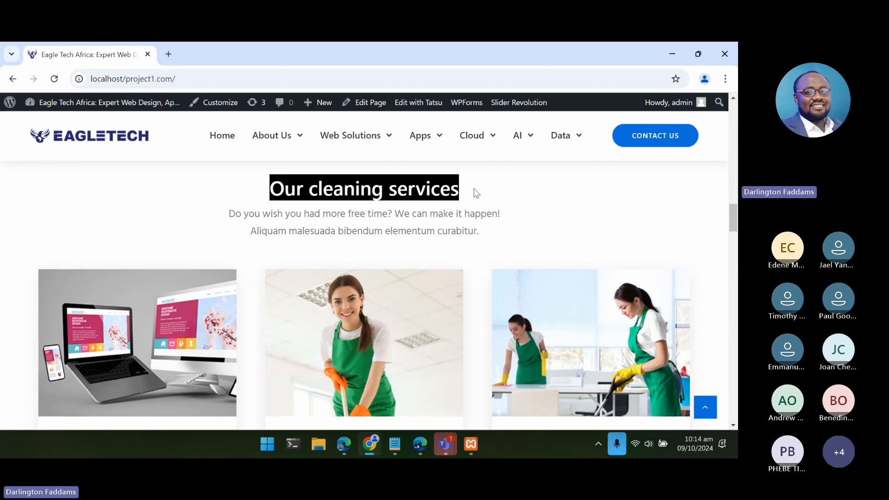
pyautogui.click(474, 189)
pyautogui.scroll(1, 321, 260)
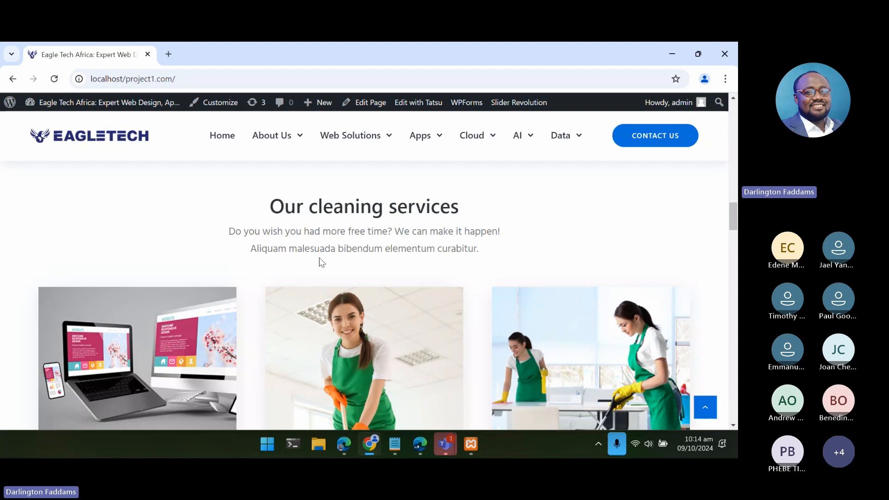
pyautogui.scroll(2, 308, 253)
pyautogui.scroll(-2, 308, 254)
pyautogui.scroll(-7, 308, 254)
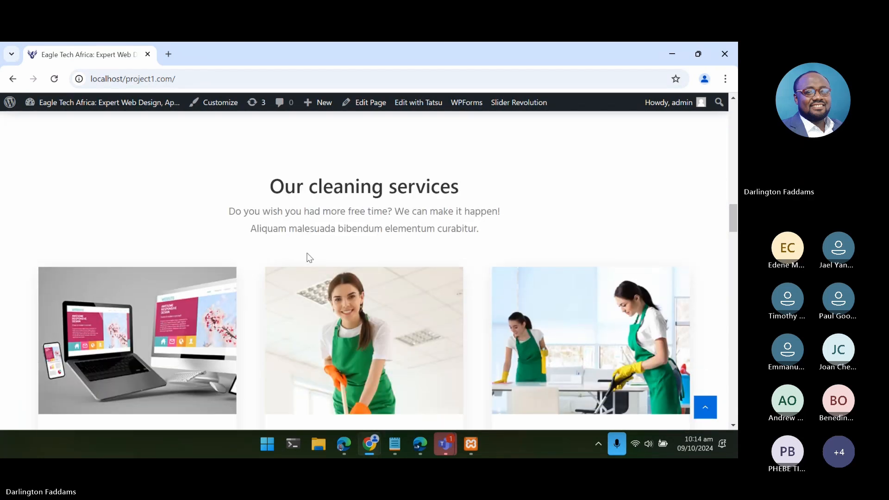
# - Open the home page in the Tatsu page builder in a separate browser tab and switch to it
pyautogui.scroll(7, 305, 250)
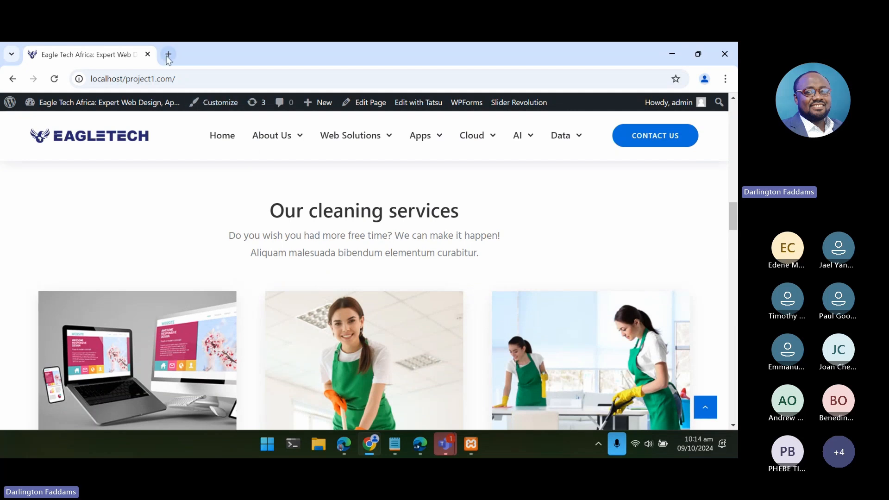
pyautogui.rightClick(410, 104)
pyautogui.click(429, 113)
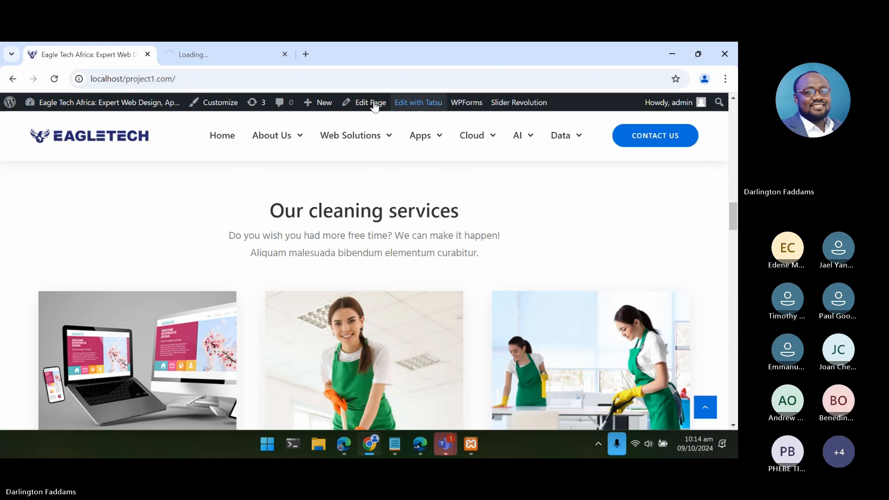
pyautogui.click(208, 50)
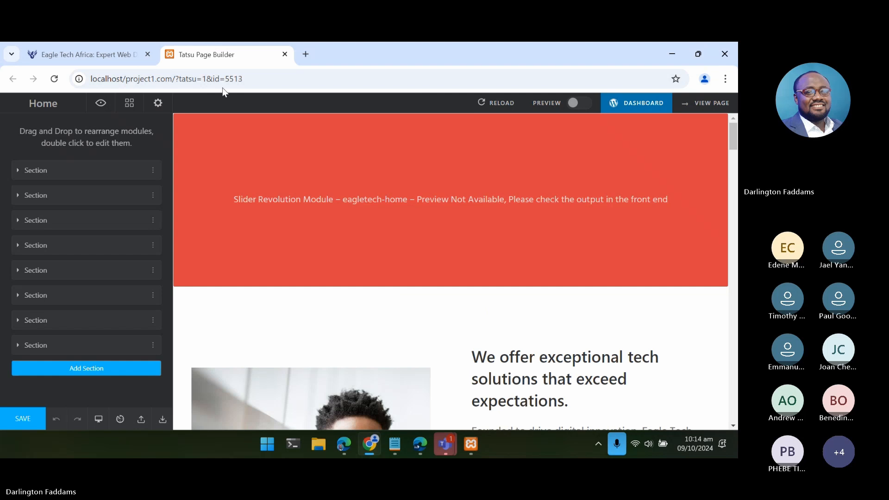
# - Replace the "Our cleaning services" heading above the three service boxes with "Explore Our Services"
pyautogui.scroll(-5, 343, 324)
pyautogui.scroll(-10, 343, 324)
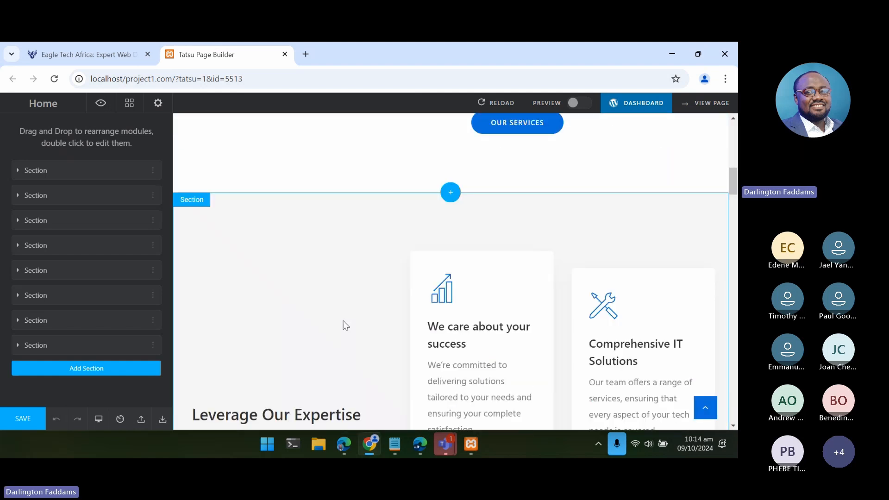
pyautogui.scroll(1, 345, 324)
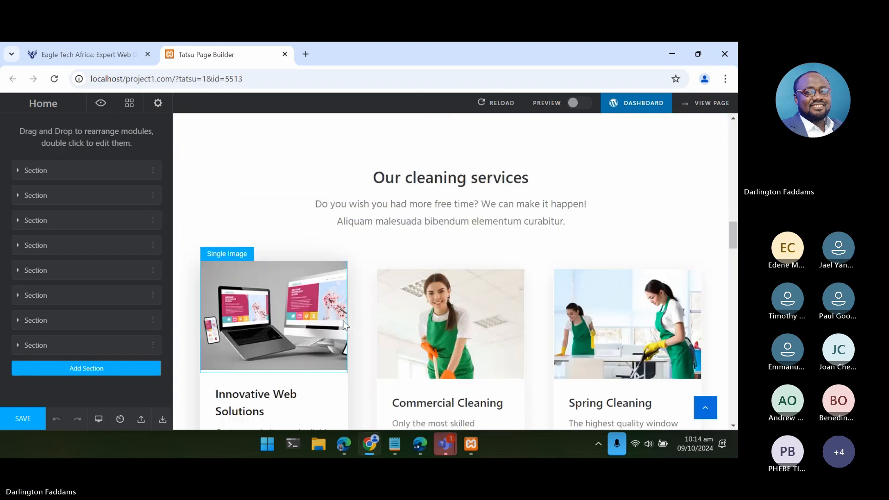
pyautogui.doubleClick(458, 181)
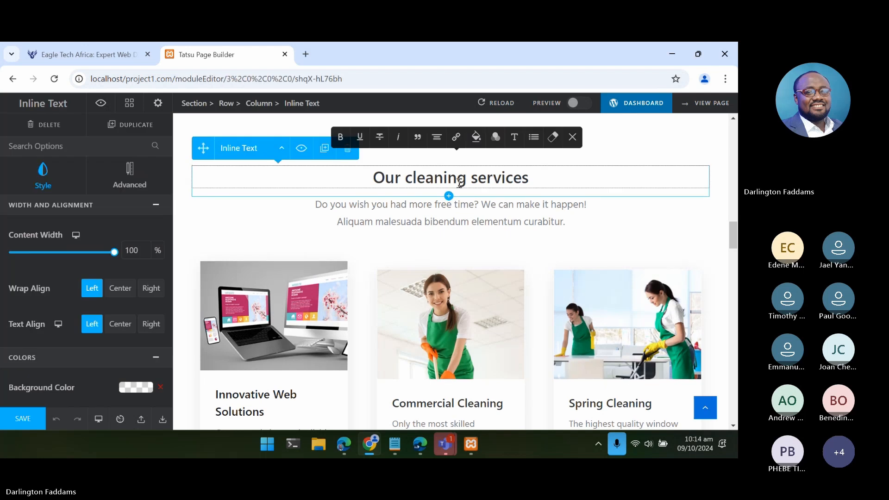
pyautogui.scroll(-3, 50, 267)
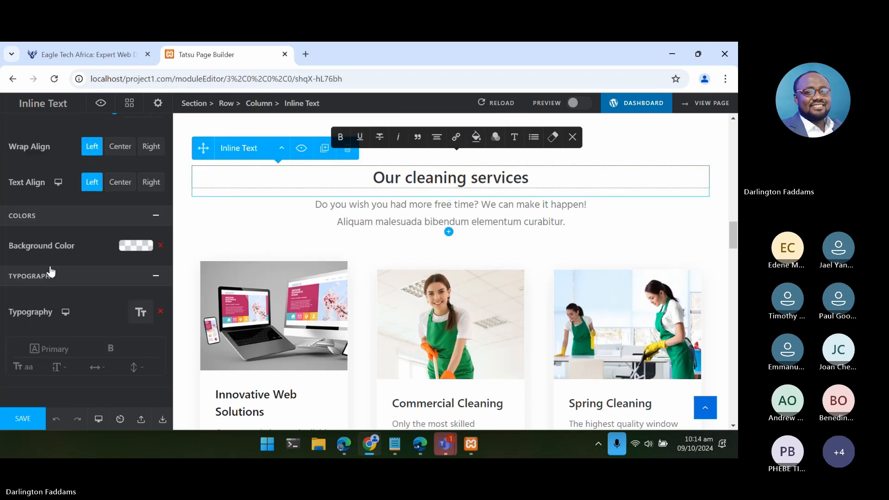
pyautogui.scroll(-1, 50, 273)
pyautogui.scroll(4, 50, 272)
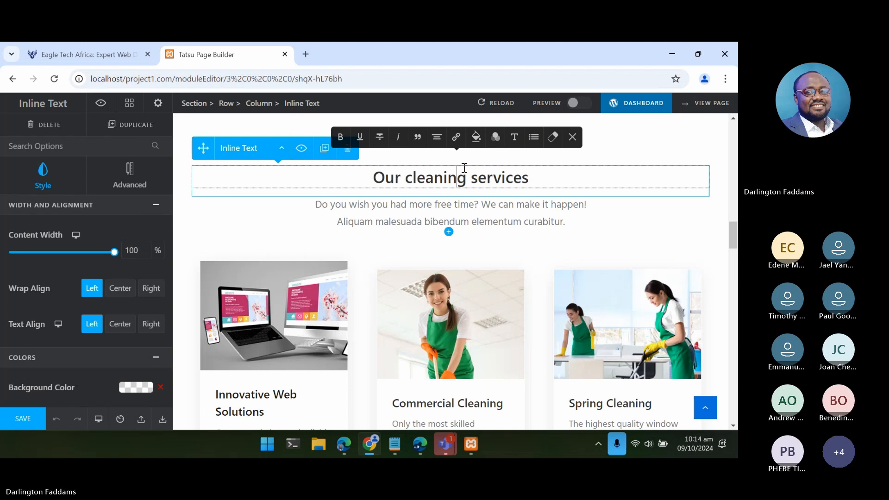
pyautogui.doubleClick(433, 178)
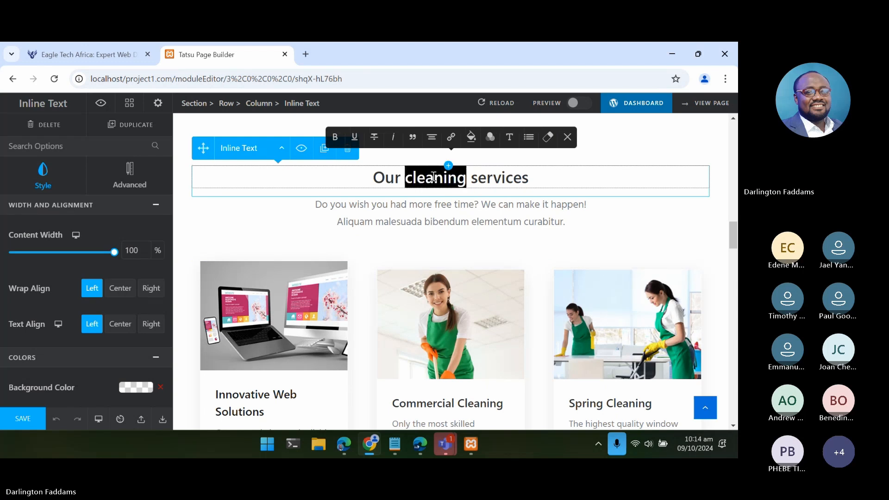
pyautogui.moveTo(370, 178); pyautogui.dragTo(586, 170)
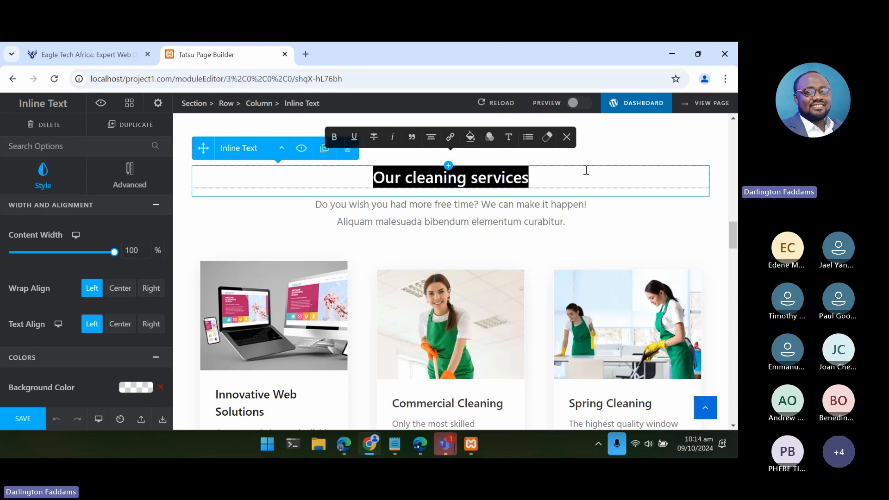
pyautogui.write('Explore O')
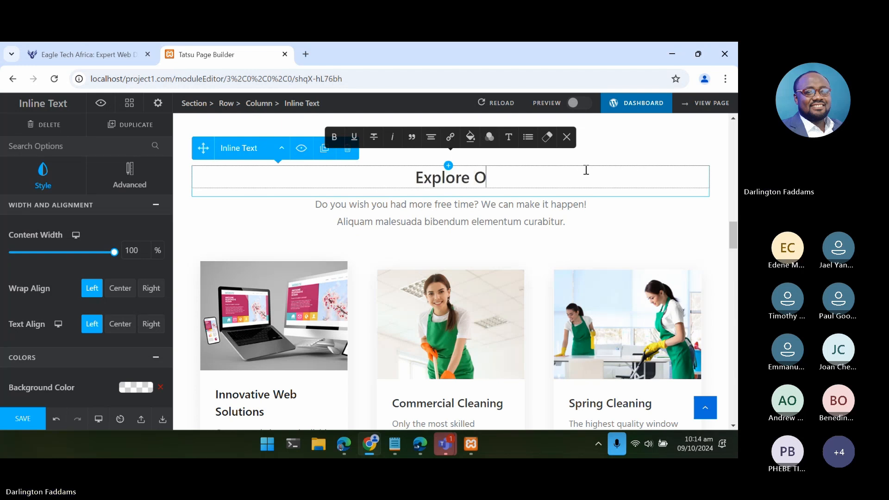
pyautogui.write('ur')
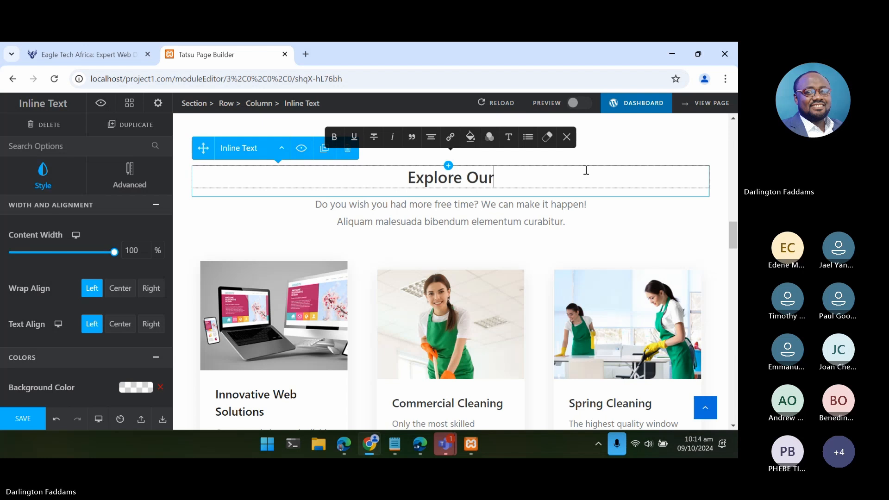
pyautogui.write(' Services')
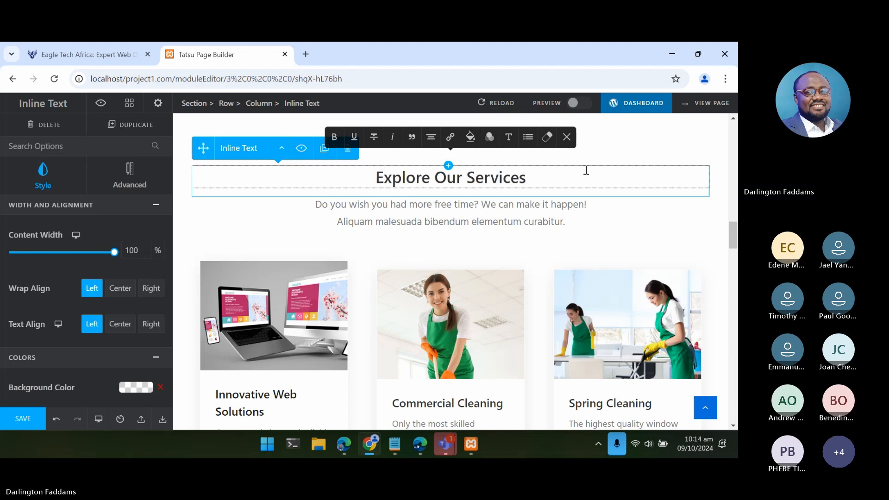
# - Open the two-line description text block beneath the Explore Our Services heading for editing
pyautogui.scroll(-3, 527, 256)
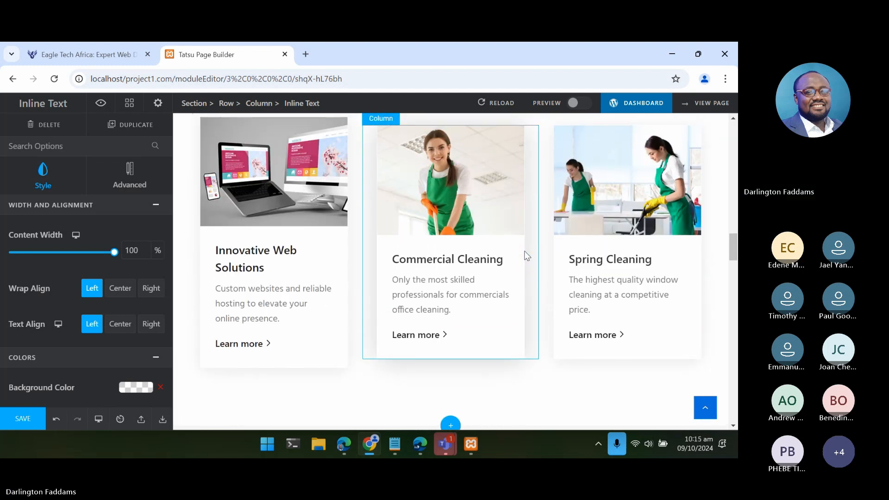
pyautogui.scroll(3, 527, 256)
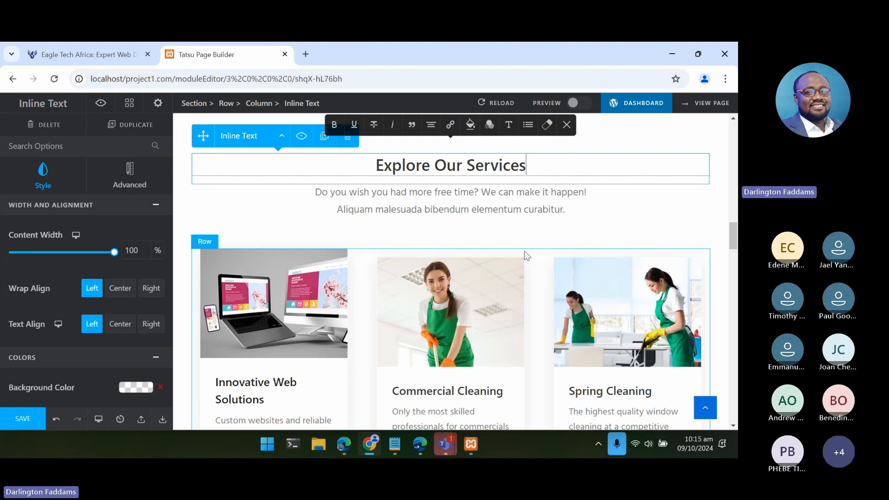
pyautogui.click(348, 197)
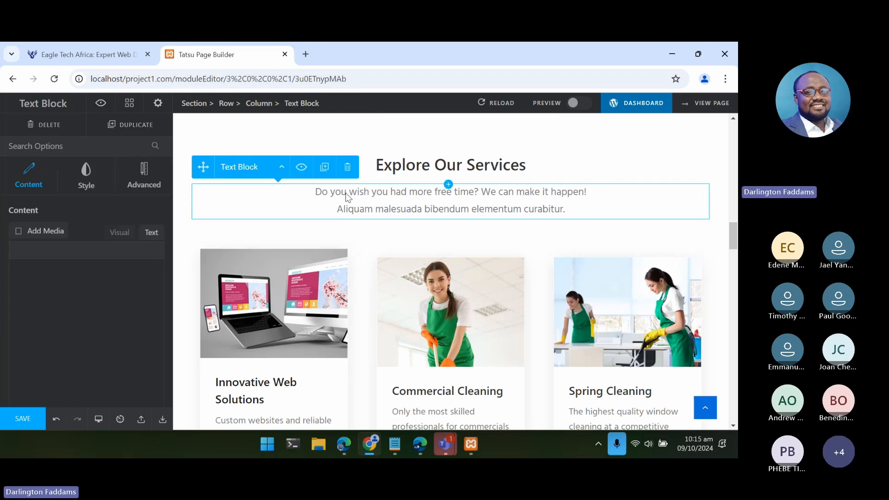
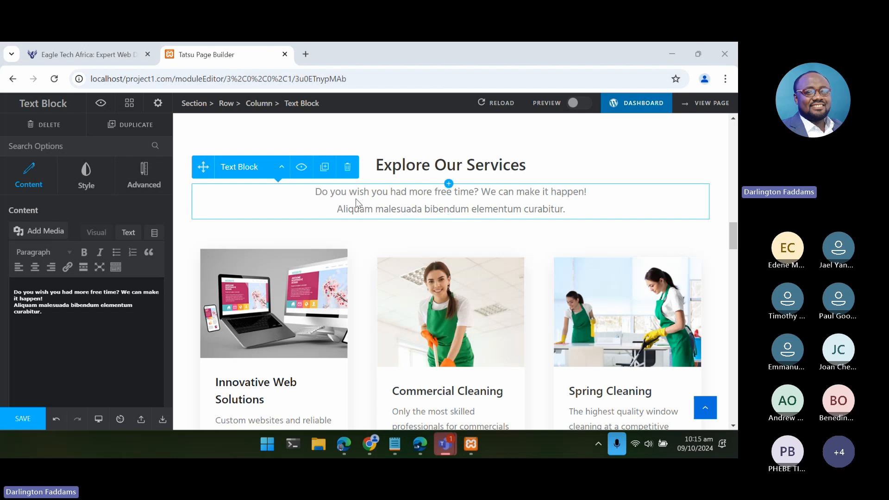
# - Open ChatGPT (chatgpt.com) in a new browser tab and stay logged out
pyautogui.click(305, 54)
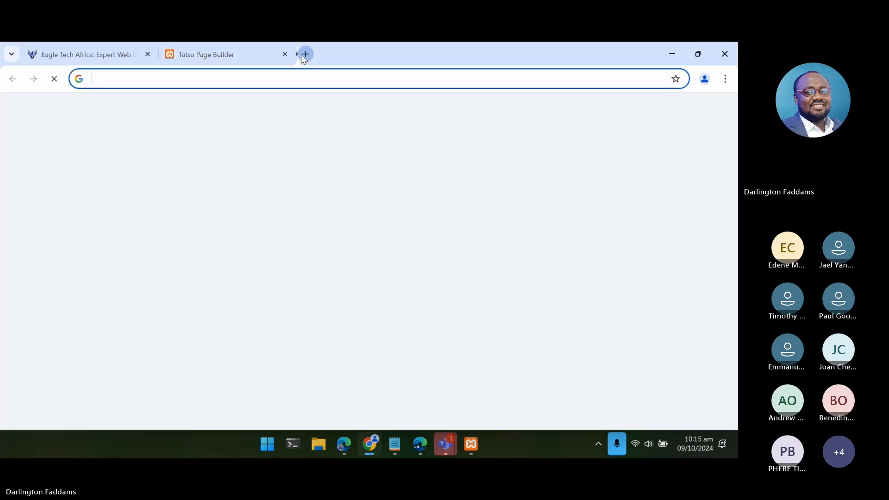
pyautogui.write('chatgpt.com')
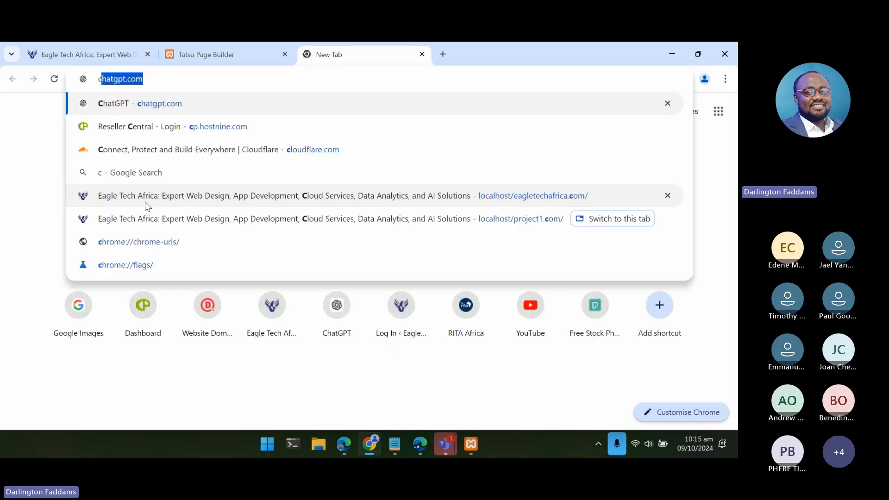
pyautogui.press('Return')
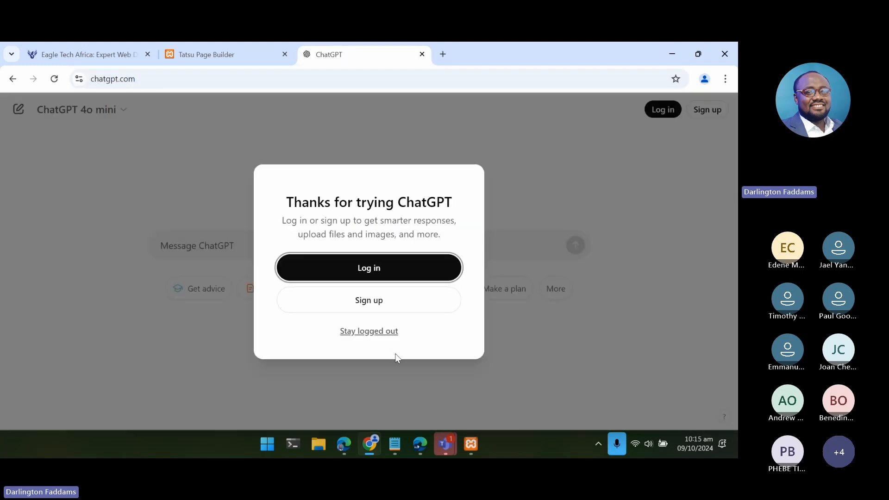
pyautogui.click(380, 331)
# - Copy the entire services list from ETA Services.txt in Notepad and return to the ChatGPT message box
pyautogui.moveTo(397, 457)
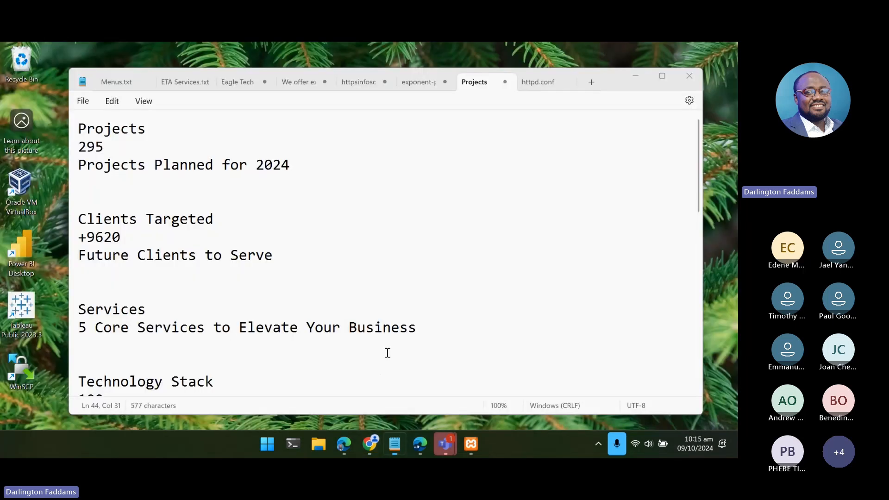
pyautogui.click(387, 353)
pyautogui.click(180, 78)
pyautogui.hotkey('ctrl', 'a')
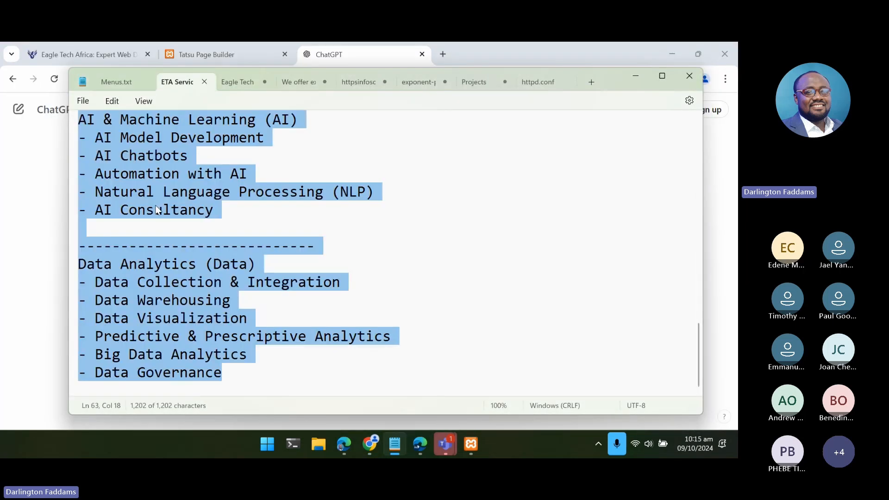
pyautogui.click(8, 246)
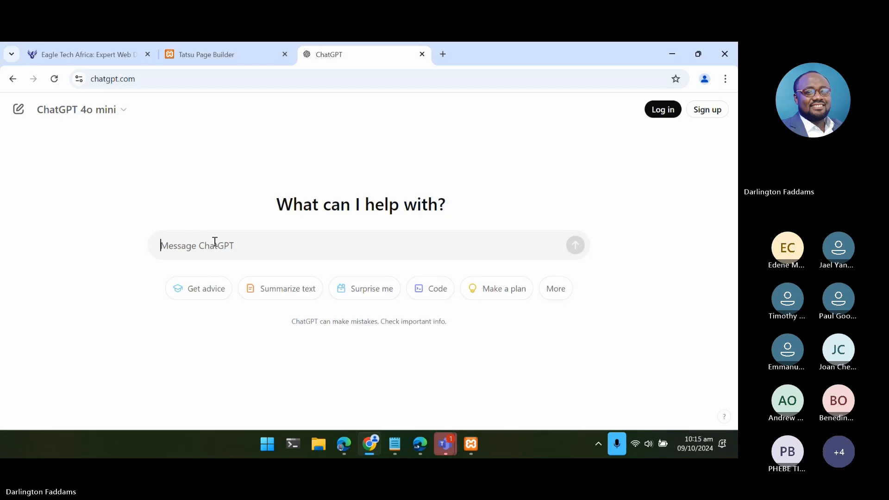
# - Begin the ChatGPT prompt with "I am creating a website for a company called Eagle Tech Africa, below are the services:"
pyautogui.write('I am creating new')
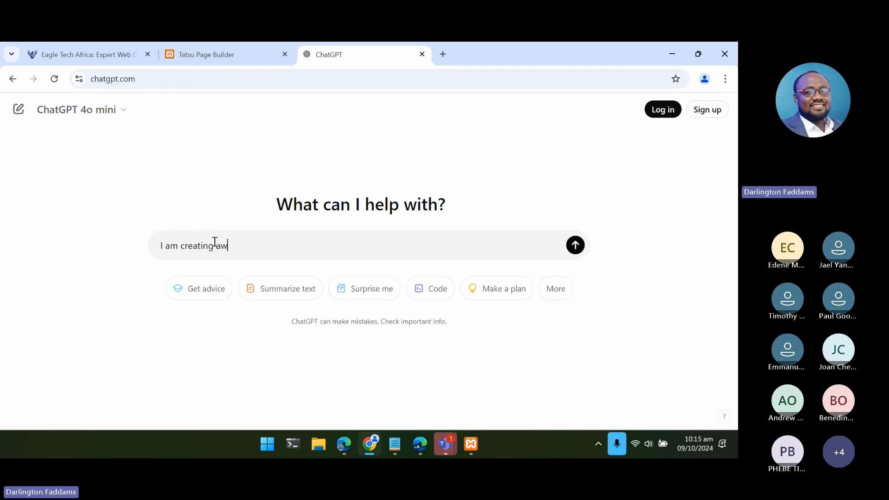
pyautogui.press('BackSpace')
pyautogui.press('BackSpace')
pyautogui.press('BackSpace')
pyautogui.press('BackSpace')
pyautogui.write('a web')
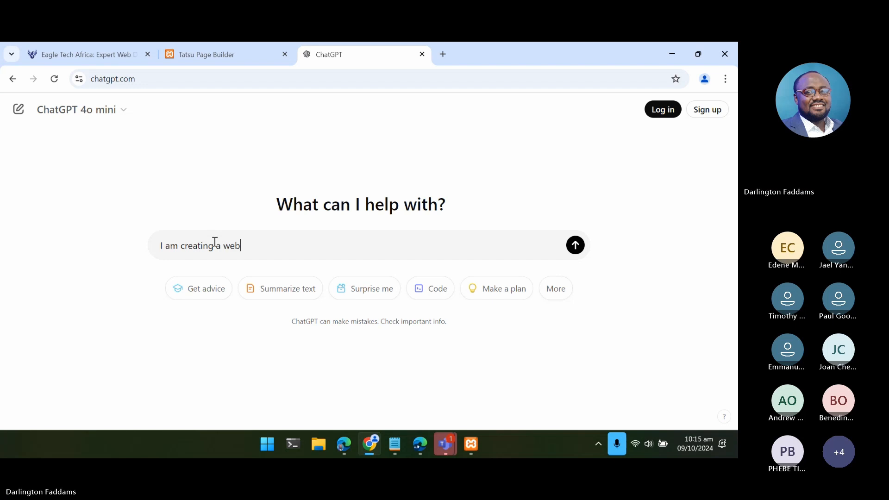
pyautogui.write('site for a compan')
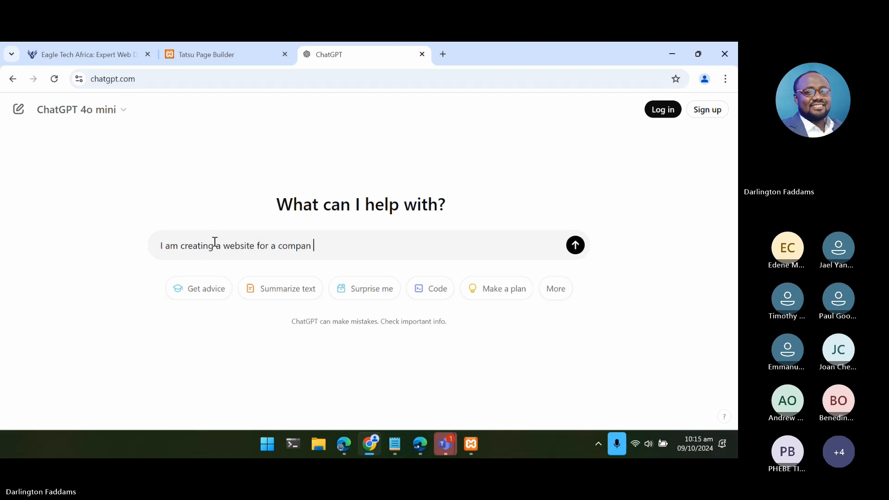
pyautogui.press('BackSpace')
pyautogui.write('y called Eagle T')
pyautogui.press('BackSpace')
pyautogui.write('TEc')
pyautogui.press('BackSpace')
pyautogui.press('BackSpace')
pyautogui.write('ech Africa,')
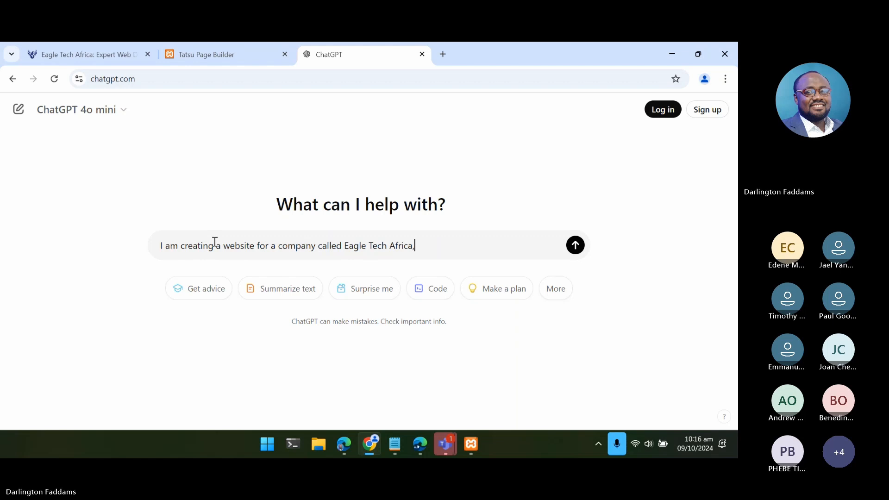
pyautogui.write(' below are the ')
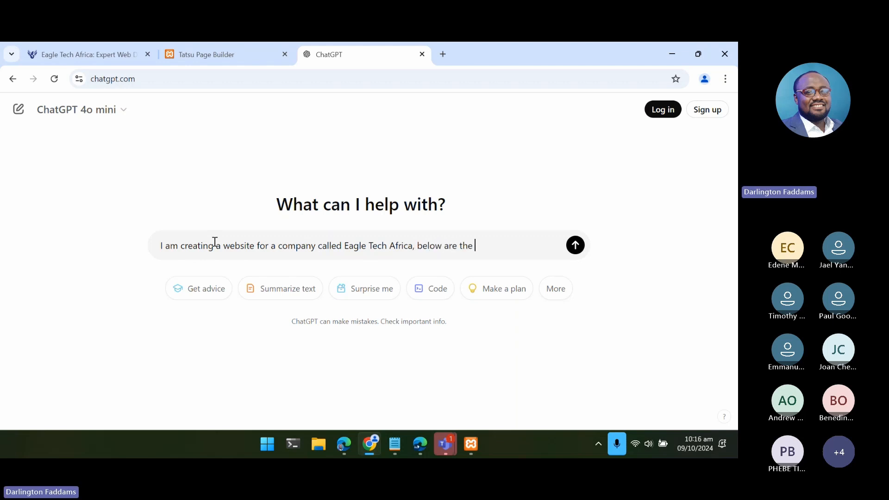
pyautogui.write('services:')
# - Paste the copied services list beneath the prompt's opening sentence, with blank lines before and after it
pyautogui.hotkey('shift', 'Return')
pyautogui.hotkey('shift', 'Return')
pyautogui.hotkey('ctrl', 'v')
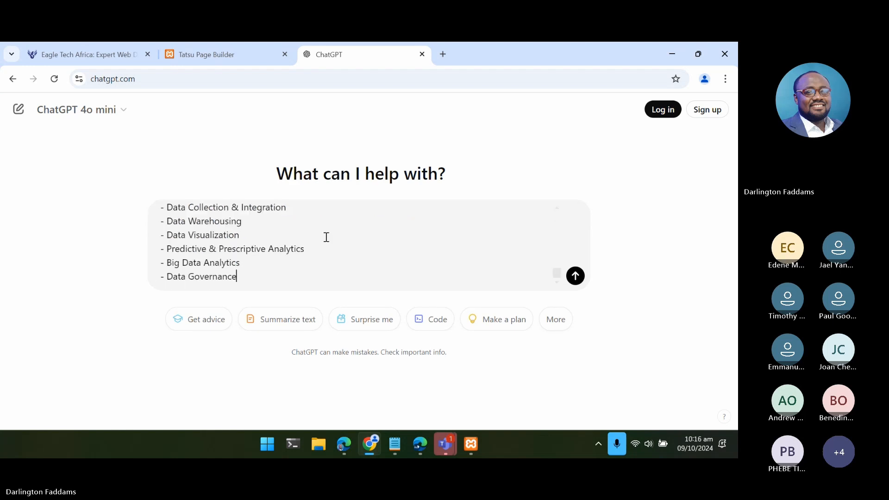
pyautogui.hotkey('shift', 'Return')
pyautogui.hotkey('shift', 'Return')
pyautogui.hotkey('shift', 'Return')
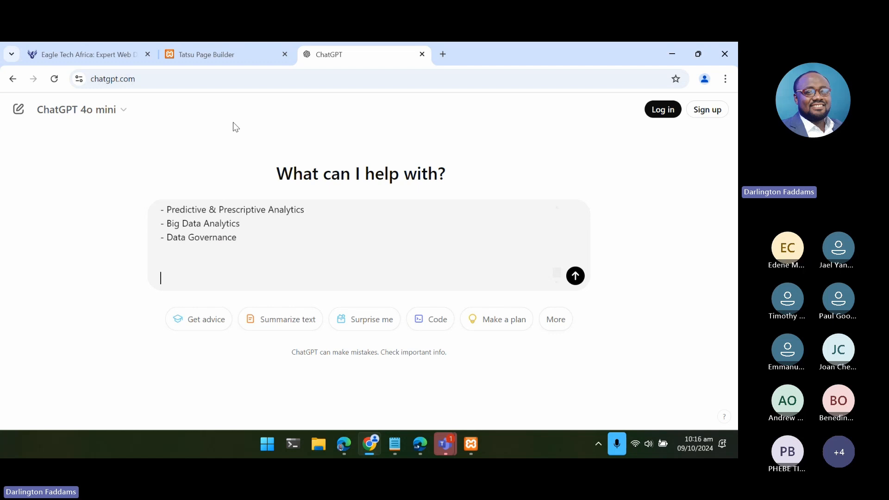
# - Copy the "Our cleaning services" heading and its two-line description from the live home page and return to ChatGPT
pyautogui.click(74, 54)
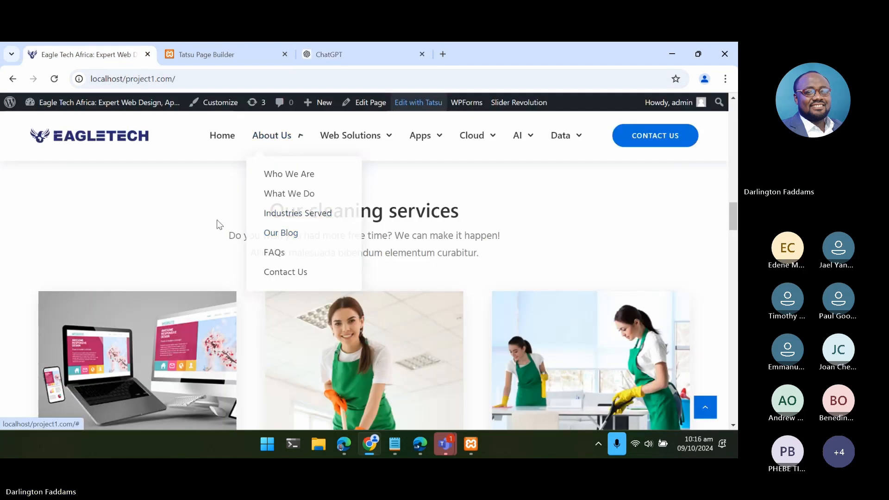
pyautogui.moveTo(216, 217); pyautogui.dragTo(495, 254)
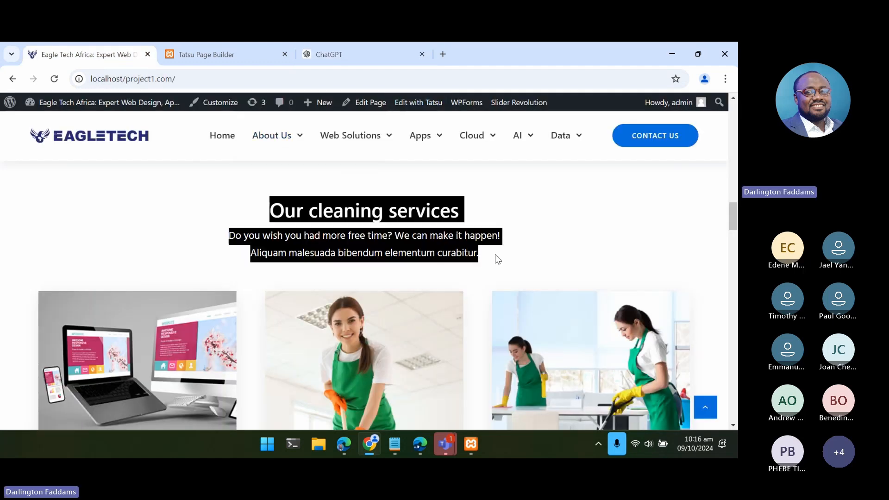
pyautogui.click(324, 56)
# - Add "I am also using a cleaning wordpress theme for this website, kindly customize the following for Eagle Tech Africa:" to the prompt
pyautogui.write('I am')
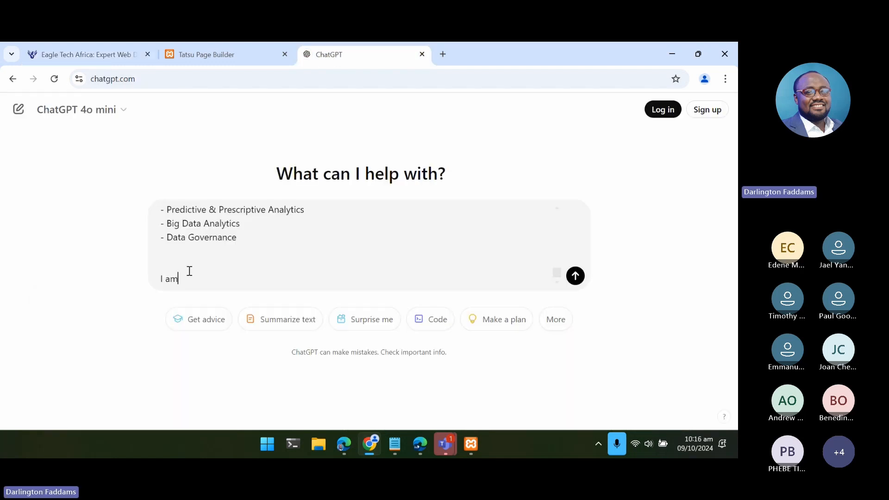
pyautogui.write(' also using a ')
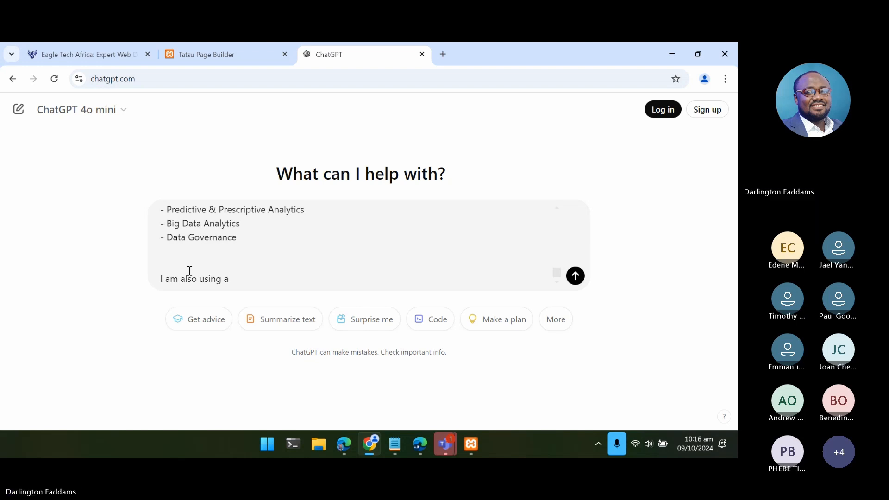
pyautogui.write('cleaning wordpress theme f')
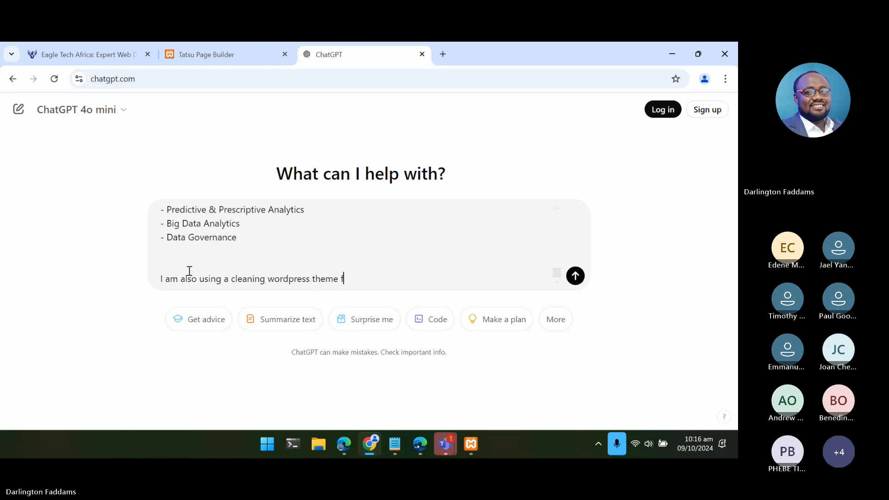
pyautogui.write('or this website,')
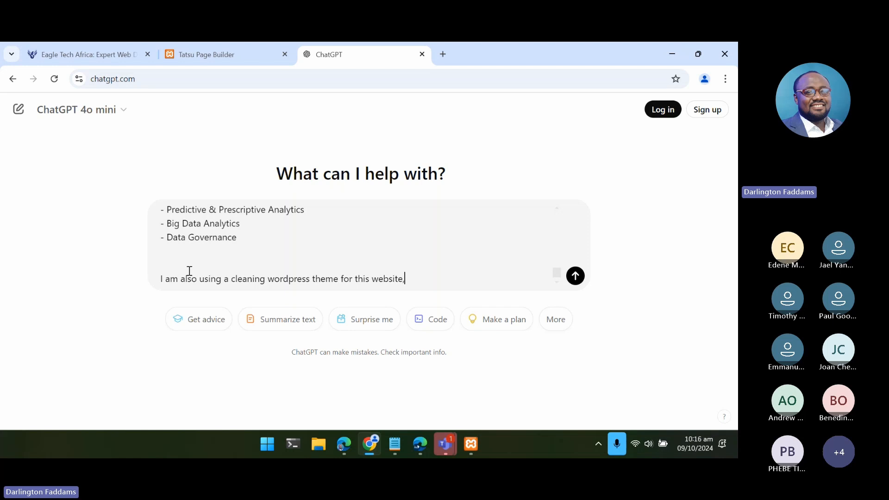
pyautogui.write(' kindly customize the foll')
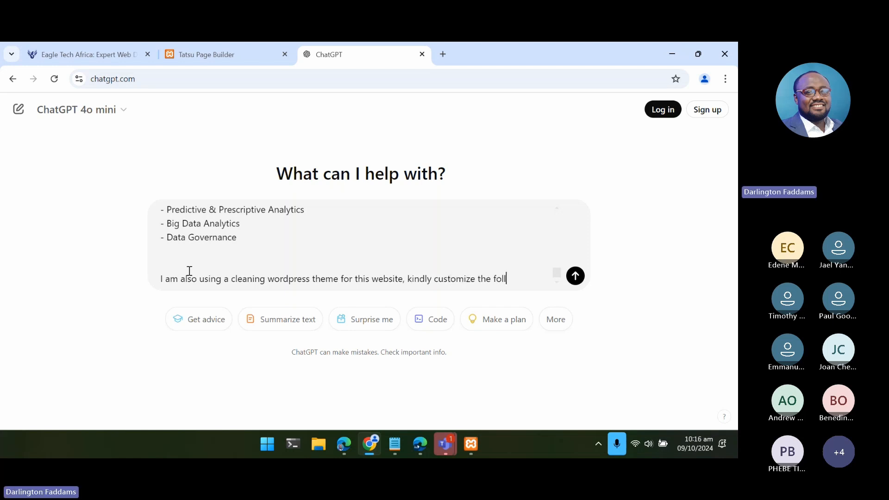
pyautogui.write('owign to')
pyautogui.press('BackSpace')
pyautogui.press('BackSpace')
pyautogui.press('BackSpace')
pyautogui.press('BackSpace')
pyautogui.press('BackSpace')
pyautogui.press('BackSpace')
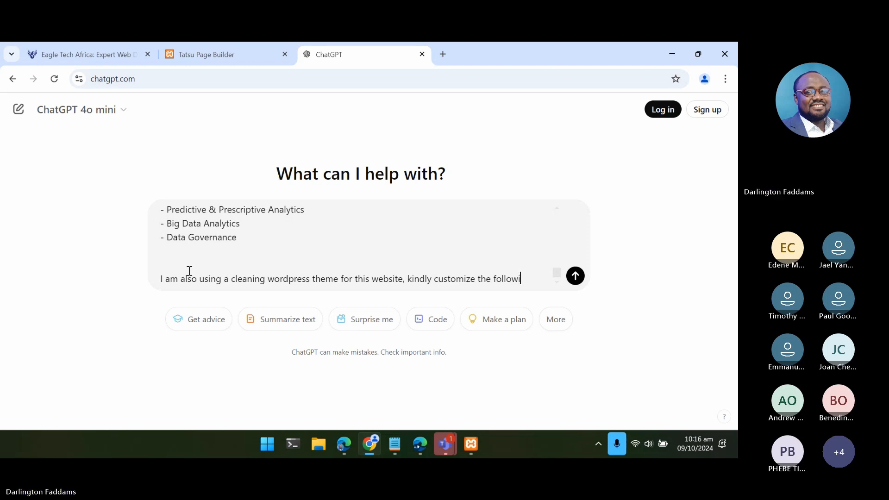
pyautogui.write('ng')
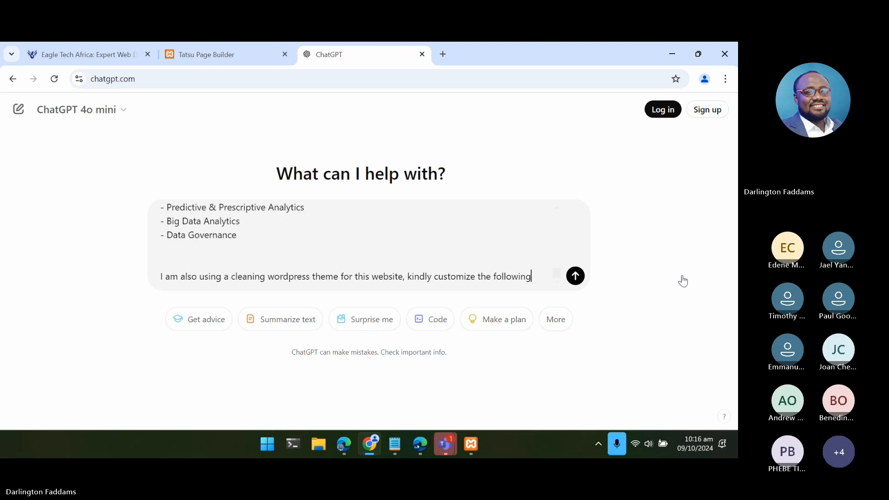
pyautogui.write(' for Eagle')
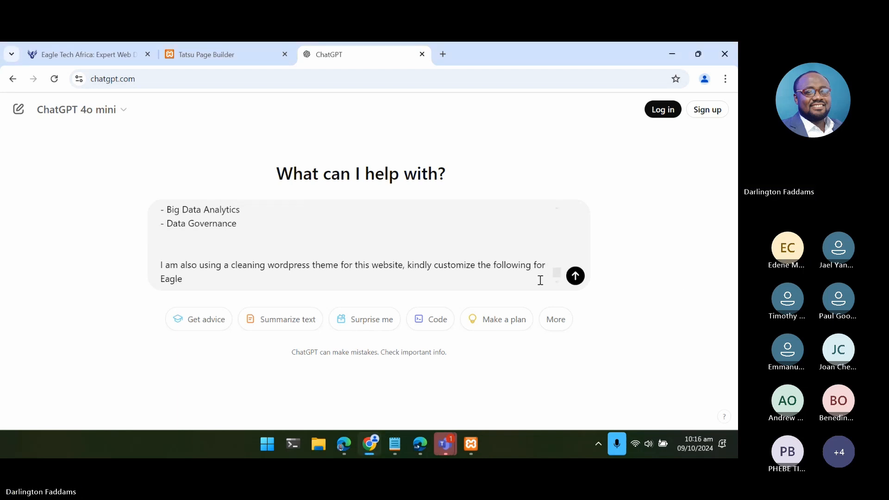
pyautogui.write(' Tech Africa:')
# - Paste the copied cleaning services heading and description at the end of the prompt and send it
pyautogui.hotkey('shift', 'Return')
pyautogui.hotkey('shift', 'Return')
pyautogui.write('Our cleaning services Do you wish you had more free time? We can make it happen!')
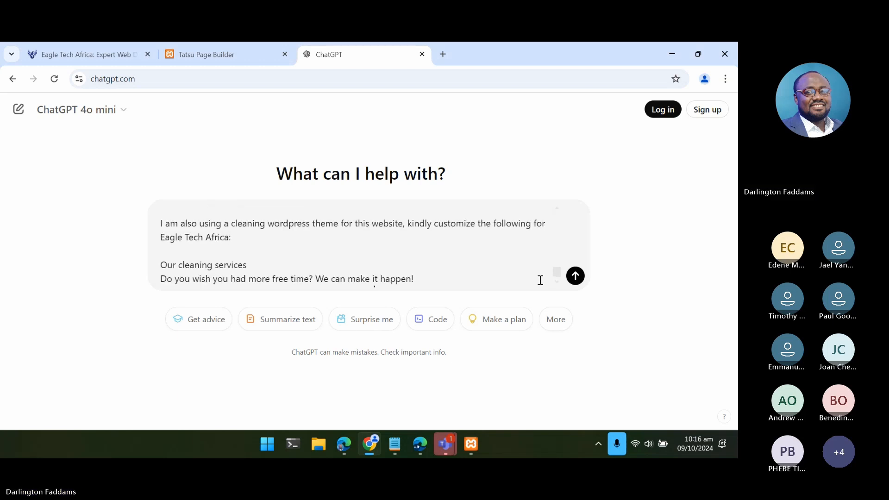
pyautogui.press('Return')
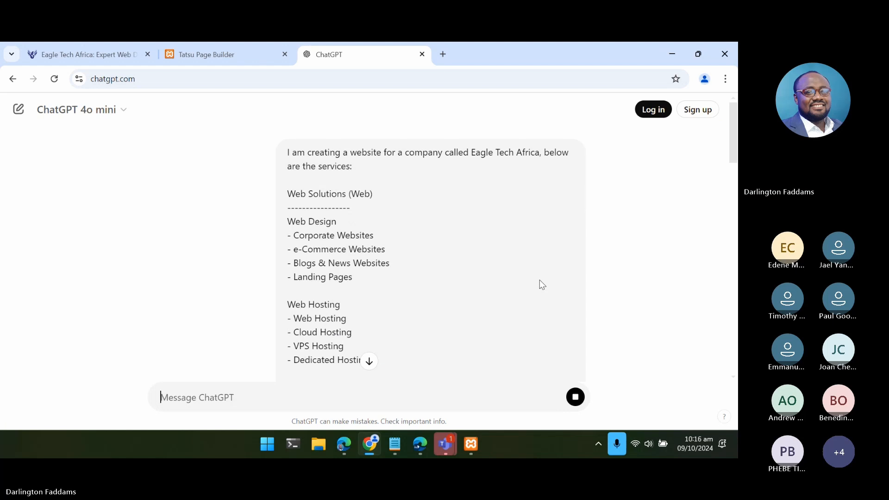
# - Read ChatGPT's customized version and copy the line "Looking to elevate your digital presence? Let us handle the technical details!"
pyautogui.scroll(-15, 538, 224)
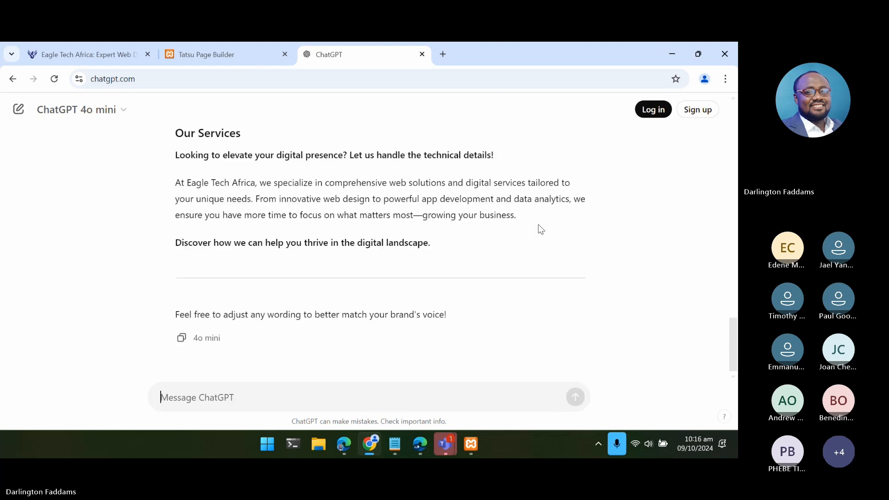
pyautogui.scroll(2, 538, 224)
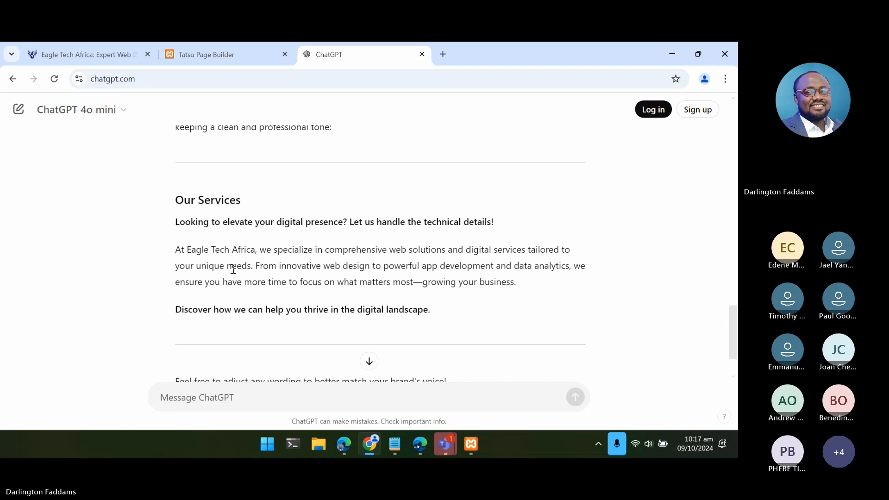
pyautogui.scroll(3, 234, 269)
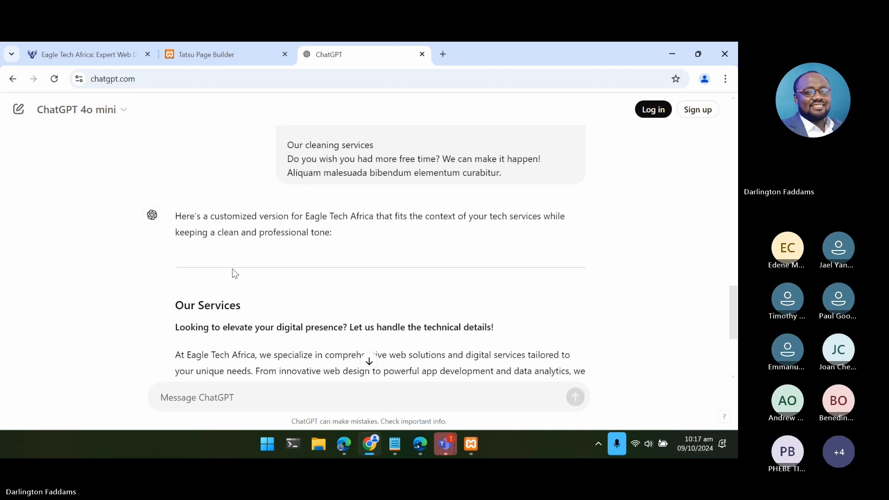
pyautogui.scroll(-1, 235, 273)
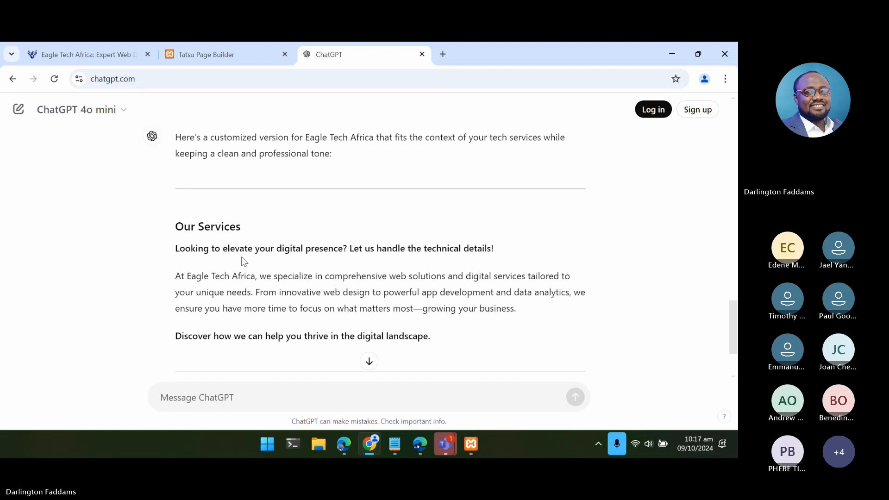
pyautogui.tripleClick(176, 250)
pyautogui.hotkey('ctrl', 'c')
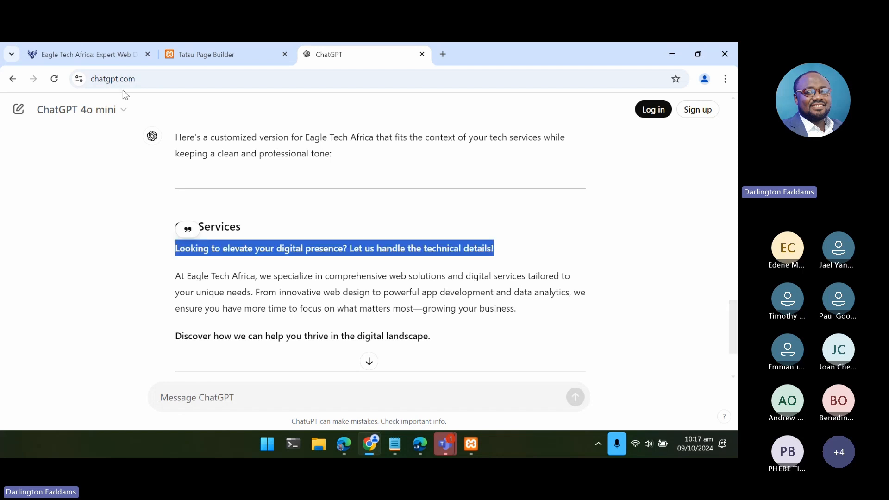
# - Try to replace the description under "Explore Our Services" in Tatsu with the copied line, followed by a line break inside the h6 tags
pyautogui.click(92, 60)
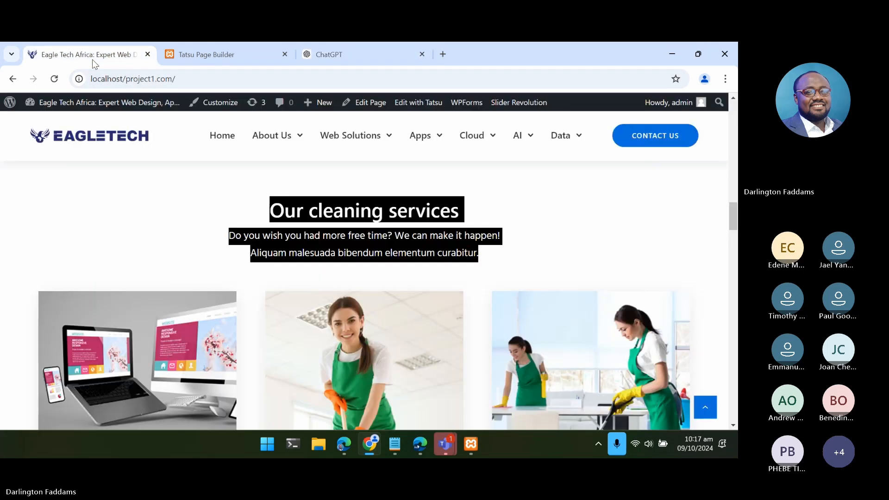
pyautogui.click(241, 58)
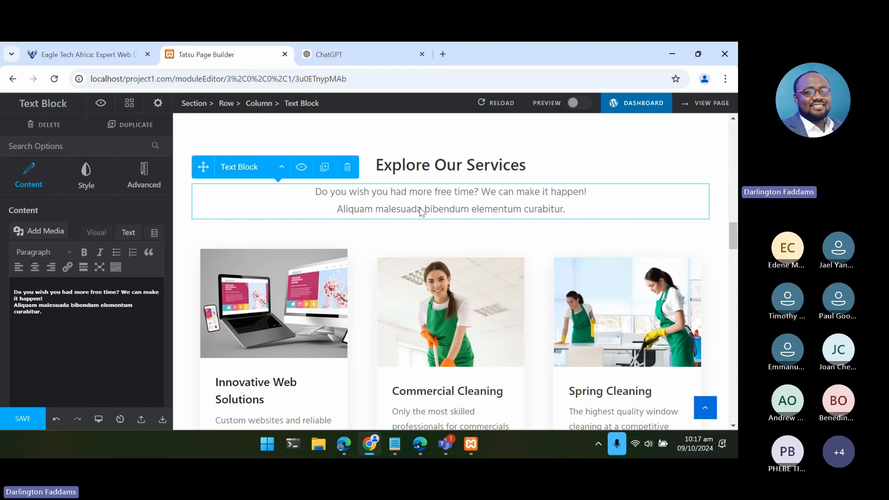
pyautogui.click(126, 233)
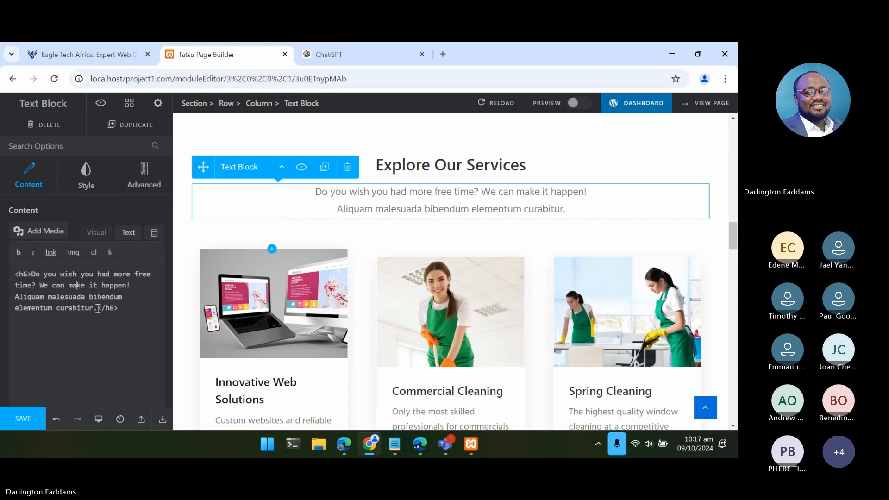
pyautogui.moveTo(97, 309); pyautogui.dragTo(32, 274)
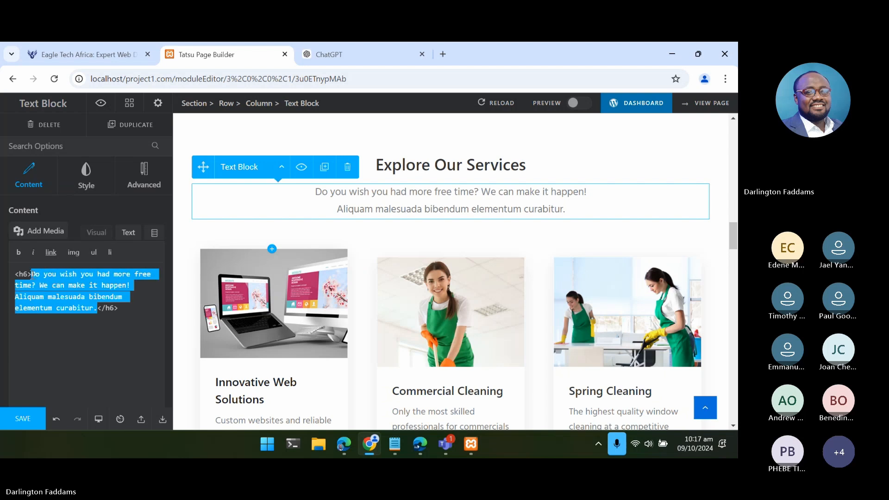
pyautogui.hotkey('ctrl', 'v')
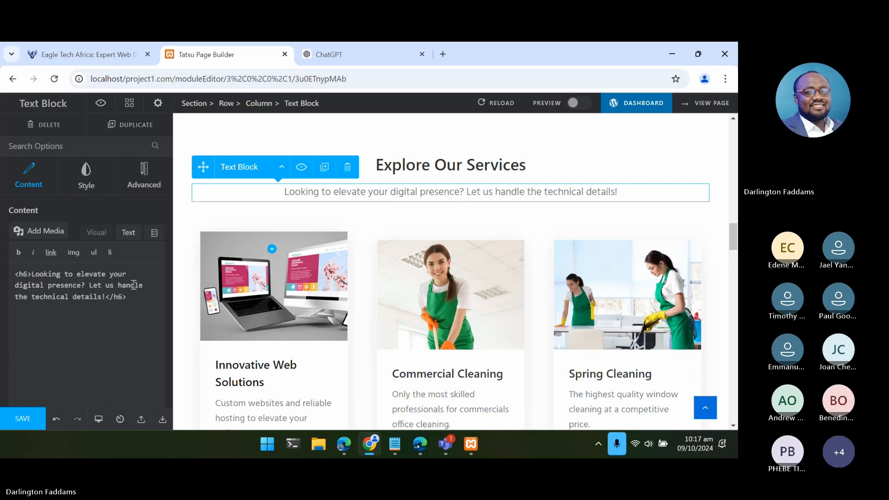
pyautogui.press('Return')
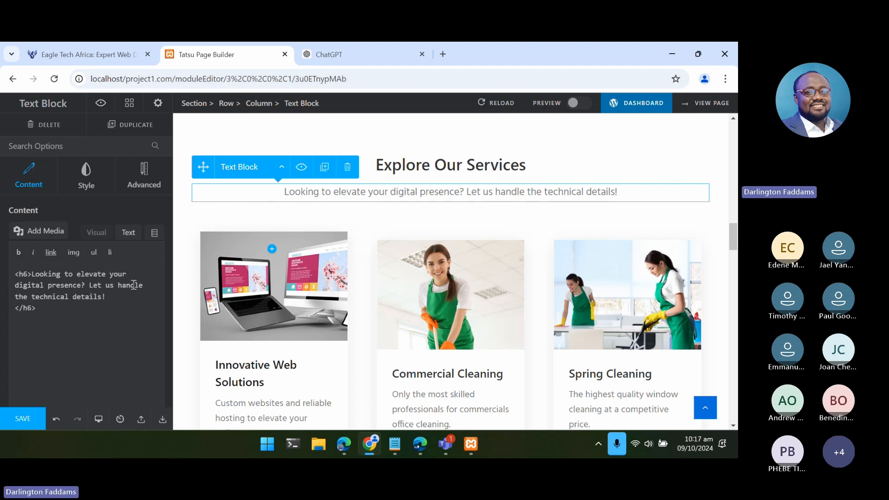
# - Copy the line "Discover how we can help you thrive in the digital landscape." from ChatGPT and return to the Tatsu page builder
pyautogui.click(328, 54)
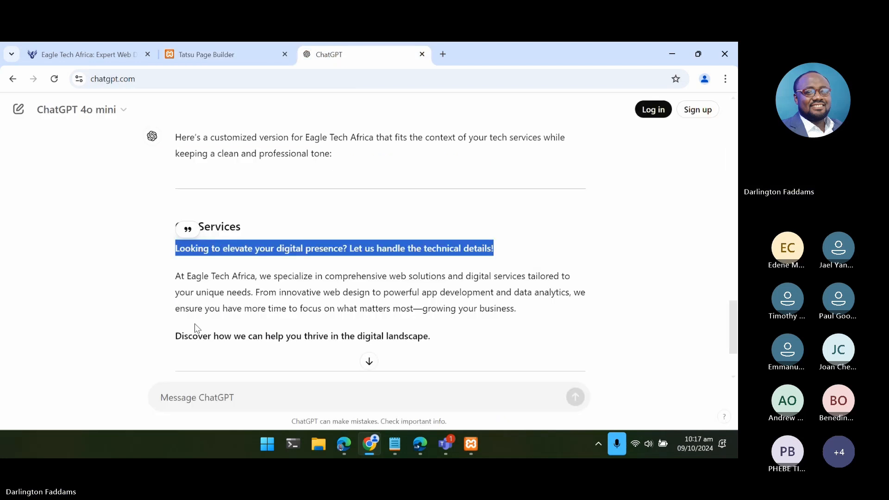
pyautogui.moveTo(176, 336); pyautogui.dragTo(438, 343)
pyautogui.hotkey('ctrl', 'c')
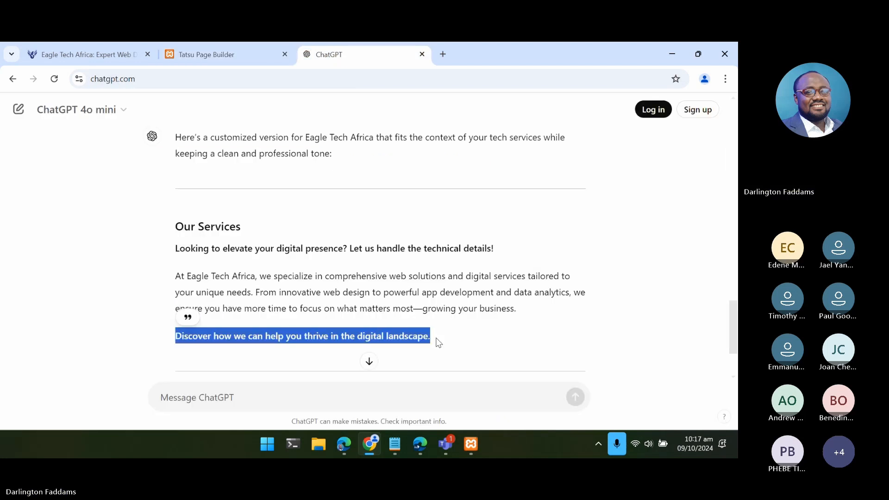
pyautogui.click(213, 47)
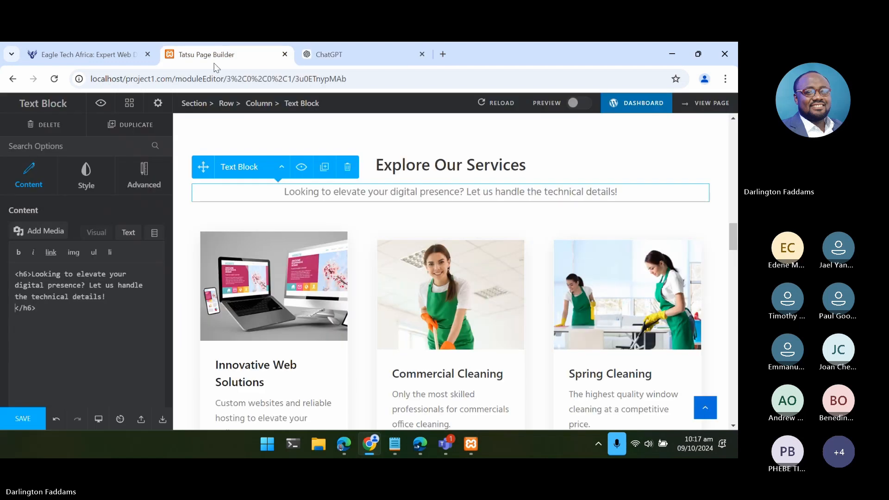
# - Try to add the copied line as the second line of the services description and undo the description edits
pyautogui.hotkey('ctrl', 'v')
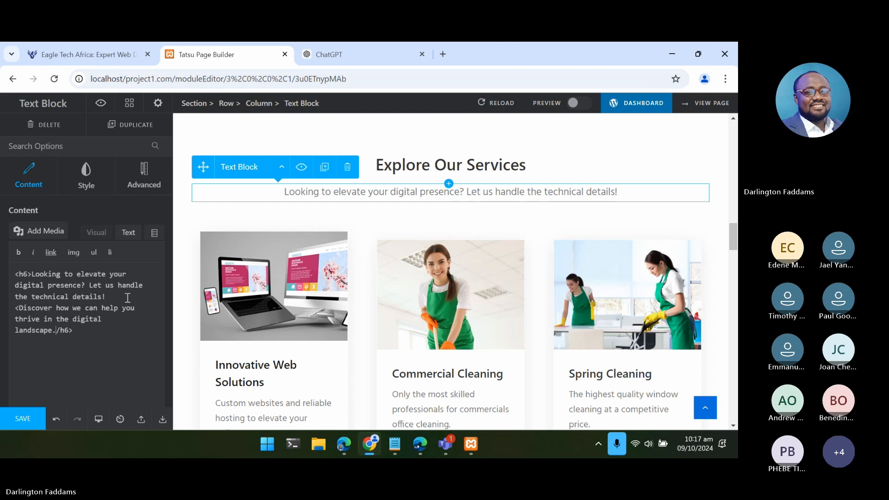
pyautogui.hotkey('ctrl', 'z')
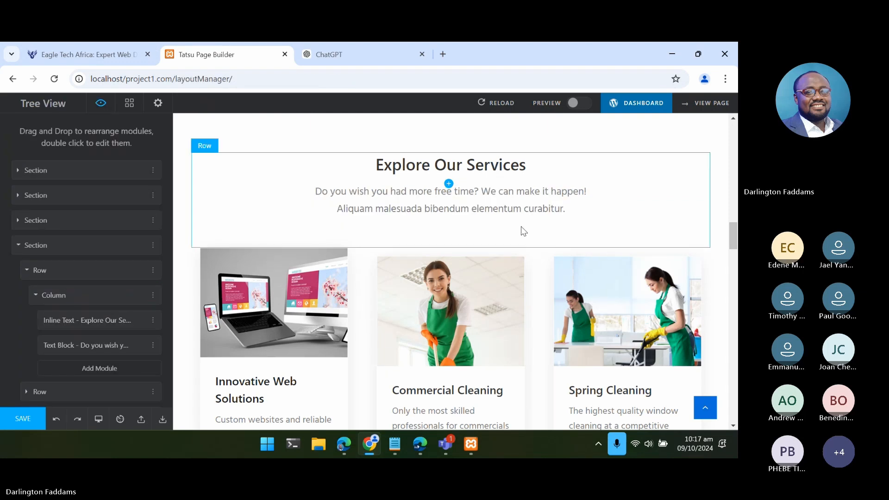
# - Replace the services description inside its h6 tags with "Discover how we can help you thrive in the digital landscape."
pyautogui.doubleClick(523, 211)
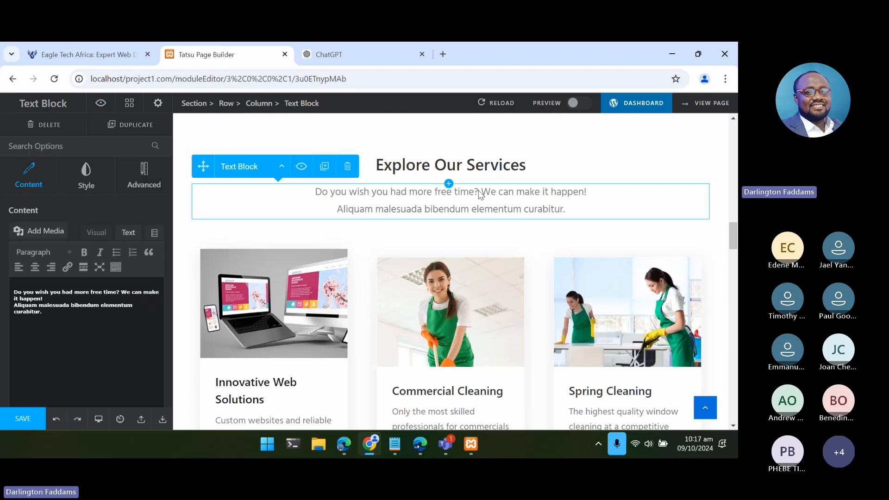
pyautogui.click(129, 233)
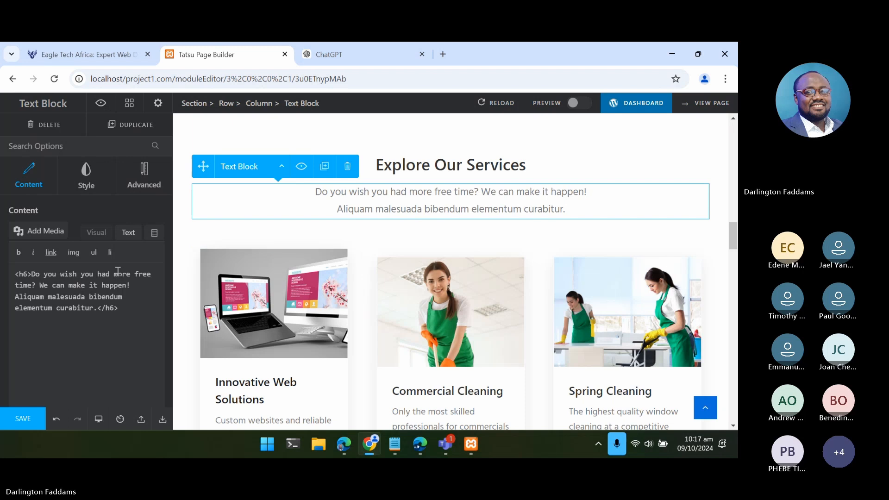
pyautogui.moveTo(97, 308); pyautogui.dragTo(33, 274)
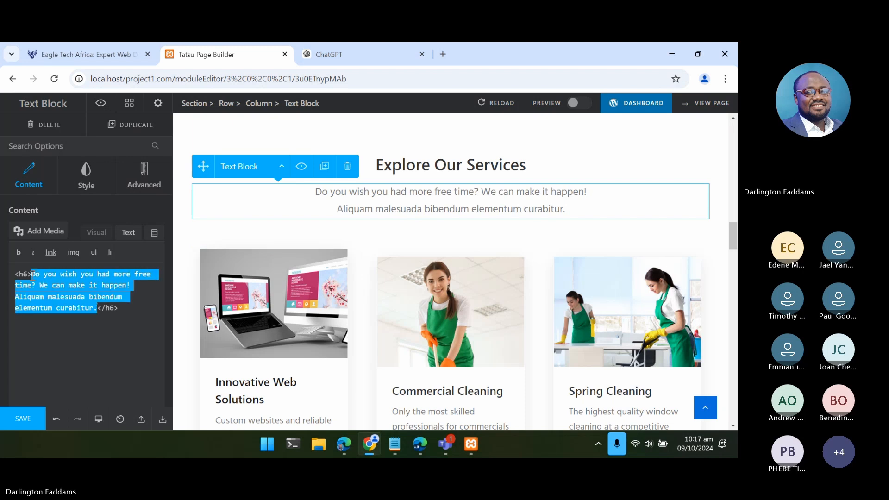
pyautogui.write('Discover how we can help you thrive in the digital landscape.')
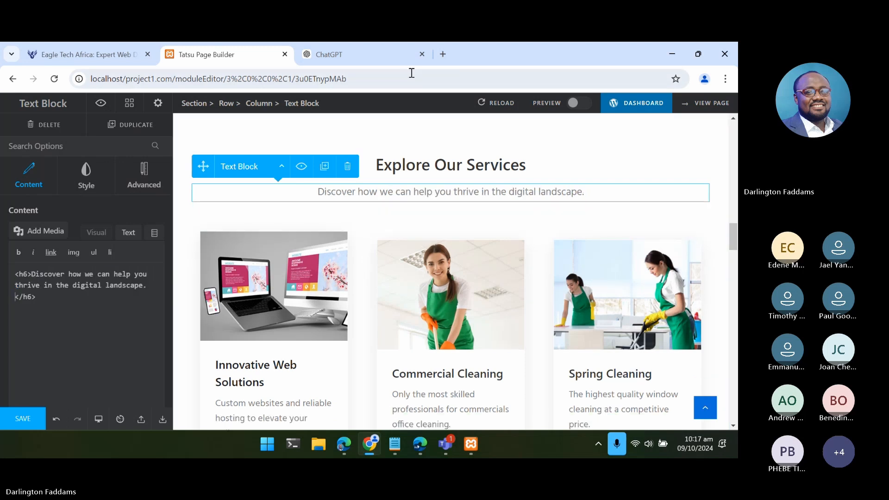
# - Copy "Looking to elevate your digital presence? Let us handle the technical details!" from ChatGPT and paste it before the "Discover" line in the description
pyautogui.click(379, 66)
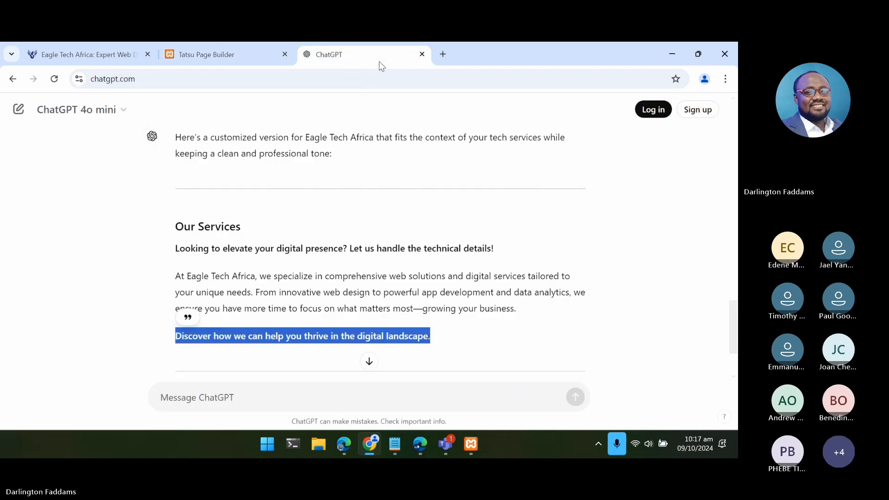
pyautogui.tripleClick(184, 249)
pyautogui.hotkey('ctrl', 'c')
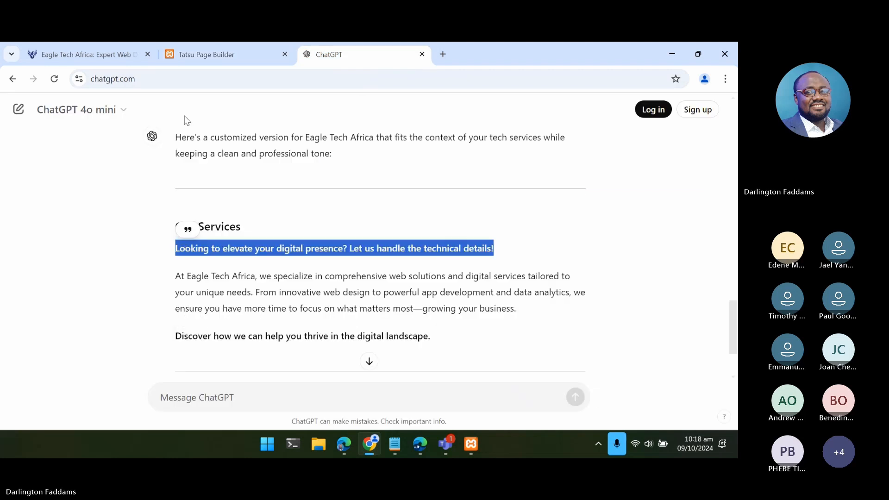
pyautogui.click(211, 56)
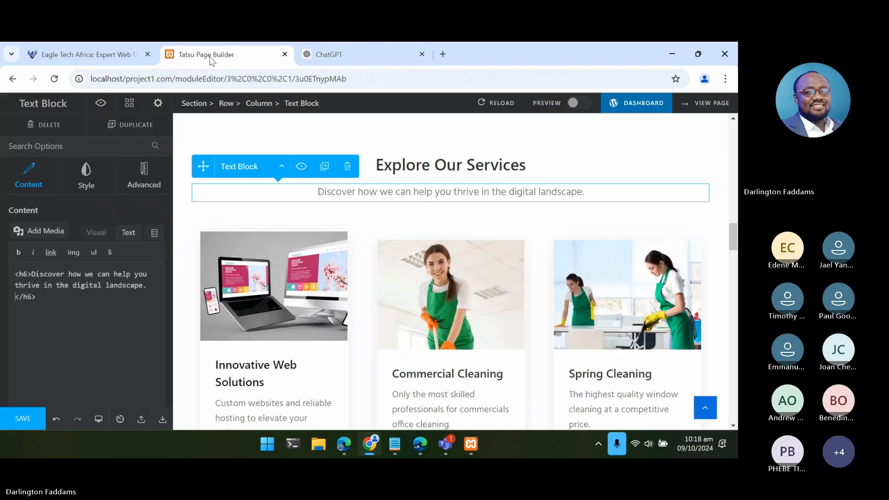
pyautogui.click(31, 273)
pyautogui.hotkey('ctrl', 'v')
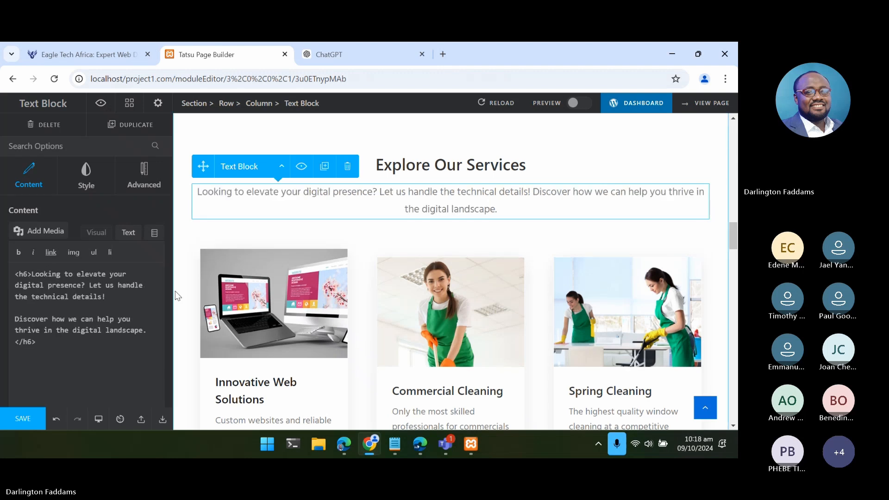
# - Replace the blank line between the two description sentences with a <br> tag after "details!" and save the page
pyautogui.press('BackSpace')
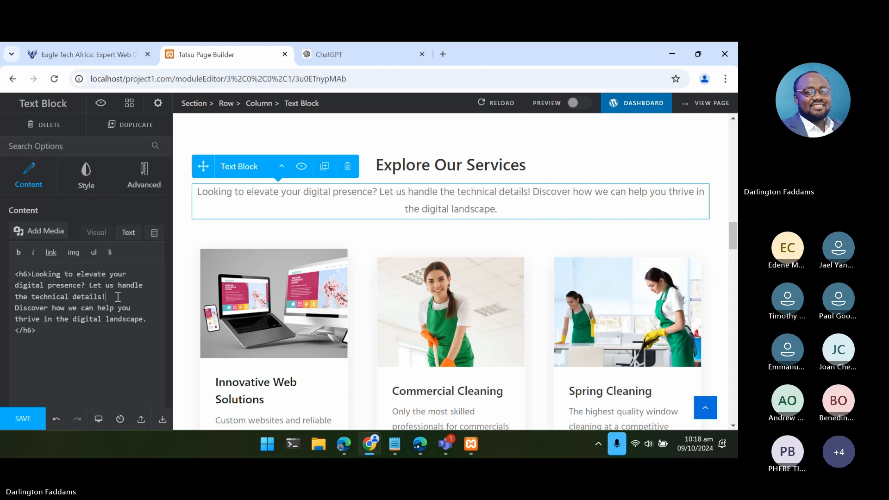
pyautogui.write('<br>')
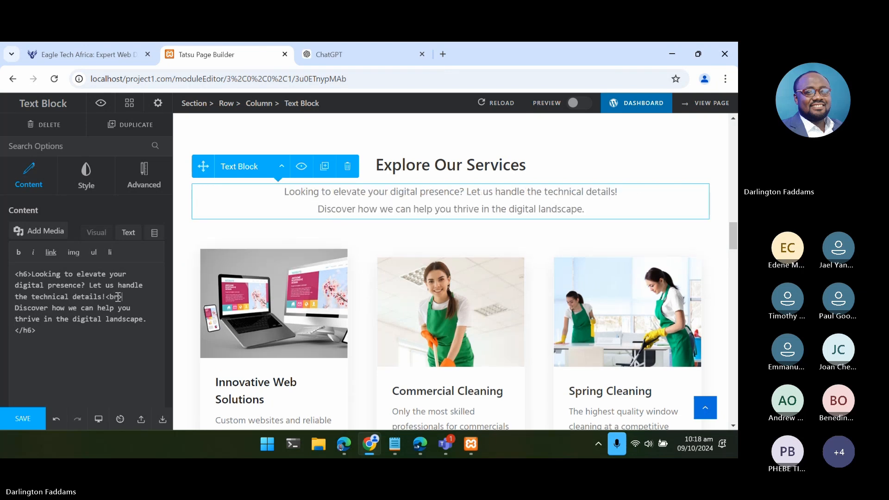
pyautogui.moveTo(123, 298); pyautogui.dragTo(106, 298)
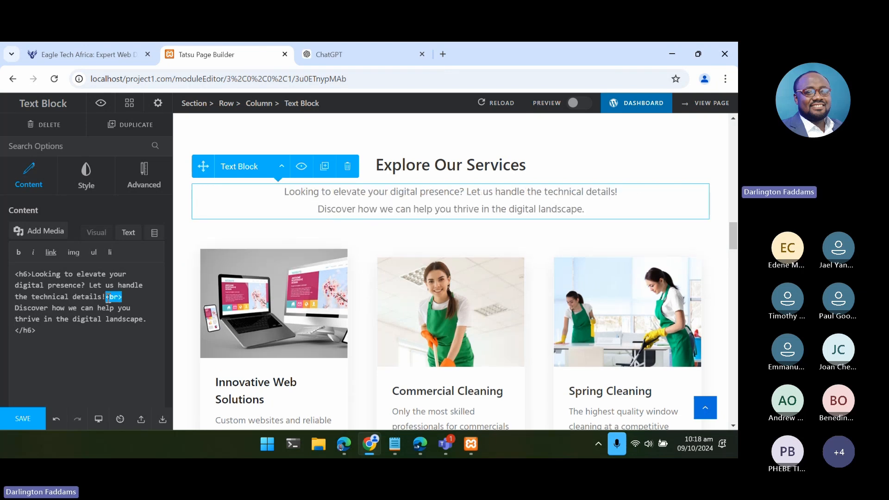
pyautogui.click(132, 301)
pyautogui.moveTo(132, 301); pyautogui.dragTo(108, 300)
pyautogui.click(21, 420)
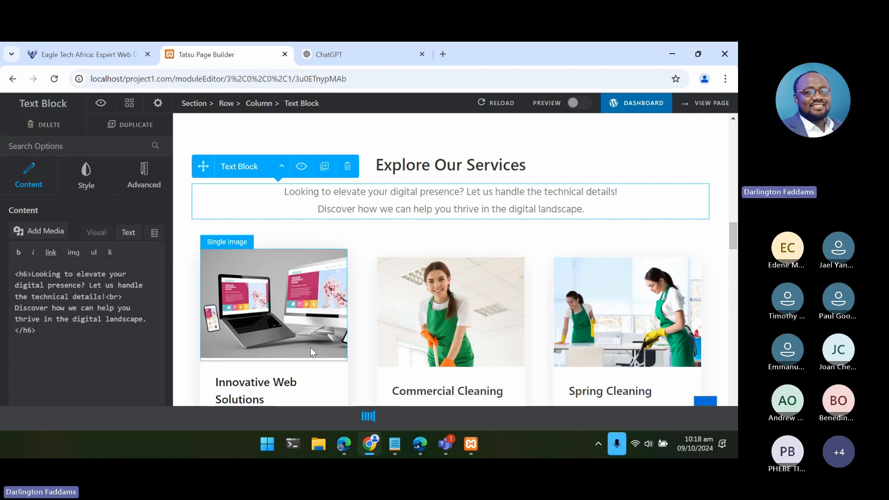
# - Switch to the home page in Edge and reload it to check the updated services heading and description
pyautogui.moveTo(343, 445)
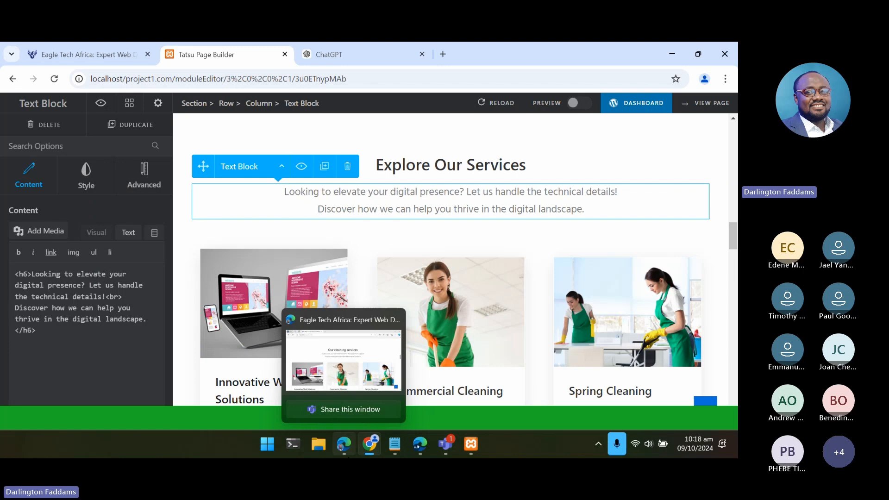
pyautogui.click(344, 359)
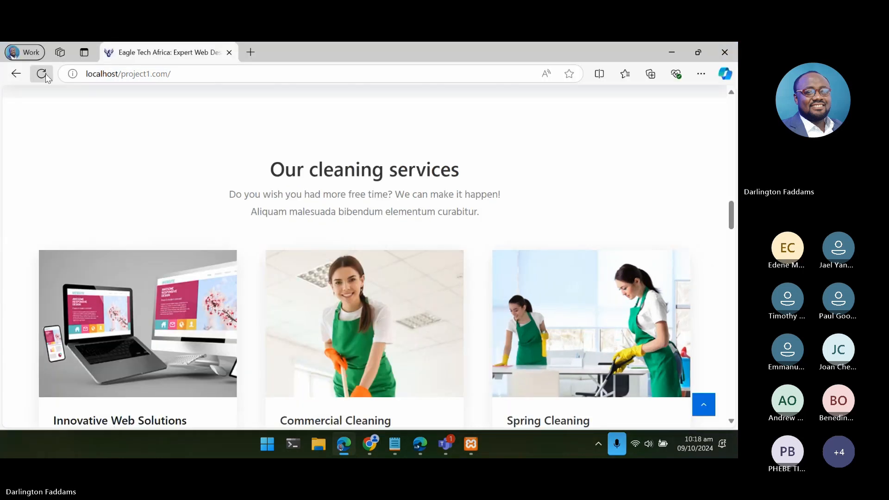
pyautogui.click(45, 74)
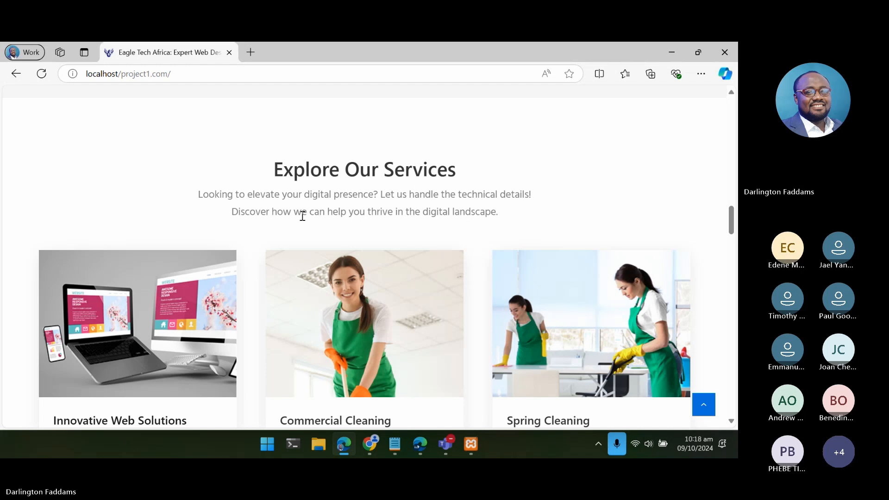
# - Review the remaining home page sections, from "Why choose us?" and the counters to pricing, testimonials and the quote request, for content needing customization
pyautogui.scroll(-1, 304, 217)
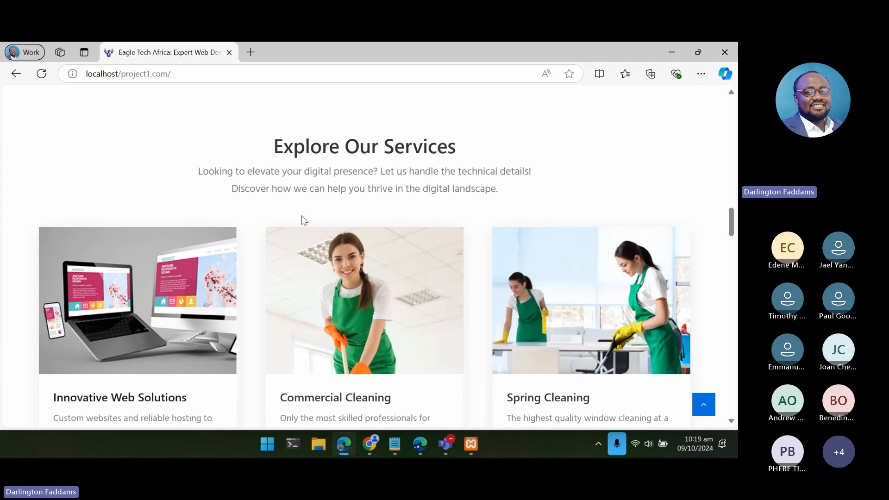
pyautogui.scroll(-10, 301, 218)
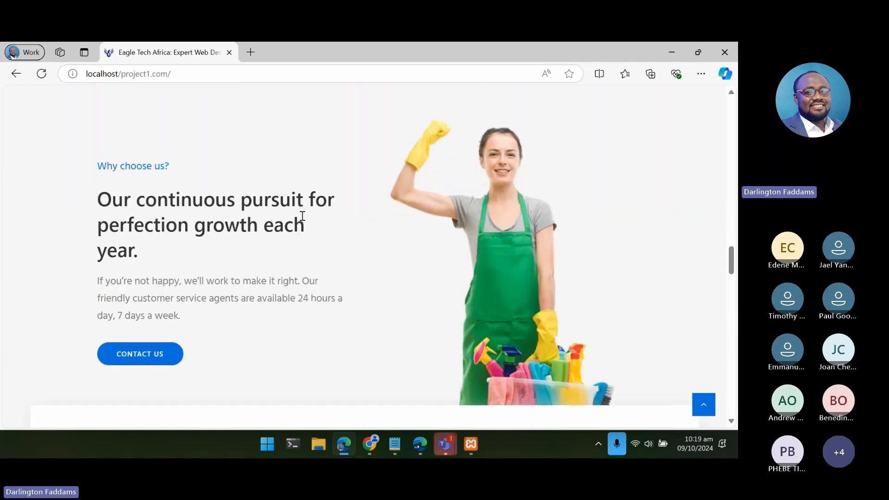
pyautogui.scroll(2, 303, 218)
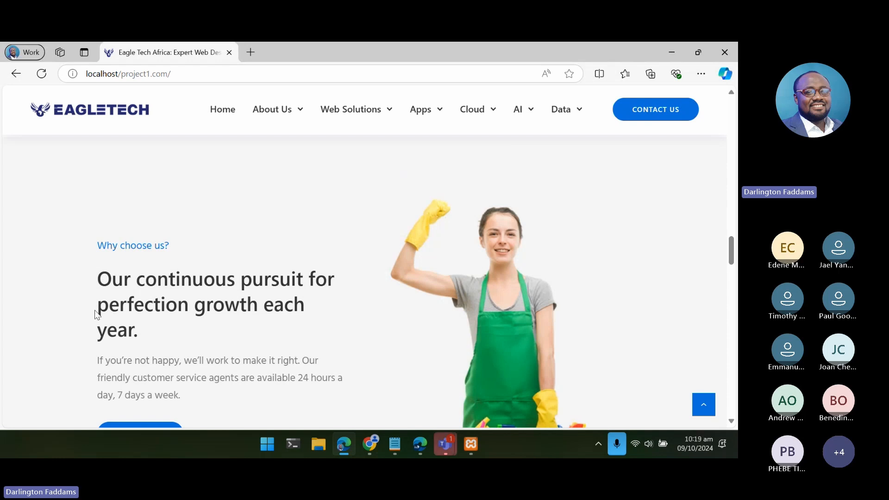
pyautogui.scroll(-2, 96, 315)
pyautogui.scroll(1, 95, 315)
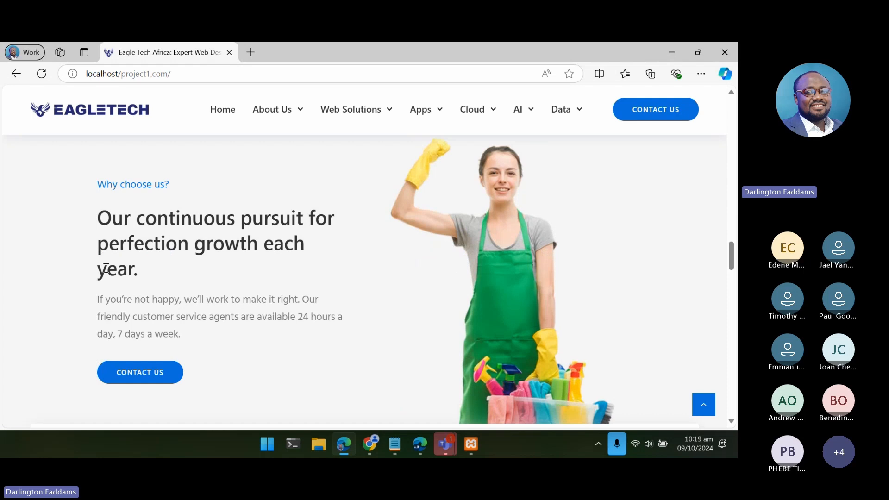
pyautogui.moveTo(107, 269); pyautogui.dragTo(151, 299)
pyautogui.click(303, 314)
pyautogui.scroll(-4, 304, 315)
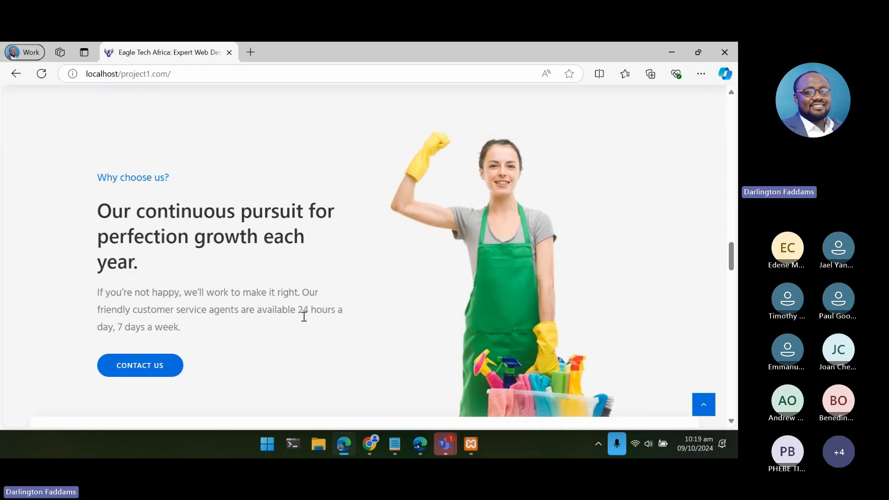
pyautogui.scroll(-2, 304, 319)
pyautogui.scroll(2, 304, 318)
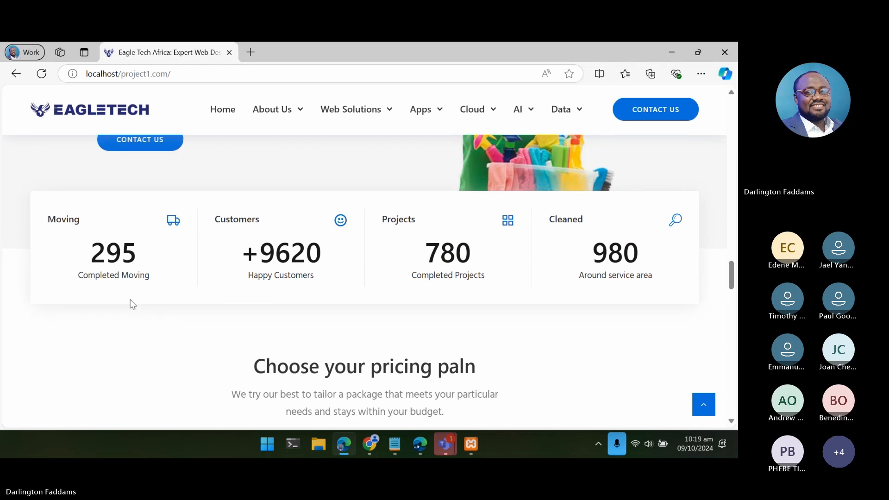
pyautogui.scroll(-12, 201, 319)
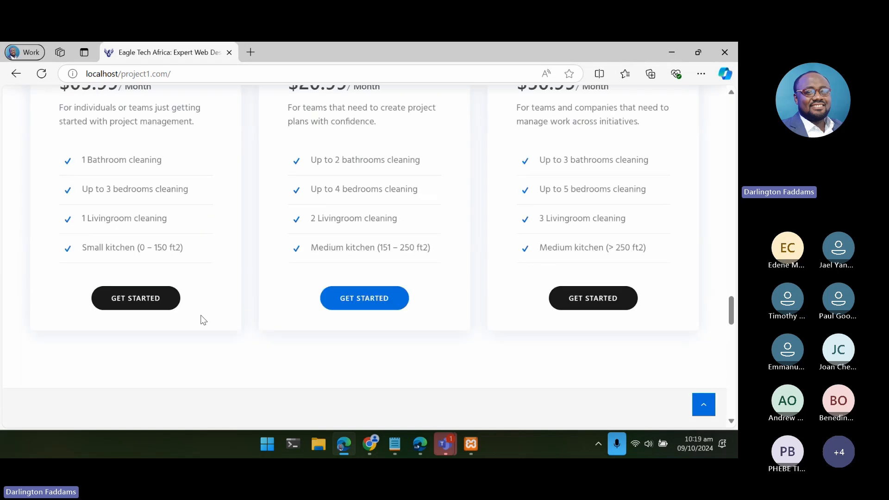
pyautogui.scroll(-5, 201, 319)
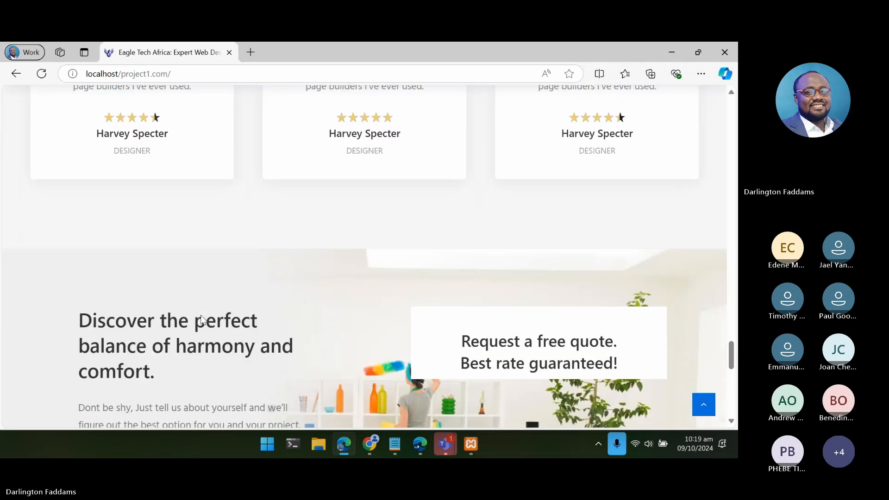
pyautogui.scroll(-5, 201, 319)
pyautogui.scroll(10, 201, 319)
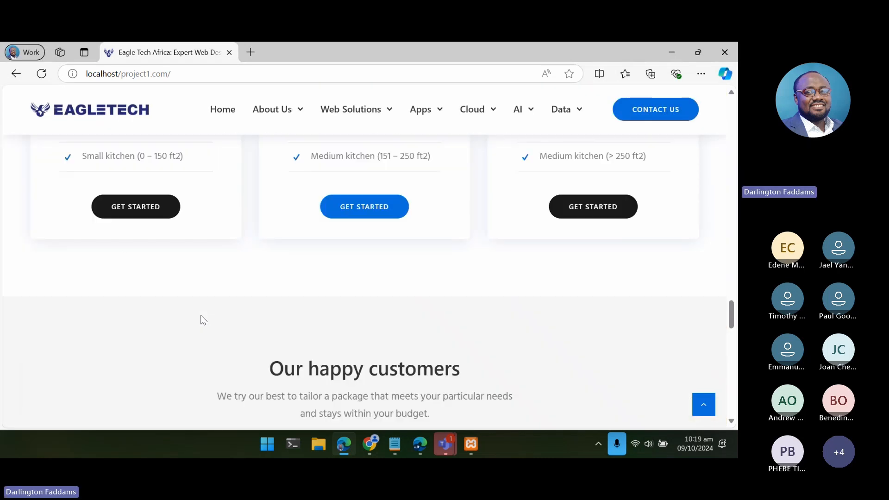
# - Examine the counters, the three pricing plans and the customer testimonials on the live home page for cleaning-specific content
pyautogui.scroll(5, 201, 319)
pyautogui.scroll(2, 177, 300)
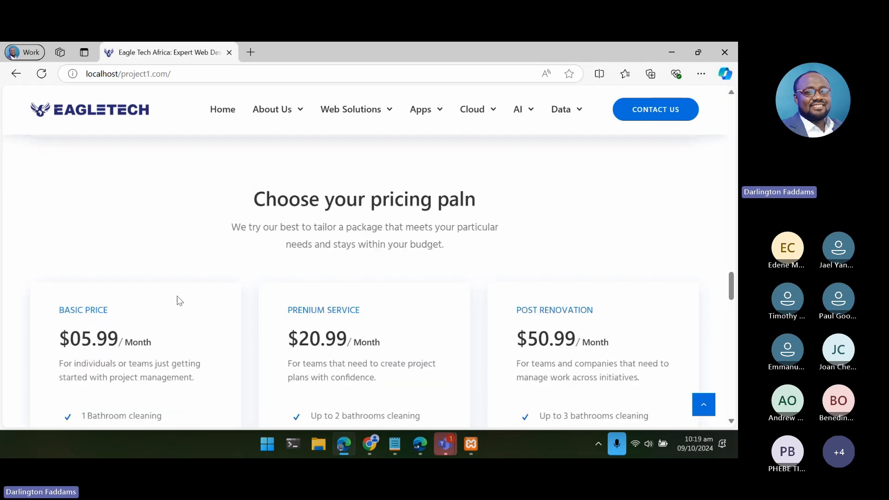
pyautogui.scroll(4, 276, 289)
pyautogui.scroll(-2, 276, 290)
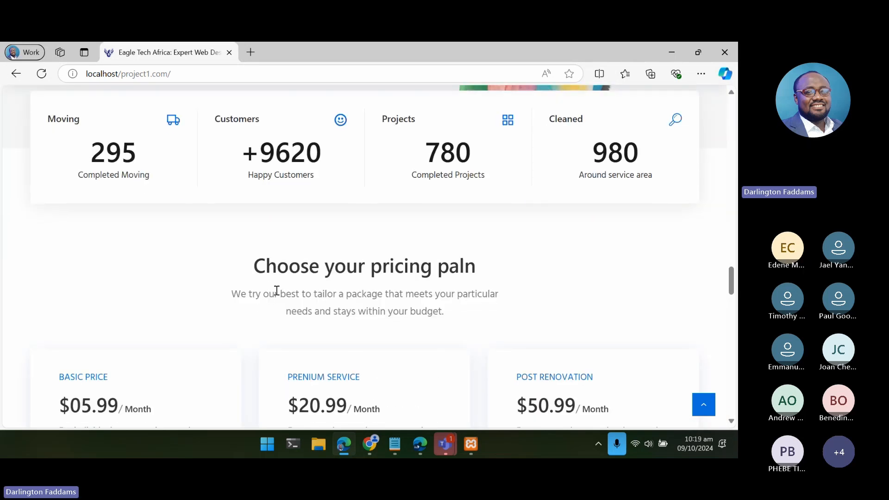
pyautogui.scroll(3, 276, 290)
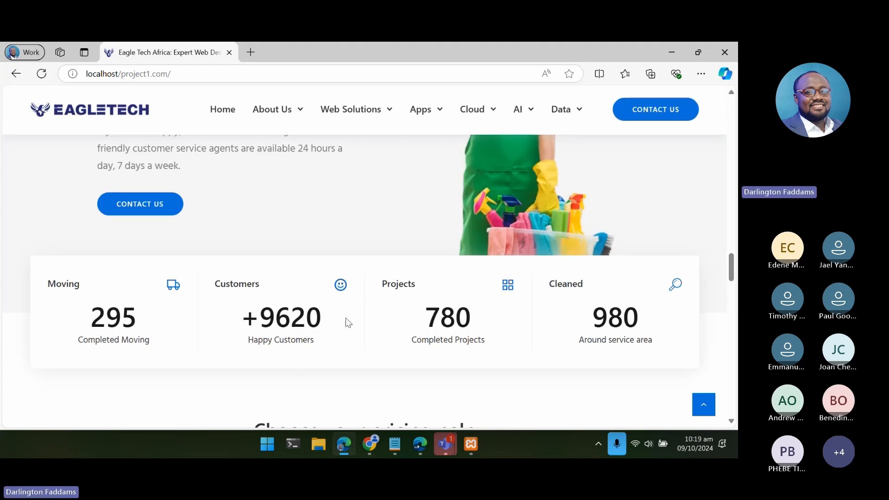
pyautogui.moveTo(635, 319); pyautogui.dragTo(136, 328)
pyautogui.click(137, 329)
pyautogui.scroll(2, 136, 328)
pyautogui.scroll(-9, 136, 328)
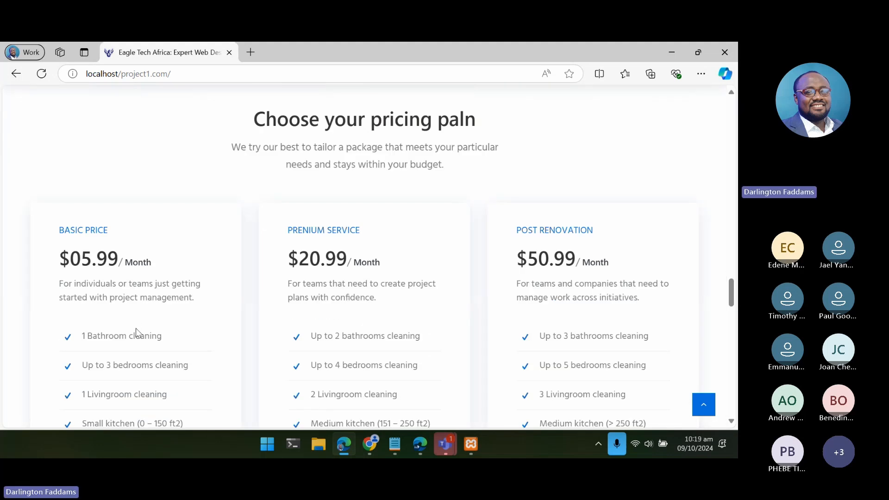
pyautogui.scroll(-12, 135, 330)
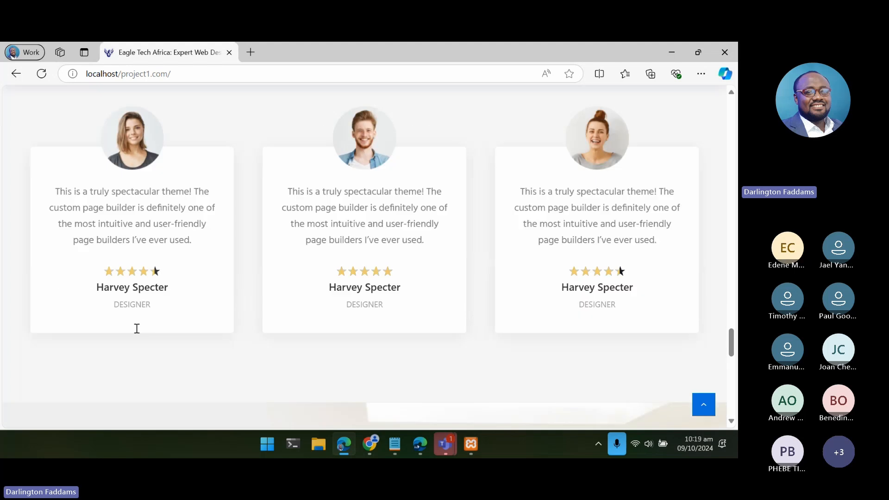
pyautogui.scroll(2, 136, 329)
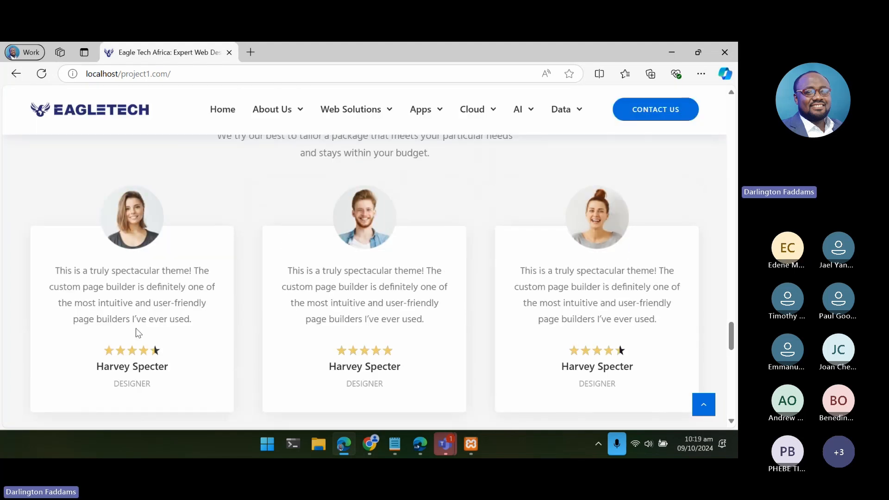
pyautogui.scroll(1, 138, 332)
pyautogui.scroll(10, 137, 328)
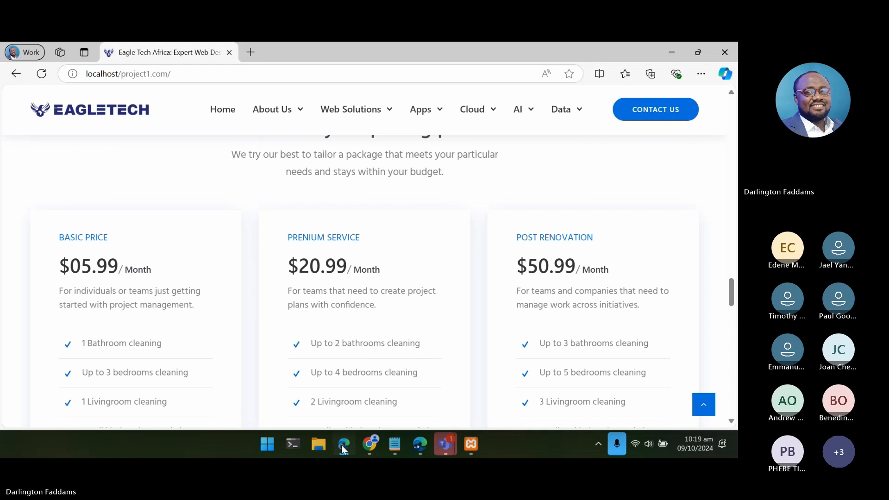
# - Switch to the Tatsu editor in Chrome and delete the row holding the "Choose your pricing paln" heading and its description
pyautogui.click(344, 446)
pyautogui.scroll(-8, 348, 343)
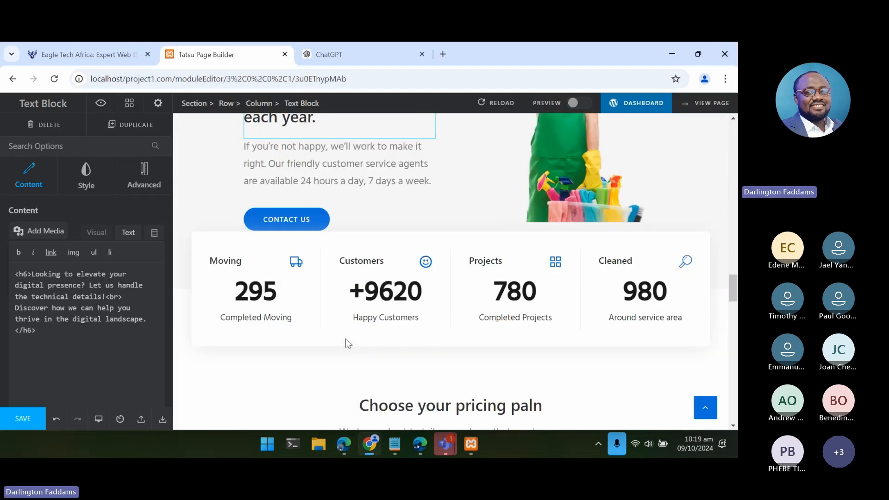
pyautogui.scroll(-5, 348, 343)
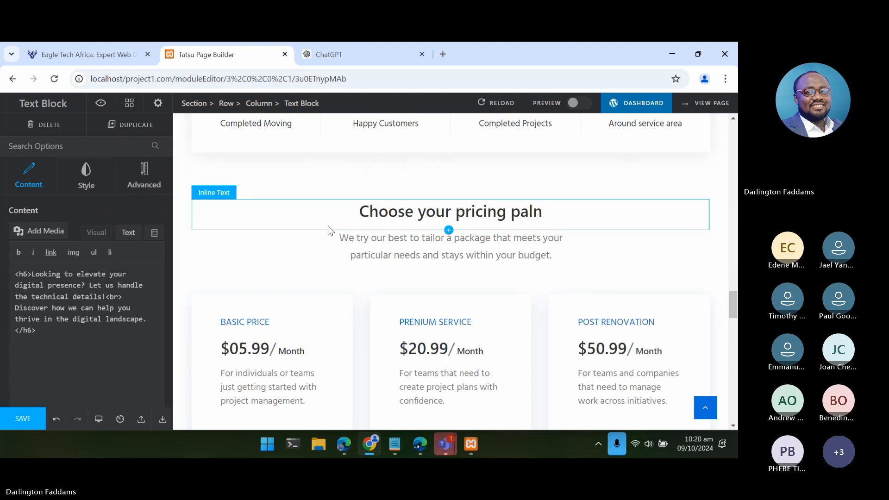
pyautogui.click(326, 195)
pyautogui.click(351, 213)
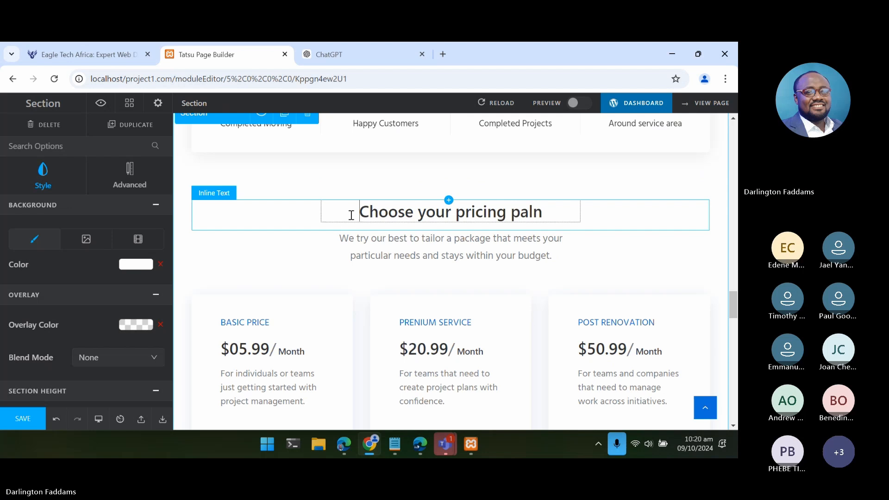
pyautogui.click(324, 278)
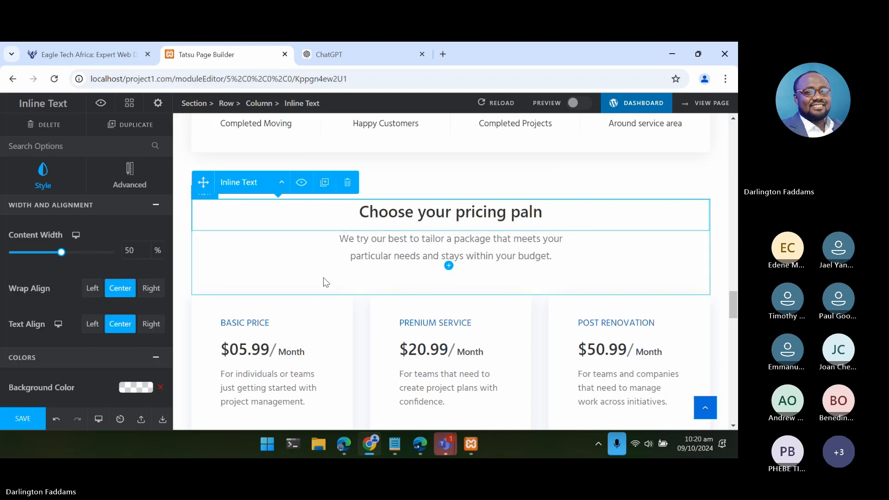
pyautogui.click(323, 278)
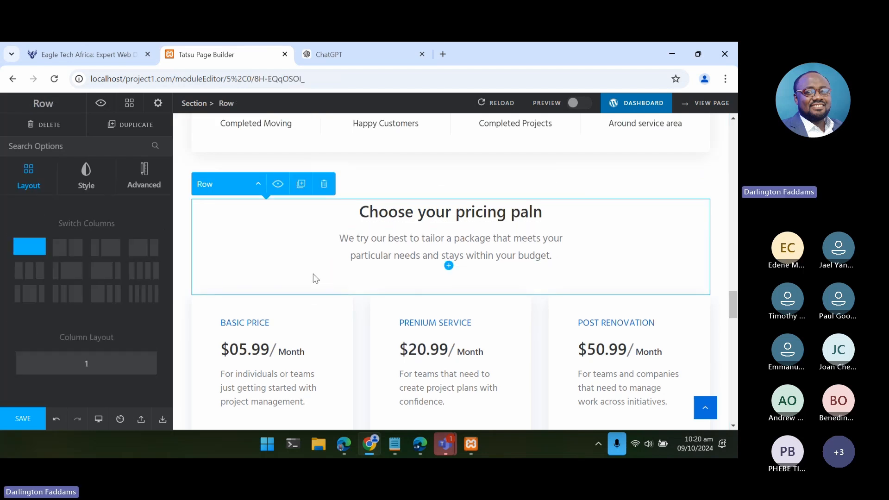
pyautogui.click(325, 185)
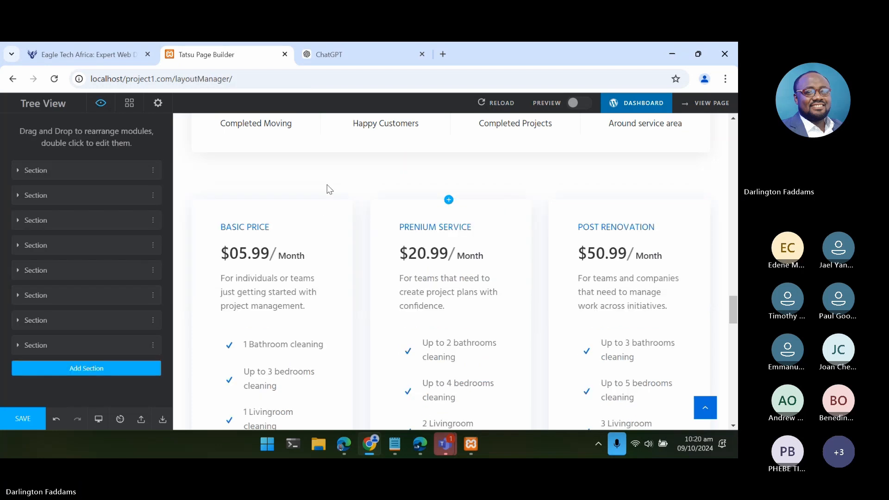
# - Delete the entire three-column row of pricing cards: Basic Price, Prenium Service and Post Renovation
pyautogui.click(342, 221)
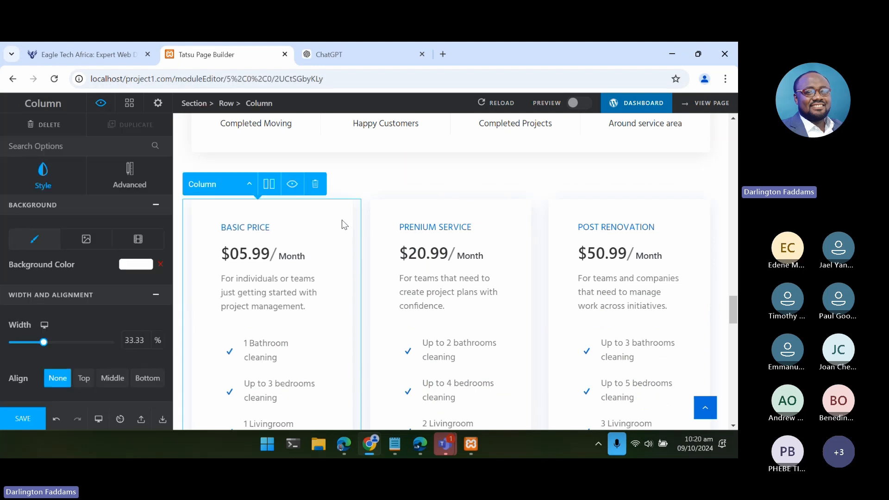
pyautogui.click(249, 184)
pyautogui.click(235, 165)
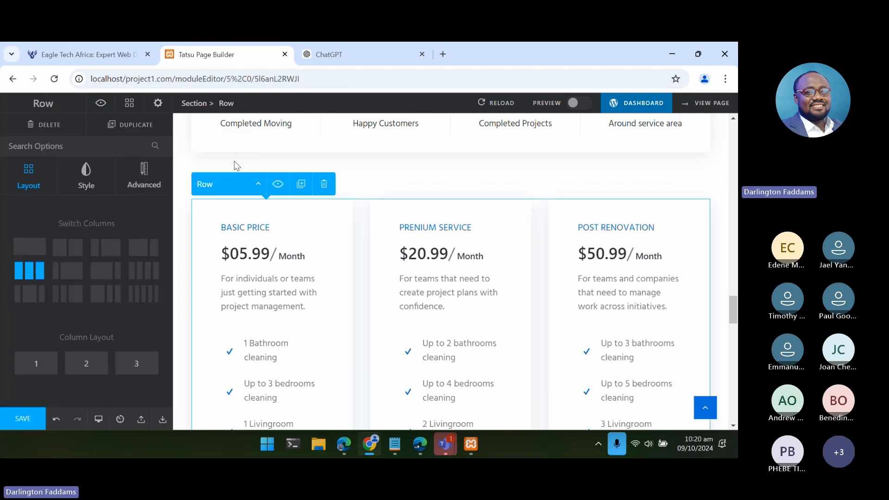
pyautogui.click(324, 185)
# - Delete the emptied pricing section between the counters and "Our happy customers", and check how the neighbouring sections meet
pyautogui.scroll(5, 325, 227)
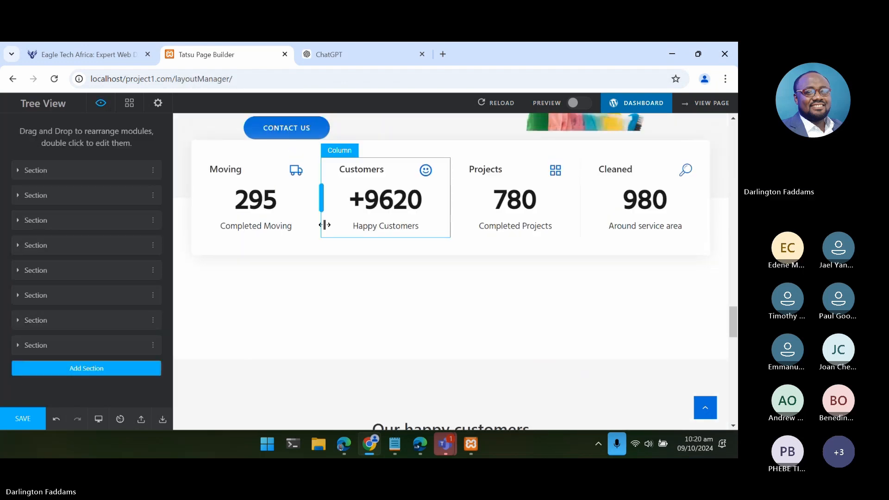
pyautogui.scroll(-4, 320, 259)
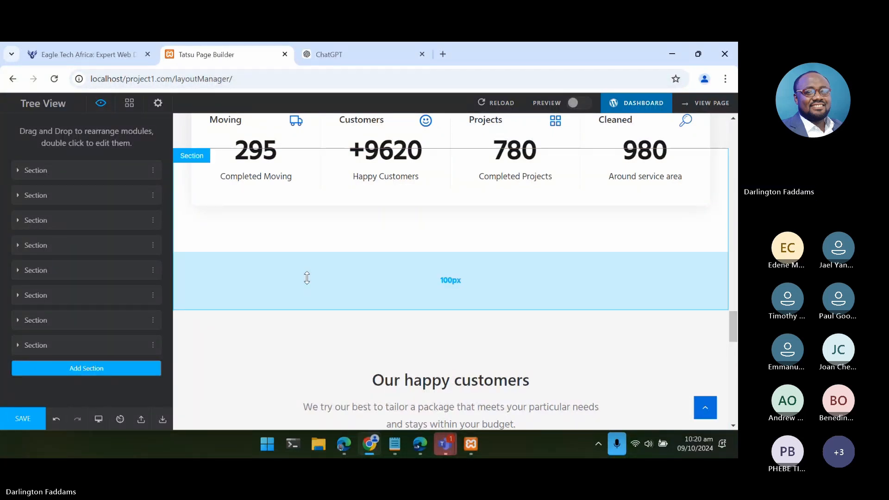
pyautogui.click(308, 280)
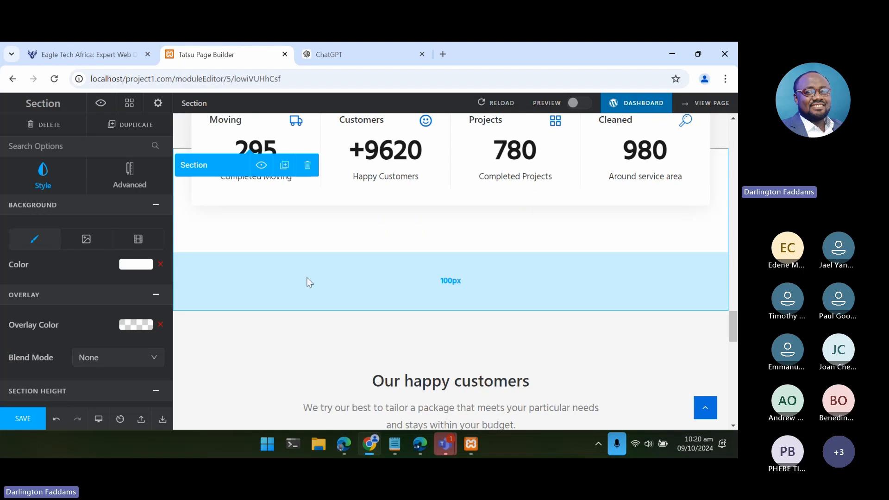
pyautogui.click(308, 172)
pyautogui.scroll(2, 380, 315)
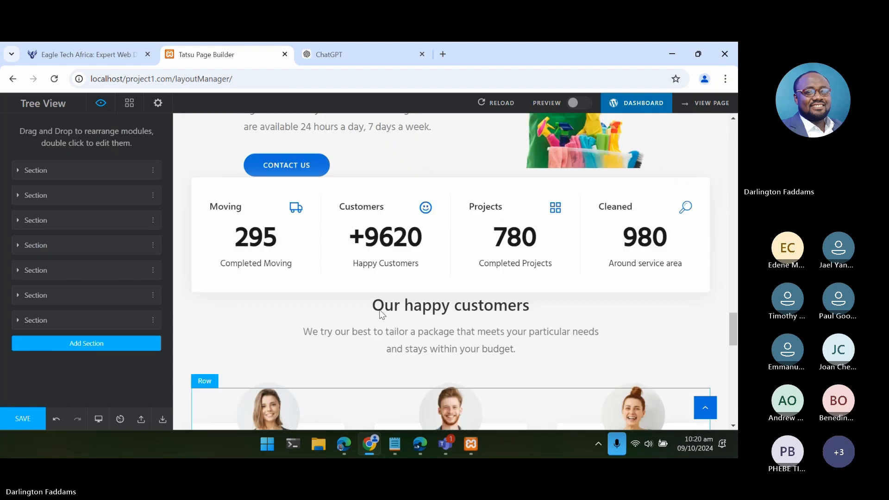
pyautogui.scroll(1, 380, 315)
pyautogui.scroll(-2, 381, 315)
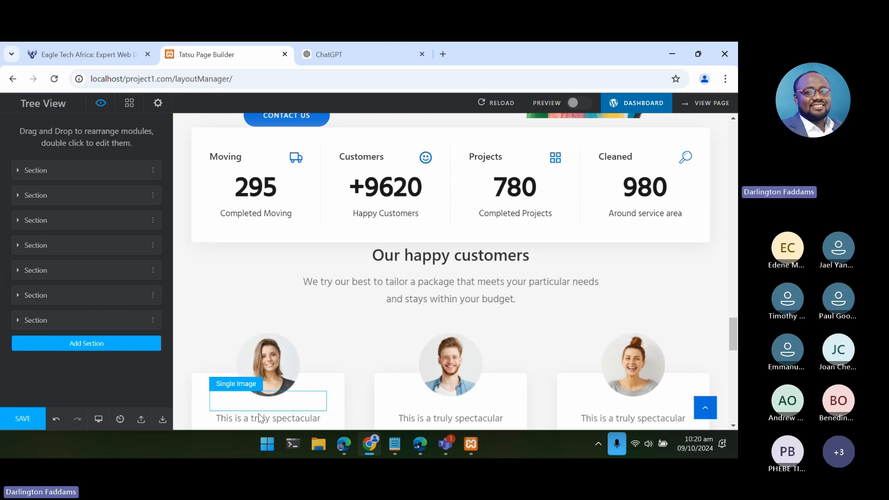
# - Save the home page without its pricing section in Tatsu, and reload the live page in Edge
pyautogui.click(352, 440)
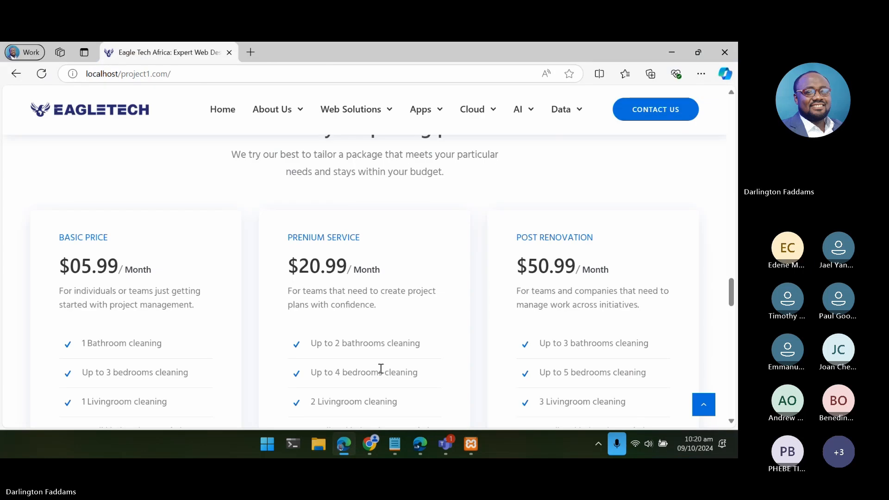
pyautogui.scroll(-6, 379, 368)
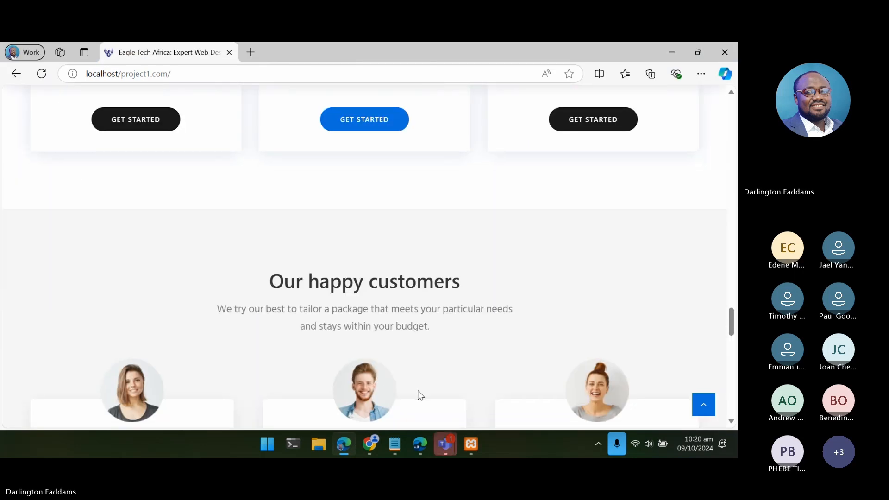
pyautogui.moveTo(426, 438)
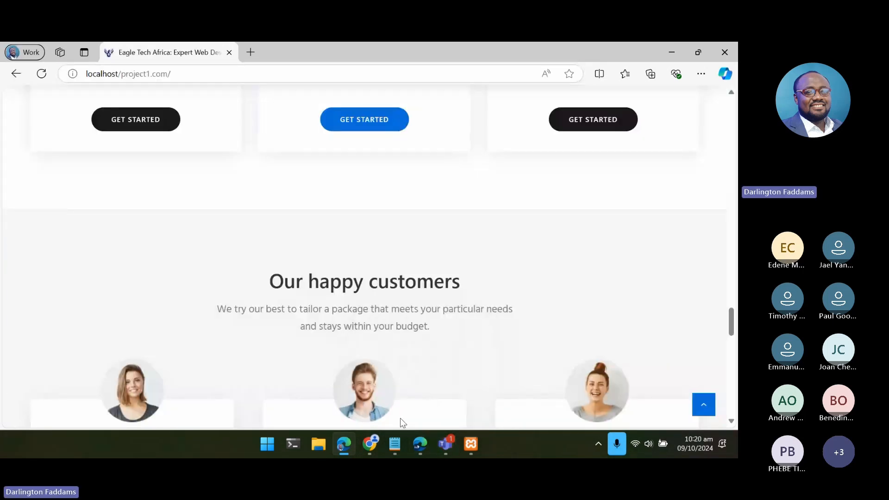
pyautogui.click(363, 447)
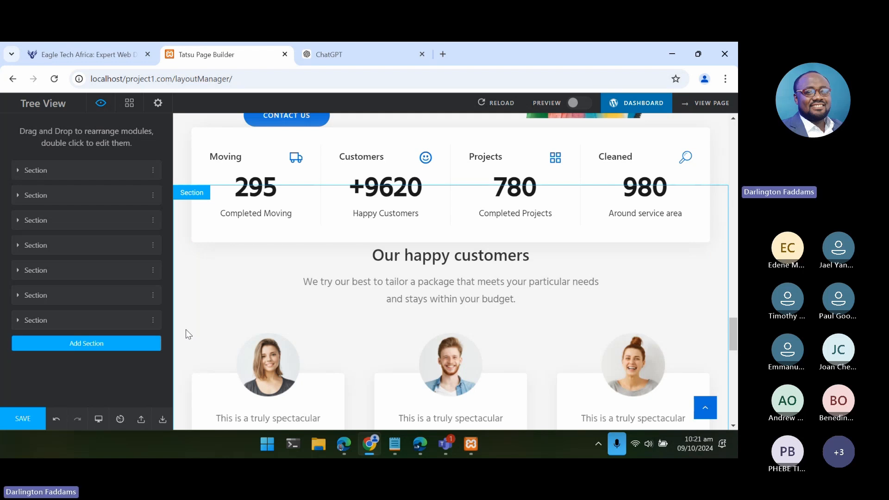
pyautogui.click(27, 419)
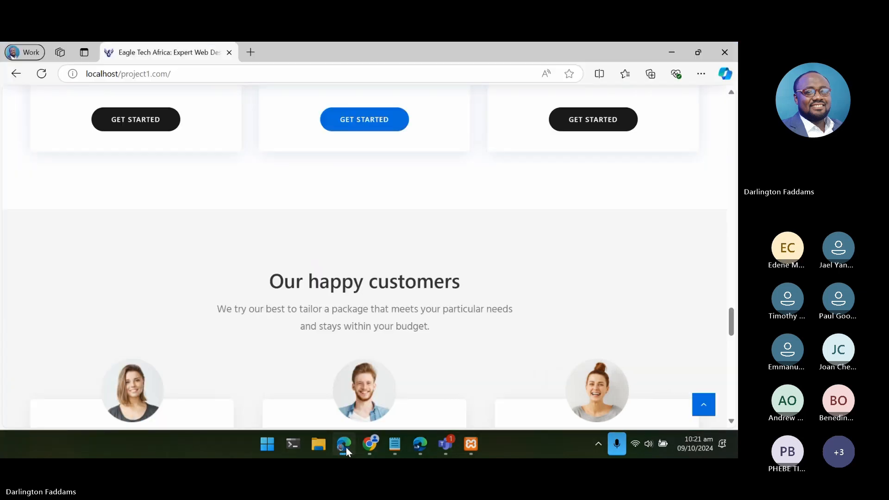
pyautogui.click(344, 444)
pyautogui.click(41, 74)
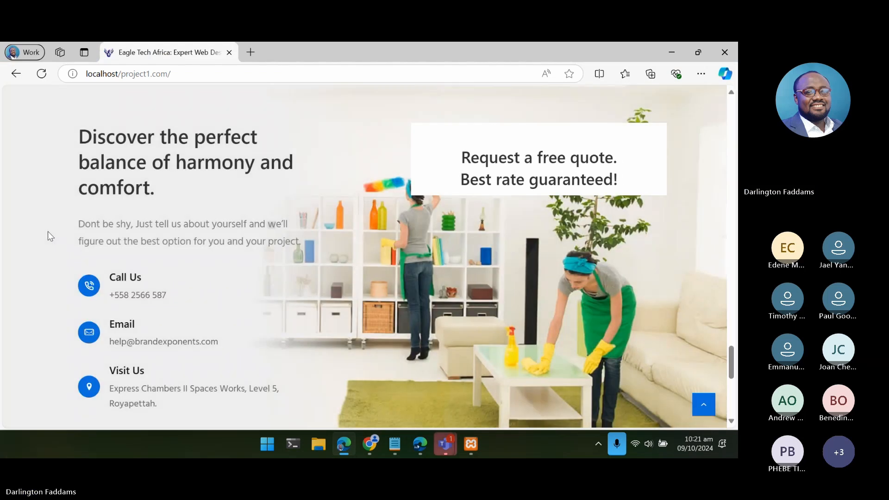
# - Examine the reloaded home page around the counters and testimonials, and look through the Web Solutions submenus
pyautogui.scroll(5, 48, 231)
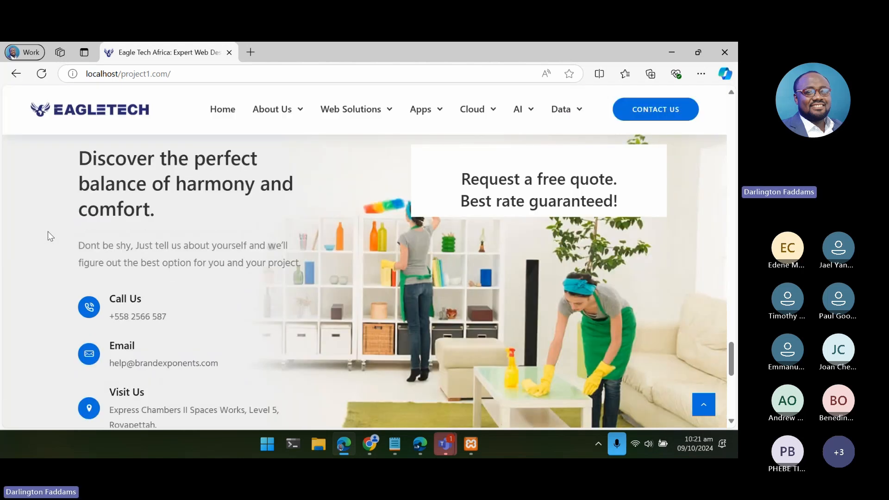
pyautogui.scroll(5, 48, 235)
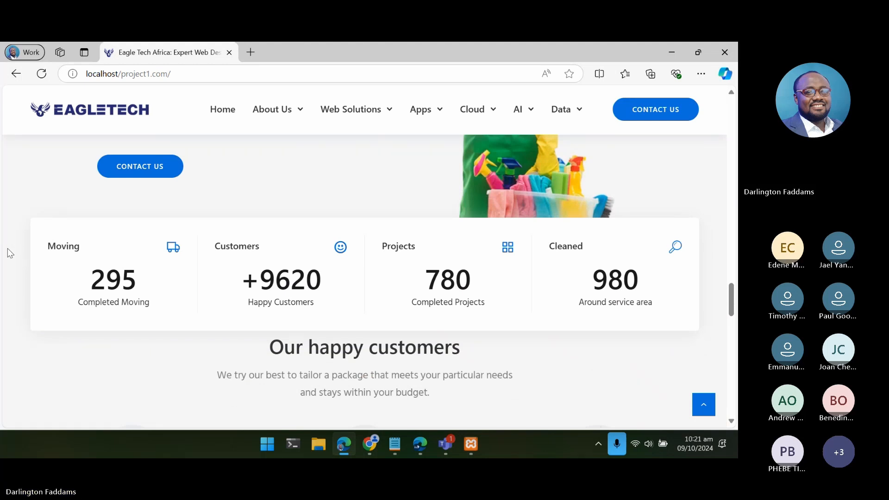
pyautogui.scroll(2, 7, 248)
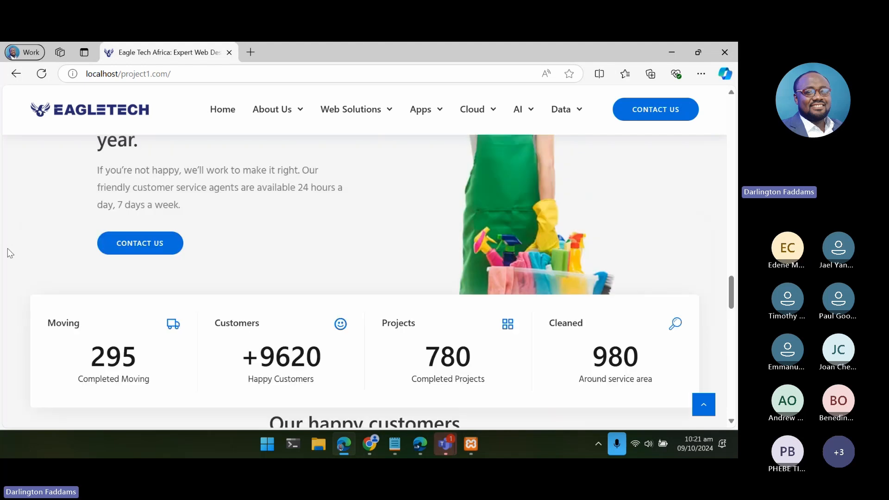
pyautogui.moveTo(329, 120)
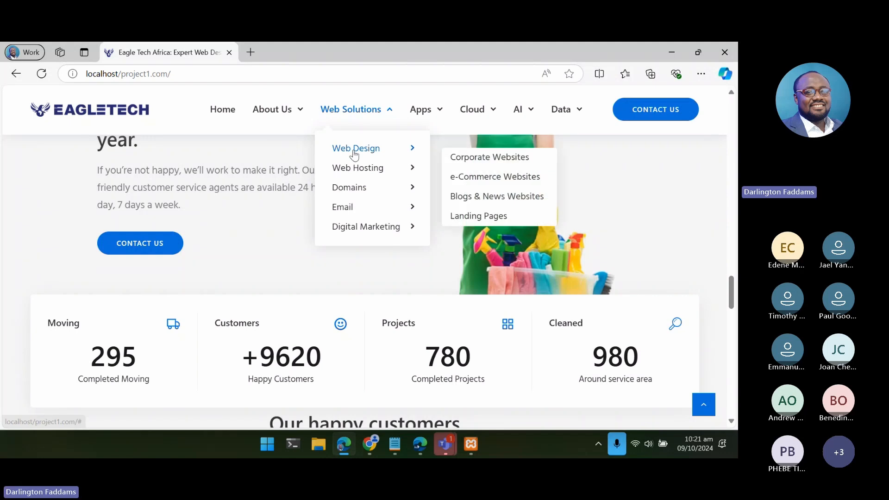
pyautogui.moveTo(354, 165)
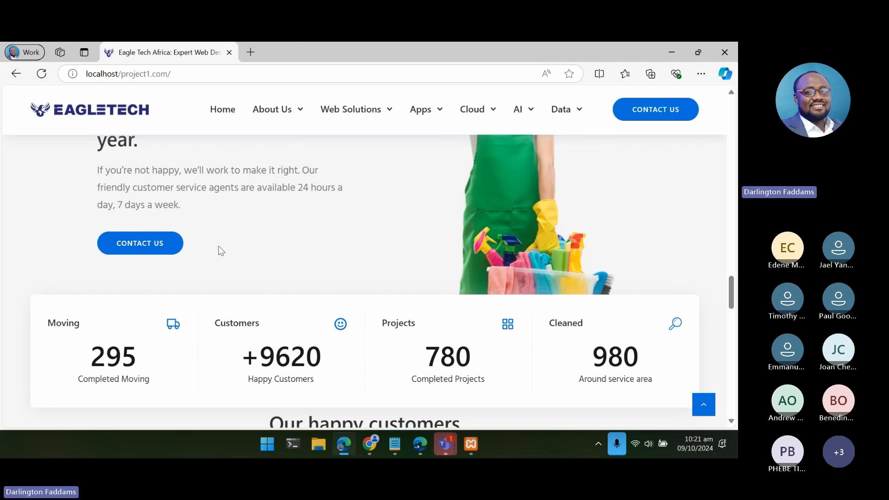
pyautogui.scroll(1, 221, 251)
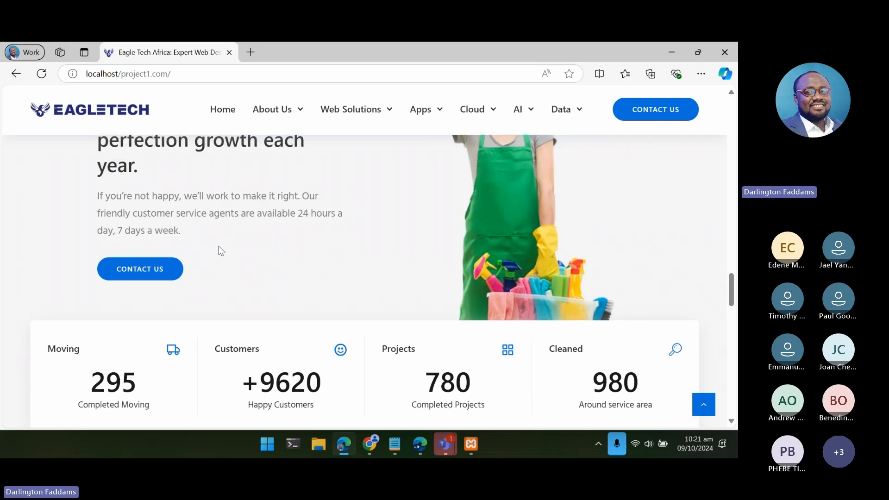
pyautogui.scroll(-1, 221, 251)
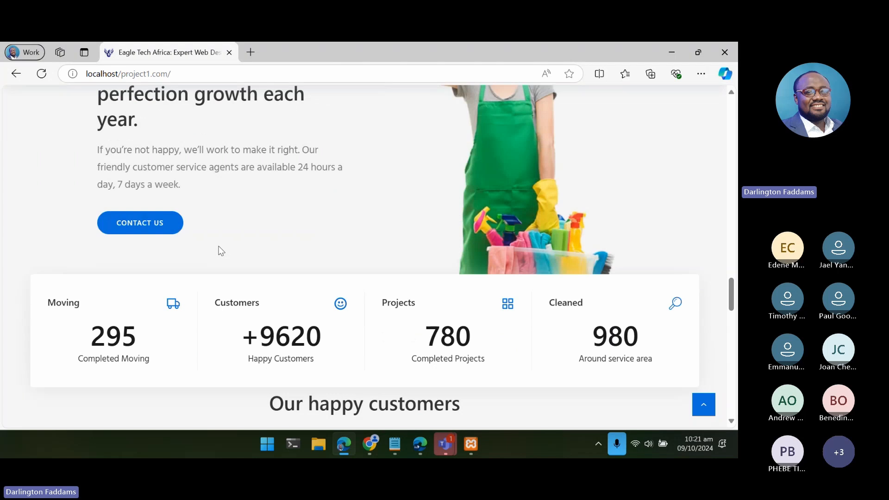
pyautogui.scroll(-3, 220, 251)
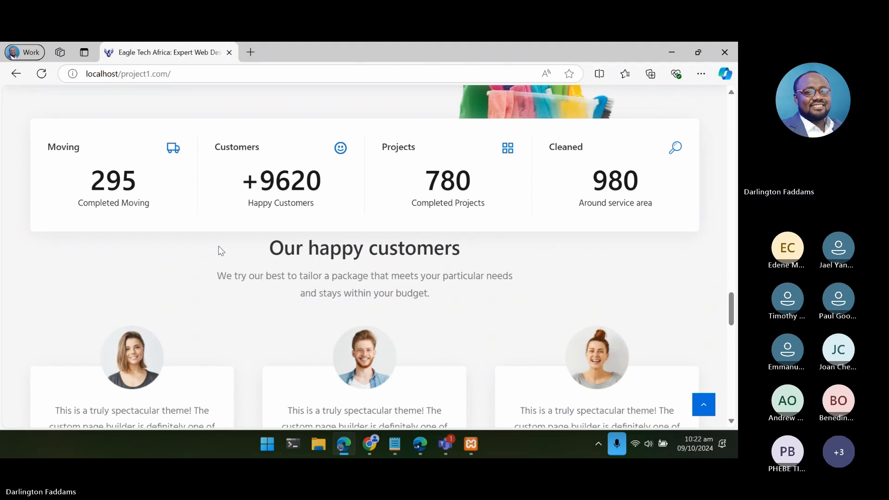
# - Look through the Web Solutions and Apps submenus on the live page, and recheck the counters and testimonials area
pyautogui.scroll(2, 221, 250)
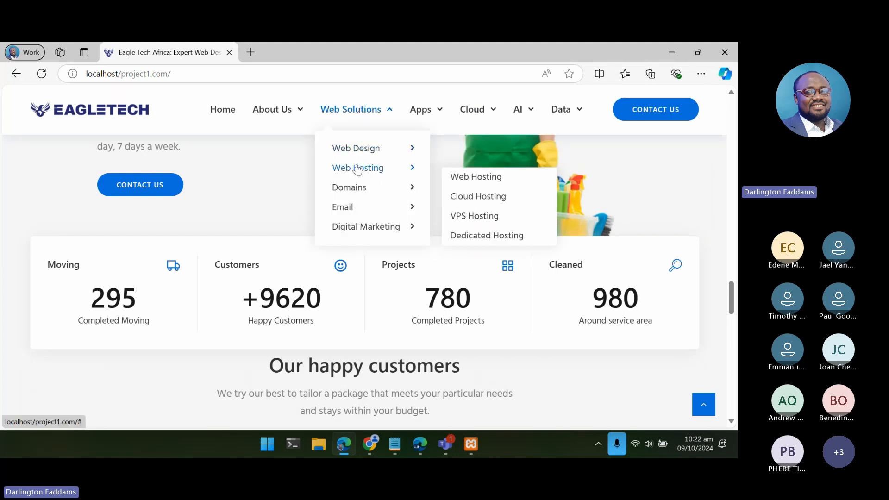
pyautogui.moveTo(341, 190)
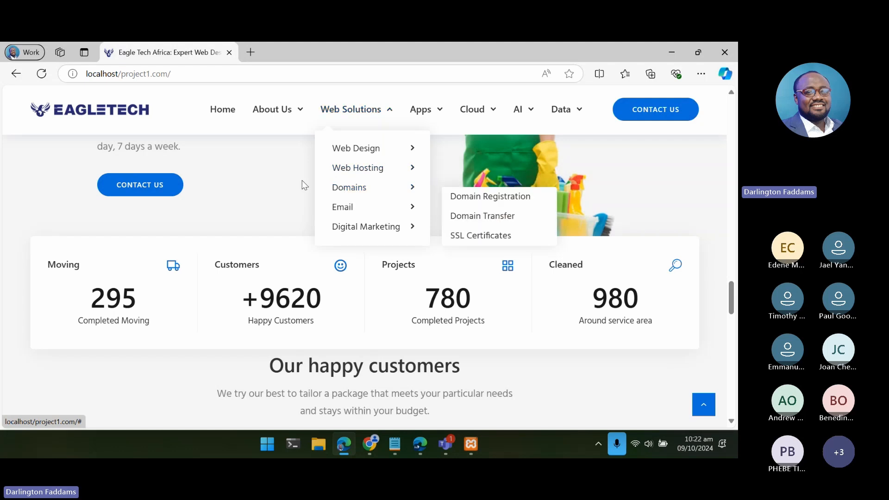
pyautogui.moveTo(421, 121)
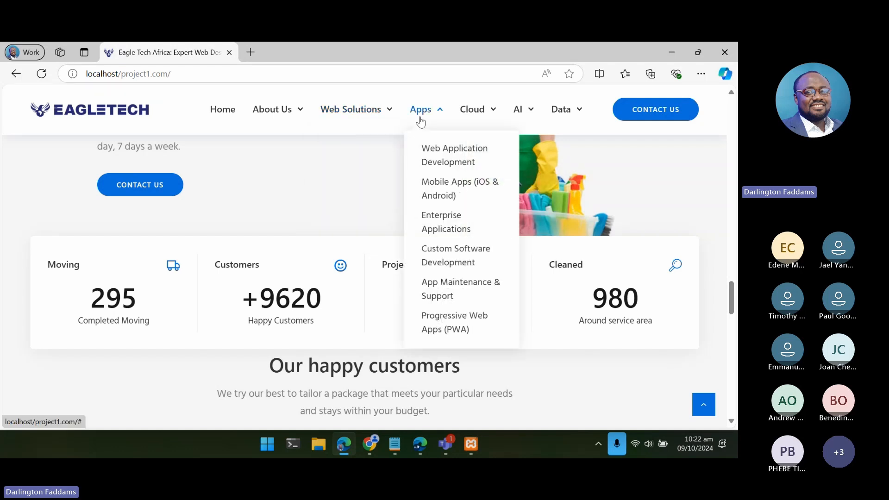
pyautogui.moveTo(372, 124)
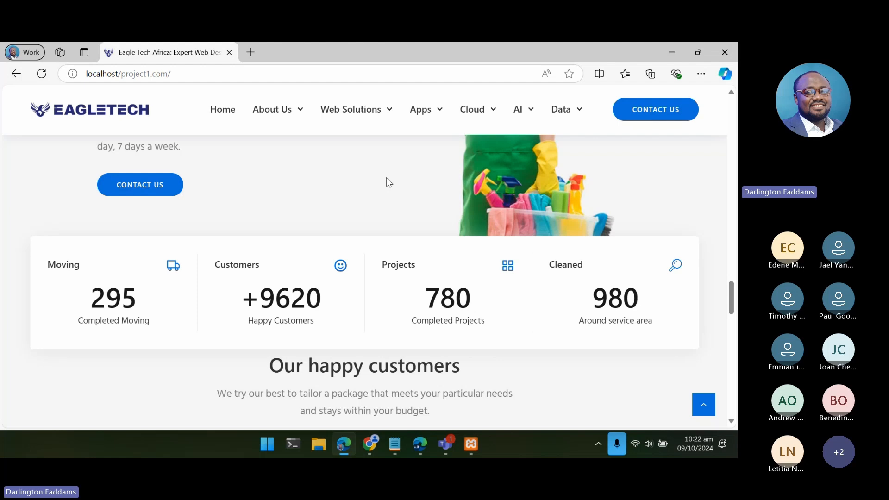
pyautogui.scroll(-2, 388, 182)
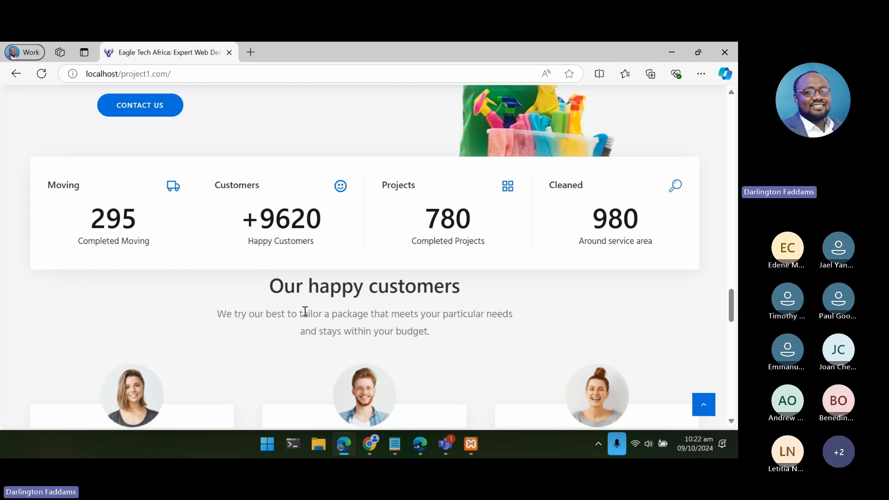
# - Switch to Tatsu in Chrome and open the spacing settings of the "Our happy customers" section
pyautogui.click(370, 446)
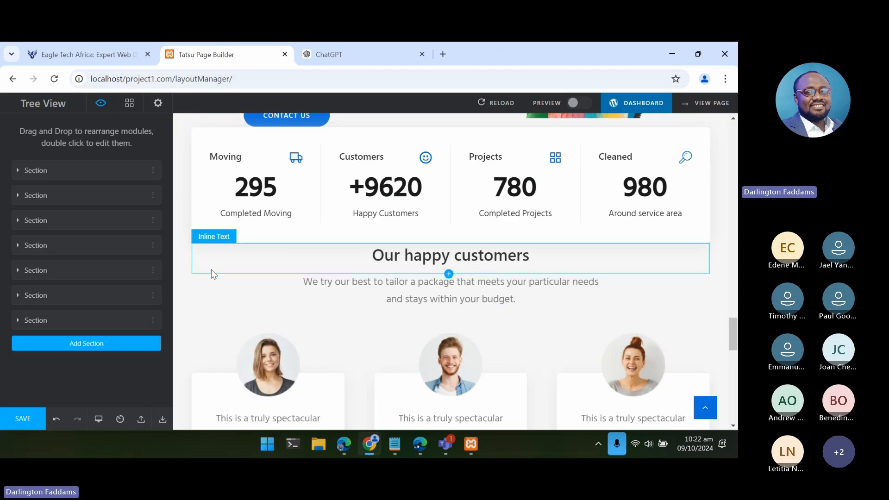
pyautogui.click(182, 267)
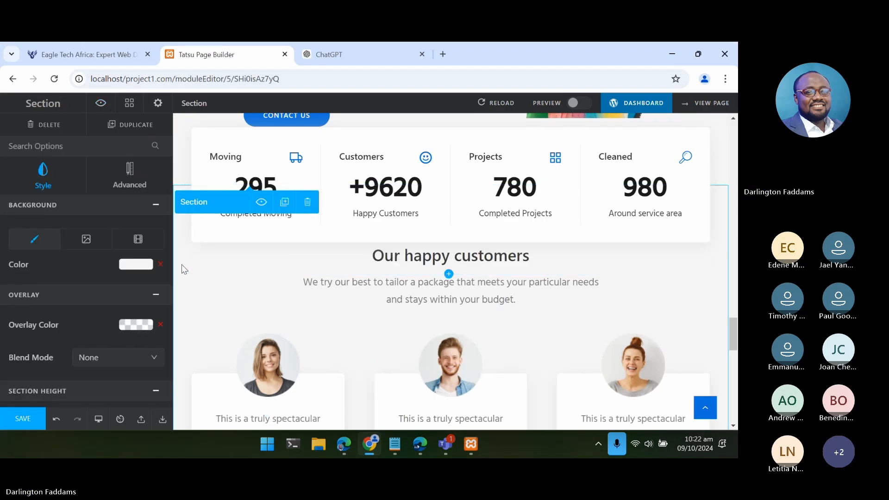
pyautogui.scroll(-2, 78, 266)
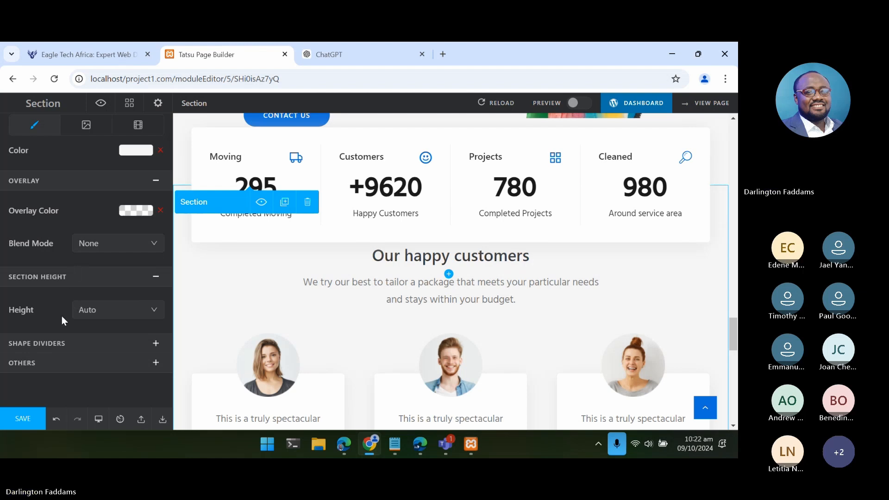
pyautogui.click(42, 360)
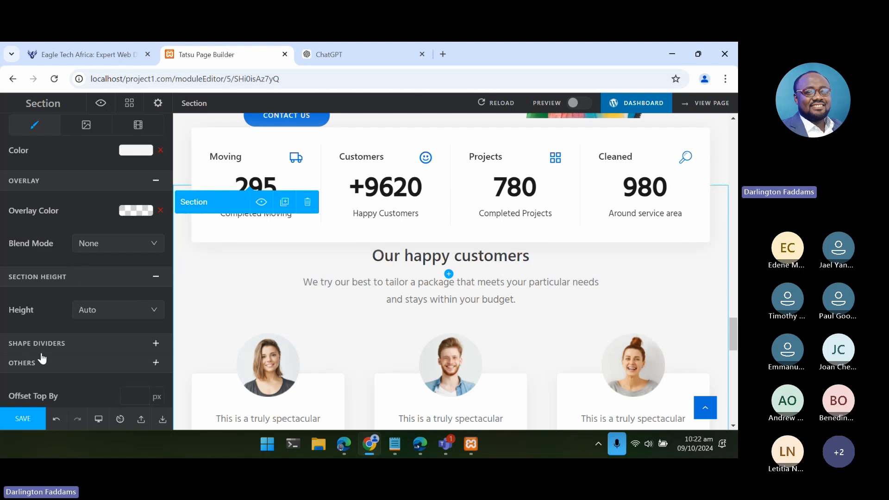
pyautogui.click(41, 350)
pyautogui.scroll(-2, 43, 340)
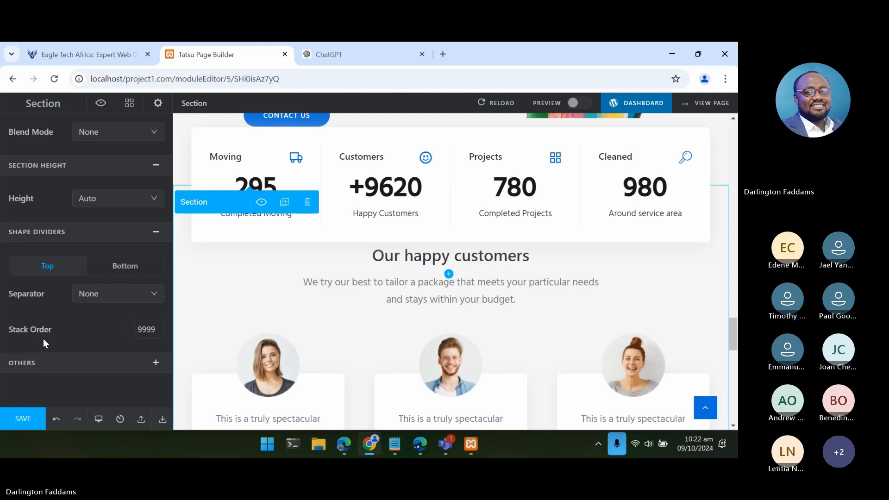
pyautogui.scroll(4, 43, 340)
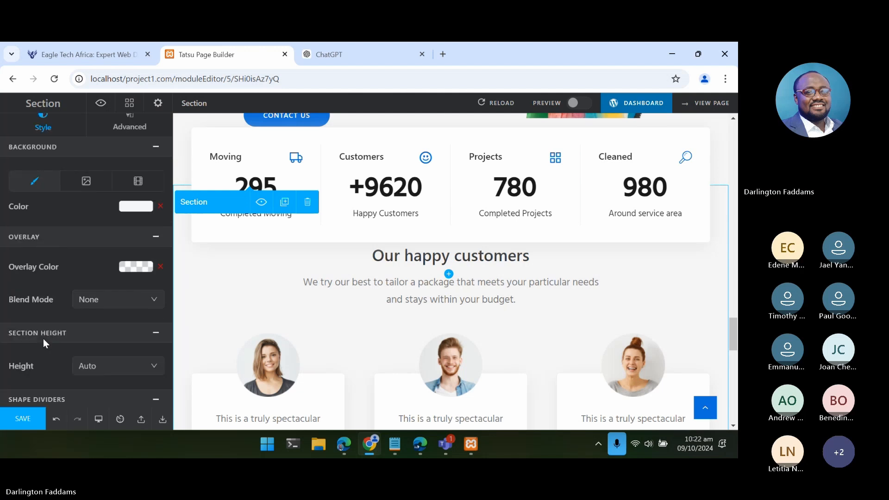
pyautogui.click(129, 136)
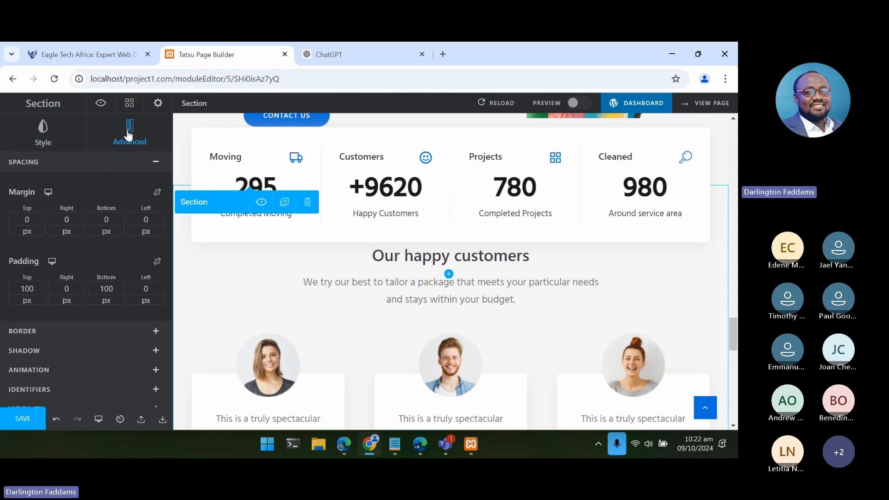
# - Raise the top margin of the "Our happy customers" section to 70 px
pyautogui.click(42, 216)
pyautogui.click(43, 217)
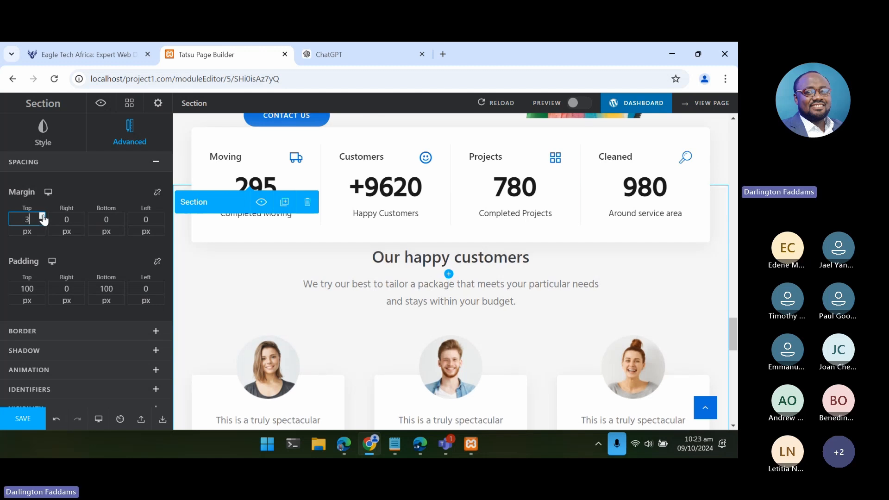
pyautogui.click(43, 217)
pyautogui.click(43, 217)
pyautogui.click(43, 217)
pyautogui.click(42, 216)
pyautogui.click(43, 217)
pyautogui.click(42, 217)
pyautogui.click(42, 217)
pyautogui.click(42, 217)
pyautogui.click(43, 217)
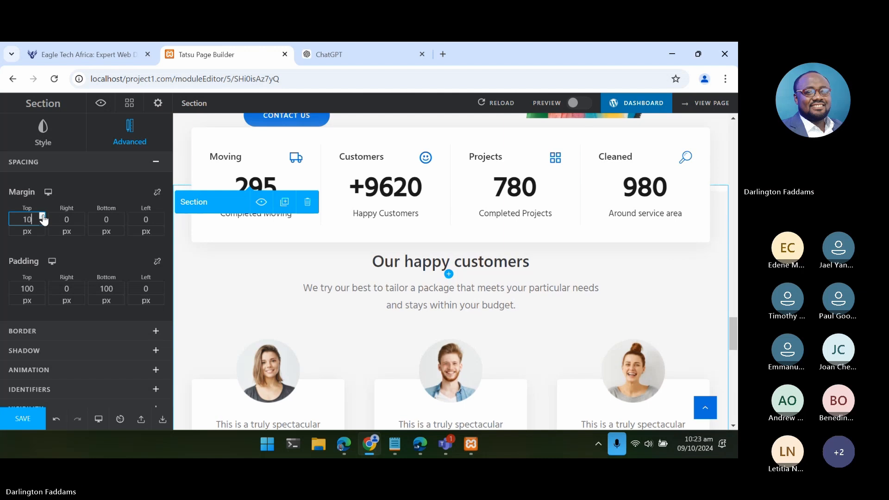
pyautogui.click(42, 217)
pyautogui.click(43, 217)
pyautogui.click(42, 216)
pyautogui.click(43, 217)
pyautogui.click(43, 217)
pyautogui.click(42, 217)
pyautogui.click(42, 216)
pyautogui.click(42, 216)
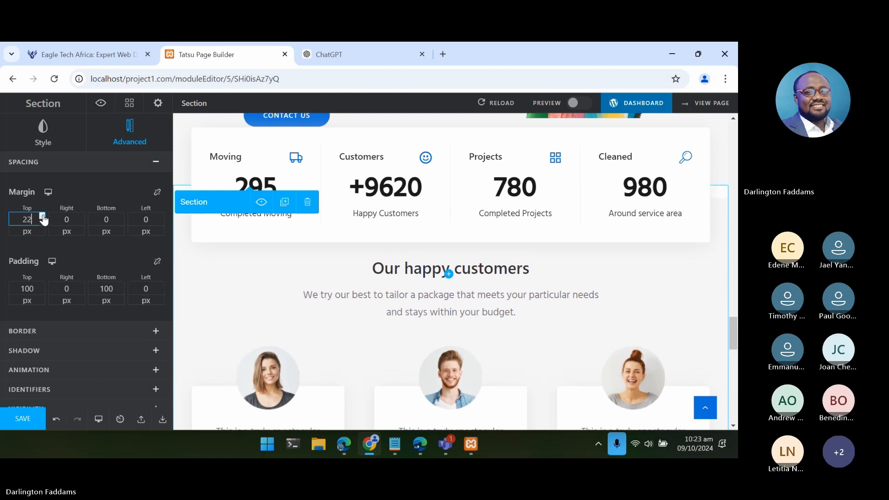
pyautogui.click(43, 217)
pyautogui.click(43, 217)
pyautogui.click(42, 217)
pyautogui.doubleClick(42, 216)
pyautogui.click(43, 217)
pyautogui.doubleClick(42, 217)
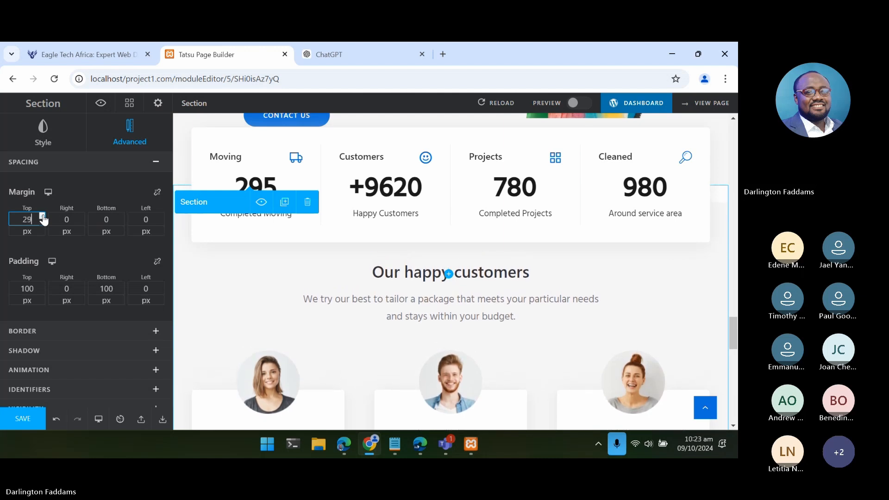
pyautogui.doubleClick(43, 217)
pyautogui.click(42, 216)
pyautogui.doubleClick(42, 217)
pyautogui.doubleClick(43, 216)
pyautogui.doubleClick(43, 217)
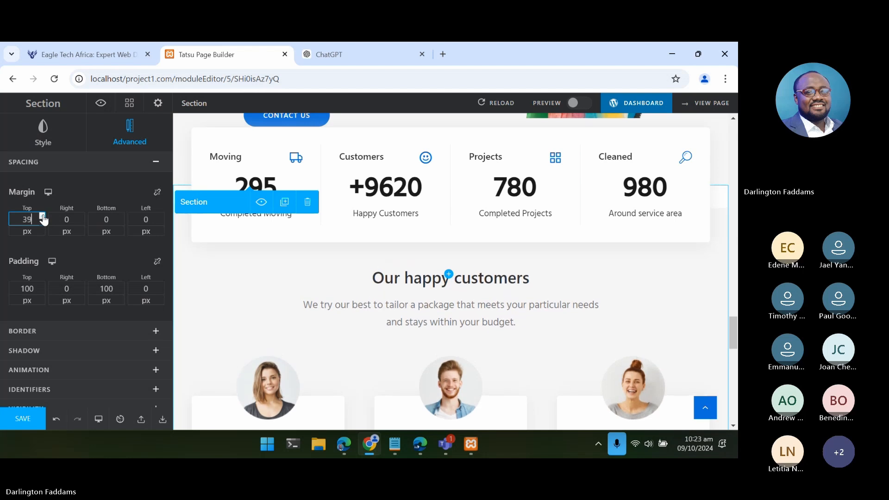
pyautogui.doubleClick(42, 217)
pyautogui.doubleClick(43, 217)
pyautogui.click(43, 217)
pyautogui.doubleClick(42, 217)
pyautogui.click(42, 216)
pyautogui.doubleClick(43, 217)
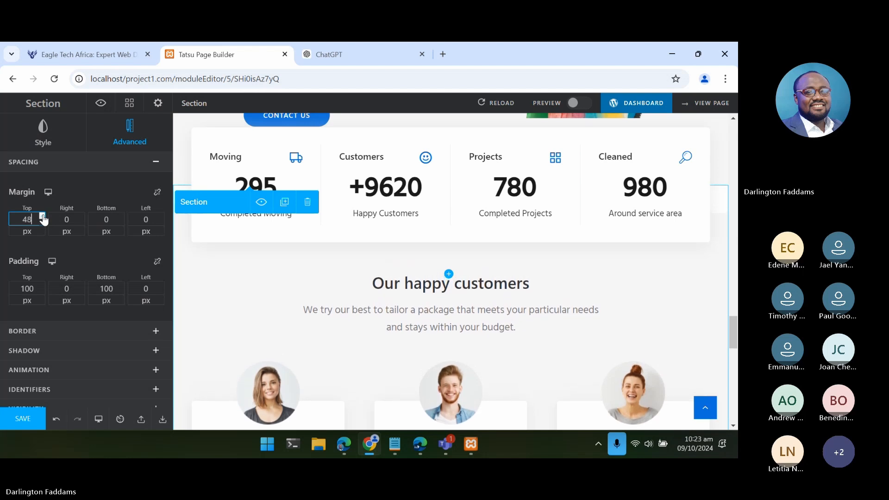
pyautogui.doubleClick(43, 217)
pyautogui.click(42, 217)
pyautogui.doubleClick(43, 217)
pyautogui.doubleClick(43, 216)
pyautogui.doubleClick(42, 217)
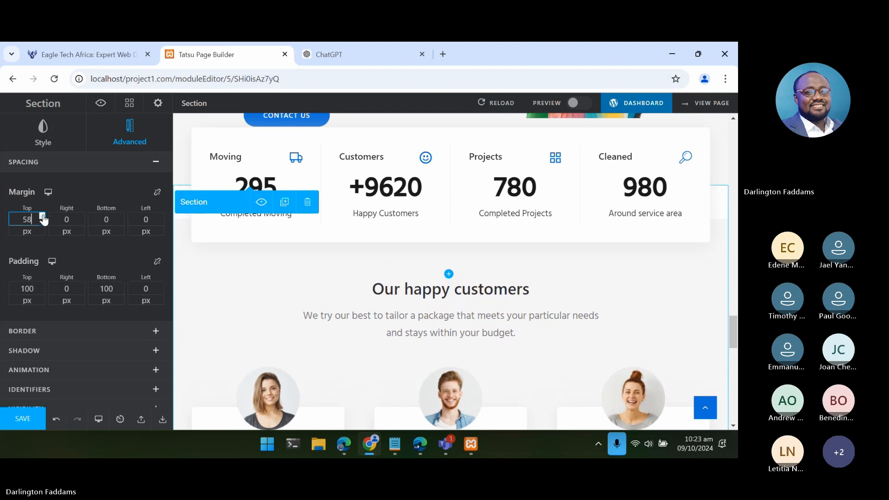
pyautogui.doubleClick(42, 217)
pyautogui.click(43, 216)
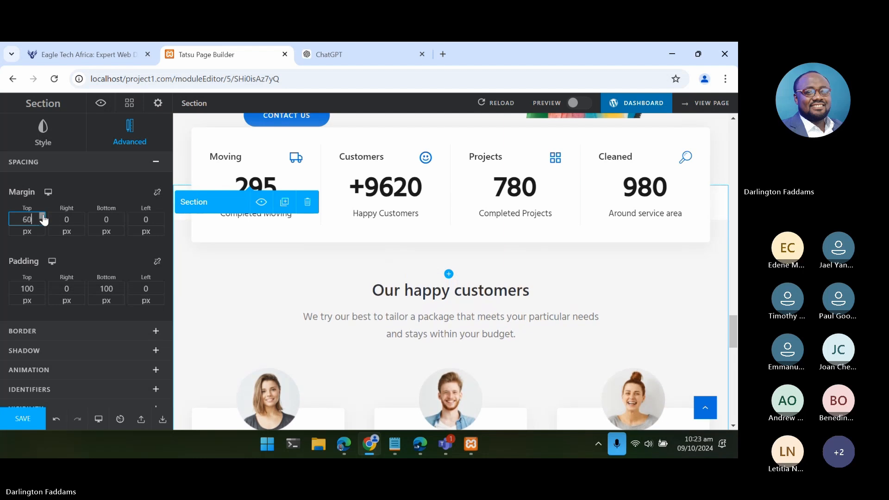
pyautogui.doubleClick(43, 217)
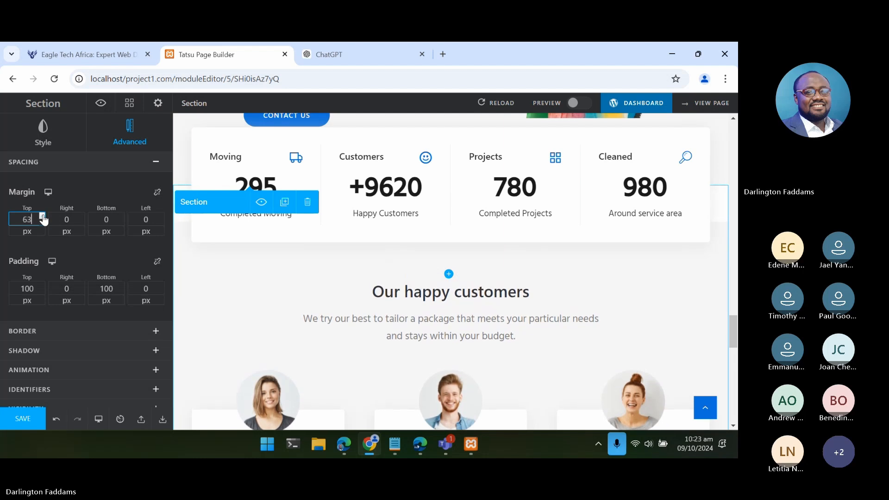
pyautogui.doubleClick(43, 217)
pyautogui.click(43, 216)
pyautogui.doubleClick(42, 217)
pyautogui.doubleClick(43, 217)
pyautogui.click(42, 217)
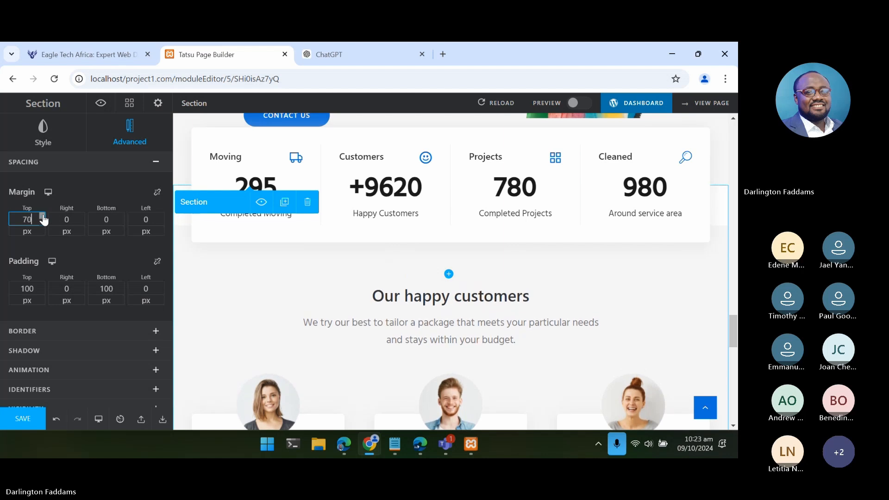
# - Save the page with the new section margin, reload the live page in Edge, and check the gap below the counters
pyautogui.click(17, 419)
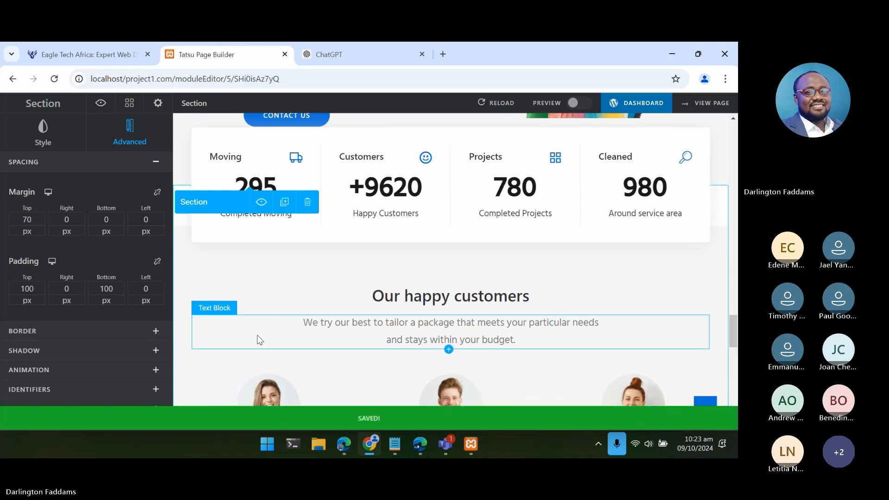
pyautogui.click(82, 44)
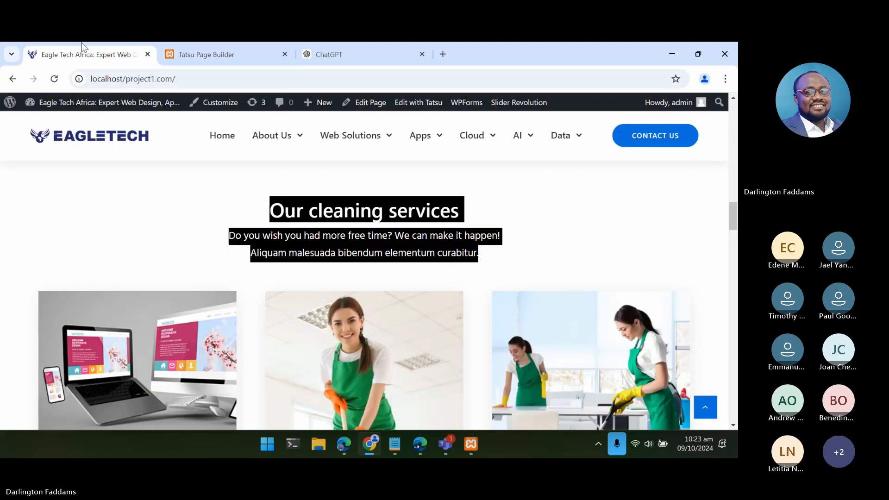
pyautogui.click(343, 443)
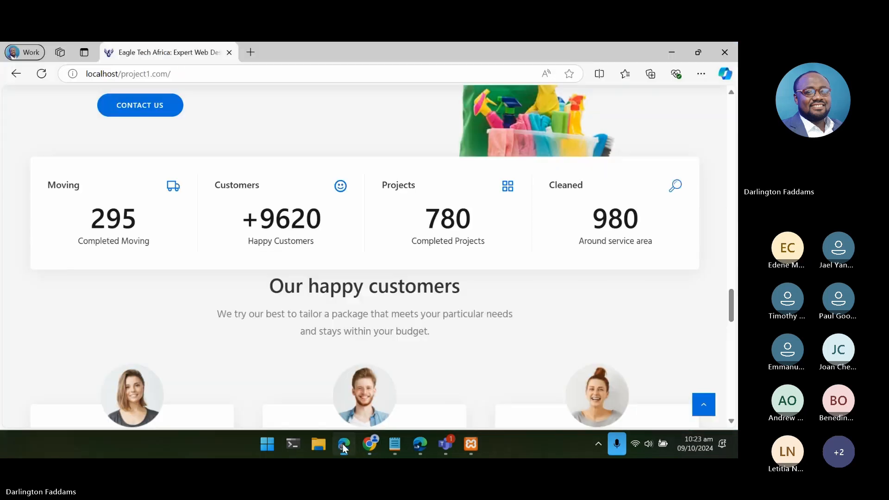
pyautogui.click(44, 79)
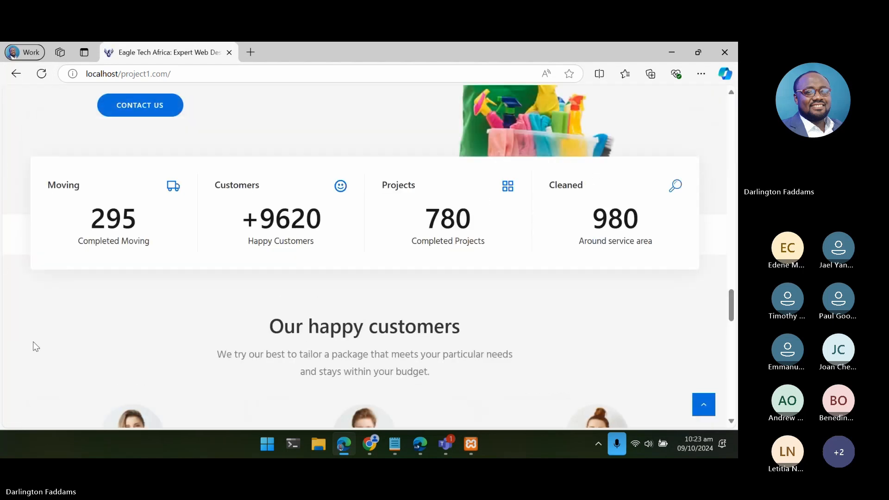
pyautogui.scroll(-3, 36, 347)
pyautogui.scroll(3, 36, 346)
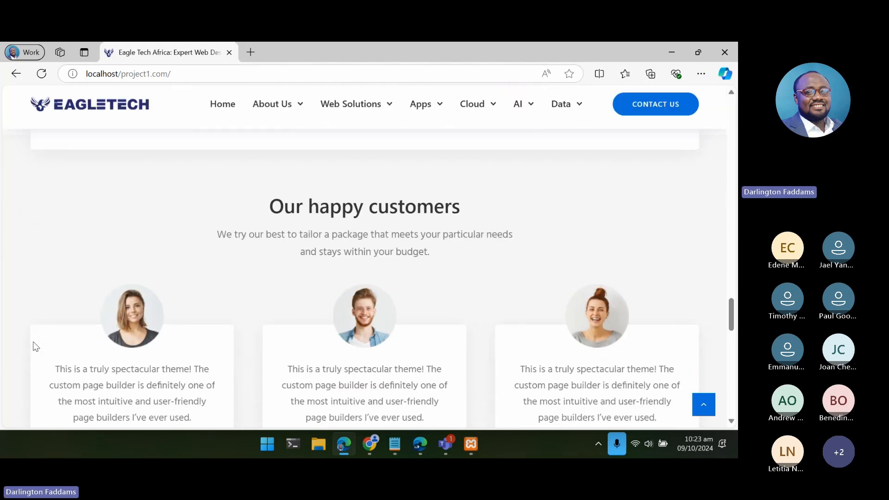
pyautogui.scroll(1, 36, 346)
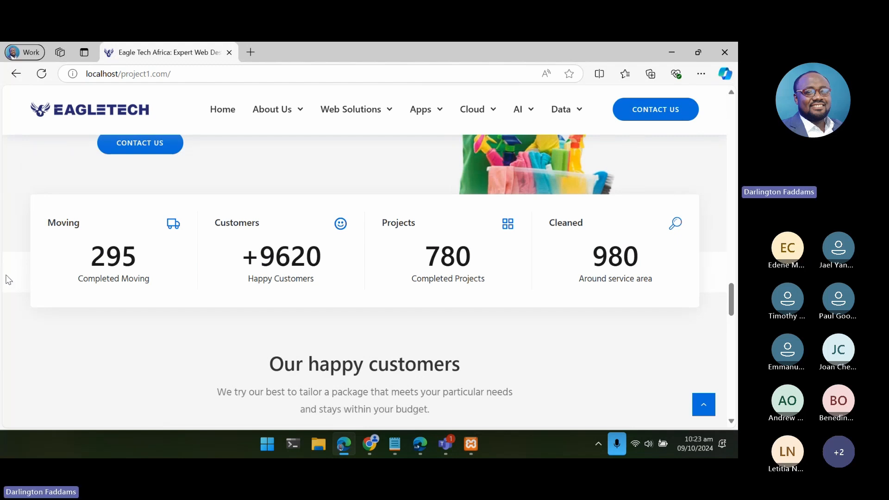
# - Return to the Tatsu editor and reset the "Our happy customers" section's top margin to 0 px
pyautogui.hotkey('alt', 'Tab')
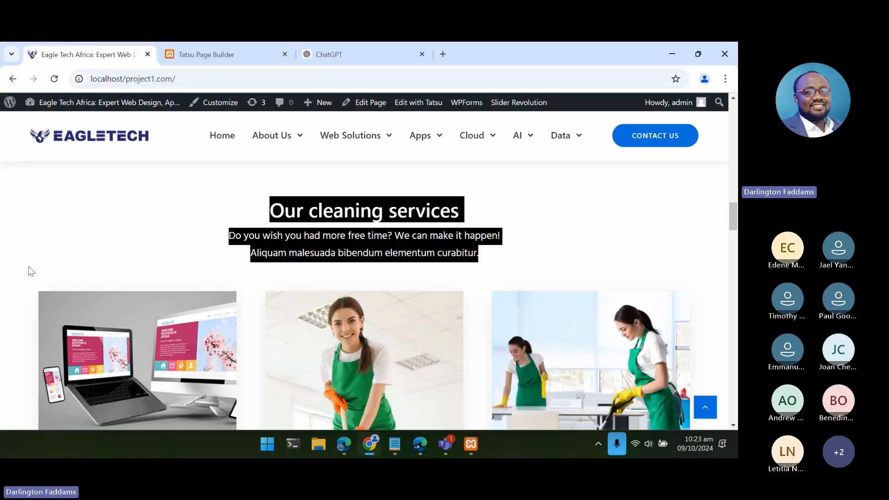
pyautogui.click(184, 59)
pyautogui.doubleClick(38, 217)
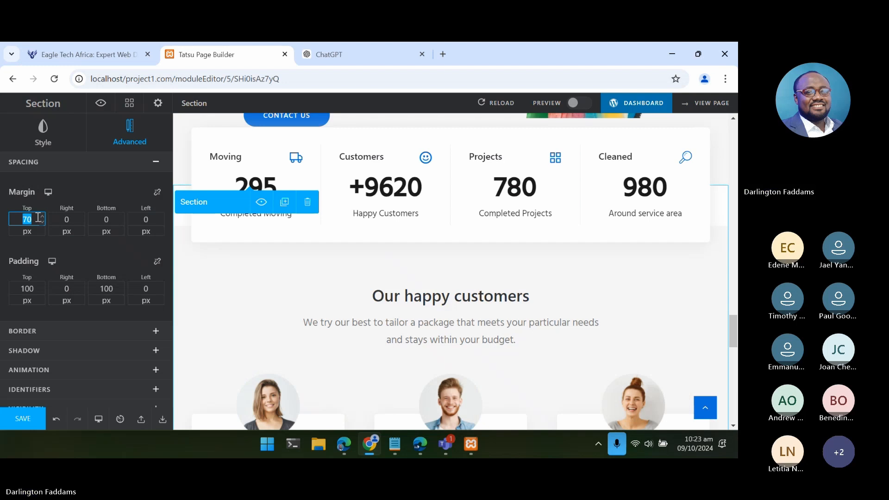
pyautogui.write('0')
pyautogui.click(74, 219)
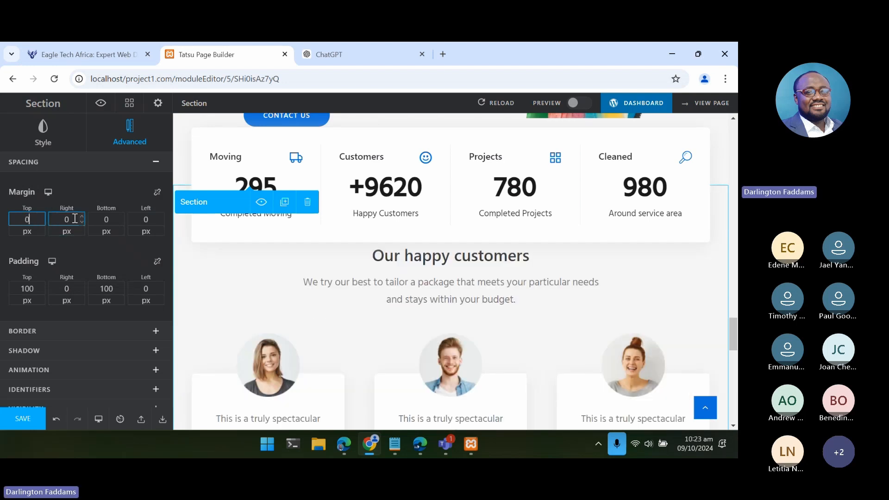
# - Raise the top padding of the "Our happy customers" section to 170 px
pyautogui.click(42, 287)
pyautogui.click(42, 286)
pyautogui.click(41, 287)
pyautogui.click(42, 286)
pyautogui.click(41, 286)
pyautogui.click(41, 286)
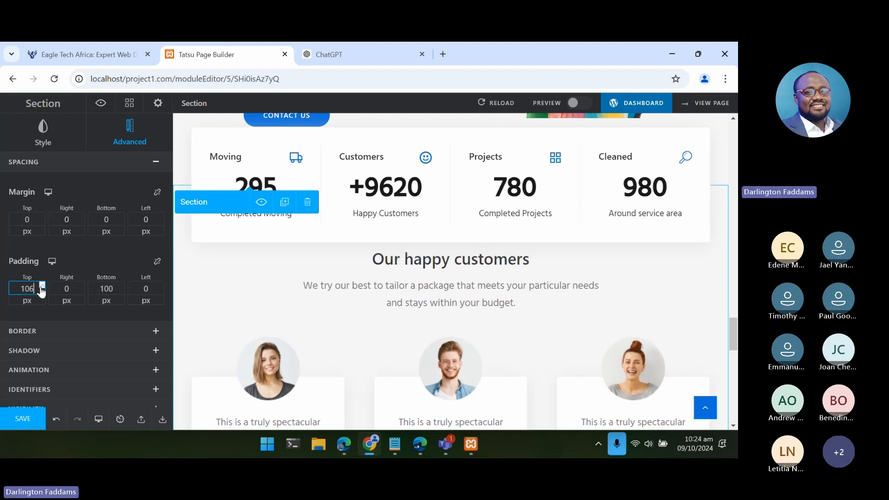
pyautogui.click(42, 287)
pyautogui.doubleClick(42, 286)
pyautogui.click(41, 286)
pyautogui.doubleClick(42, 286)
pyautogui.doubleClick(41, 287)
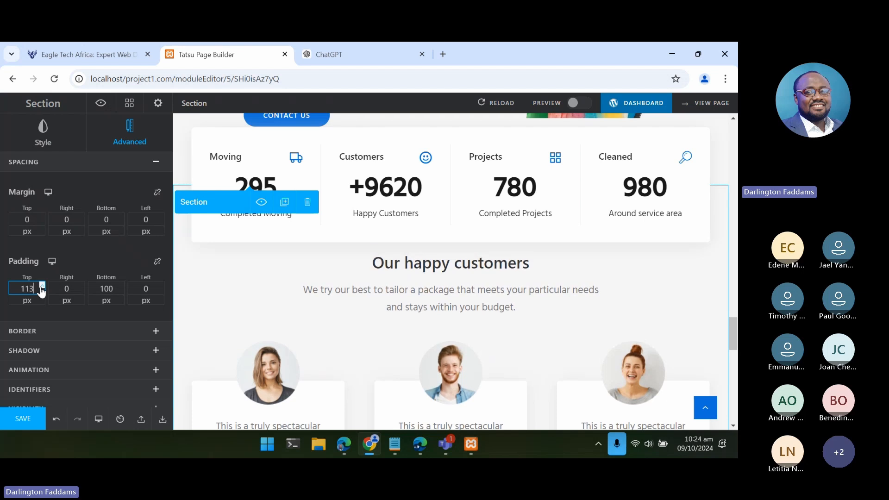
pyautogui.doubleClick(42, 286)
pyautogui.doubleClick(41, 287)
pyautogui.doubleClick(42, 287)
pyautogui.doubleClick(41, 287)
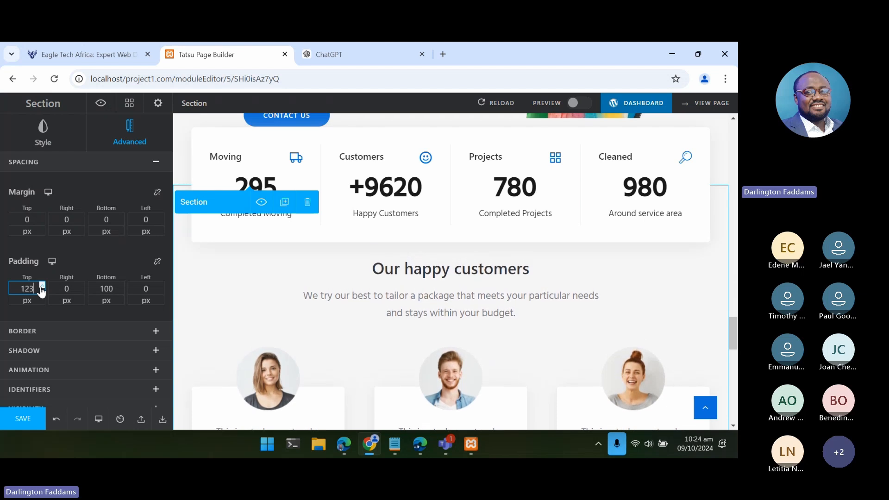
pyautogui.doubleClick(42, 287)
pyautogui.doubleClick(42, 286)
pyautogui.click(42, 286)
pyautogui.doubleClick(42, 286)
pyautogui.doubleClick(42, 286)
pyautogui.click(41, 287)
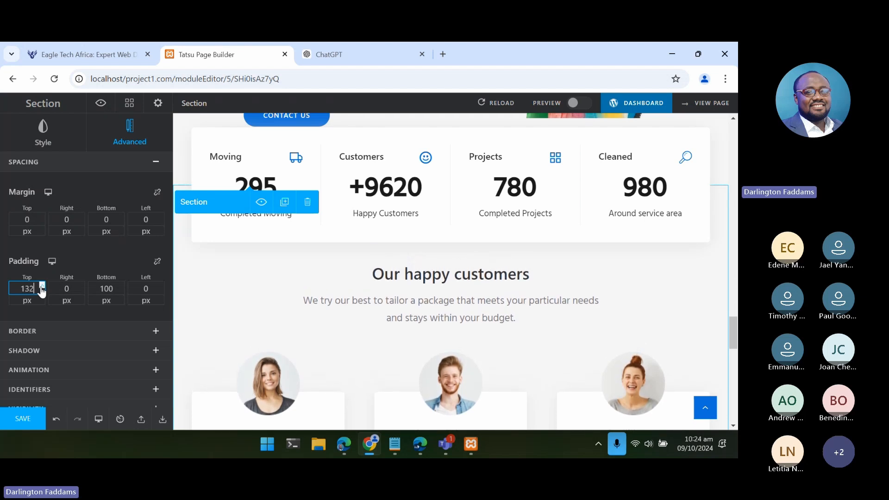
pyautogui.doubleClick(41, 287)
pyautogui.doubleClick(41, 286)
pyautogui.doubleClick(41, 286)
pyautogui.click(42, 287)
pyautogui.doubleClick(42, 287)
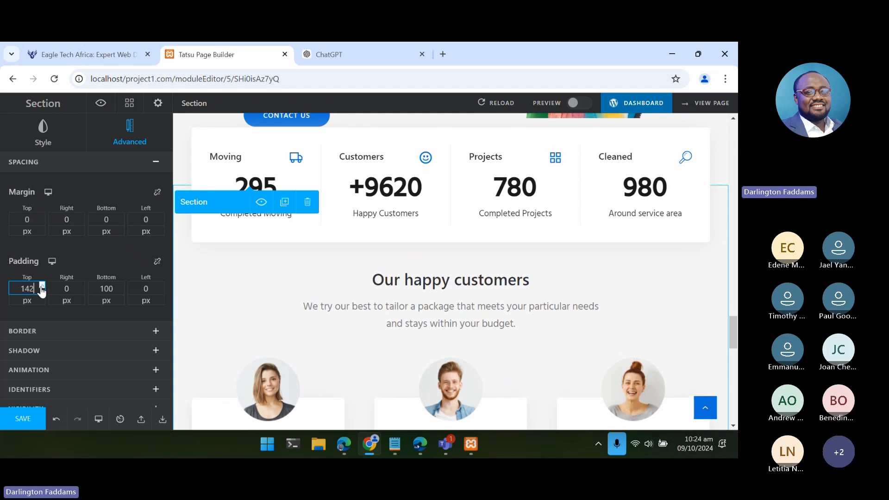
pyautogui.doubleClick(42, 286)
pyautogui.doubleClick(42, 286)
pyautogui.click(42, 287)
pyautogui.doubleClick(42, 287)
pyautogui.click(41, 286)
pyautogui.doubleClick(42, 286)
pyautogui.doubleClick(42, 286)
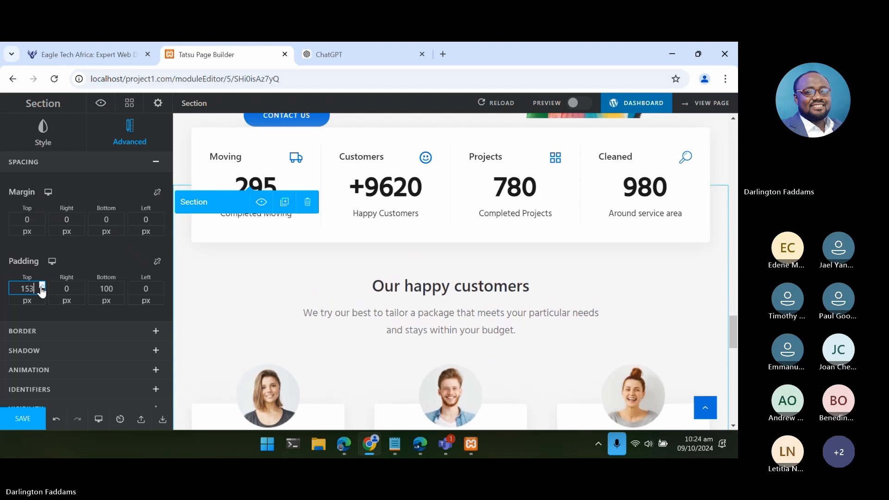
pyautogui.doubleClick(41, 286)
pyautogui.click(42, 287)
pyautogui.doubleClick(42, 287)
pyautogui.click(42, 287)
pyautogui.doubleClick(42, 287)
pyautogui.doubleClick(42, 286)
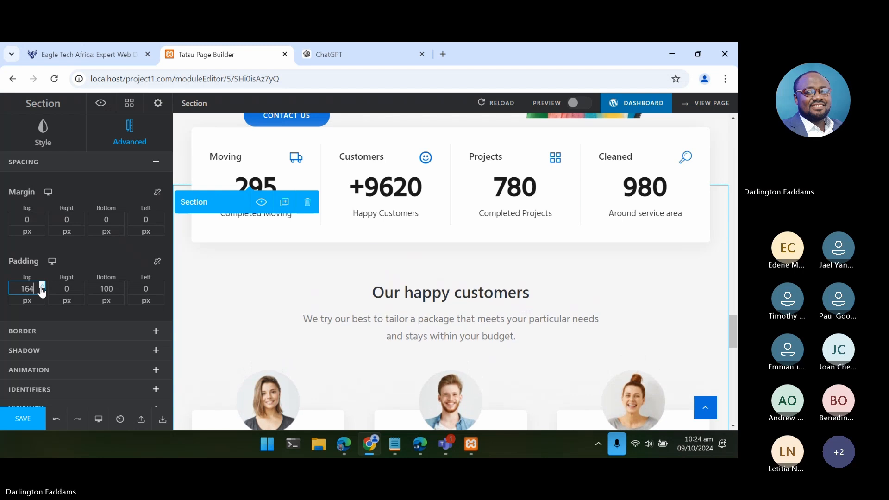
pyautogui.doubleClick(41, 286)
pyautogui.doubleClick(42, 286)
pyautogui.doubleClick(42, 286)
pyautogui.click(42, 287)
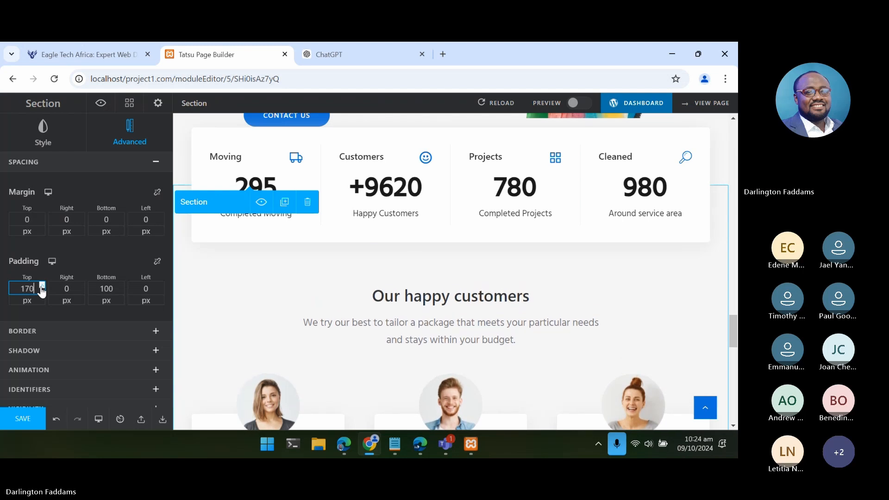
# - Save the page, reload the live site in Edge, and check the spacing around the "Our happy customers" section
pyautogui.click(24, 419)
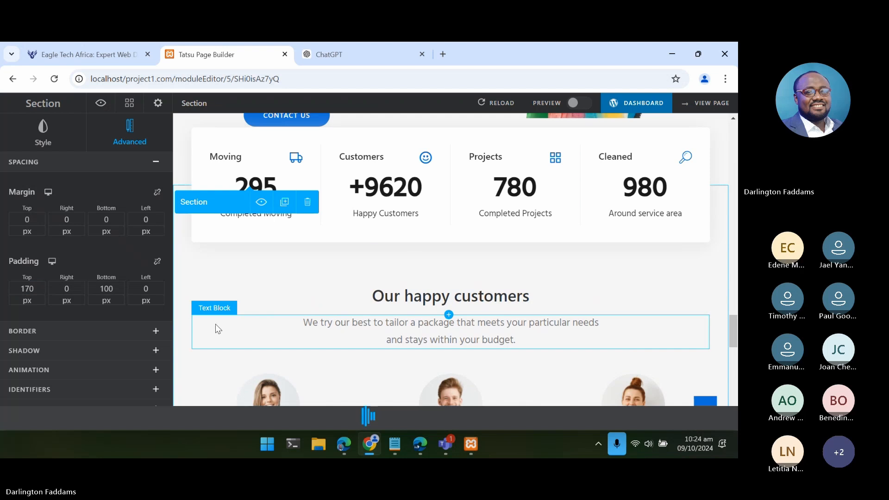
pyautogui.click(343, 445)
pyautogui.click(46, 75)
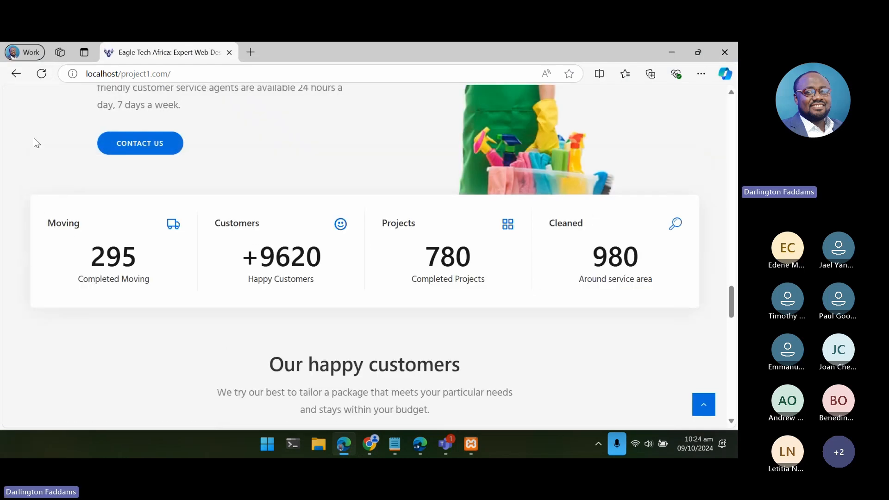
pyautogui.scroll(-5, 31, 312)
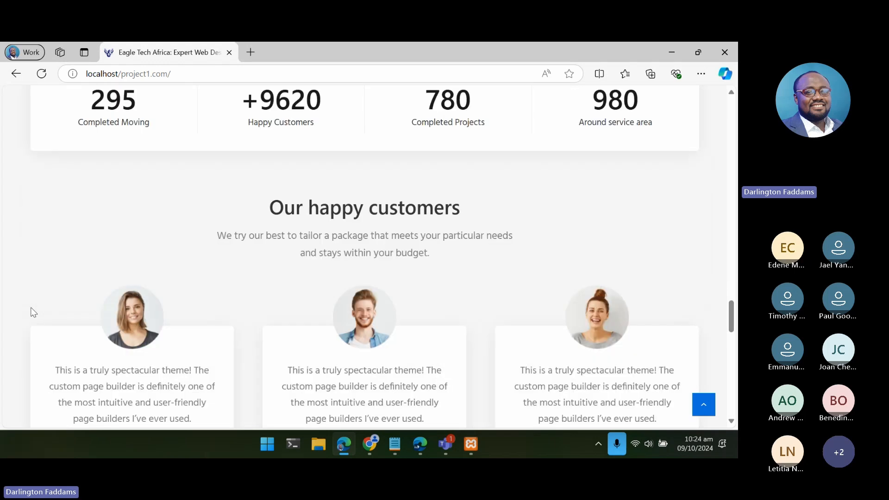
pyautogui.scroll(3, 30, 312)
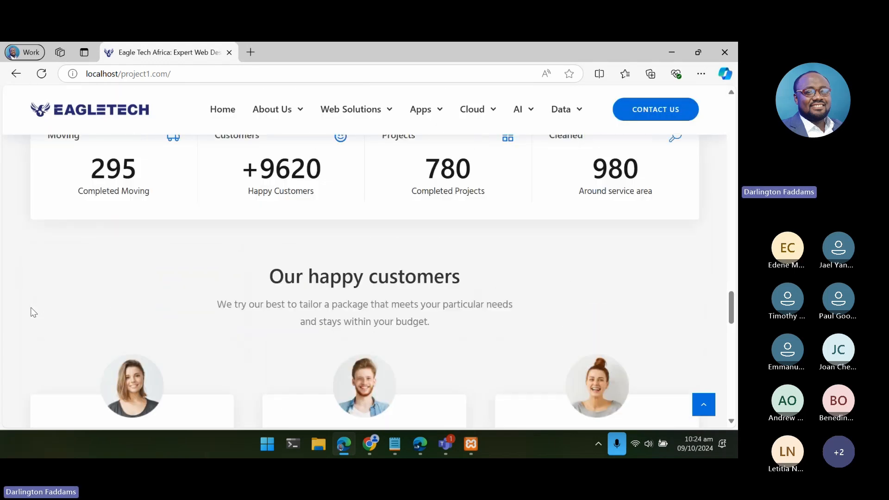
pyautogui.scroll(-5, 34, 312)
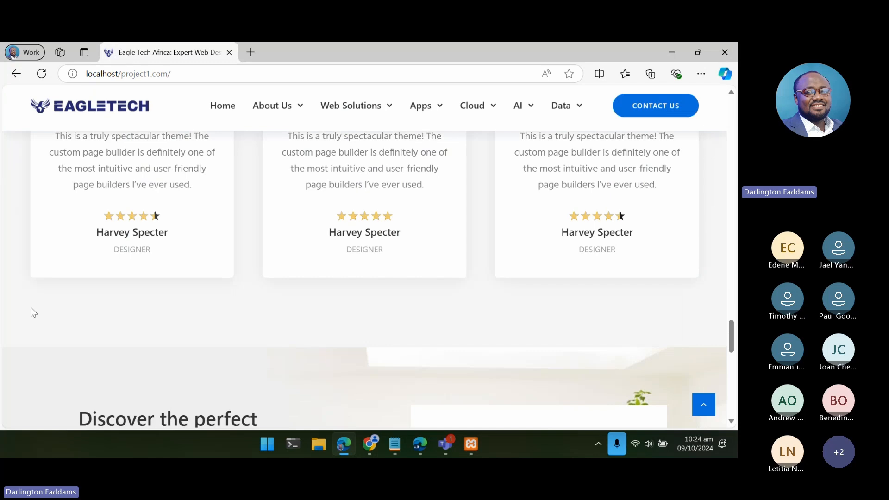
pyautogui.scroll(5, 34, 313)
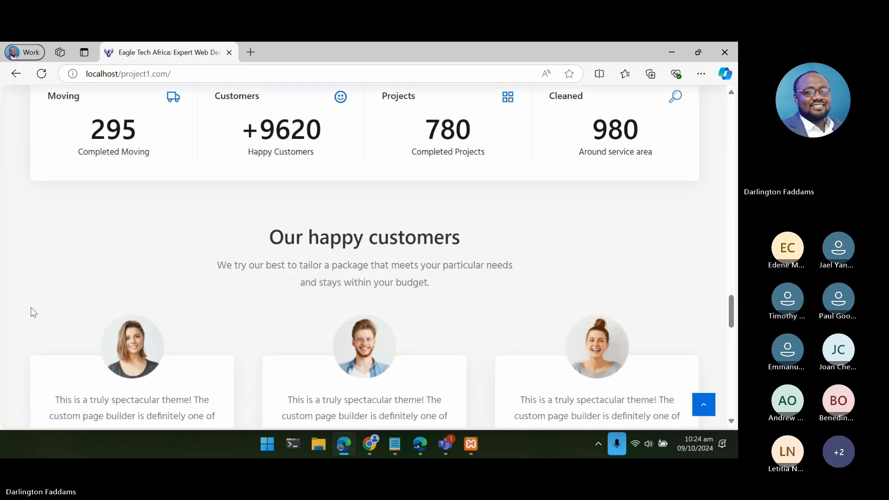
pyautogui.scroll(-3, 34, 313)
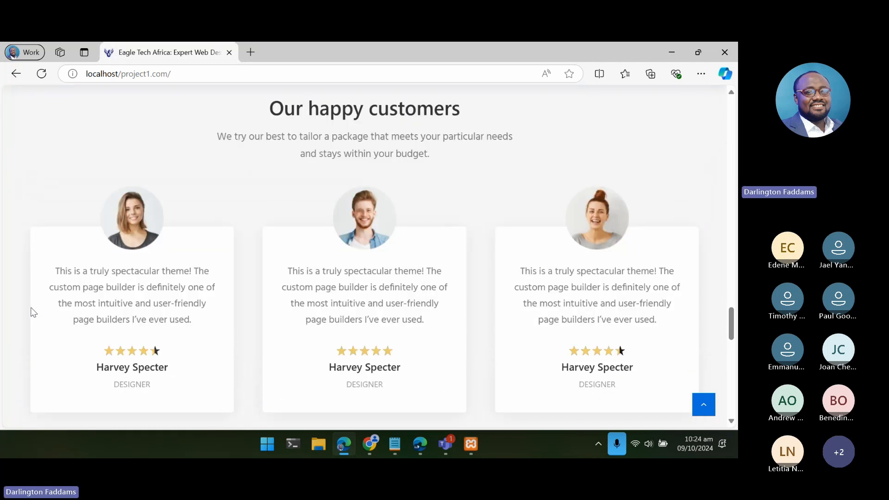
pyautogui.scroll(2, 33, 312)
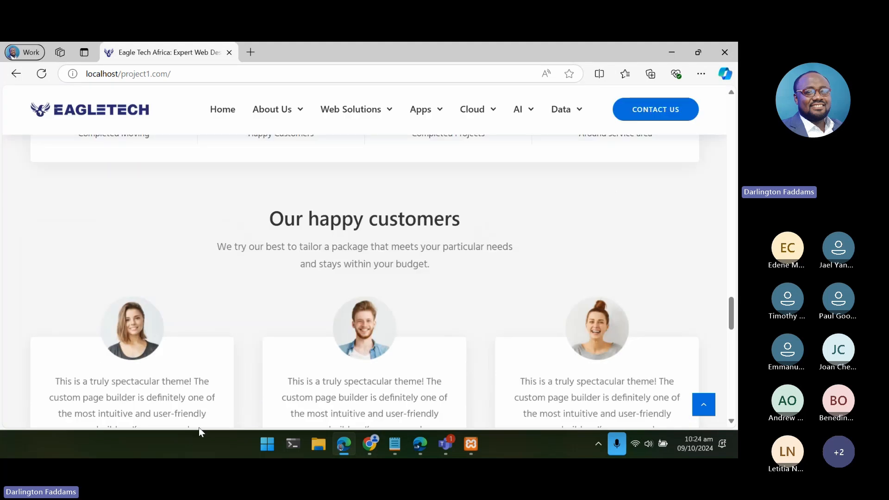
# - Return to the Tatsu editor in Chrome and increase the "Our happy customers" section's top padding to 180 px
pyautogui.click(365, 454)
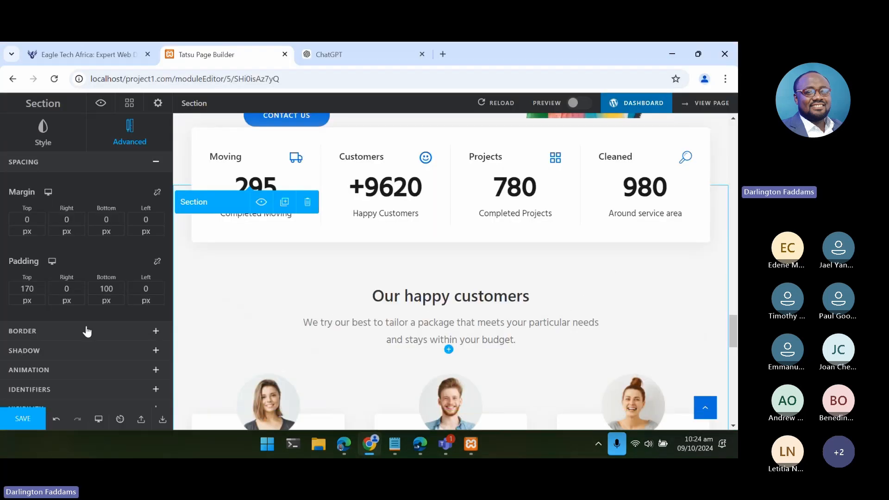
pyautogui.click(39, 290)
pyautogui.click(42, 285)
pyautogui.click(42, 286)
pyautogui.click(42, 285)
pyautogui.click(43, 286)
pyautogui.click(42, 286)
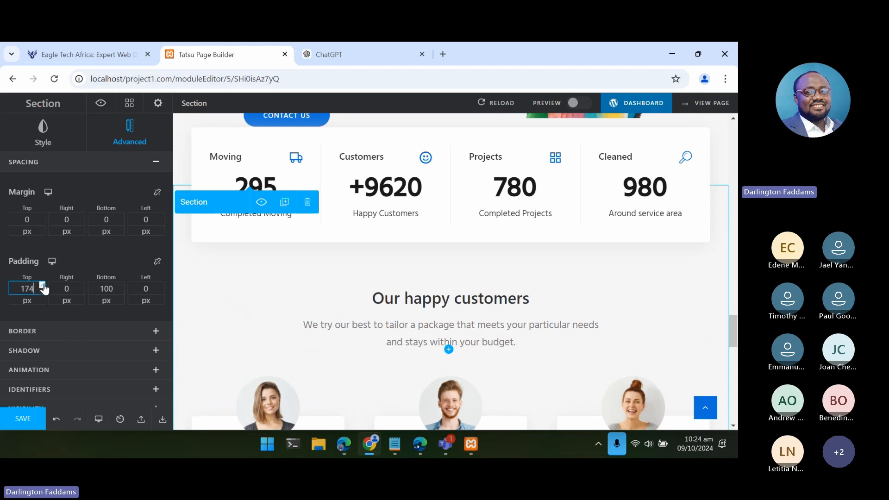
pyautogui.click(42, 286)
pyautogui.click(42, 285)
pyautogui.click(42, 285)
pyautogui.click(42, 285)
pyautogui.click(42, 286)
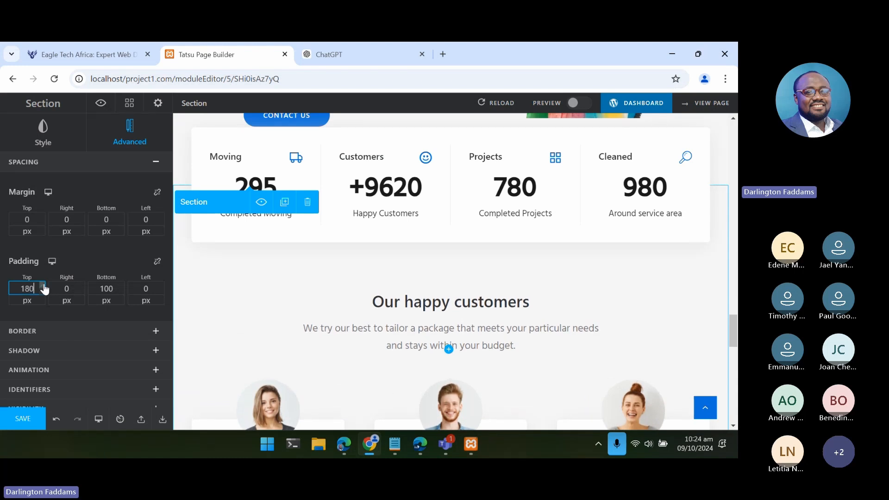
# - Save the 180 px padding, reload the live page in Edge, and compare the gap between the counters and the customers heading
pyautogui.click(19, 421)
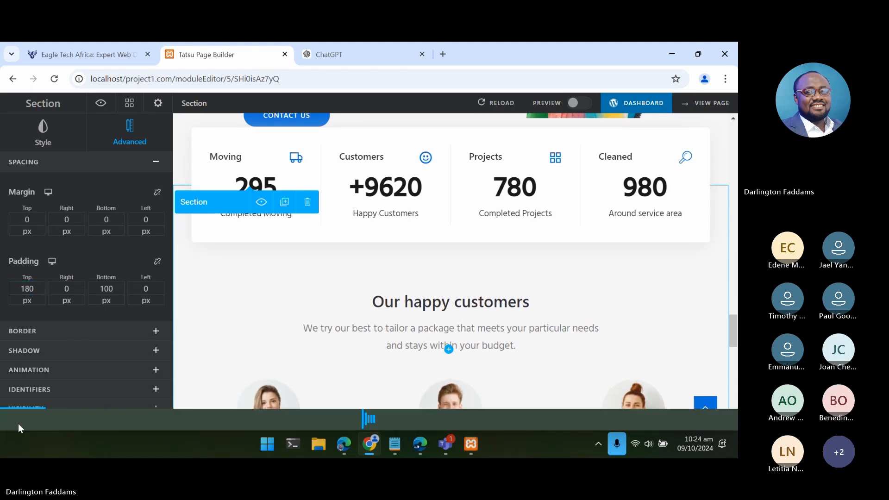
pyautogui.click(346, 441)
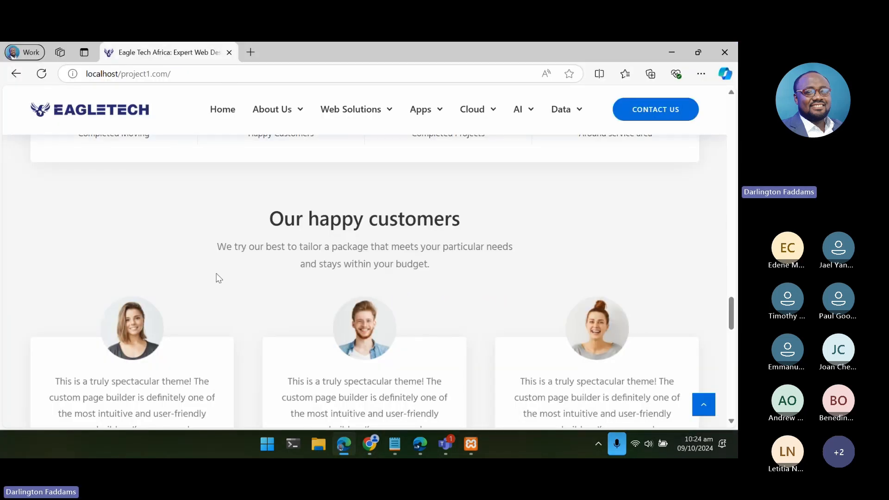
pyautogui.click(42, 74)
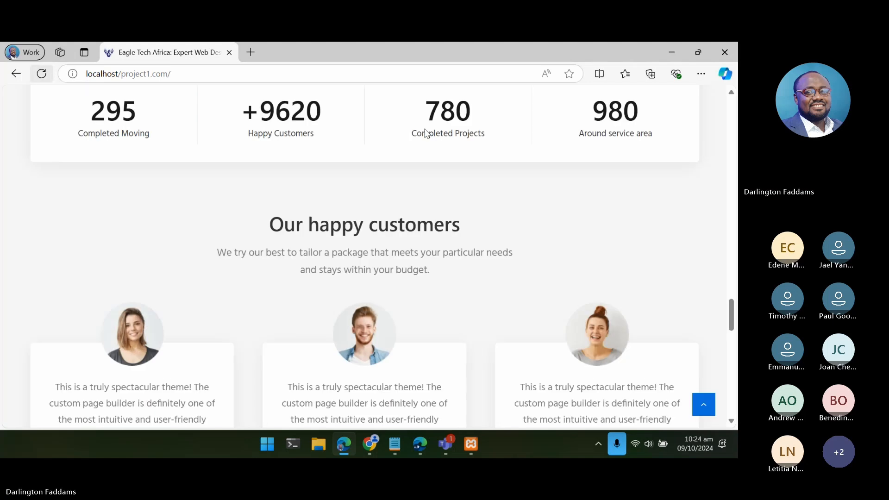
pyautogui.scroll(-5, 412, 194)
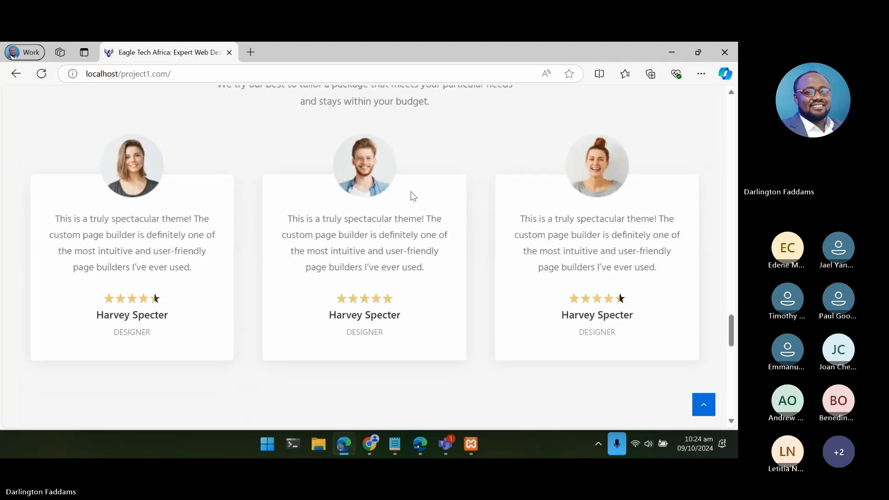
pyautogui.scroll(5, 412, 191)
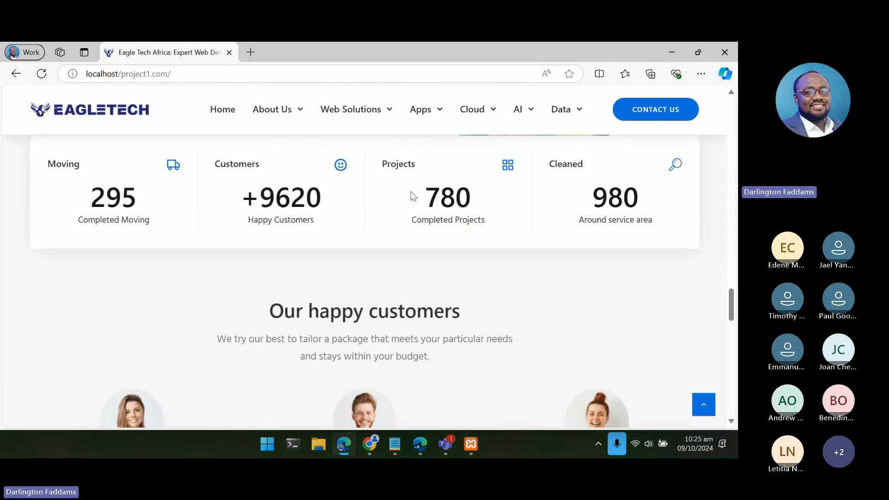
pyautogui.scroll(-2, 413, 196)
pyautogui.scroll(4, 414, 196)
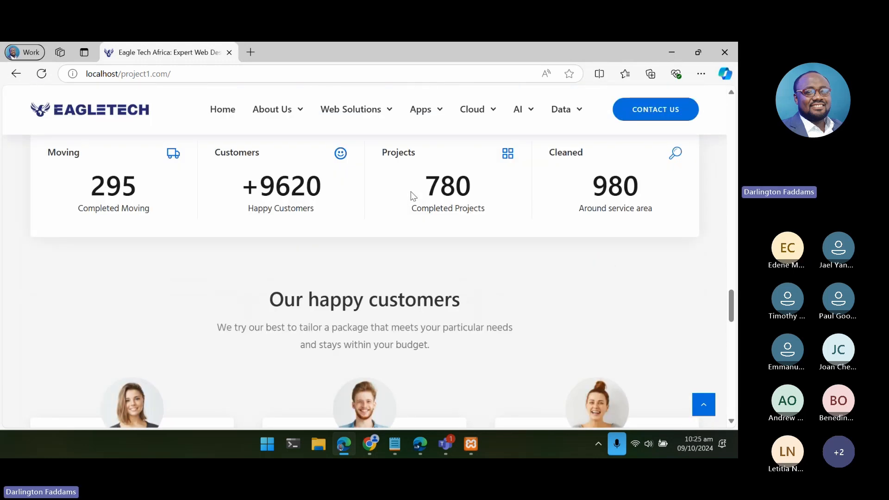
pyautogui.scroll(-2, 414, 196)
pyautogui.scroll(-1, 413, 196)
pyautogui.scroll(1, 413, 196)
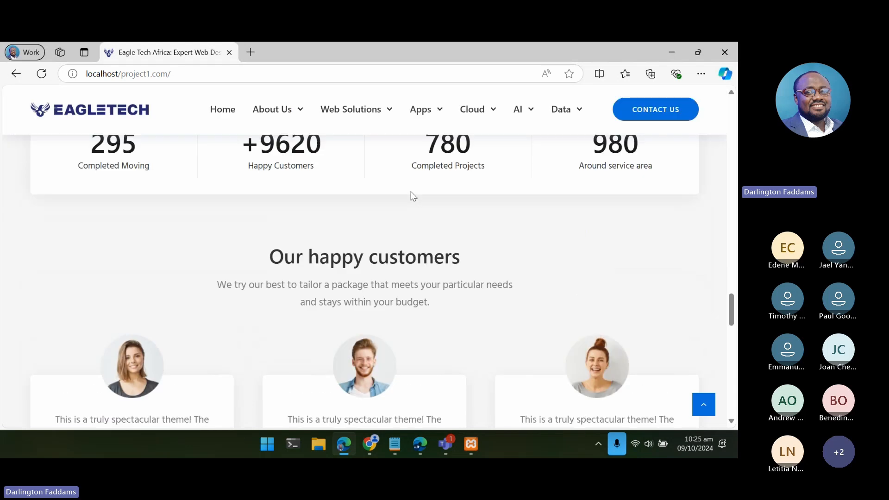
# - Switch to the ChatGPT page in Chrome and inspect the Eagle Tech Africa answer's HTML and CSS styles in enlarged developer tools
pyautogui.click(373, 445)
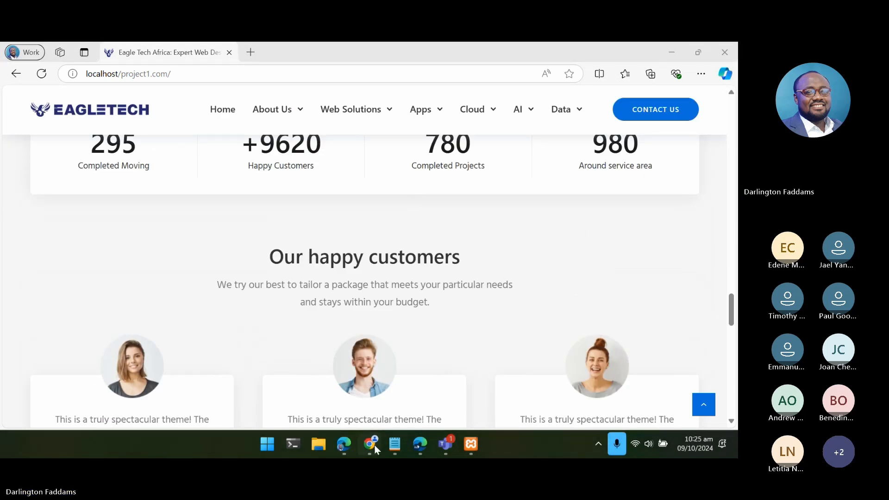
pyautogui.click(109, 55)
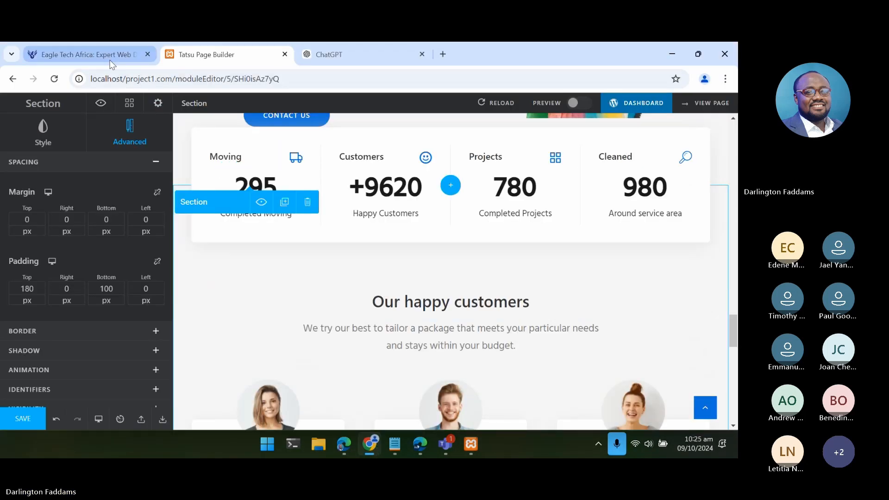
pyautogui.click(357, 54)
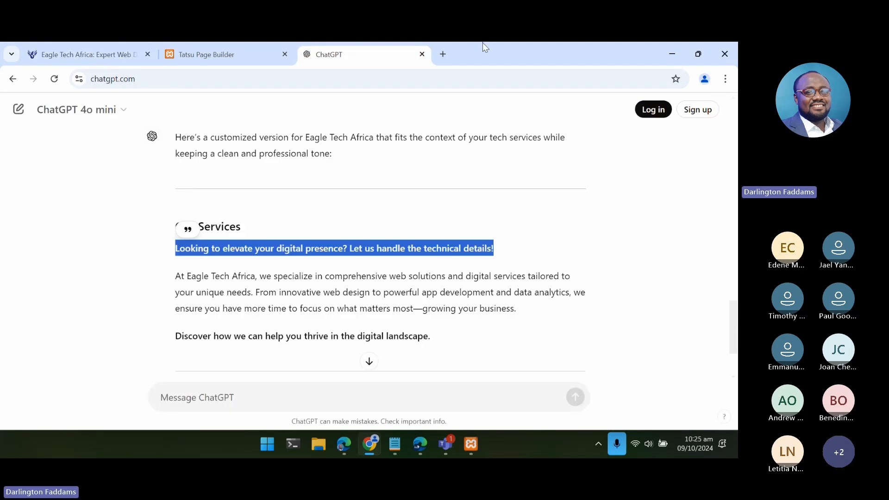
pyautogui.click(726, 79)
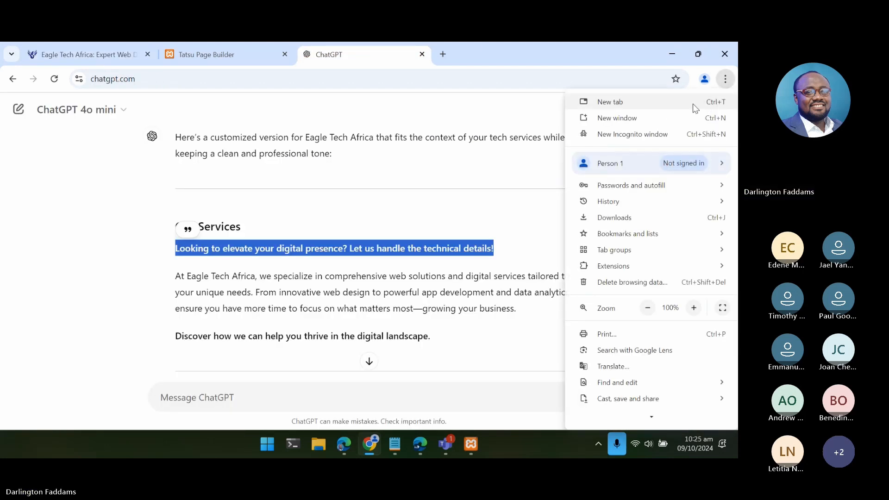
pyautogui.click(470, 270)
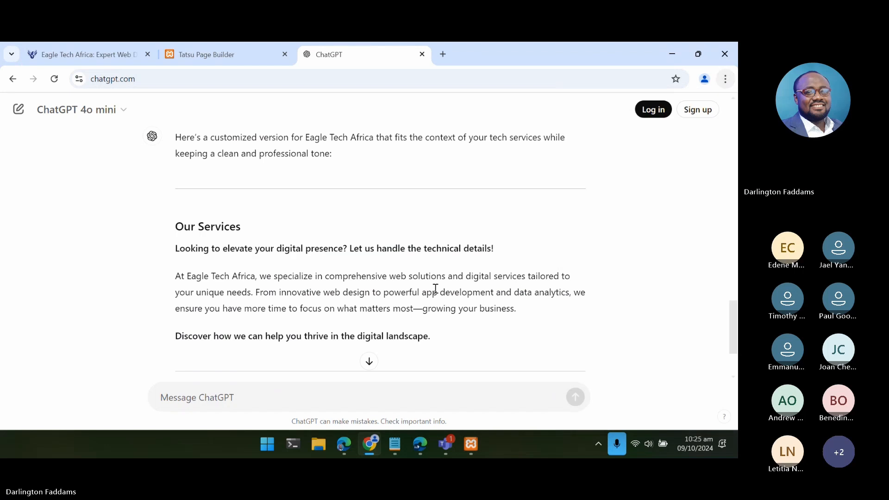
pyautogui.rightClick(364, 213)
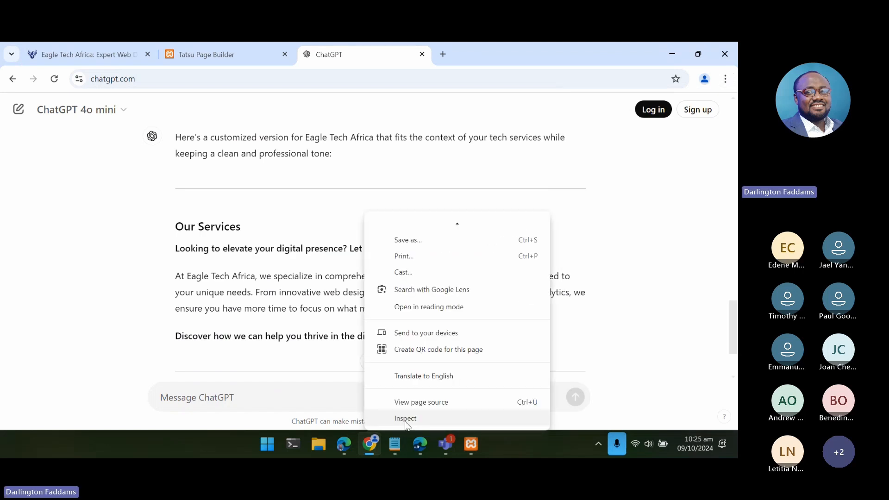
pyautogui.click(405, 419)
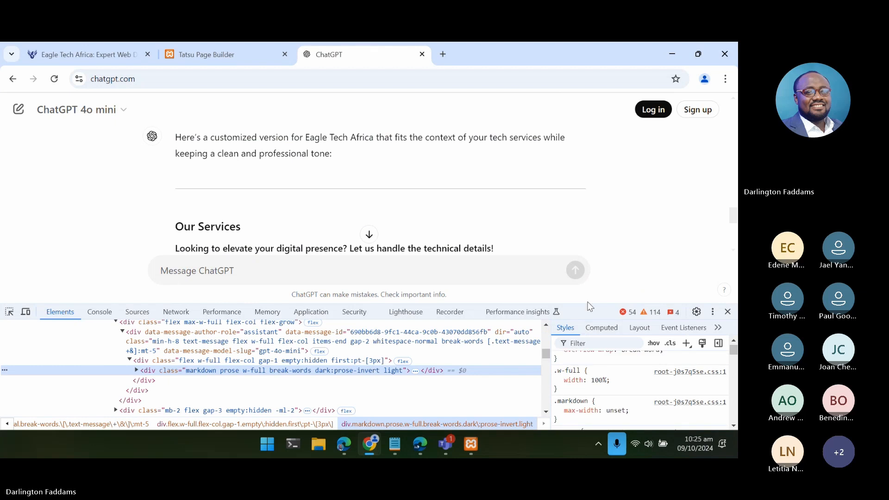
pyautogui.moveTo(588, 306); pyautogui.dragTo(590, 210)
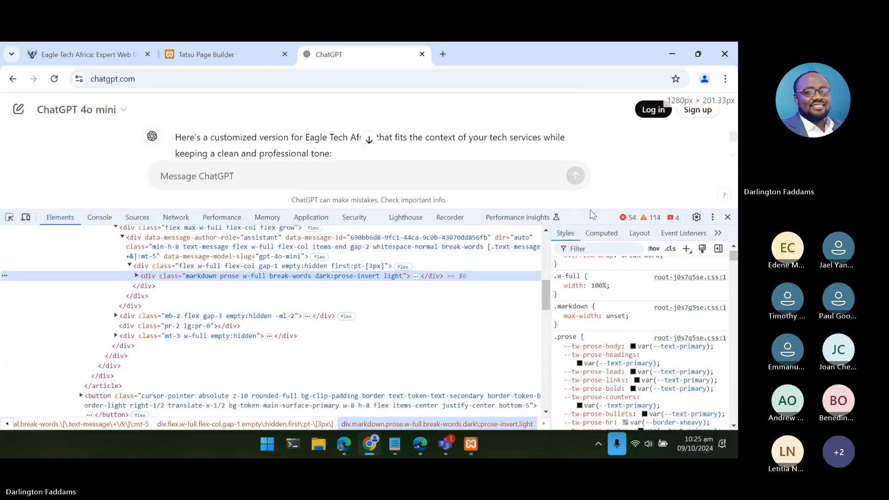
pyautogui.scroll(-10, 607, 305)
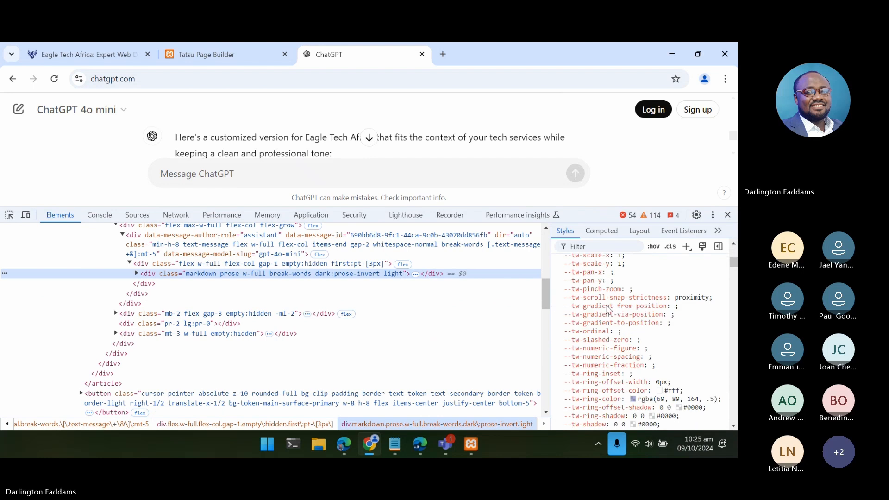
# - Bring up the selected ChatGPT element's box model diagram in the developer tools and switch to a blank Paint canvas
pyautogui.moveTo(732, 266); pyautogui.dragTo(734, 417)
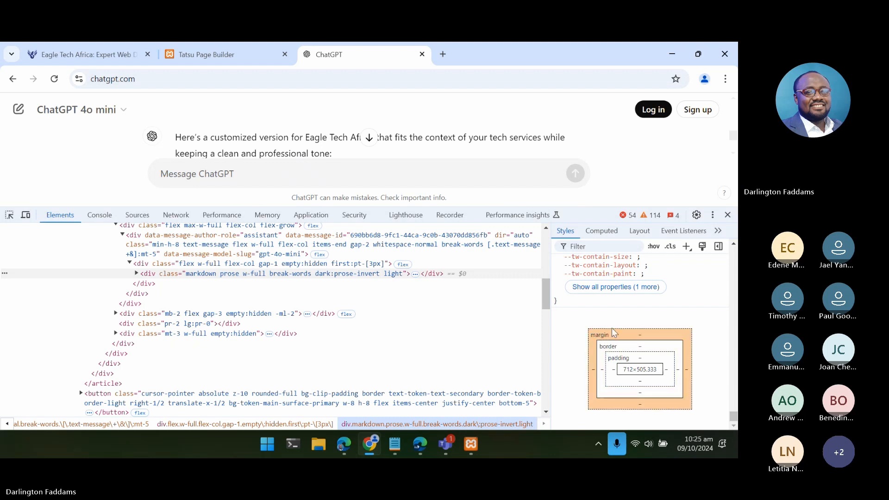
pyautogui.click(264, 444)
pyautogui.write('pai')
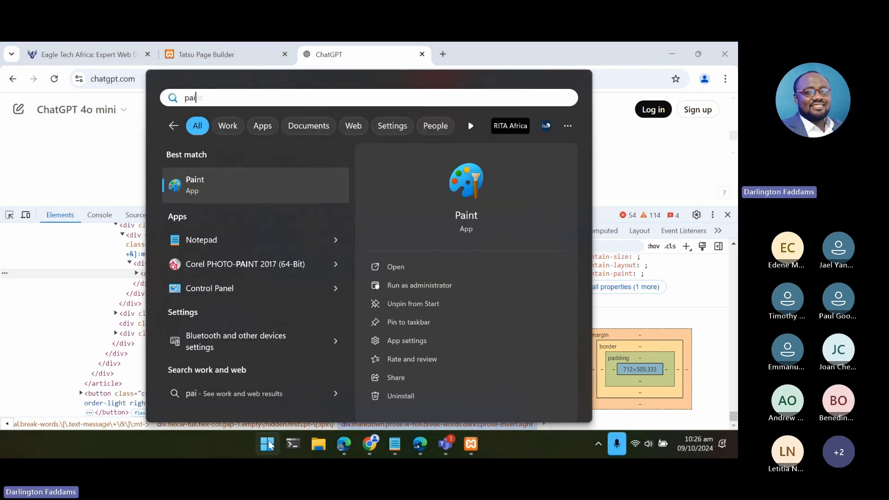
pyautogui.click(269, 192)
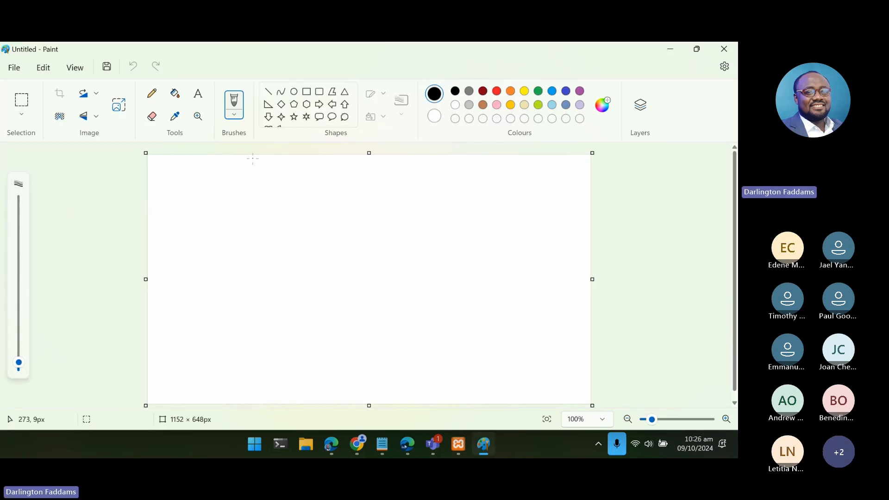
# - Draw an orange-outlined rectangle about 536 × 259 px in the middle of the Paint canvas
pyautogui.click(306, 92)
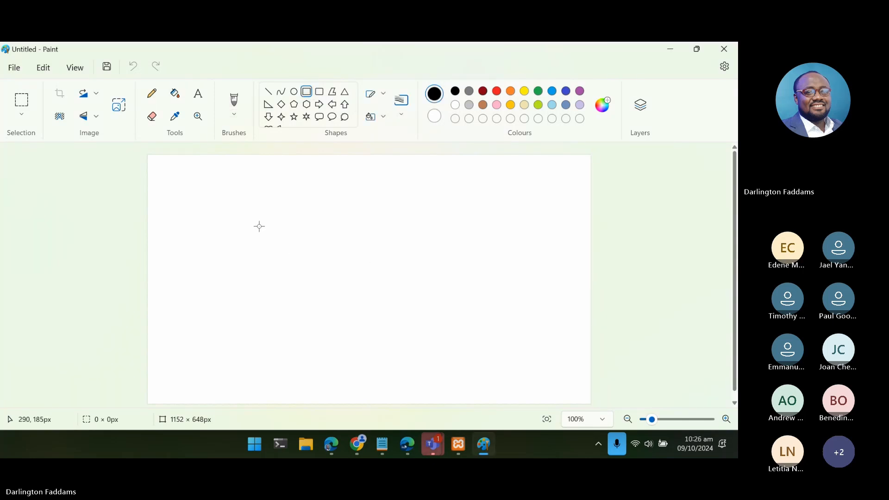
pyautogui.moveTo(259, 225); pyautogui.dragTo(466, 326)
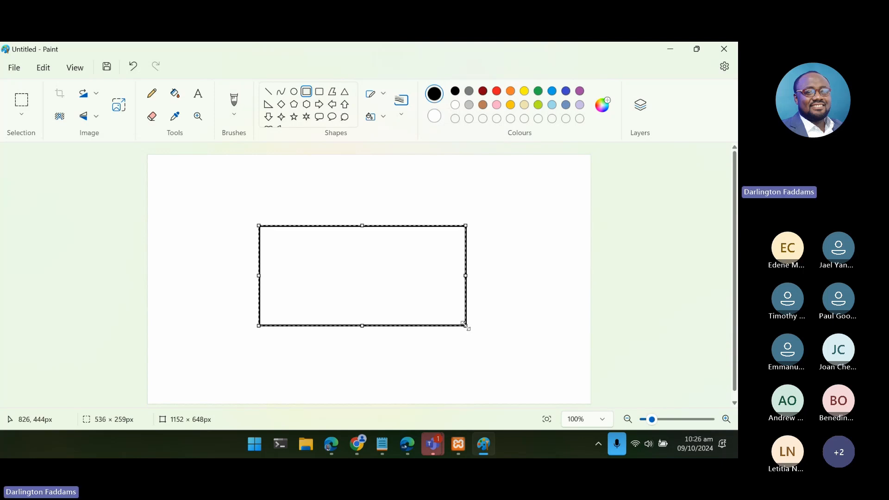
pyautogui.click(511, 92)
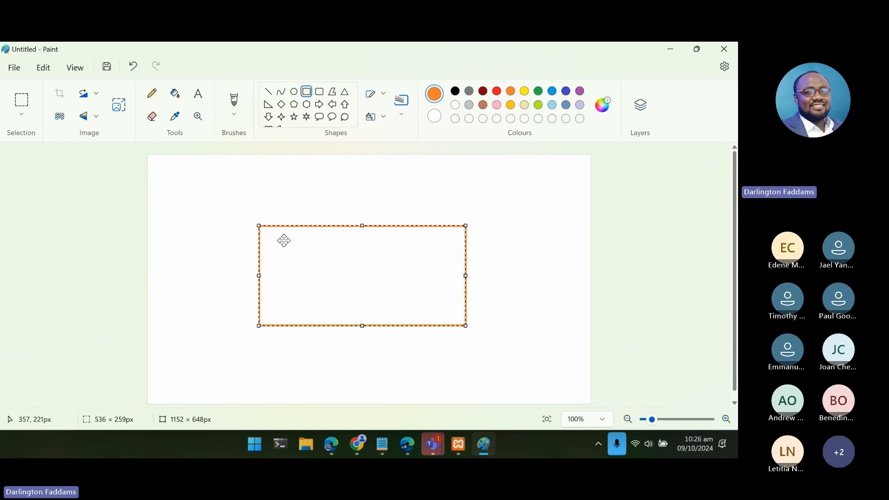
pyautogui.click(234, 216)
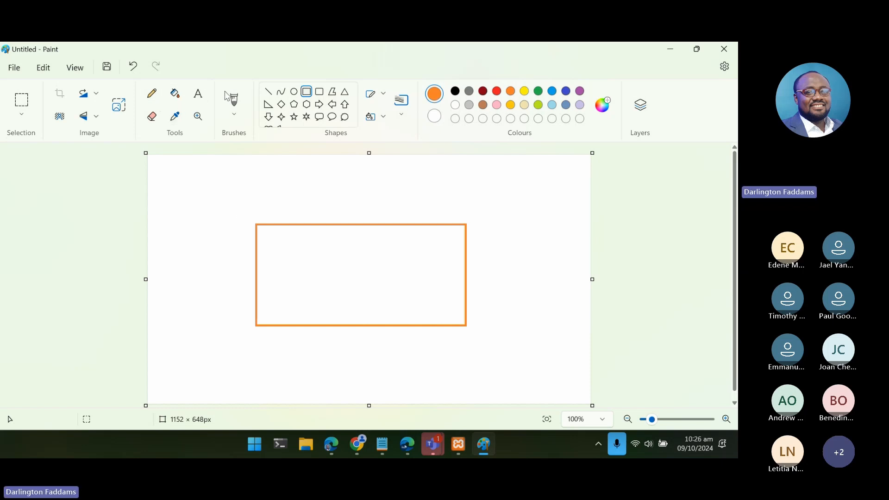
pyautogui.click(176, 118)
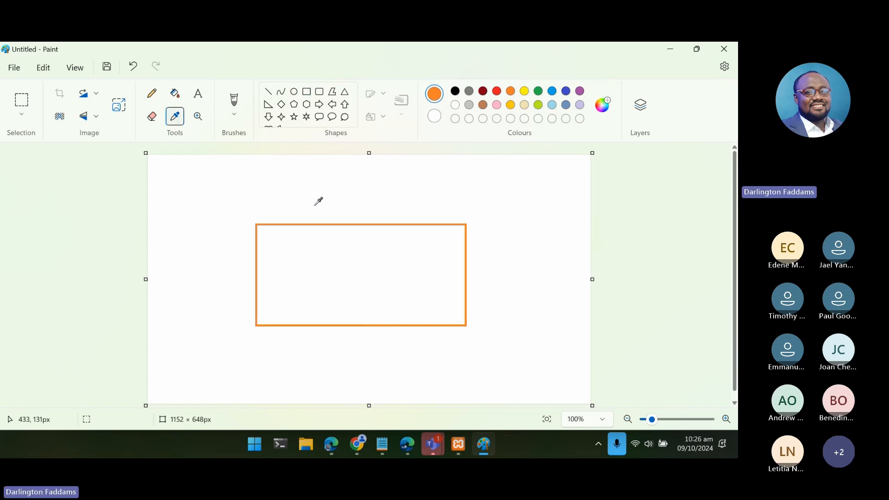
pyautogui.click(315, 220)
pyautogui.moveTo(314, 219); pyautogui.dragTo(314, 197)
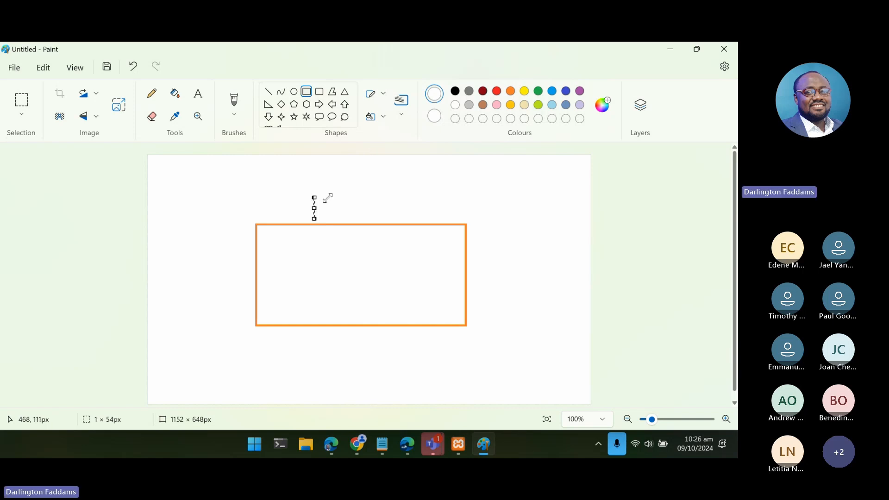
pyautogui.click(368, 192)
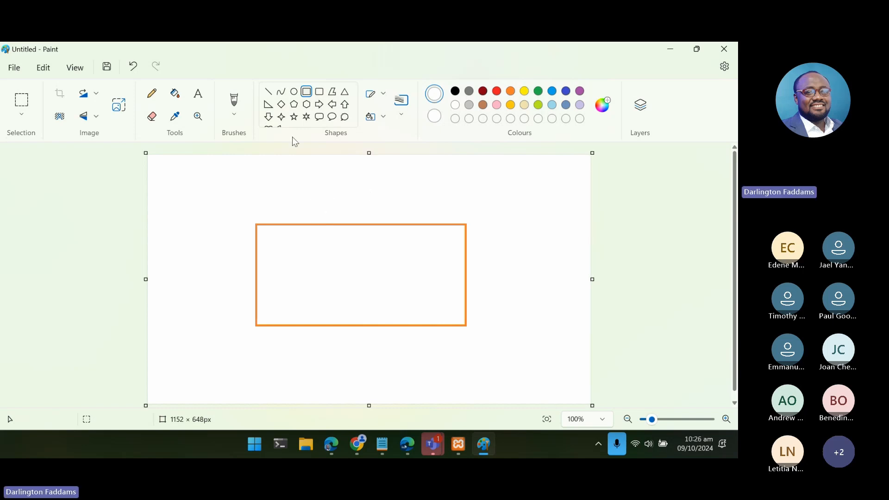
# - Draw two short vertical red lines at the orange rectangle's upper edge, about 51 px long outside and about 38 px long inside
pyautogui.click(269, 93)
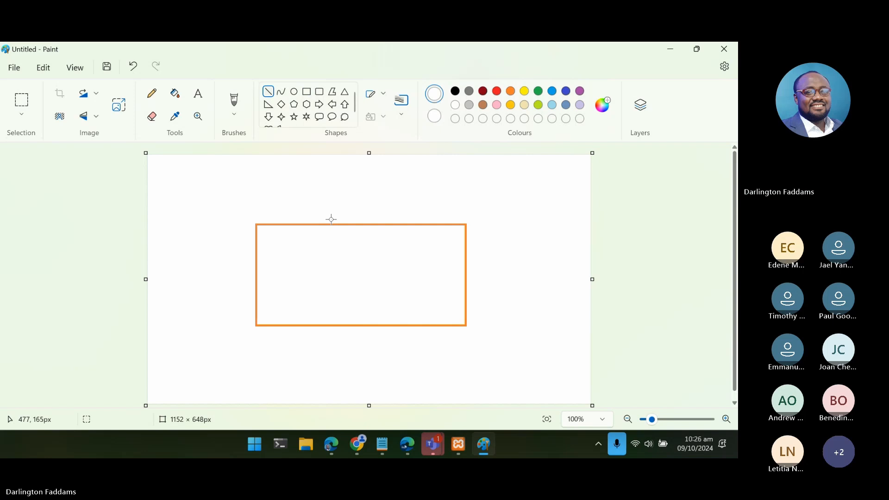
pyautogui.click(496, 92)
pyautogui.moveTo(348, 220); pyautogui.dragTo(348, 201)
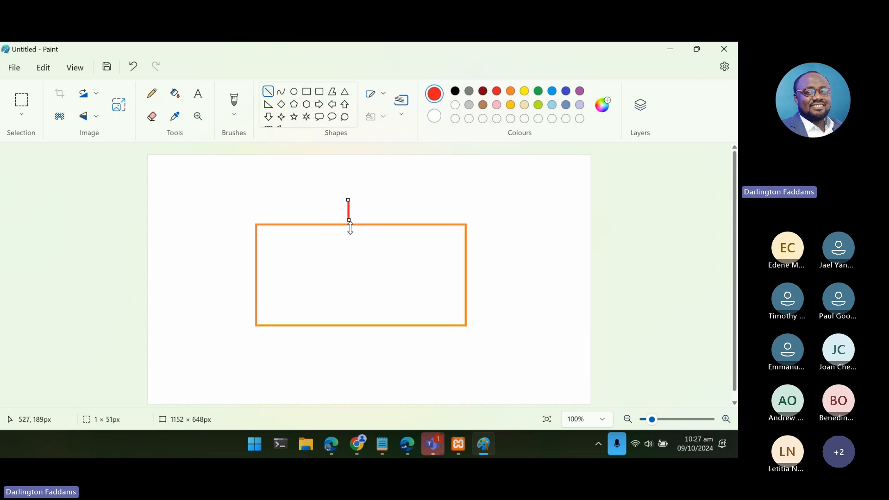
pyautogui.click(330, 238)
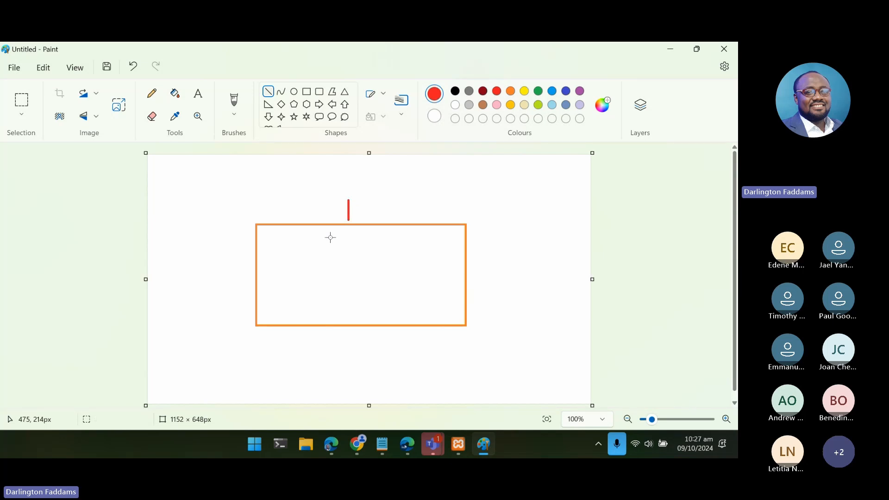
pyautogui.moveTo(349, 230); pyautogui.dragTo(350, 246)
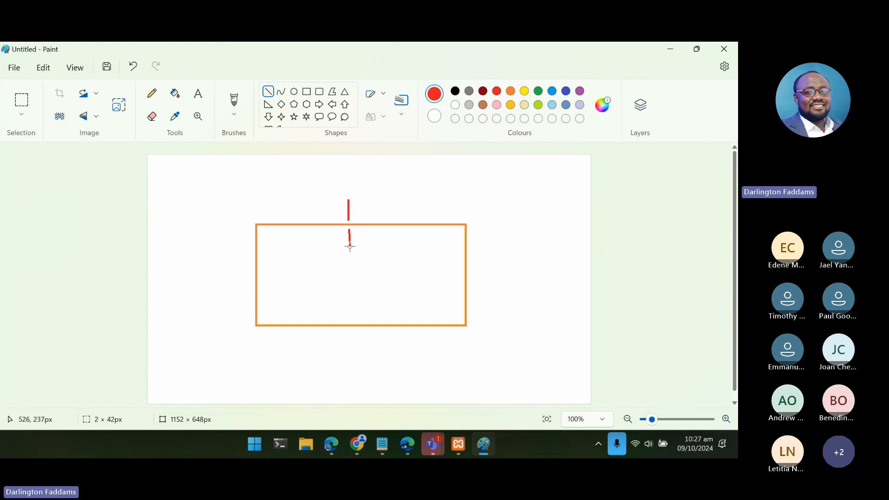
pyautogui.moveTo(350, 246); pyautogui.dragTo(349, 244)
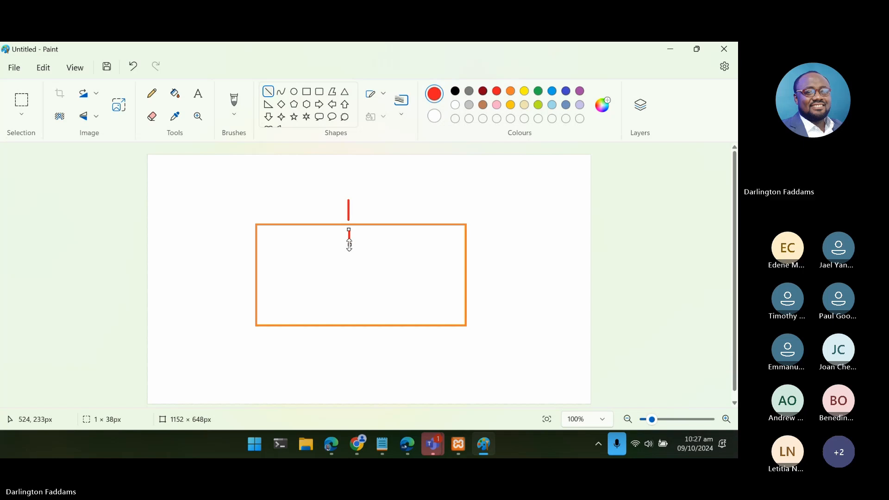
# - Draw a red rectangle about 471 × 162 px inside the orange one and fill it with red
pyautogui.click(306, 94)
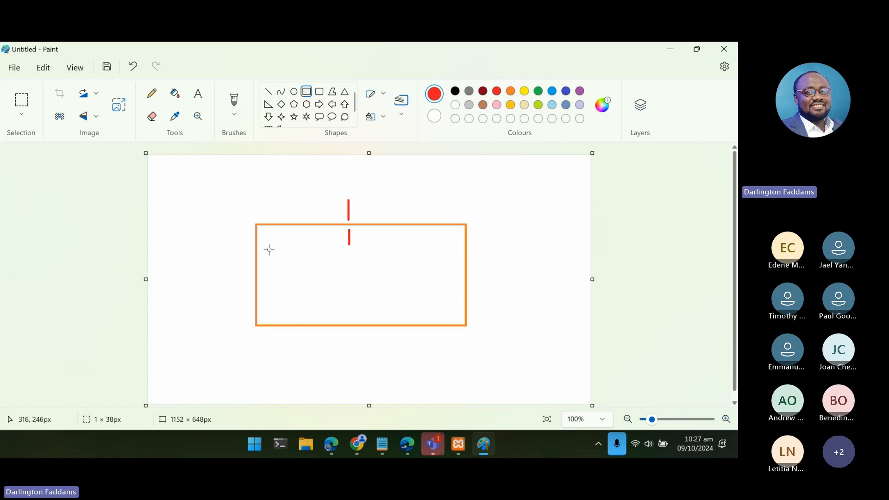
pyautogui.moveTo(269, 250); pyautogui.dragTo(450, 311)
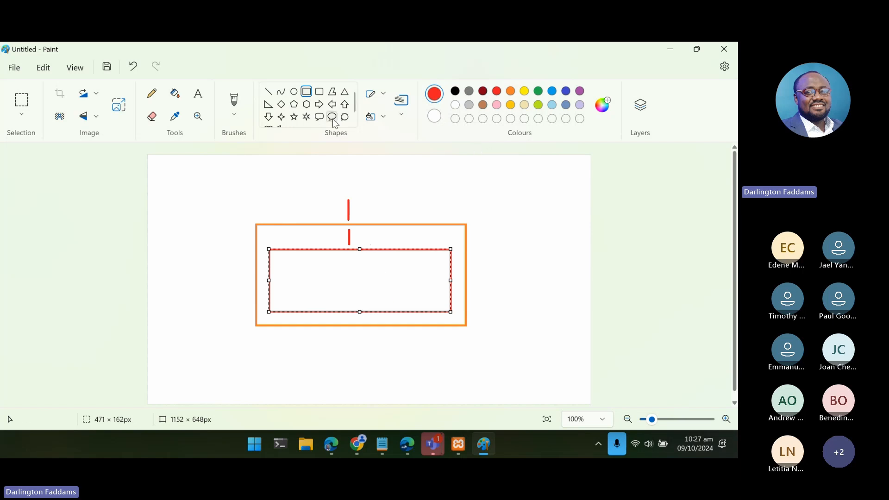
pyautogui.click(153, 116)
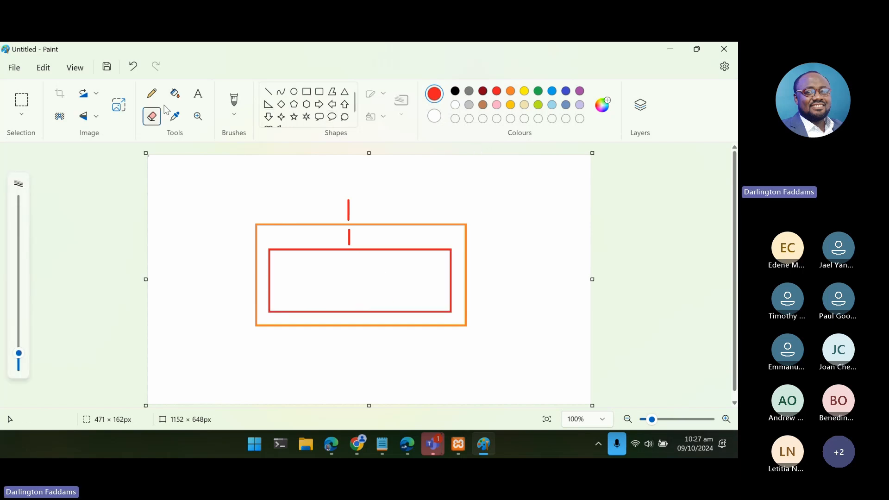
pyautogui.click(175, 93)
pyautogui.click(324, 264)
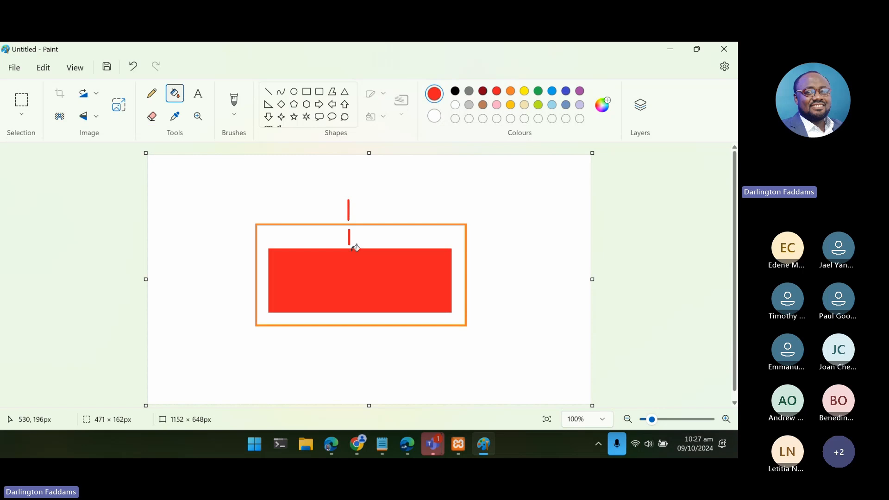
# - Switch to the live home page in Edge and review the section spacing from the service cards down to the footer
pyautogui.click(335, 446)
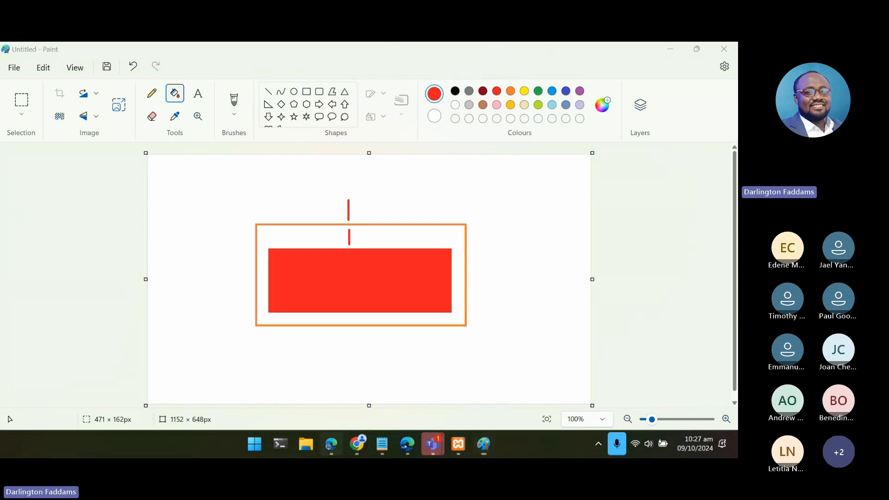
pyautogui.scroll(2, 94, 315)
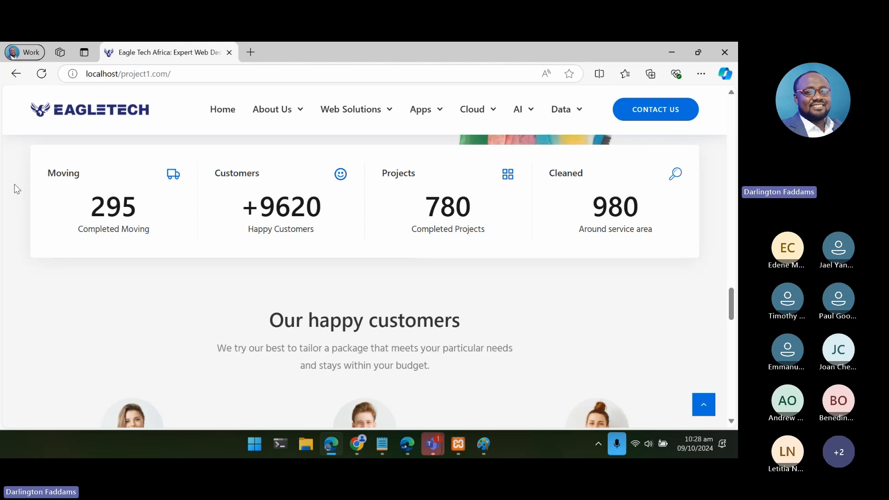
pyautogui.scroll(-6, 388, 268)
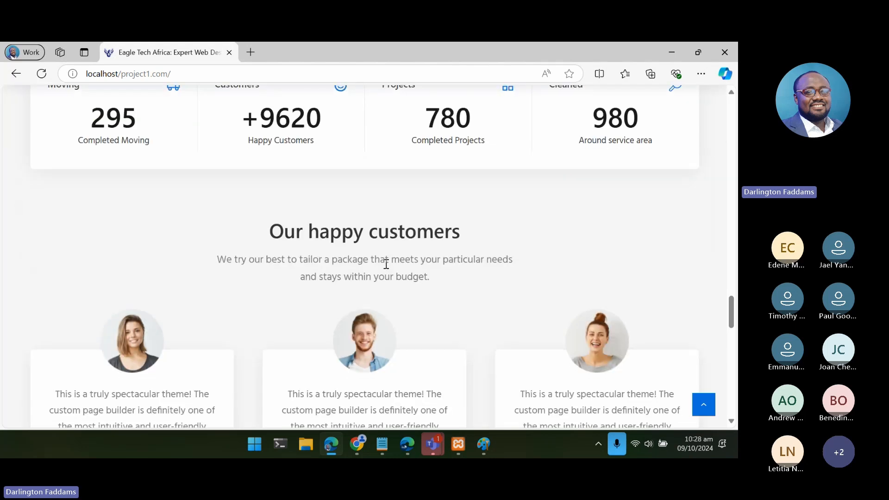
pyautogui.scroll(-10, 388, 267)
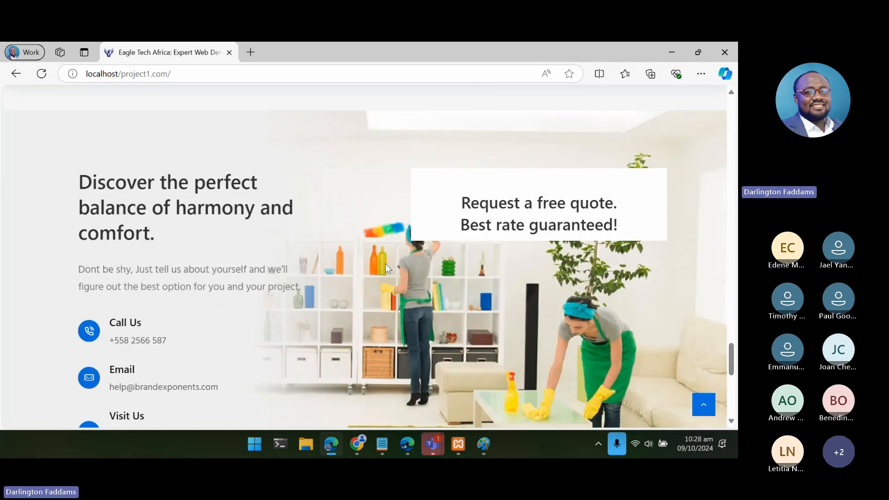
pyautogui.scroll(10, 387, 268)
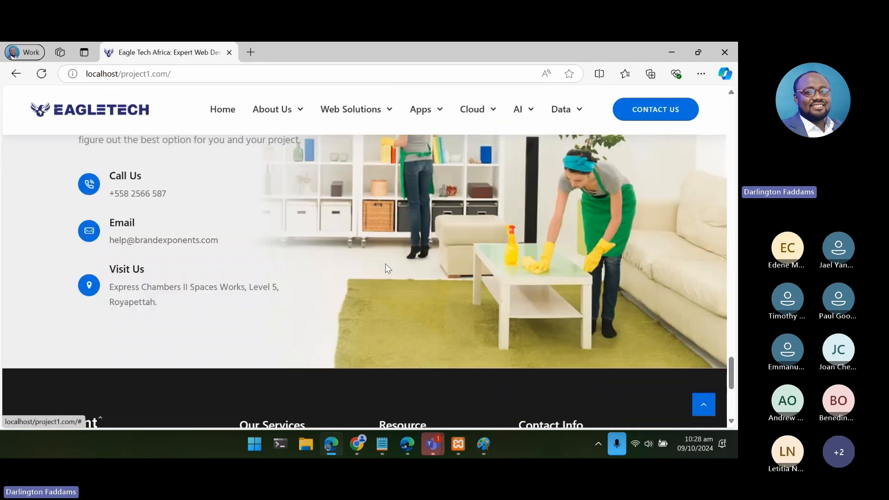
pyautogui.scroll(10, 388, 268)
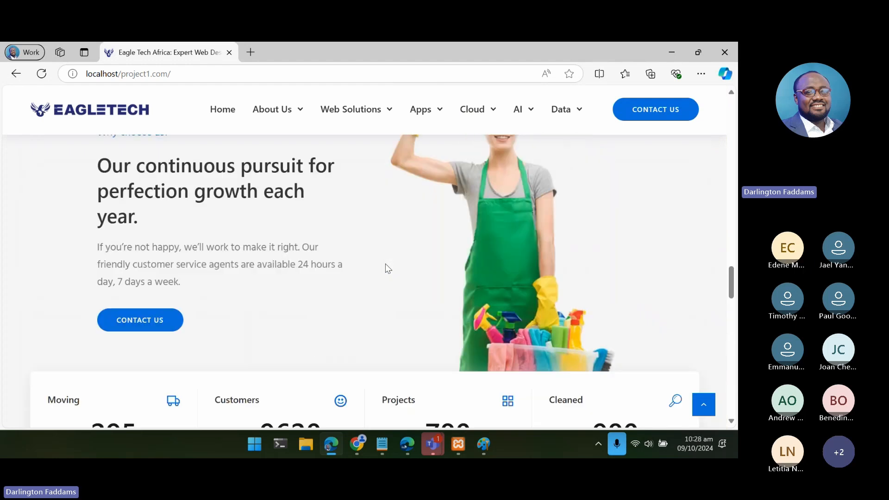
pyautogui.scroll(-8, 388, 268)
pyautogui.scroll(8, 388, 268)
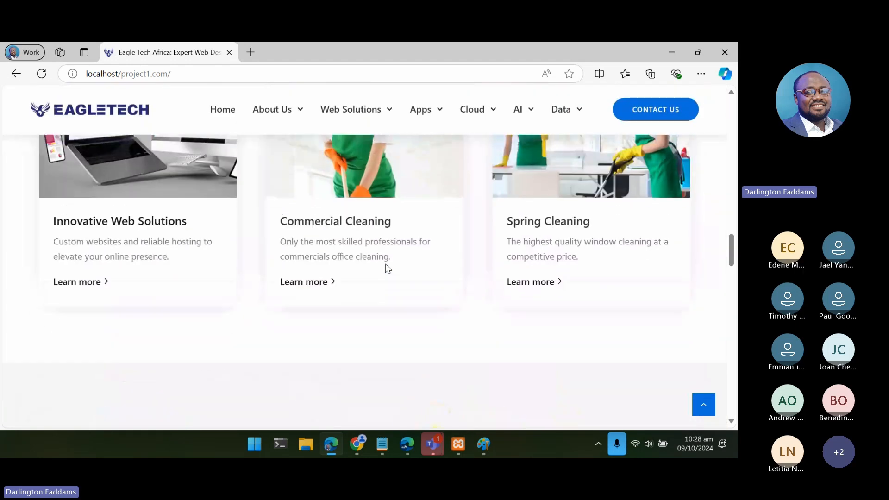
# - Examine the gaps between the counters, the "Our happy customers" testimonials and the free quote section on the live page
pyautogui.scroll(-5, 385, 265)
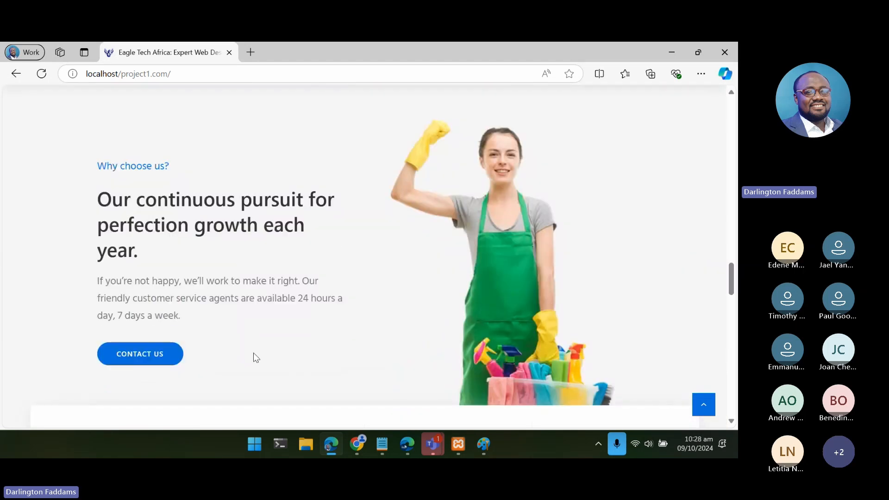
pyautogui.scroll(-5, 389, 290)
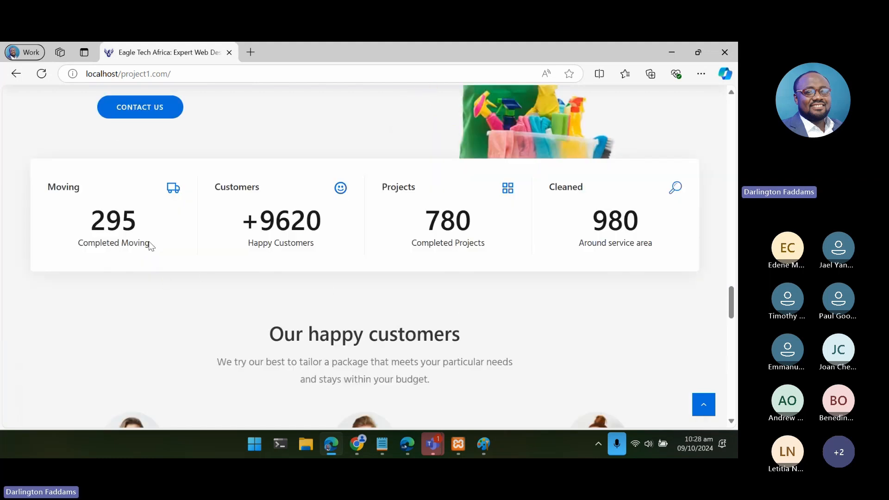
pyautogui.scroll(-3, 637, 250)
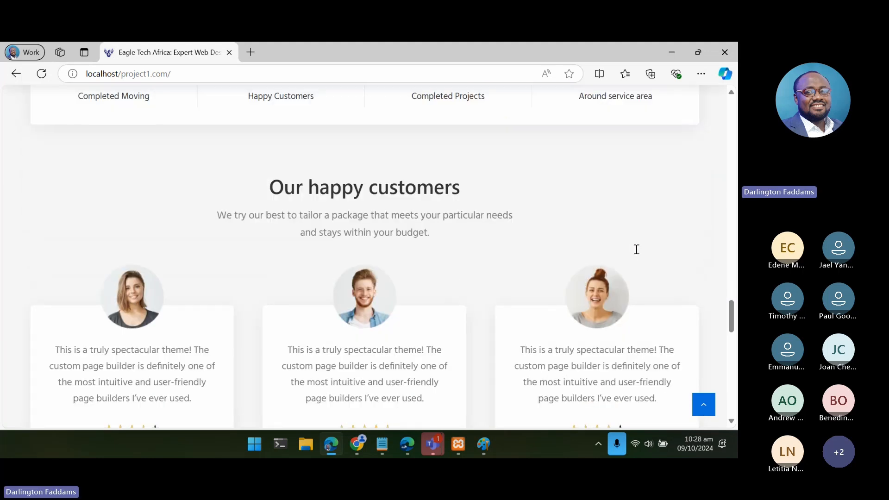
pyautogui.scroll(-3, 637, 249)
pyautogui.scroll(3, 638, 252)
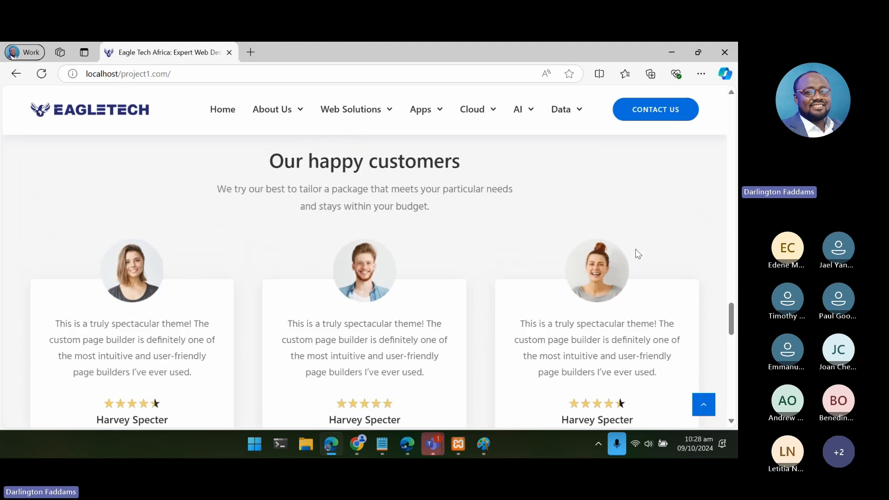
pyautogui.scroll(-2, 638, 254)
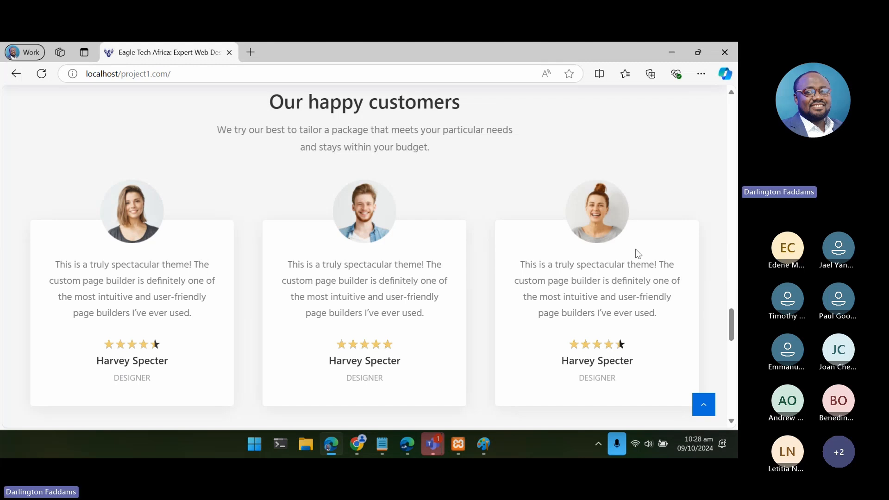
pyautogui.scroll(4, 638, 254)
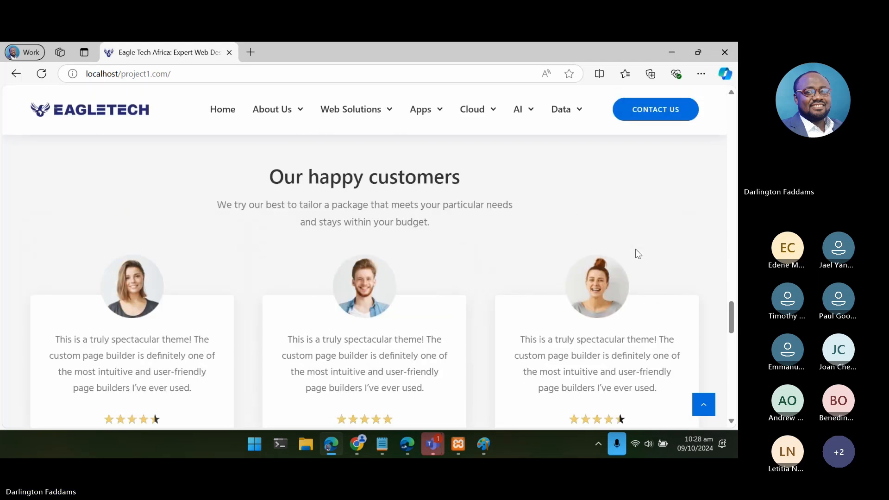
pyautogui.scroll(-4, 636, 252)
pyautogui.scroll(-7, 636, 250)
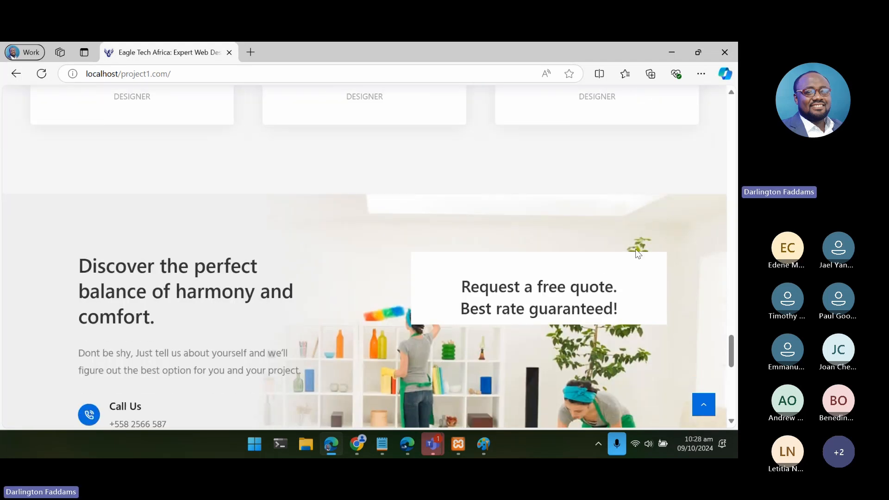
pyautogui.scroll(10, 636, 250)
pyautogui.scroll(8, 636, 251)
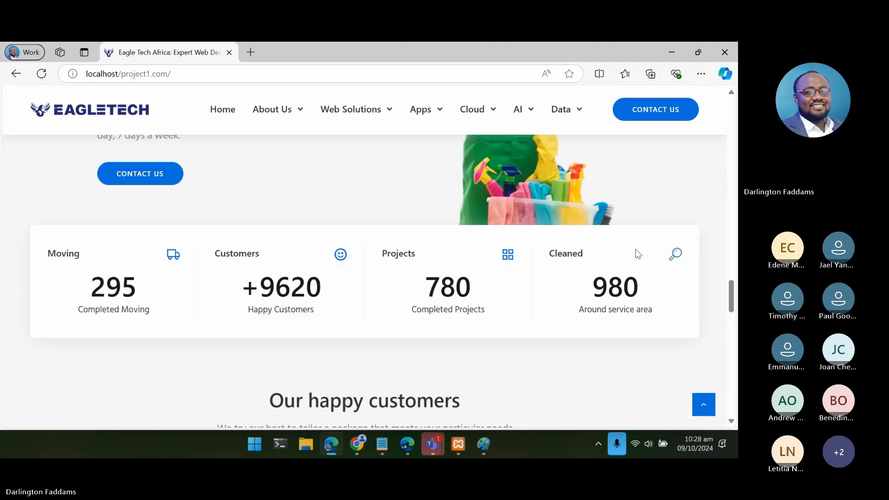
pyautogui.scroll(-3, 636, 250)
pyautogui.scroll(-8, 637, 253)
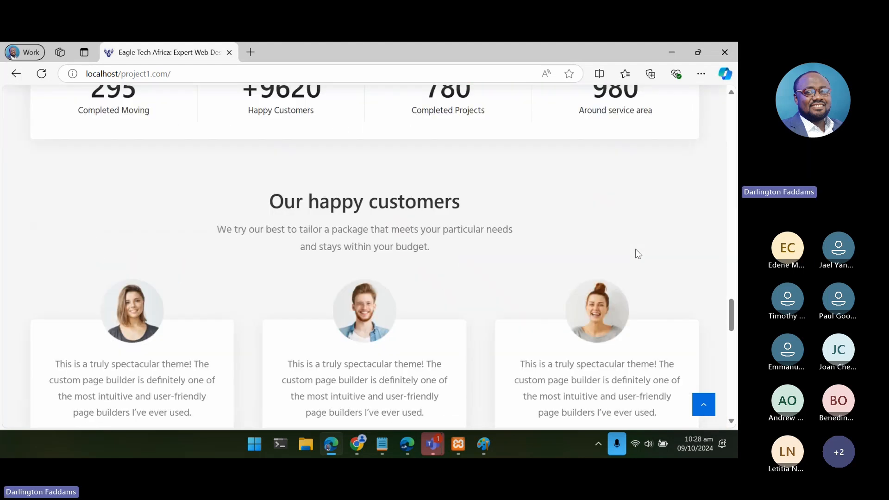
# - Review the live page's sections from the service cards to the testimonials, returning to the row of four counters
pyautogui.scroll(2, 637, 253)
pyautogui.scroll(2, 638, 253)
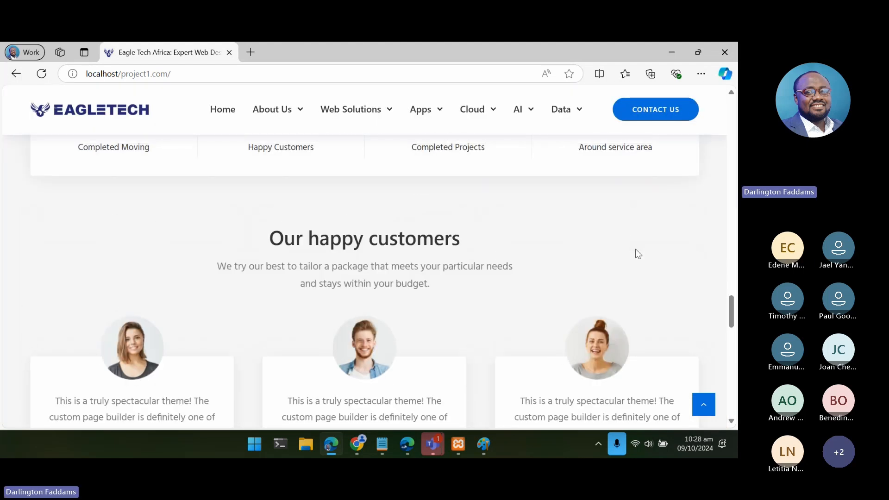
pyautogui.scroll(-5, 636, 254)
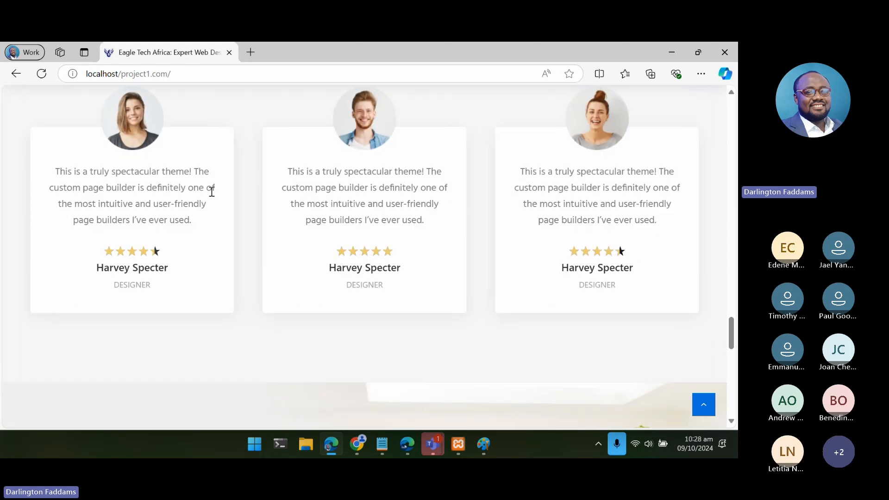
pyautogui.scroll(5, 526, 307)
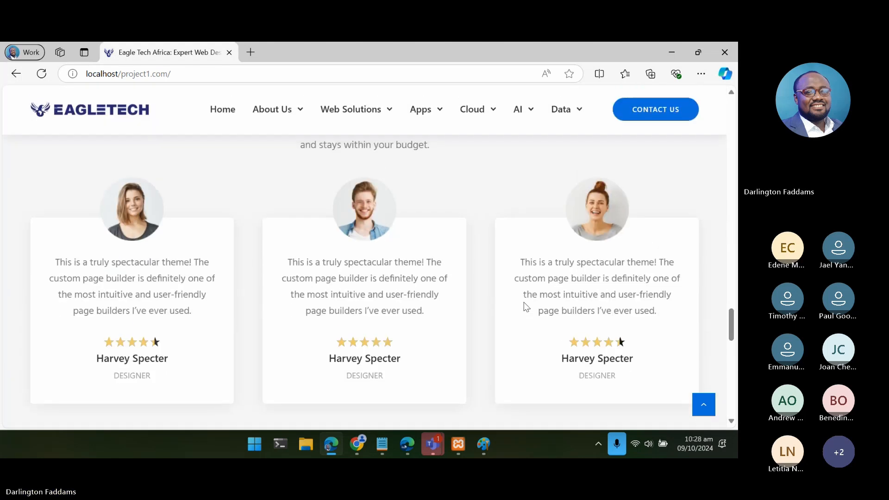
pyautogui.scroll(6, 526, 307)
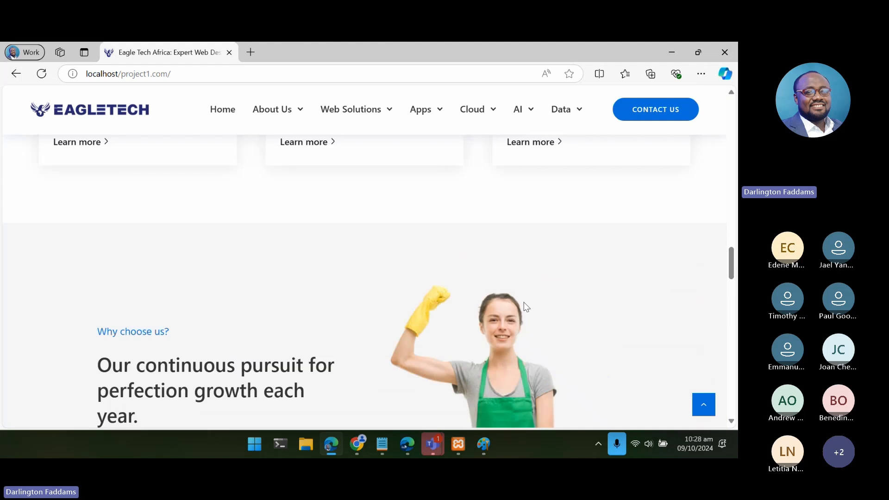
pyautogui.scroll(-8, 527, 307)
pyautogui.scroll(1, 527, 307)
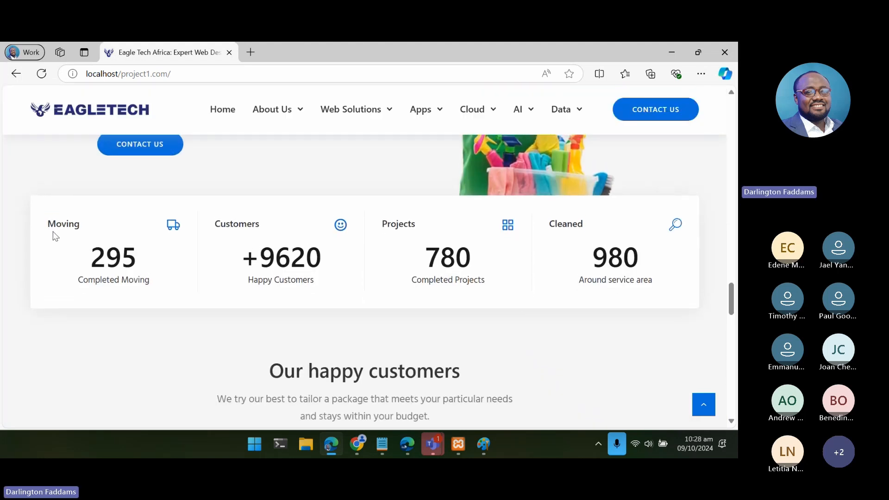
# - Highlight and examine the four counters' labels and figures for Moving, Customers, Projects and Cleaned
pyautogui.moveTo(47, 224); pyautogui.dragTo(645, 281)
pyautogui.click(646, 283)
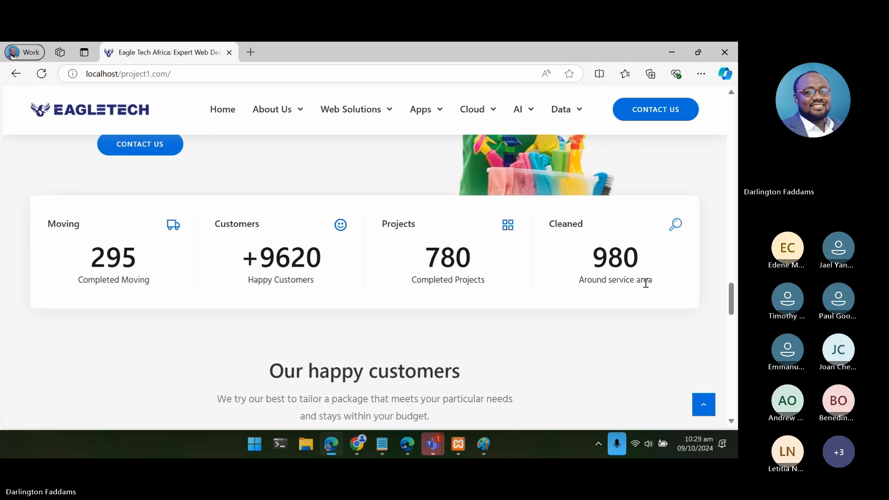
pyautogui.doubleClick(101, 266)
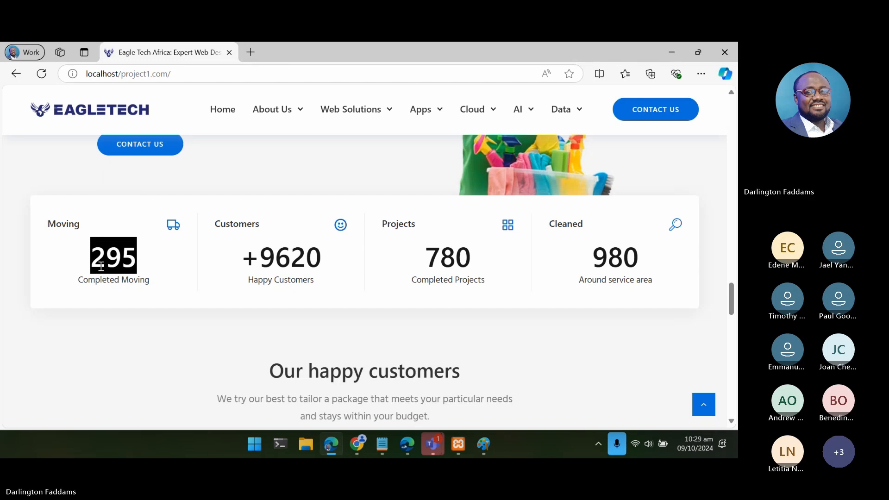
pyautogui.click(100, 266)
pyautogui.doubleClick(101, 266)
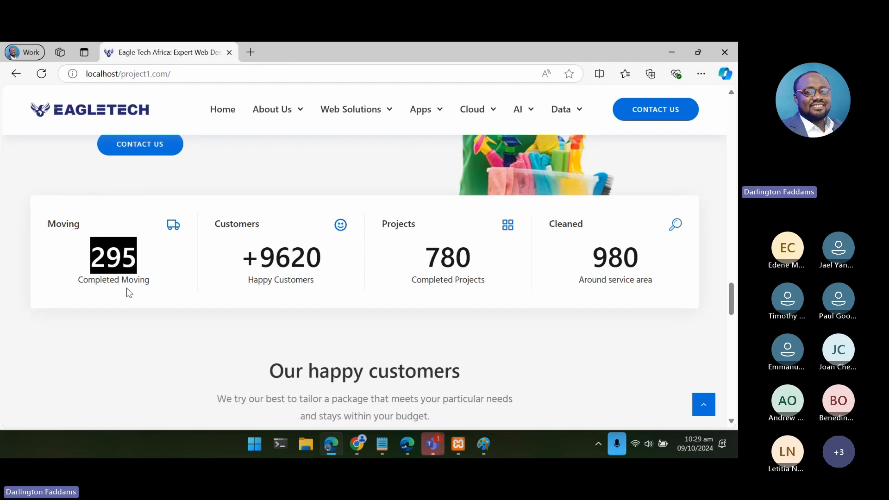
pyautogui.doubleClick(295, 258)
pyautogui.click(421, 263)
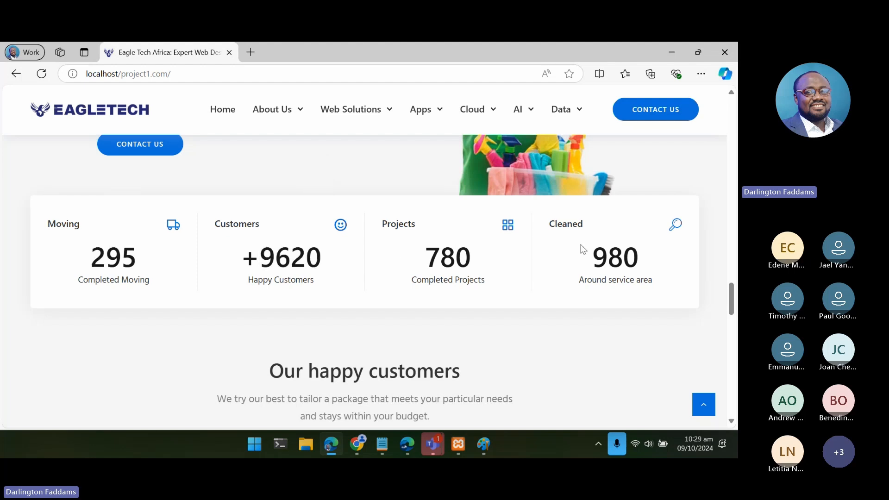
pyautogui.doubleClick(619, 257)
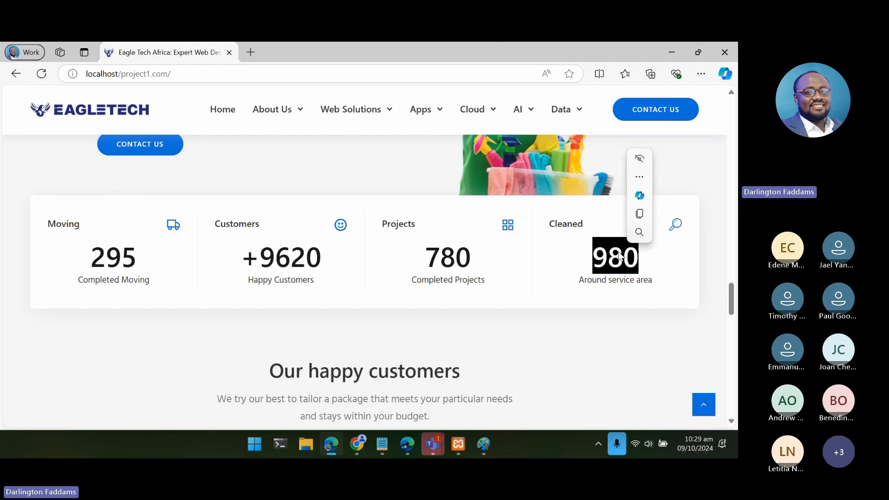
pyautogui.click(574, 249)
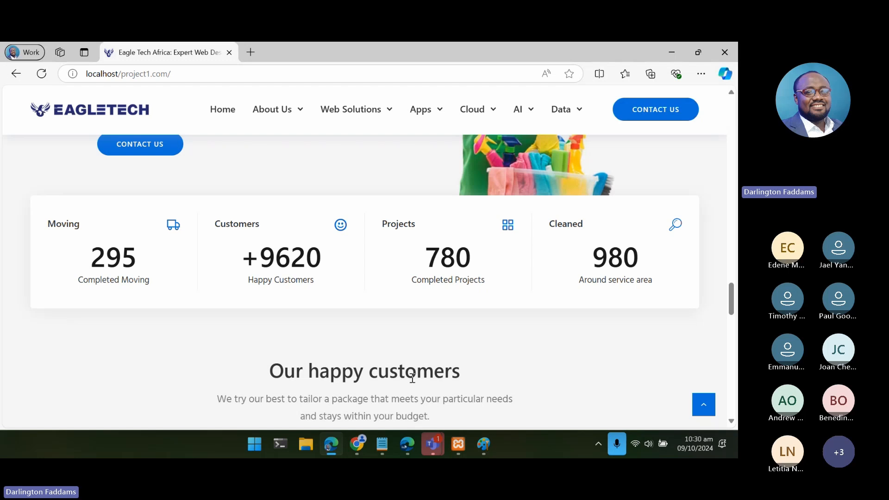
# - Switch to the Projects notes in Notepad and resize the window to full height, leaving the page's Moving counter visible beside it
pyautogui.moveTo(379, 445)
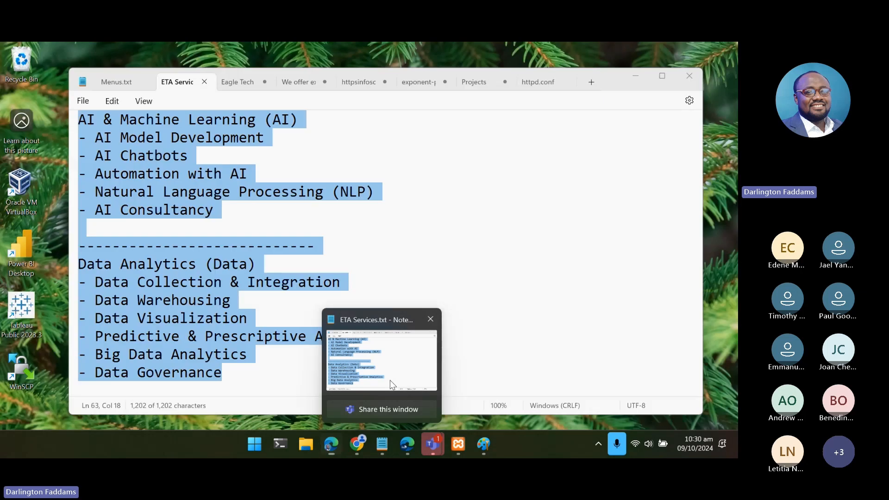
pyautogui.click(390, 379)
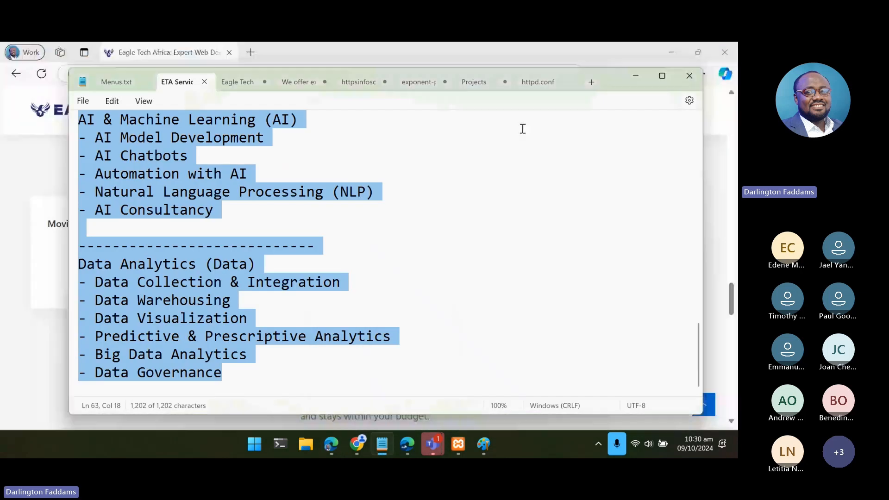
pyautogui.click(478, 86)
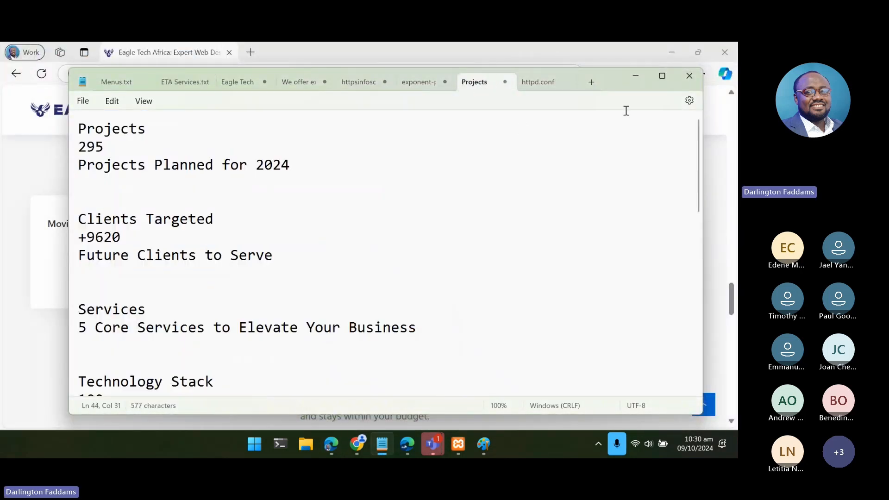
pyautogui.doubleClick(613, 69)
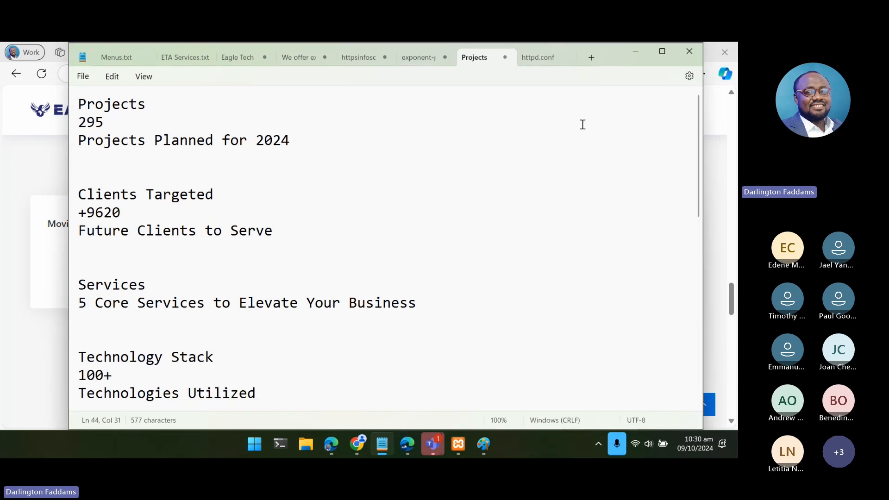
pyautogui.scroll(-1, 484, 238)
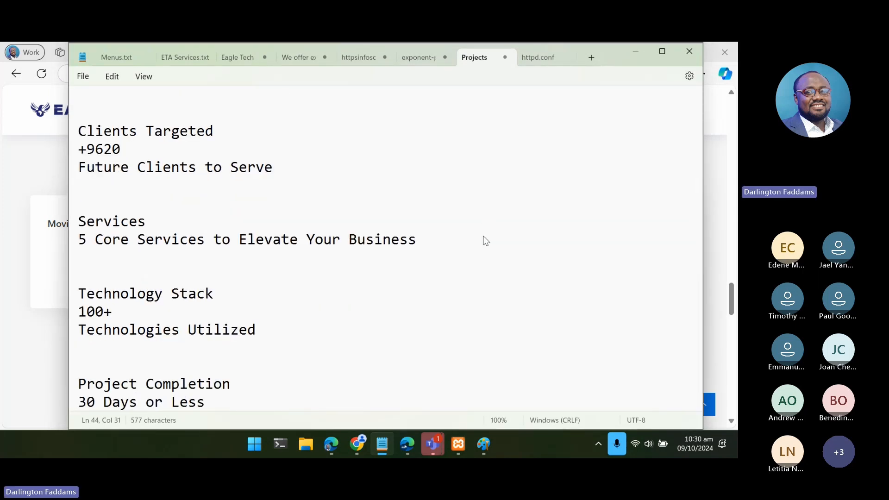
pyautogui.scroll(7, 484, 241)
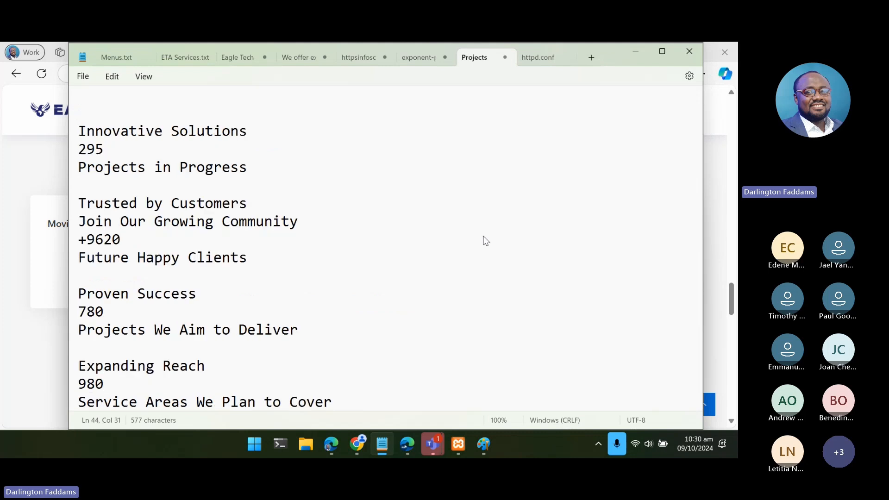
pyautogui.scroll(-6, 485, 240)
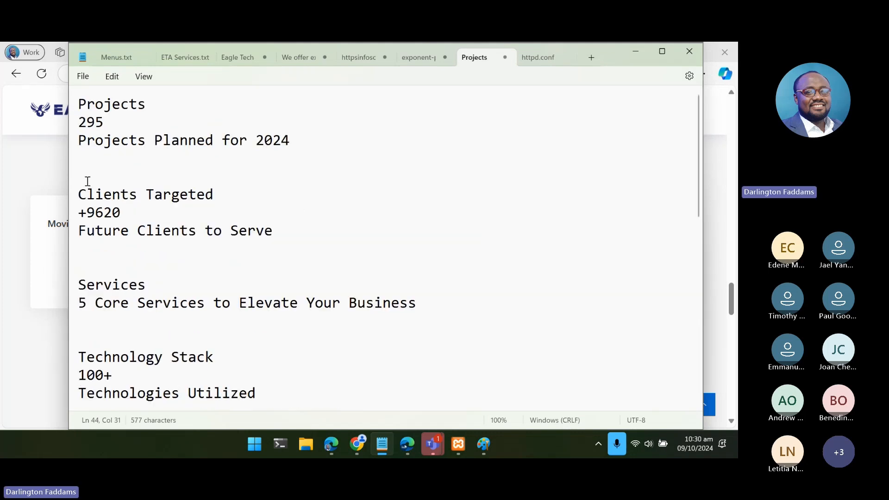
pyautogui.moveTo(65, 177); pyautogui.dragTo(203, 195)
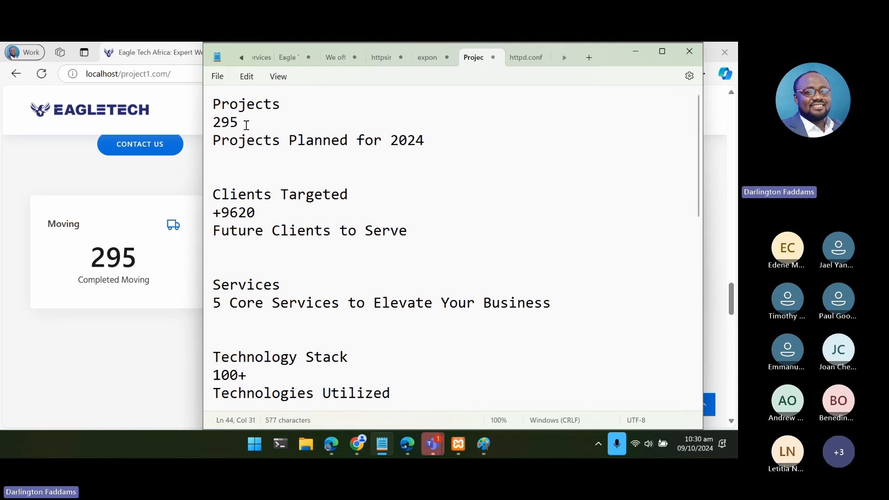
# - Compare the notes' first block, "Projects 295 Projects Planned for 2024", with the counters on the live page
pyautogui.doubleClick(230, 109)
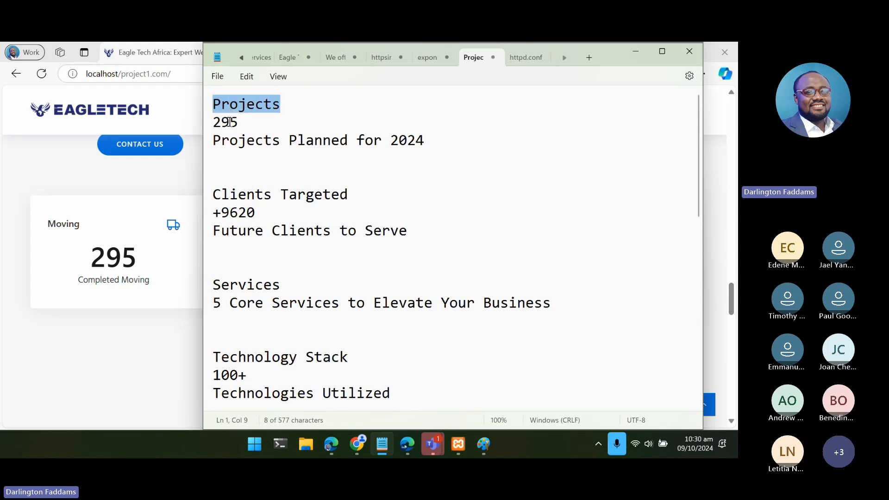
pyautogui.doubleClick(227, 123)
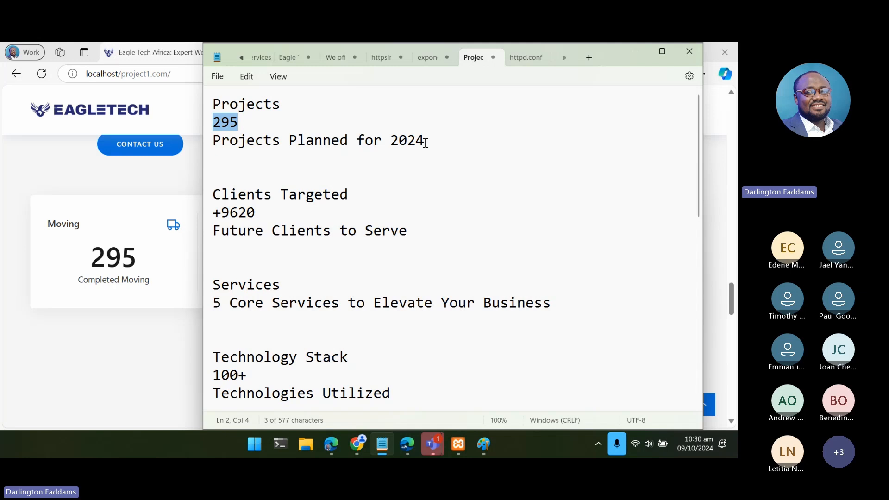
pyautogui.moveTo(424, 141); pyautogui.dragTo(204, 91)
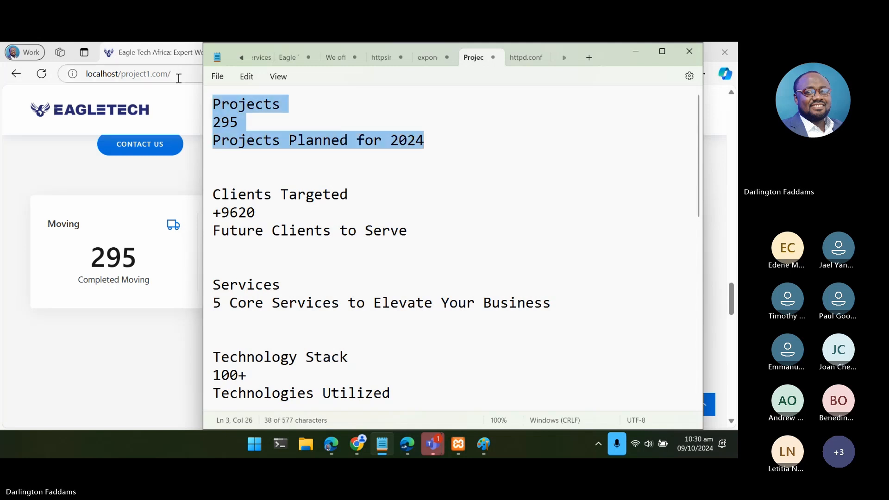
pyautogui.click(163, 317)
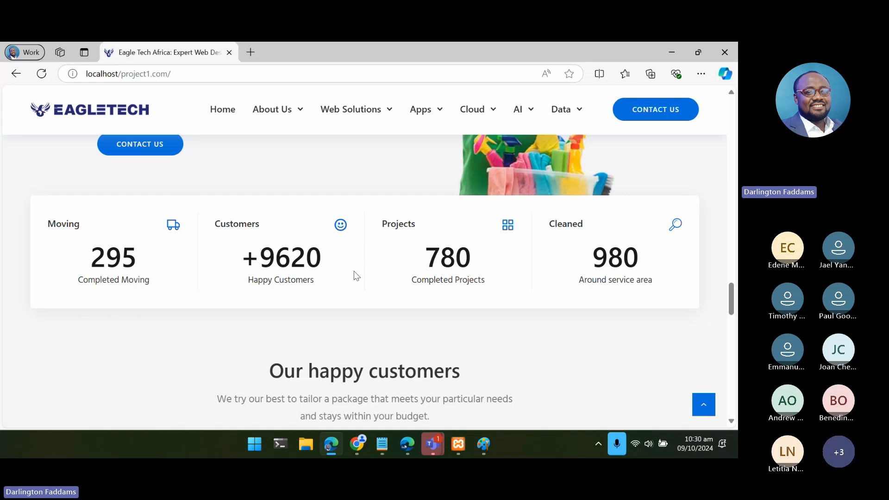
pyautogui.click(376, 366)
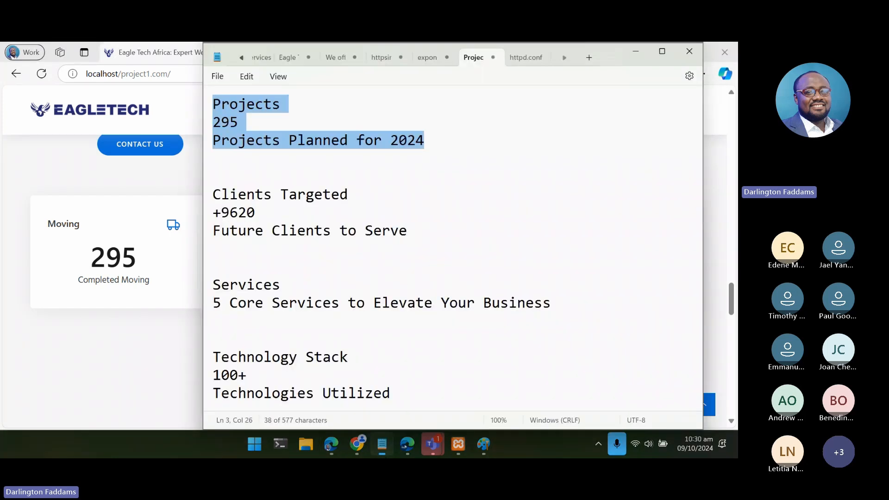
# - Examine the other counter text ideas in the notes, from Clients Targeted through Satisfaction Guarantee
pyautogui.scroll(-2, 372, 285)
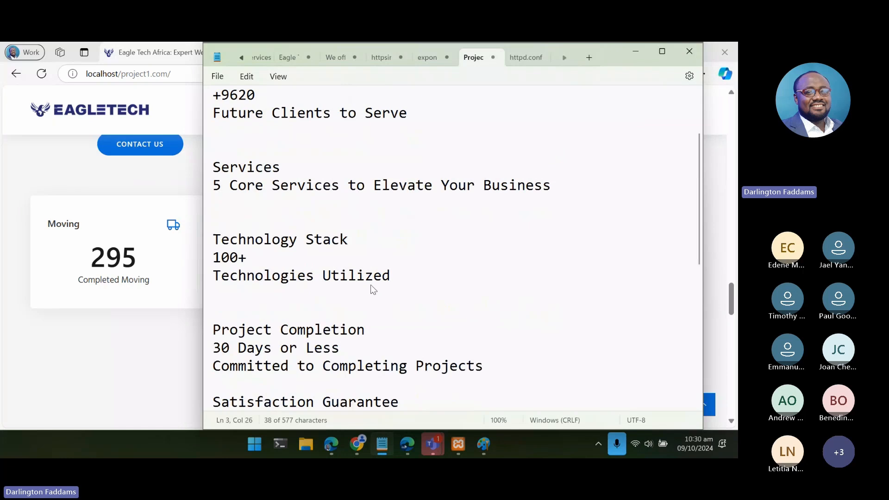
pyautogui.scroll(2, 373, 289)
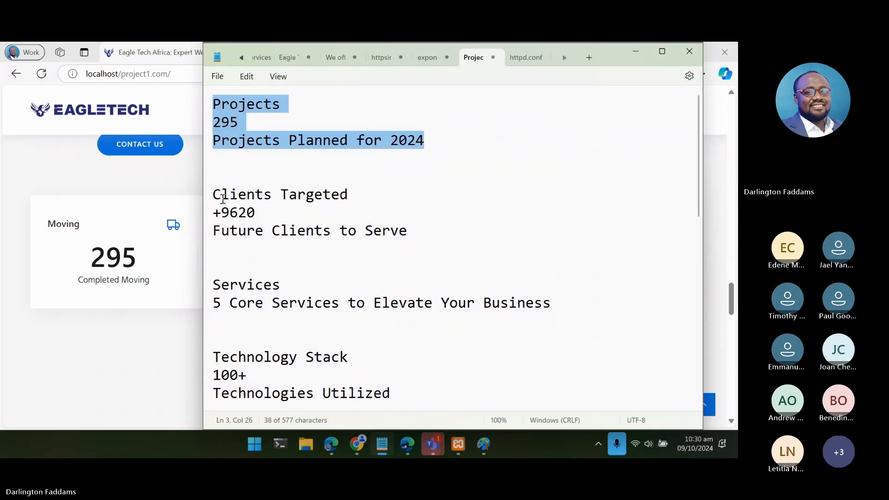
pyautogui.moveTo(223, 199); pyautogui.dragTo(431, 237)
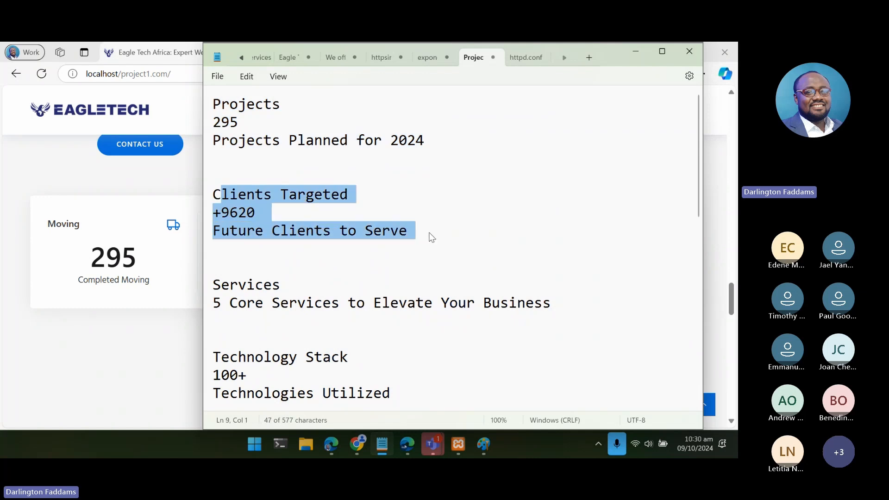
pyautogui.click(431, 237)
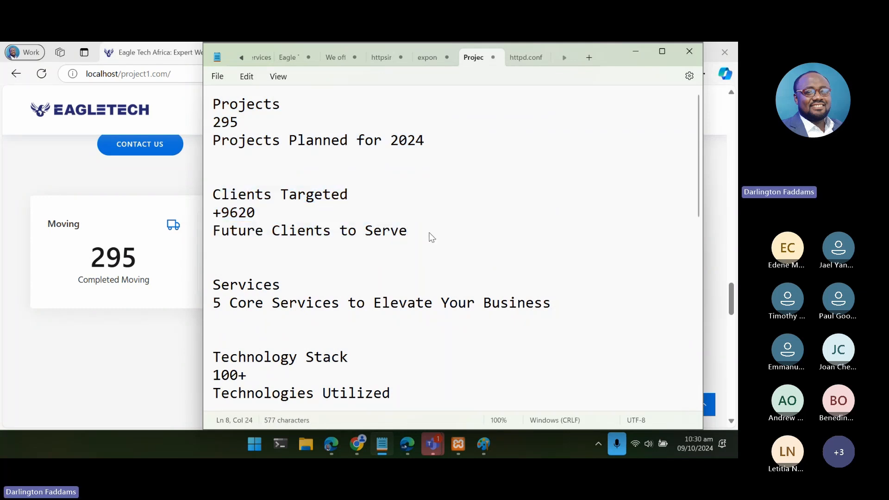
pyautogui.scroll(-2, 431, 237)
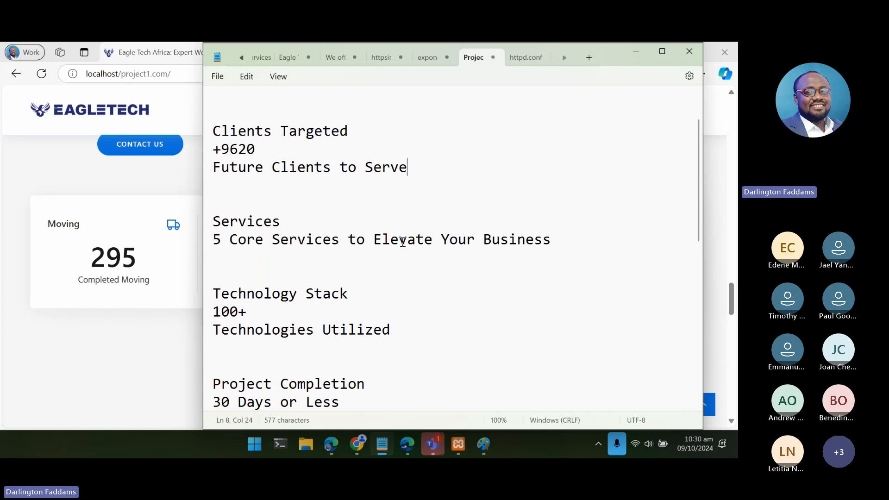
pyautogui.scroll(-3, 307, 288)
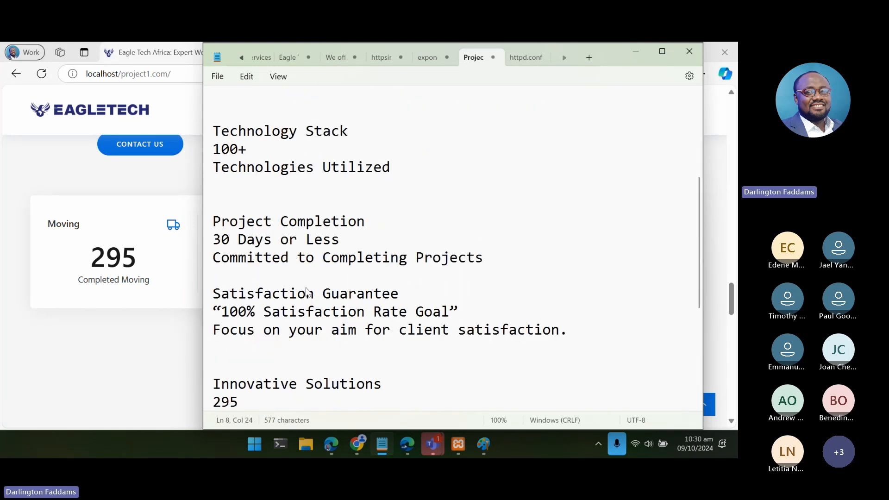
pyautogui.scroll(2, 308, 290)
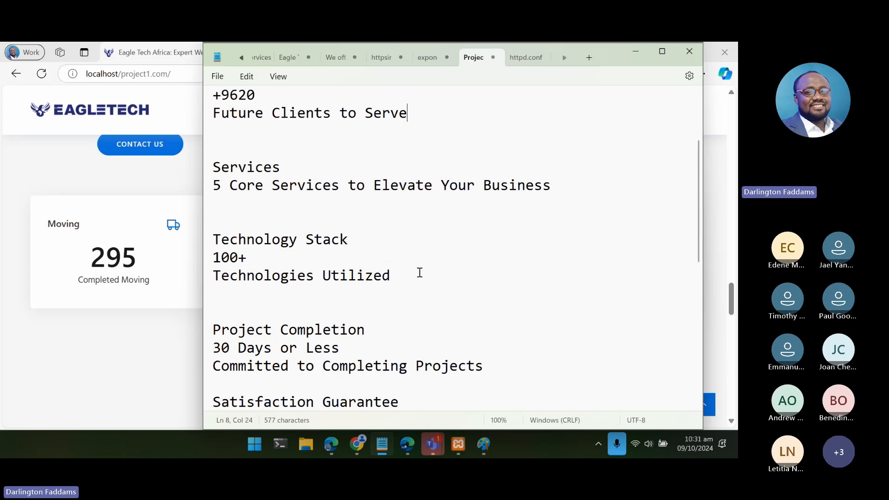
# - Copy the "Technology Stack 100+ Technologies Utilized" block to the beginning of the notes, with blank lines separating it from the Projects block
pyautogui.moveTo(412, 276); pyautogui.dragTo(194, 243)
pyautogui.hotkey('ctrl', 'c')
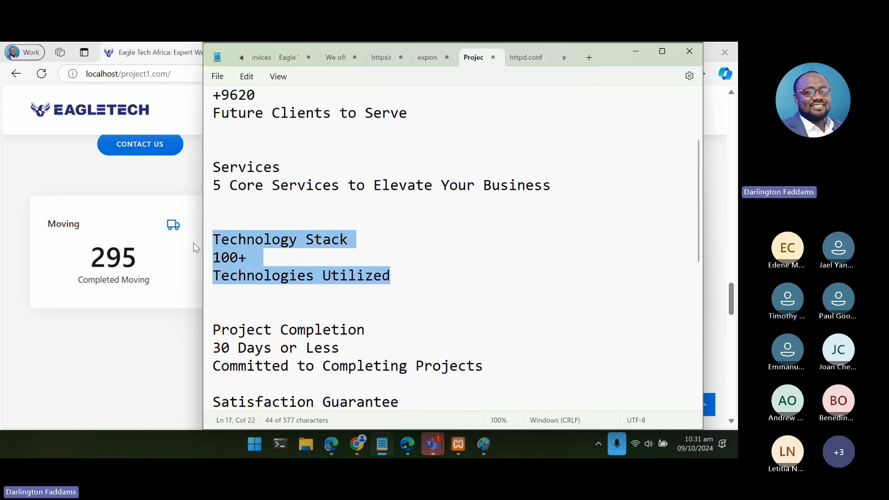
pyautogui.scroll(2, 303, 220)
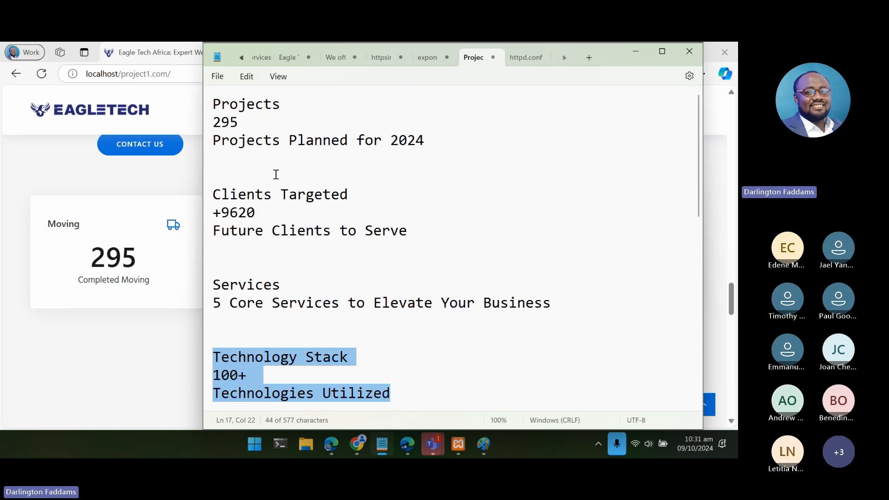
pyautogui.click(215, 110)
pyautogui.press('Return')
pyautogui.press('Return')
pyautogui.press('Return')
pyautogui.press('Return')
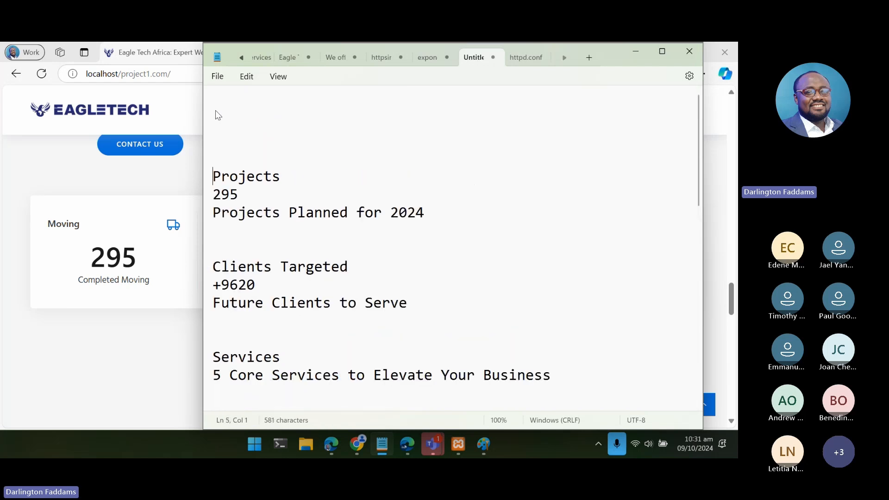
pyautogui.press('Up')
pyautogui.press('Up')
pyautogui.press('Up')
pyautogui.press('Up')
pyautogui.hotkey('ctrl', 'v')
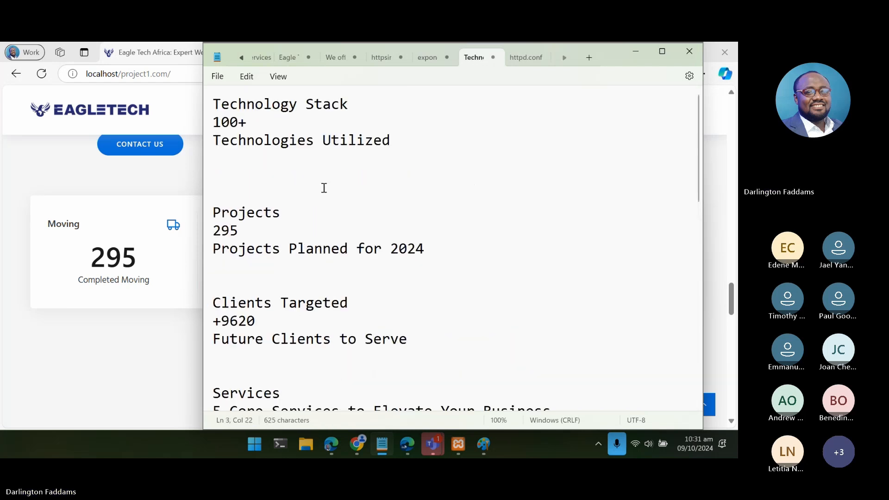
# - Look through the remaining counter text ideas, including Project Completion, Satisfaction Guarantee and Innovative Solutions
pyautogui.scroll(-1, 324, 189)
pyautogui.scroll(-5, 326, 192)
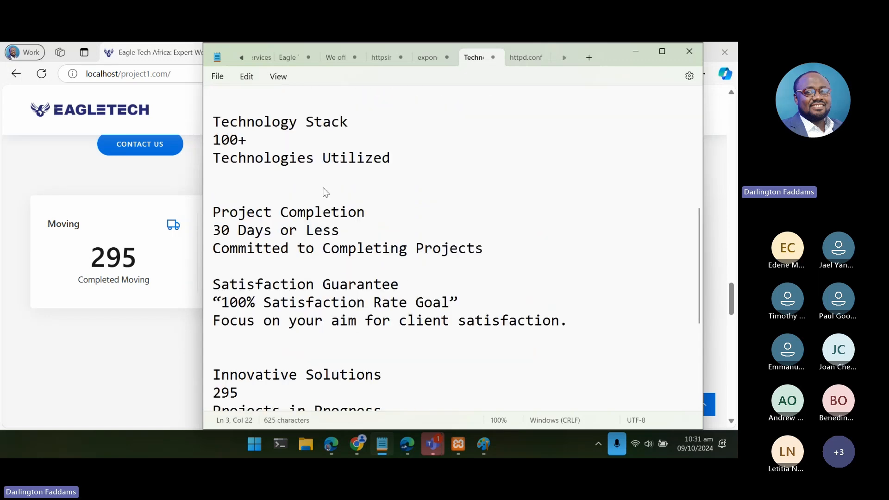
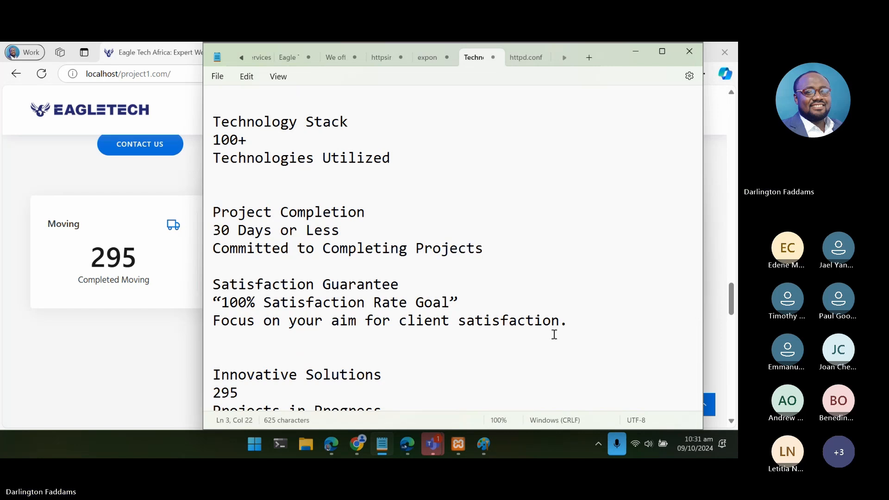
# - Remove the "Focus on your aim for client satisfaction." line and the quotation marks around "100% Satisfaction Rate Goal" in the notes
pyautogui.moveTo(569, 321); pyautogui.dragTo(163, 327)
pyautogui.press('BackSpace')
pyautogui.press('BackSpace')
pyautogui.press('BackSpace')
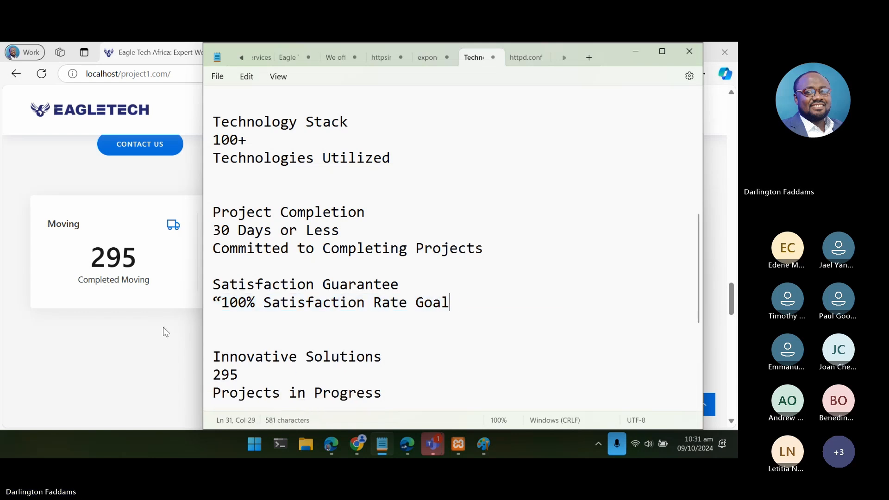
pyautogui.click(221, 294)
pyautogui.press('BackSpace')
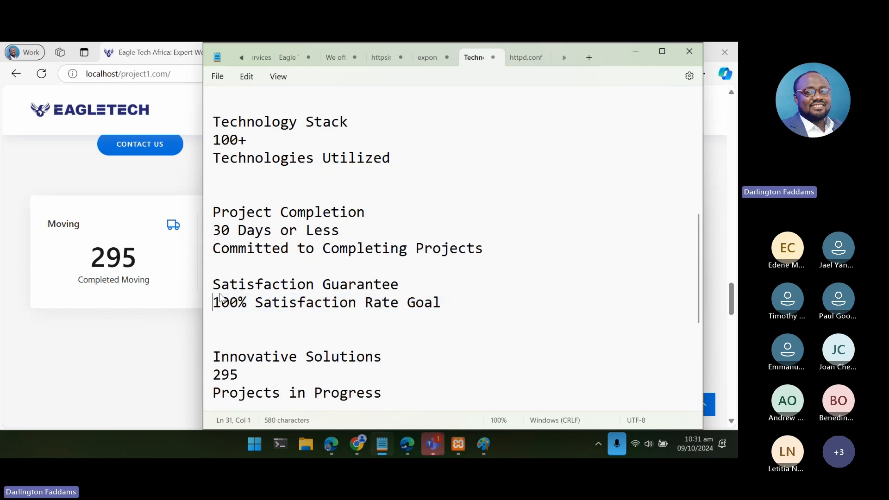
# - Move the Satisfaction Guarantee block below the first Technology Stack block and split it so "100%" stands on its own line
pyautogui.moveTo(443, 303); pyautogui.dragTo(217, 290)
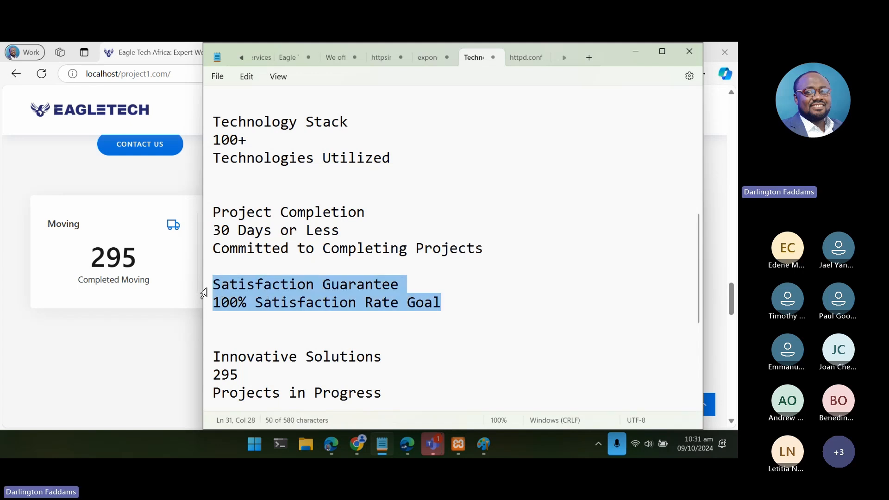
pyautogui.press('BackSpace')
pyautogui.scroll(5, 328, 198)
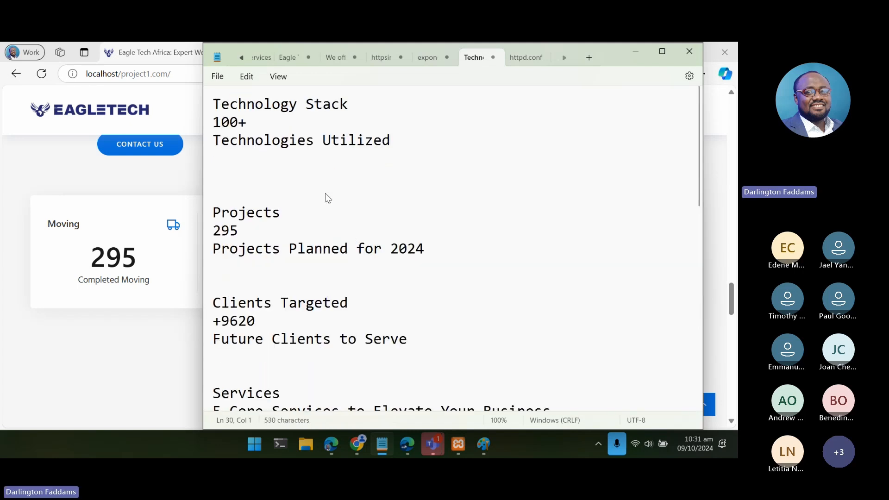
pyautogui.click(287, 170)
pyautogui.press('Return')
pyautogui.write('Satisfaction Guarantee 100% Satisfaction Rate Goal')
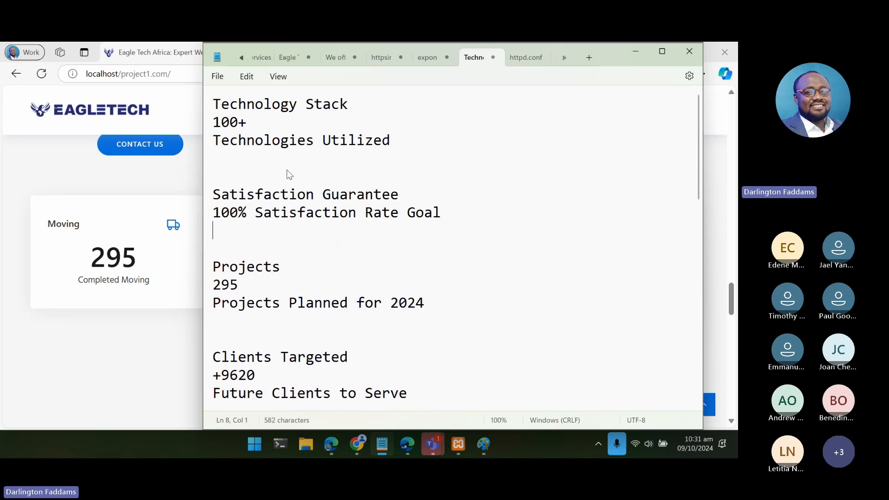
pyautogui.press('Return')
pyautogui.press('Return')
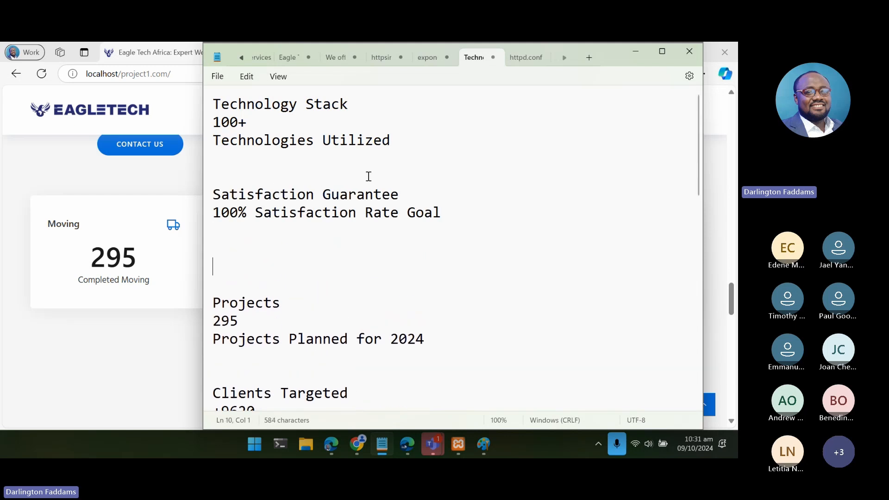
pyautogui.click(254, 213)
pyautogui.press('Return')
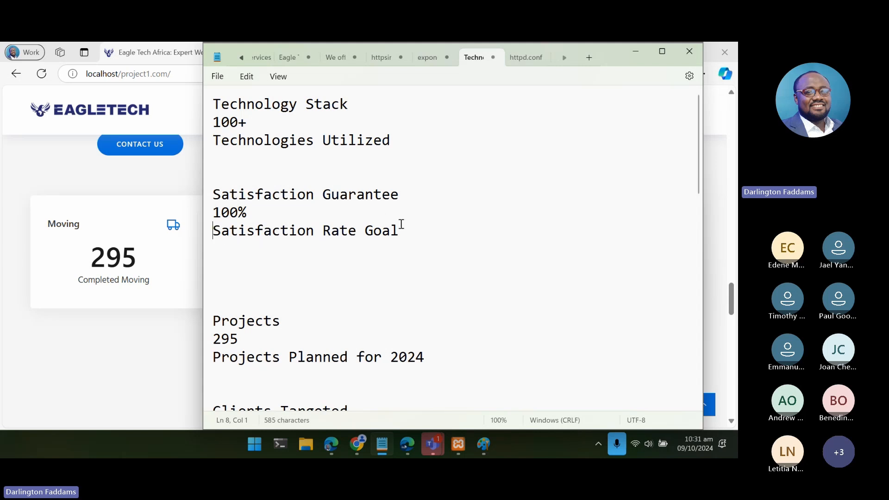
# - Copy the "Project Completion 30 Days or Less Committed to Completing Projects" block below the Satisfaction Guarantee block, followed by blank lines
pyautogui.click(339, 291)
pyautogui.scroll(-4, 340, 290)
pyautogui.scroll(-2, 339, 291)
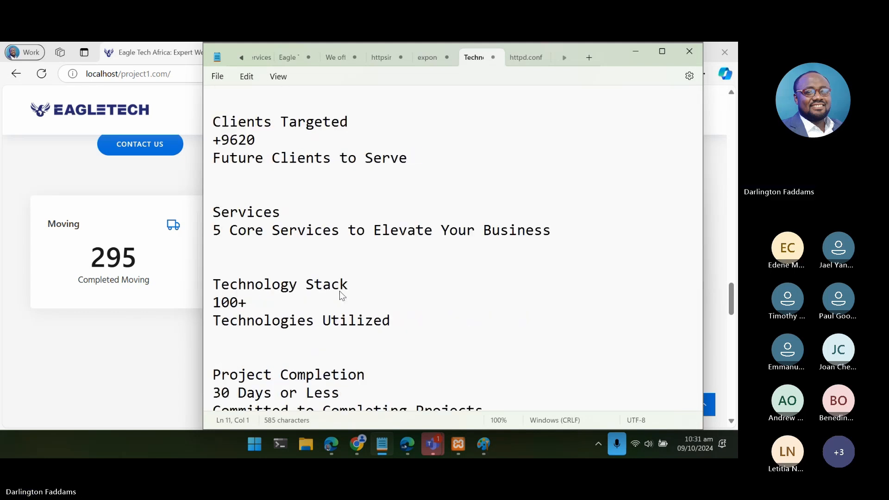
pyautogui.scroll(-2, 340, 291)
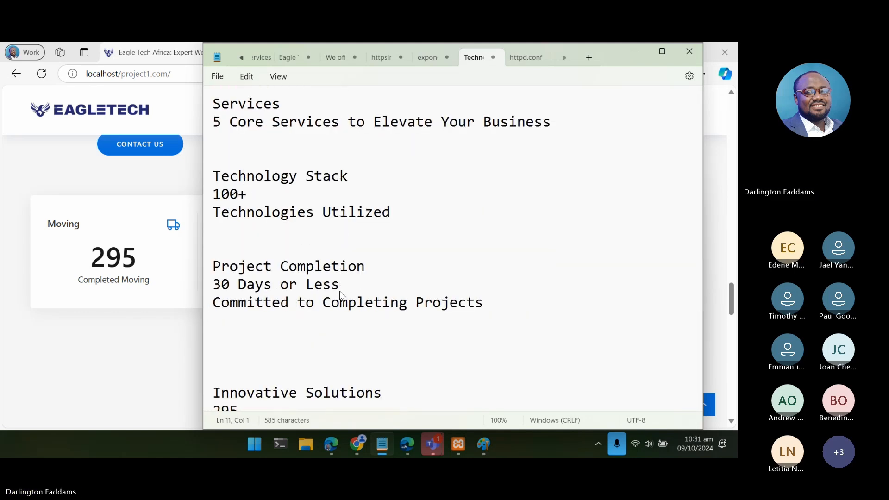
pyautogui.scroll(-1, 340, 291)
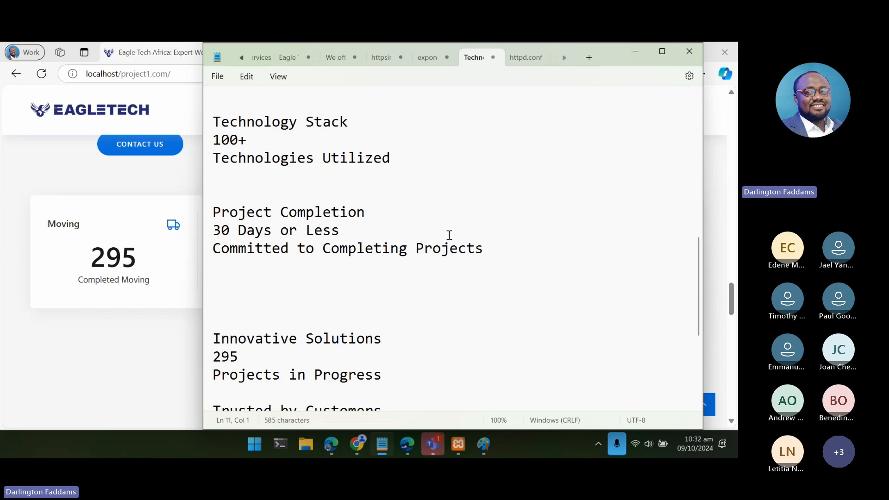
pyautogui.moveTo(492, 247); pyautogui.dragTo(211, 215)
pyautogui.hotkey('ctrl', 'c')
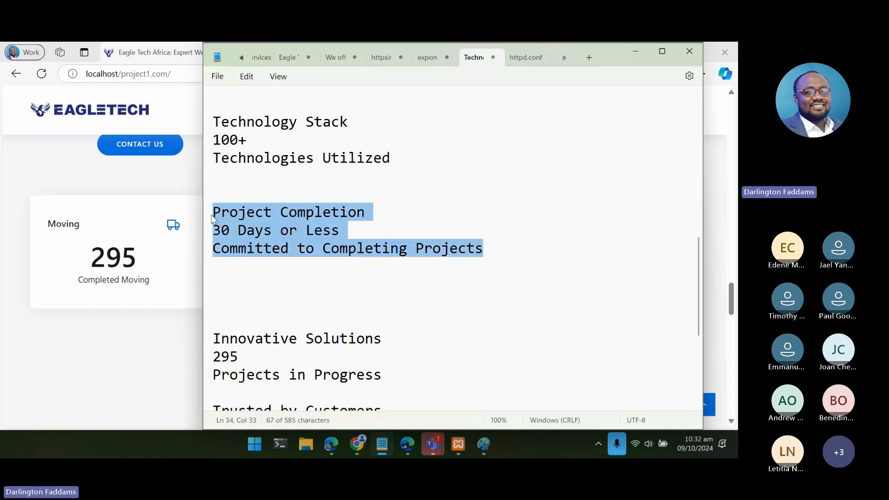
pyautogui.scroll(8, 370, 248)
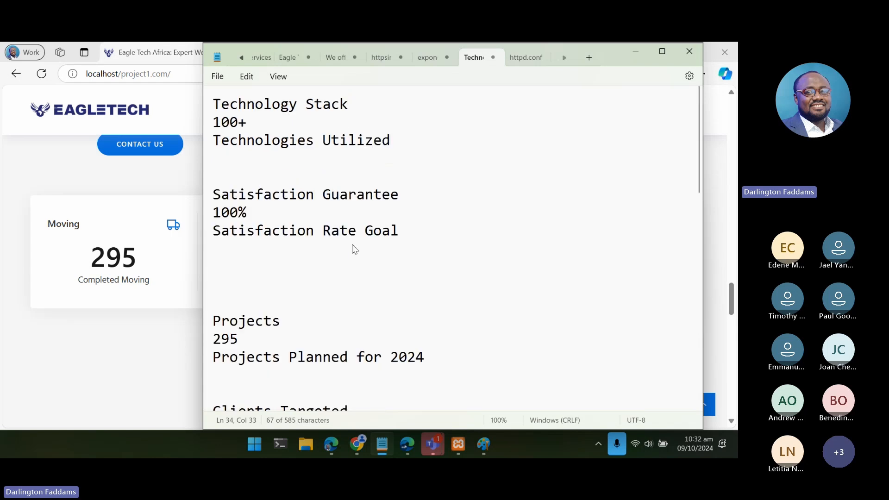
pyautogui.click(299, 274)
pyautogui.hotkey('ctrl', 'v')
pyautogui.press('Return')
pyautogui.press('Return')
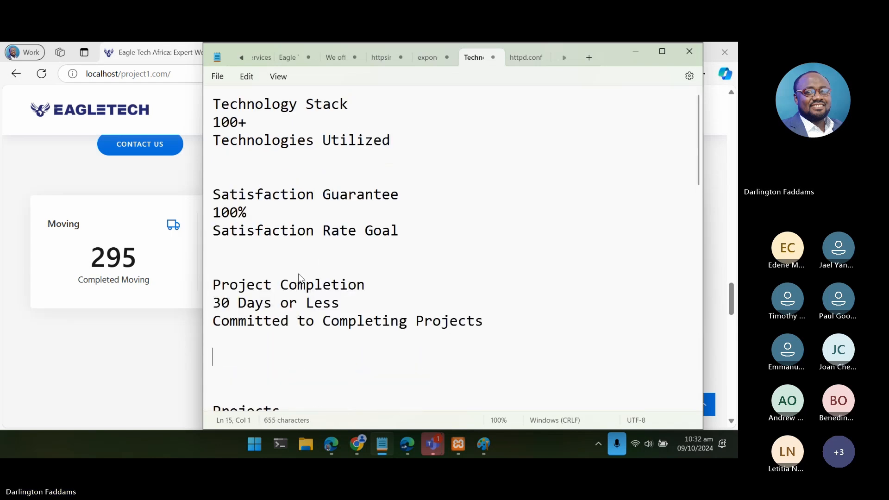
# - Examine the remaining counter text ideas in the notes, from Innovative Solutions through Expanding Reach
pyautogui.scroll(-1, 299, 278)
pyautogui.scroll(-8, 299, 278)
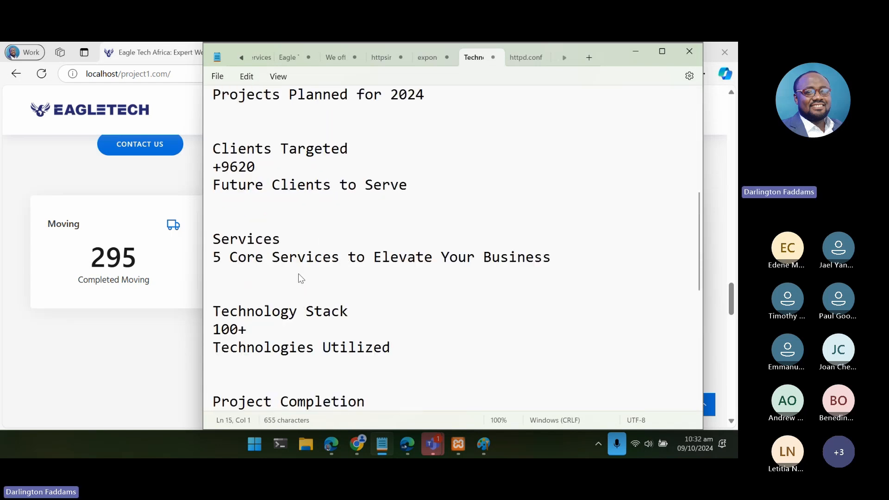
pyautogui.scroll(-3, 299, 277)
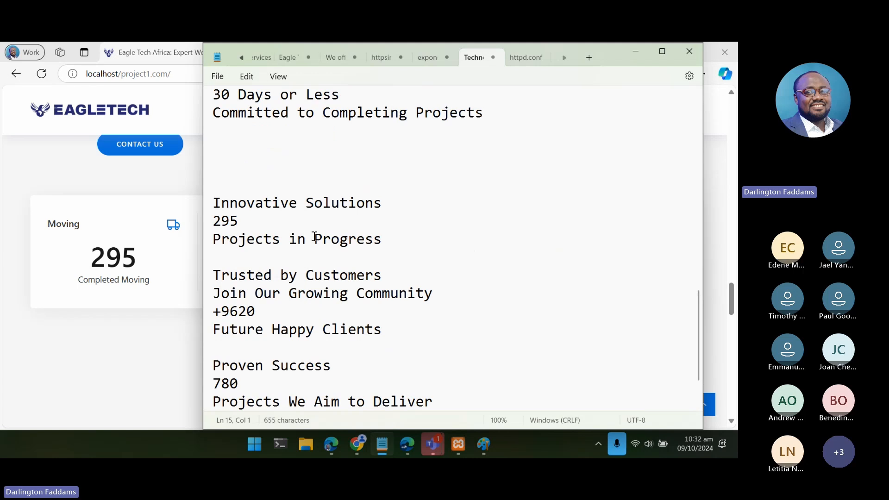
pyautogui.scroll(-1, 399, 250)
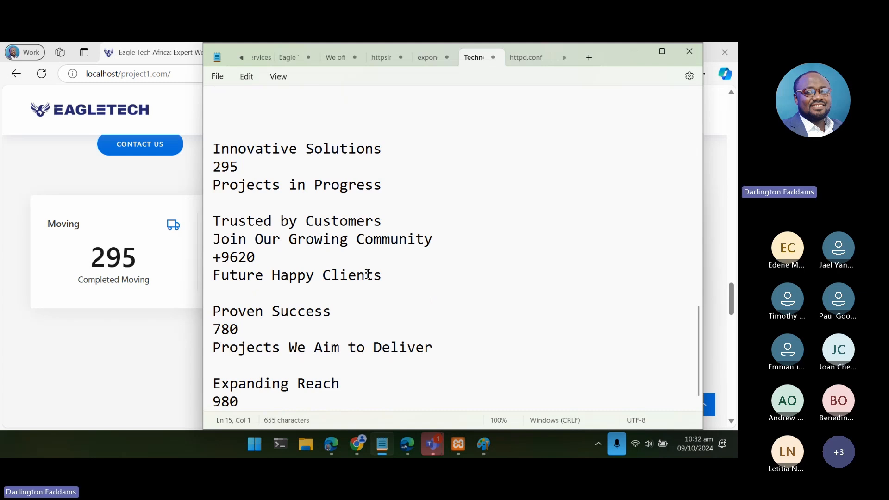
pyautogui.scroll(-1, 367, 274)
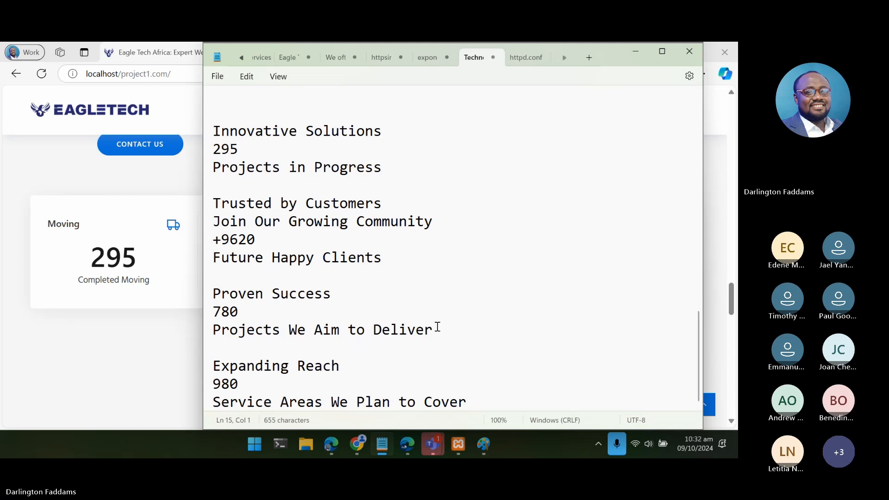
pyautogui.scroll(3, 489, 300)
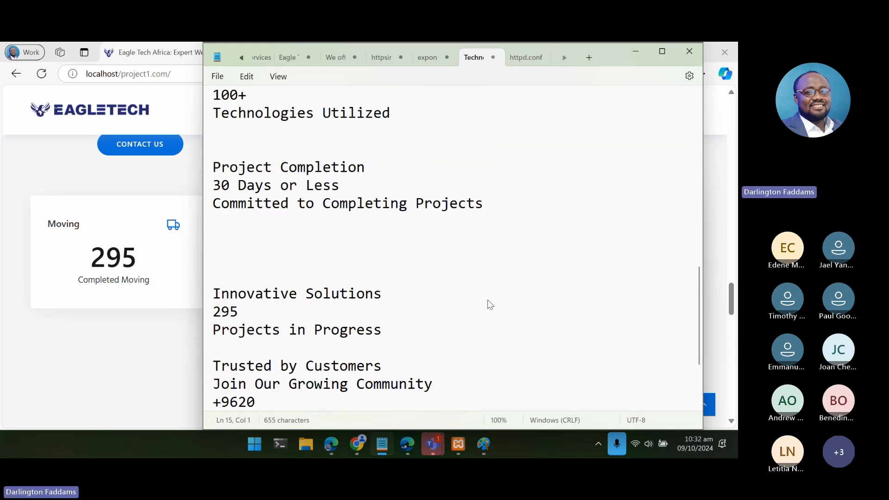
pyautogui.scroll(4, 490, 304)
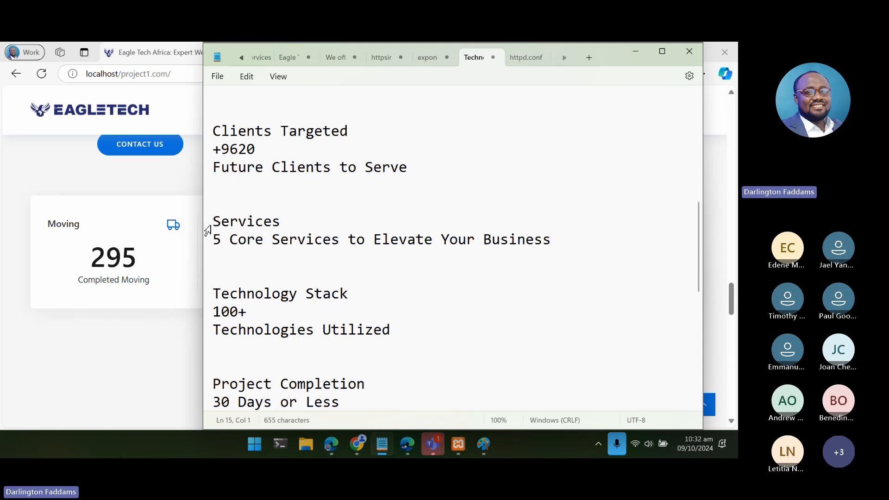
# - Copy the Services block to the beginning of the notes, separate it from Technology Stack, and put "5" on its own line
pyautogui.moveTo(216, 224); pyautogui.dragTo(552, 243)
pyautogui.hotkey('ctrl', 'c')
pyautogui.scroll(-4, 552, 243)
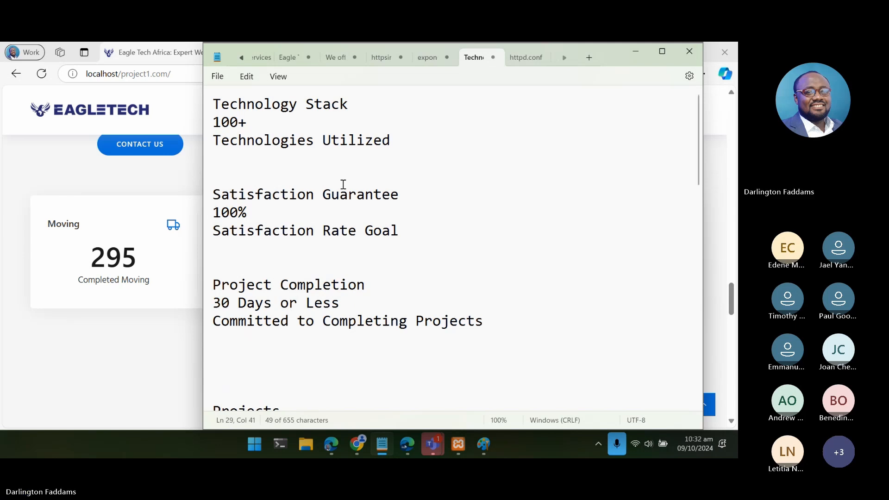
pyautogui.click(216, 101)
pyautogui.hotkey('ctrl', 'v')
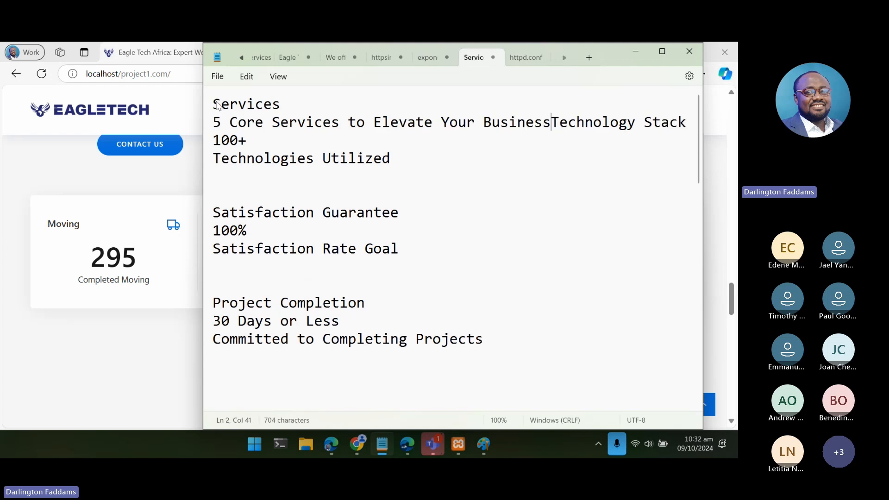
pyautogui.press('Return')
pyautogui.press('Return')
pyautogui.click(230, 122)
pyautogui.press('Return')
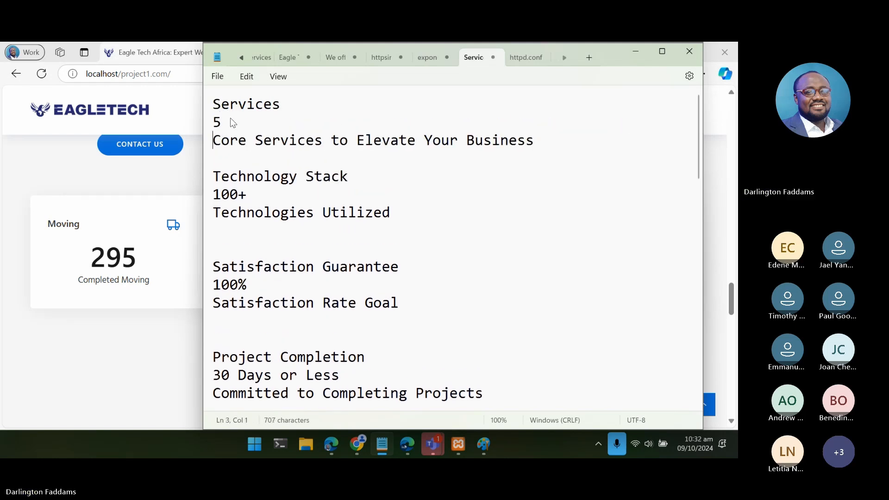
# - Switch to the live site and review the services listed under Web Solutions, Apps, Cloud, AI and Data
pyautogui.click(138, 182)
pyautogui.scroll(5, 265, 191)
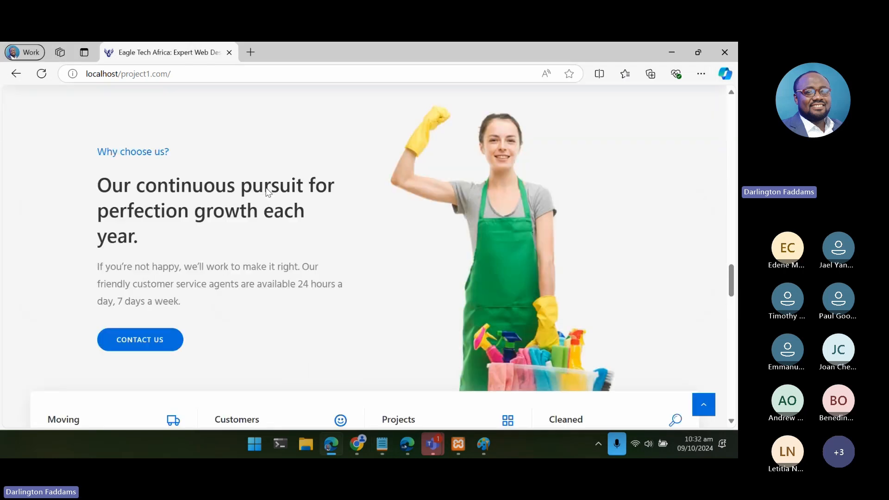
pyautogui.scroll(5, 266, 189)
pyautogui.moveTo(363, 100)
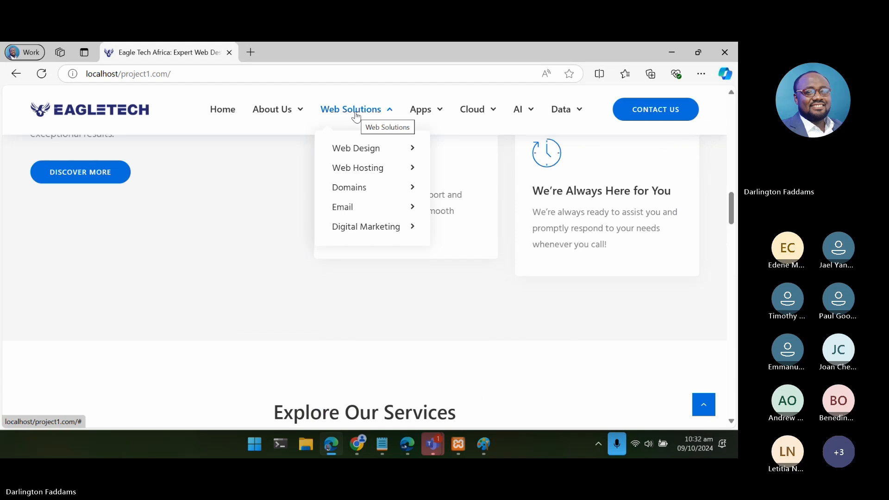
pyautogui.moveTo(352, 231)
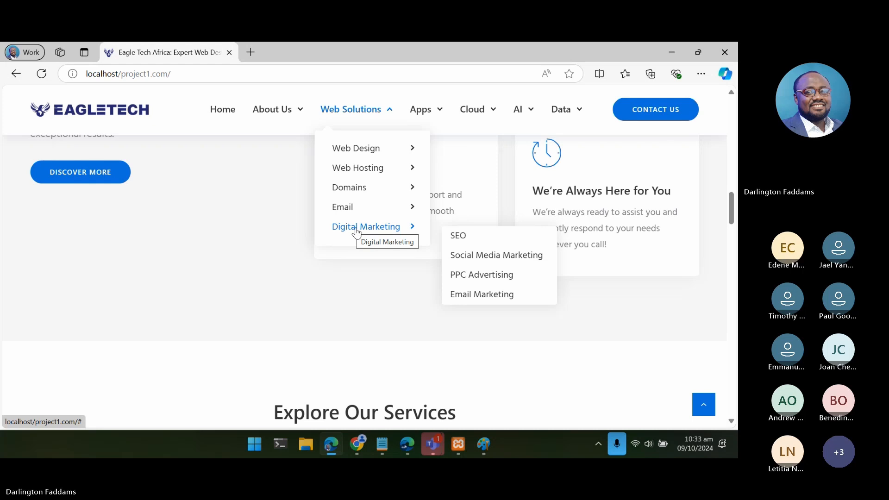
pyautogui.moveTo(428, 118)
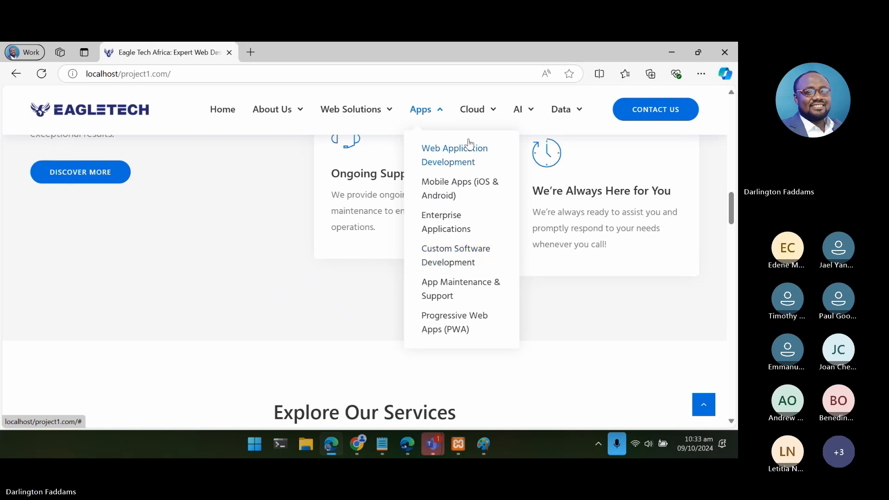
pyautogui.moveTo(477, 108)
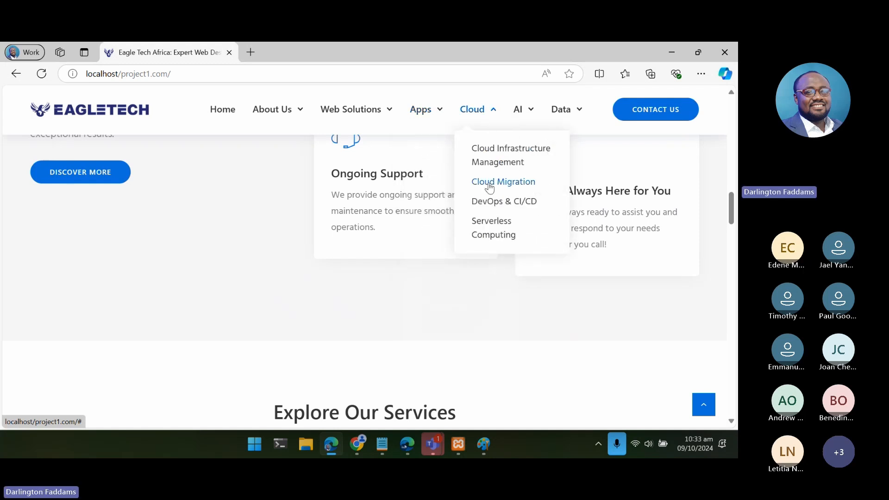
pyautogui.moveTo(374, 120)
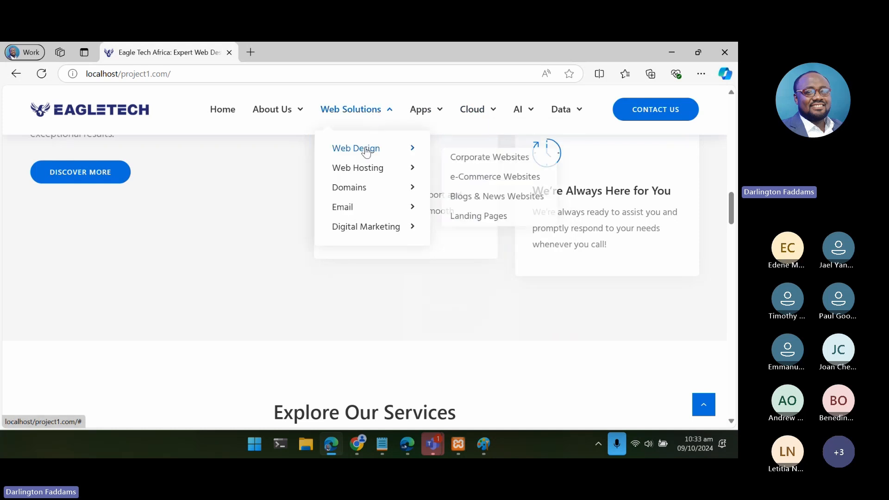
pyautogui.moveTo(359, 193)
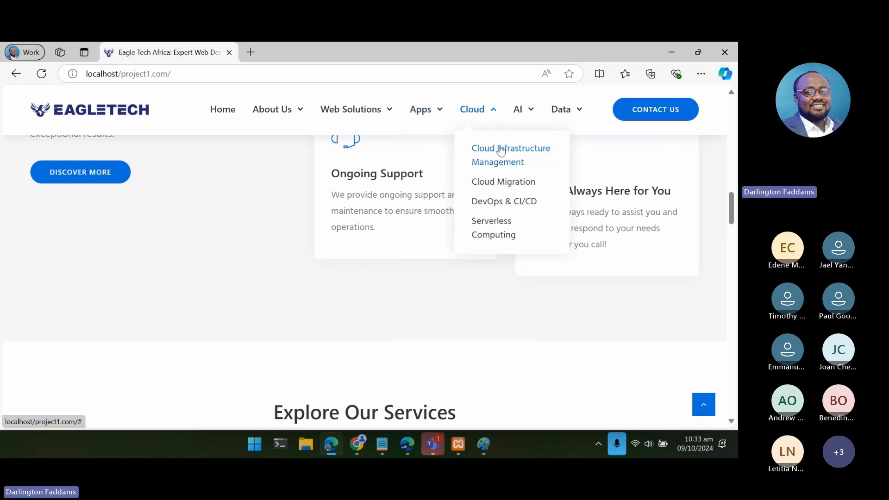
pyautogui.moveTo(512, 116)
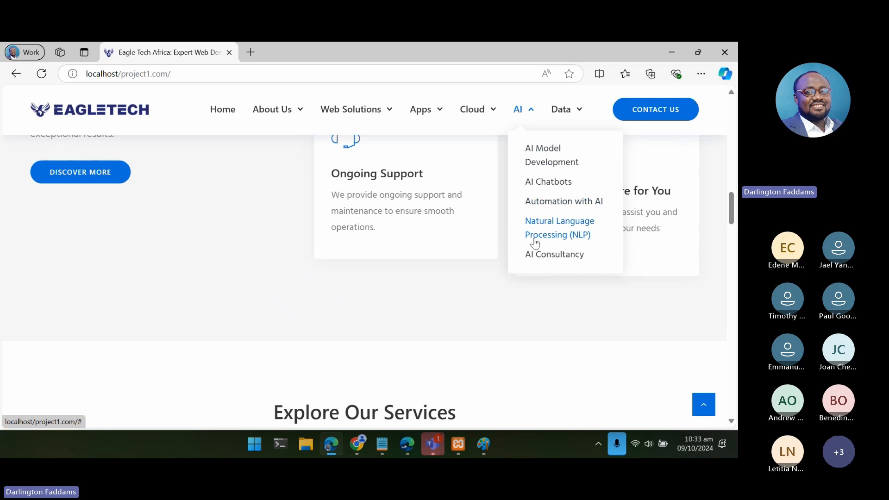
pyautogui.moveTo(563, 119)
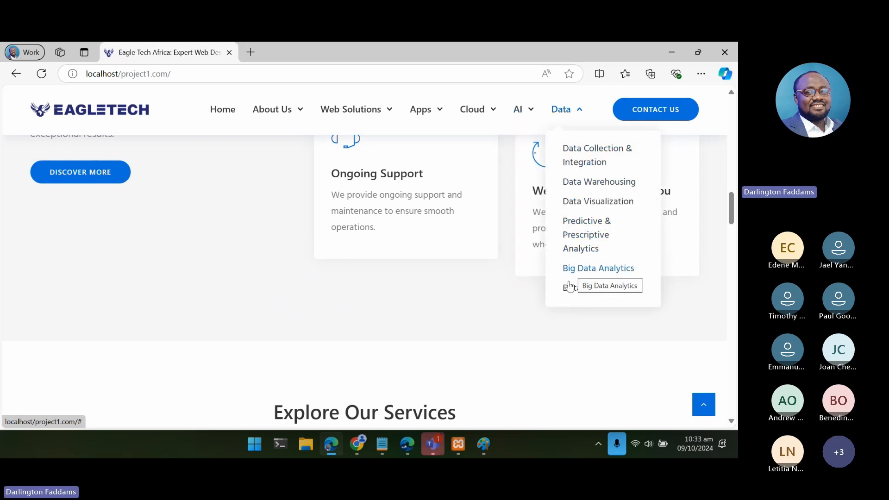
# - Return to the notes, set the first Services block's number to 25+, and add another blank line before Technology Stack
pyautogui.click(382, 446)
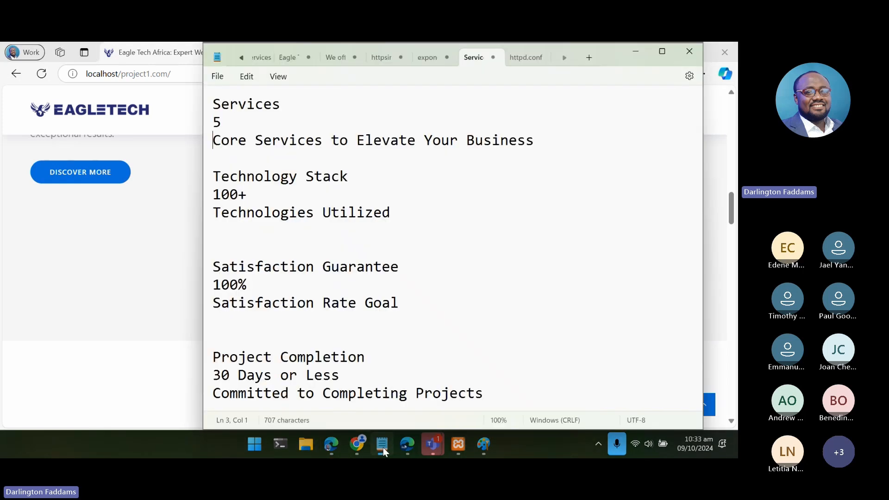
pyautogui.doubleClick(217, 124)
pyautogui.click(213, 123)
pyautogui.write('25+')
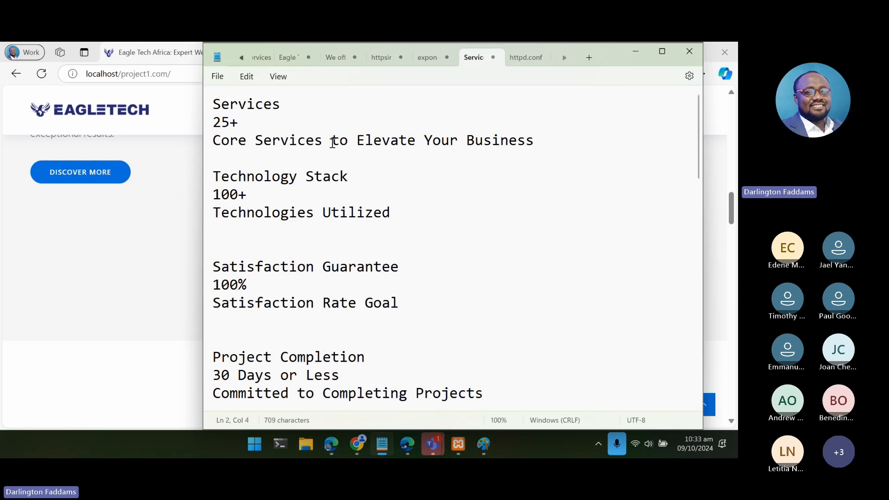
pyautogui.moveTo(333, 142); pyautogui.dragTo(568, 146)
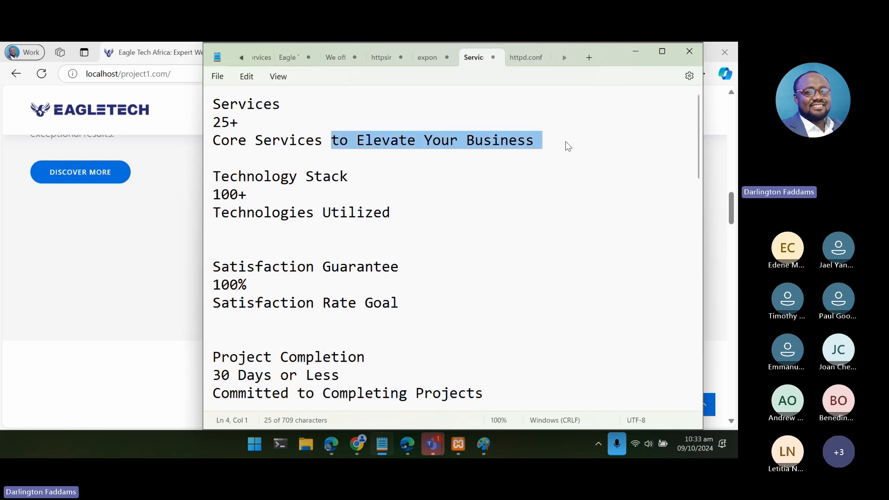
pyautogui.click(374, 163)
pyautogui.press('Return')
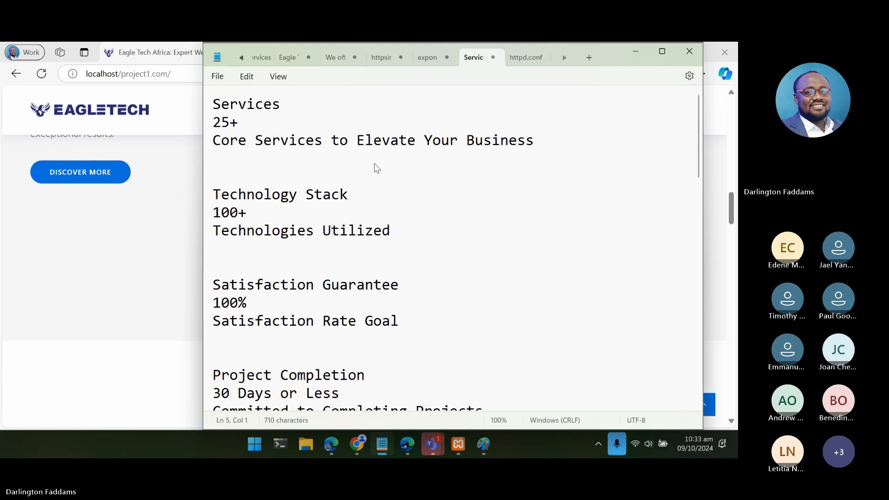
# - Switch to the Chrome browser, close the developer tools, and bring up the counter row in the Tatsu page builder
pyautogui.scroll(-2, 374, 168)
pyautogui.scroll(2, 374, 168)
pyautogui.click(54, 259)
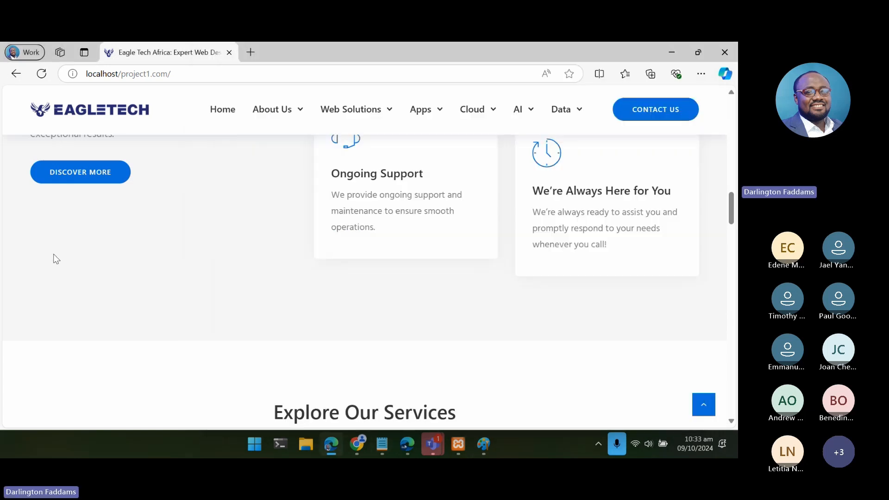
pyautogui.click(357, 444)
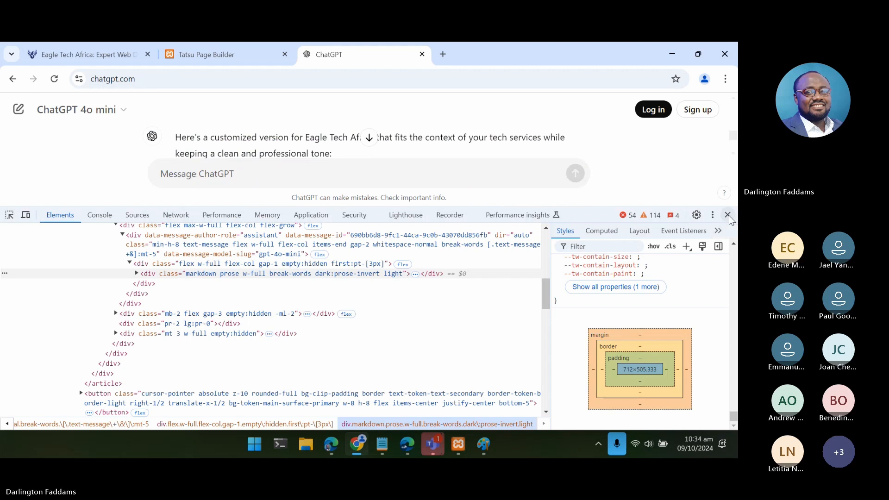
pyautogui.click(727, 216)
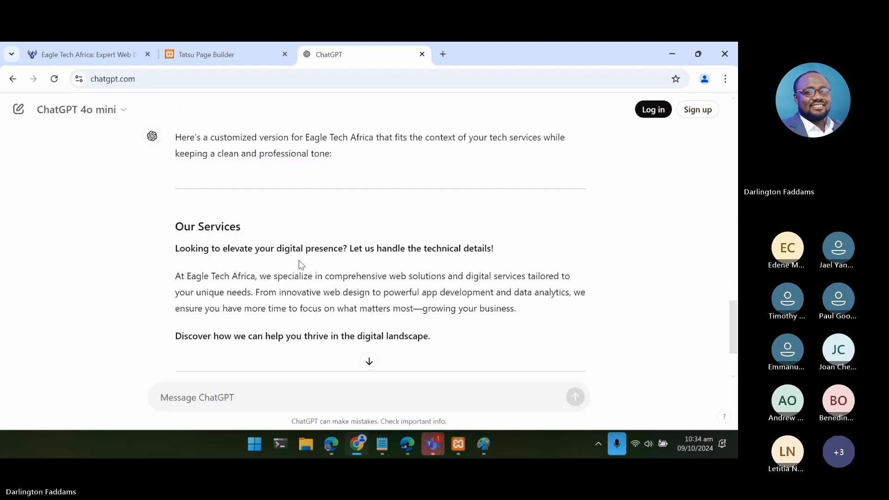
pyautogui.click(210, 53)
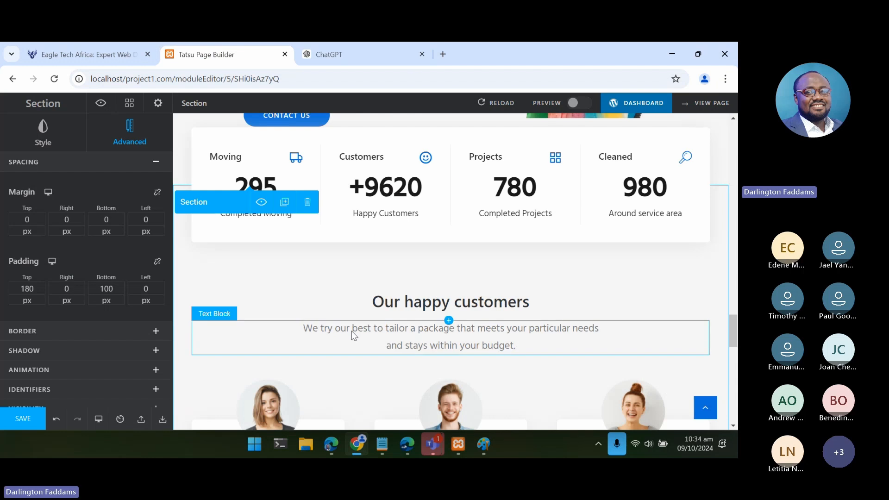
pyautogui.scroll(1, 352, 331)
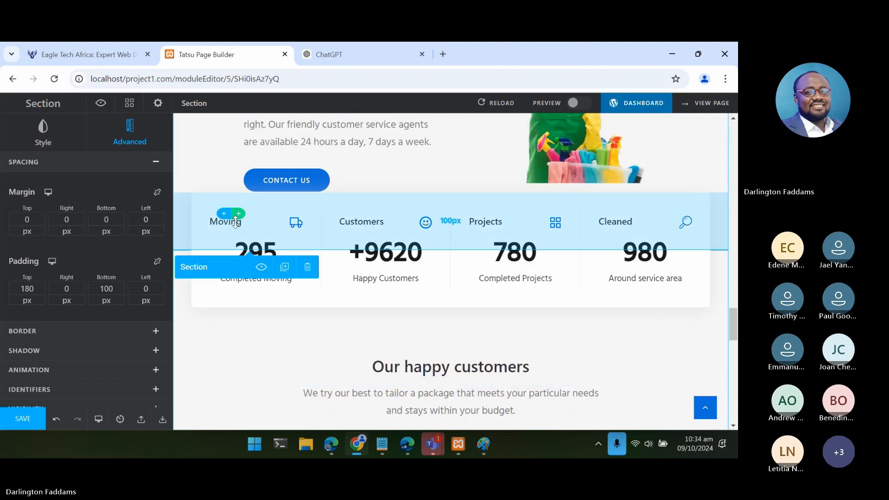
pyautogui.click(261, 253)
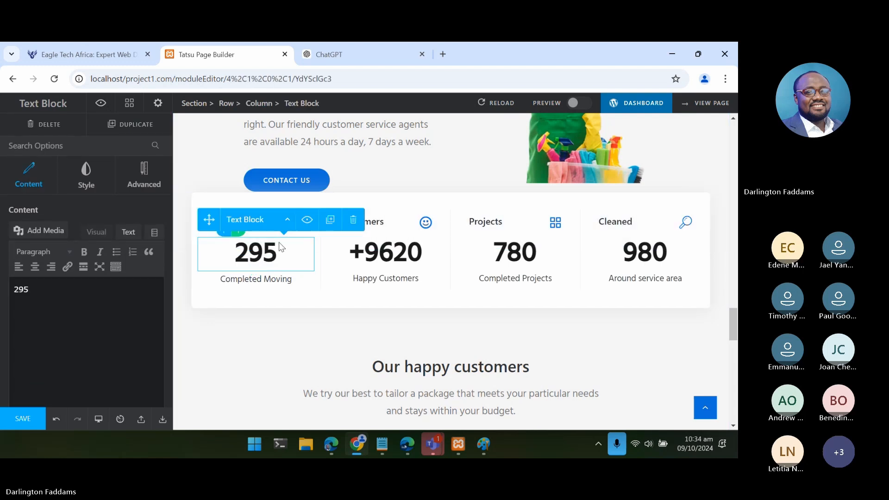
pyautogui.click(383, 271)
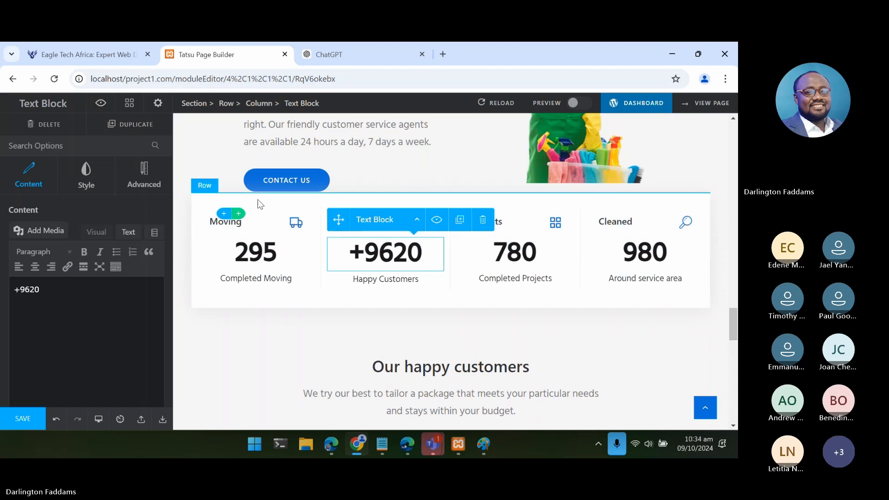
pyautogui.click(249, 224)
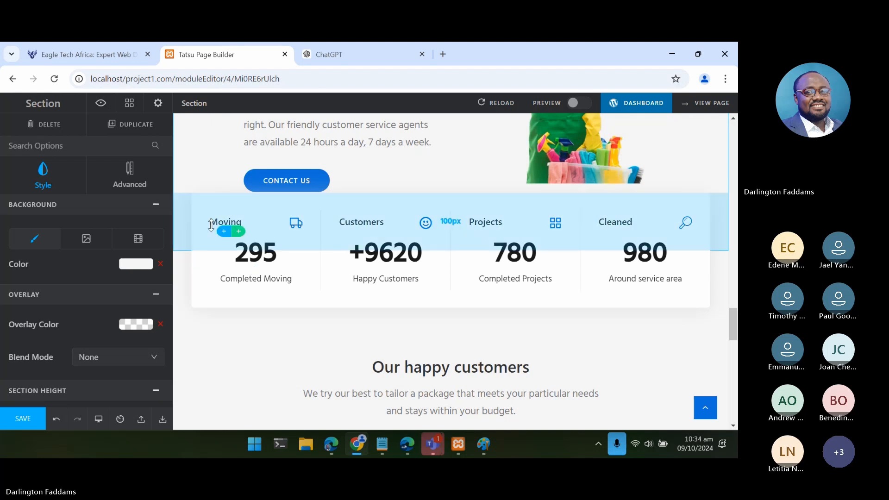
pyautogui.scroll(-2, 250, 278)
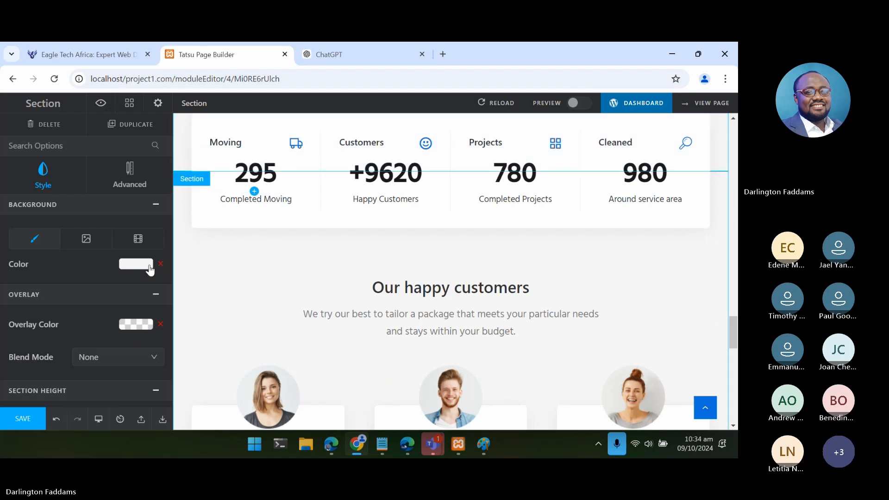
pyautogui.scroll(-2, 118, 292)
pyautogui.scroll(2, 117, 291)
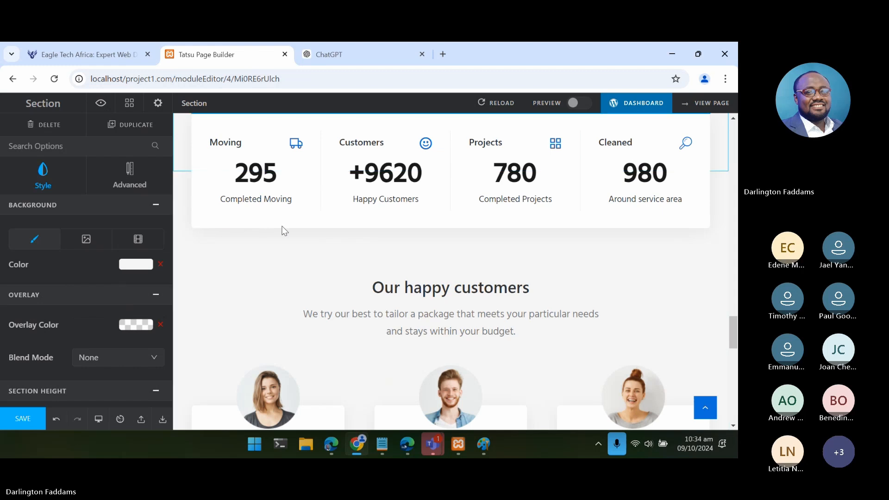
pyautogui.click(394, 179)
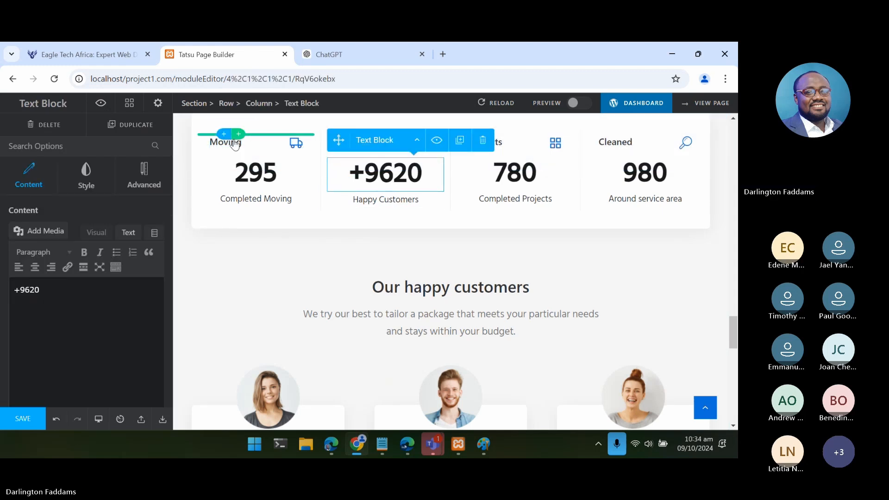
# - Replace the first counter's title "Moving" with "Services"
pyautogui.click(234, 138)
pyautogui.click(256, 155)
pyautogui.click(241, 146)
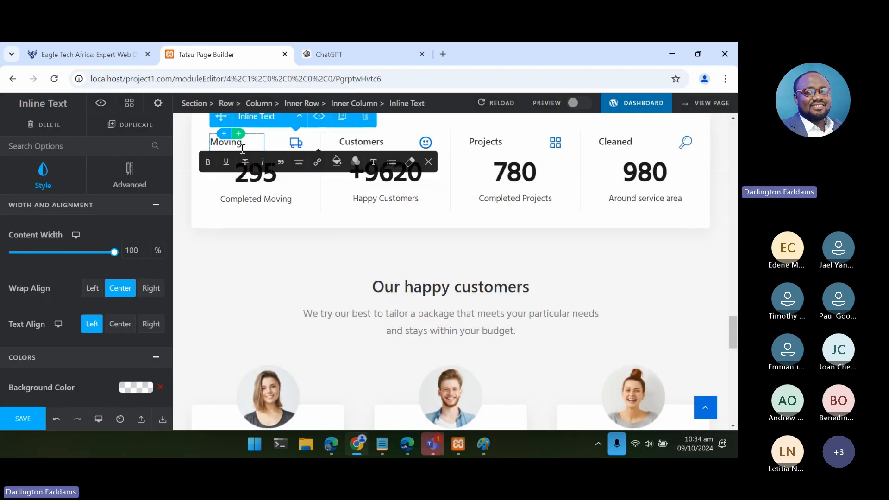
pyautogui.scroll(-3, 32, 352)
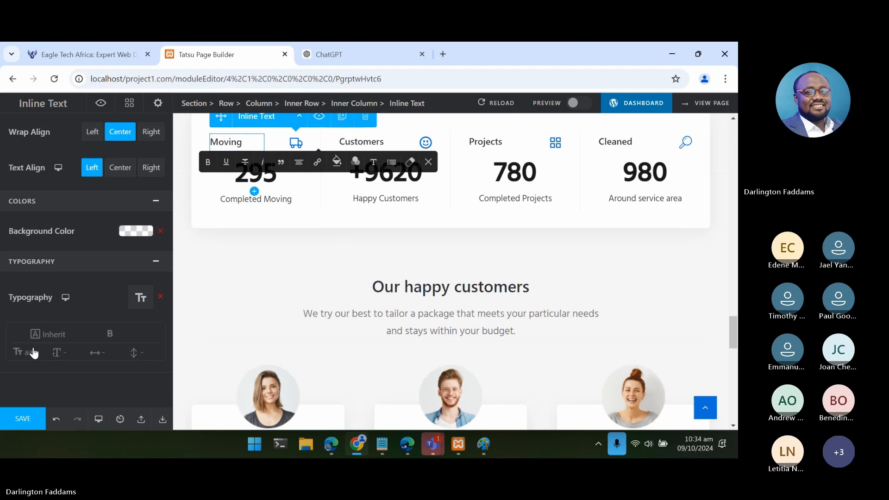
pyautogui.click(385, 453)
pyautogui.click(387, 453)
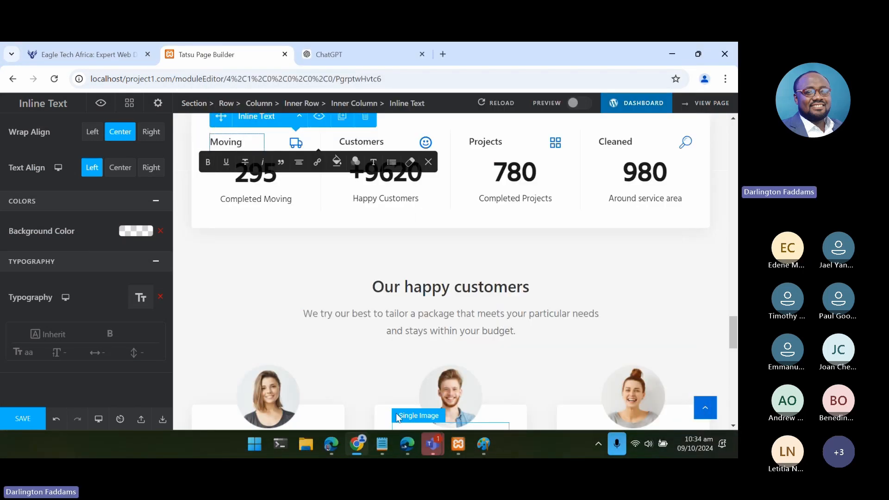
pyautogui.hotkey('shift', 'Left')
pyautogui.hotkey('shift', 'Left')
pyautogui.hotkey('shift', 'Left')
pyautogui.hotkey('shift', 'Left')
pyautogui.hotkey('shift', 'Left')
pyautogui.hotkey('shift', 'Left')
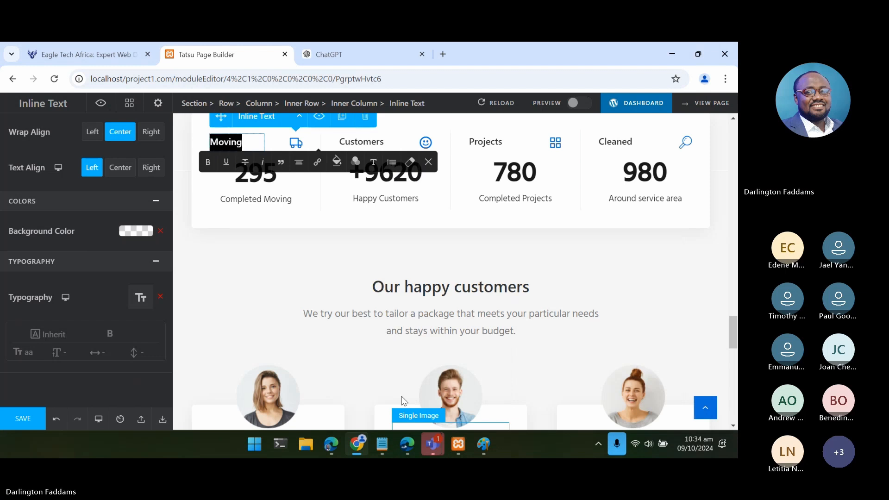
pyautogui.write('Ser')
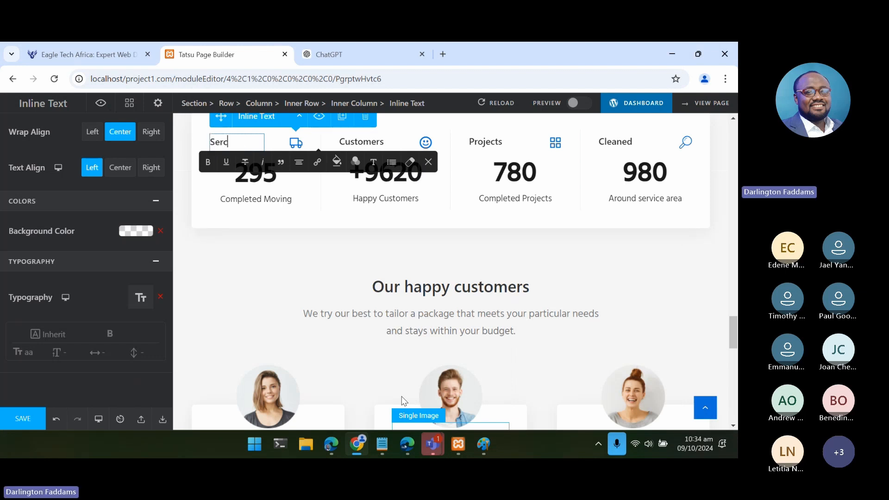
pyautogui.write('vices')
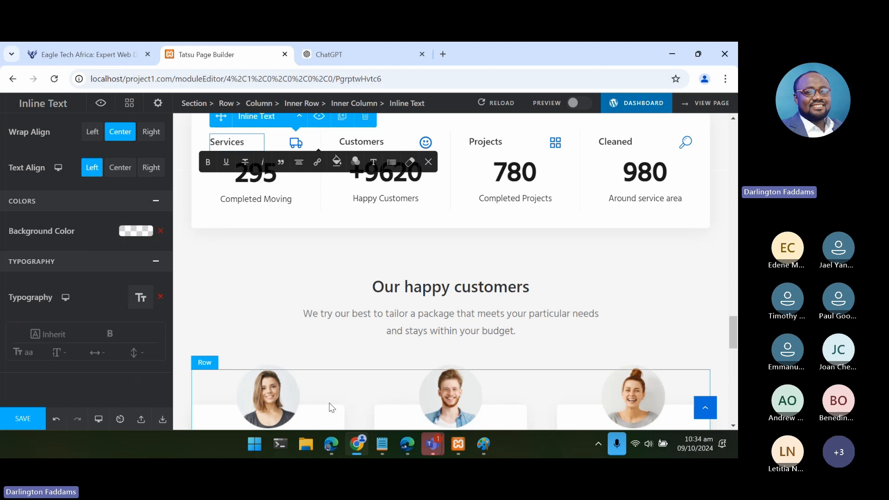
# - Set the number of the first counter, under the Services title, to 25+ in its plain text content
pyautogui.scroll(2, 253, 194)
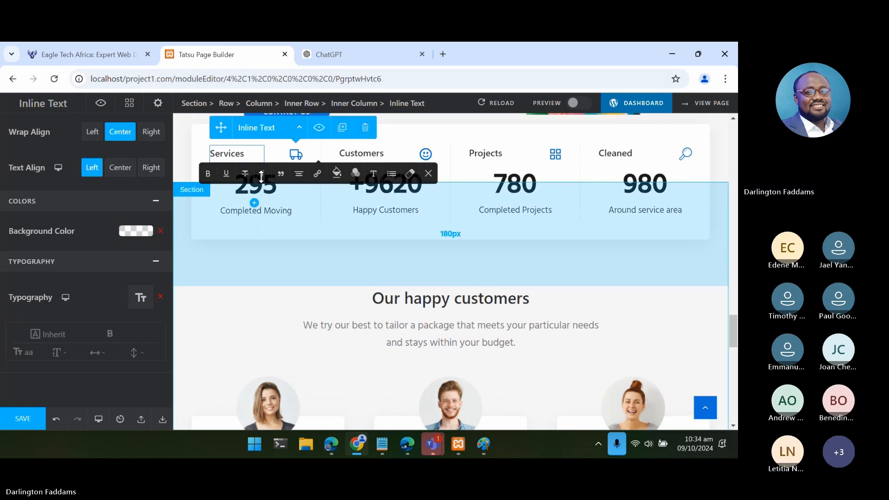
pyautogui.click(254, 226)
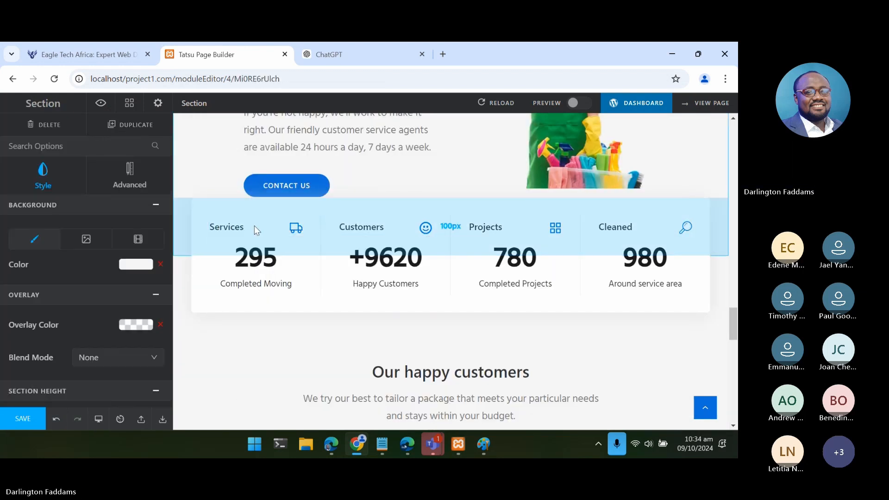
pyautogui.click(270, 275)
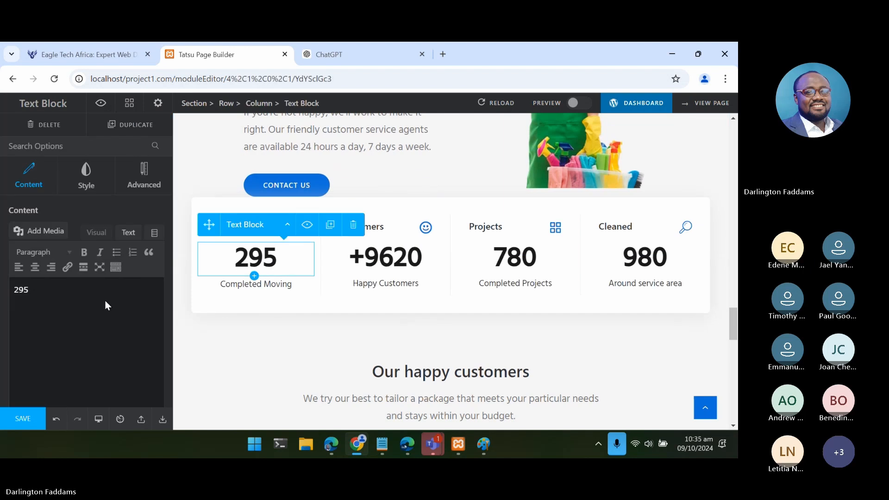
pyautogui.click(129, 234)
pyautogui.doubleClick(22, 274)
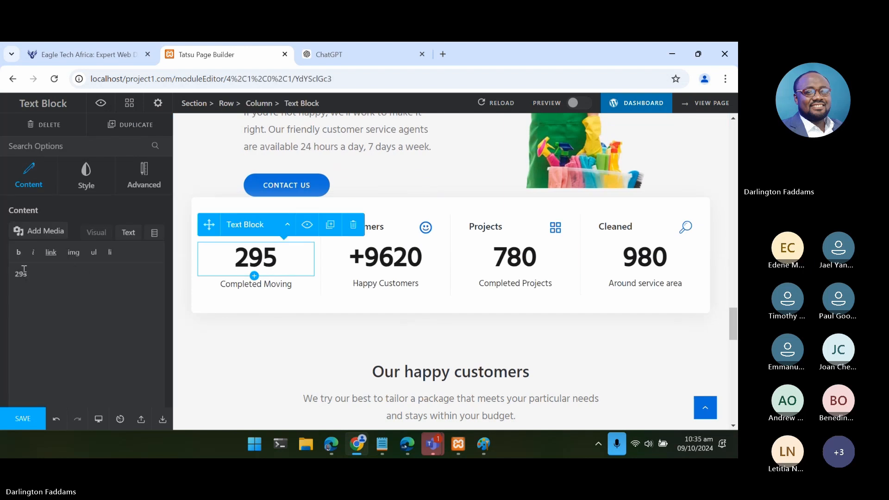
pyautogui.write('25+')
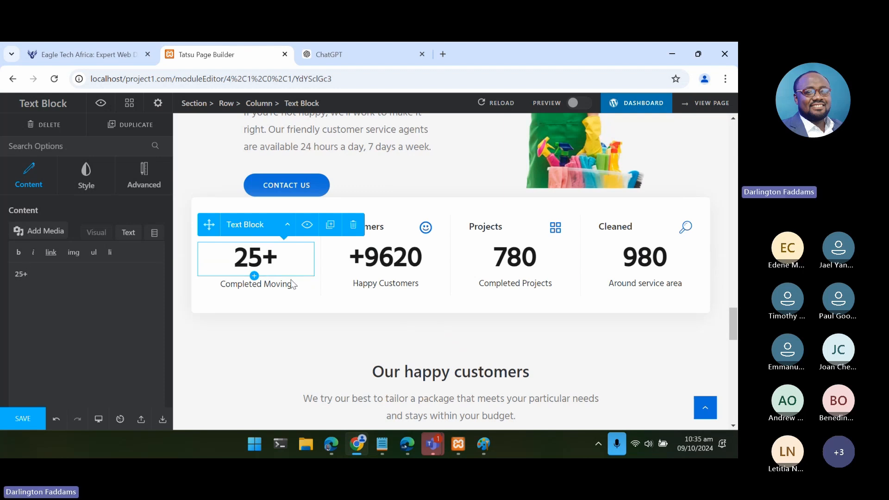
# - Copy "Core Services" from the notes and use it to replace the first counter's "Completed Moving" caption
pyautogui.click(389, 442)
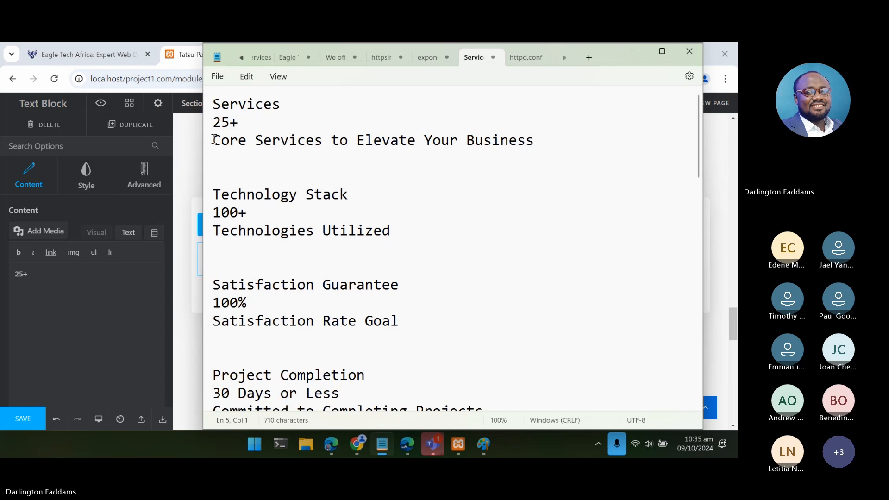
pyautogui.moveTo(212, 140); pyautogui.dragTo(319, 147)
pyautogui.hotkey('ctrl', 'c')
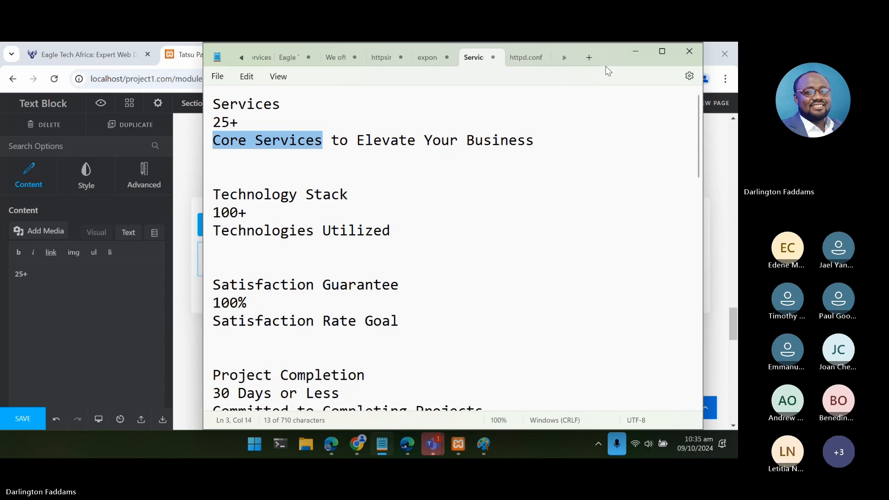
pyautogui.click(635, 52)
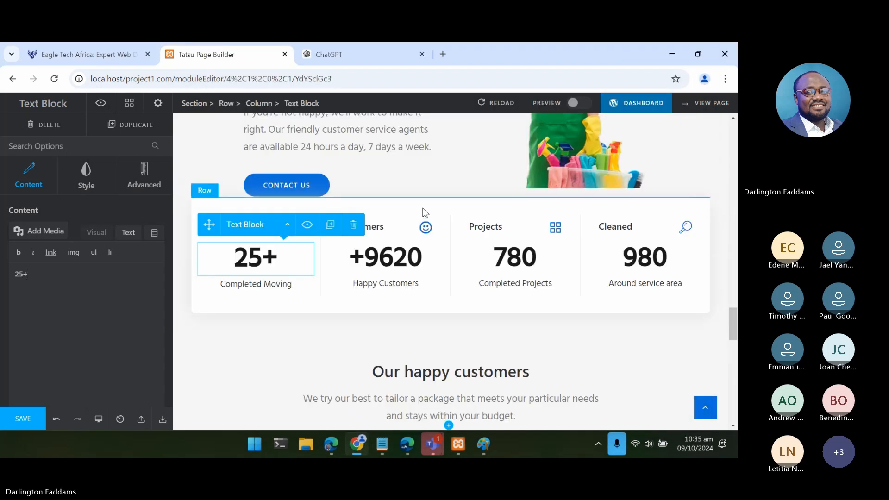
pyautogui.click(295, 287)
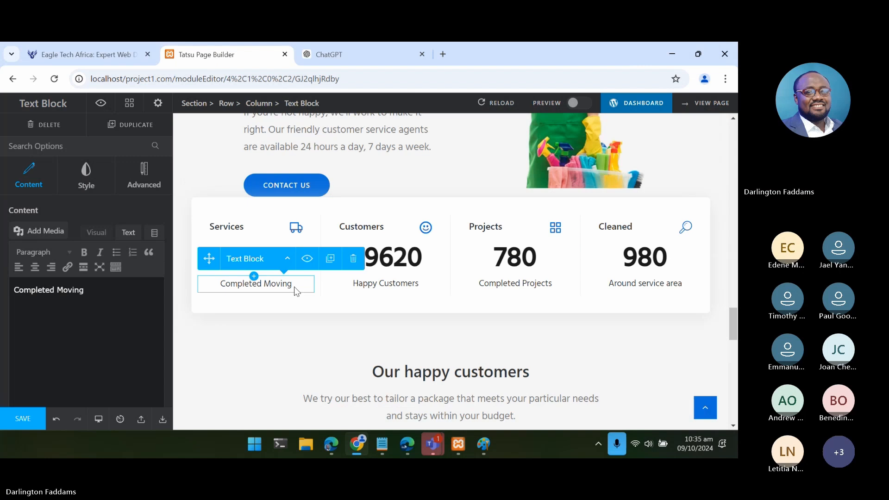
pyautogui.click(131, 234)
pyautogui.moveTo(87, 275); pyautogui.dragTo(0, 281)
pyautogui.hotkey('ctrl', 'v')
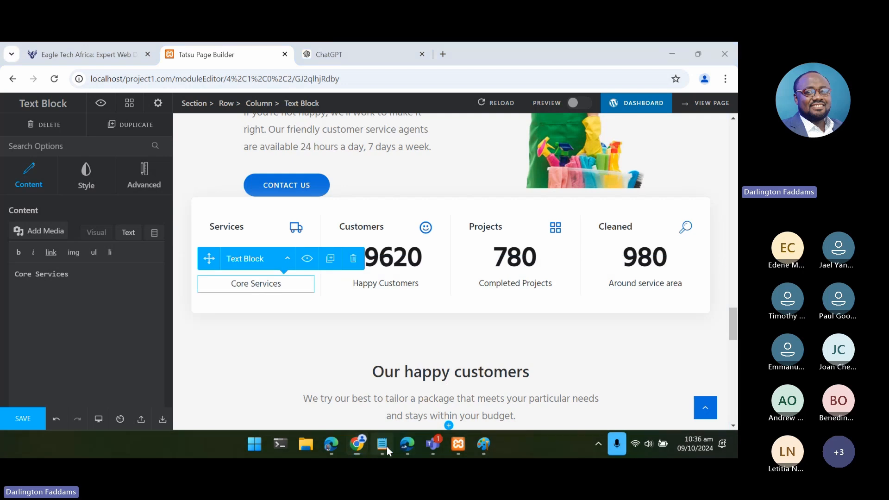
# - Copy the "Technology Stack" heading from the notes and return to the page builder
pyautogui.click(387, 446)
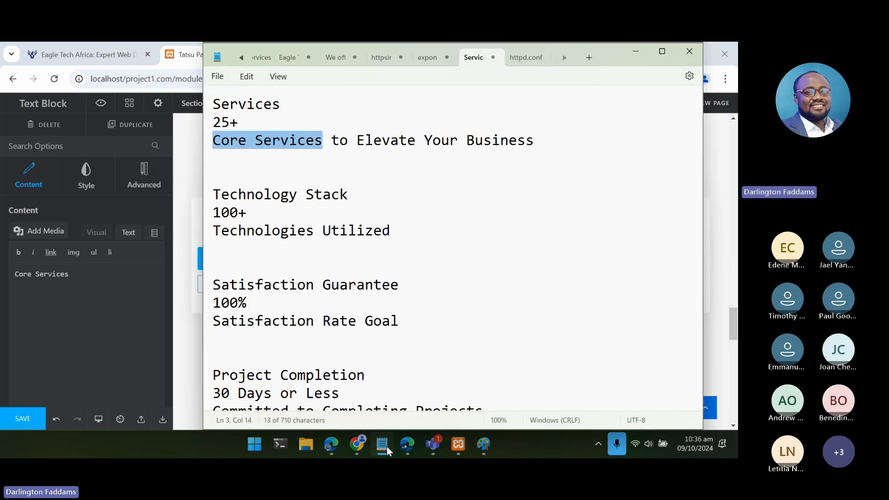
pyautogui.click(387, 446)
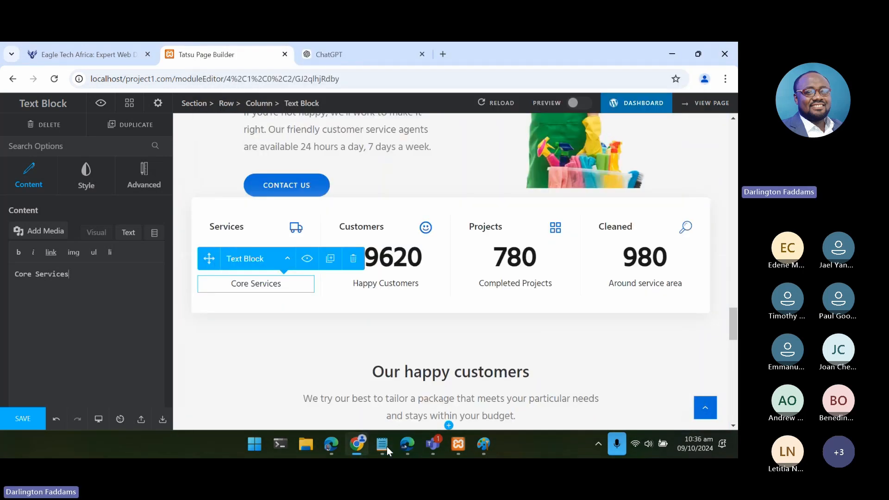
pyautogui.click(387, 446)
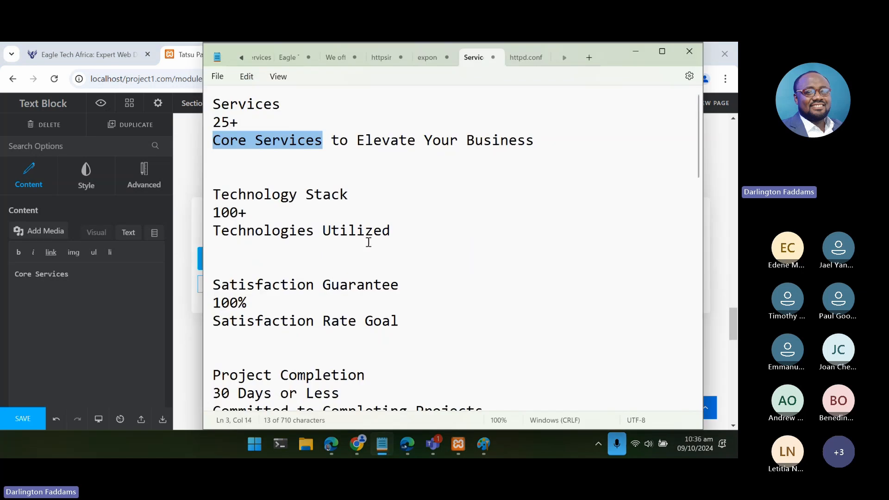
pyautogui.moveTo(350, 194); pyautogui.dragTo(215, 202)
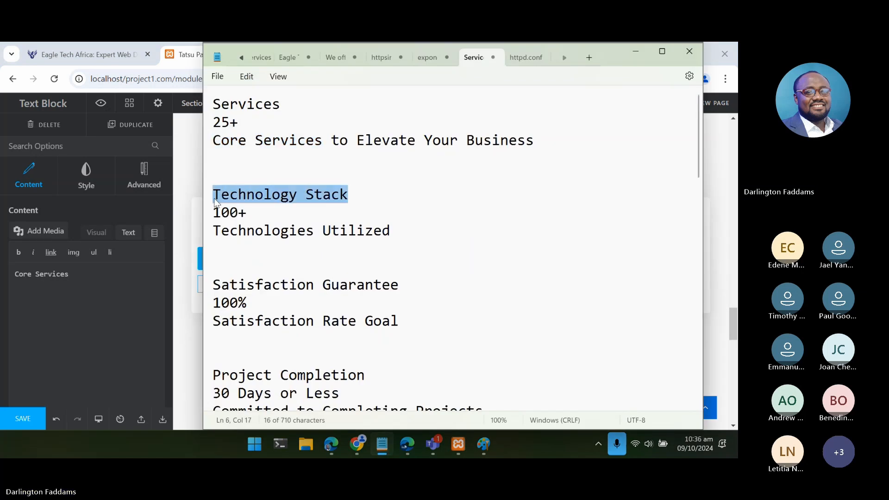
pyautogui.click(635, 52)
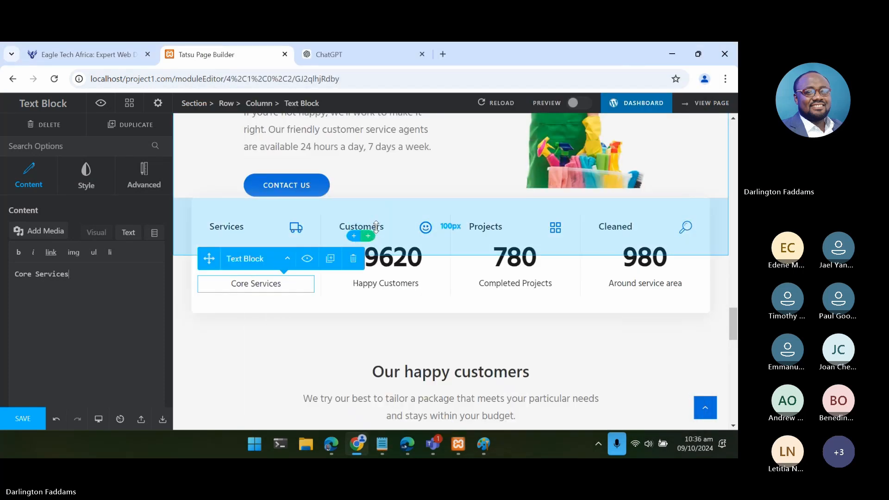
pyautogui.click(376, 226)
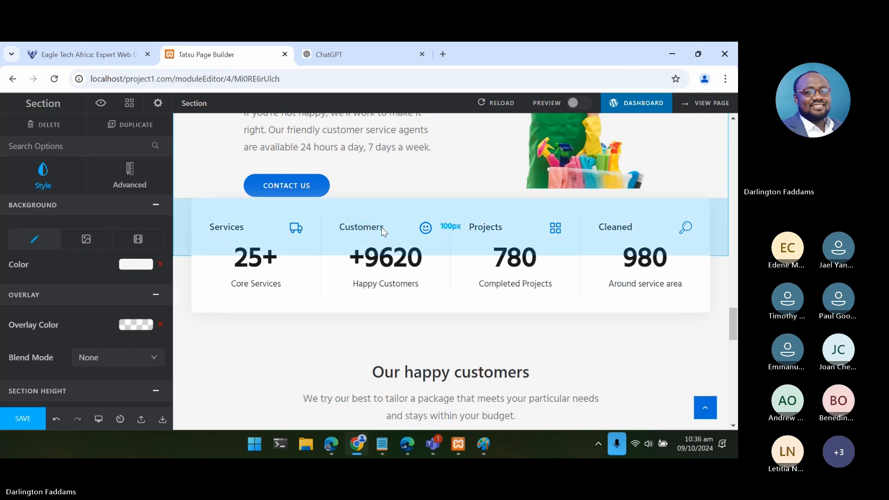
pyautogui.click(373, 233)
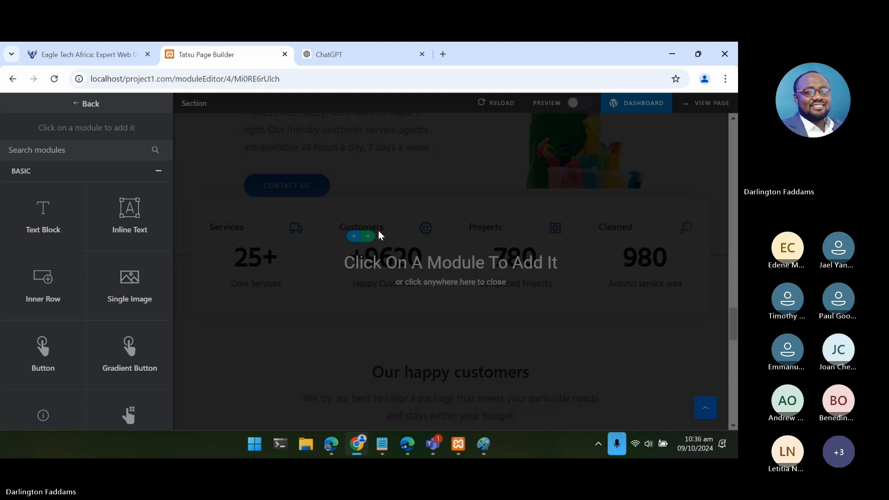
pyautogui.click(379, 232)
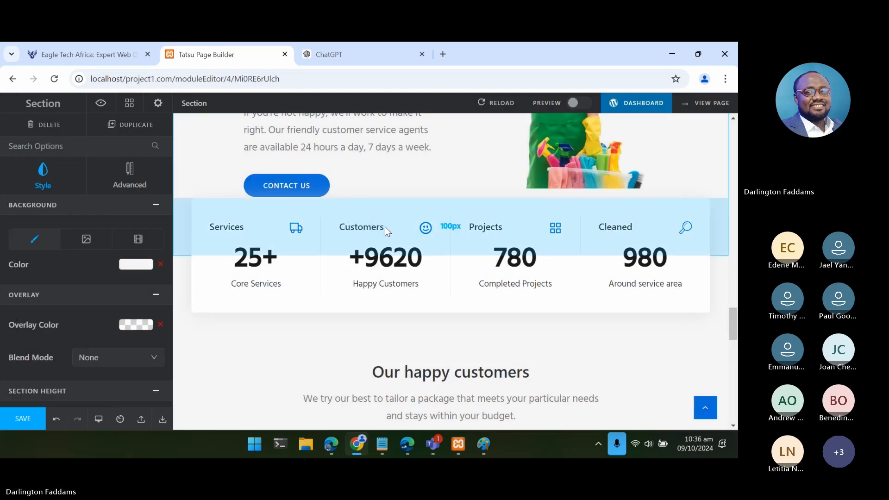
pyautogui.click(383, 282)
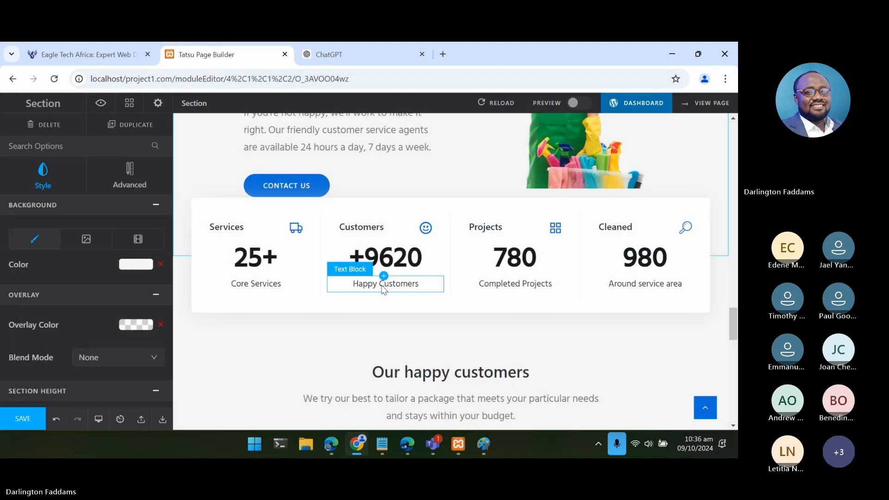
pyautogui.click(381, 235)
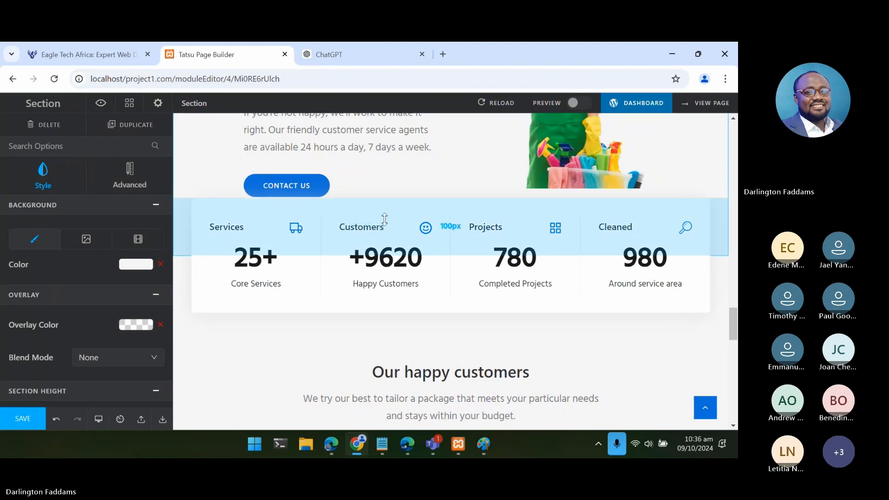
pyautogui.scroll(-1, 384, 220)
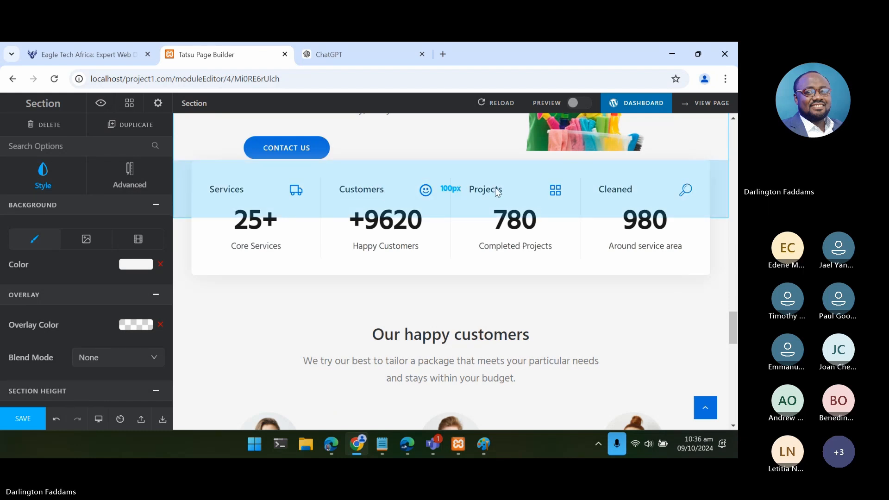
pyautogui.click(621, 198)
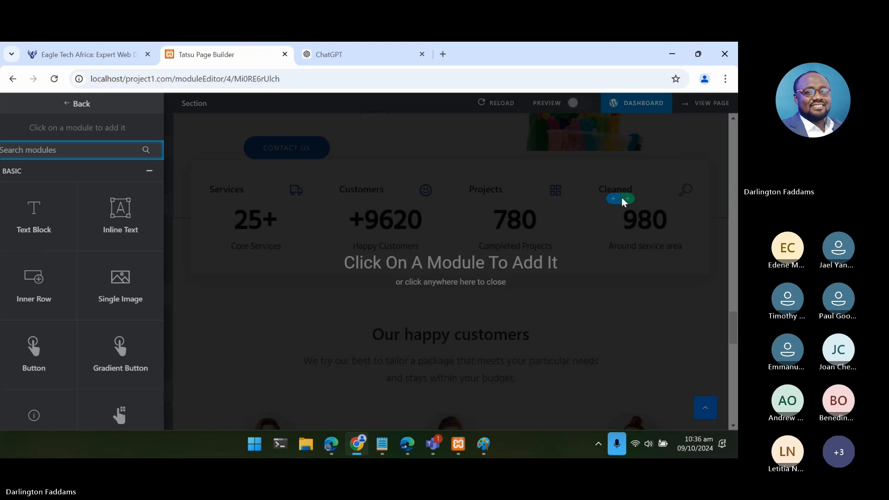
pyautogui.click(624, 222)
pyautogui.click(632, 234)
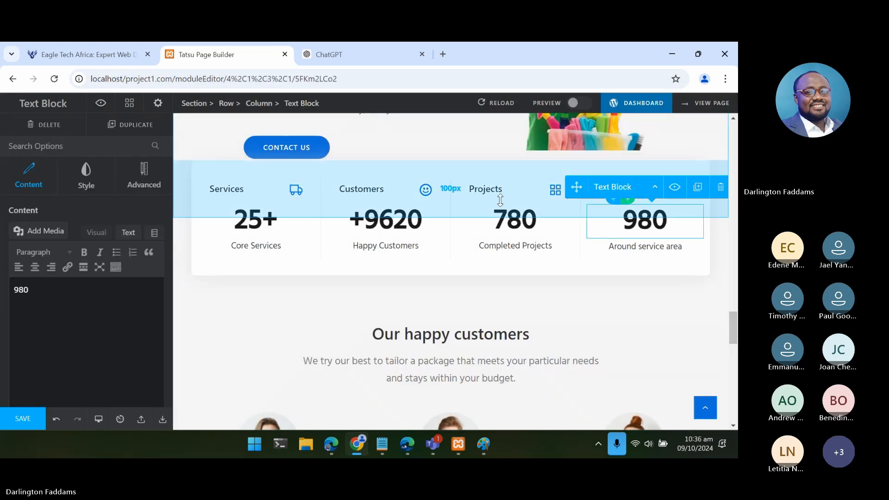
pyautogui.click(477, 195)
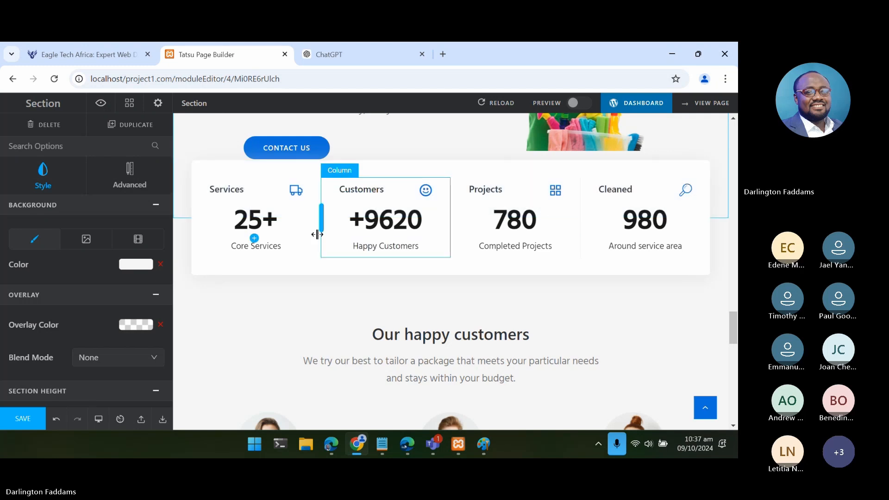
# - Examine the layout, spacing, visibility and style settings of the row that holds the four counters
pyautogui.click(194, 257)
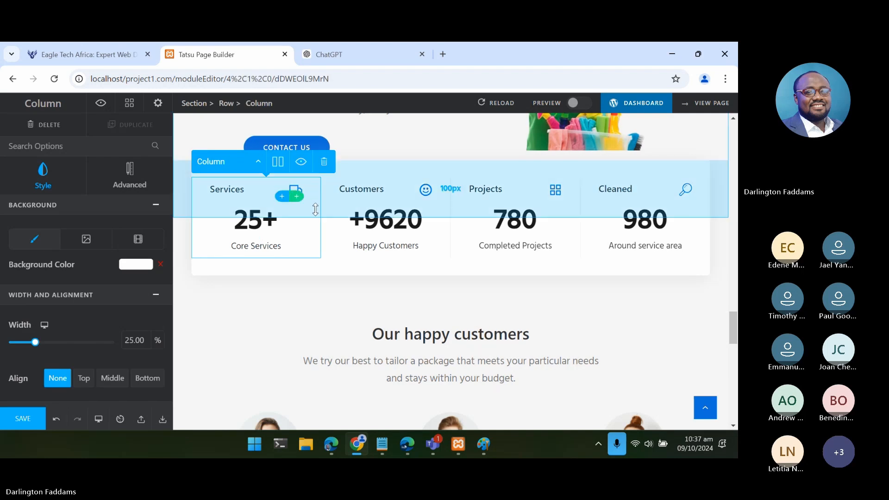
pyautogui.click(330, 269)
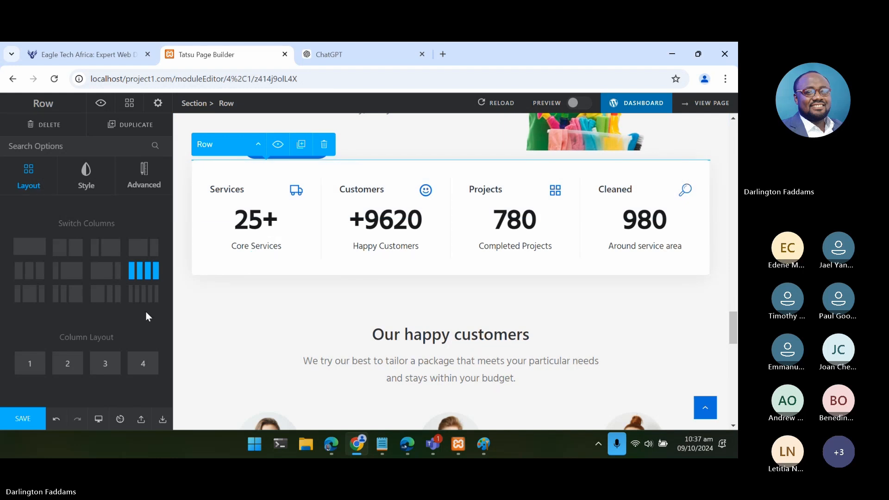
pyautogui.click(145, 191)
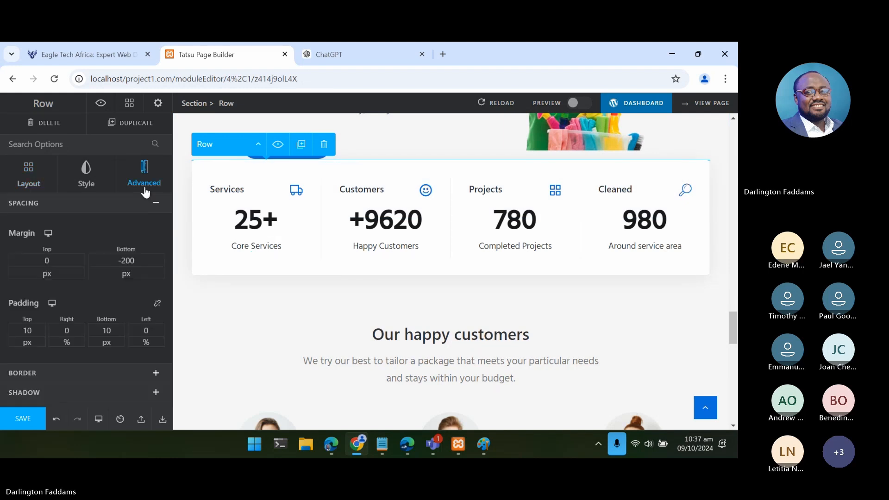
pyautogui.scroll(-1, 129, 291)
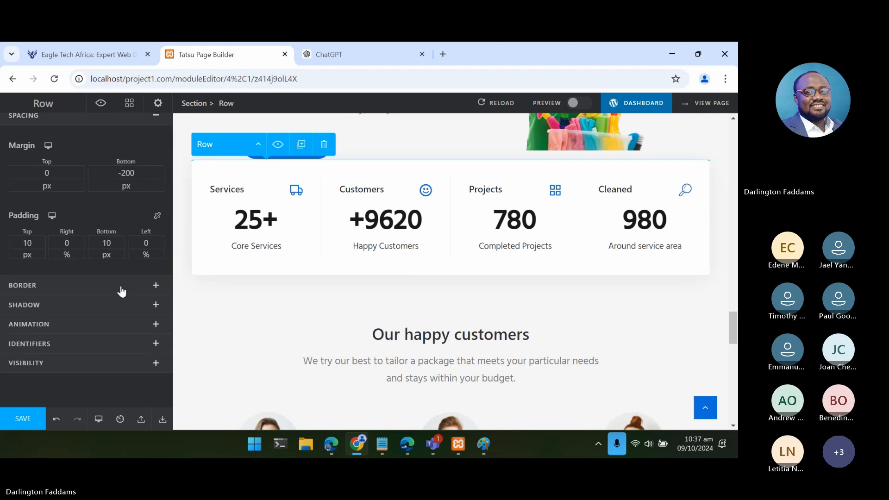
pyautogui.click(100, 345)
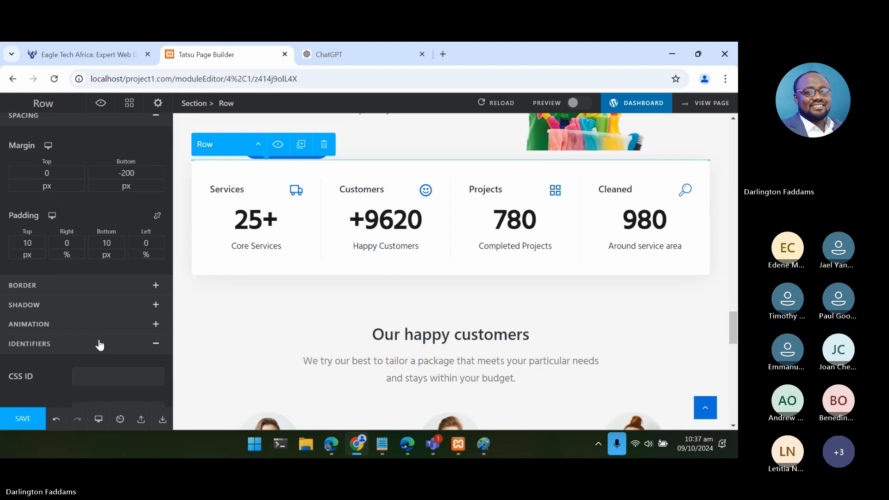
pyautogui.scroll(-2, 99, 343)
pyautogui.click(92, 268)
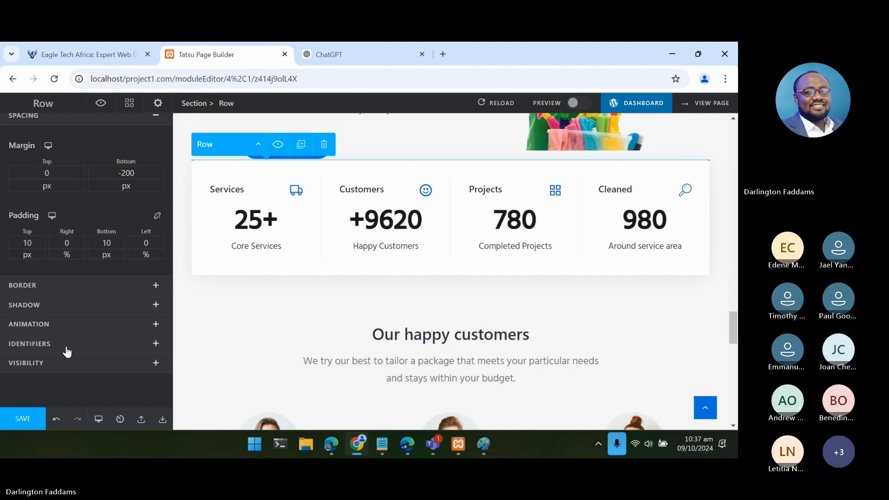
pyautogui.click(81, 370)
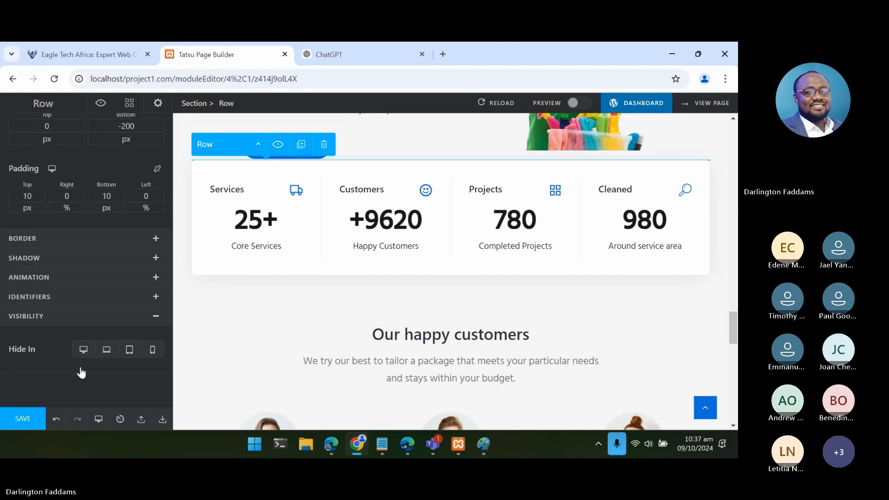
pyautogui.scroll(3, 81, 370)
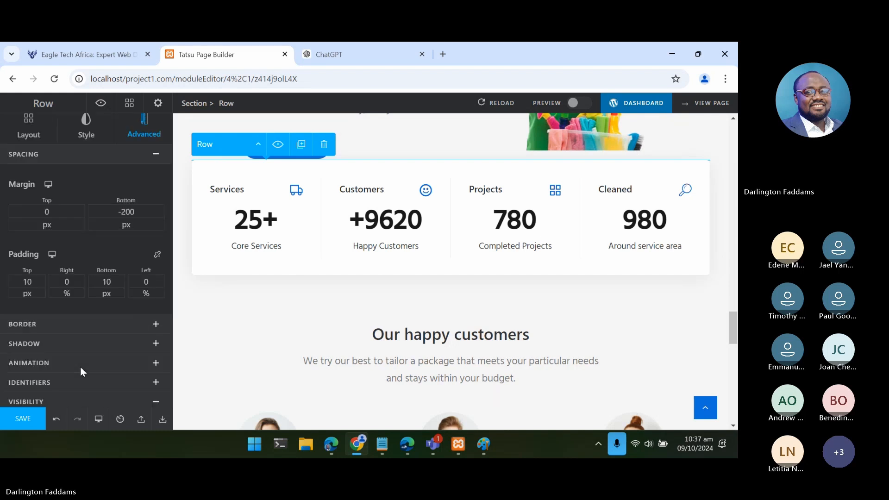
pyautogui.scroll(1, 81, 371)
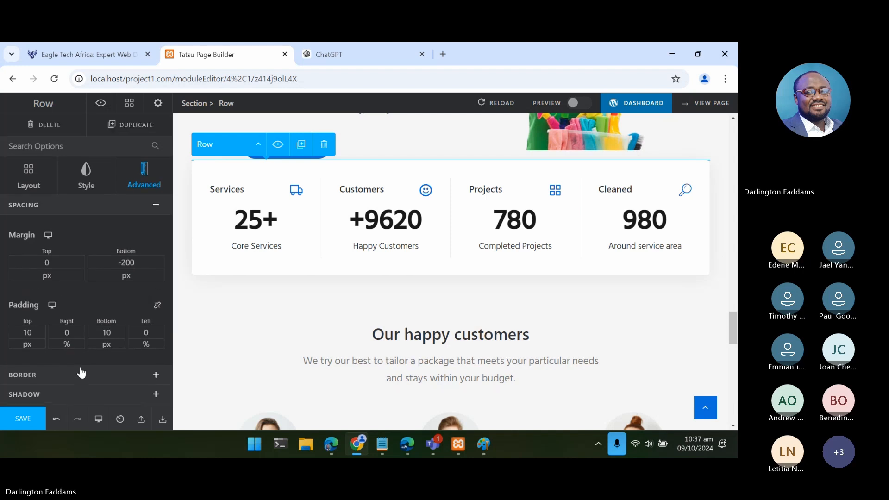
pyautogui.click(90, 185)
pyautogui.scroll(-2, 92, 281)
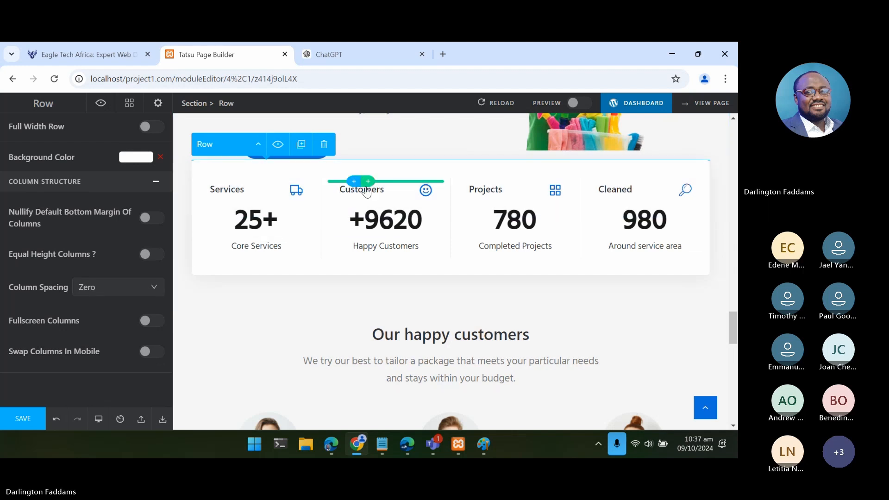
# - Replace the second counter's title "Customers" with "Technology Stack"
pyautogui.click(365, 190)
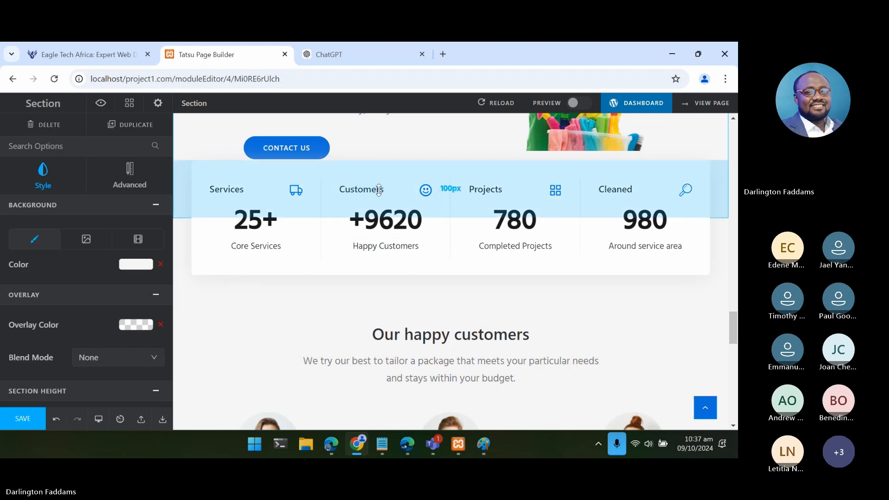
pyautogui.click(366, 198)
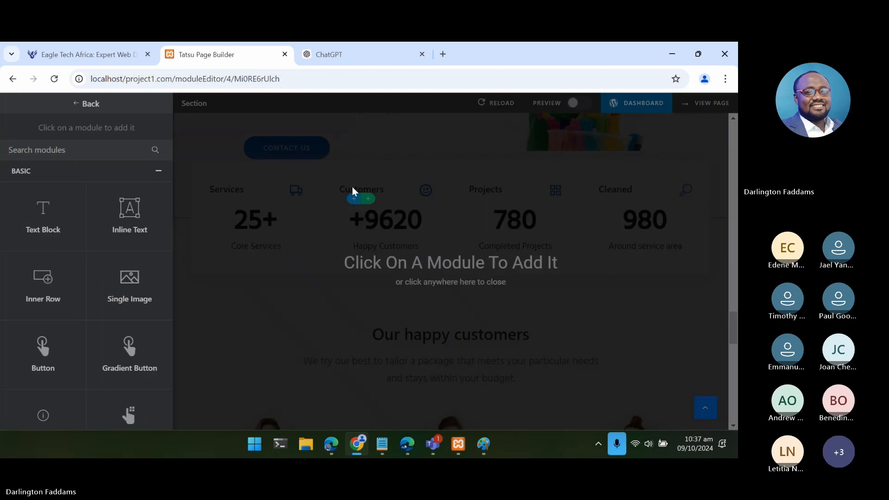
pyautogui.click(353, 190)
pyautogui.doubleClick(353, 189)
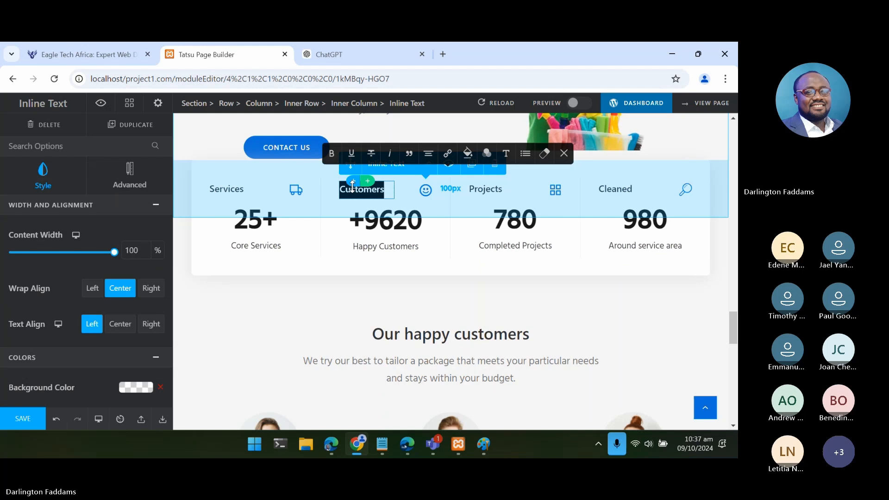
pyautogui.write('Technology Stack')
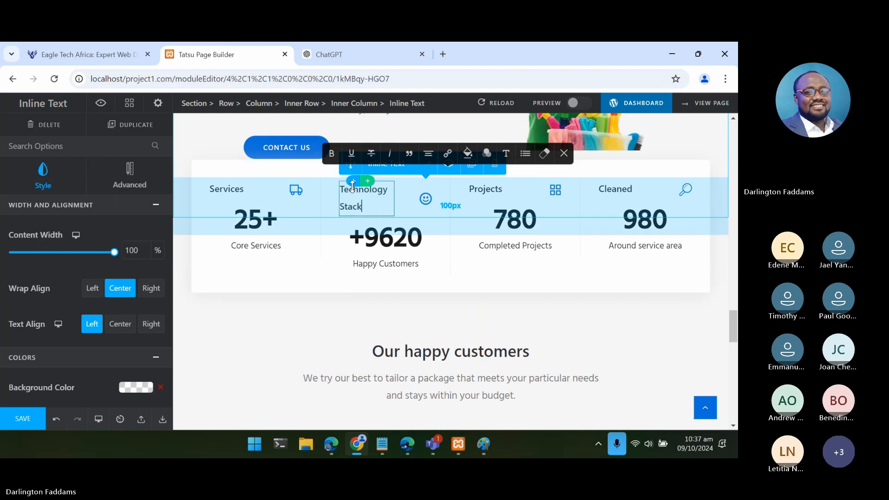
pyautogui.hotkey('ctrl', 'z')
pyautogui.hotkey('shift', 'Right')
pyautogui.hotkey('shift', 'Right')
pyautogui.hotkey('shift', 'Right')
pyautogui.hotkey('shift', 'Right')
pyautogui.hotkey('shift', 'Right')
pyautogui.hotkey('shift', 'Right')
pyautogui.hotkey('shift', 'Right')
pyautogui.hotkey('shift', 'Right')
pyautogui.hotkey('shift', 'Right')
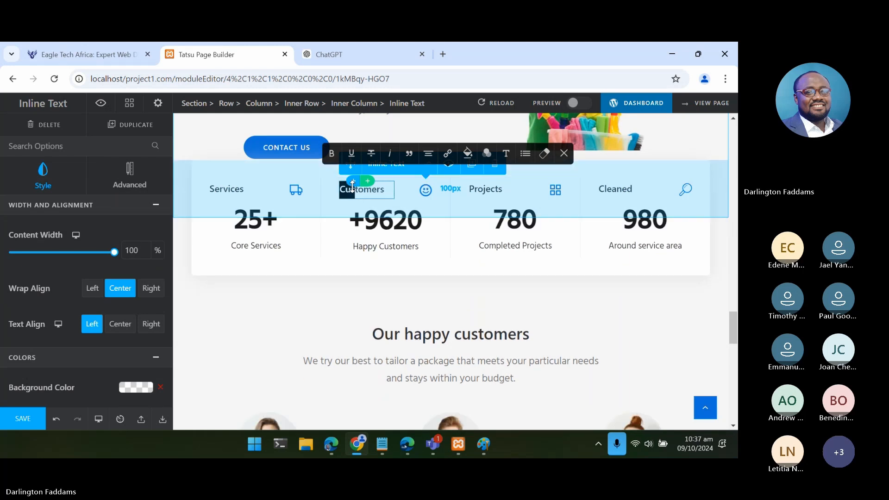
pyautogui.write('Technology Stack')
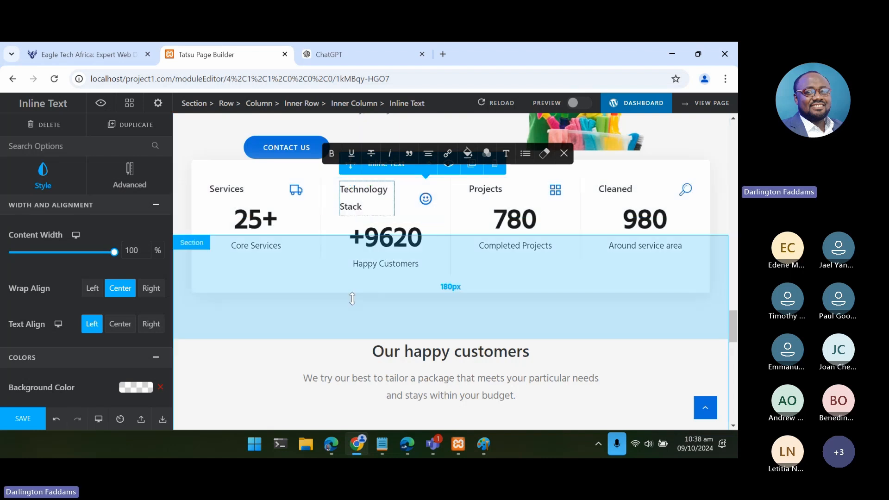
# - Check the notes for the Technology Stack figure and set the second counter's number to 100+ in its plain text content
pyautogui.click(383, 445)
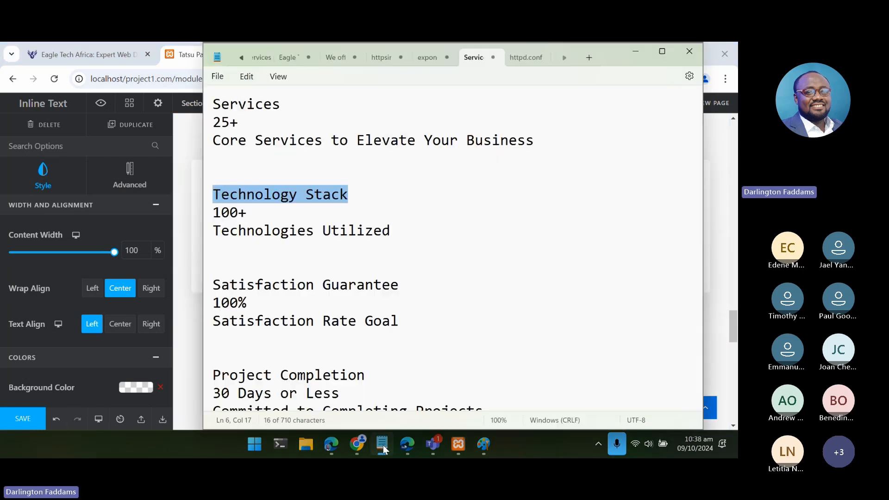
pyautogui.click(382, 446)
pyautogui.click(388, 248)
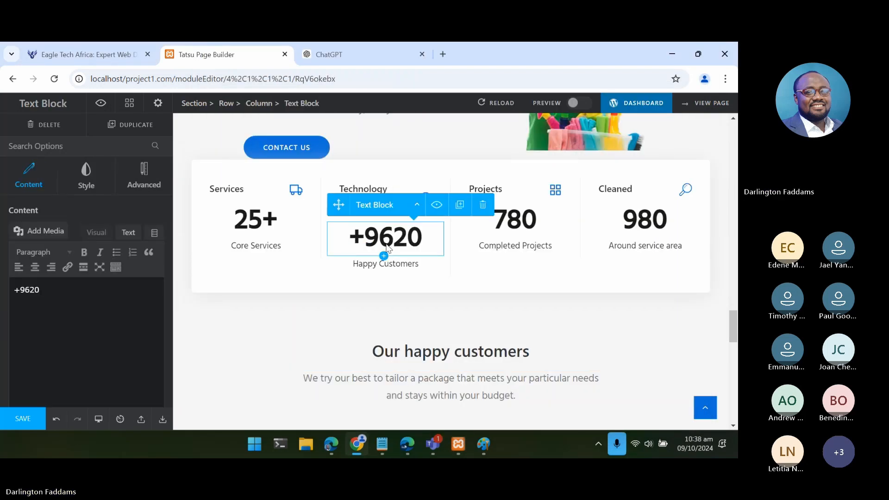
pyautogui.click(128, 232)
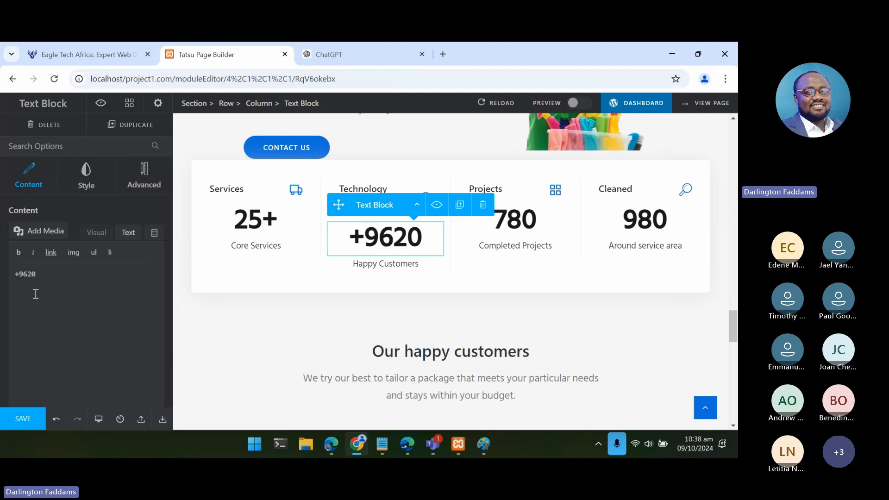
pyautogui.tripleClick(20, 275)
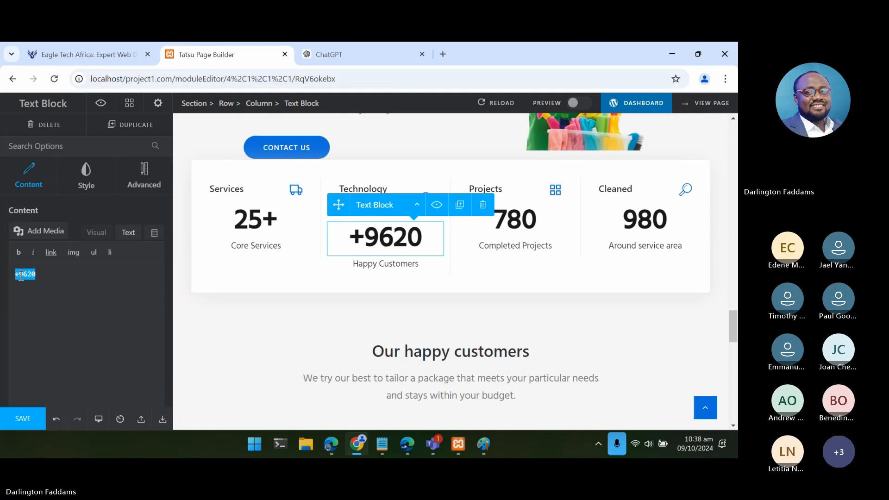
pyautogui.write('100+')
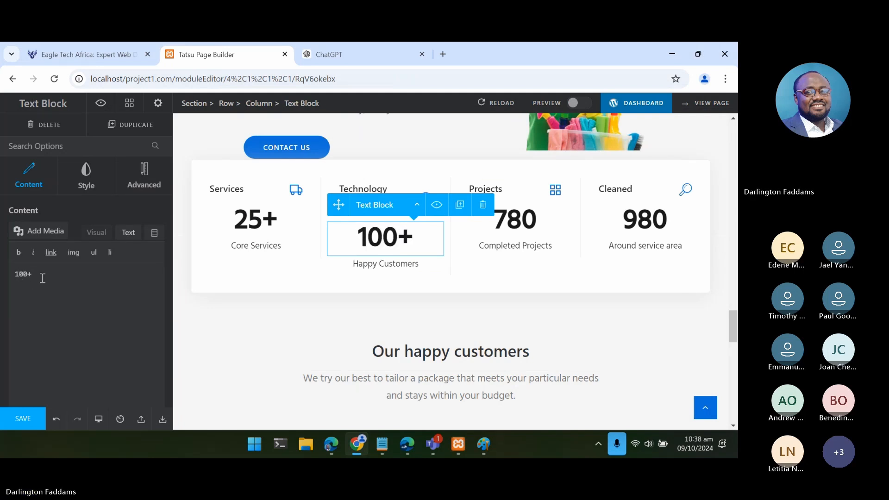
# - Replace the second counter's caption "Happy Customers" with "Technologies Utilized" copied from the notes, using its plain text content
pyautogui.click(386, 444)
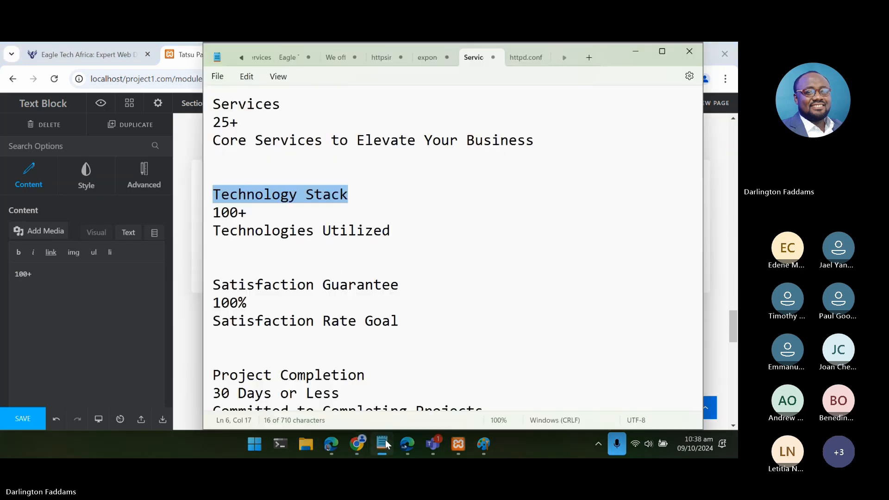
pyautogui.moveTo(394, 230); pyautogui.dragTo(210, 237)
pyautogui.hotkey('ctrl', 'c')
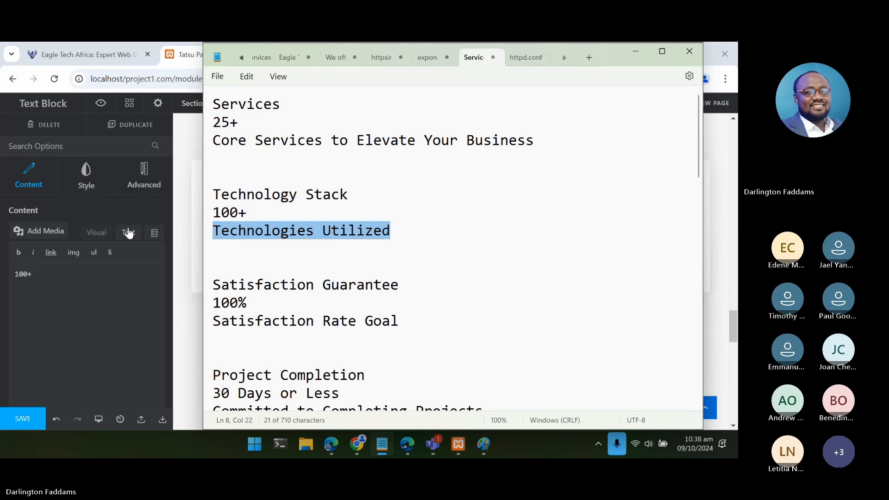
pyautogui.click(128, 232)
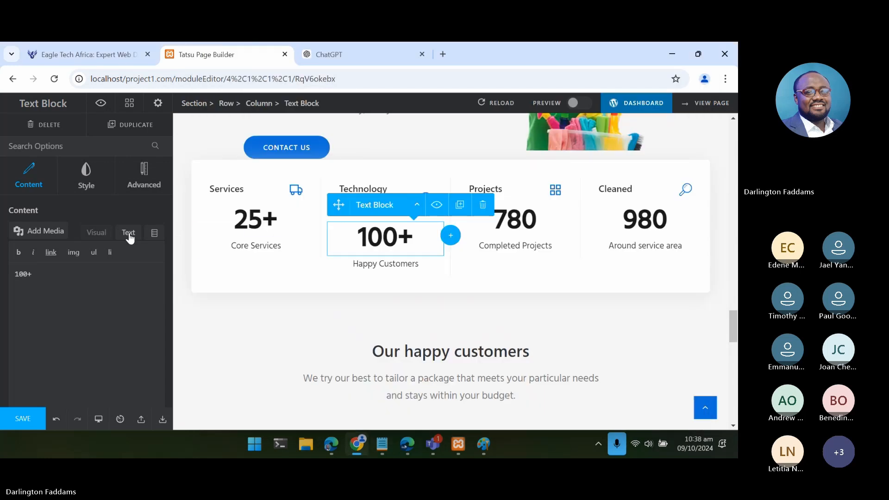
pyautogui.click(374, 267)
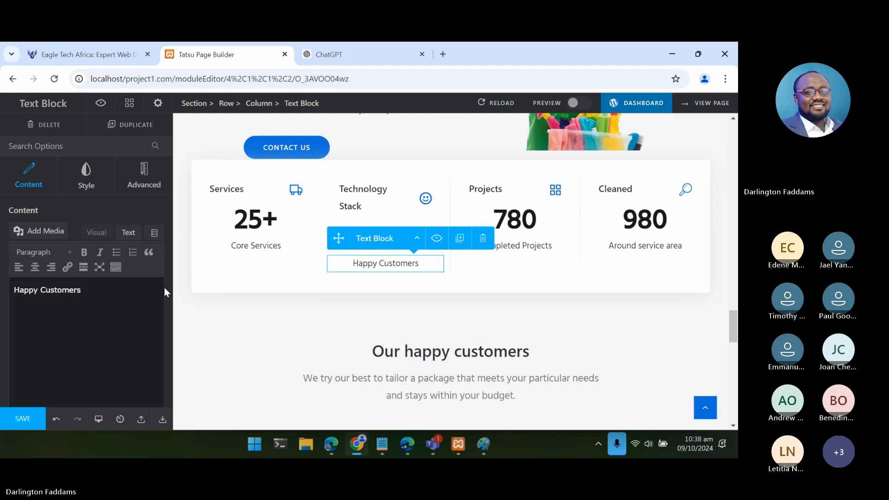
pyautogui.click(129, 234)
pyautogui.click(97, 275)
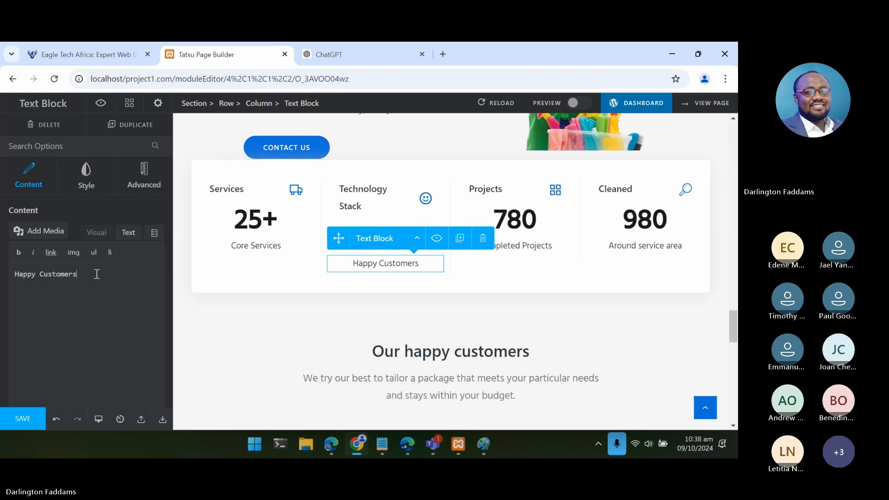
pyautogui.hotkey('ctrl', 'a')
pyautogui.hotkey('ctrl', 'v')
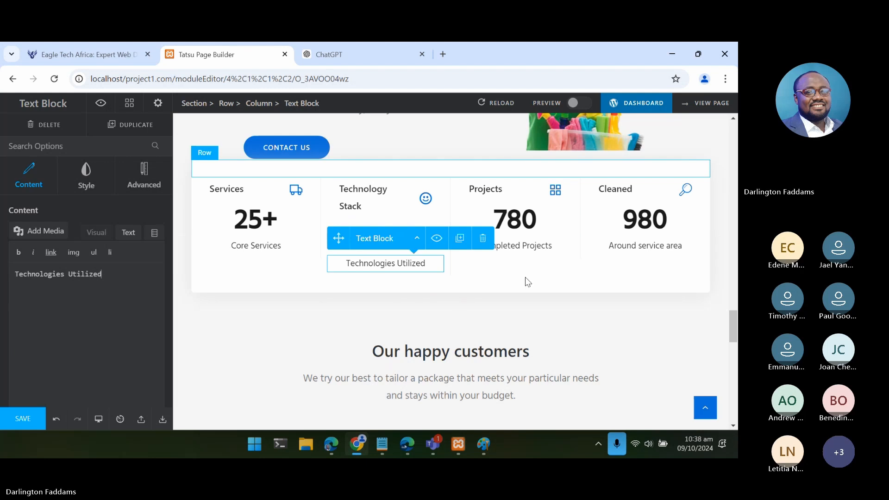
# - Copy the "Satisfaction Guarantee" heading from the notes and return to the page builder
pyautogui.click(384, 449)
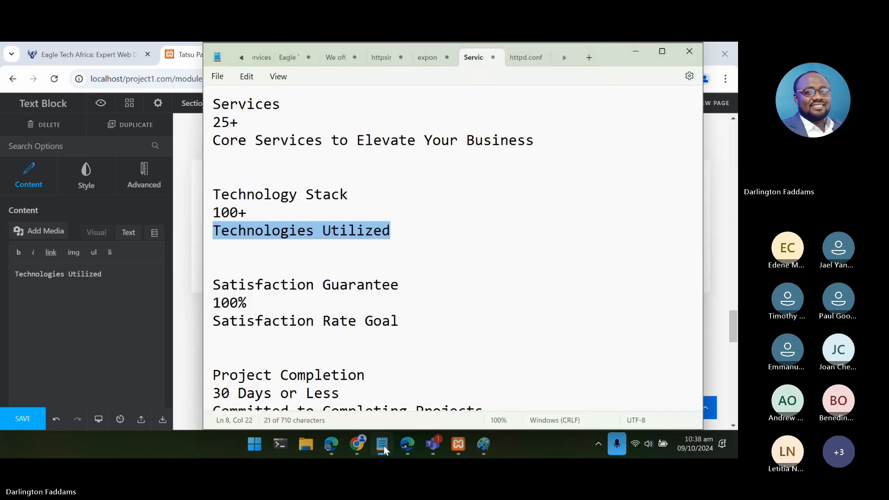
pyautogui.click(409, 289)
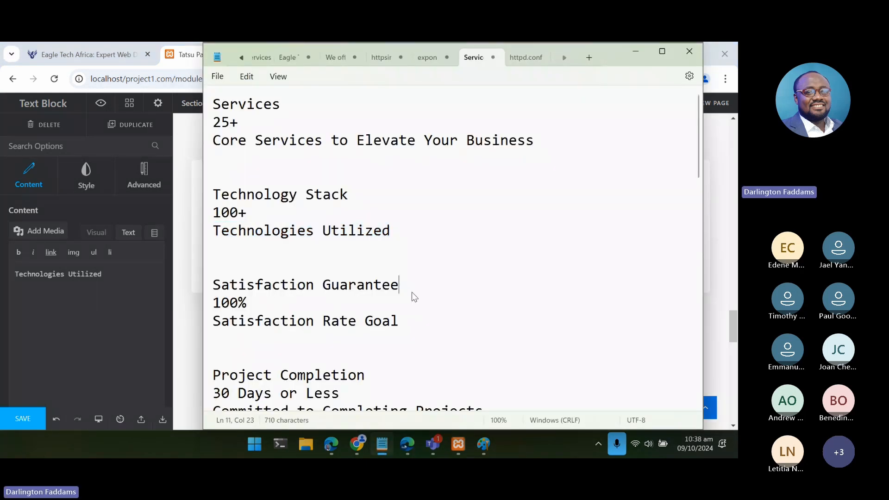
pyautogui.moveTo(405, 283); pyautogui.dragTo(199, 285)
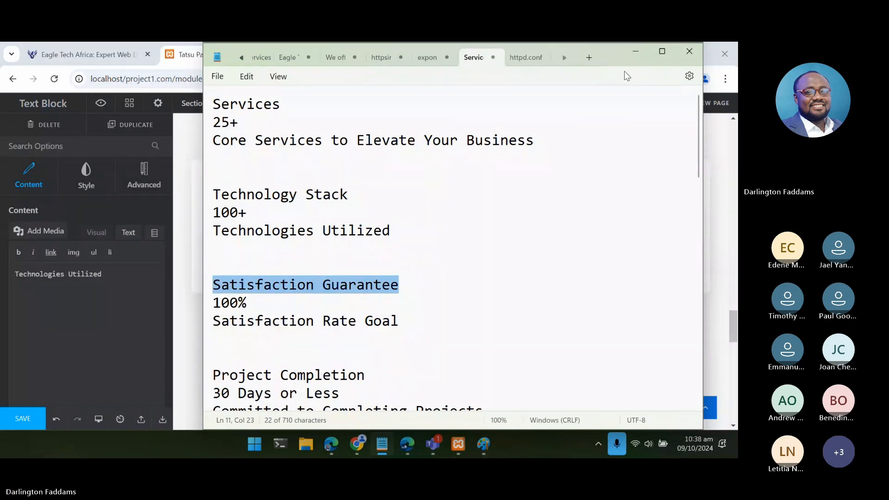
pyautogui.click(636, 52)
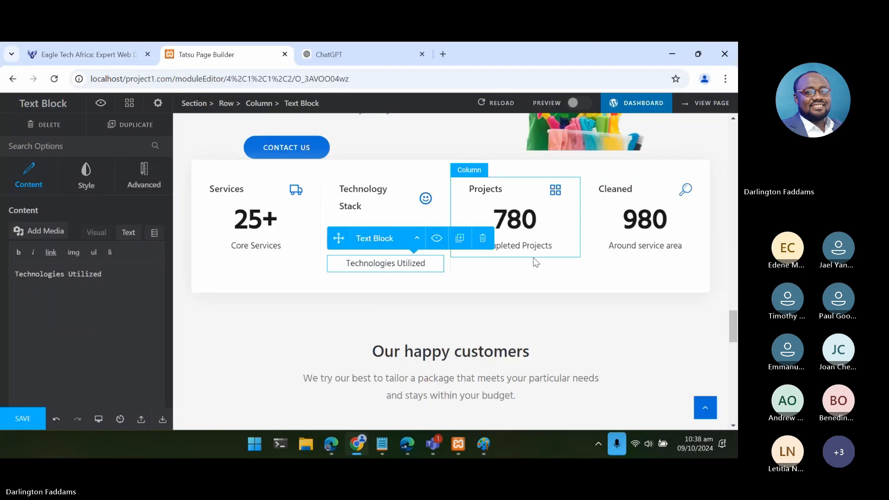
pyautogui.click(504, 191)
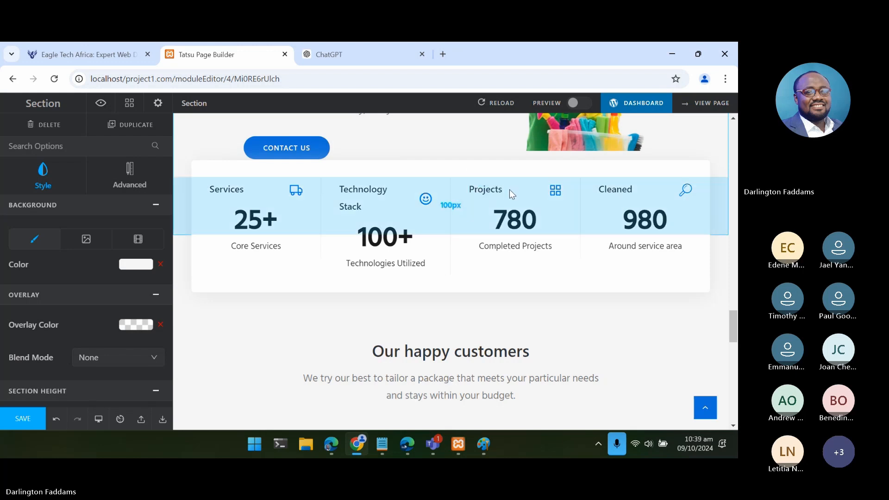
pyautogui.moveTo(509, 191); pyautogui.dragTo(510, 194)
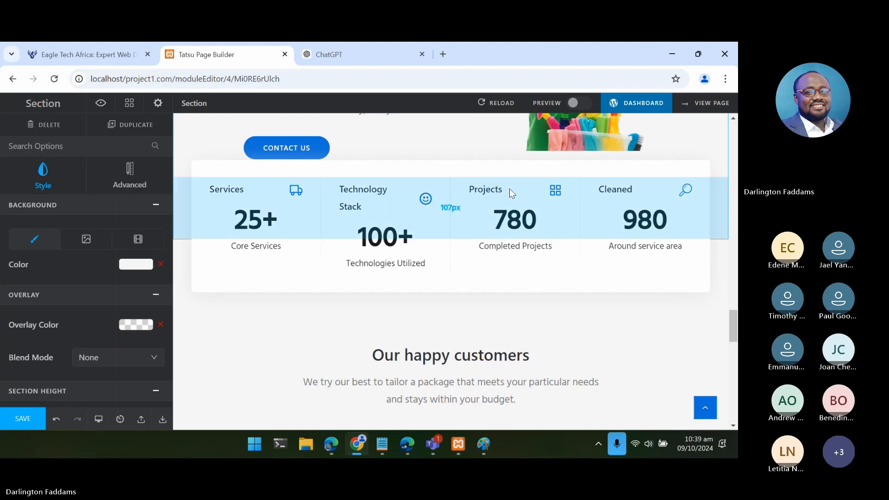
pyautogui.click(556, 197)
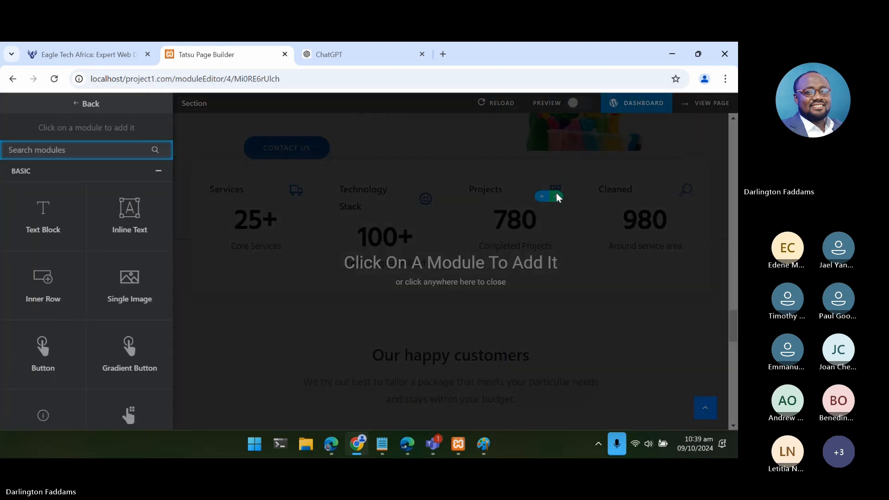
pyautogui.click(537, 201)
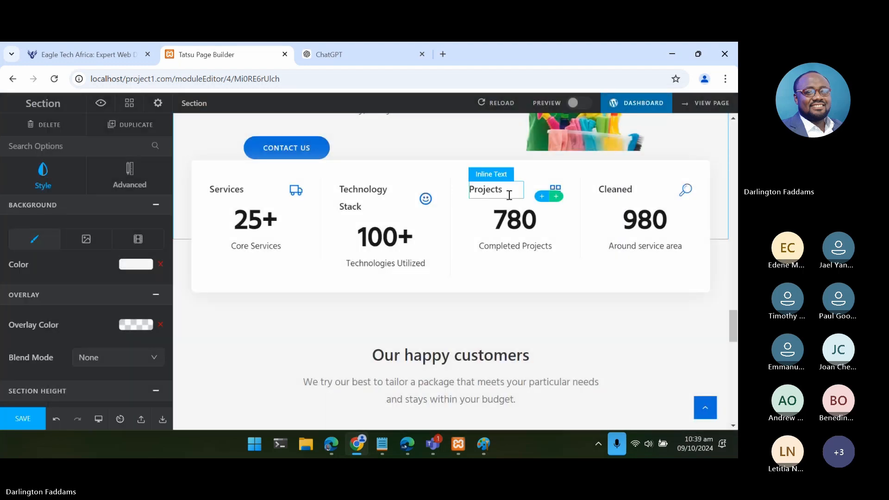
pyautogui.click(509, 195)
pyautogui.hotkey('shift', 'Left')
pyautogui.hotkey('shift', 'Left')
pyautogui.hotkey('shift', 'Left')
pyautogui.hotkey('shift', 'Left')
pyautogui.hotkey('shift', 'Left')
pyautogui.hotkey('shift', 'Left')
pyautogui.hotkey('shift', 'Left')
pyautogui.hotkey('shift', 'Left')
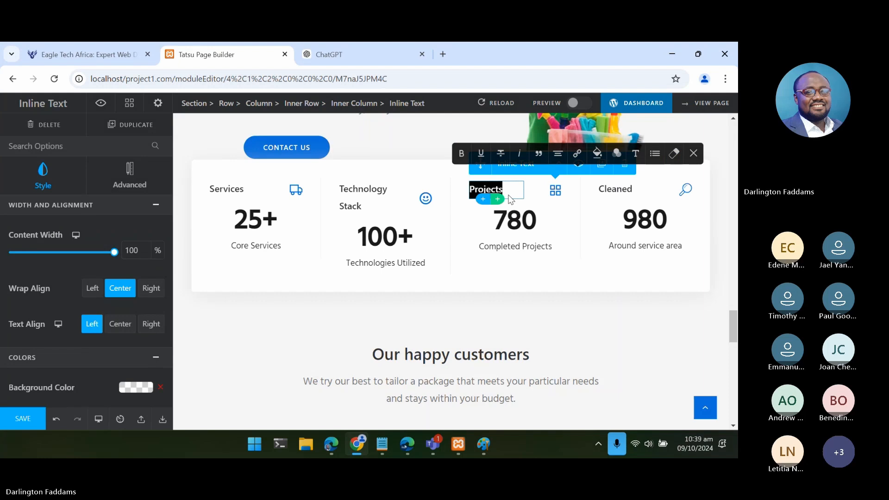
pyautogui.press('Escape')
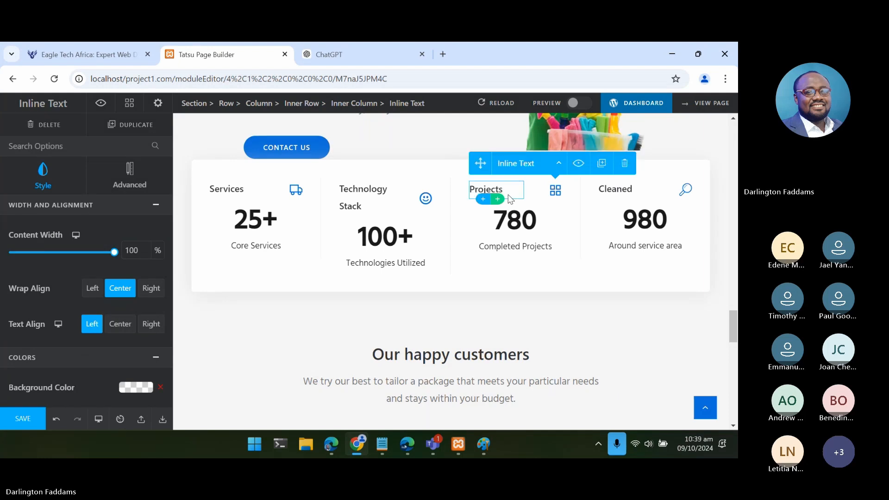
pyautogui.click(506, 194)
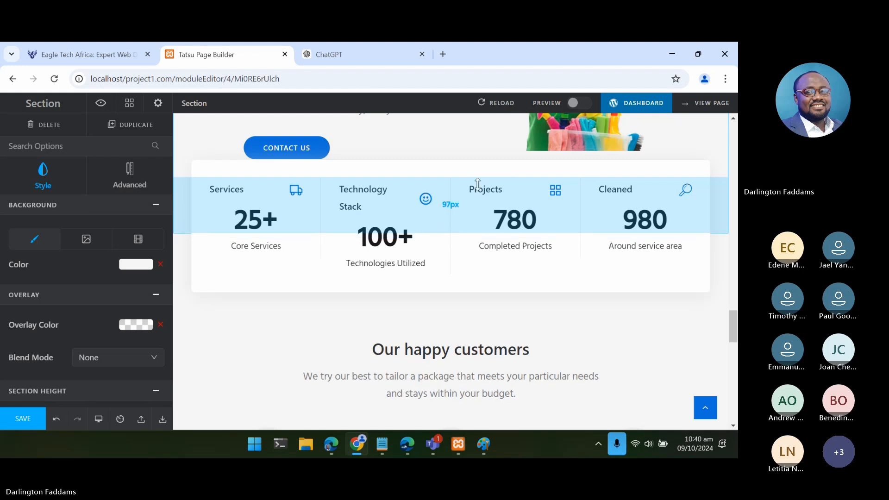
pyautogui.click(478, 184)
pyautogui.click(470, 175)
pyautogui.scroll(2, 509, 199)
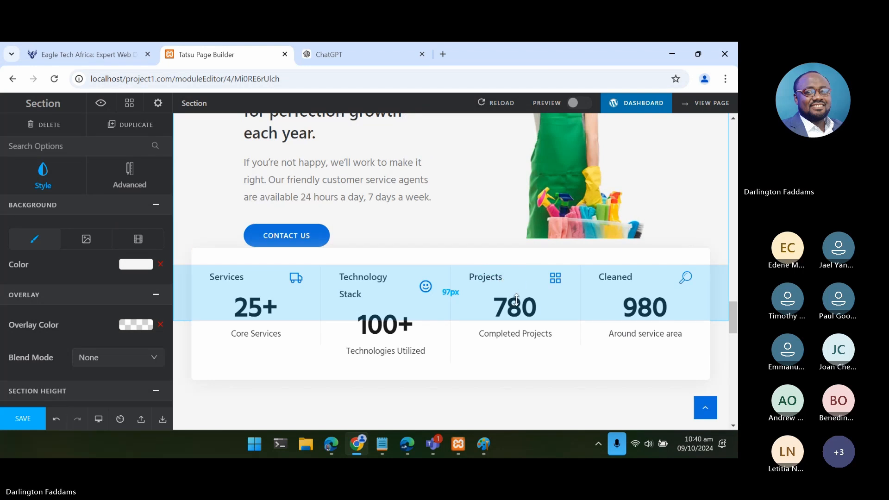
pyautogui.click(513, 333)
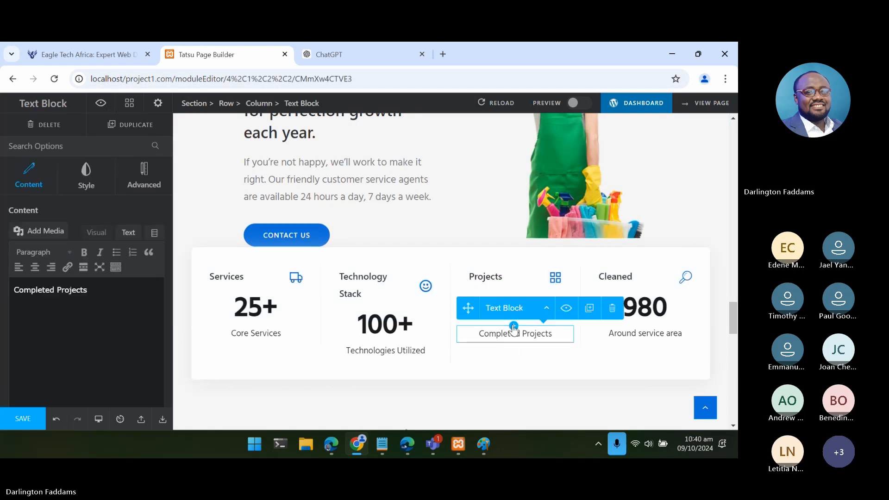
pyautogui.click(510, 279)
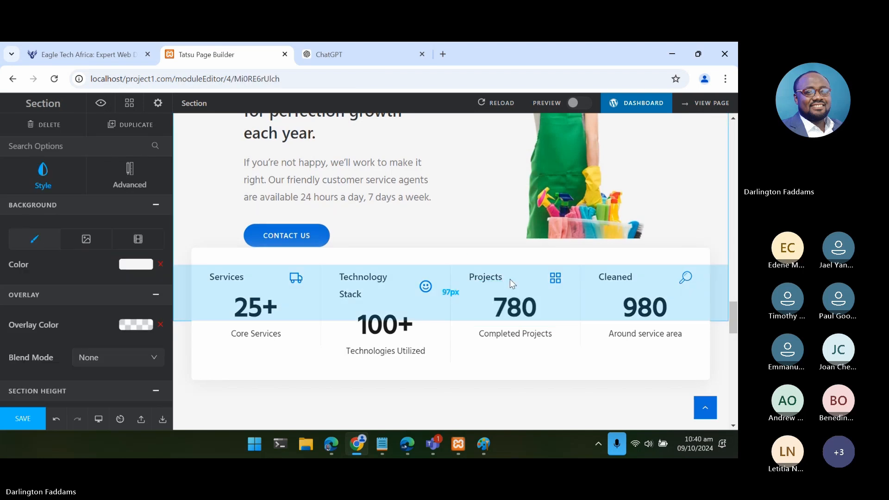
pyautogui.click(491, 285)
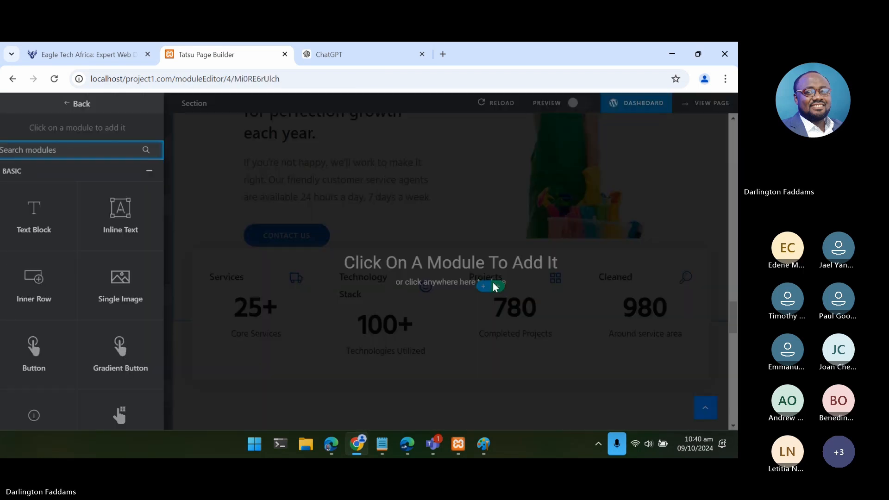
pyautogui.click(490, 280)
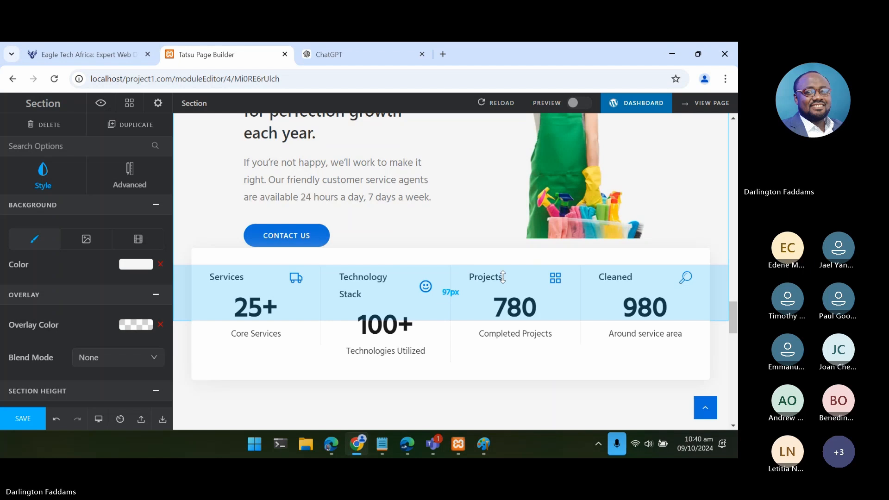
pyautogui.scroll(-2, 508, 277)
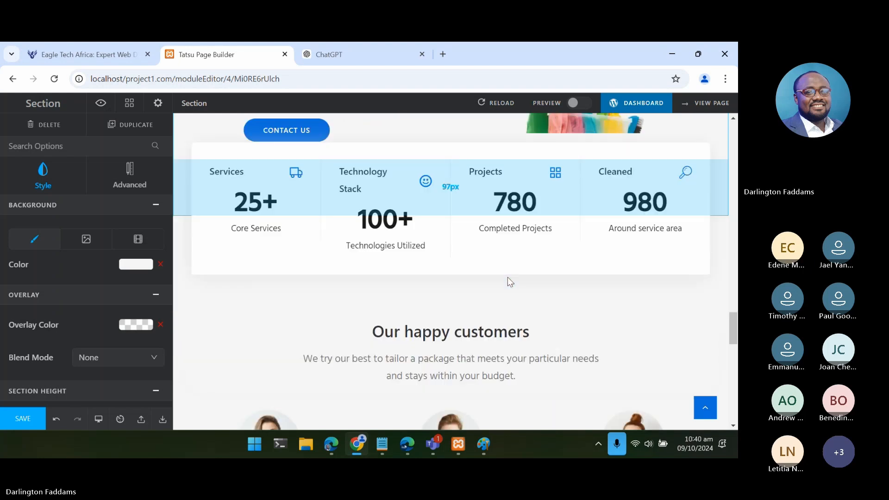
pyautogui.click(502, 179)
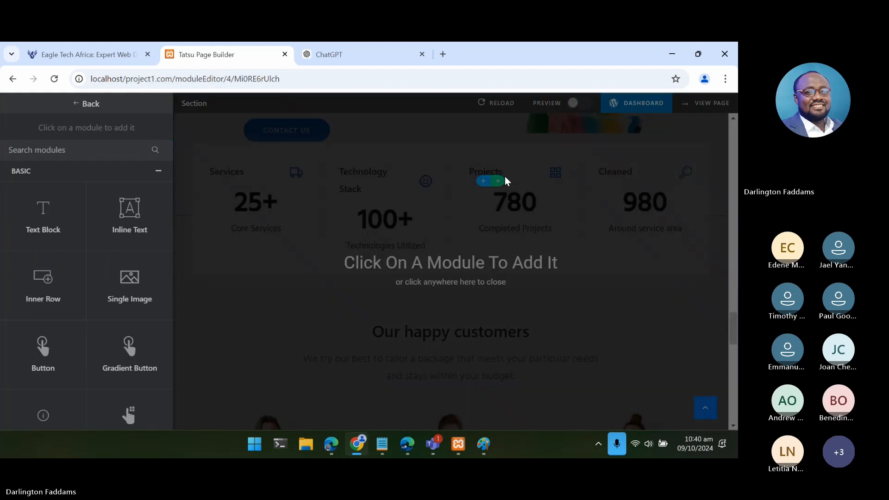
pyautogui.click(505, 177)
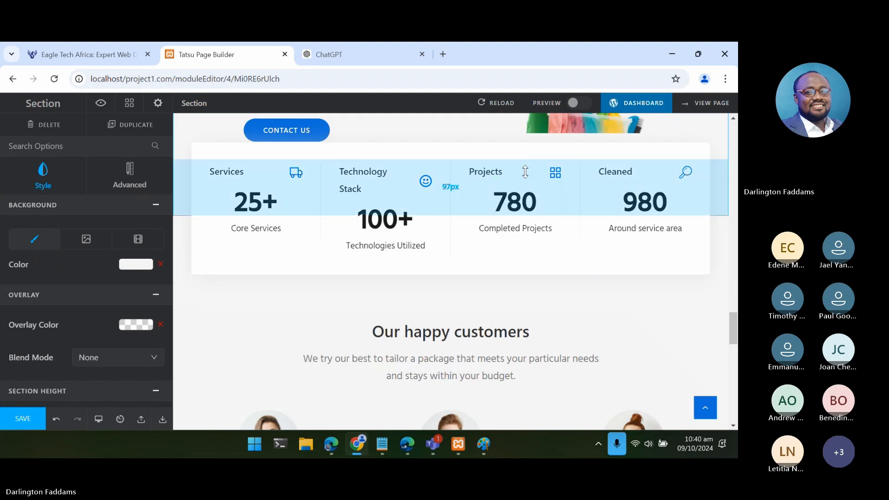
pyautogui.click(548, 169)
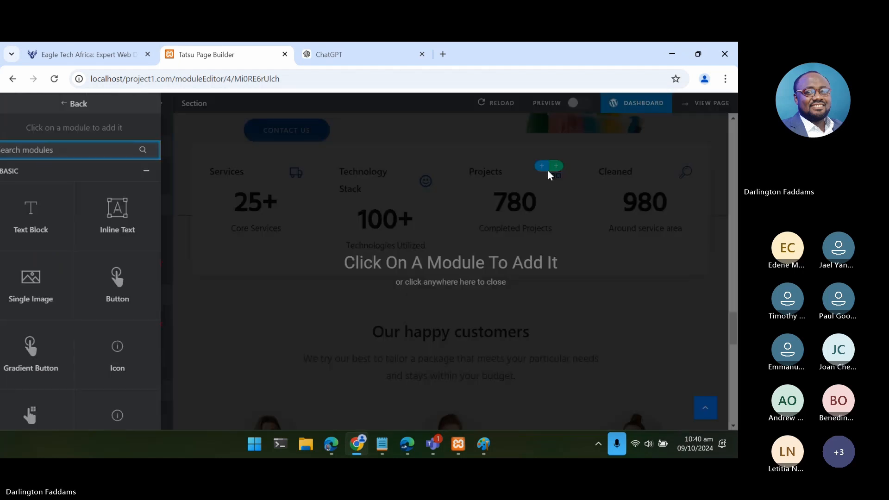
pyautogui.click(520, 181)
# - Replace the third counter's title "Projects" with "Satisfaction Guarantee" on two lines and save the page
pyautogui.doubleClick(493, 176)
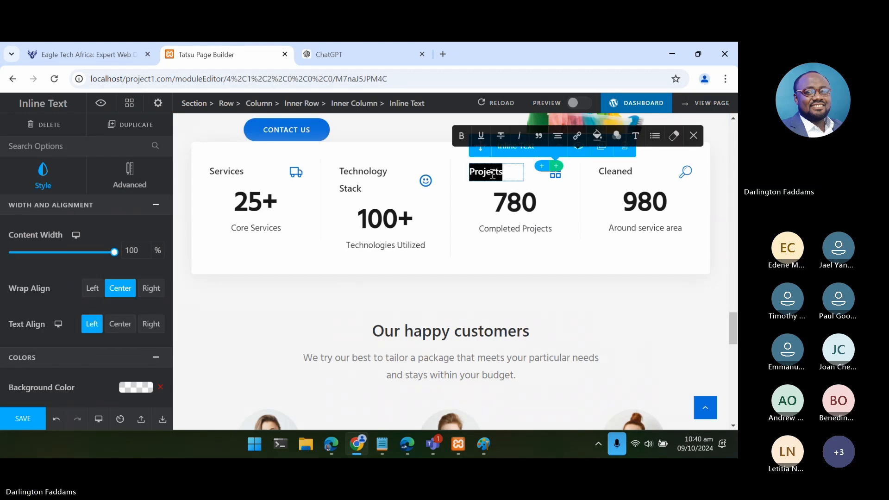
pyautogui.write('Satu')
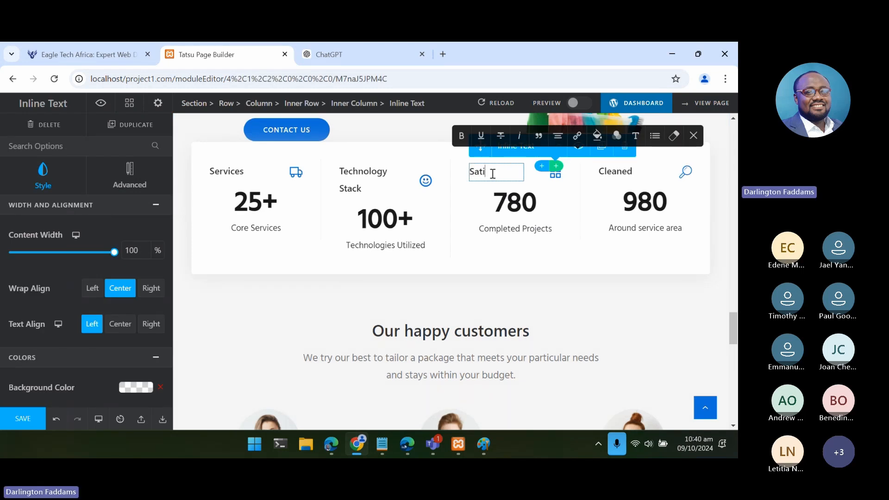
pyautogui.write('sfaction')
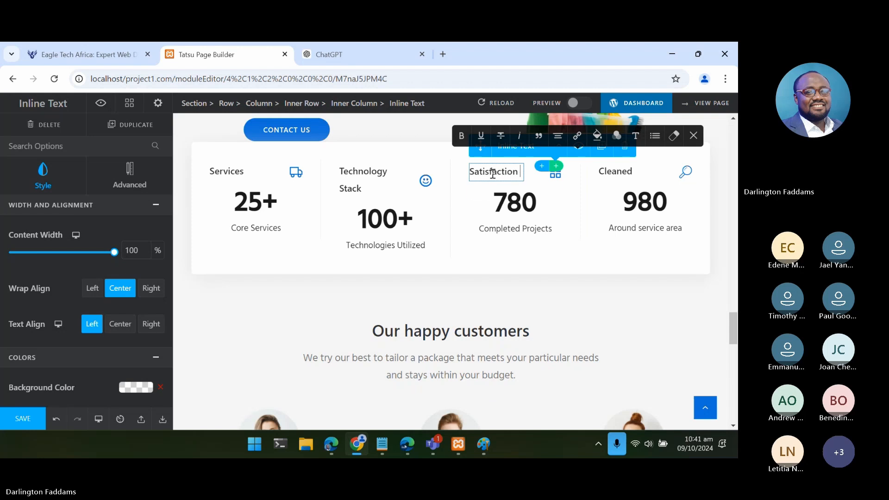
pyautogui.press('Return')
pyautogui.write('Gua')
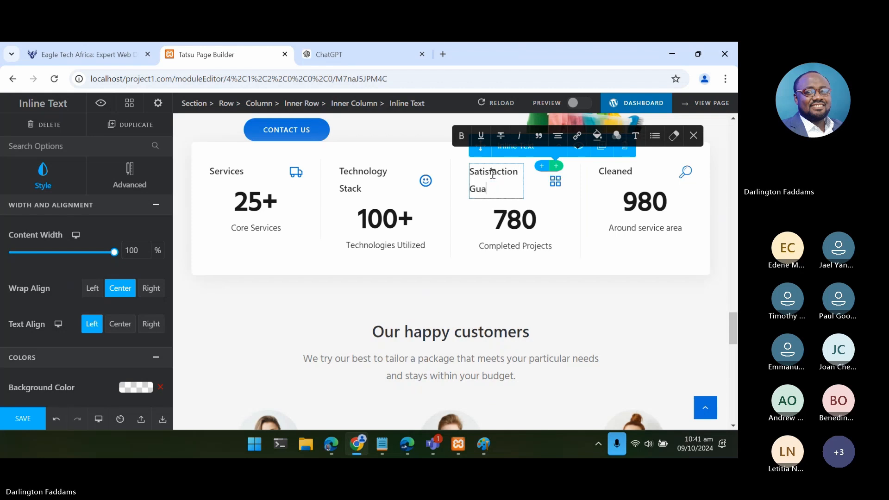
pyautogui.write('rantee')
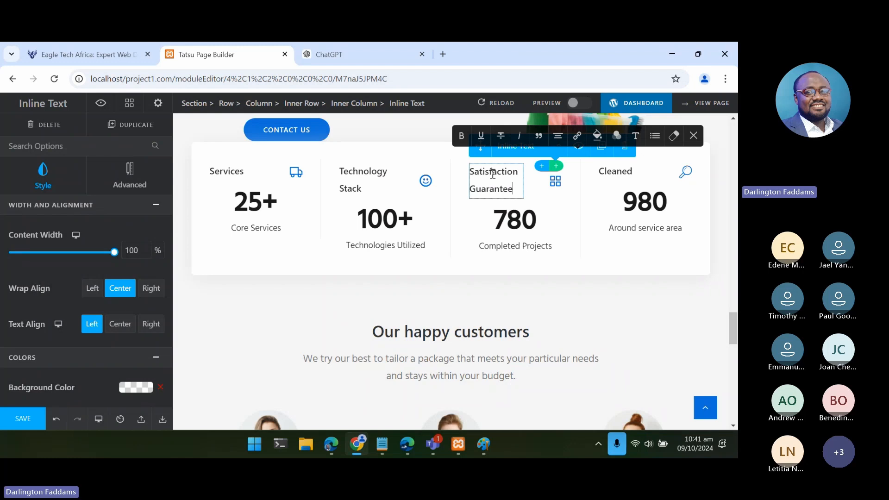
pyautogui.click(22, 418)
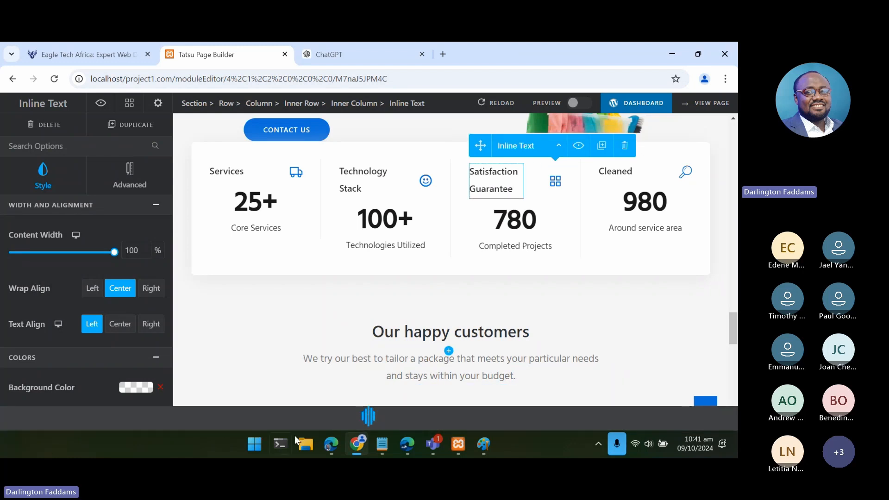
# - Switch to the home page in Edge and reload it to check the updated counters row
pyautogui.click(325, 447)
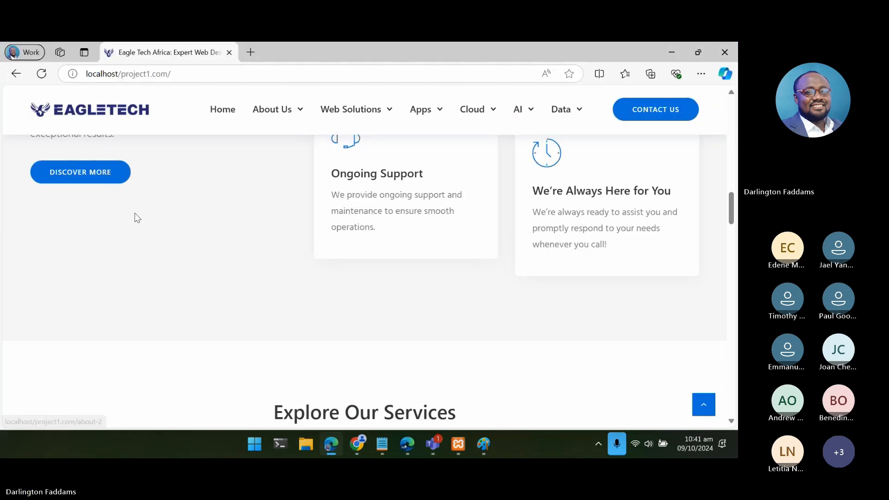
pyautogui.scroll(-8, 135, 216)
pyautogui.scroll(-10, 134, 216)
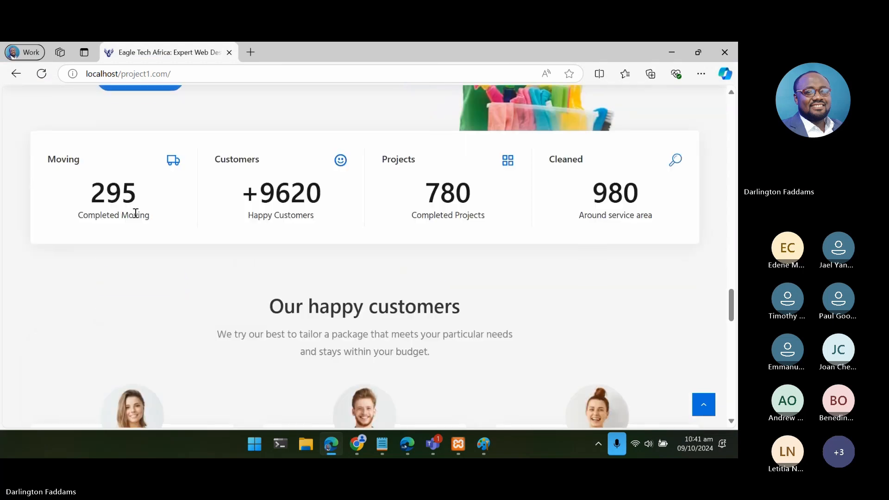
pyautogui.click(42, 75)
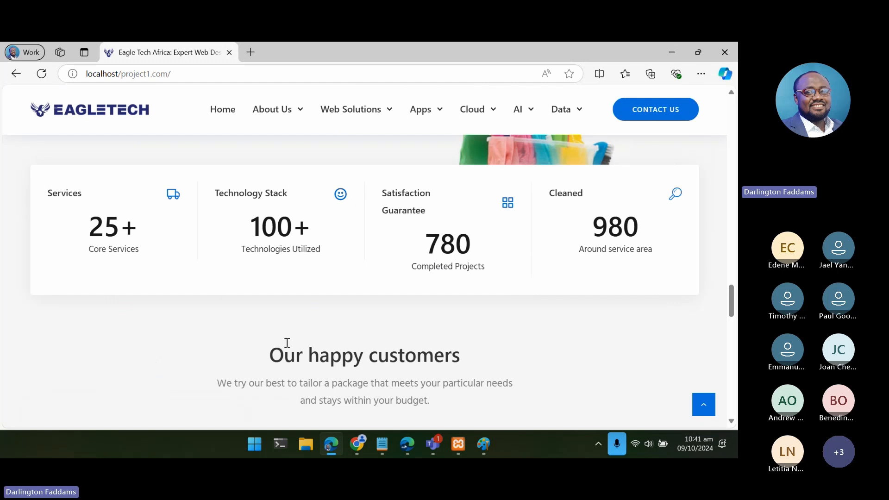
# - Return to the page builder and reduce the bottom padding of the section holding the counters row to 31px
pyautogui.click(332, 445)
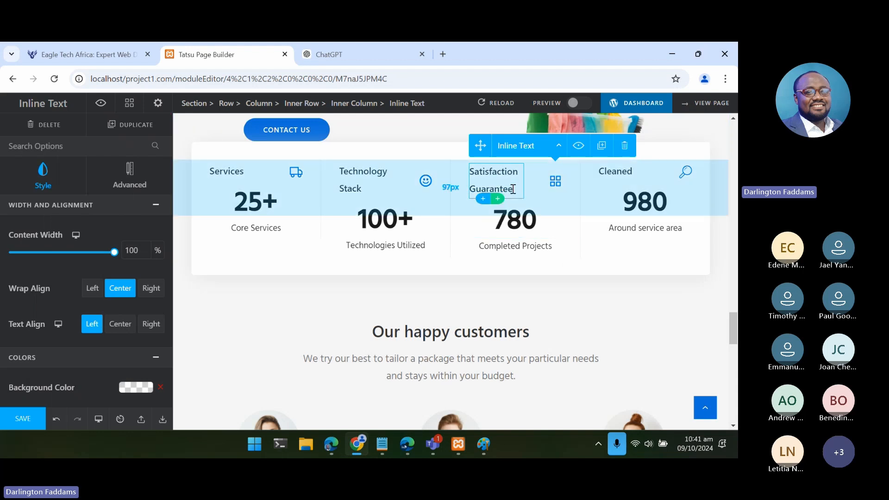
pyautogui.click(512, 189)
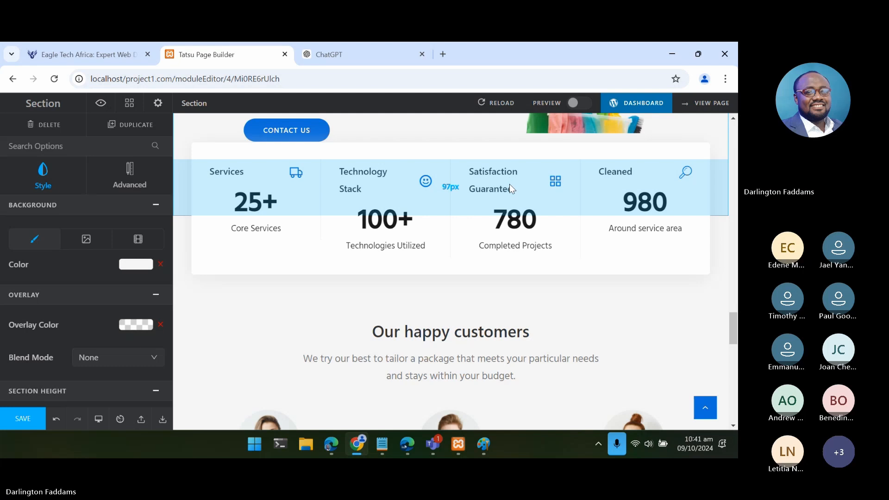
pyautogui.moveTo(509, 185); pyautogui.dragTo(527, 150)
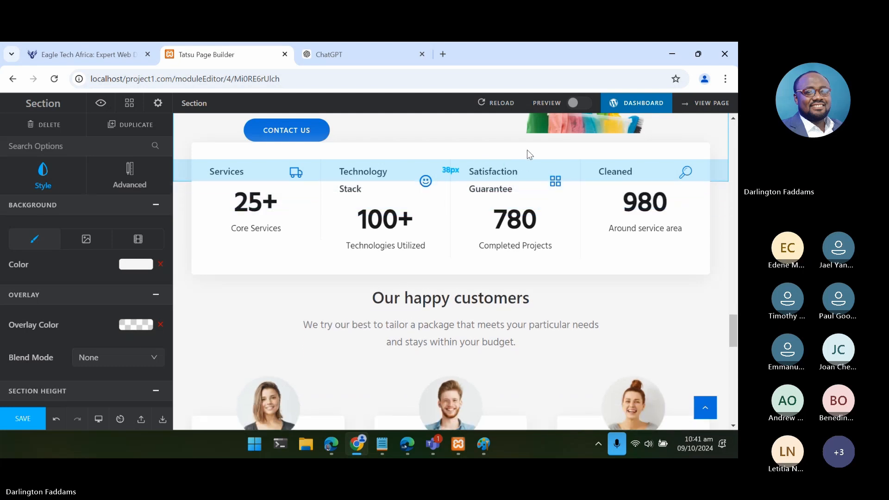
pyautogui.click(511, 184)
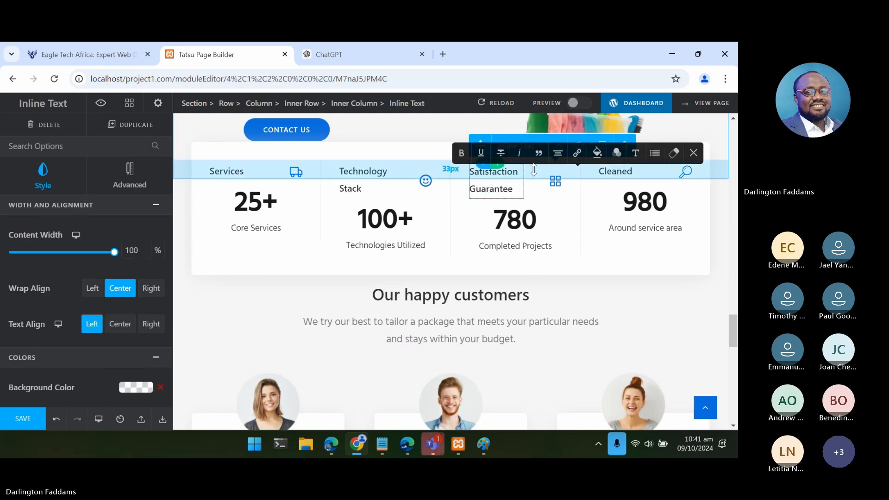
pyautogui.click(535, 174)
pyautogui.moveTo(533, 169); pyautogui.dragTo(555, 172)
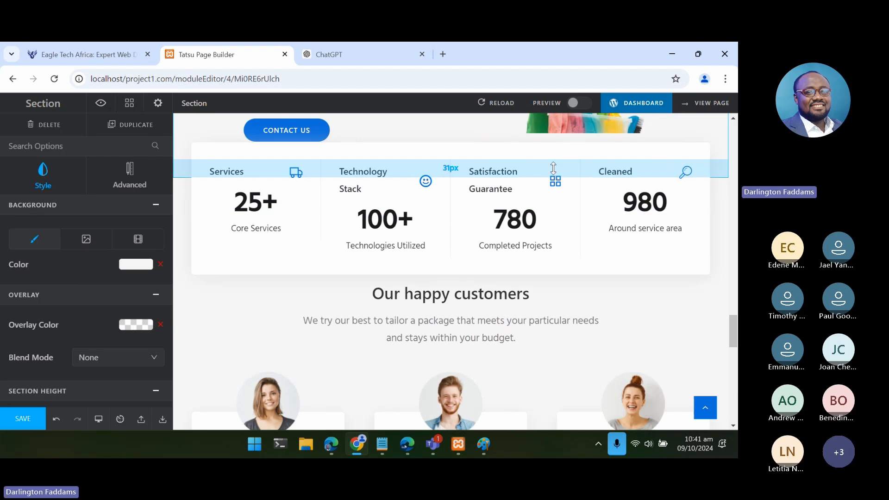
# - Examine the margin and padding settings of the counters section and the "Our happy customers" section
pyautogui.scroll(-2, 61, 296)
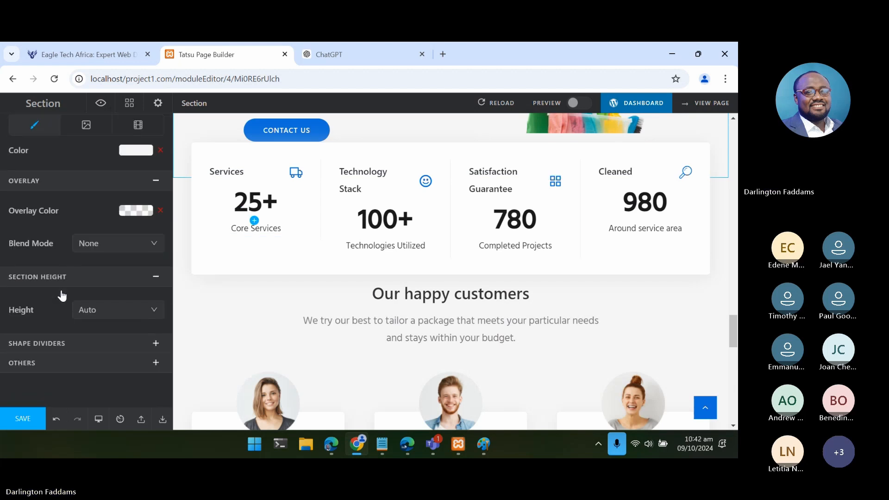
pyautogui.scroll(2, 62, 292)
pyautogui.click(117, 193)
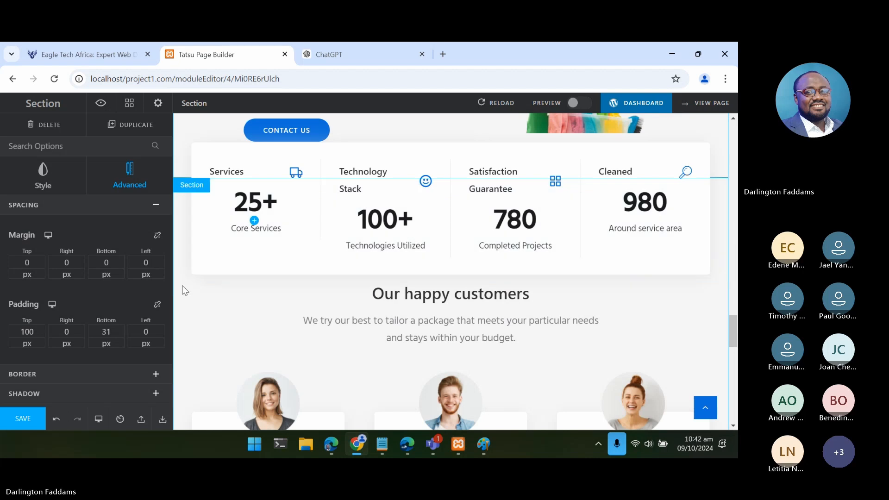
pyautogui.click(183, 293)
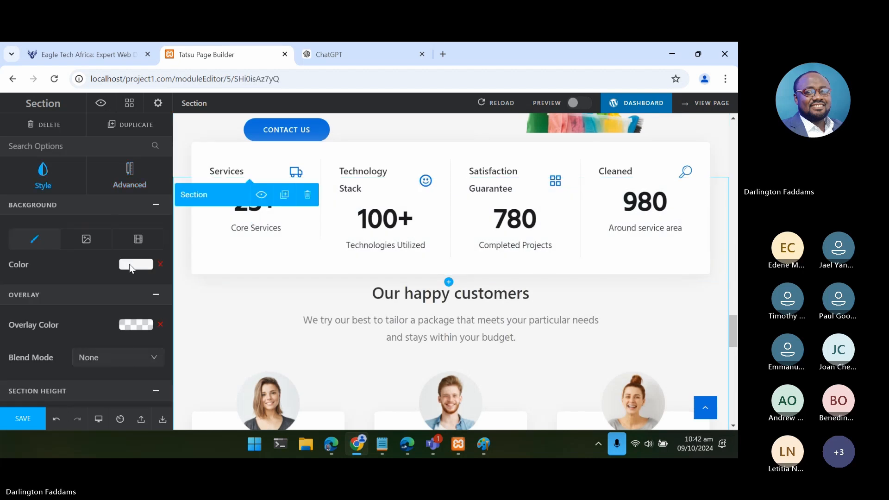
pyautogui.click(125, 180)
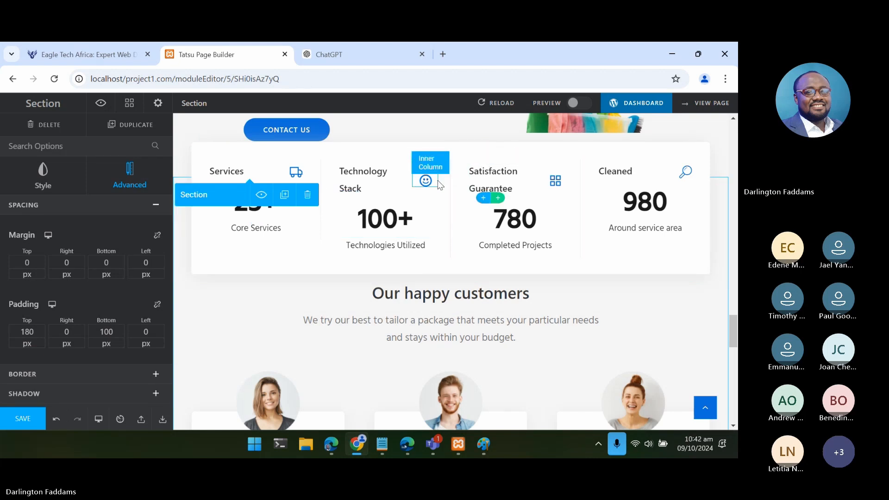
pyautogui.click(484, 165)
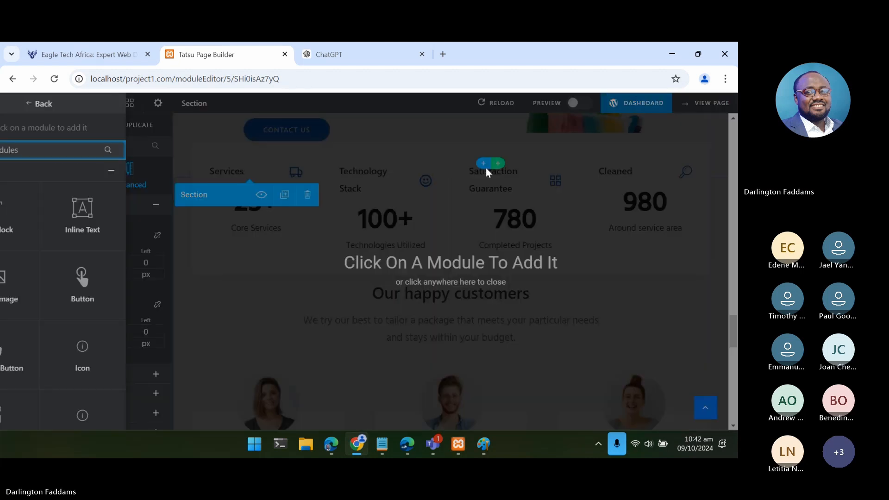
pyautogui.click(499, 168)
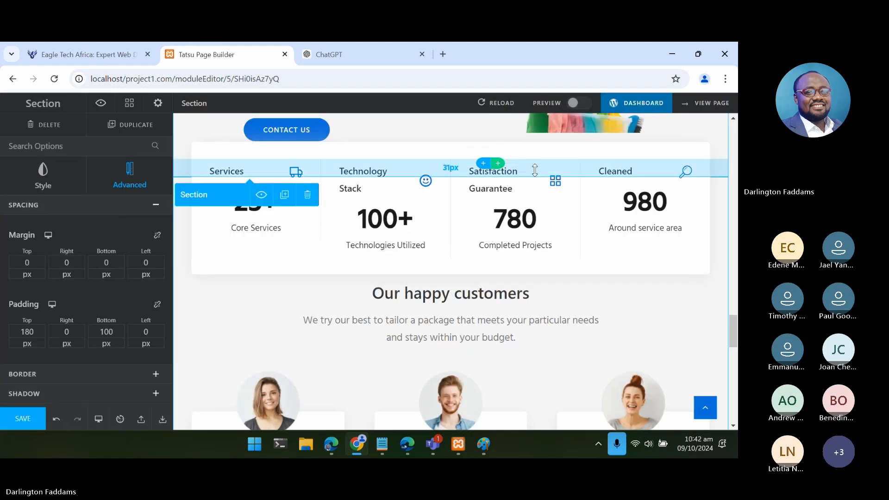
pyautogui.click(535, 172)
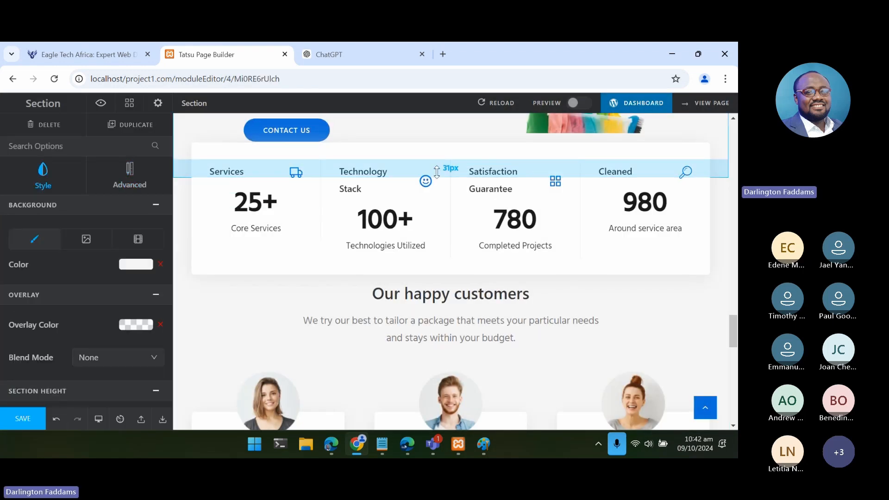
pyautogui.click(155, 178)
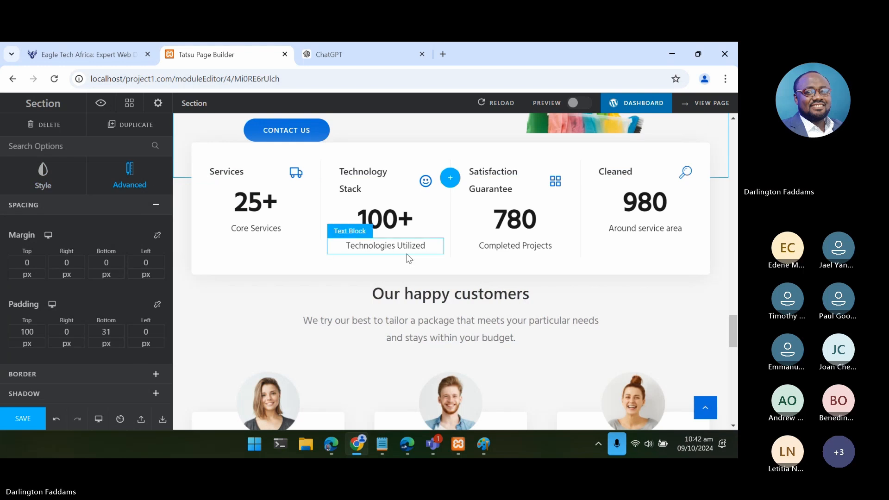
pyautogui.scroll(-9, 407, 258)
pyautogui.scroll(9, 407, 258)
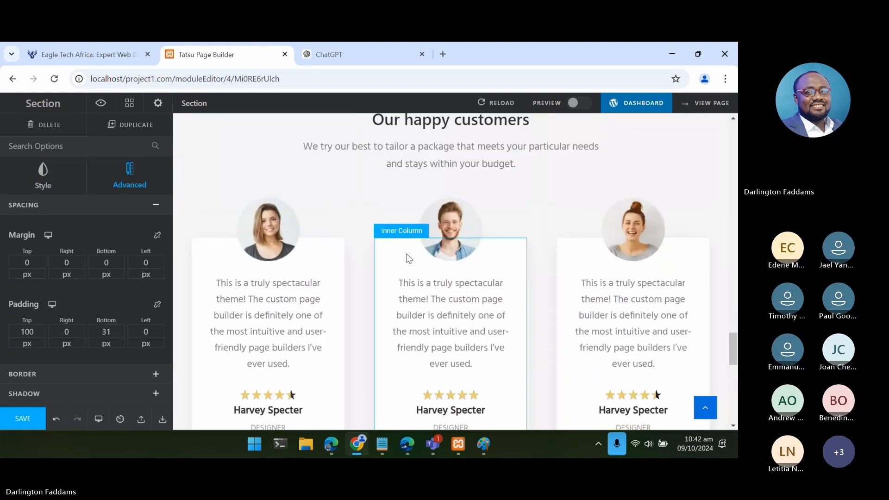
# - Shorten the third counter's title to "Satisfaction" by removing the word "Guarantee"
pyautogui.doubleClick(508, 209)
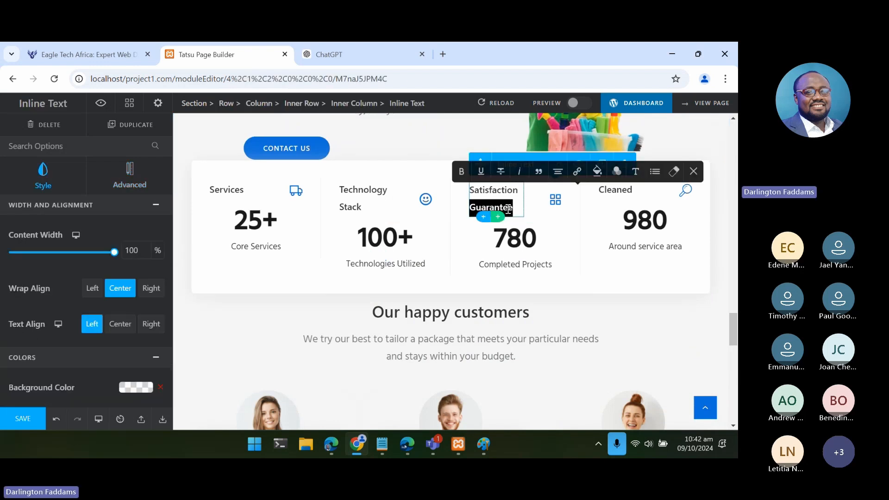
pyautogui.press('BackSpace')
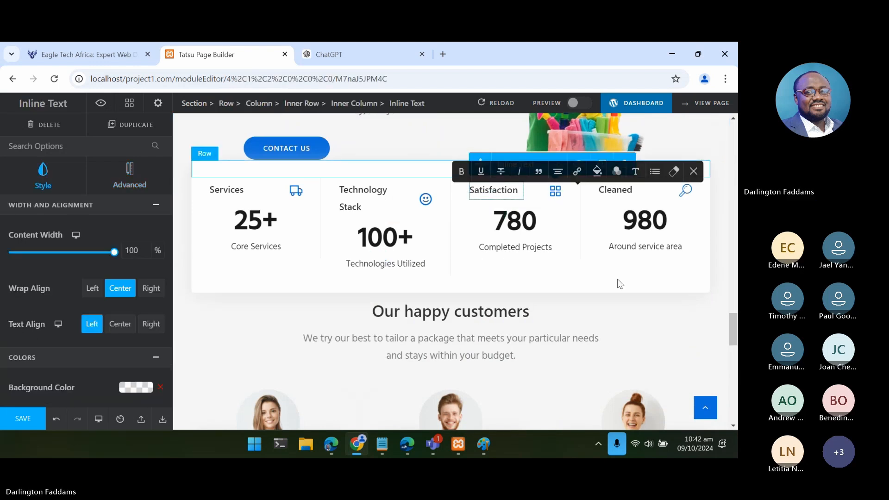
pyautogui.click(718, 277)
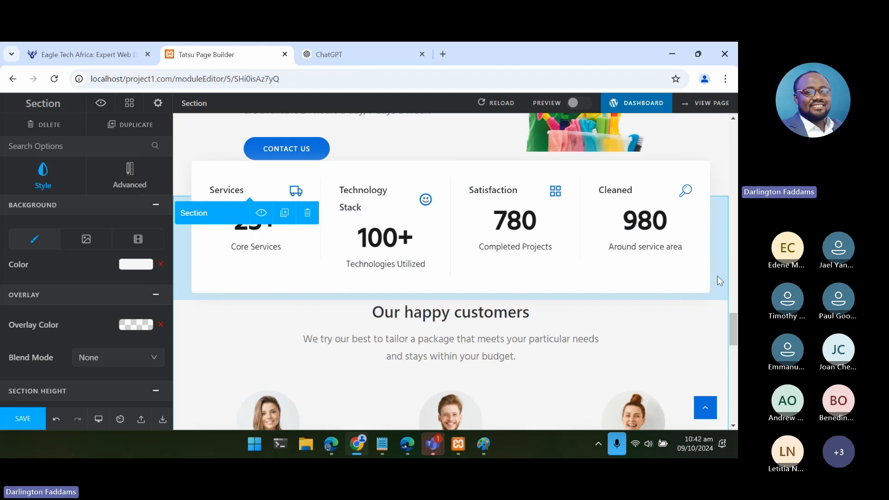
# - Replace the third counter's caption "Completed Projects" with the copied "Satisfaction Guarantee", using its plain text content
pyautogui.click(535, 250)
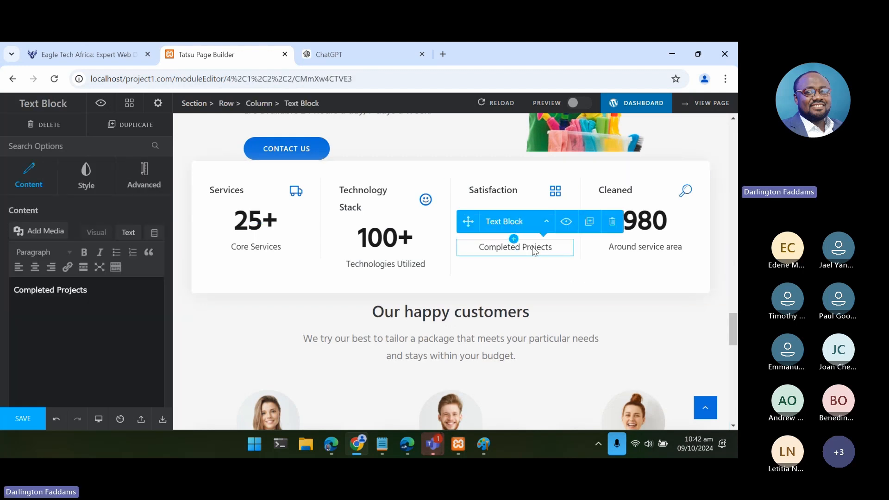
pyautogui.click(374, 457)
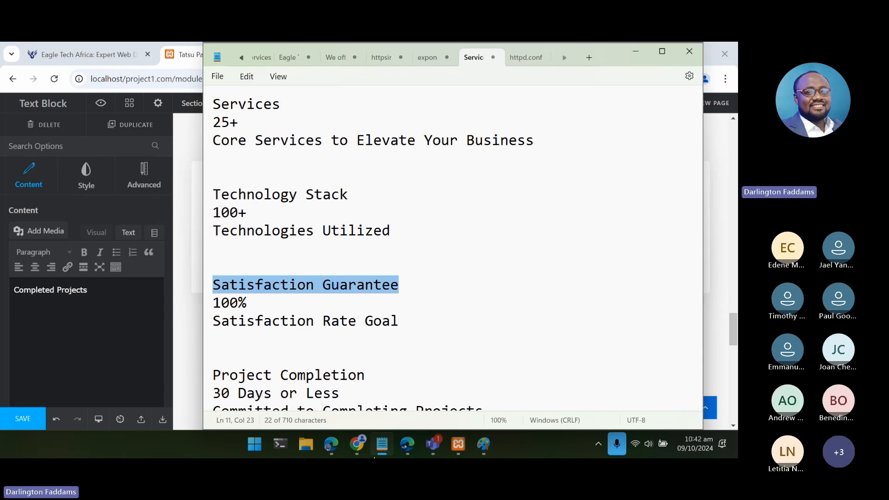
pyautogui.click(381, 445)
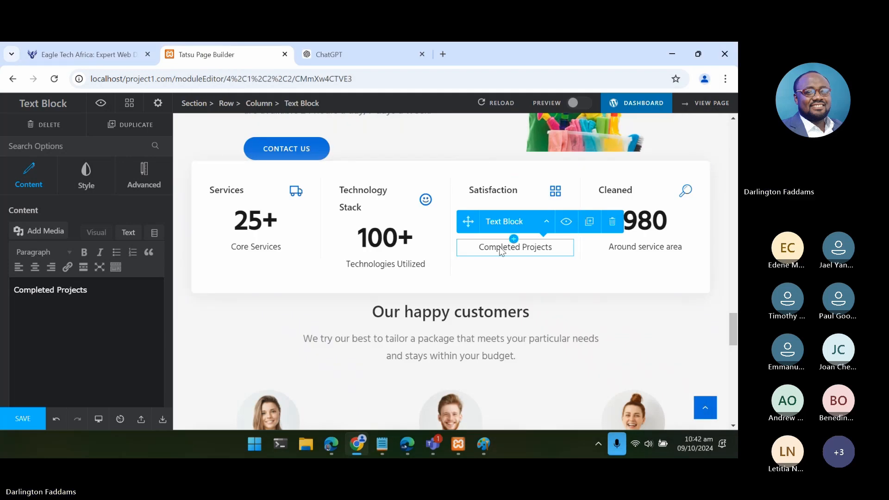
pyautogui.click(134, 236)
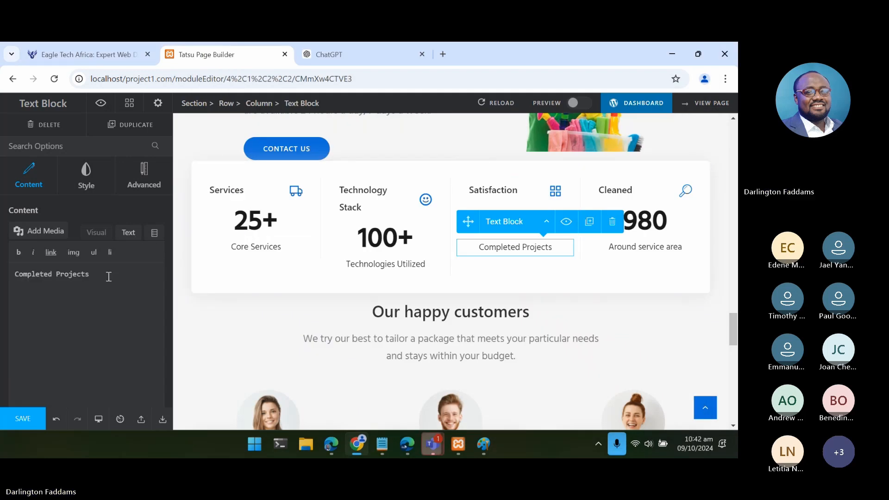
pyautogui.tripleClick(107, 275)
pyautogui.write('Satisfaction Guarantee')
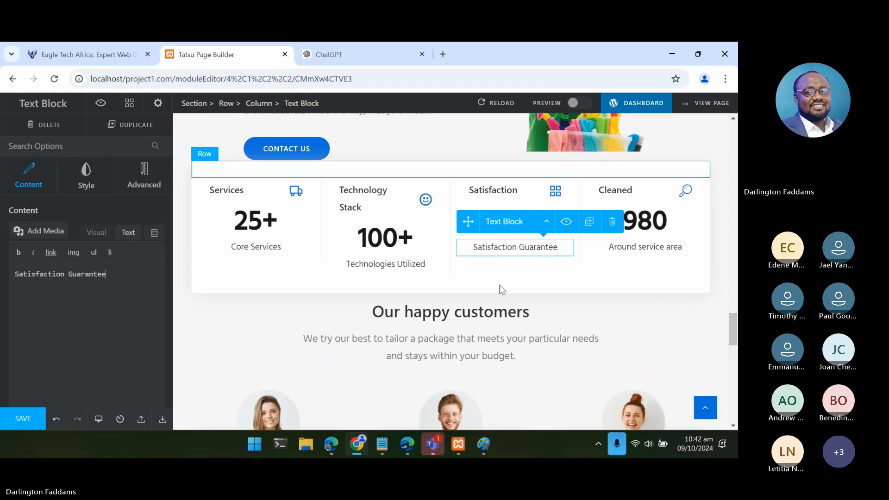
pyautogui.click(561, 278)
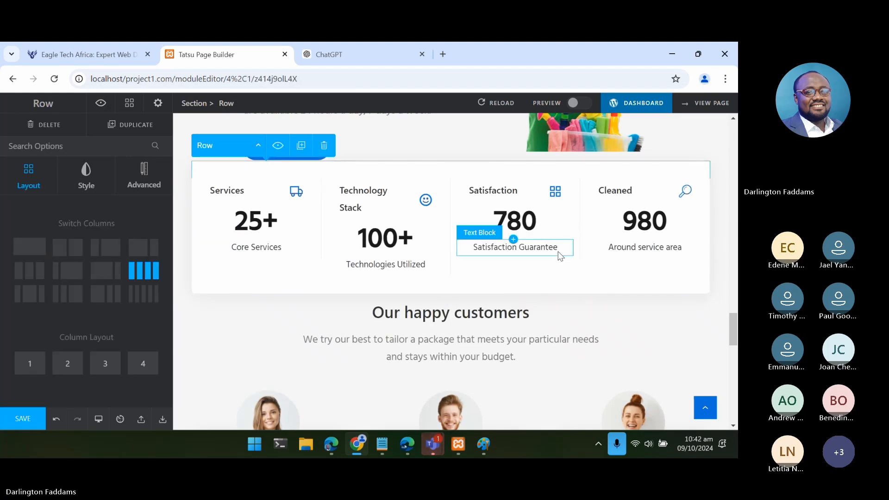
# - Extend the third counter's caption to read "Satisfaction Guaranteed"
pyautogui.click(515, 247)
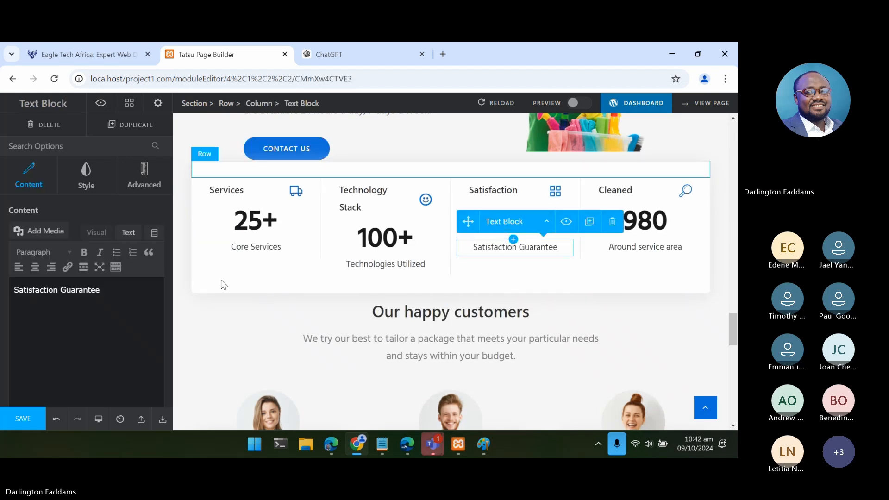
pyautogui.click(132, 290)
pyautogui.write('d')
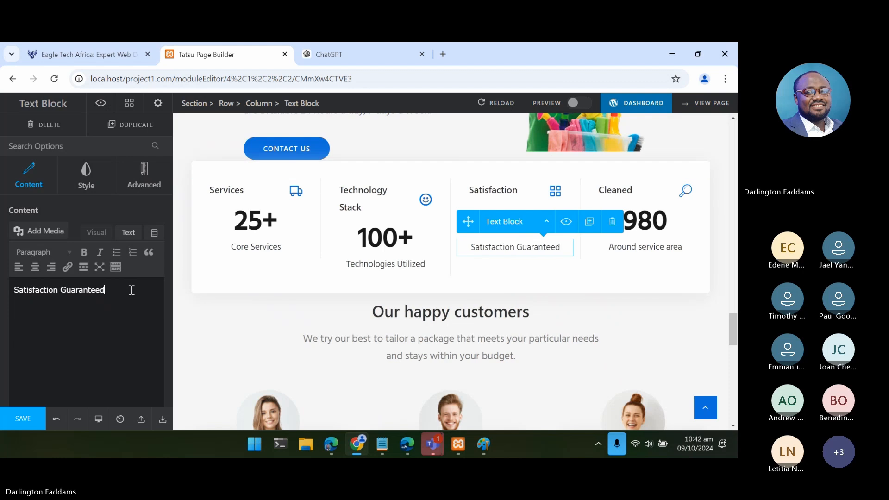
pyautogui.click(500, 277)
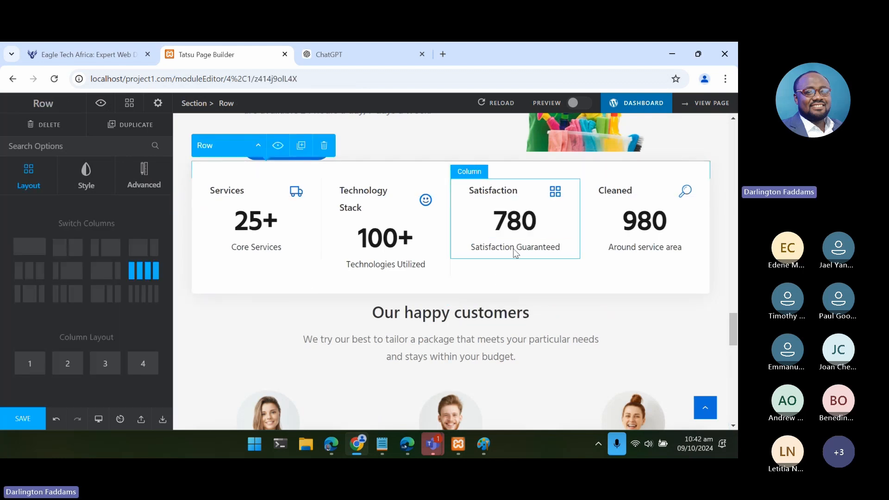
# - Set the third counter's number to 100% in its plain text content
pyautogui.click(520, 225)
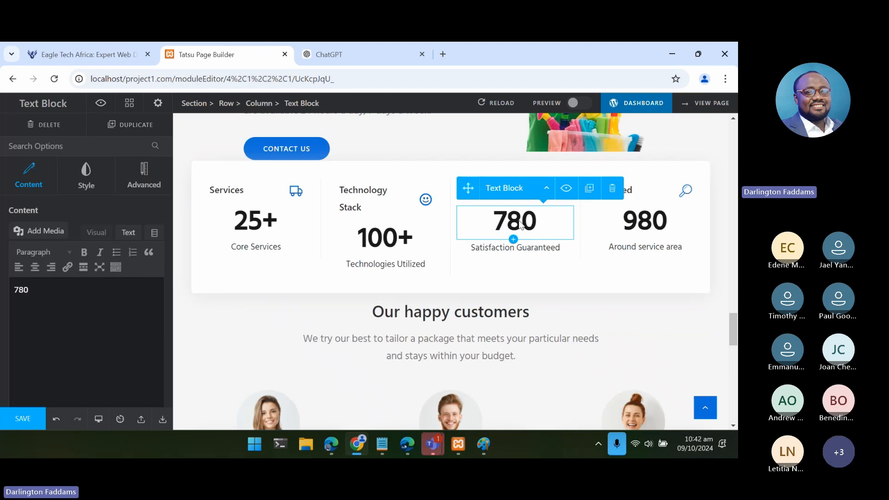
pyautogui.click(128, 233)
pyautogui.doubleClick(28, 273)
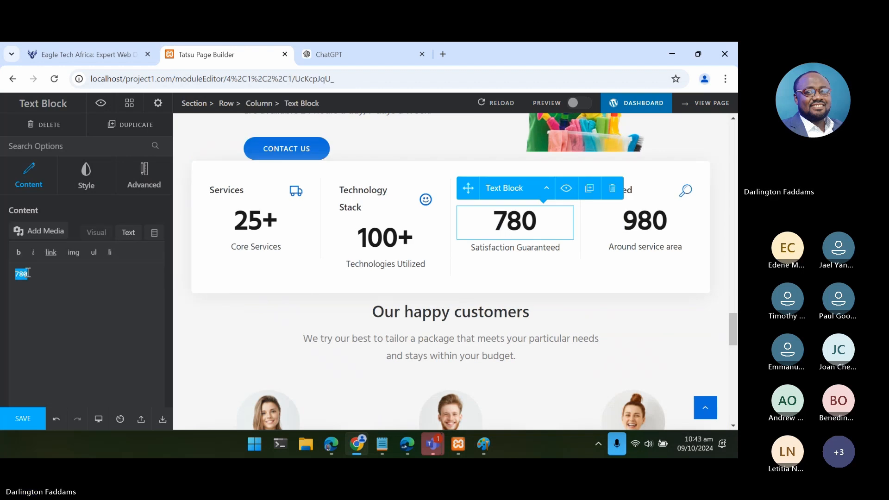
pyautogui.write('100%')
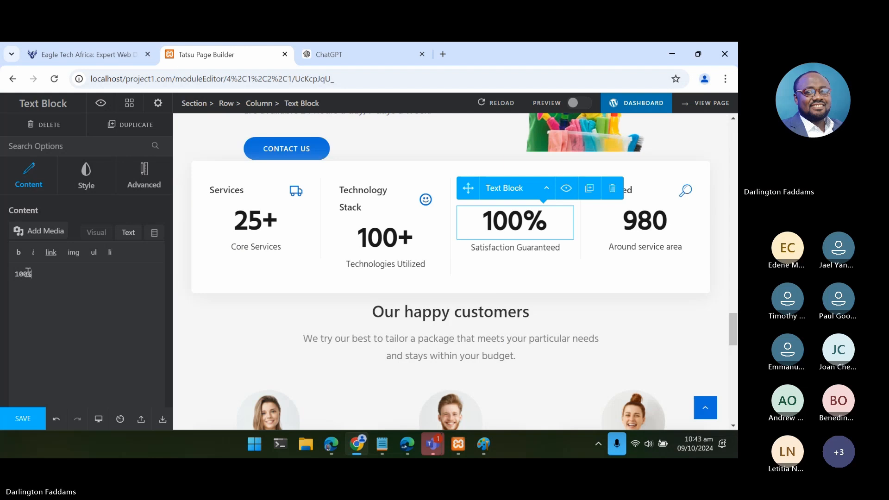
# - Replace the fourth counter's title "Cleaned" with "Completion", based on the project completion entry in the notes
pyautogui.click(385, 448)
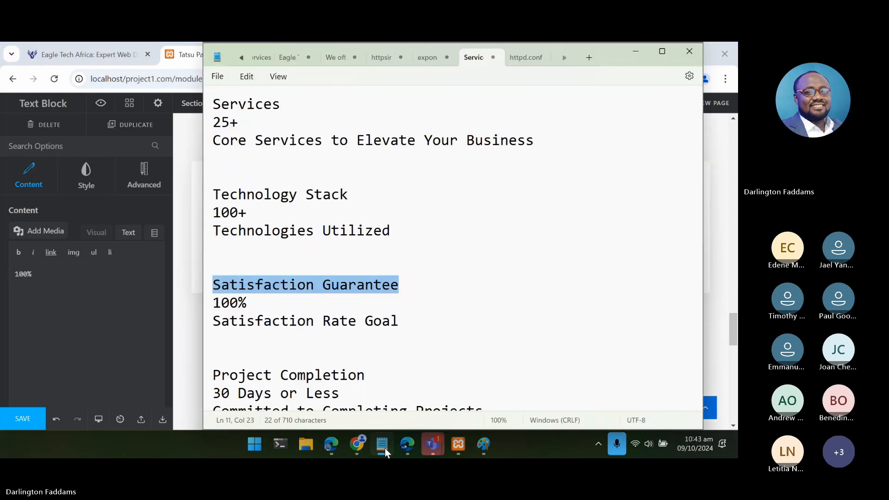
pyautogui.click(385, 448)
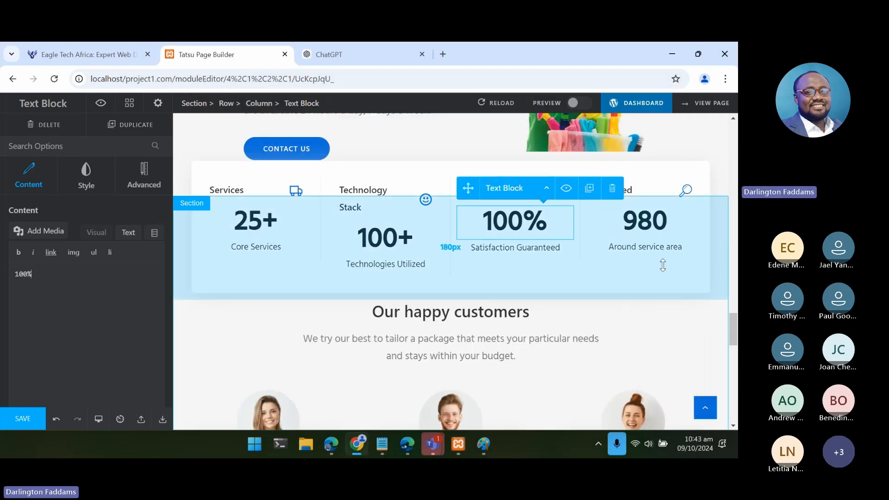
pyautogui.click(673, 226)
pyautogui.scroll(1, 669, 227)
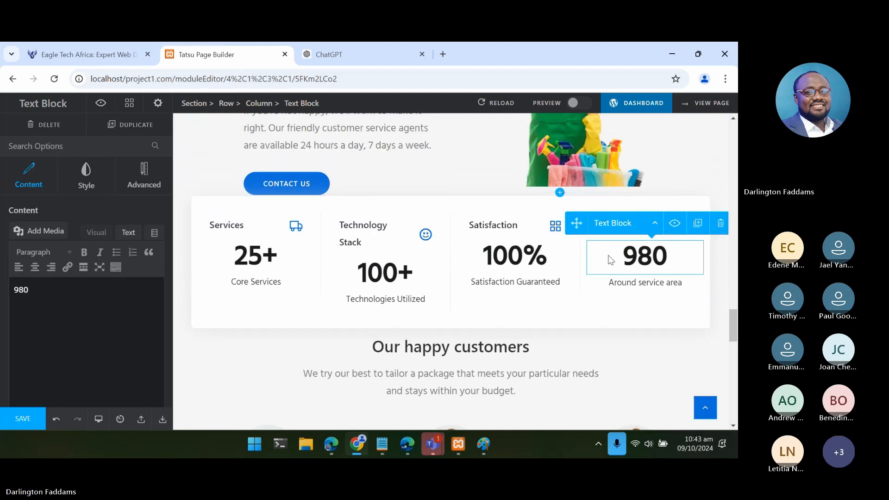
pyautogui.click(631, 282)
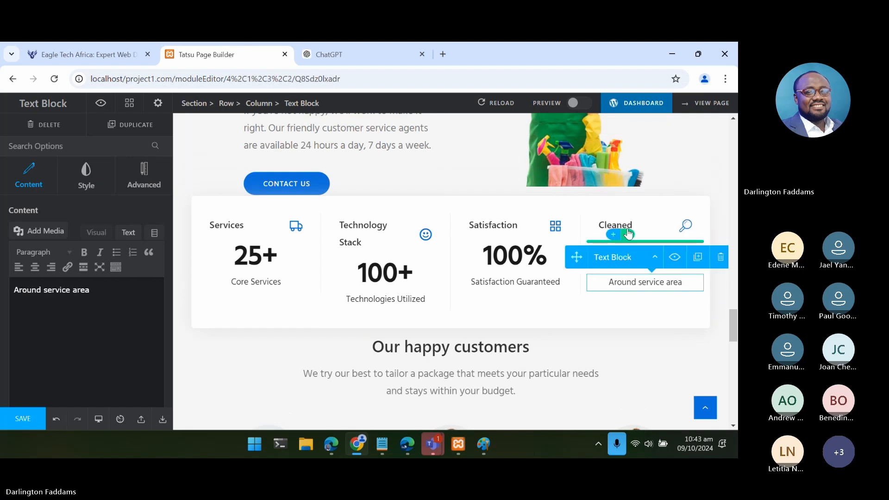
pyautogui.click(627, 235)
pyautogui.click(637, 231)
pyautogui.click(634, 228)
pyautogui.click(629, 227)
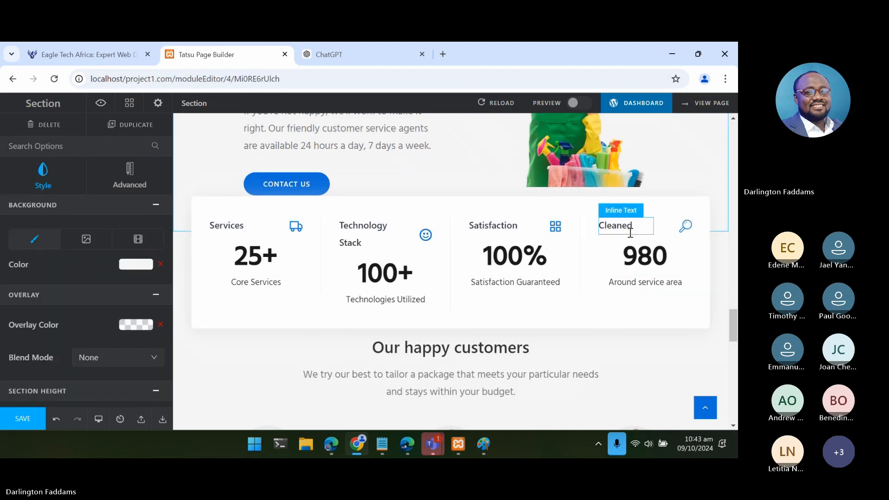
pyautogui.hotkey('shift', 'Left')
pyautogui.hotkey('shift', 'Left')
pyautogui.hotkey('shift', 'Left')
pyautogui.hotkey('shift', 'Left')
pyautogui.hotkey('shift', 'Left')
pyautogui.hotkey('shift', 'Left')
pyautogui.hotkey('shift', 'Left')
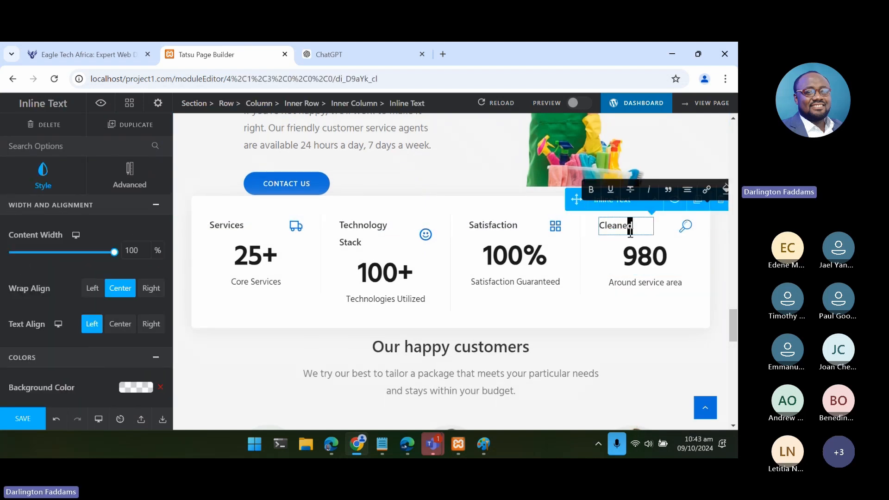
pyautogui.hotkey('shift', 'Left')
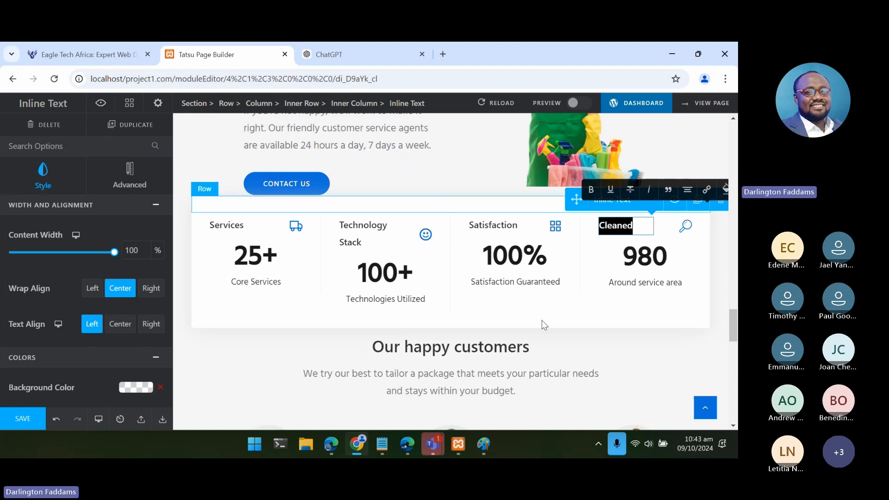
pyautogui.click(386, 455)
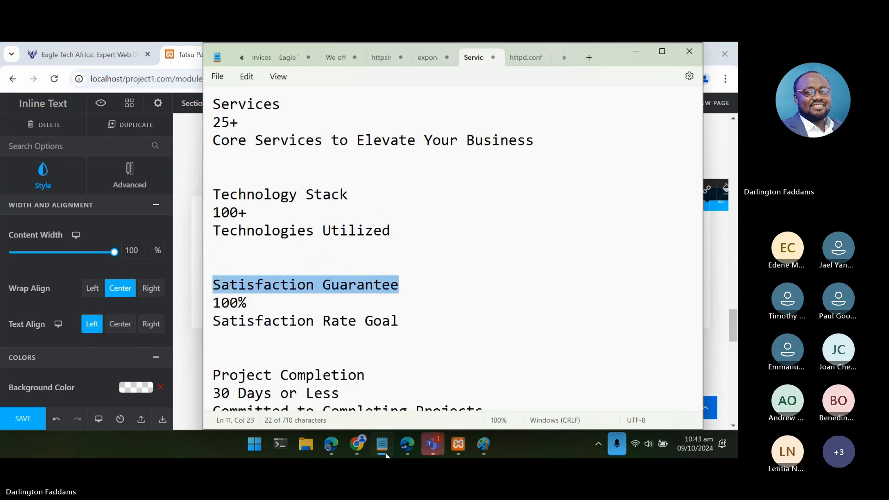
pyautogui.scroll(-1, 409, 365)
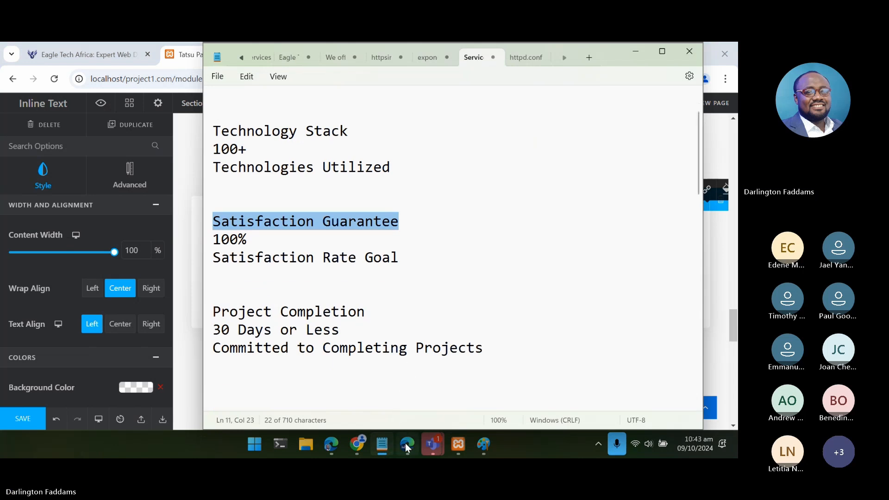
pyautogui.click(386, 448)
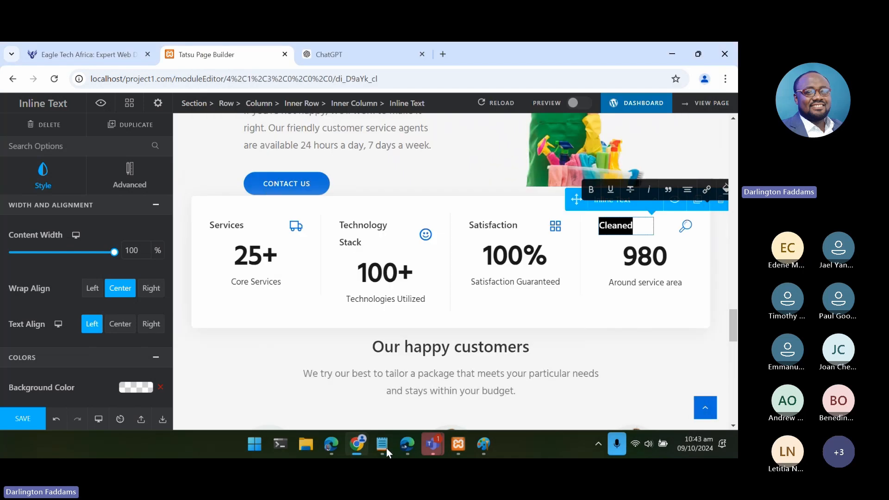
pyautogui.write('Completion')
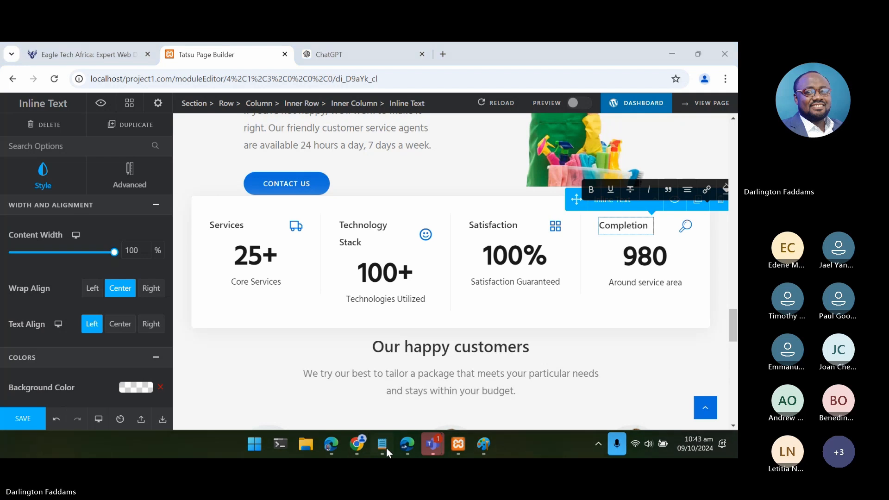
# - Check the notes again and set the fourth counter's number to 30 in its plain text content
pyautogui.click(387, 448)
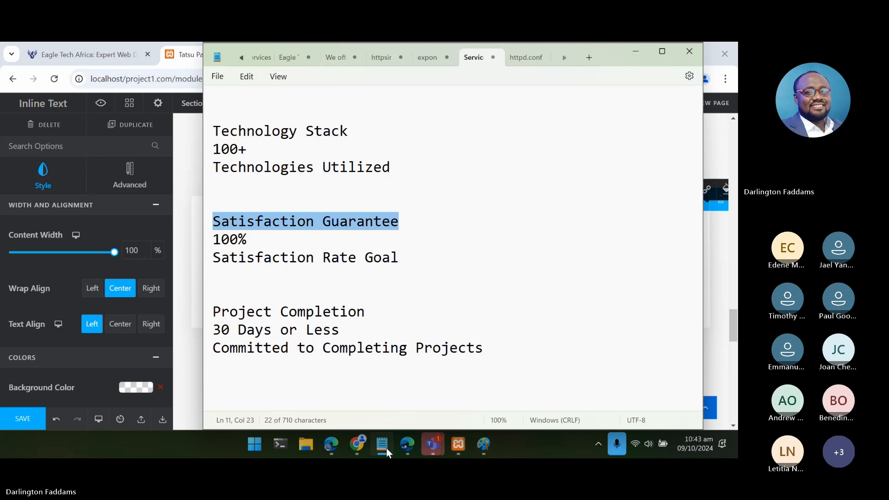
pyautogui.click(382, 446)
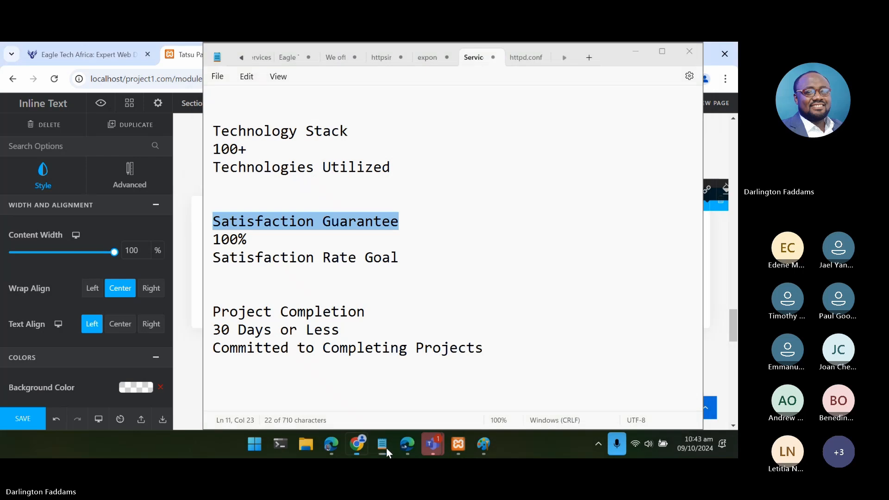
pyautogui.click(647, 265)
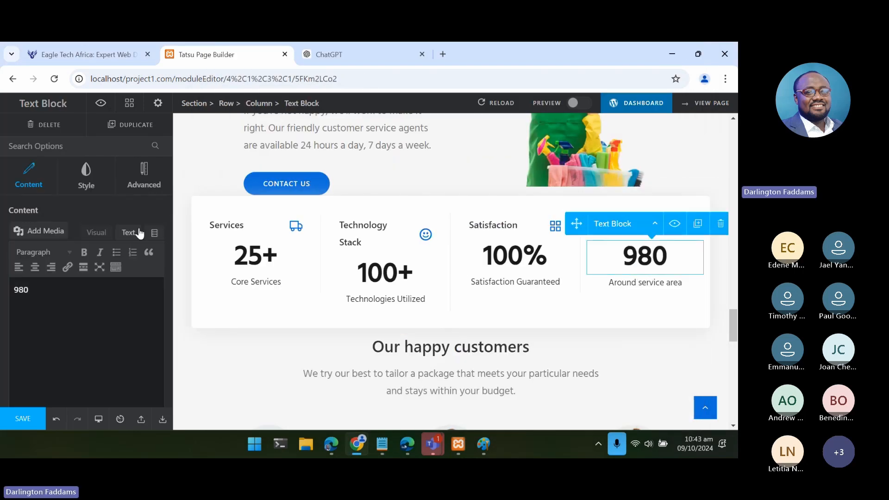
pyautogui.click(128, 232)
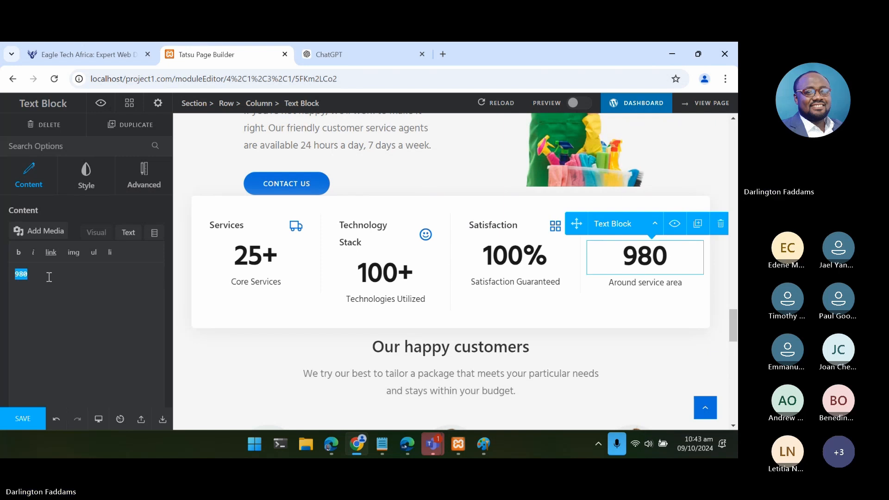
pyautogui.write('3-')
pyautogui.press('BackSpace')
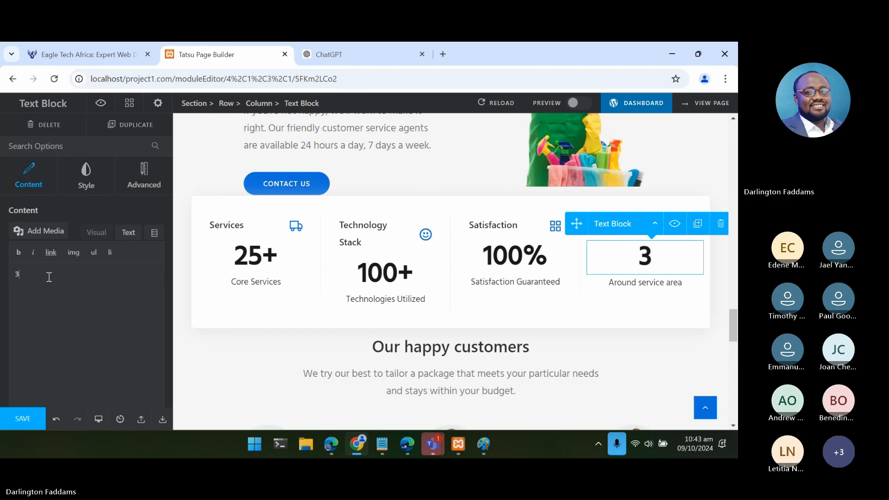
pyautogui.write('0')
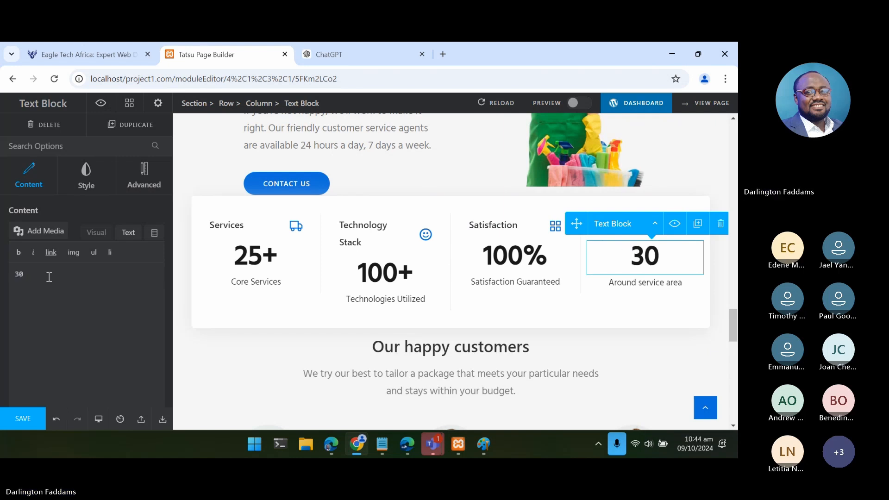
# - Replace the fourth counter's caption with "Days or Less Project Completion" in its plain text content and save the page
pyautogui.click(632, 285)
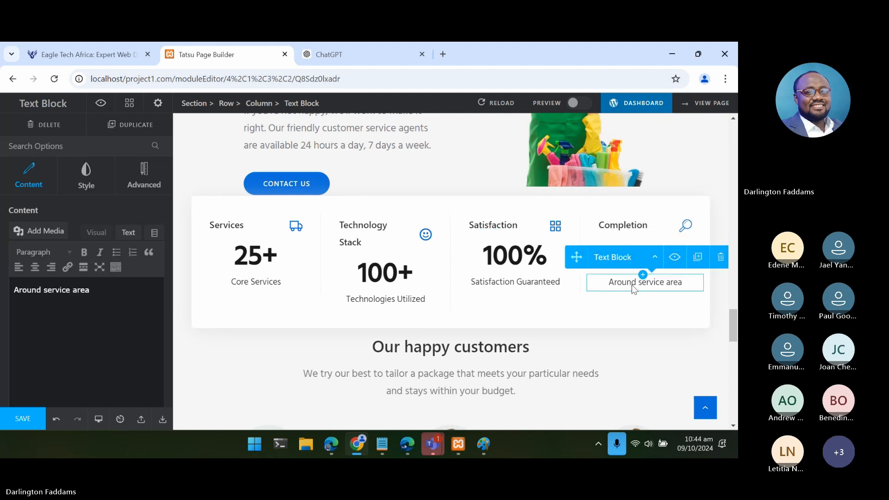
pyautogui.click(129, 233)
pyautogui.hotkey('ctrl', 'a')
pyautogui.write('D')
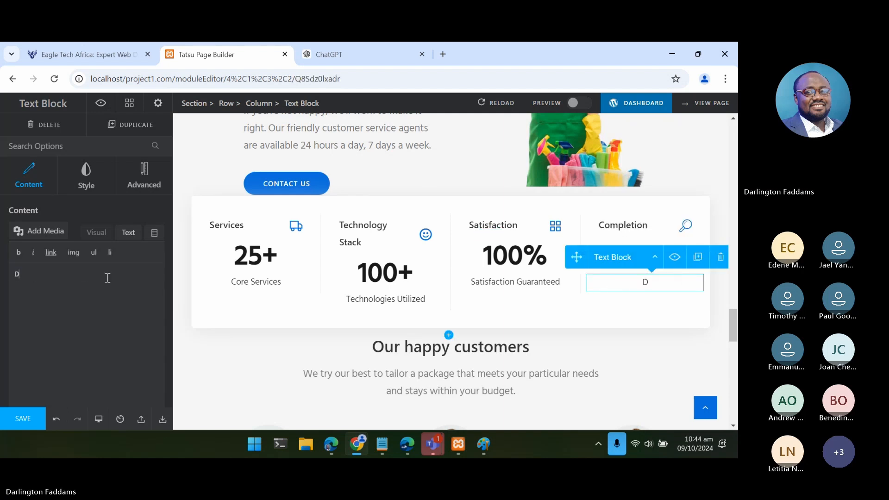
pyautogui.write('ays or less')
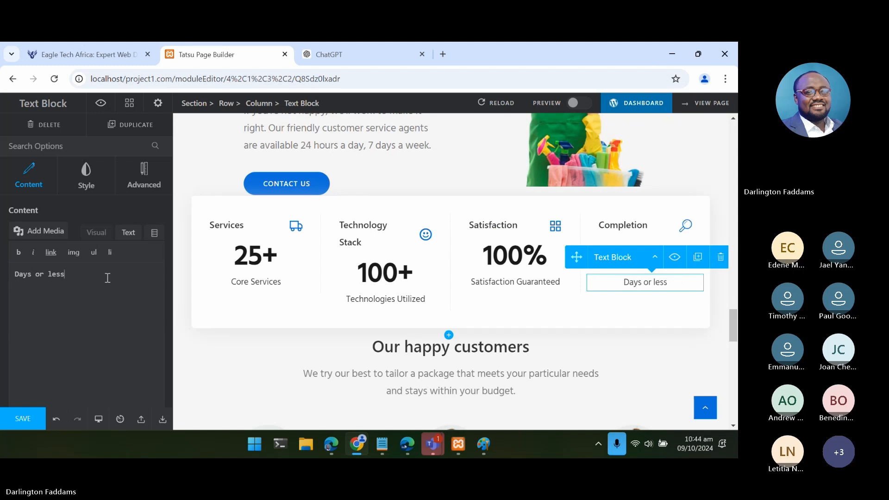
pyautogui.hotkey('shift', 'Left')
pyautogui.write('Less Project Completion')
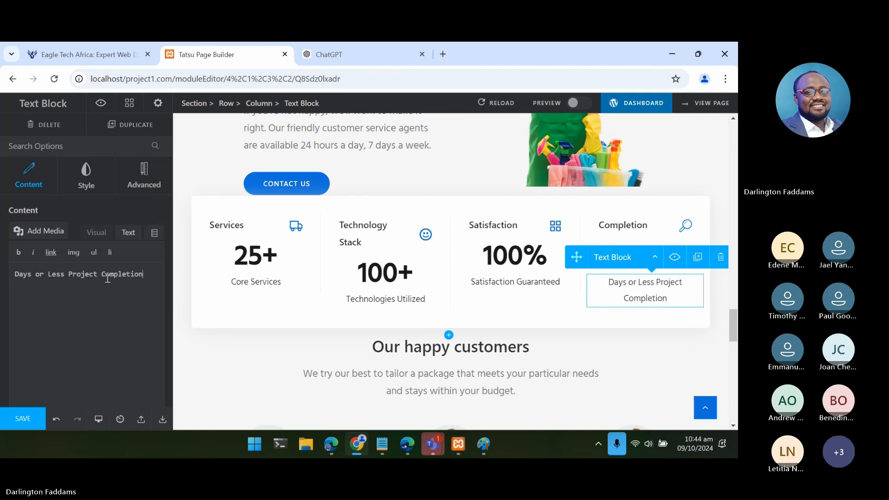
pyautogui.click(16, 418)
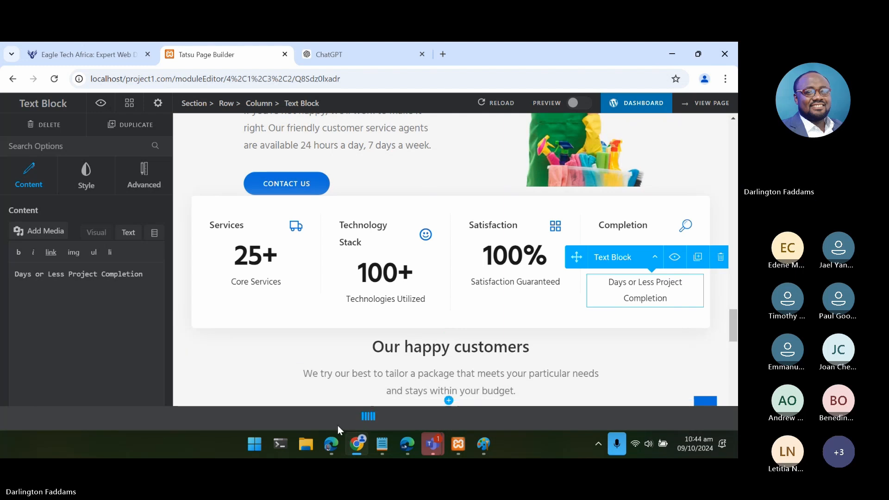
# - Switch to the published home page in Edge, reload it and examine the four counters
pyautogui.click(330, 447)
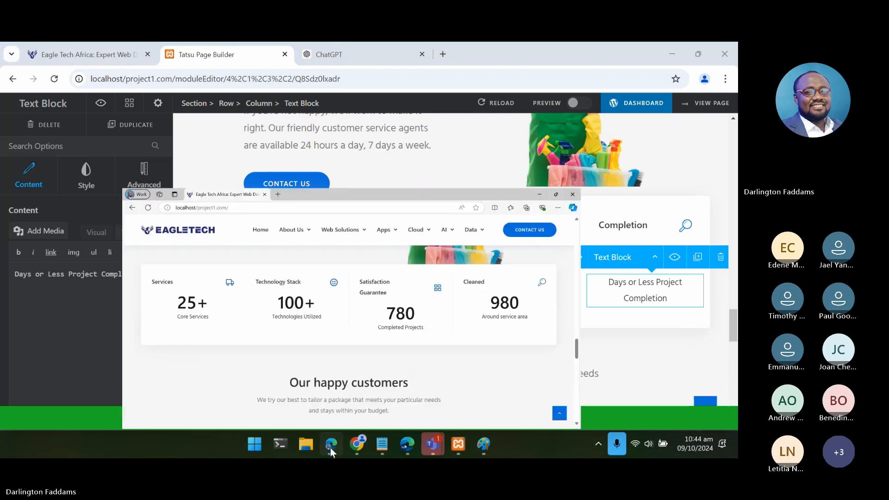
pyautogui.click(41, 74)
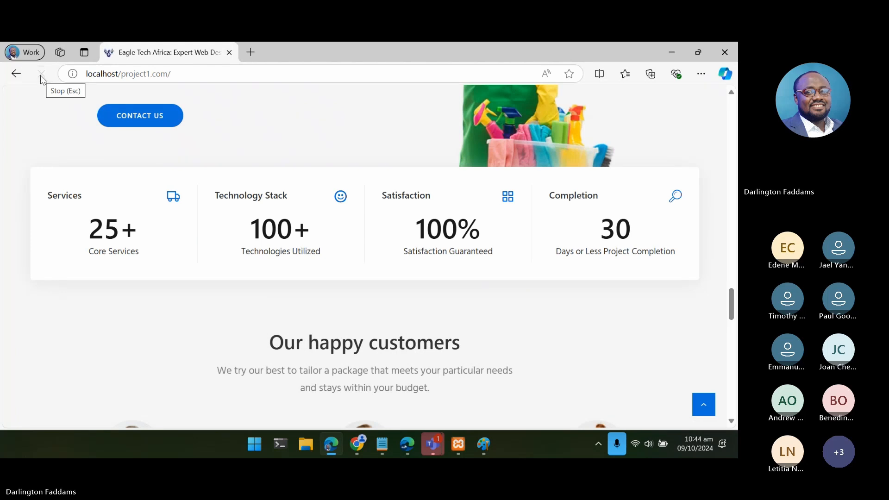
pyautogui.click(46, 74)
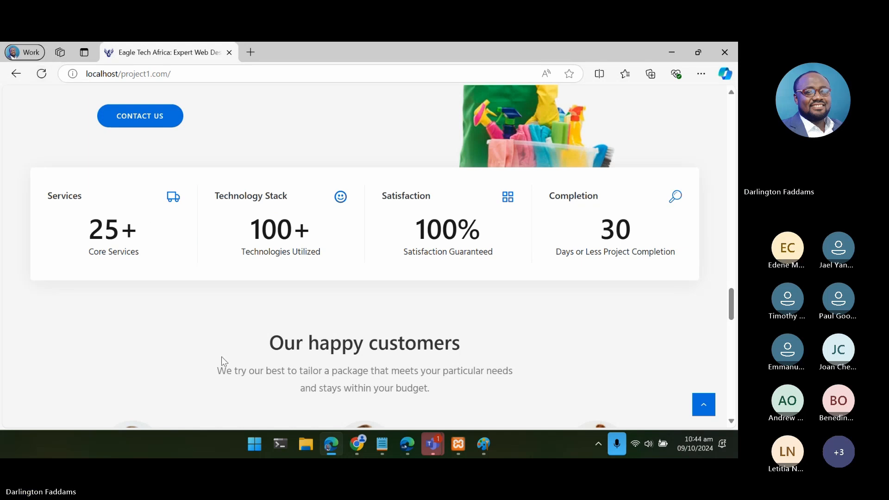
pyautogui.click(329, 448)
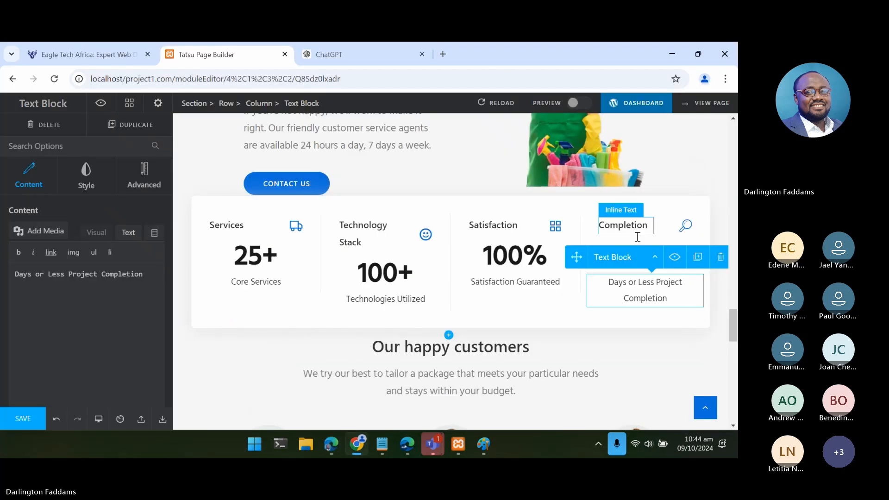
# - Extend the fourth counter's number to read "30 Days" in its plain text content and save the page
pyautogui.click(722, 297)
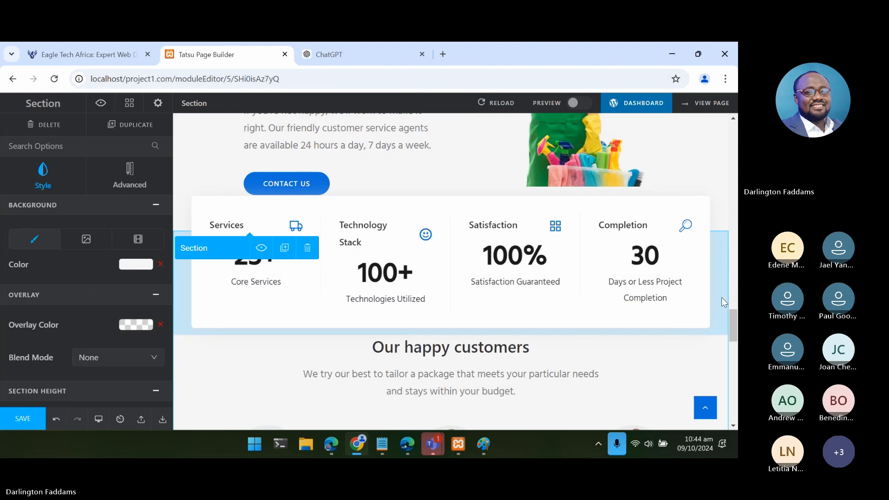
pyautogui.click(647, 262)
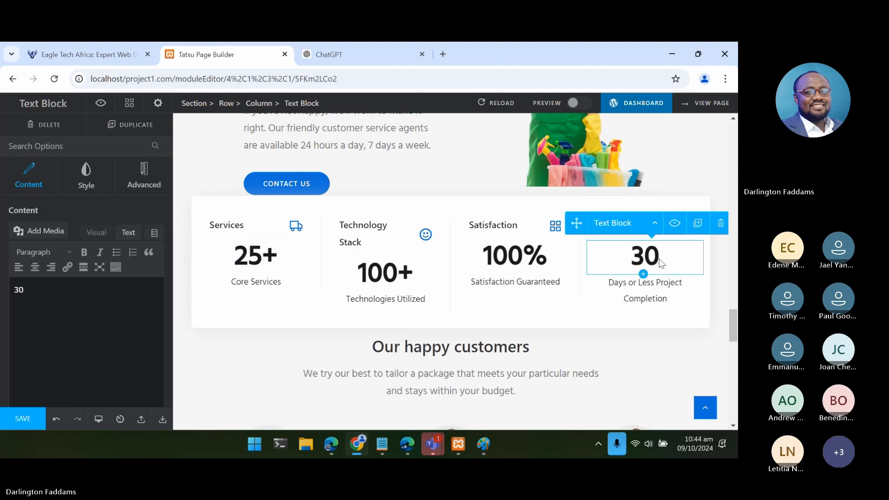
pyautogui.click(128, 232)
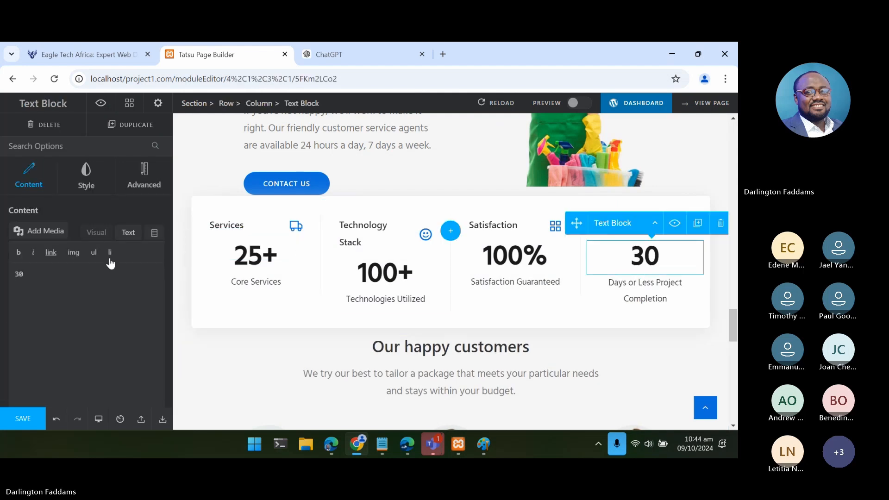
pyautogui.click(100, 269)
pyautogui.write('Days')
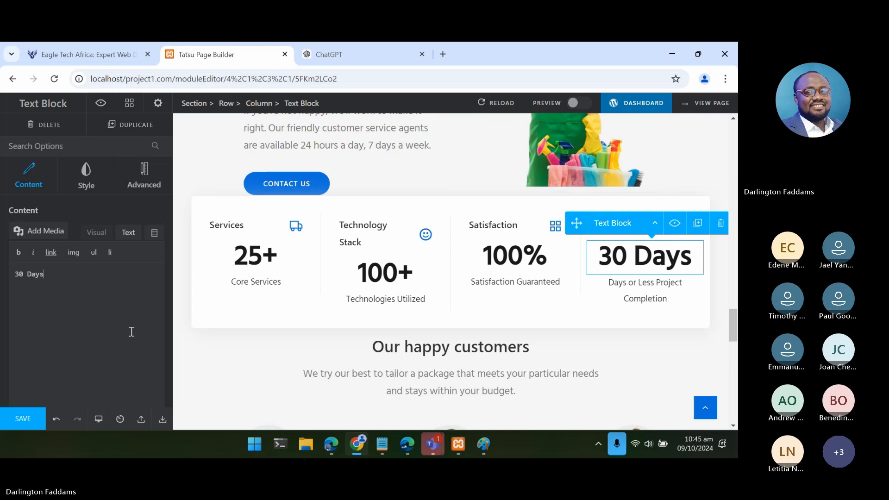
pyautogui.click(40, 419)
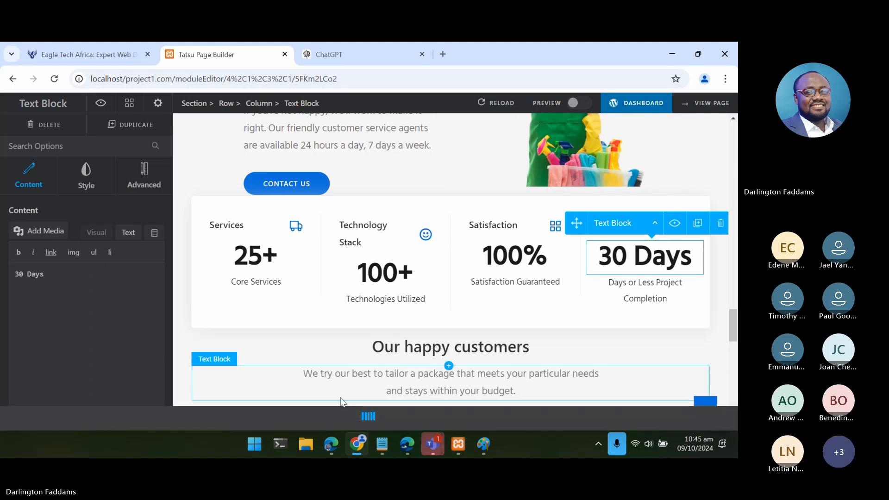
# - Reload the published home page in Edge, compare the fourth counter with the notes, and return to the page builder in Chrome
pyautogui.click(326, 445)
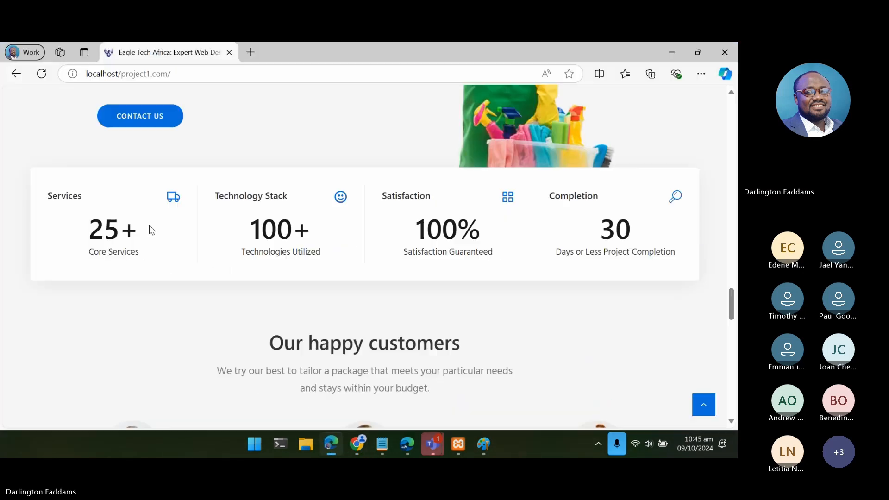
pyautogui.click(41, 75)
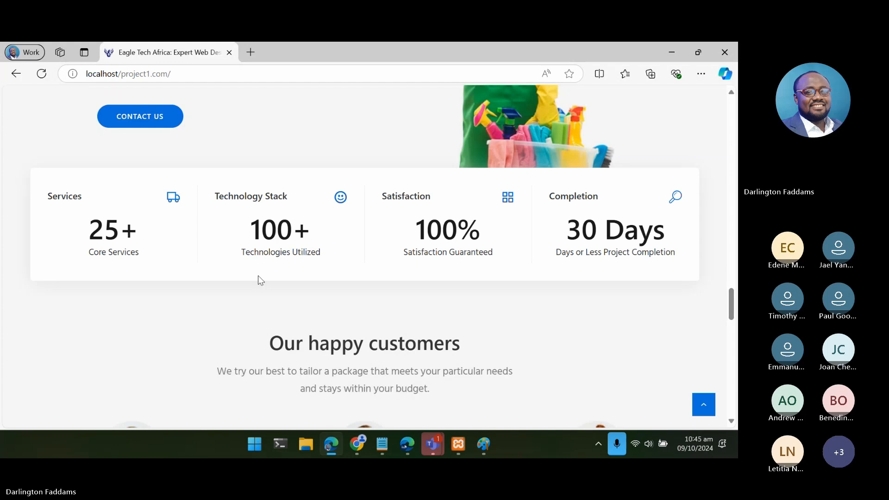
pyautogui.click(382, 444)
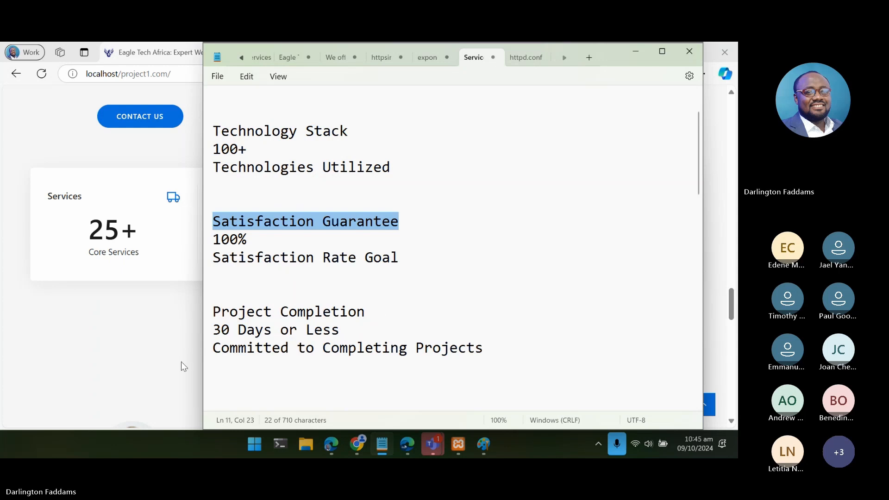
pyautogui.click(356, 447)
pyautogui.click(355, 448)
pyautogui.click(356, 448)
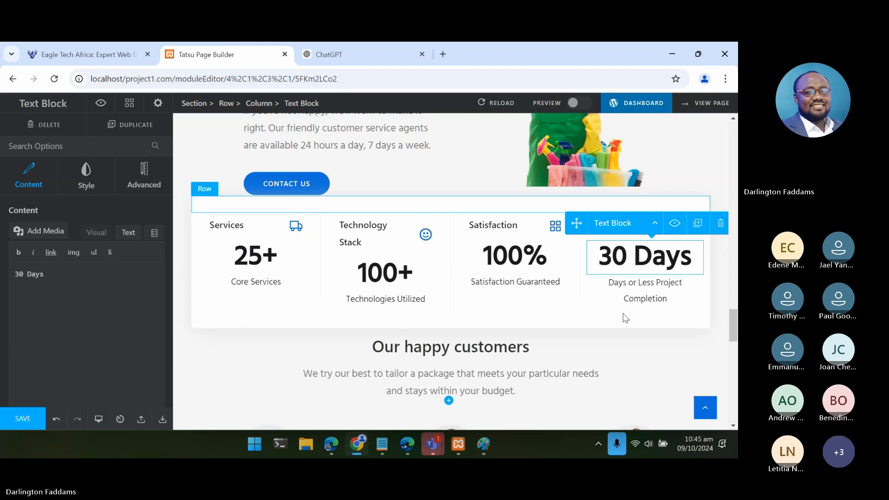
# - Replace the fourth counter's caption with "Committed to Completing Projects" copied from the notes and save the page
pyautogui.click(636, 299)
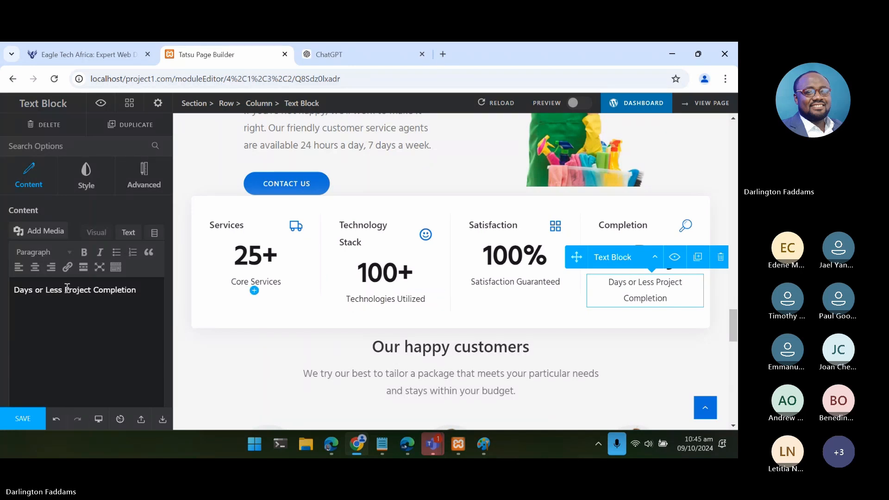
pyautogui.moveTo(65, 290); pyautogui.dragTo(1, 293)
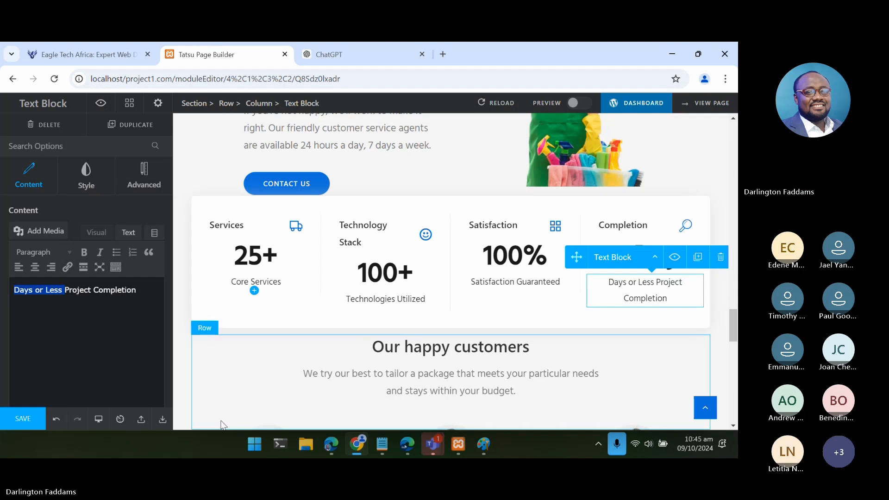
pyautogui.click(387, 443)
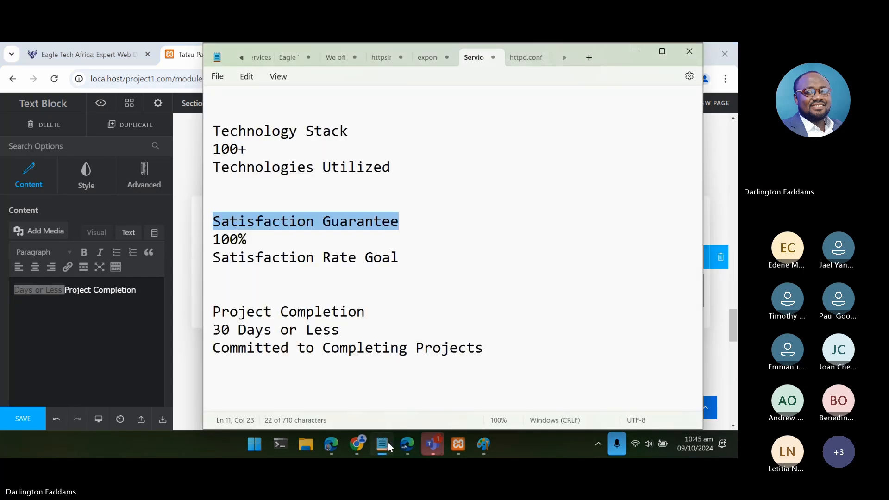
pyautogui.click(484, 348)
pyautogui.moveTo(485, 353); pyautogui.dragTo(206, 358)
pyautogui.hotkey('ctrl', 'c')
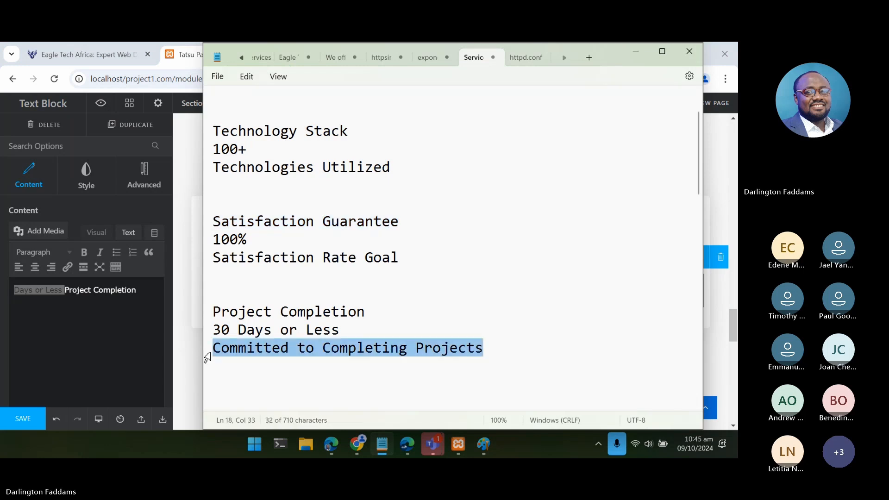
pyautogui.click(127, 296)
pyautogui.hotkey('ctrl', 'a')
pyautogui.hotkey('ctrl', 'v')
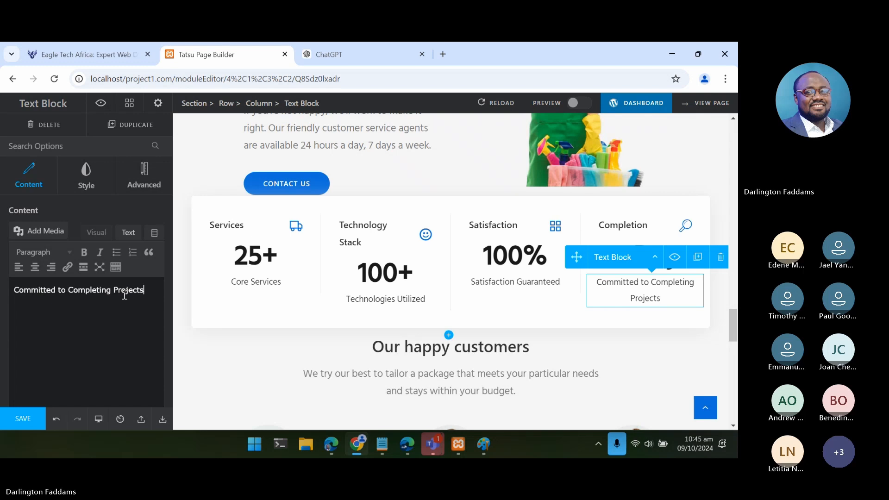
pyautogui.click(21, 421)
# - Reload the published home page in Edge, check the fourth counter's caption, and return to the page builder in Chrome
pyautogui.moveTo(330, 448)
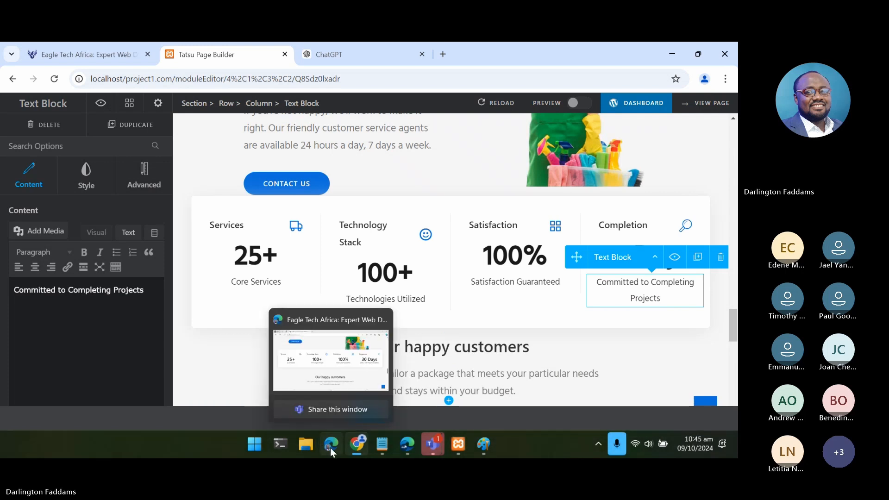
pyautogui.click(330, 448)
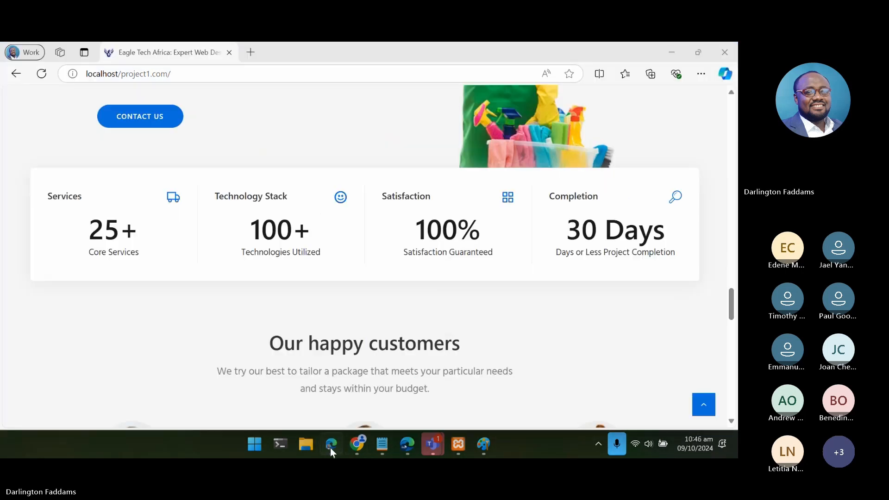
pyautogui.click(39, 76)
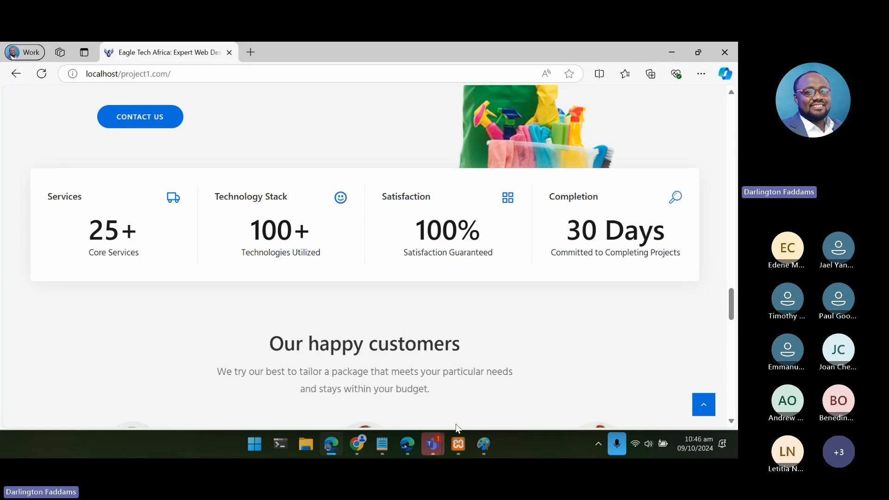
pyautogui.moveTo(464, 450)
pyautogui.click(357, 445)
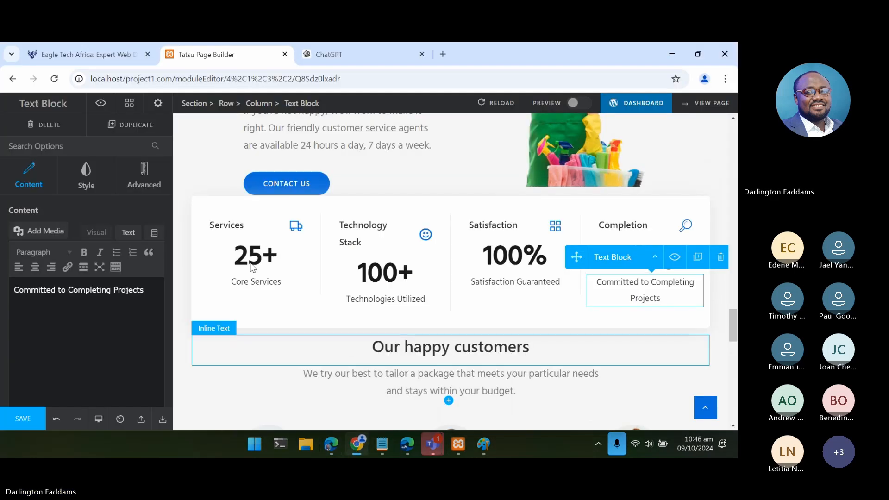
# - Select the truck icon beside the Services counter's title and open its icon picker
pyautogui.click(298, 231)
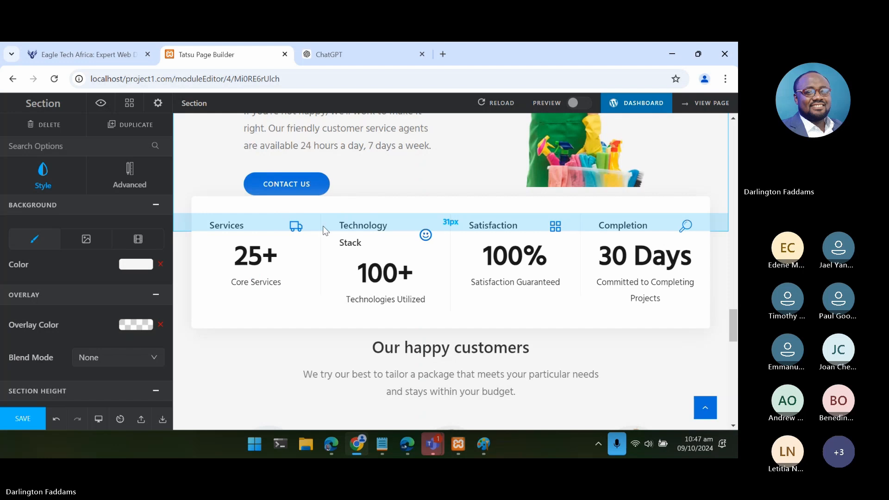
pyautogui.moveTo(323, 226); pyautogui.dragTo(323, 219)
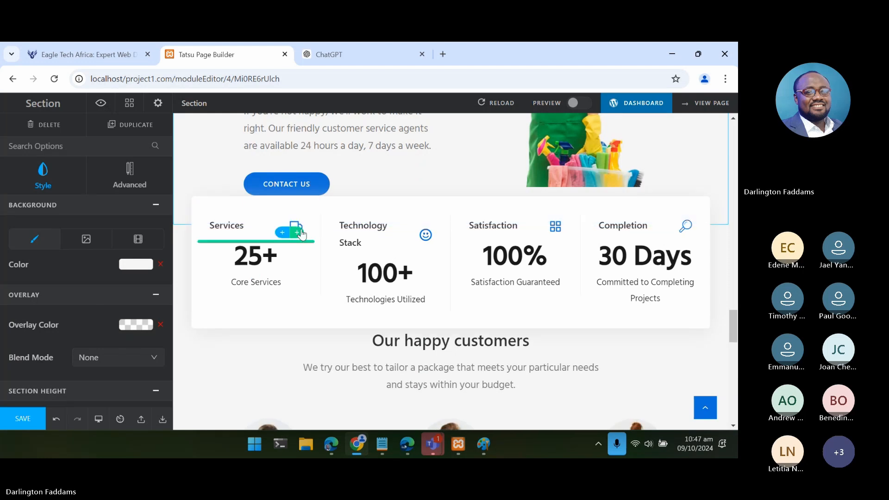
pyautogui.click(298, 232)
pyautogui.click(304, 226)
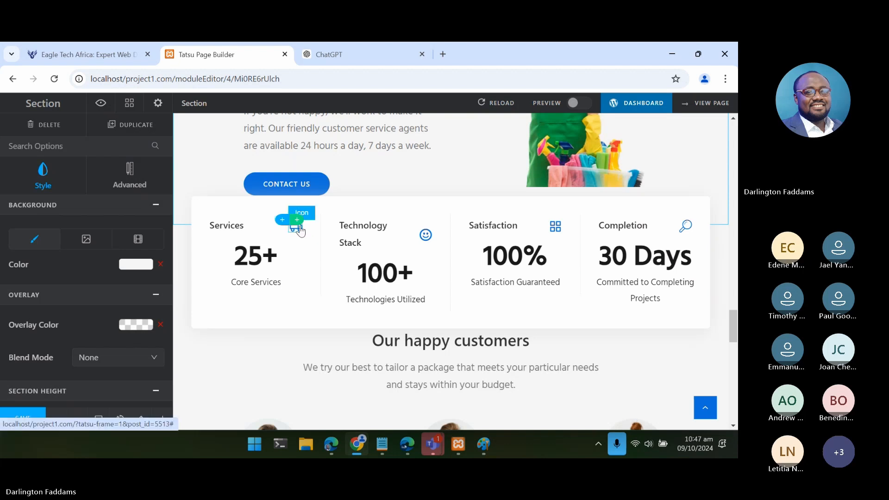
pyautogui.click(300, 230)
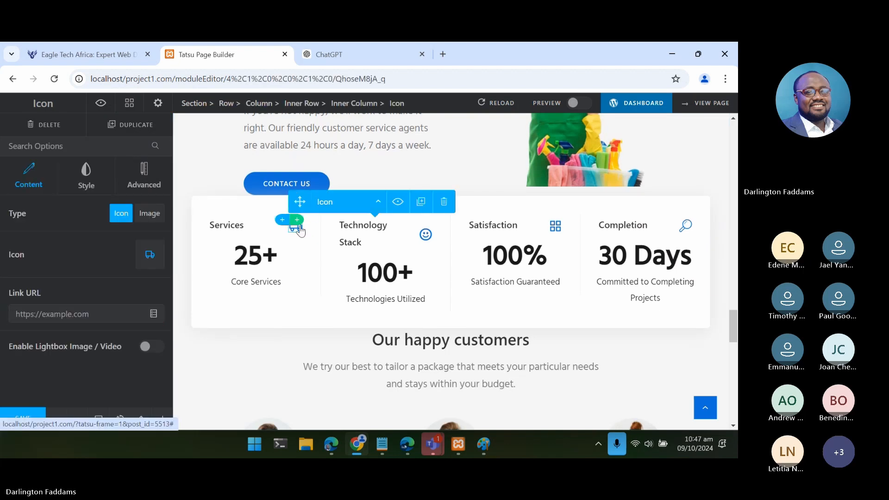
pyautogui.click(158, 255)
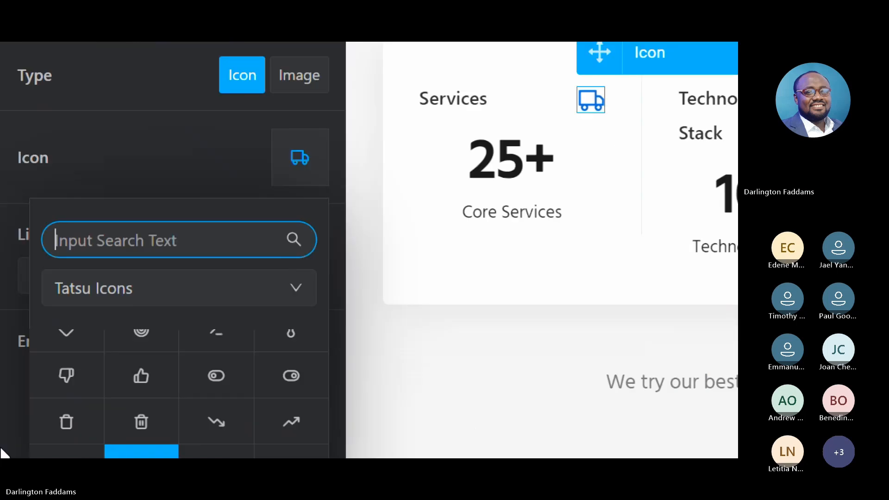
# - Browse the Tatsu Icons set for a suitable replacement for the Services counter's truck icon
pyautogui.scroll(2, 109, 389)
pyautogui.scroll(10, 209, 317)
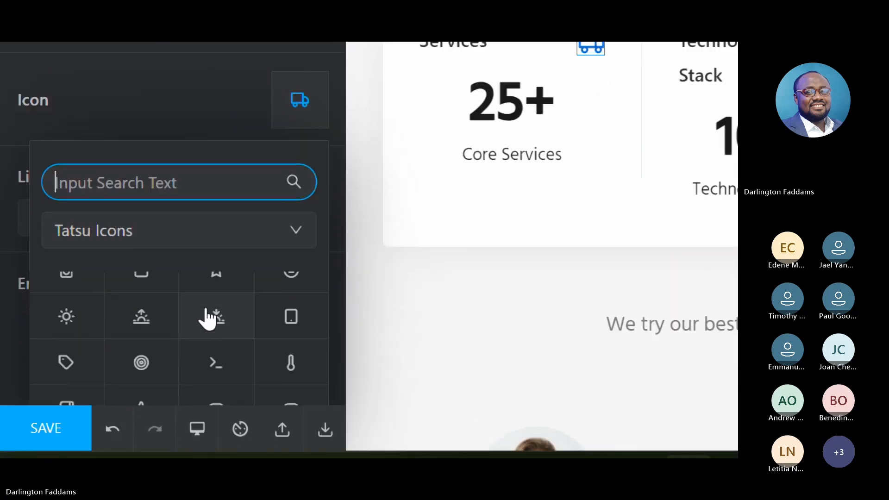
pyautogui.scroll(10, 209, 318)
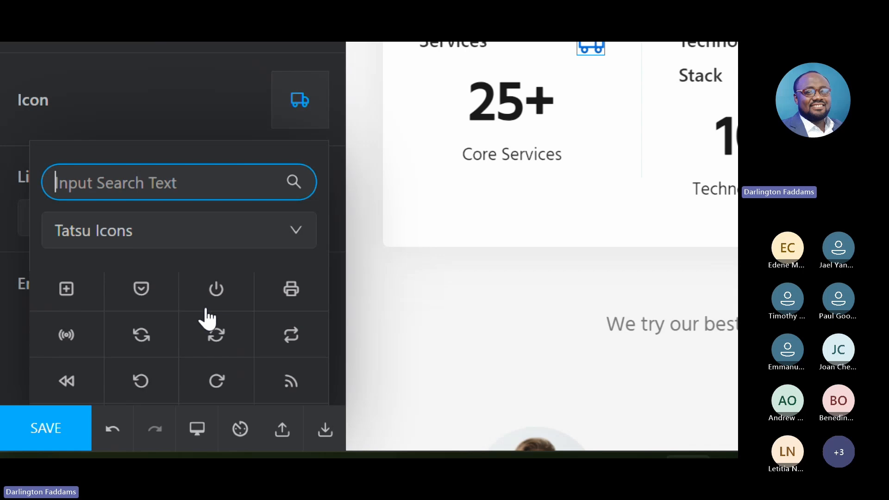
pyautogui.scroll(15, 207, 318)
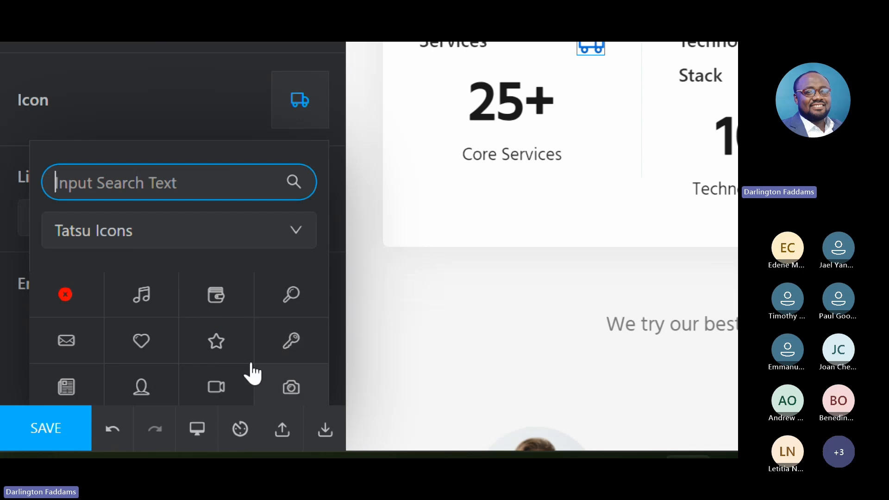
pyautogui.scroll(-2, 236, 361)
pyautogui.scroll(-3, 236, 361)
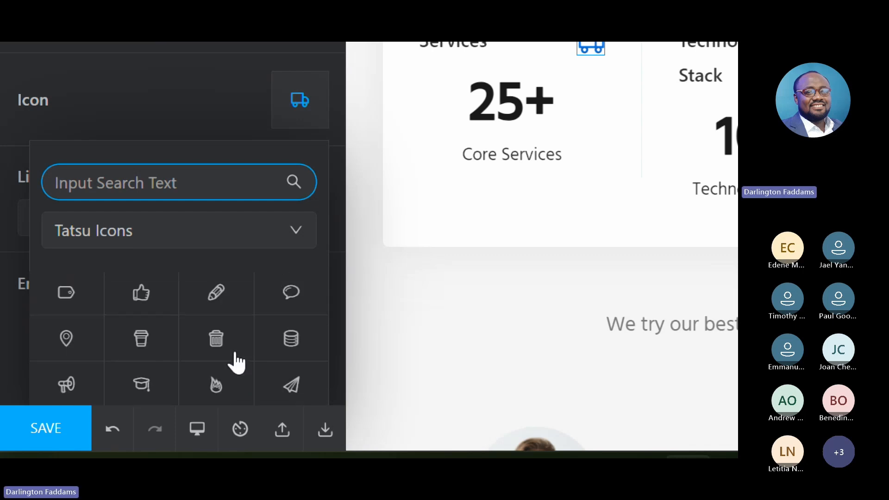
pyautogui.scroll(-2, 237, 361)
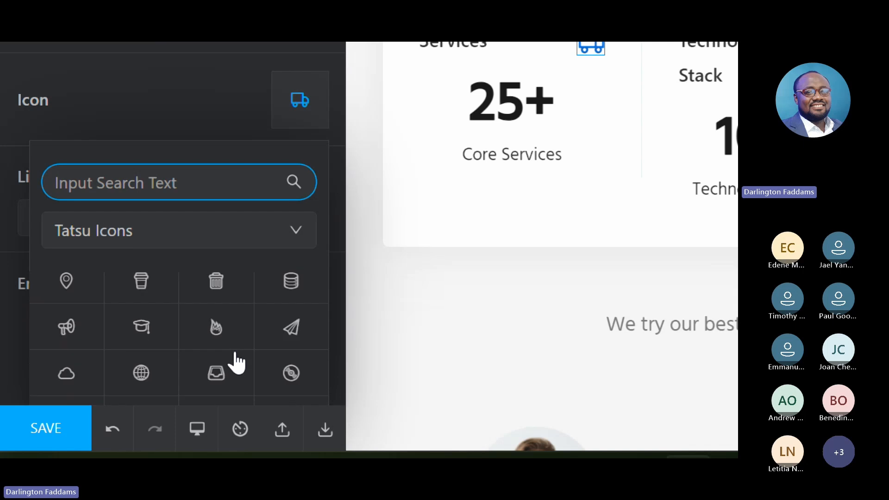
pyautogui.scroll(-1, 236, 361)
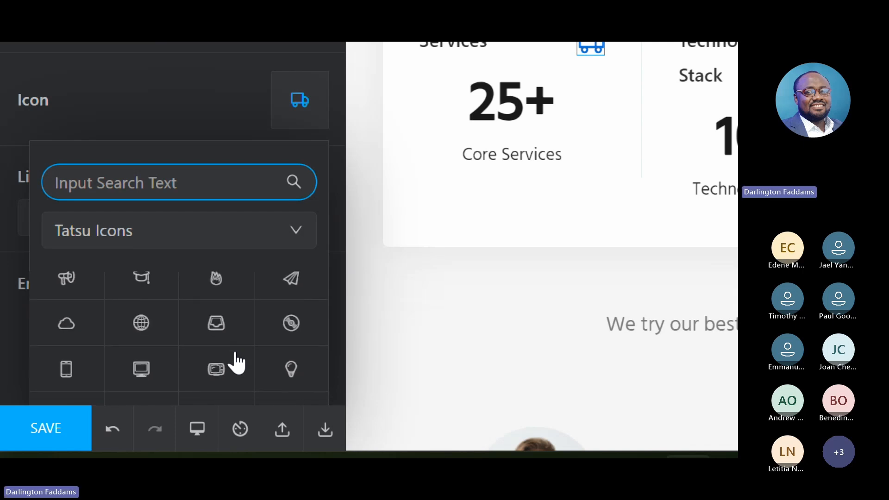
pyautogui.scroll(-2, 236, 363)
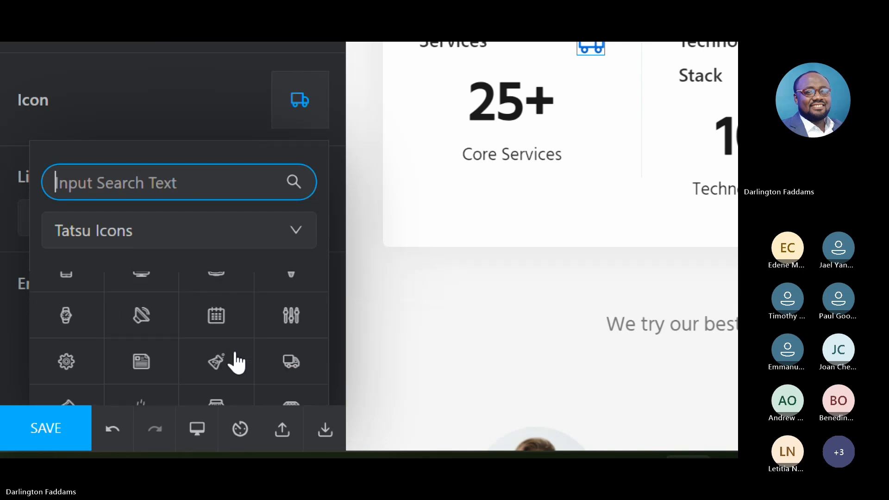
pyautogui.scroll(-3, 236, 362)
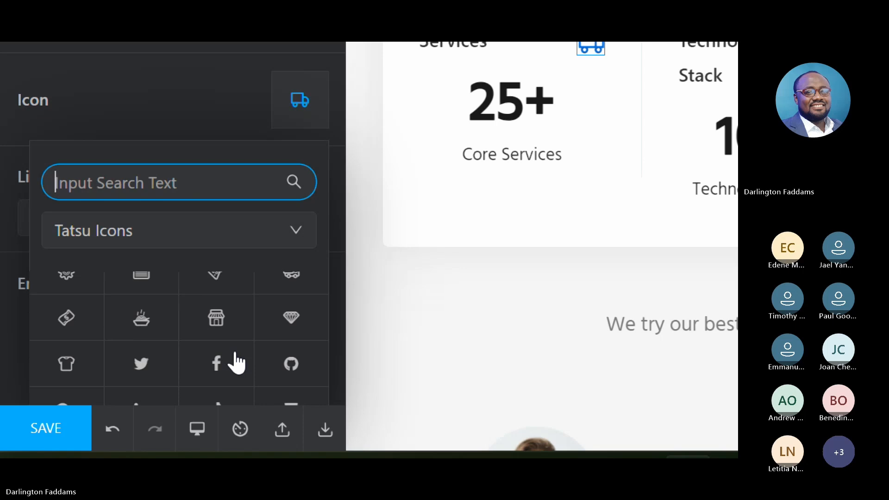
pyautogui.scroll(-2, 237, 362)
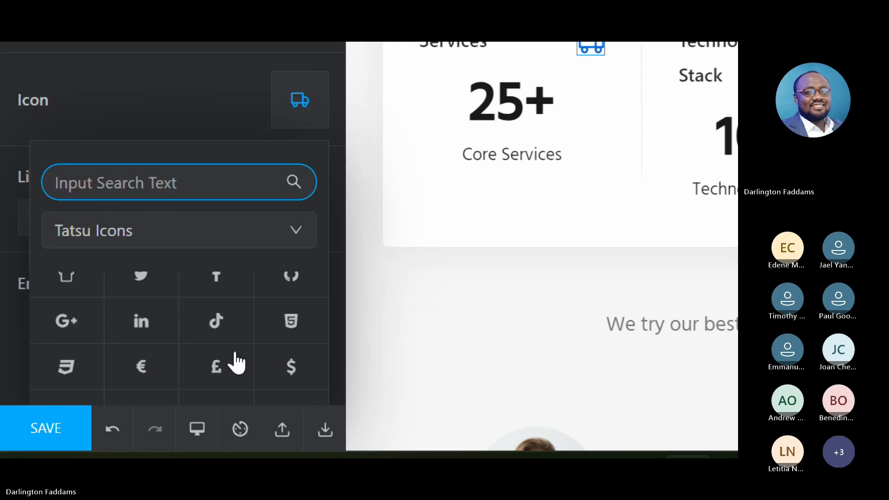
pyautogui.scroll(-6, 236, 362)
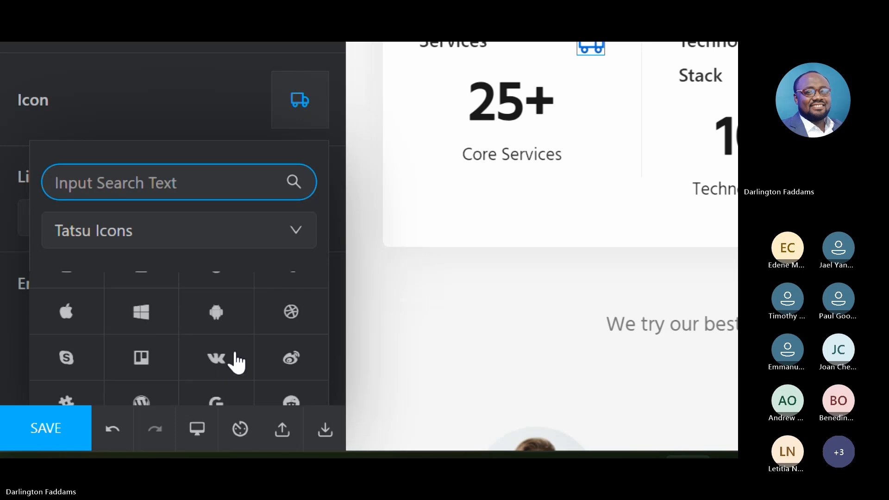
pyautogui.scroll(-6, 236, 362)
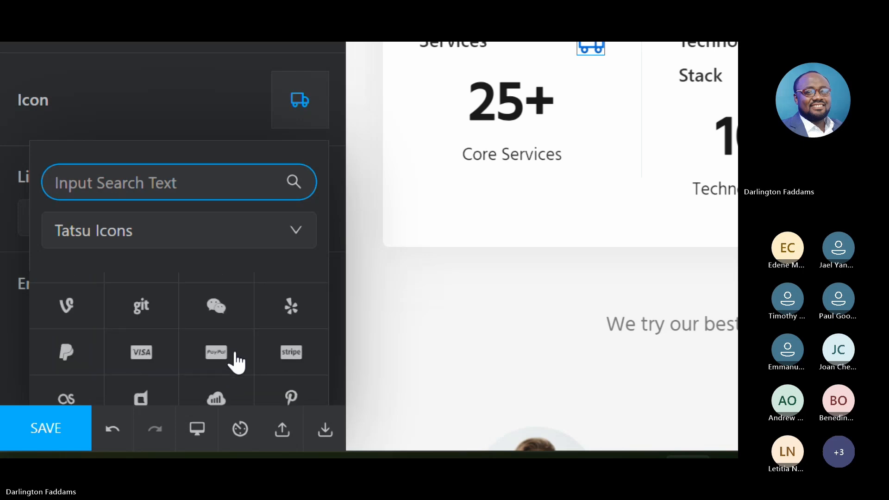
pyautogui.scroll(-6, 236, 362)
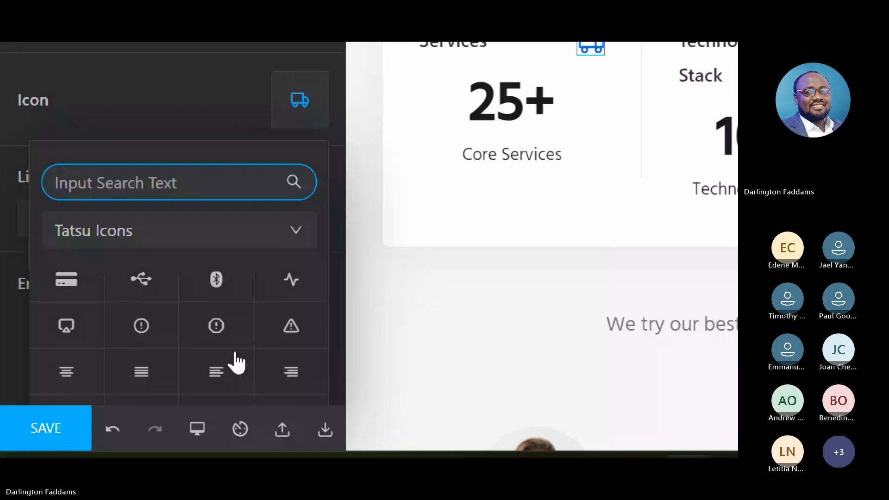
pyautogui.scroll(-2, 236, 362)
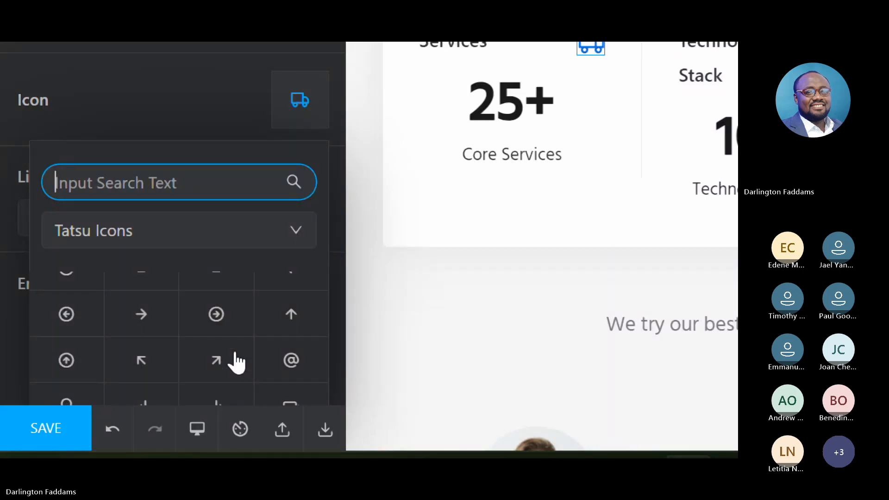
pyautogui.scroll(2, 236, 363)
pyautogui.scroll(-5, 237, 362)
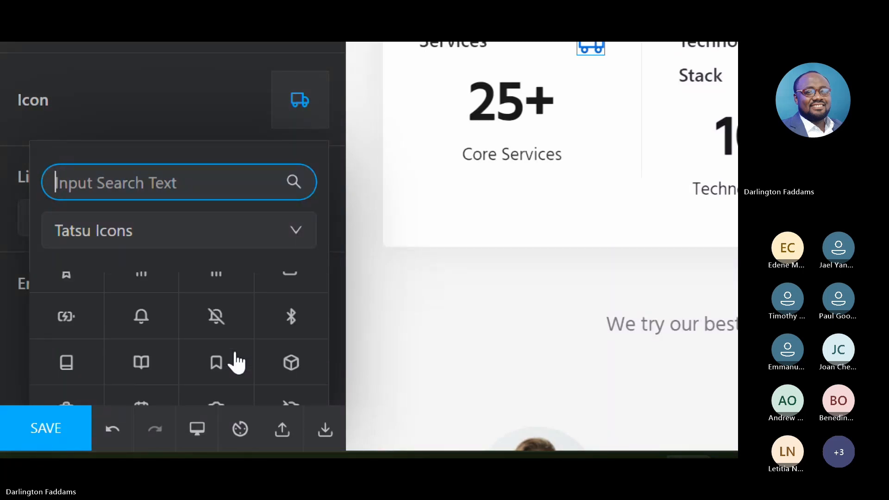
pyautogui.scroll(-3, 236, 362)
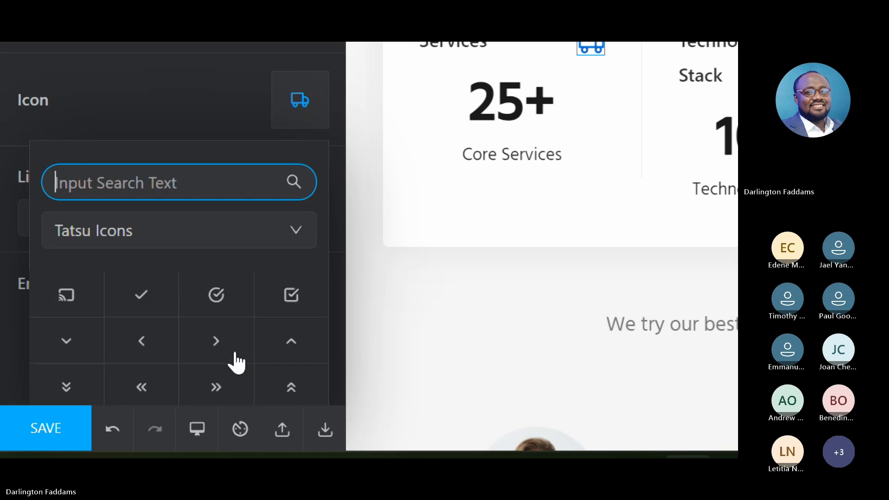
pyautogui.scroll(-2, 236, 362)
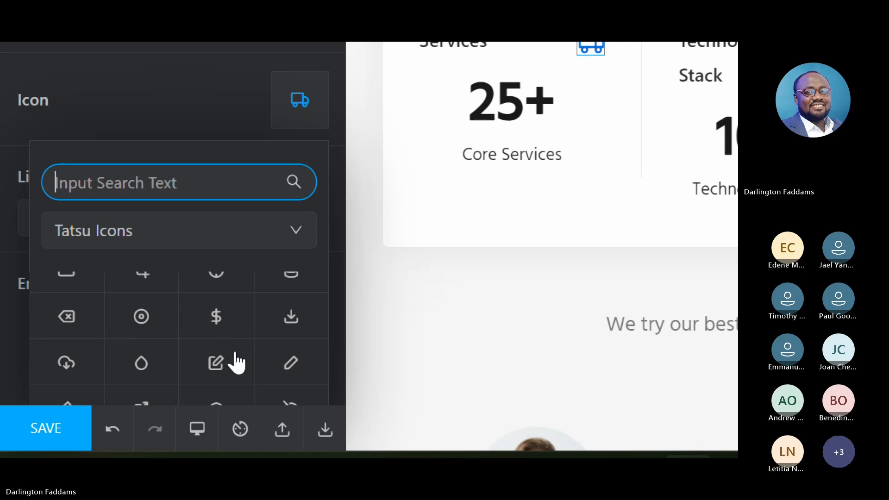
pyautogui.scroll(-2, 236, 362)
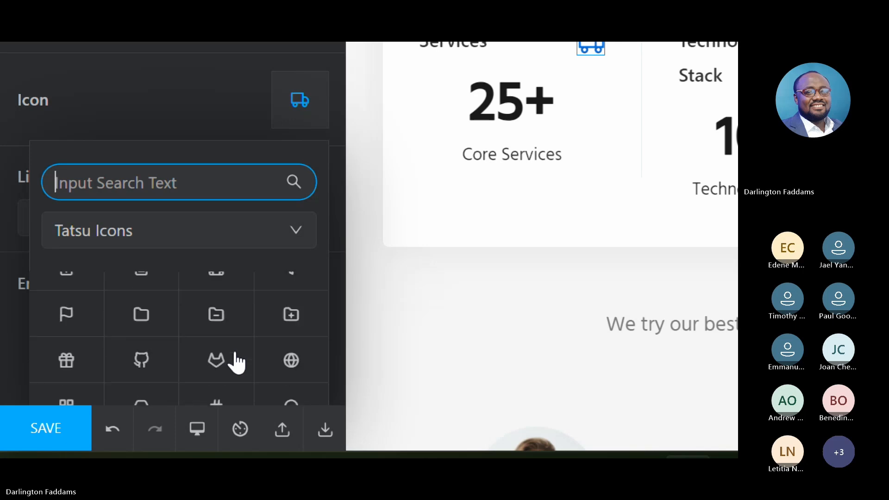
pyautogui.scroll(-2, 236, 362)
pyautogui.scroll(-3, 236, 362)
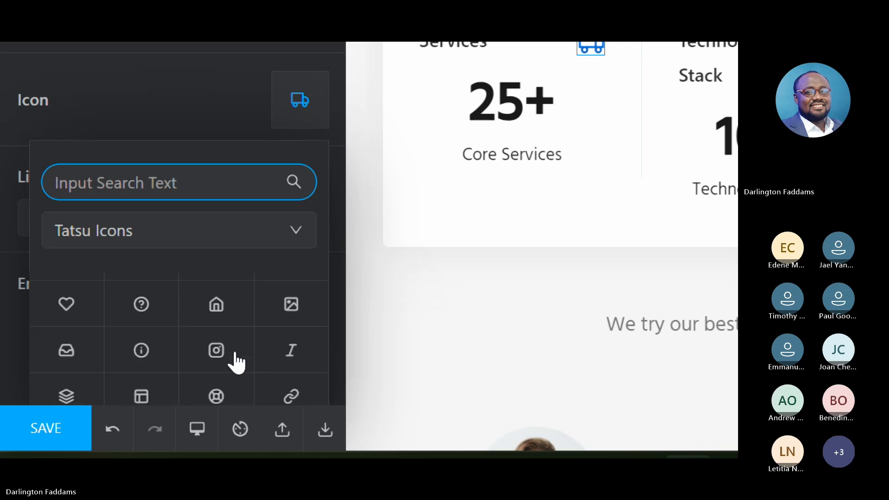
pyautogui.scroll(-2, 236, 362)
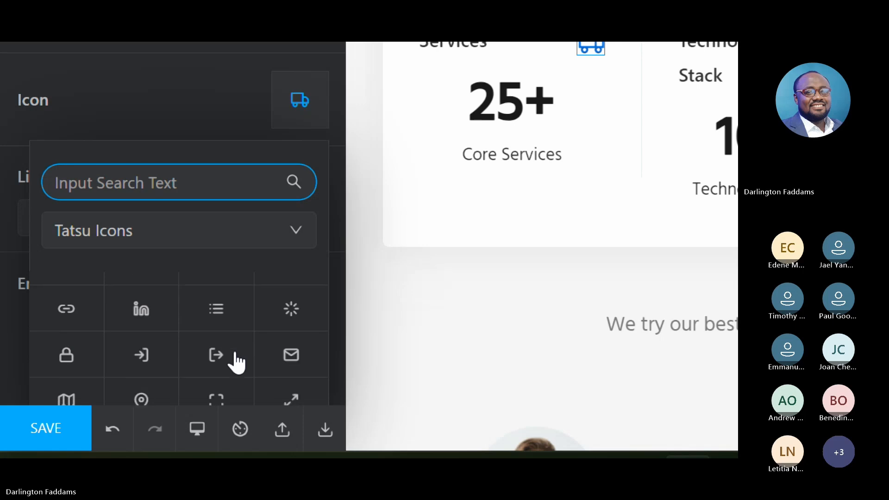
pyautogui.scroll(-1, 236, 362)
pyautogui.scroll(-2, 236, 362)
pyautogui.scroll(-2, 237, 362)
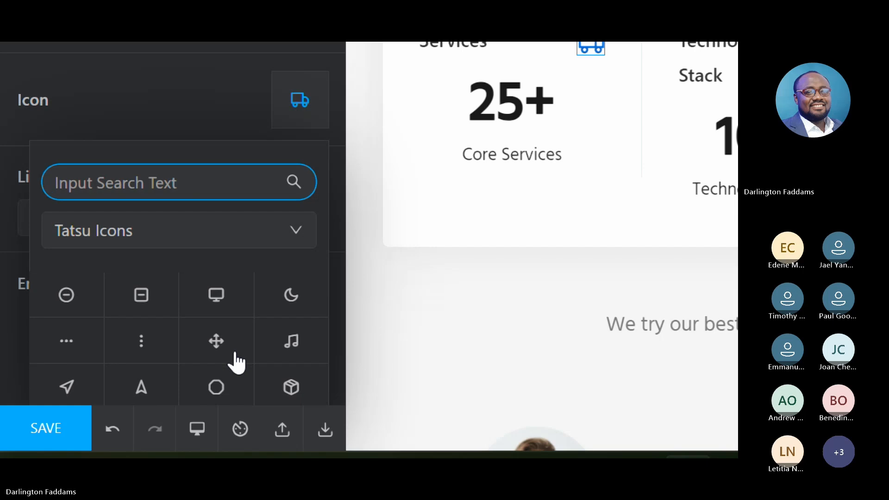
pyautogui.scroll(-1, 236, 362)
pyautogui.scroll(-2, 236, 362)
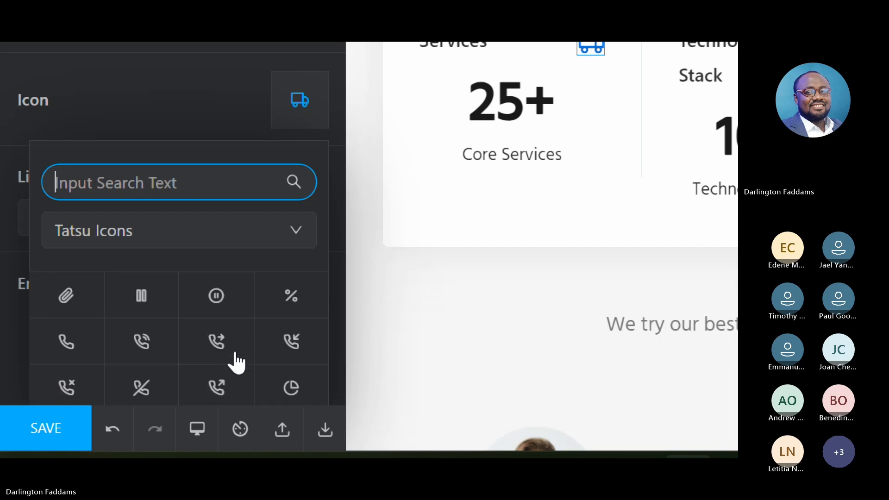
# - Replace the Services counter's truck icon with the solid crossed-tools icon (hammer and wrench) from the Tatsu Icons set
pyautogui.scroll(-10, 236, 362)
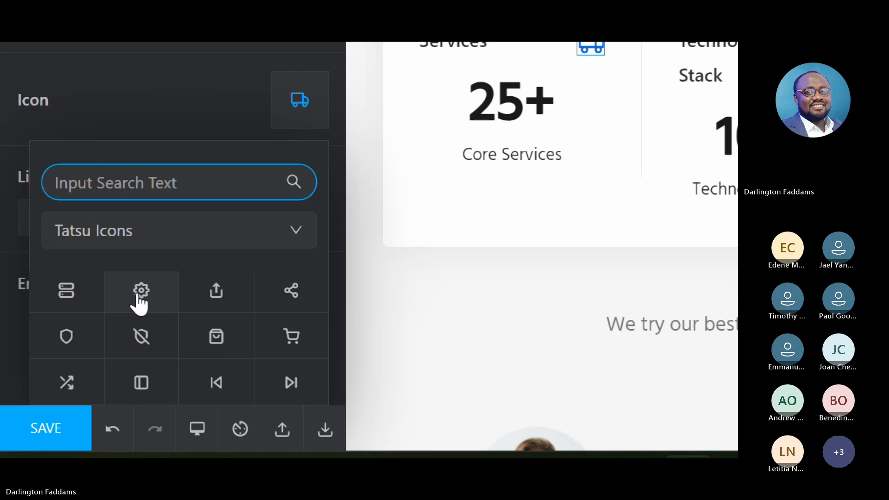
pyautogui.scroll(-3, 205, 357)
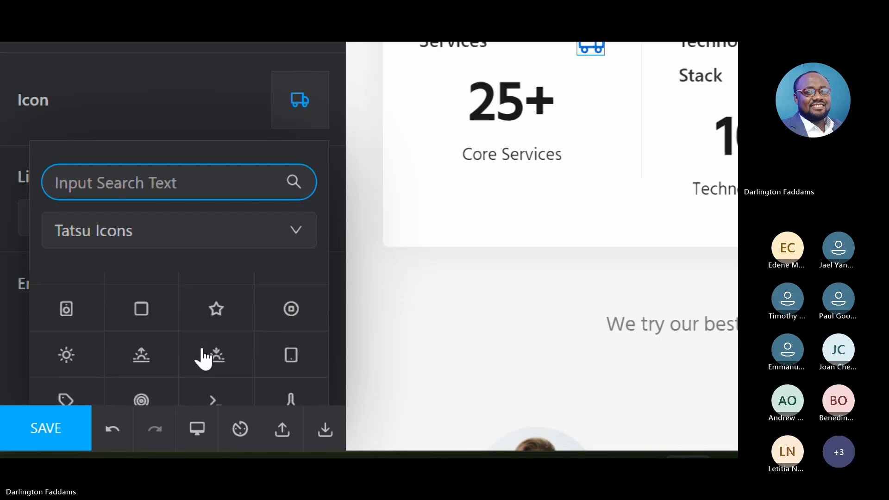
pyautogui.scroll(-7, 204, 357)
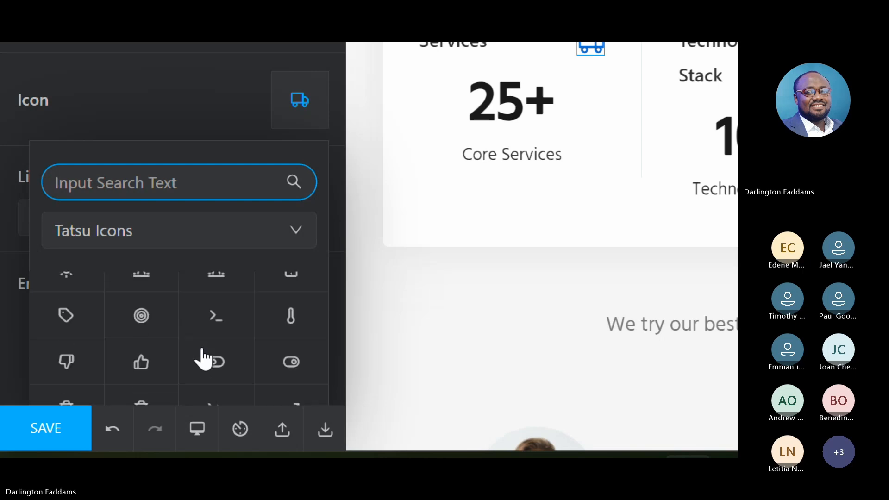
pyautogui.scroll(-8, 204, 357)
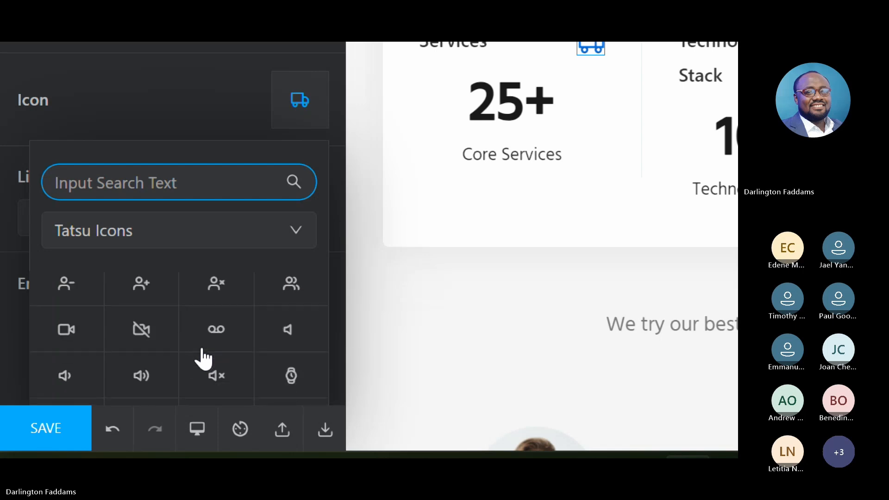
pyautogui.scroll(-2, 204, 357)
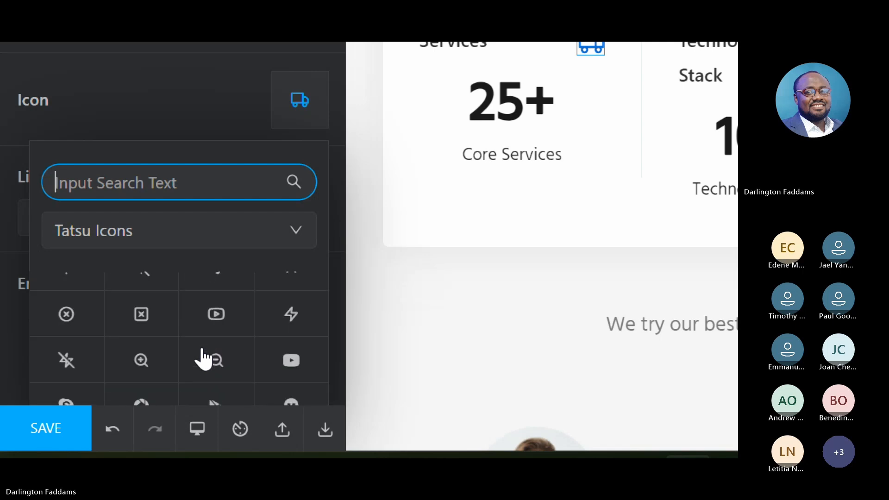
pyautogui.scroll(-3, 204, 357)
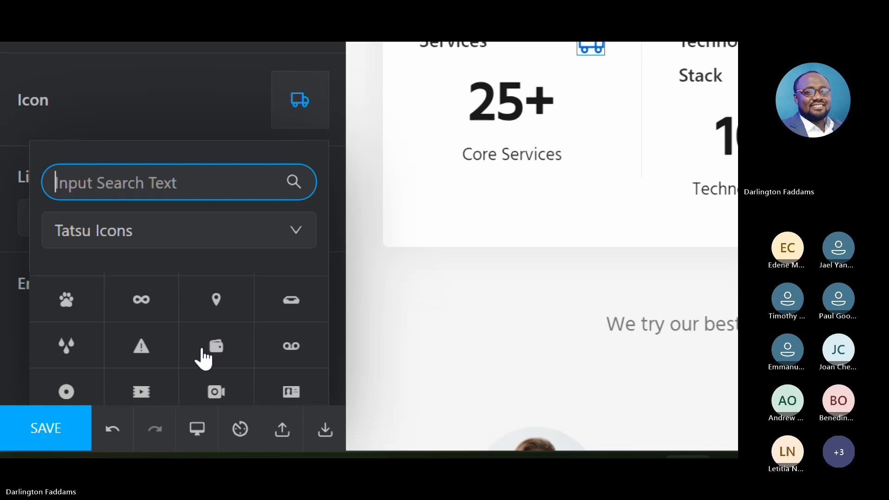
pyautogui.scroll(-4, 204, 359)
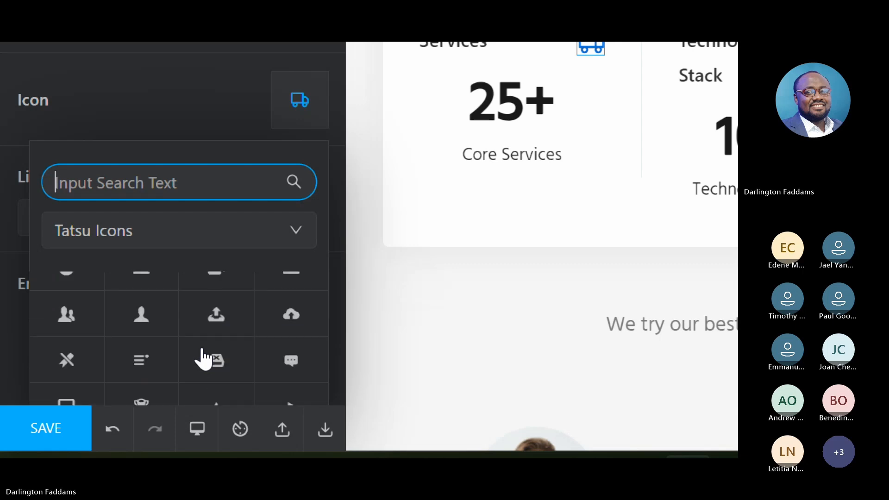
pyautogui.scroll(-2, 204, 358)
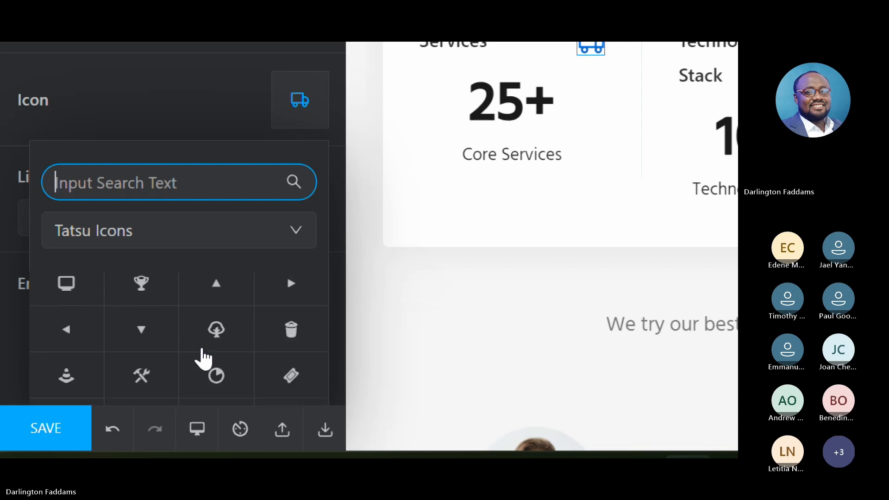
pyautogui.scroll(-1, 204, 359)
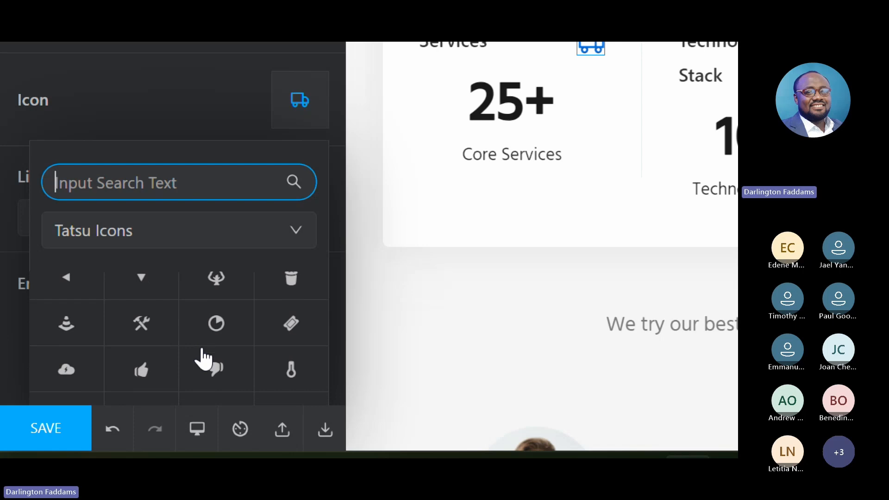
pyautogui.click(127, 339)
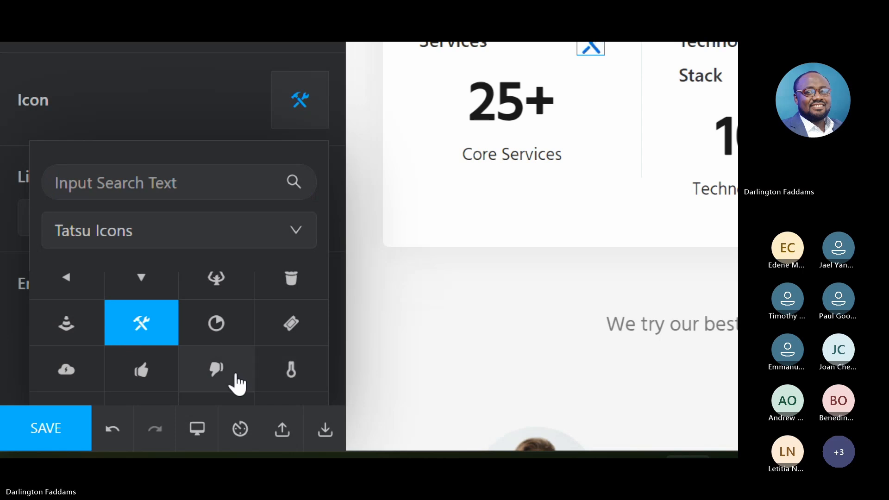
# - Look through the rest of the Tatsu Icons set and back over its earlier icons for other options for the Services counter
pyautogui.scroll(-2, 237, 383)
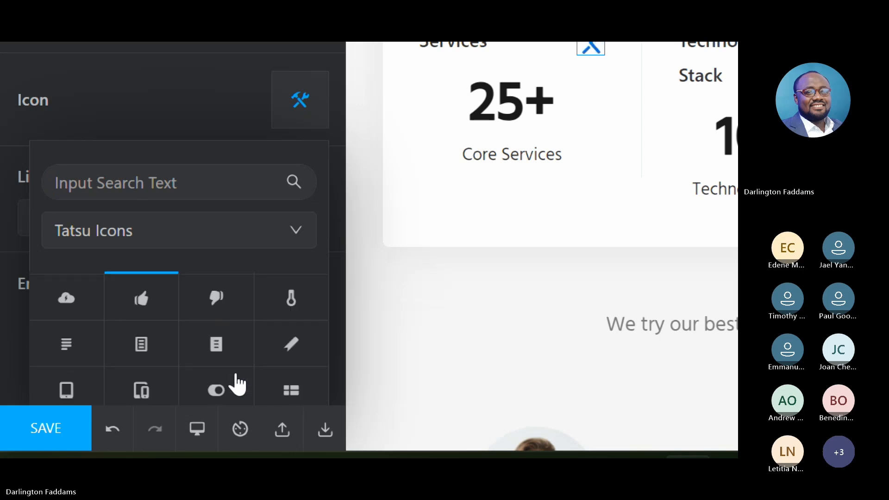
pyautogui.scroll(-1, 237, 383)
pyautogui.scroll(-3, 237, 383)
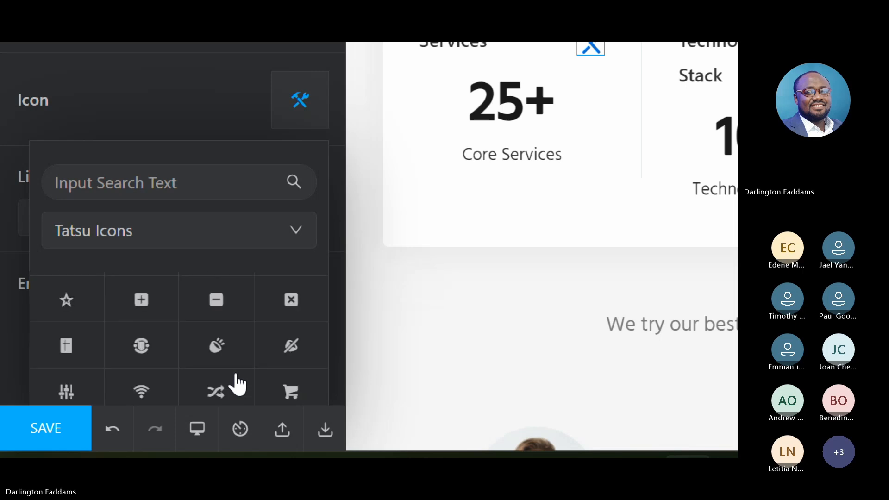
pyautogui.scroll(-2, 238, 383)
pyautogui.scroll(-10, 237, 383)
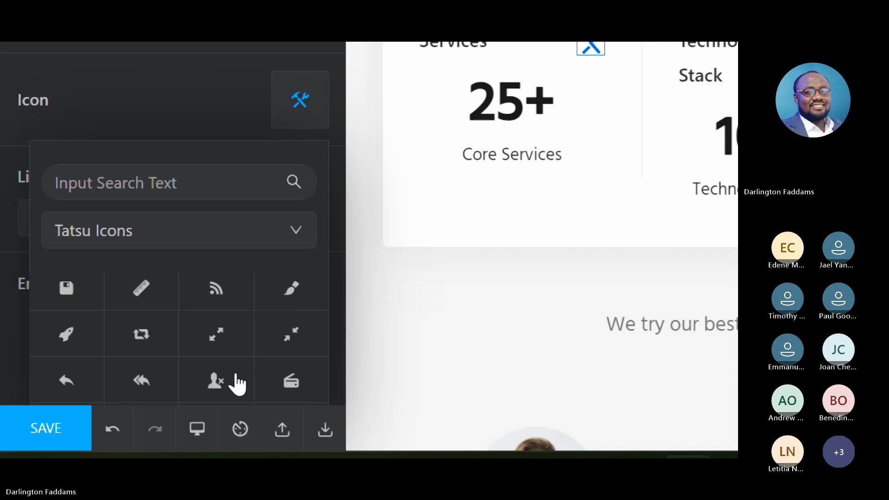
pyautogui.scroll(-10, 237, 384)
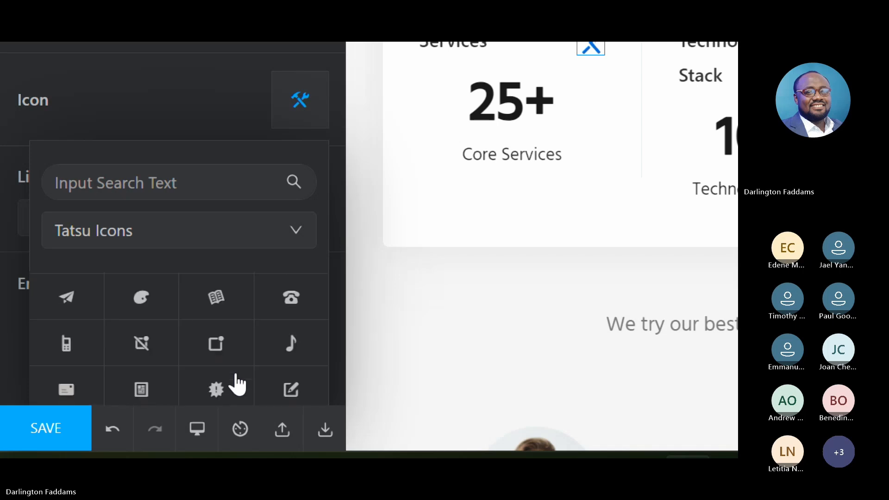
pyautogui.scroll(-1, 237, 384)
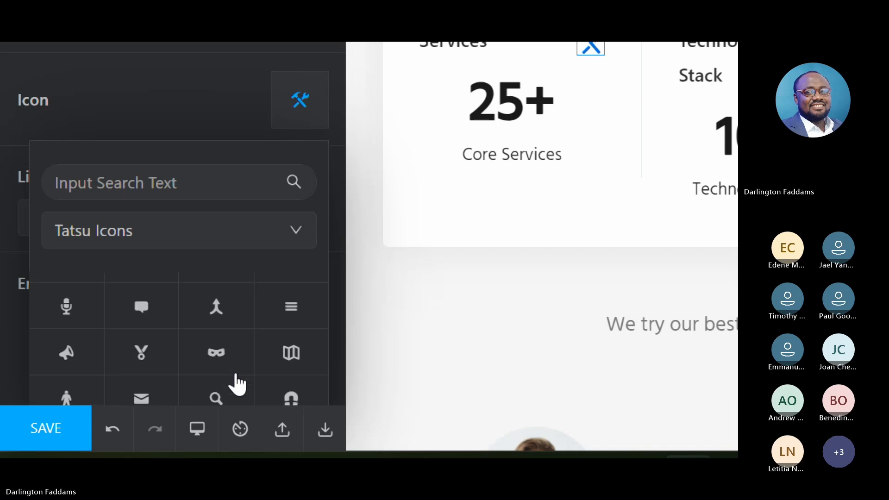
pyautogui.scroll(-2, 237, 383)
pyautogui.scroll(-8, 237, 383)
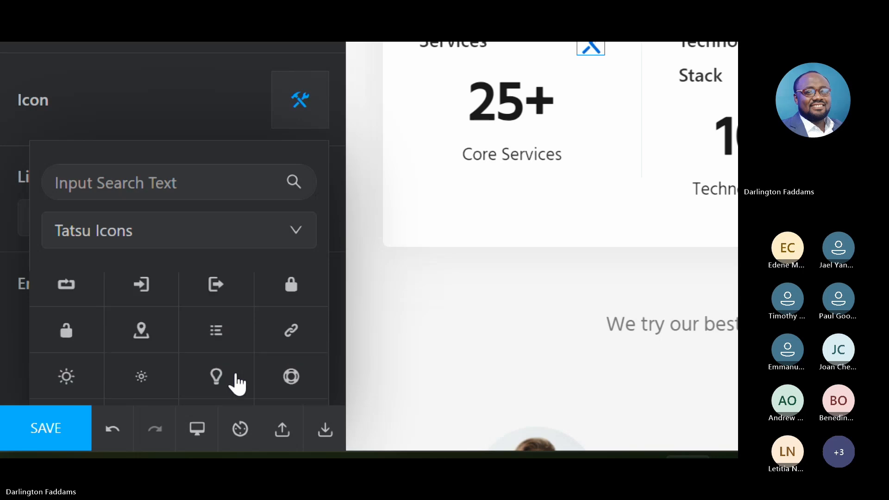
pyautogui.scroll(-10, 237, 383)
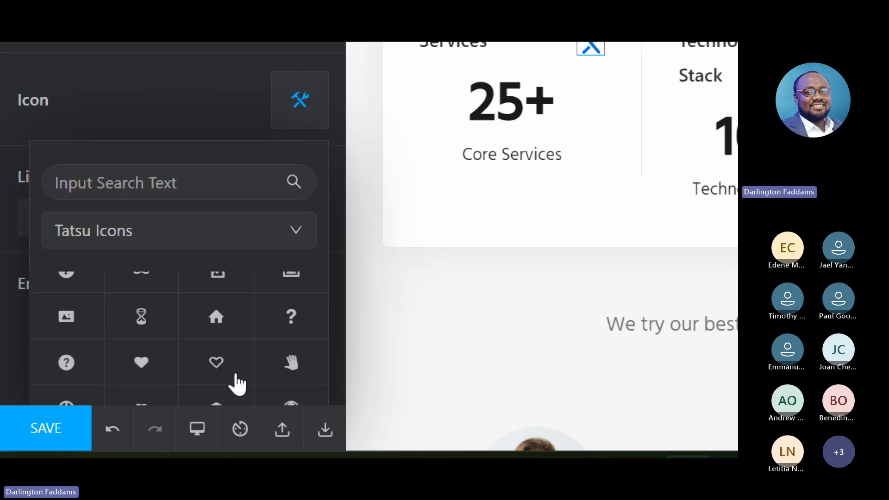
pyautogui.scroll(-10, 237, 384)
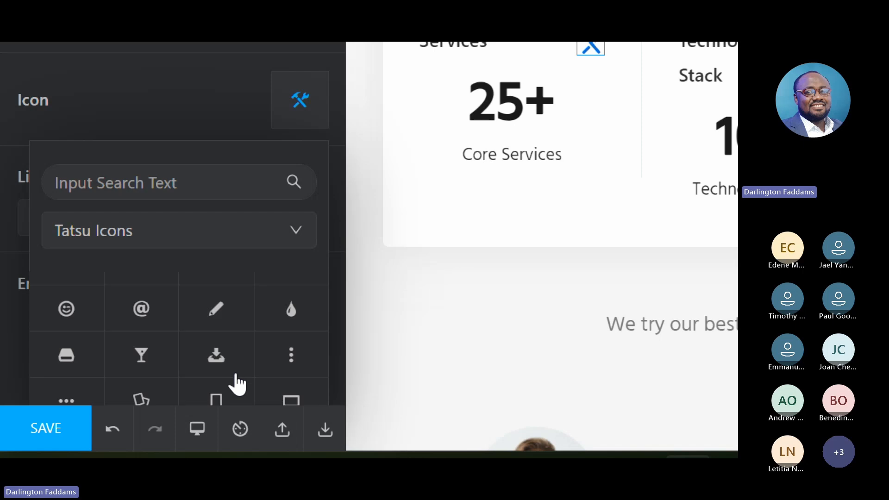
pyautogui.scroll(-6, 237, 383)
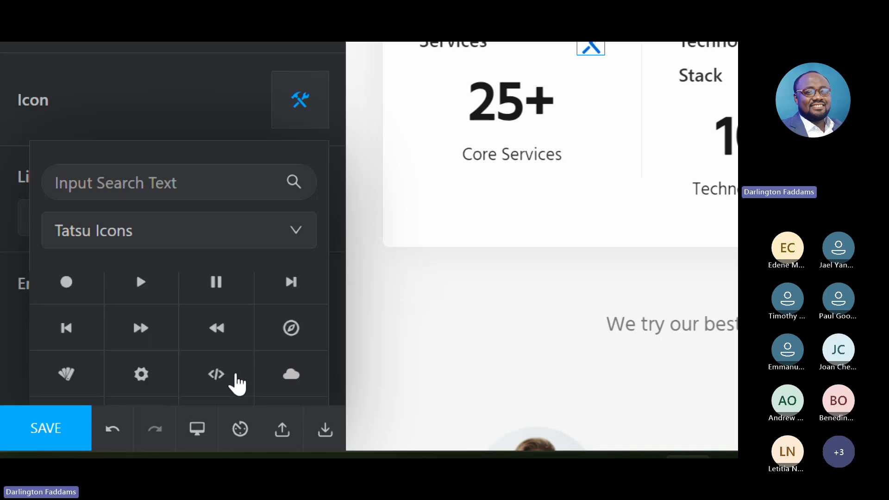
pyautogui.scroll(-3, 237, 383)
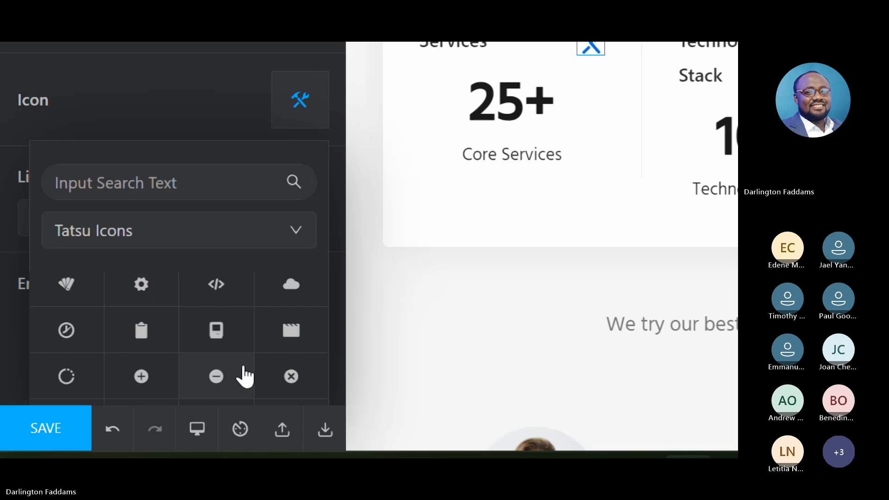
pyautogui.scroll(-10, 240, 375)
pyautogui.scroll(-10, 245, 376)
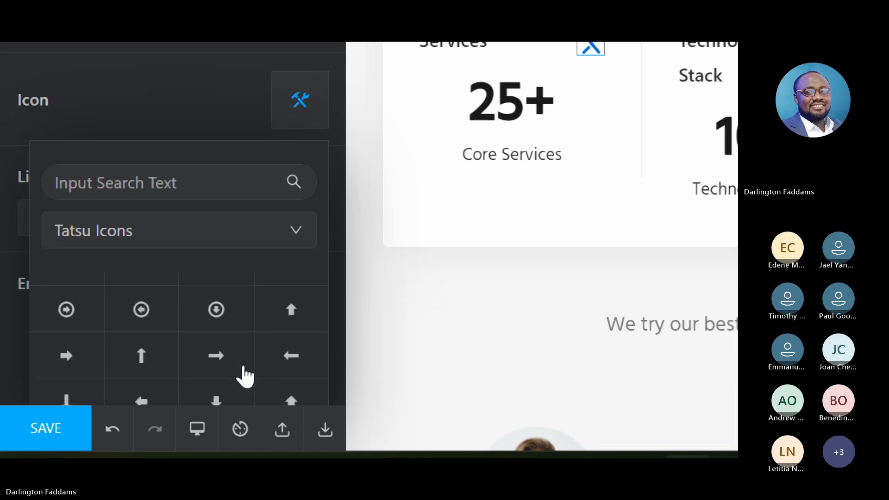
pyautogui.scroll(-2, 245, 376)
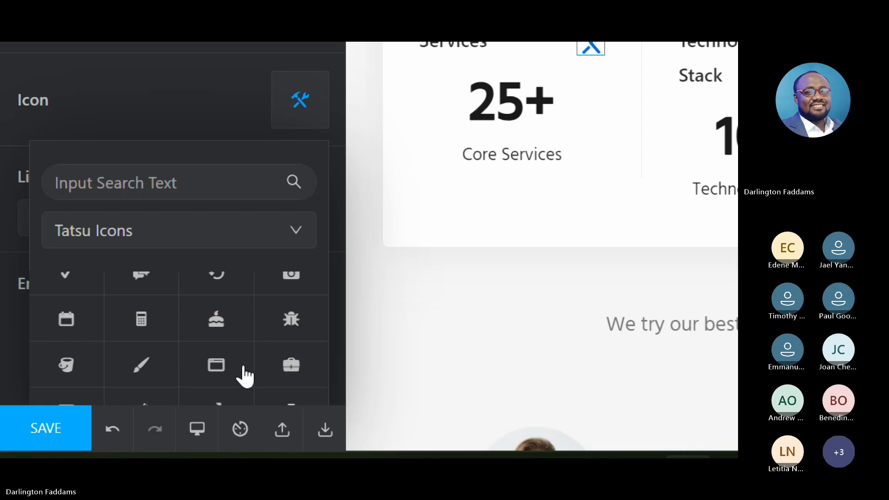
pyautogui.scroll(-10, 245, 376)
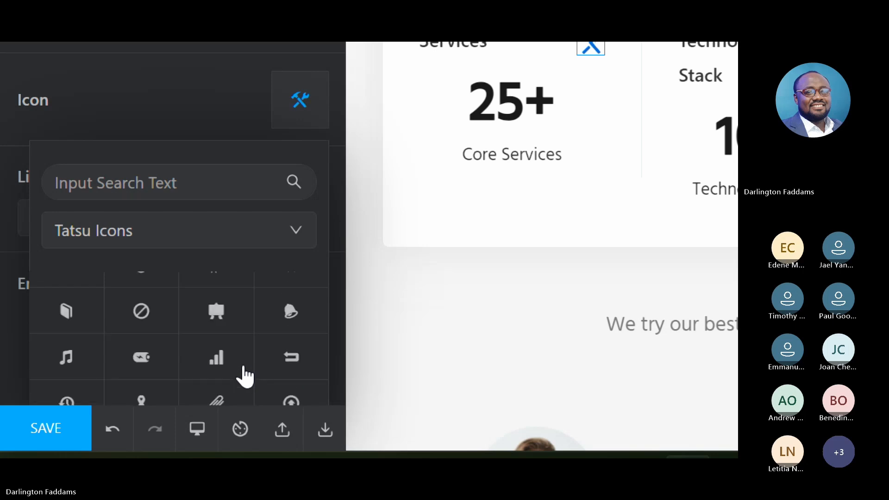
pyautogui.scroll(-6, 245, 376)
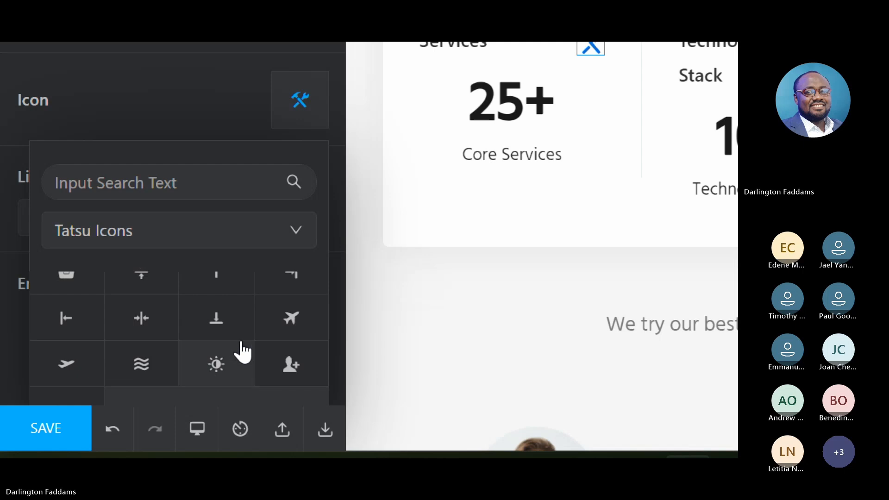
pyautogui.scroll(-8, 242, 352)
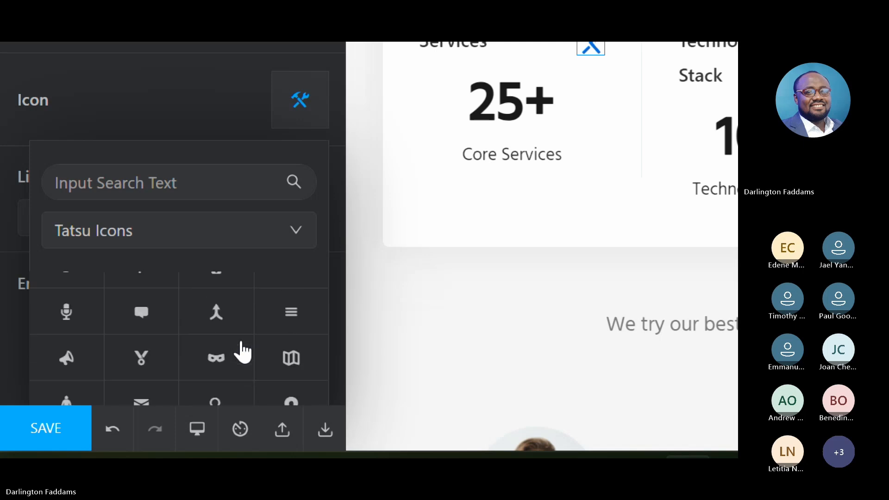
pyautogui.scroll(-10, 242, 353)
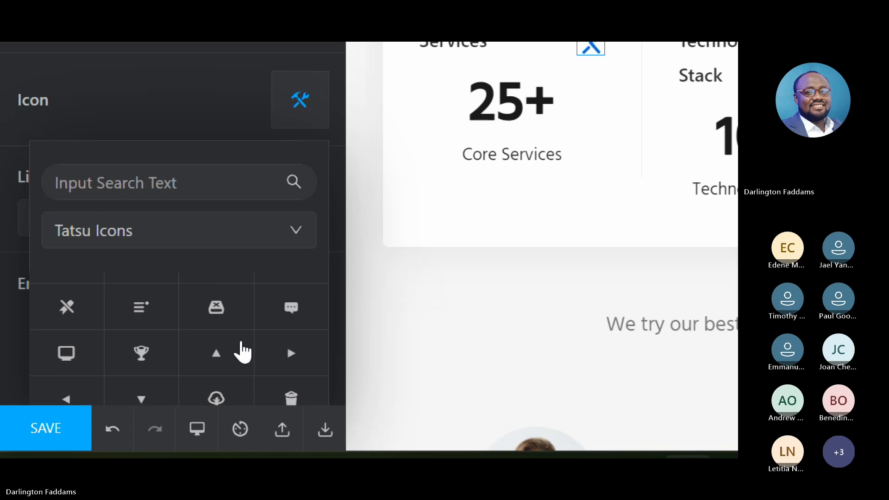
pyautogui.scroll(3, 242, 353)
pyautogui.scroll(6, 241, 352)
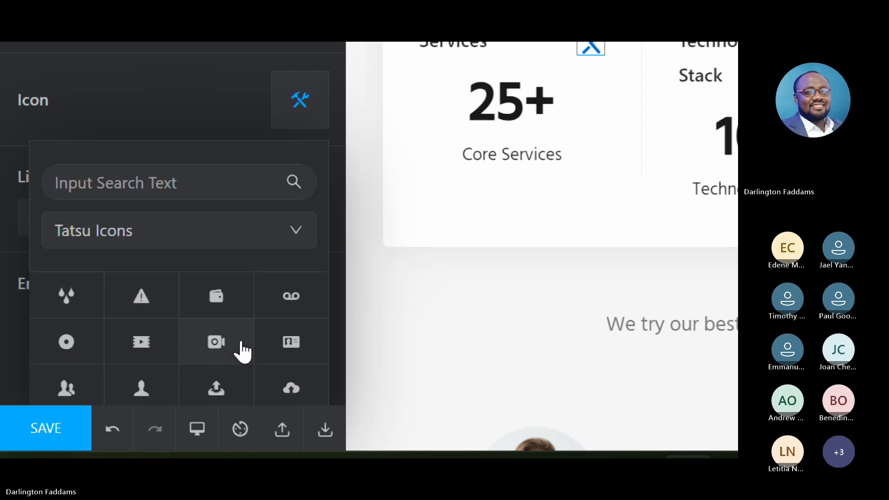
pyautogui.scroll(3, 242, 353)
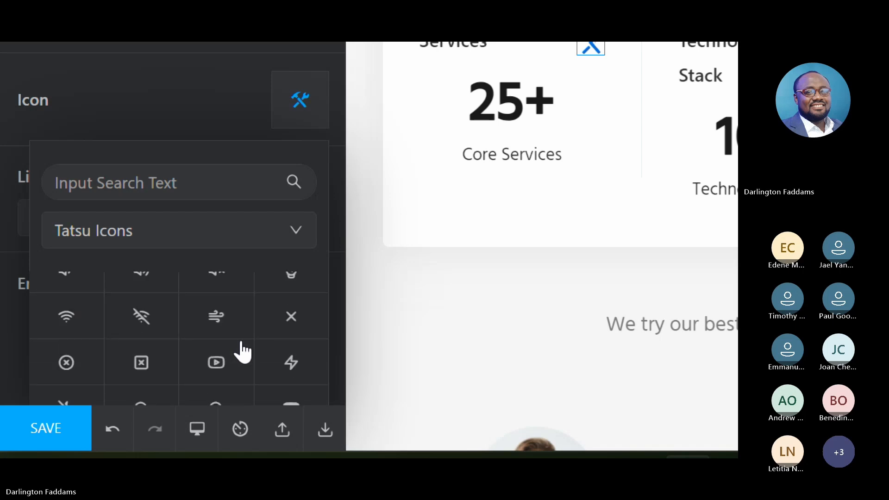
pyautogui.scroll(2, 242, 353)
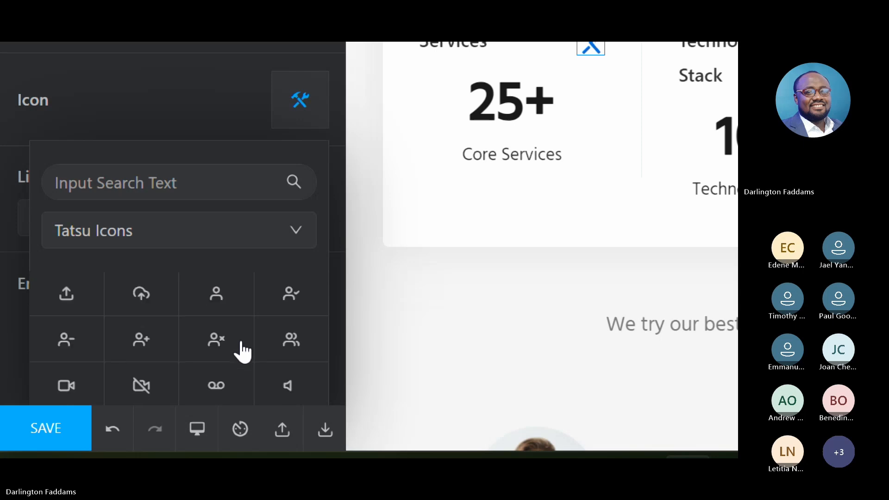
pyautogui.scroll(10, 242, 353)
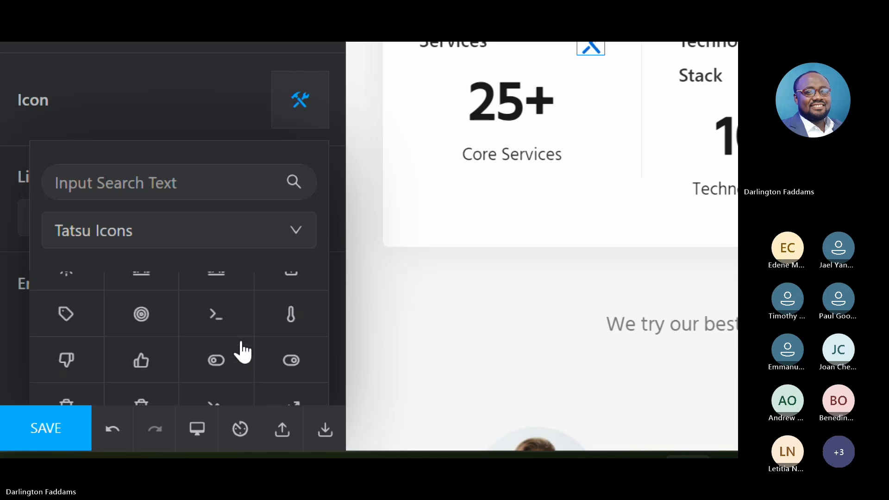
pyautogui.scroll(10, 242, 353)
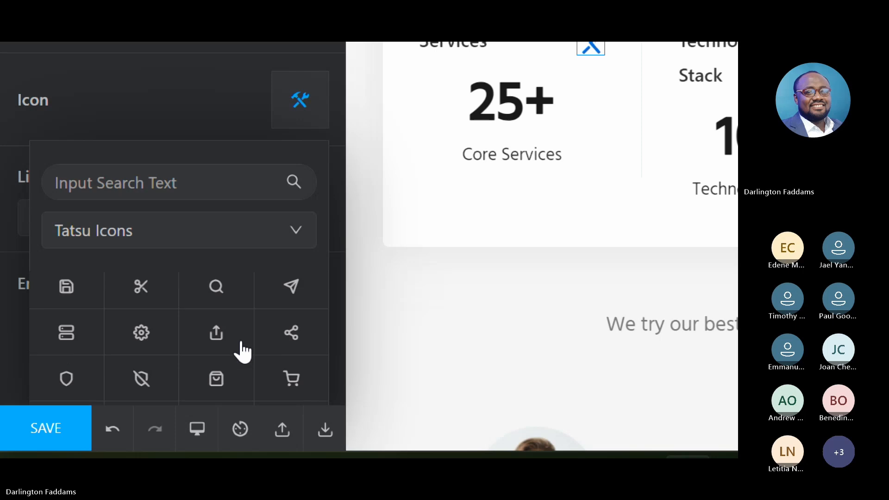
pyautogui.scroll(2, 242, 353)
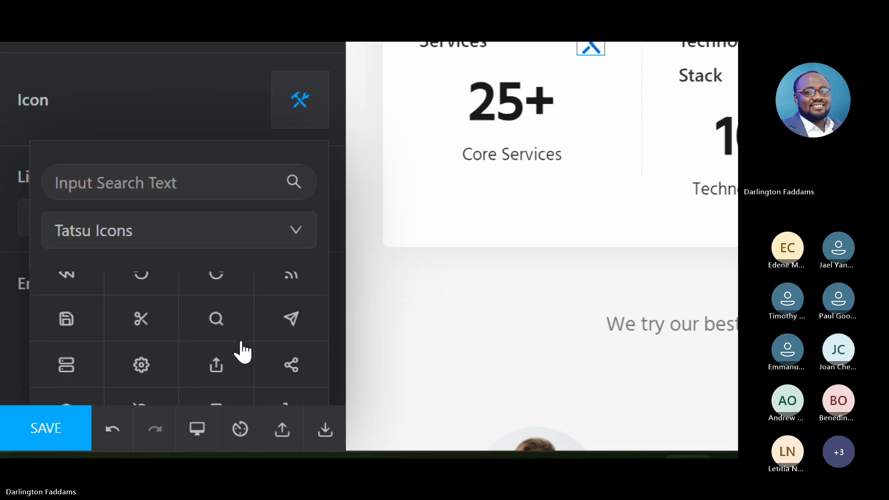
pyautogui.scroll(3, 242, 353)
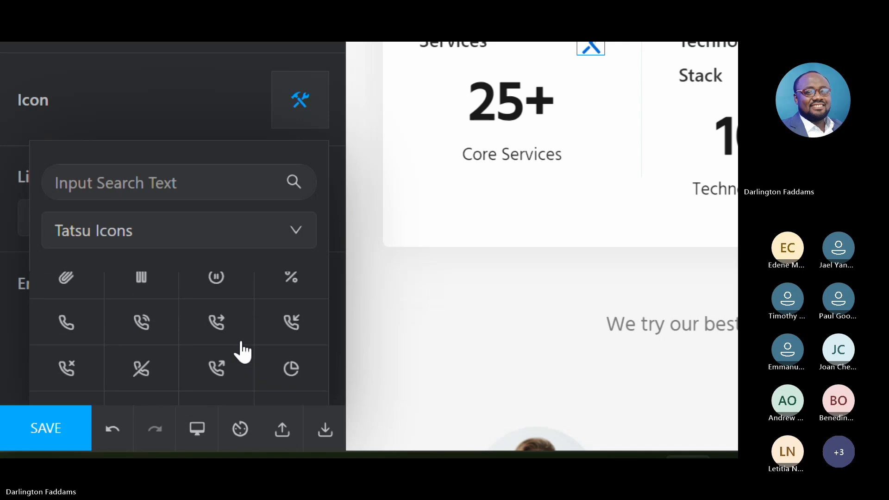
pyautogui.scroll(2, 241, 353)
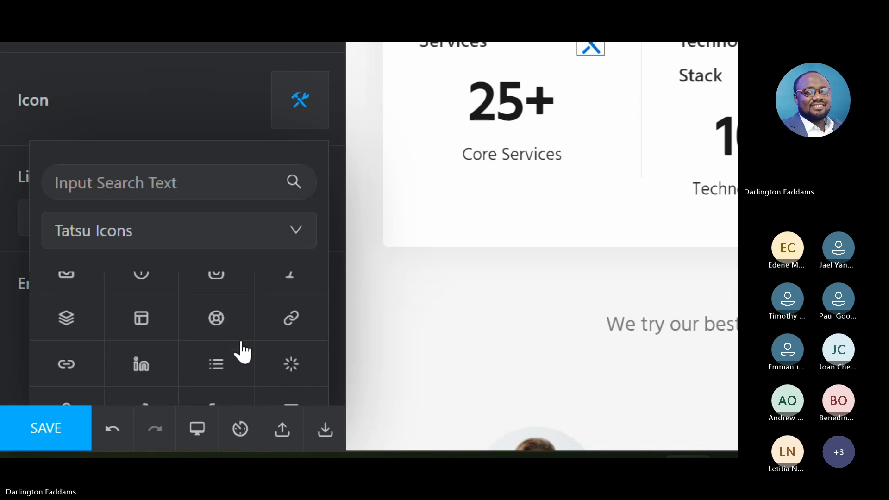
pyautogui.scroll(2, 242, 353)
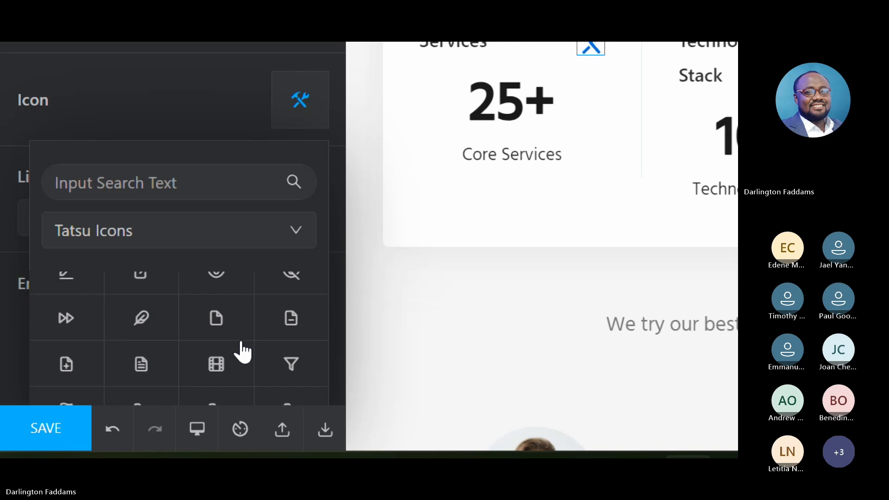
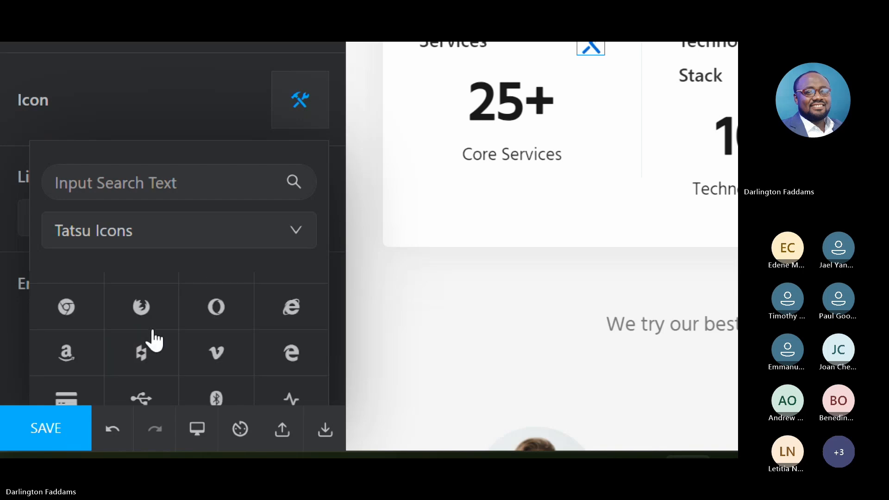
# - Replace the Services counter's crossed-tools icon with the outlined globe icon from the Tatsu Icons set and save the page
pyautogui.scroll(3, 154, 341)
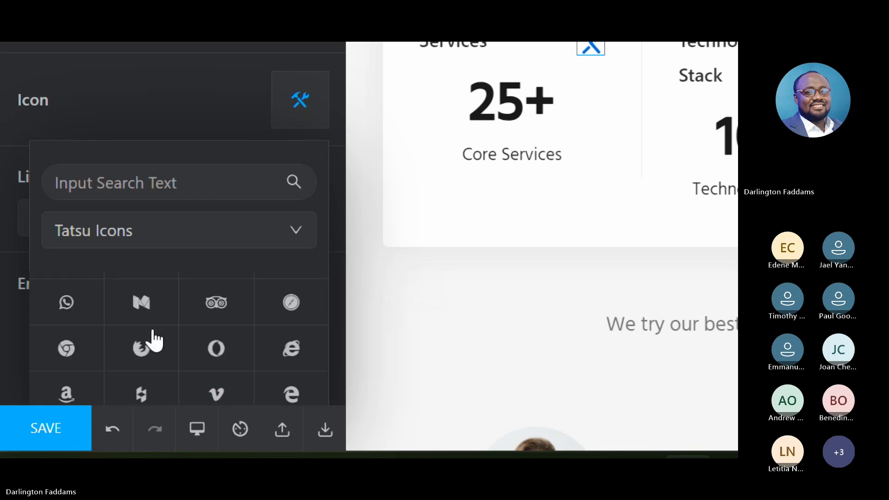
pyautogui.scroll(5, 154, 340)
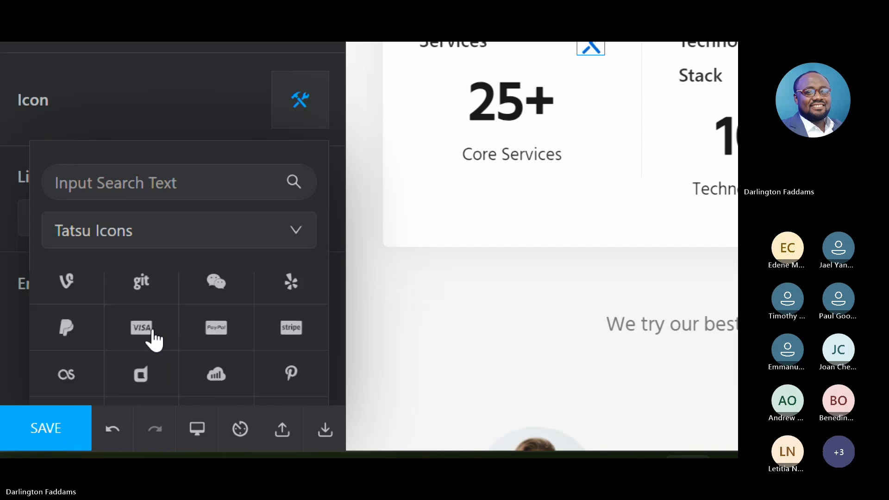
pyautogui.scroll(5, 154, 340)
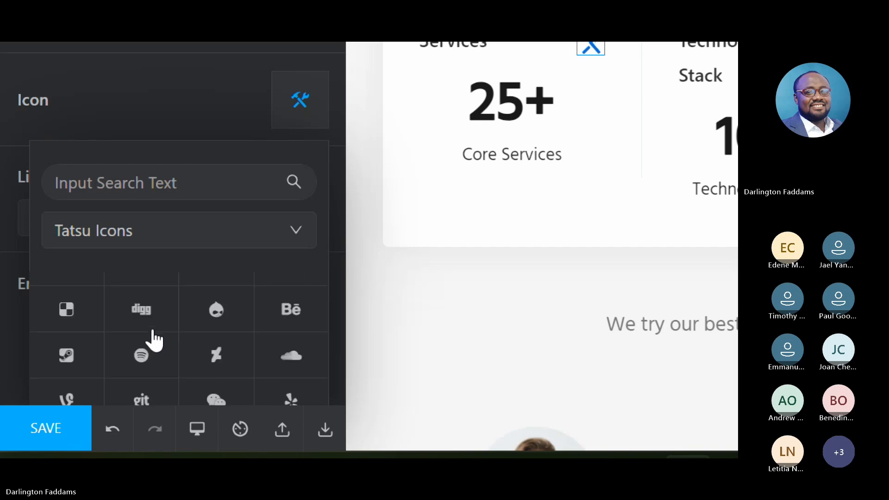
pyautogui.scroll(2, 154, 340)
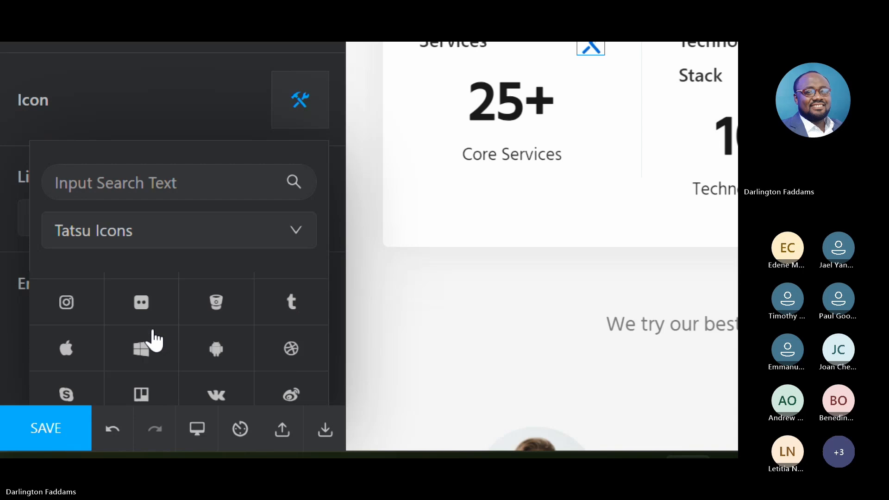
pyautogui.scroll(3, 154, 341)
pyautogui.scroll(8, 154, 341)
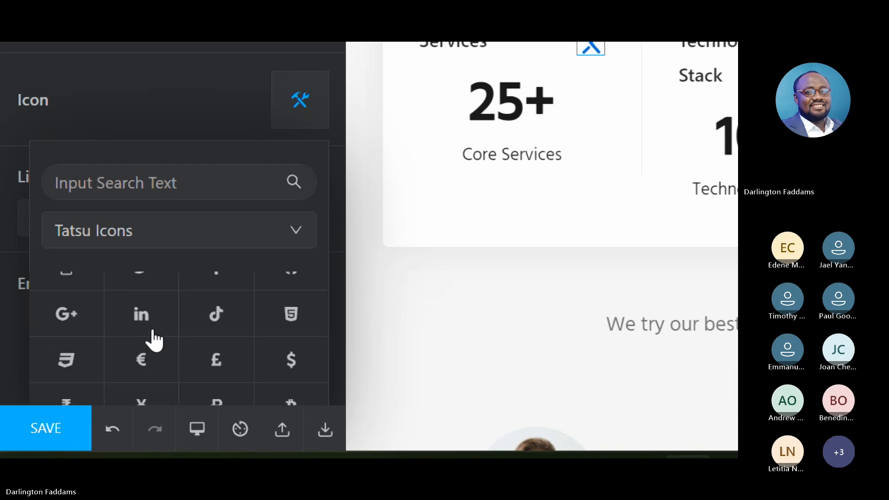
pyautogui.scroll(2, 153, 339)
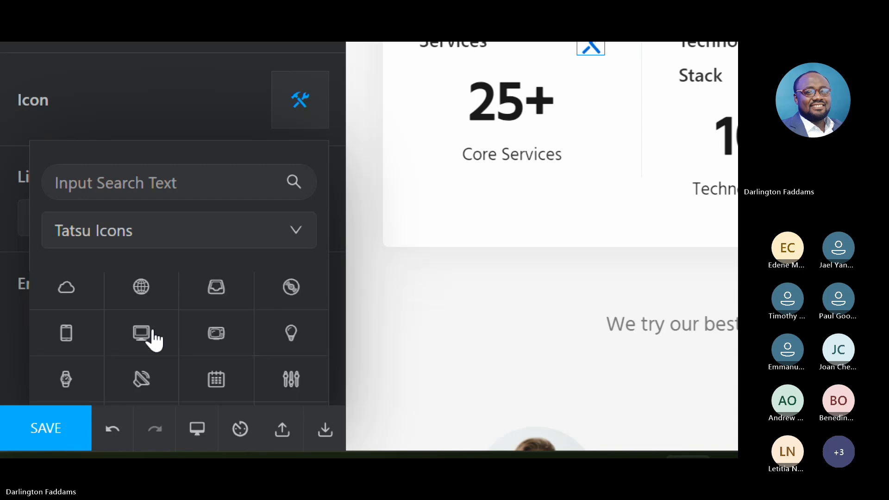
pyautogui.scroll(1, 152, 337)
pyautogui.click(140, 315)
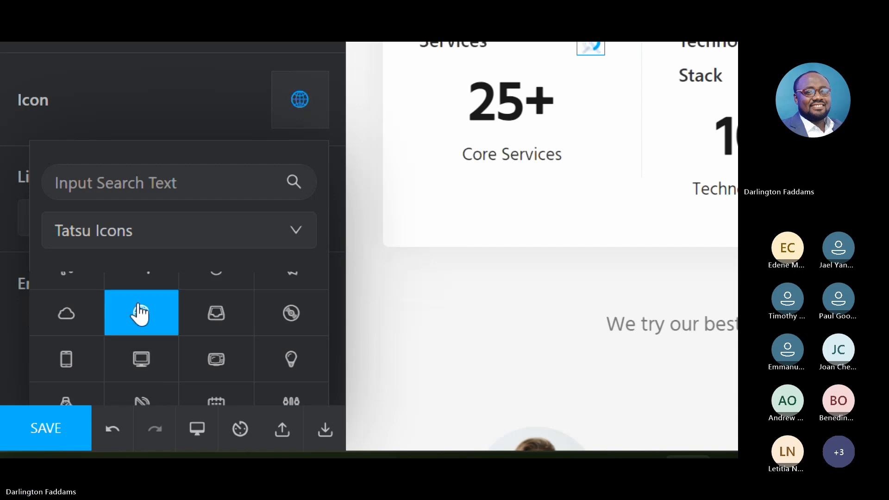
pyautogui.scroll(2, 543, 280)
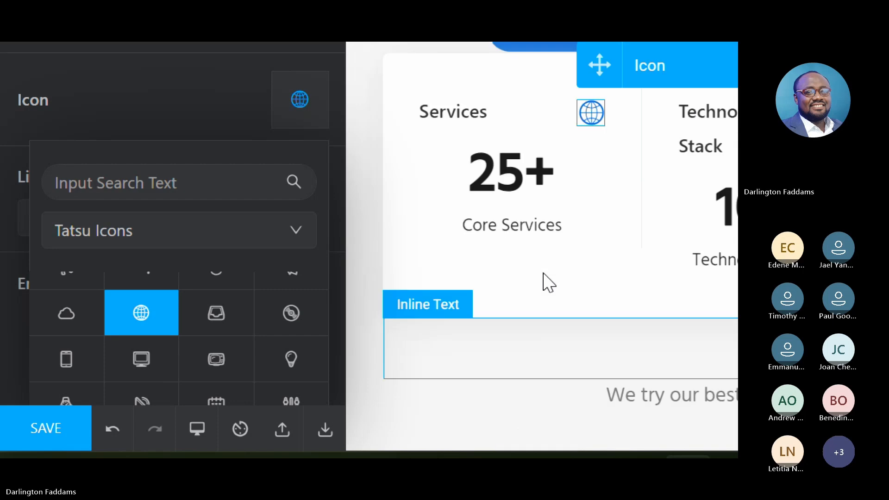
pyautogui.scroll(-2, 542, 281)
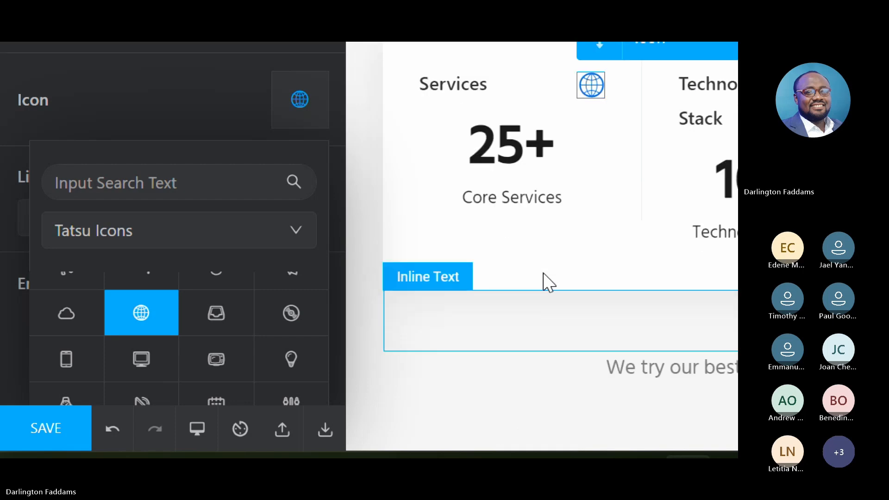
pyautogui.click(30, 445)
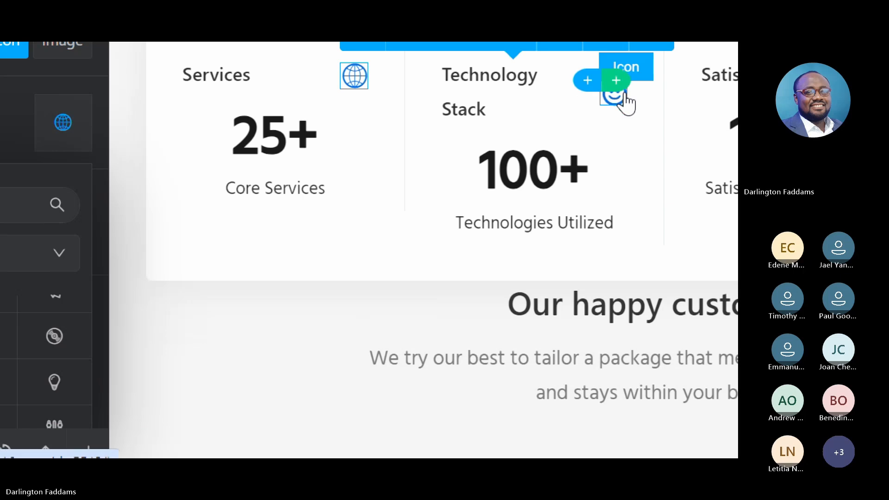
# - Select the smiley icon beside the Technology Stack counter's title and browse the Tatsu Icons set for a replacement
pyautogui.click(625, 98)
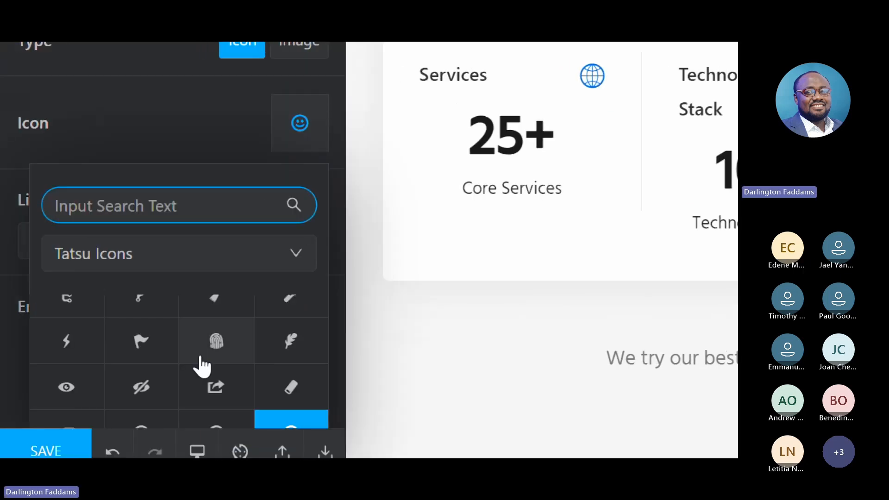
pyautogui.scroll(-3, 202, 366)
pyautogui.scroll(10, 201, 366)
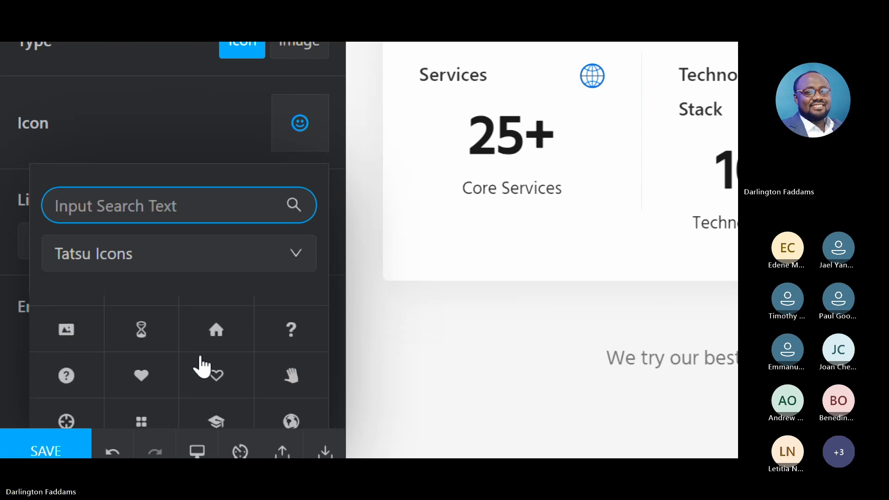
pyautogui.scroll(8, 201, 366)
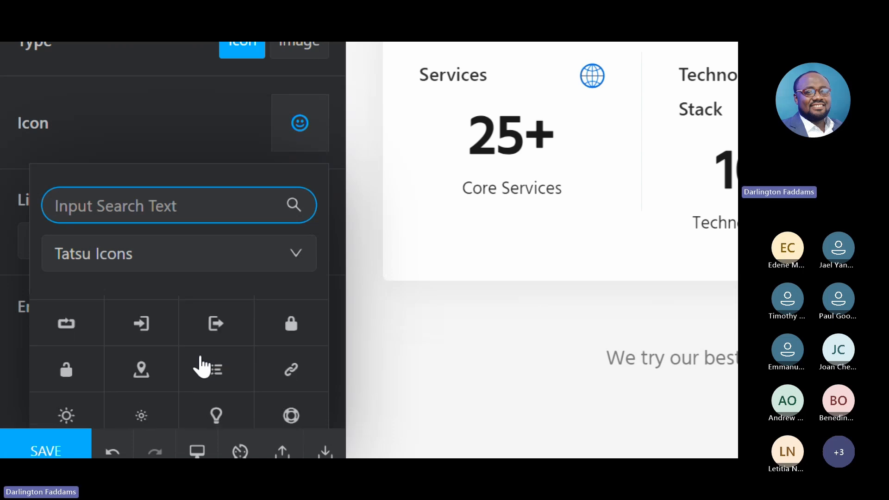
pyautogui.scroll(6, 201, 366)
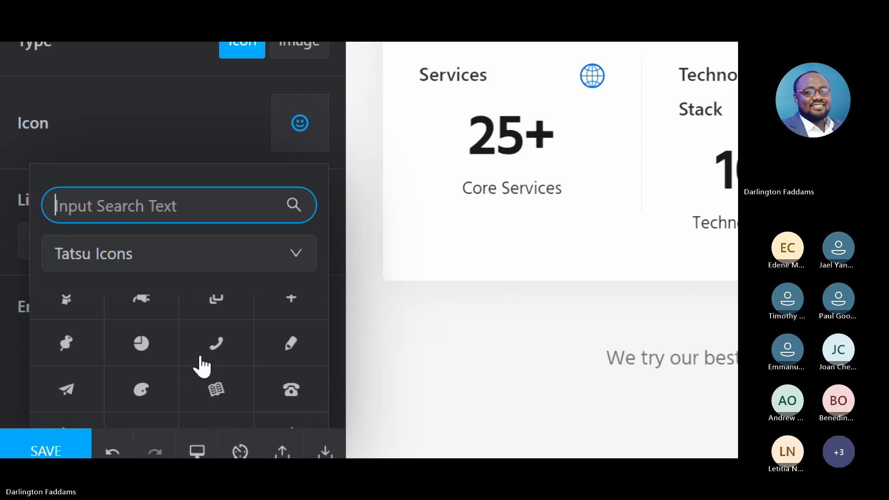
pyautogui.scroll(2, 201, 365)
pyautogui.scroll(8, 202, 366)
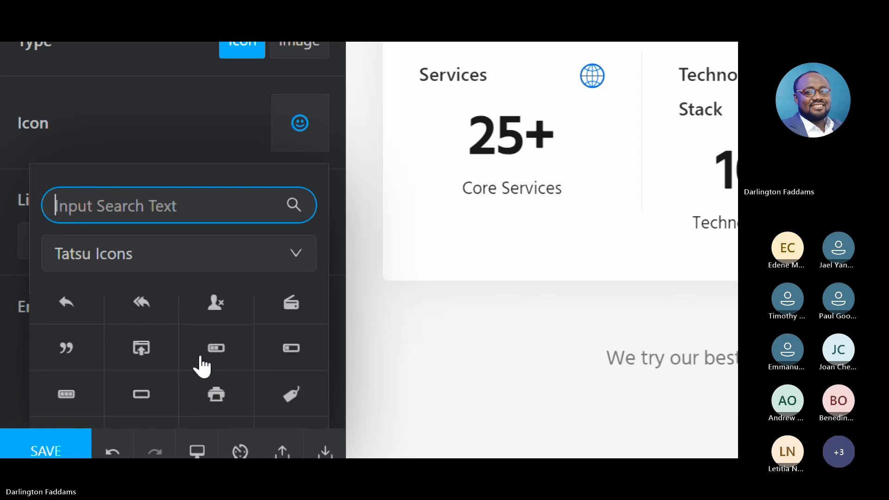
pyautogui.scroll(6, 201, 366)
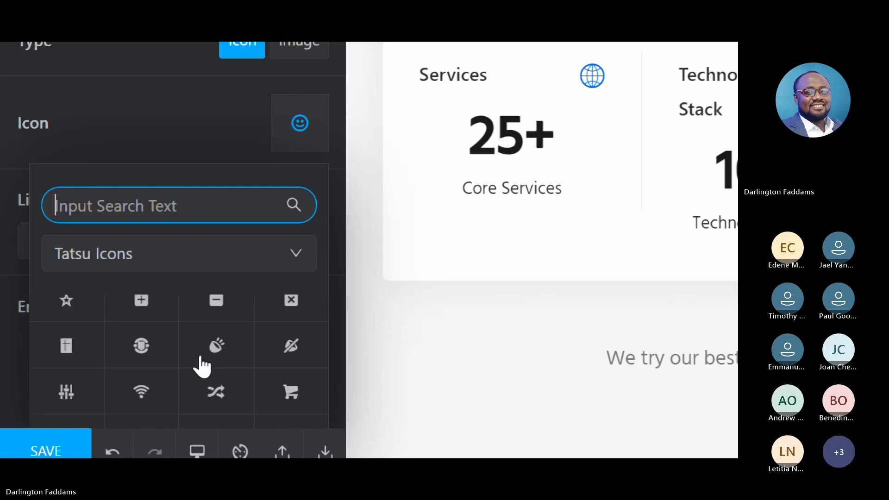
pyautogui.scroll(1, 202, 366)
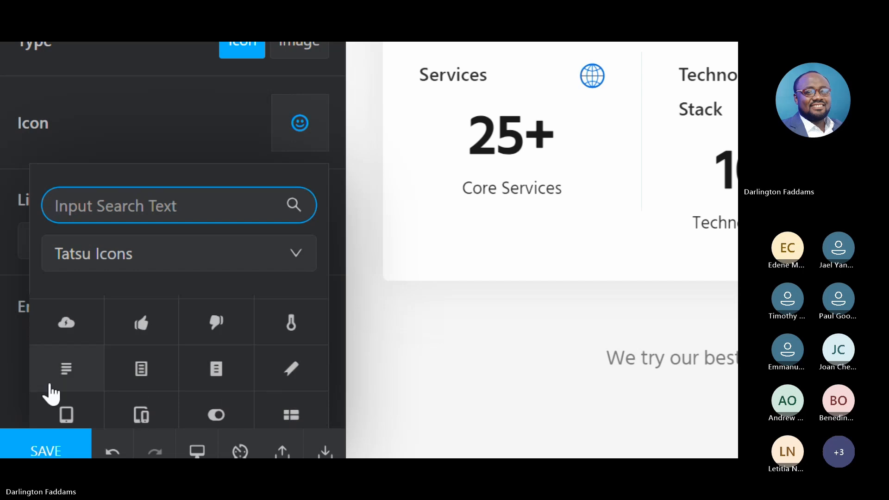
# - Try the text-lines icon, the outlined document icon and the lines-with-dot icon for the Technology Stack counter
pyautogui.click(90, 383)
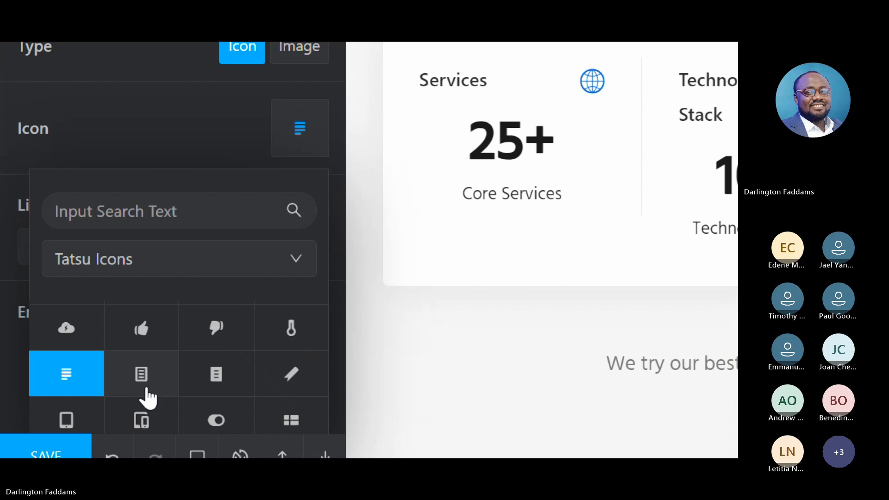
pyautogui.click(147, 383)
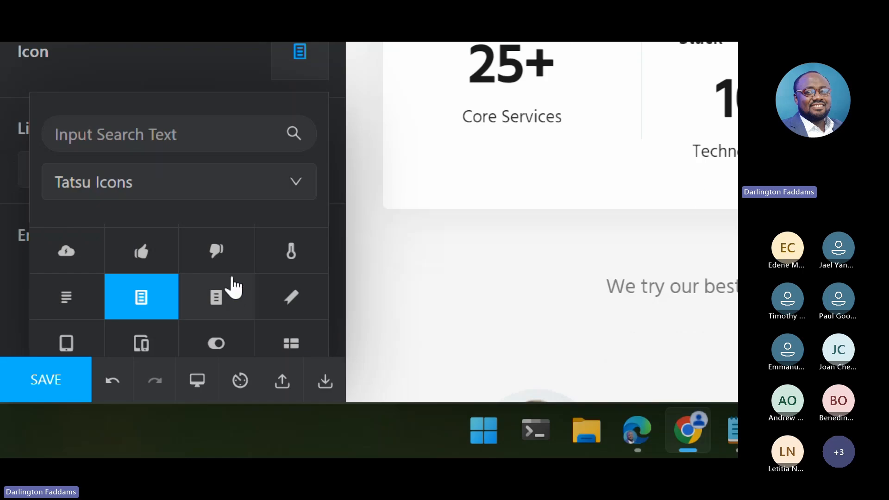
pyautogui.scroll(5, 233, 287)
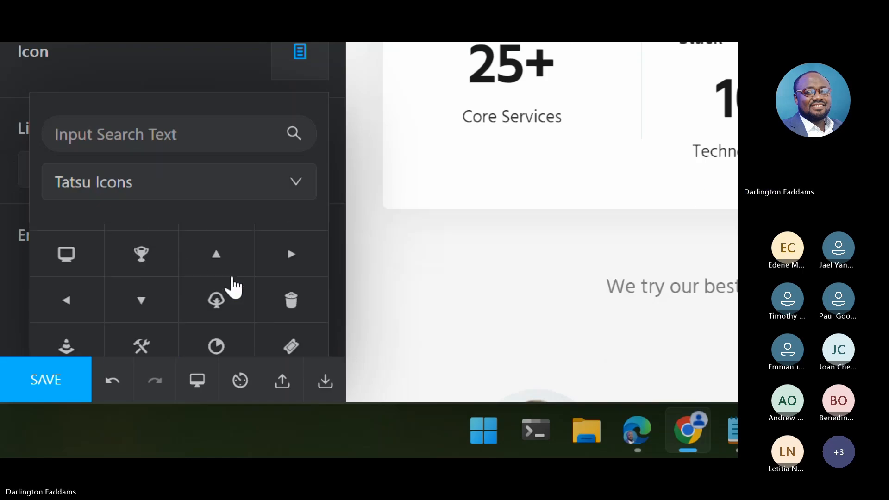
pyautogui.scroll(1, 232, 287)
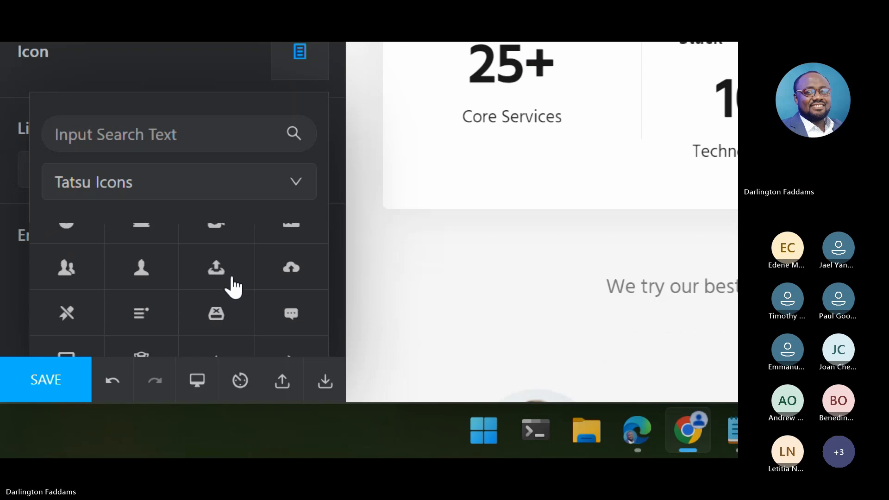
pyautogui.click(128, 331)
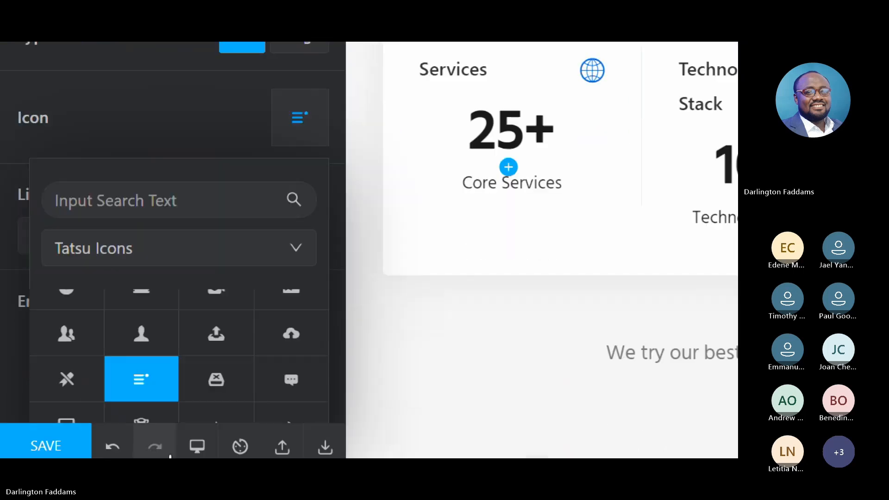
# - Set the Technology Stack counter's icon to the outlined three-line menu icon from the Tatsu Icons set
pyautogui.scroll(-5, 232, 345)
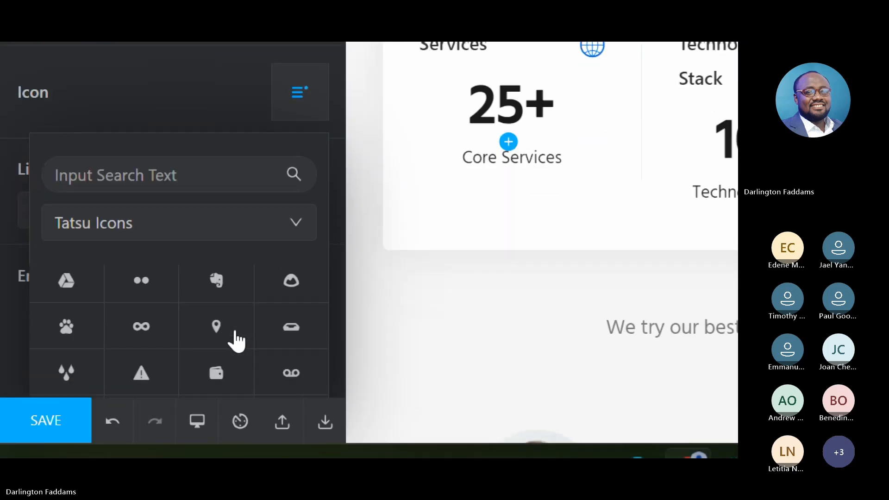
pyautogui.scroll(10, 236, 342)
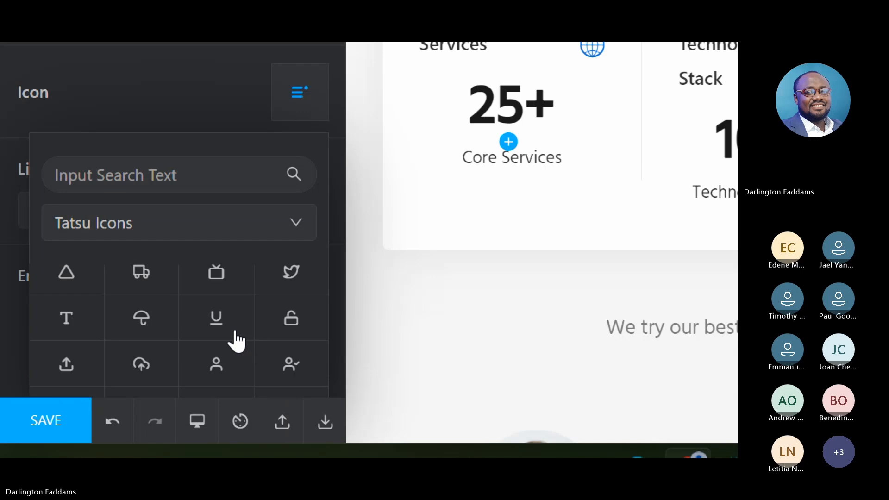
pyautogui.scroll(3, 236, 341)
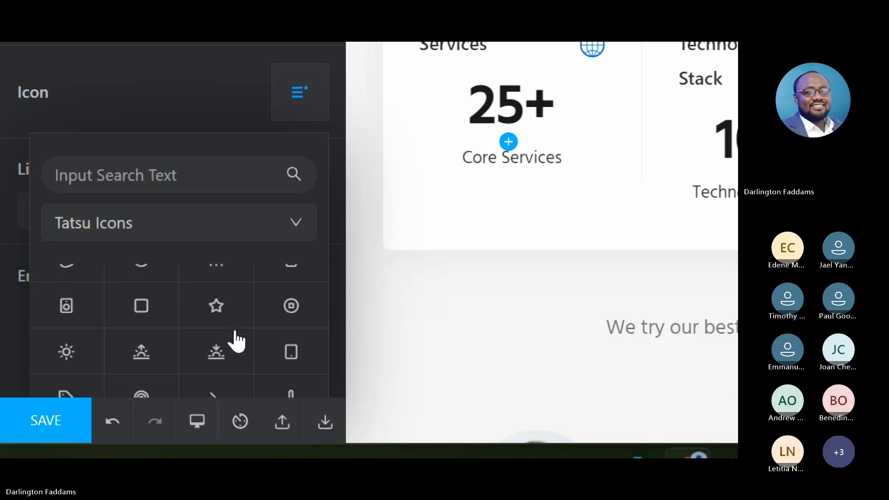
pyautogui.scroll(8, 236, 342)
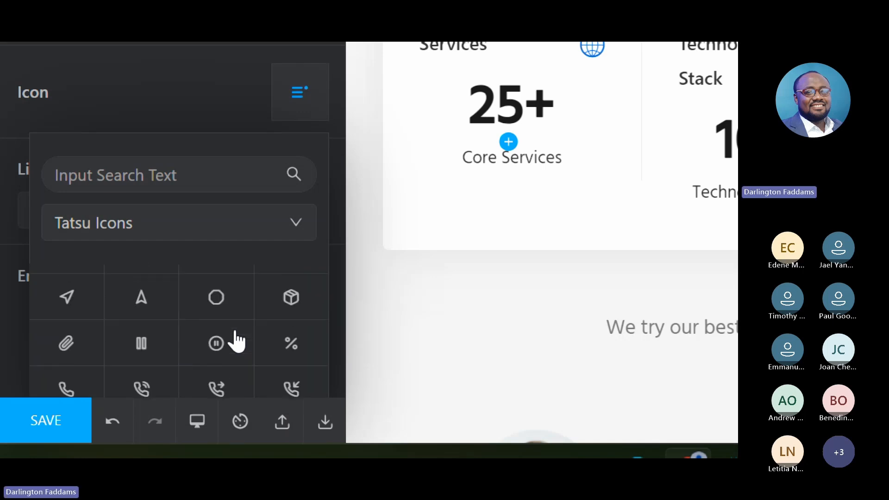
pyautogui.scroll(8, 236, 342)
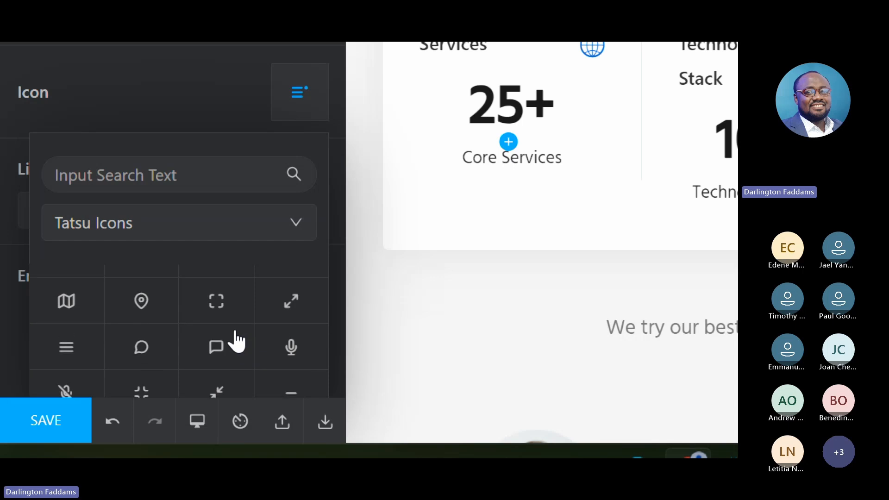
pyautogui.click(31, 348)
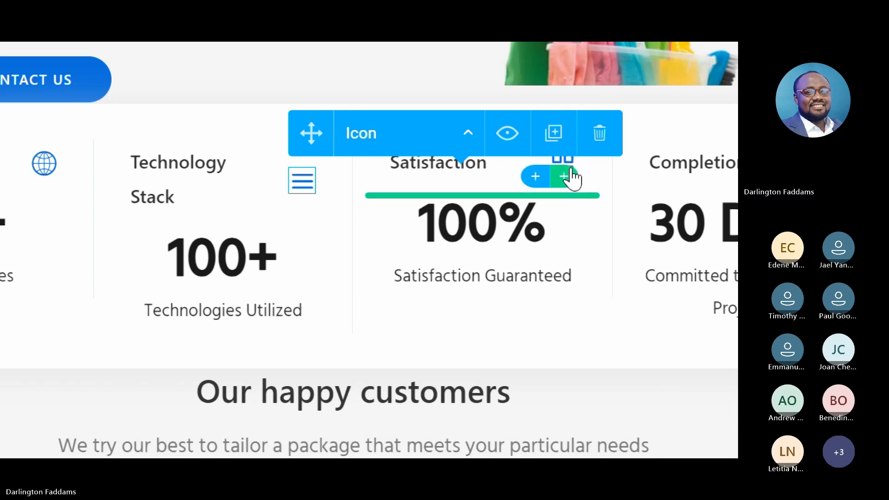
# - Select the four-squares icon beside the Satisfaction counter's title and open its icon picker
pyautogui.click(573, 176)
pyautogui.click(571, 175)
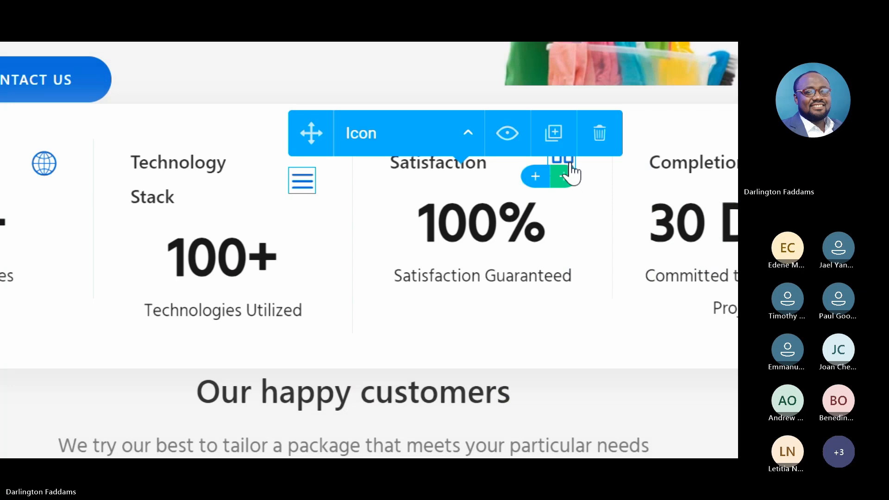
pyautogui.click(570, 164)
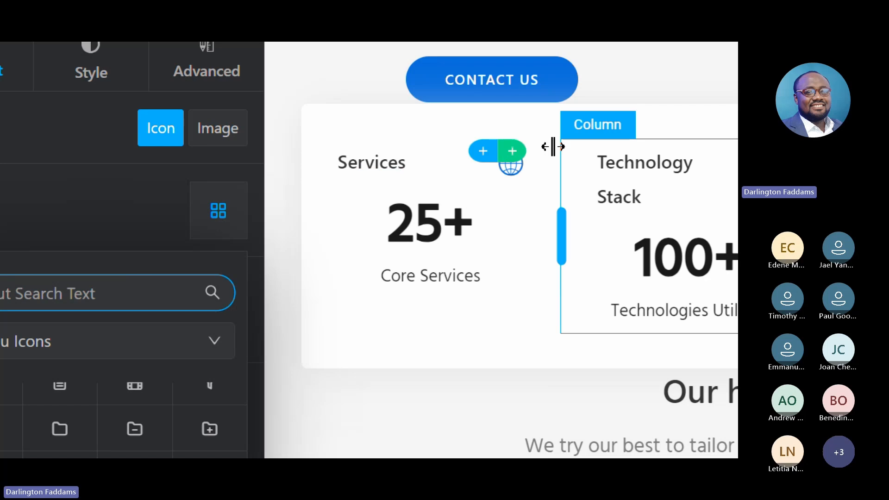
# - Replace the globe icon beside the Services counter's title with the four-squares icon from the Tatsu Icons set
pyautogui.click(522, 165)
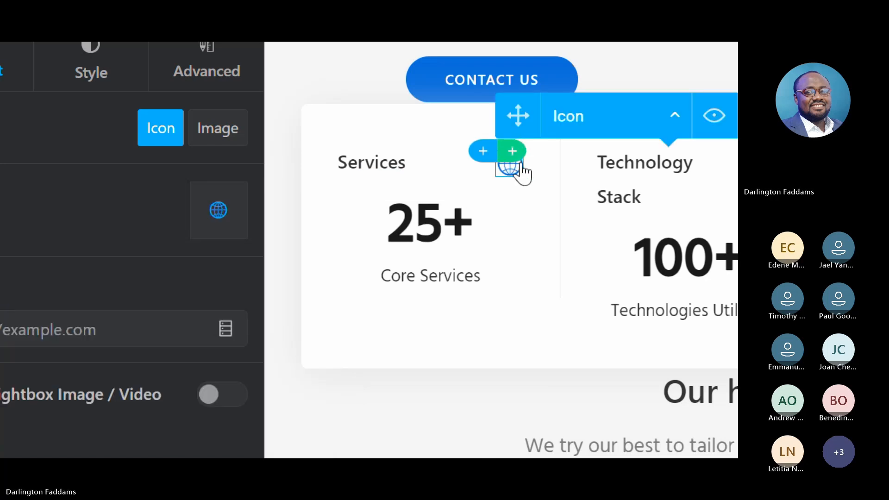
pyautogui.click(192, 221)
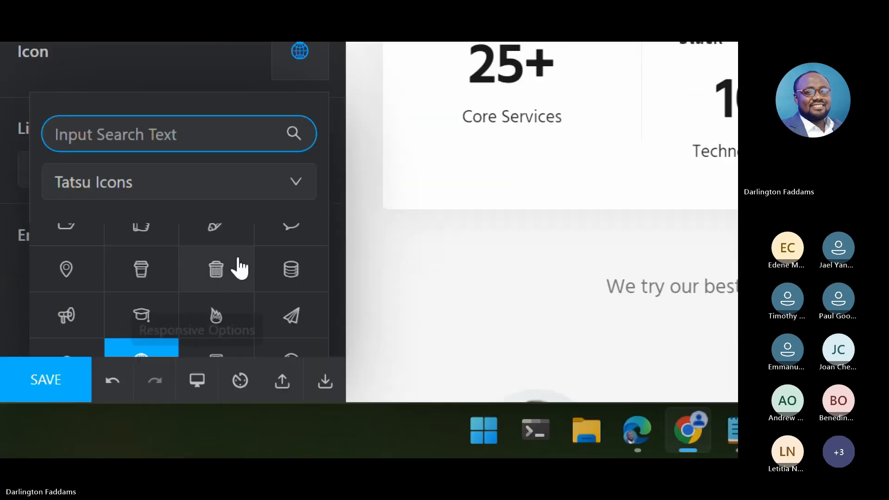
pyautogui.scroll(2, 239, 296)
pyautogui.scroll(2, 240, 265)
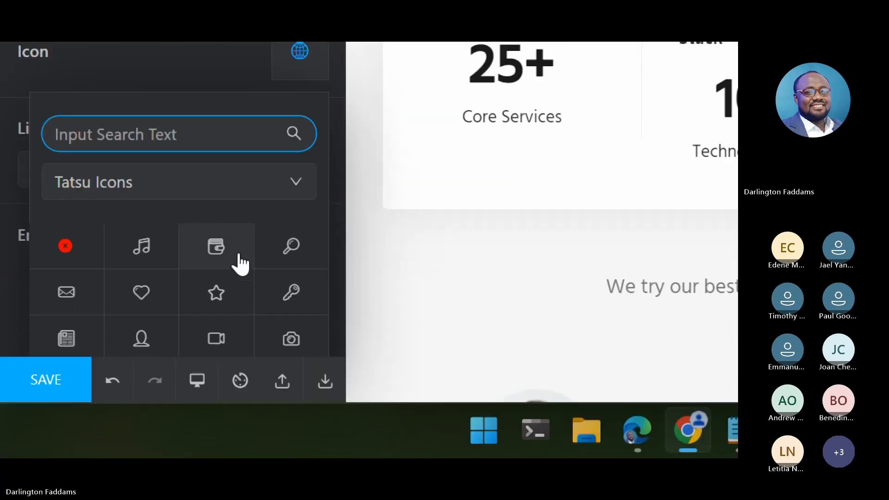
pyautogui.scroll(-3, 240, 265)
pyautogui.scroll(-5, 240, 265)
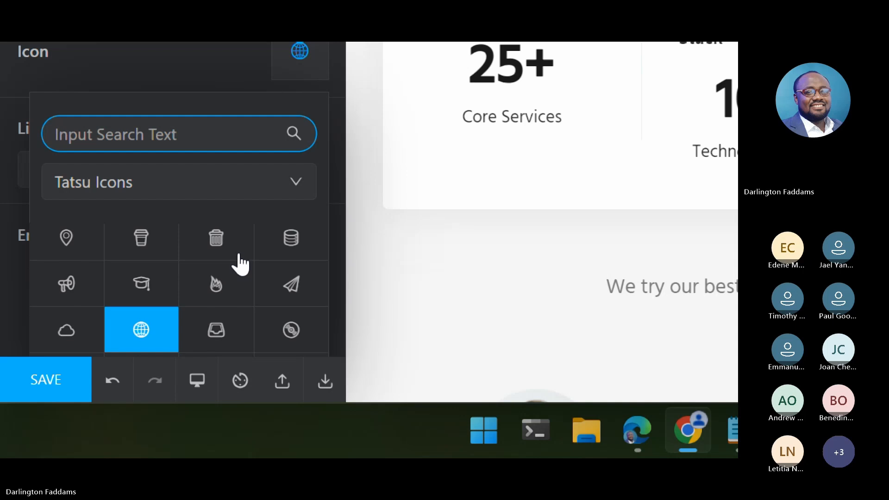
pyautogui.scroll(-2, 240, 265)
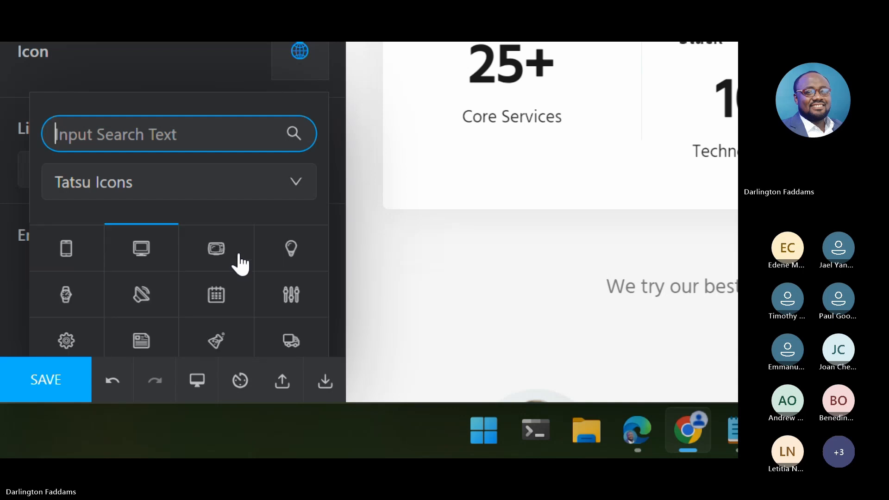
pyautogui.scroll(-2, 241, 265)
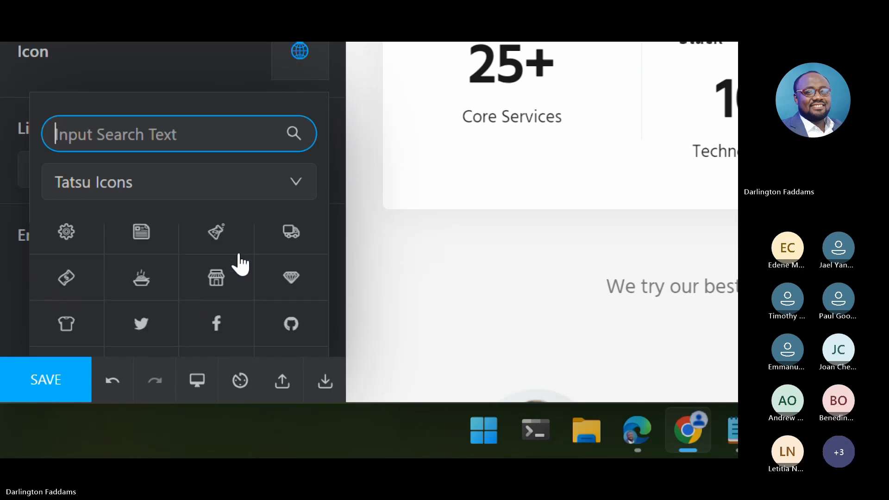
pyautogui.scroll(-10, 240, 264)
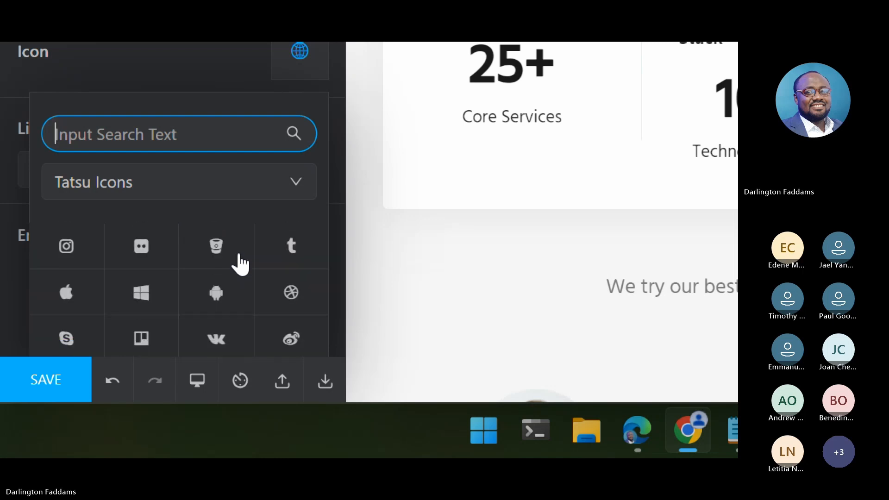
pyautogui.scroll(-8, 241, 265)
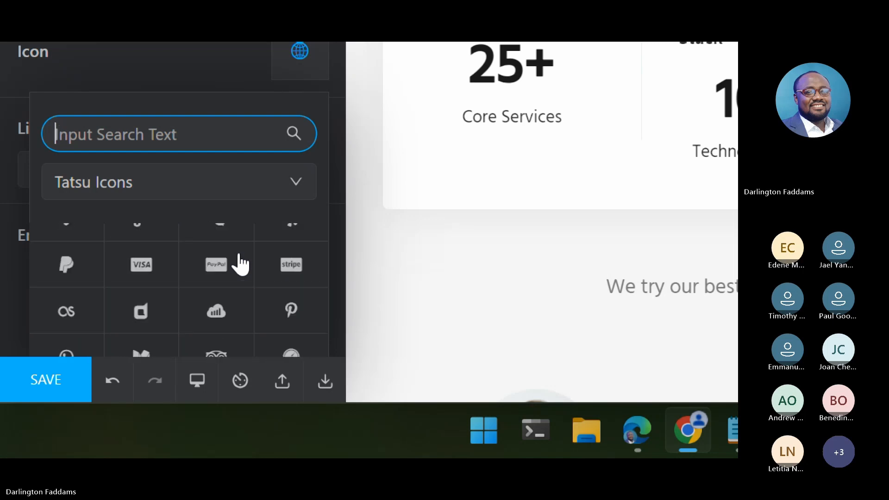
pyautogui.scroll(-4, 241, 265)
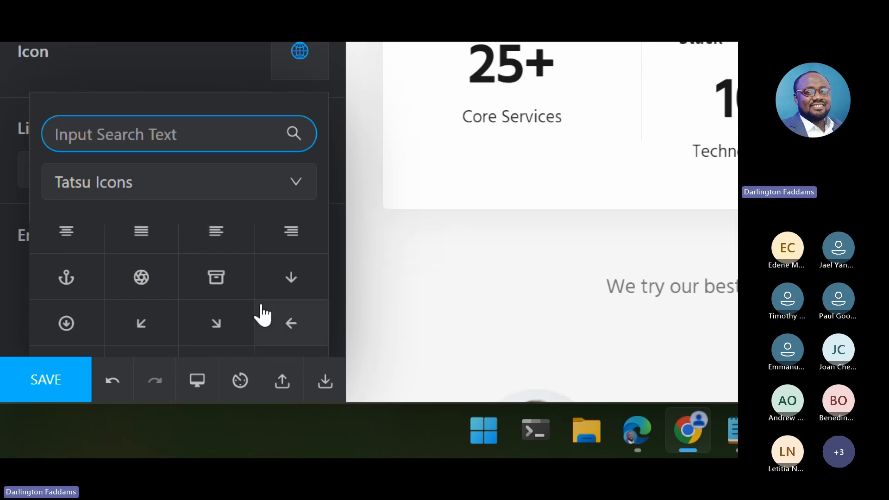
pyautogui.scroll(-5, 263, 315)
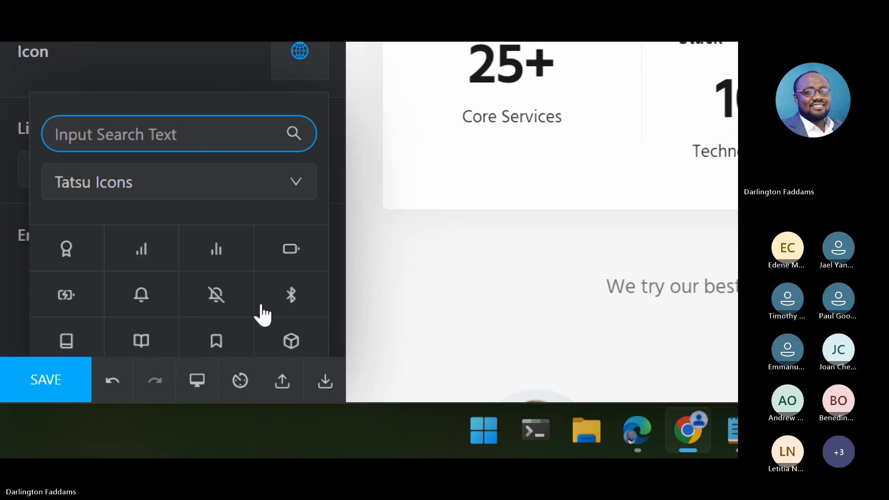
pyautogui.scroll(-3, 263, 314)
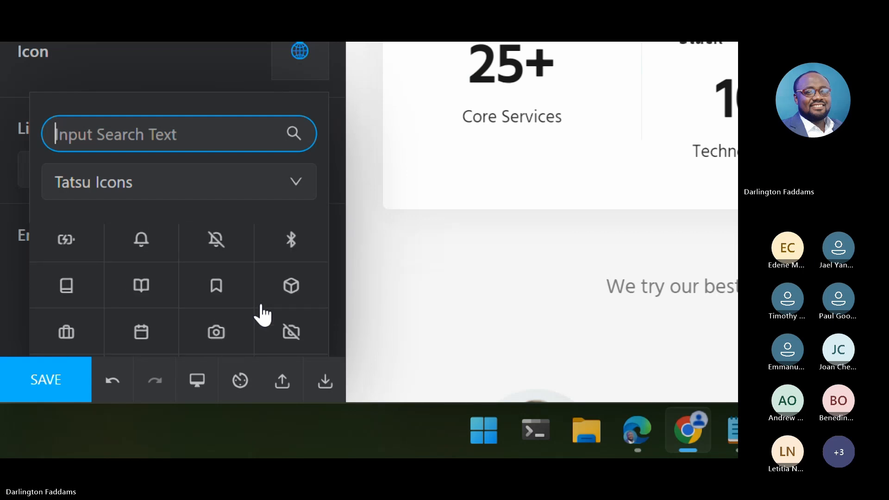
pyautogui.scroll(-6, 263, 314)
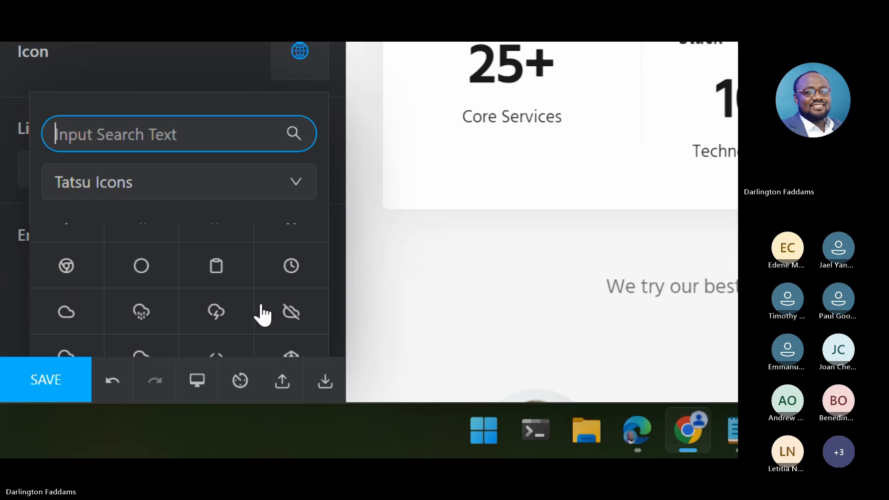
pyautogui.scroll(-3, 263, 315)
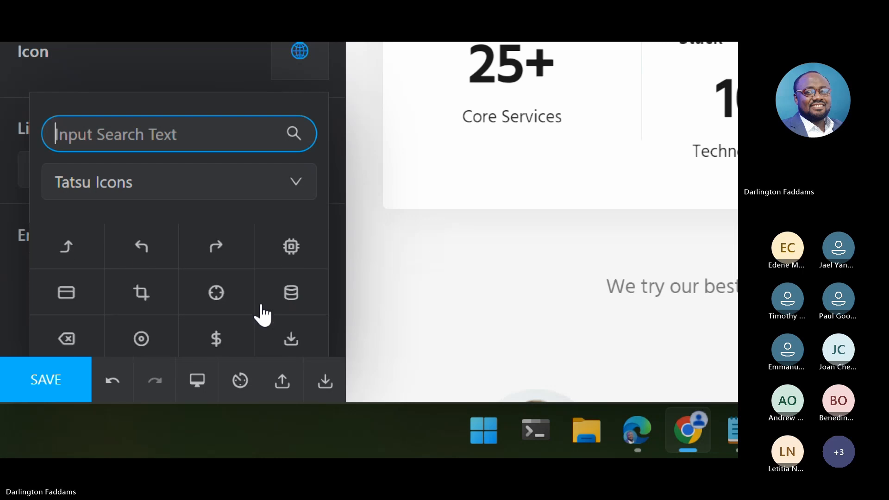
pyautogui.scroll(-4, 263, 315)
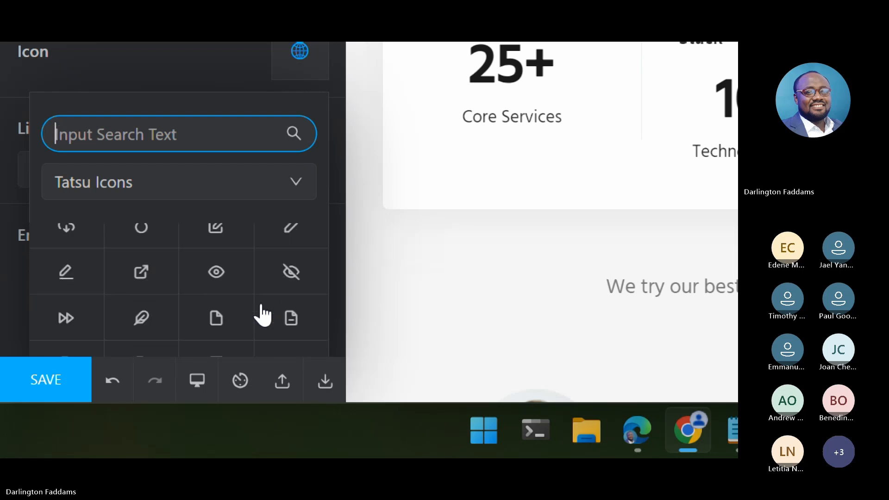
pyautogui.scroll(-1, 263, 315)
pyautogui.scroll(-3, 263, 314)
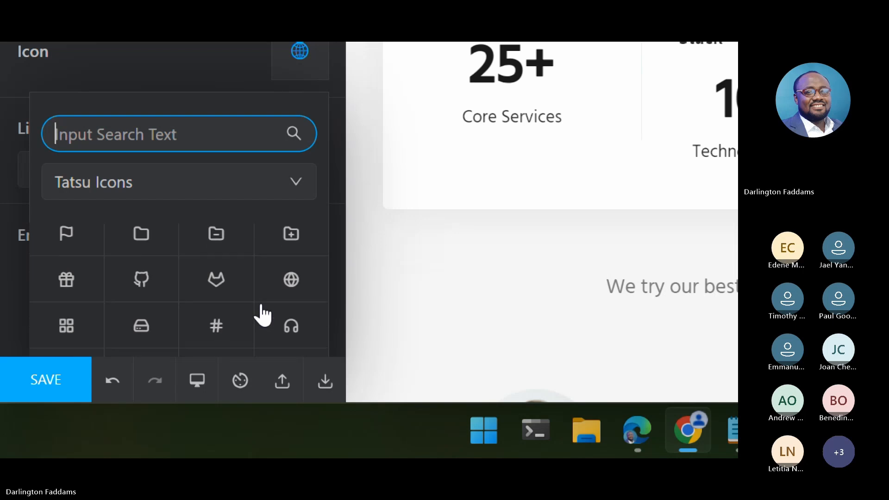
pyautogui.scroll(-1, 263, 315)
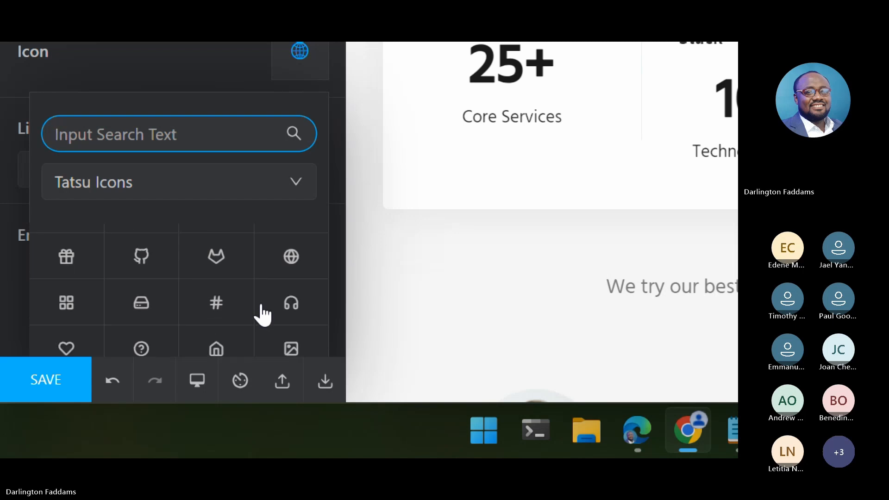
pyautogui.click(72, 303)
pyautogui.click(67, 395)
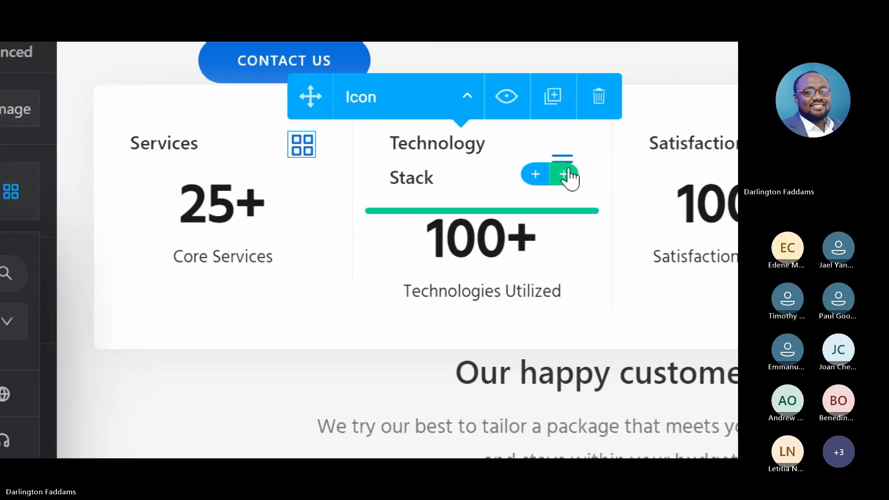
# - Change the Technology Stack counter's three-line menu icon to the justified text-lines icon from the Tatsu Icons set
pyautogui.click(575, 163)
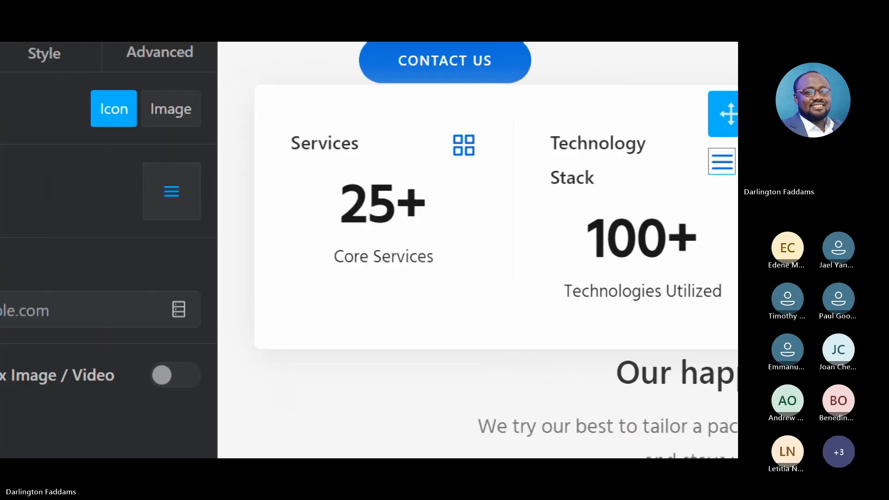
pyautogui.click(273, 186)
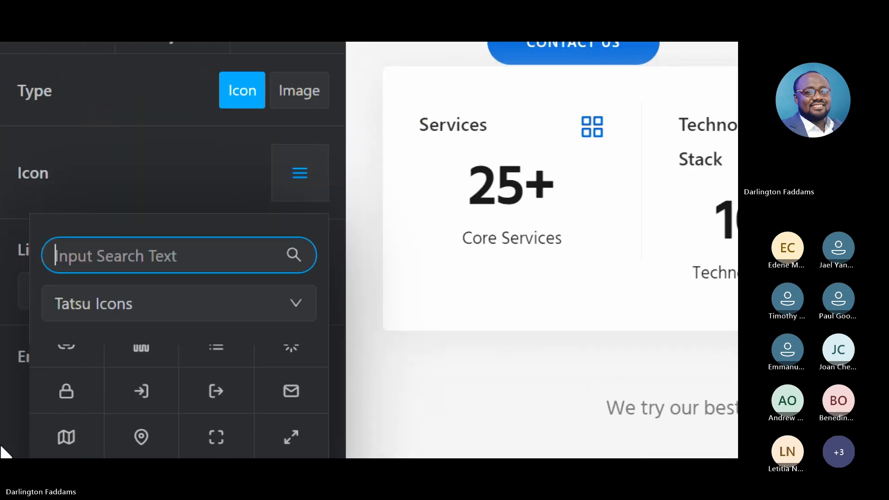
pyautogui.scroll(3, 264, 436)
pyautogui.scroll(10, 267, 439)
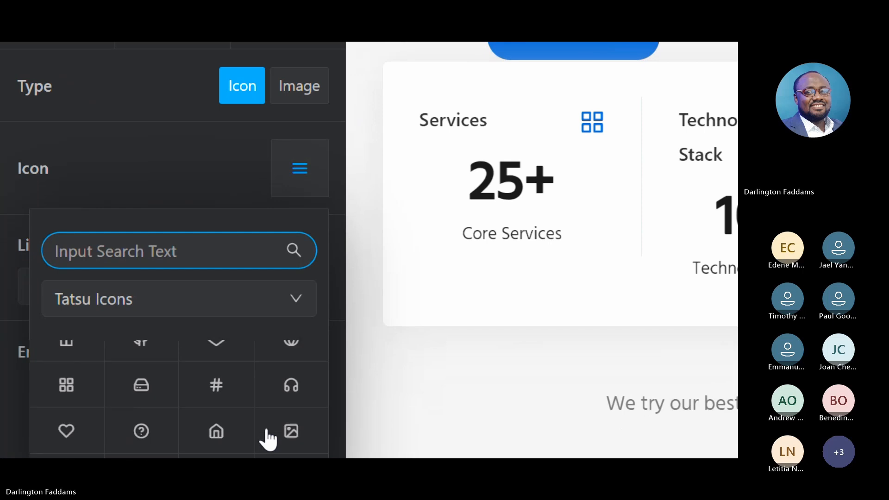
pyautogui.scroll(1, 268, 433)
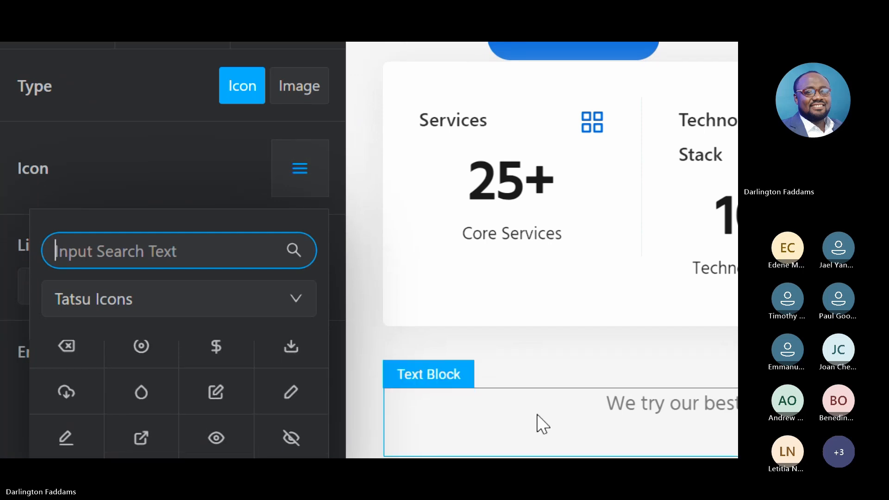
pyautogui.scroll(2, 272, 328)
pyautogui.scroll(10, 273, 333)
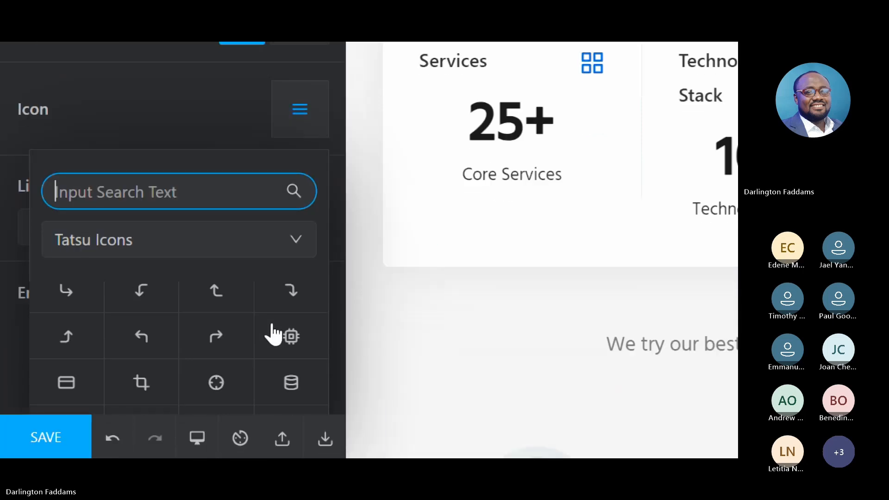
pyautogui.scroll(-8, 273, 334)
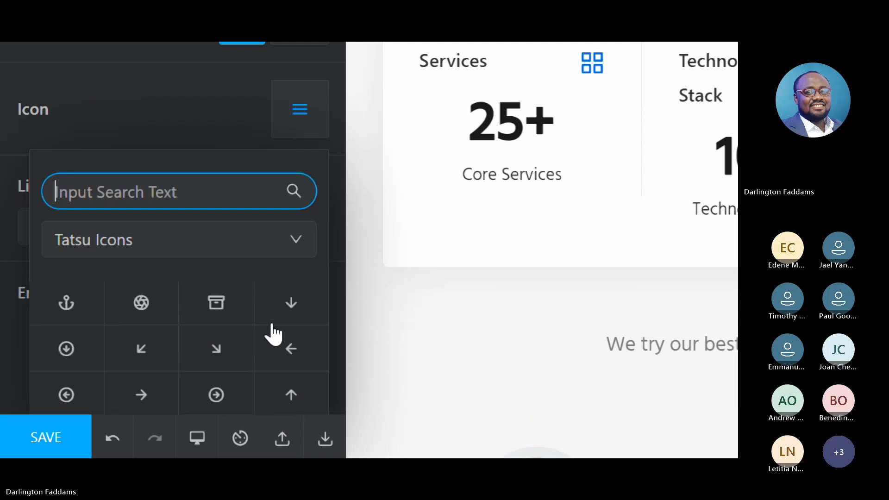
pyautogui.click(119, 412)
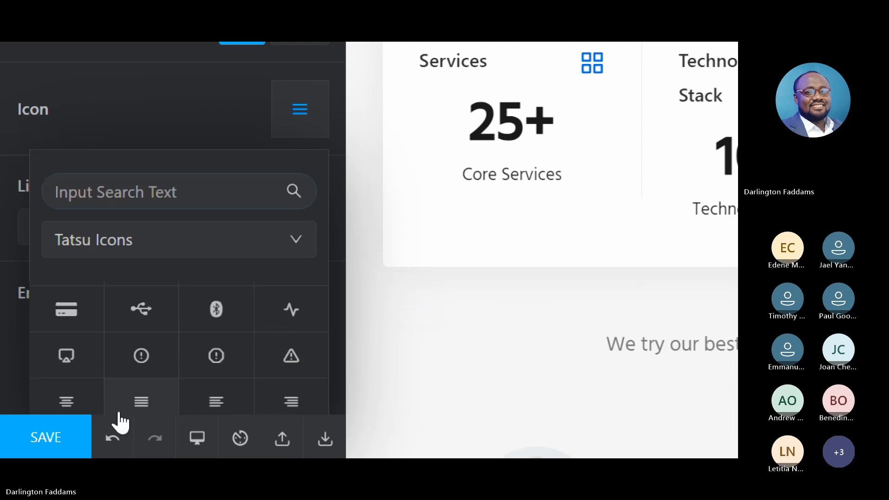
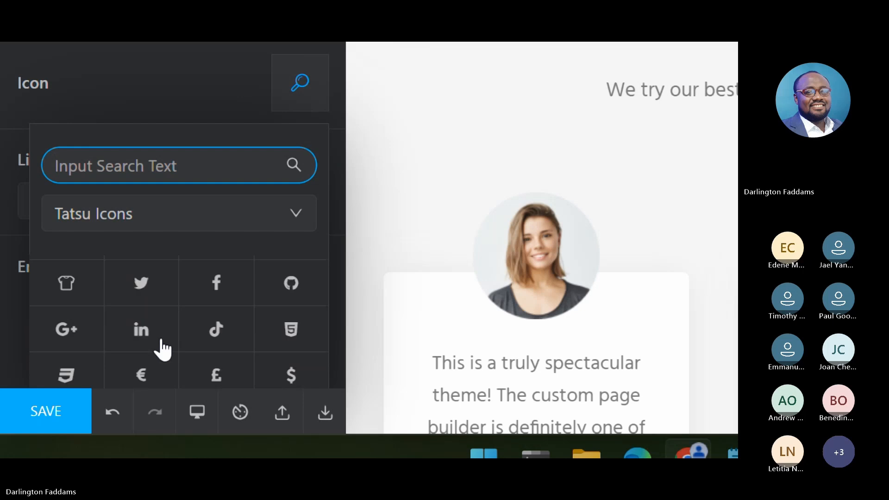
# - Replace the selected counter's magnifying-glass icon with the outlined square icon from the Tatsu Icons set
pyautogui.scroll(-2, 162, 350)
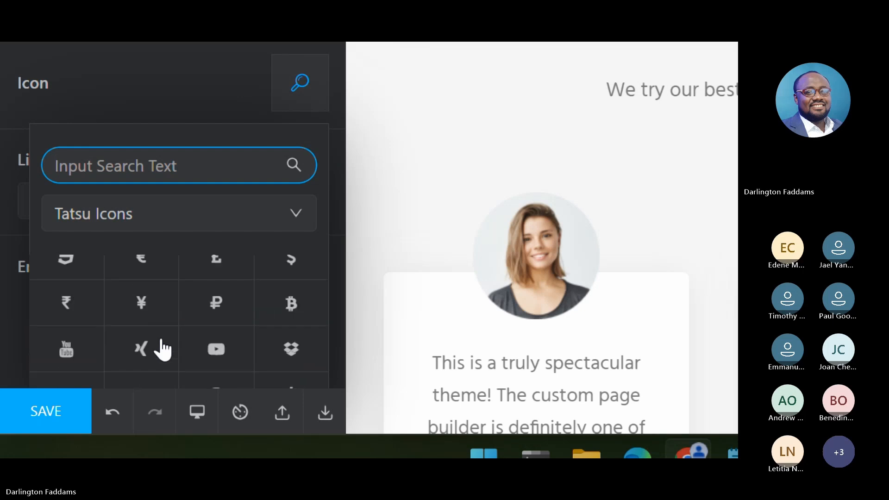
pyautogui.scroll(-4, 162, 350)
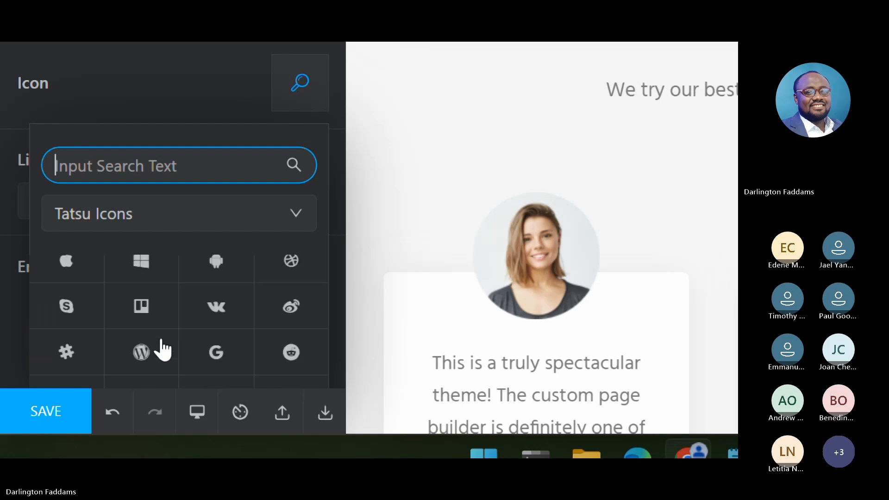
pyautogui.scroll(-3, 162, 350)
pyautogui.scroll(1, 162, 350)
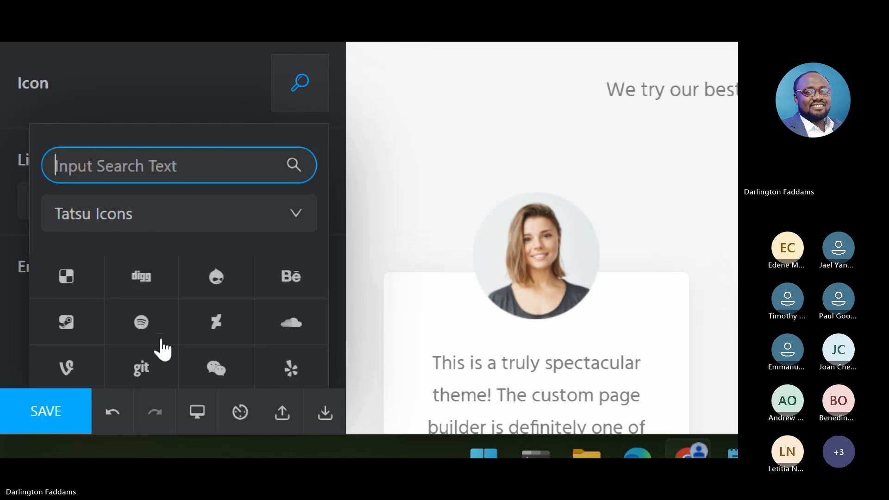
pyautogui.scroll(-3, 162, 351)
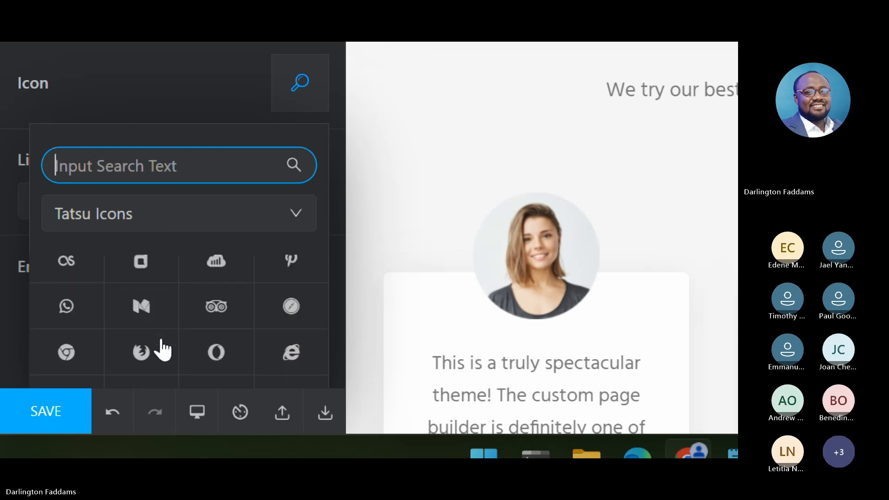
pyautogui.scroll(-1, 162, 350)
pyautogui.scroll(-5, 163, 351)
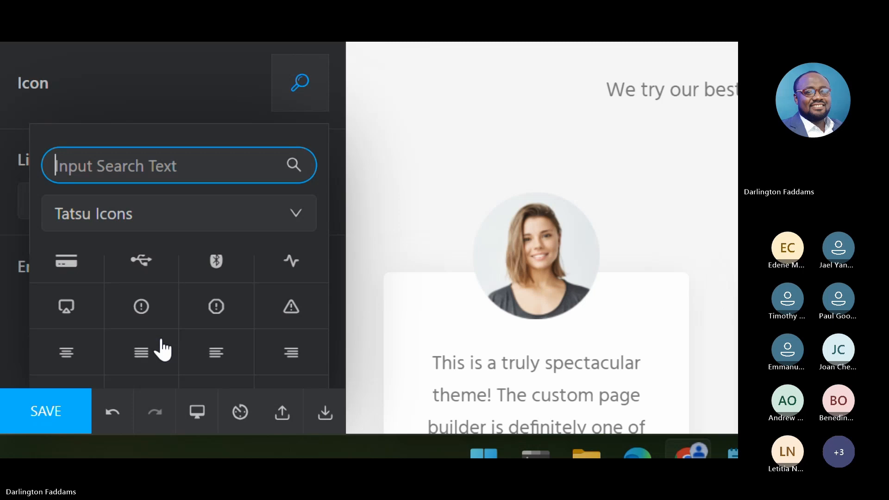
pyautogui.scroll(-2, 162, 350)
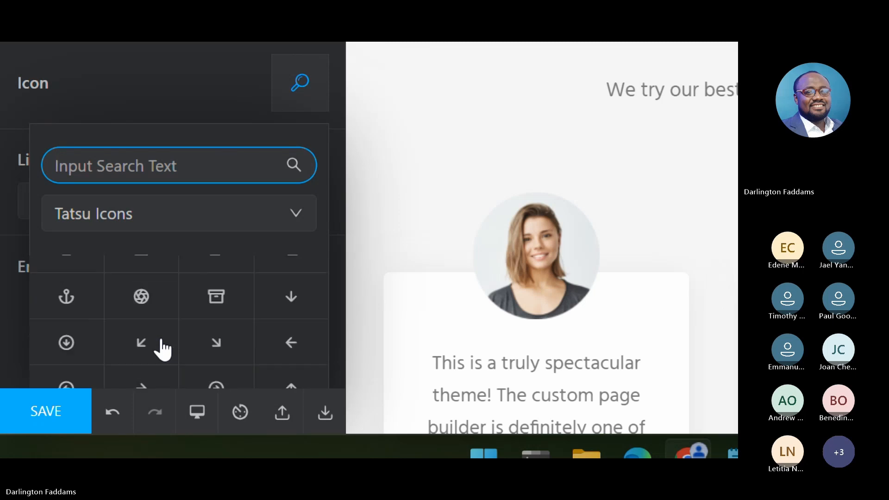
pyautogui.scroll(-3, 162, 351)
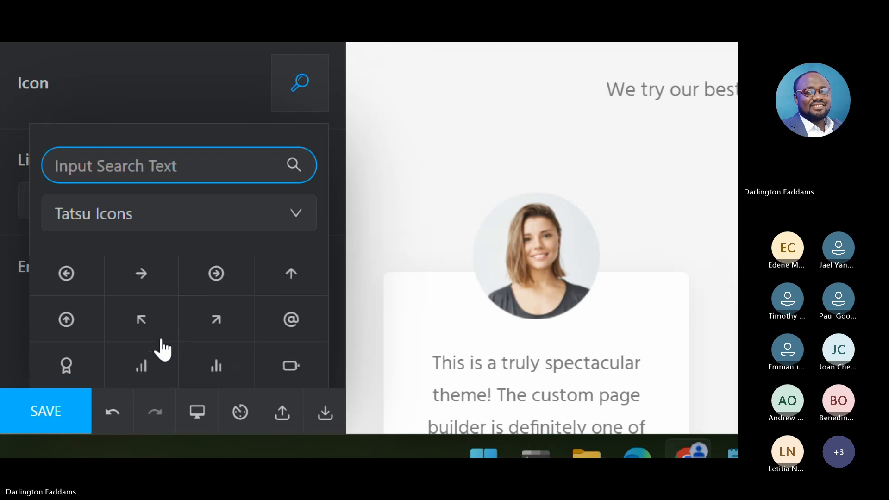
pyautogui.scroll(-2, 162, 350)
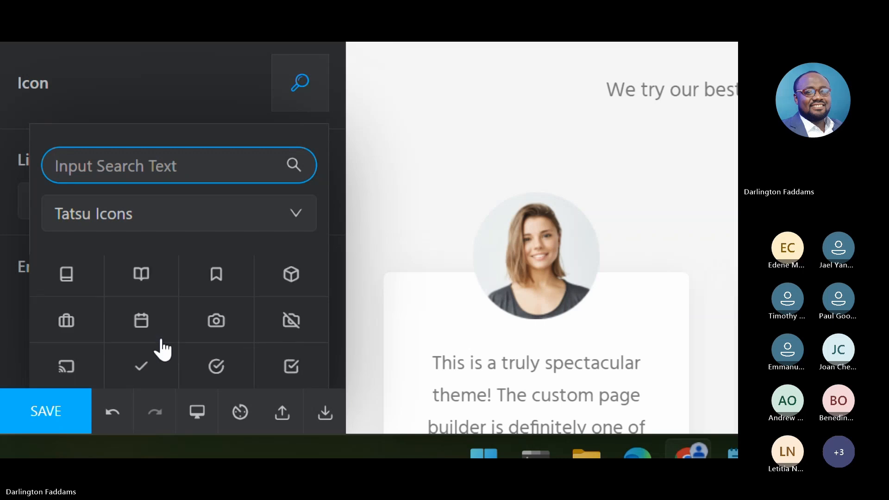
pyautogui.scroll(-5, 162, 351)
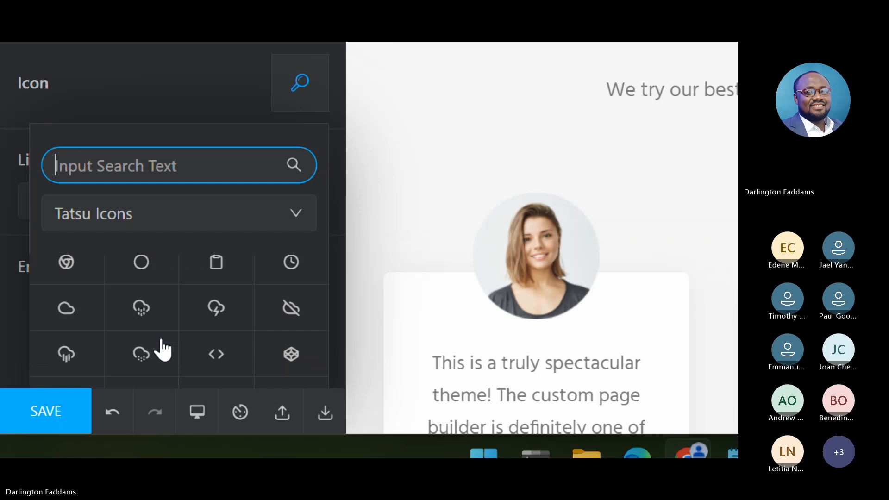
pyautogui.scroll(-3, 162, 351)
pyautogui.scroll(-3, 162, 351)
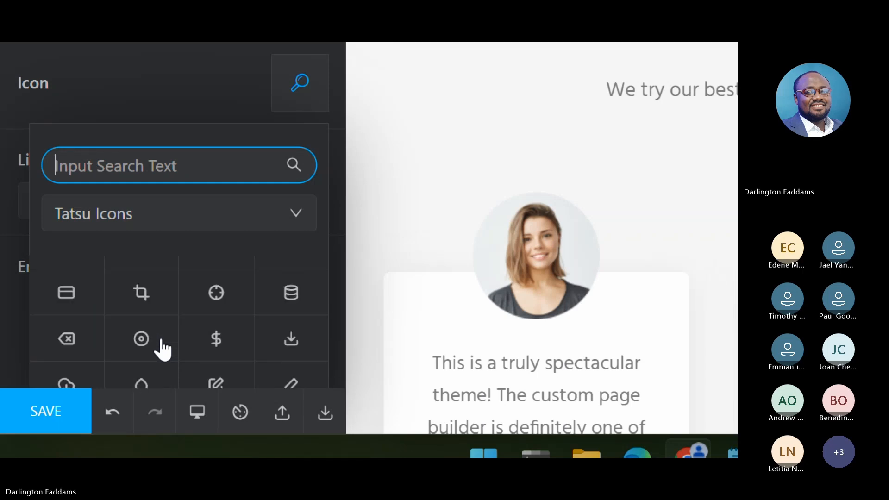
pyautogui.scroll(-3, 162, 350)
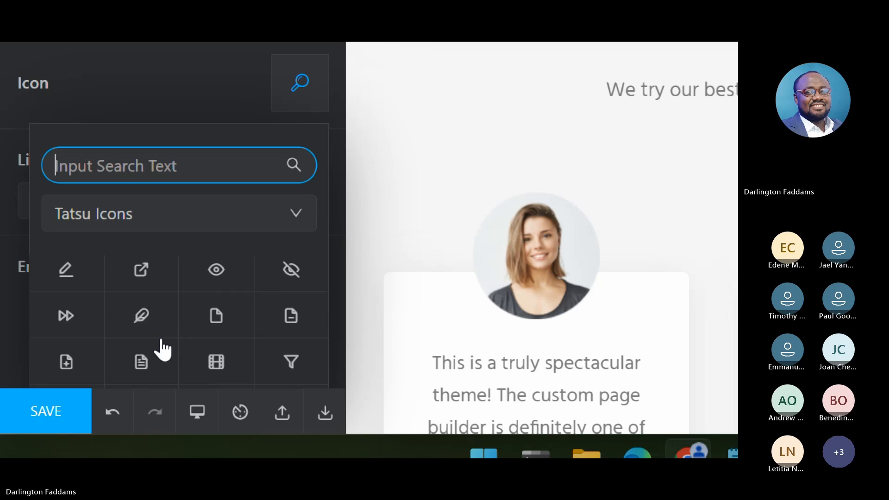
pyautogui.scroll(-4, 162, 350)
pyautogui.scroll(-3, 162, 350)
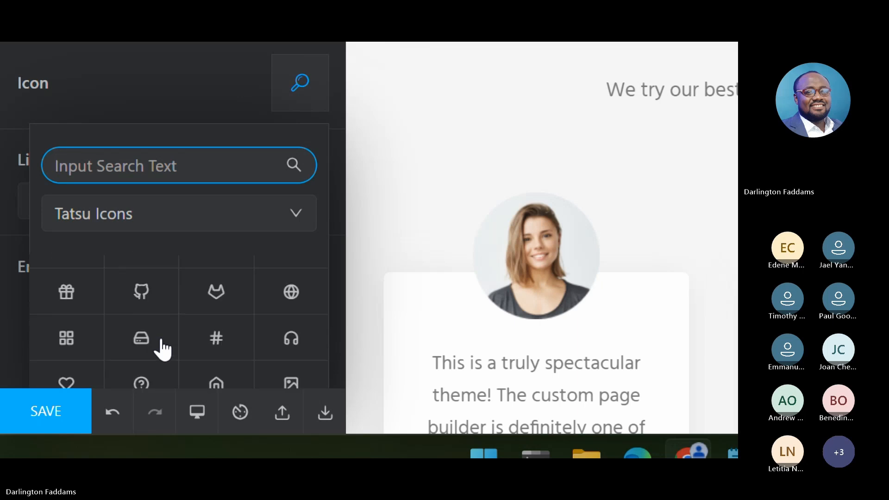
pyautogui.scroll(-3, 162, 351)
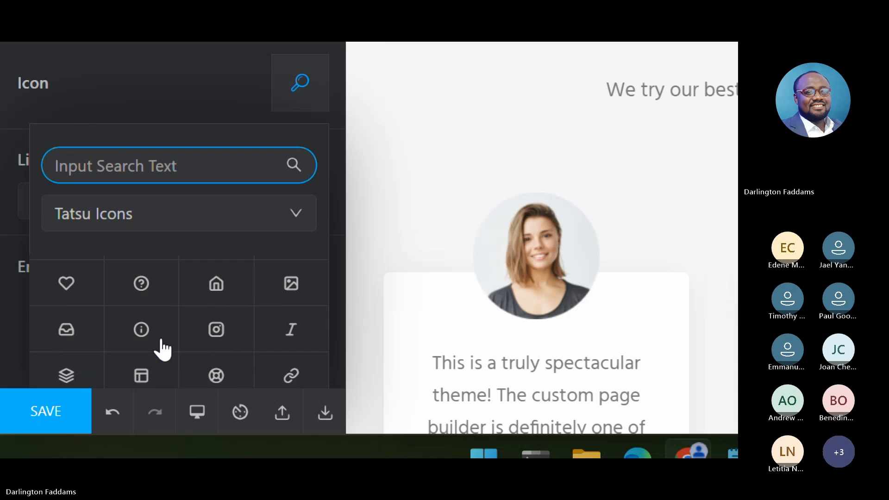
pyautogui.scroll(-1, 162, 350)
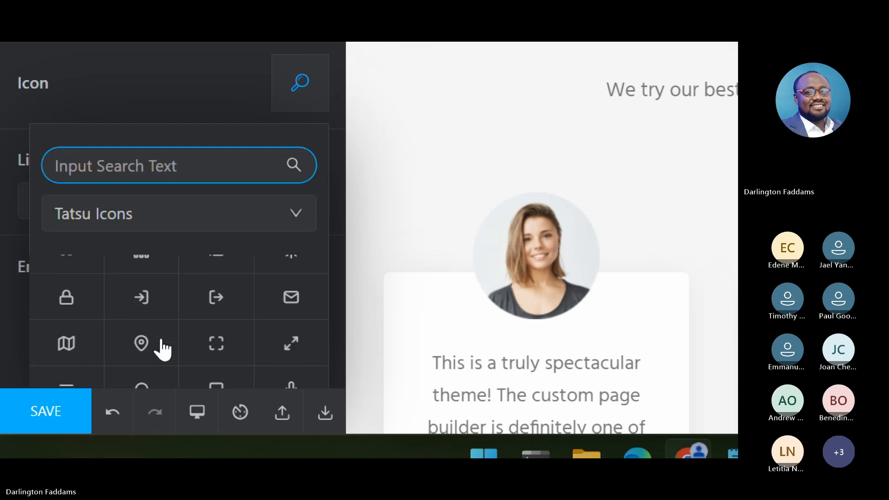
pyautogui.scroll(-3, 162, 351)
pyautogui.scroll(-3, 162, 351)
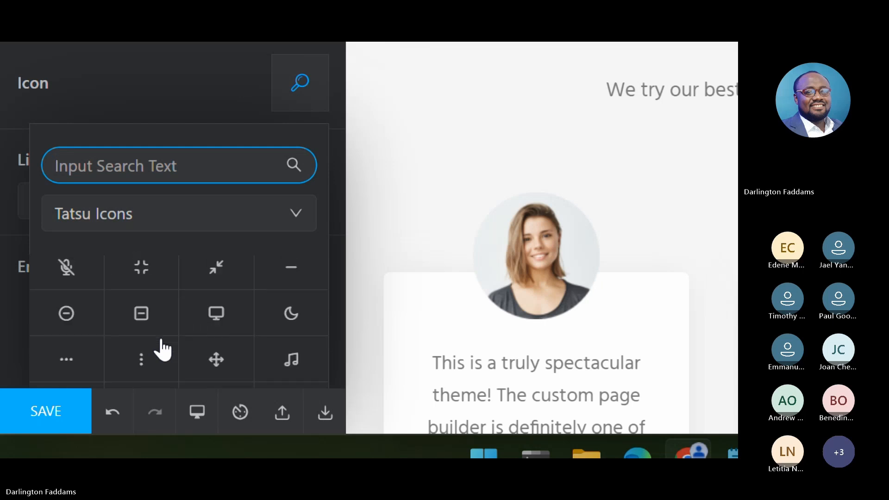
pyautogui.scroll(-5, 162, 351)
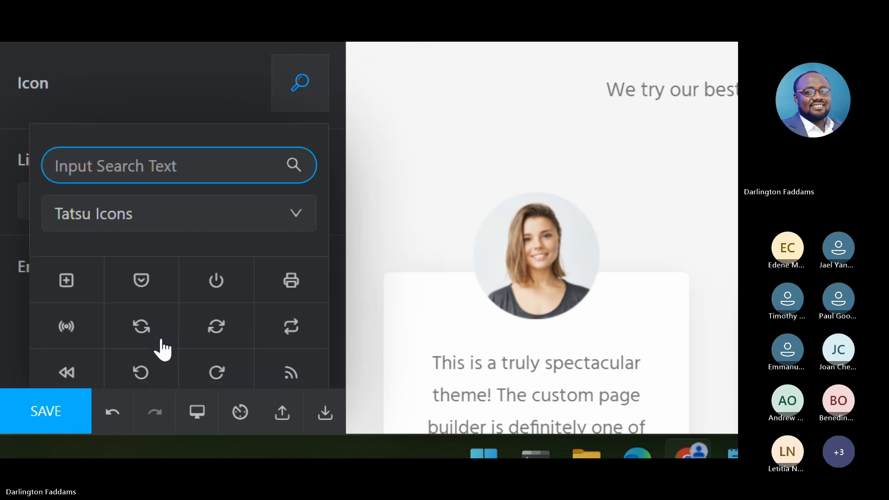
pyautogui.scroll(-1, 162, 351)
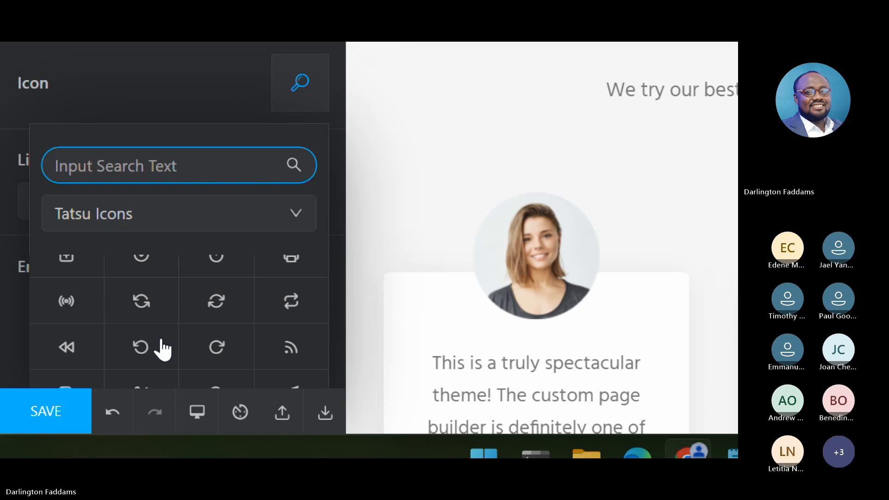
pyautogui.scroll(-3, 162, 351)
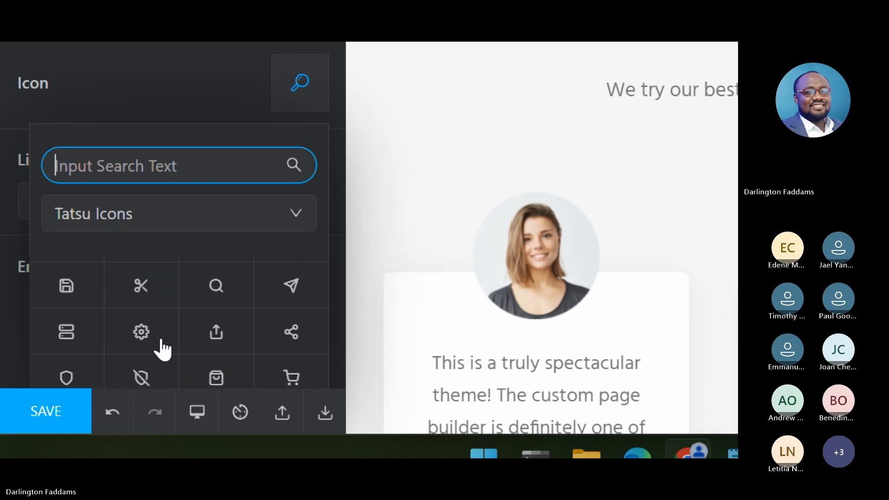
pyautogui.scroll(-3, 162, 351)
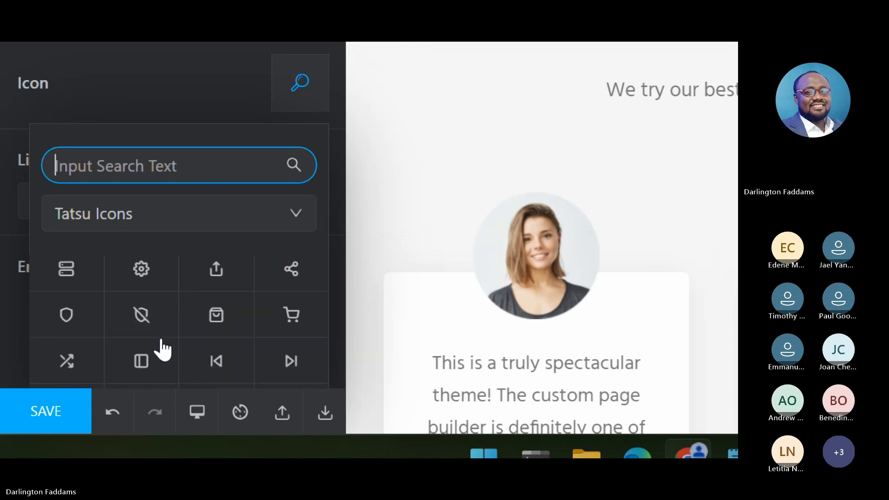
pyautogui.scroll(-2, 162, 350)
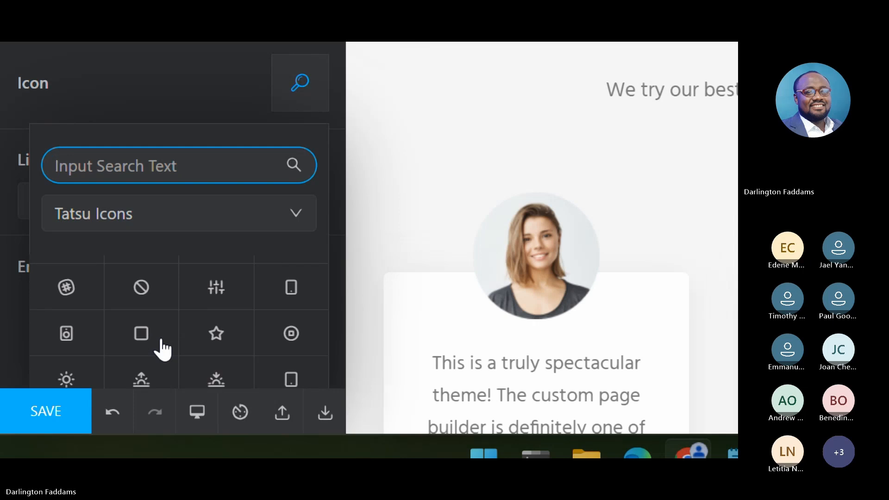
pyautogui.scroll(-1, 159, 349)
pyautogui.click(144, 274)
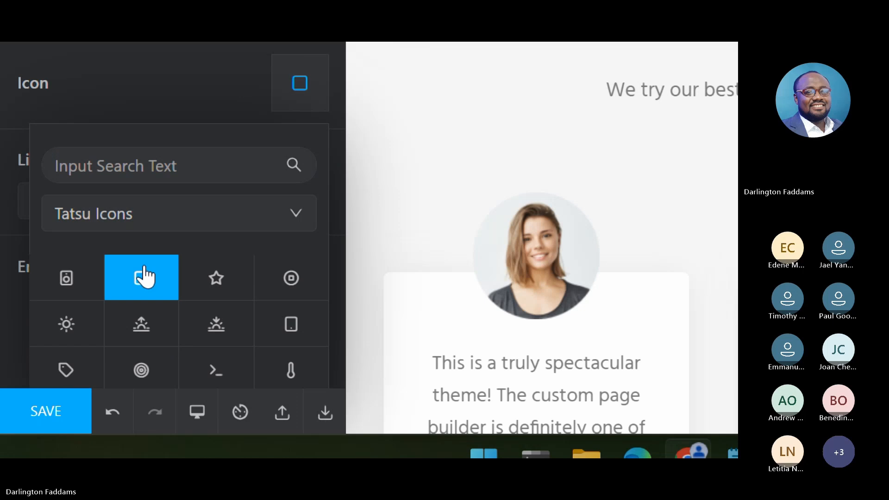
# - Replace the square icon beside the Completion counter's title with the outlined star icon from the Tatsu Icons set
pyautogui.scroll(-2, 218, 347)
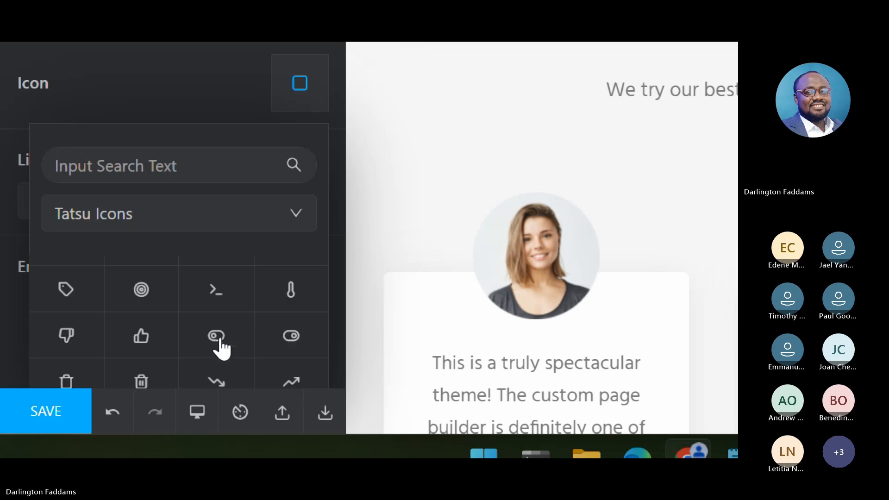
pyautogui.scroll(-2, 222, 349)
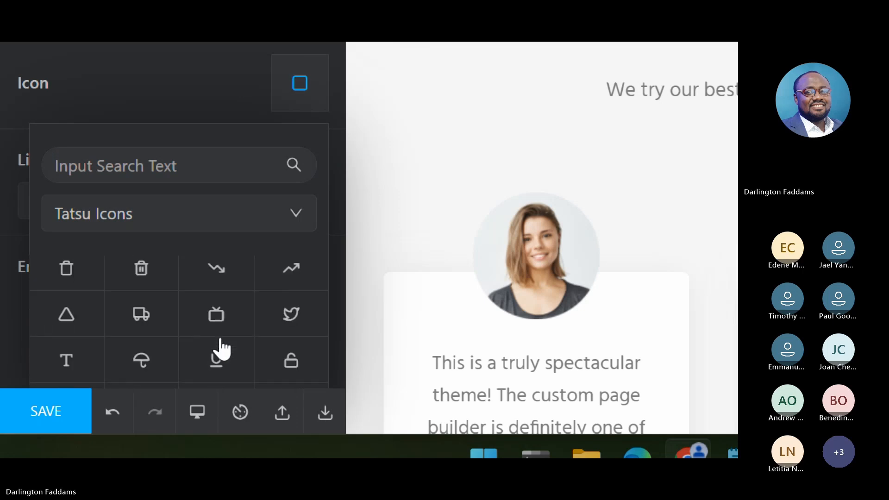
pyautogui.scroll(-1, 222, 348)
pyautogui.scroll(-1, 222, 348)
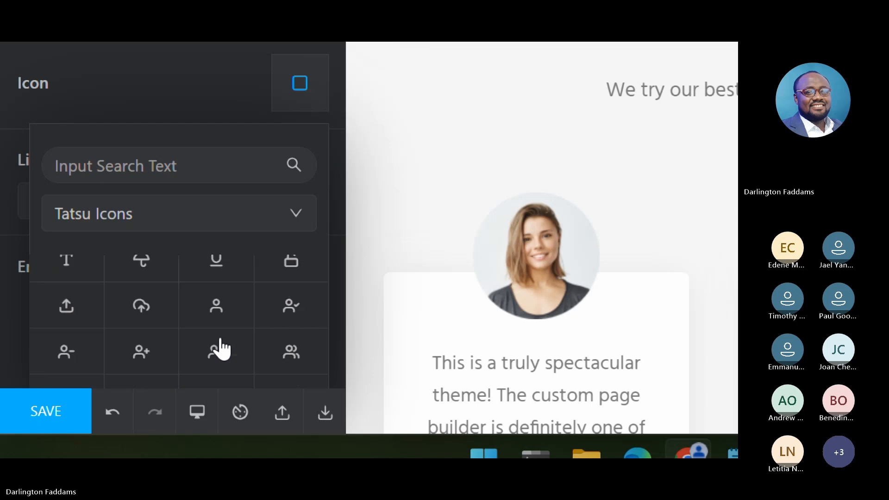
pyautogui.scroll(-1, 221, 348)
pyautogui.scroll(-1, 222, 348)
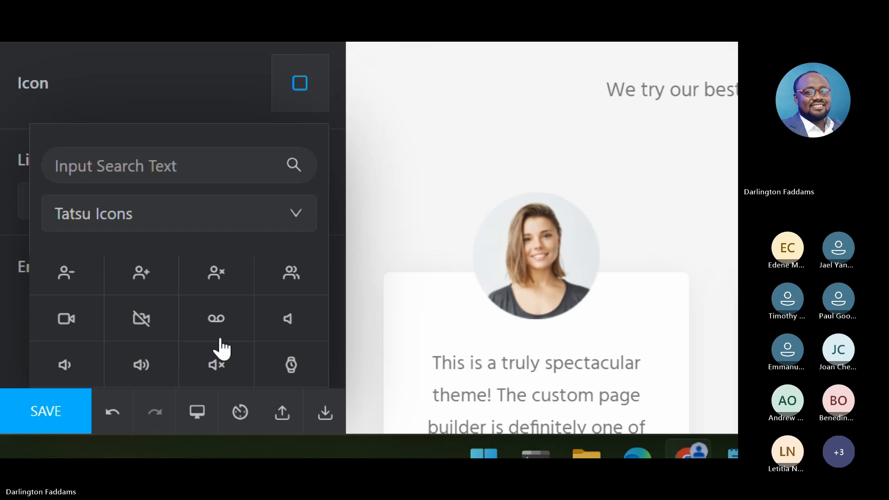
pyautogui.scroll(-1, 223, 349)
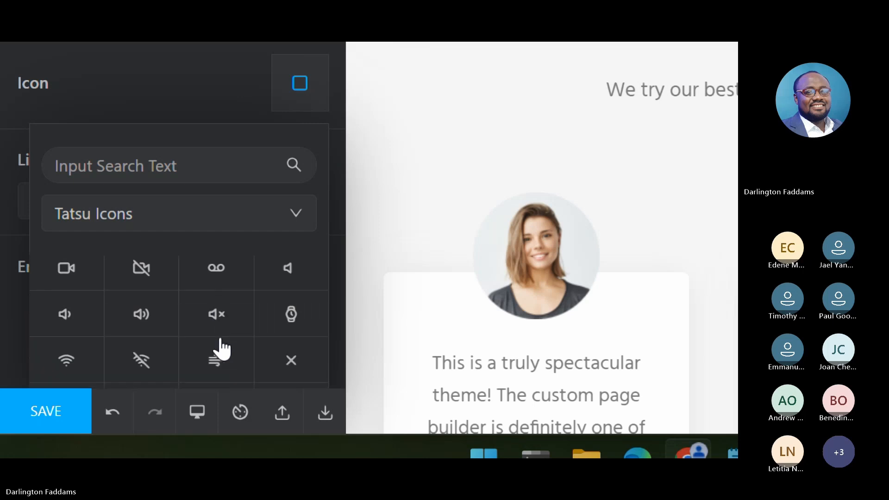
pyautogui.scroll(-1, 222, 348)
pyautogui.scroll(-2, 223, 348)
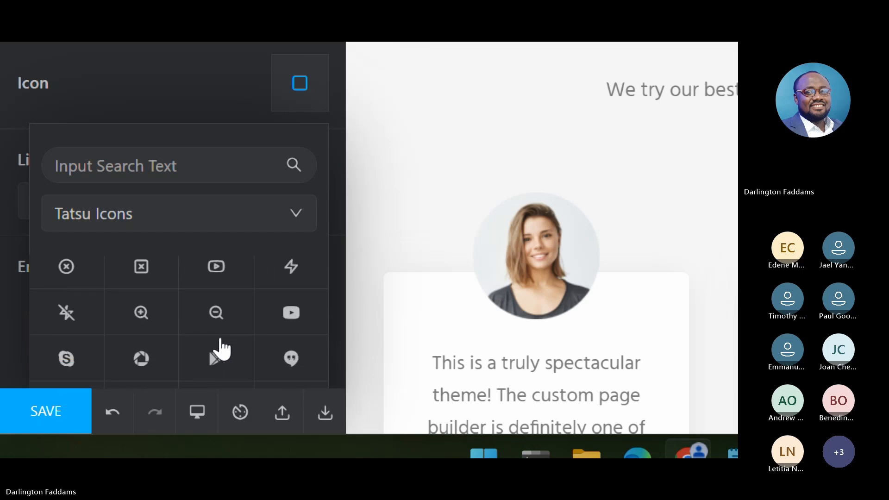
pyautogui.scroll(-2, 221, 348)
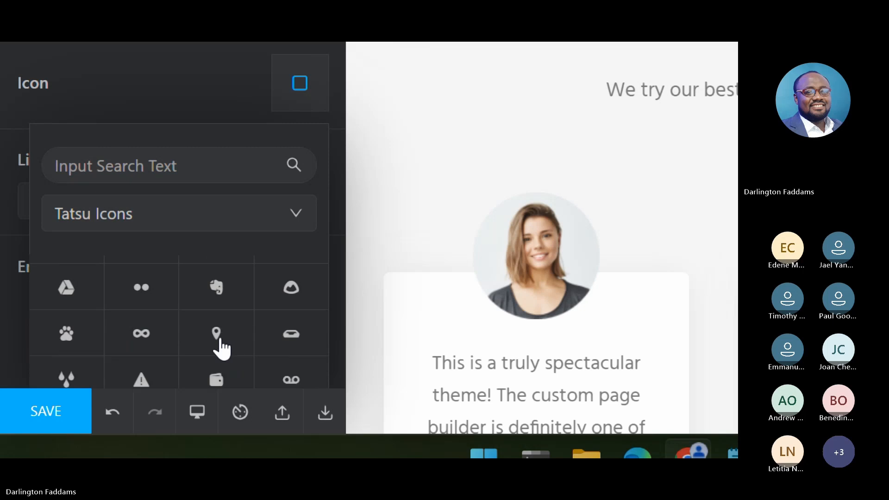
pyautogui.scroll(-2, 222, 349)
pyautogui.scroll(-3, 222, 348)
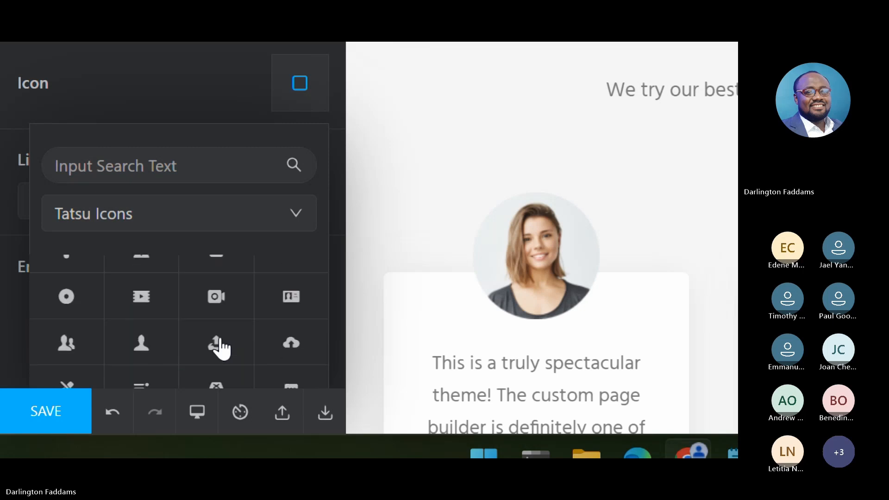
pyautogui.scroll(-1, 222, 348)
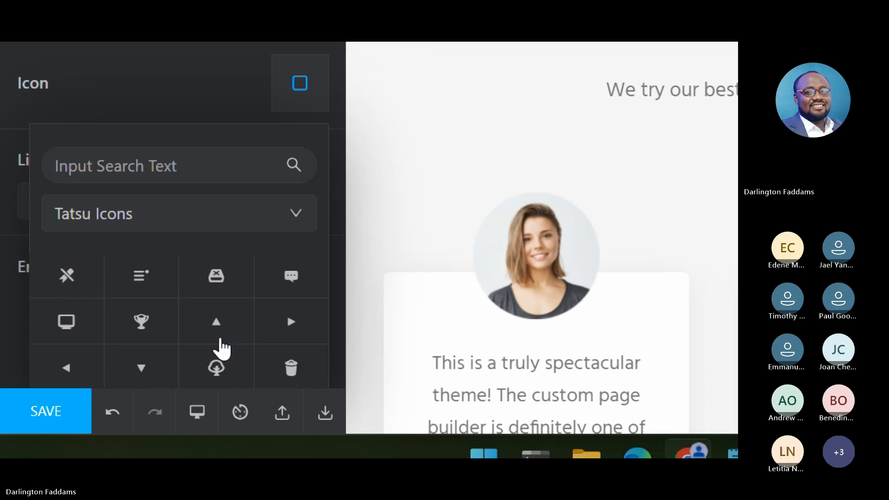
pyautogui.scroll(-1, 247, 366)
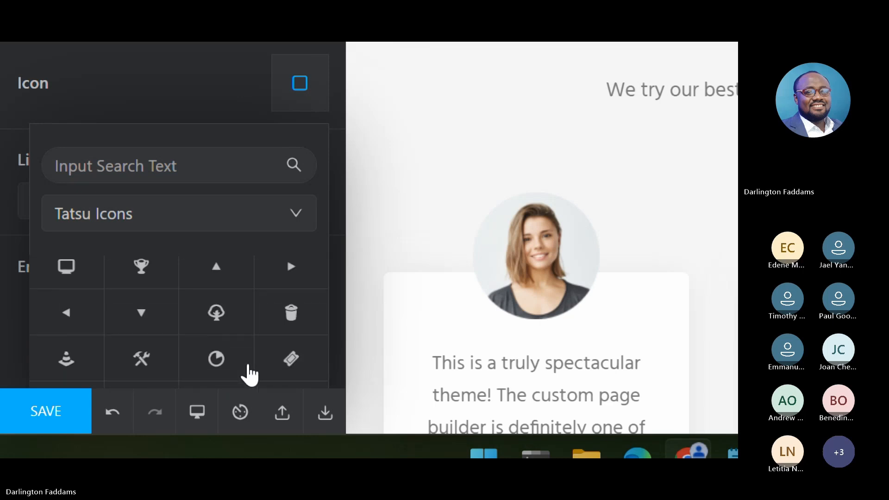
pyautogui.scroll(-2, 250, 375)
pyautogui.scroll(-1, 250, 375)
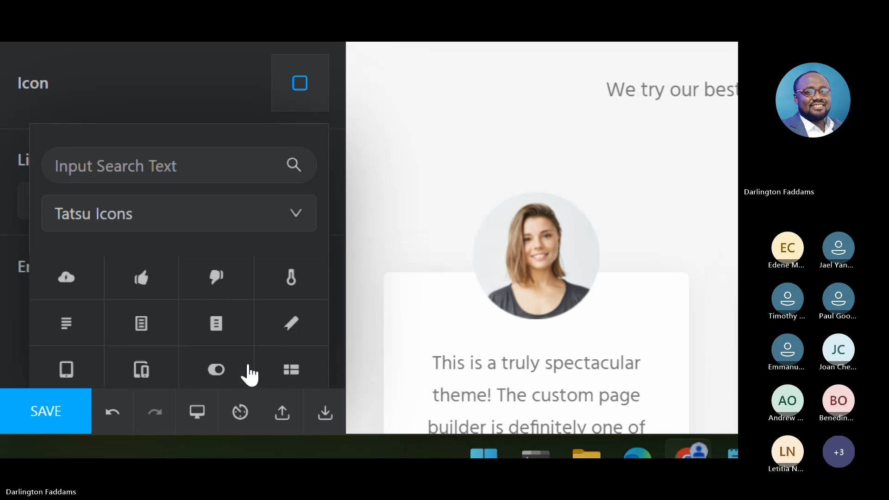
pyautogui.scroll(-1, 250, 375)
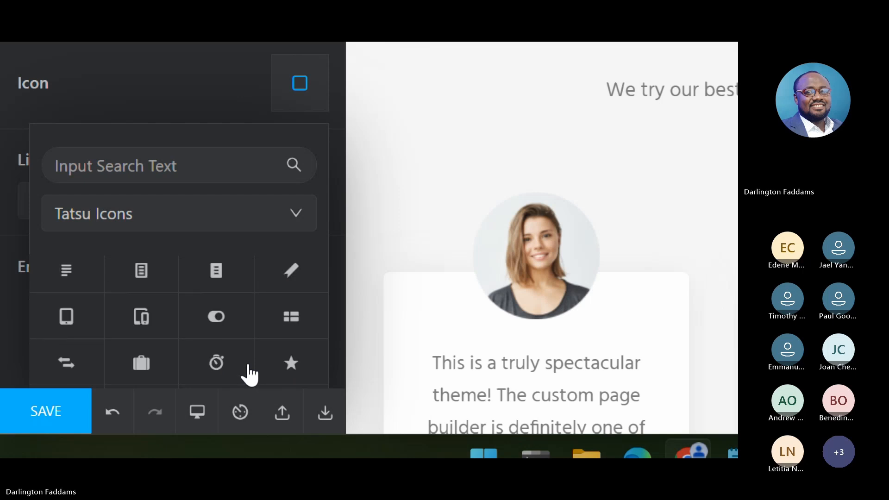
pyautogui.scroll(-1, 250, 375)
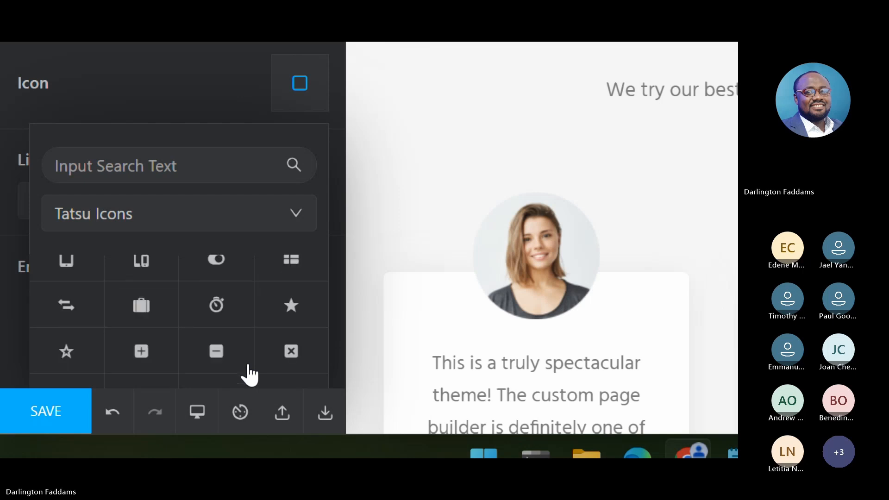
pyautogui.scroll(-1, 250, 375)
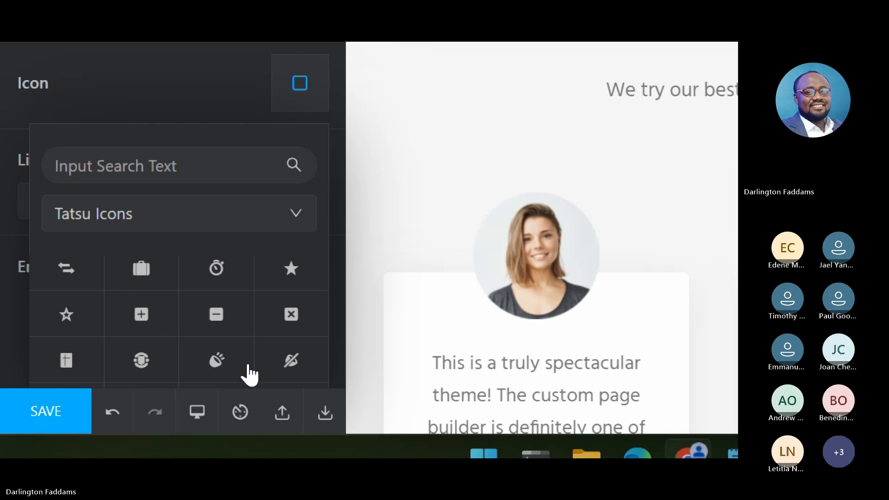
pyautogui.scroll(-3, 250, 375)
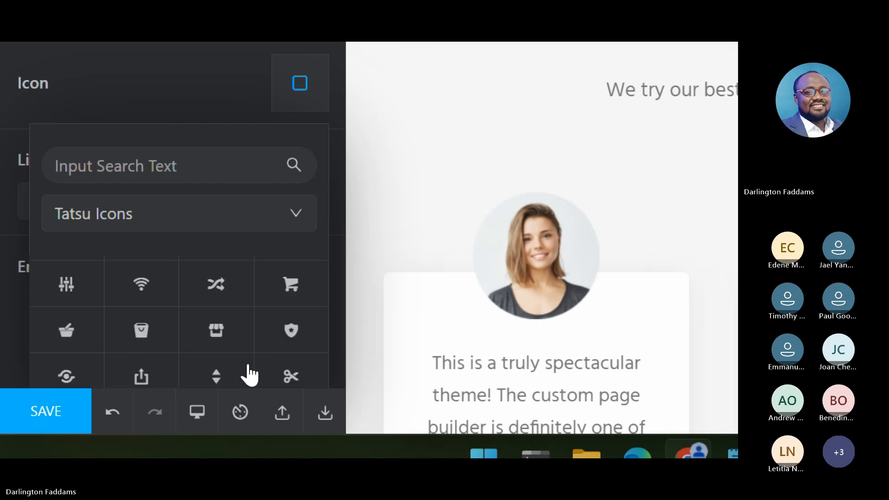
pyautogui.scroll(2, 250, 375)
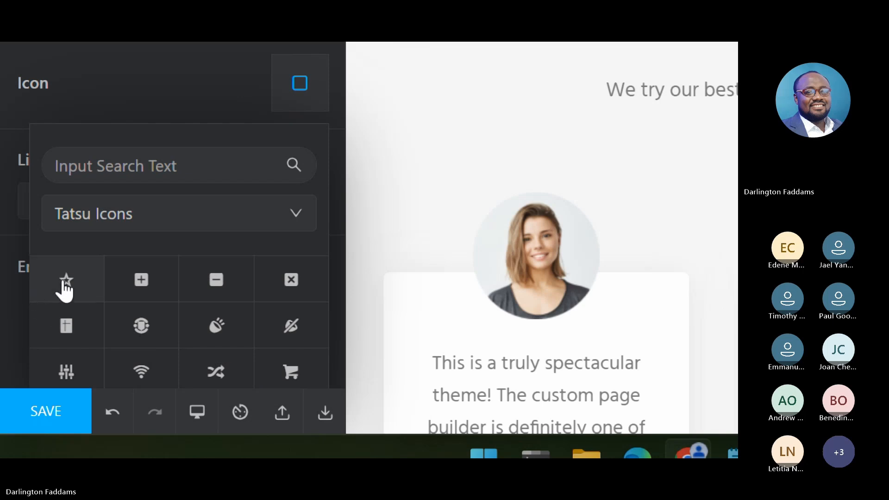
pyautogui.click(66, 288)
# - Look through the remaining Tatsu Icons for an alternative icon for the Completion counter
pyautogui.scroll(-3, 238, 357)
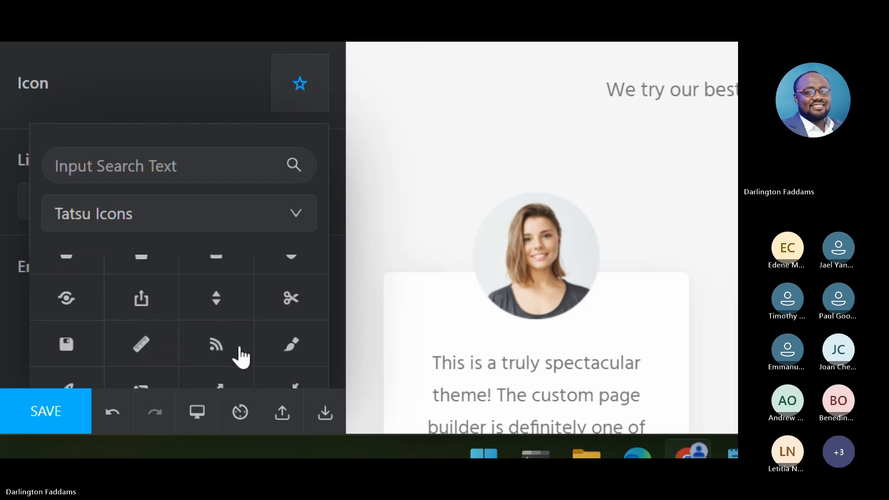
pyautogui.scroll(-4, 241, 356)
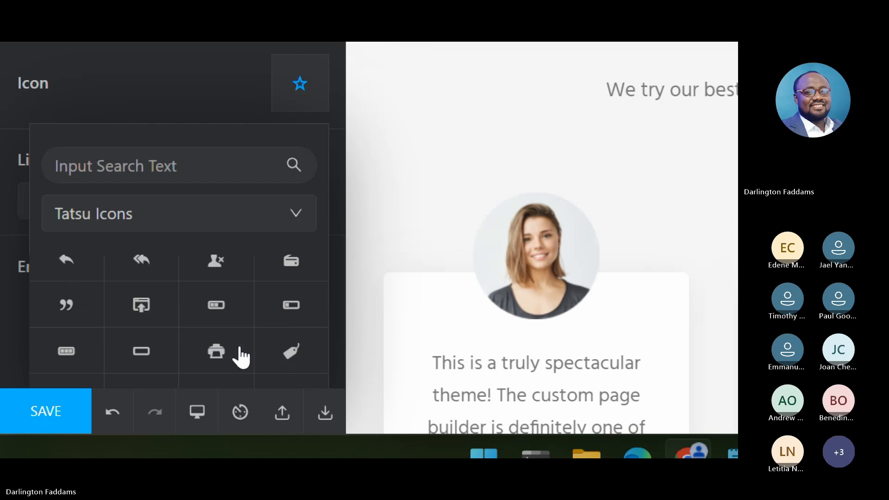
pyautogui.scroll(-3, 240, 357)
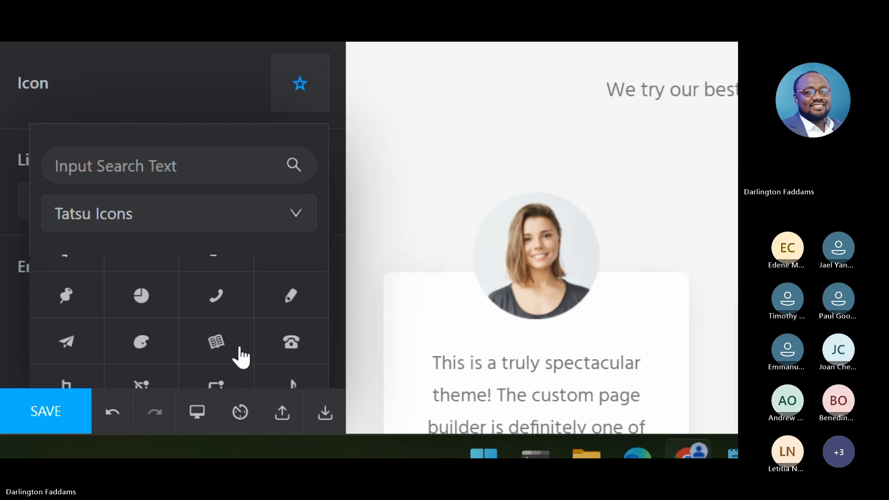
pyautogui.scroll(1, 241, 357)
pyautogui.scroll(-3, 241, 357)
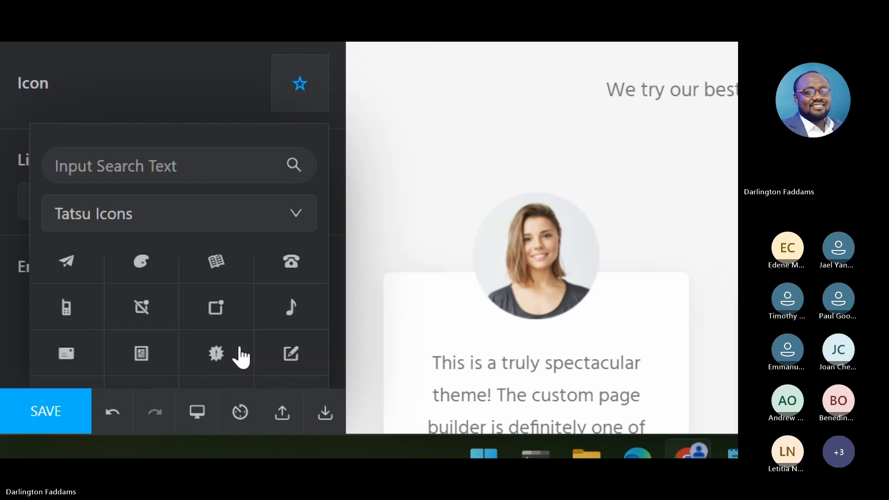
pyautogui.scroll(-1, 241, 357)
pyautogui.scroll(-3, 241, 356)
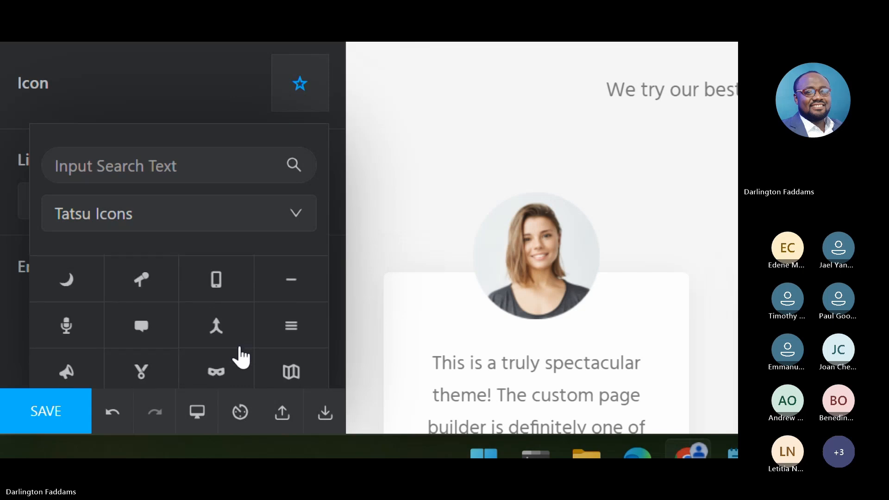
pyautogui.scroll(-1, 241, 357)
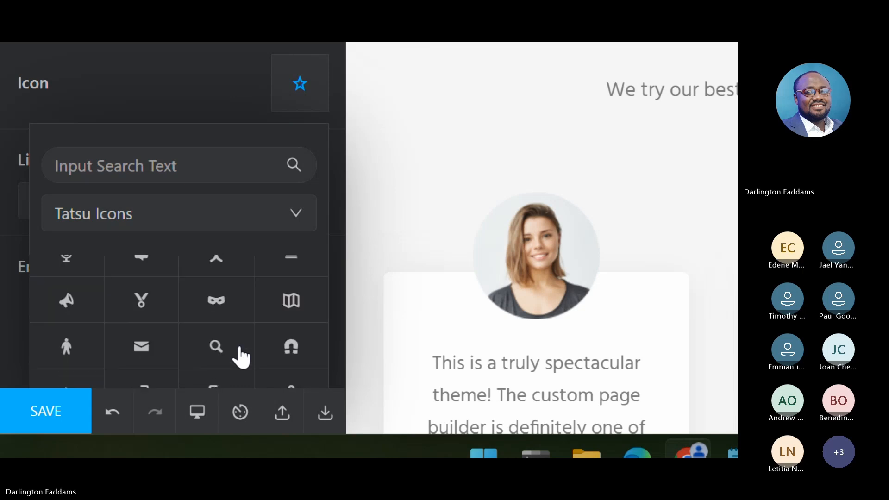
pyautogui.scroll(-6, 241, 357)
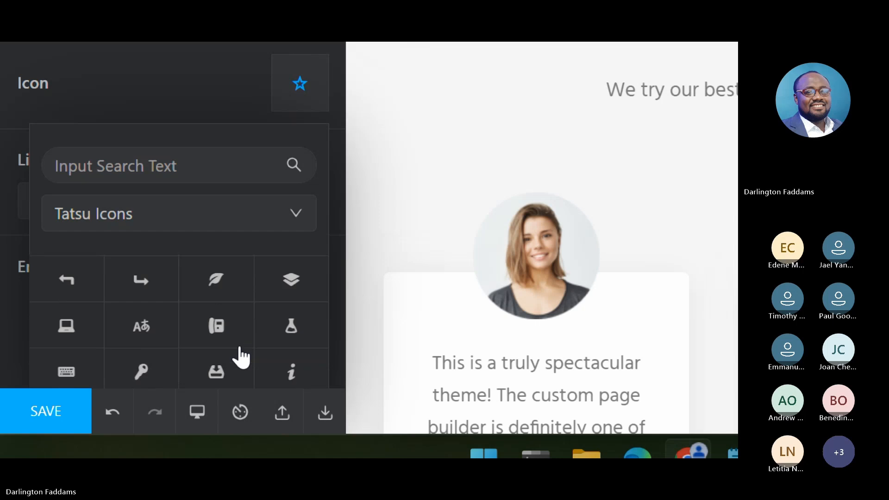
pyautogui.scroll(-3, 241, 357)
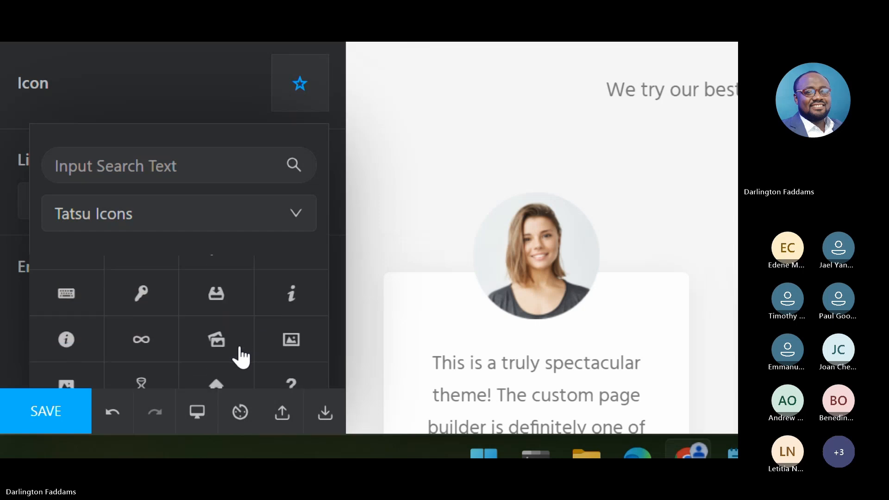
pyautogui.scroll(-2, 240, 357)
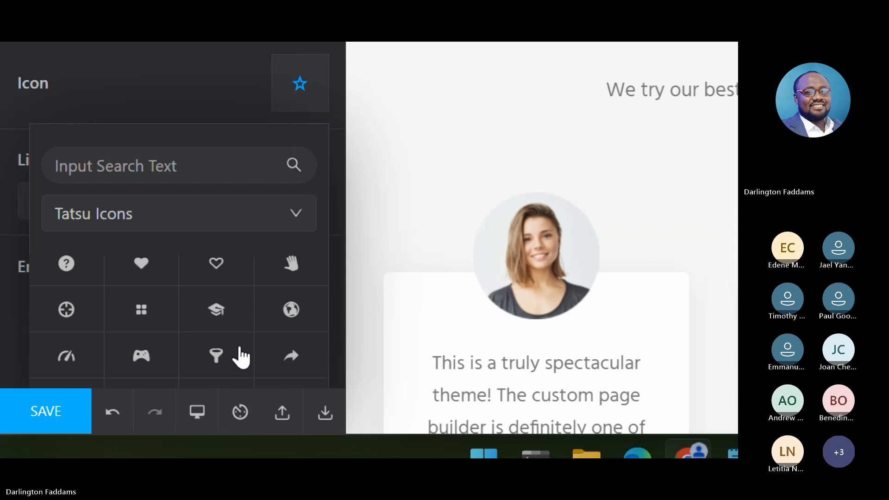
pyautogui.scroll(-8, 241, 357)
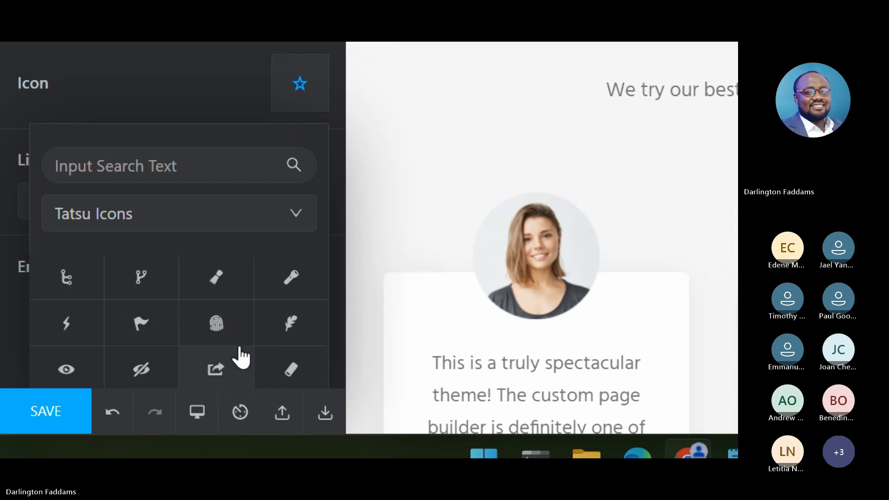
pyautogui.scroll(-1, 241, 357)
pyautogui.scroll(-5, 241, 357)
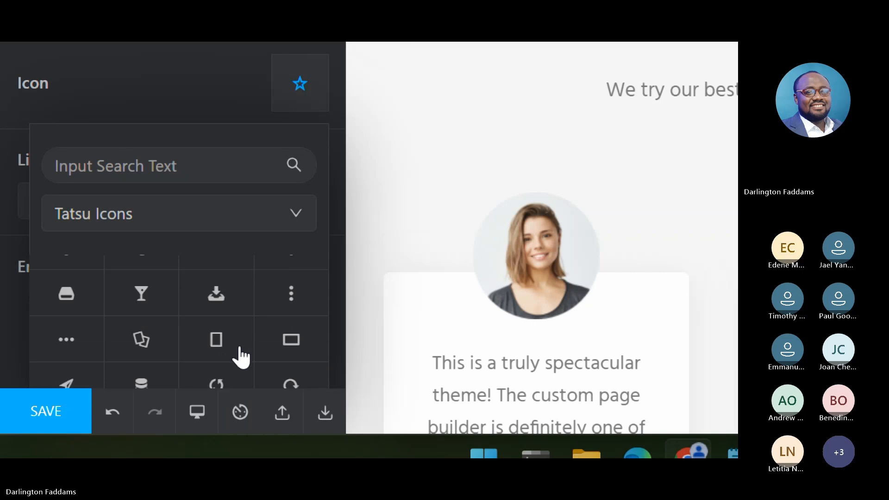
pyautogui.scroll(-8, 241, 357)
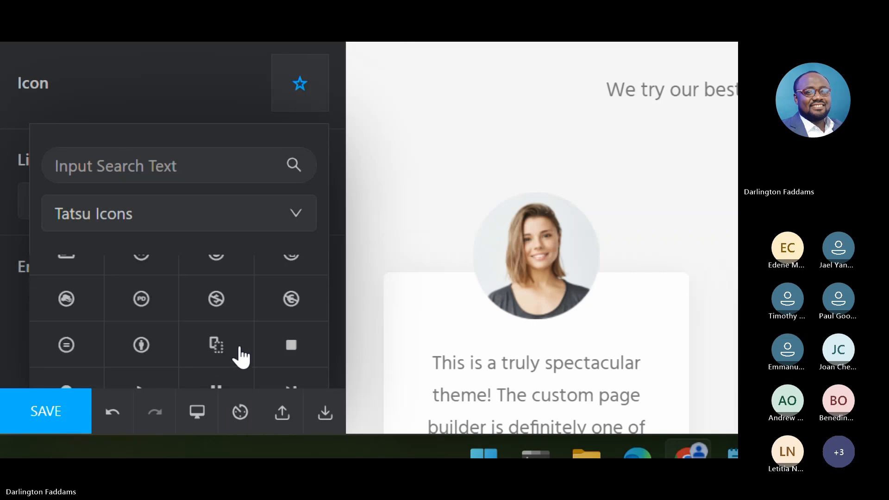
pyautogui.scroll(-3, 241, 357)
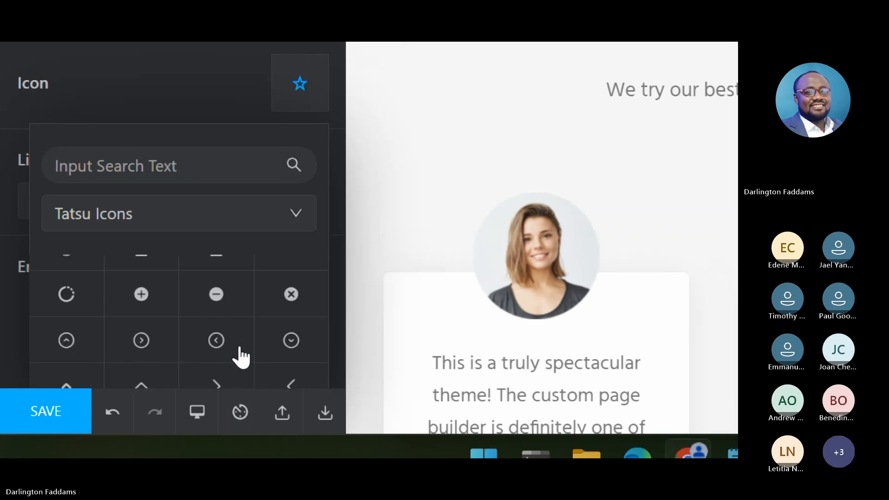
pyautogui.scroll(-2, 224, 378)
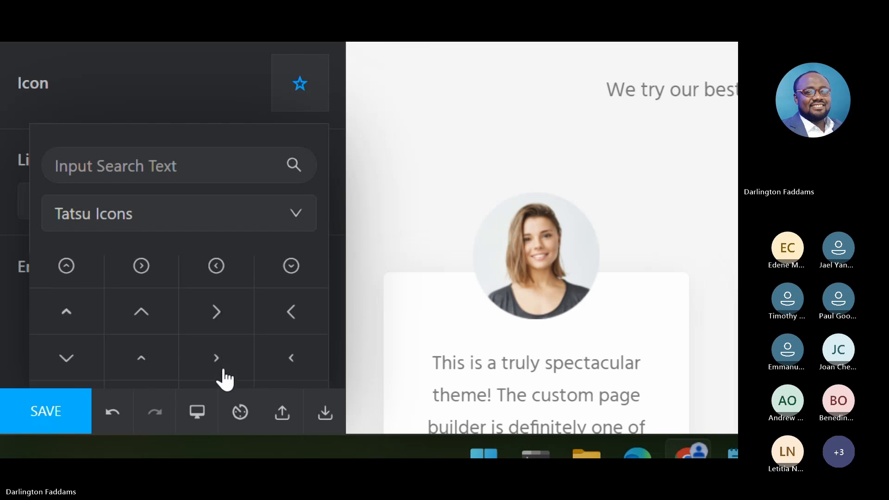
pyautogui.scroll(-5, 224, 379)
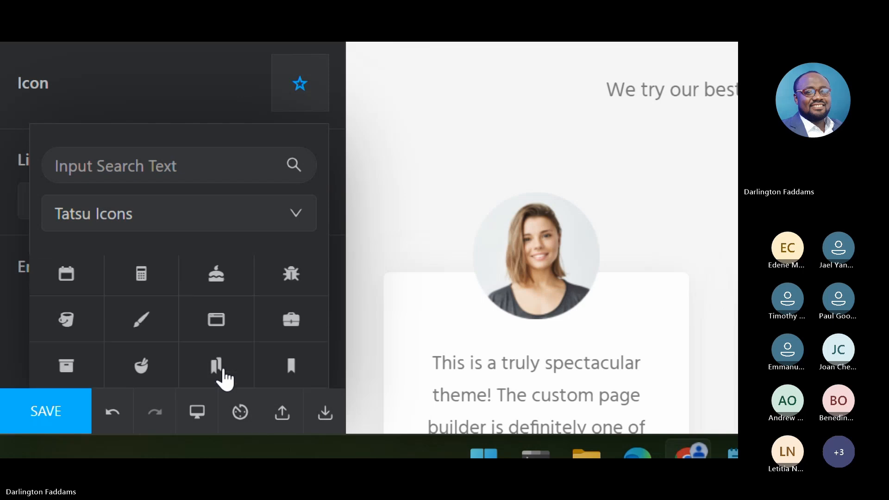
pyautogui.scroll(-3, 224, 379)
pyautogui.scroll(-7, 224, 379)
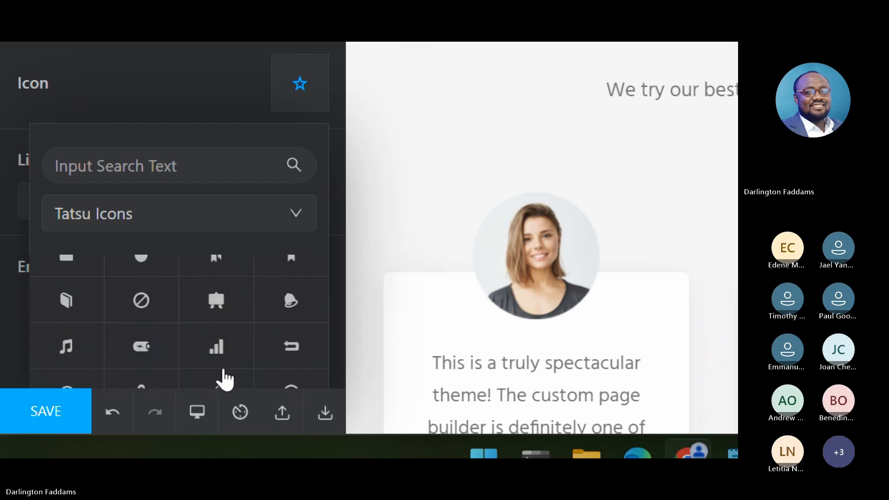
pyautogui.scroll(-3, 224, 378)
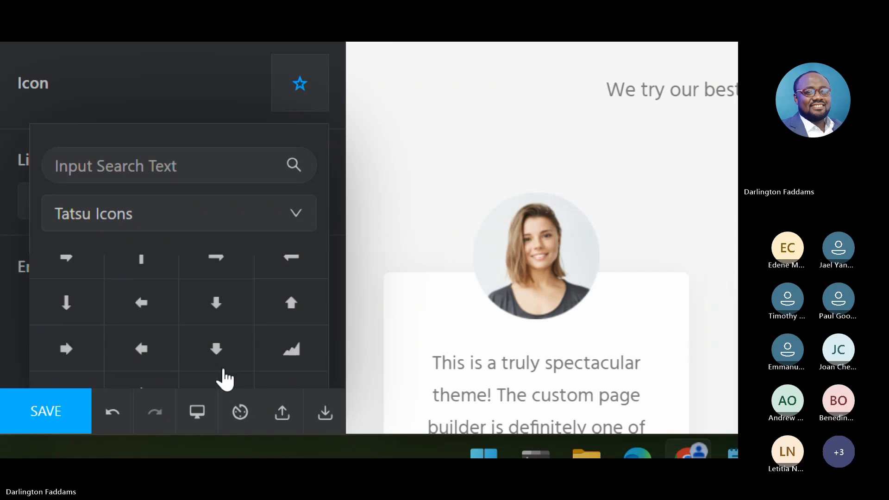
pyautogui.scroll(-2, 225, 378)
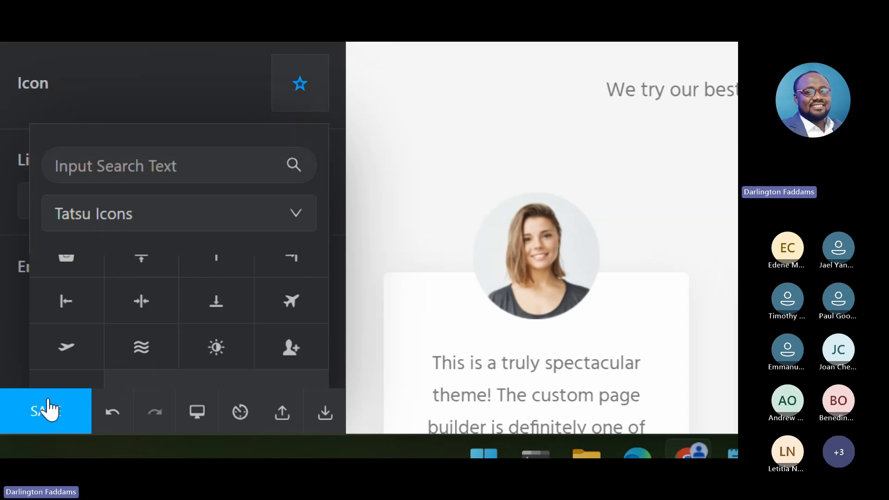
# - Save the home page with the updated counter icons
pyautogui.click(49, 410)
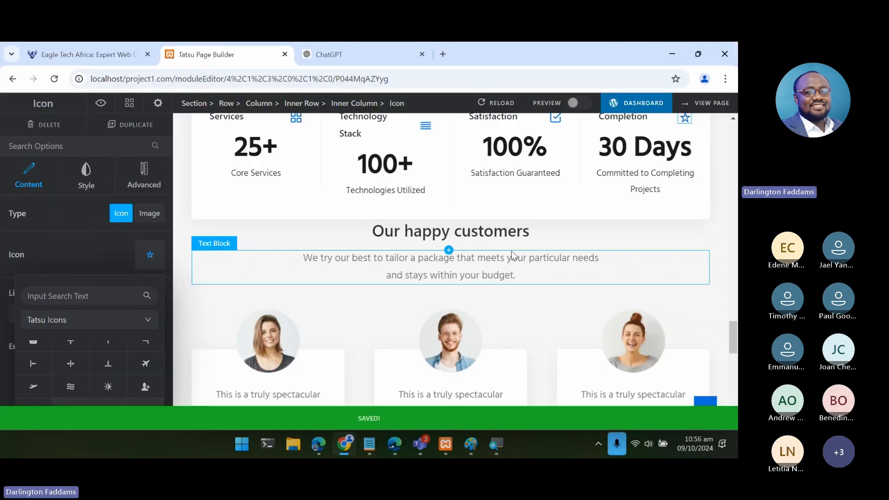
# - Switch to Edge and reload the live home page to check the counter section's updated icons
pyautogui.scroll(1, 512, 254)
pyautogui.scroll(1, 514, 256)
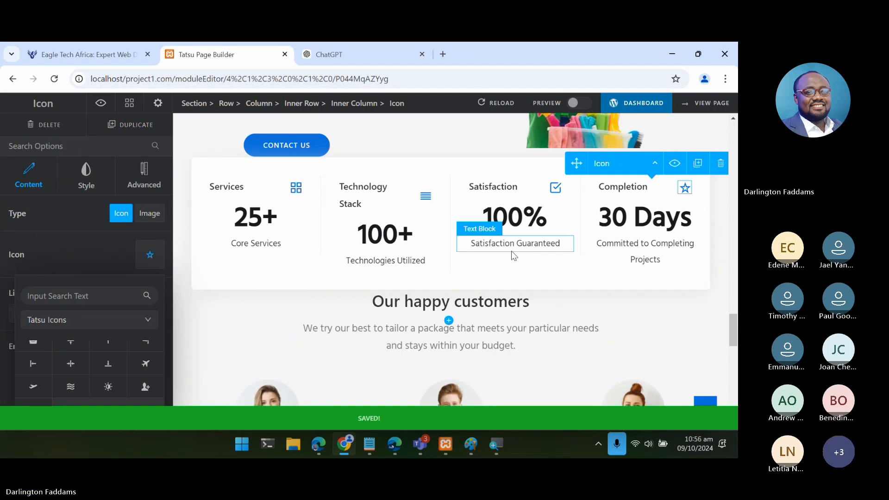
pyautogui.click(318, 453)
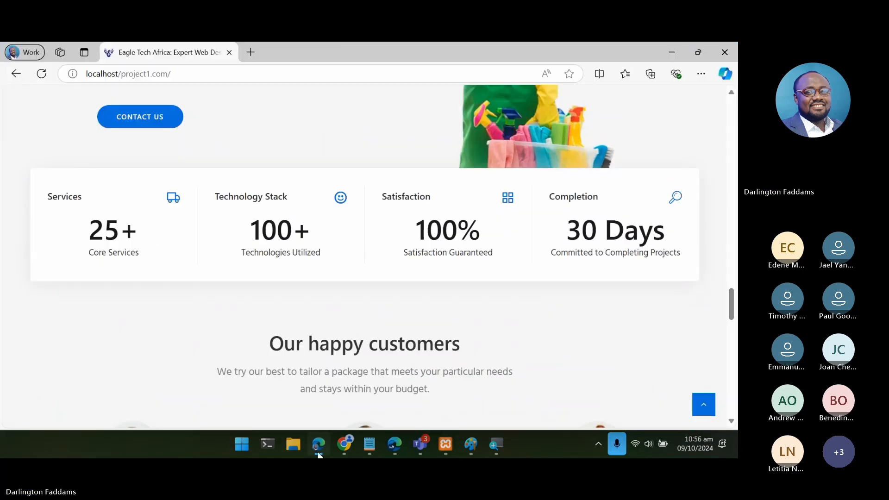
pyautogui.click(32, 78)
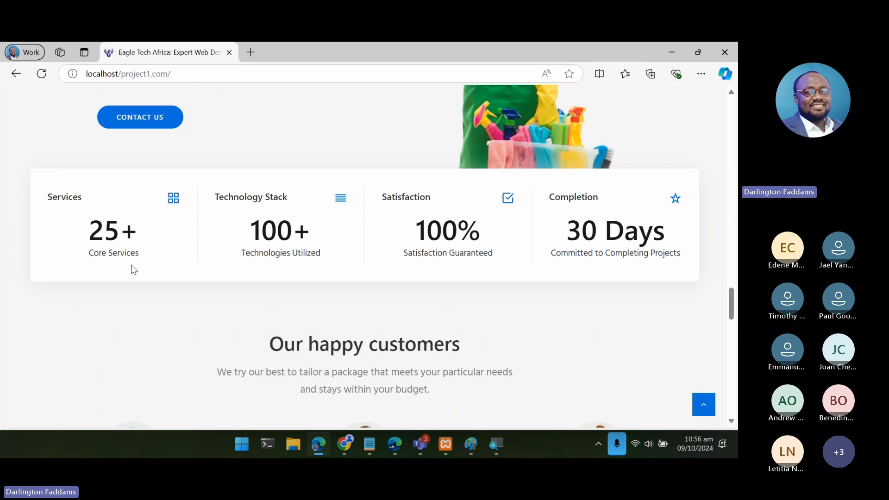
pyautogui.scroll(1, 134, 270)
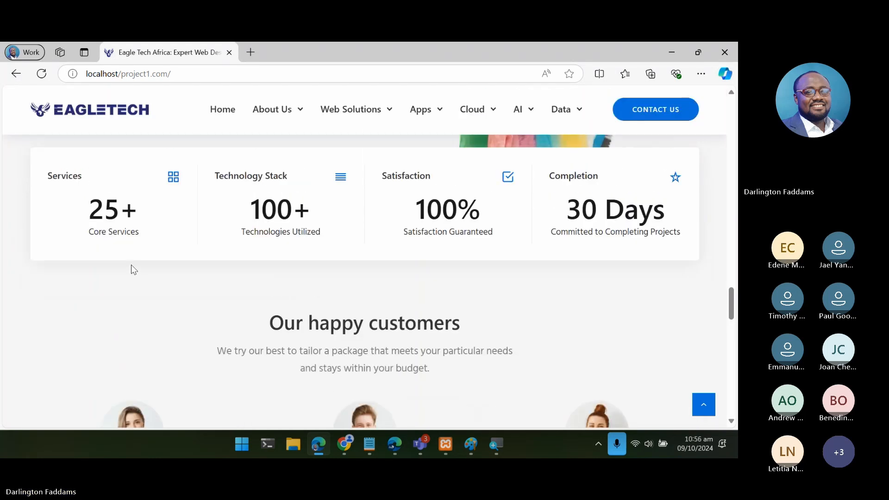
pyautogui.scroll(5, 133, 268)
# - Review the live page's customer testimonials, free quote section and Why choose us section for content still needing customization
pyautogui.scroll(-10, 244, 335)
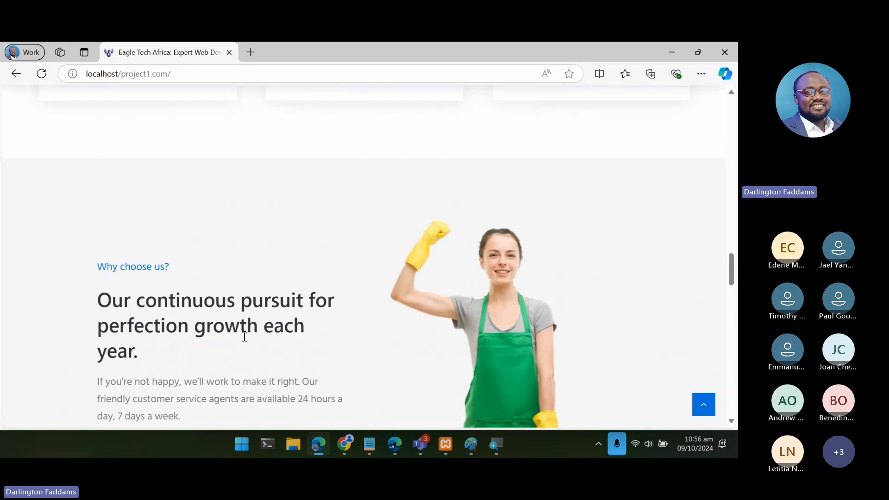
pyautogui.scroll(-13, 244, 341)
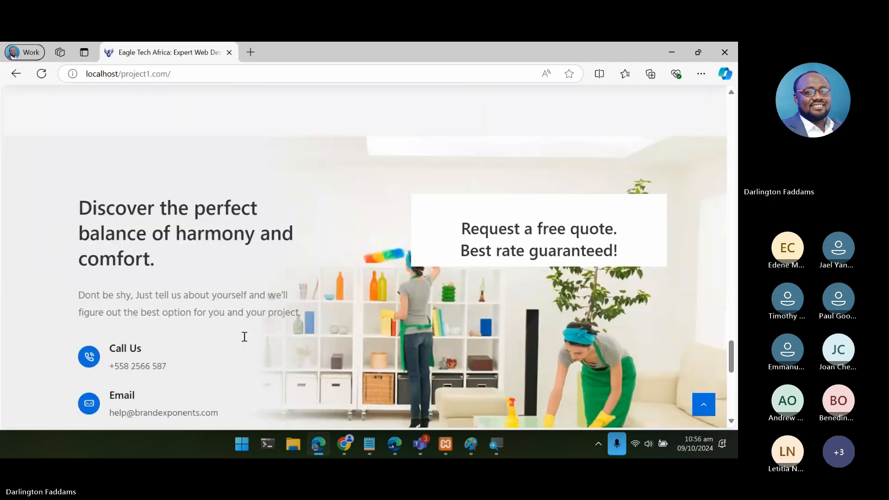
pyautogui.scroll(7, 244, 341)
pyautogui.scroll(1, 246, 342)
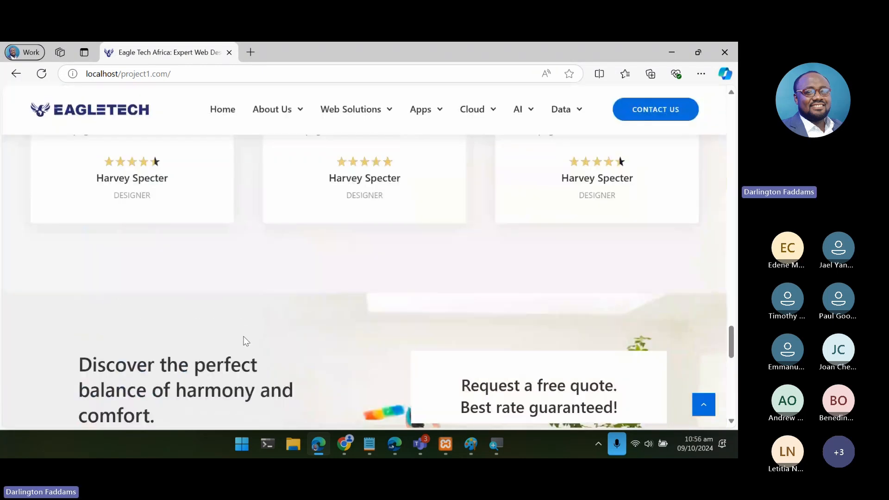
pyautogui.scroll(3, 246, 341)
pyautogui.scroll(2, 332, 301)
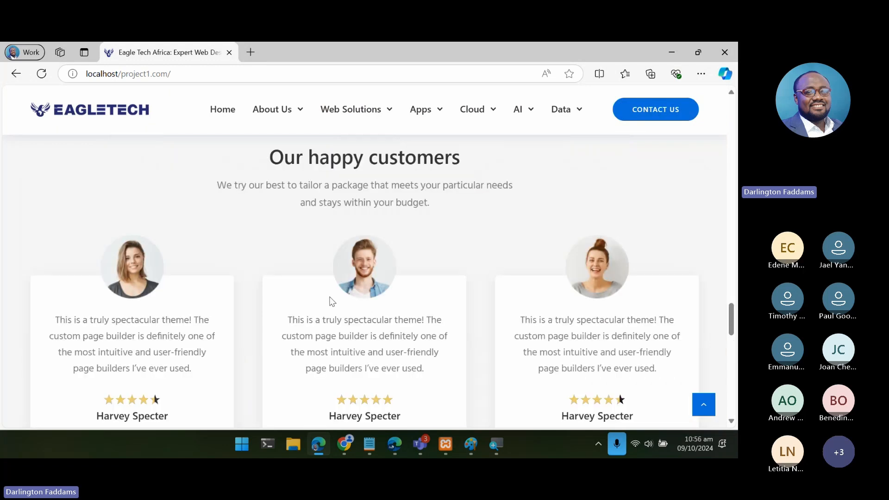
pyautogui.scroll(3, 332, 302)
pyautogui.scroll(-9, 332, 302)
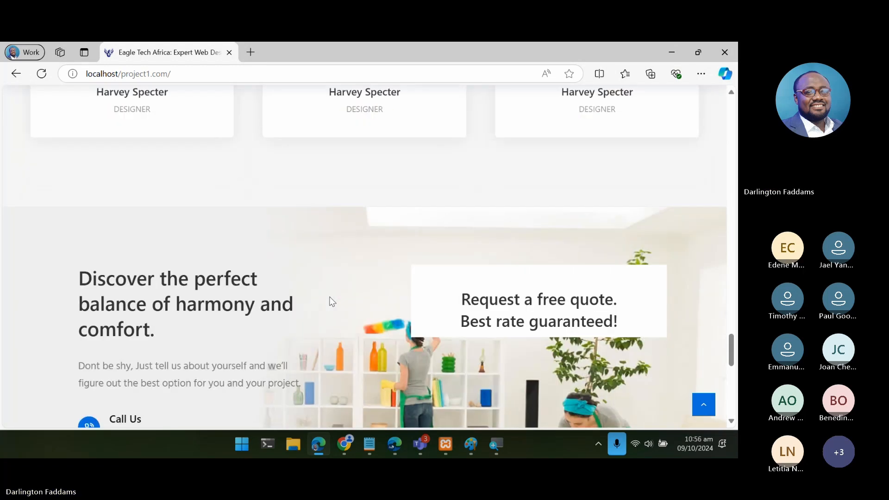
pyautogui.scroll(3, 332, 302)
pyautogui.scroll(2, 332, 302)
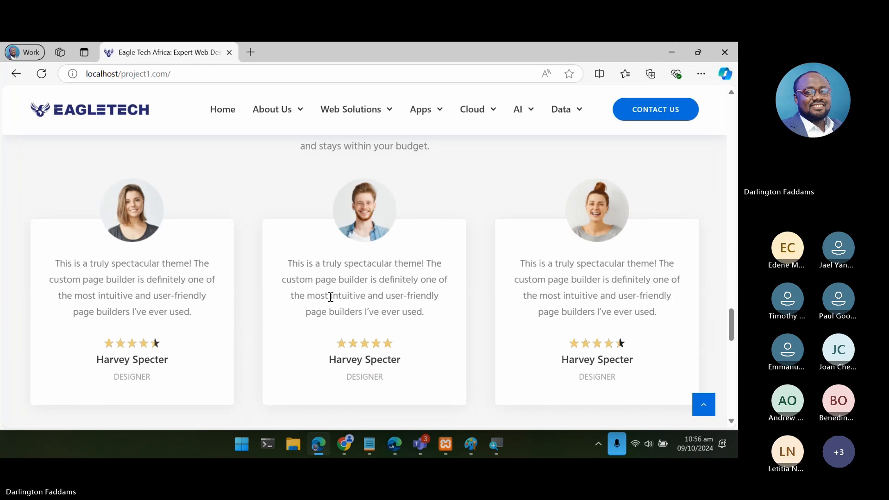
pyautogui.scroll(2, 331, 301)
pyautogui.scroll(-8, 332, 301)
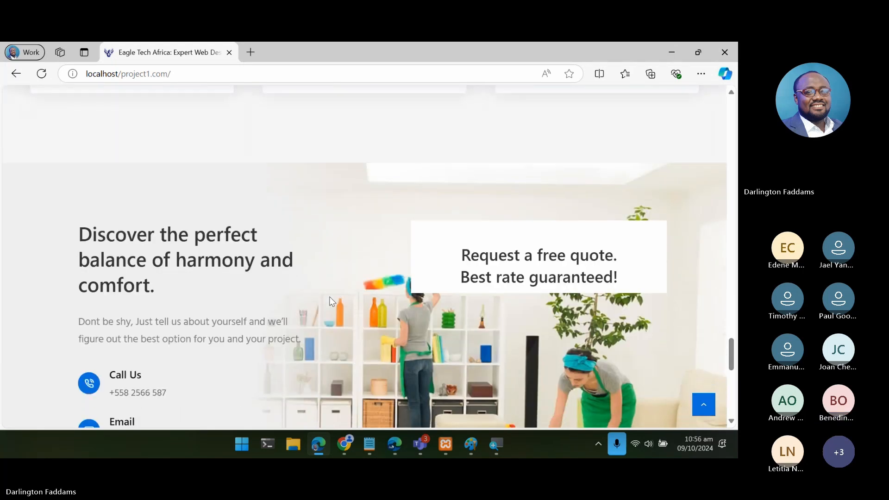
pyautogui.scroll(-3, 330, 297)
pyautogui.scroll(6, 329, 297)
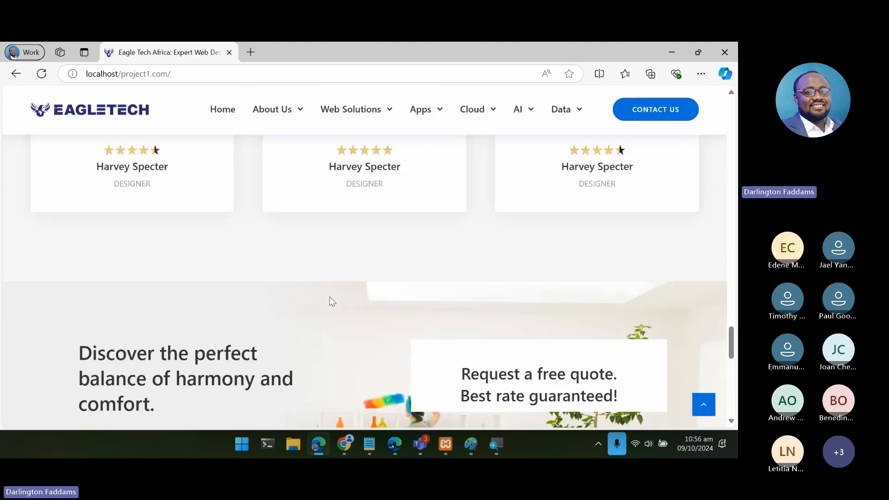
pyautogui.scroll(2, 331, 301)
pyautogui.scroll(3, 332, 301)
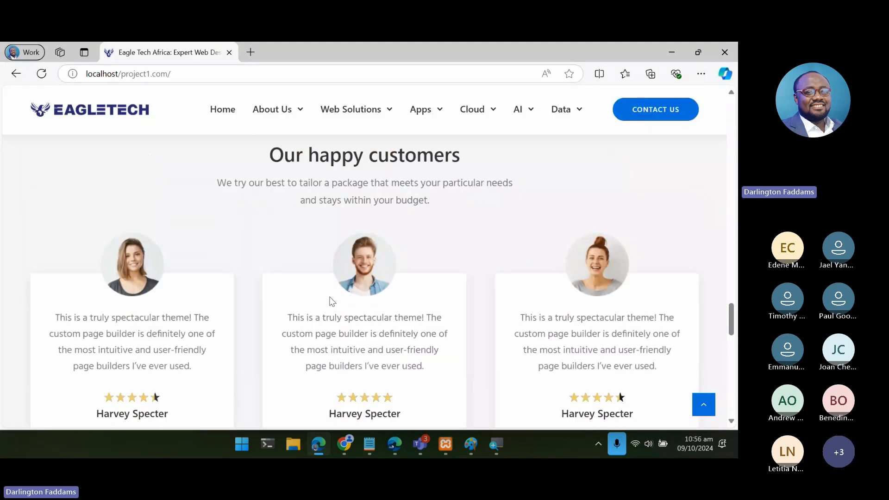
pyautogui.scroll(2, 332, 301)
pyautogui.scroll(-3, 332, 301)
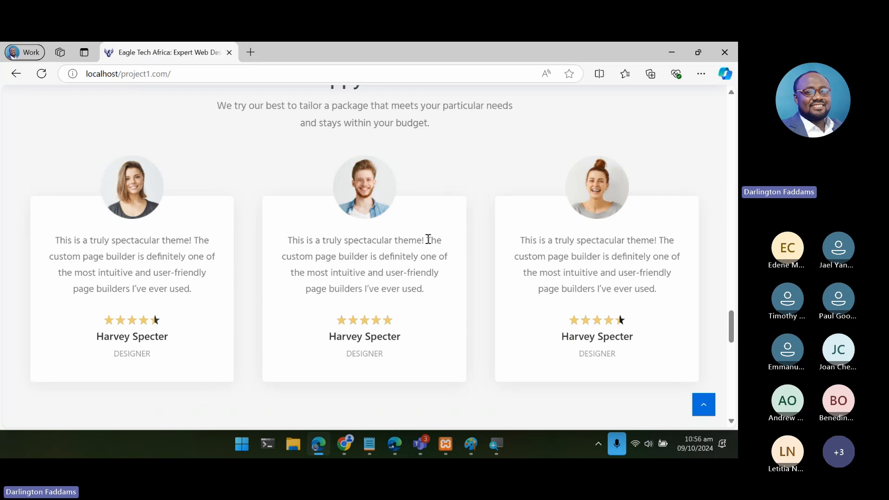
pyautogui.scroll(5, 426, 238)
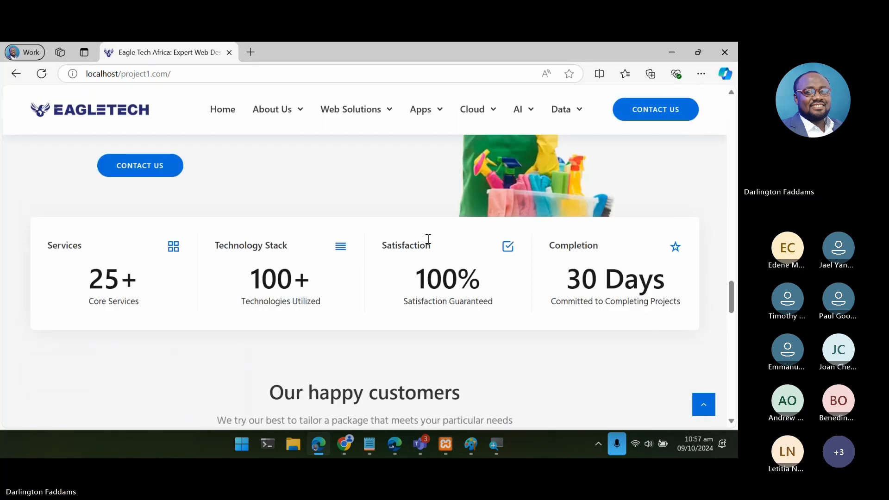
pyautogui.scroll(1, 429, 239)
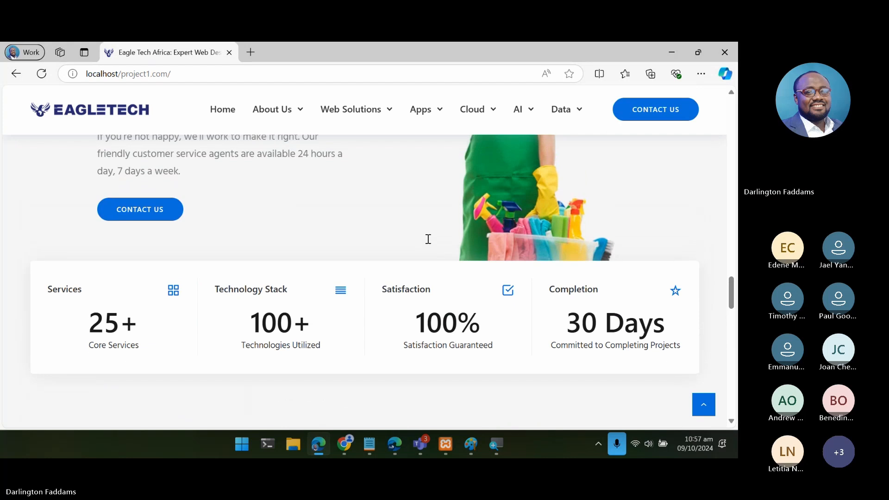
pyautogui.scroll(4, 430, 242)
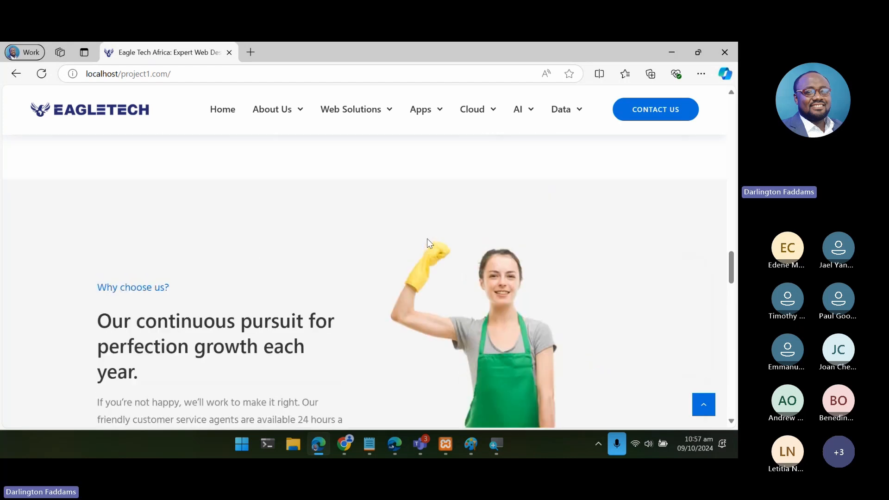
pyautogui.scroll(-1, 430, 242)
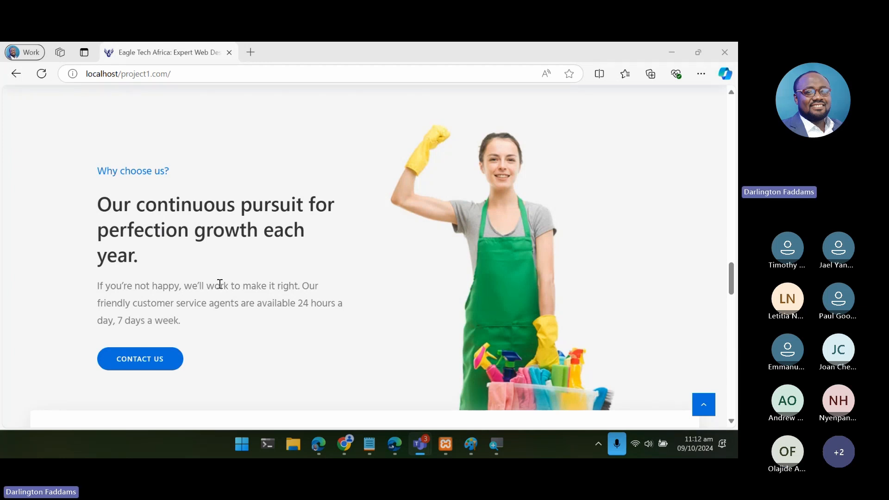
# - Copy the Why choose us label, heading and paragraph from the live home page
pyautogui.click(196, 320)
pyautogui.moveTo(195, 319); pyautogui.dragTo(106, 184)
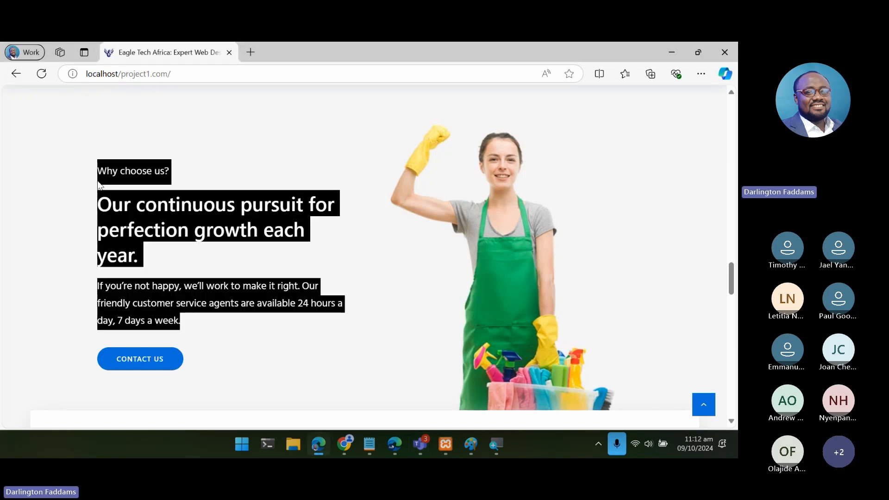
pyautogui.click(125, 149)
pyautogui.click(169, 219)
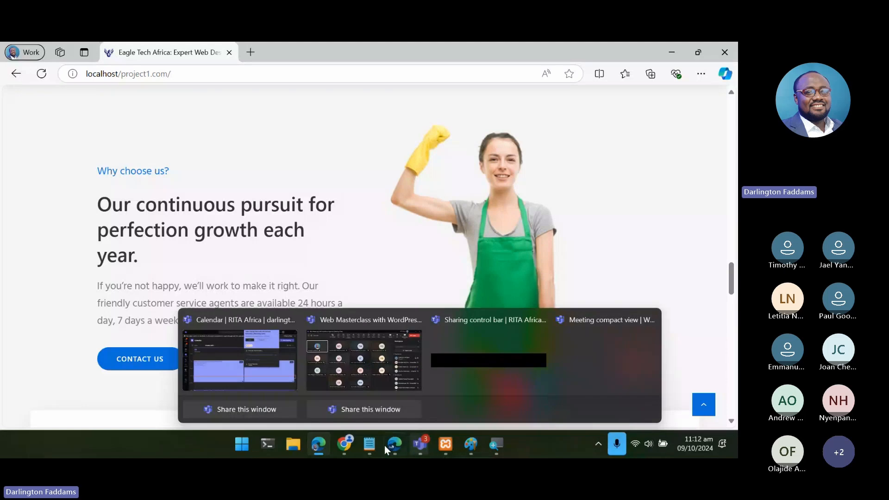
# - Switch to ChatGPT in Chrome and send the prompt "customize this as well:" followed by the copied Why choose us text
pyautogui.click(345, 444)
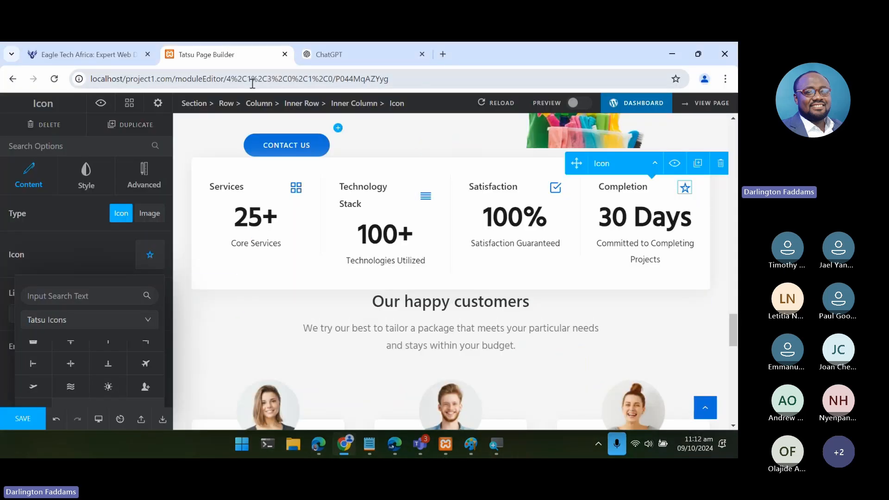
pyautogui.click(323, 43)
pyautogui.scroll(-3, 288, 250)
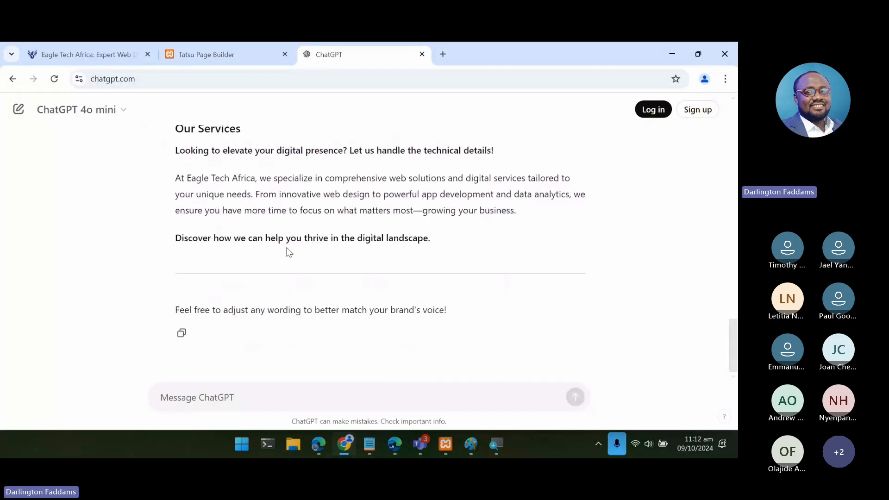
pyautogui.click(224, 397)
pyautogui.write('custoni')
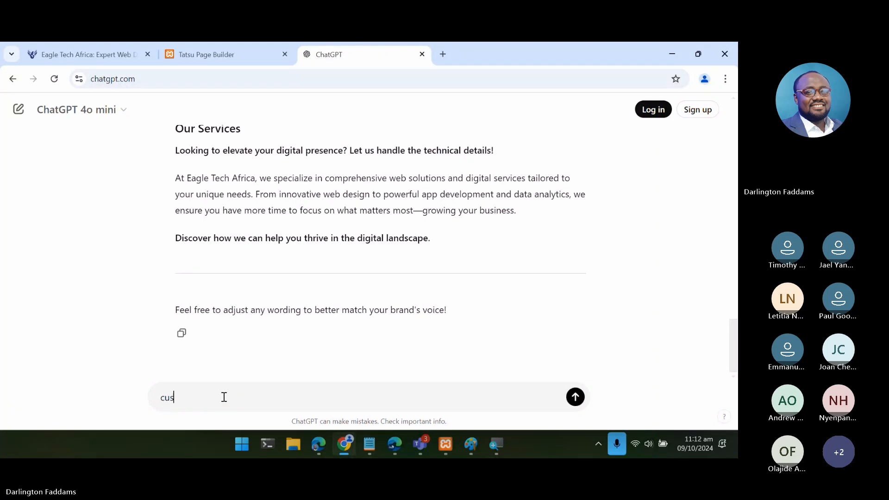
pyautogui.press('BackSpace')
pyautogui.press('BackSpace')
pyautogui.write('mize this as well:')
pyautogui.hotkey('shift', 'Return')
pyautogui.hotkey('shift', 'Return')
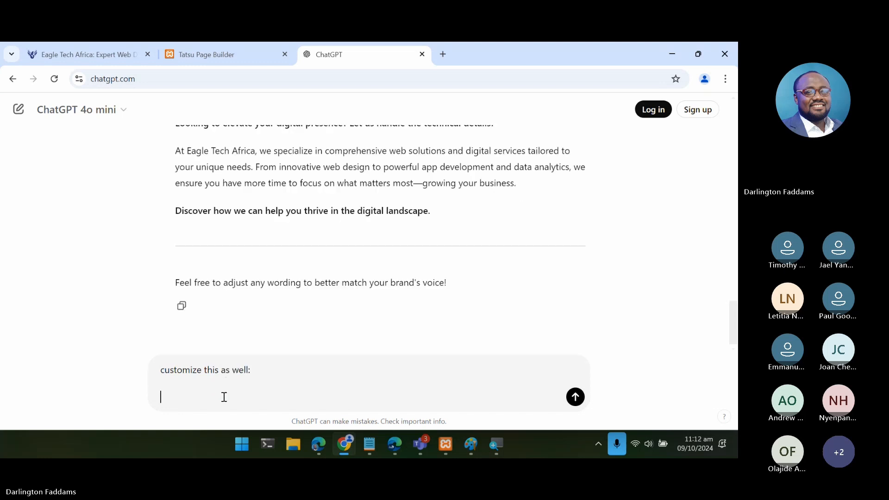
pyautogui.hotkey('ctrl', 'v')
pyautogui.press('Return')
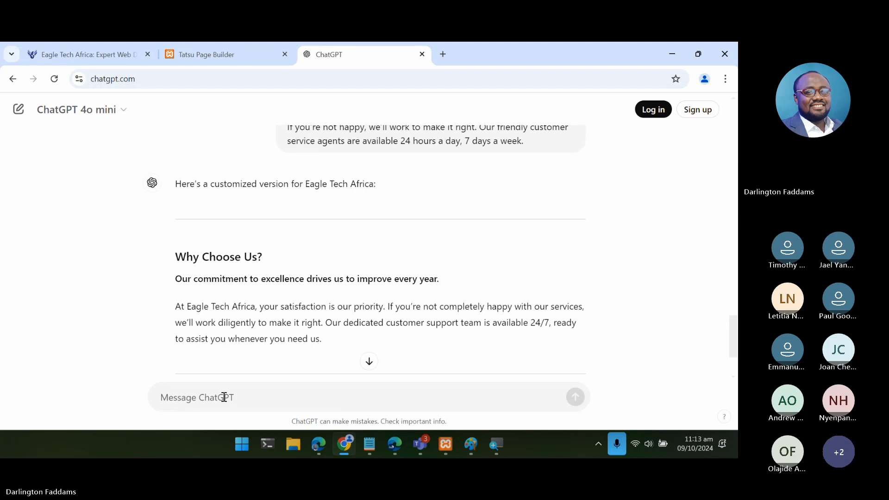
# - Copy the line "Our commitment to excellence drives us to improve every year." from ChatGPT's reply
pyautogui.scroll(-1, 327, 301)
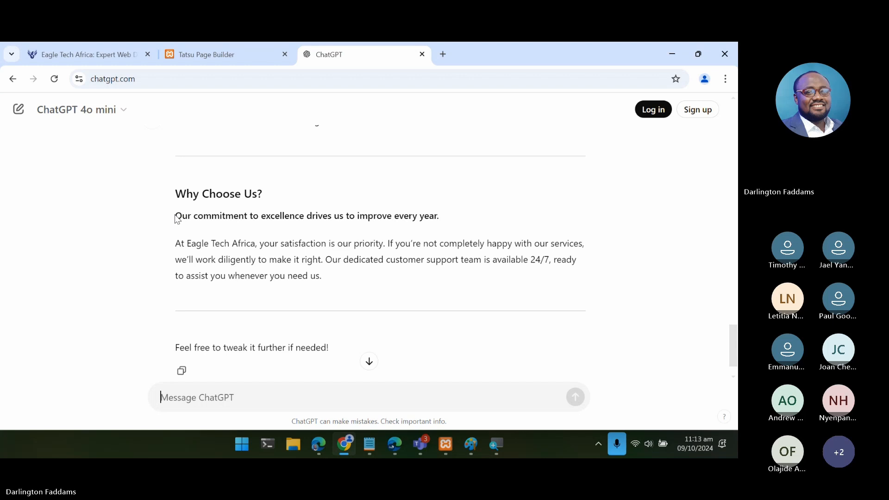
pyautogui.moveTo(177, 217); pyautogui.dragTo(452, 222)
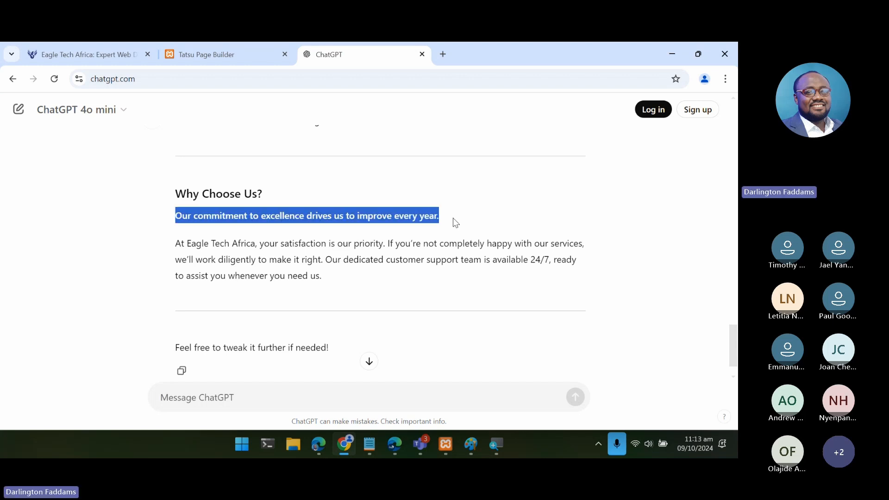
pyautogui.rightClick(409, 216)
pyautogui.click(415, 222)
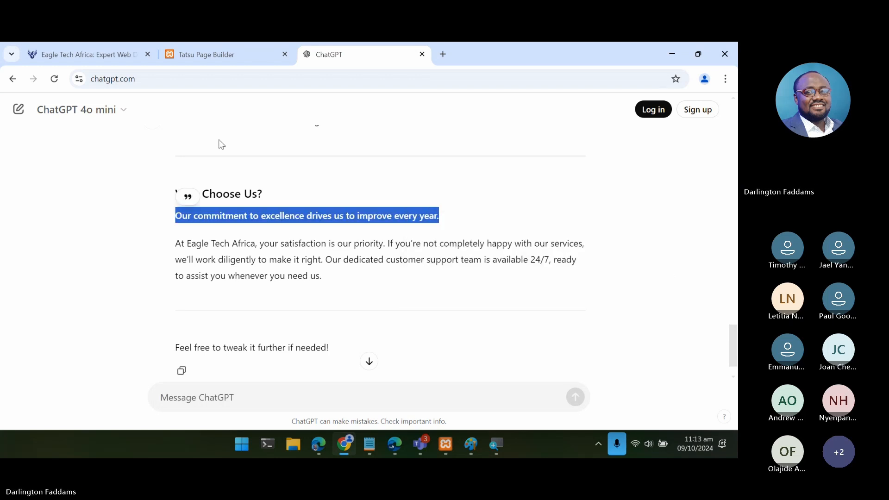
# - In Tatsu, replace the Why choose us heading's text with "Our commitment to excellence drives us to improve every year.", keeping its h2 tags
pyautogui.click(214, 51)
pyautogui.scroll(-3, 305, 276)
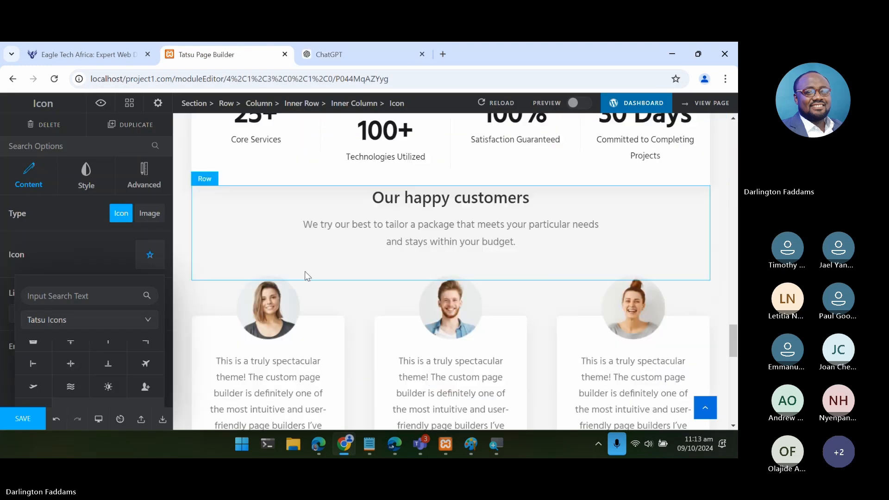
pyautogui.scroll(4, 305, 276)
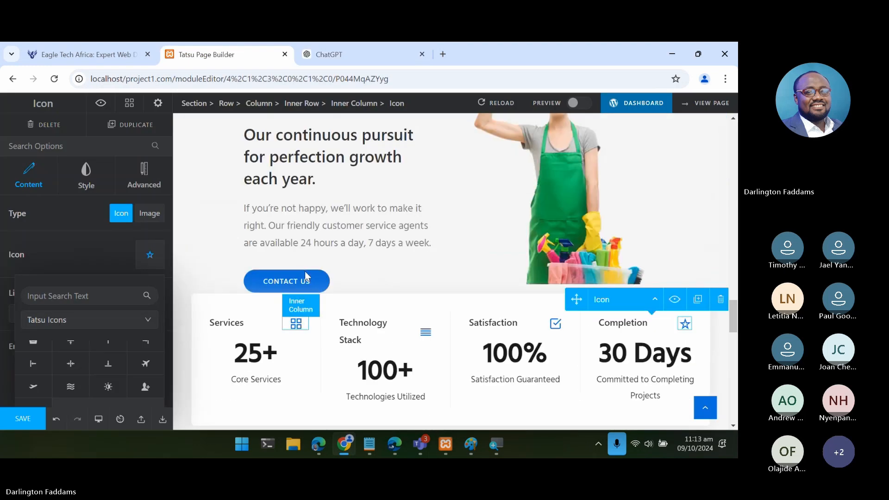
pyautogui.scroll(3, 304, 271)
pyautogui.click(303, 271)
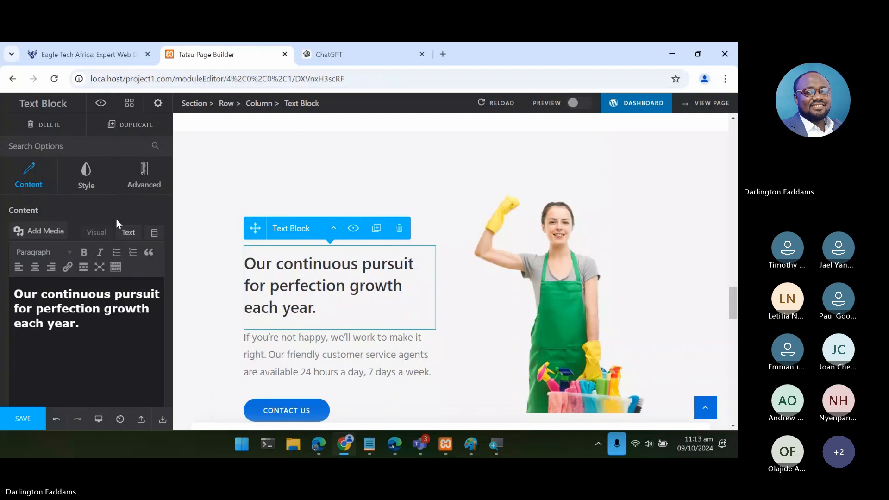
pyautogui.click(132, 231)
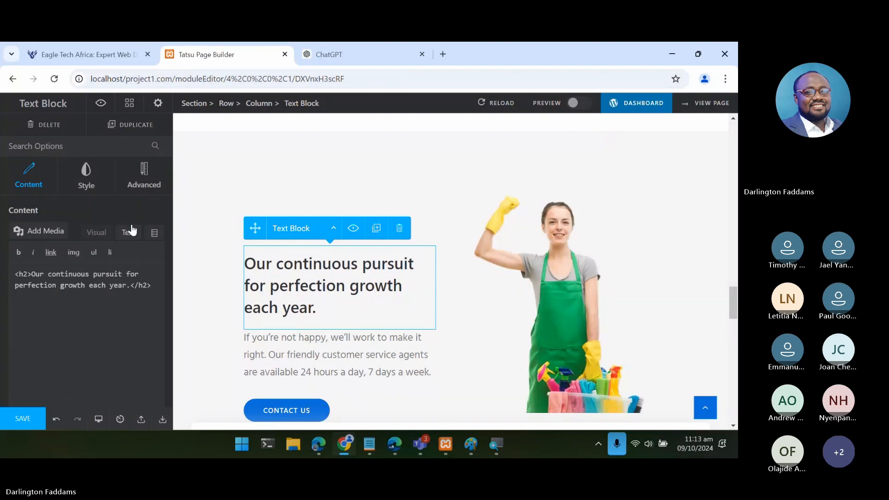
pyautogui.doubleClick(37, 273)
pyautogui.moveTo(57, 279); pyautogui.dragTo(126, 289)
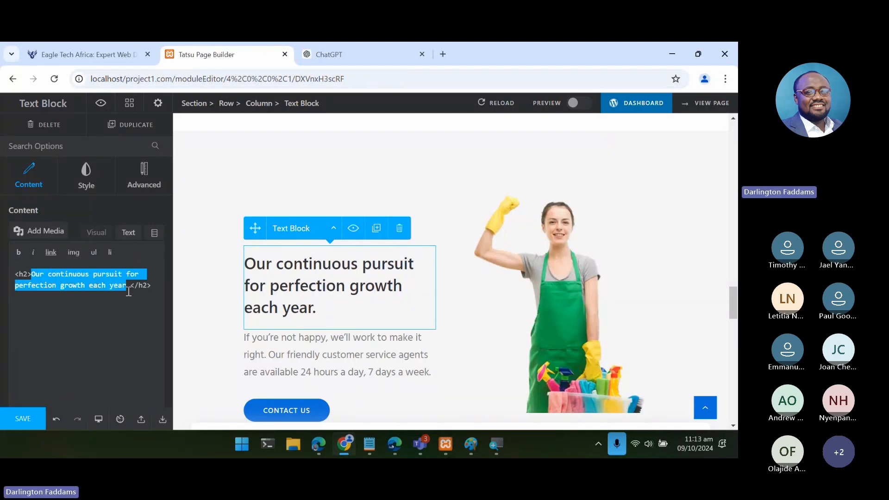
pyautogui.hotkey('ctrl', 'v')
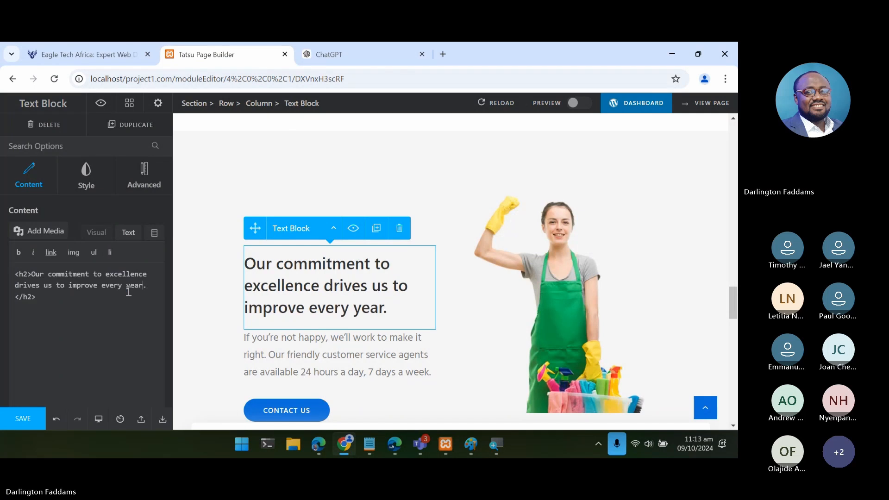
# - Select the Why choose us paragraph block, switch to ChatGPT and copy the reply's paragraph starting "At Eagle Tech Africa, your satisfaction is our priority."
pyautogui.click(297, 360)
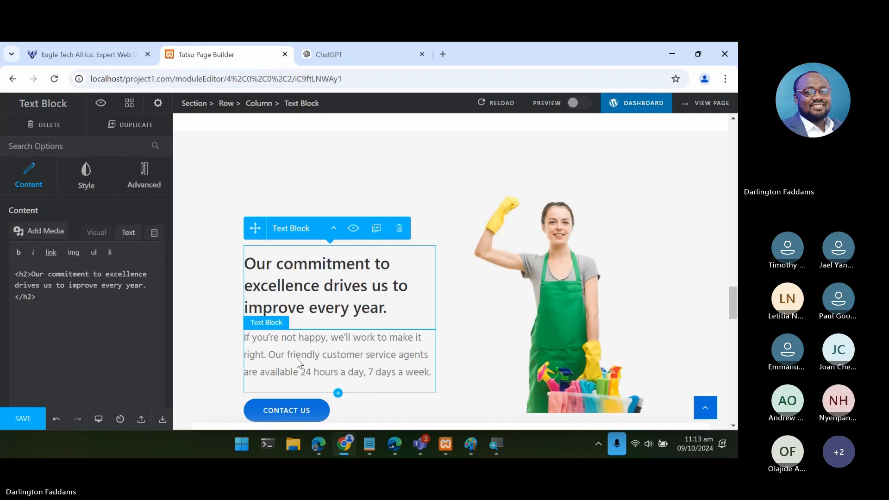
pyautogui.scroll(-2, 298, 362)
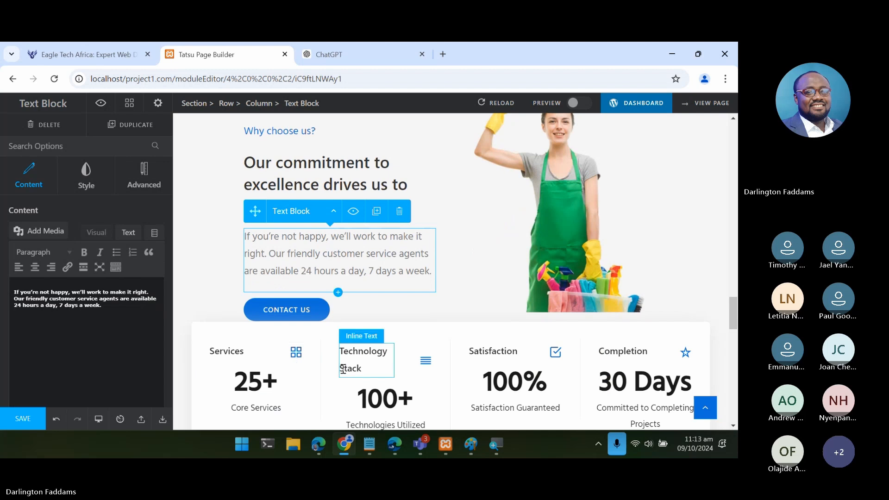
pyautogui.moveTo(348, 449)
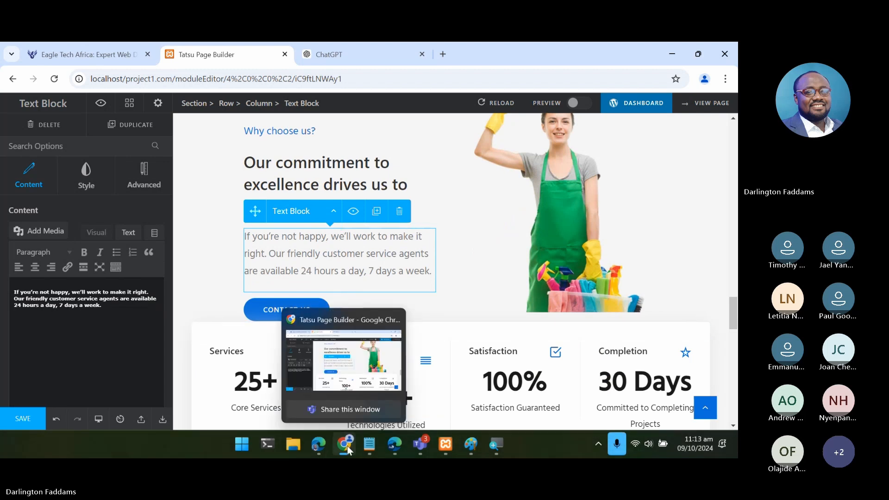
pyautogui.click(358, 51)
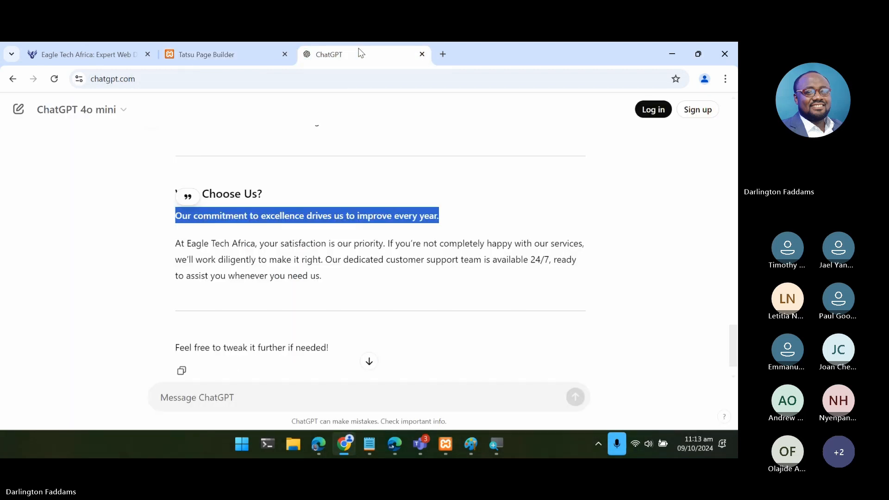
pyautogui.moveTo(179, 244); pyautogui.dragTo(338, 284)
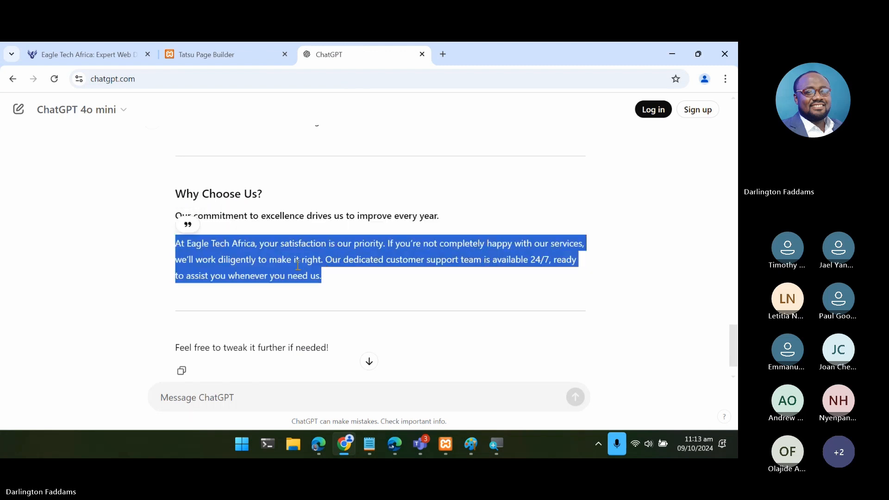
pyautogui.rightClick(298, 269)
pyautogui.click(321, 278)
# - Back in Tatsu, replace the Why choose us paragraph's text with the copied ChatGPT paragraph, keeping its h6 tags
pyautogui.click(186, 51)
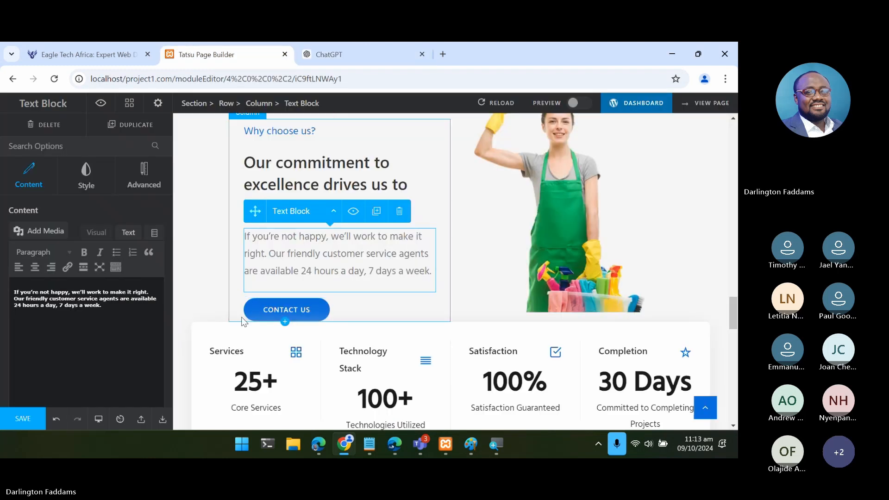
pyautogui.click(318, 446)
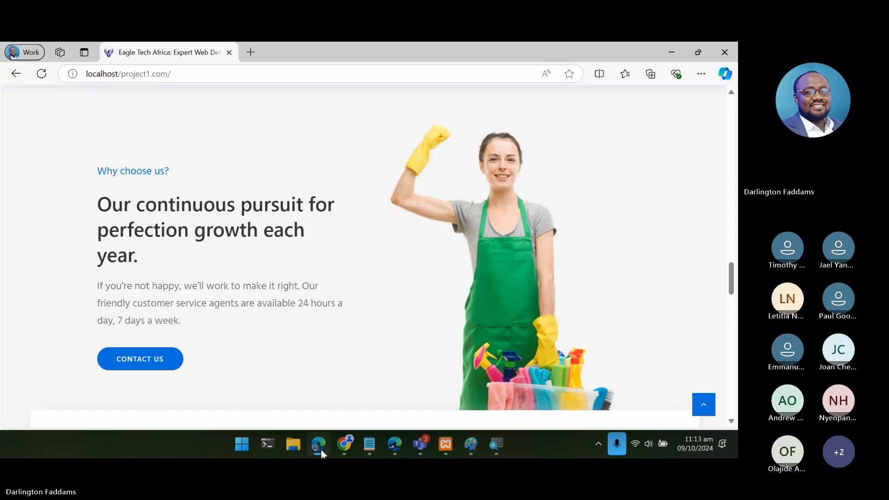
pyautogui.click(321, 452)
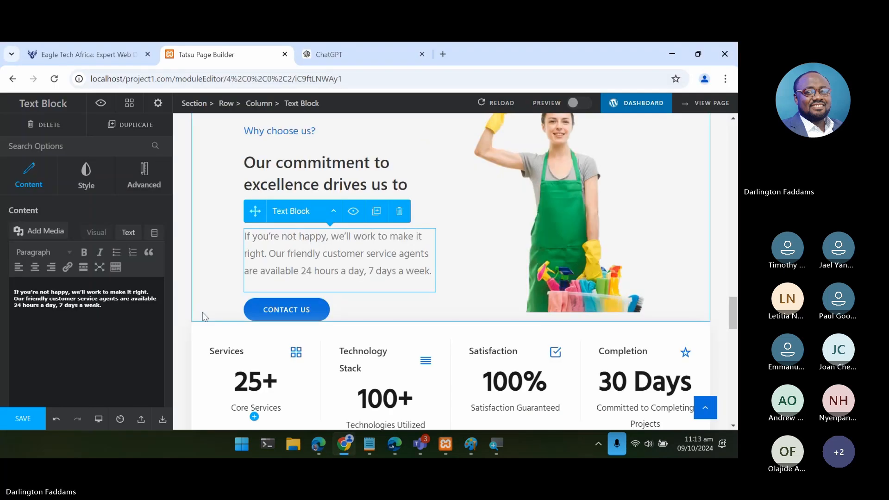
pyautogui.click(129, 232)
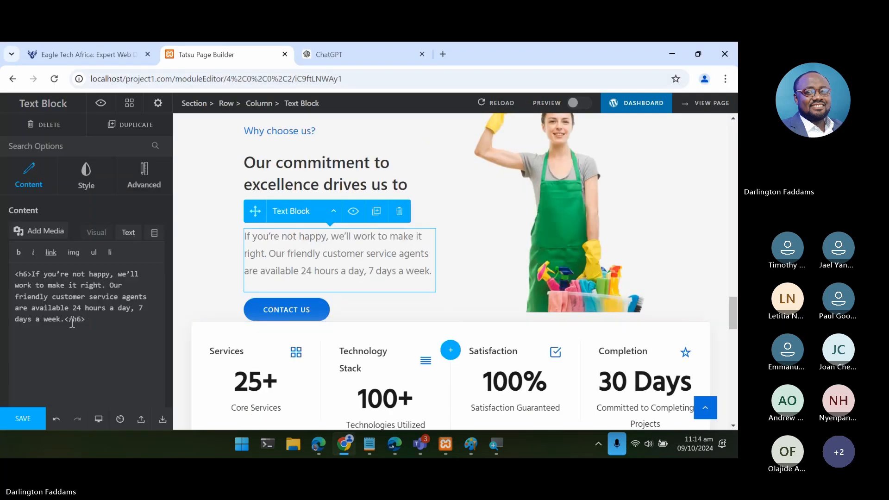
pyautogui.moveTo(64, 319); pyautogui.dragTo(32, 276)
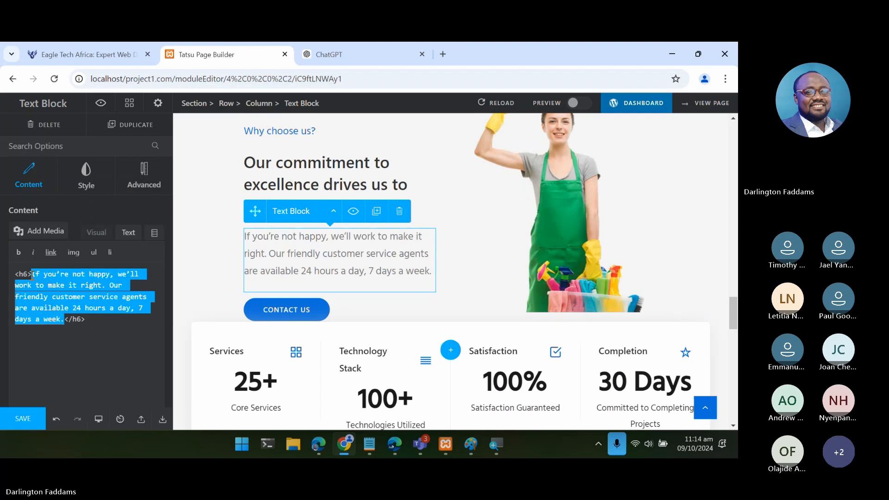
pyautogui.hotkey('ctrl', 'v')
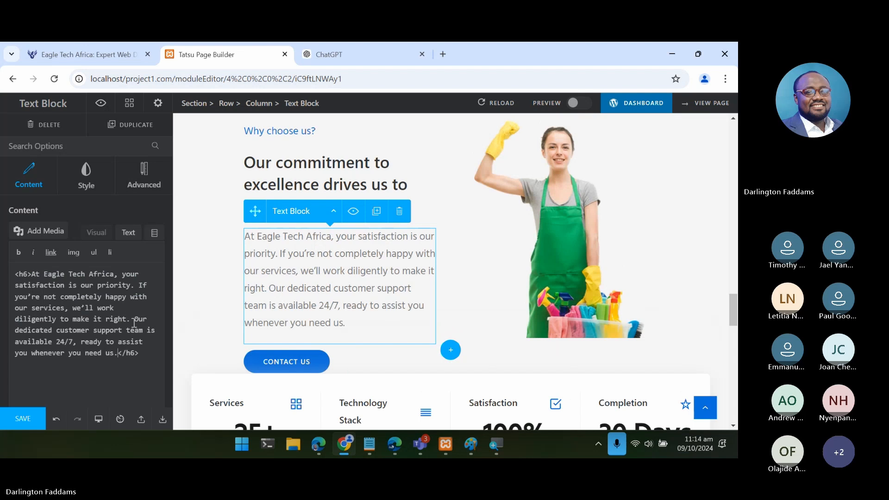
# - Delete the paragraph's final sentence starting "Our dedicated customer support team is available 24/7" and save the page
pyautogui.moveTo(132, 319); pyautogui.dragTo(117, 353)
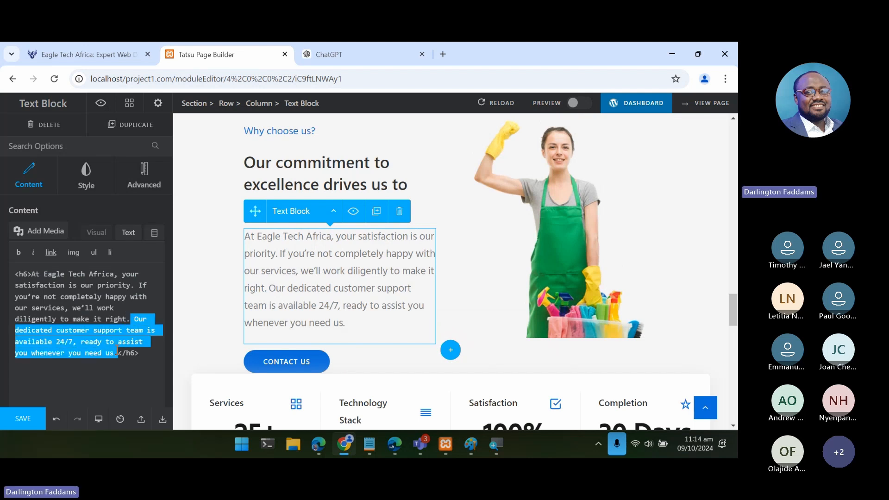
pyautogui.press('BackSpace')
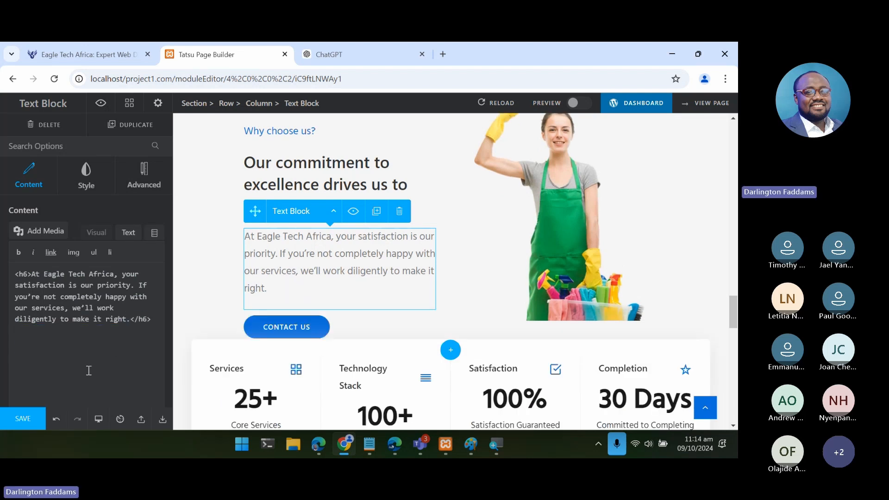
pyautogui.click(21, 421)
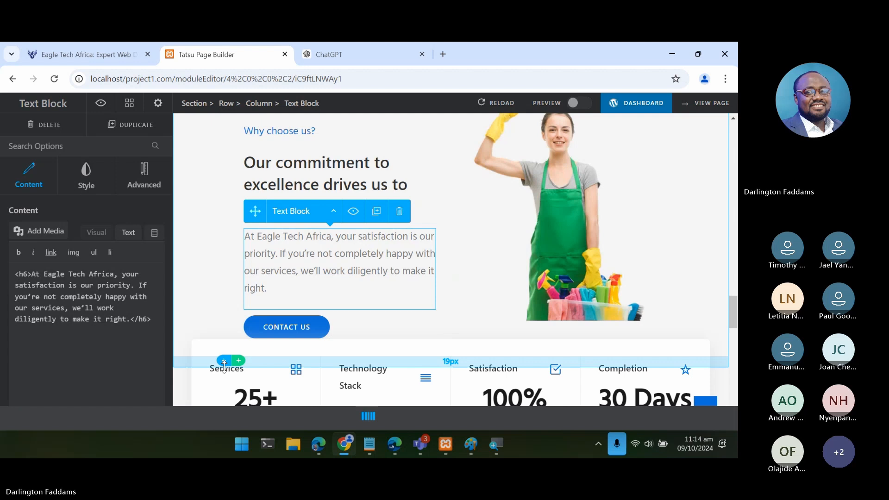
# - Switch to the live home page in Edge, reload it and review the Why choose us section's text and image
pyautogui.hotkey('alt', 'Tab')
pyautogui.click(41, 73)
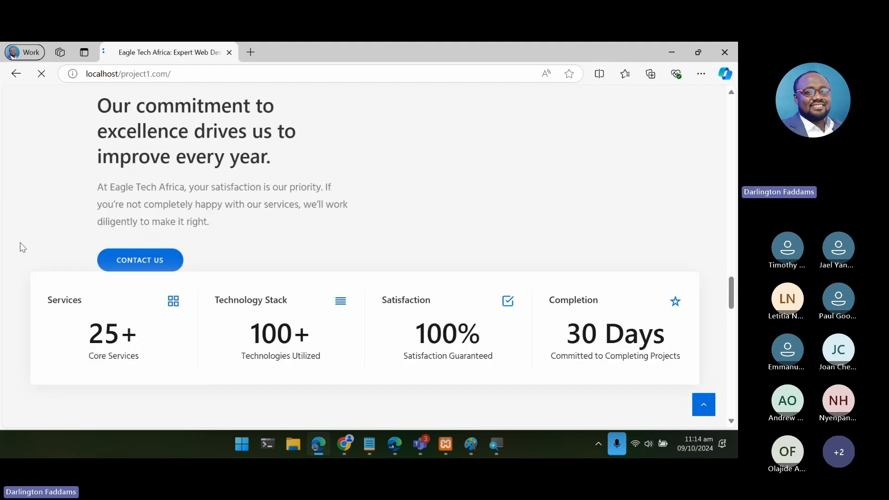
pyautogui.scroll(-4, 20, 243)
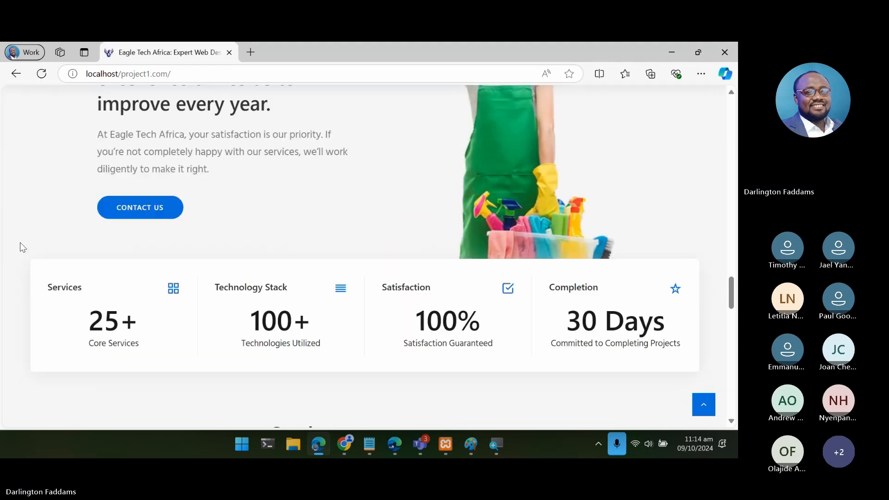
pyautogui.scroll(3, 20, 242)
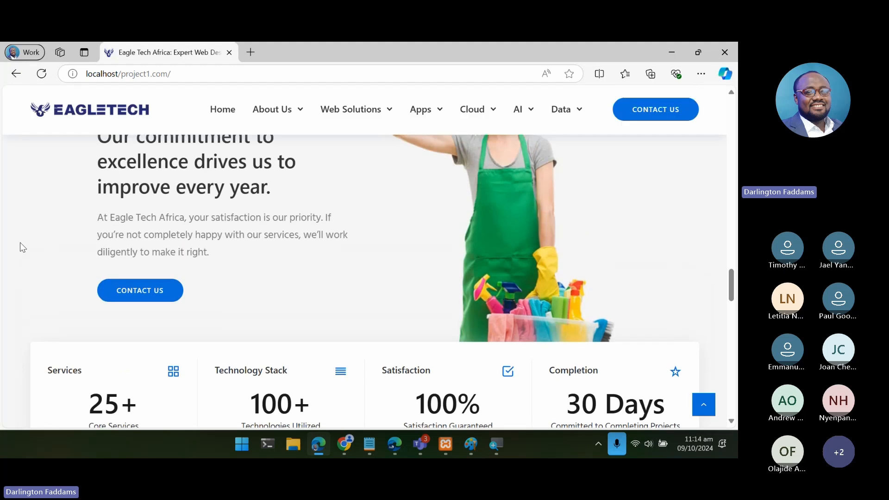
pyautogui.scroll(1, 20, 242)
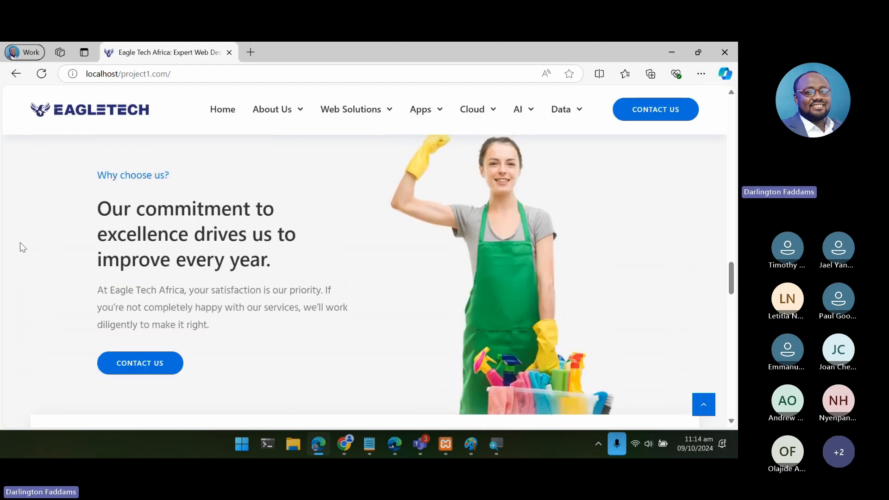
pyautogui.scroll(4, 21, 242)
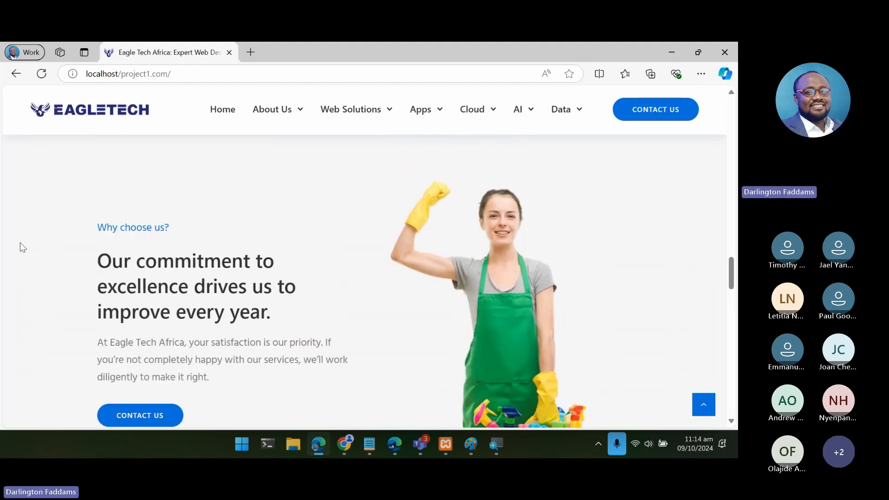
pyautogui.scroll(-5, 20, 242)
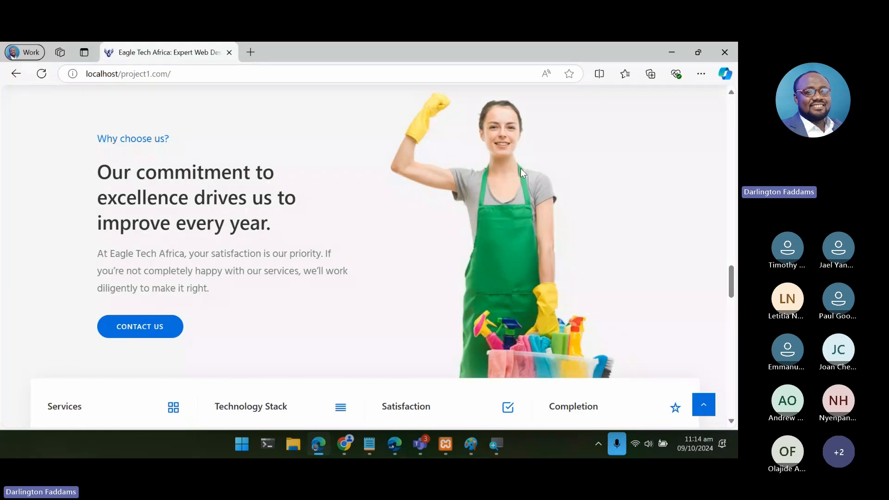
# - Select the Why choose us section's cleaner image in Tatsu and compare it with the image on the live page
pyautogui.click(344, 442)
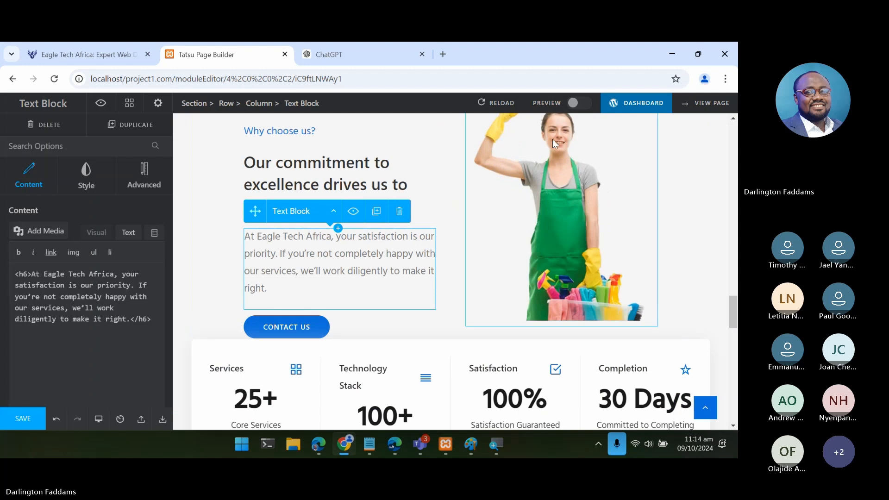
pyautogui.click(541, 174)
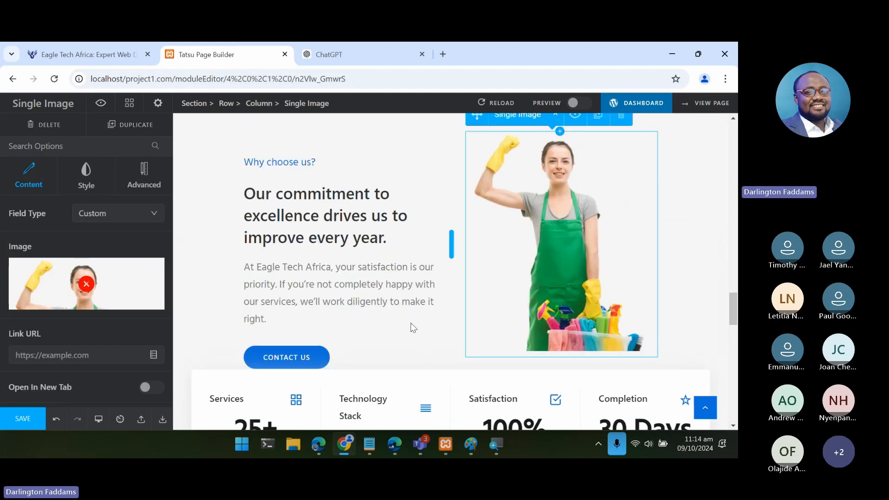
pyautogui.click(320, 447)
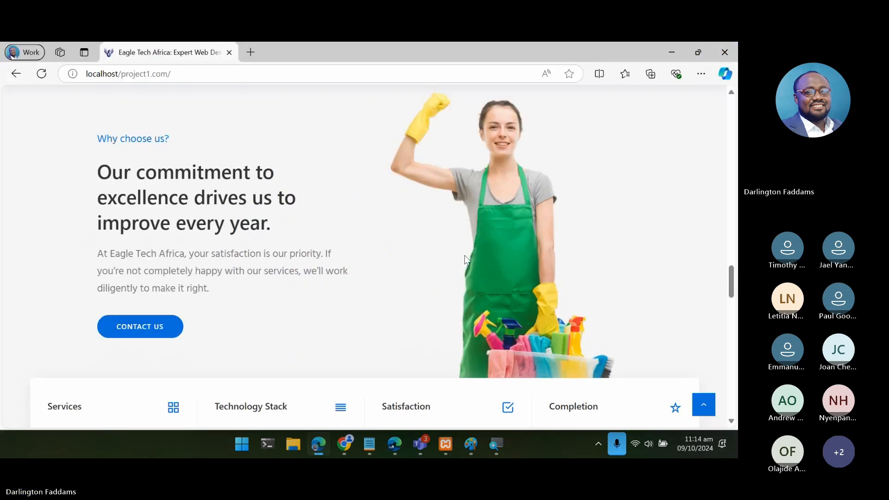
pyautogui.click(349, 444)
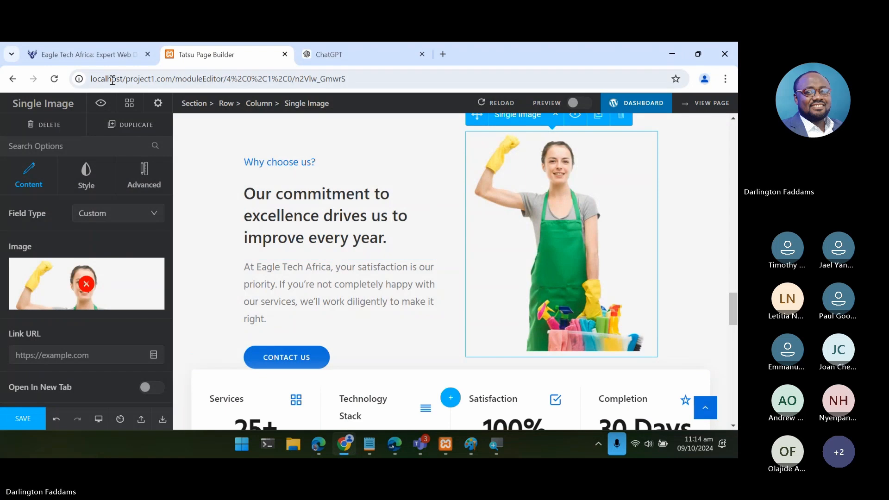
# - Open the Why choose us section's cleaner image from the Chrome home page in its own tab
pyautogui.click(110, 57)
pyautogui.scroll(-10, 316, 297)
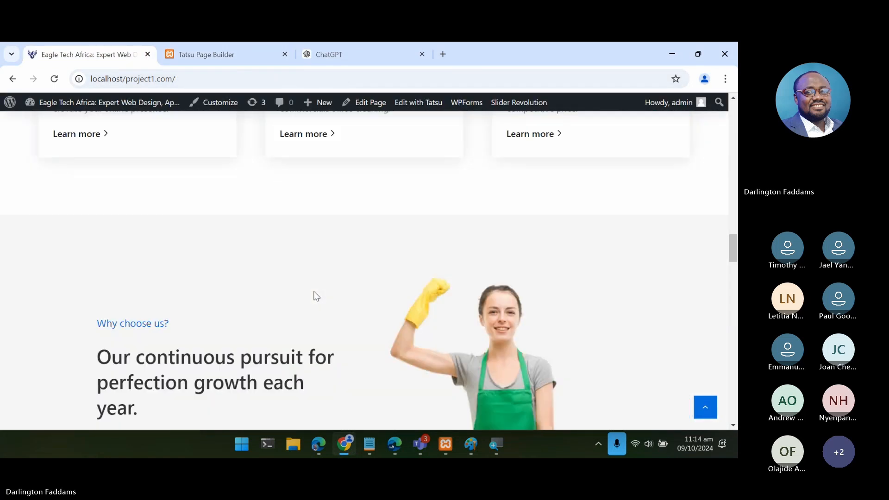
pyautogui.rightClick(507, 271)
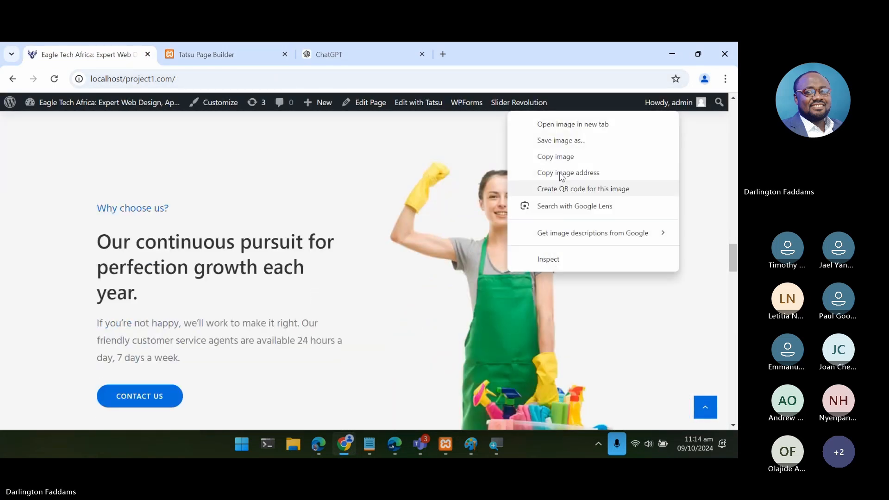
pyautogui.click(571, 123)
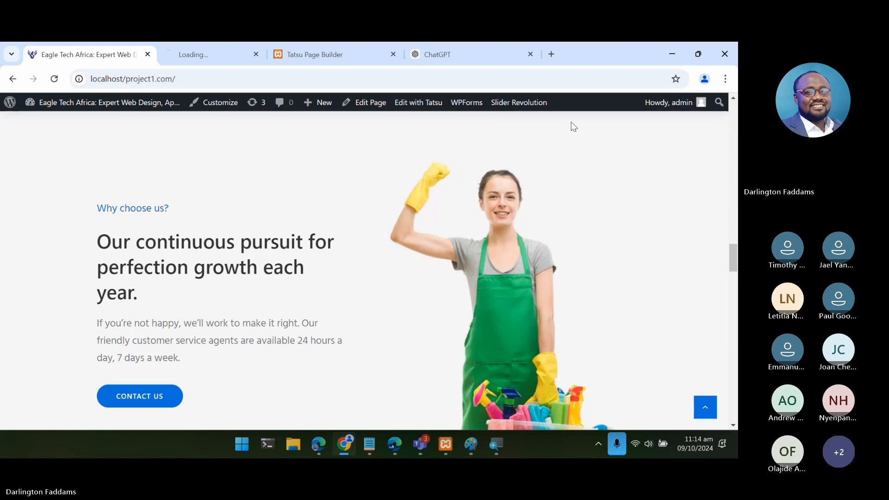
pyautogui.click(223, 50)
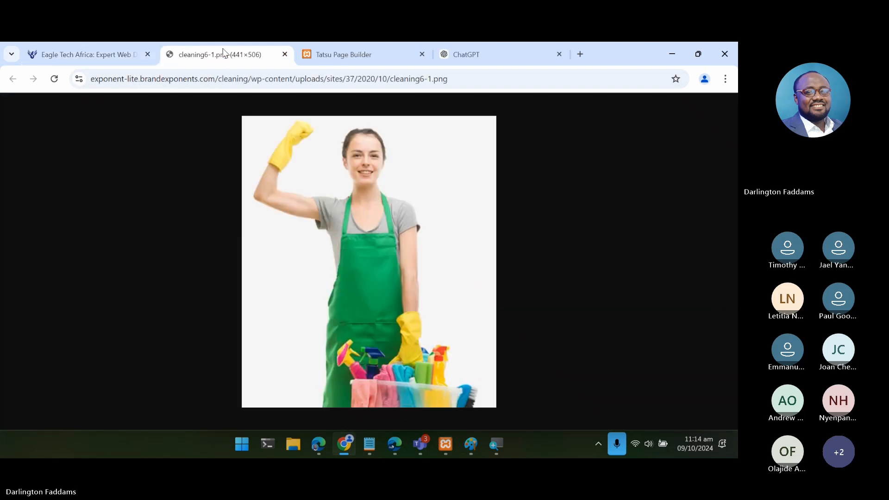
# - Save the image as cleaning6-1.png in the resources folder of htdocs/project1.com and show the downloaded file in File Explorer
pyautogui.rightClick(354, 262)
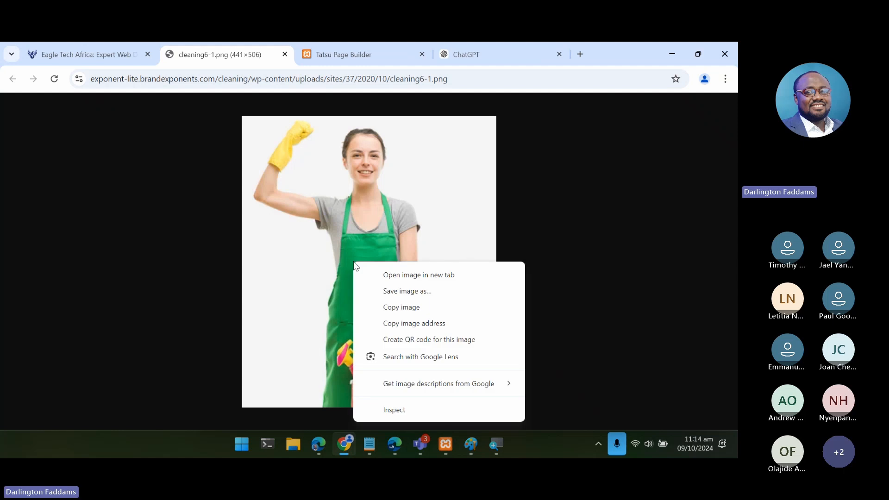
pyautogui.click(378, 291)
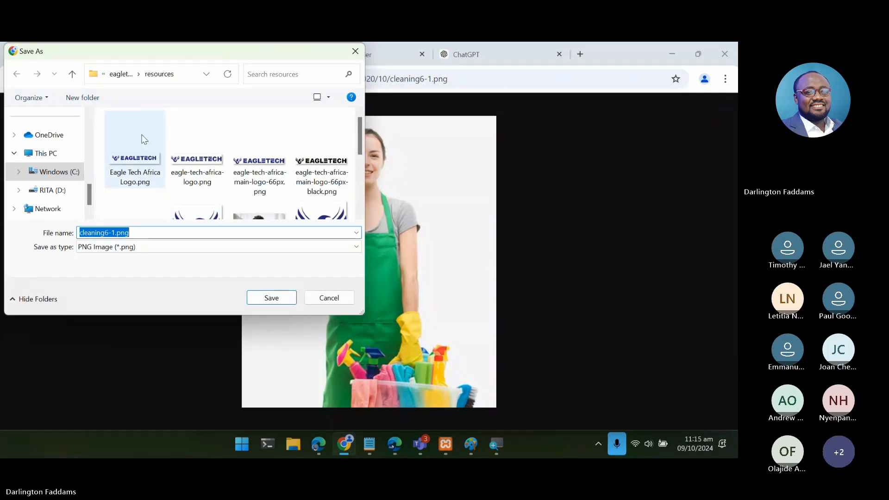
pyautogui.click(117, 75)
pyautogui.click(119, 74)
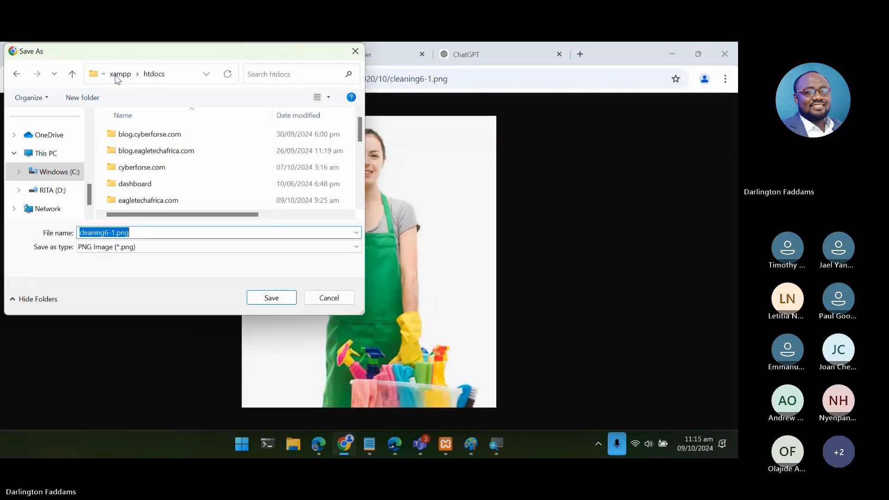
pyautogui.click(136, 185)
pyautogui.press('p')
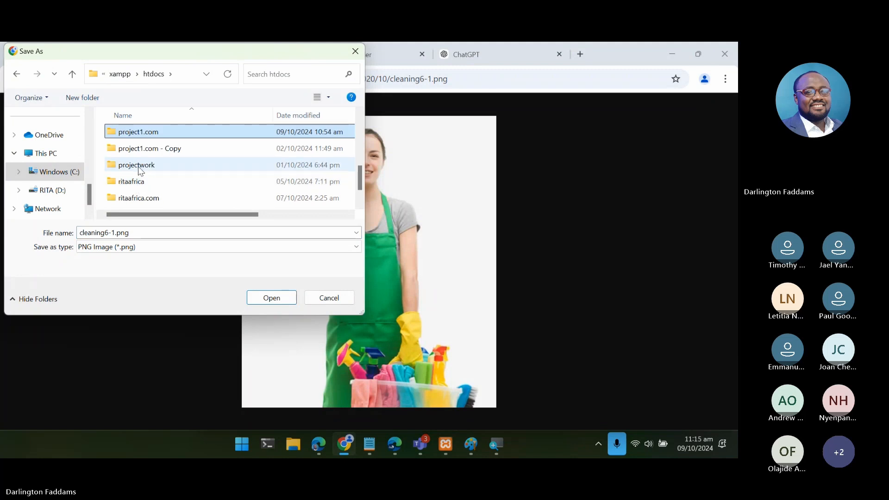
pyautogui.doubleClick(140, 132)
pyautogui.doubleClick(137, 130)
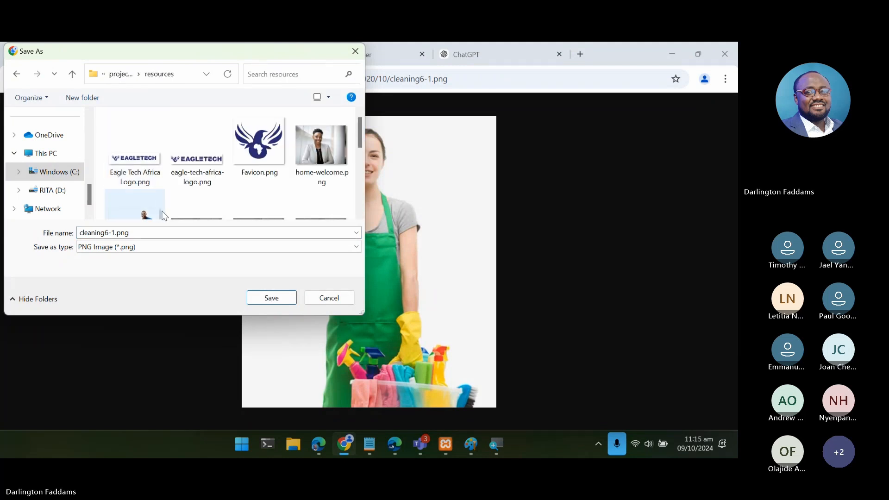
pyautogui.click(276, 298)
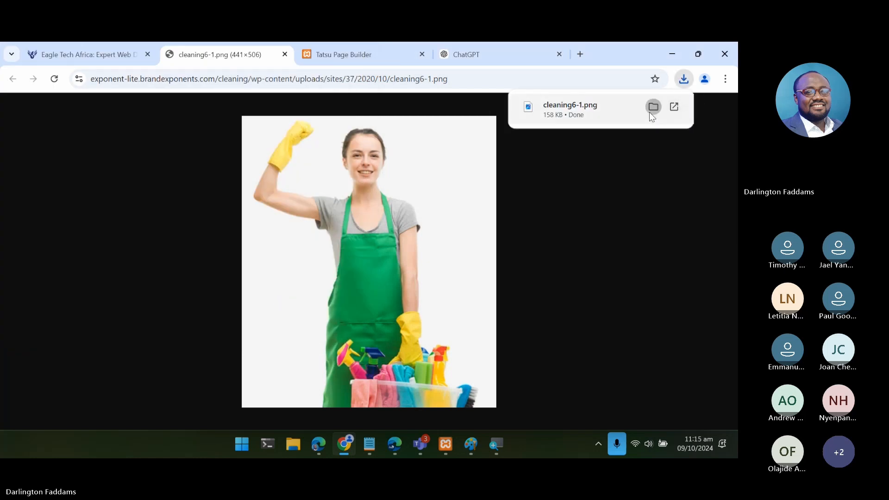
pyautogui.click(653, 107)
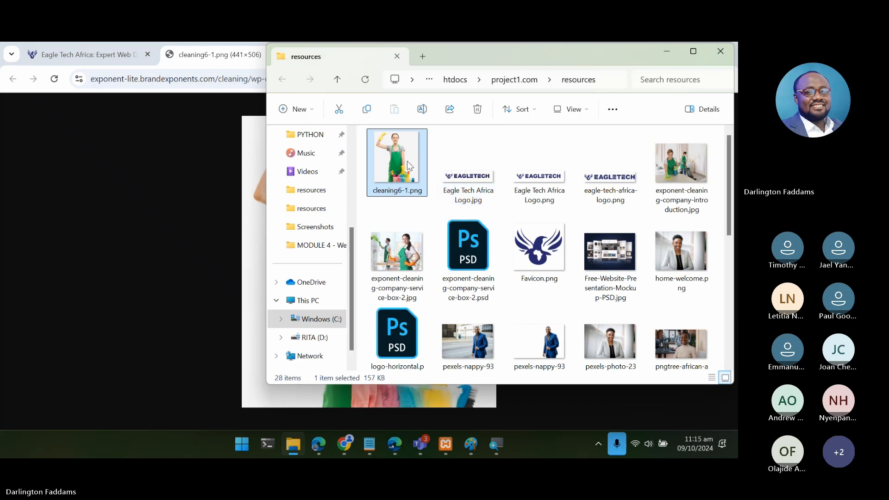
# - Open cleaning6-1.png in Adobe Photoshop CC 2019 and bring its document to the front
pyautogui.rightClick(409, 166)
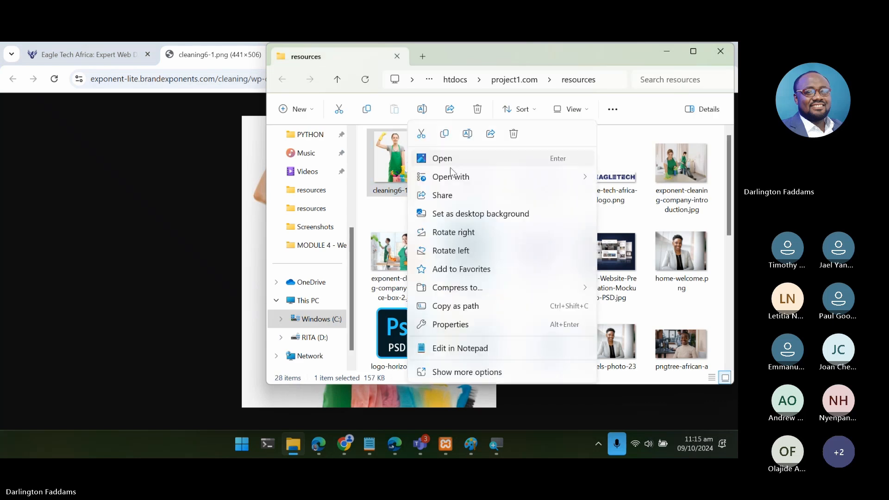
pyautogui.moveTo(462, 181)
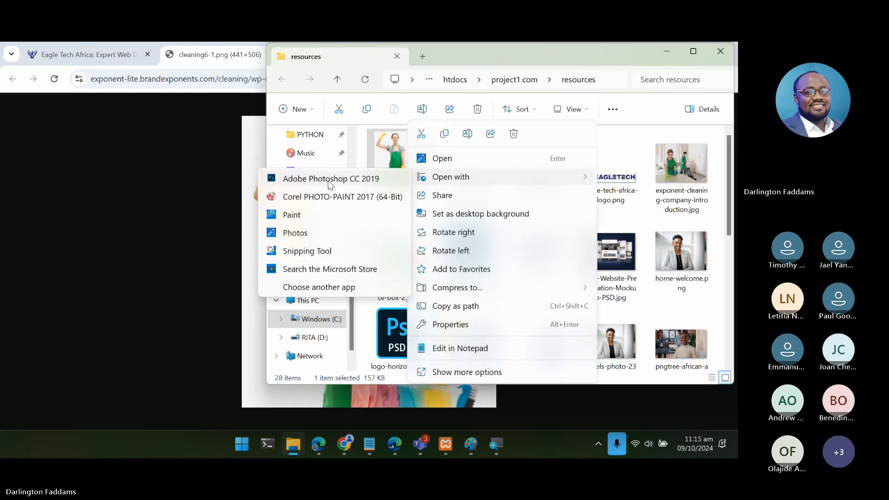
pyautogui.click(330, 181)
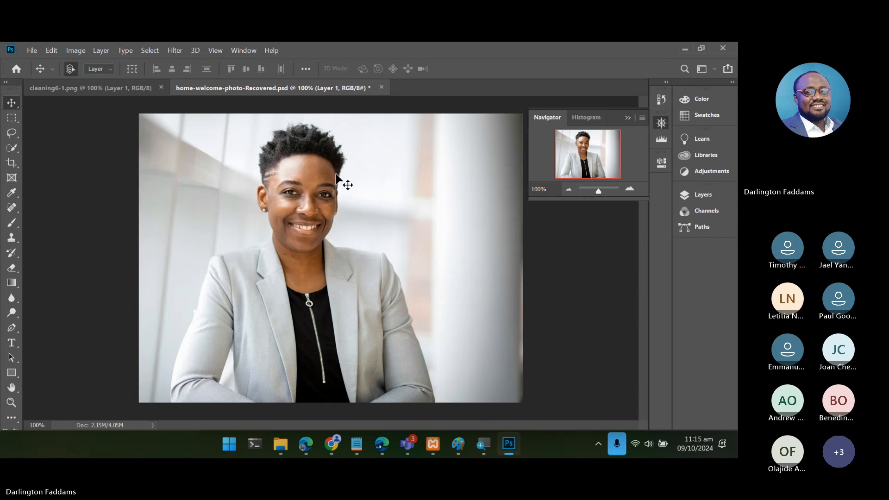
pyautogui.click(110, 93)
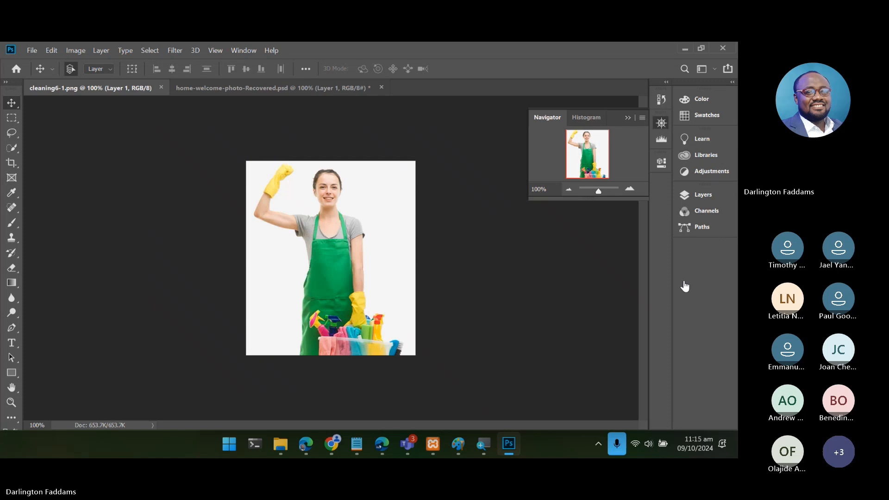
# - Add a new empty layer to cleaning6-1.png and delete Layer 1 with the cleaner photo
pyautogui.click(706, 197)
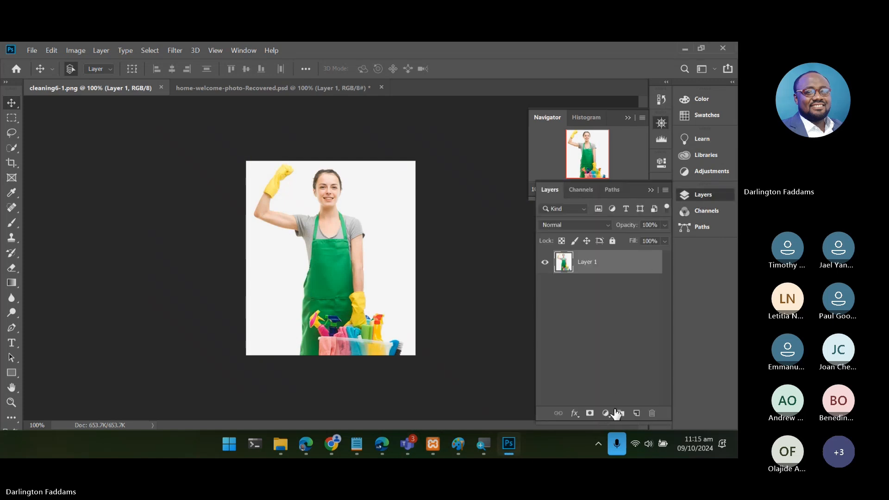
pyautogui.click(637, 413)
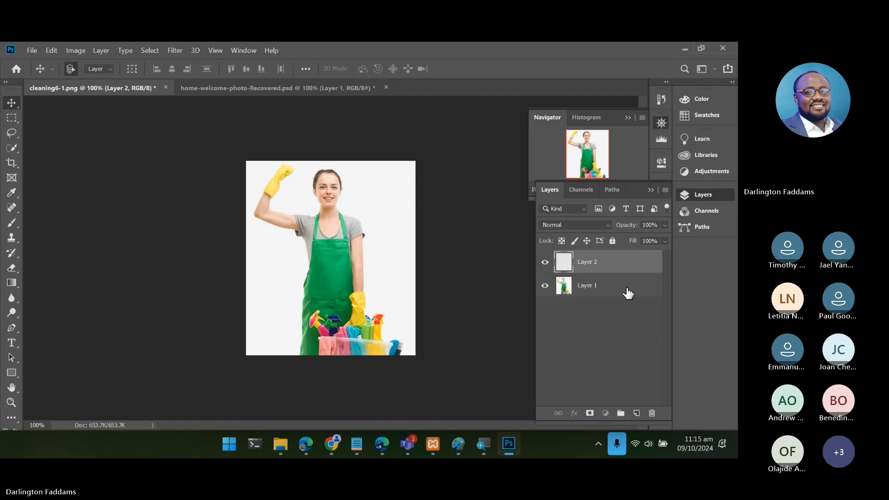
pyautogui.click(628, 292)
pyautogui.click(651, 415)
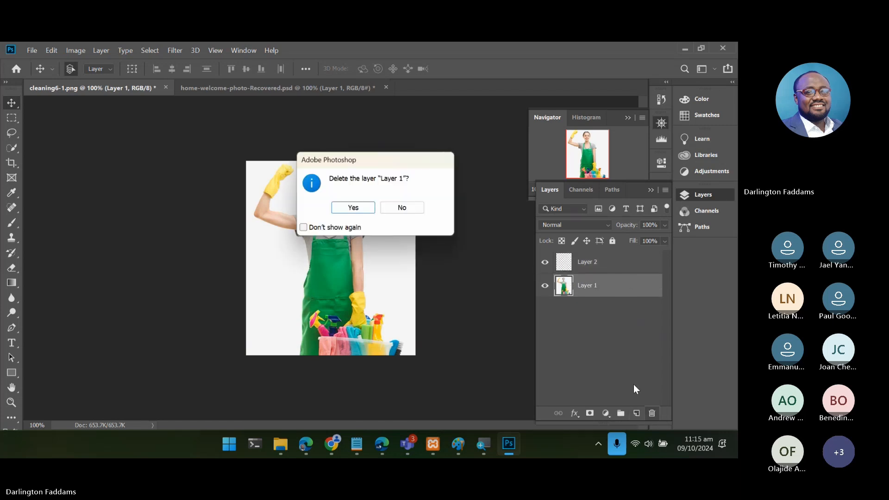
pyautogui.click(354, 209)
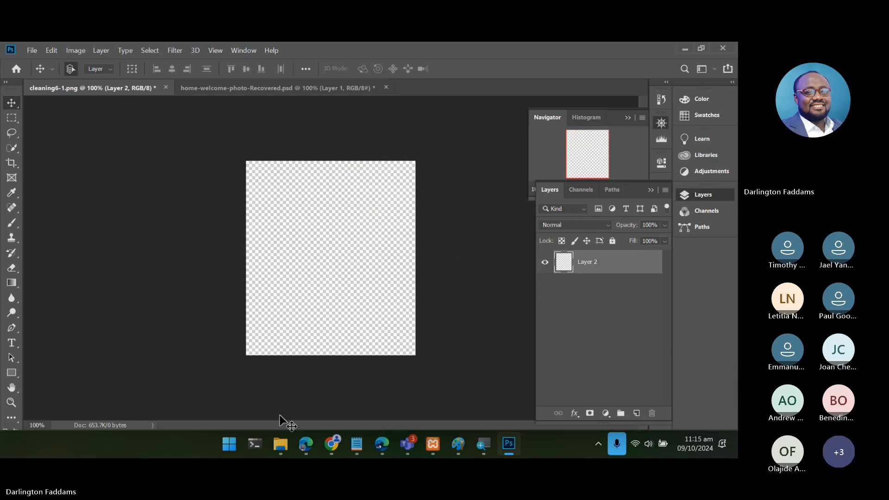
# - Switch to Chrome and search Google Images for "happy customer" in a new tab
pyautogui.moveTo(279, 452)
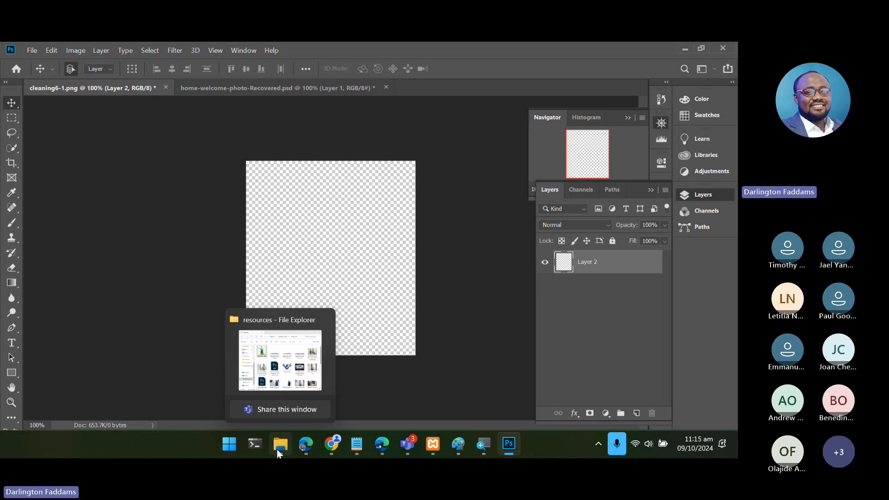
pyautogui.moveTo(333, 446)
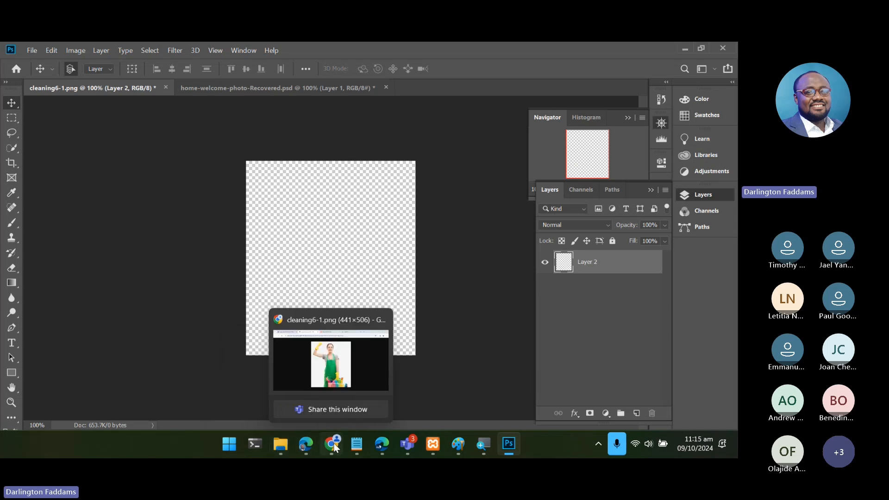
pyautogui.click(334, 446)
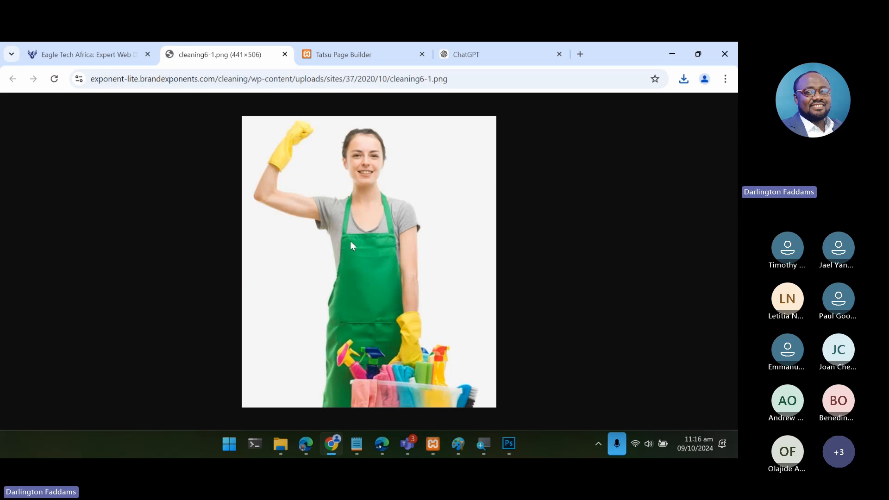
pyautogui.moveTo(360, 232); pyautogui.dragTo(179, 251)
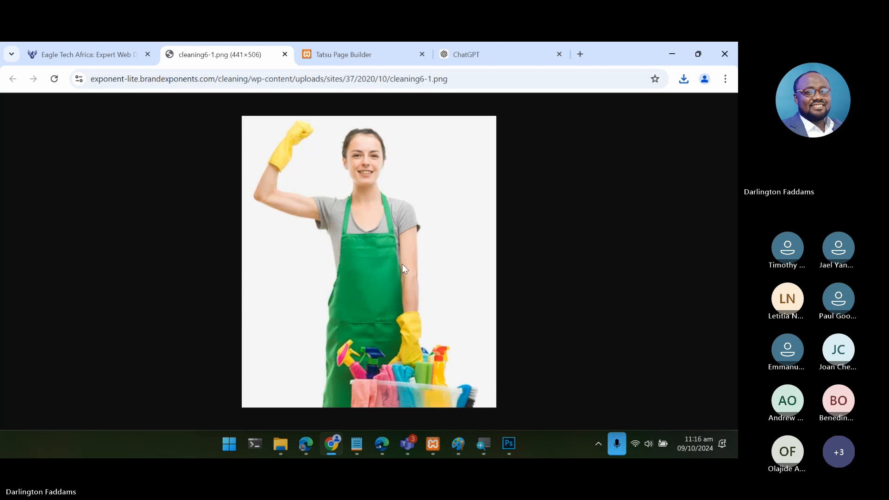
pyautogui.click(586, 56)
pyautogui.write('ima')
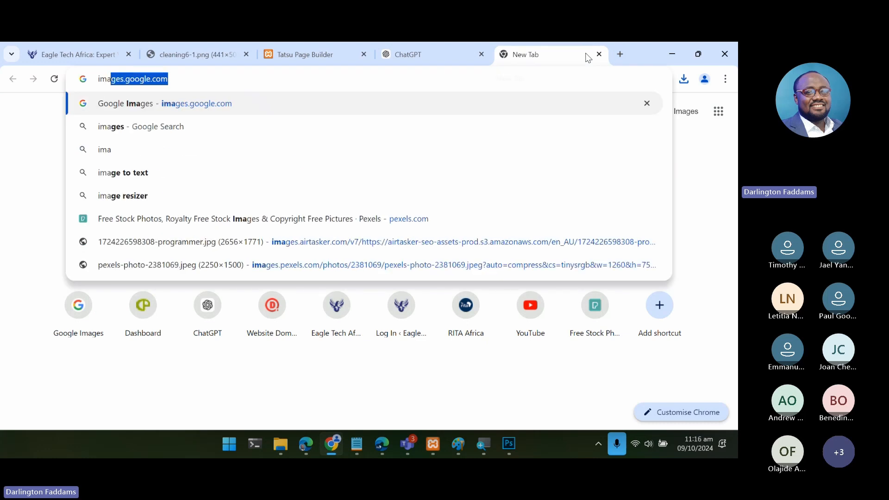
pyautogui.press('Return')
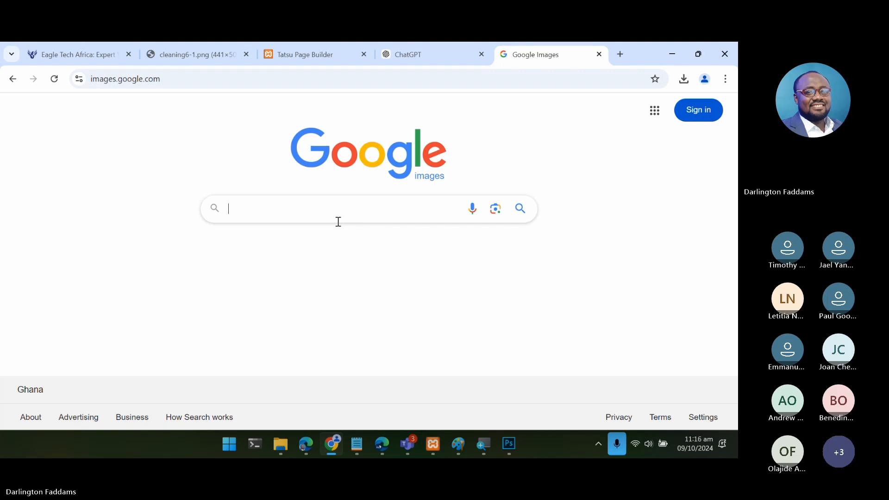
pyautogui.write('happy custom')
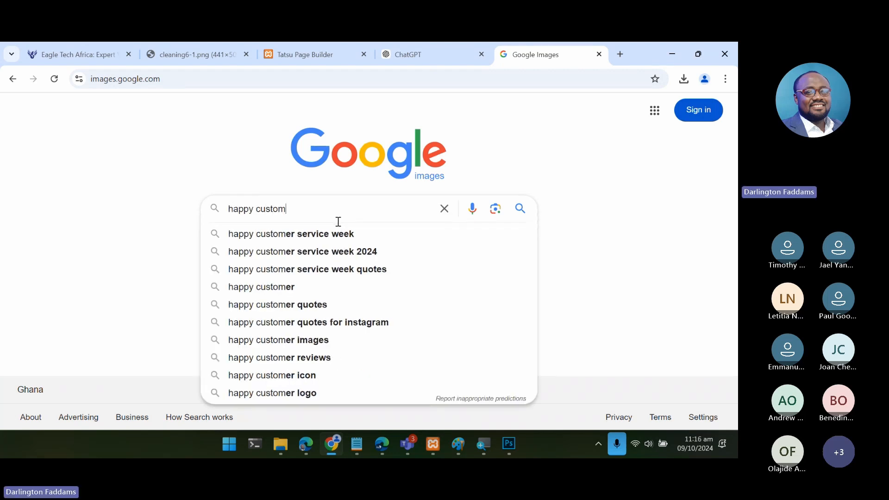
pyautogui.write('er')
pyautogui.press('Return')
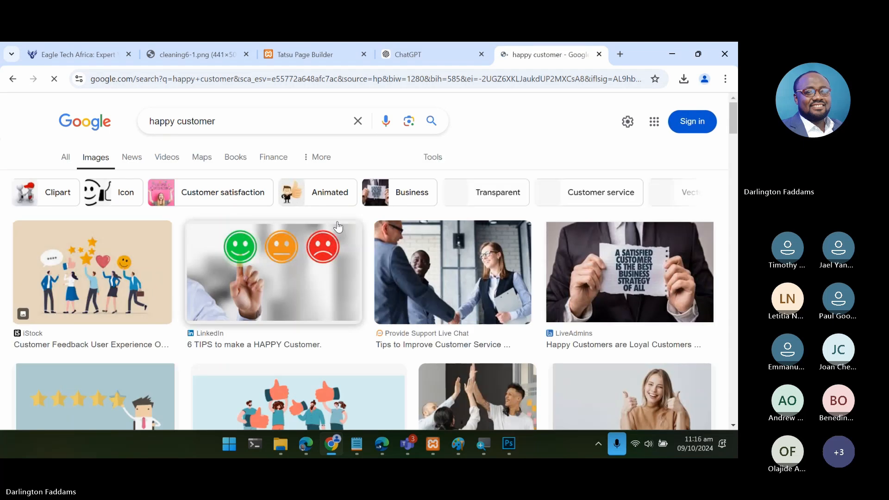
# - Look through the Google Images results for a happy customer photo suitable for the Why choose us section
pyautogui.scroll(-5, 338, 226)
pyautogui.scroll(-1, 338, 227)
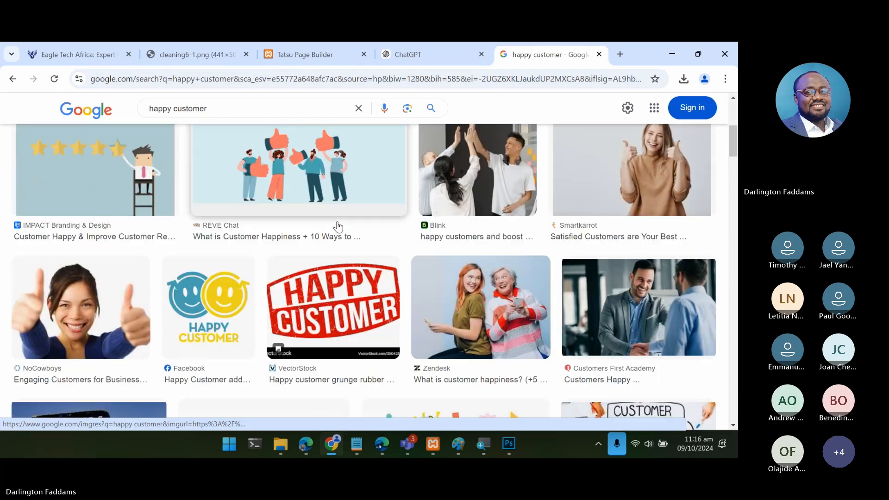
pyautogui.scroll(-15, 338, 226)
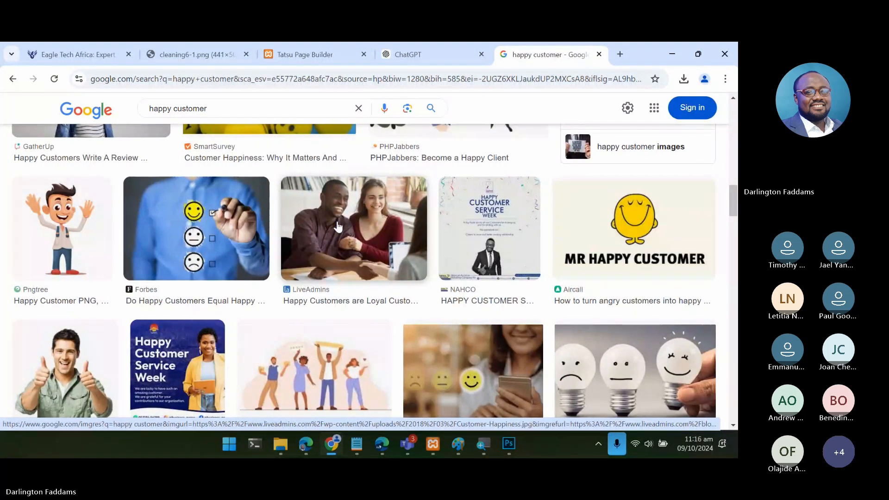
pyautogui.scroll(-2, 338, 227)
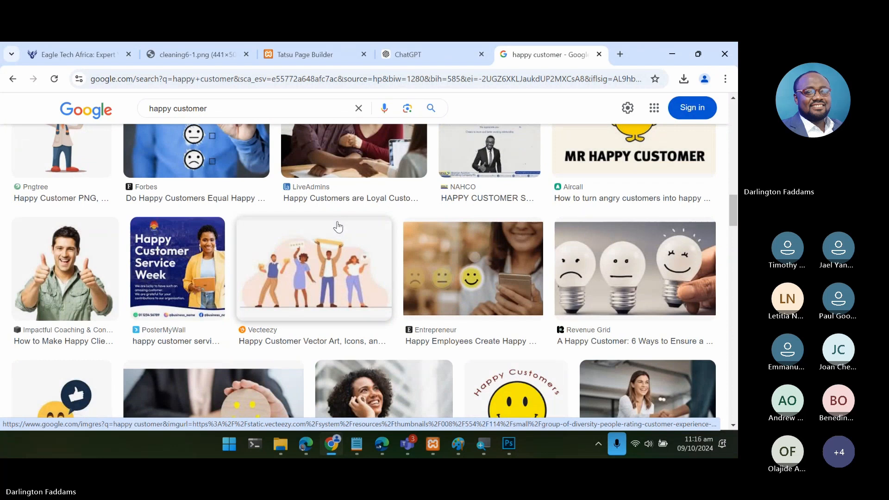
pyautogui.scroll(-7, 337, 226)
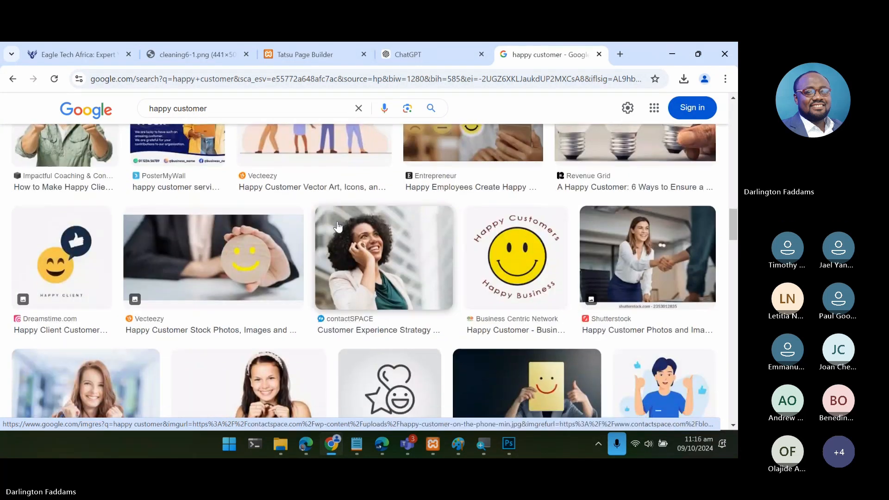
pyautogui.scroll(-8, 338, 226)
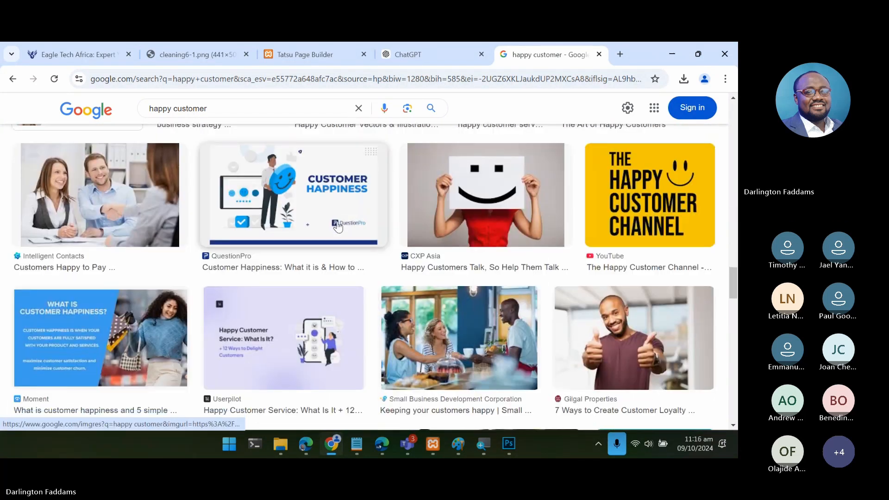
pyautogui.scroll(-6, 338, 225)
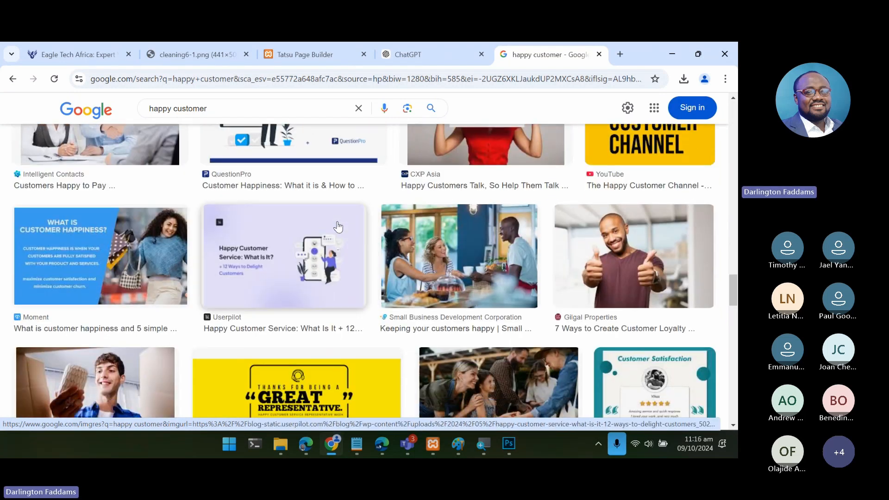
pyautogui.scroll(-9, 338, 226)
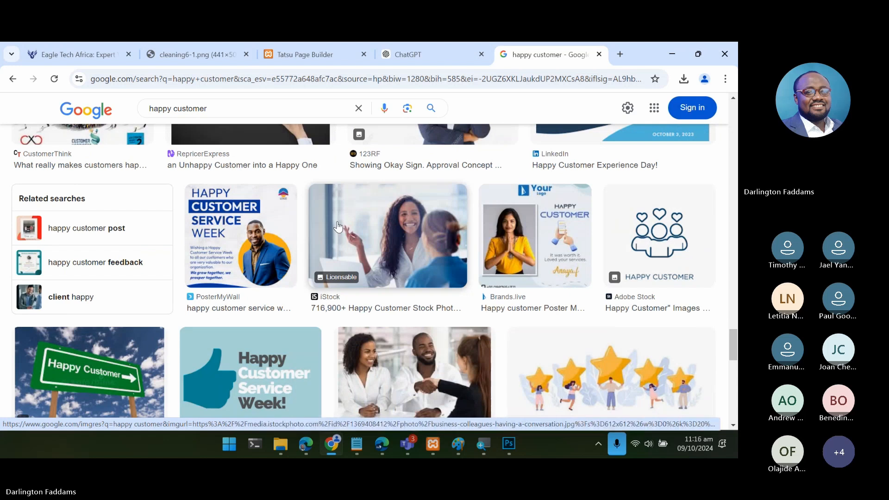
pyautogui.scroll(-10, 337, 225)
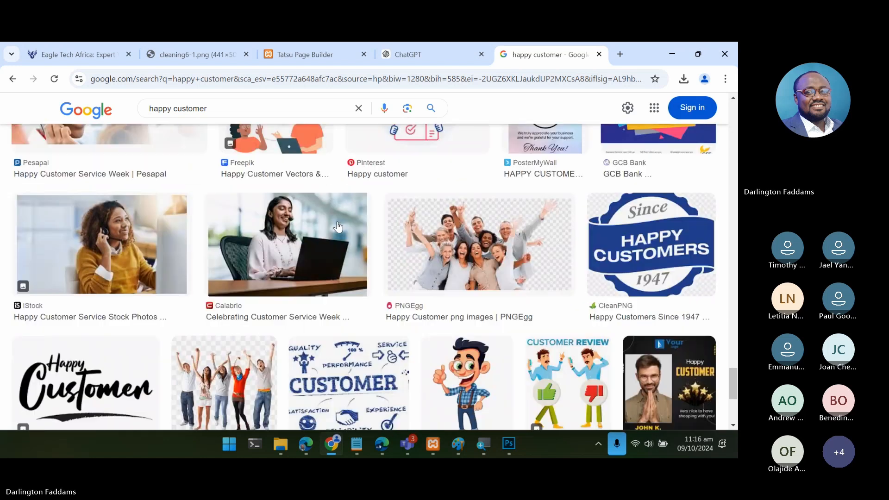
pyautogui.scroll(-10, 337, 226)
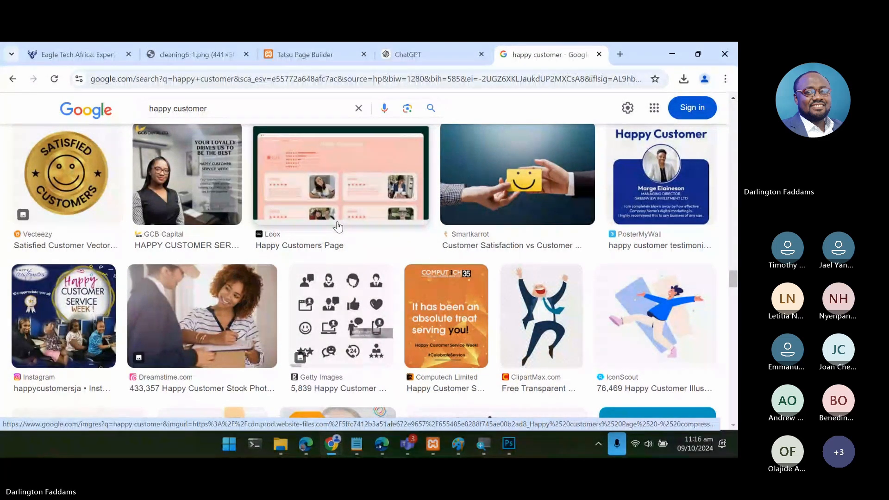
# - Open Pexels in a new tab and search its photos for "happy customer"
pyautogui.click(624, 53)
pyautogui.write('pexels.com')
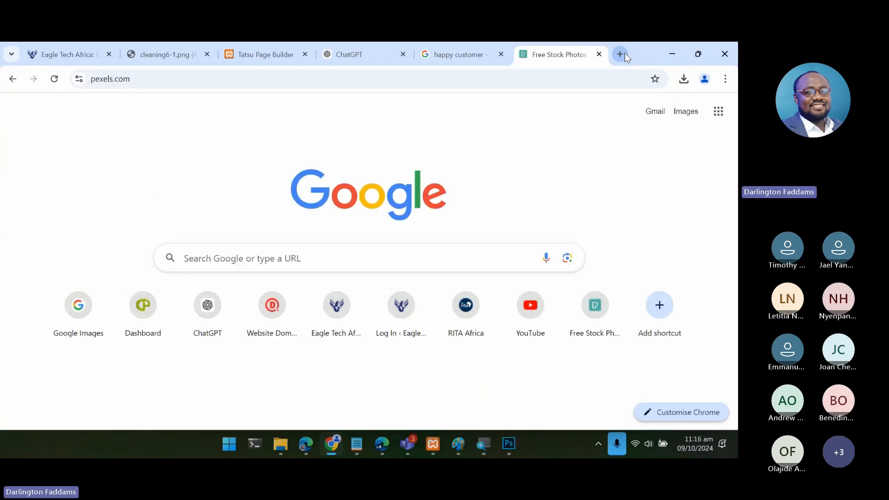
pyautogui.write('happy cust')
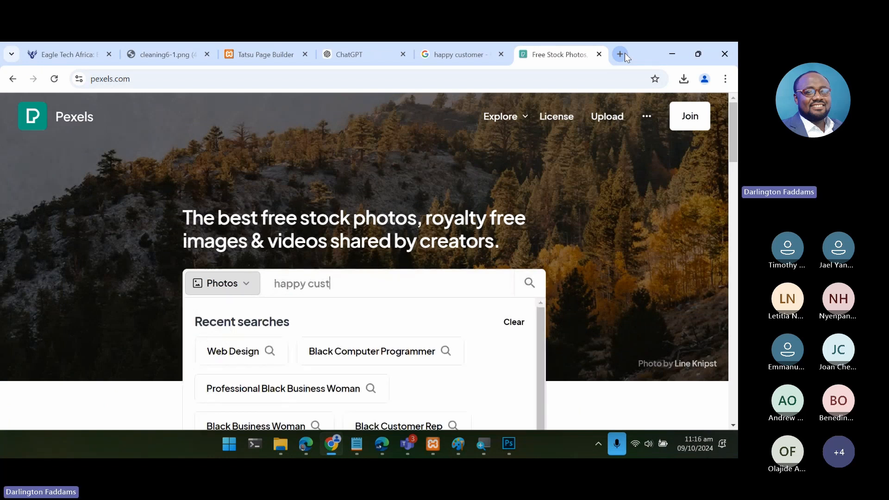
pyautogui.write('omer')
pyautogui.press('Return')
# - Examine the Pexels happy customer results for a photo suitable as the replacement image
pyautogui.scroll(-10, 509, 266)
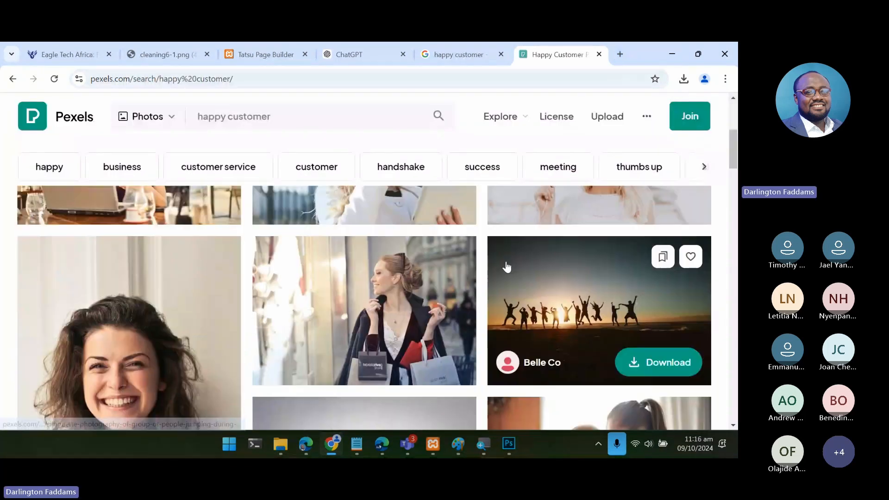
pyautogui.scroll(-3, 506, 266)
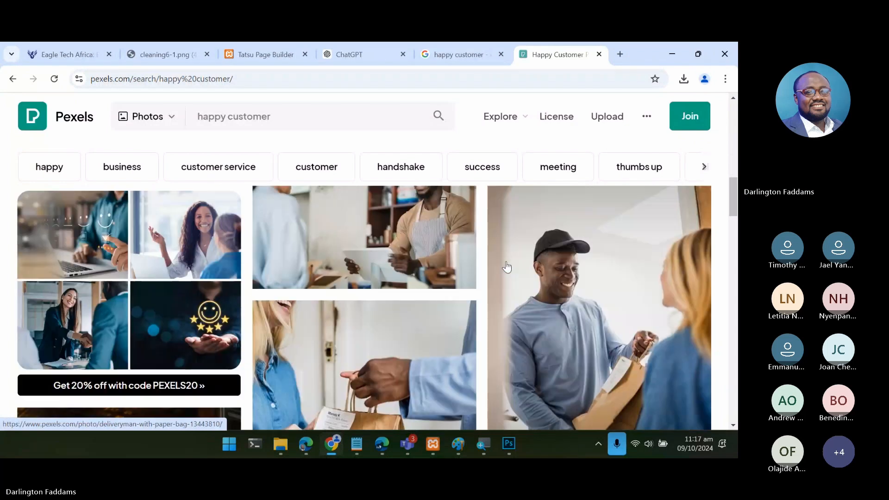
pyautogui.scroll(-12, 507, 267)
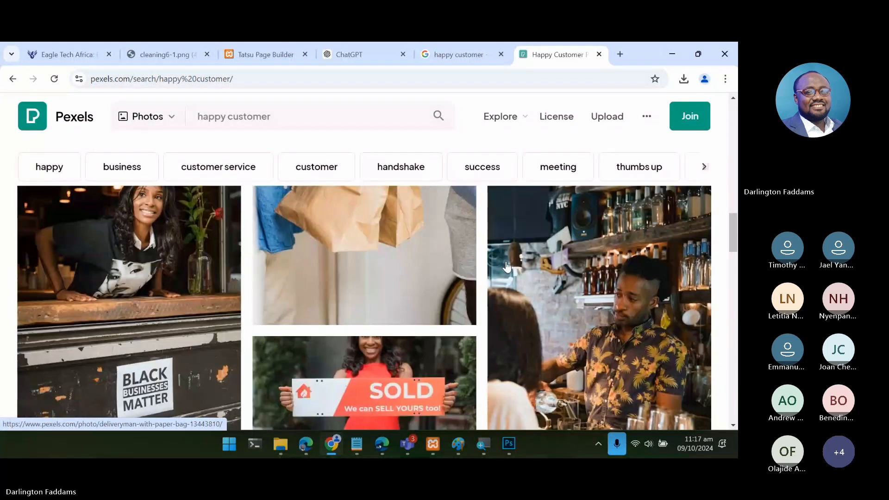
pyautogui.scroll(-5, 507, 266)
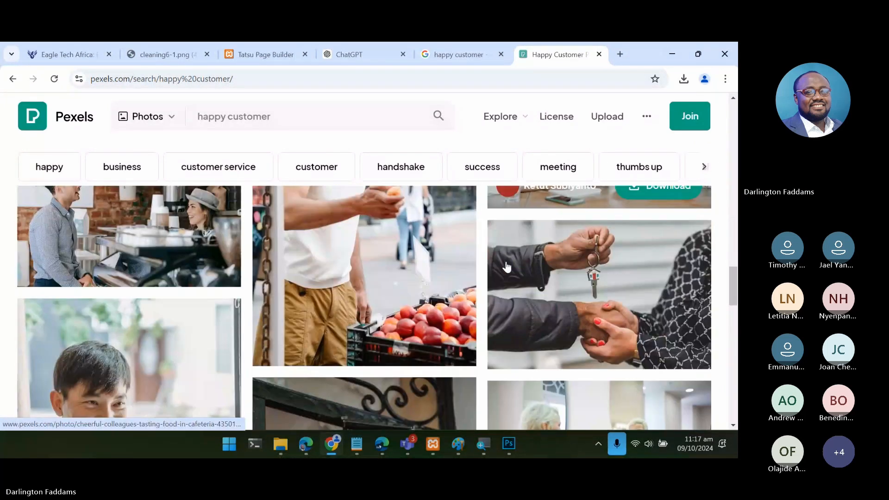
pyautogui.scroll(-5, 507, 267)
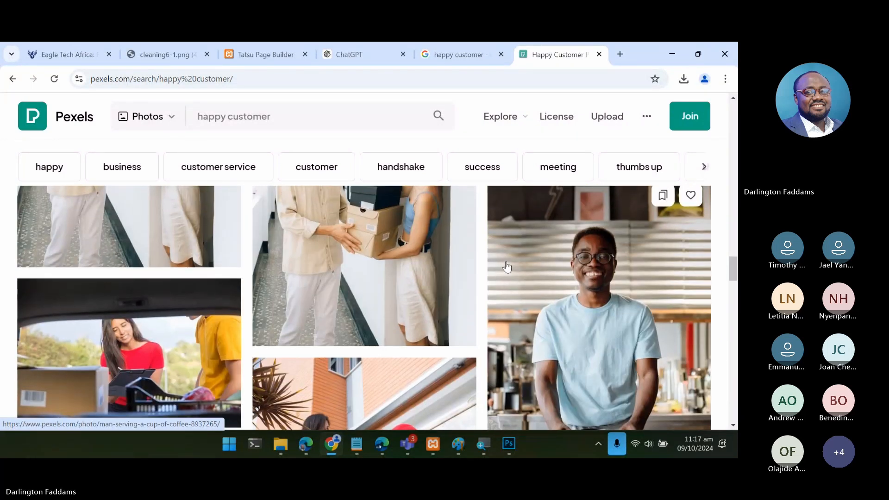
pyautogui.scroll(-3, 507, 268)
pyautogui.scroll(-10, 507, 267)
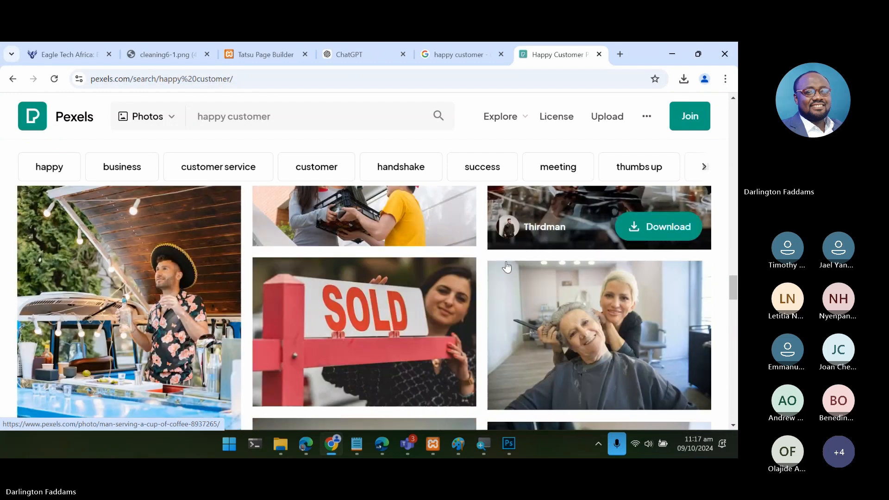
pyautogui.scroll(10, 507, 267)
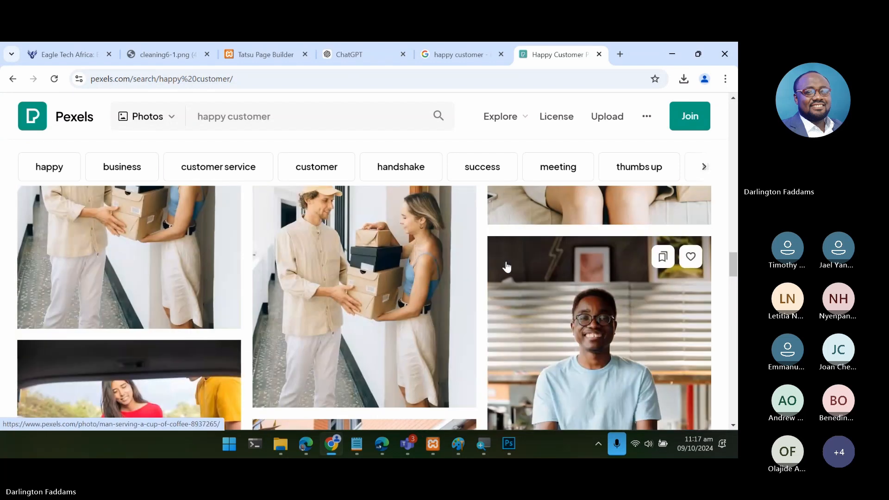
# - Open the photo of the smiling man in glasses and light blue T-shirt and examine its related photos for a suitable replacement, then close it
pyautogui.click(545, 306)
pyautogui.scroll(-5, 365, 366)
pyautogui.scroll(-5, 367, 366)
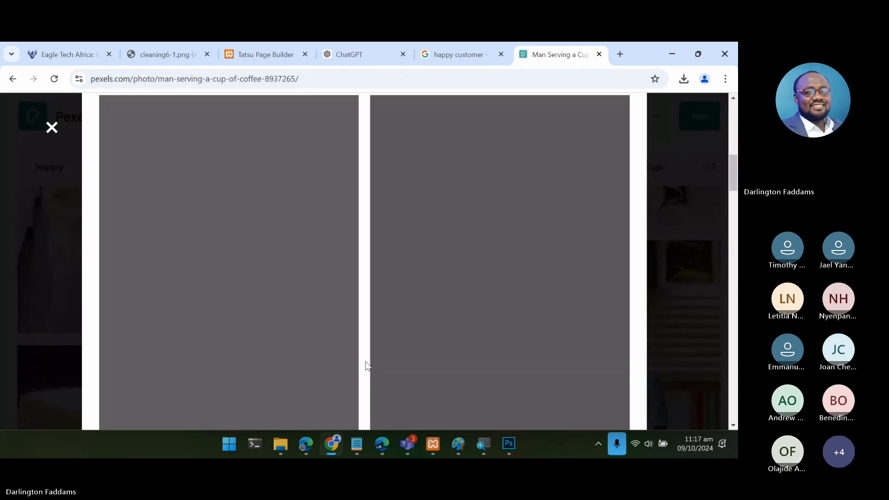
pyautogui.scroll(-3, 367, 366)
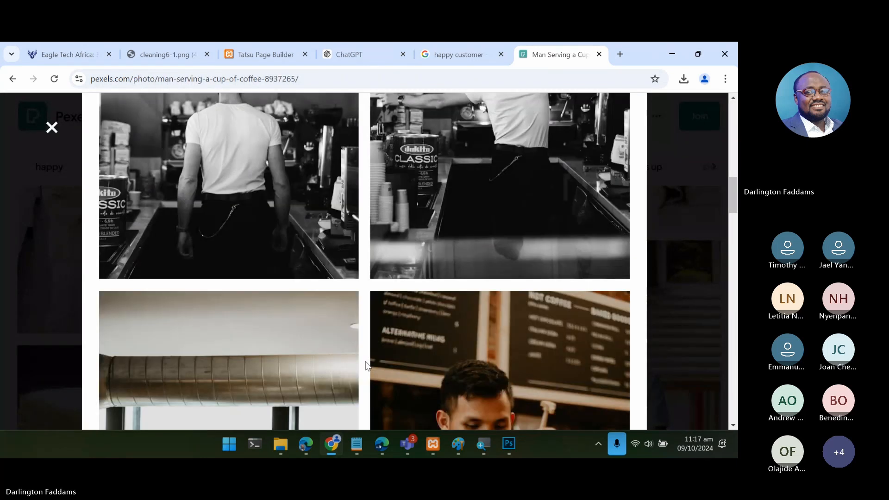
pyautogui.scroll(-15, 366, 366)
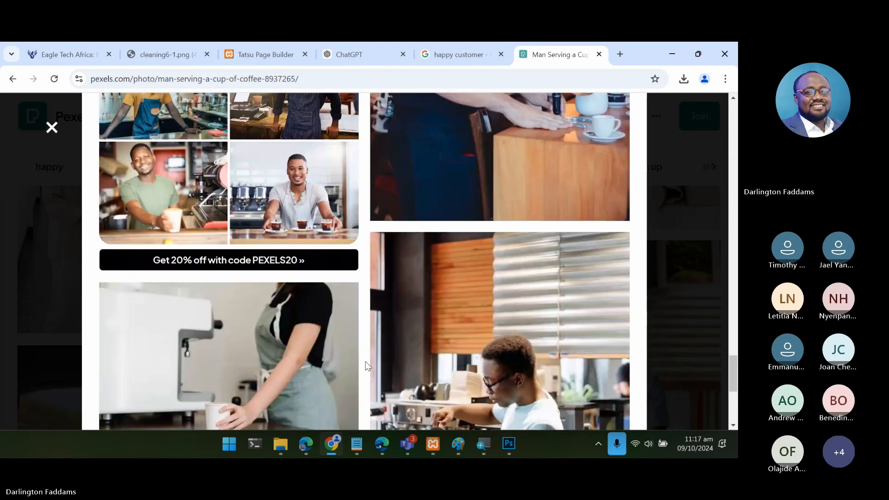
pyautogui.scroll(-7, 367, 366)
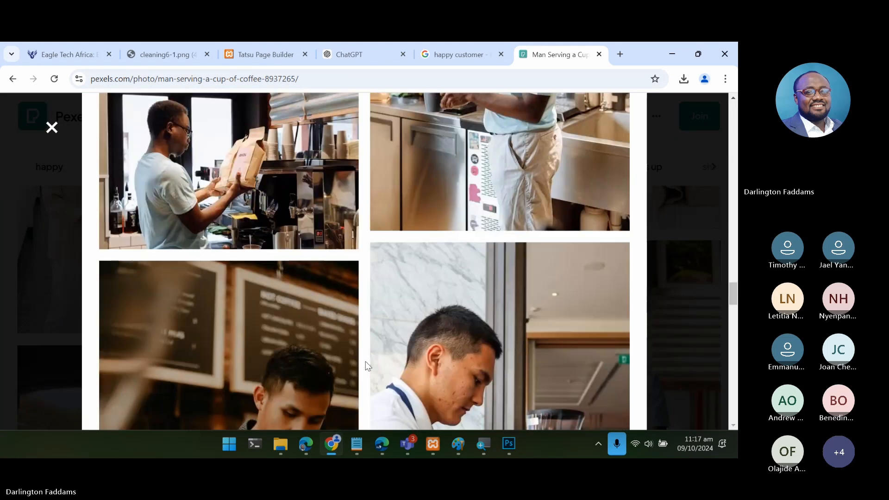
pyautogui.scroll(-5, 367, 366)
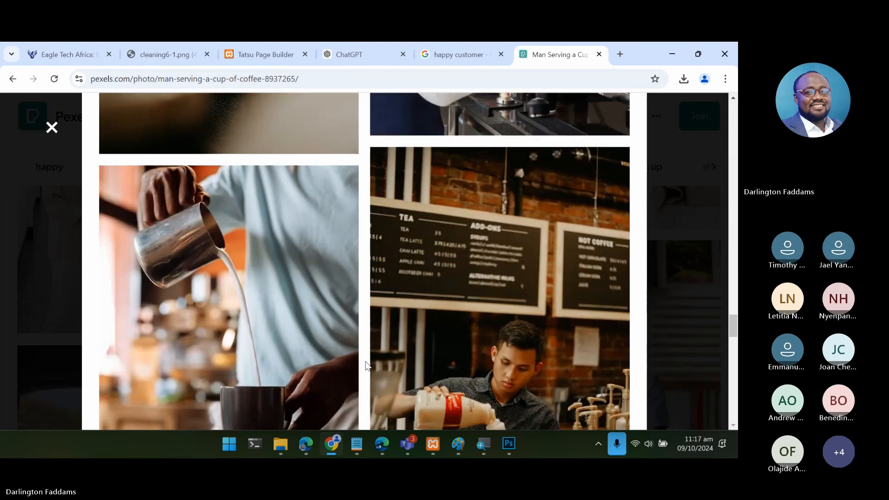
pyautogui.scroll(-5, 366, 365)
pyautogui.scroll(-5, 367, 366)
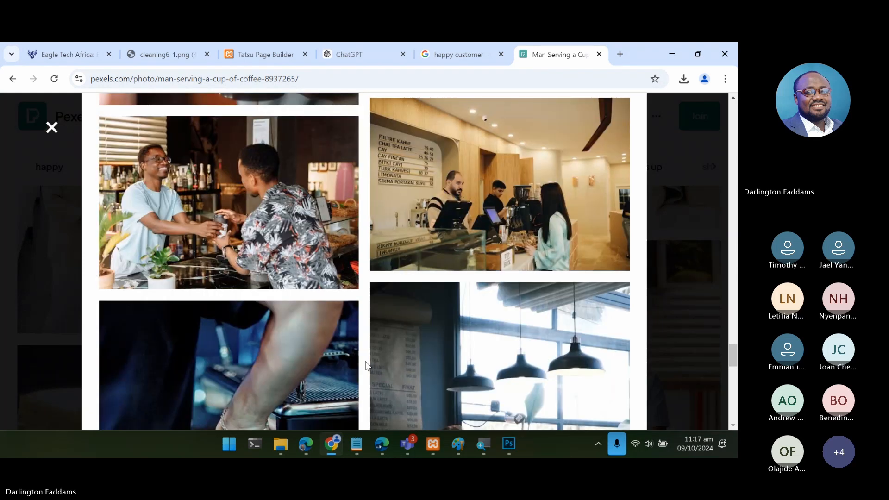
pyautogui.scroll(-10, 367, 366)
pyautogui.scroll(-7, 367, 366)
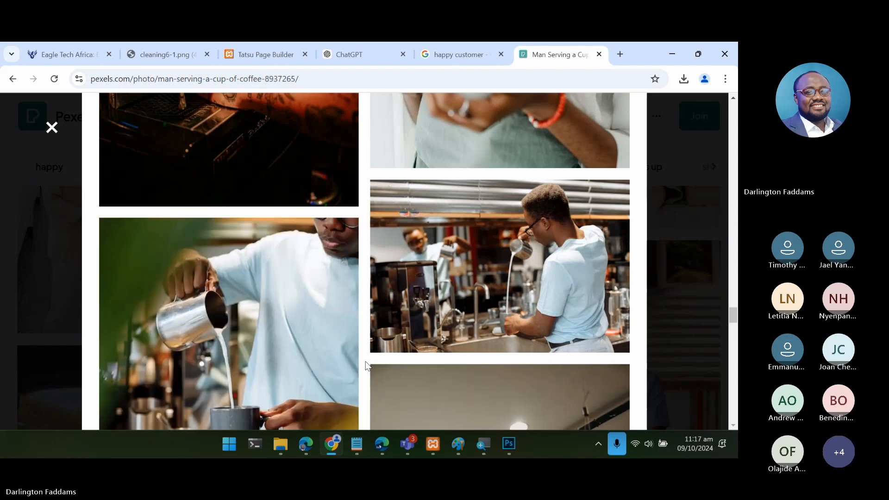
pyautogui.scroll(-4, 367, 366)
pyautogui.scroll(-15, 367, 366)
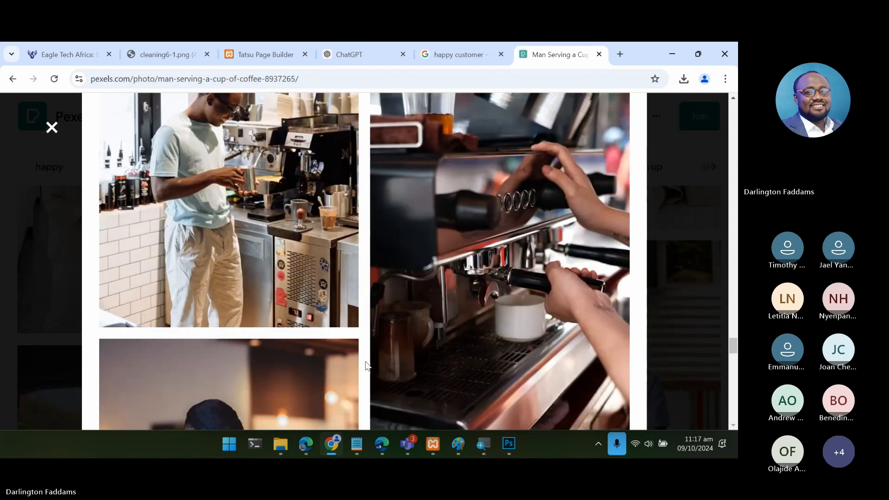
pyautogui.scroll(-12, 367, 366)
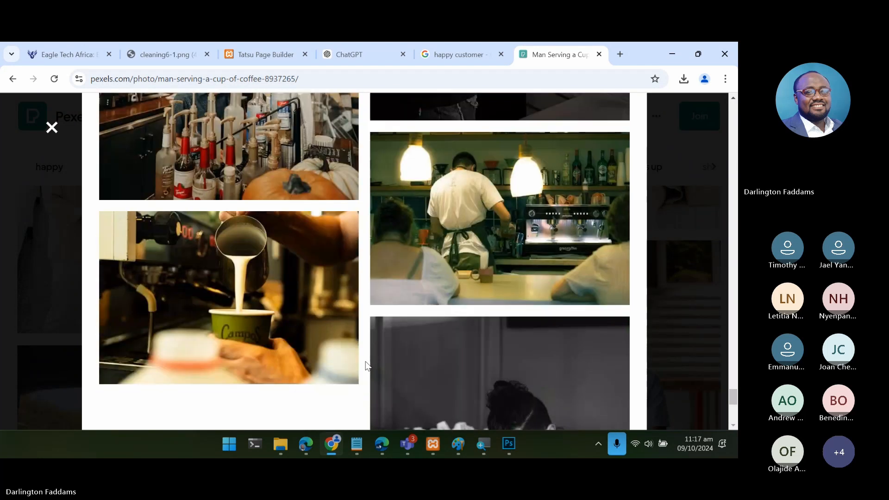
pyautogui.scroll(-6, 367, 365)
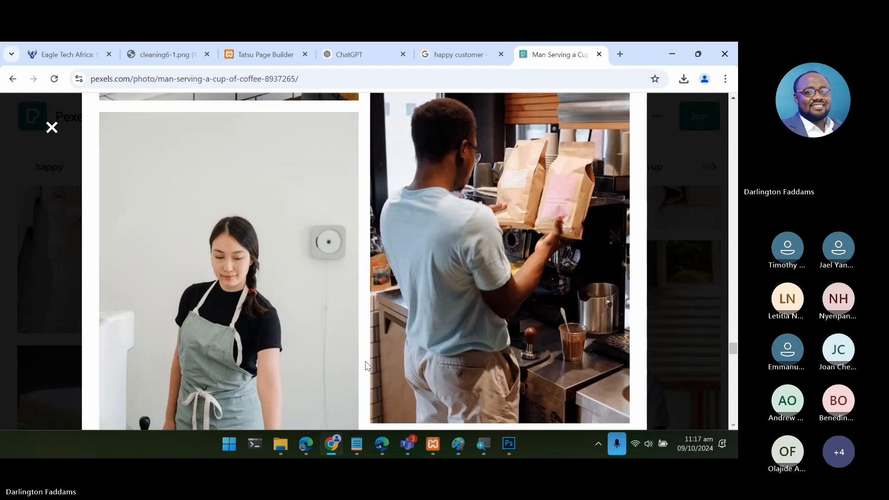
pyautogui.scroll(-10, 367, 366)
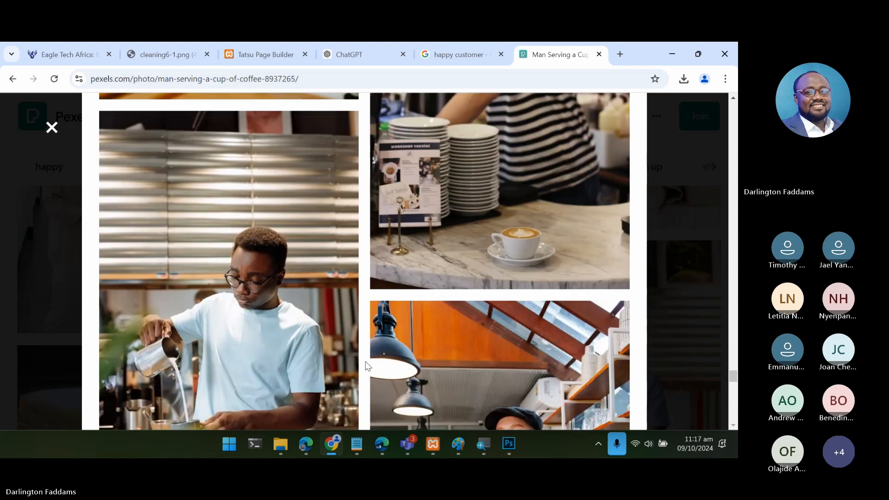
pyautogui.scroll(-12, 367, 365)
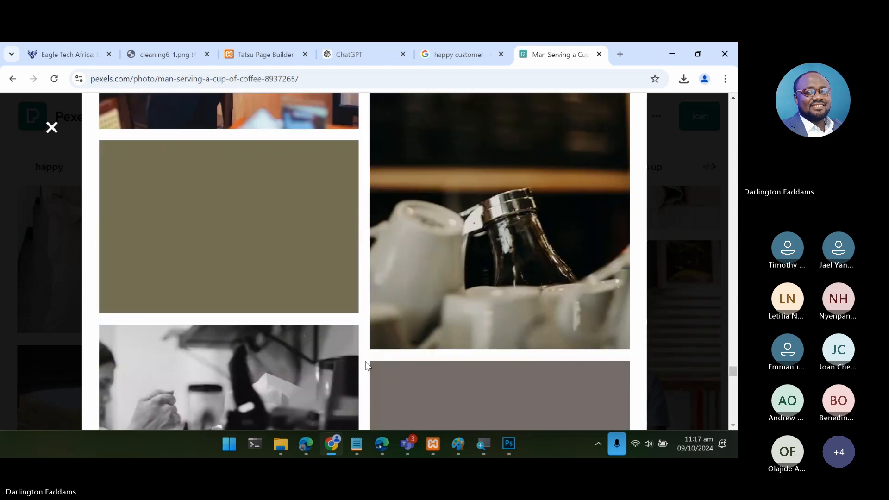
pyautogui.scroll(-5, 367, 366)
pyautogui.scroll(-10, 367, 366)
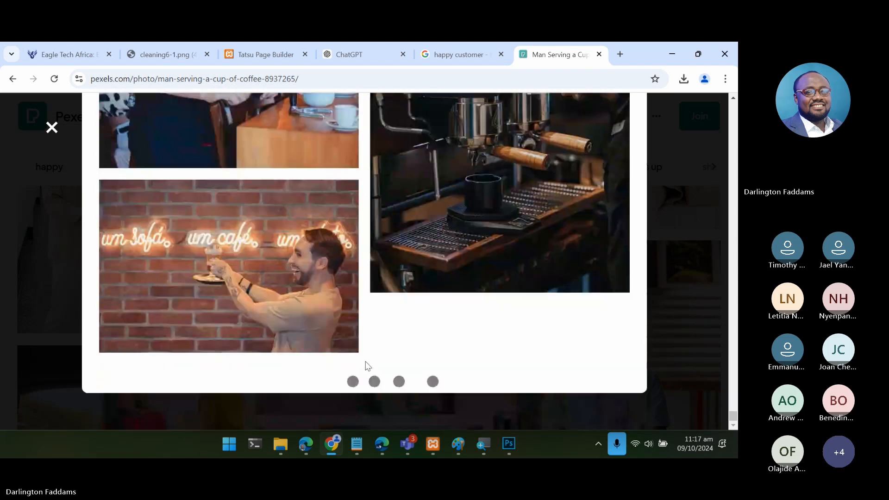
pyautogui.scroll(-10, 367, 366)
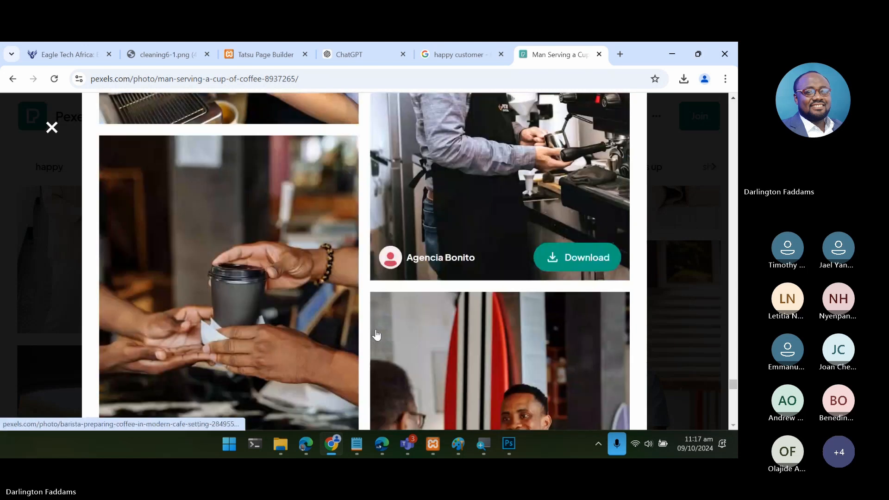
pyautogui.scroll(-15, 376, 334)
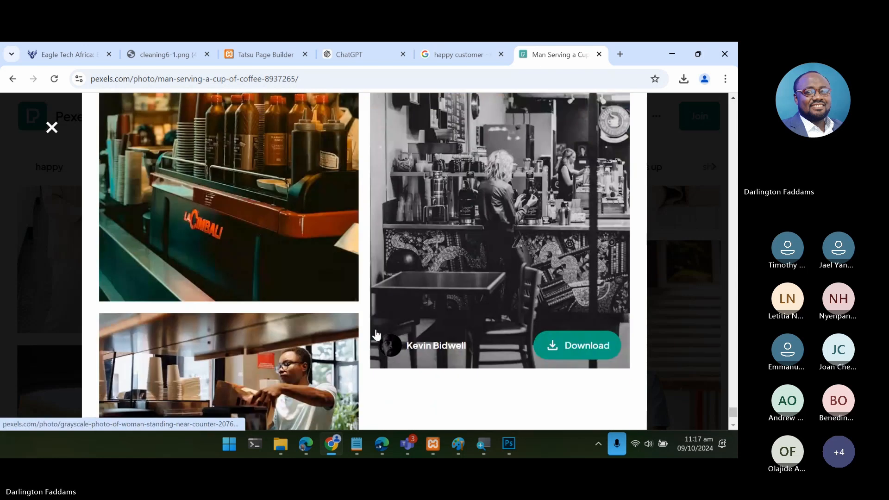
pyautogui.scroll(-5, 376, 331)
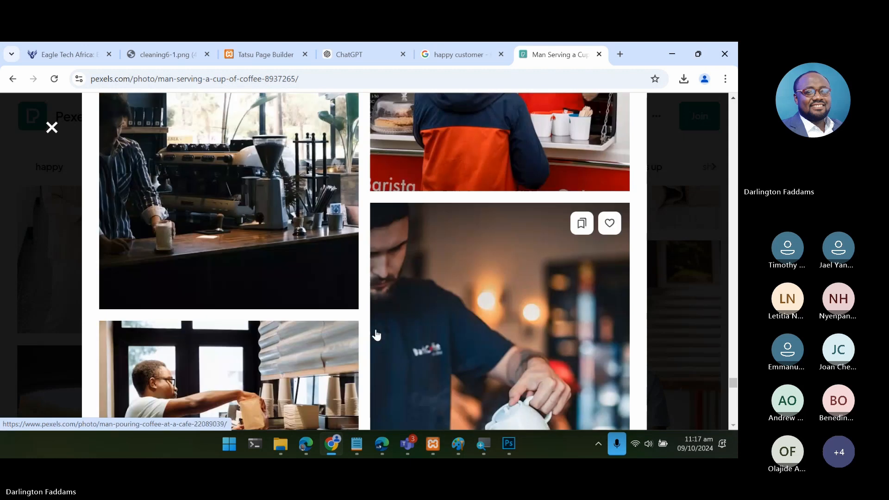
pyautogui.scroll(-5, 376, 334)
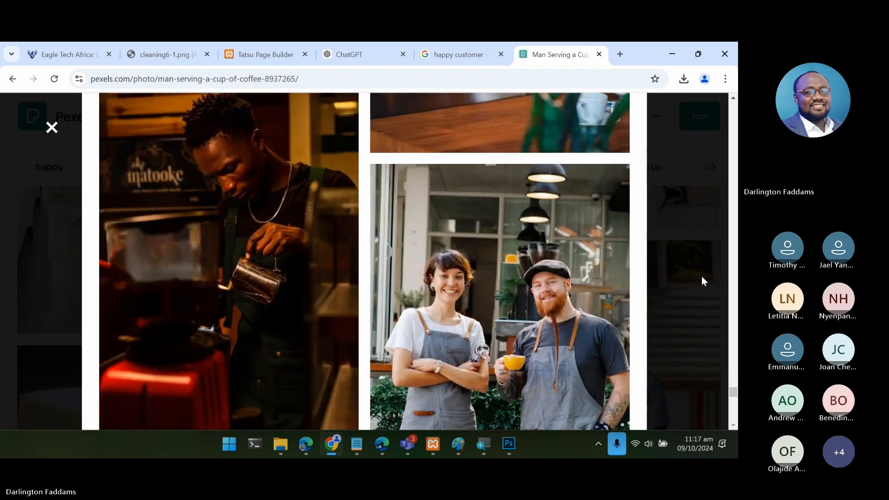
pyautogui.click(701, 276)
# - Look further through the happy customer search results for a smiling customer photo that suits the Why choose us section
pyautogui.scroll(-5, 423, 360)
pyautogui.scroll(-10, 422, 359)
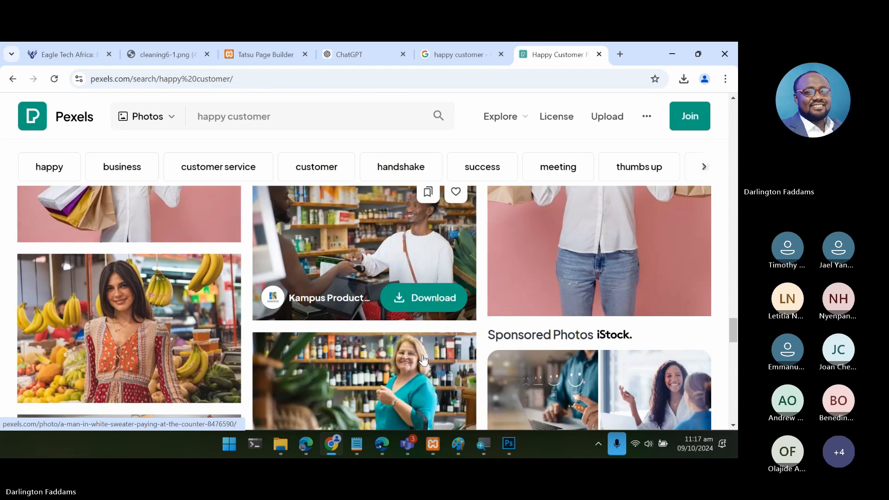
pyautogui.scroll(-5, 423, 359)
pyautogui.scroll(3, 423, 359)
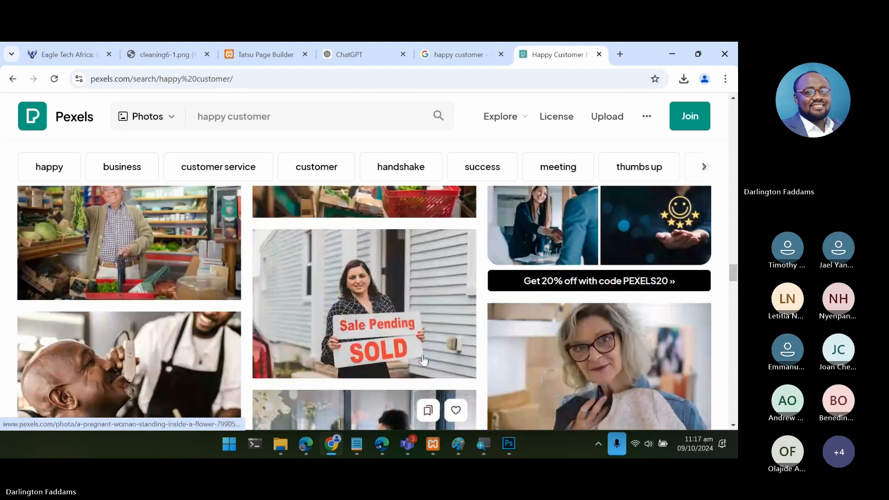
pyautogui.scroll(-6, 423, 360)
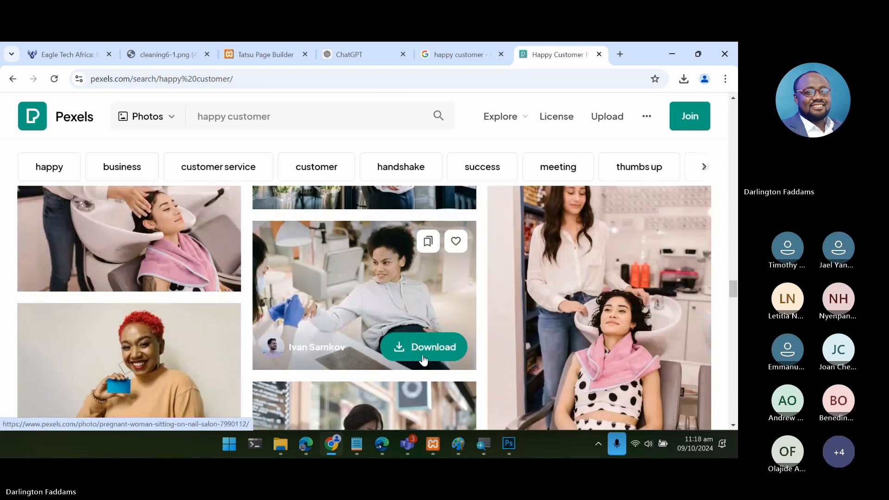
pyautogui.scroll(-2, 422, 359)
pyautogui.scroll(3, 423, 359)
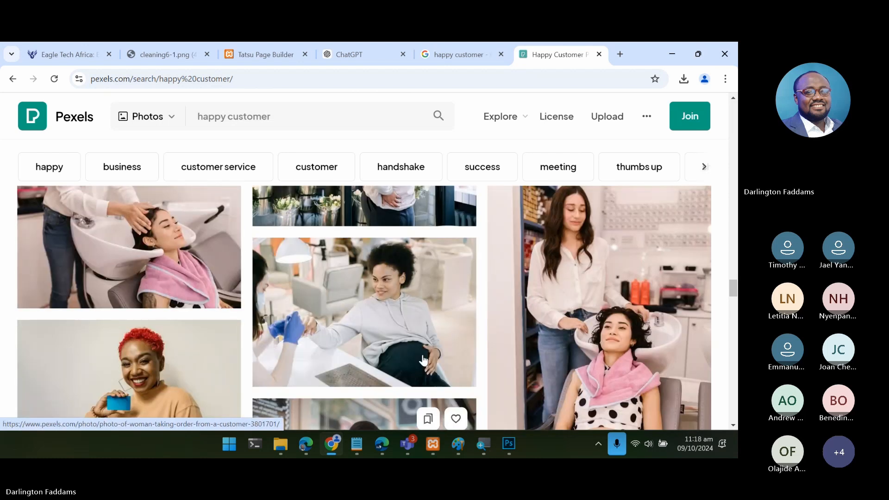
pyautogui.scroll(-3, 423, 359)
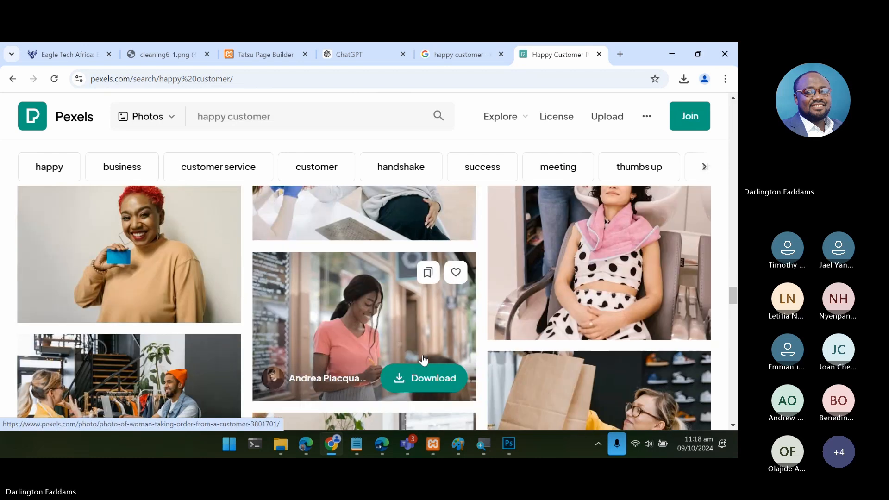
pyautogui.scroll(-1, 423, 359)
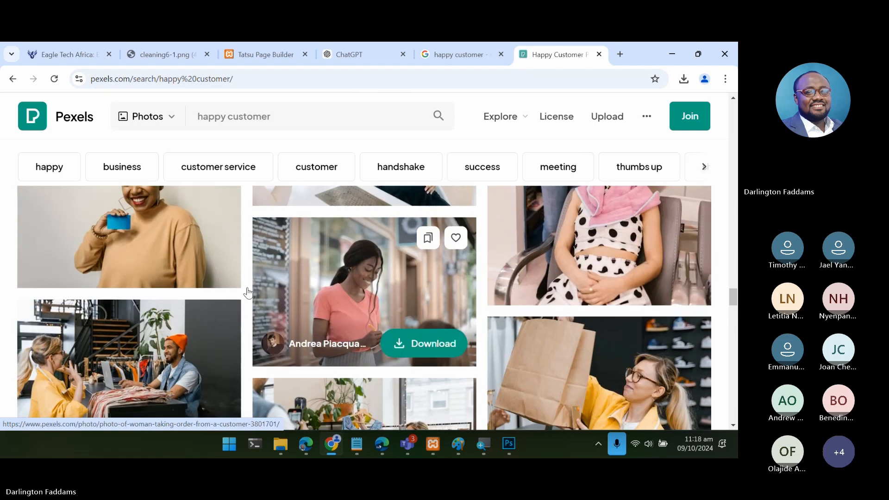
# - Open the photo of the smiling red-haired woman holding a blue card and examine its related photos for a better happy customer image
pyautogui.click(202, 225)
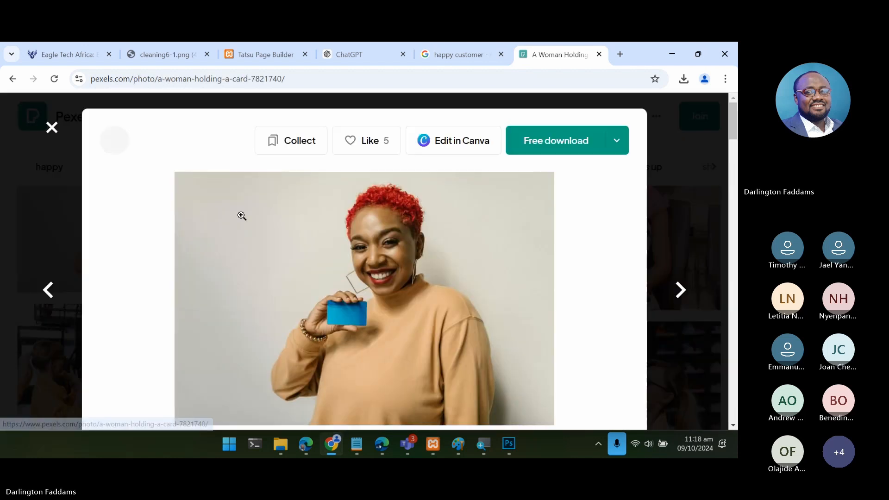
pyautogui.scroll(-10, 411, 301)
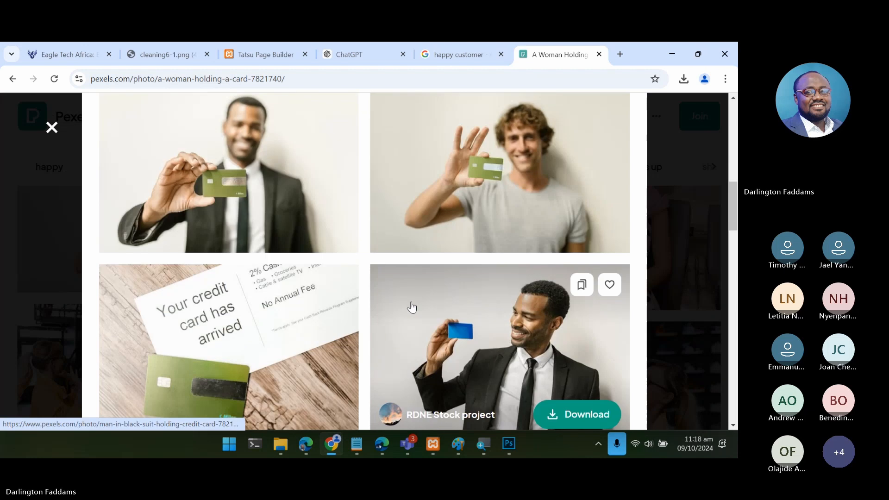
pyautogui.scroll(-8, 411, 307)
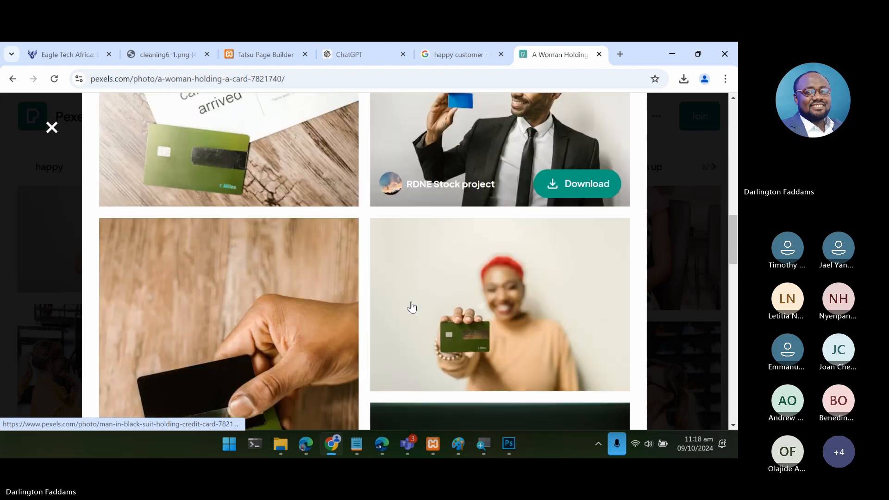
pyautogui.scroll(-10, 411, 307)
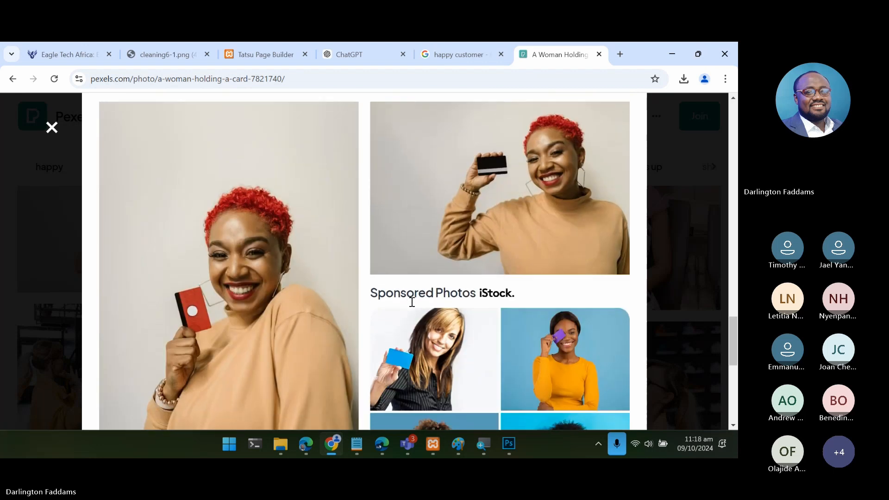
pyautogui.scroll(-2, 412, 306)
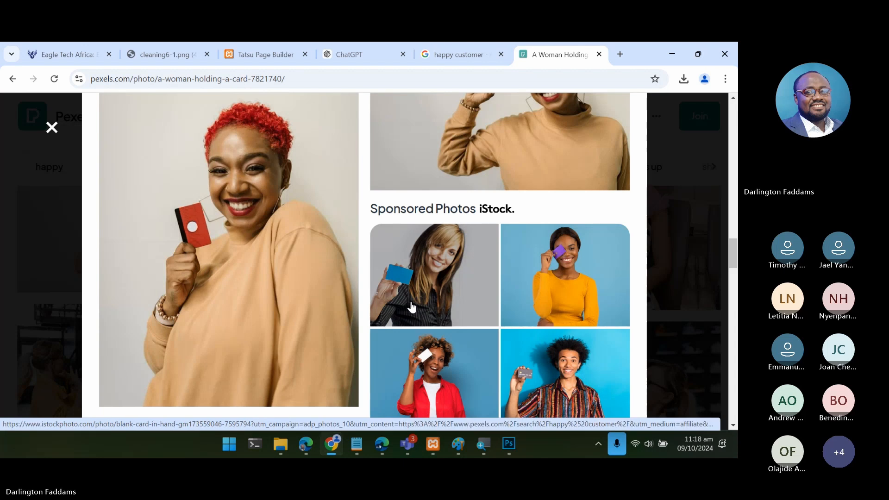
pyautogui.scroll(3, 412, 307)
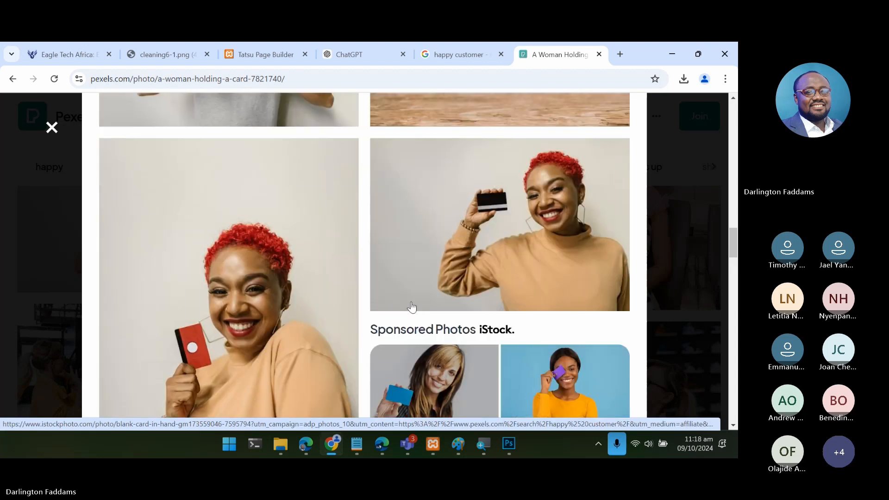
pyautogui.scroll(-7, 412, 307)
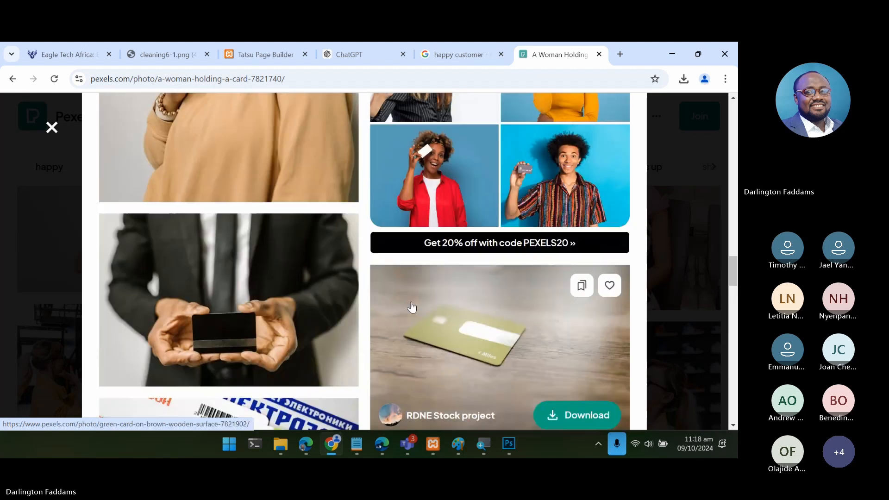
pyautogui.scroll(-10, 412, 307)
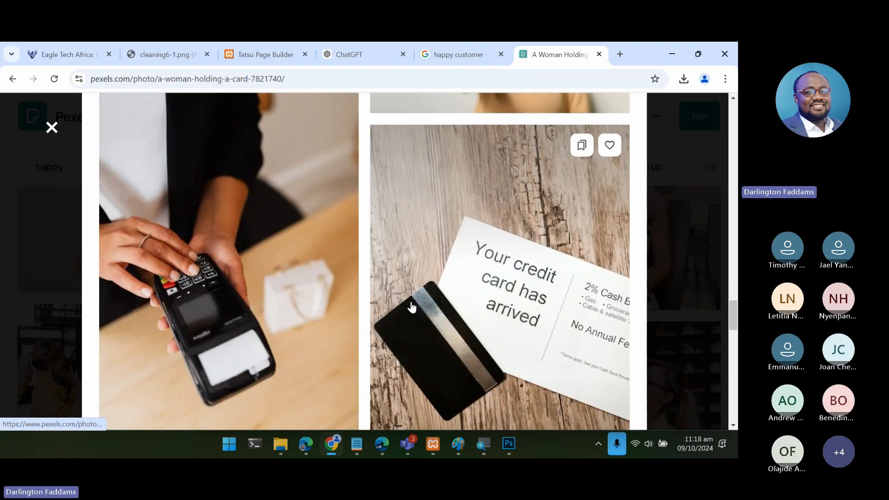
pyautogui.scroll(-15, 412, 307)
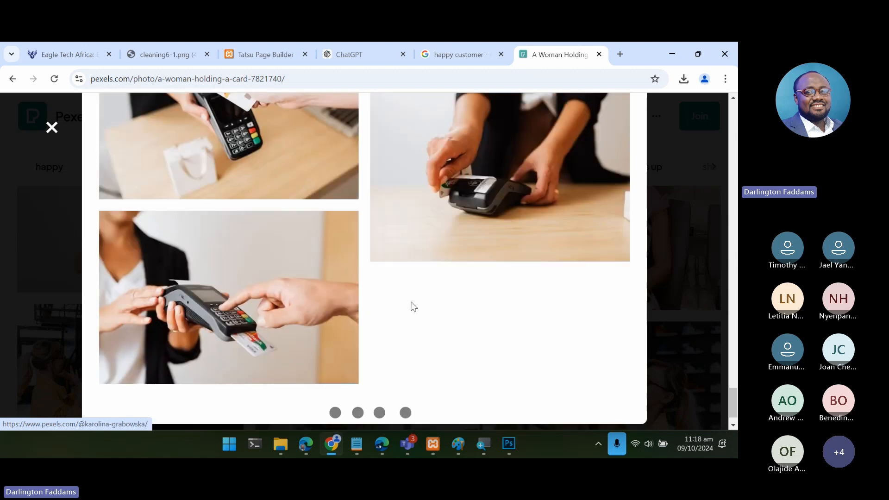
pyautogui.scroll(-5, 414, 307)
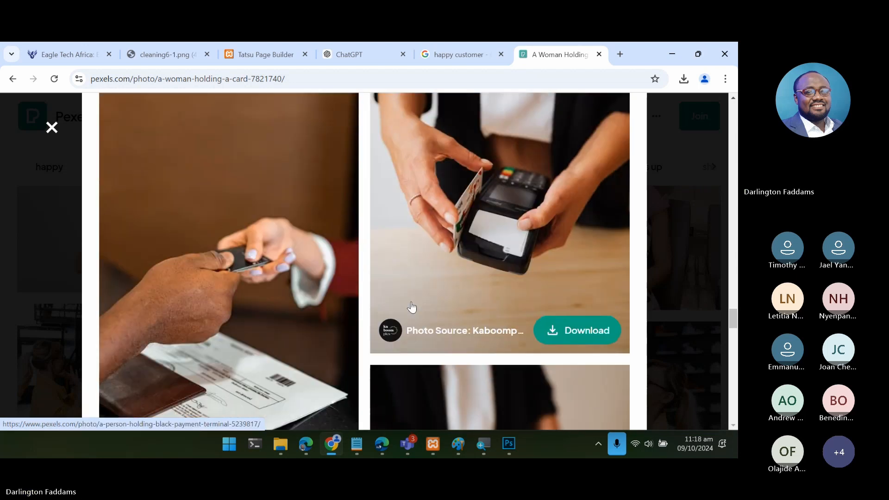
pyautogui.scroll(-10, 411, 306)
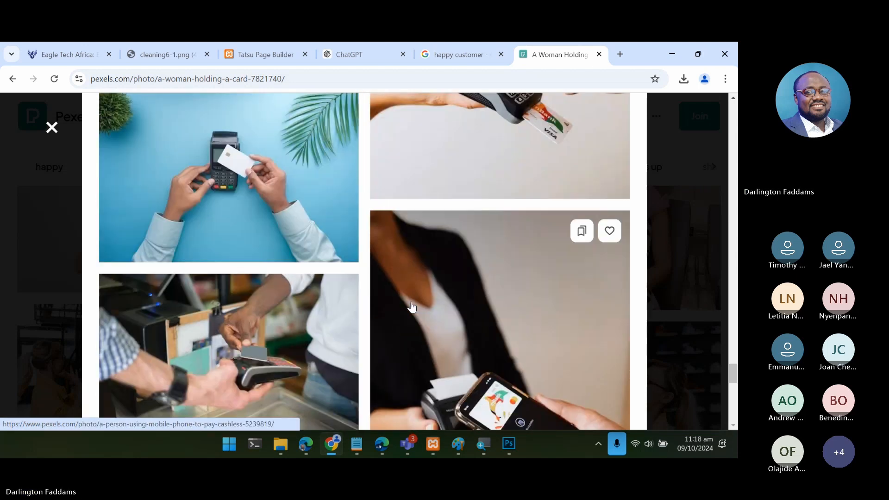
pyautogui.scroll(-10, 411, 307)
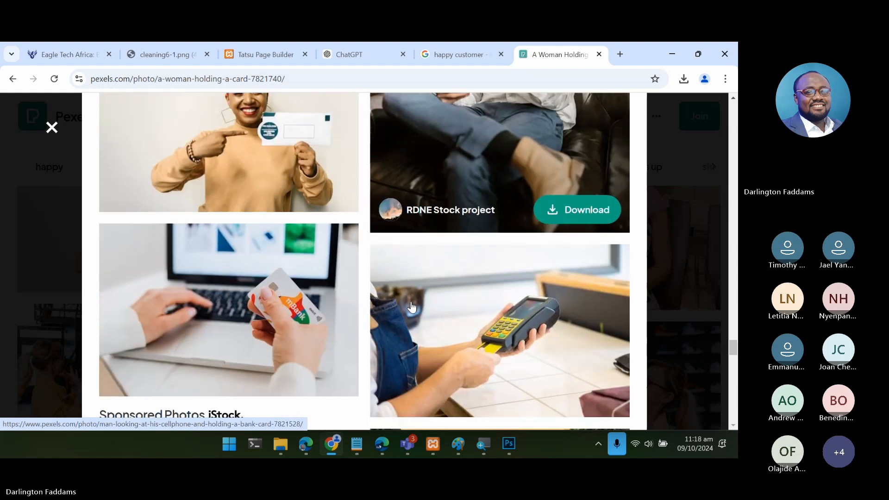
pyautogui.scroll(-1, 412, 307)
pyautogui.scroll(2, 411, 307)
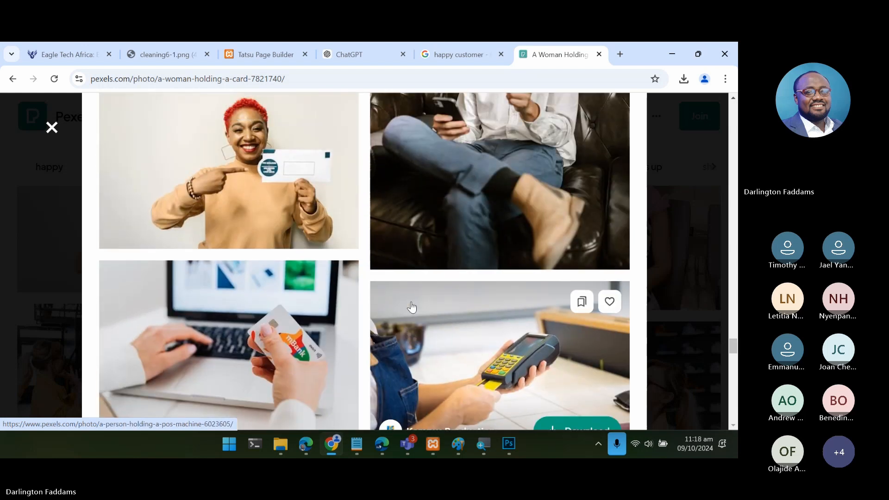
pyautogui.scroll(1, 412, 307)
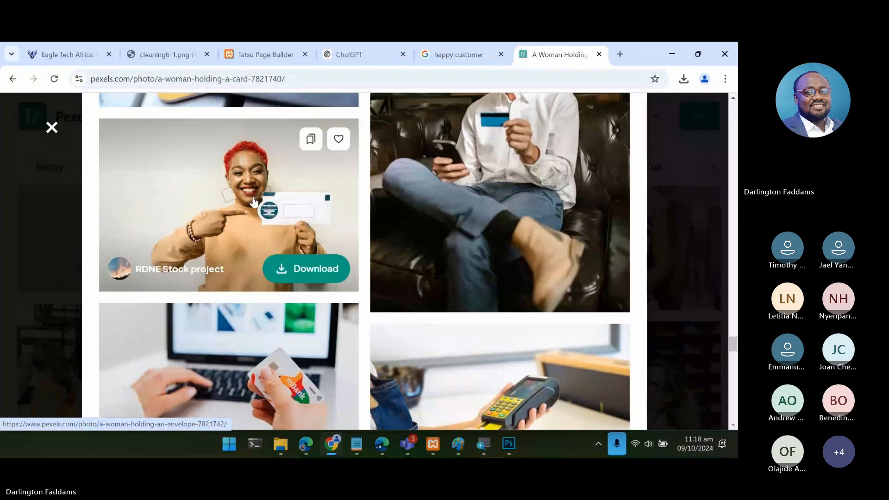
# - Open the related photo of the smiling red-haired woman pointing at an envelope and download it for free
pyautogui.click(253, 202)
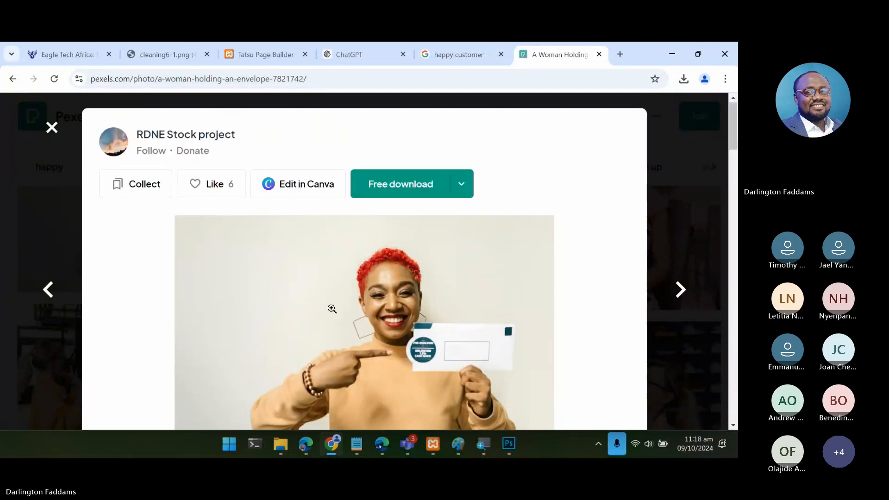
pyautogui.scroll(-5, 332, 309)
pyautogui.scroll(2, 332, 309)
pyautogui.scroll(2, 332, 309)
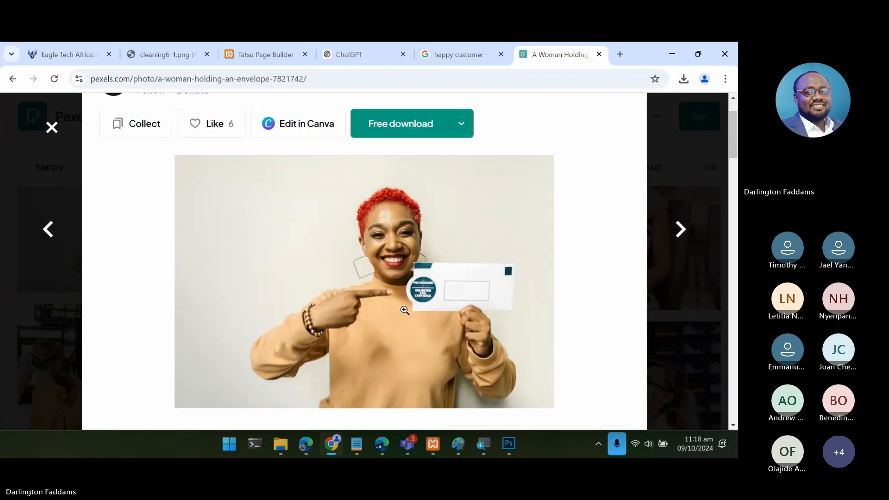
pyautogui.click(419, 134)
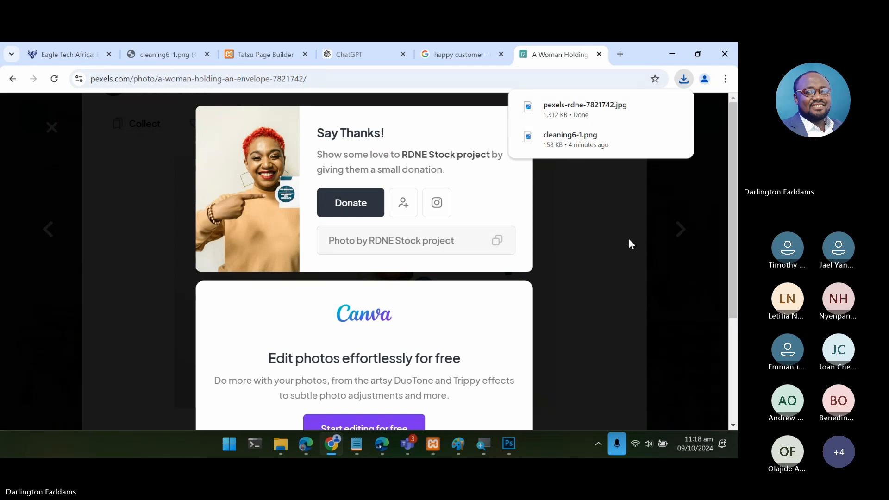
# - Place the downloaded pexels-rdne-7821742.jpg into the cleaning6-1.png document in Photoshop and scale it to about 11.2% over the canvas
pyautogui.click(650, 105)
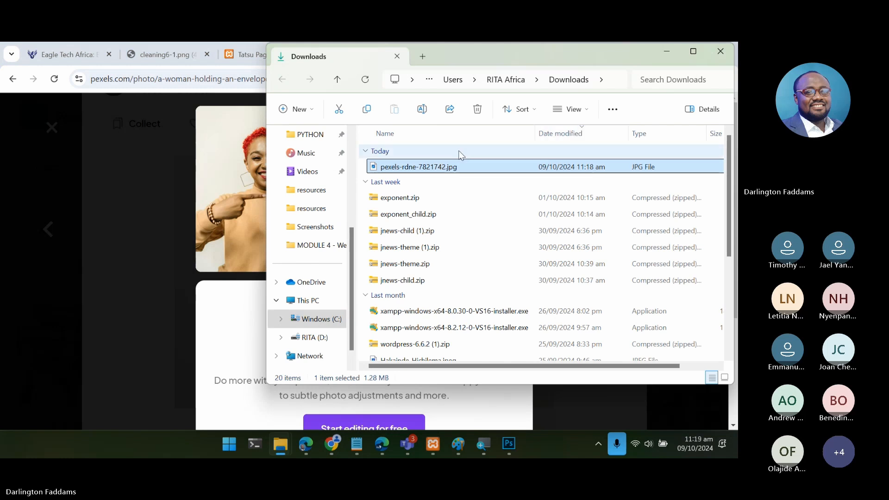
pyautogui.moveTo(413, 167); pyautogui.dragTo(338, 181)
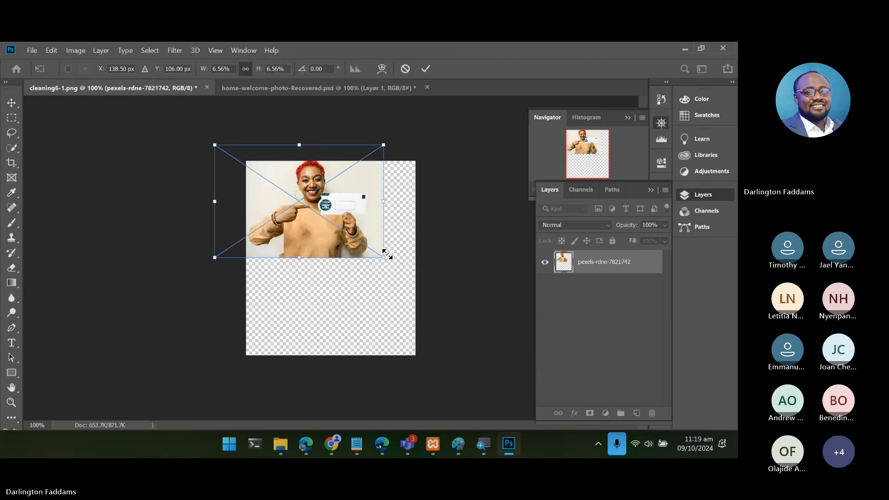
pyautogui.moveTo(384, 252); pyautogui.dragTo(379, 305)
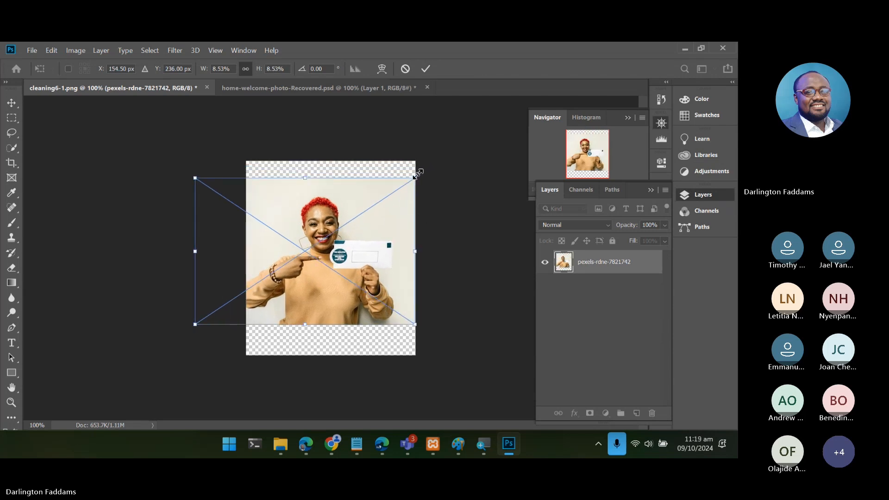
pyautogui.moveTo(415, 177); pyautogui.dragTo(433, 157)
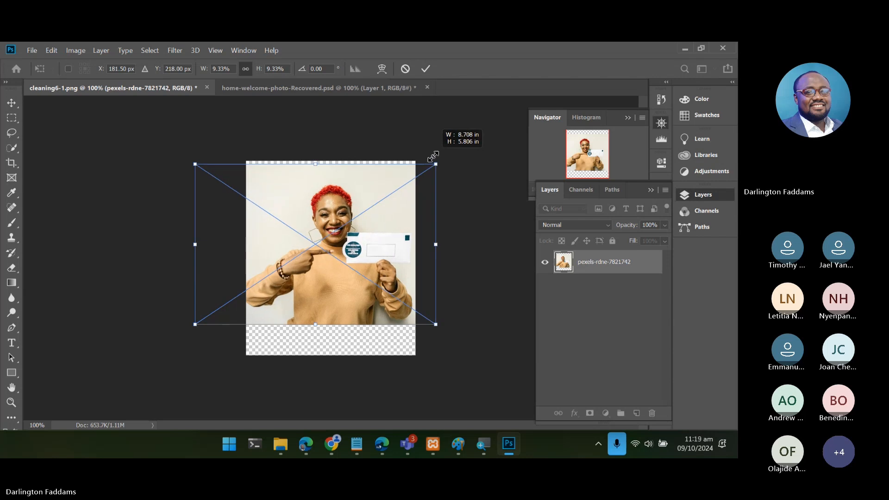
pyautogui.moveTo(432, 156); pyautogui.dragTo(485, 132)
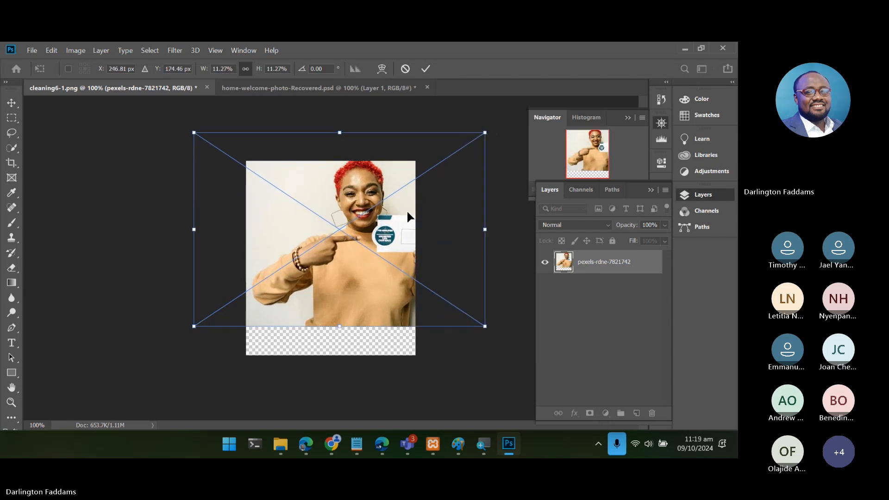
pyautogui.moveTo(407, 213); pyautogui.dragTo(370, 229)
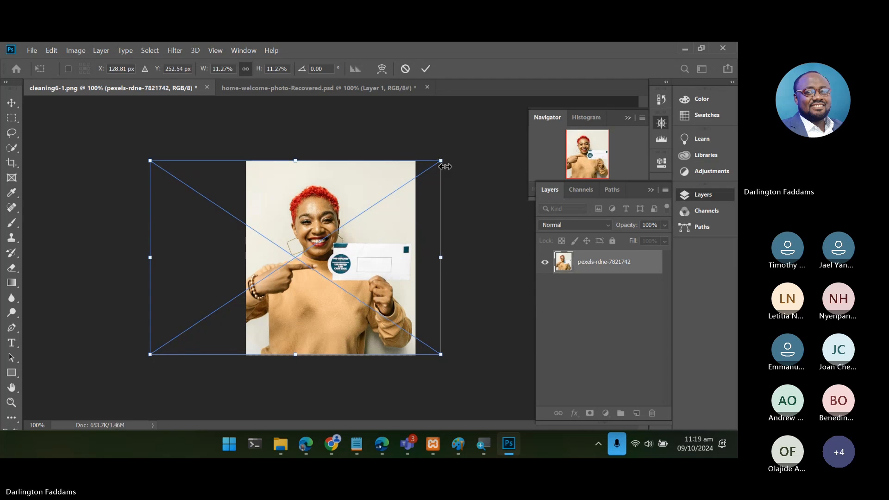
pyautogui.moveTo(442, 160)
pyautogui.mouseDown()
pyautogui.moveTo(469, 143)
pyautogui.moveTo(439, 162)
pyautogui.mouseUp()
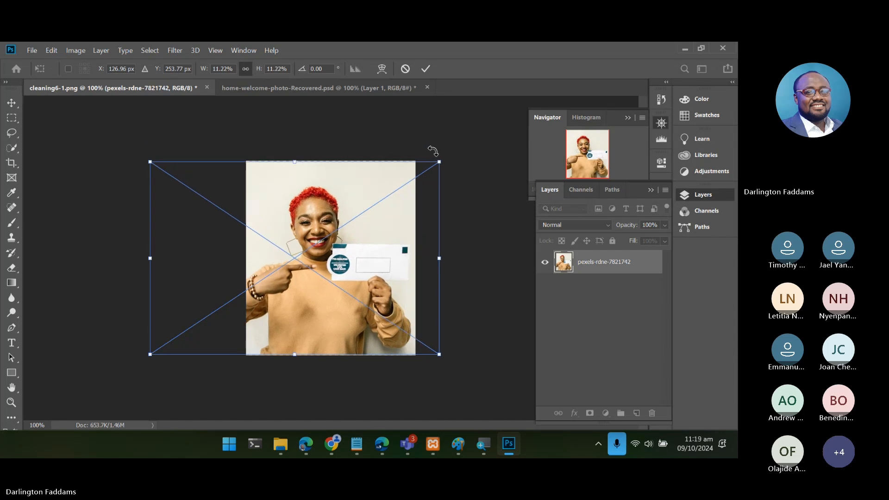
# - Enlarge the placed photo to about 12% and reposition it so the woman's face and the whole envelope sit within the canvas
pyautogui.moveTo(384, 197)
pyautogui.mouseDown()
pyautogui.moveTo(423, 193)
pyautogui.moveTo(373, 194)
pyautogui.moveTo(391, 187)
pyautogui.mouseUp()
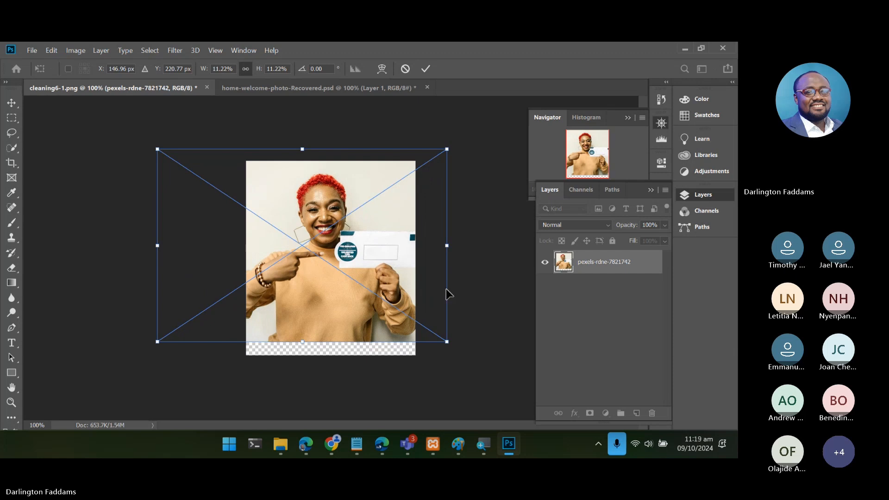
pyautogui.moveTo(447, 341); pyautogui.dragTo(466, 355)
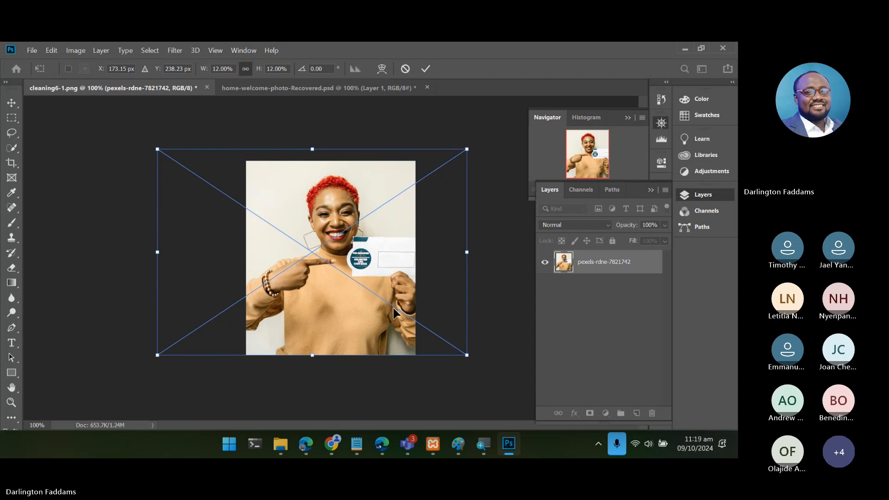
pyautogui.moveTo(393, 308)
pyautogui.mouseDown()
pyautogui.moveTo(343, 312)
pyautogui.moveTo(379, 311)
pyautogui.mouseUp()
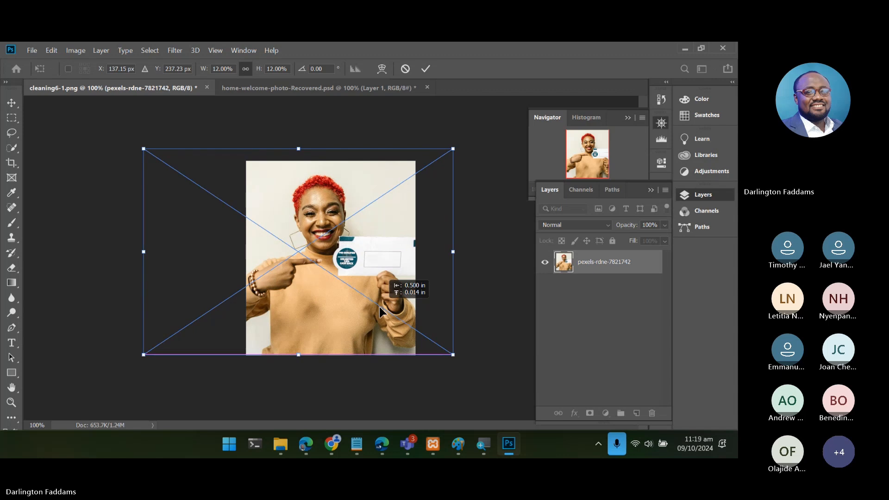
pyautogui.moveTo(379, 306); pyautogui.dragTo(372, 307)
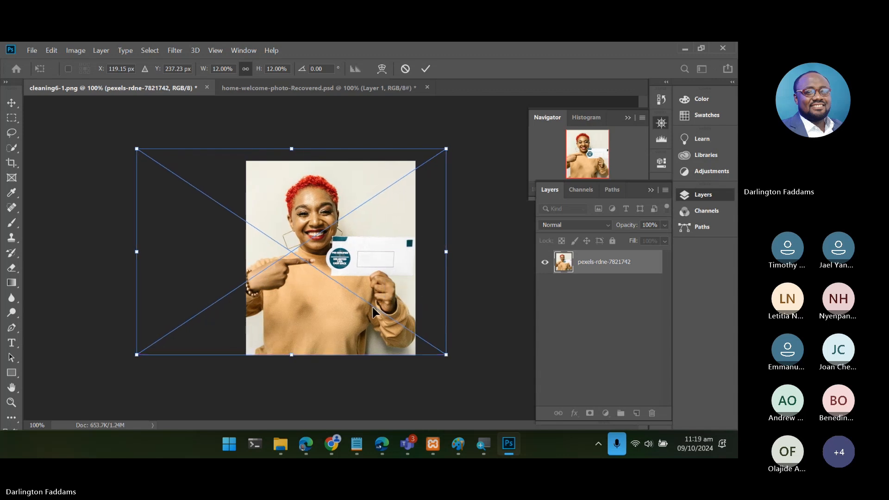
# - Switch back to Pexels in Chrome and examine the photos related to the woman holding an envelope for another happy customer image
pyautogui.click(685, 48)
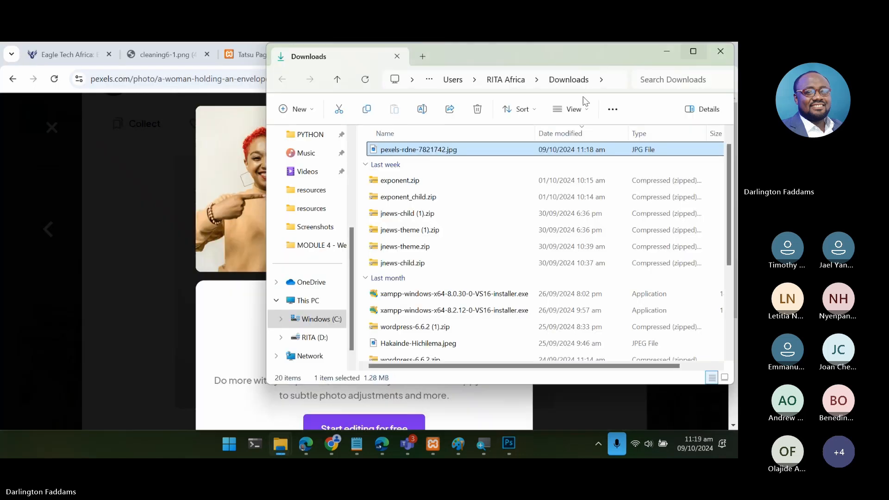
pyautogui.click(102, 256)
pyautogui.scroll(-15, 102, 259)
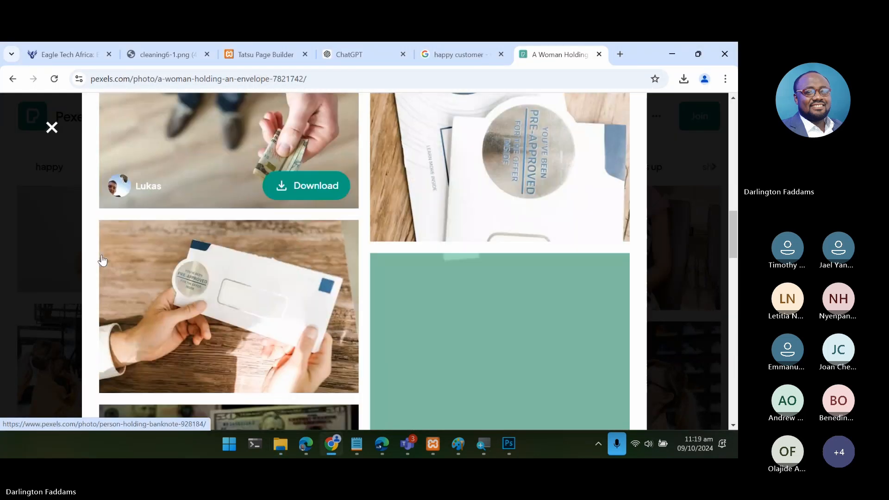
pyautogui.scroll(-20, 103, 260)
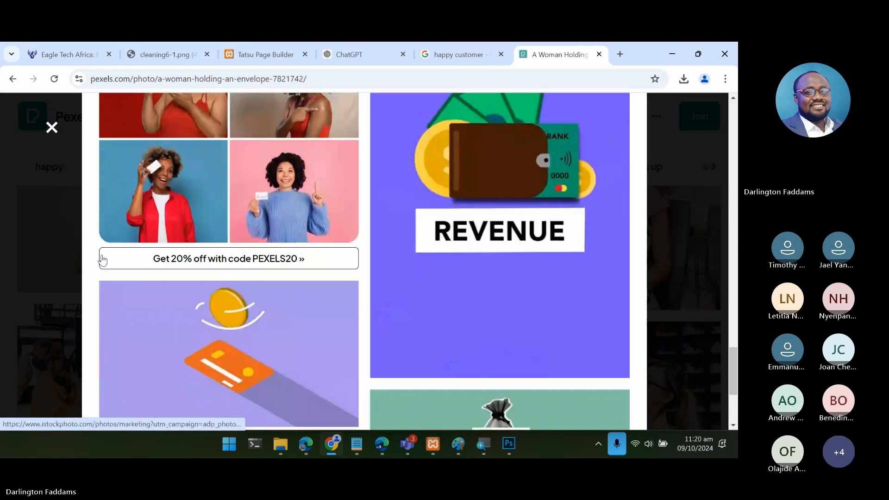
pyautogui.scroll(2, 102, 259)
pyautogui.scroll(-7, 102, 261)
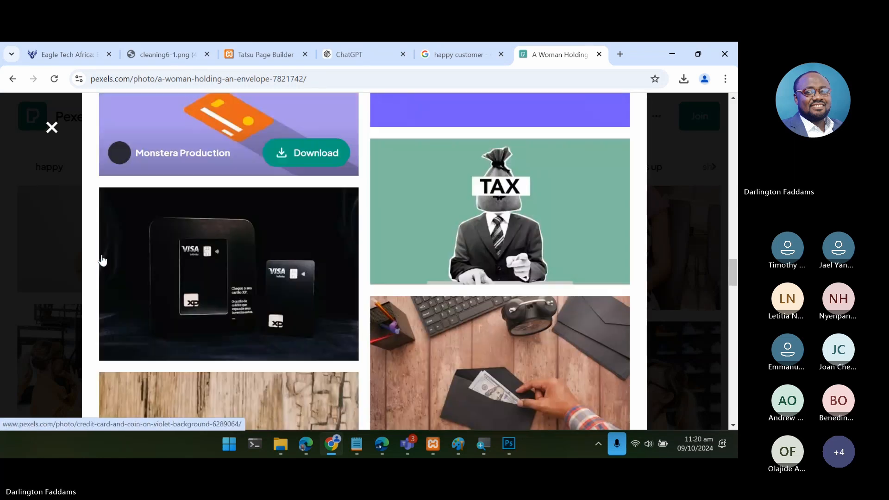
pyautogui.scroll(-10, 102, 260)
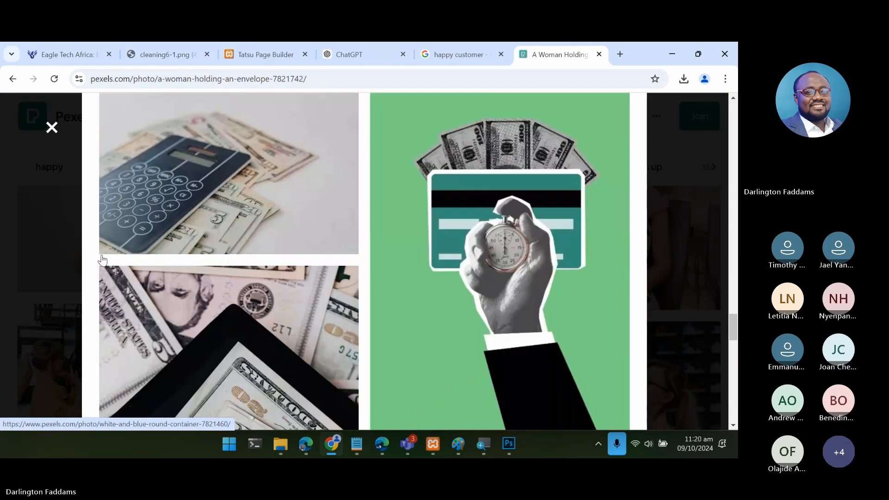
pyautogui.scroll(-10, 102, 260)
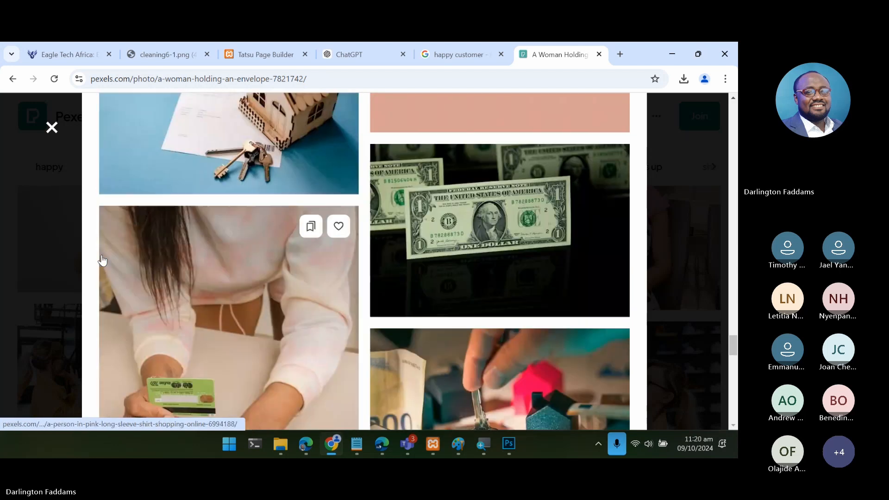
pyautogui.scroll(-10, 102, 261)
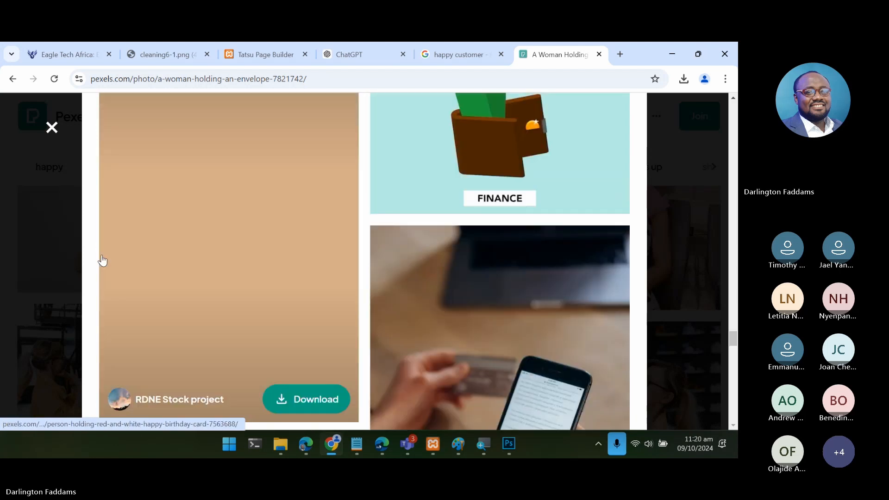
pyautogui.scroll(-10, 102, 261)
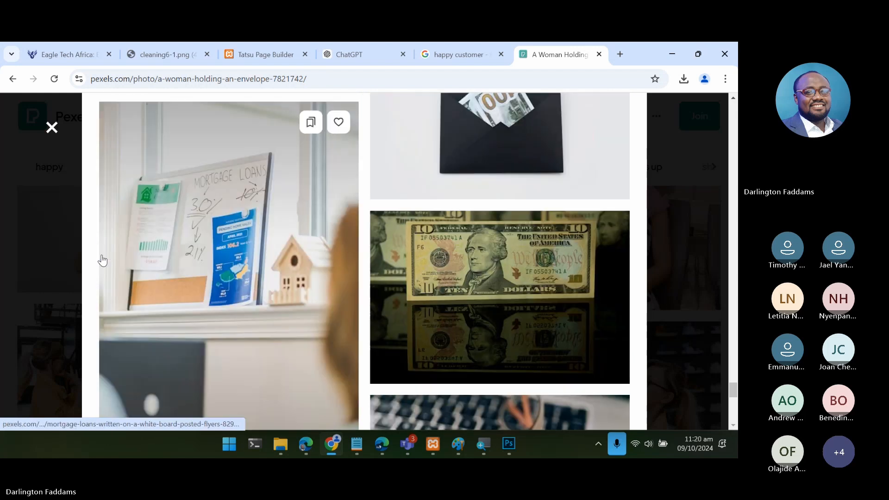
pyautogui.scroll(-10, 102, 260)
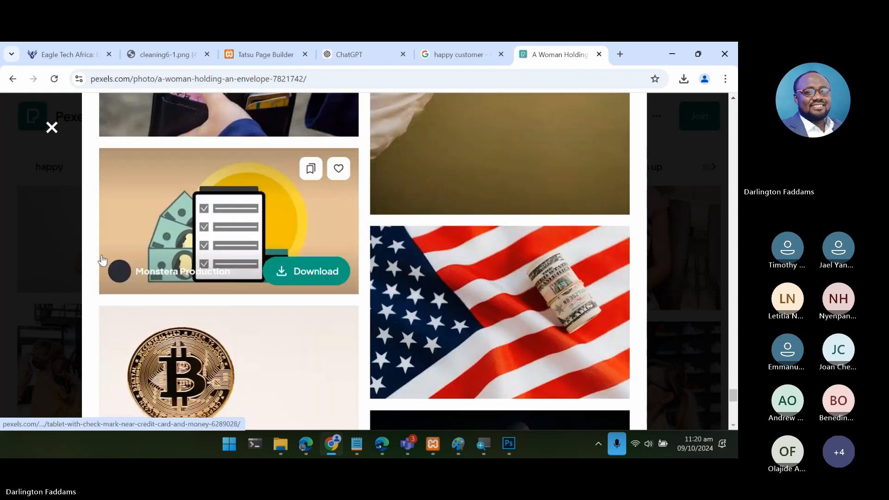
pyautogui.scroll(-10, 102, 261)
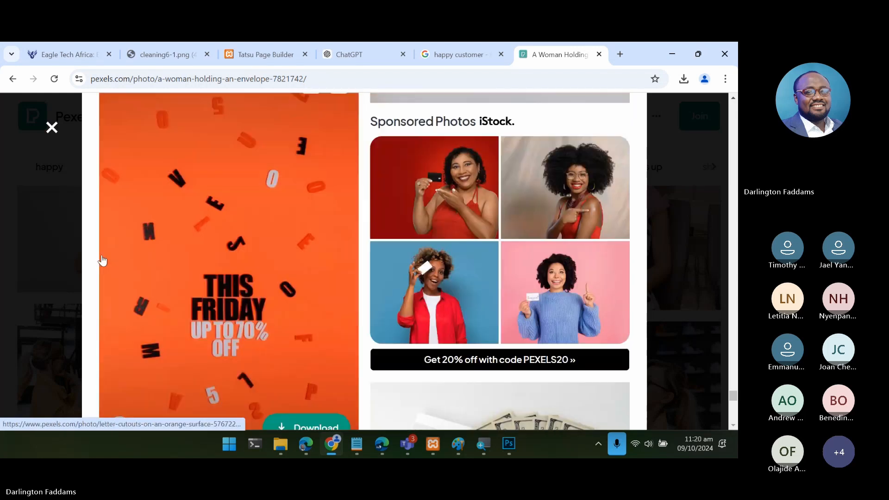
pyautogui.scroll(-10, 102, 261)
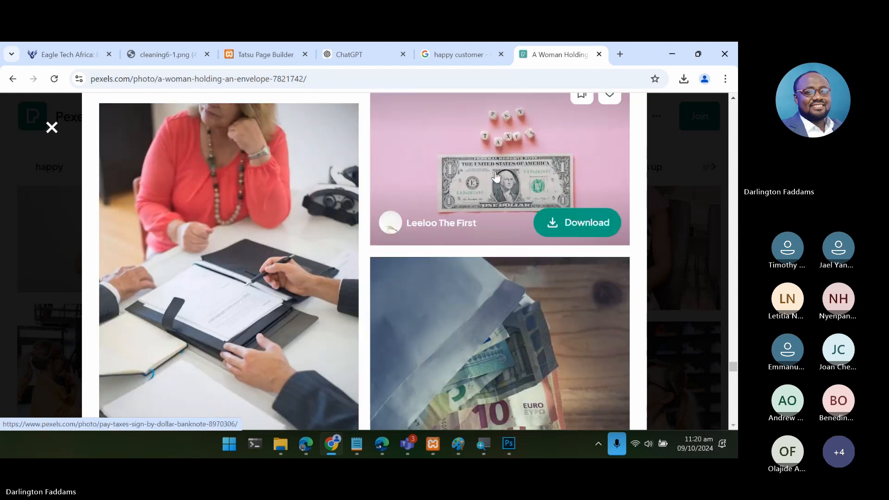
# - Return to the happy customer search results and examine further photos for a more suitable smiling customer
pyautogui.click(685, 177)
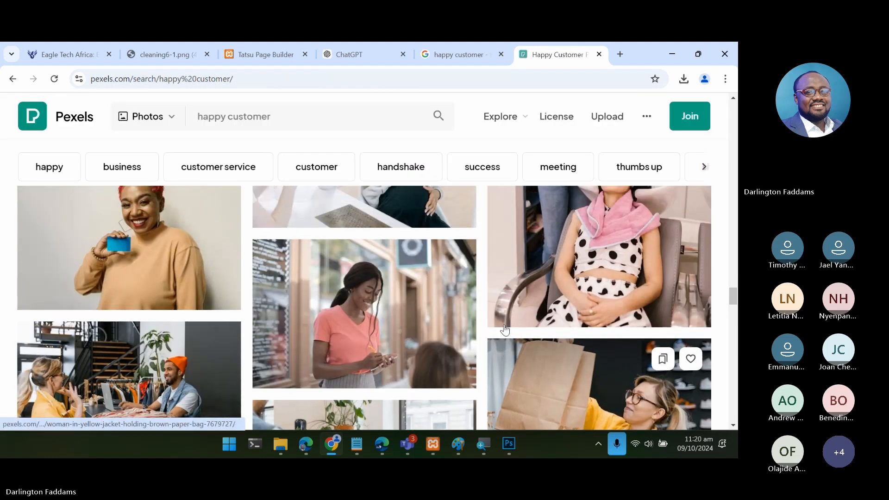
pyautogui.scroll(3, 505, 328)
pyautogui.scroll(-3, 505, 328)
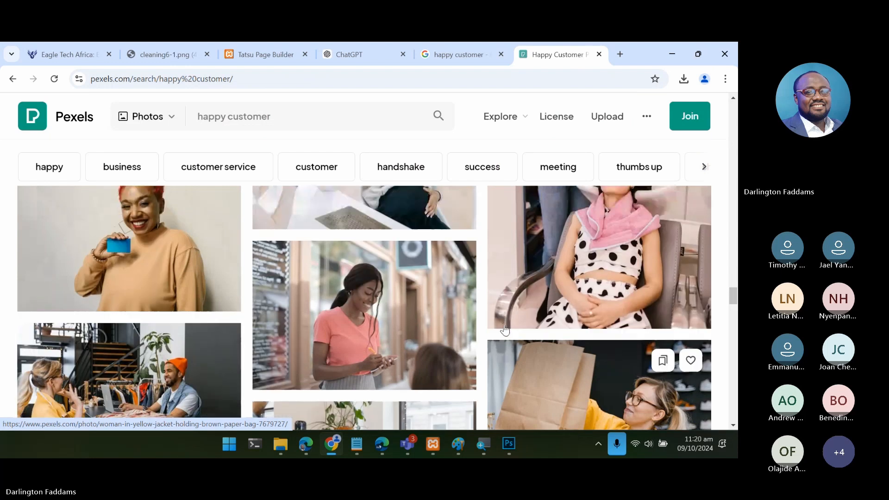
pyautogui.scroll(-10, 504, 328)
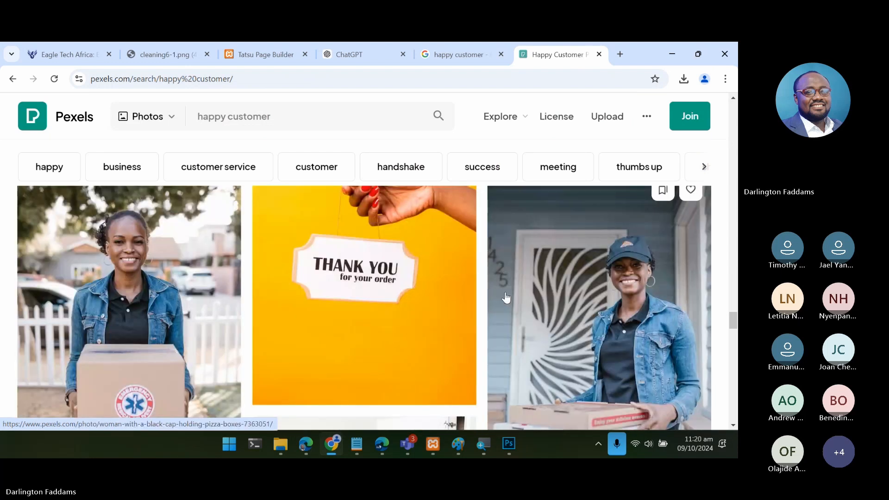
pyautogui.scroll(-10, 505, 297)
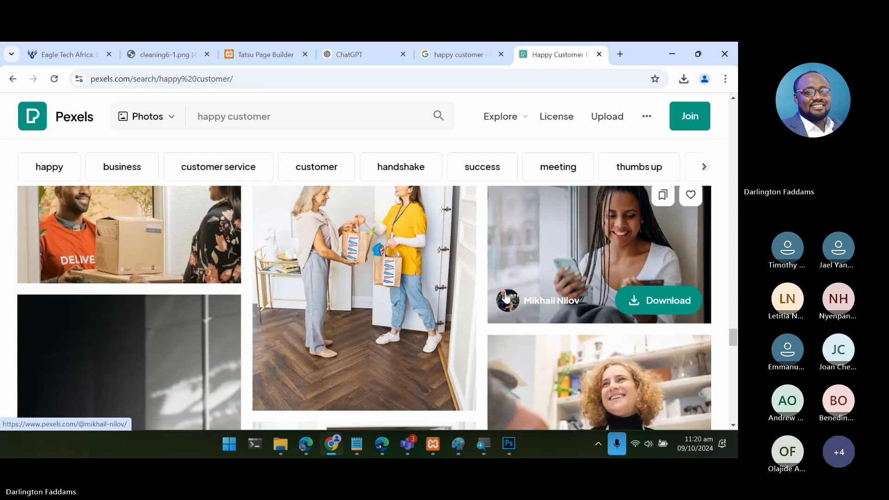
pyautogui.scroll(-10, 506, 298)
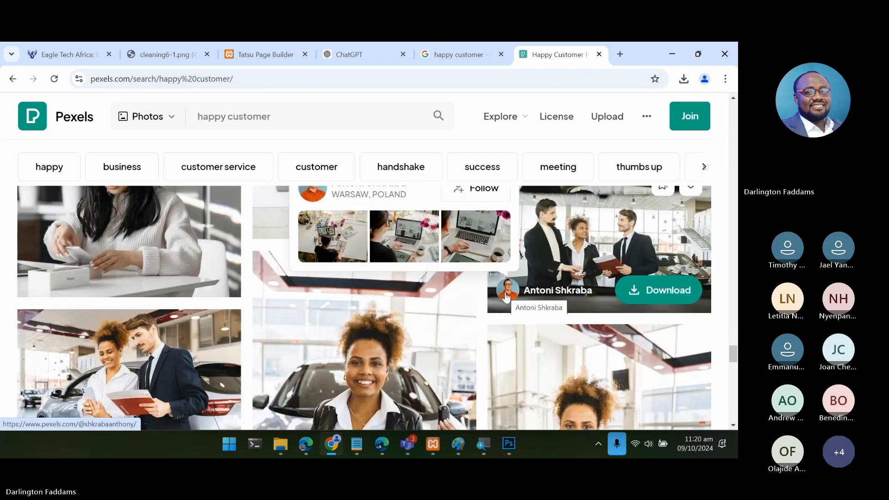
pyautogui.scroll(-10, 506, 298)
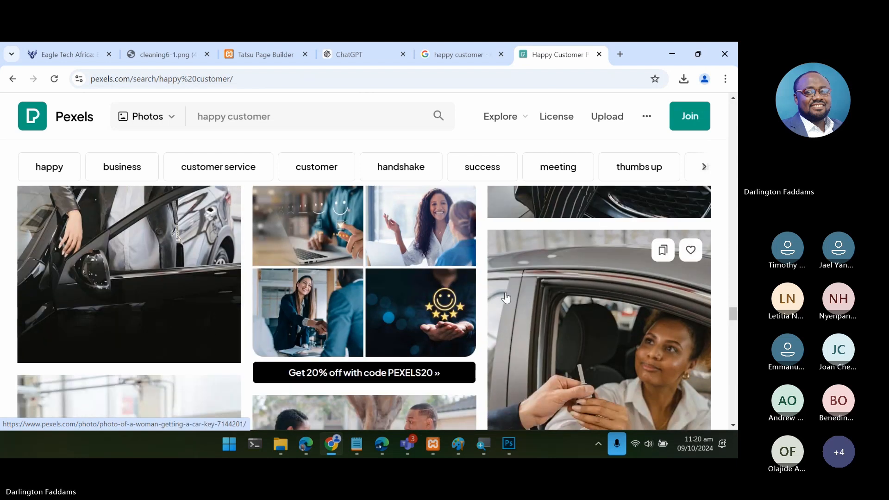
pyautogui.scroll(-5, 506, 298)
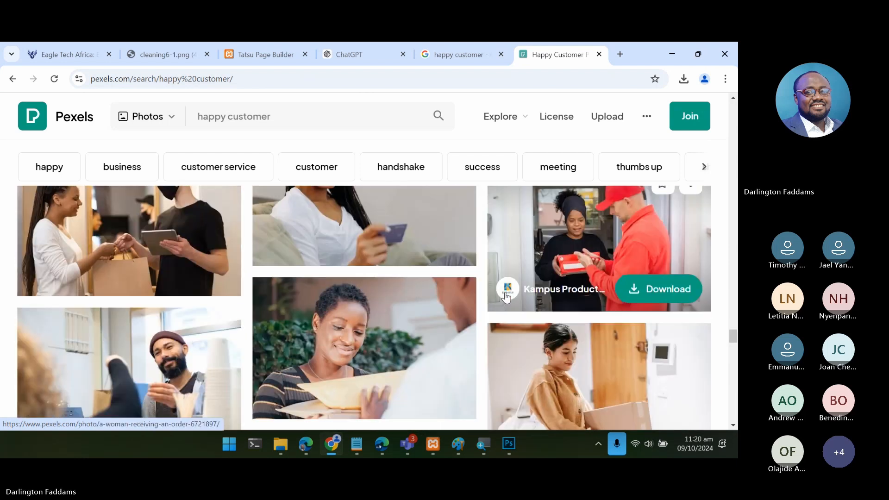
pyautogui.scroll(-3, 506, 298)
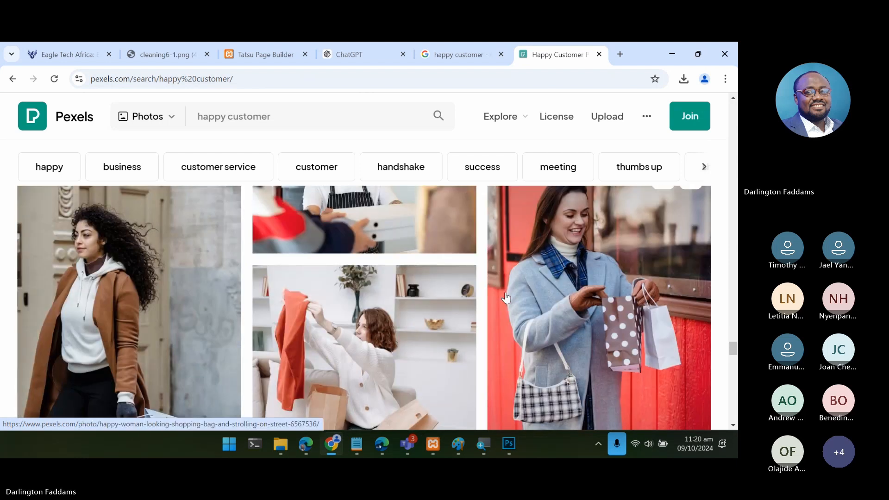
pyautogui.scroll(-5, 506, 298)
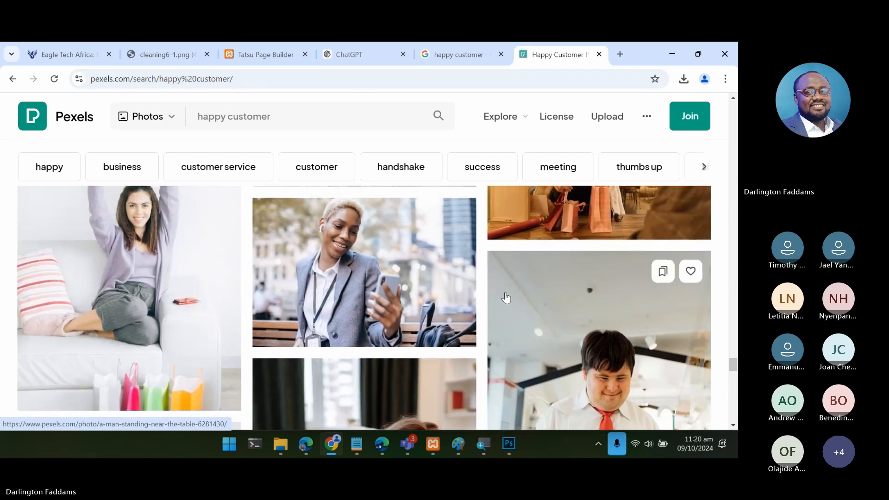
pyautogui.scroll(-10, 506, 298)
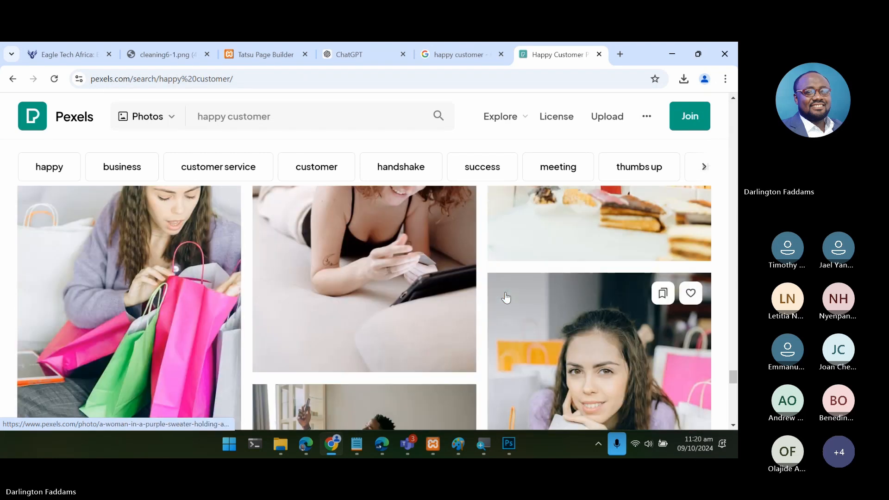
pyautogui.scroll(-5, 506, 297)
pyautogui.scroll(-5, 506, 298)
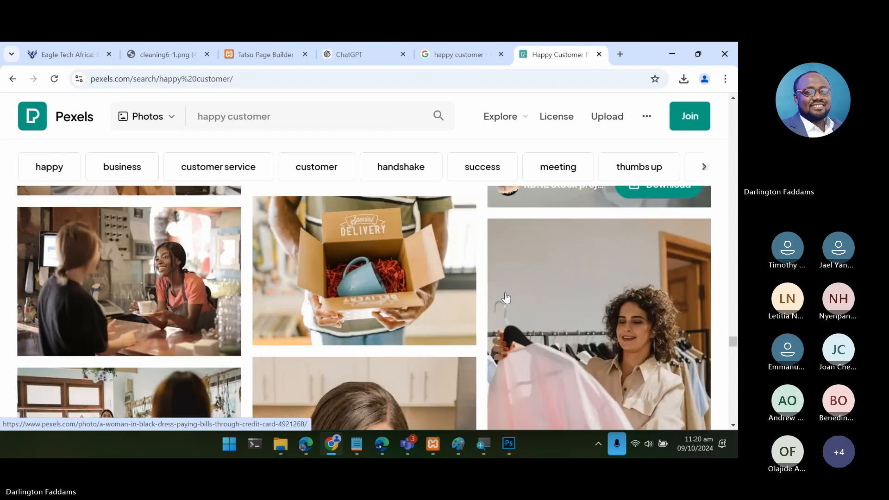
pyautogui.scroll(-10, 506, 298)
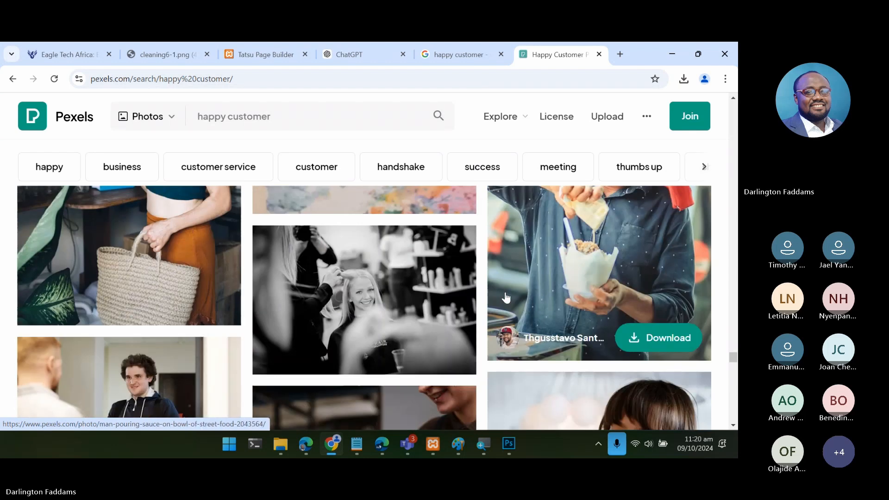
pyautogui.scroll(-10, 506, 297)
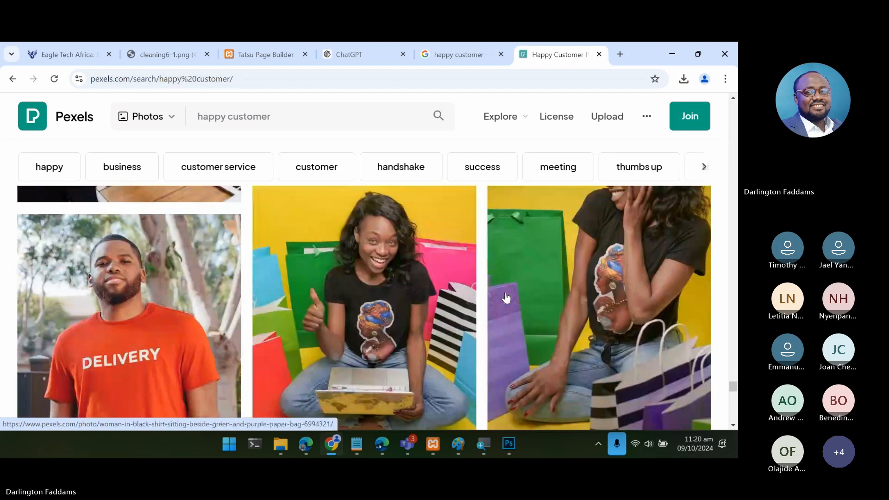
pyautogui.scroll(-10, 506, 298)
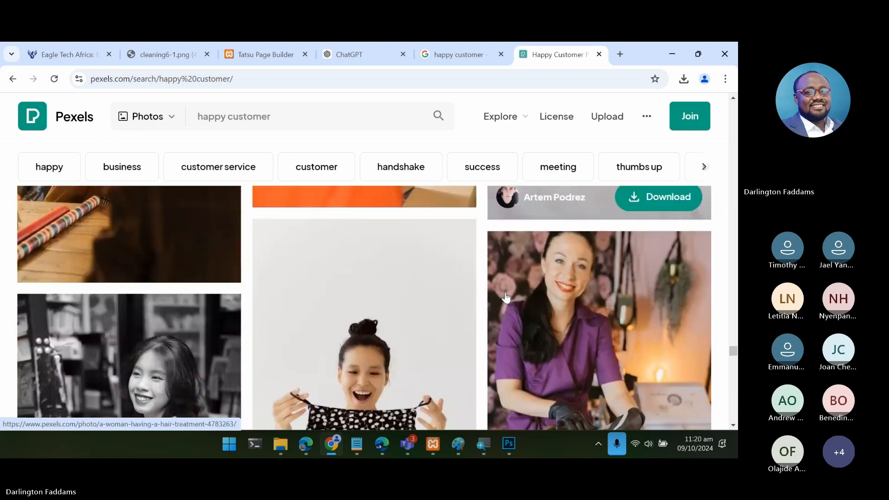
pyautogui.scroll(-10, 506, 298)
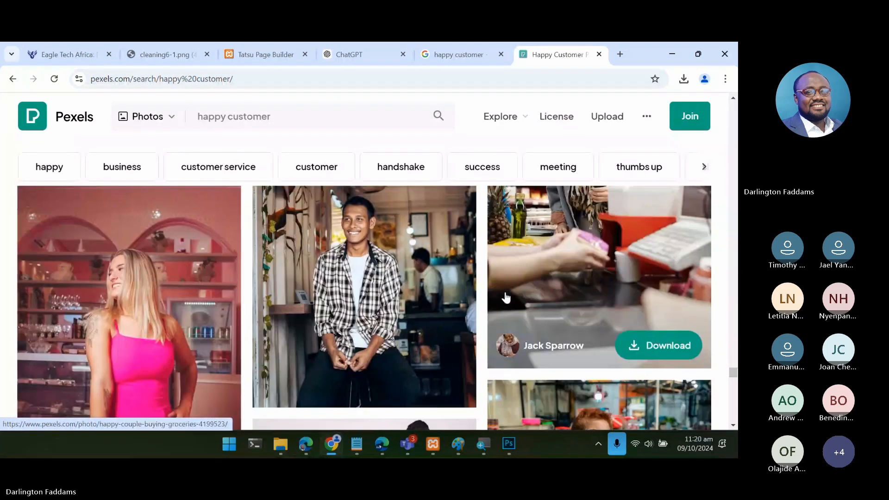
pyautogui.scroll(-3, 506, 297)
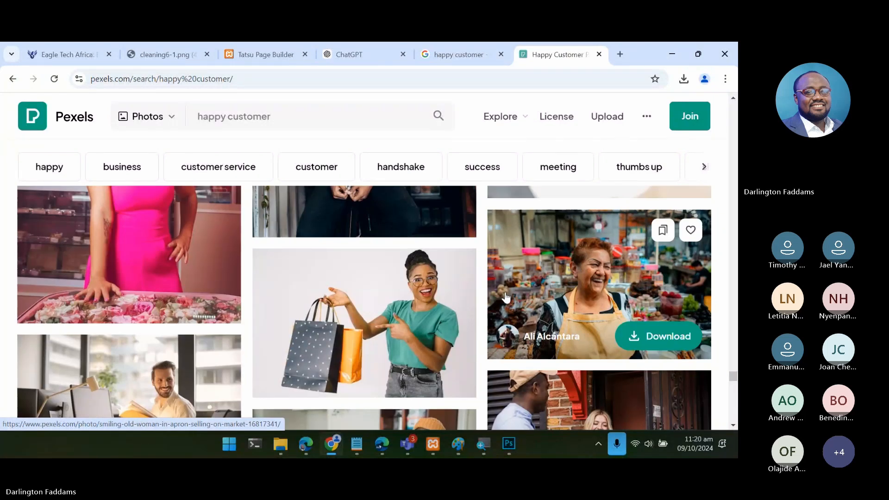
pyautogui.scroll(-3, 506, 298)
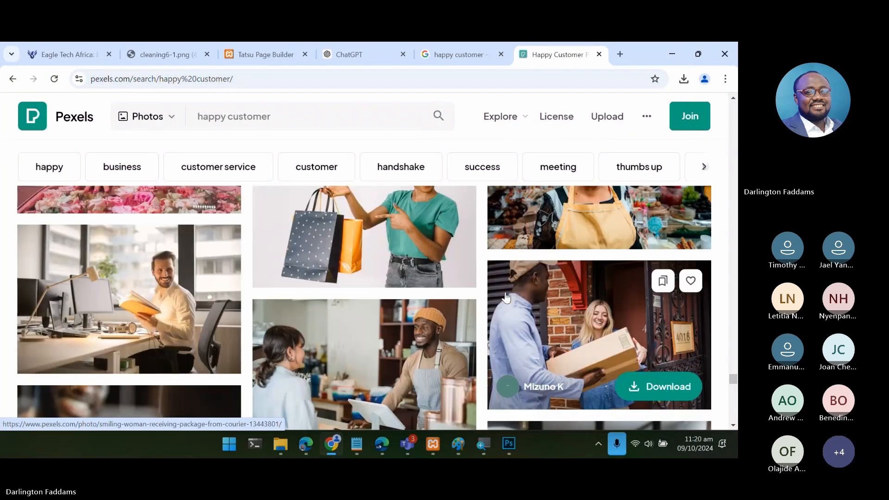
# - Open the photo of the smiling woman pointing at shopping bags and examine its related photos for a suitable happy customer image
pyautogui.click(446, 233)
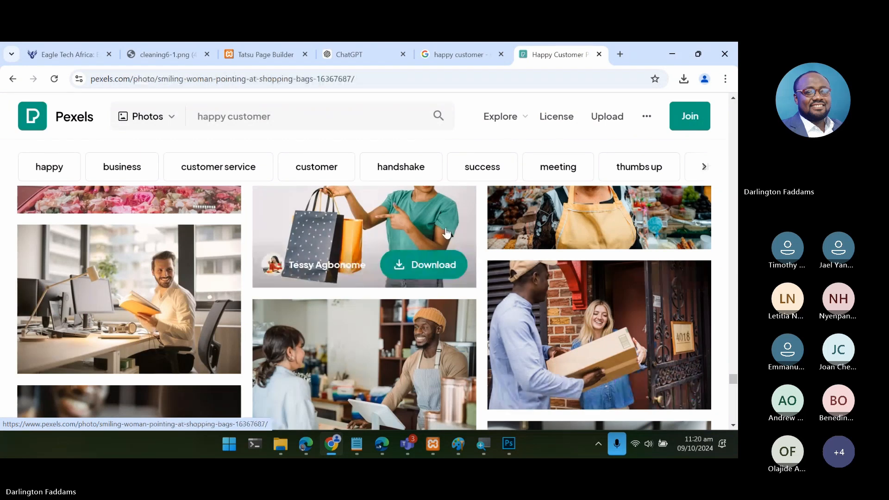
pyautogui.scroll(-20, 389, 299)
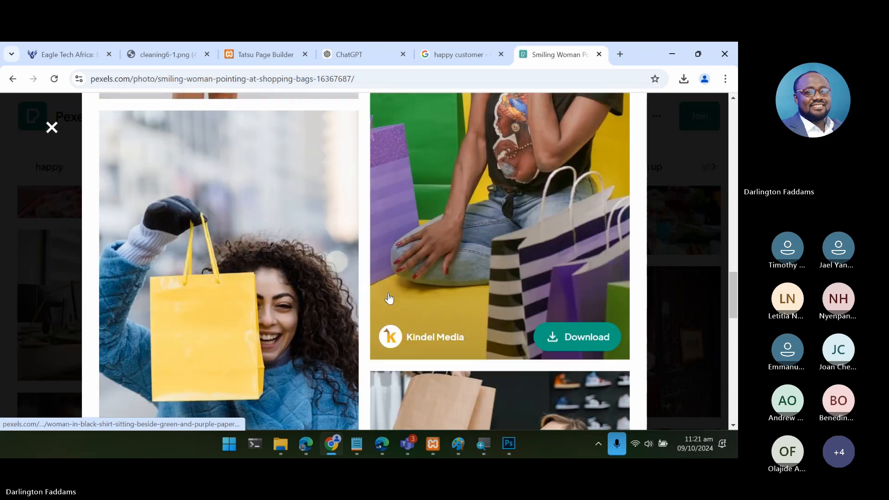
pyautogui.scroll(-6, 389, 299)
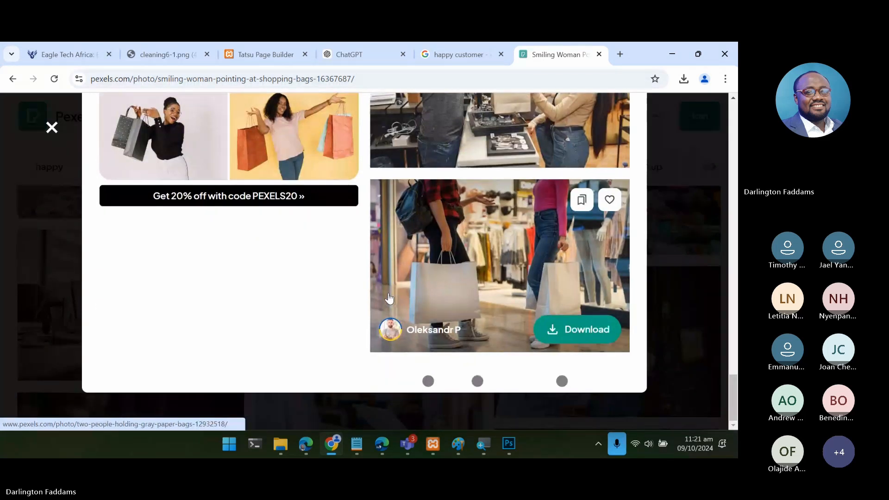
pyautogui.scroll(-15, 389, 299)
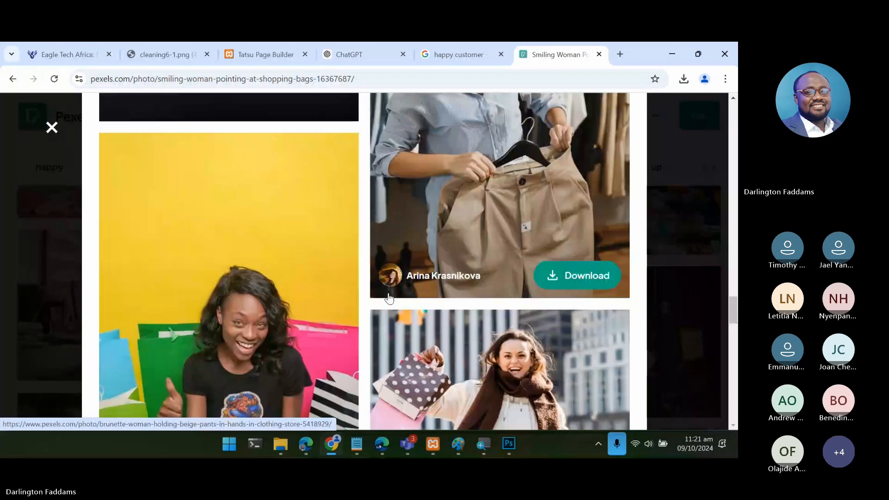
pyautogui.scroll(-10, 389, 299)
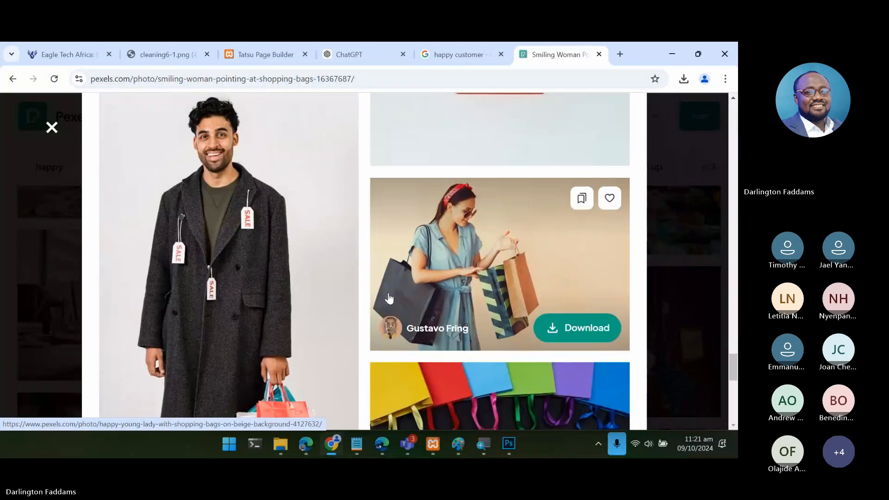
pyautogui.scroll(-10, 389, 299)
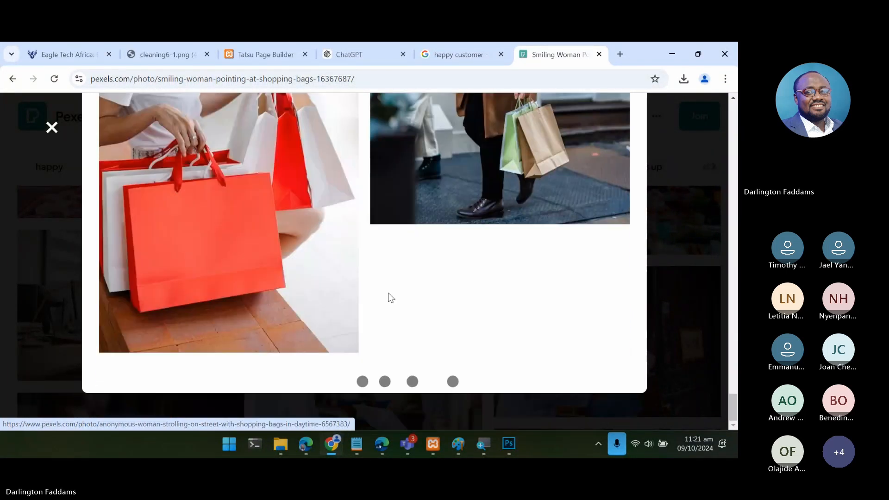
pyautogui.scroll(-10, 388, 299)
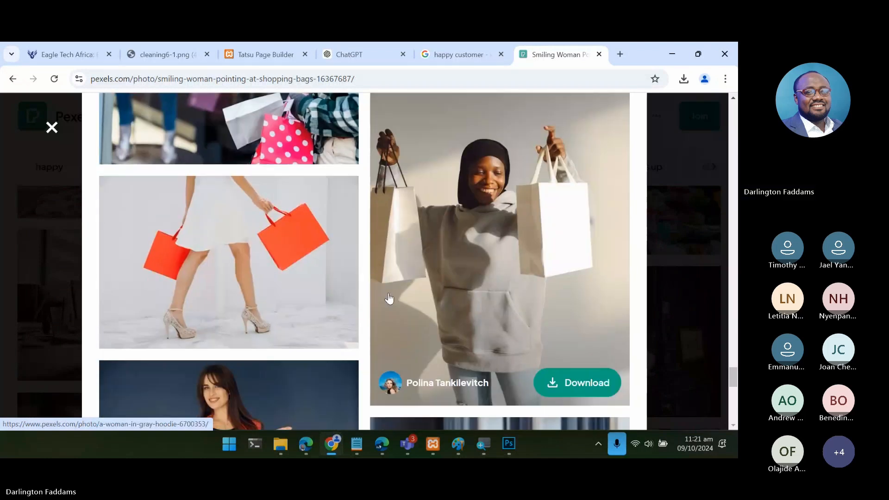
pyautogui.scroll(-10, 389, 299)
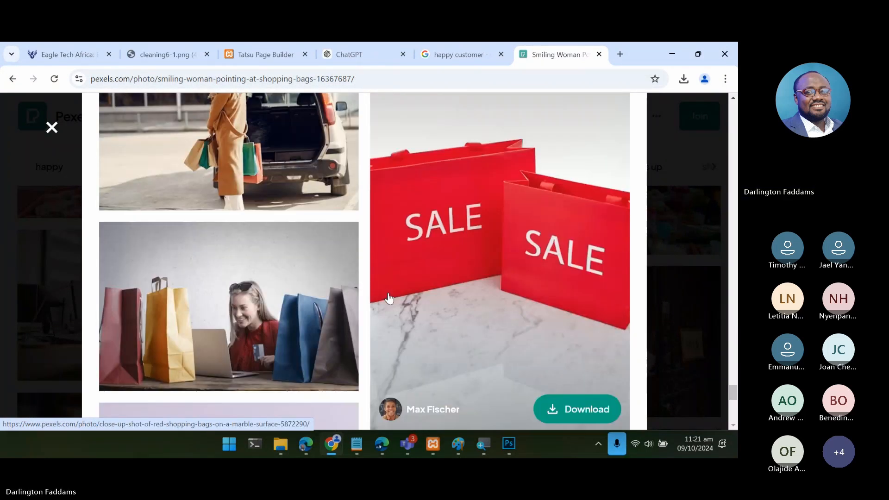
pyautogui.scroll(-10, 389, 298)
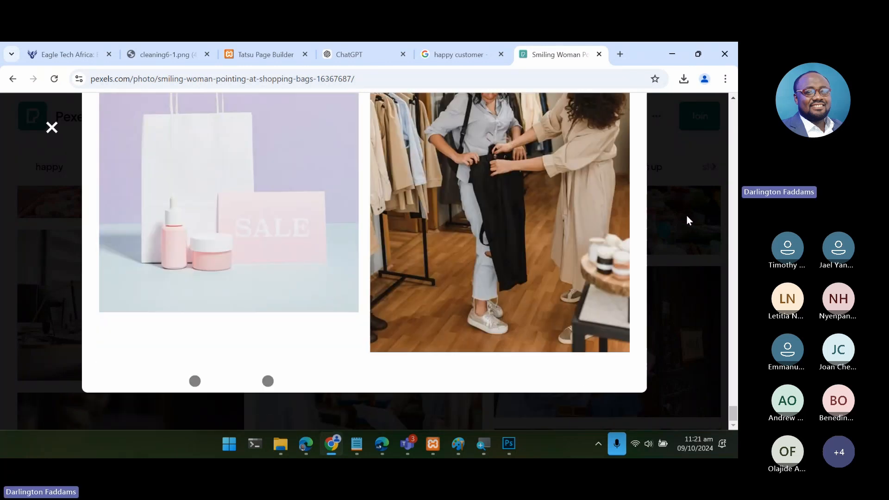
pyautogui.click(687, 220)
# - Examine more of the happy customer search results on Pexels for a smiling customer photo that suits the Why choose us section
pyautogui.scroll(-5, 466, 357)
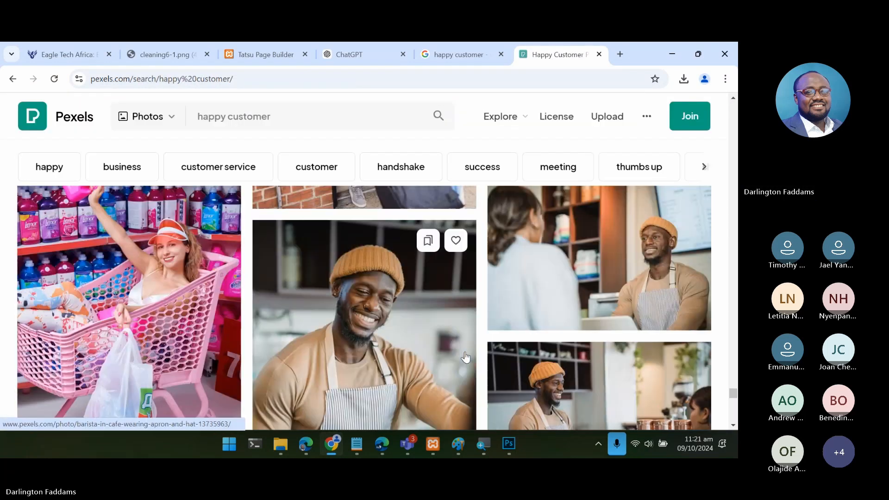
pyautogui.scroll(-1, 465, 357)
pyautogui.scroll(-8, 465, 356)
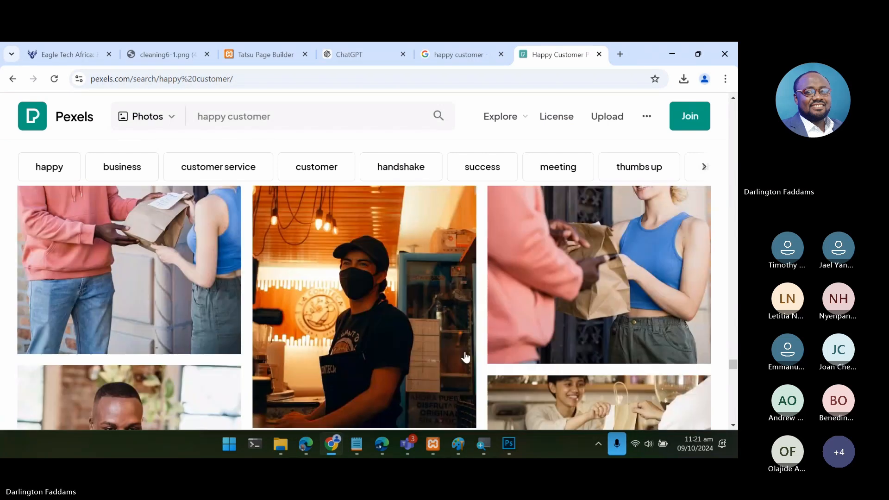
pyautogui.scroll(-6, 465, 356)
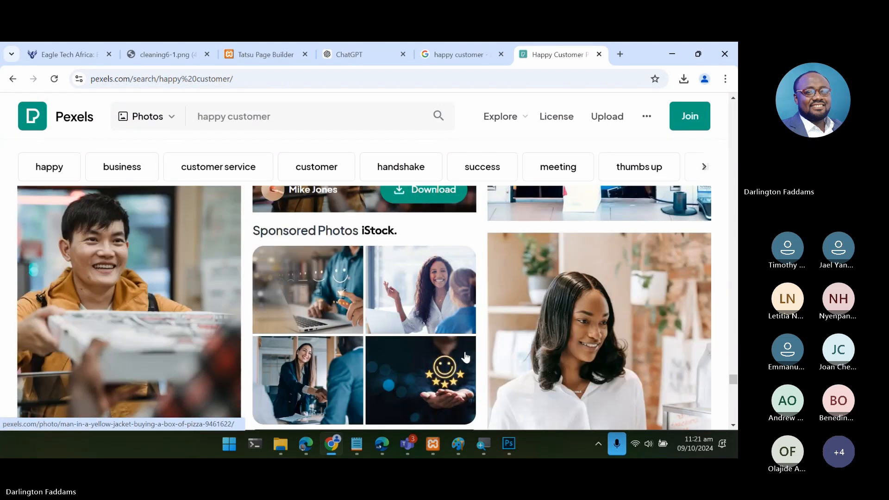
pyautogui.scroll(-10, 465, 356)
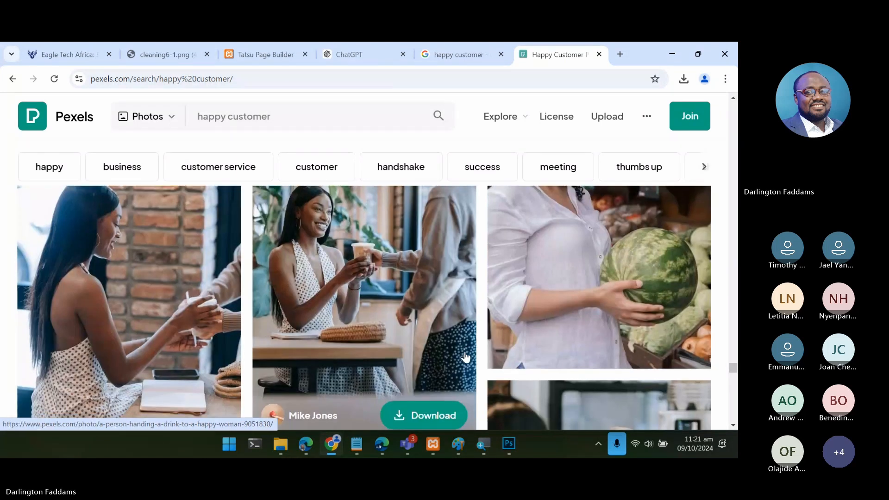
pyautogui.scroll(-8, 465, 356)
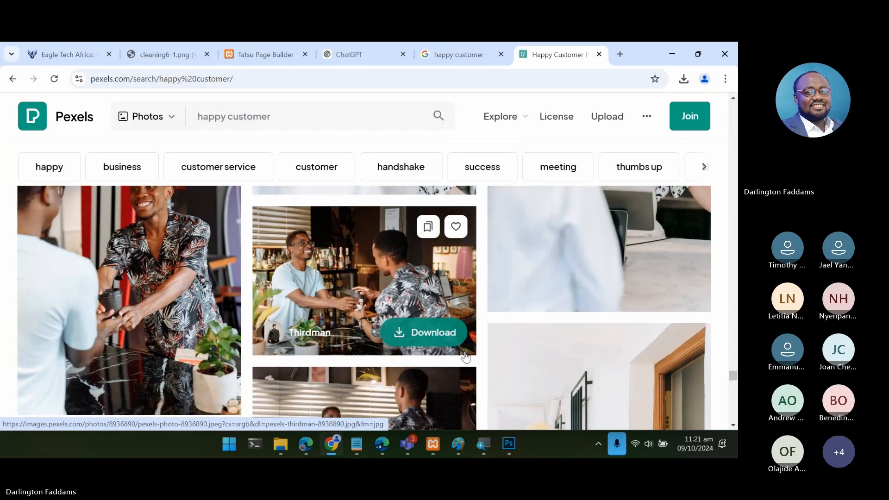
pyautogui.scroll(-10, 466, 356)
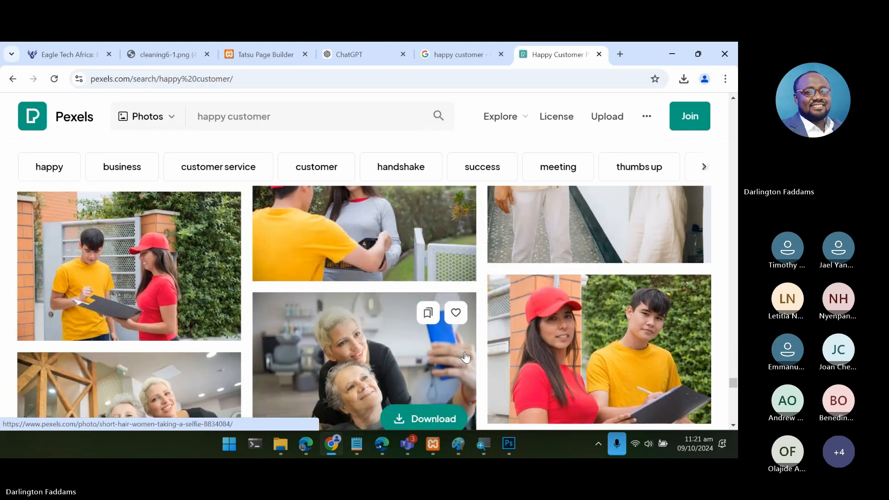
pyautogui.scroll(-8, 465, 356)
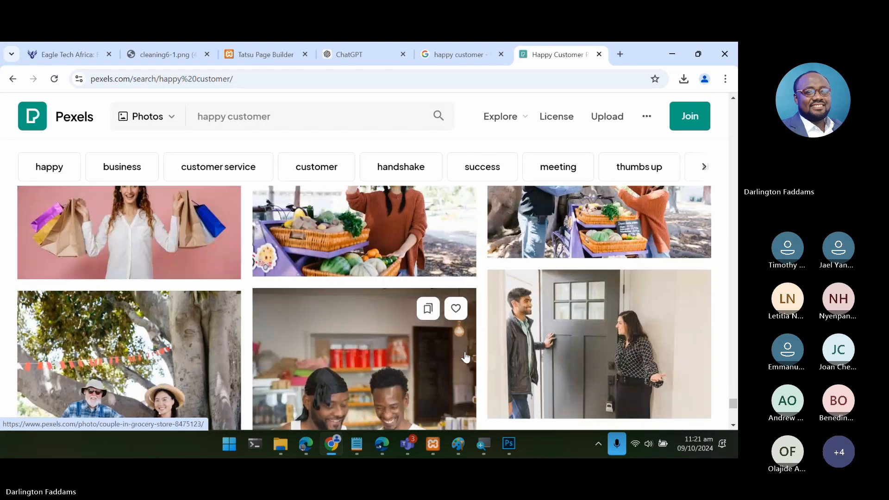
pyautogui.scroll(-10, 465, 357)
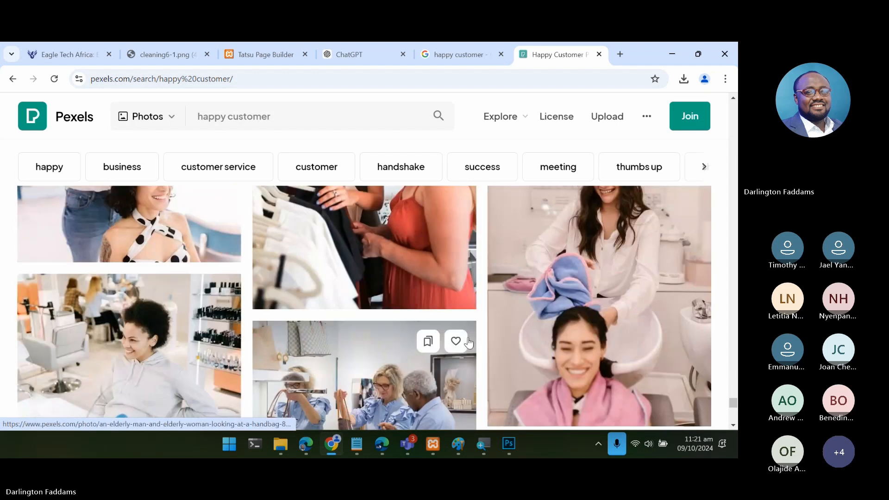
pyautogui.scroll(-10, 469, 343)
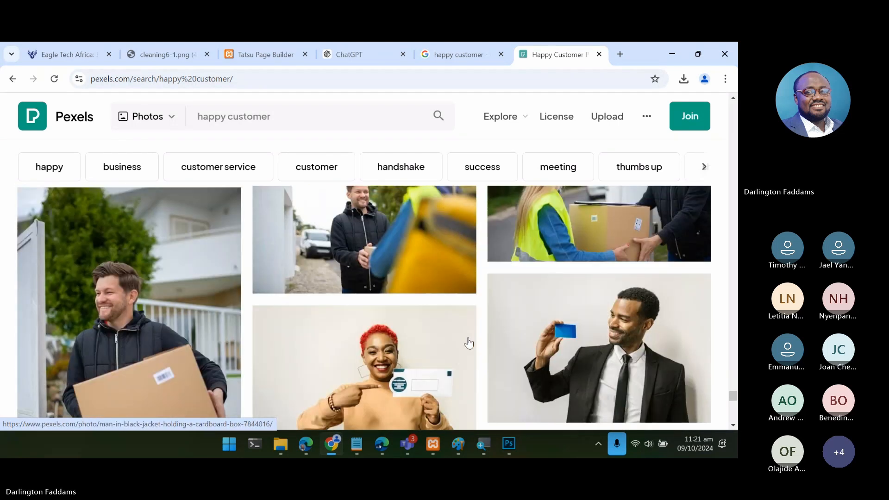
pyautogui.scroll(2, 469, 343)
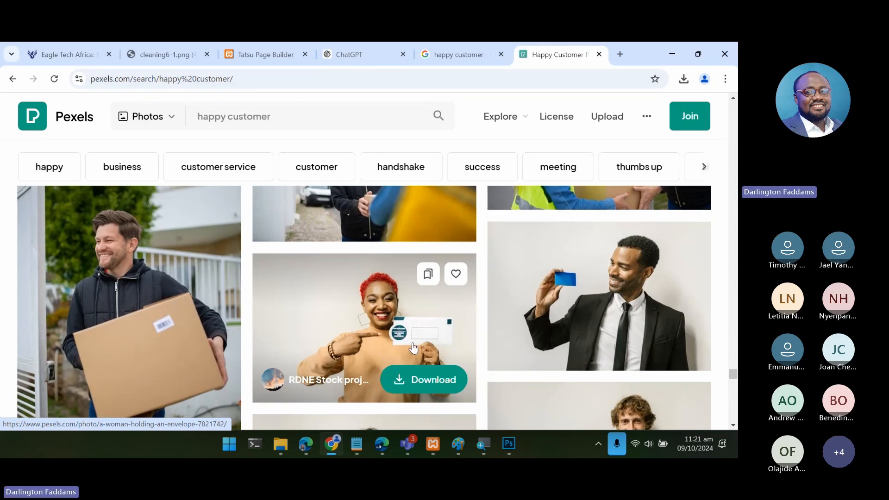
pyautogui.scroll(-1, 395, 358)
pyautogui.scroll(-5, 395, 358)
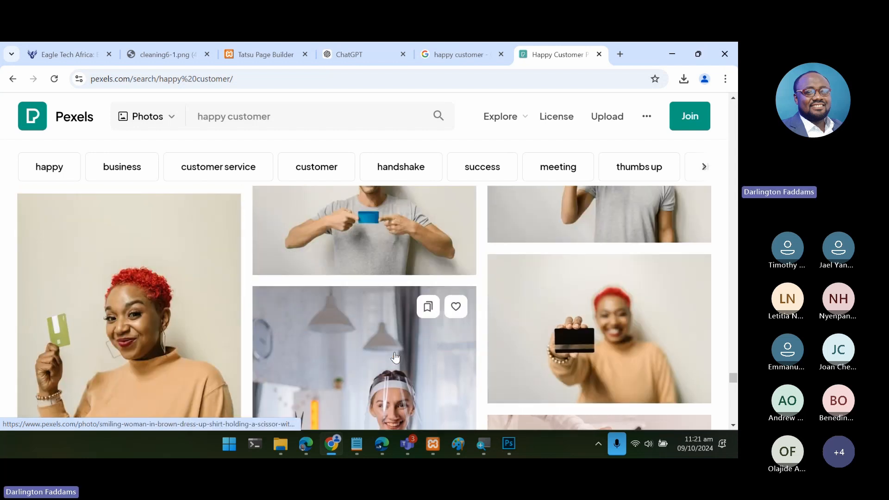
pyautogui.scroll(-3, 395, 358)
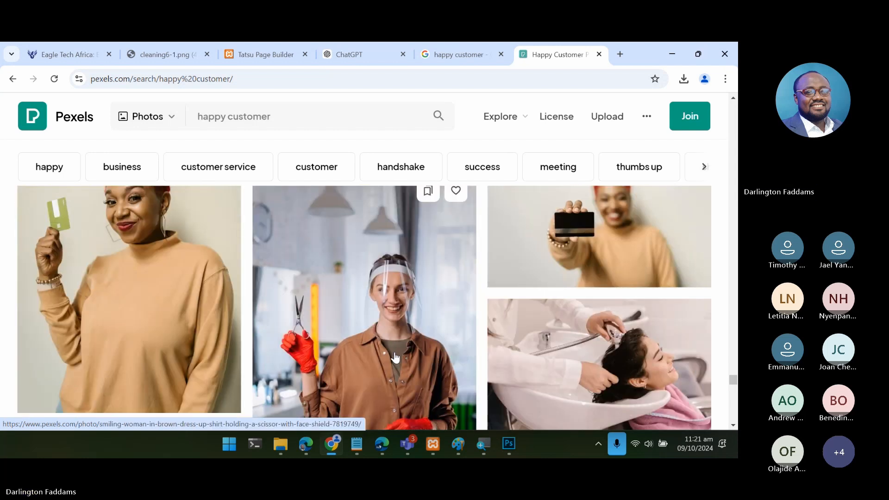
pyautogui.scroll(1, 395, 357)
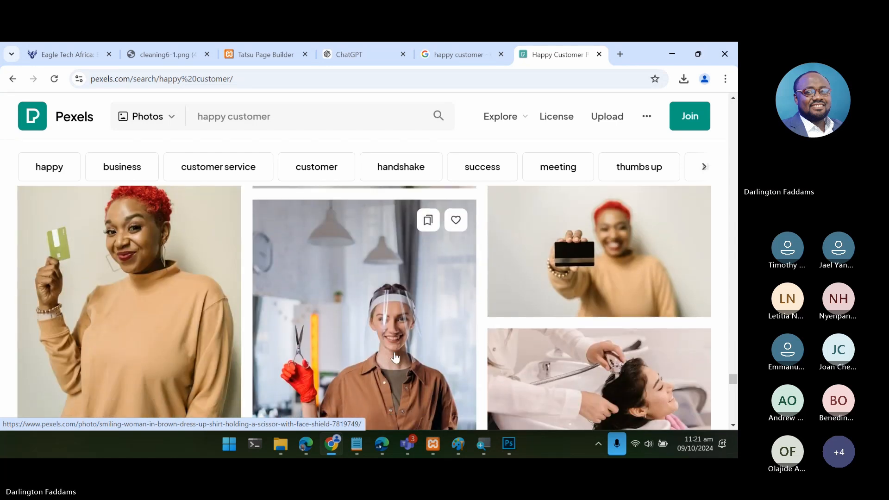
pyautogui.scroll(-10, 395, 358)
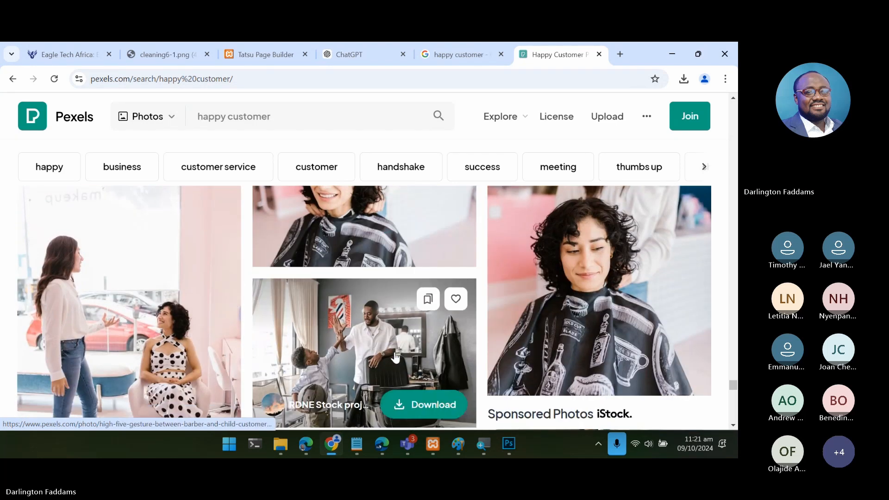
pyautogui.scroll(-15, 395, 357)
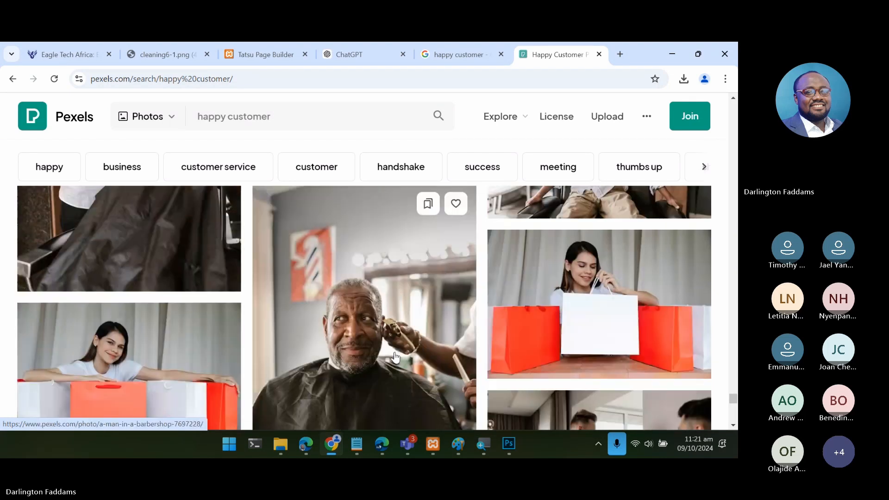
pyautogui.scroll(10, 395, 356)
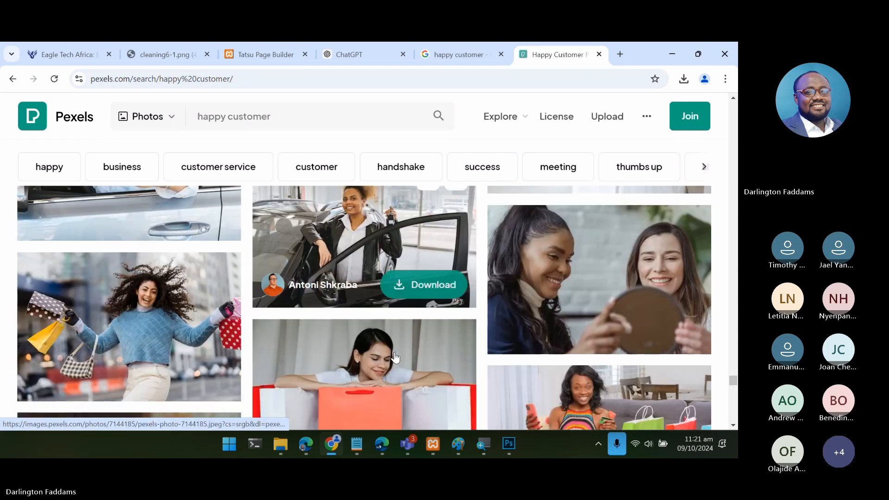
pyautogui.scroll(-3, 395, 358)
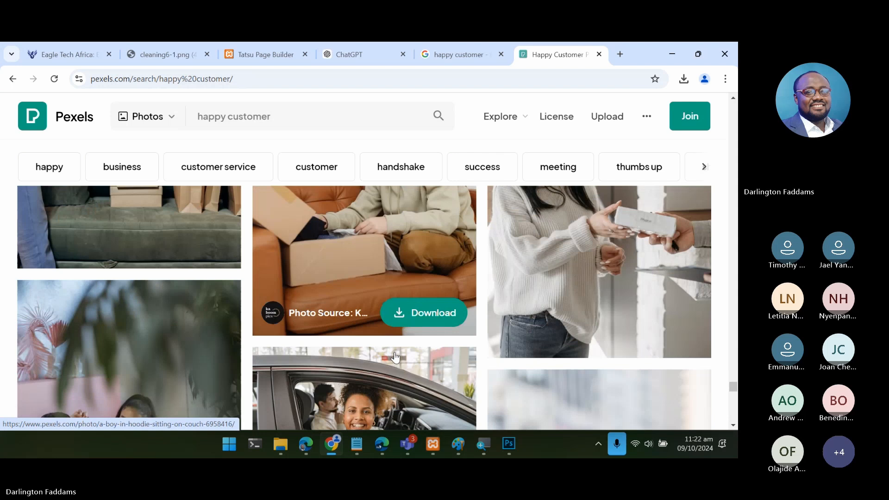
pyautogui.scroll(-5, 394, 356)
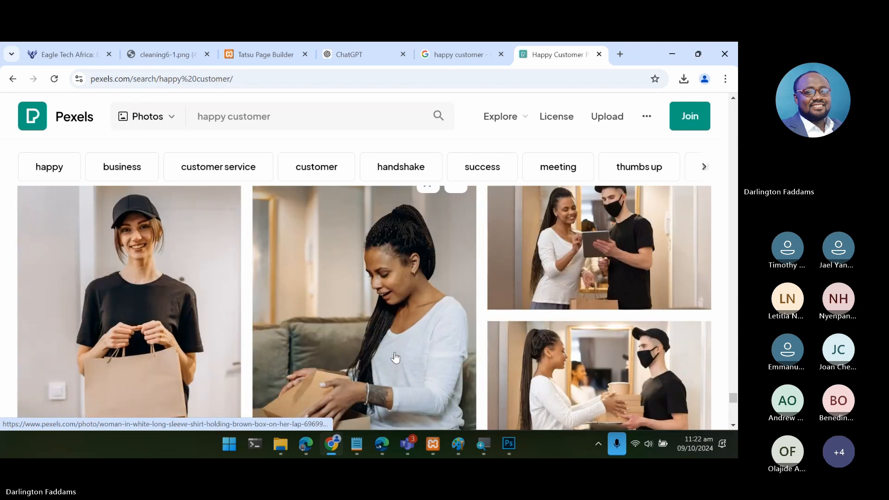
pyautogui.scroll(-5, 395, 356)
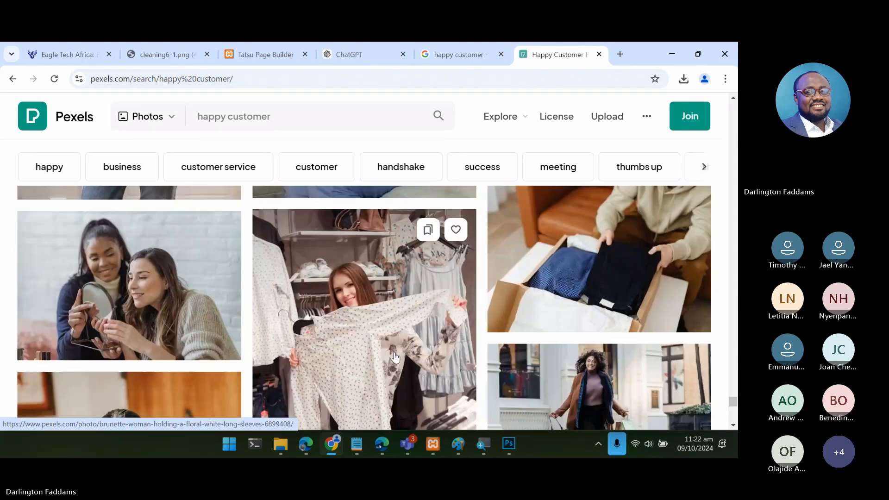
pyautogui.scroll(-3, 395, 358)
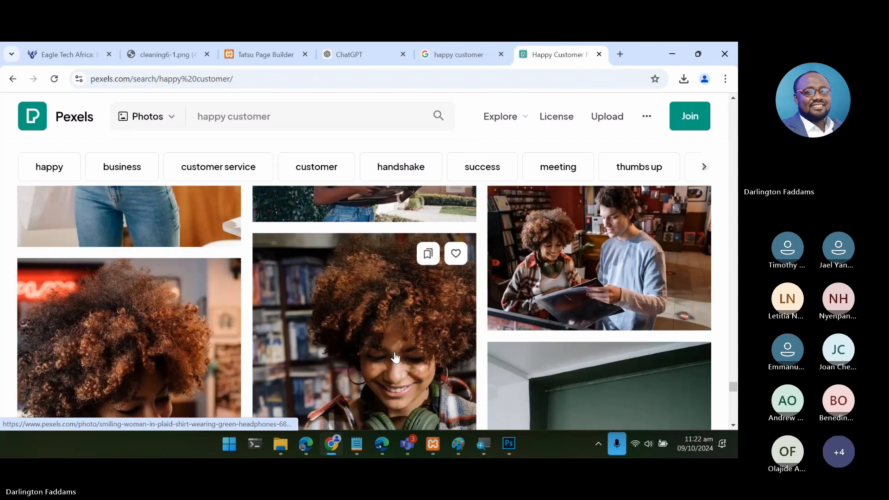
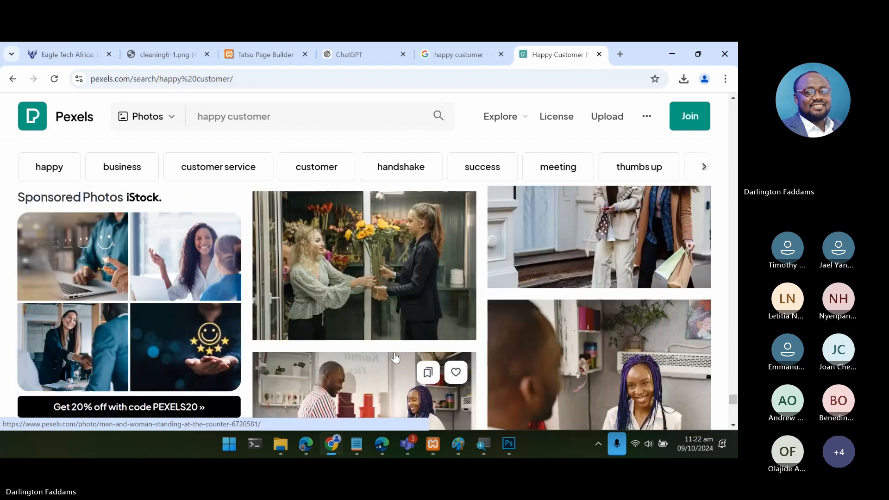
# - Look through the "happy customer" photo results on Pexels for a suitable picture of a smiling person
pyautogui.scroll(5, 395, 357)
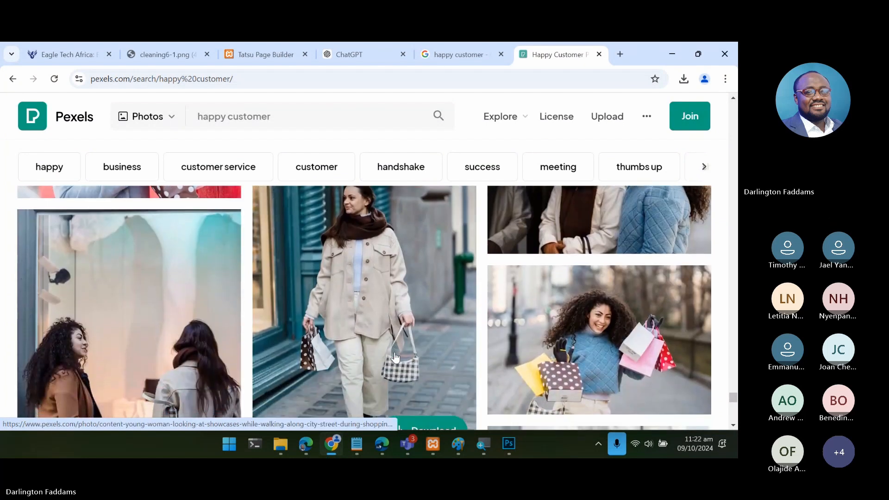
pyautogui.scroll(4, 395, 356)
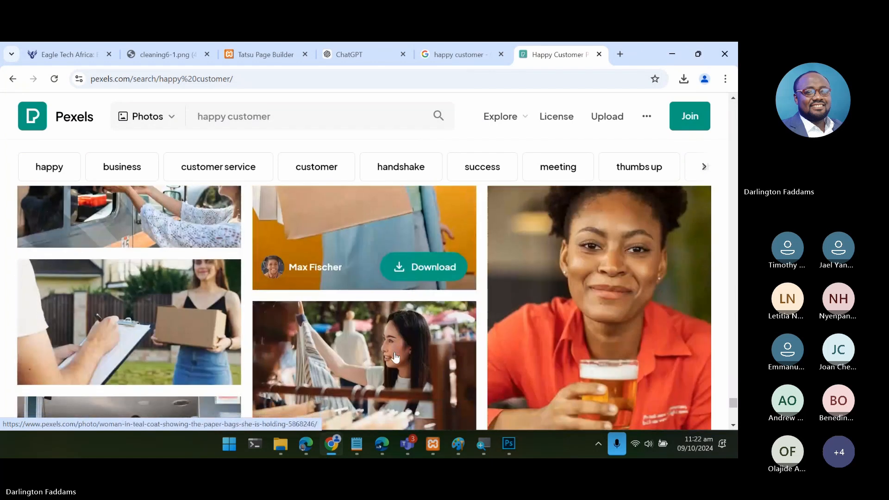
pyautogui.scroll(-1, 395, 356)
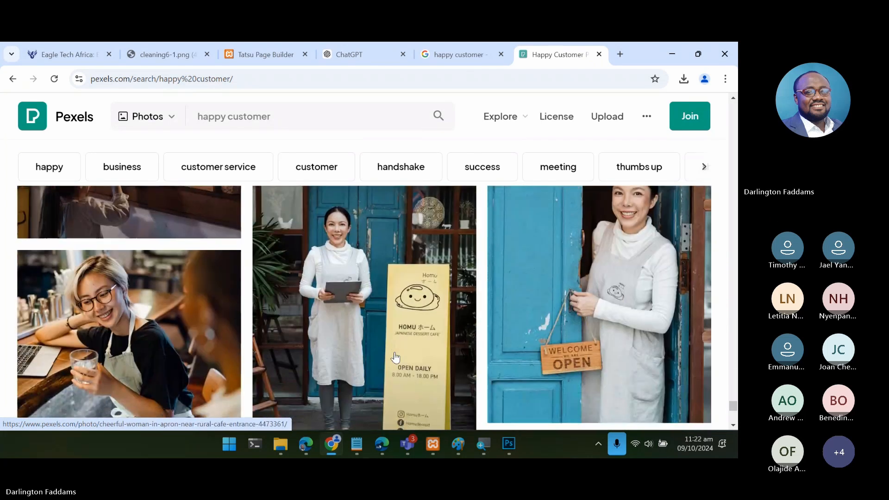
pyautogui.scroll(-5, 395, 357)
pyautogui.scroll(-20, 395, 358)
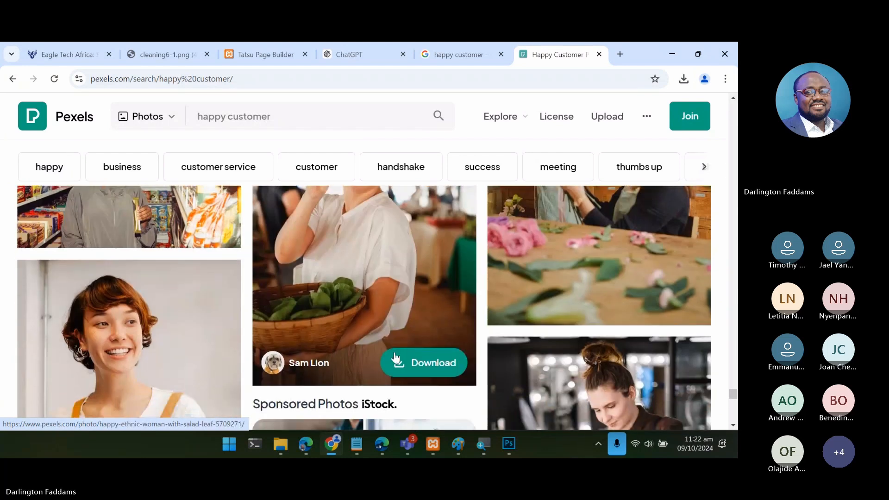
pyautogui.scroll(-20, 395, 357)
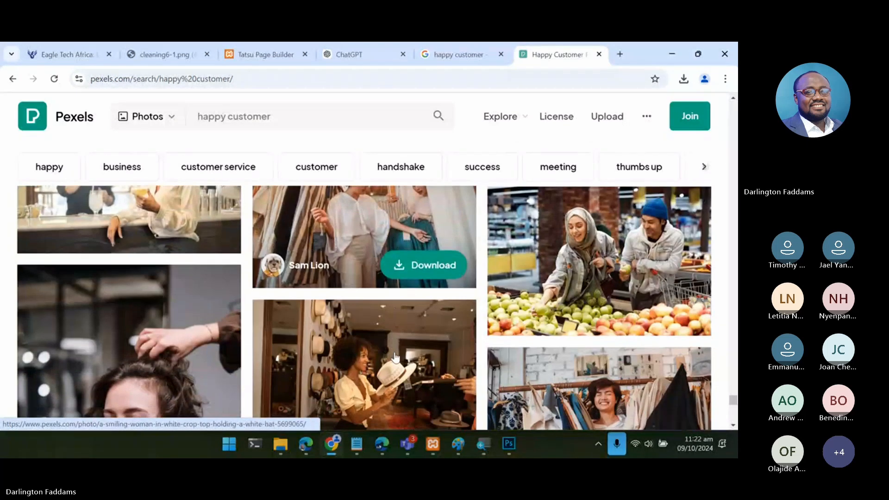
pyautogui.scroll(10, 395, 358)
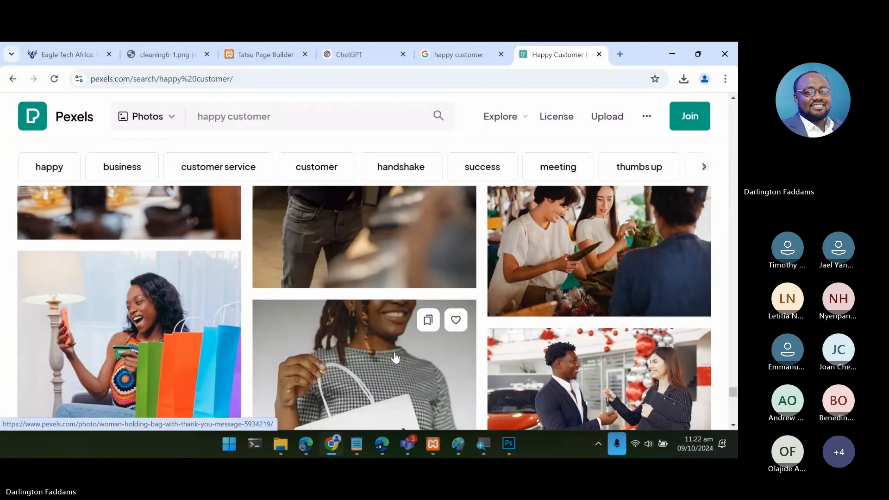
pyautogui.scroll(-10, 395, 357)
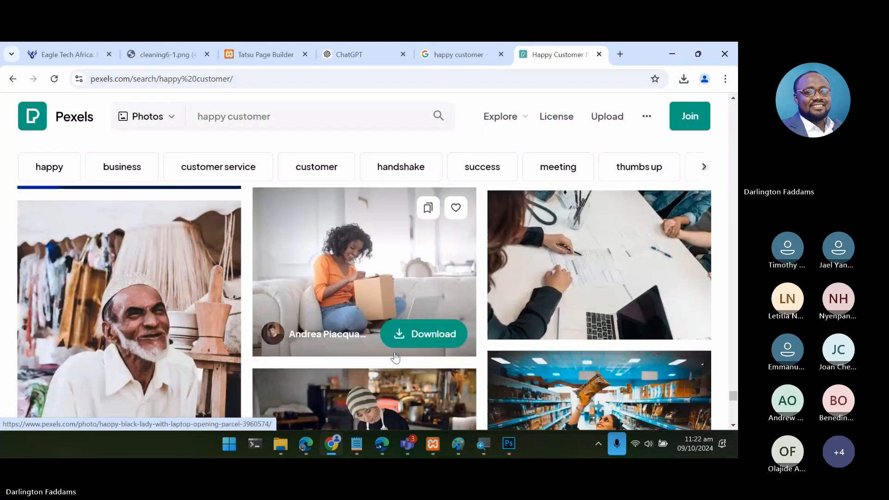
pyautogui.scroll(-10, 394, 357)
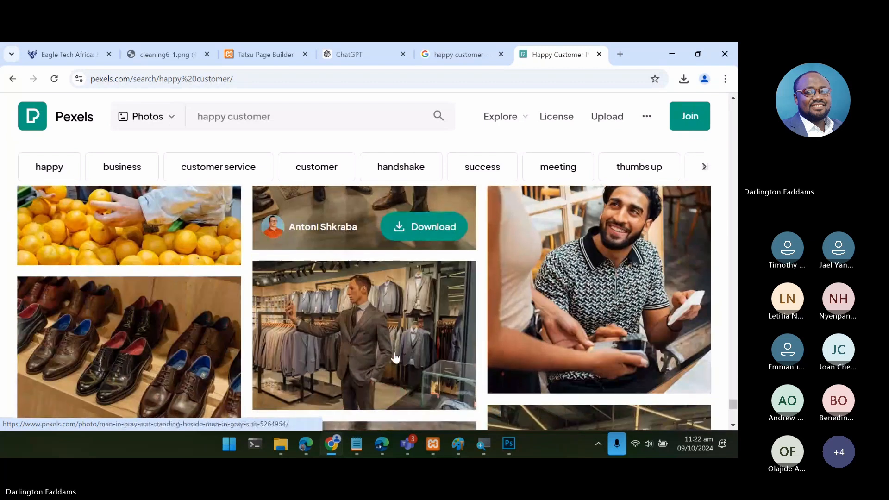
pyautogui.scroll(-5, 395, 357)
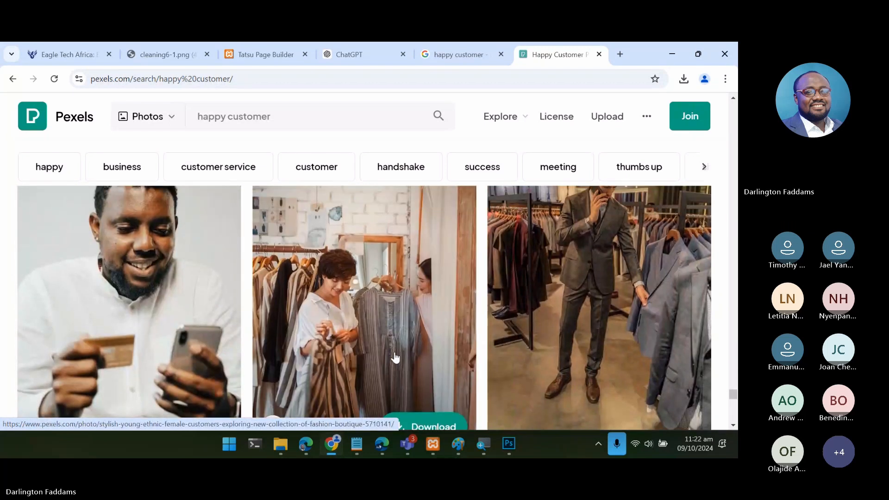
pyautogui.scroll(-10, 395, 357)
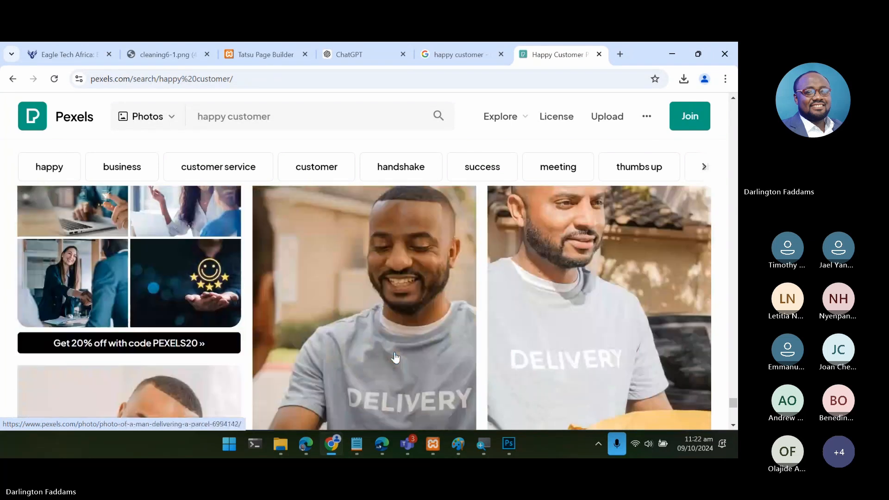
pyautogui.scroll(-10, 395, 357)
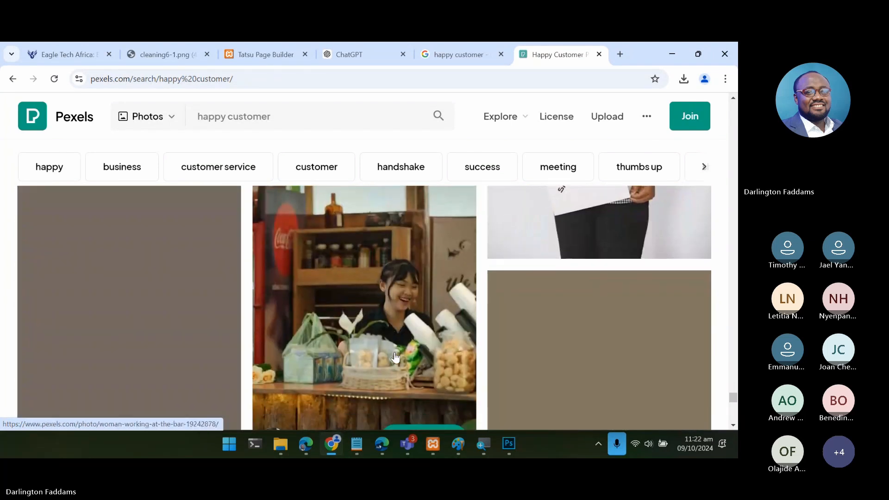
pyautogui.scroll(-10, 394, 357)
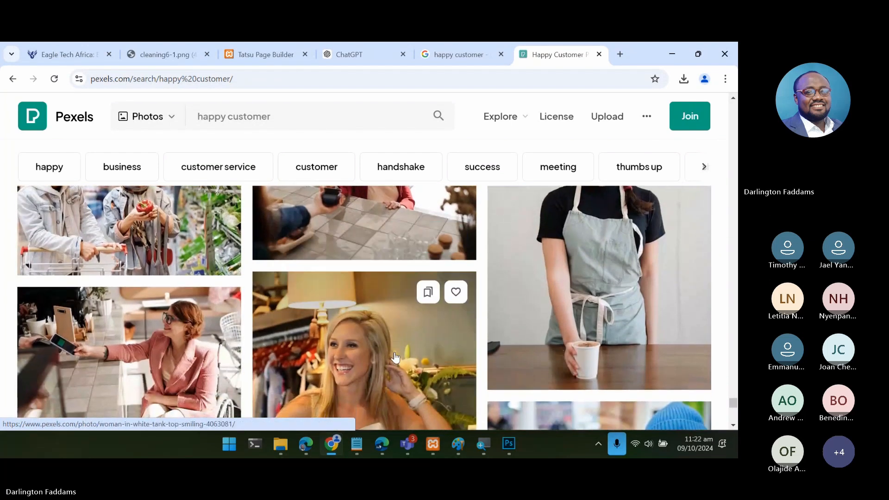
pyautogui.scroll(-10, 394, 357)
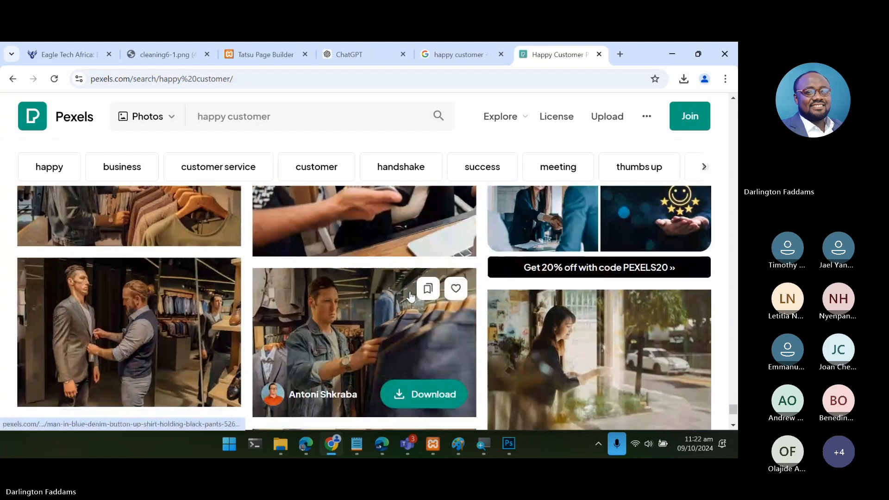
pyautogui.scroll(-10, 411, 297)
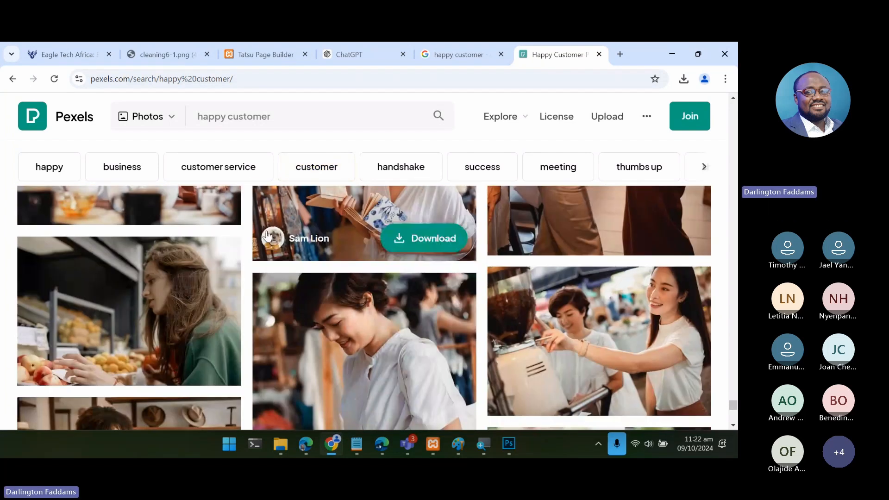
# - Search Pexels for "happy businessman" and browse the photo results
pyautogui.doubleClick(243, 116)
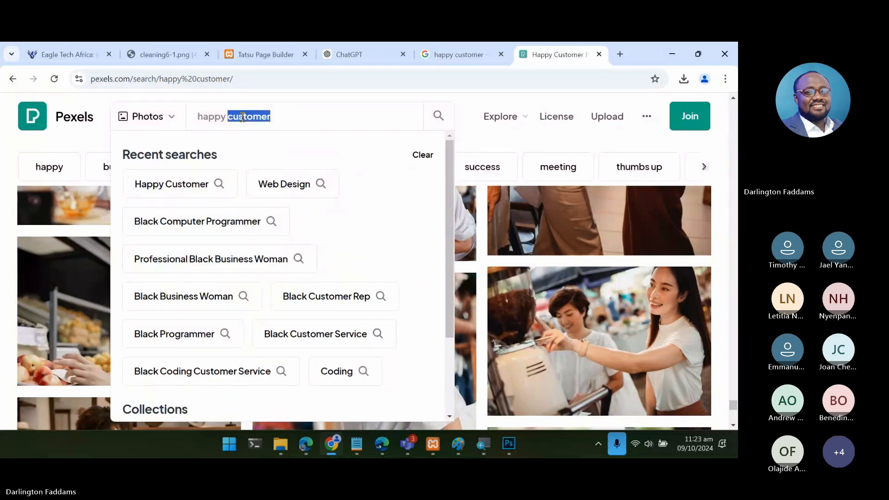
pyautogui.write('businessman')
pyautogui.press('Return')
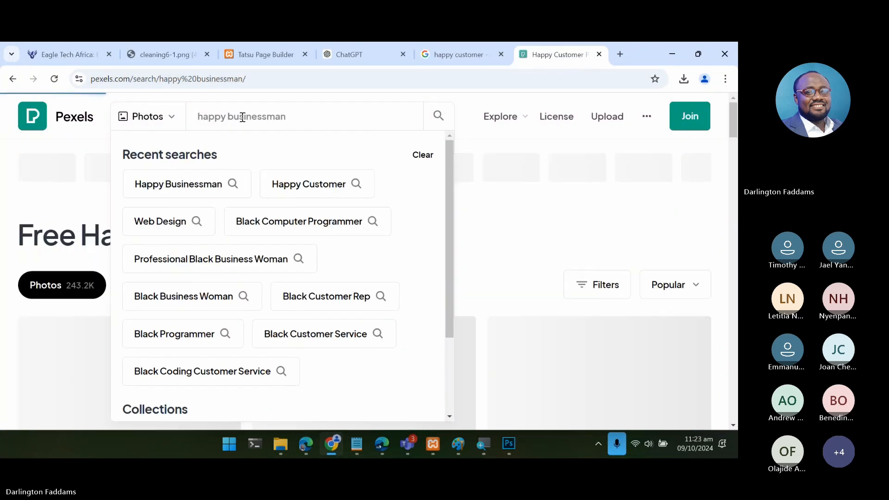
pyautogui.scroll(-8, 316, 302)
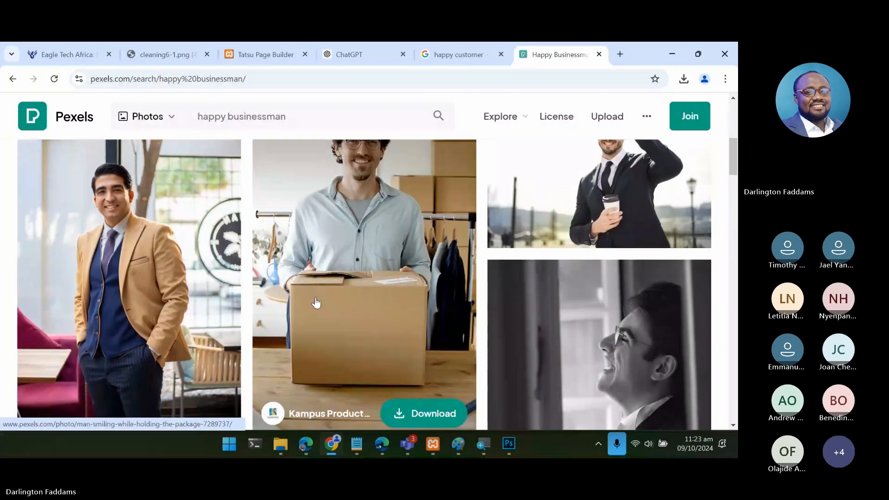
pyautogui.scroll(-2, 317, 302)
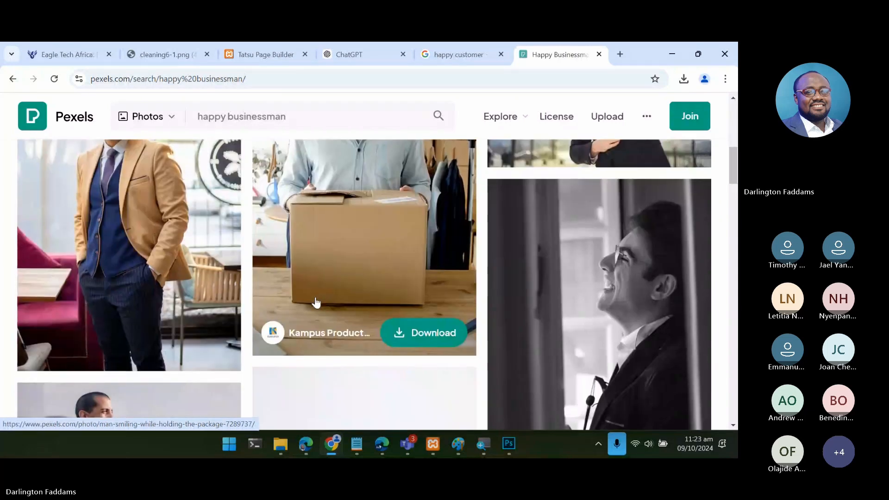
pyautogui.scroll(-6, 316, 303)
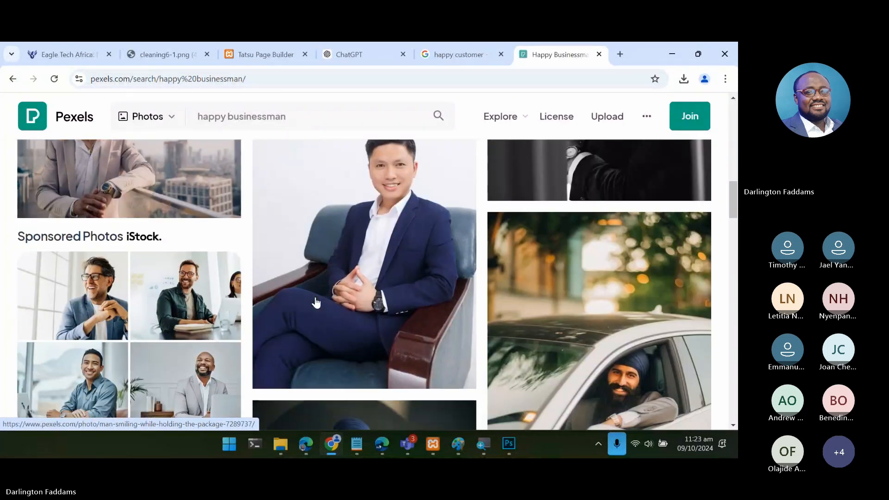
pyautogui.scroll(-5, 316, 302)
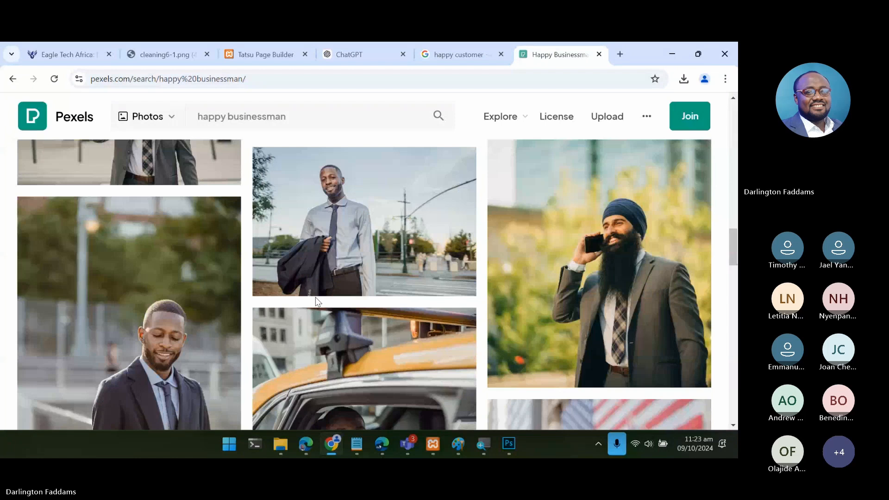
# - Open the street photo of the smiling man in shirt and tie holding his jacket, check similar pictures, and download it
pyautogui.moveTo(393, 240)
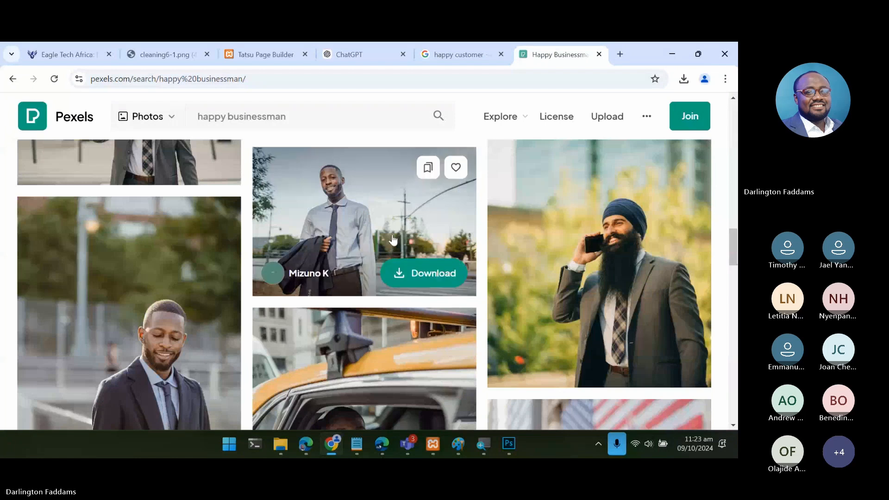
pyautogui.click(392, 240)
pyautogui.scroll(-5, 314, 292)
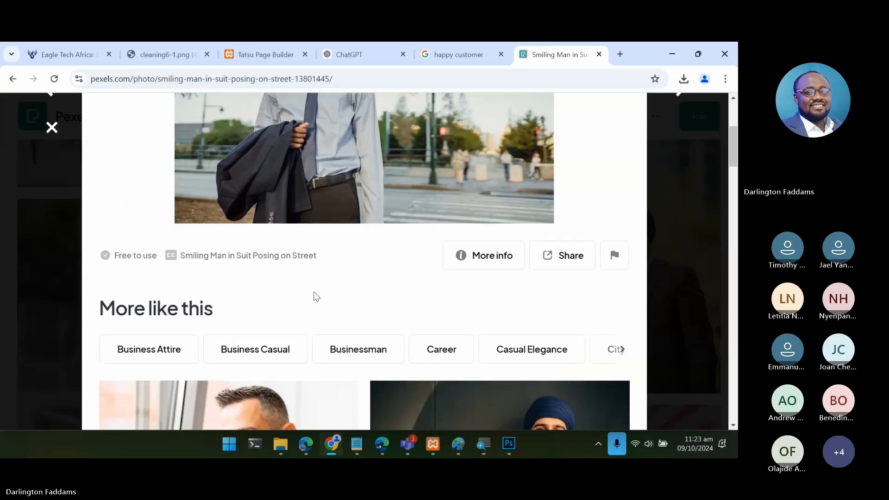
pyautogui.scroll(3, 315, 294)
pyautogui.scroll(-12, 314, 292)
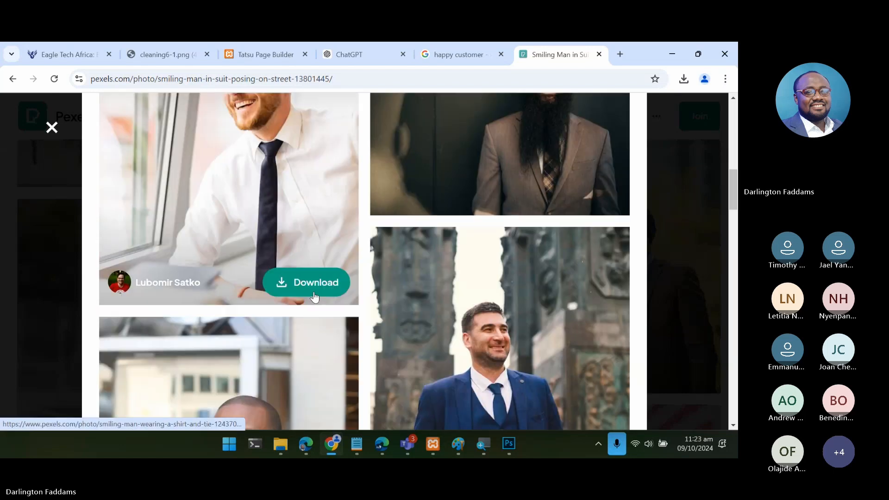
pyautogui.scroll(-10, 314, 297)
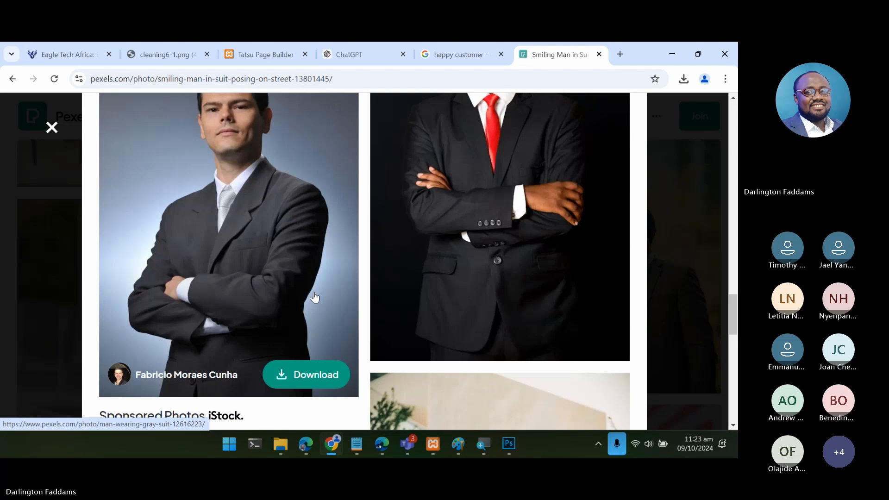
pyautogui.scroll(20, 314, 297)
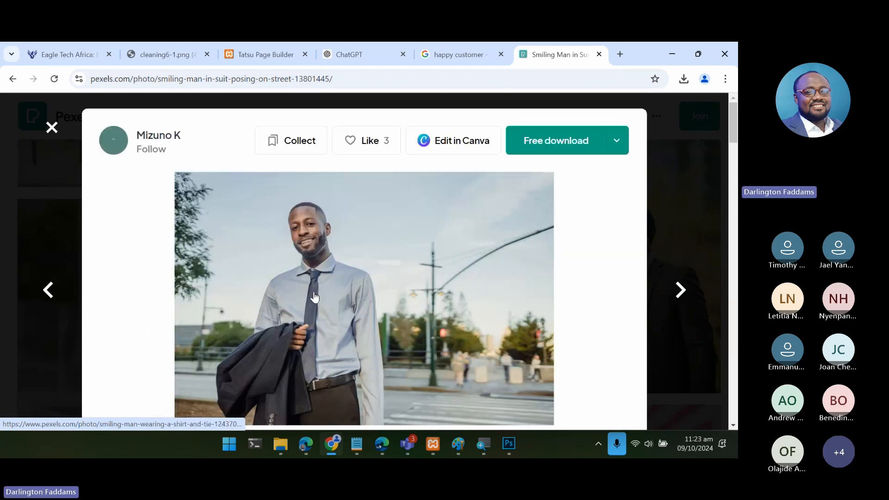
pyautogui.click(550, 148)
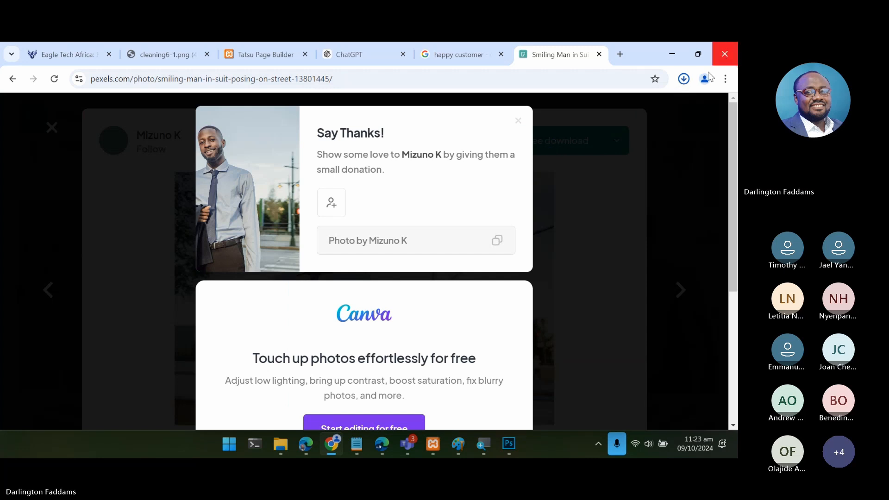
# - Locate the newly downloaded photo in the Downloads folder, open it for a preview, and close the viewer
pyautogui.click(684, 79)
pyautogui.click(653, 107)
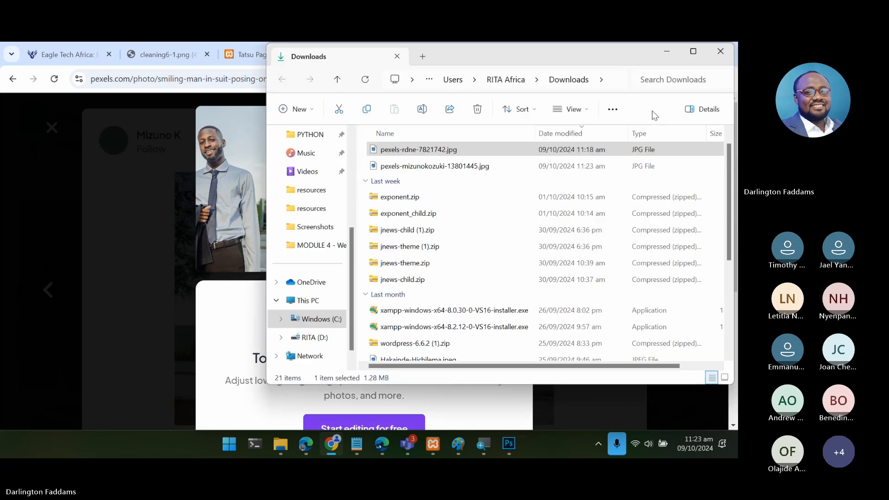
pyautogui.doubleClick(460, 166)
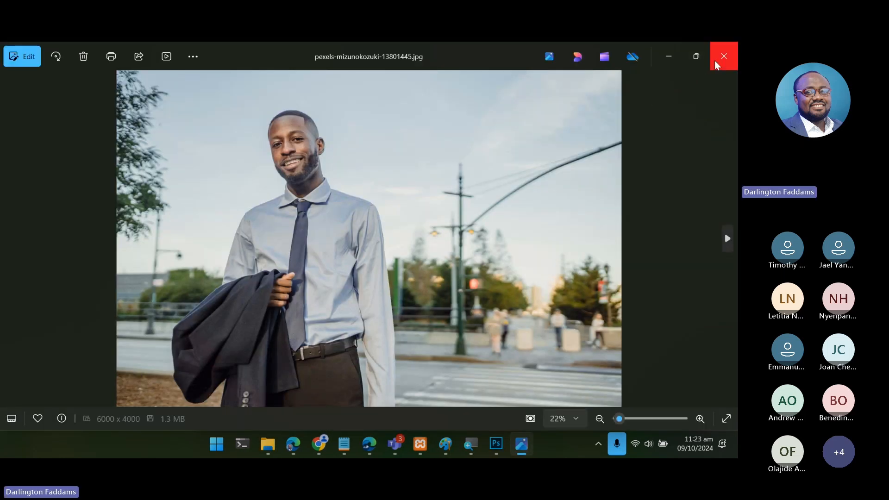
pyautogui.click(715, 60)
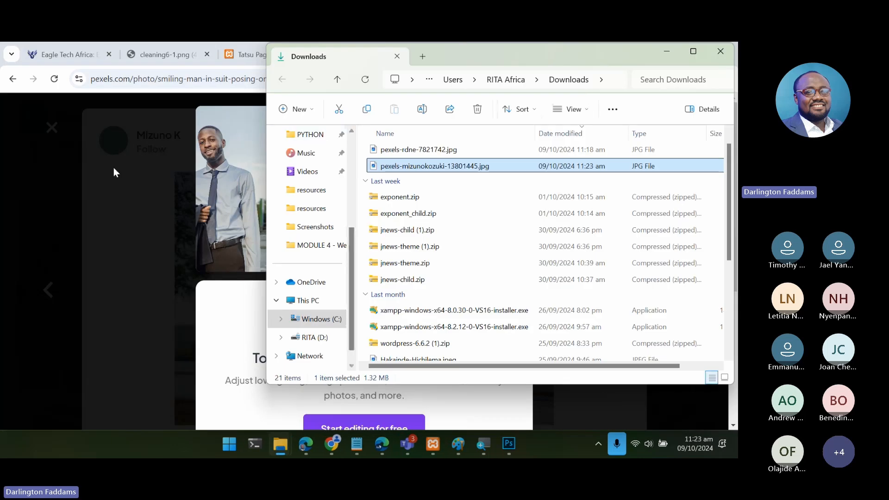
# - Return to the browser, open remove.bg in a new tab, and go to its account sign-up form
pyautogui.click(114, 169)
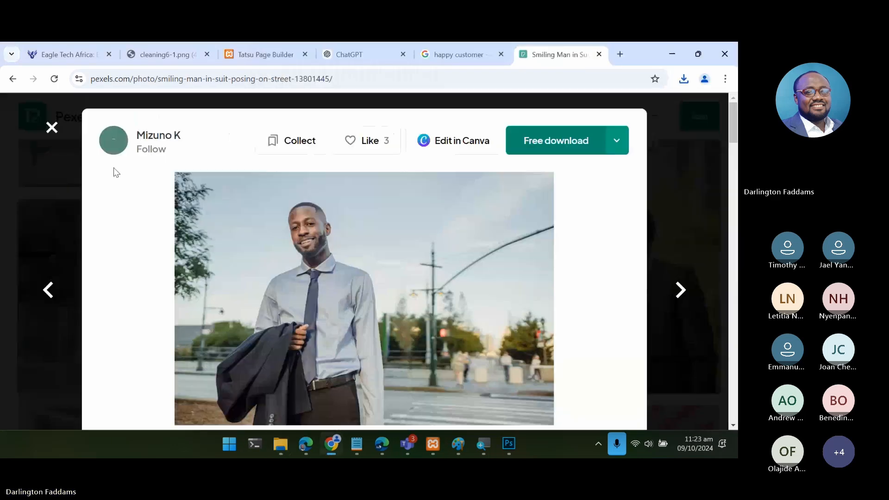
pyautogui.click(620, 54)
pyautogui.write('re')
pyautogui.press('Return')
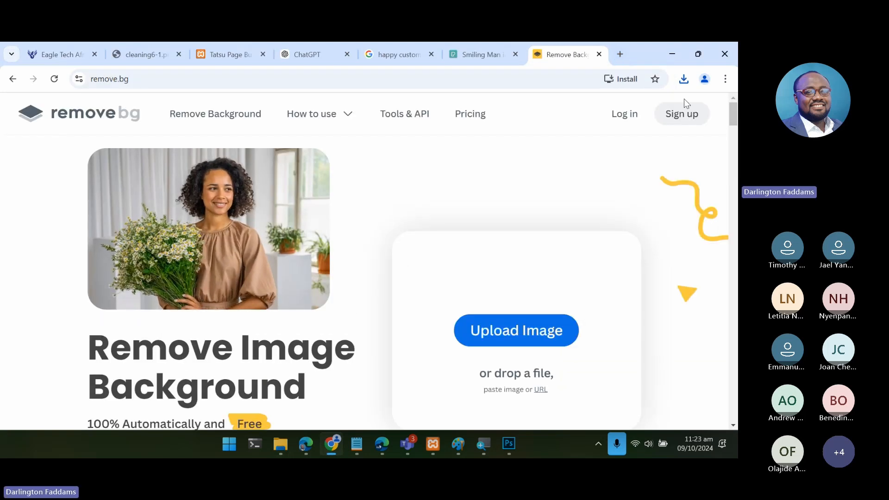
pyautogui.click(685, 114)
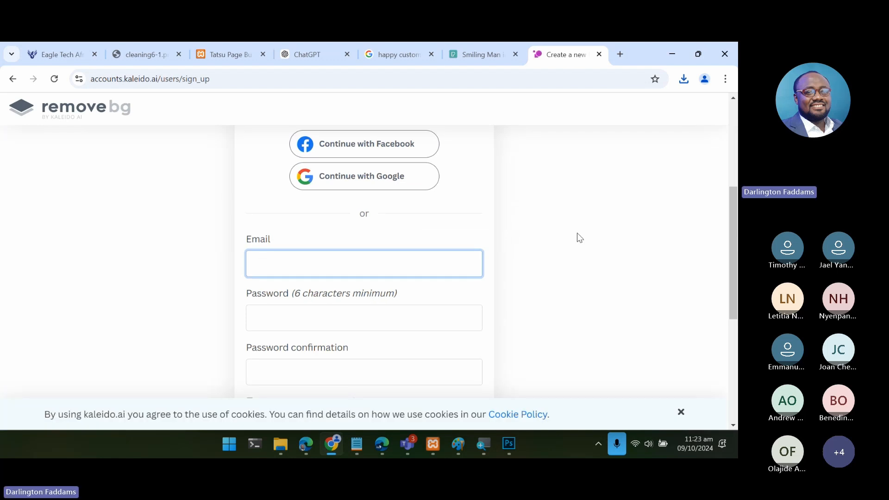
# - Start creating an email account on the infosorse.com domain in cPanel, entering the next numbered removebg username
pyautogui.moveTo(328, 454)
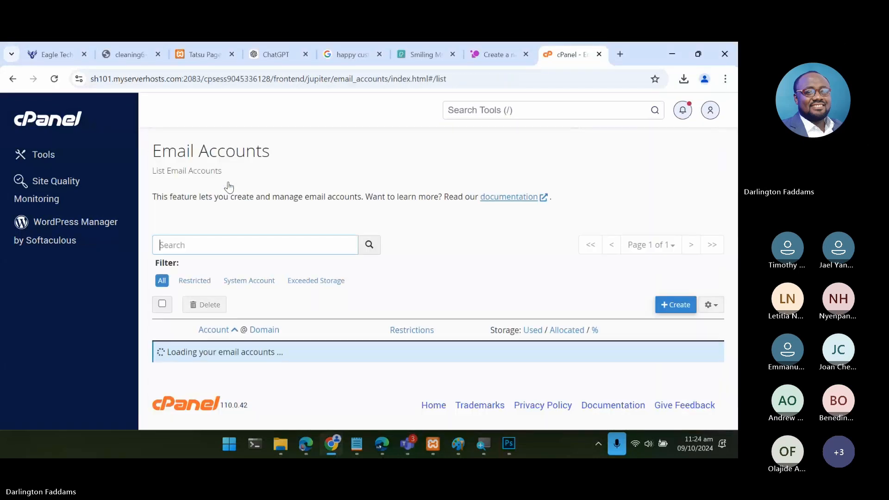
pyautogui.scroll(-3, 347, 250)
pyautogui.scroll(-3, 348, 252)
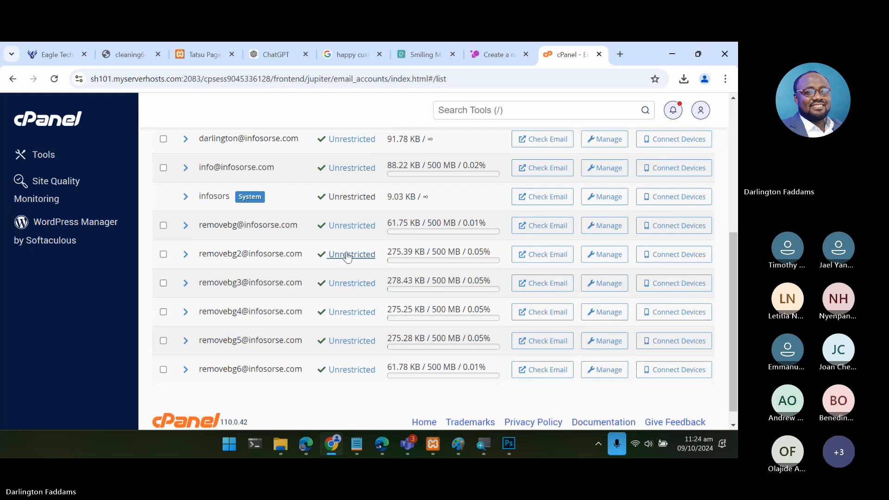
pyautogui.scroll(3, 347, 253)
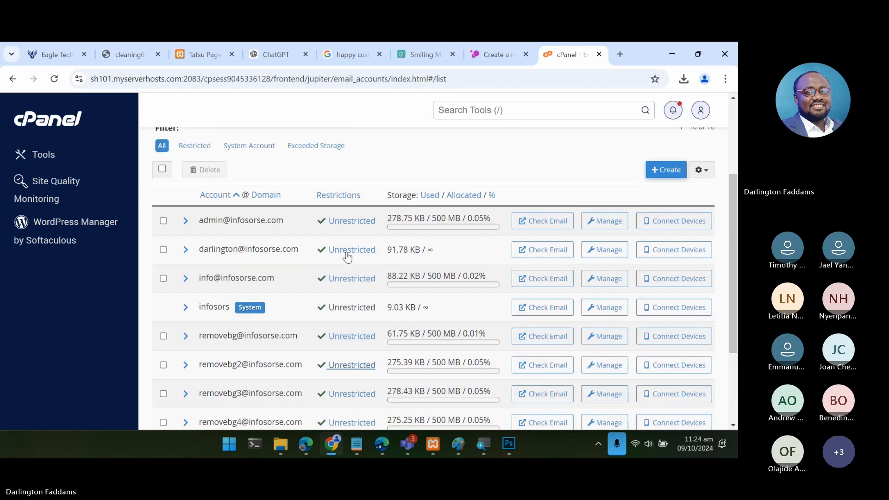
pyautogui.click(666, 174)
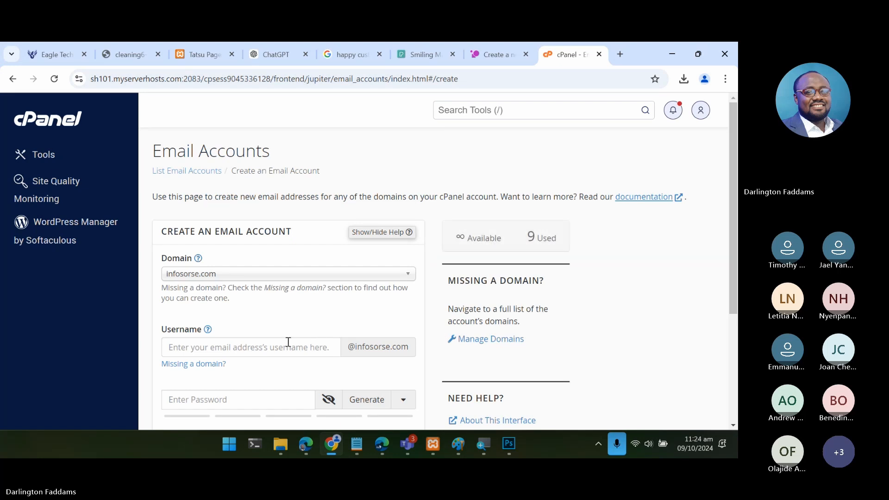
pyautogui.click(275, 348)
pyautogui.scroll(-3, 274, 348)
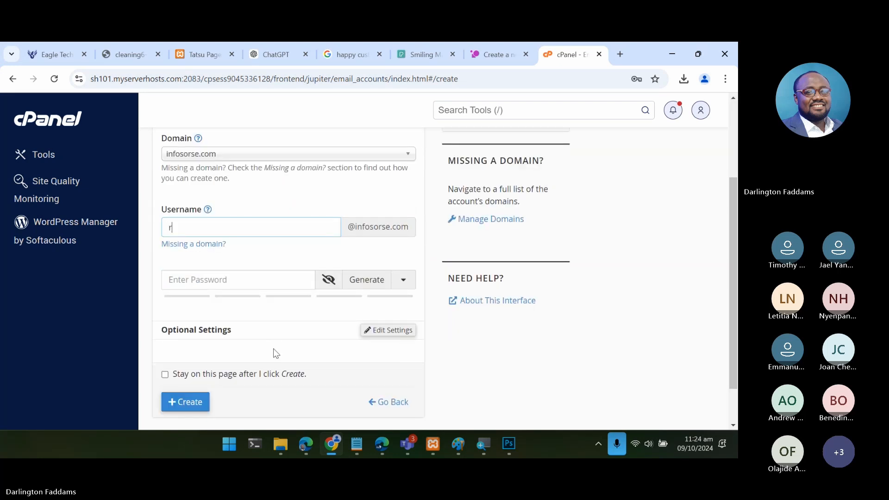
# - Generate a password for the mailbox, create the account, and dismiss the browser's offer to save the password
pyautogui.click(371, 281)
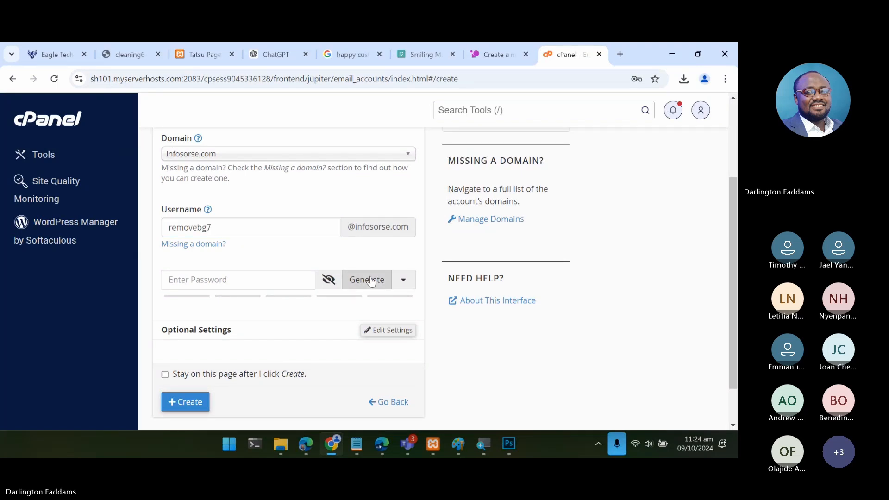
pyautogui.doubleClick(258, 282)
pyautogui.tripleClick(258, 282)
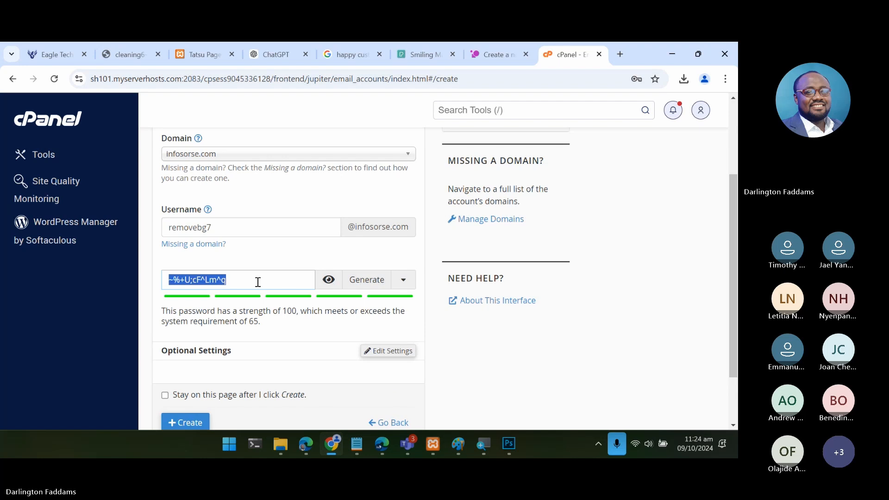
pyautogui.scroll(-2, 258, 282)
pyautogui.click(187, 359)
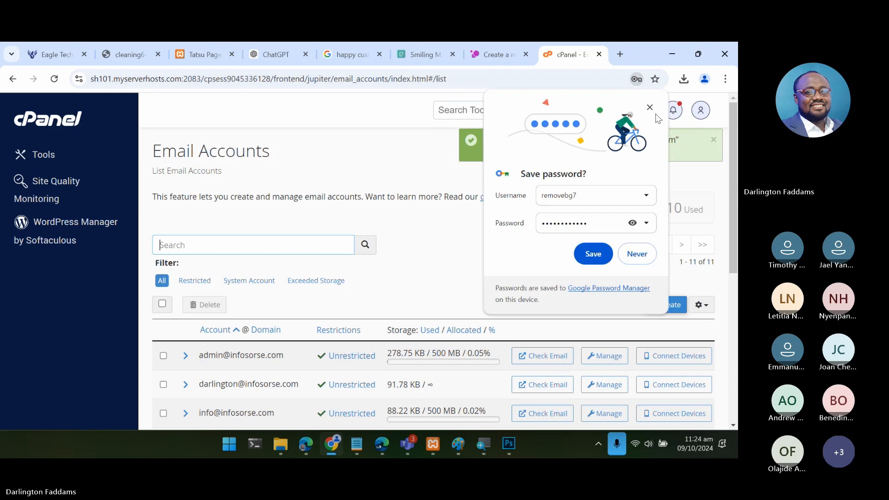
pyautogui.click(650, 109)
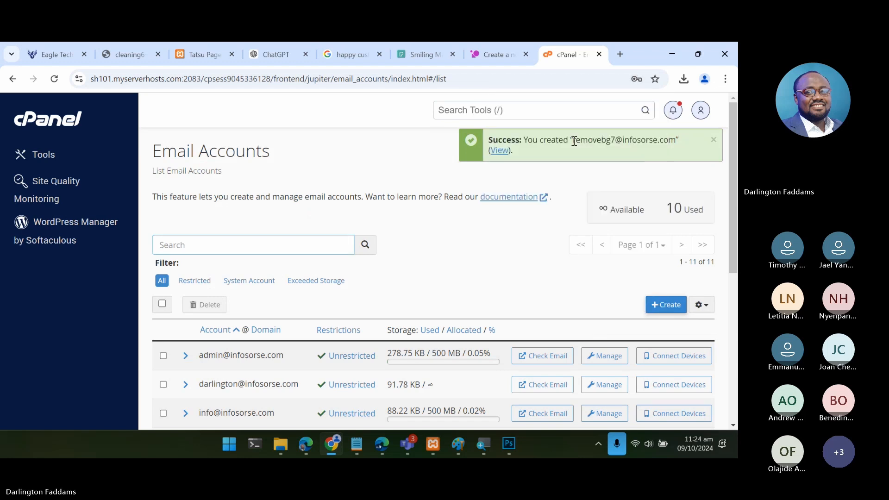
# - Copy the newly created email address from cPanel and paste it into the email field of the remove.bg sign-up form
pyautogui.moveTo(572, 140); pyautogui.dragTo(676, 140)
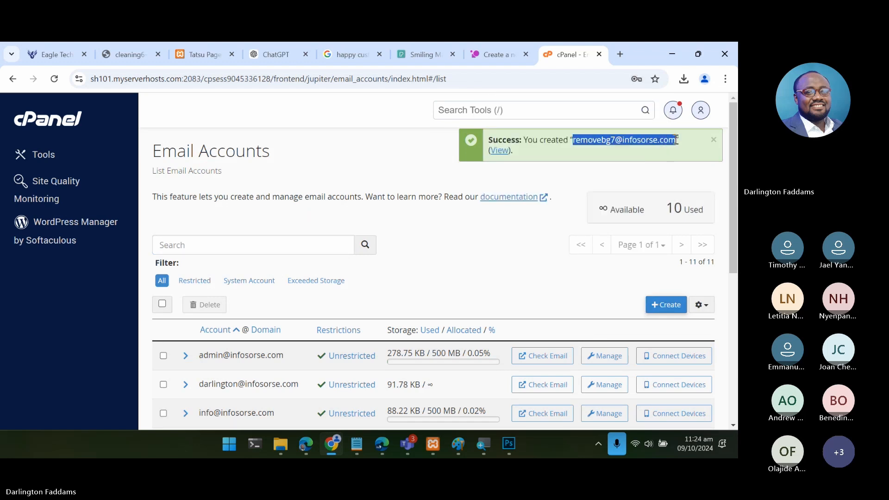
pyautogui.click(676, 140)
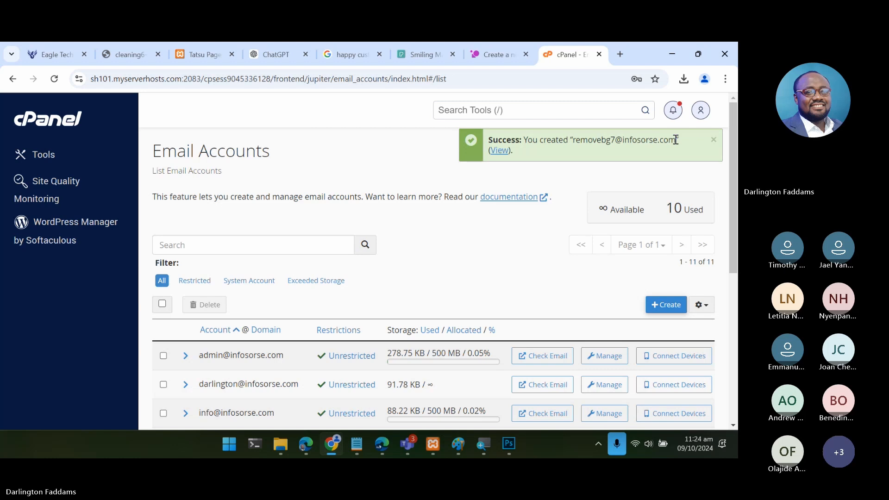
pyautogui.moveTo(676, 139); pyautogui.dragTo(573, 141)
pyautogui.hotkey('ctrl', 'c')
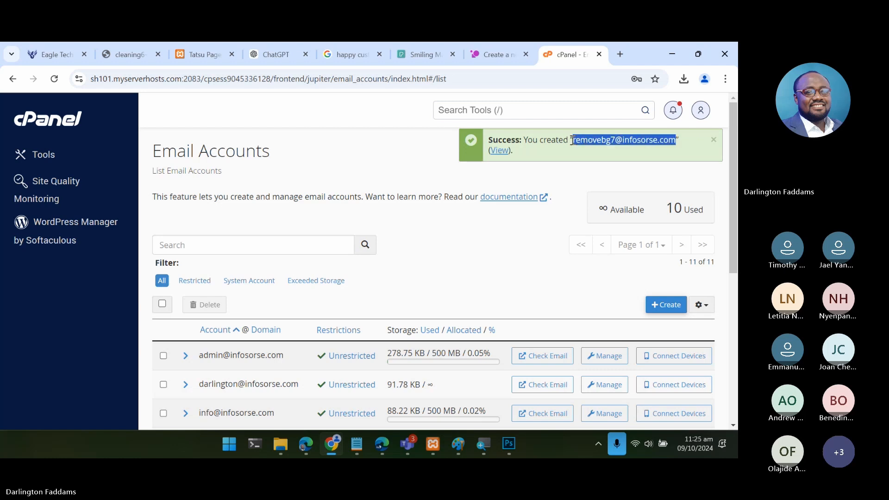
pyautogui.click(496, 53)
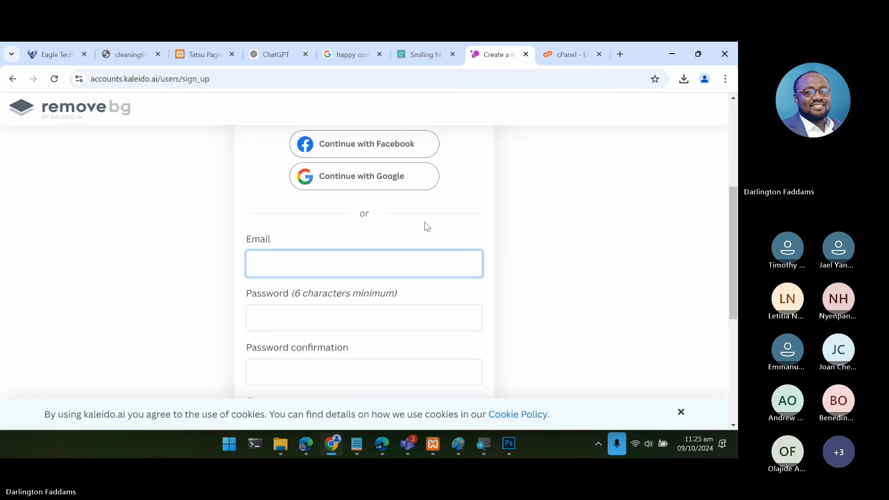
pyautogui.hotkey('ctrl', 'v')
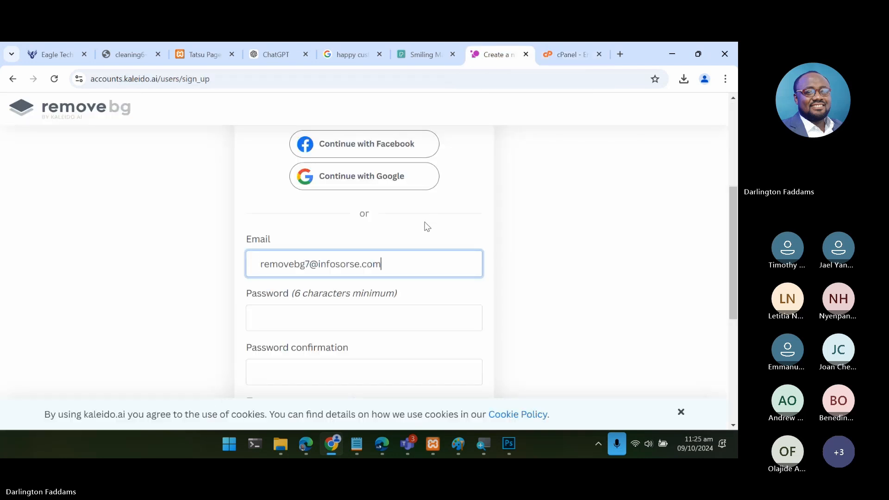
# - Enter the account password and its confirmation in the remove.bg sign-up form
pyautogui.click(351, 320)
pyautogui.write('••••')
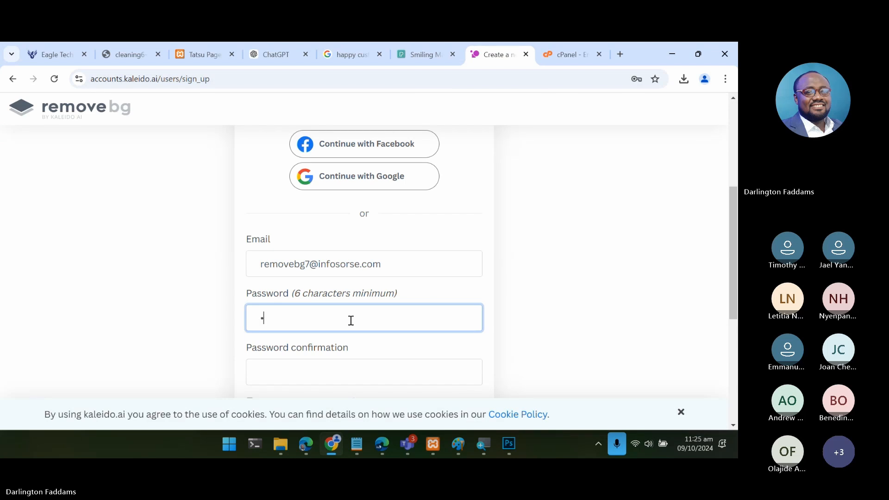
pyautogui.press('BackSpace')
pyautogui.press('BackSpace')
pyautogui.write('•••••••••')
pyautogui.press('Tab')
pyautogui.write('•••••••')
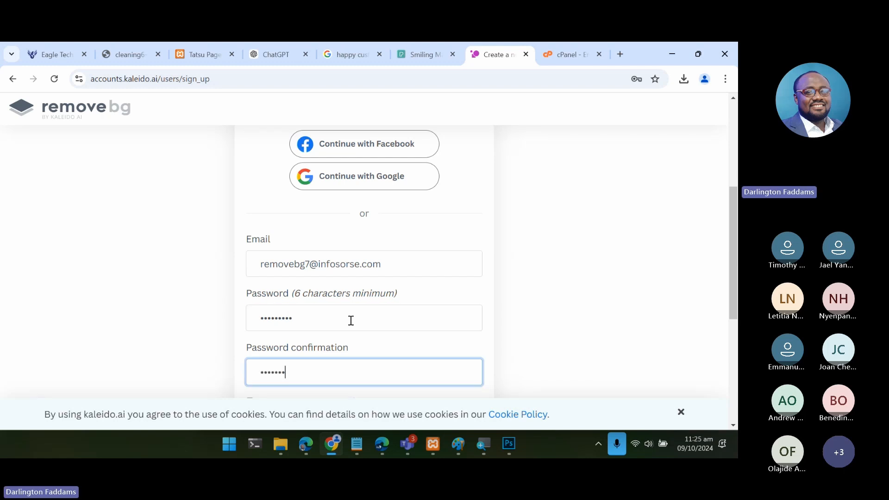
pyautogui.write('••')
# - Accept the terms, opt in to product updates, submit the sign-up form, and dismiss the offer to save the password
pyautogui.scroll(-4, 350, 319)
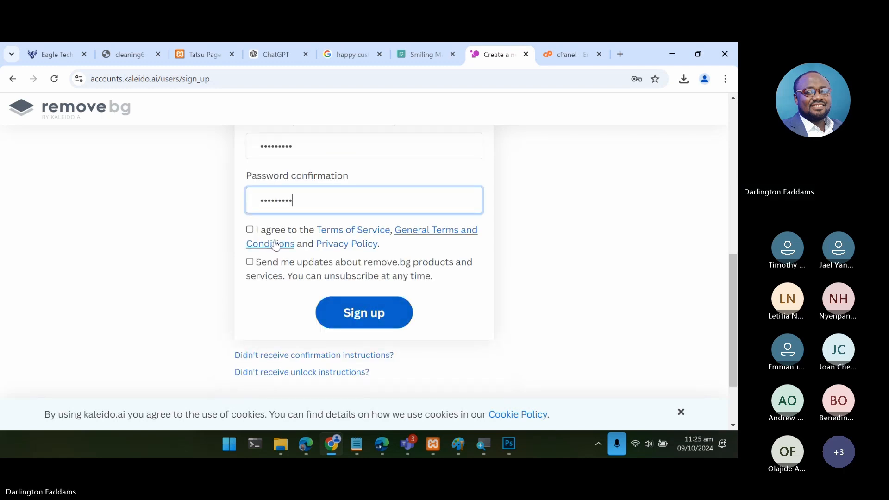
pyautogui.click(250, 230)
pyautogui.click(251, 262)
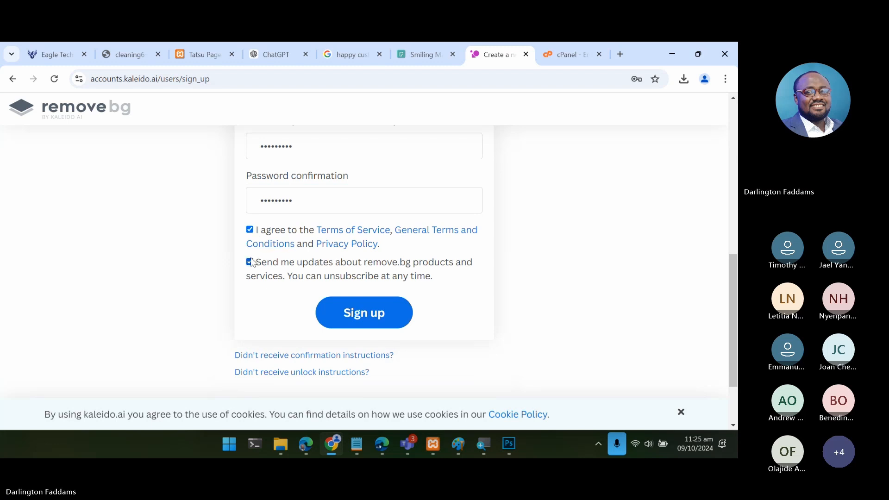
pyautogui.click(326, 305)
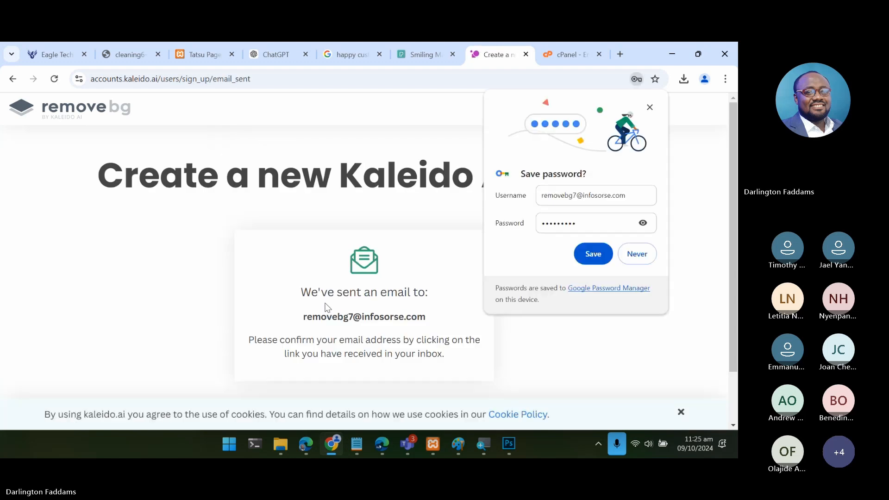
pyautogui.click(650, 107)
# - Return to cPanel's email account list and open the new mailbox's inbox in Roundcube
pyautogui.click(562, 62)
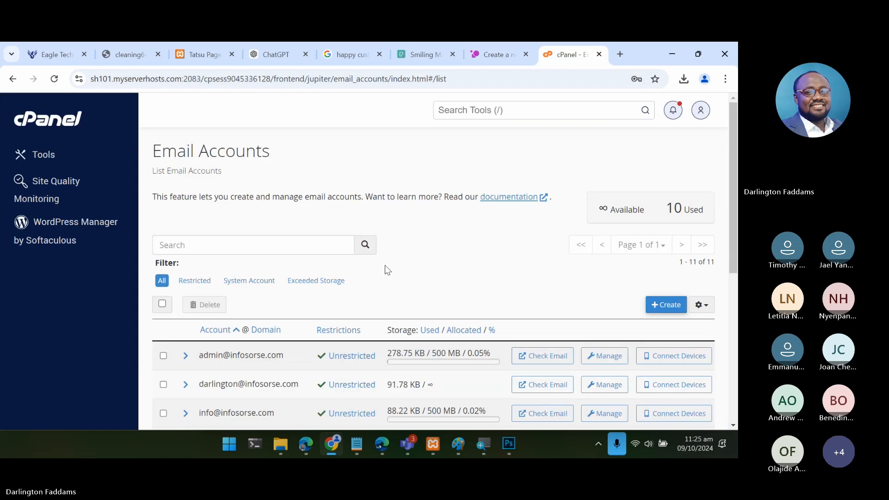
pyautogui.scroll(-5, 387, 270)
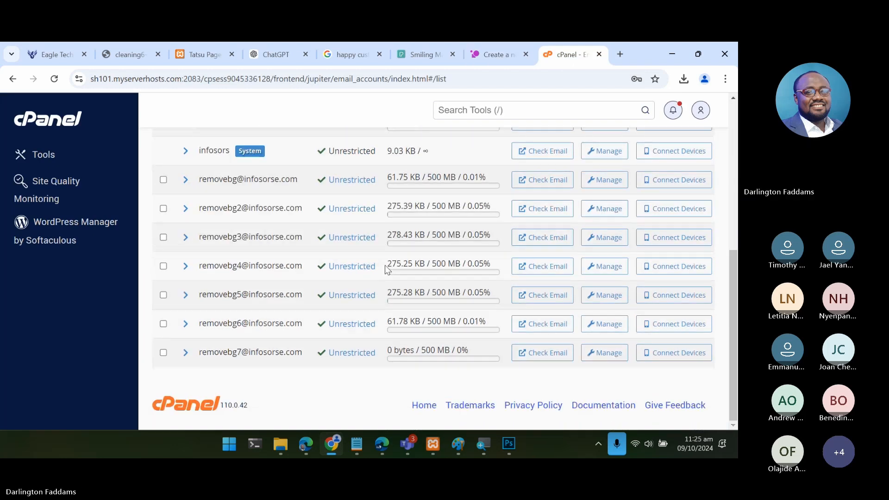
pyautogui.click(533, 355)
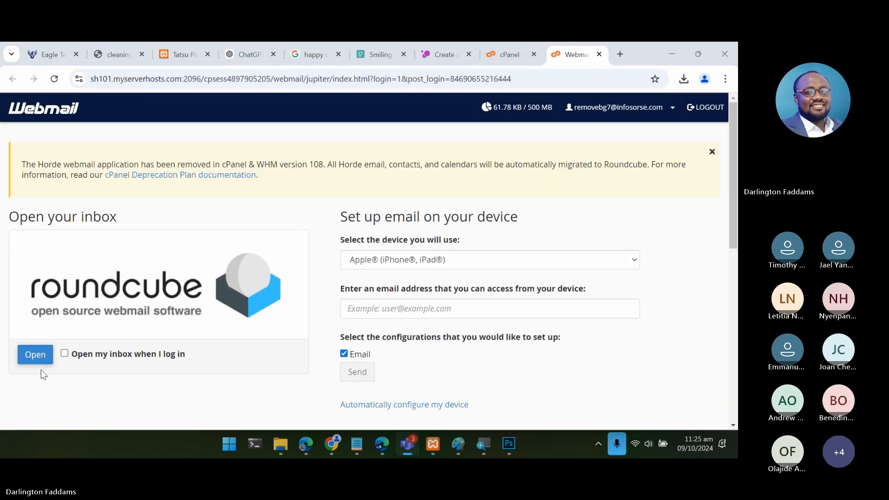
pyautogui.click(41, 364)
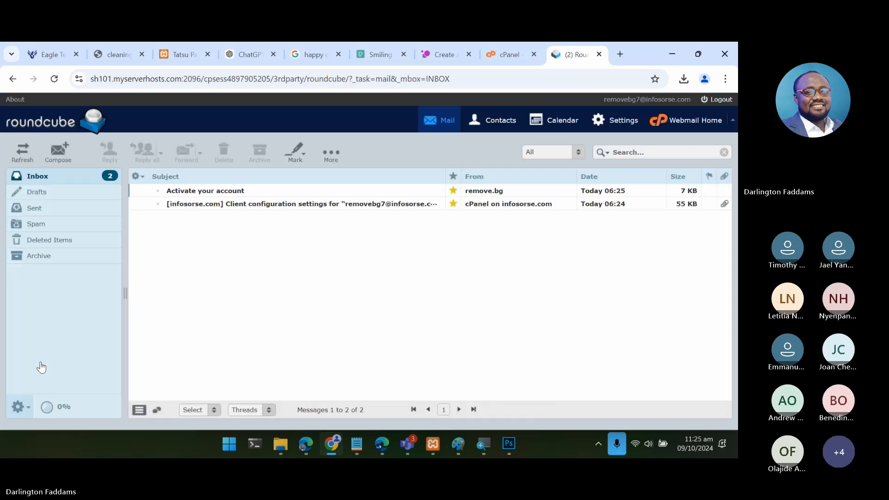
# - Open remove.bg's "Activate your account" message and activate the account from it
pyautogui.click(213, 194)
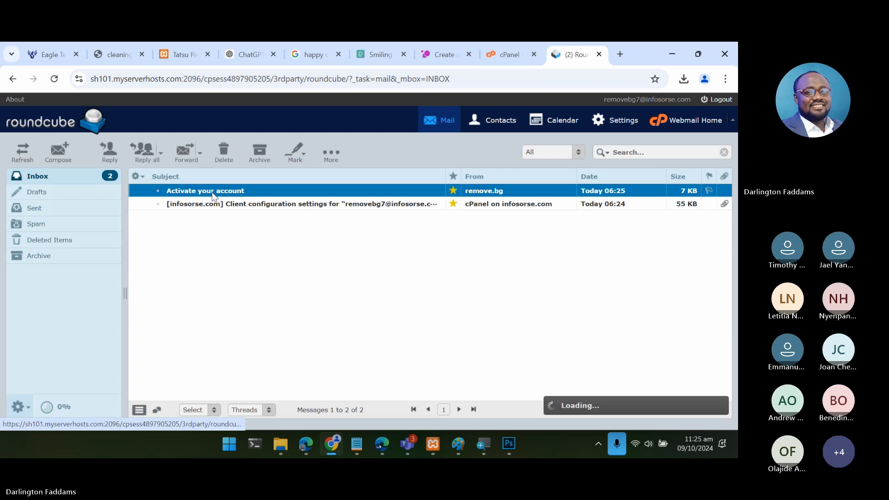
pyautogui.scroll(-4, 366, 290)
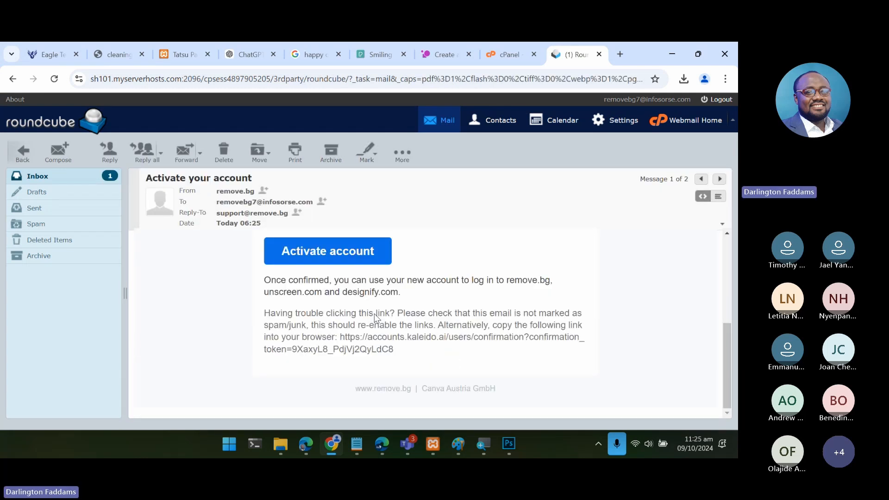
pyautogui.click(364, 266)
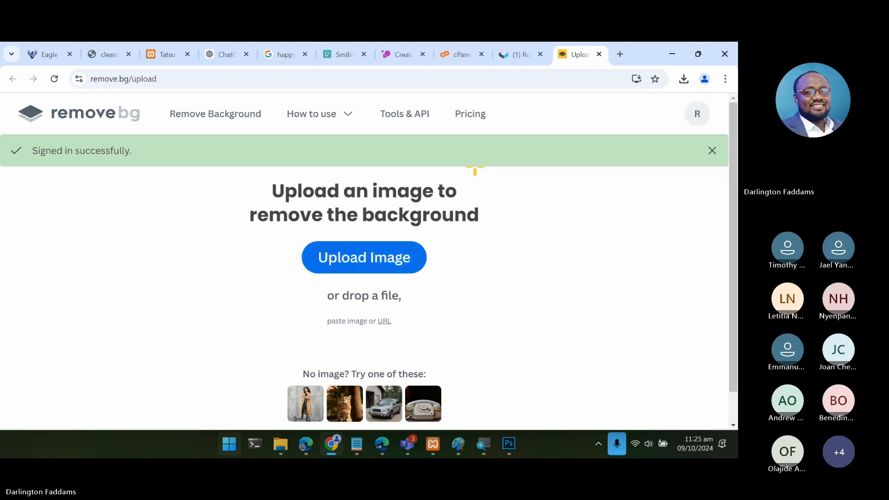
# - Upload pexels-mizunokozuki-13801445.jpg from the Downloads folder to remove.bg for background removal
pyautogui.moveTo(280, 445)
pyautogui.click(336, 375)
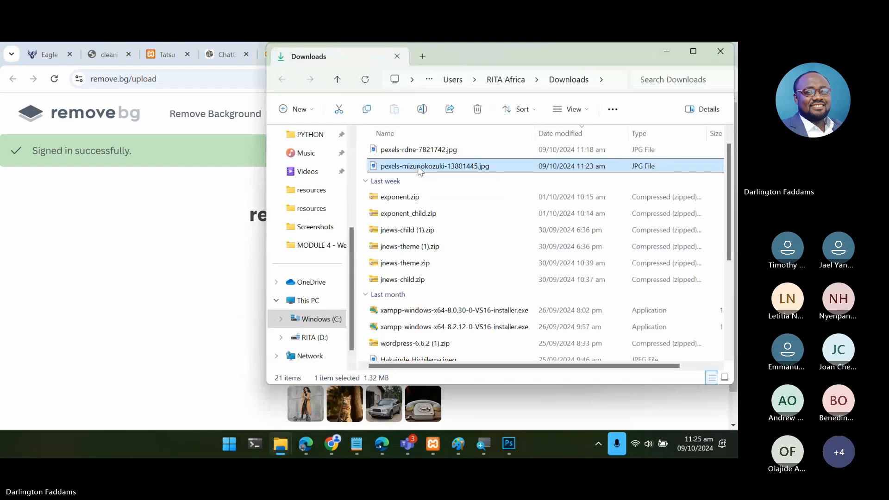
pyautogui.moveTo(419, 169); pyautogui.dragTo(191, 288)
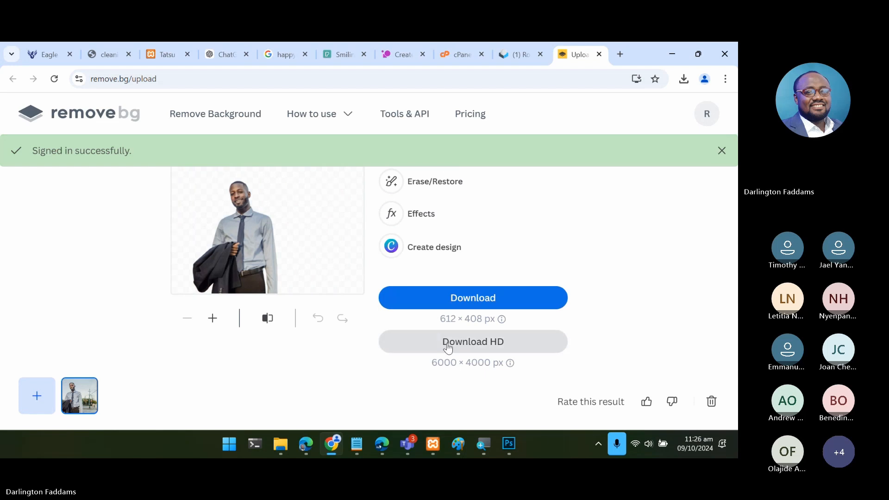
# - Download the cut-out of the businessman in HD at 6000 × 4000 px for 1 credit
pyautogui.click(486, 343)
pyautogui.scroll(-1, 429, 351)
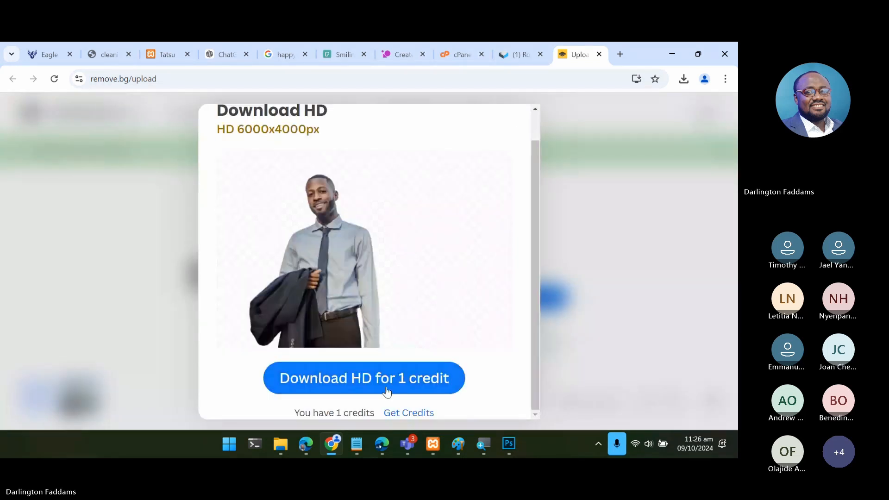
pyautogui.click(389, 389)
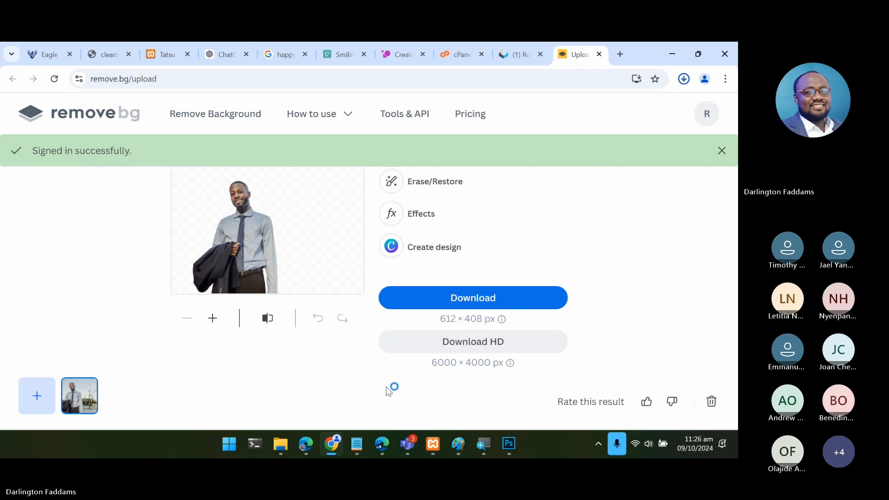
# - Show pexels-mizunokozuki-13801445-removebg.png in the Downloads folder and try to drop it into the cleaning6-1.png document in Photoshop
pyautogui.click(683, 80)
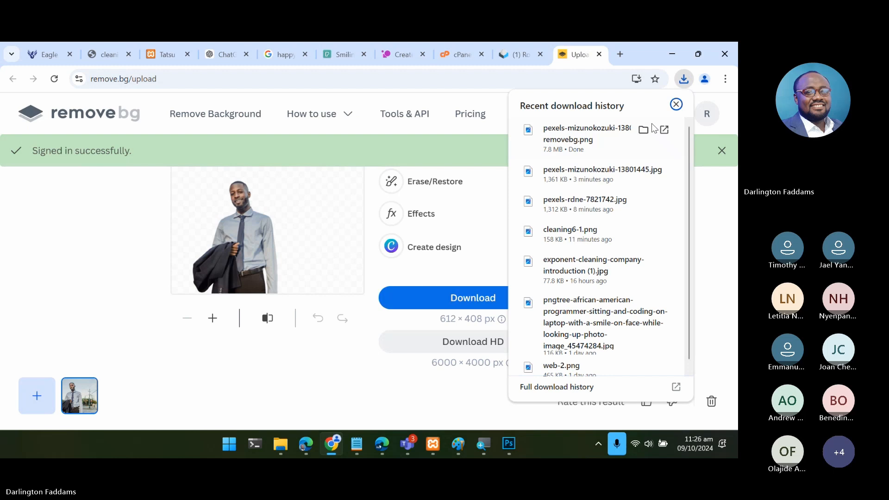
pyautogui.click(644, 130)
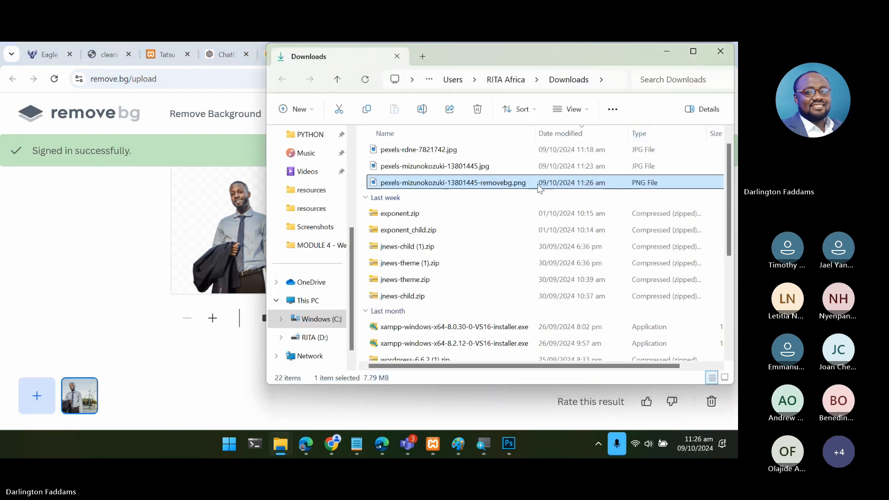
pyautogui.moveTo(499, 181); pyautogui.dragTo(369, 261)
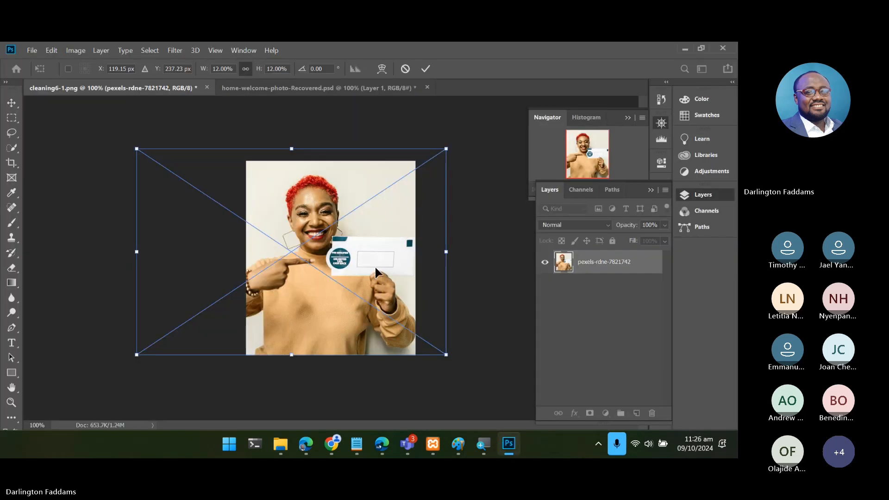
# - Cancel the pending placement of the pexels-rdne-7821742 photo in the cleaning6-1.png document
pyautogui.press('Return')
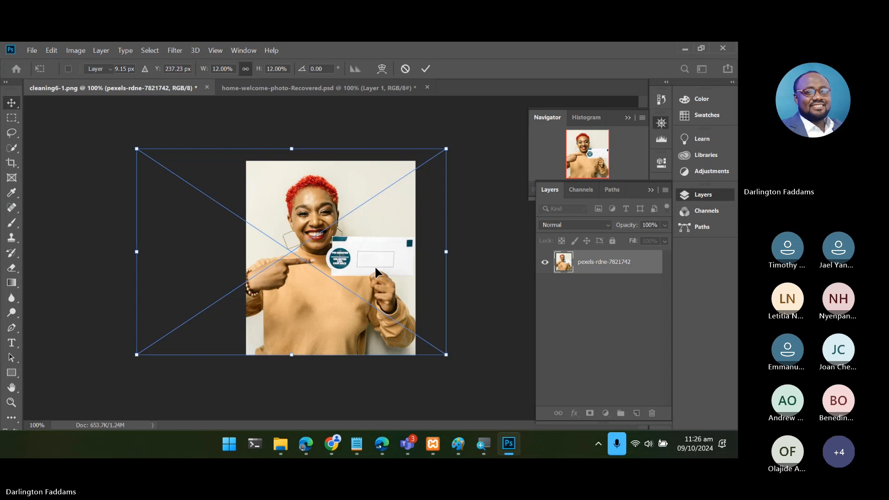
pyautogui.press('Escape')
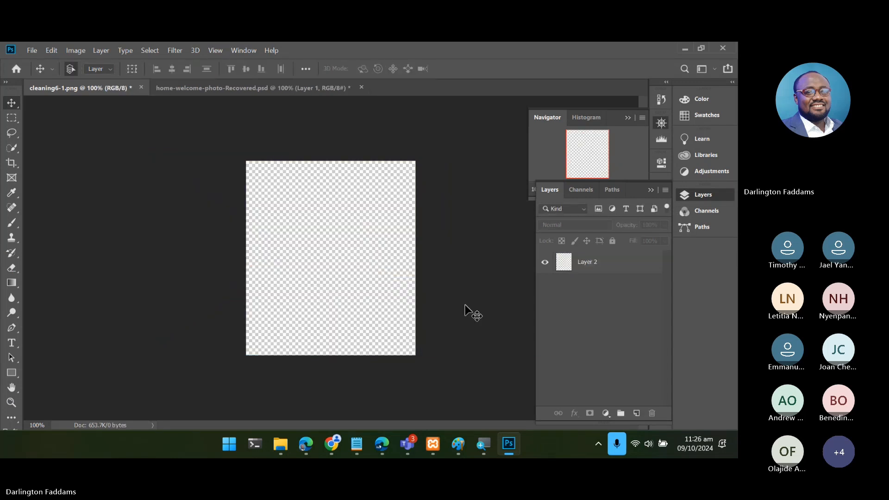
# - Place pexels-mizunokozuki-13801445-removebg.png from the Downloads folder into the cleaning6-1.png document and enlarge it to about 13.8%
pyautogui.moveTo(281, 444)
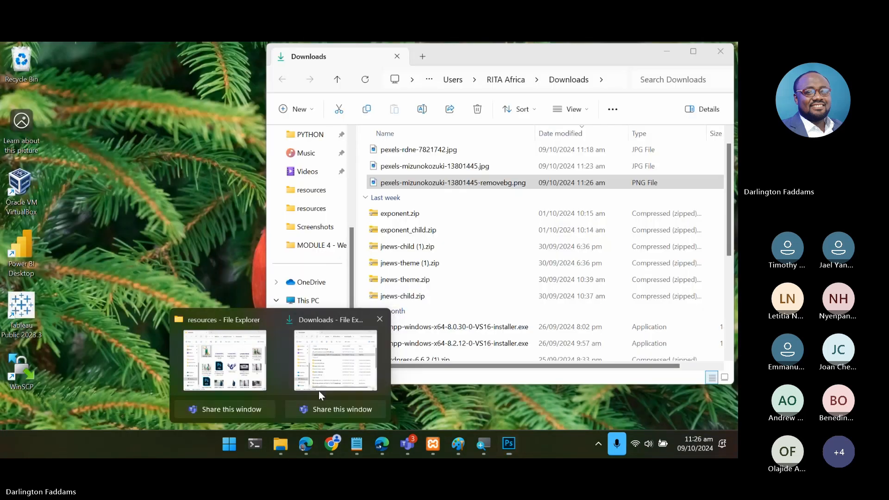
pyautogui.click(318, 390)
pyautogui.moveTo(435, 183); pyautogui.dragTo(235, 282)
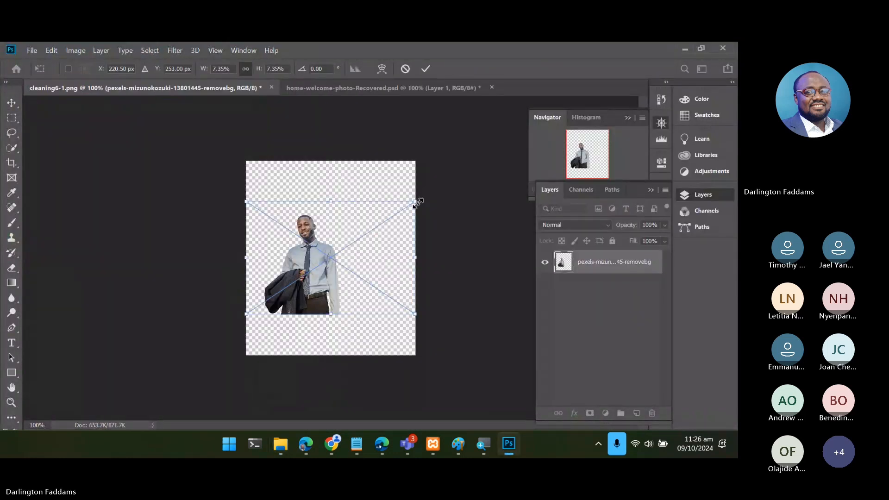
pyautogui.moveTo(415, 202); pyautogui.dragTo(511, 159)
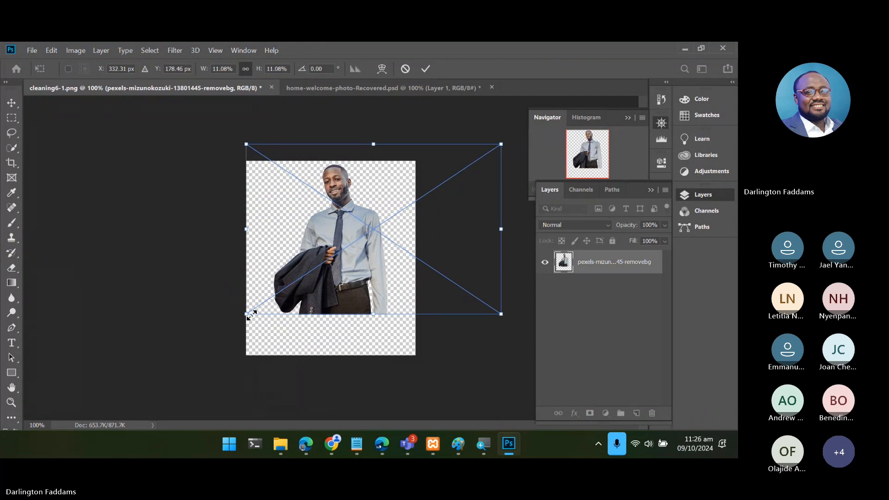
pyautogui.moveTo(251, 316); pyautogui.dragTo(209, 381)
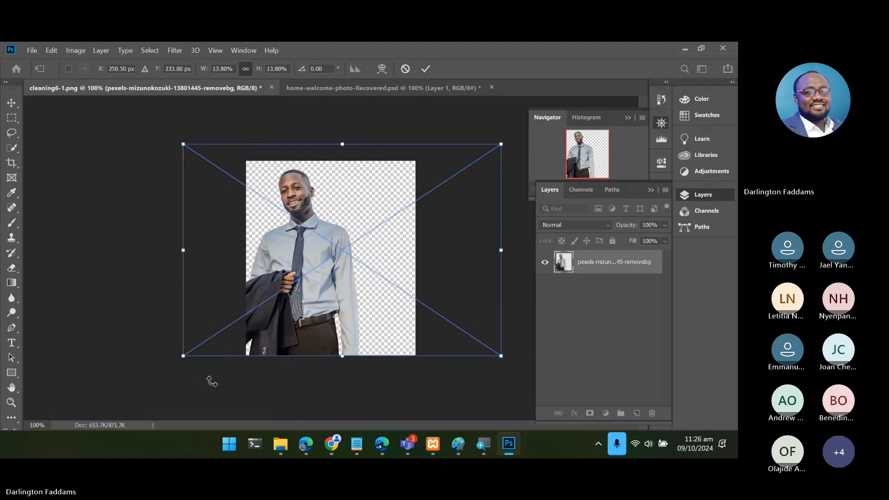
# - Nudge the placed businessman cut-out horizontally to about X 359.5 px so the whole jacket fits on the canvas
pyautogui.press('Right')
pyautogui.press('Right')
pyautogui.press('Right')
pyautogui.press('Right')
pyautogui.press('Right')
pyautogui.press('Right')
pyautogui.press('Right')
pyautogui.press('Right')
pyautogui.press('Right')
pyautogui.press('Right')
pyautogui.press('Right')
pyautogui.press('Right')
pyautogui.press('Right')
pyautogui.press('Right')
pyautogui.press('Right')
pyautogui.press('Right')
pyautogui.press('Right')
pyautogui.press('Right')
pyautogui.press('Right')
pyautogui.press('Right')
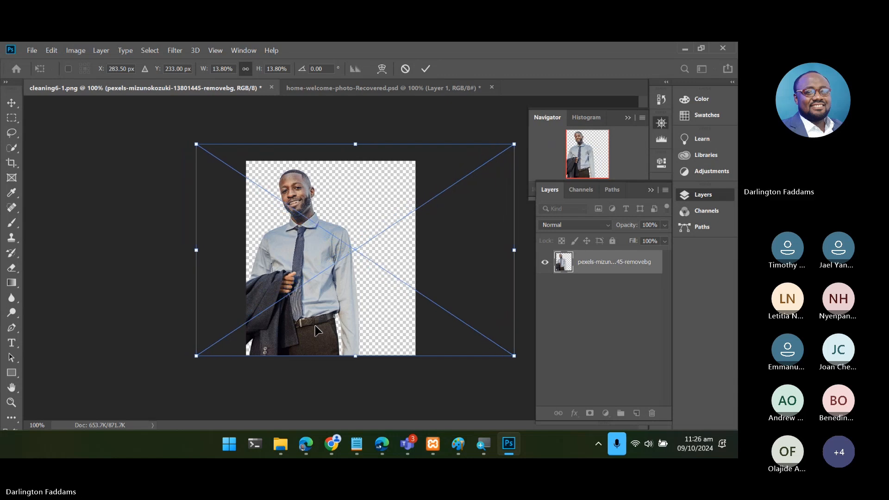
pyautogui.press('Right')
pyautogui.press('Right')
pyautogui.press('Right')
pyautogui.press('Right')
pyautogui.press('Right')
pyautogui.press('Right')
pyautogui.press('Right')
pyautogui.press('Right')
pyautogui.press('Right')
pyautogui.press('Right')
pyautogui.press('Right')
pyautogui.press('Right')
pyautogui.press('Right')
pyautogui.press('Right')
pyautogui.press('Right')
pyautogui.press('Right')
pyautogui.press('Right')
pyautogui.press('Right')
pyautogui.press('Right')
pyautogui.press('Right')
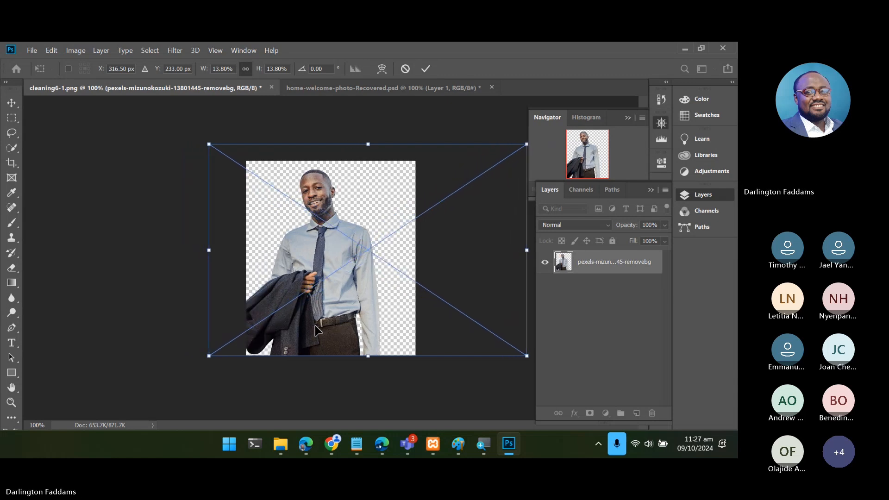
pyautogui.press('Right')
pyautogui.press('Right')
pyautogui.press('Right')
pyautogui.press('Right')
pyautogui.press('Right')
pyautogui.press('Right')
pyautogui.press('Right')
pyautogui.press('Right')
pyautogui.press('Right')
pyautogui.press('Right')
pyautogui.press('Right')
pyautogui.press('Right')
pyautogui.press('Right')
pyautogui.press('Right')
pyautogui.press('Right')
pyautogui.press('Right')
pyautogui.press('Right')
pyautogui.press('Right')
pyautogui.press('Right')
pyautogui.press('Right')
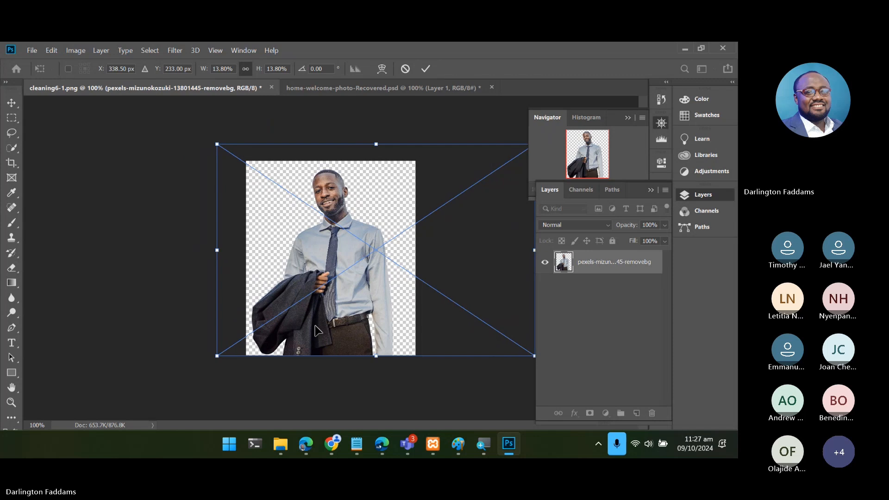
pyautogui.press('Right')
pyautogui.press('Right')
pyautogui.press('Right')
pyautogui.press('Right')
pyautogui.press('Right')
pyautogui.press('Right')
pyautogui.press('Right')
pyautogui.press('Right')
pyautogui.press('Right')
pyautogui.press('Right')
pyautogui.press('Right')
pyautogui.press('Right')
pyautogui.press('Right')
pyautogui.press('Right')
pyautogui.press('Right')
pyautogui.press('Right')
pyautogui.press('Right')
pyautogui.press('Right')
pyautogui.press('Right')
pyautogui.press('Right')
pyautogui.press('Right')
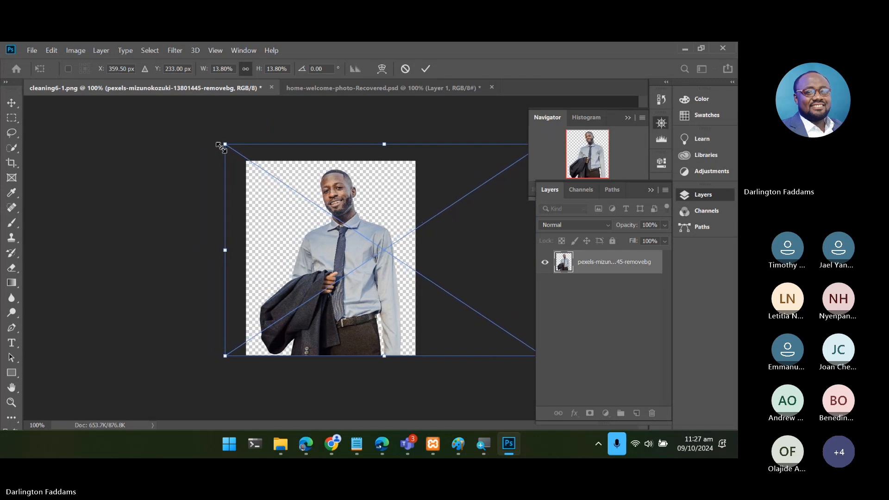
# - Enlarge the cut-out to about 14.31%, nudge it to about X 347.27 px, Y 224.85 px, and commit the placement
pyautogui.moveTo(220, 147); pyautogui.dragTo(205, 147)
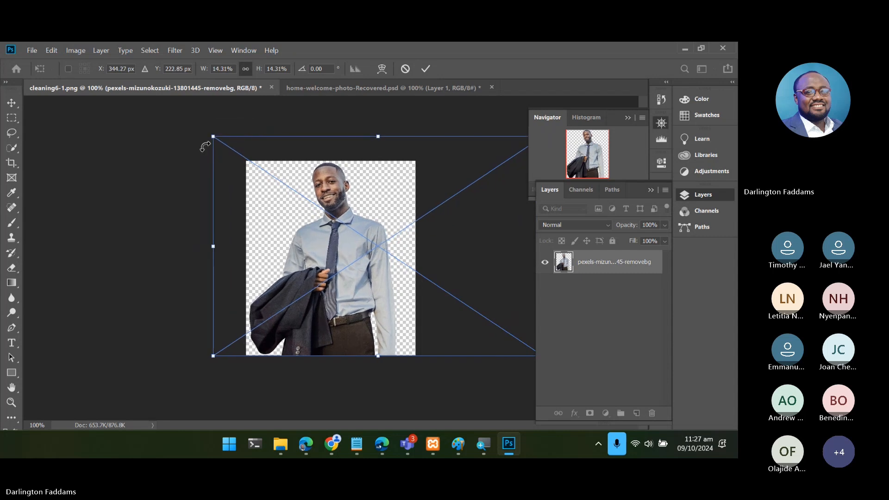
pyautogui.press('Right')
pyautogui.press('Right')
pyautogui.press('Right')
pyautogui.press('Down')
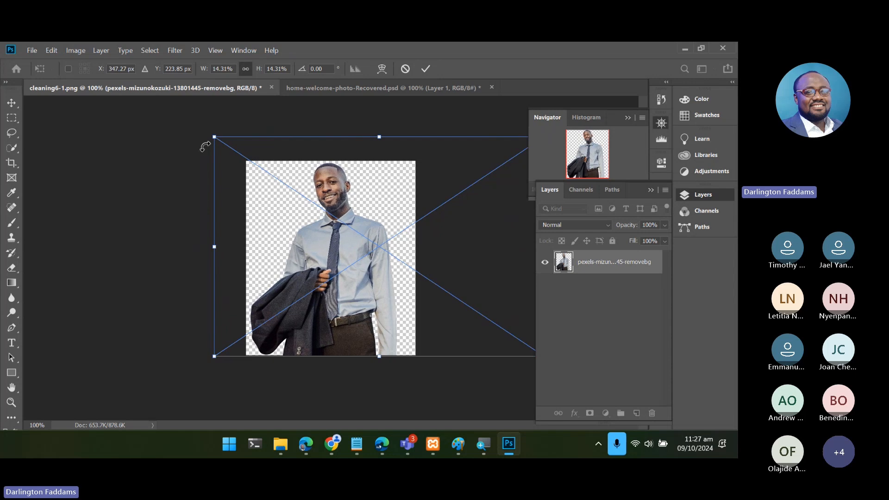
pyautogui.press('Right')
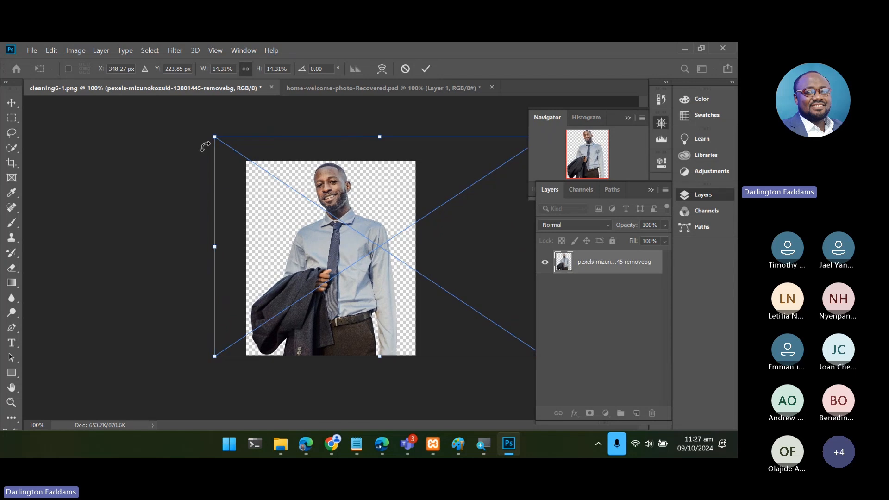
pyautogui.press('Left')
pyautogui.press('Down')
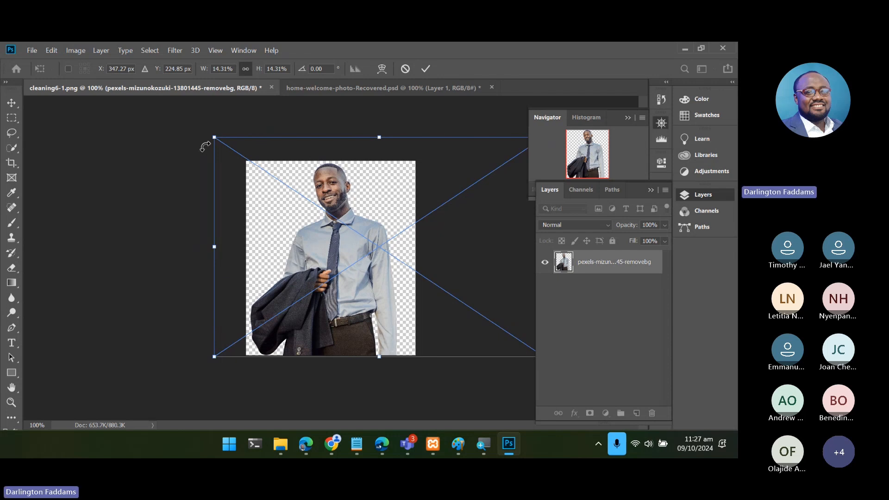
pyautogui.press('Return')
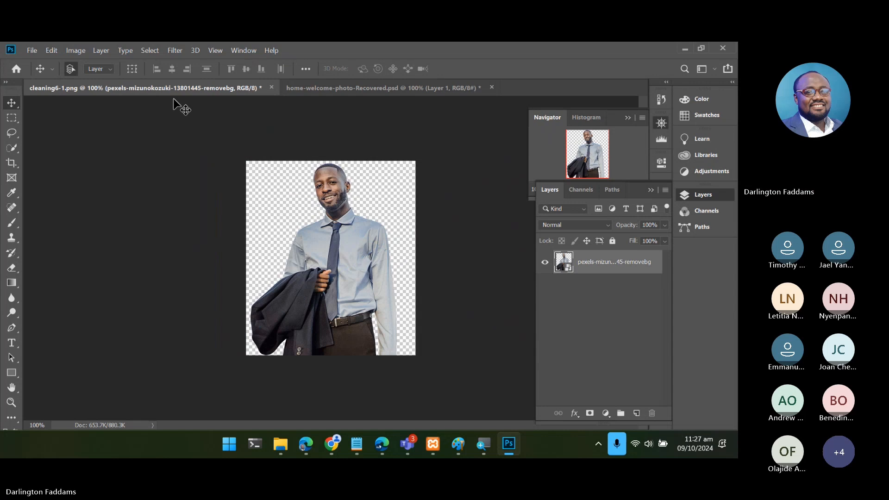
# - Save a PNG copy of the document as home-why-choose-us in the resources folder with the large file size option
pyautogui.click(31, 51)
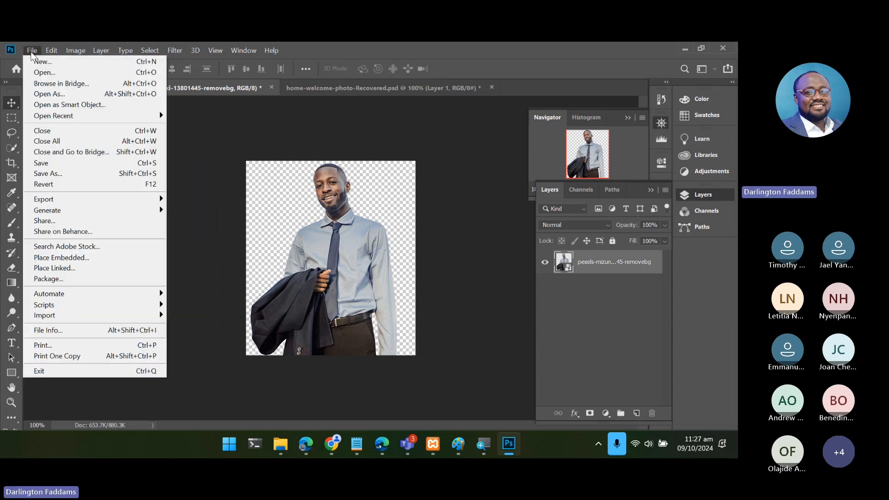
pyautogui.click(54, 175)
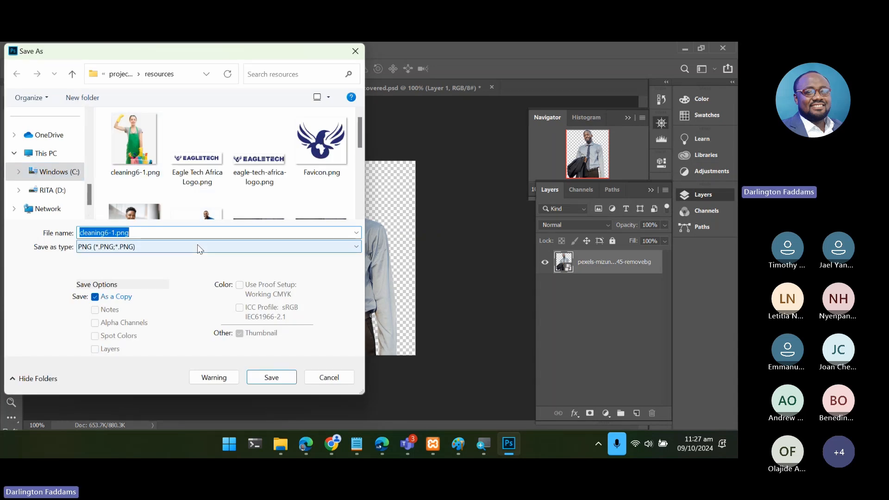
pyautogui.write('h')
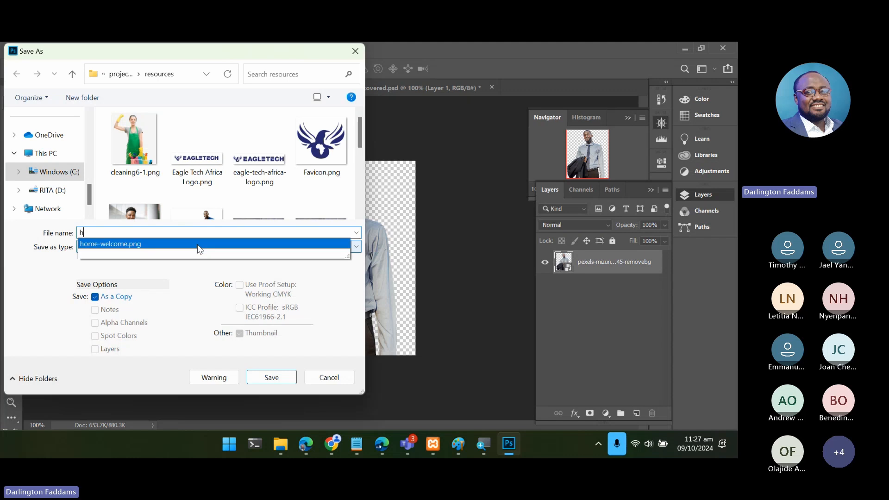
pyautogui.write('ome-why')
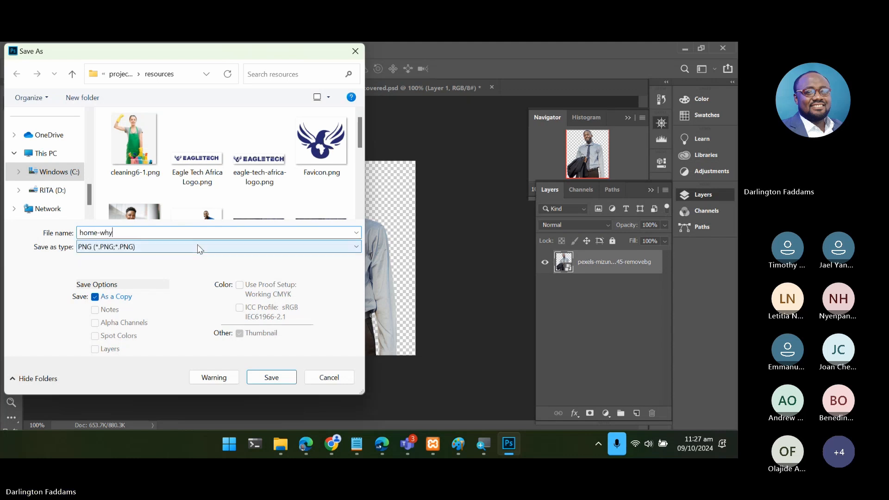
pyautogui.write('-choose-us')
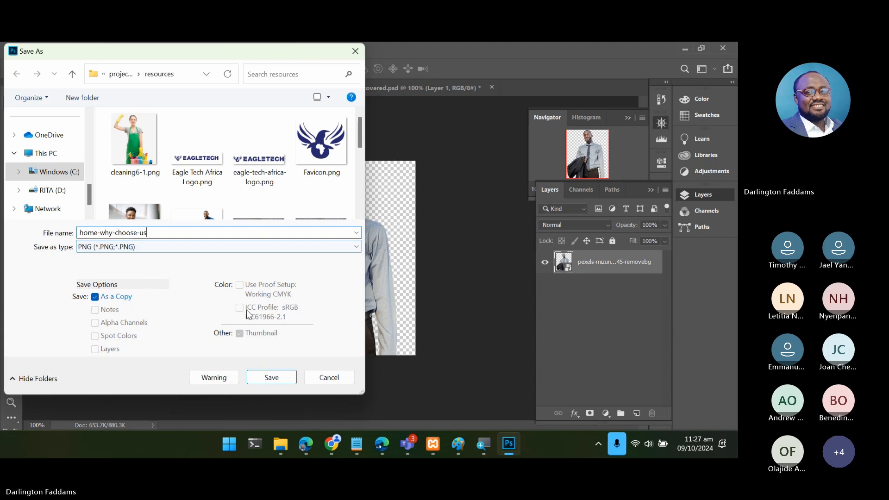
pyautogui.click(271, 377)
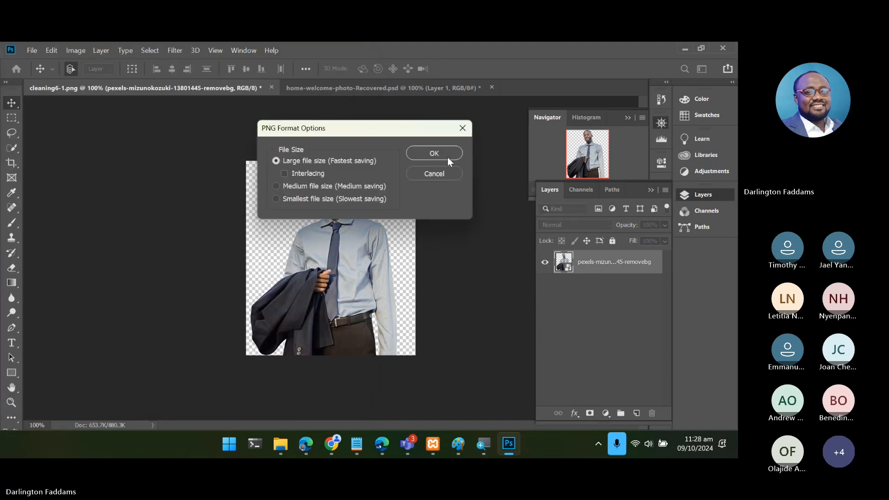
pyautogui.click(447, 157)
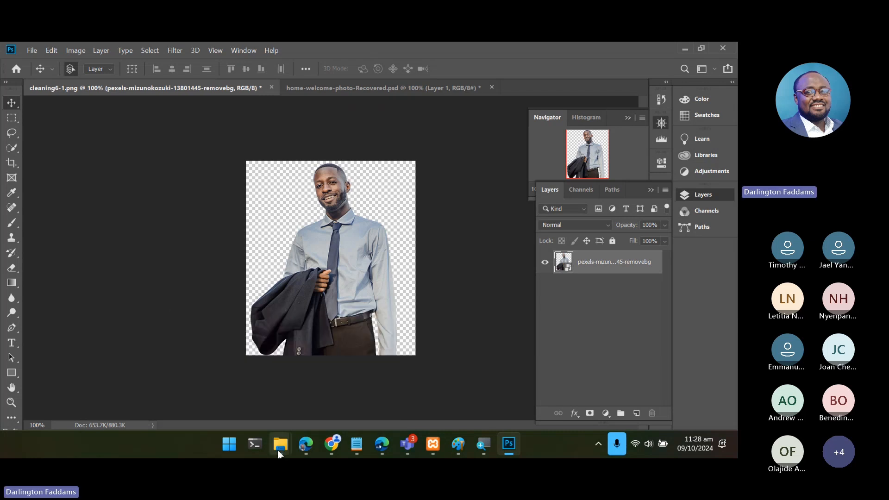
# - Compare the file size of home-why-choose-us.png in the resources folder with pexels-mizunokozuki-13801445-removebg.png in Downloads
pyautogui.moveTo(281, 443)
pyautogui.click(326, 382)
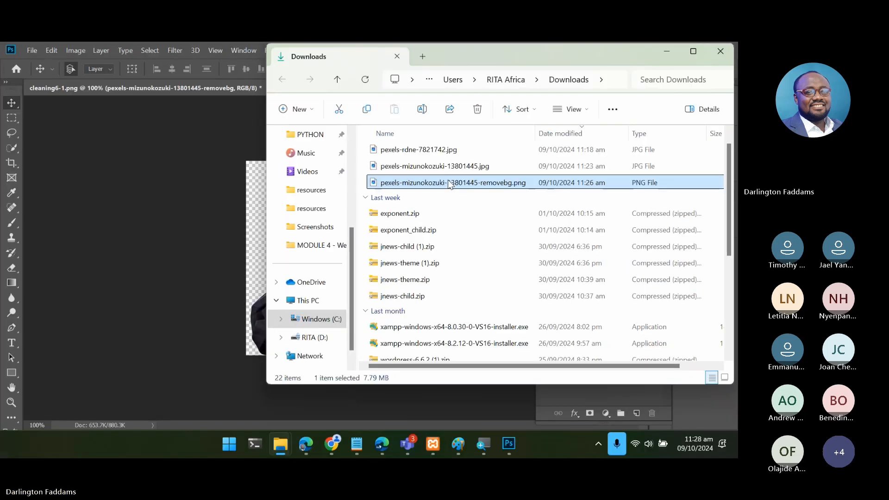
pyautogui.moveTo(280, 444)
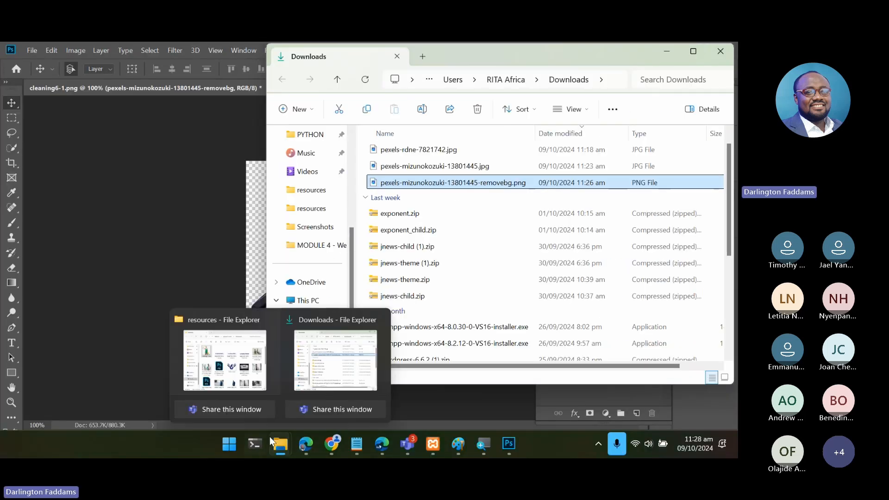
pyautogui.click(239, 378)
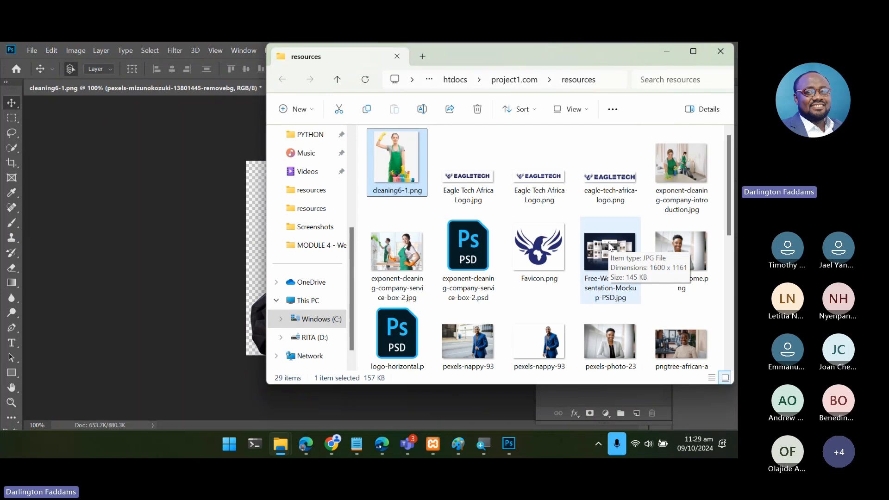
pyautogui.scroll(-8, 610, 245)
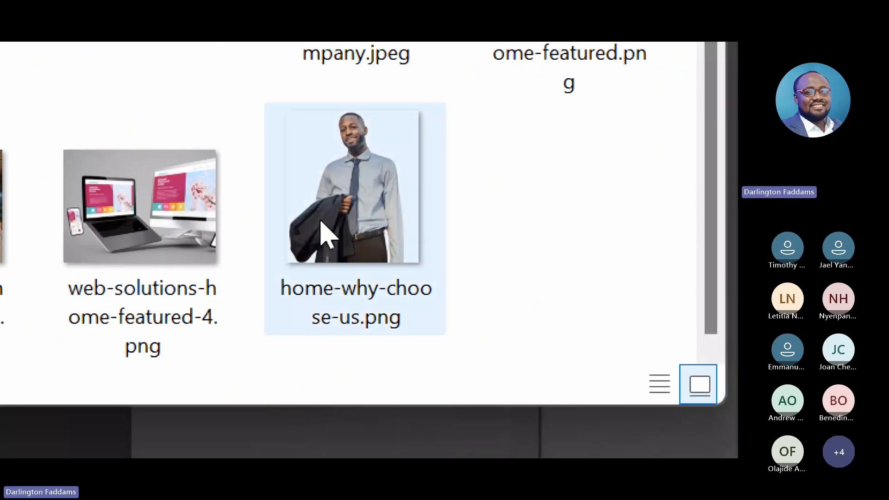
pyautogui.moveTo(321, 222)
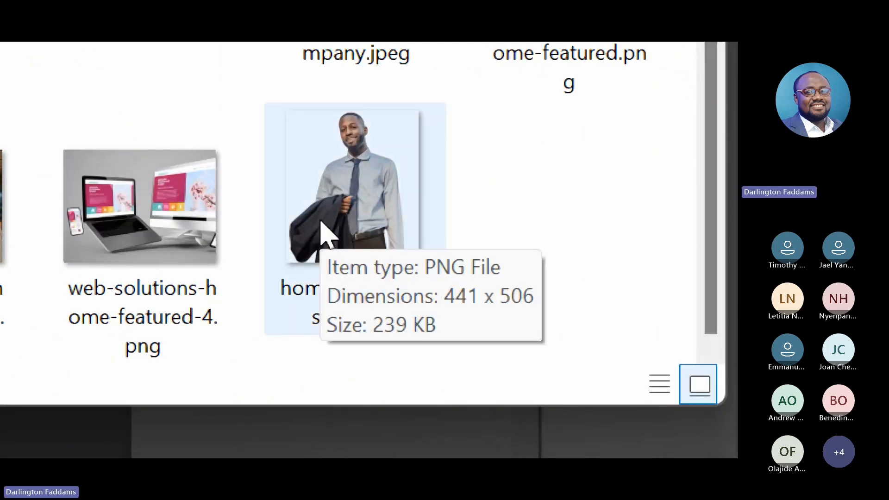
pyautogui.click(323, 233)
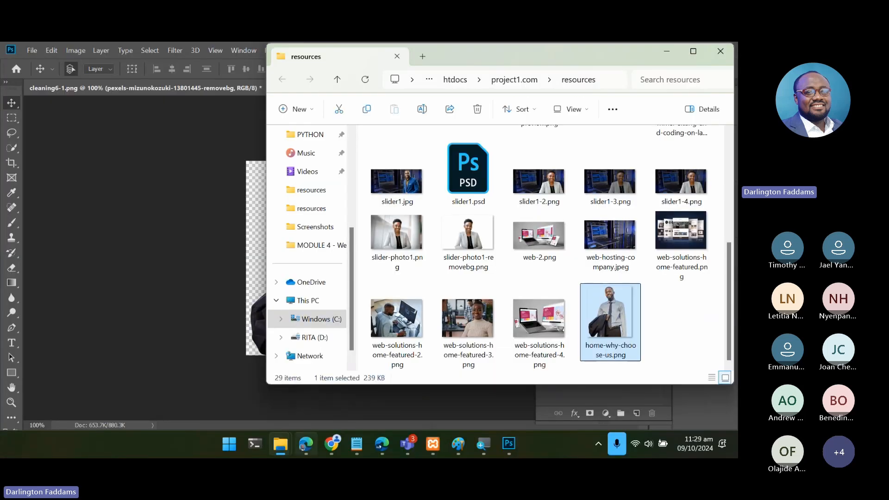
pyautogui.moveTo(280, 444)
pyautogui.click(337, 355)
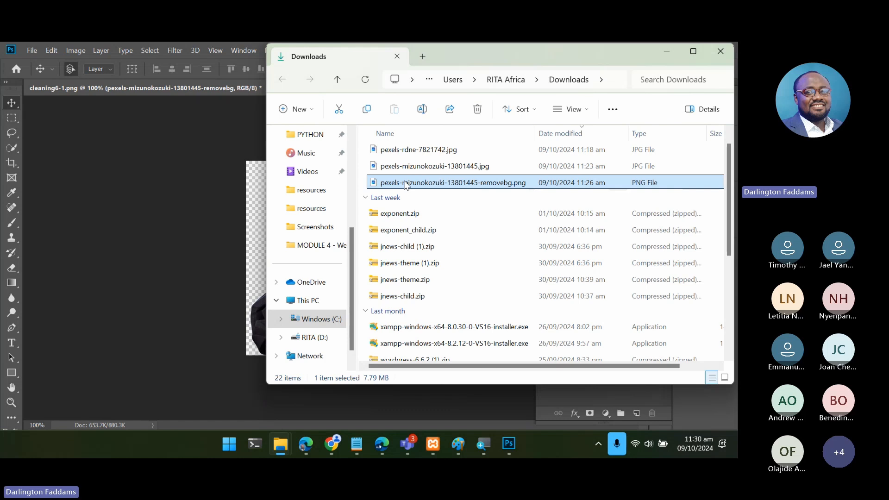
# - Return to Photoshop and set up a Save for Web export of the businessman image in JPEG format
pyautogui.click(168, 227)
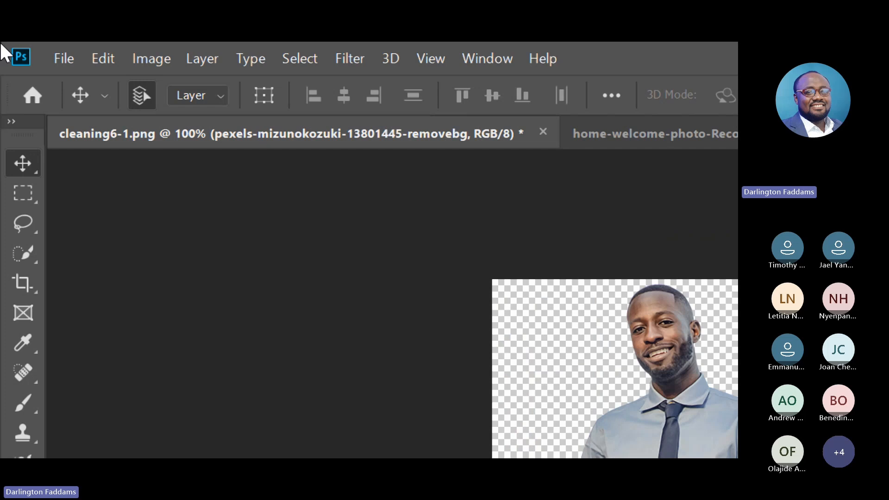
pyautogui.click(50, 62)
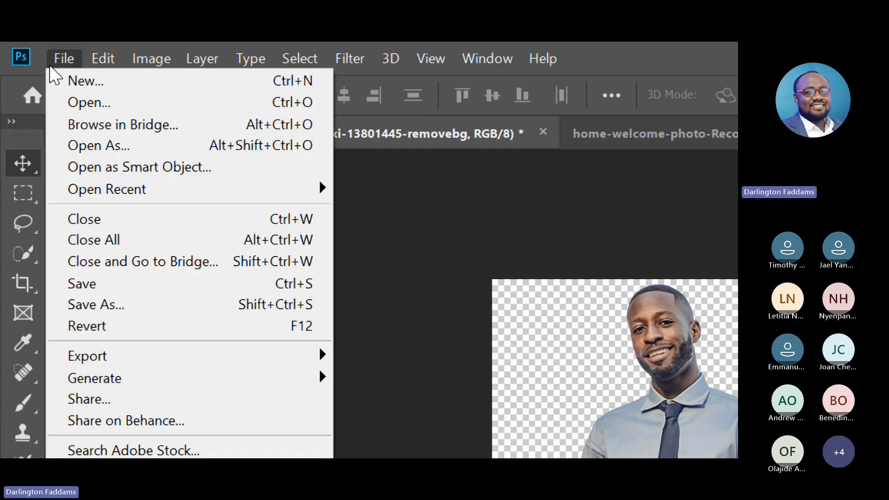
pyautogui.moveTo(167, 366)
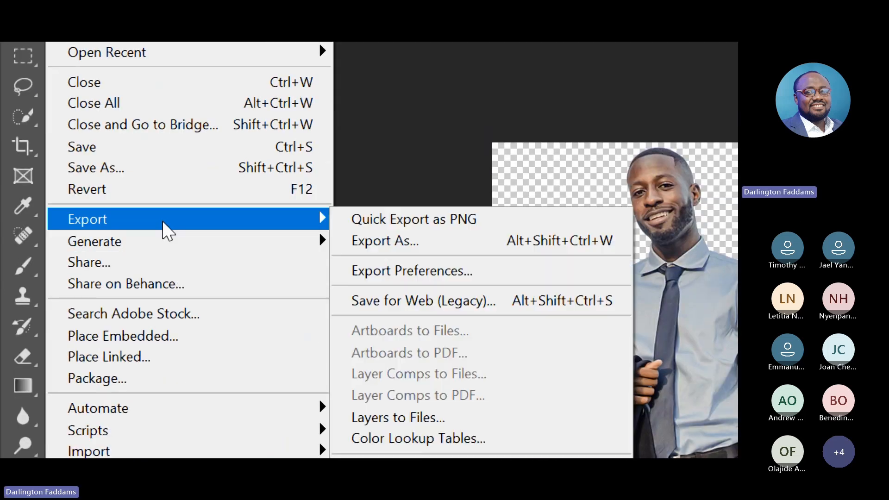
pyautogui.click(386, 307)
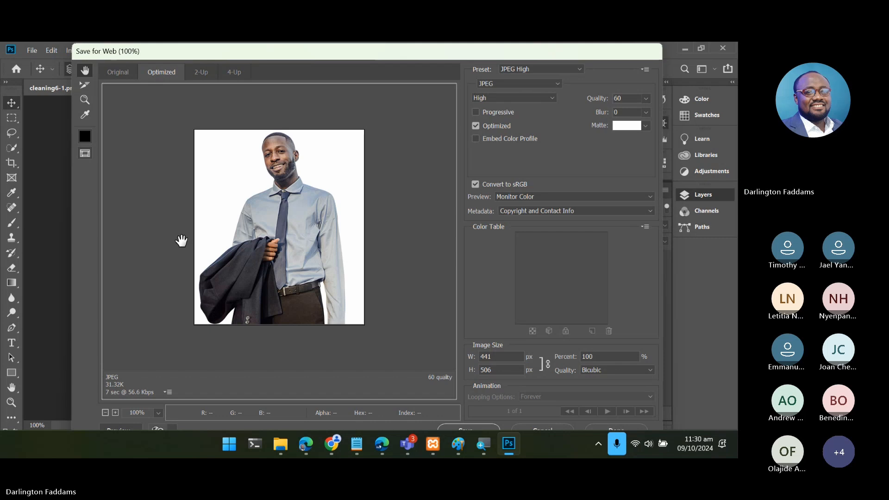
pyautogui.click(491, 83)
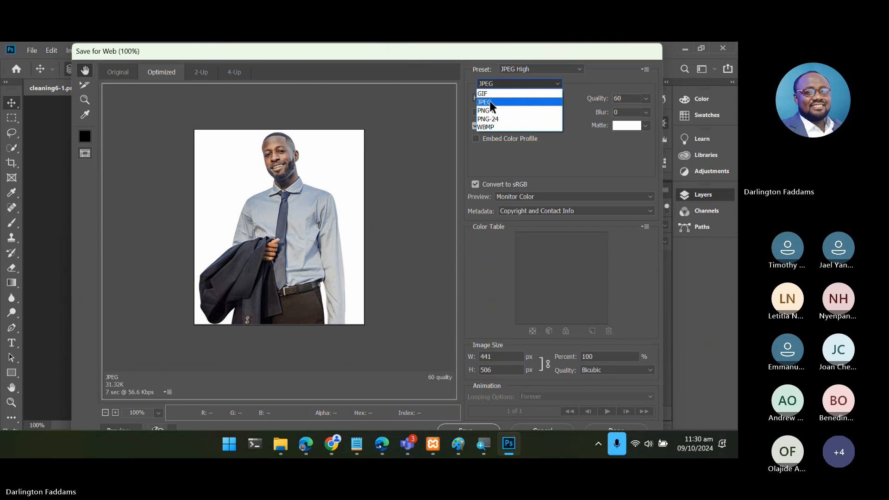
pyautogui.click(490, 101)
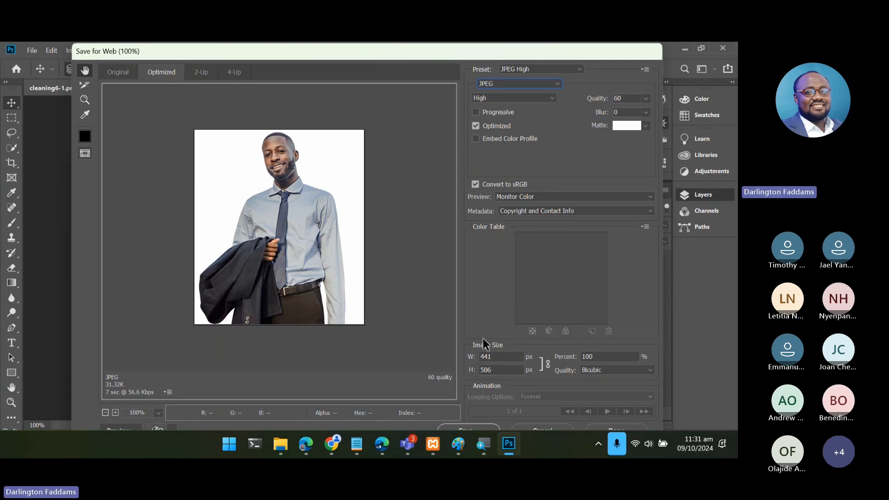
# - Start saving the optimized JPEG and set the destination to the resources folder inside project1.com
pyautogui.click(463, 425)
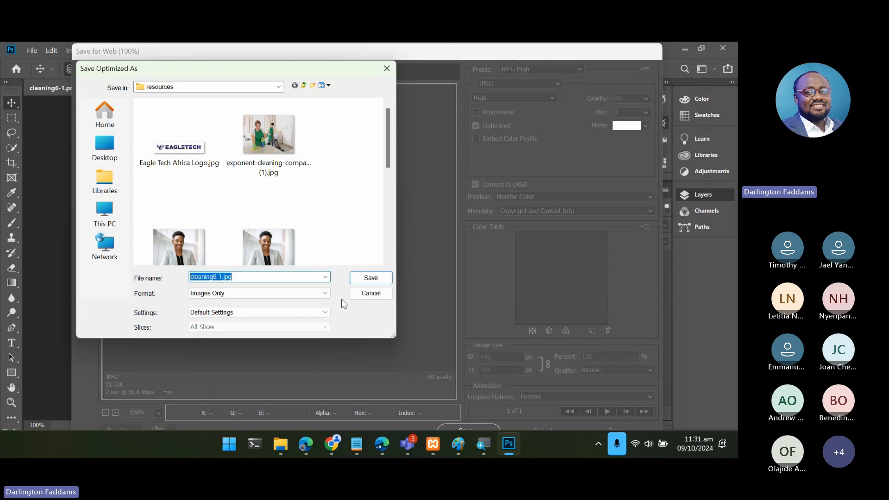
pyautogui.scroll(-3, 310, 227)
pyautogui.scroll(-1, 309, 229)
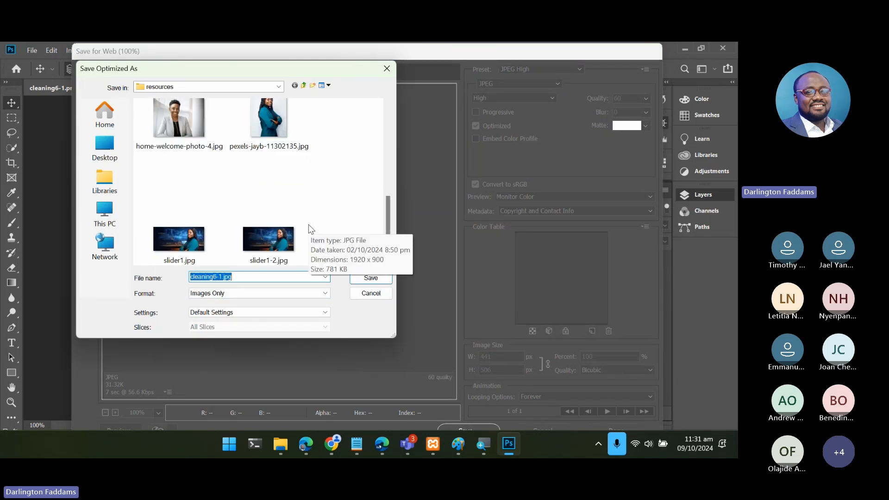
pyautogui.scroll(5, 310, 229)
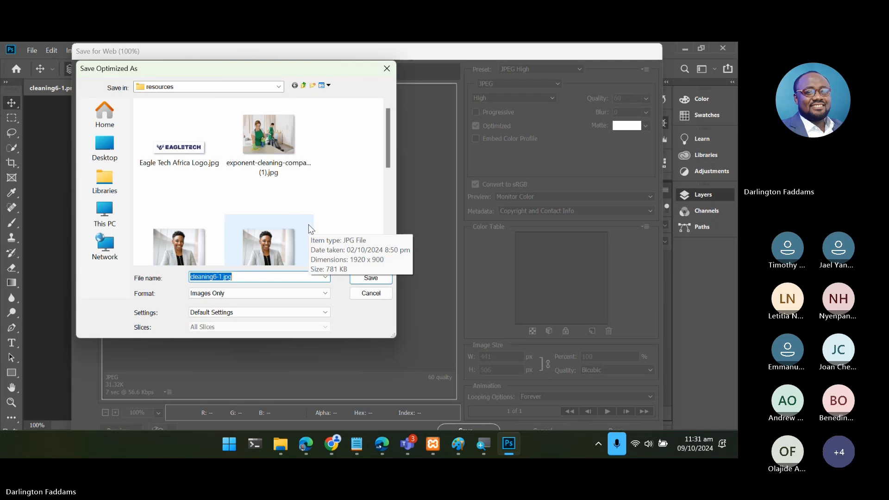
pyautogui.scroll(-5, 309, 228)
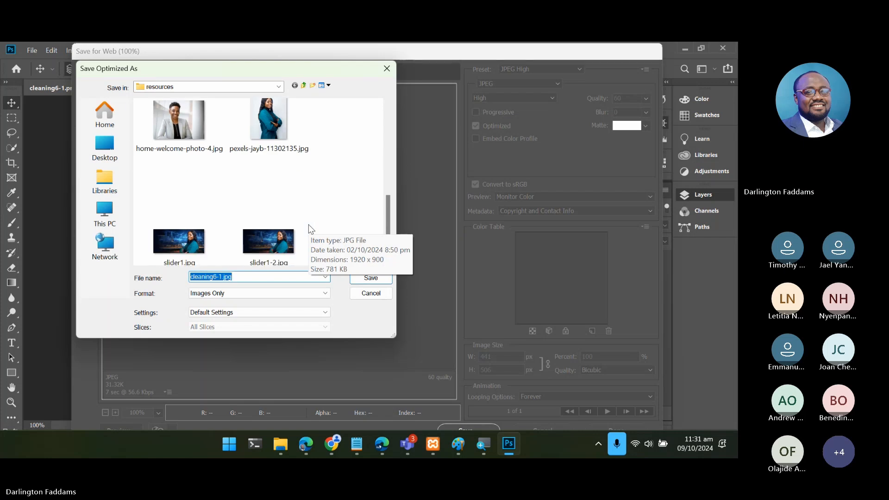
pyautogui.click(303, 86)
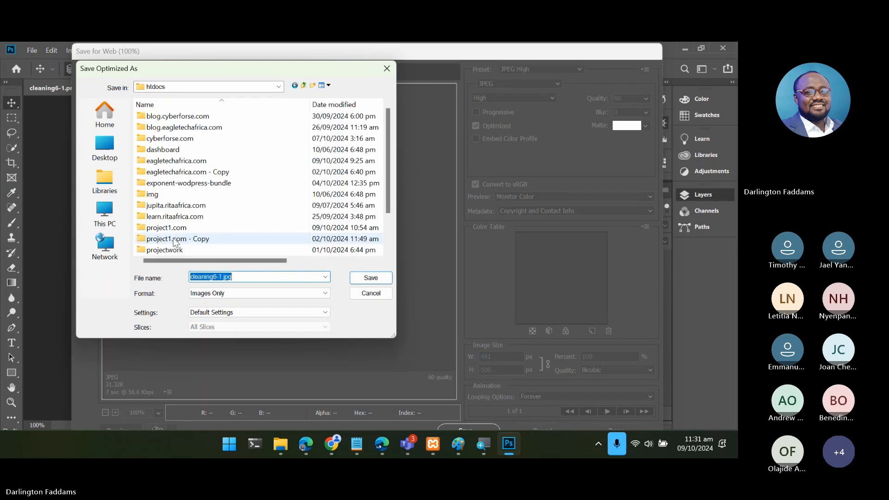
pyautogui.doubleClick(170, 227)
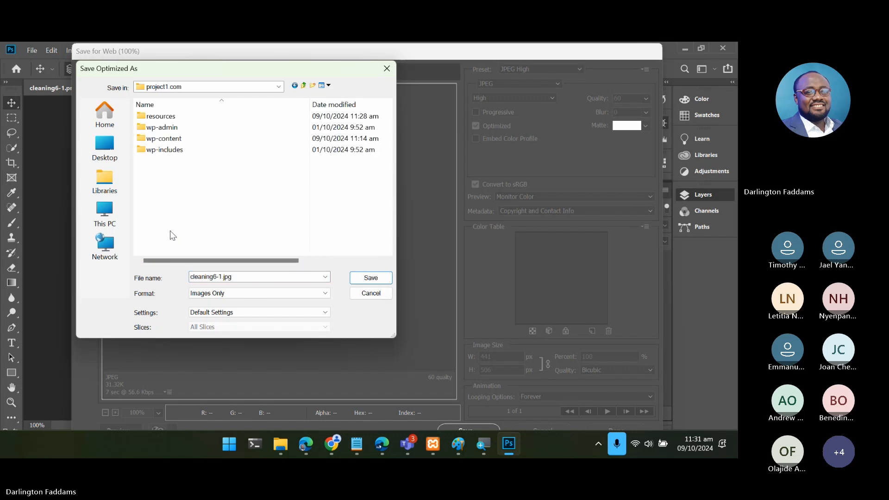
pyautogui.doubleClick(173, 116)
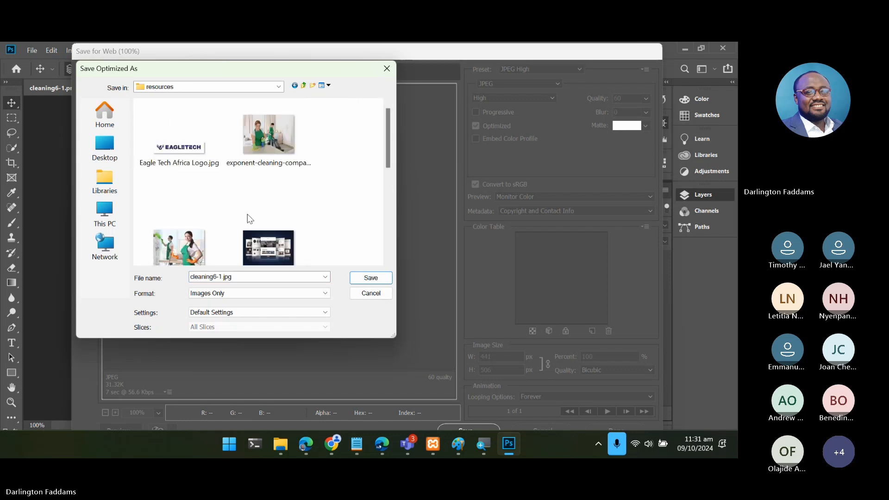
pyautogui.scroll(-3, 250, 218)
pyautogui.scroll(2, 249, 222)
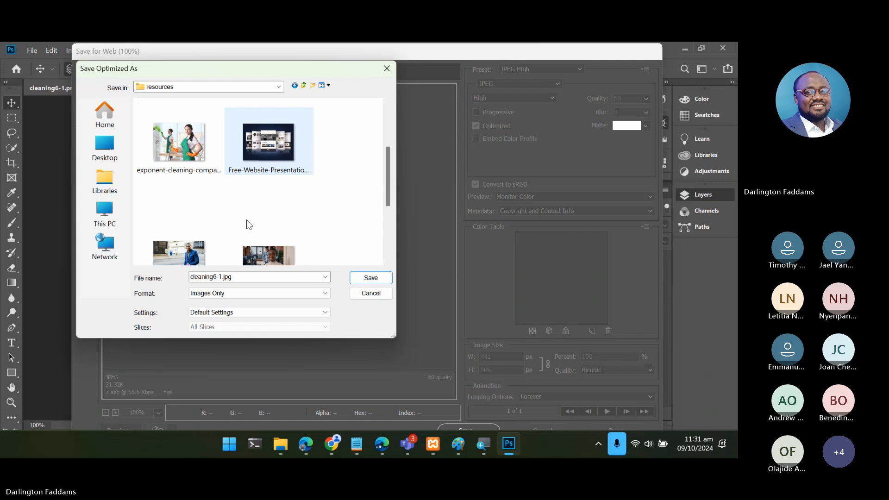
pyautogui.scroll(2, 246, 220)
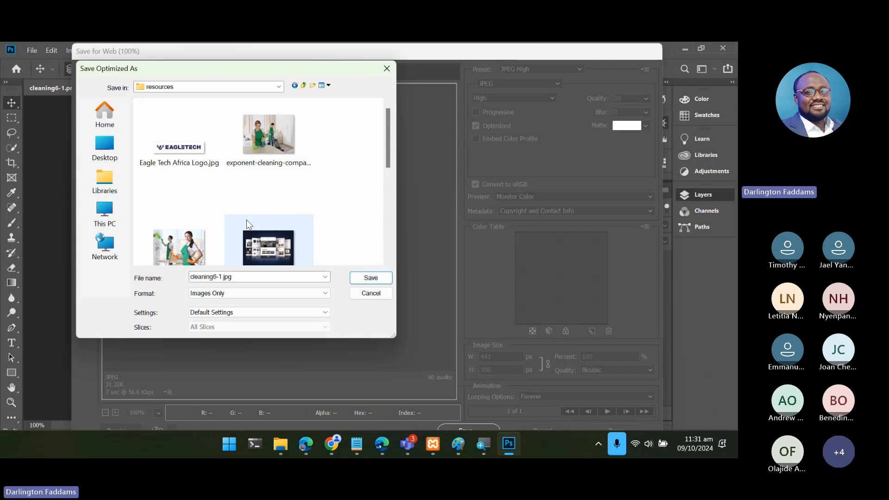
# - Name the optimized JPEG home-why-choose-us-2, based on the existing home-why-choose-us.png name, and save it
pyautogui.click(240, 277)
pyautogui.write('home')
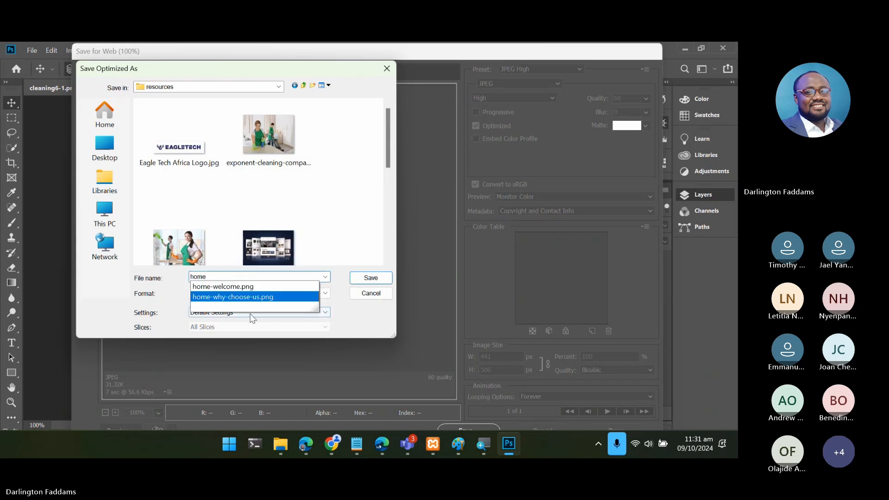
pyautogui.click(257, 301)
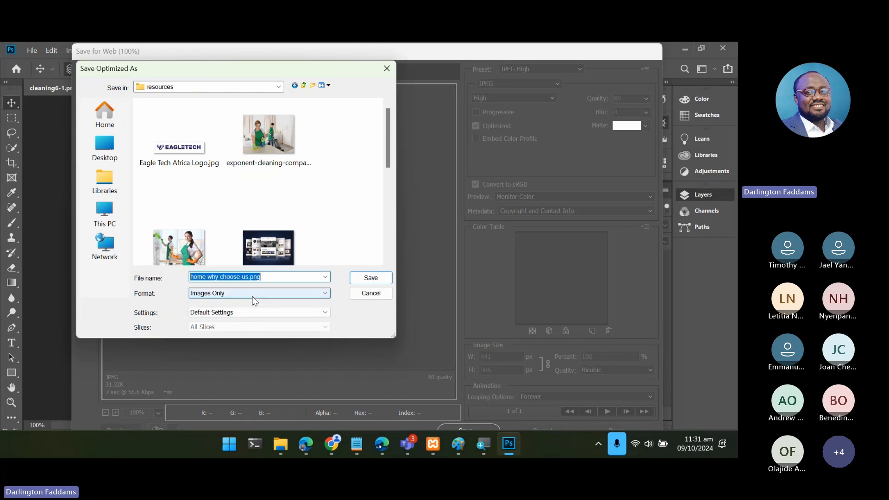
pyautogui.click(248, 276)
pyautogui.write('2')
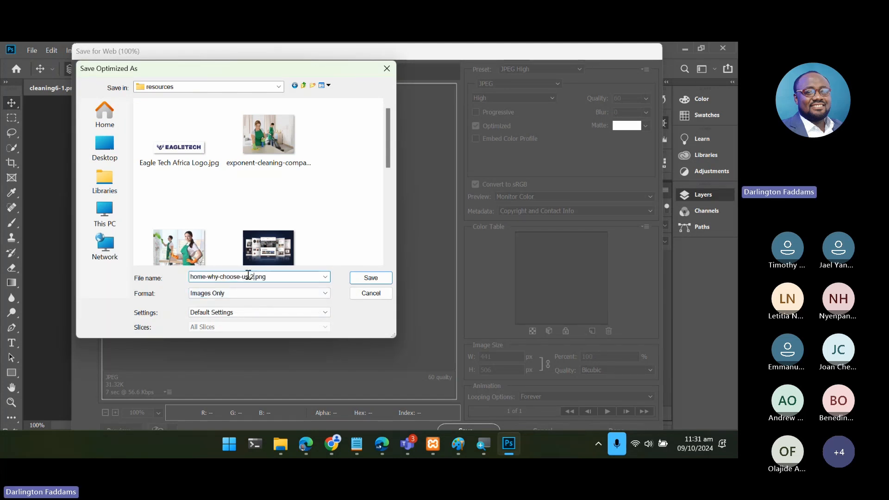
pyautogui.hotkey('shift', 'End')
pyautogui.press('Delete')
pyautogui.click(369, 279)
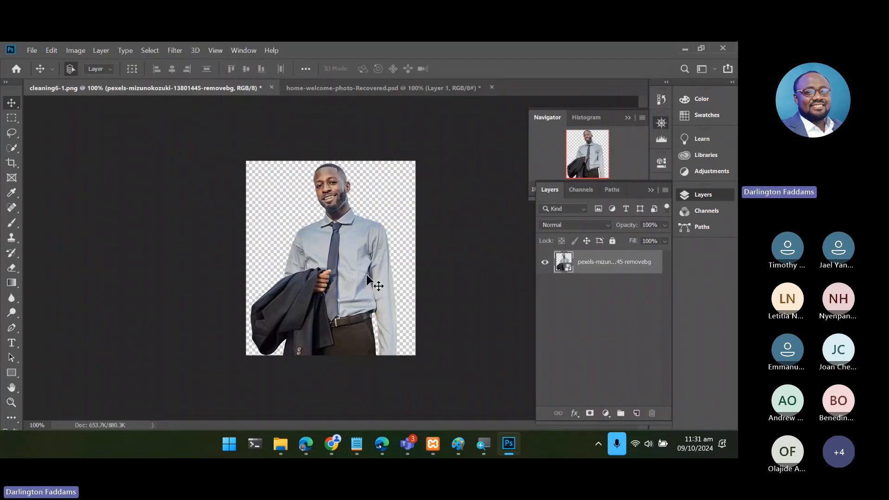
# - Switch to the resources folder in File Explorer and compare the file sizes of home-why-choose-us-2.jpg and home-why-choose-us.png
pyautogui.moveTo(272, 449)
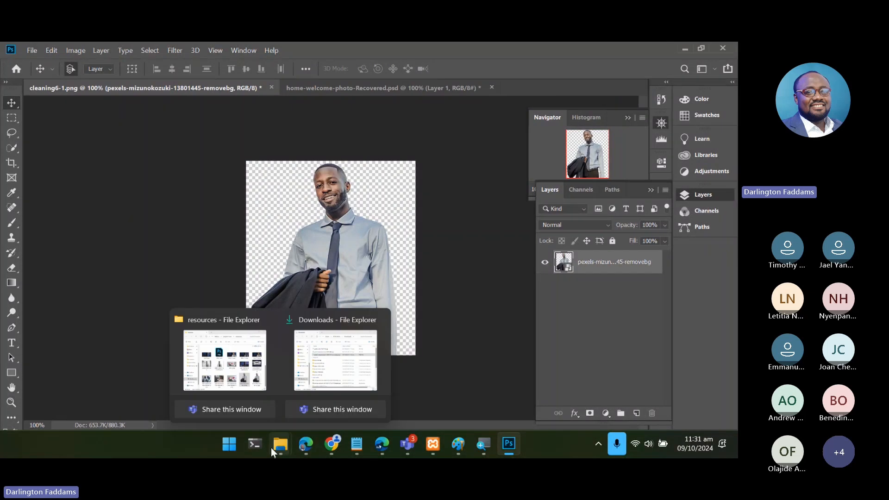
pyautogui.click(206, 381)
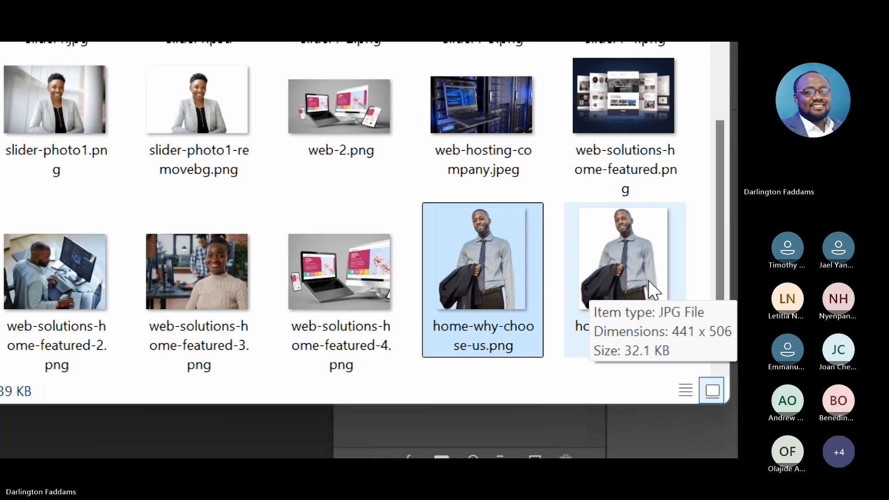
pyautogui.click(630, 283)
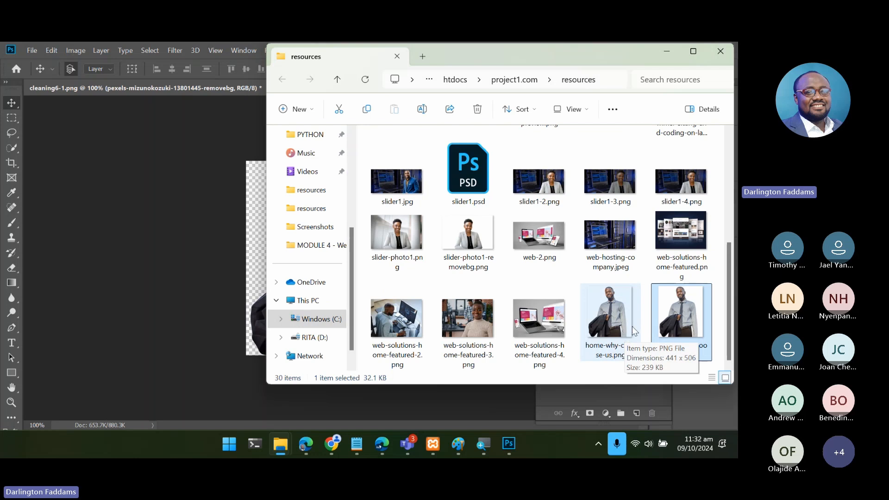
pyautogui.click(644, 283)
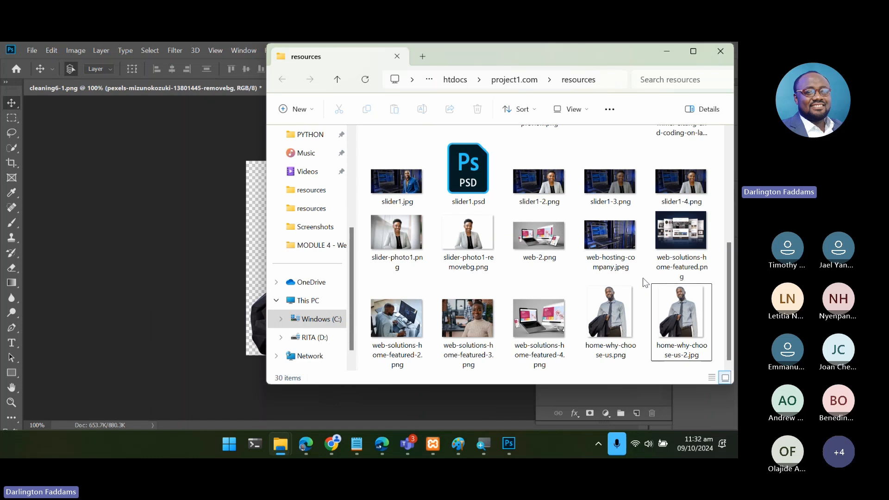
# - View home-why-choose-us.png and home-why-choose-us-2.jpg in the photo viewer to compare their backgrounds
pyautogui.click(610, 318)
pyautogui.doubleClick(609, 319)
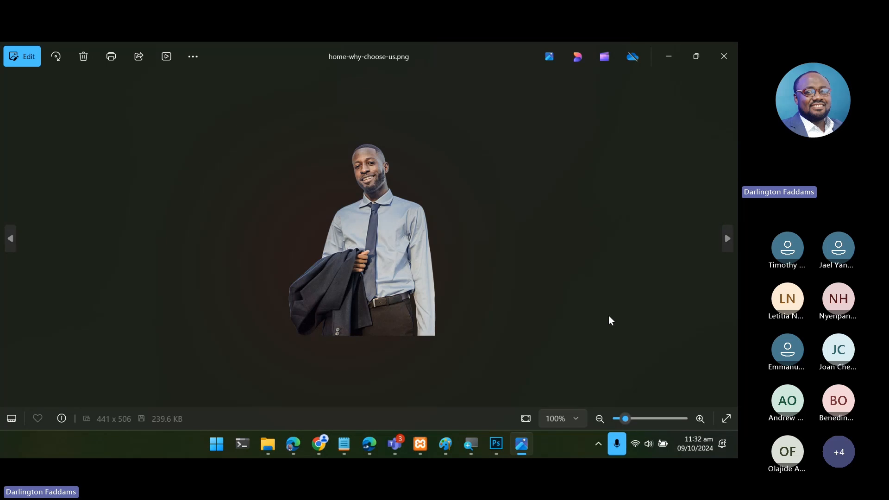
pyautogui.click(724, 52)
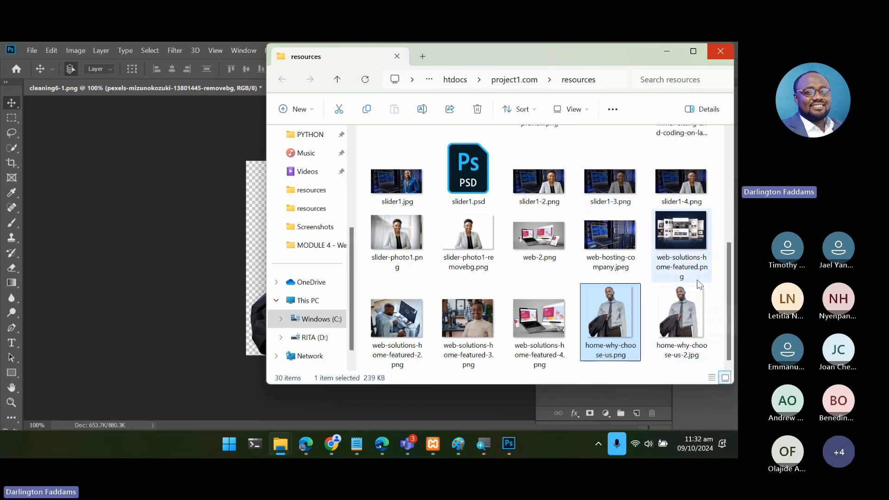
pyautogui.doubleClick(673, 311)
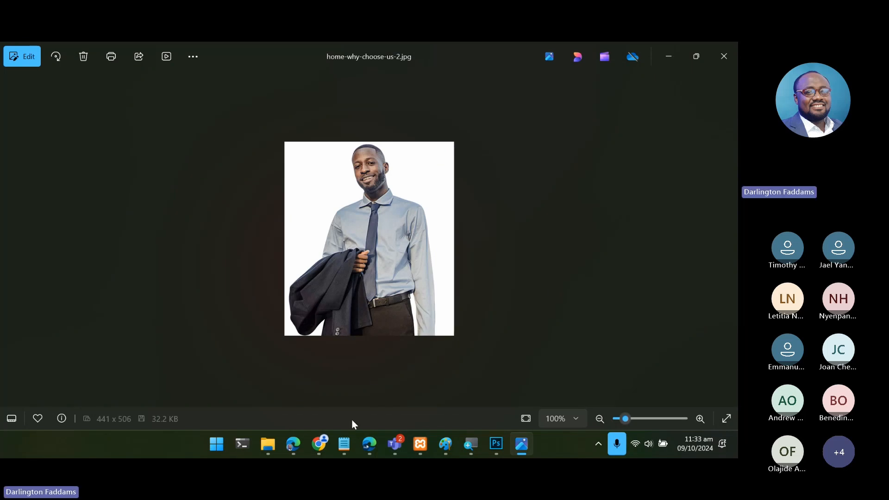
# - Switch to the Tatsu editor in Chrome and remove the cleaner photo from the "Why choose us?" Single Image module
pyautogui.click(324, 443)
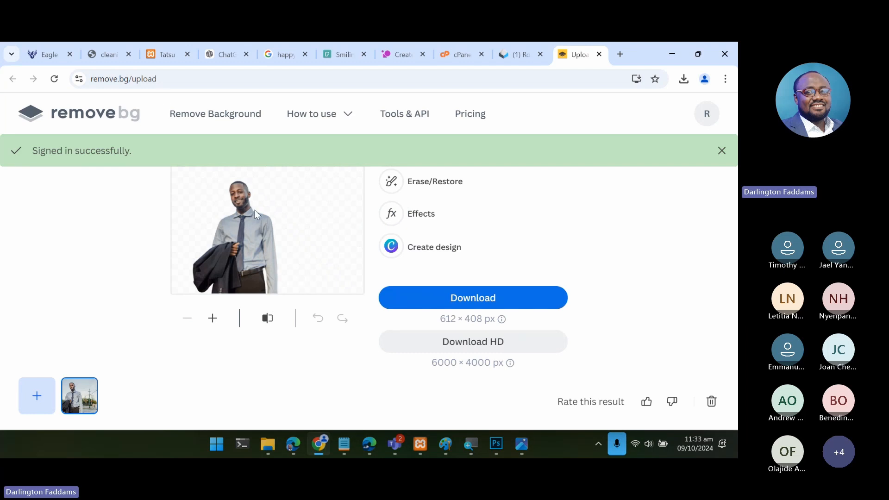
pyautogui.click(158, 55)
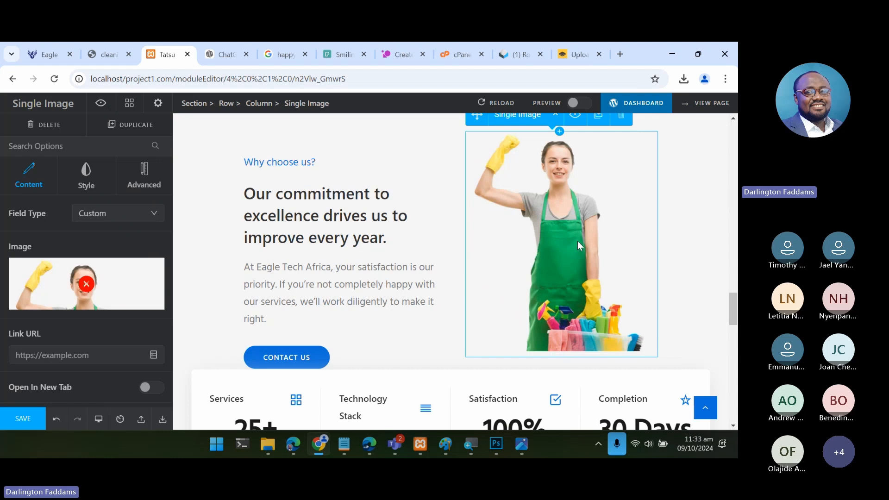
pyautogui.click(87, 284)
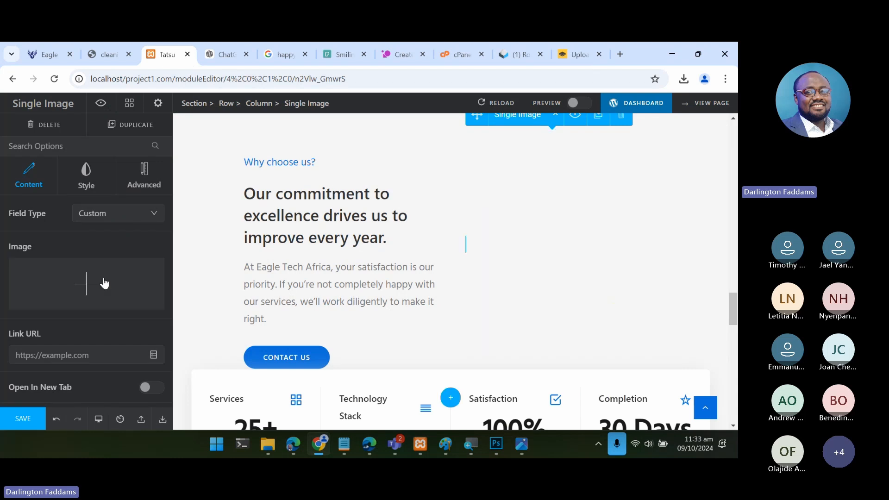
# - Upload home-why-choose-us-2.jpg from the resources folder to the media library and set it as the Single Image module's picture
pyautogui.click(104, 284)
pyautogui.moveTo(268, 451)
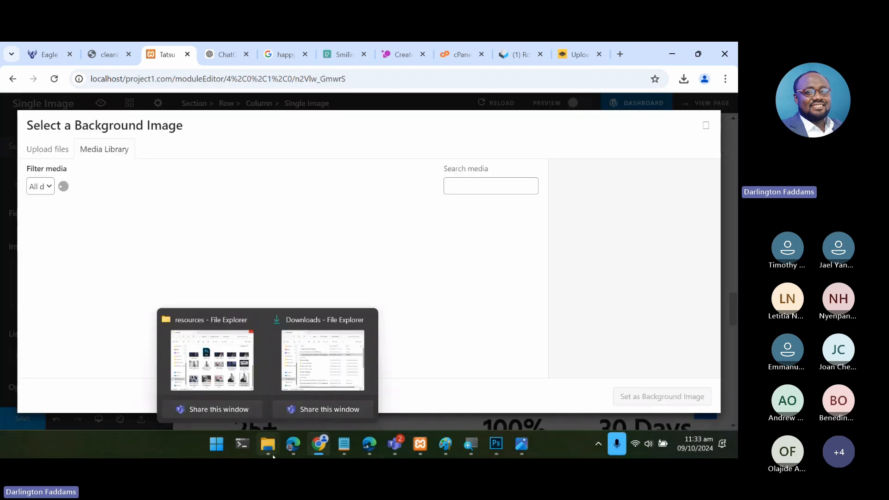
pyautogui.click(212, 360)
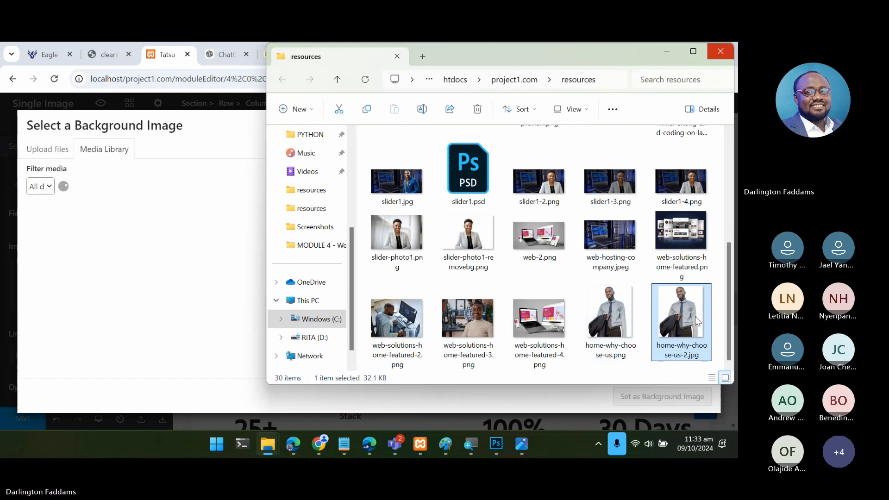
pyautogui.moveTo(695, 316); pyautogui.dragTo(212, 265)
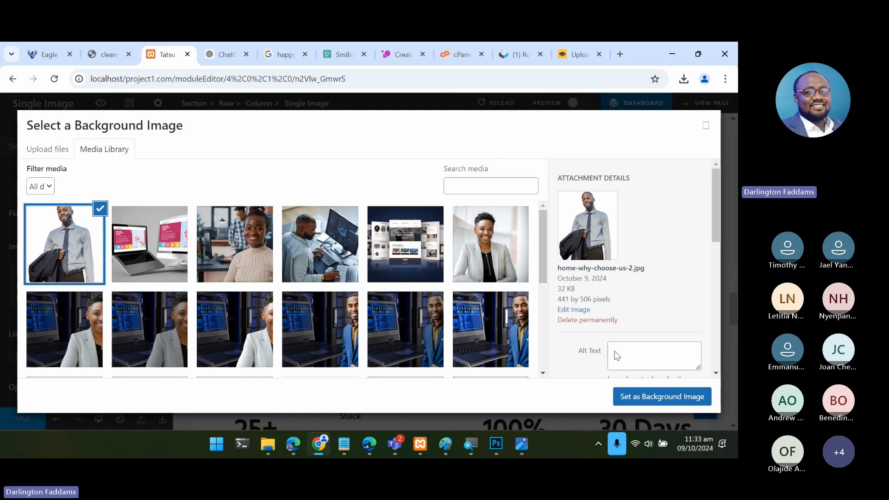
pyautogui.click(639, 396)
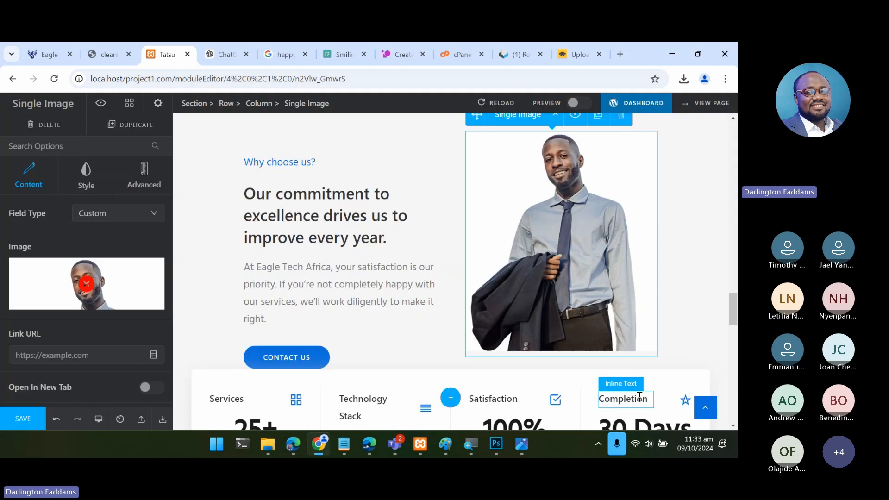
# - Save the page edits and reload localhost/project1.com in Edge to check the "Why choose us?" section
pyautogui.click(22, 421)
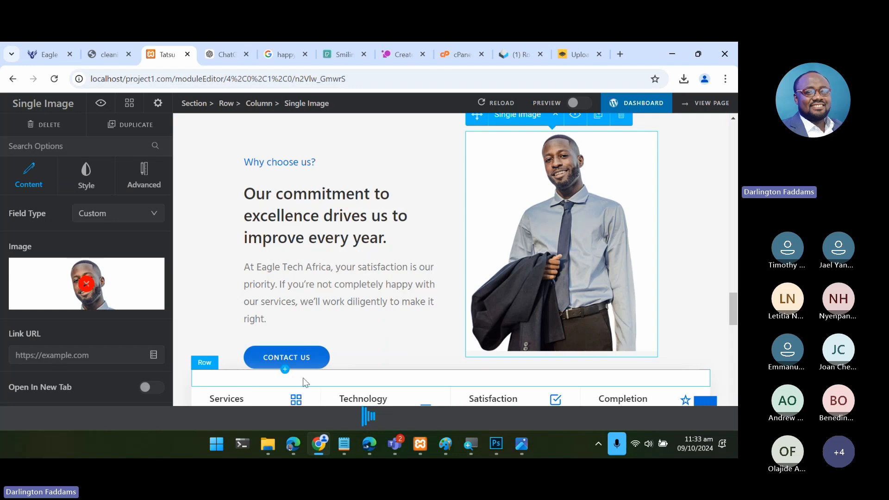
pyautogui.click(296, 448)
pyautogui.click(40, 75)
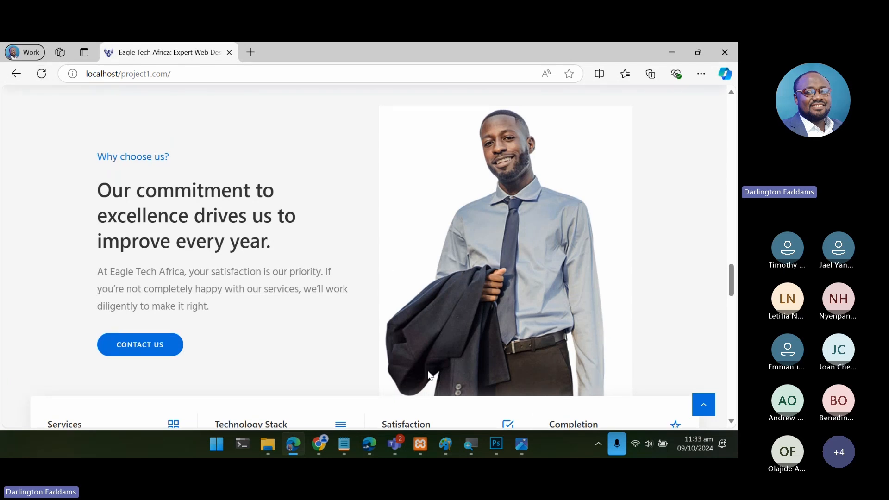
# - Switch to Photoshop and open the businessman cut-out in Save for Web with the format set to PNG-24
pyautogui.click(496, 444)
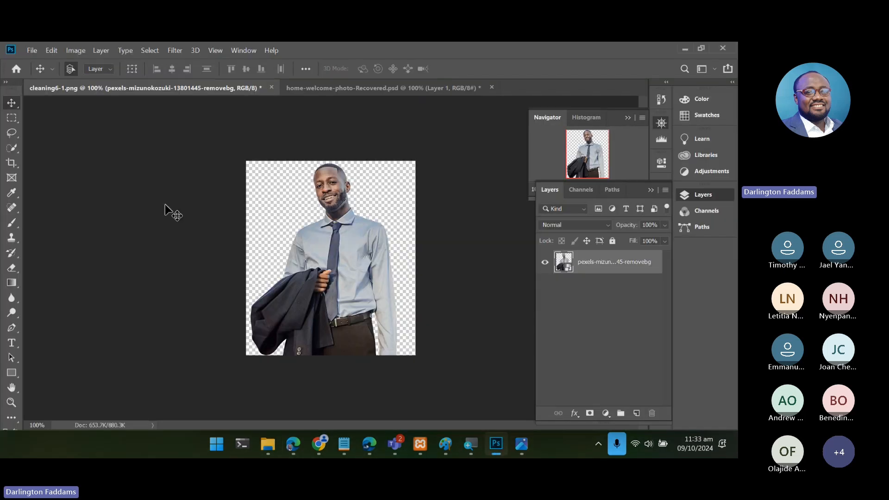
pyautogui.click(29, 52)
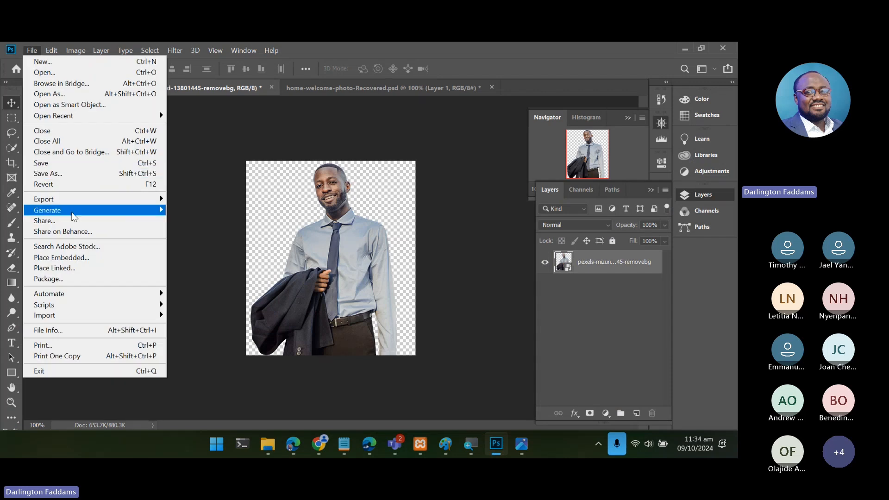
pyautogui.moveTo(44, 199)
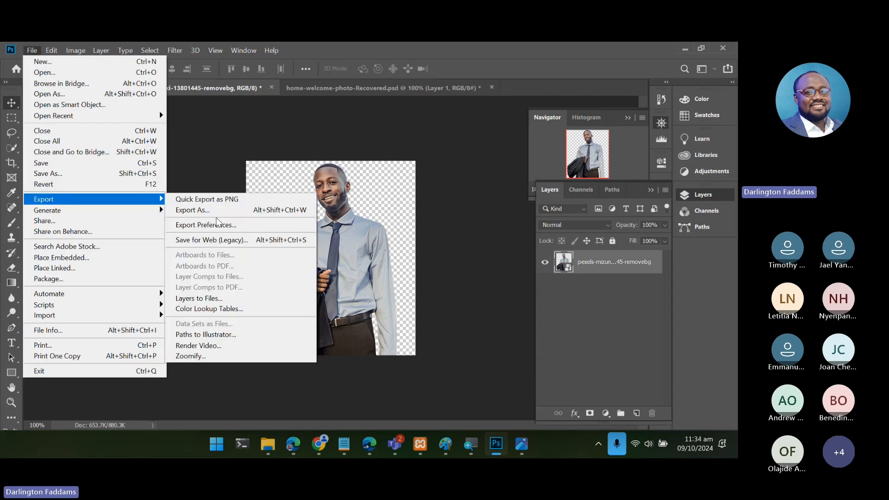
pyautogui.click(209, 241)
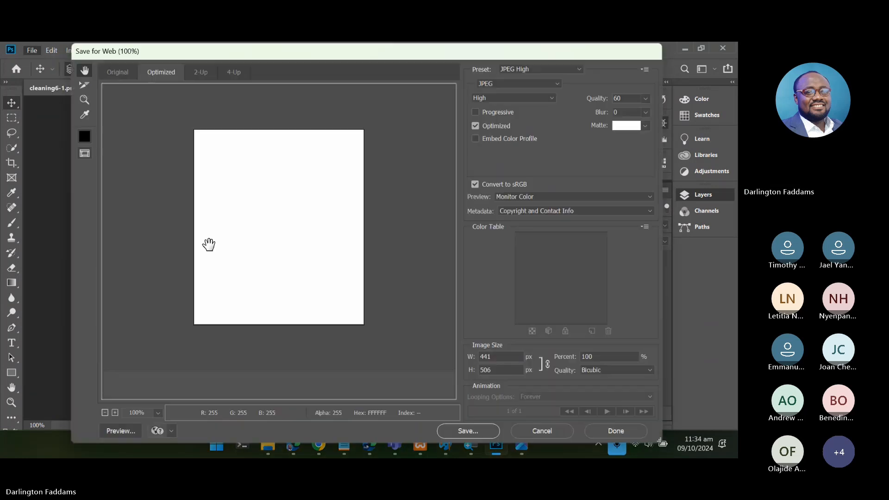
pyautogui.click(543, 85)
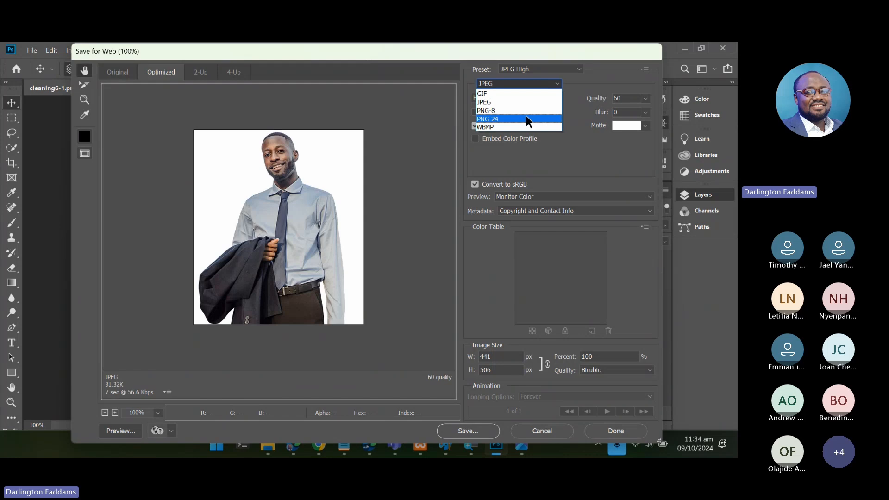
pyautogui.click(526, 117)
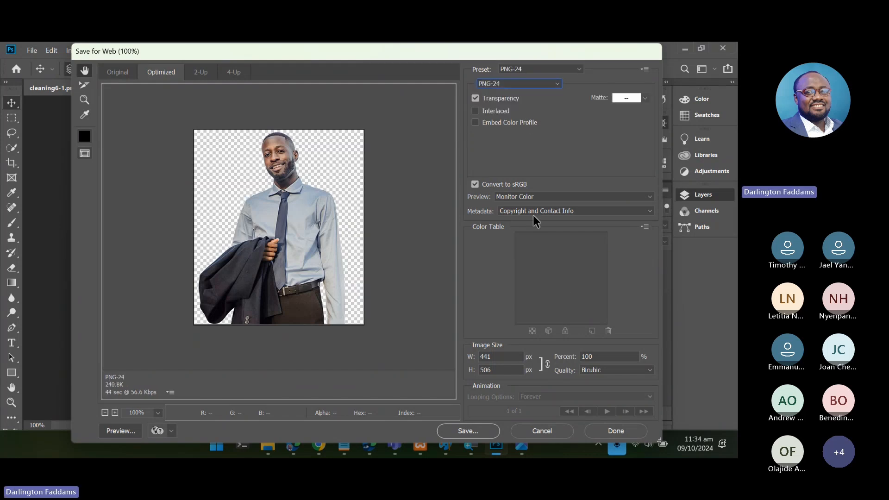
# - Save the optimized PNG-24 image in the resources folder as home-why-choose-us-3.png
pyautogui.click(476, 430)
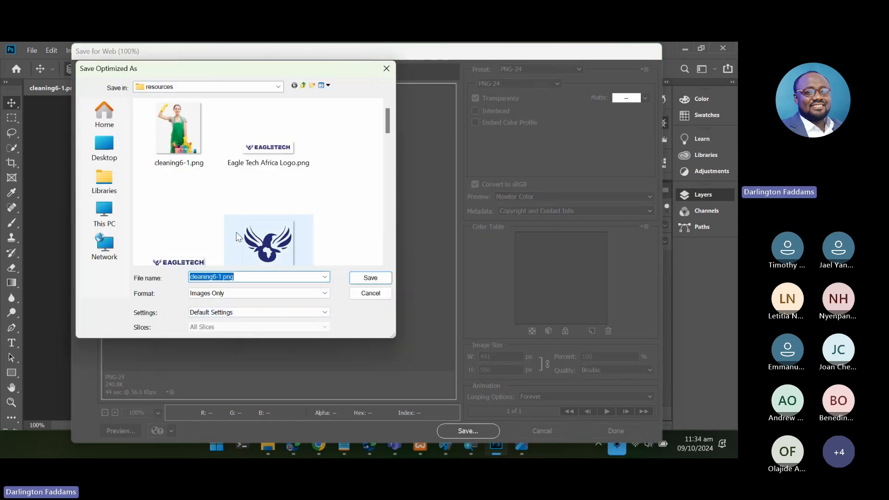
pyautogui.scroll(-5, 239, 237)
pyautogui.scroll(-2, 238, 237)
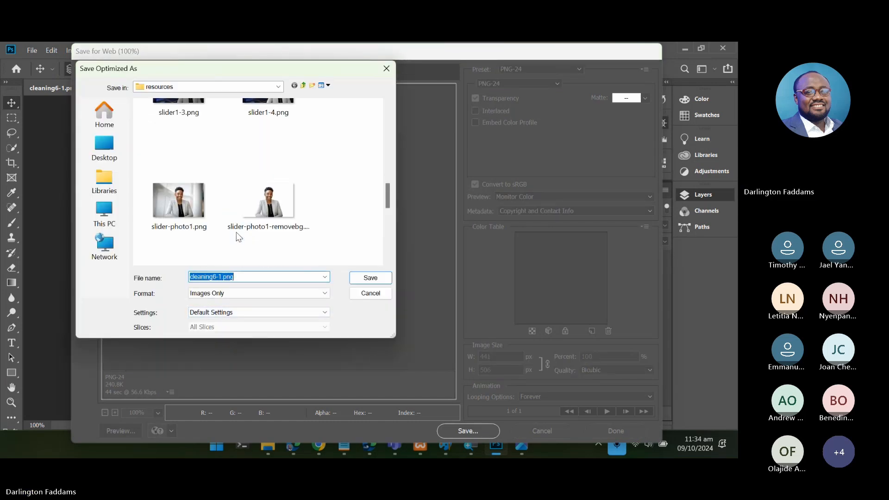
pyautogui.scroll(4, 239, 237)
pyautogui.click(267, 194)
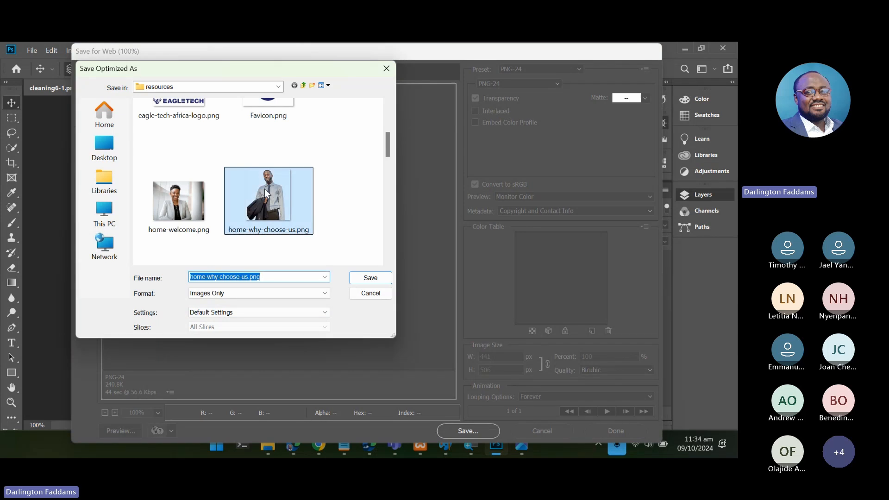
pyautogui.click(249, 276)
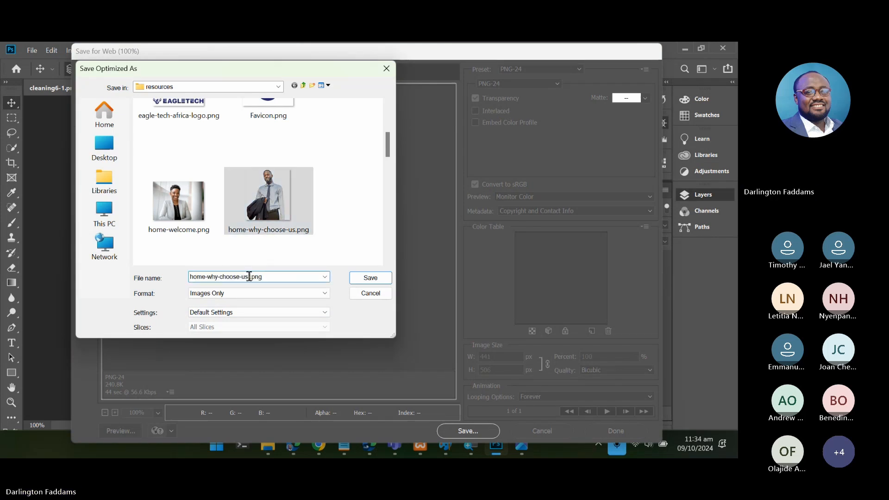
pyautogui.write('-3')
pyautogui.click(383, 279)
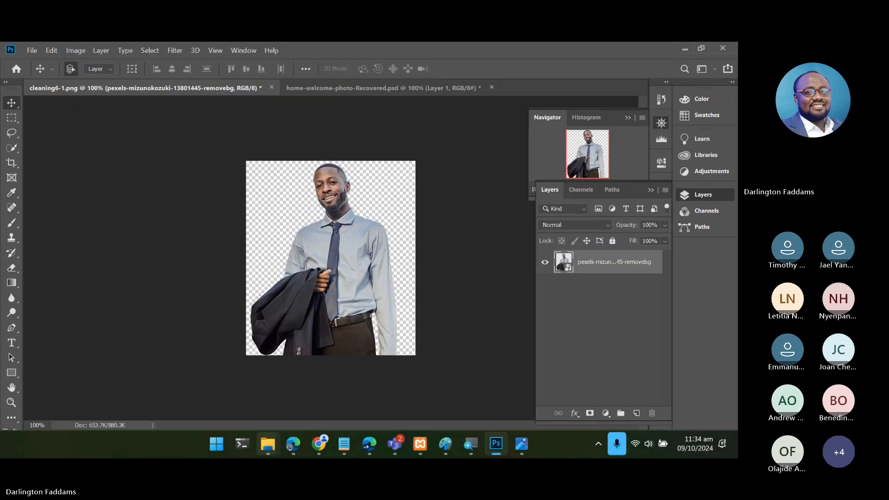
# - Switch to the resources folder in File Explorer and check the file size of home-why-choose-us-3.png
pyautogui.moveTo(268, 444)
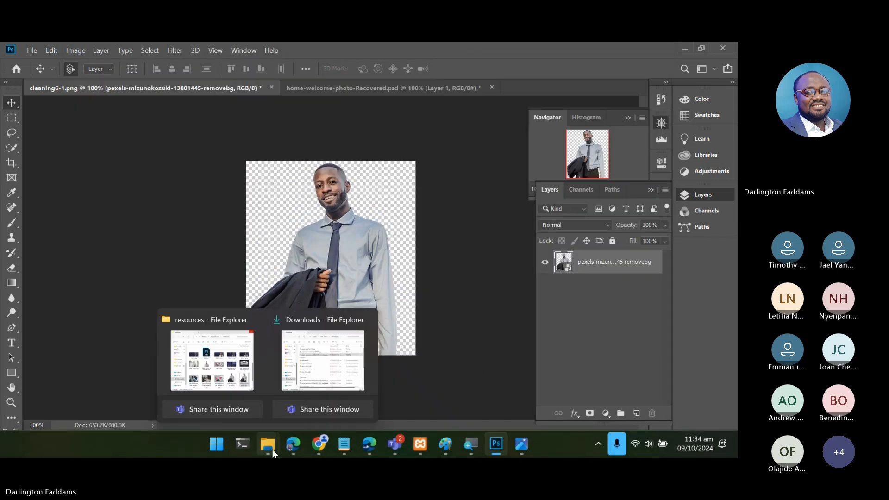
pyautogui.click(229, 354)
pyautogui.scroll(-2, 645, 300)
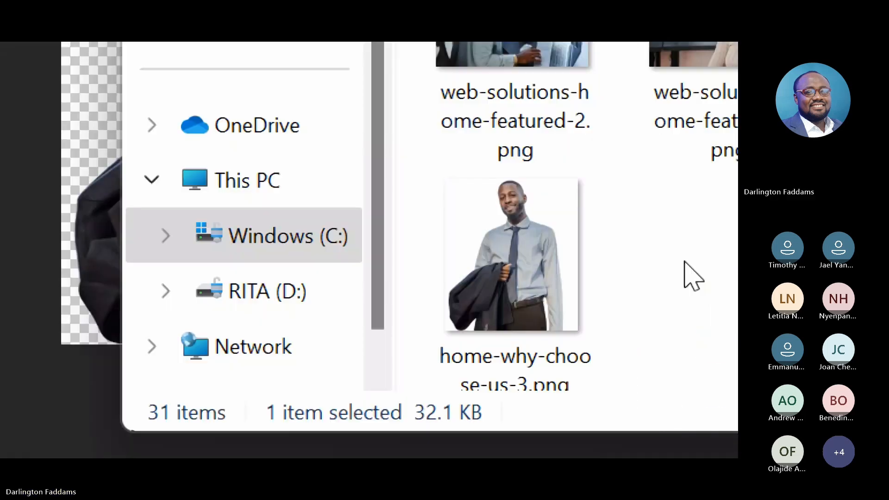
pyautogui.moveTo(503, 250)
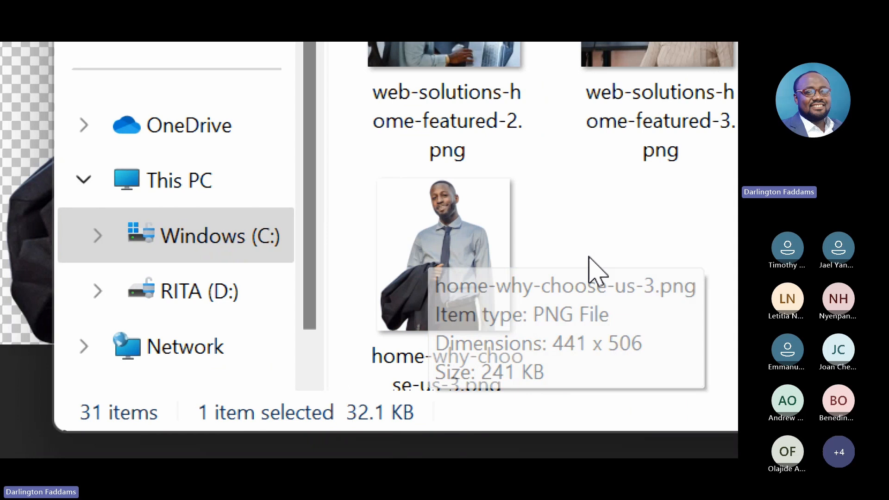
pyautogui.moveTo(452, 274)
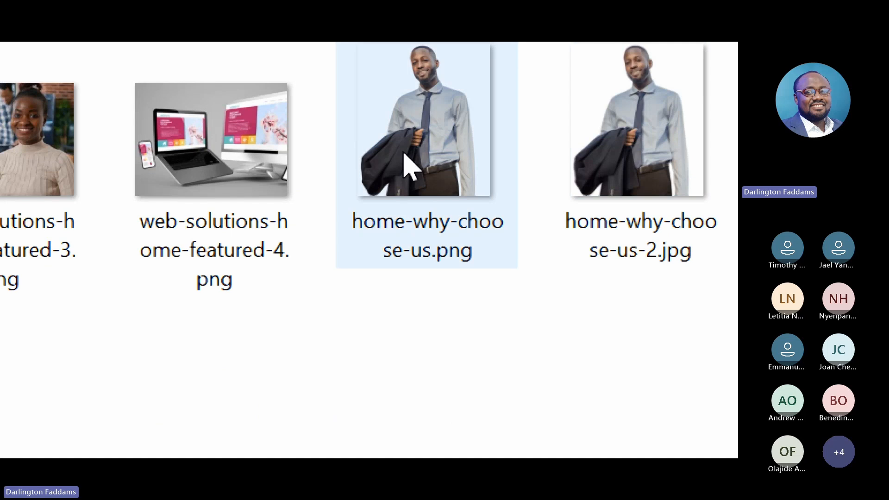
pyautogui.moveTo(407, 160)
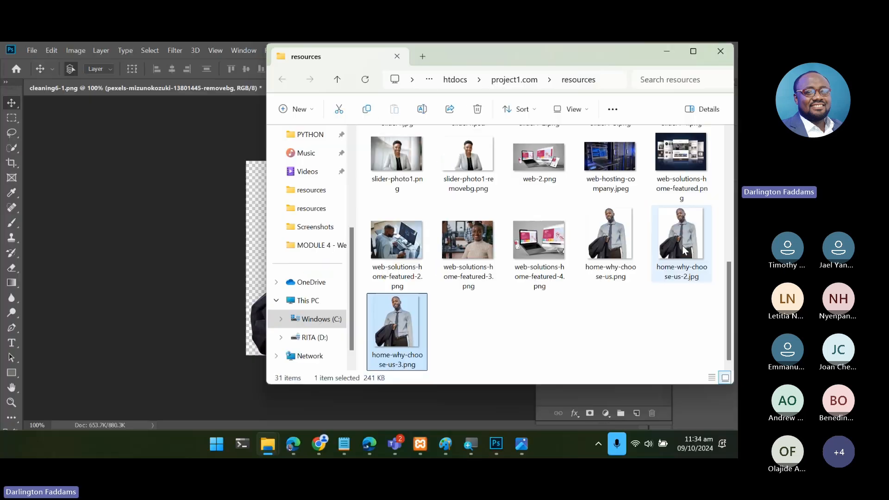
# - Return to Photoshop, reopen Save for Web for the cut-out and set the format to PNG-8 with the Perceptual palette
pyautogui.click(195, 274)
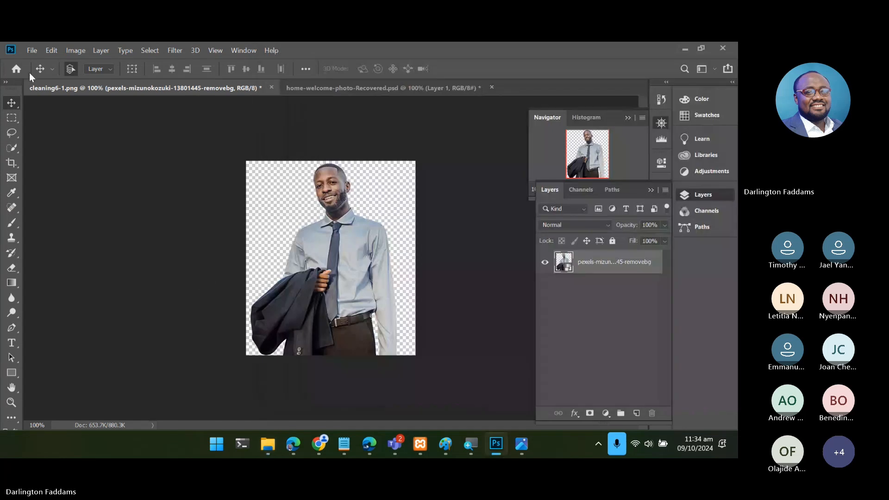
pyautogui.click(30, 50)
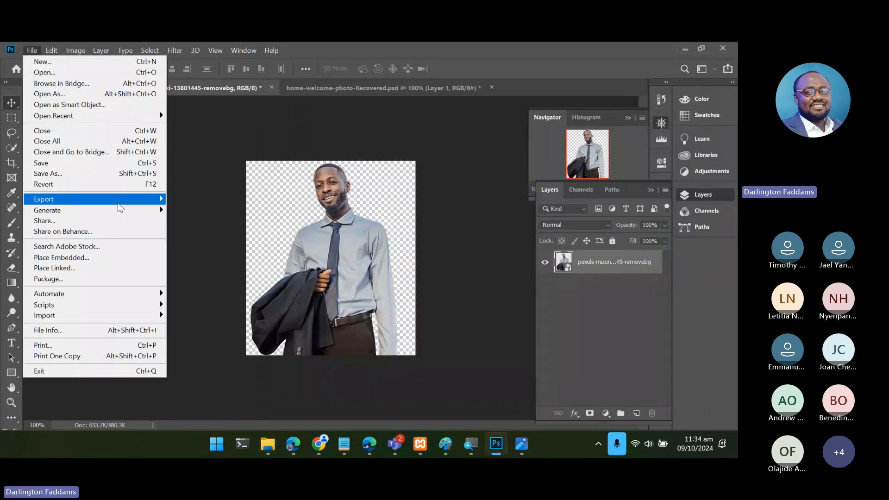
pyautogui.moveTo(119, 204)
pyautogui.click(202, 240)
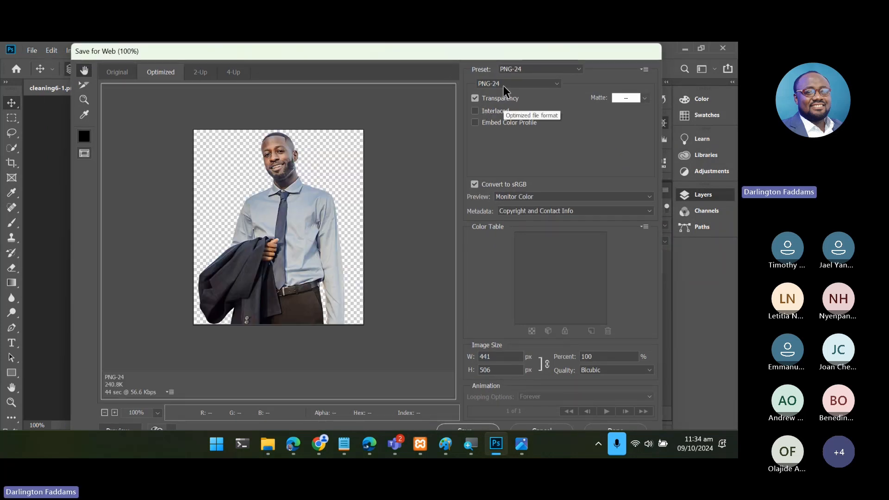
pyautogui.click(504, 84)
pyautogui.click(498, 110)
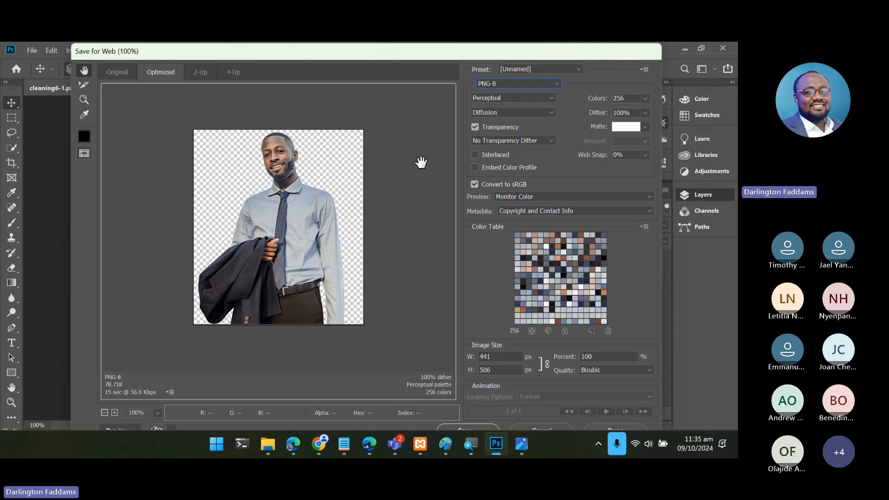
pyautogui.click(648, 101)
pyautogui.click(647, 101)
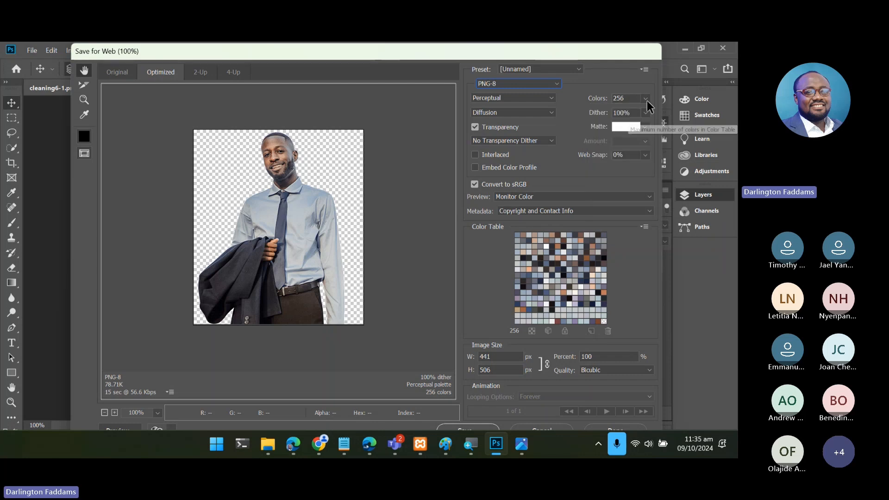
pyautogui.click(549, 98)
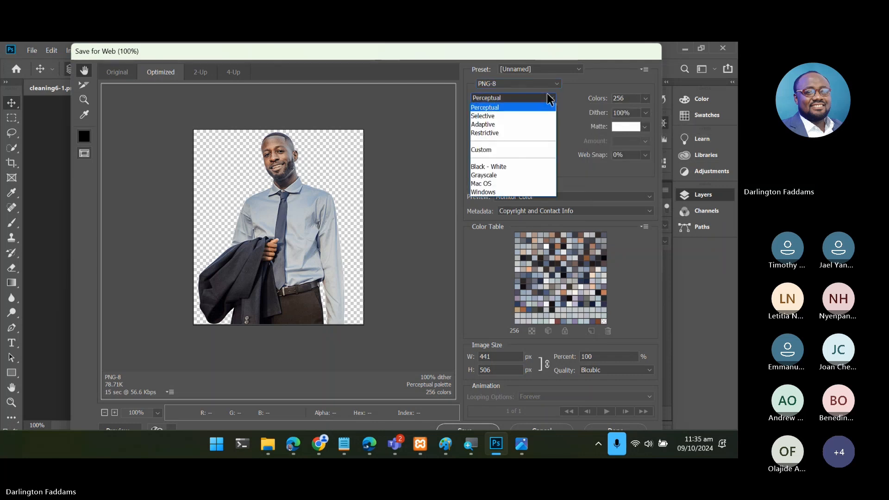
pyautogui.click(548, 98)
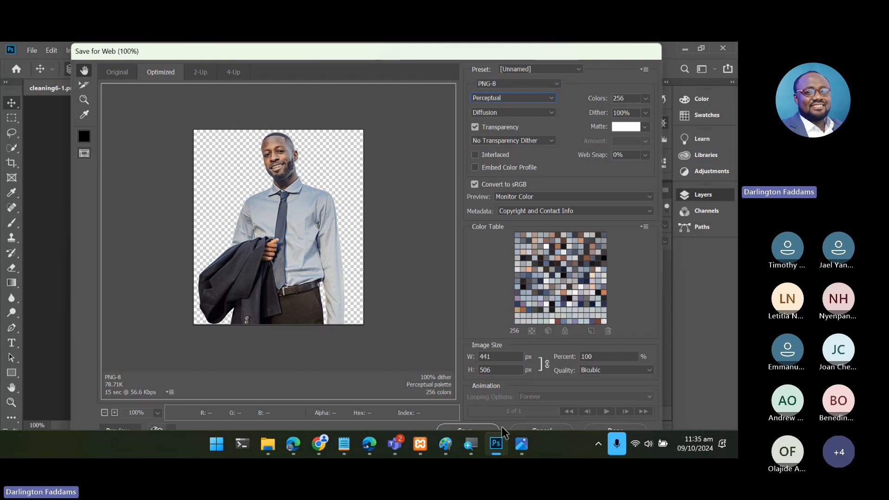
# - Save the optimized PNG-8 image in the resources folder as home-why-choose-us-4.png
pyautogui.click(481, 426)
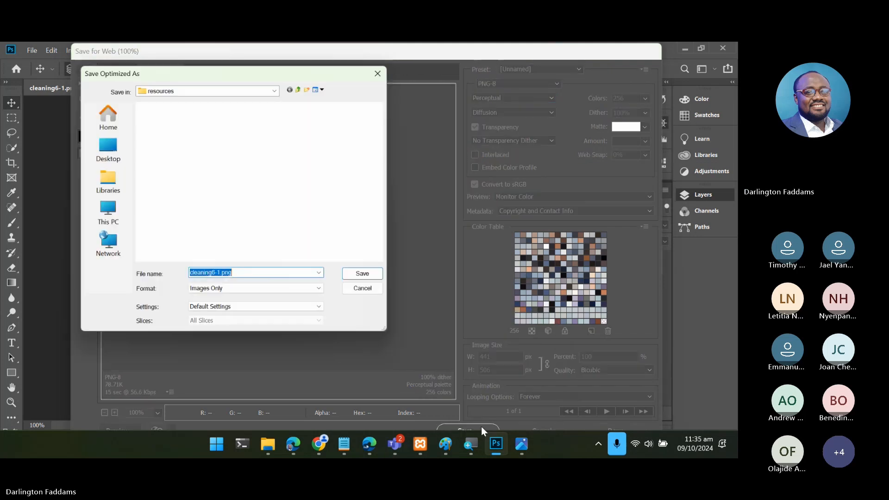
pyautogui.scroll(-5, 270, 224)
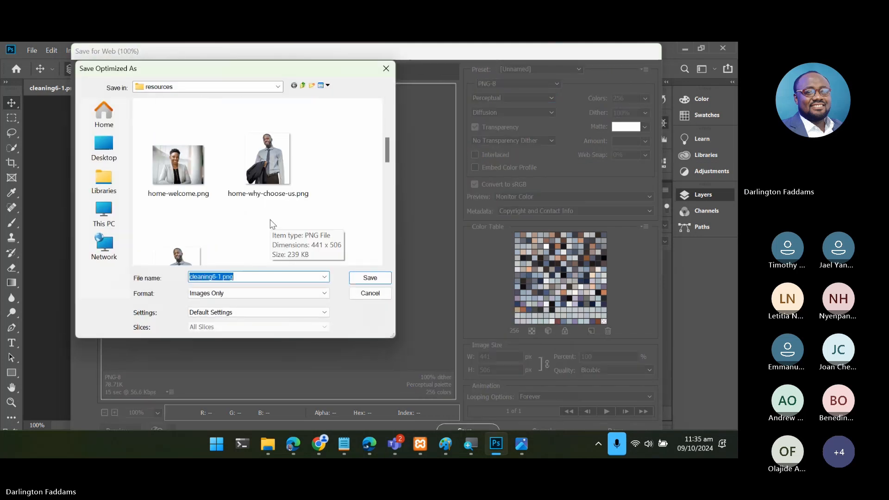
pyautogui.click(275, 184)
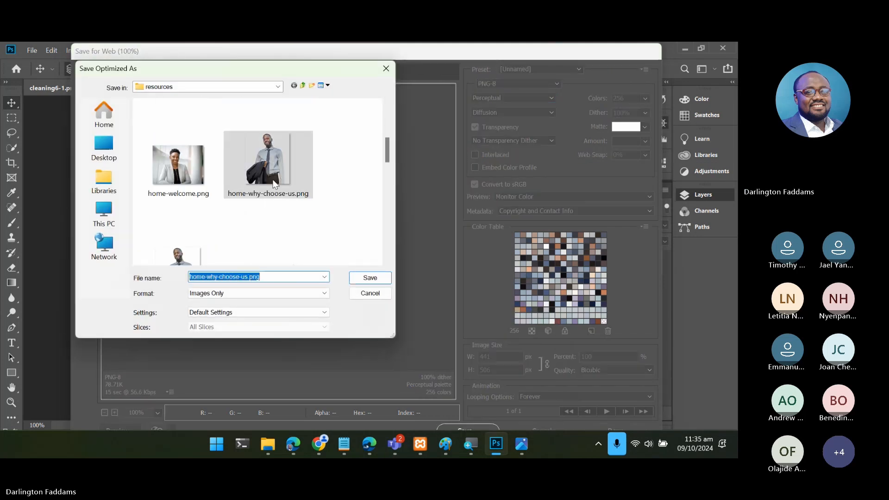
pyautogui.click(248, 277)
pyautogui.write('-4')
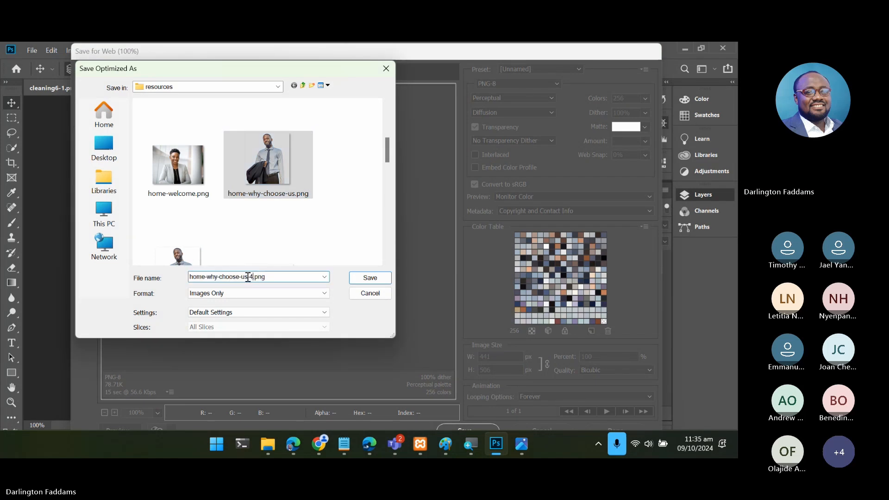
pyautogui.click(370, 278)
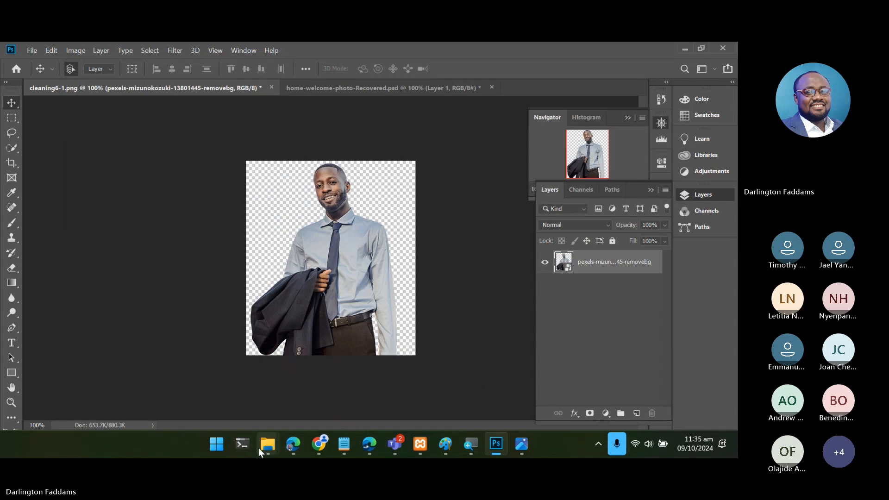
# - Check the file size of home-why-choose-us-4.png in File Explorer and view its edges and background in the photo viewer
pyautogui.moveTo(258, 448)
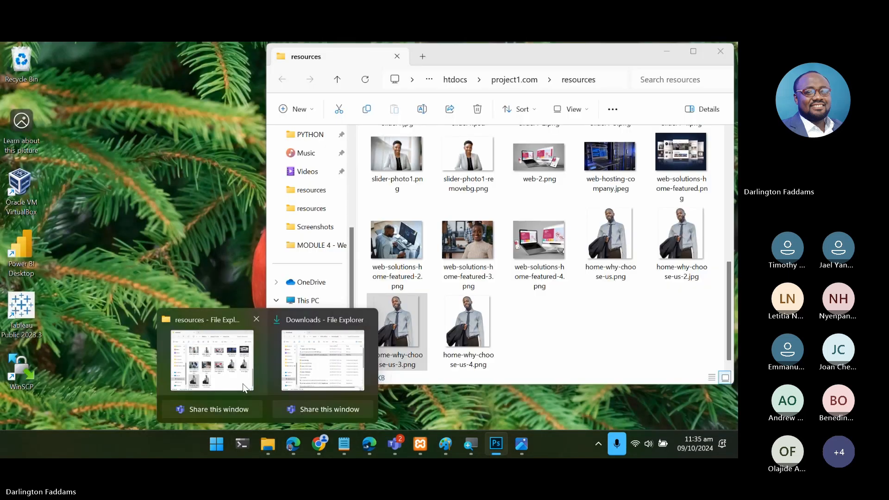
pyautogui.click(243, 384)
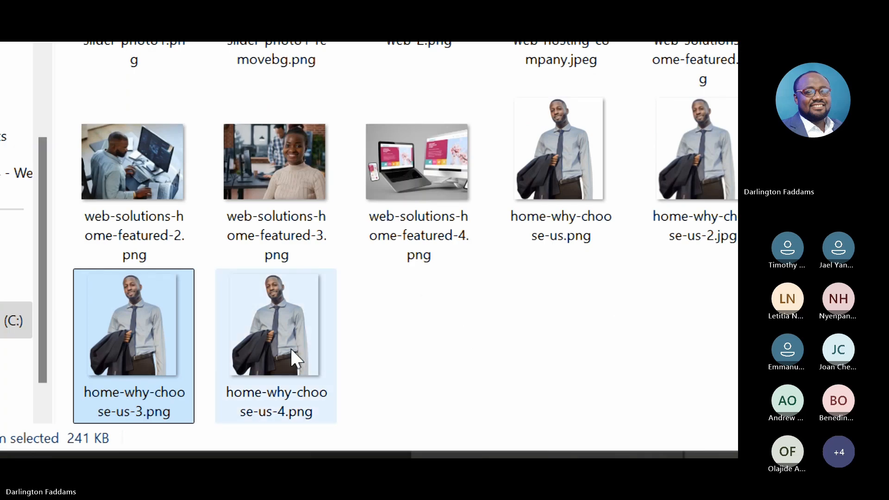
pyautogui.moveTo(290, 349)
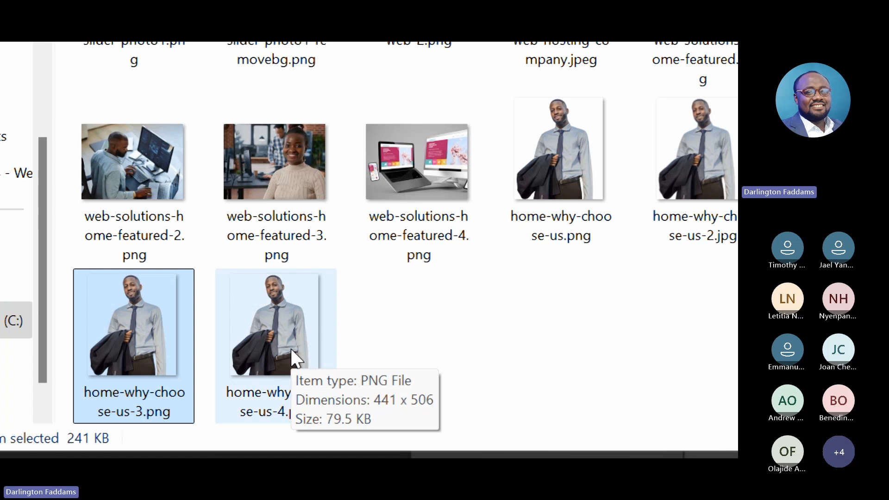
pyautogui.click(290, 349)
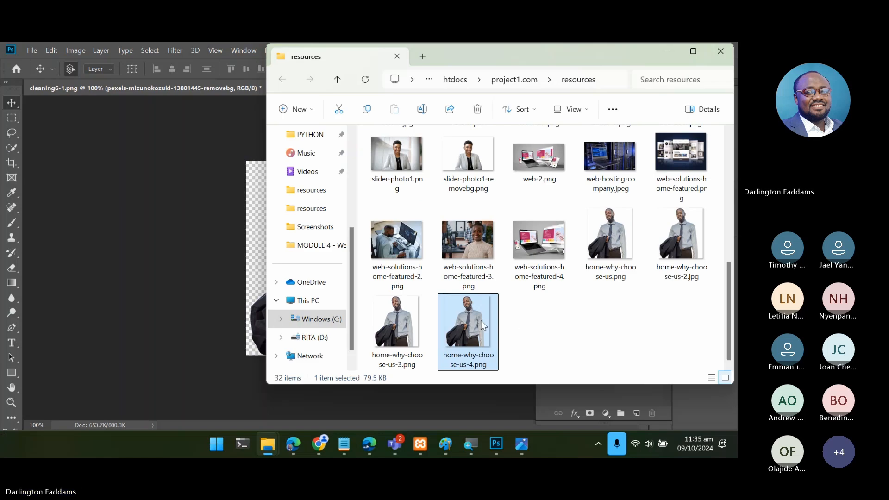
pyautogui.doubleClick(483, 325)
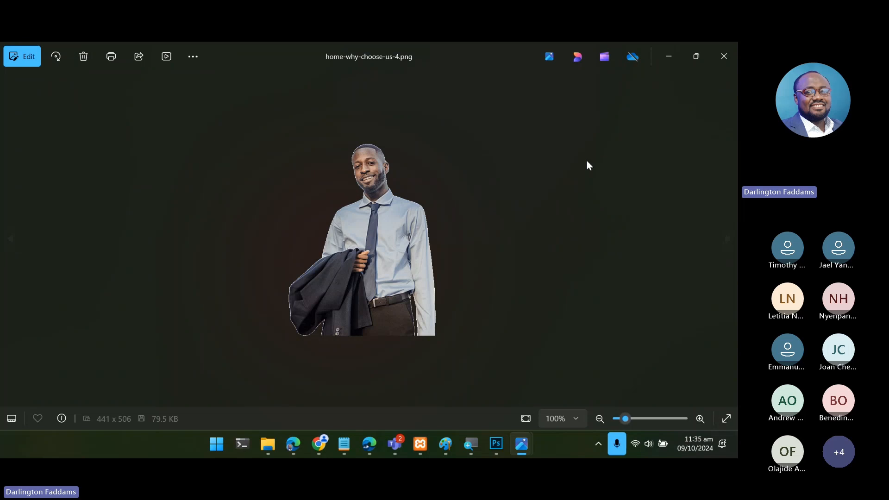
pyautogui.click(724, 57)
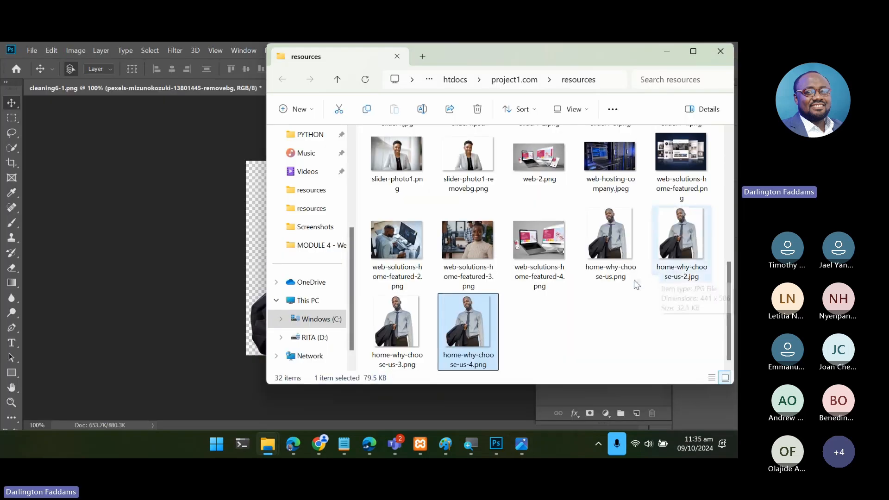
# - Return to Photoshop and draw a black rectangle about 452 × 531 px that covers the whole cut-out canvas
pyautogui.click(181, 299)
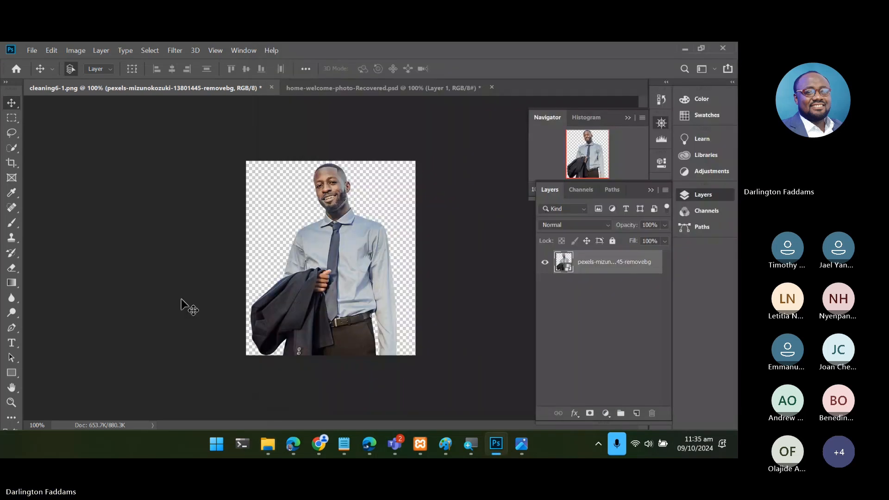
pyautogui.click(12, 372)
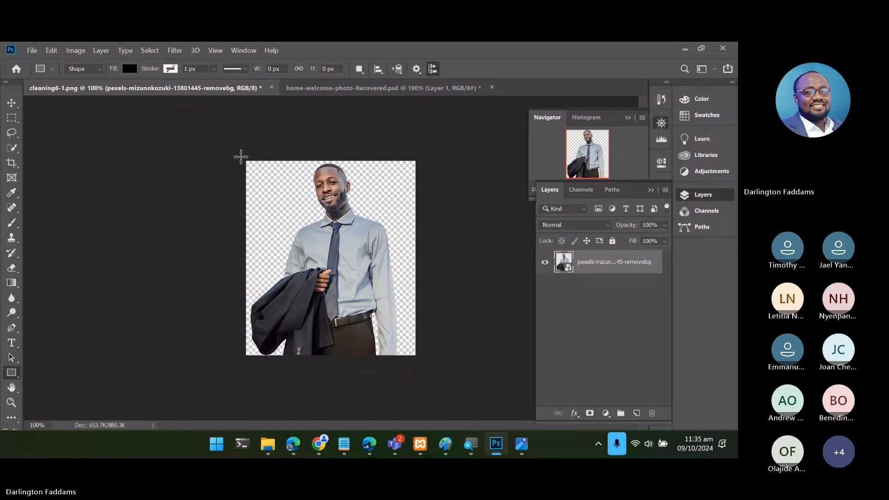
pyautogui.moveTo(322, 303); pyautogui.dragTo(417, 359)
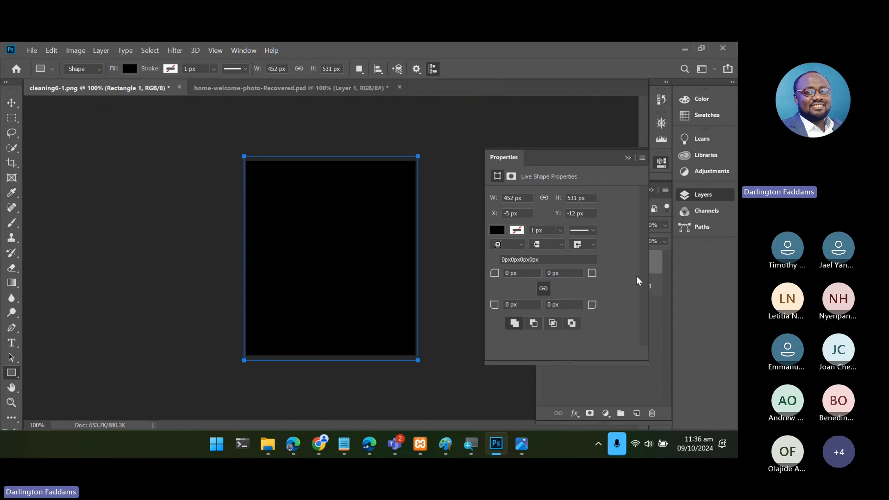
pyautogui.click(628, 157)
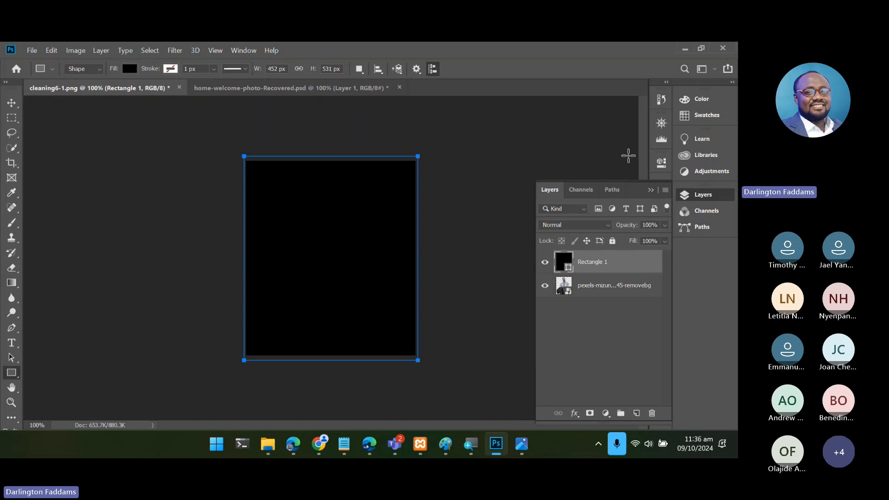
# - Capture the site's "Why choose us?" section in Edge, paste the screenshot into the Photoshop document and move it partly off the rectangle
pyautogui.click(293, 445)
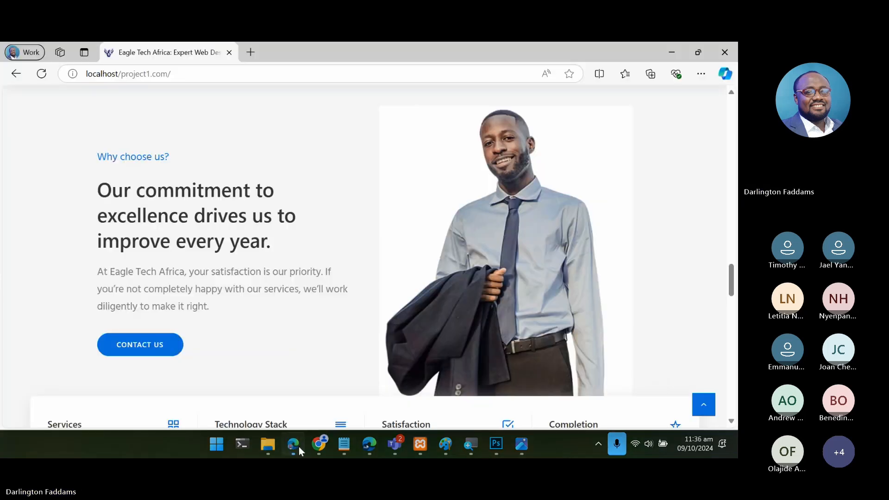
pyautogui.scroll(1, 327, 293)
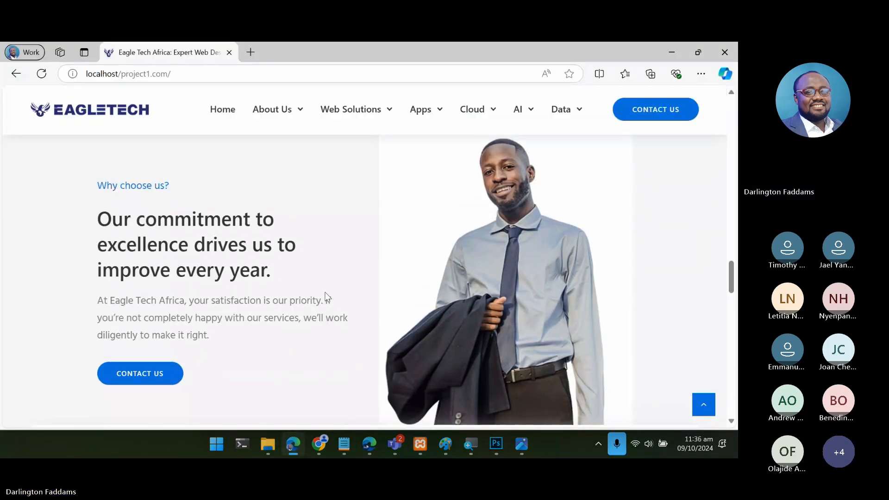
pyautogui.scroll(-1, 326, 292)
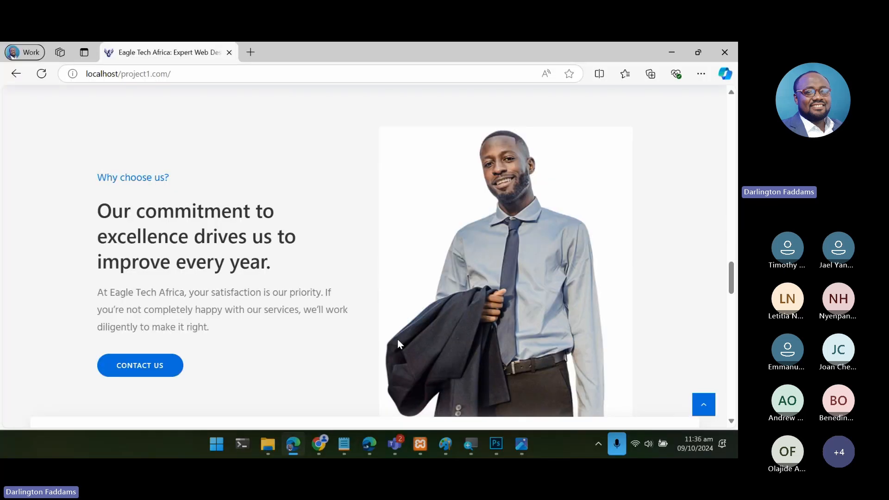
pyautogui.scroll(-3, 397, 342)
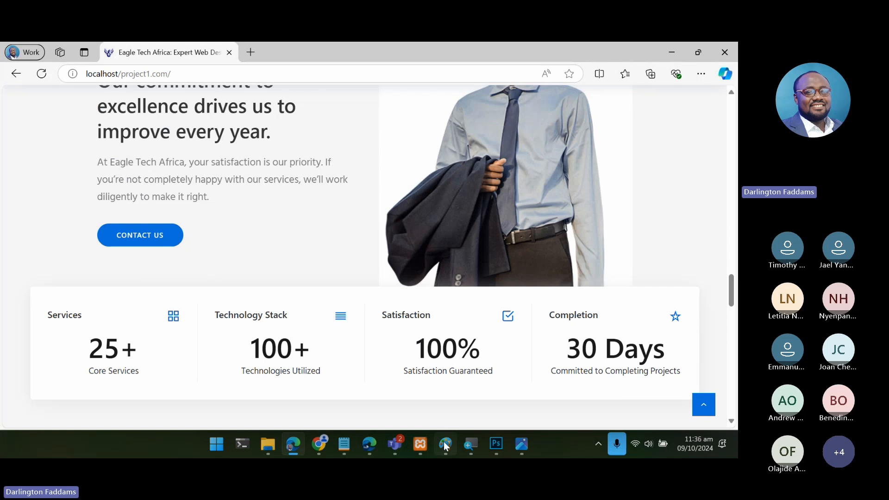
pyautogui.click(496, 445)
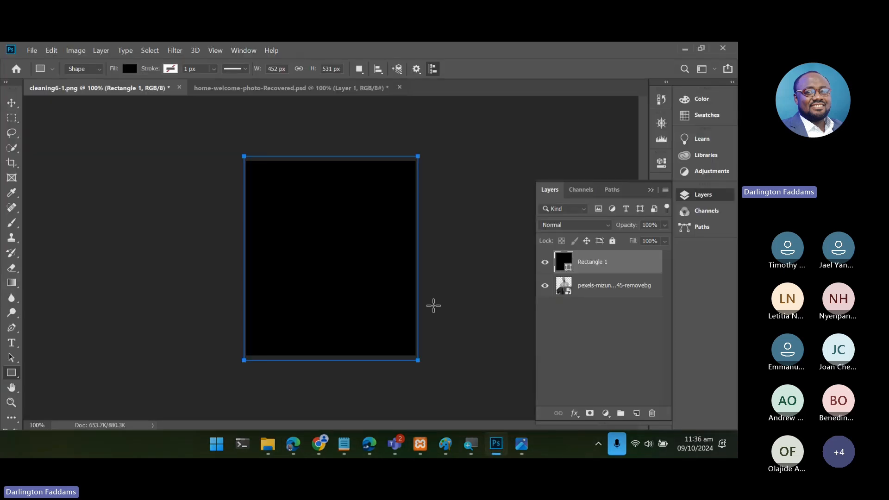
pyautogui.hotkey('ctrl', 'v')
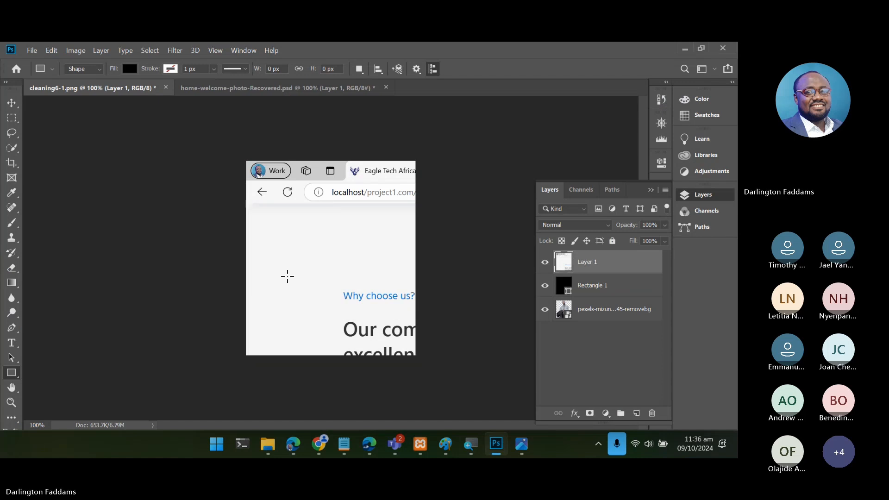
pyautogui.press('v')
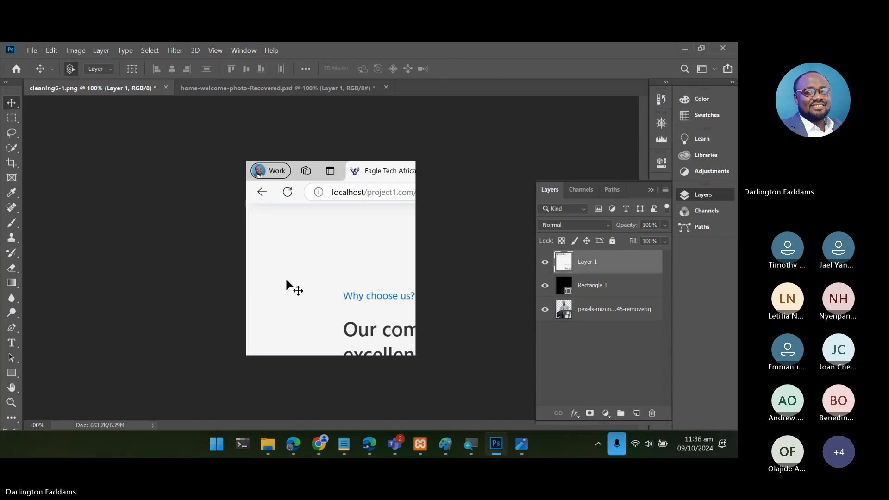
pyautogui.moveTo(322, 250); pyautogui.dragTo(404, 229)
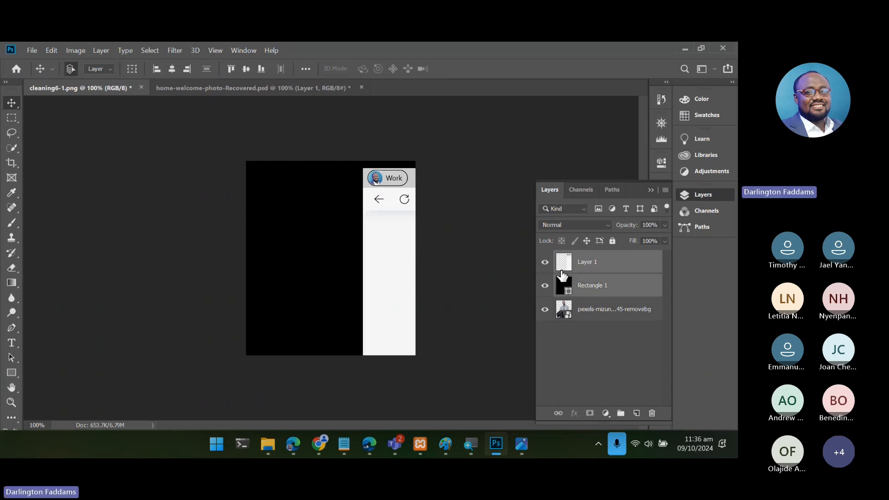
# - Set the rectangle's fill to f6f6f6, sampled from the section background in the pasted screenshot
pyautogui.doubleClick(568, 291)
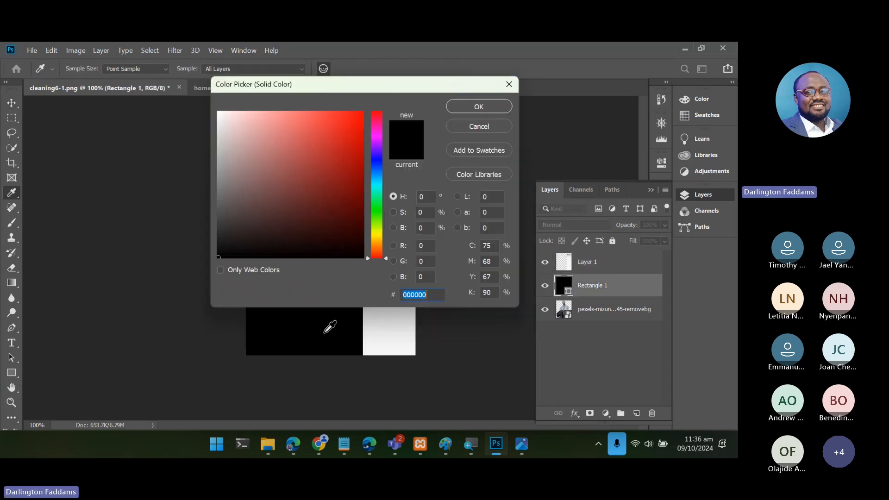
pyautogui.click(399, 323)
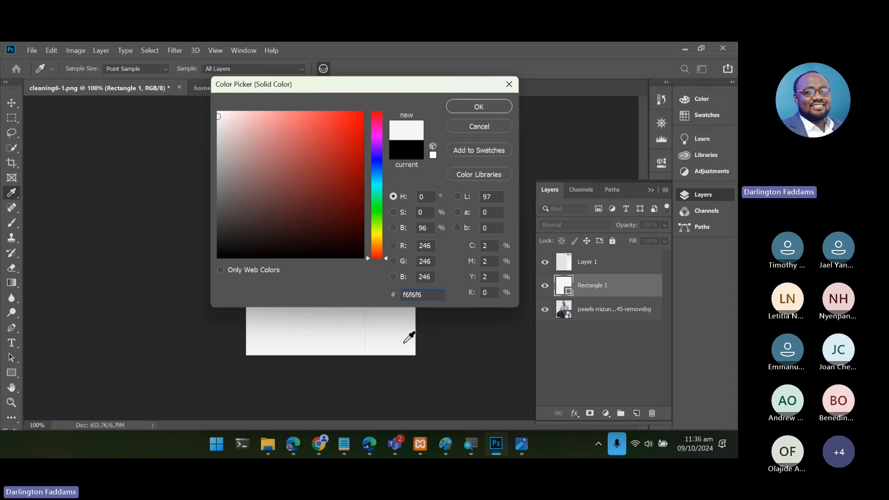
pyautogui.click(404, 343)
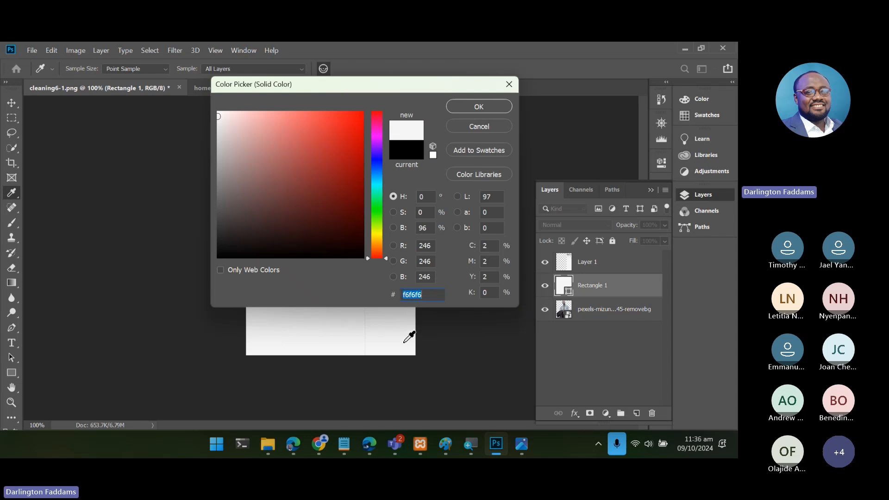
pyautogui.click(480, 106)
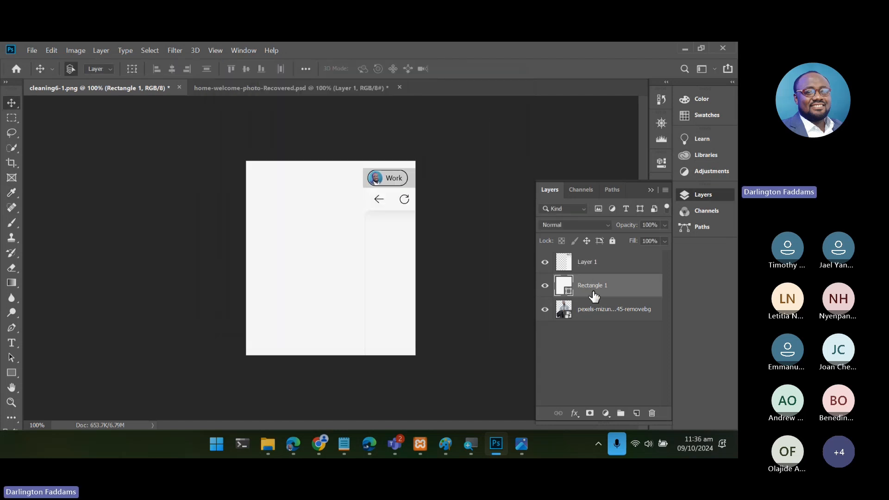
# - Hide the pasted screenshot layer and move the Rectangle 1 layer beneath the businessman cut-out
pyautogui.click(544, 263)
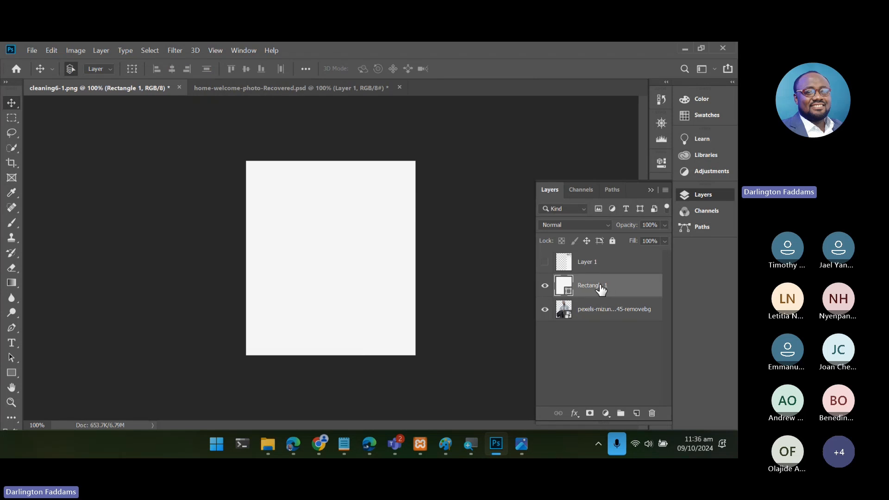
pyautogui.moveTo(601, 289); pyautogui.dragTo(609, 327)
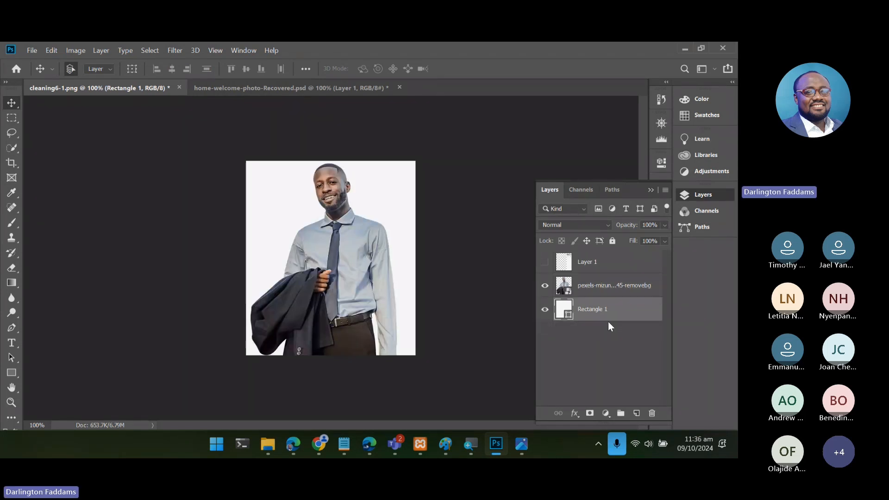
# - Open Save for Web for the composed image and set the format to JPEG
pyautogui.click(27, 51)
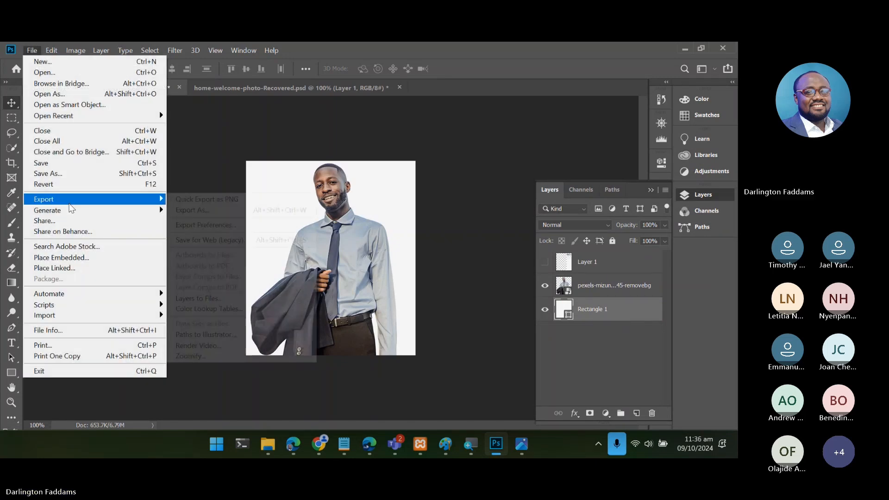
pyautogui.moveTo(69, 199)
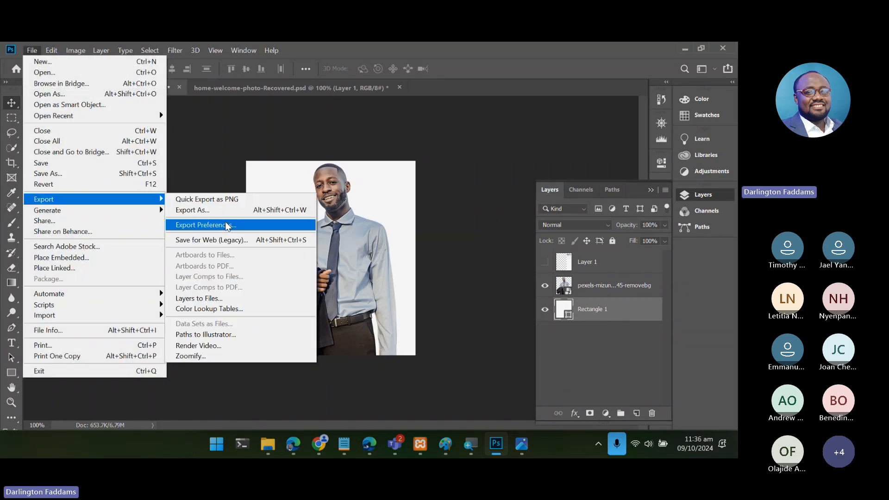
pyautogui.click(219, 238)
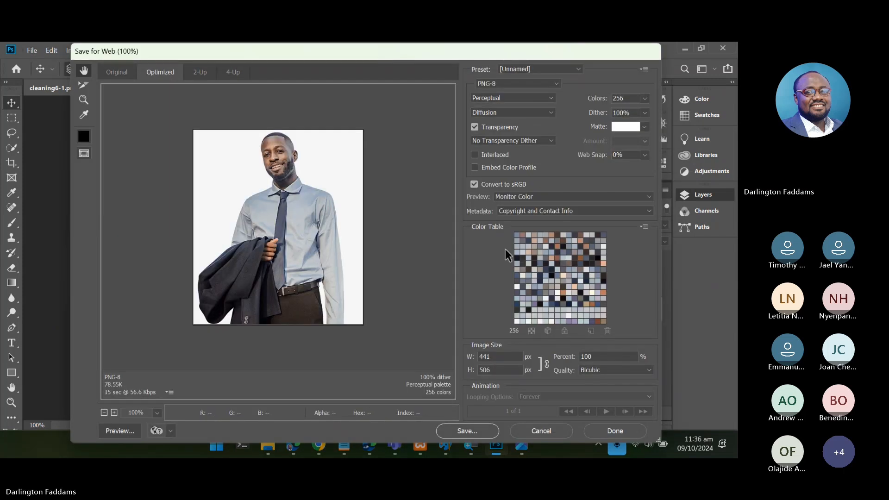
pyautogui.click(529, 79)
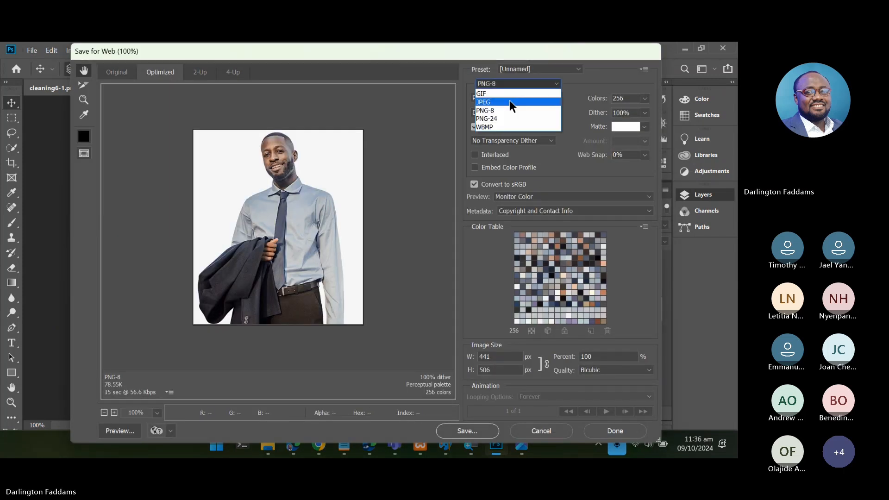
pyautogui.click(509, 100)
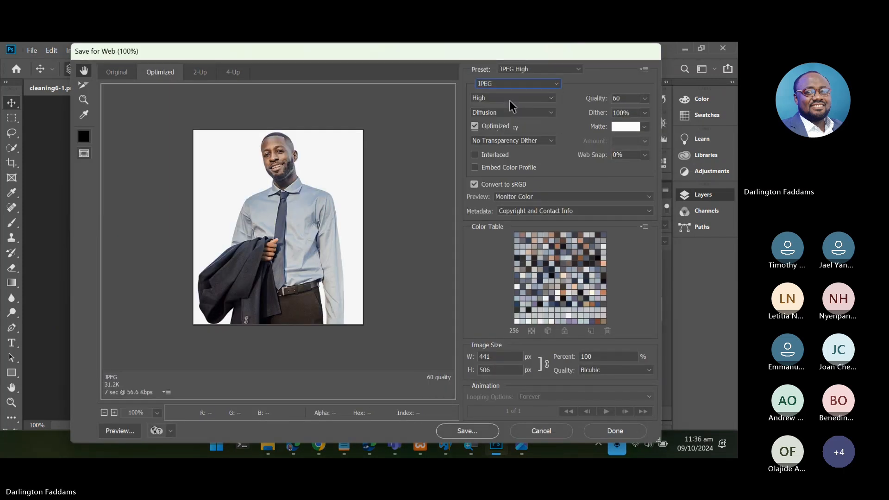
# - Save the optimized JPEG in the resources folder as home-why-choose-us-5.jpg
pyautogui.click(477, 436)
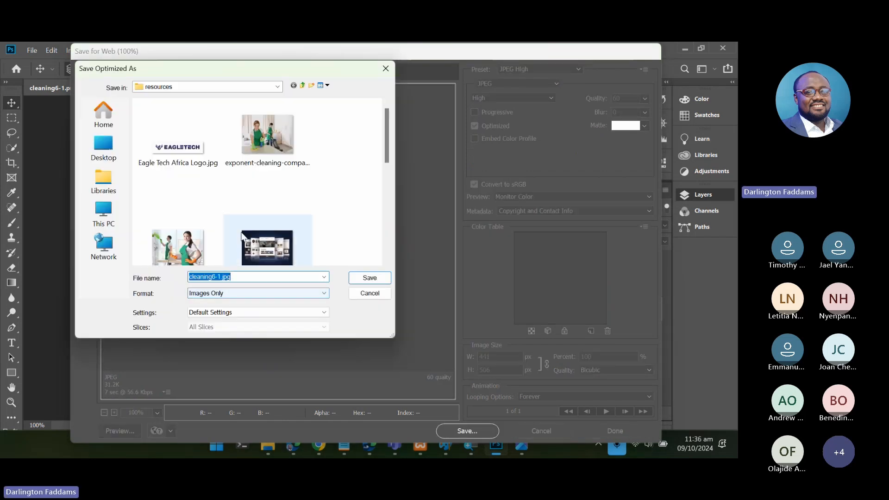
pyautogui.scroll(-2, 267, 248)
pyautogui.click(167, 253)
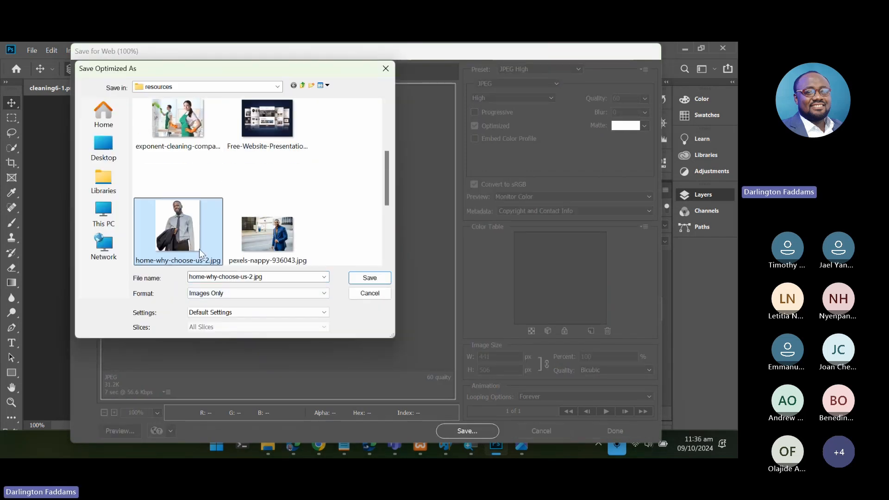
pyautogui.doubleClick(250, 278)
pyautogui.click(254, 278)
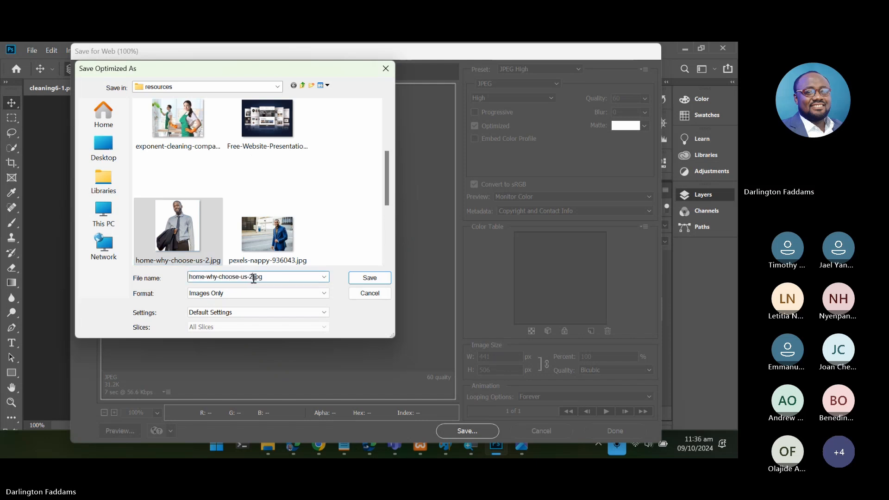
pyautogui.press('BackSpace')
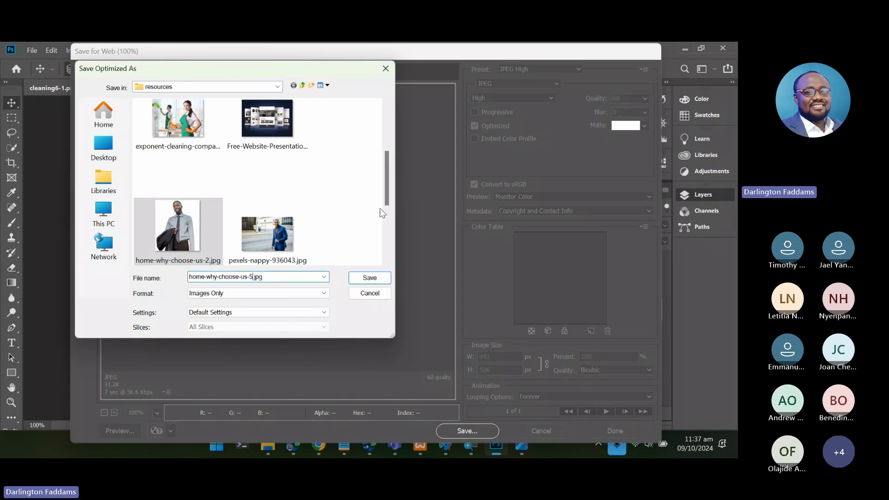
pyautogui.click(369, 278)
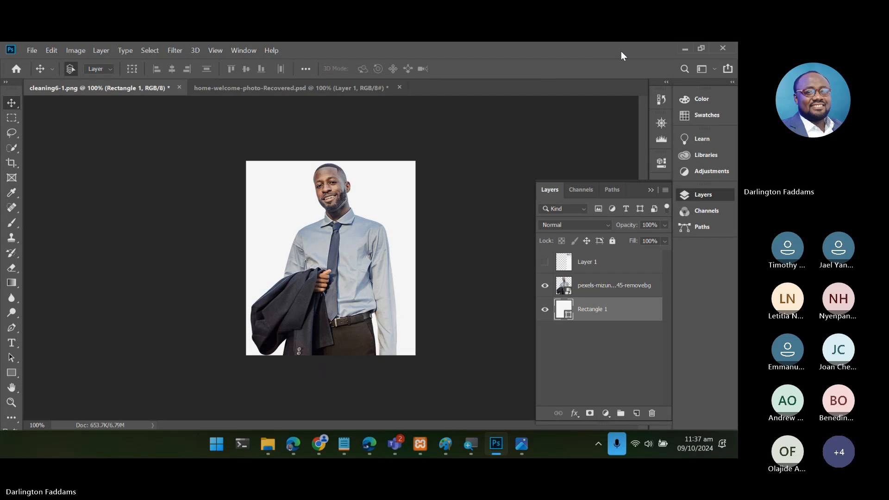
# - Switch to the Tatsu editor in Chrome, remove the "Why choose us?" section's current image and open the media library for a replacement
pyautogui.click(316, 449)
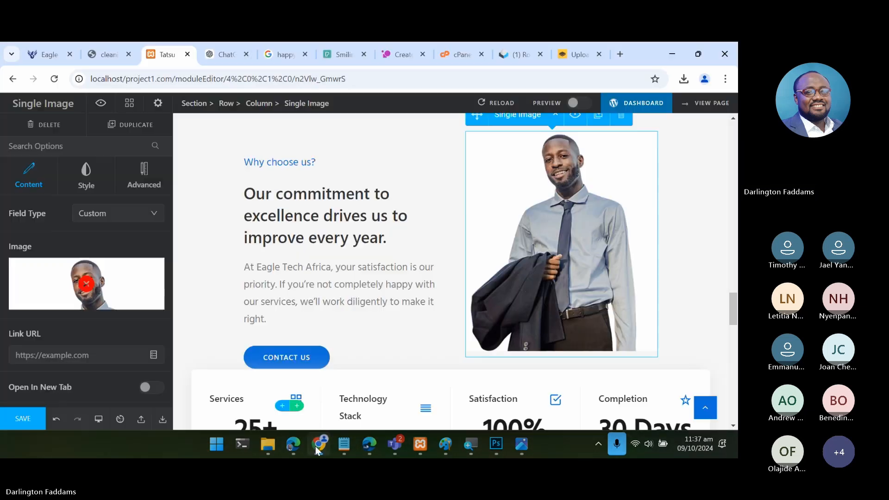
pyautogui.click(126, 283)
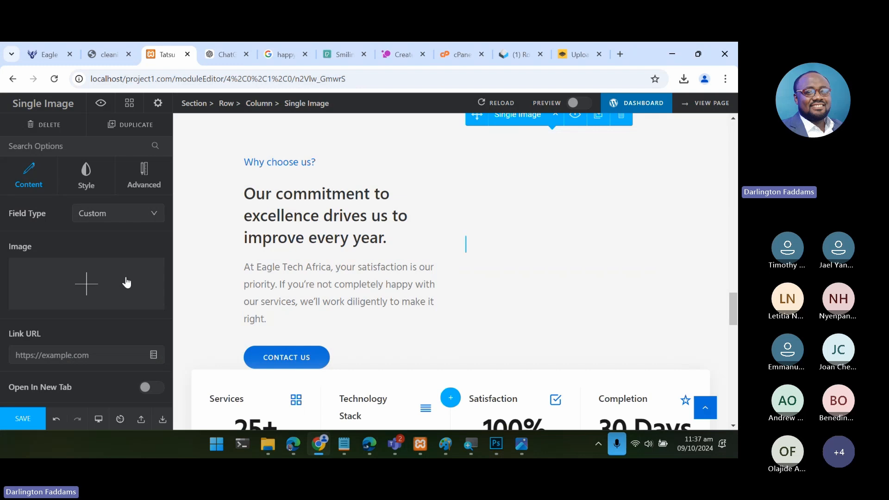
pyautogui.click(127, 282)
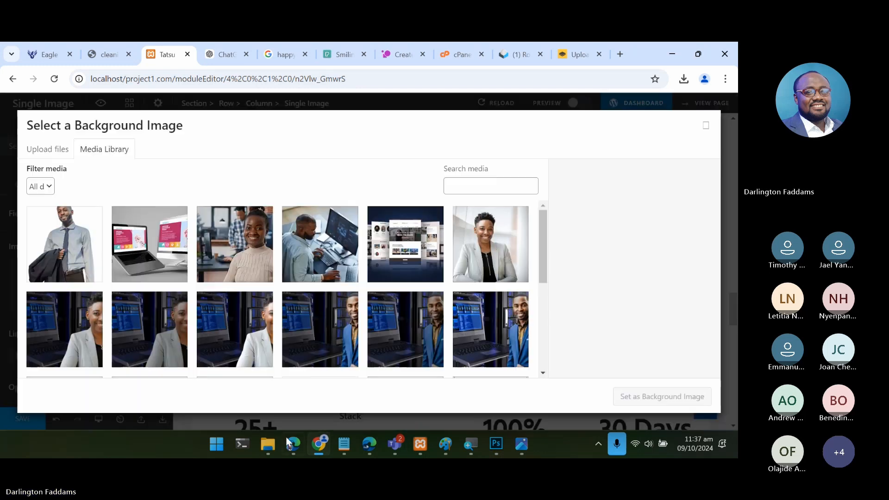
# - Upload home-why-choose-us-5.jpg from the resources folder, set it as the section's image and save the page
pyautogui.moveTo(276, 457)
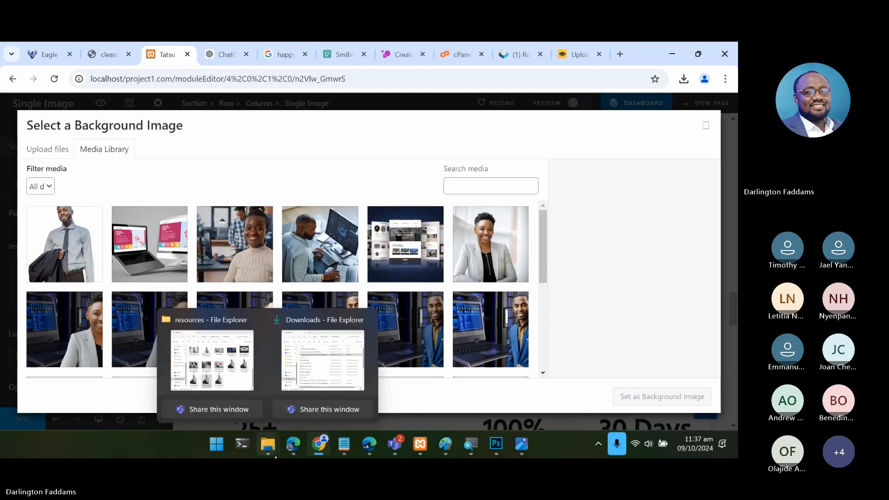
pyautogui.click(248, 389)
pyautogui.moveTo(554, 334); pyautogui.dragTo(220, 259)
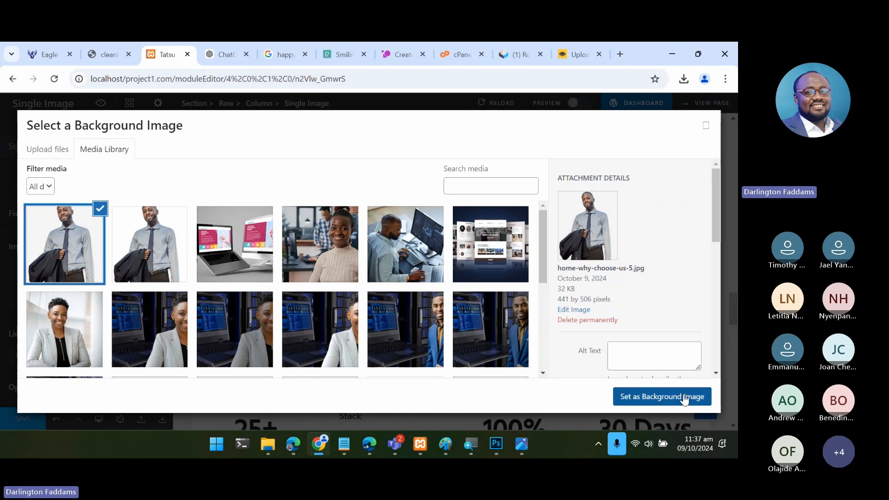
pyautogui.click(685, 398)
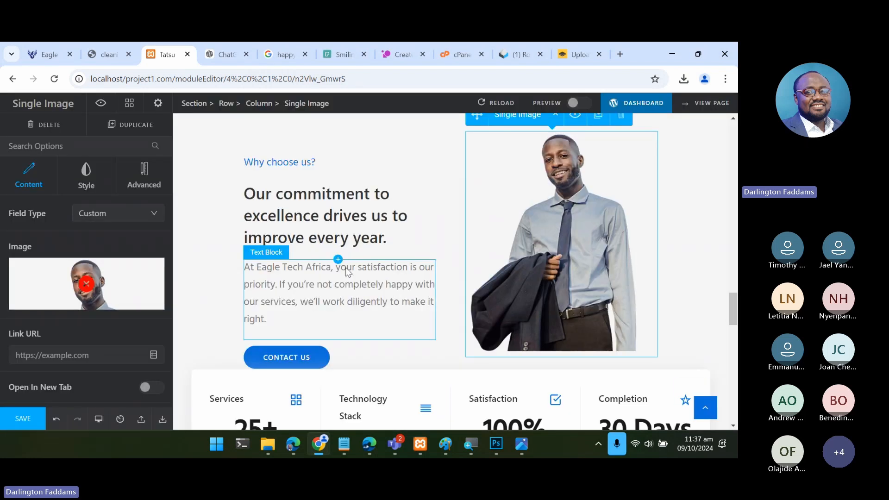
pyautogui.click(19, 423)
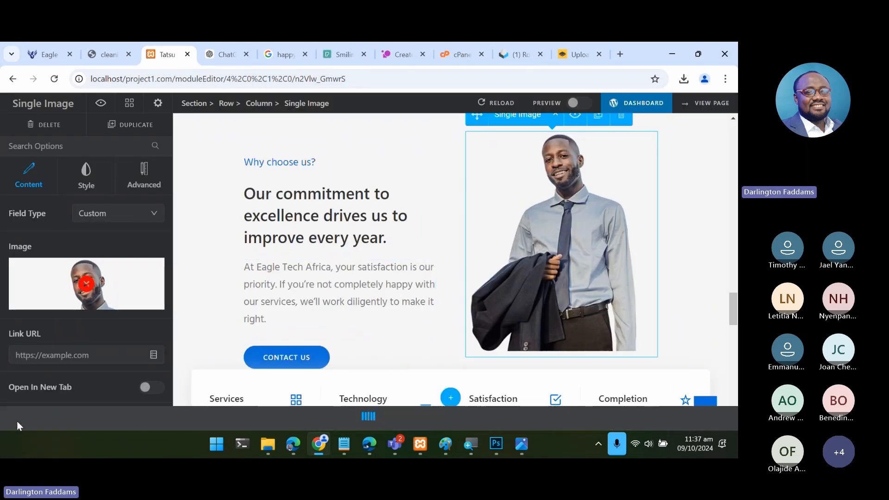
# - Switch to the live homepage in Edge, reload it and examine how the new image blends into the "Why choose us?" section's background
pyautogui.click(294, 444)
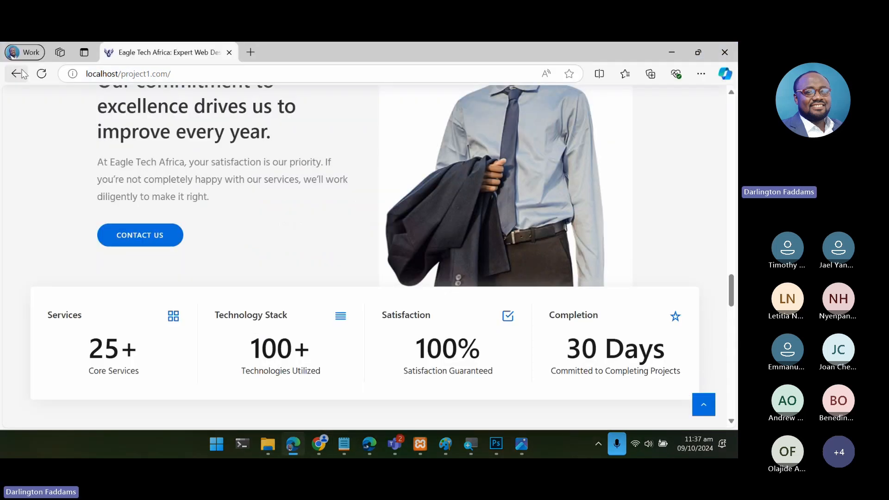
pyautogui.scroll(3, 54, 153)
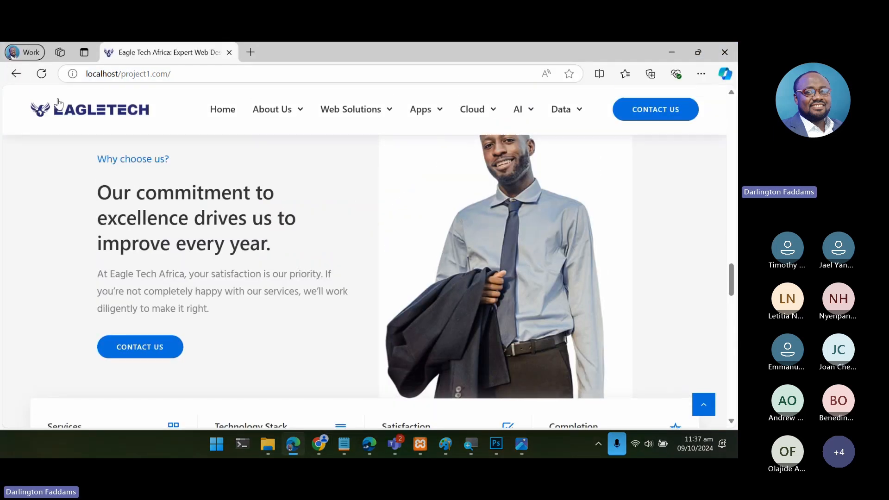
pyautogui.click(42, 75)
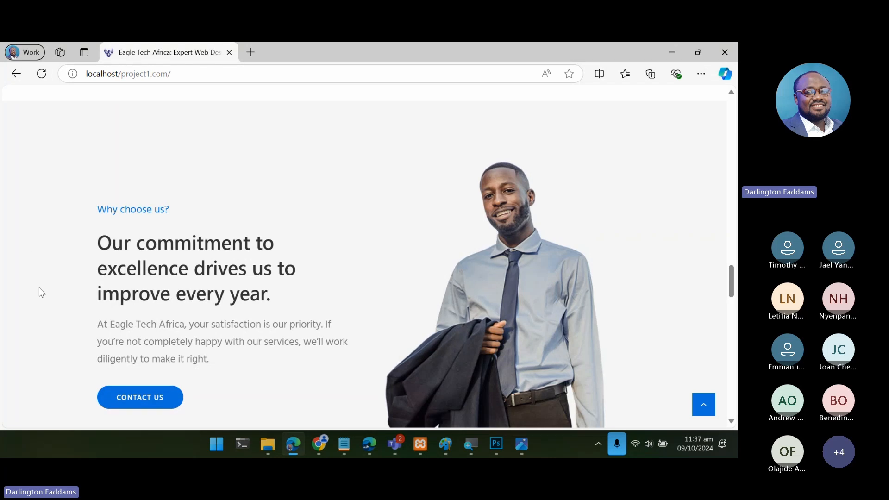
pyautogui.scroll(-2, 39, 288)
pyautogui.scroll(-1, 39, 287)
pyautogui.scroll(5, 39, 288)
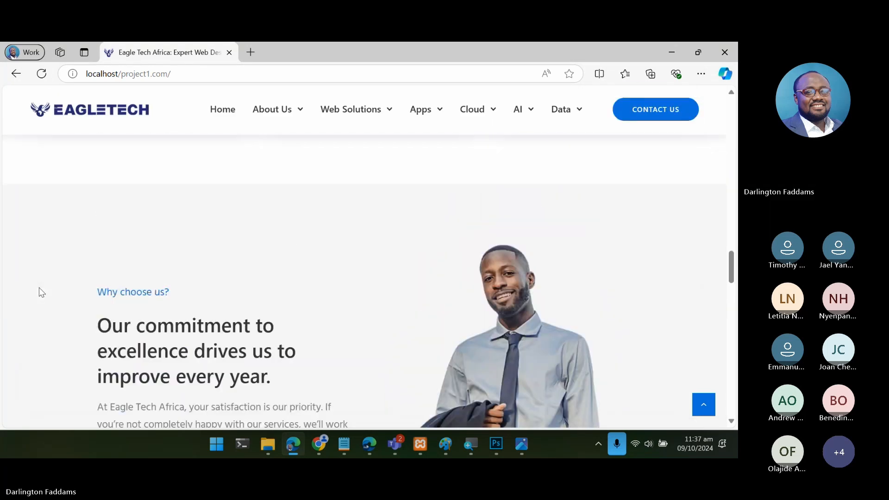
pyautogui.scroll(-5, 39, 288)
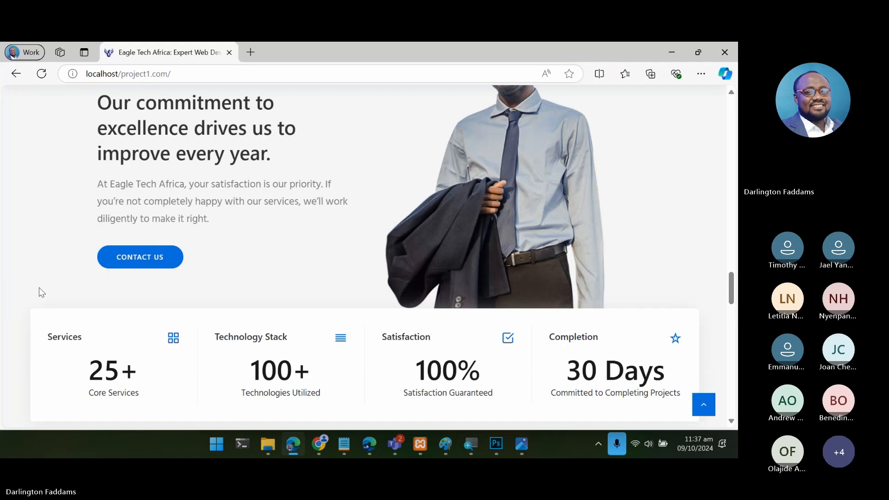
pyautogui.scroll(-3, 39, 287)
pyautogui.scroll(7, 39, 287)
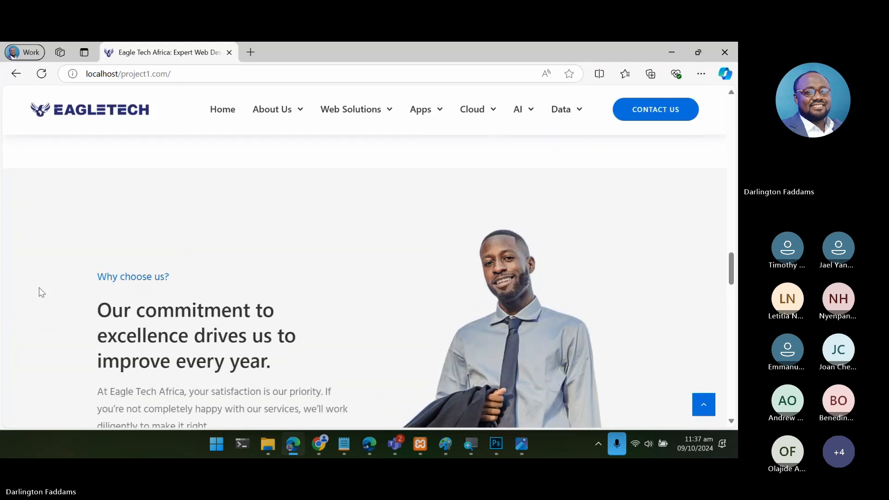
pyautogui.scroll(-3, 39, 287)
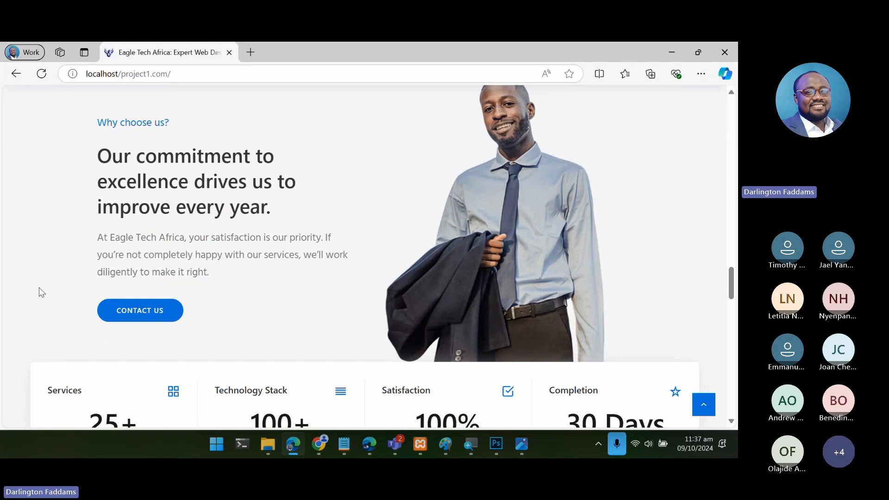
pyautogui.scroll(1, 39, 288)
pyautogui.scroll(1, 39, 288)
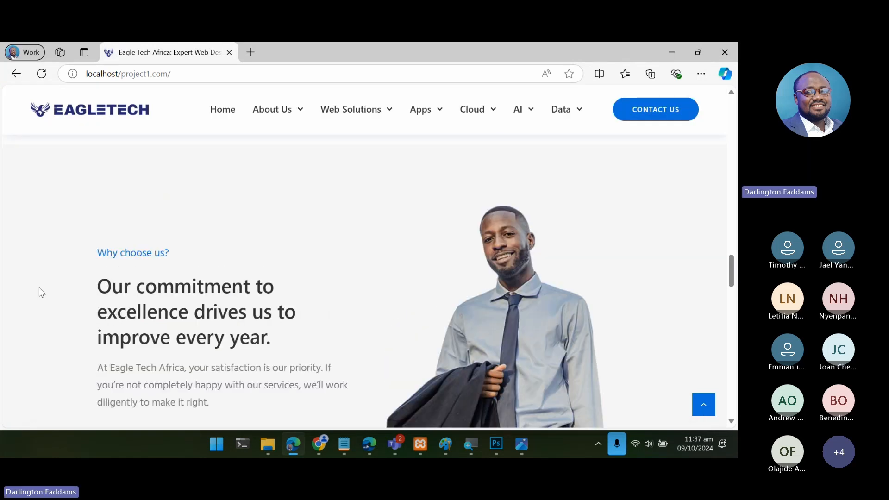
pyautogui.scroll(3, 38, 288)
pyautogui.scroll(-5, 38, 287)
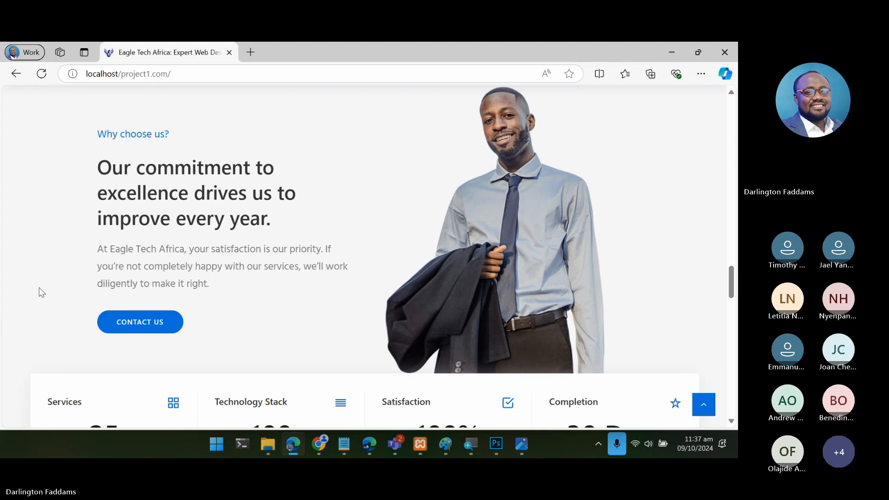
pyautogui.scroll(1, 38, 288)
pyautogui.scroll(-1, 38, 288)
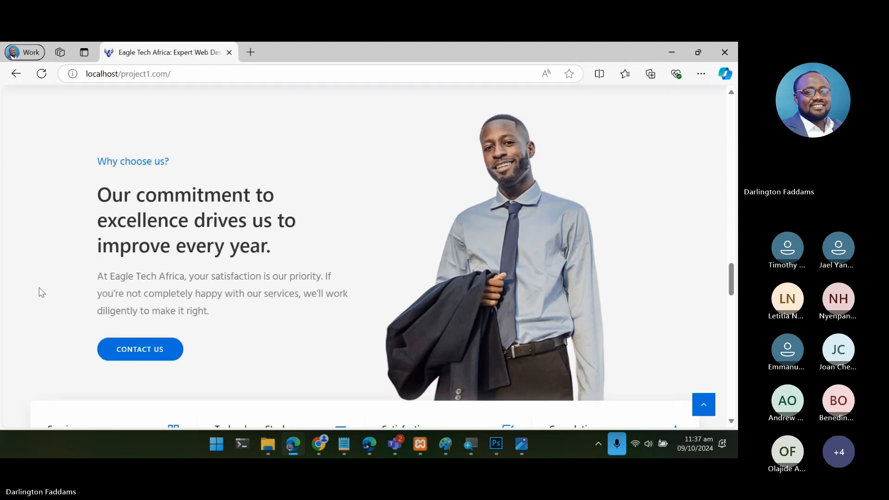
pyautogui.scroll(1, 39, 287)
pyautogui.scroll(6, 39, 287)
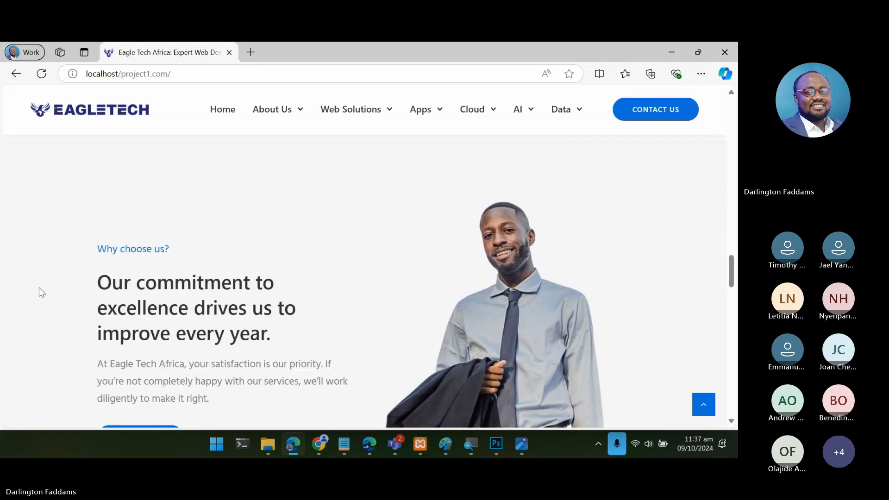
pyautogui.scroll(-6, 39, 288)
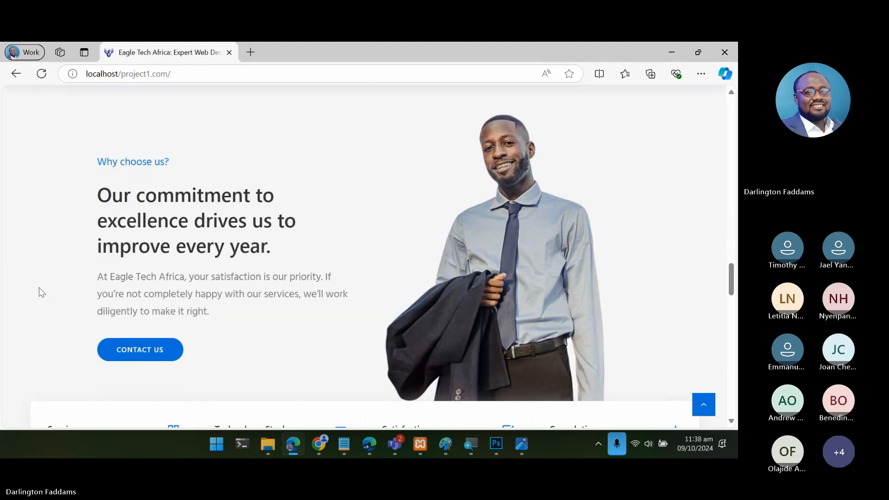
pyautogui.scroll(1, 38, 292)
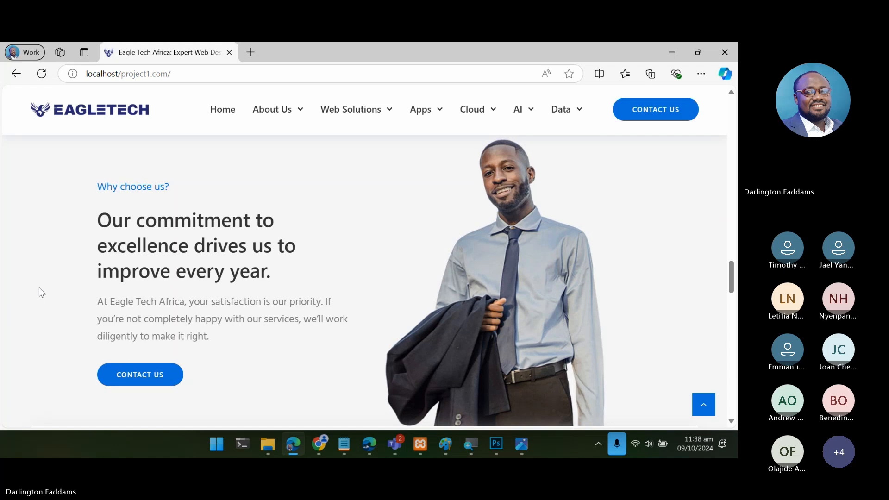
# - Review the rest of the homepage, from "Explore Our Services" to the quote section, and check the placeholder testimonials under "Our happy customers"
pyautogui.scroll(15, 39, 288)
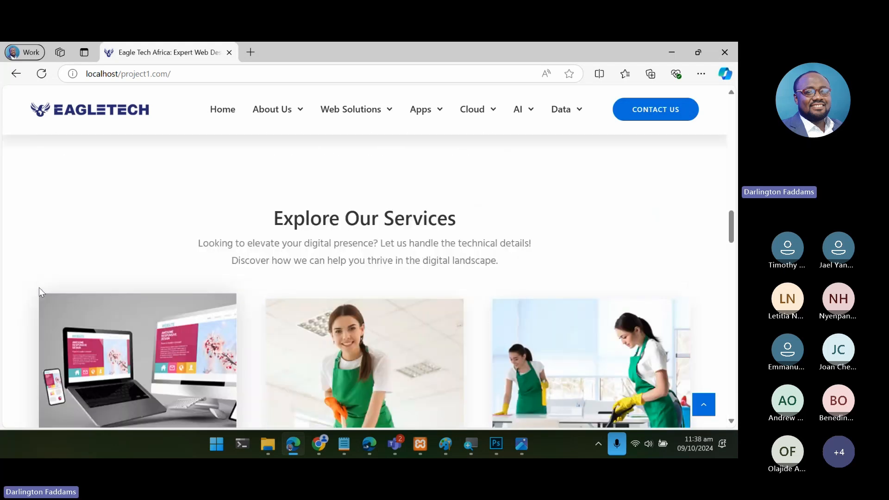
pyautogui.scroll(-15, 39, 288)
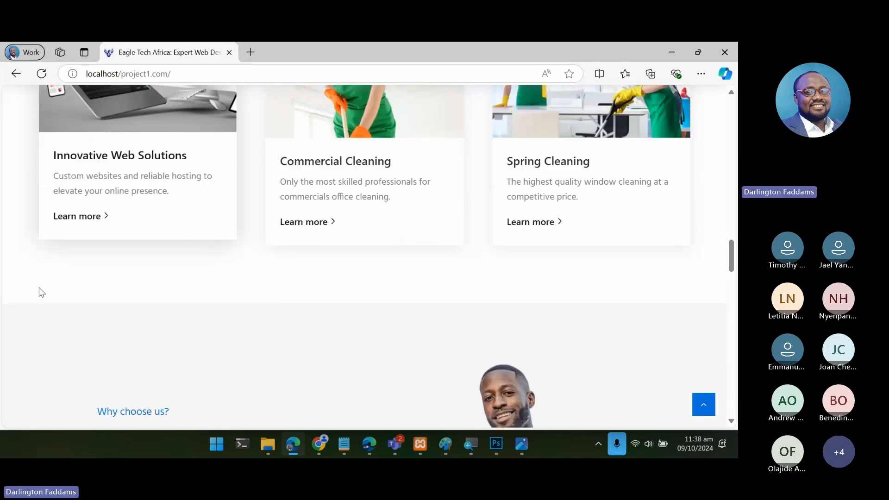
pyautogui.scroll(-15, 39, 288)
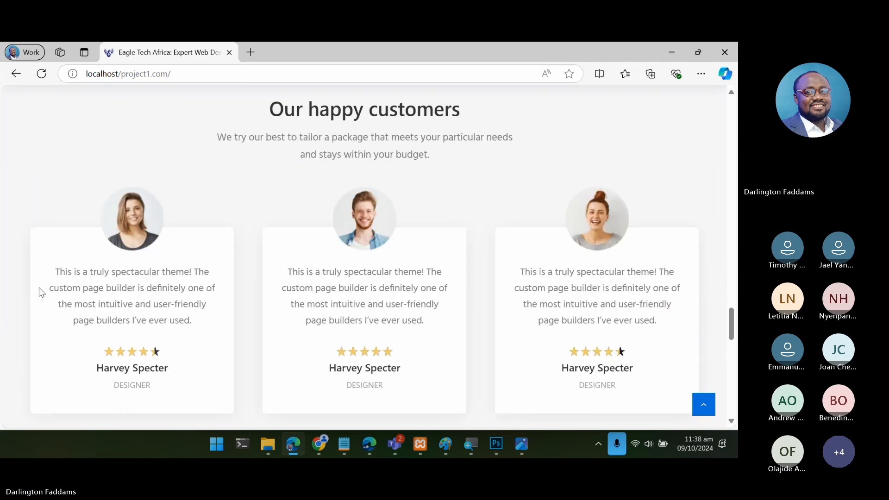
pyautogui.scroll(-5, 39, 288)
pyautogui.scroll(5, 39, 287)
pyautogui.scroll(-6, 39, 288)
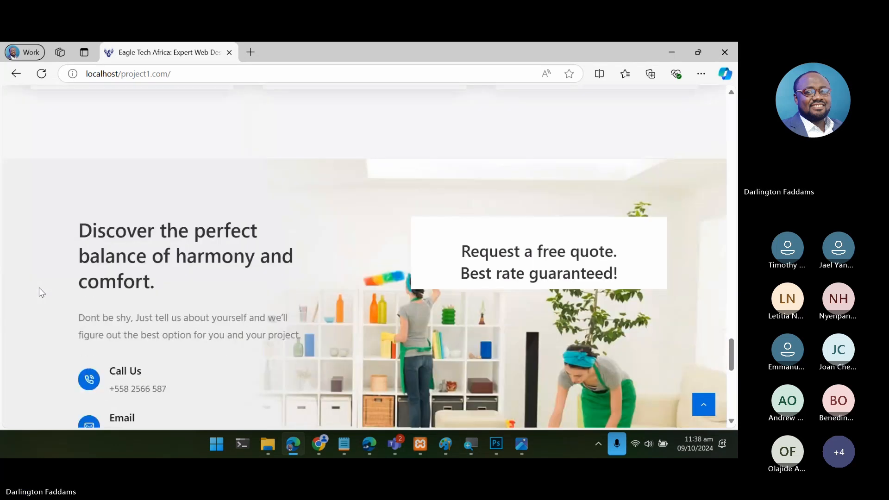
pyautogui.scroll(-3, 39, 287)
pyautogui.scroll(10, 39, 287)
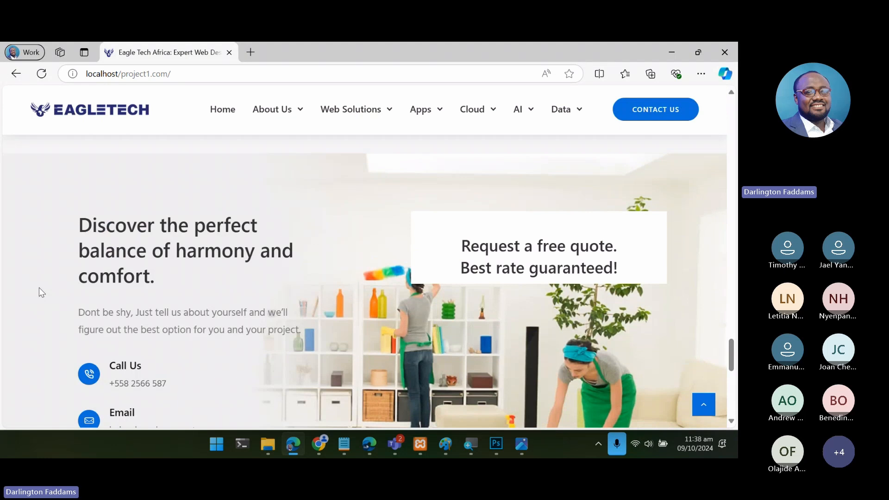
pyautogui.scroll(4, 39, 288)
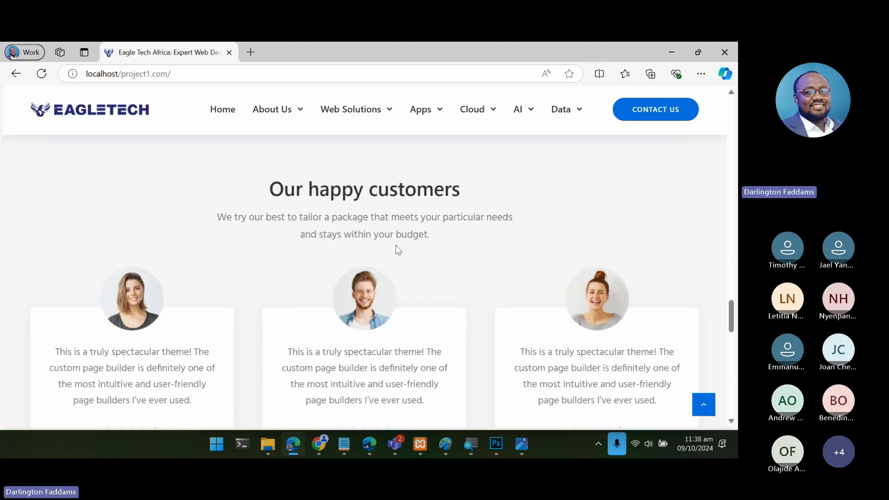
pyautogui.scroll(-2, 645, 329)
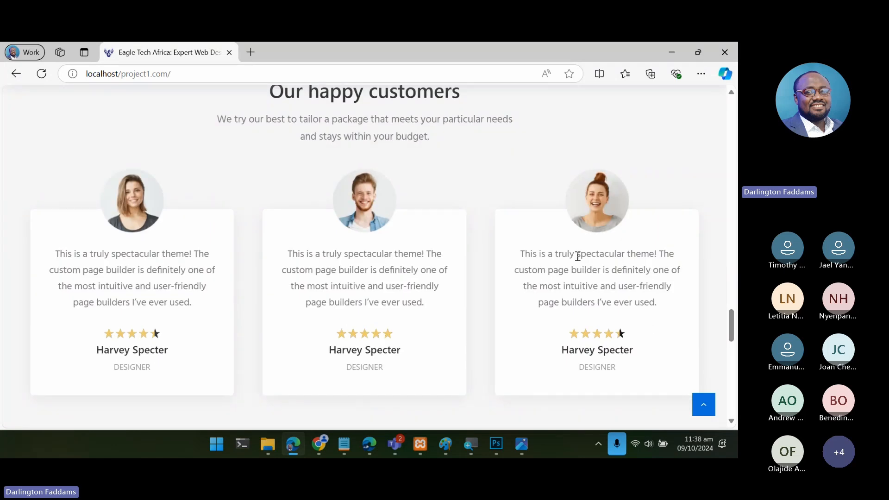
pyautogui.moveTo(298, 251); pyautogui.dragTo(437, 331)
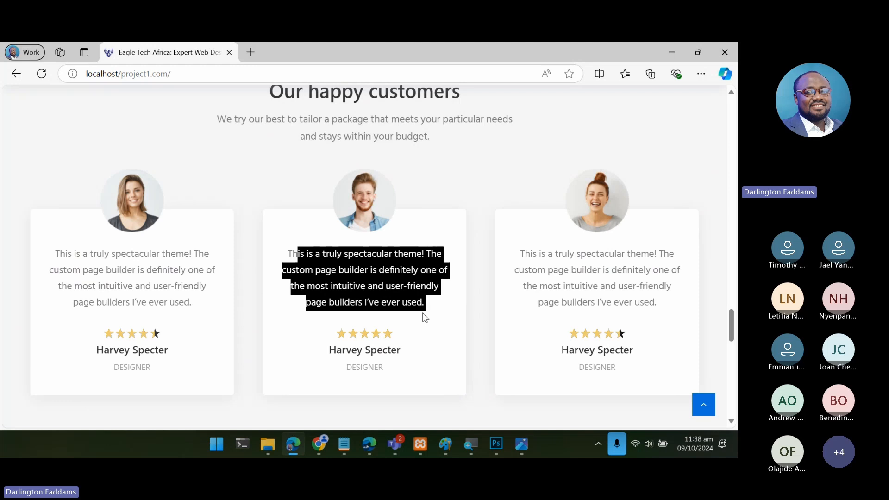
pyautogui.click(285, 261)
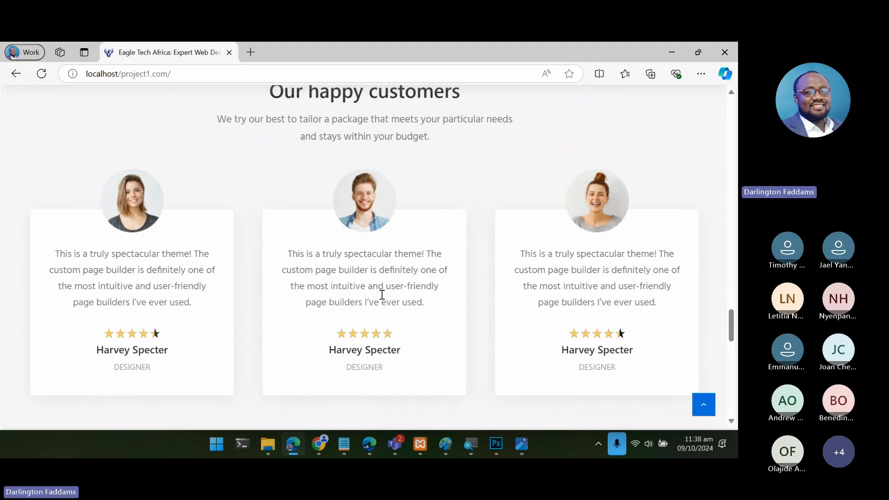
# - Switch to ChatGPT in Chrome, ask it to "write testimonials of 3 happy customers" and read through the generated testimonials
pyautogui.click(319, 445)
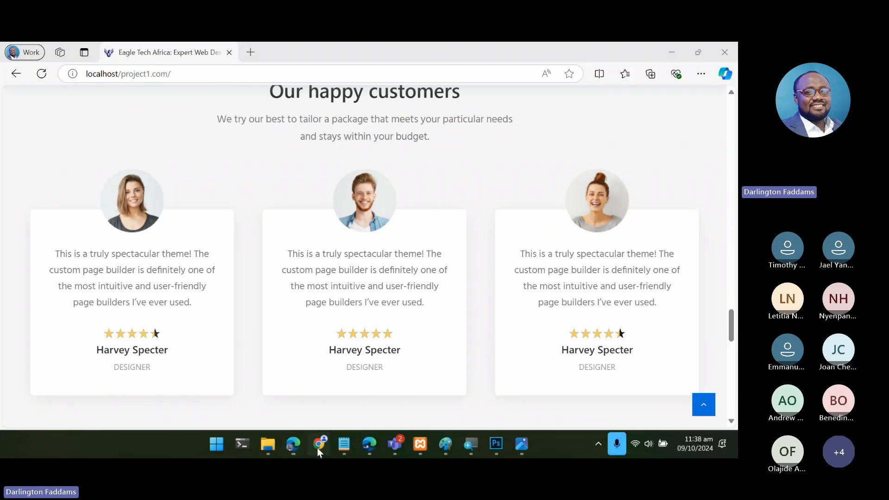
pyautogui.hotkey('ctrl', 'Tab')
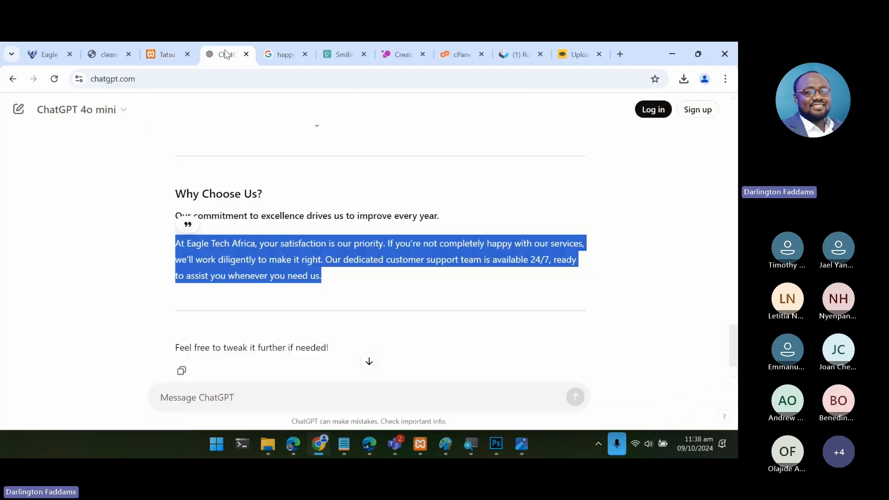
pyautogui.click(228, 399)
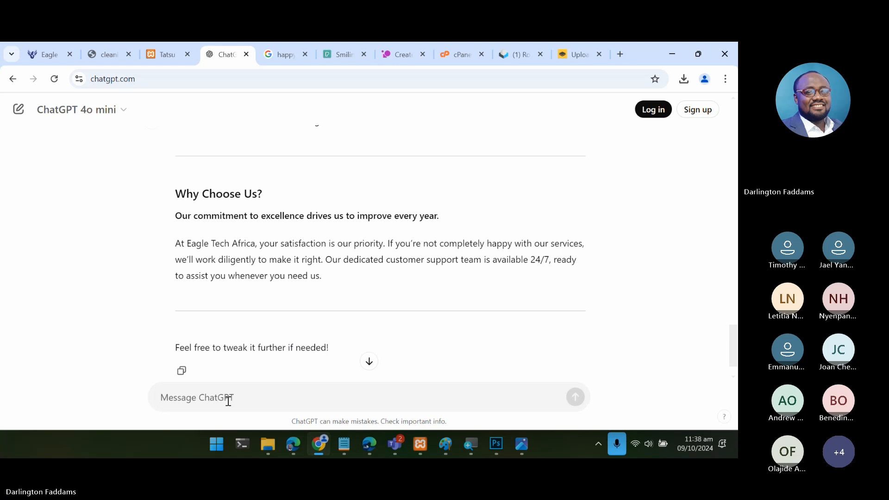
pyautogui.write('write testimon')
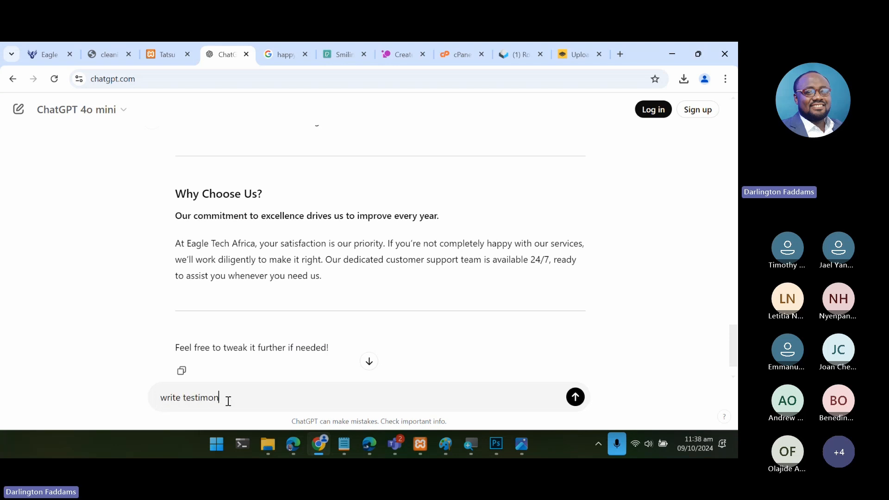
pyautogui.write('ials of ')
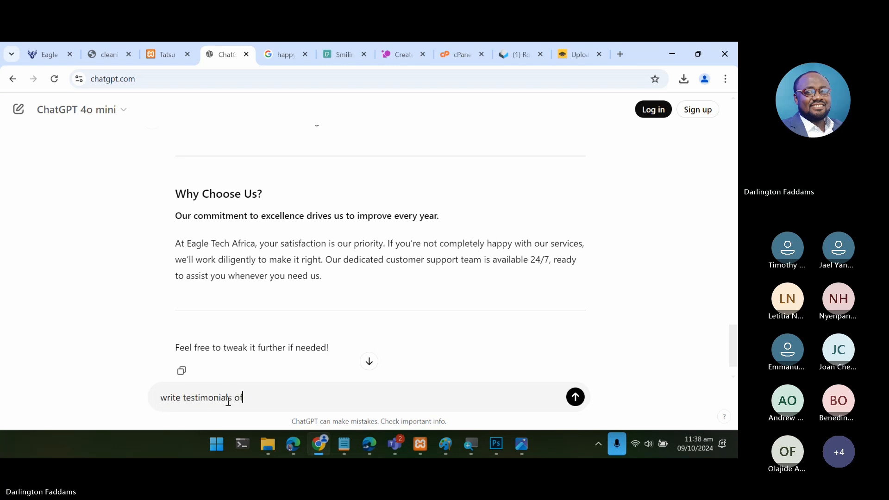
pyautogui.write('3 happy customers')
pyautogui.press('Return')
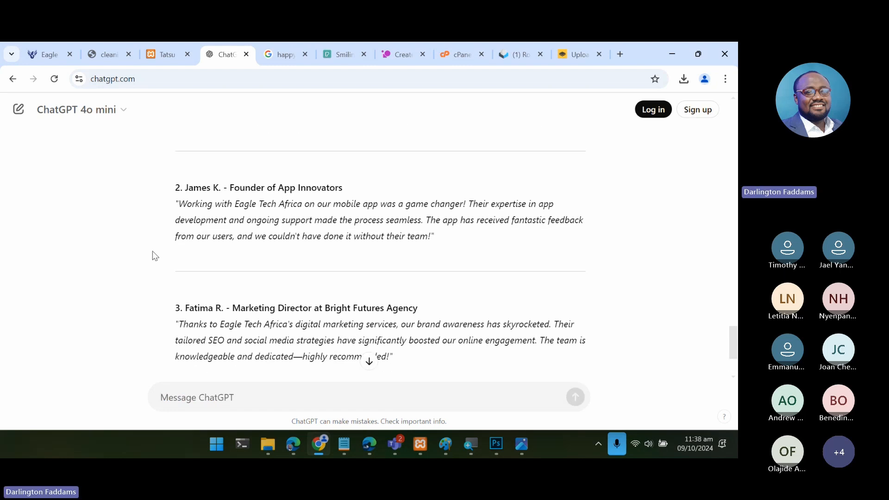
pyautogui.scroll(-1, 152, 251)
pyautogui.scroll(-1, 152, 251)
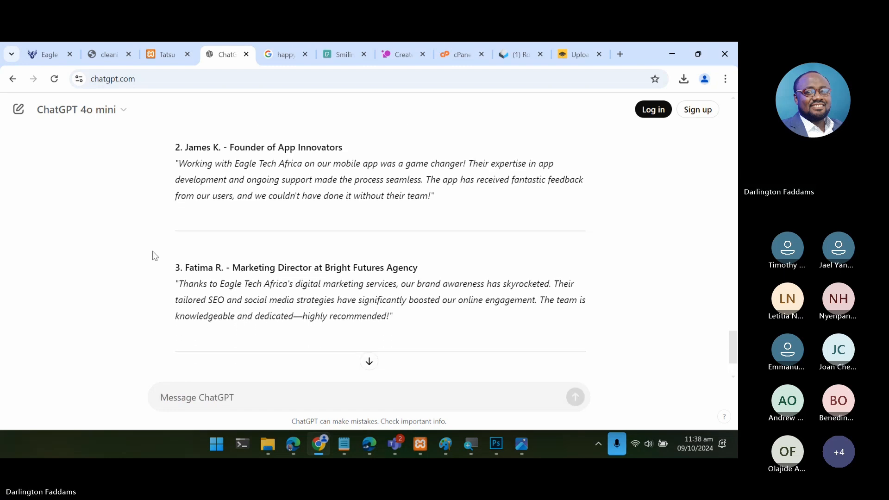
pyautogui.scroll(2, 152, 251)
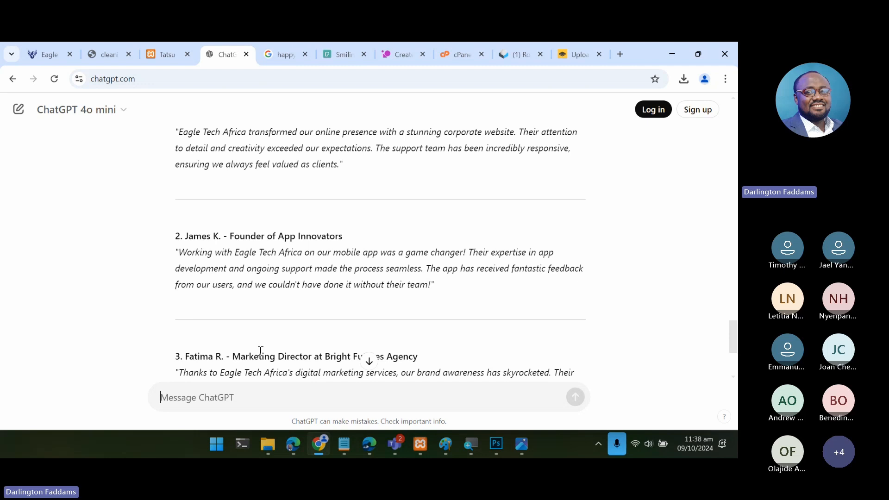
# - Return to the live homepage in Edge and look over the "Our happy customers" cards and the sections above them
pyautogui.moveTo(310, 444)
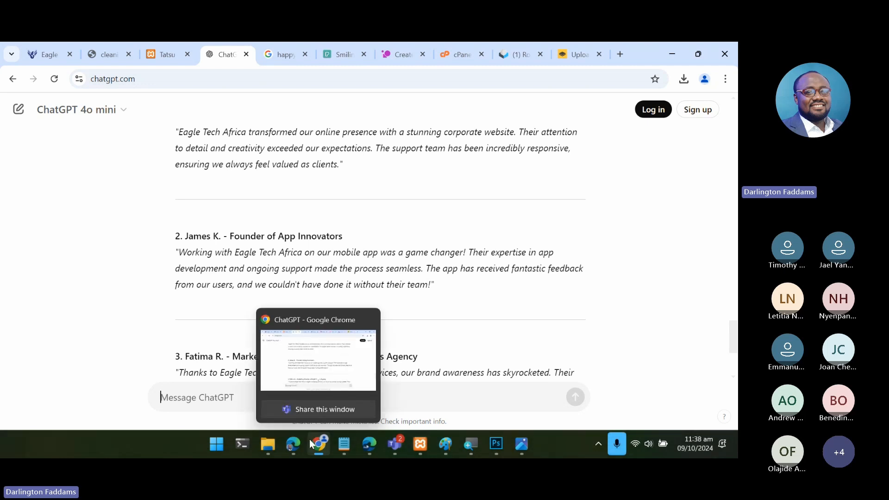
pyautogui.click(293, 443)
pyautogui.scroll(2, 345, 246)
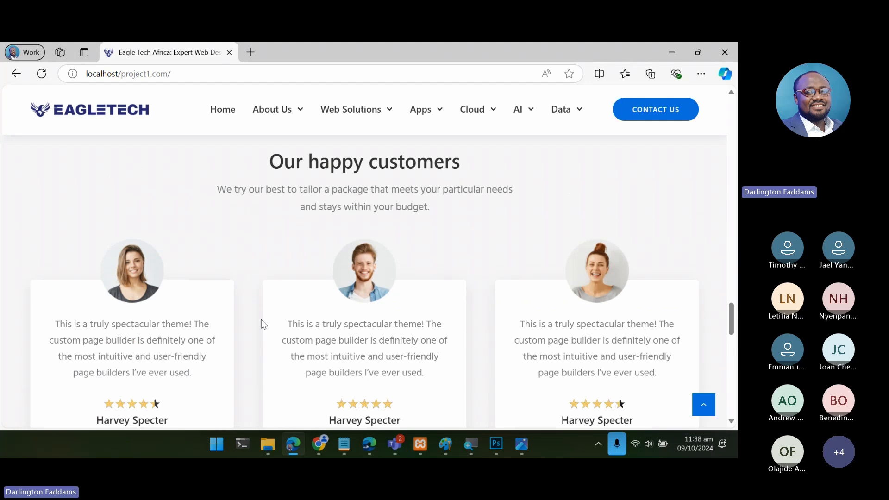
pyautogui.scroll(-3, 629, 334)
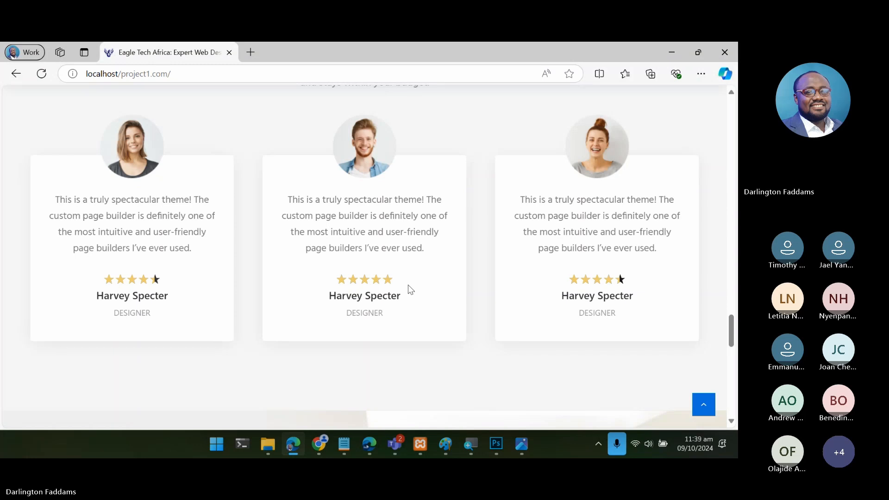
pyautogui.scroll(6, 409, 285)
pyautogui.scroll(15, 408, 288)
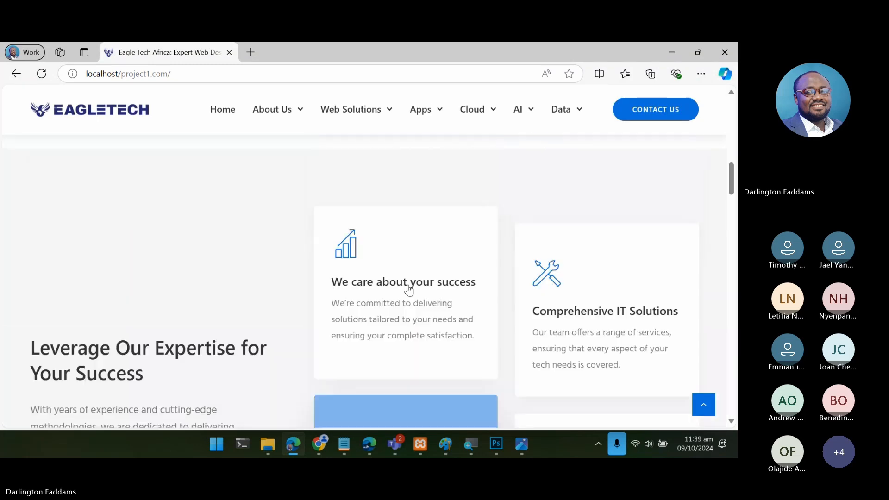
pyautogui.scroll(-10, 409, 286)
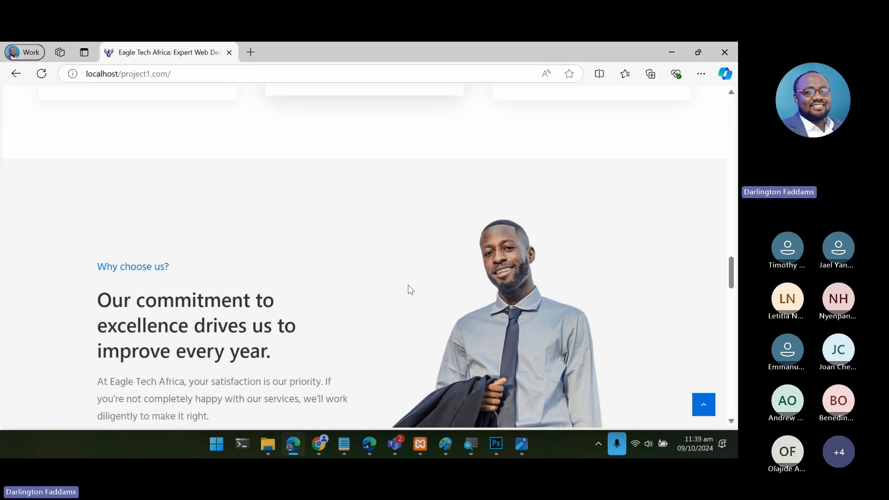
# - Examine the three placeholder testimonial cards in the "Our happy customers" section of the live homepage
pyautogui.scroll(-10, 408, 286)
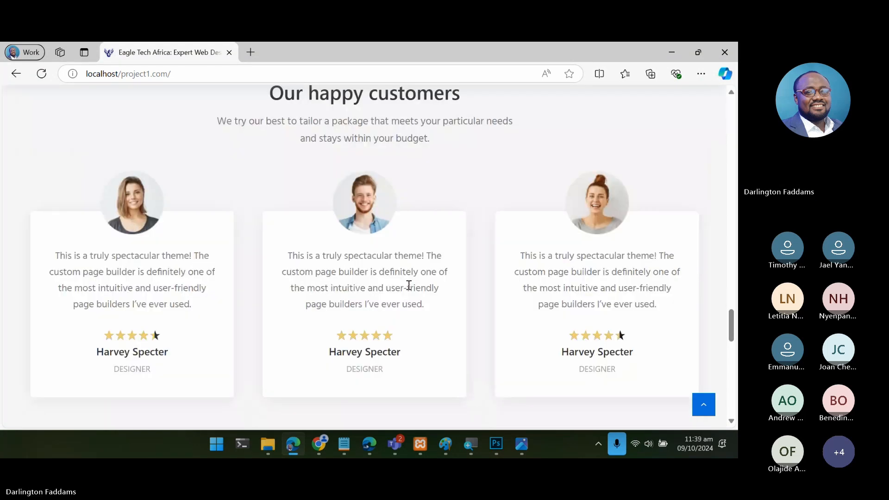
pyautogui.scroll(-1, 408, 286)
pyautogui.scroll(4, 409, 286)
pyautogui.scroll(-1, 408, 285)
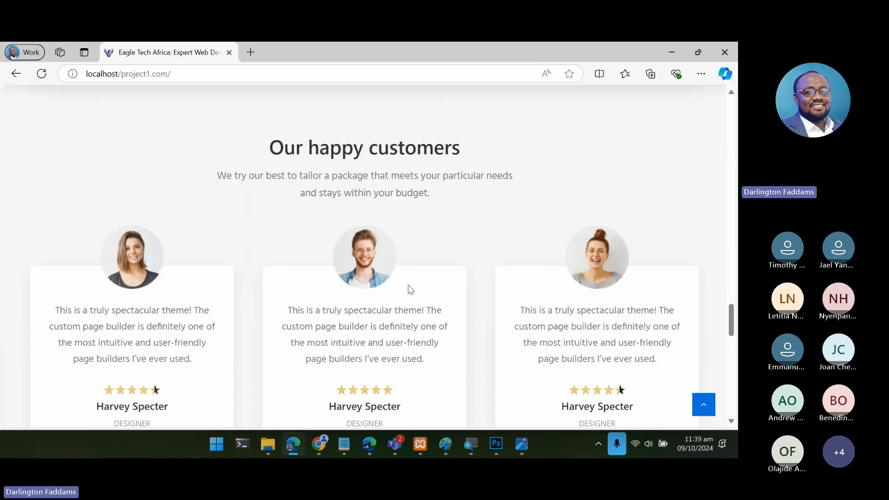
pyautogui.scroll(-1, 408, 286)
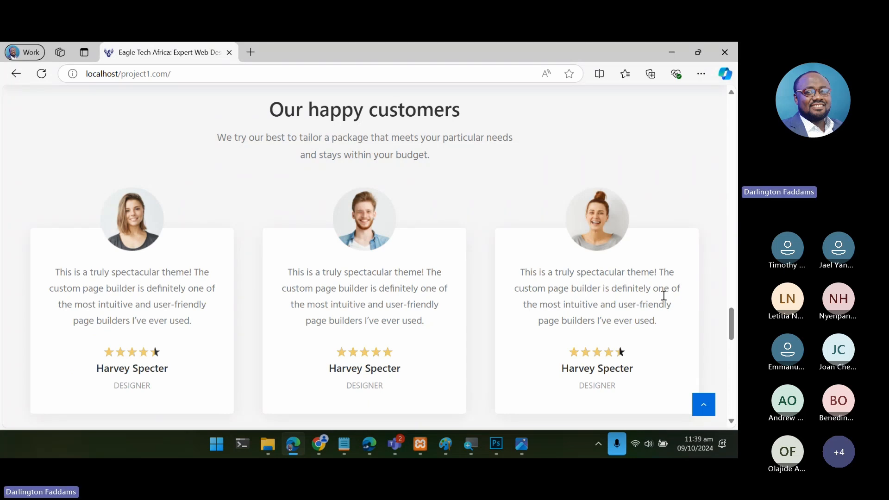
# - Switch to Chrome and bring up the Tatsu editor showing the "Why choose us?" section
pyautogui.click(319, 444)
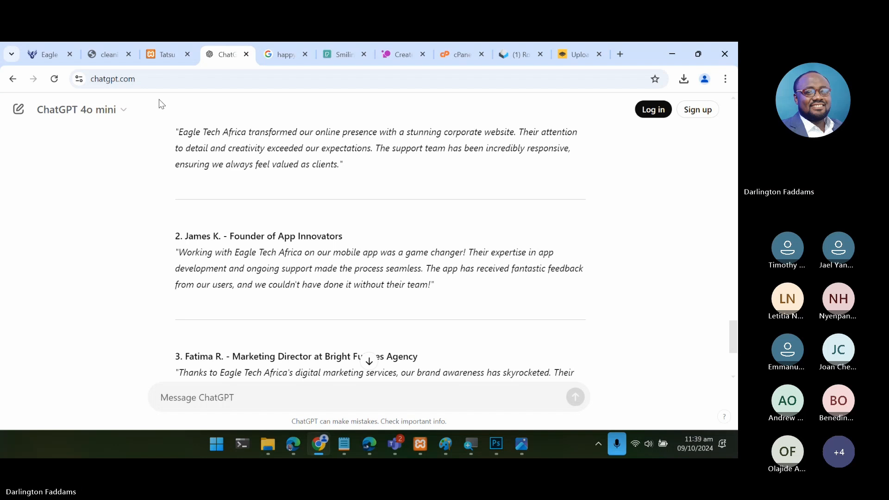
pyautogui.click(38, 56)
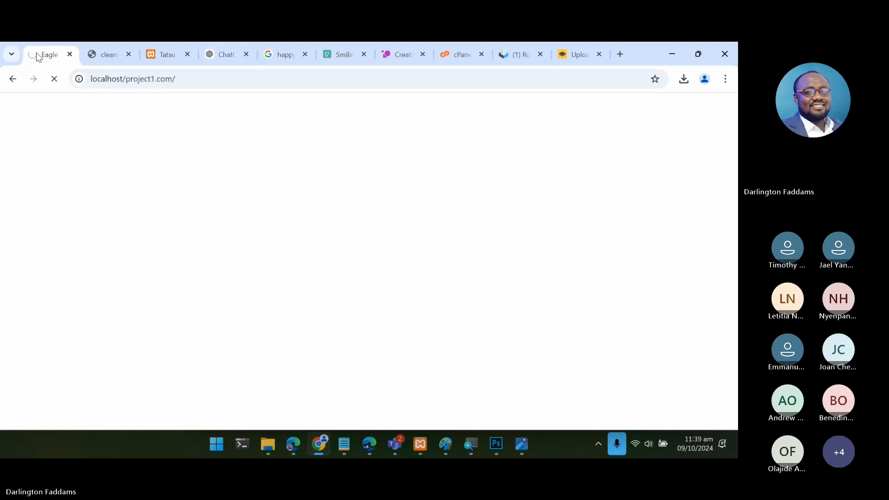
pyautogui.click(167, 61)
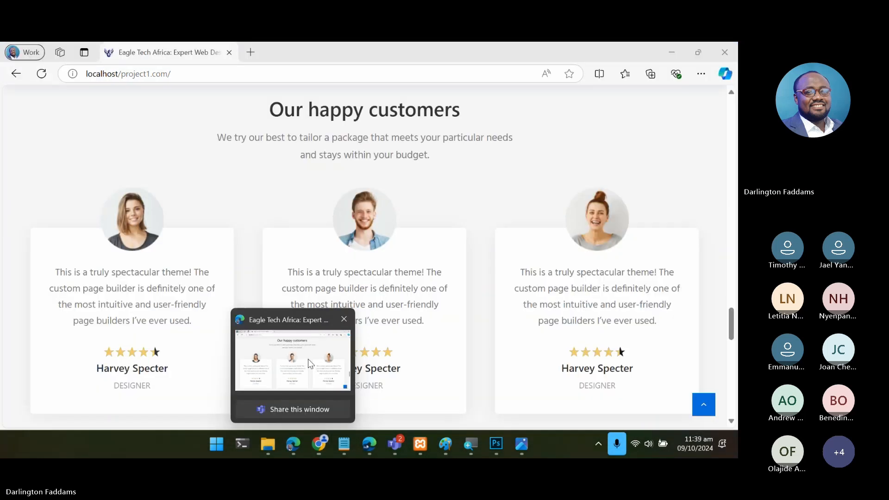
# - Return to the live homepage in Edge, look over its sections up to the hero banner and check the "About Us" submenu in the header
pyautogui.click(308, 359)
pyautogui.scroll(6, 351, 304)
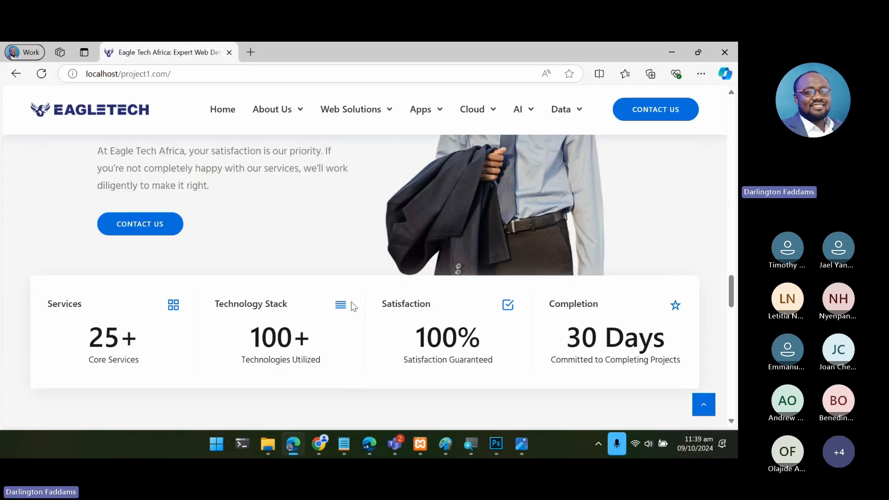
pyautogui.scroll(10, 354, 306)
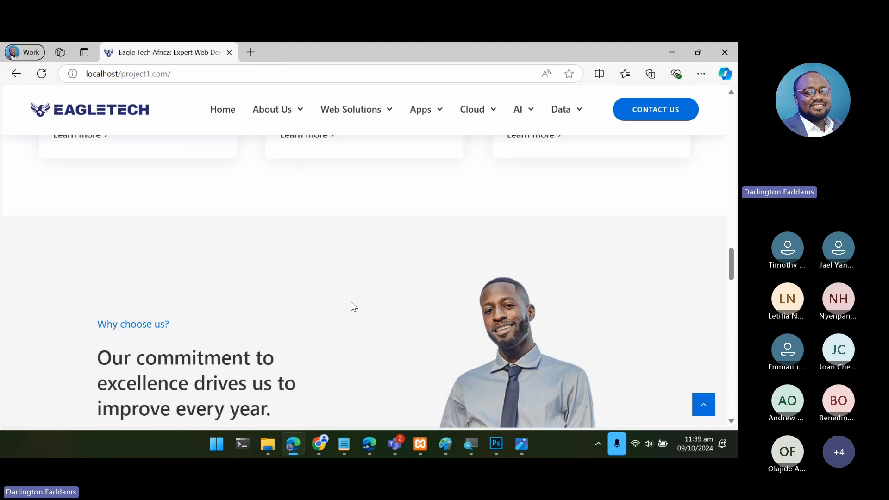
pyautogui.scroll(10, 354, 306)
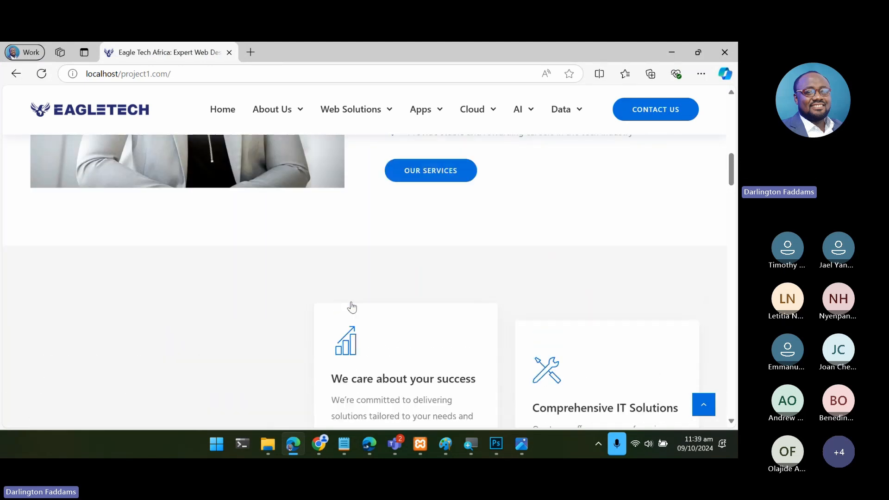
pyautogui.scroll(4, 370, 405)
pyautogui.scroll(-12, 371, 404)
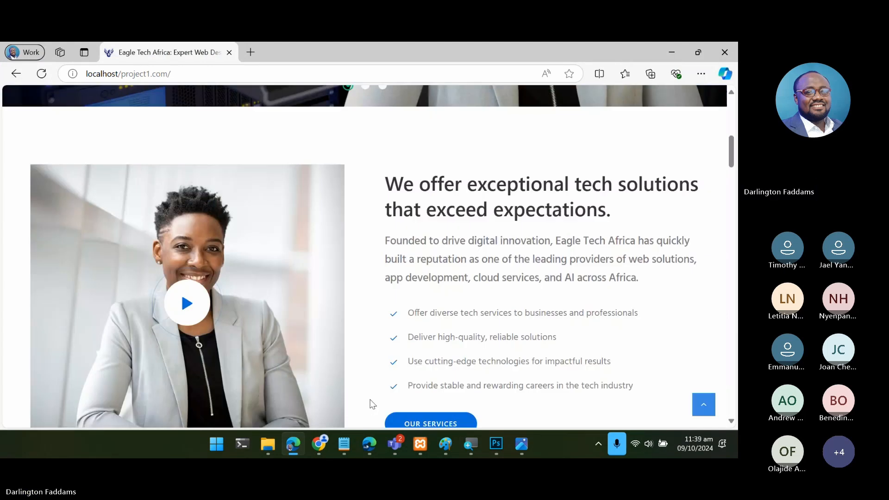
pyautogui.scroll(-15, 372, 404)
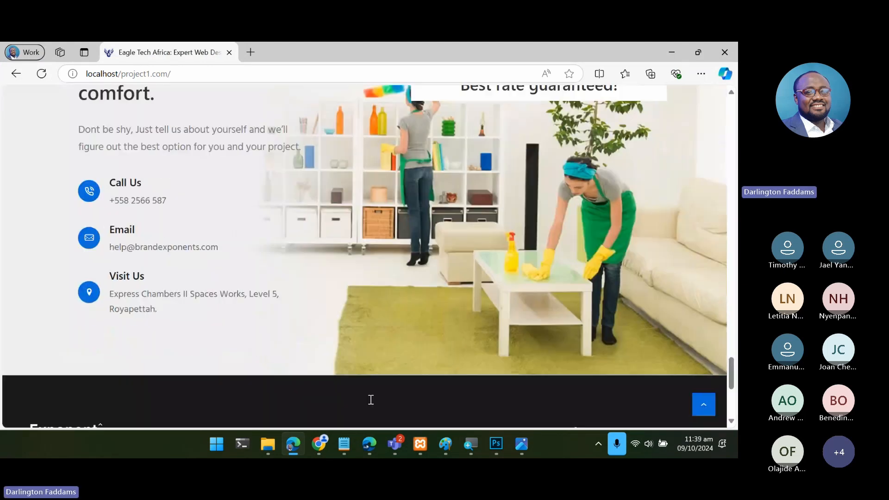
pyautogui.scroll(20, 371, 404)
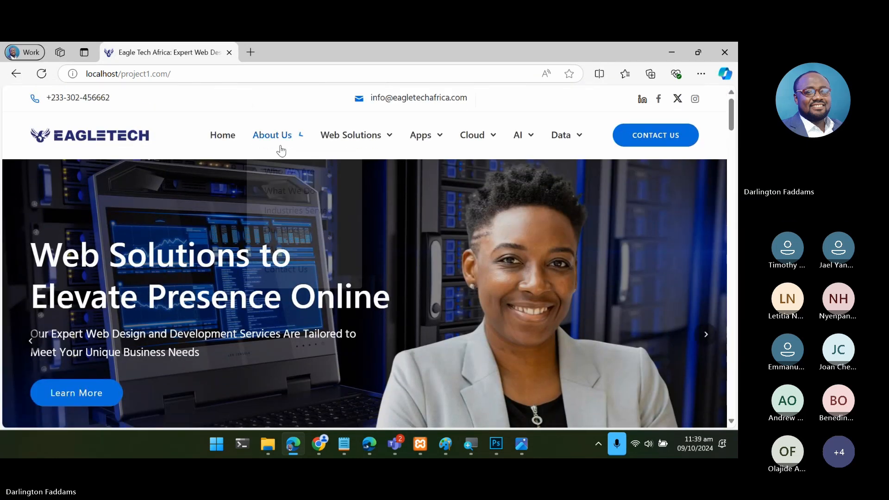
pyautogui.moveTo(280, 151)
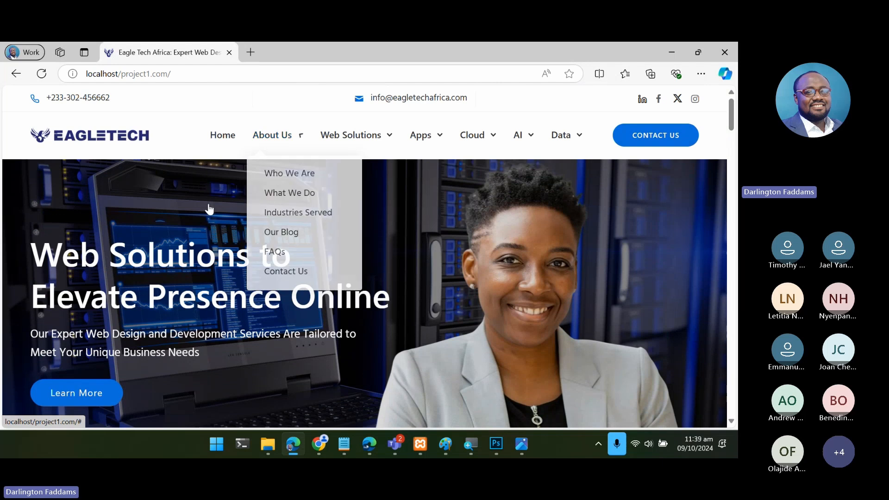
pyautogui.moveTo(334, 137)
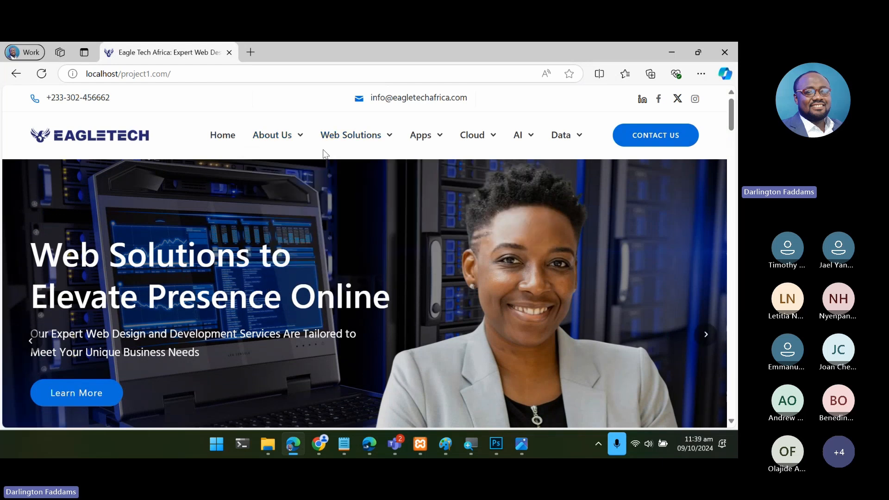
# - Skim the live homepage down to the contact details above the footer and back up to "We offer exceptional tech solutions"
pyautogui.scroll(-7, 427, 278)
pyautogui.scroll(-20, 427, 277)
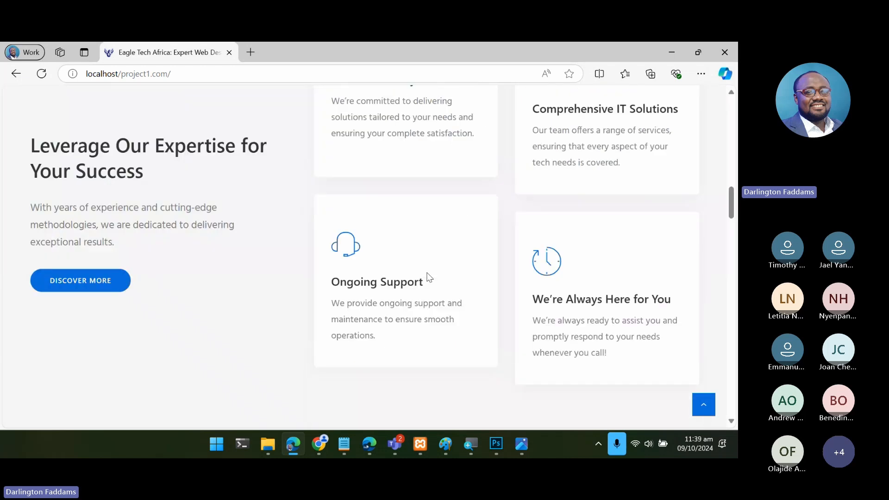
pyautogui.scroll(-3, 428, 273)
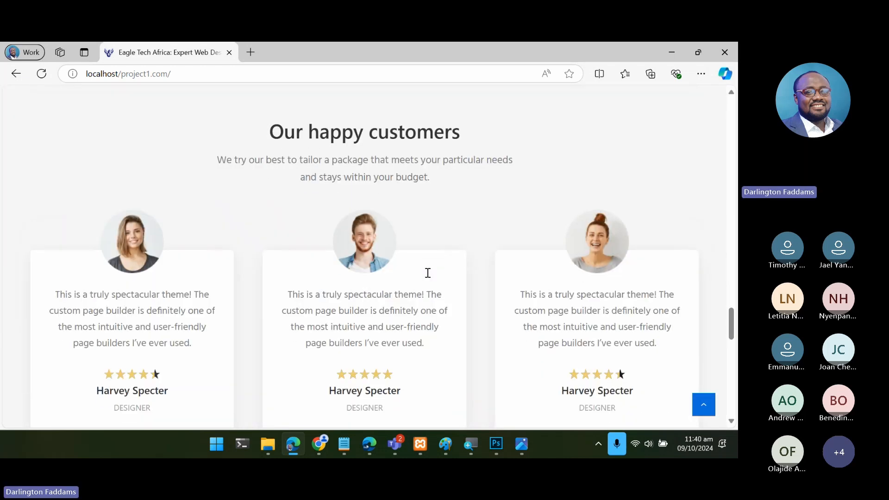
pyautogui.scroll(-18, 428, 275)
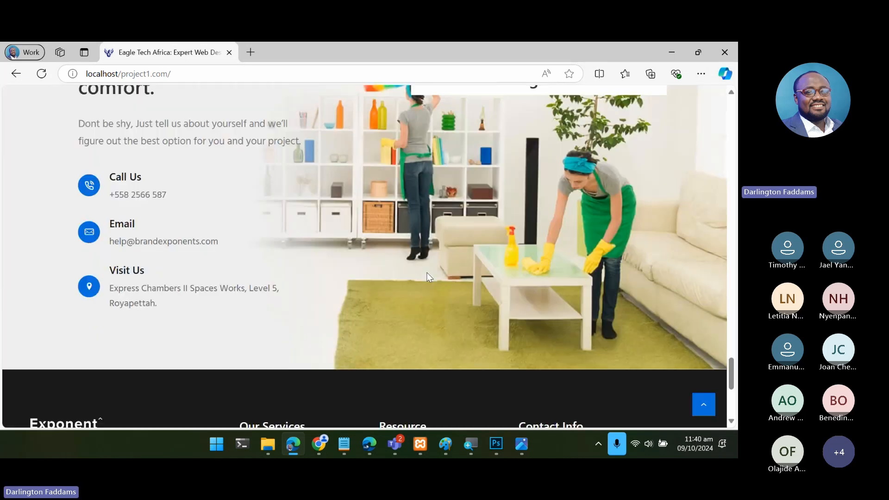
pyautogui.scroll(1, 427, 273)
pyautogui.scroll(20, 427, 276)
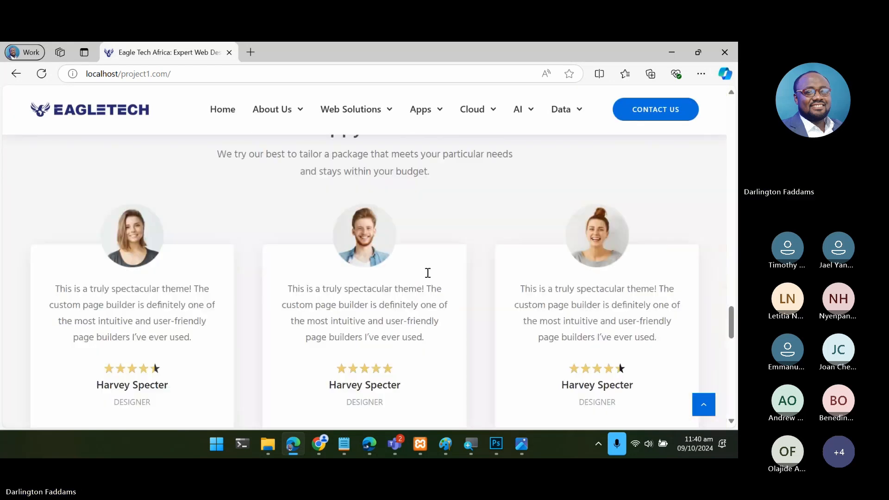
pyautogui.scroll(10, 428, 273)
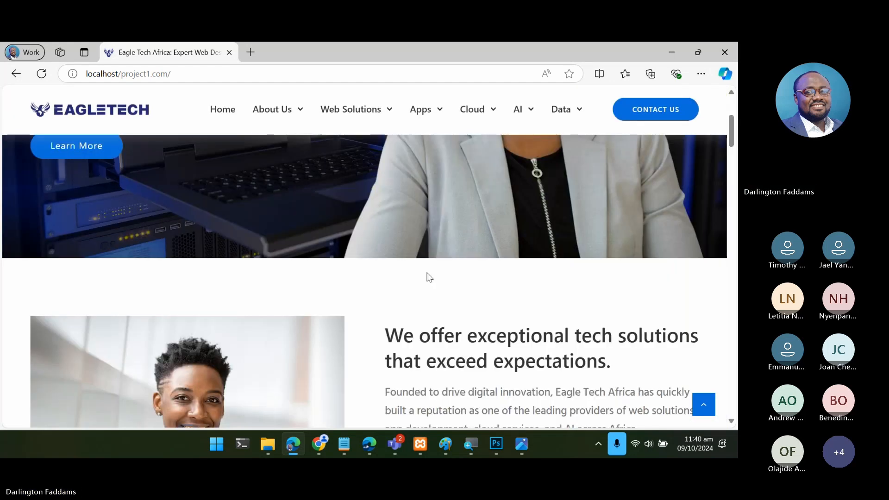
pyautogui.scroll(-5, 427, 273)
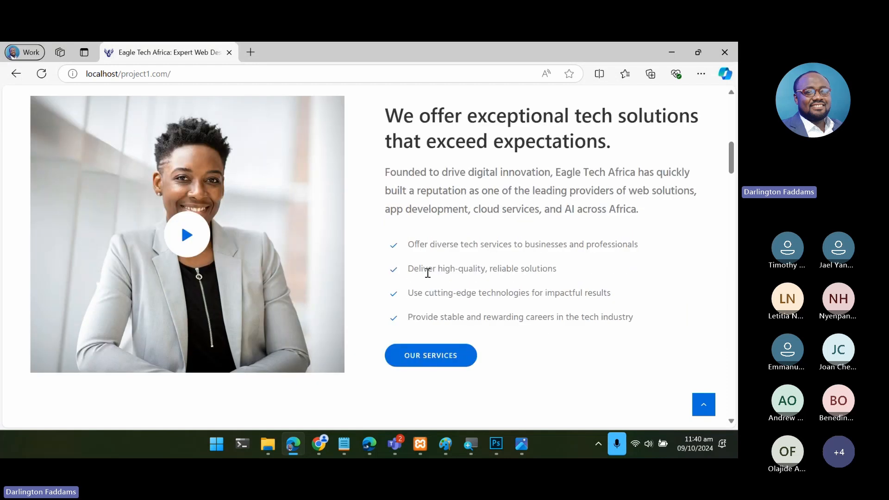
pyautogui.scroll(4, 463, 296)
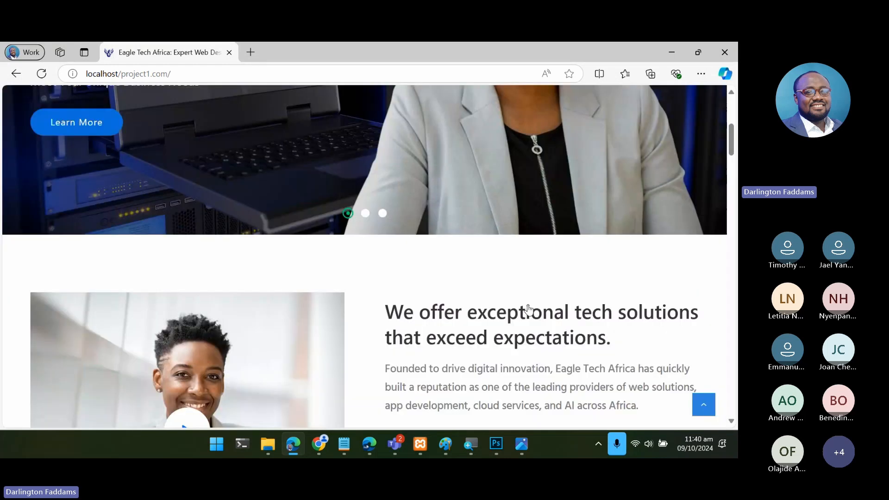
# - Review the homepage sections in order: expertise cards, "Explore Our Services", "Why choose us?", the statistics row, the customer testimonials and the free-quote section
pyautogui.scroll(-4, 510, 306)
pyautogui.scroll(-6, 563, 278)
pyautogui.scroll(-3, 565, 283)
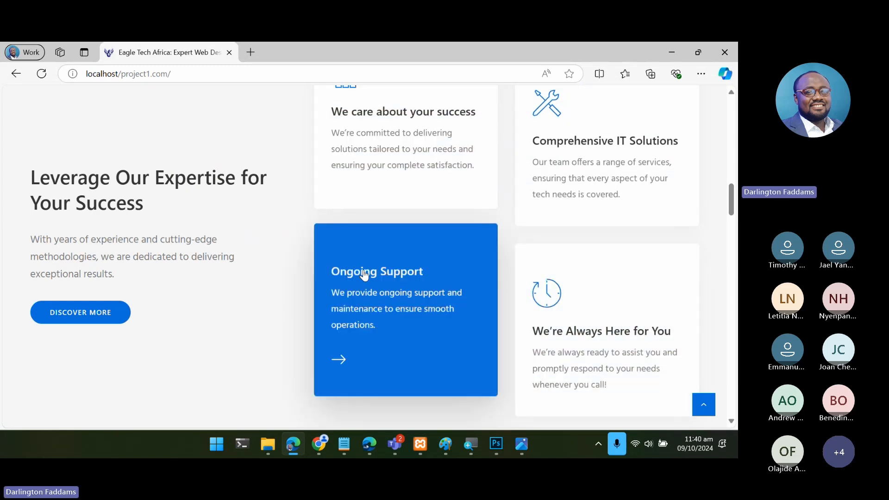
pyautogui.scroll(-10, 371, 273)
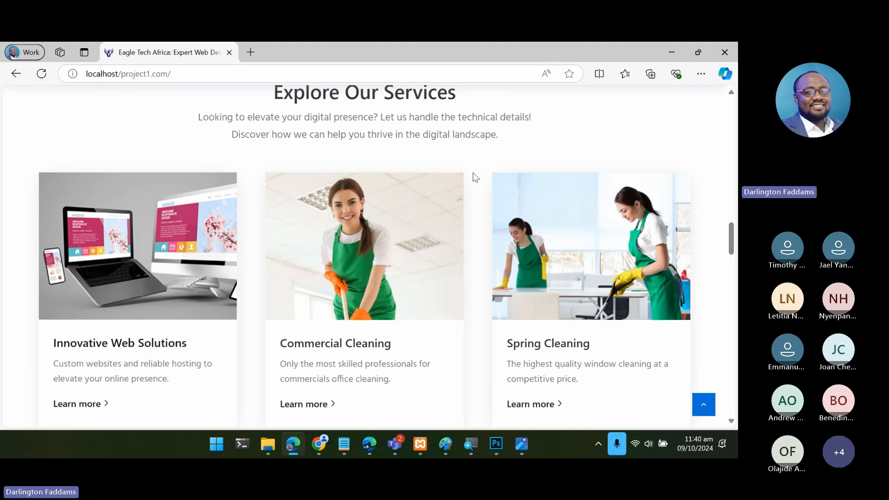
pyautogui.scroll(2, 402, 204)
pyautogui.scroll(-2, 468, 311)
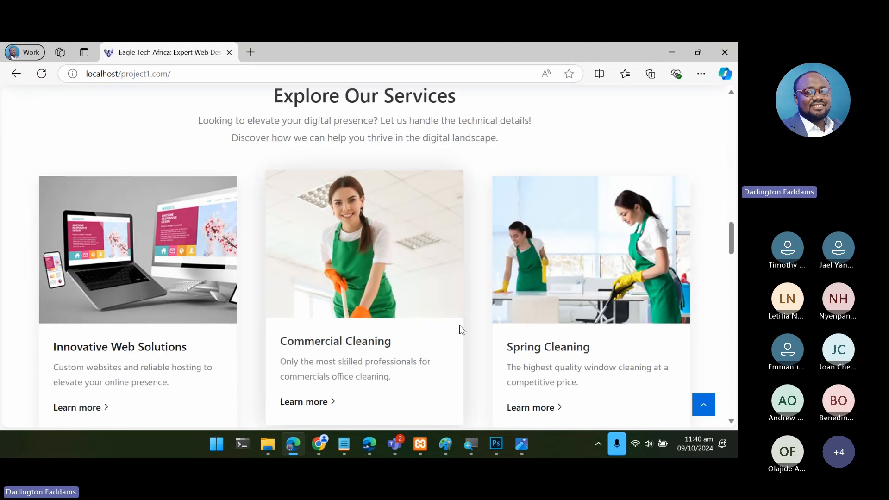
pyautogui.scroll(-7, 460, 327)
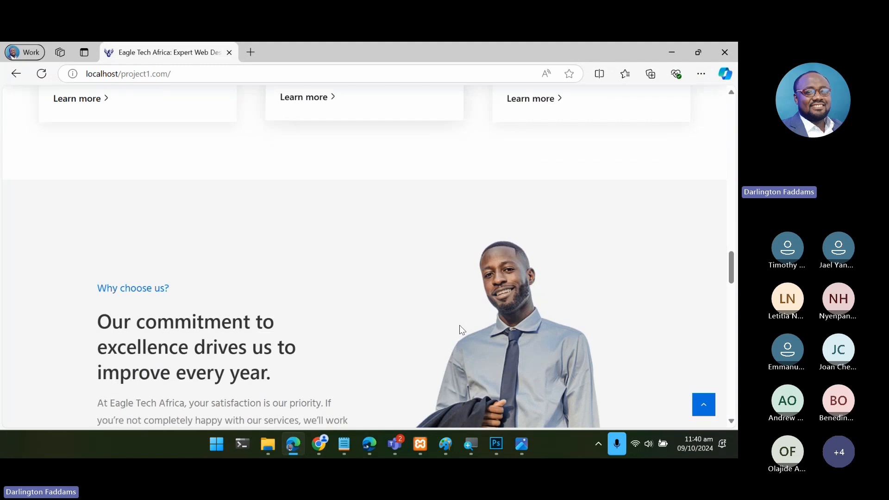
pyautogui.scroll(-2, 460, 325)
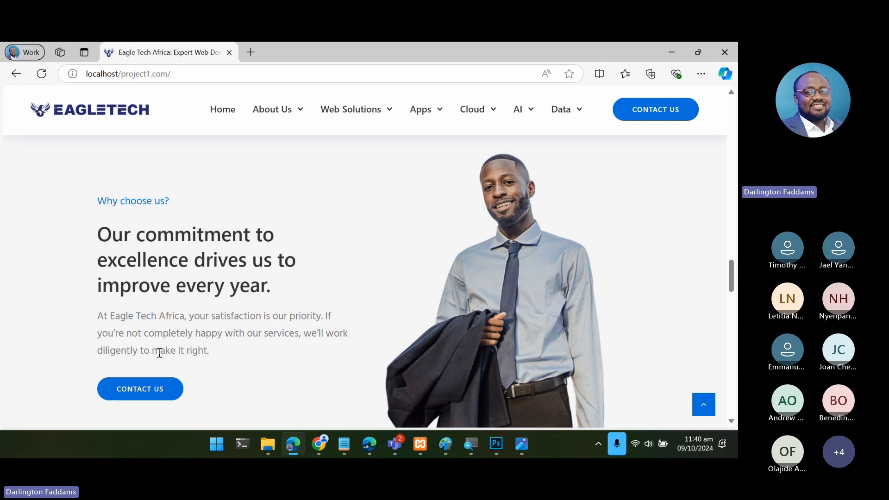
pyautogui.scroll(-8, 201, 328)
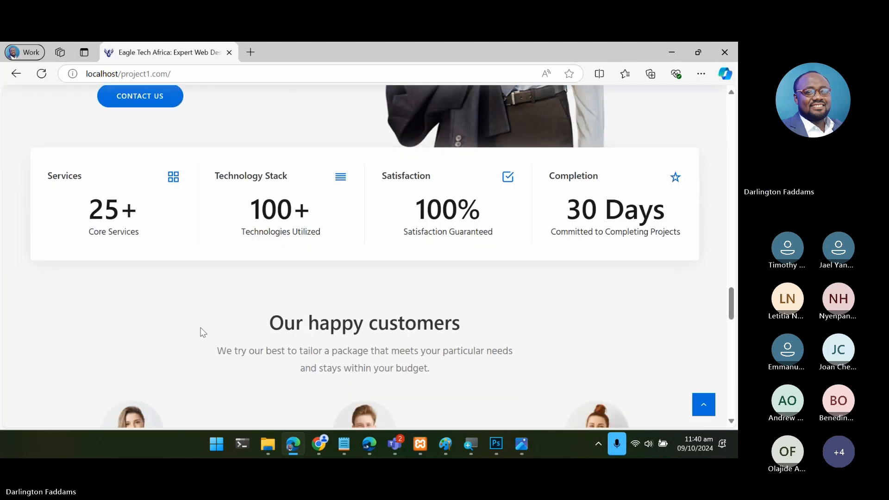
pyautogui.scroll(-12, 202, 332)
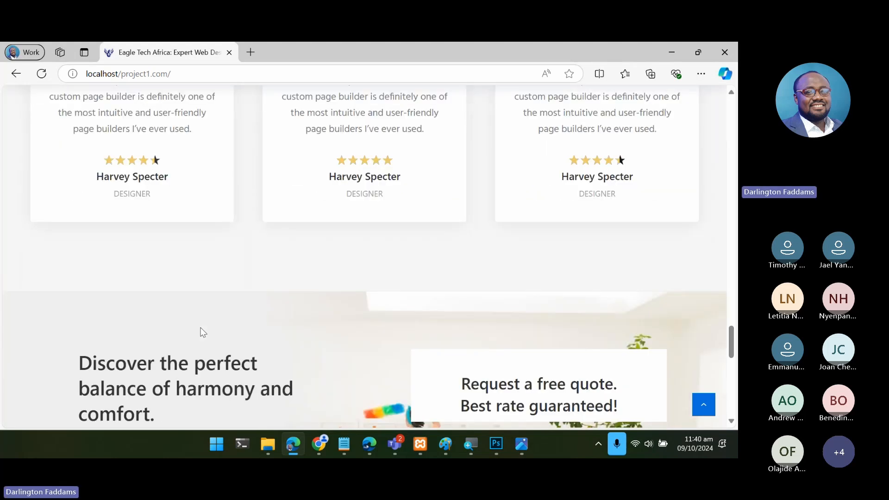
# - Look over the "Our happy customers" cards again alongside the hero banner, services and "Why choose us?" sections above them
pyautogui.scroll(20, 200, 327)
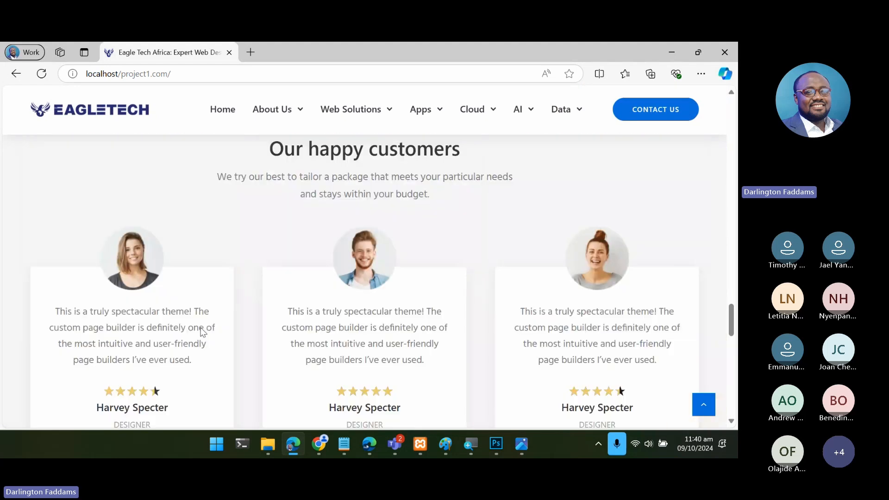
pyautogui.scroll(12, 202, 331)
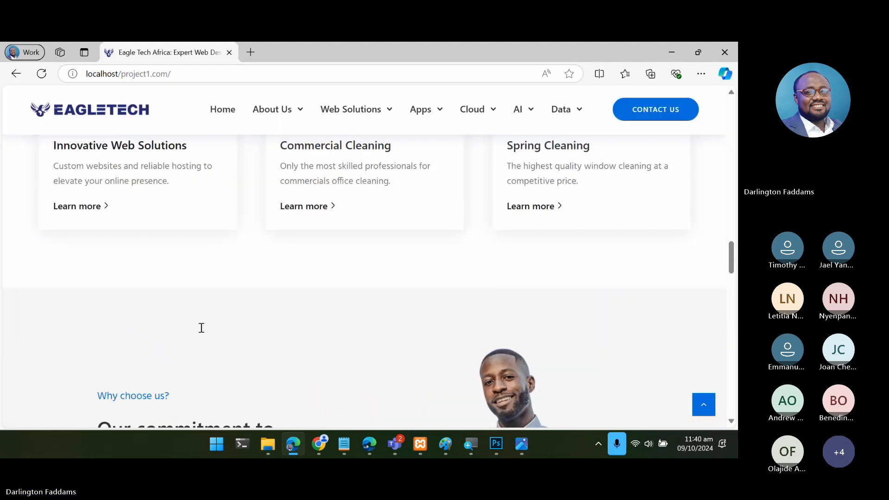
pyautogui.scroll(10, 201, 328)
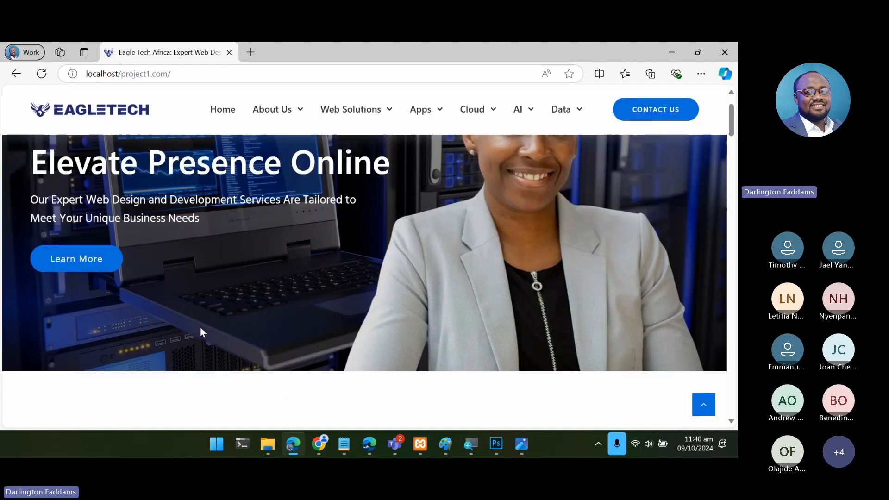
pyautogui.scroll(-5, 204, 334)
pyautogui.scroll(-8, 204, 335)
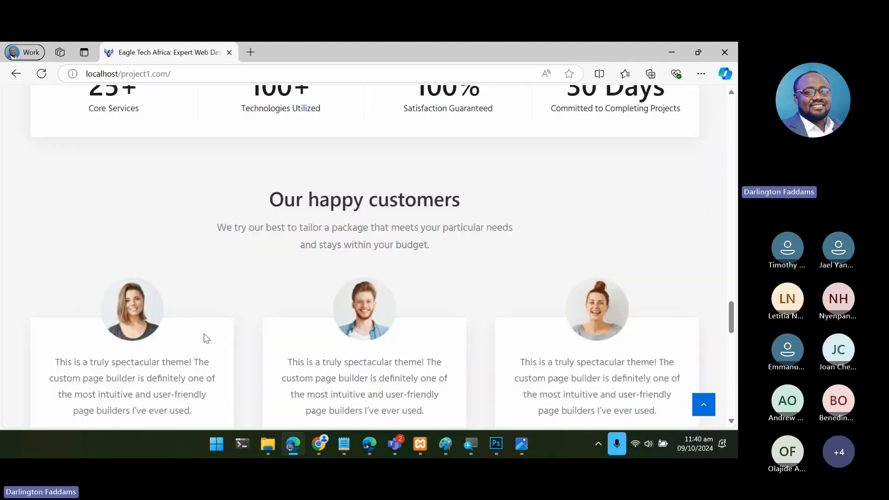
pyautogui.scroll(4, 205, 335)
pyautogui.scroll(2, 204, 334)
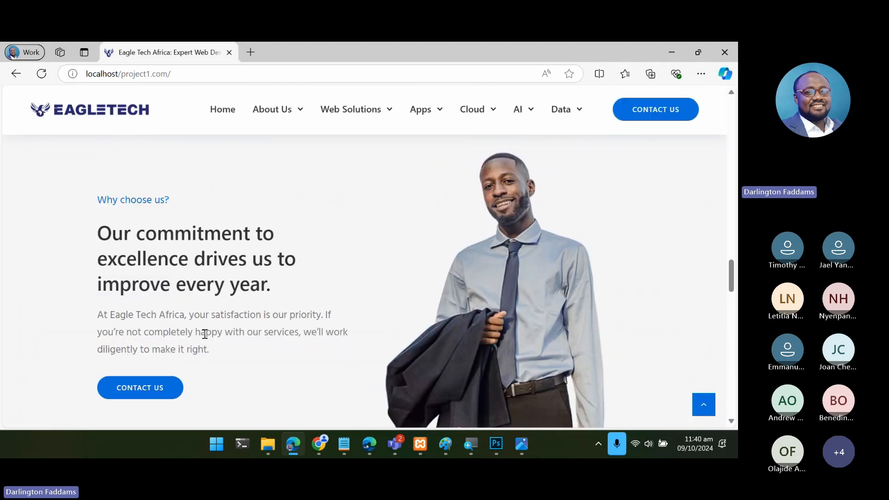
pyautogui.scroll(-12, 205, 334)
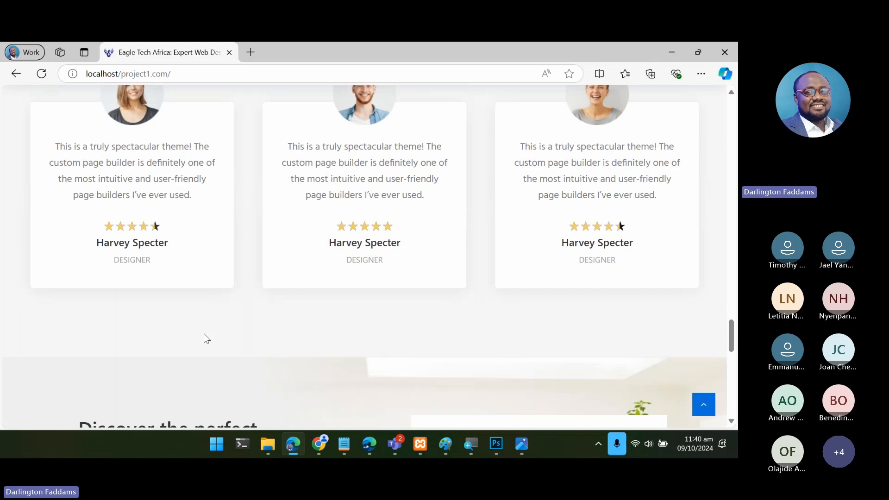
pyautogui.scroll(3, 207, 339)
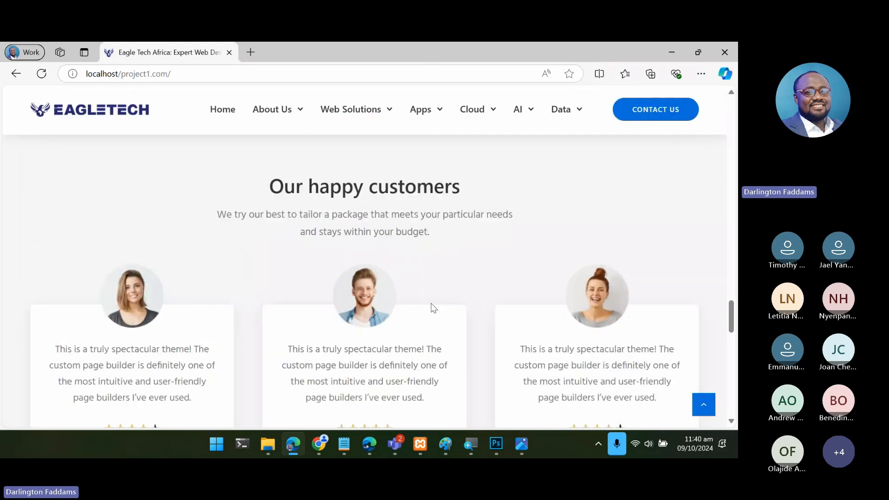
# - Review the free-quote section and the footer's services, resource and contact columns, and return to the hero banner
pyautogui.scroll(-12, 432, 306)
pyautogui.scroll(-1, 431, 304)
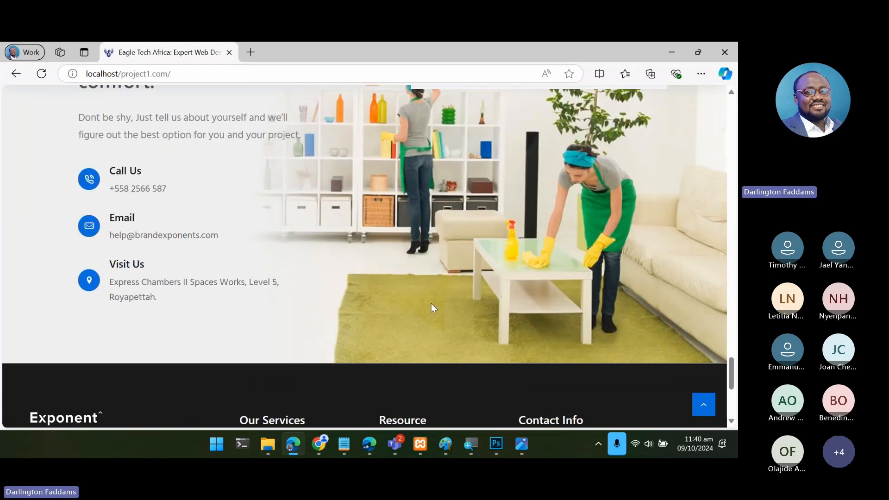
pyautogui.scroll(3, 431, 304)
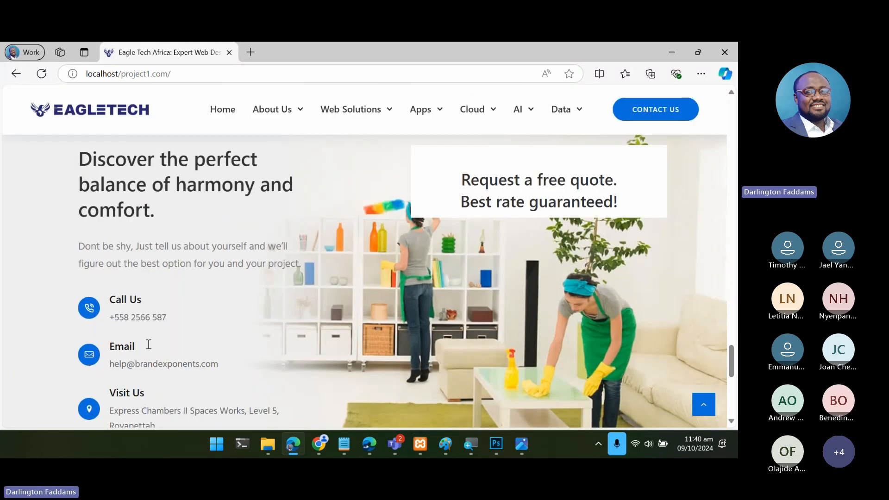
pyautogui.scroll(-8, 351, 360)
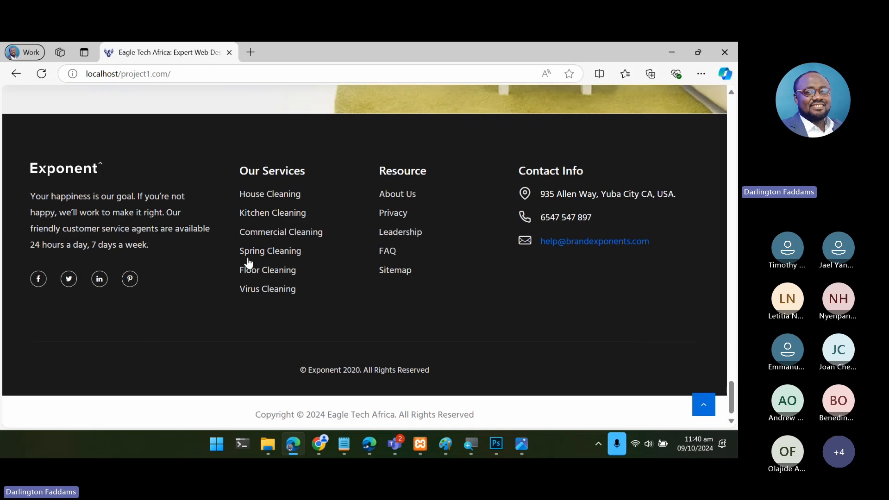
pyautogui.scroll(-1, 341, 293)
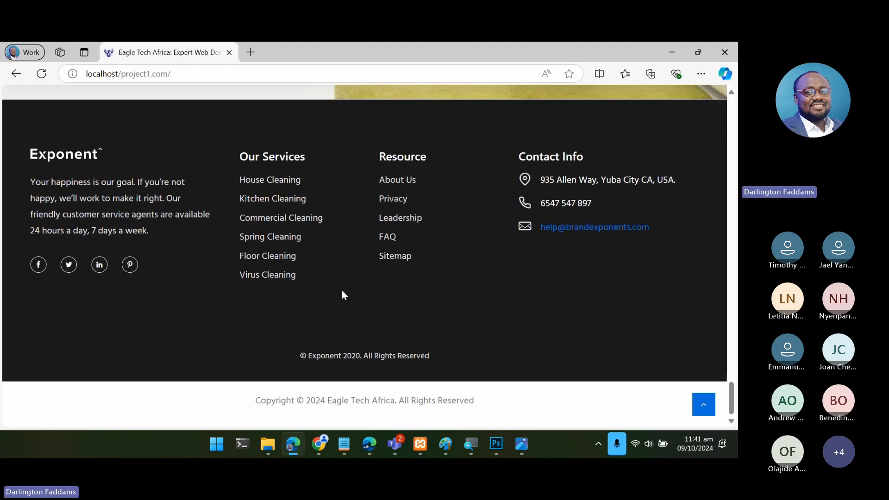
pyautogui.scroll(20, 521, 324)
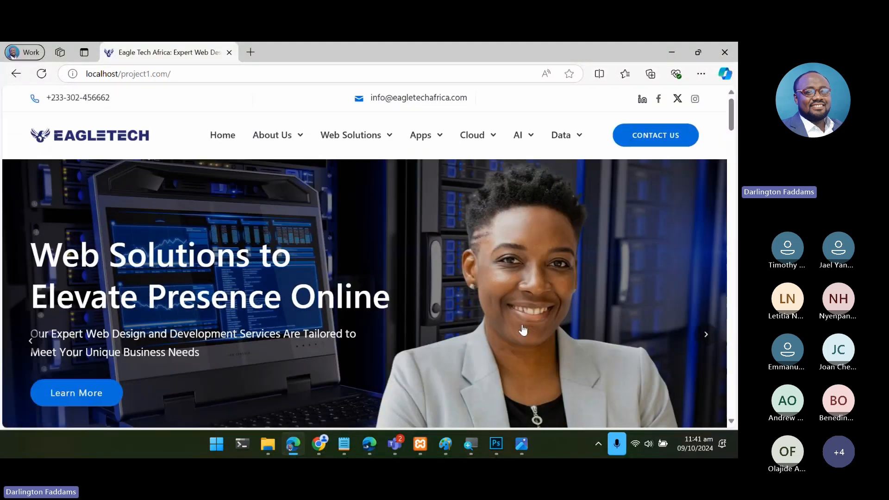
# - Switch to the Teams meeting window, toggle the microphone and minimize the meeting to return to the live homepage
pyautogui.moveTo(399, 446)
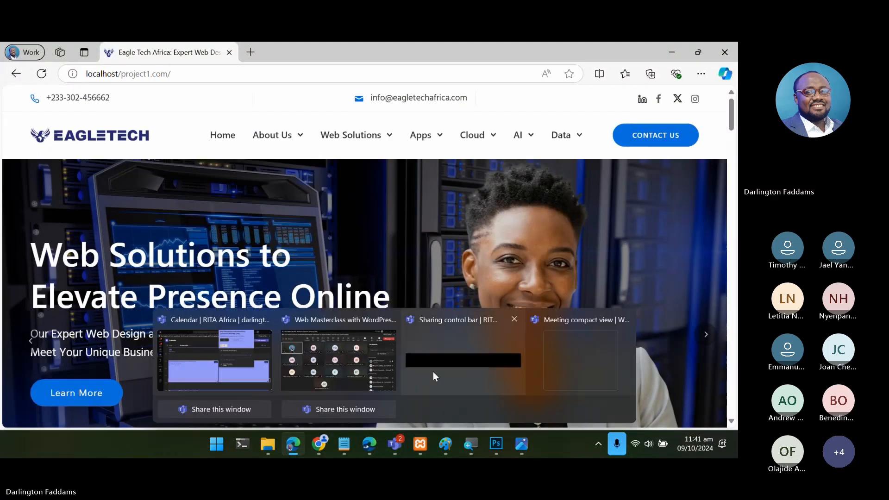
pyautogui.moveTo(365, 376)
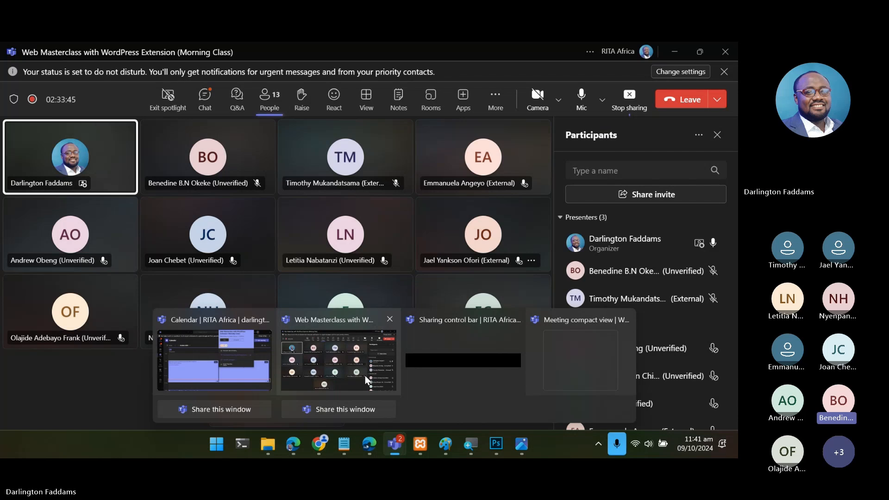
pyautogui.click(365, 376)
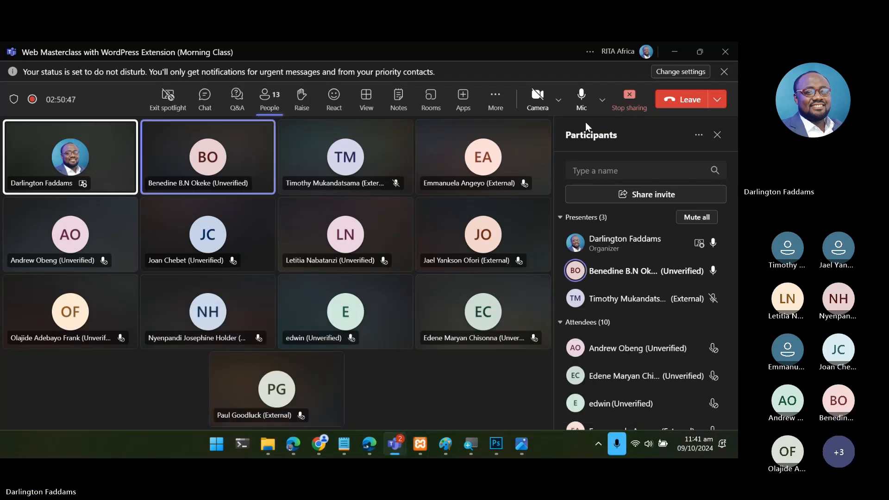
pyautogui.click(581, 97)
pyautogui.click(669, 50)
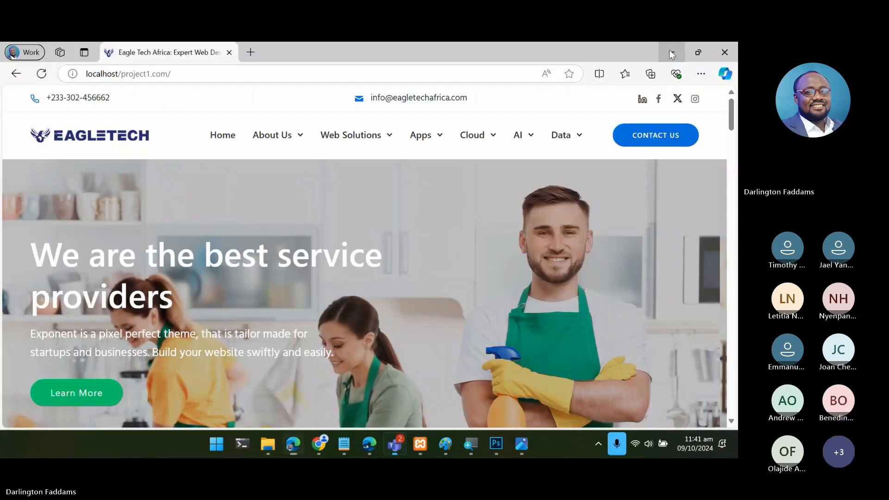